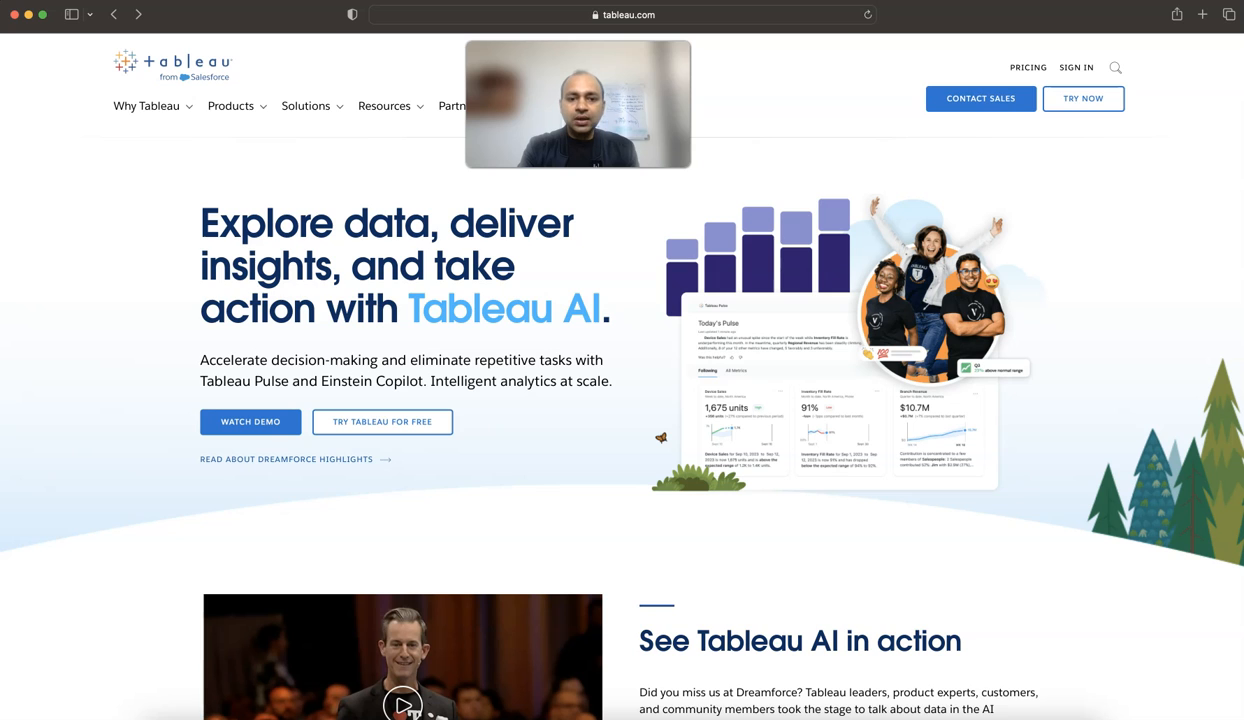
Look through the Tableau home page down to the section about creating and sharing on Tableau Public.
{"action": "scroll", "coordinate": [622, 376], "scroll_direction": "down", "scroll_amount": 1}
{"action": "scroll", "coordinate": [622, 376], "scroll_direction": "up", "scroll_amount": 1}
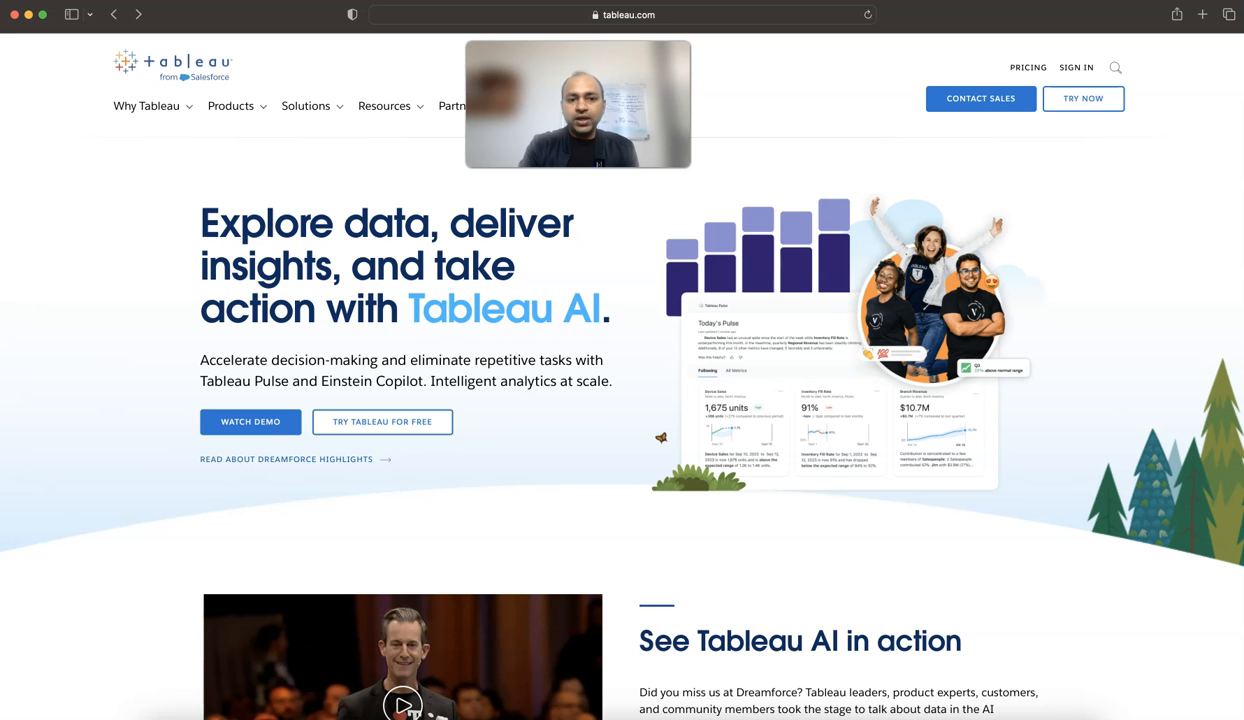
{"action": "scroll", "coordinate": [622, 376], "scroll_direction": "down", "scroll_amount": 10}
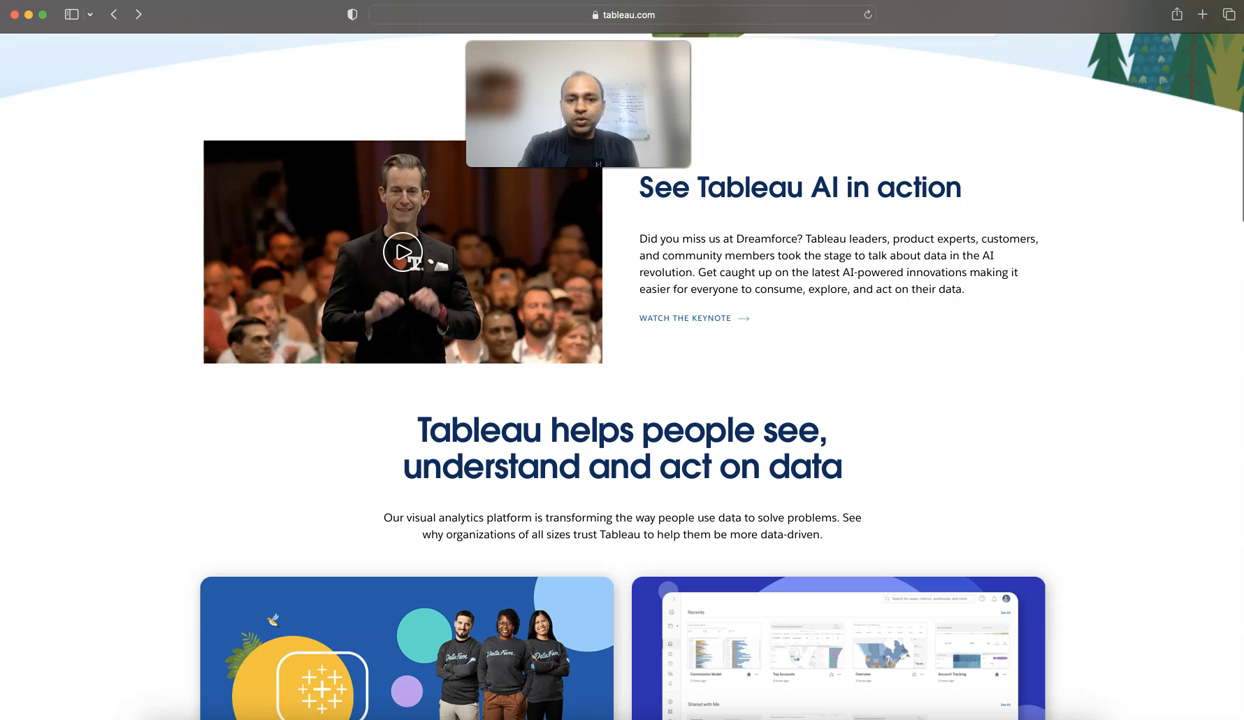
{"action": "scroll", "coordinate": [622, 376], "scroll_direction": "down", "scroll_amount": 4}
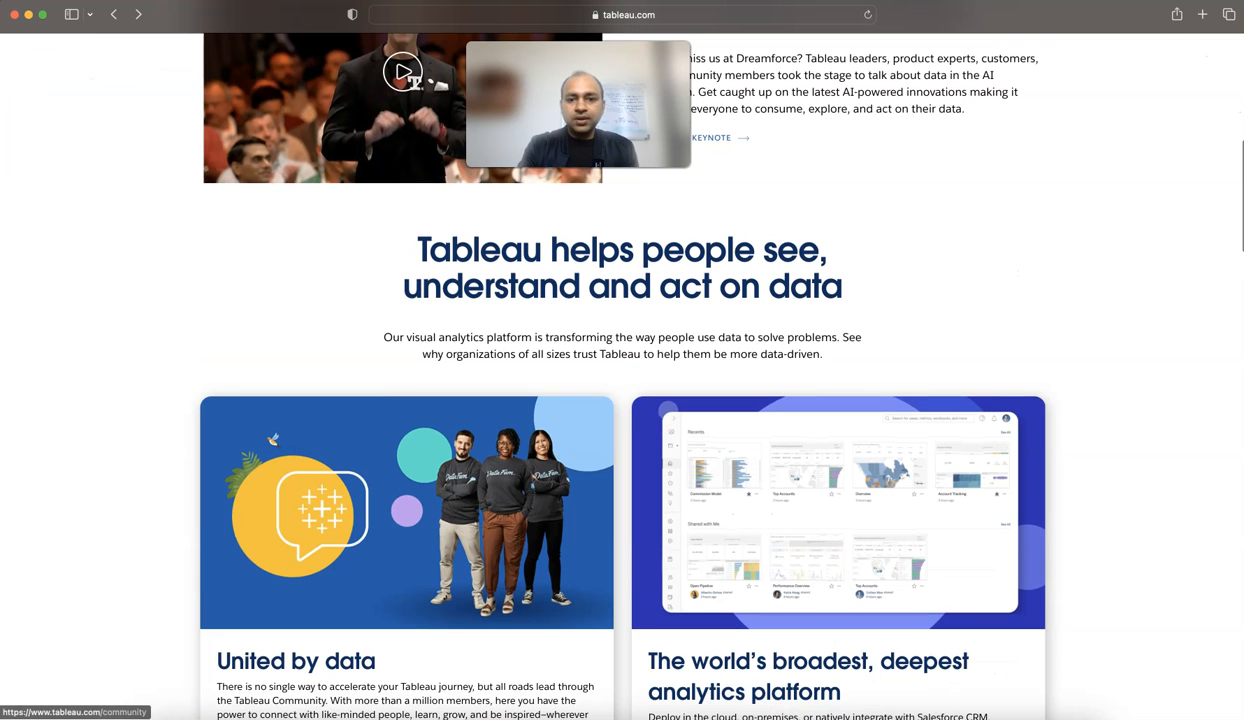
{"action": "scroll", "coordinate": [622, 376], "scroll_direction": "down", "scroll_amount": 10}
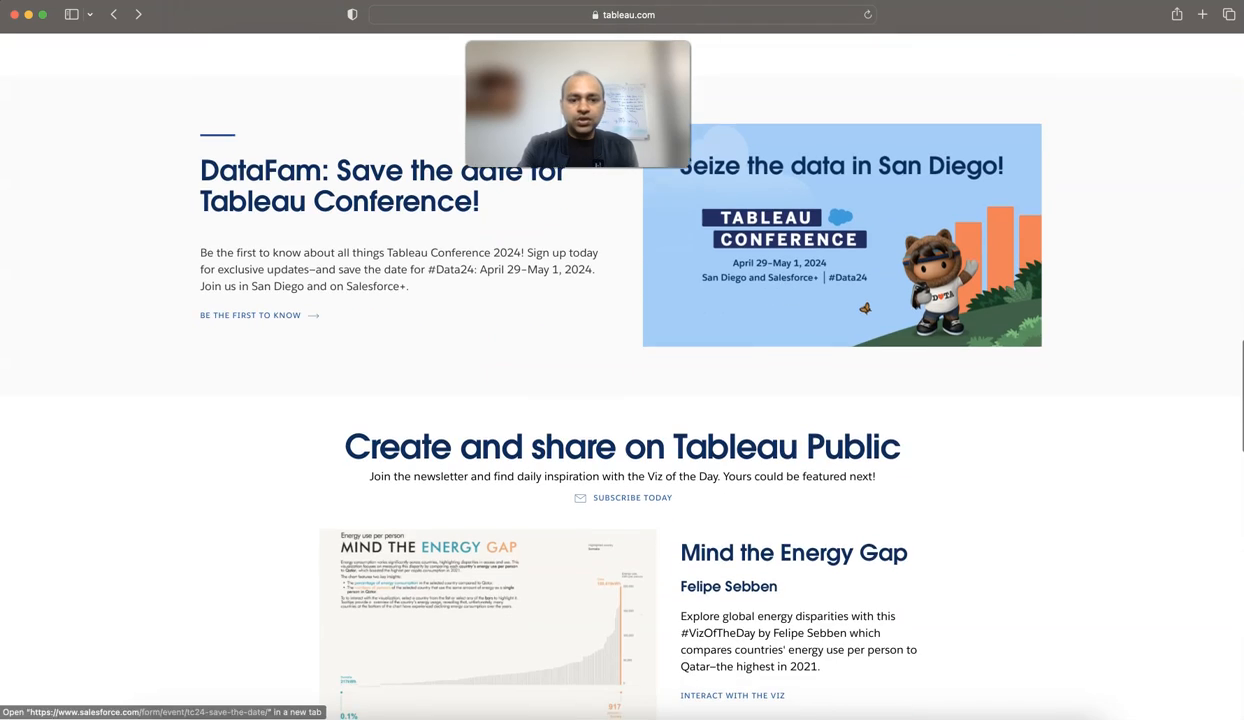
{"action": "scroll", "coordinate": [622, 376], "scroll_direction": "up", "scroll_amount": 15}
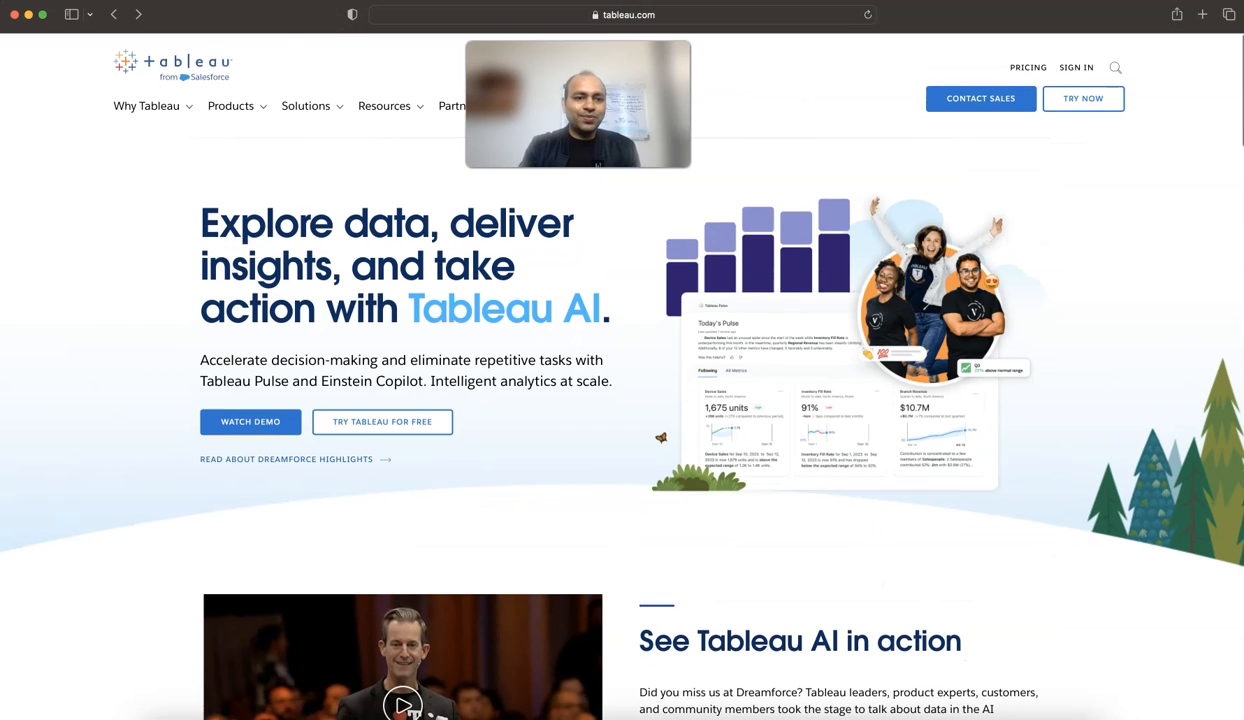
Open the Tableau Public product page from the Tableau products and continue to the Tableau Public site.
{"action": "mouse_move", "coordinate": [231, 106]}
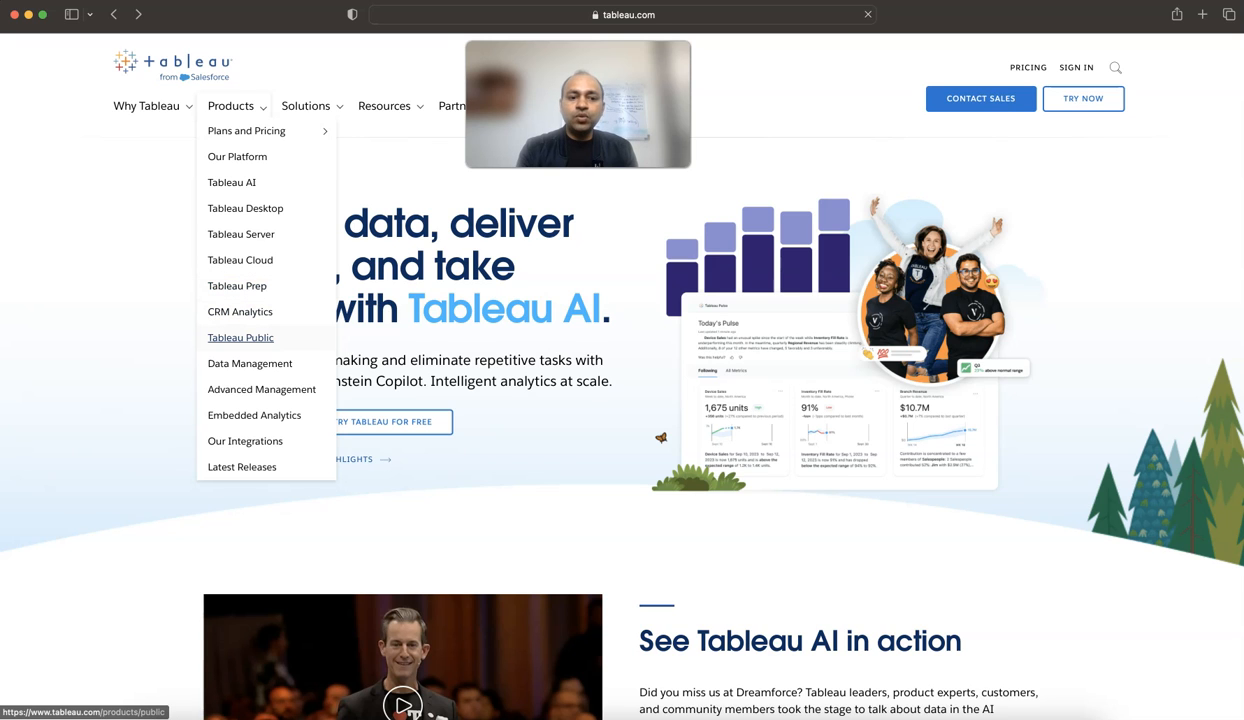
{"action": "left_click", "coordinate": [240, 337]}
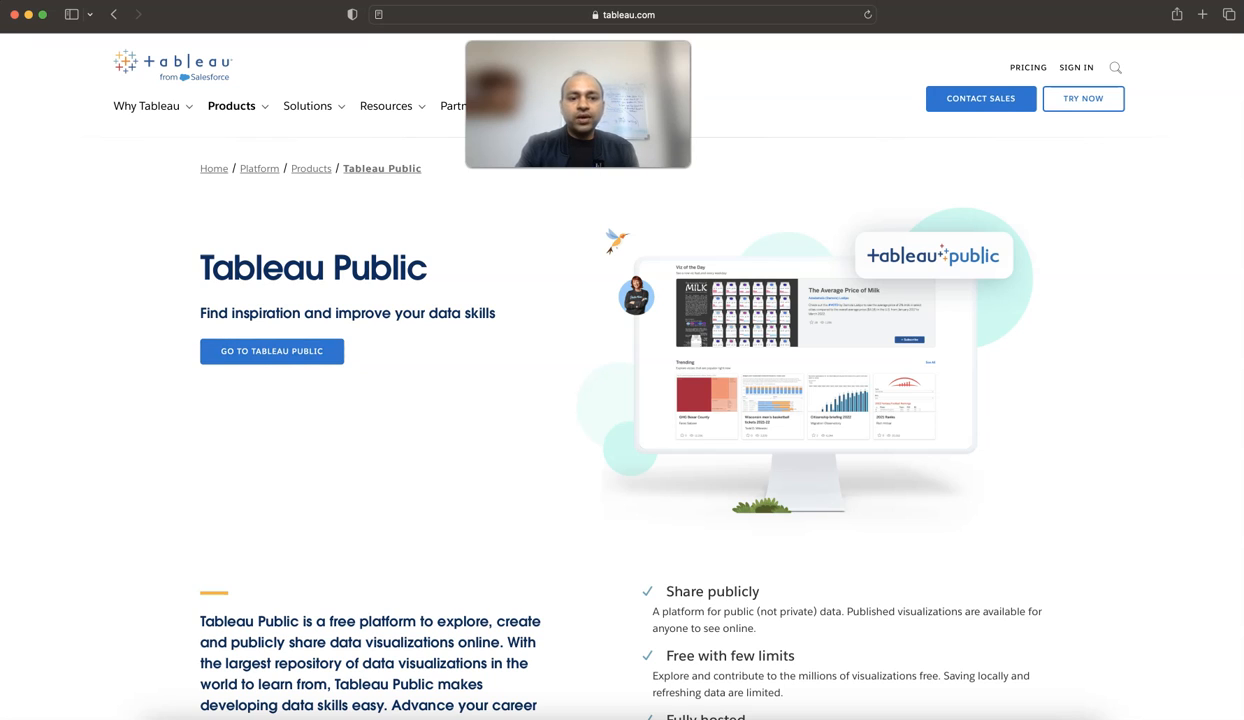
{"action": "left_click", "coordinate": [272, 351]}
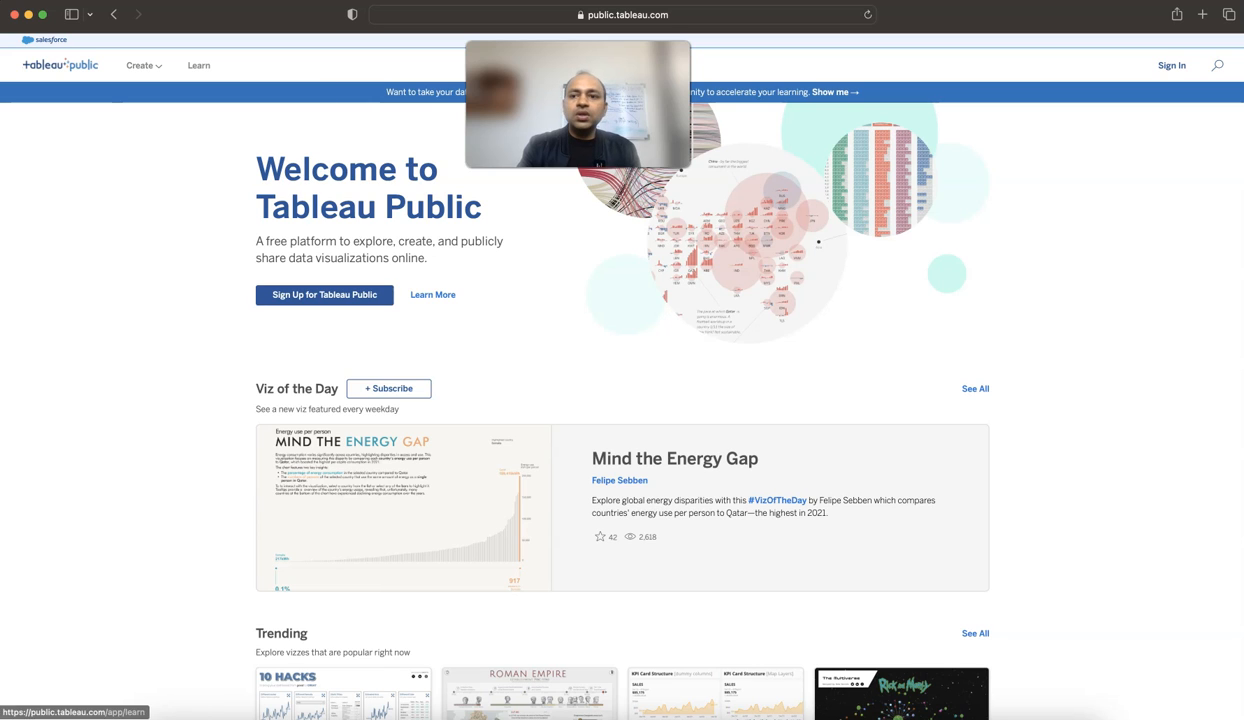
{"action": "mouse_move", "coordinate": [144, 66]}
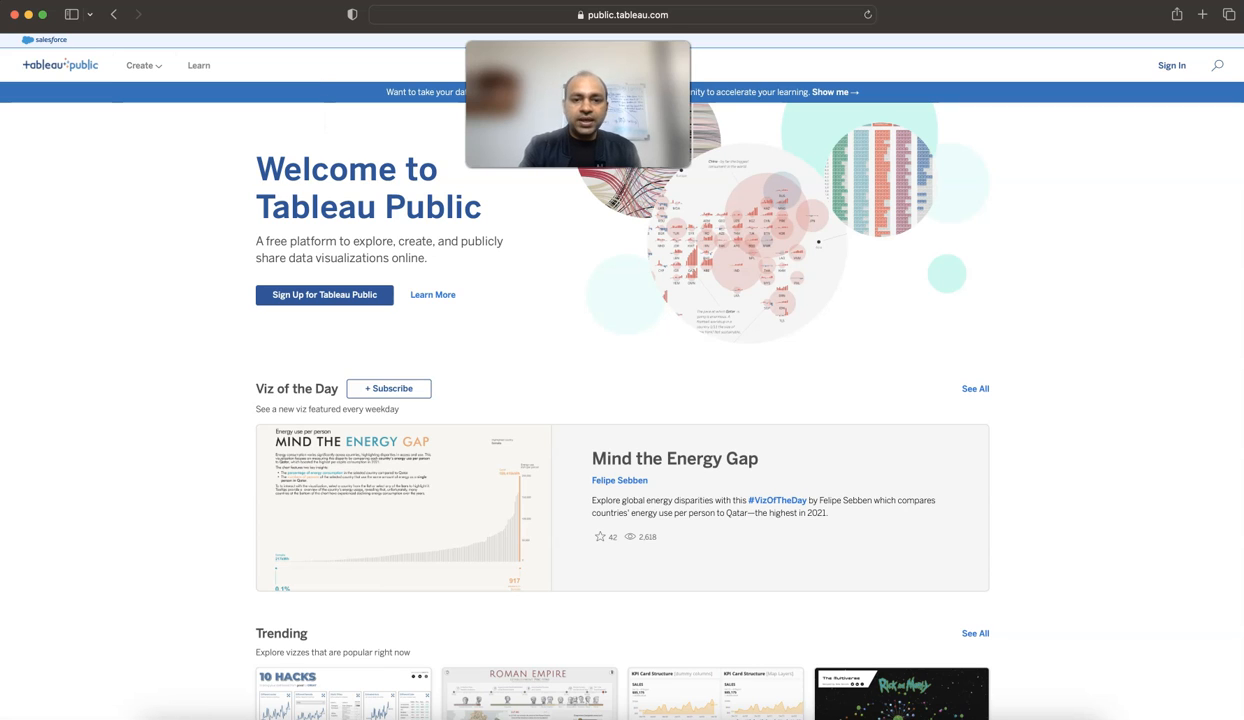
Switch to the slide show, advance to the slide on creating a Tableau Public account, and return to the browser.
{"action": "key", "text": "ctrl+Right"}
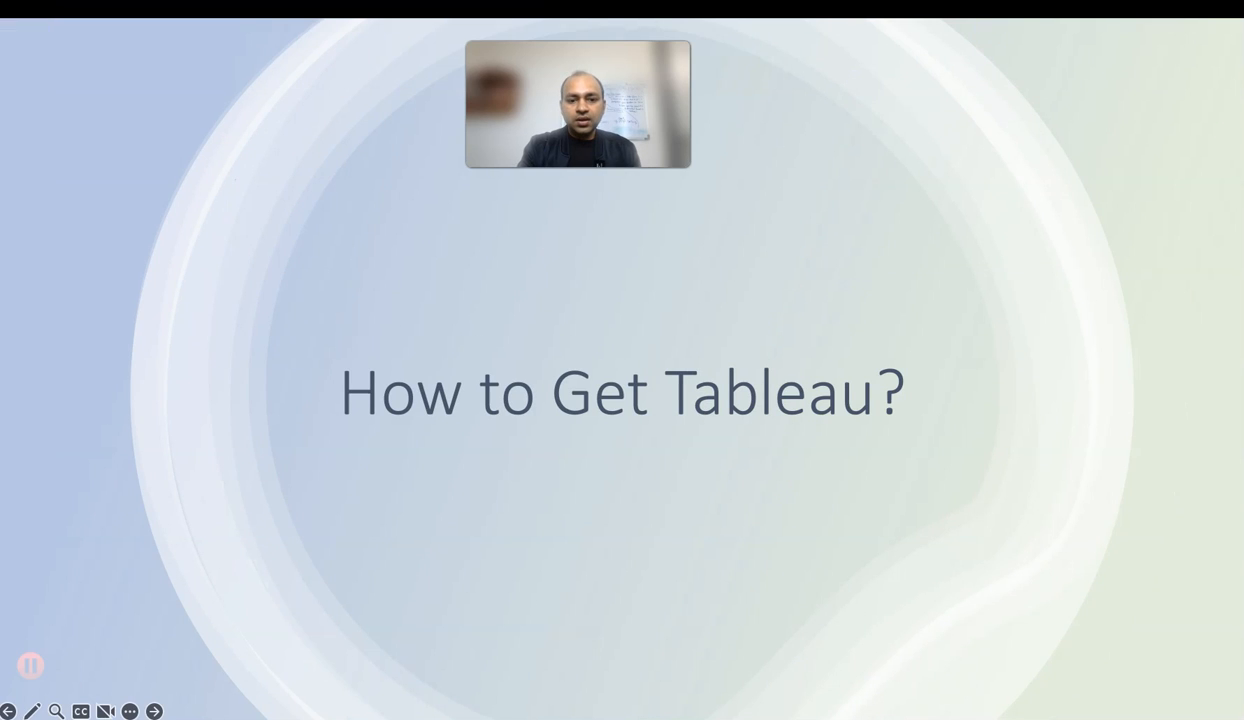
{"action": "key", "text": "Right"}
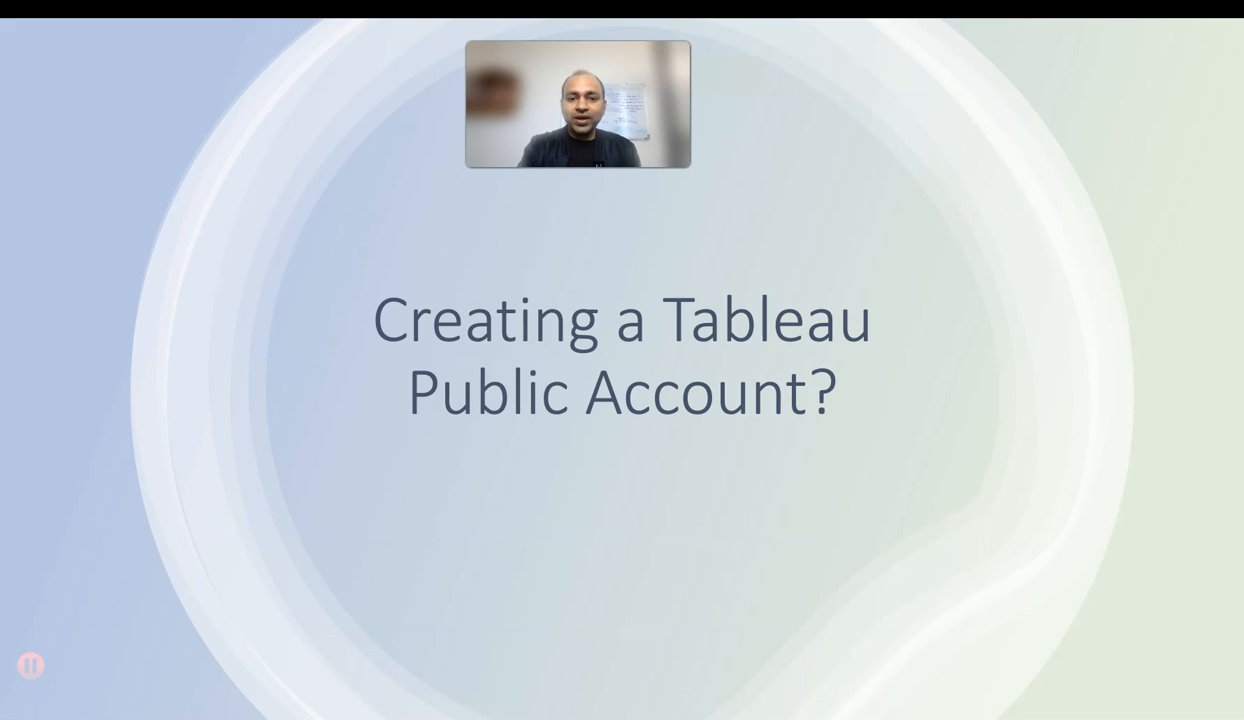
{"action": "key", "text": "ctrl+Left"}
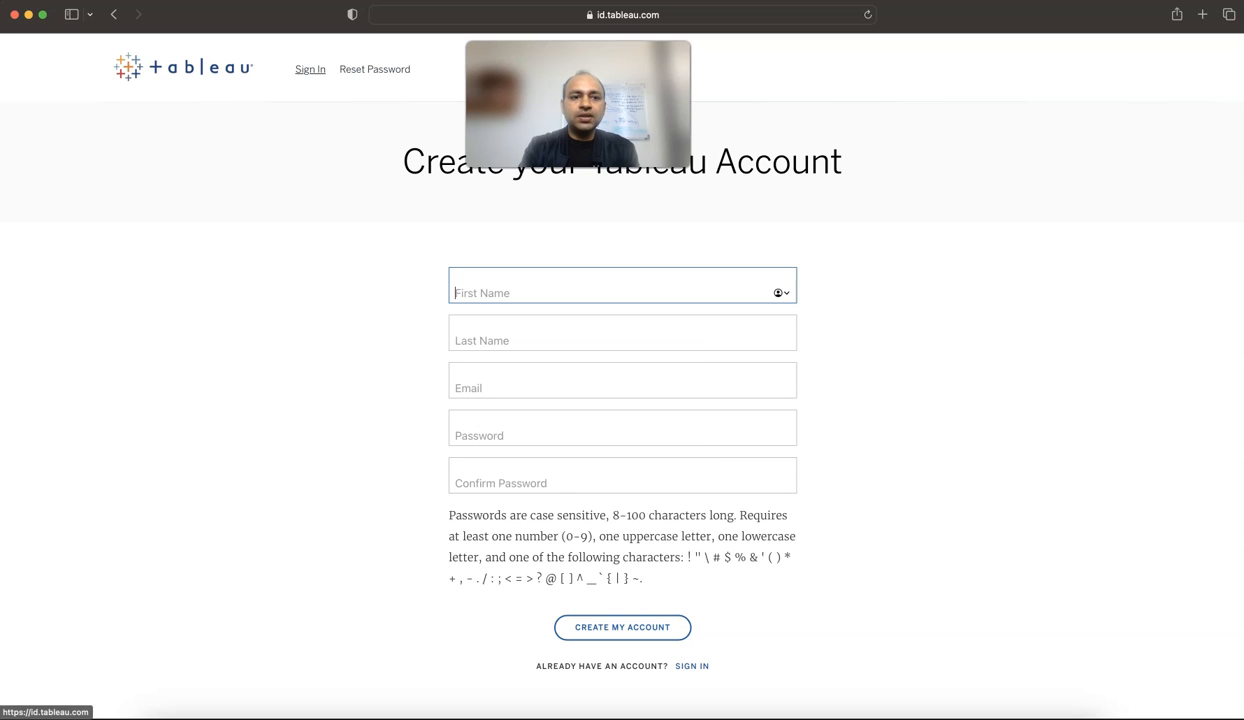
Go back from the account creation page to Tableau Public and open the download form for Tableau Desktop Public Edition.
{"action": "left_click", "coordinate": [113, 14]}
{"action": "mouse_move", "coordinate": [143, 66]}
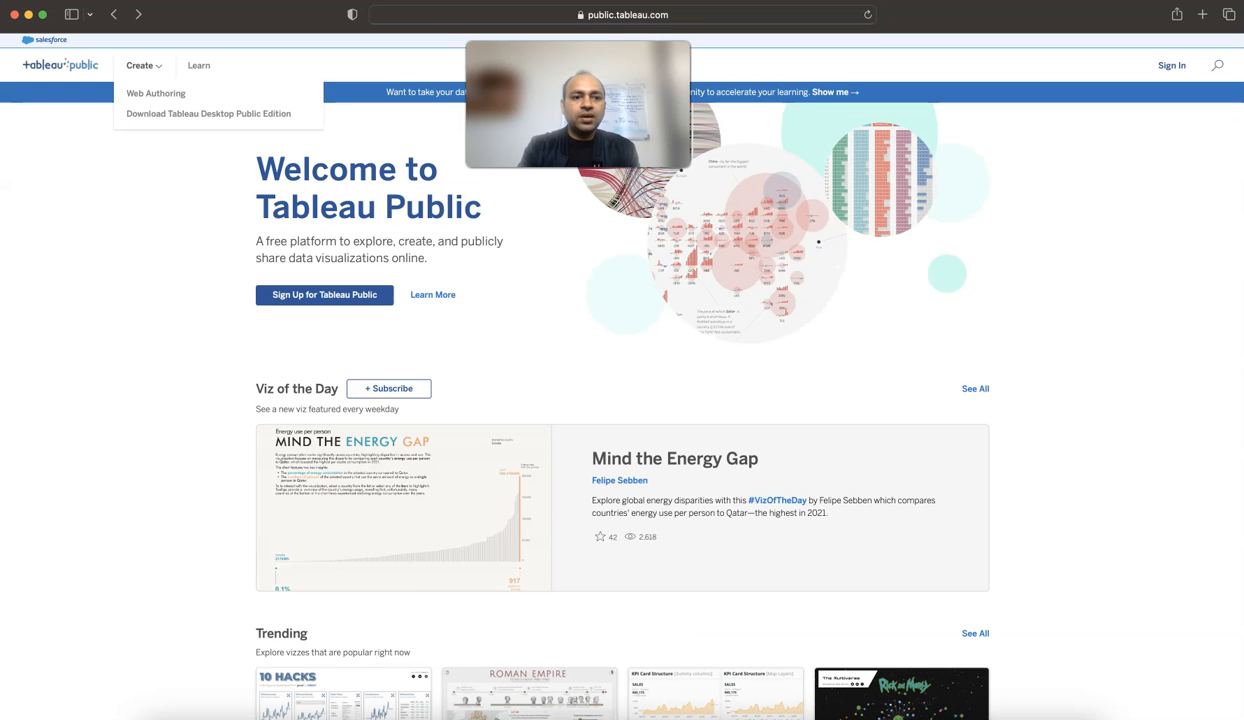
{"action": "left_click", "coordinate": [200, 114]}
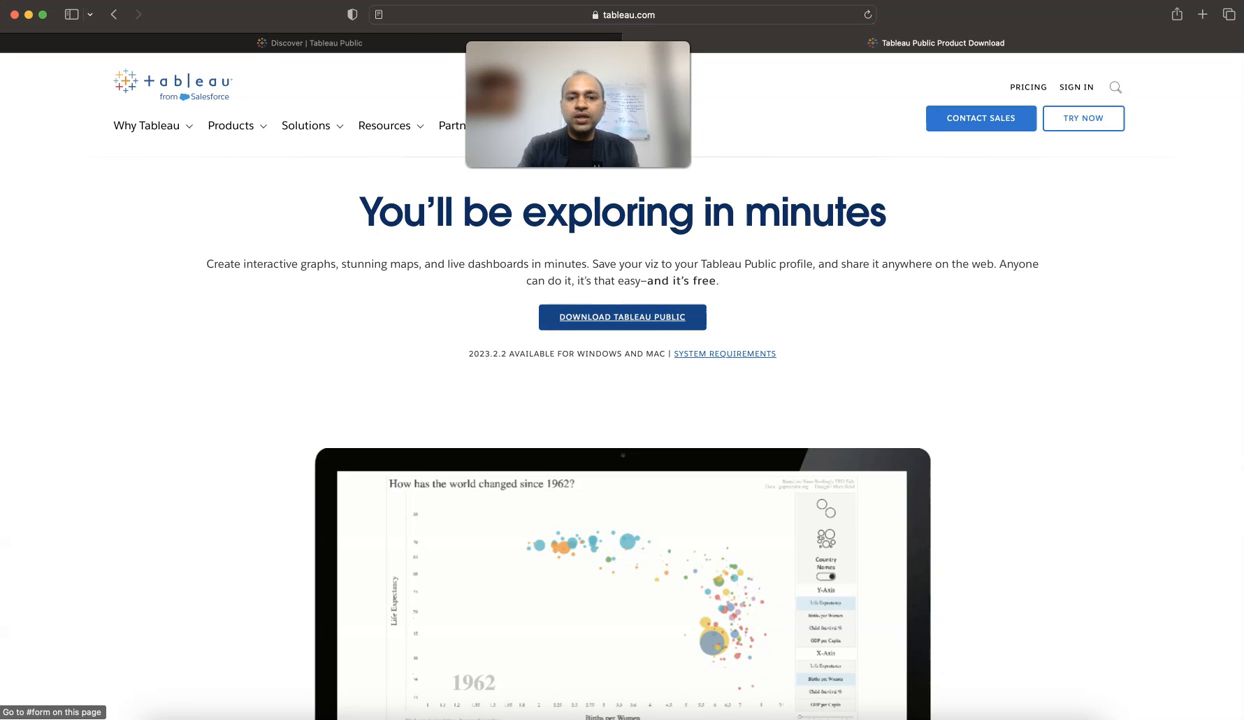
{"action": "left_click", "coordinate": [622, 316]}
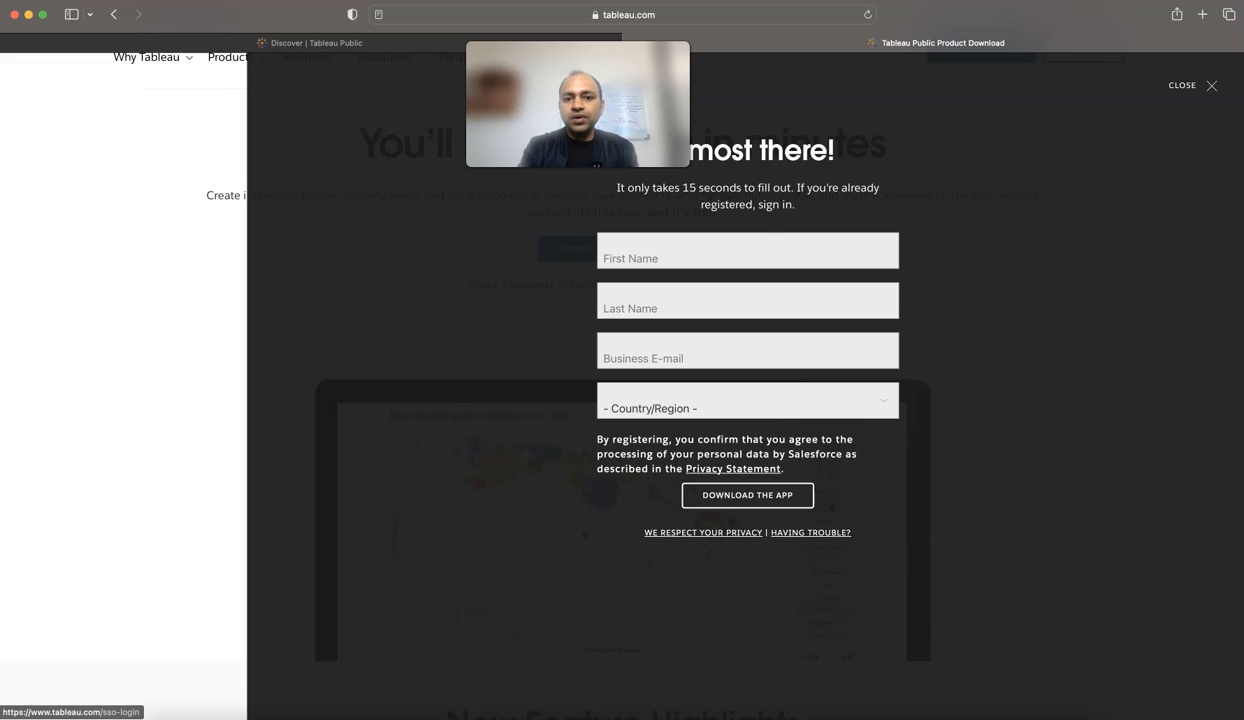
Sign in from the download form with the saved account e-mail and password.
{"action": "left_click", "coordinate": [778, 204]}
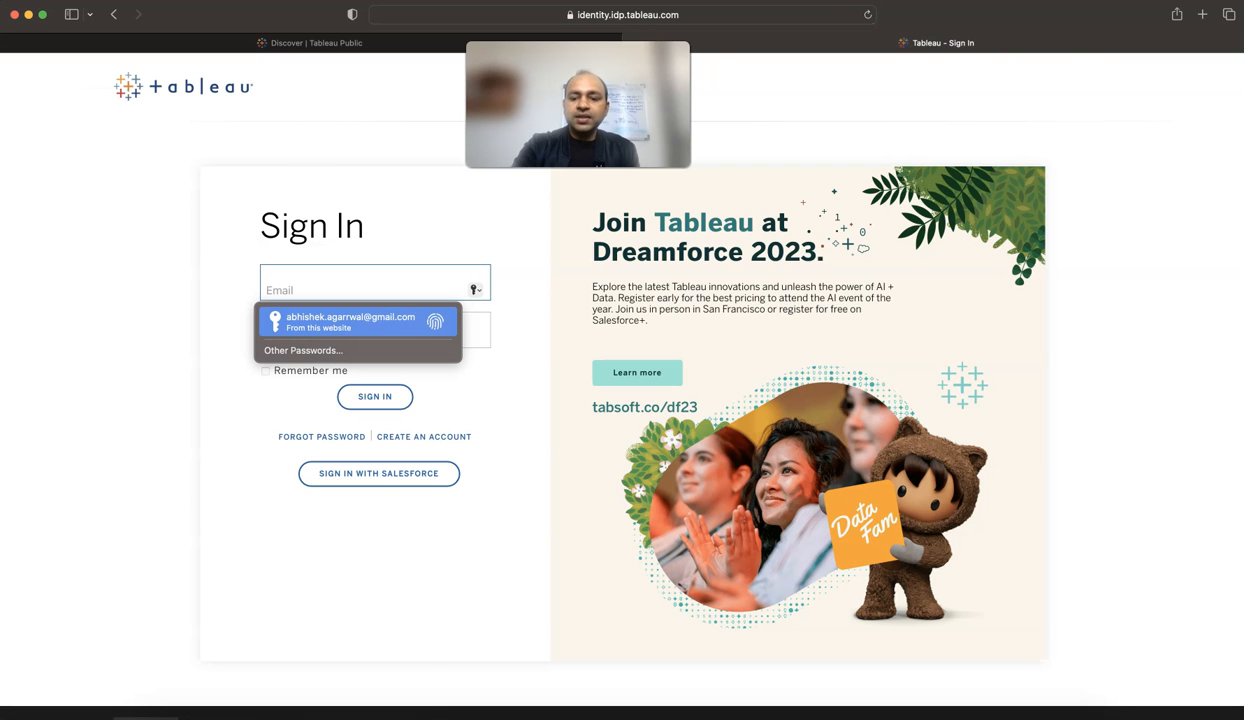
{"action": "key", "text": "Return"}
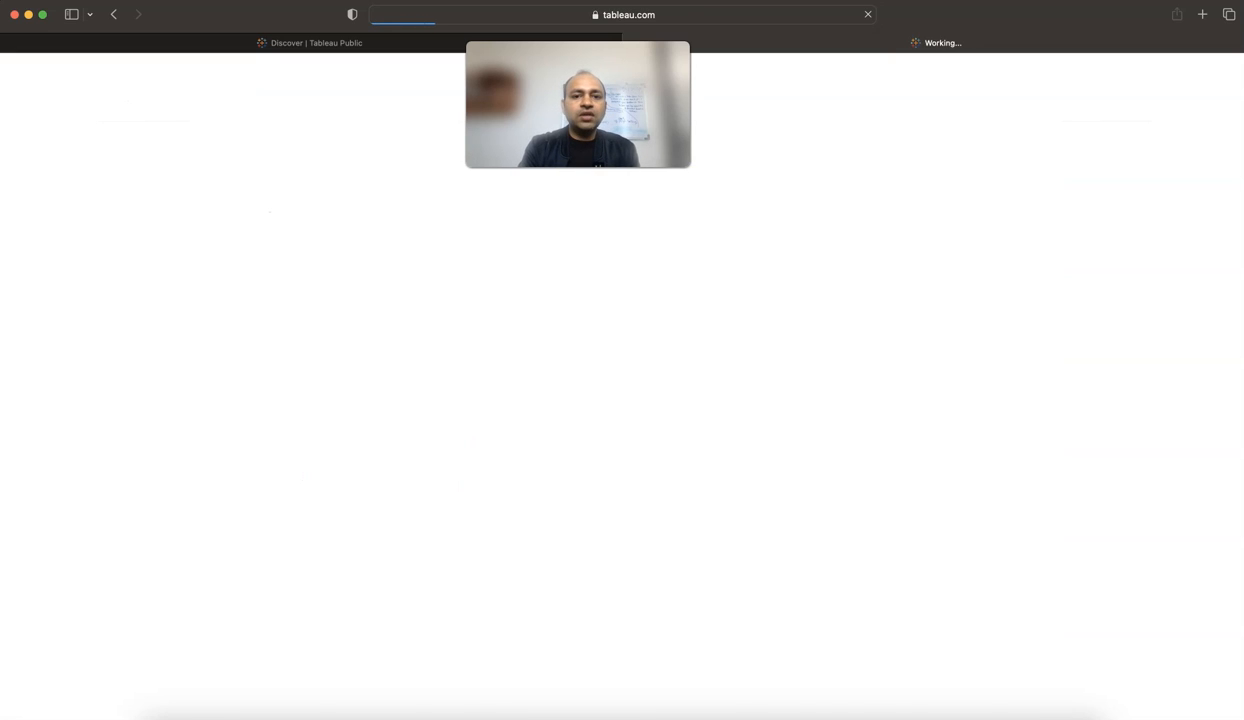
{"action": "mouse_move", "coordinate": [231, 126]}
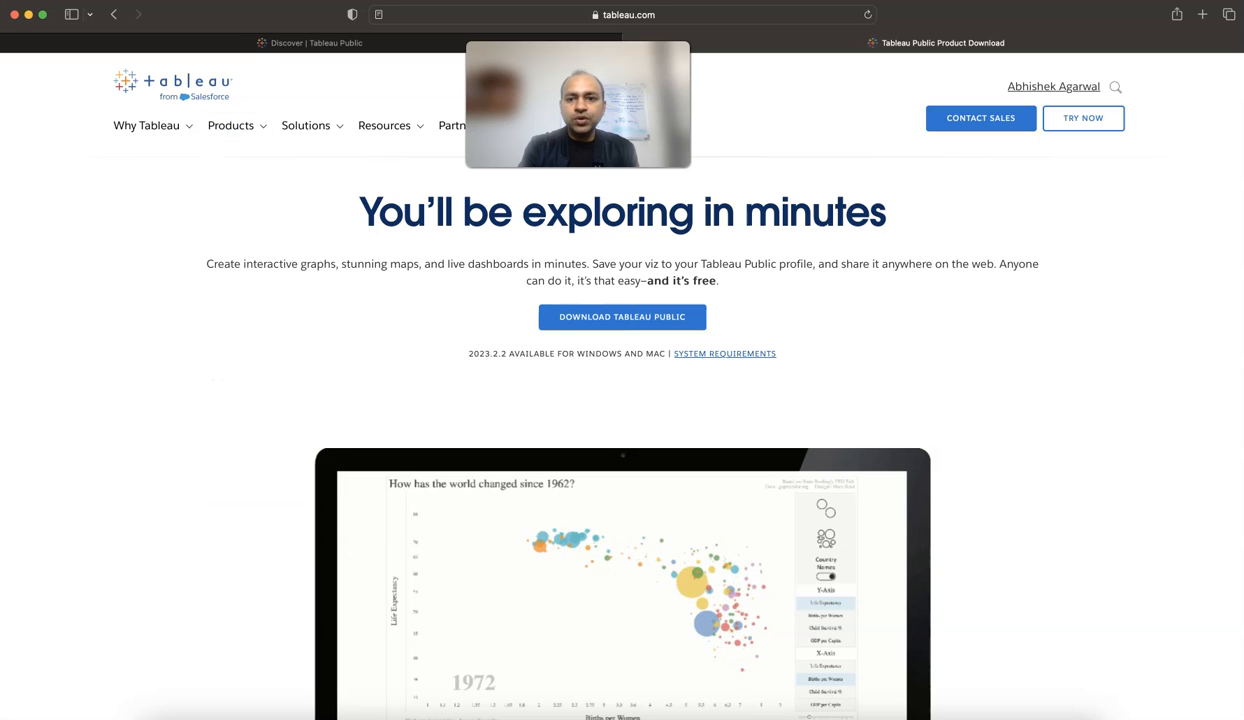
{"action": "mouse_move", "coordinate": [305, 126]}
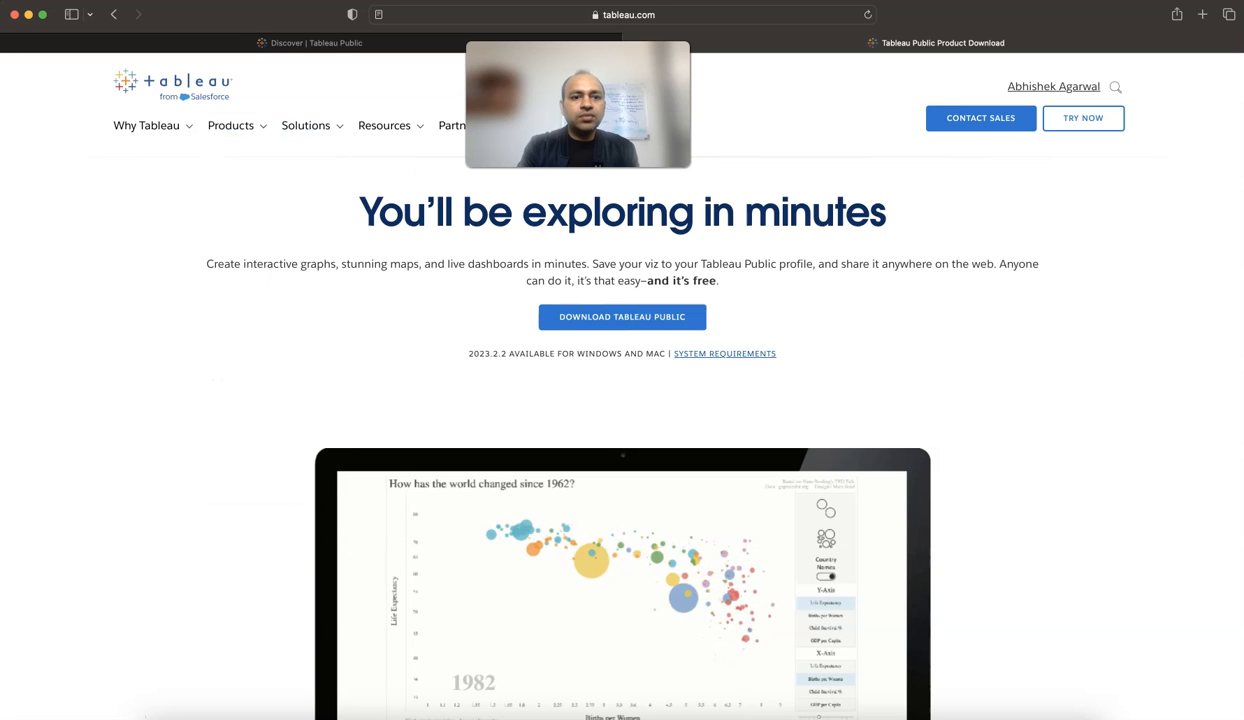
Reload the Tableau Public Discover page, sign in there and show the account options.
{"action": "left_click", "coordinate": [309, 43]}
{"action": "left_click", "coordinate": [628, 15]}
{"action": "key", "text": "Return"}
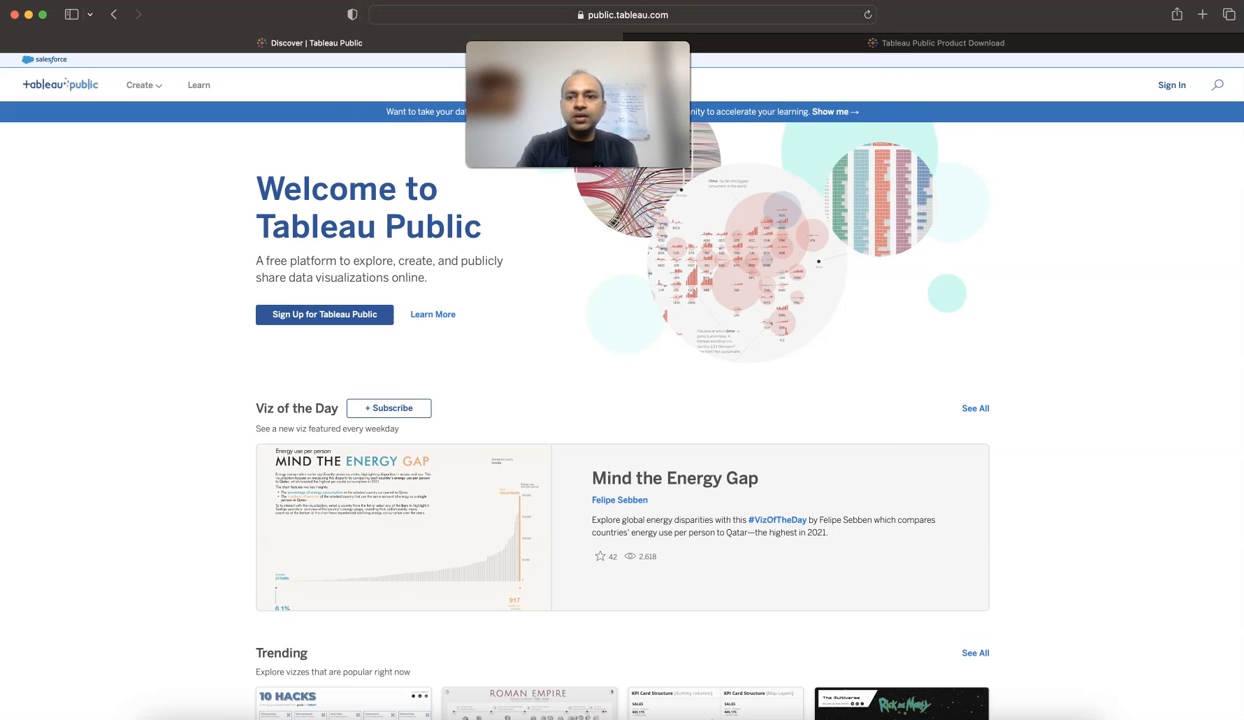
{"action": "left_click", "coordinate": [1171, 85]}
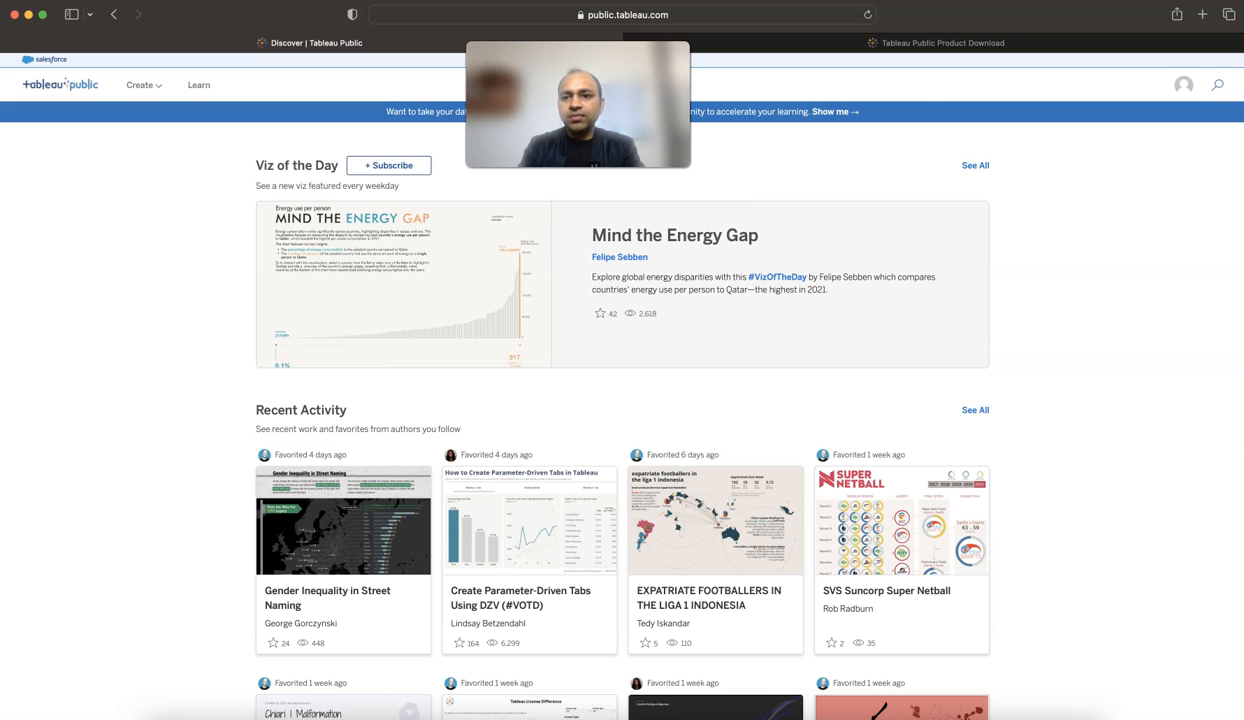
{"action": "left_click", "coordinate": [936, 43]}
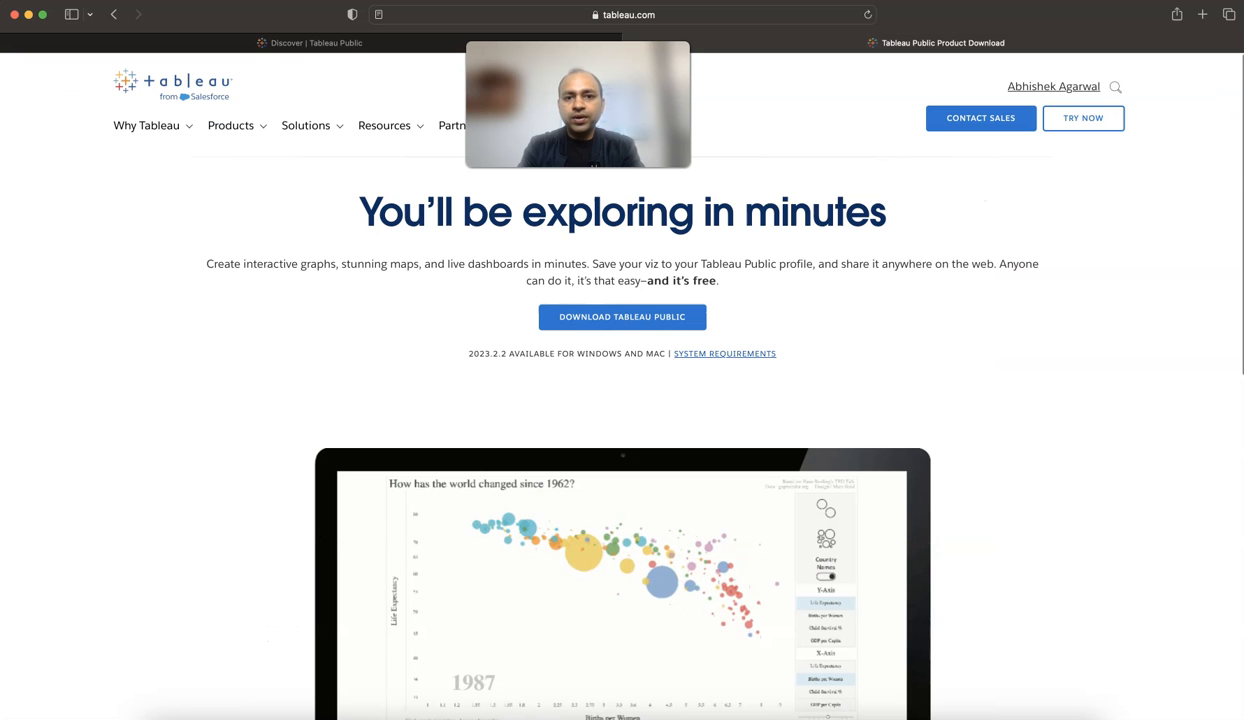
{"action": "left_click", "coordinate": [316, 43]}
{"action": "left_click", "coordinate": [1184, 85]}
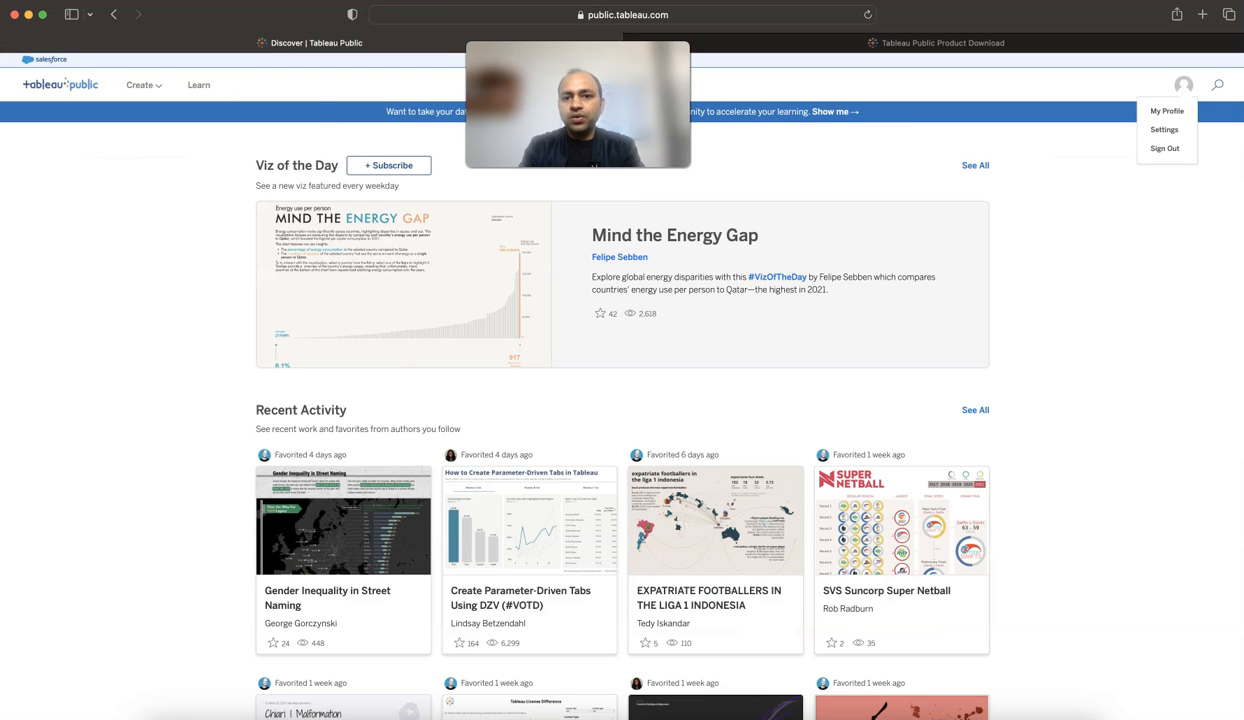
Download Tableau Desktop Public Edition and save the .dmg file to the Downloads folder.
{"action": "left_click", "coordinate": [143, 85]}
{"action": "left_click", "coordinate": [190, 129]}
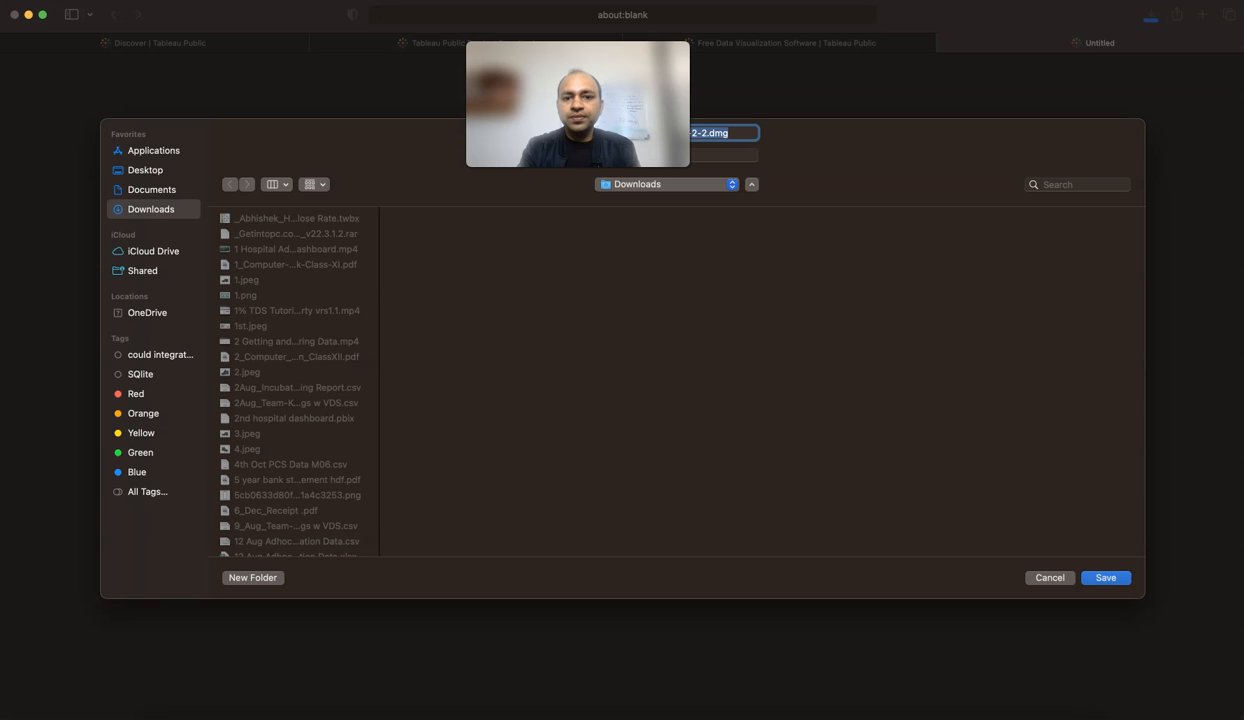
{"action": "key", "text": "Return"}
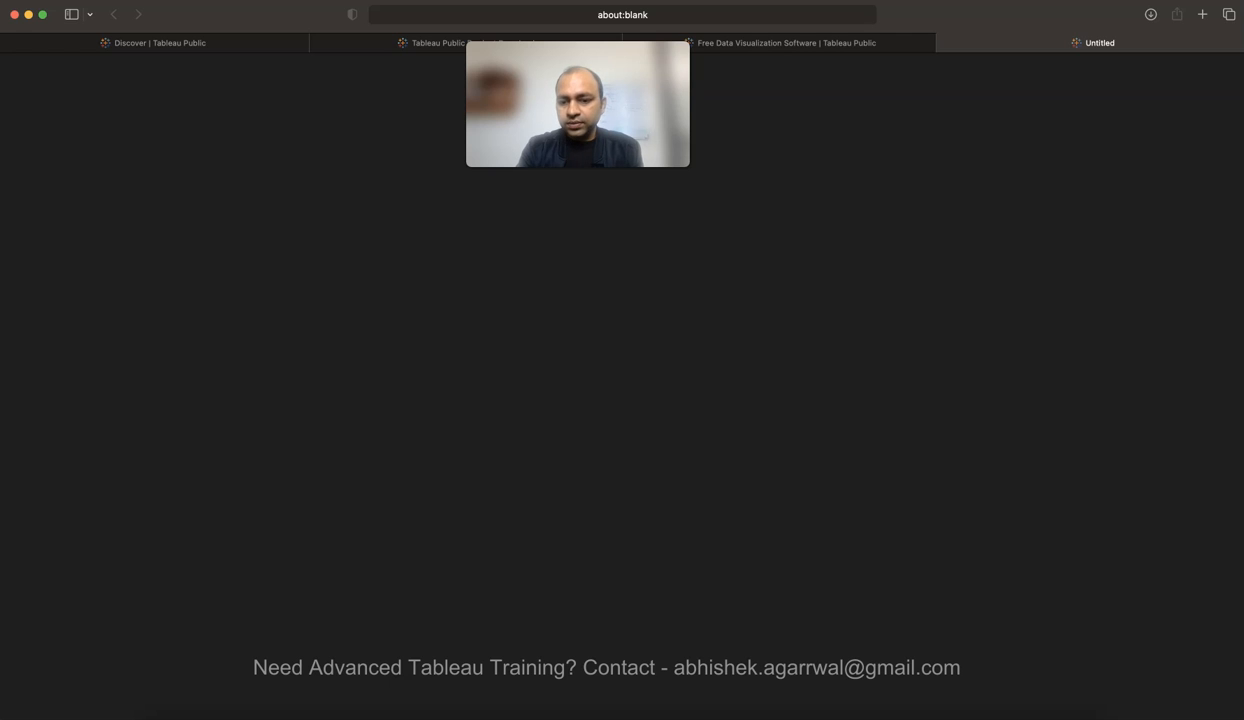
Open the downloaded Tableau Public disk image and launch the Tableau Public.pkg installer.
{"action": "left_click", "coordinate": [995, 712]}
{"action": "left_click", "coordinate": [997, 689]}
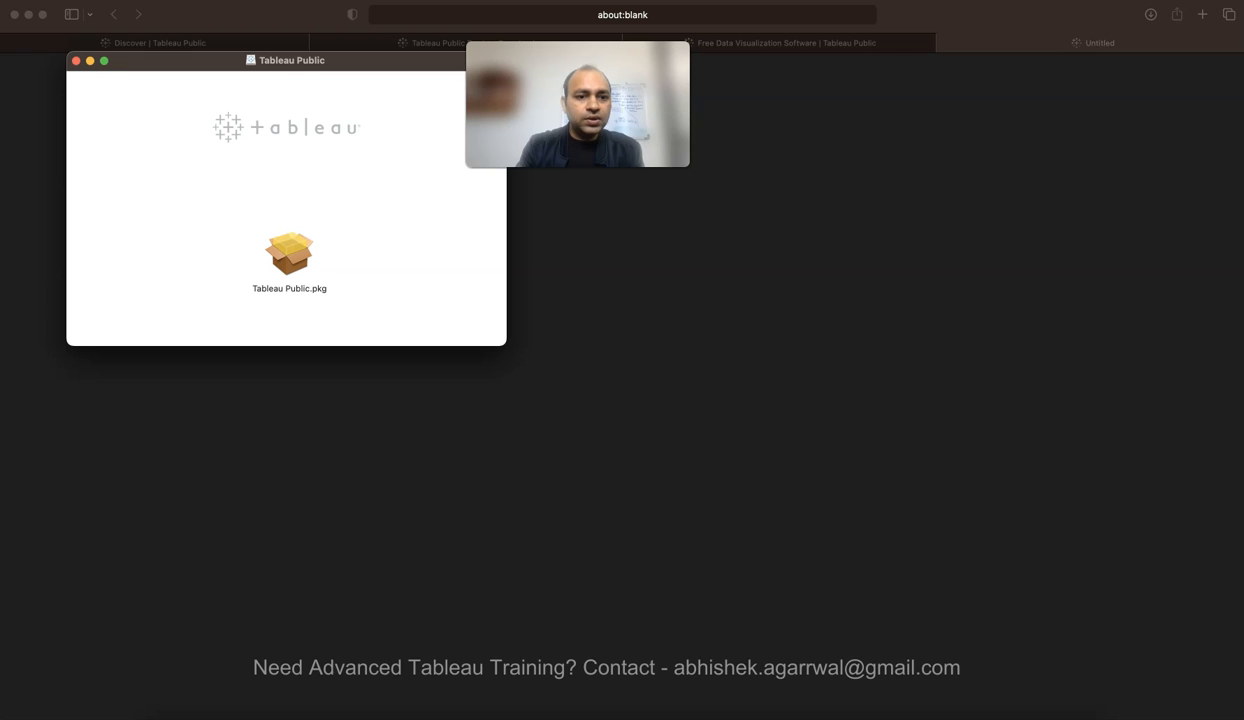
{"action": "left_click", "coordinate": [290, 254]}
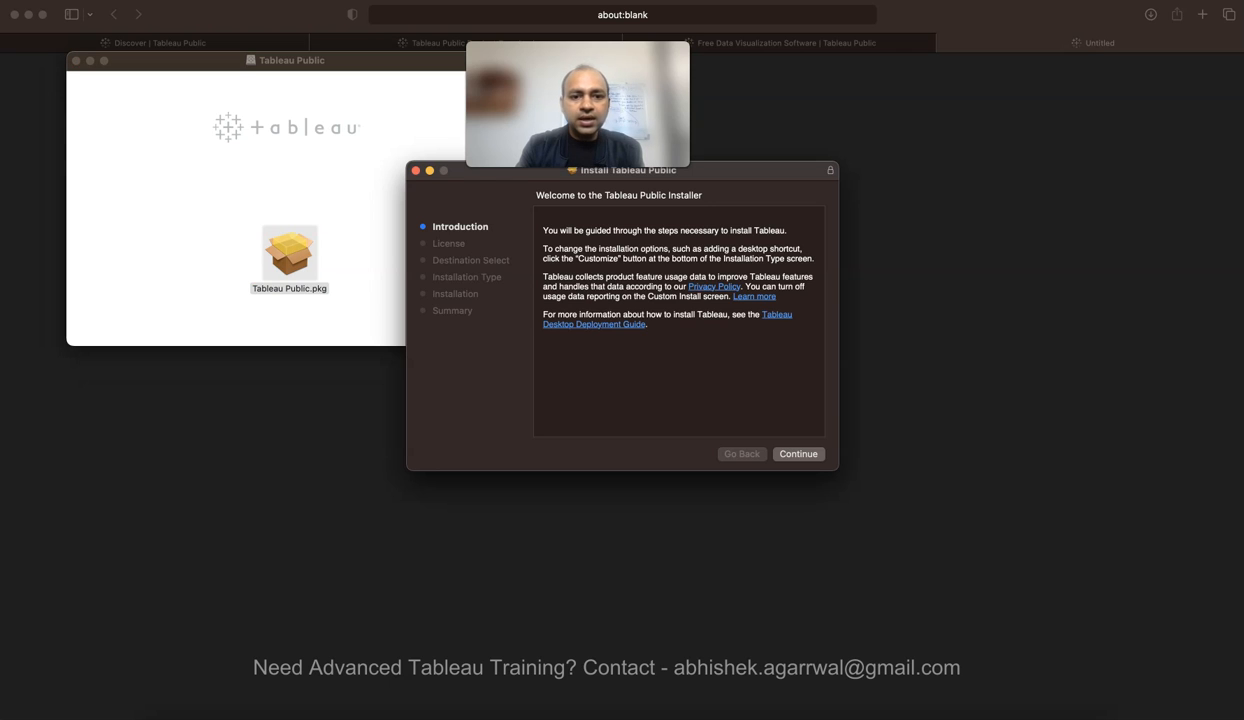
Accept the software license agreement and start a standard installation of Tableau Public on Macintosh HD.
{"action": "left_click", "coordinate": [798, 454]}
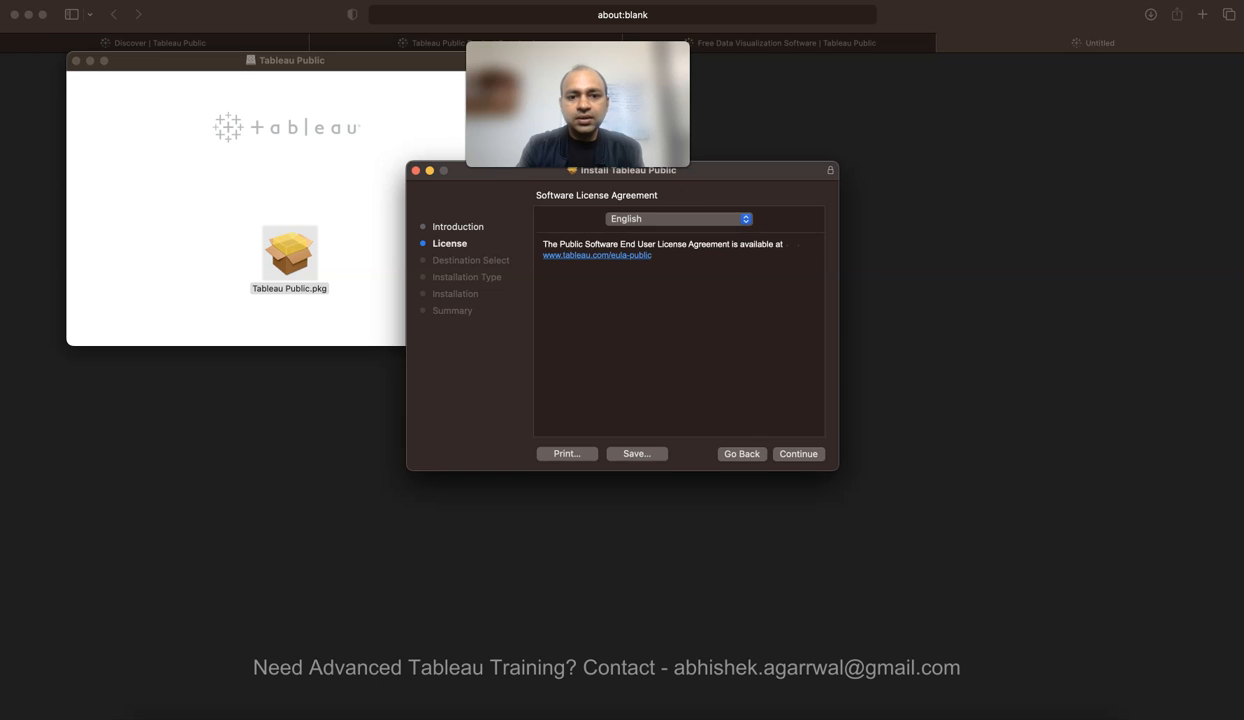
{"action": "left_click", "coordinate": [798, 454]}
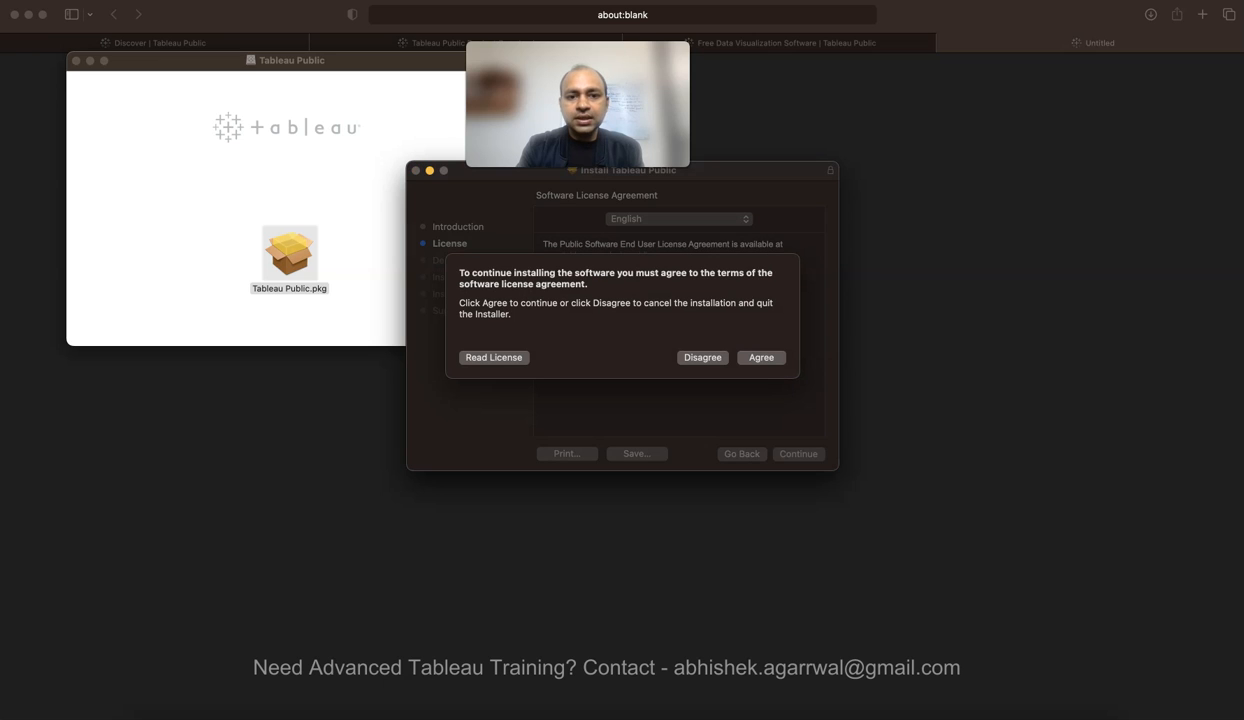
{"action": "left_click", "coordinate": [761, 358]}
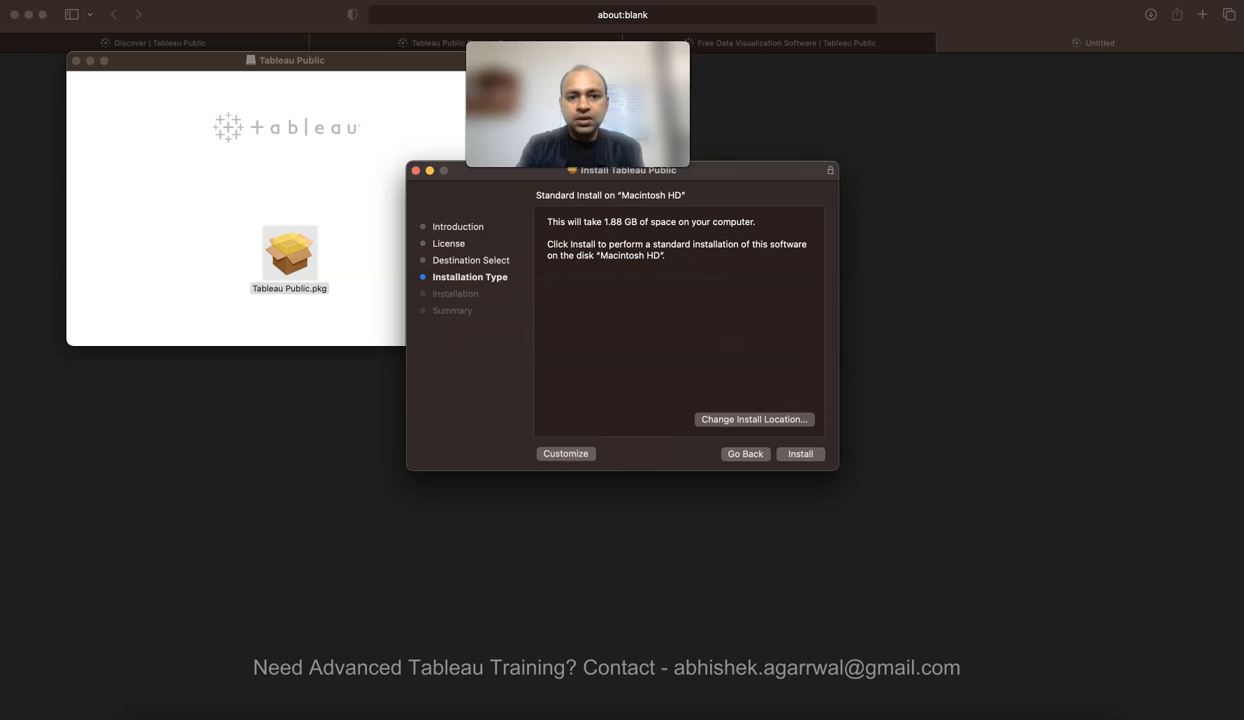
{"action": "left_click", "coordinate": [800, 454]}
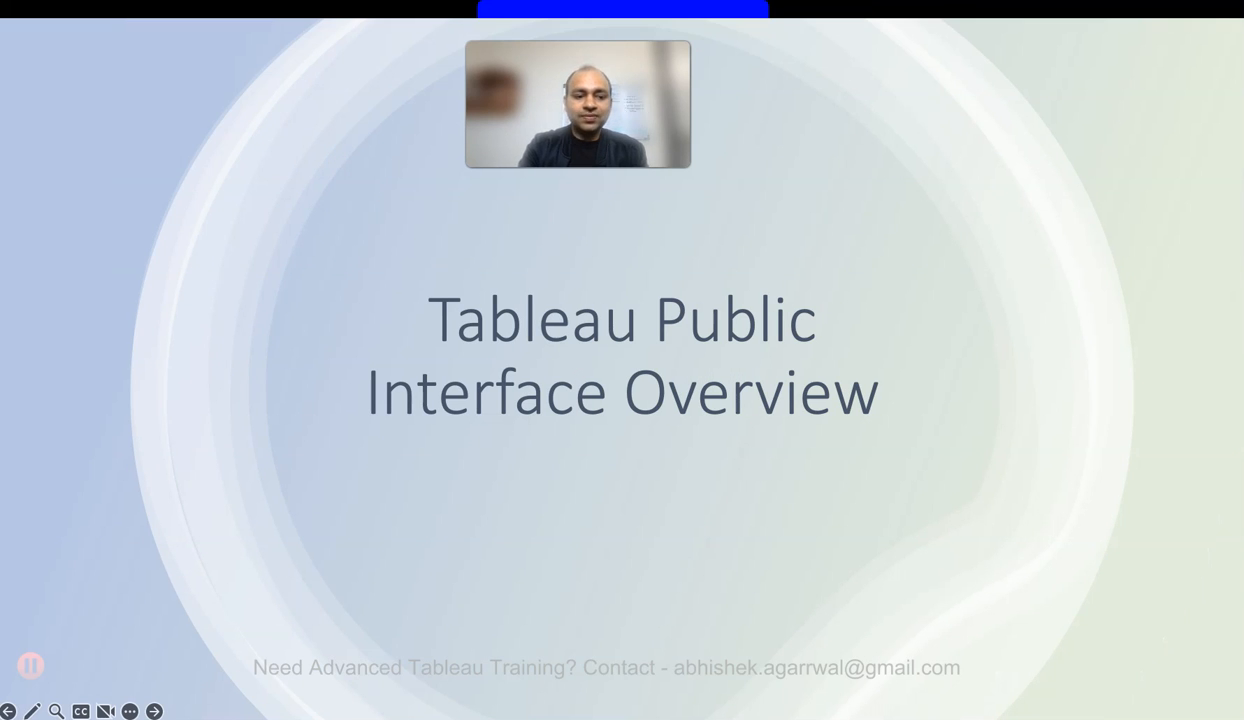
Return from the slide show to the Tableau Public installer, close it and move the installer to the Trash.
{"action": "key", "text": "ctrl+Left"}
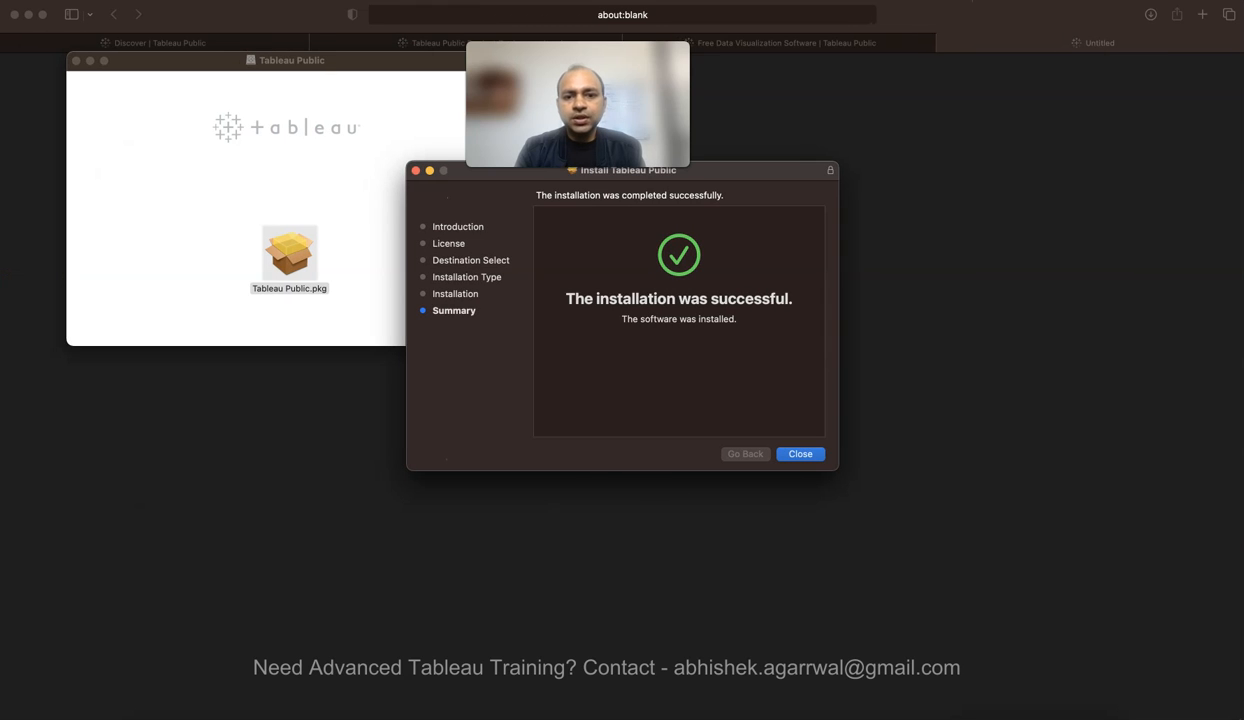
{"action": "key", "text": "Return"}
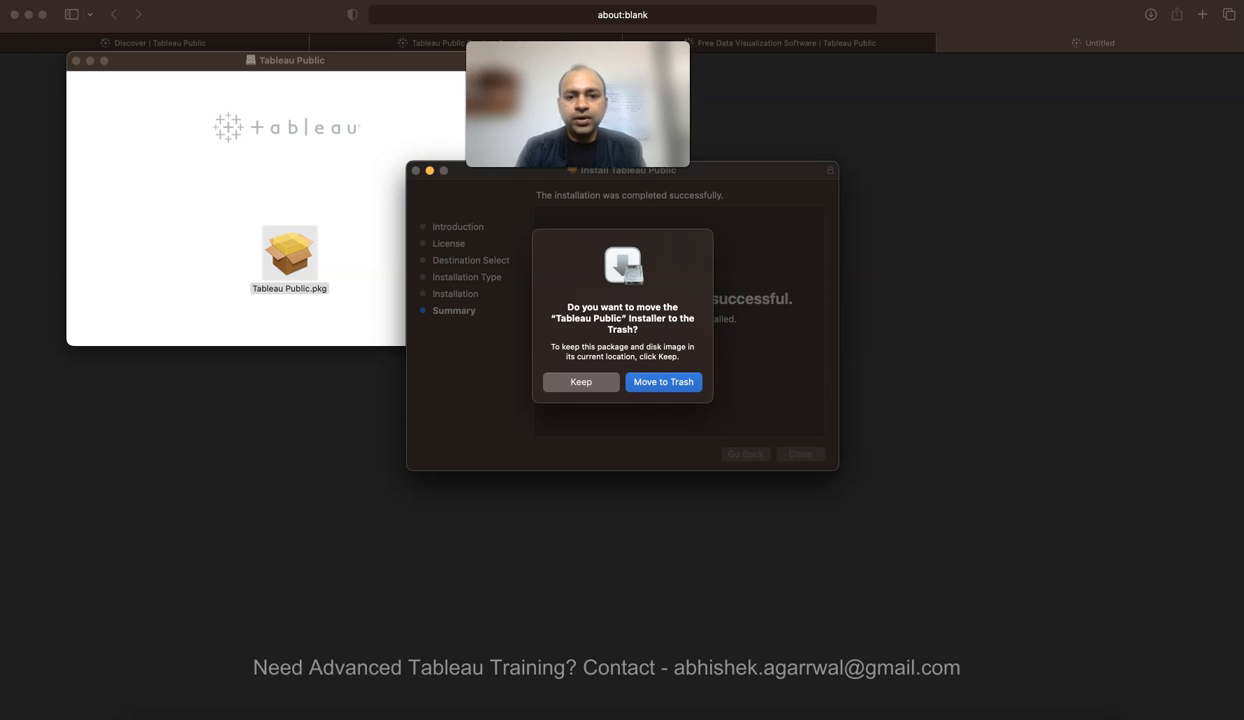
{"action": "key", "text": "Return"}
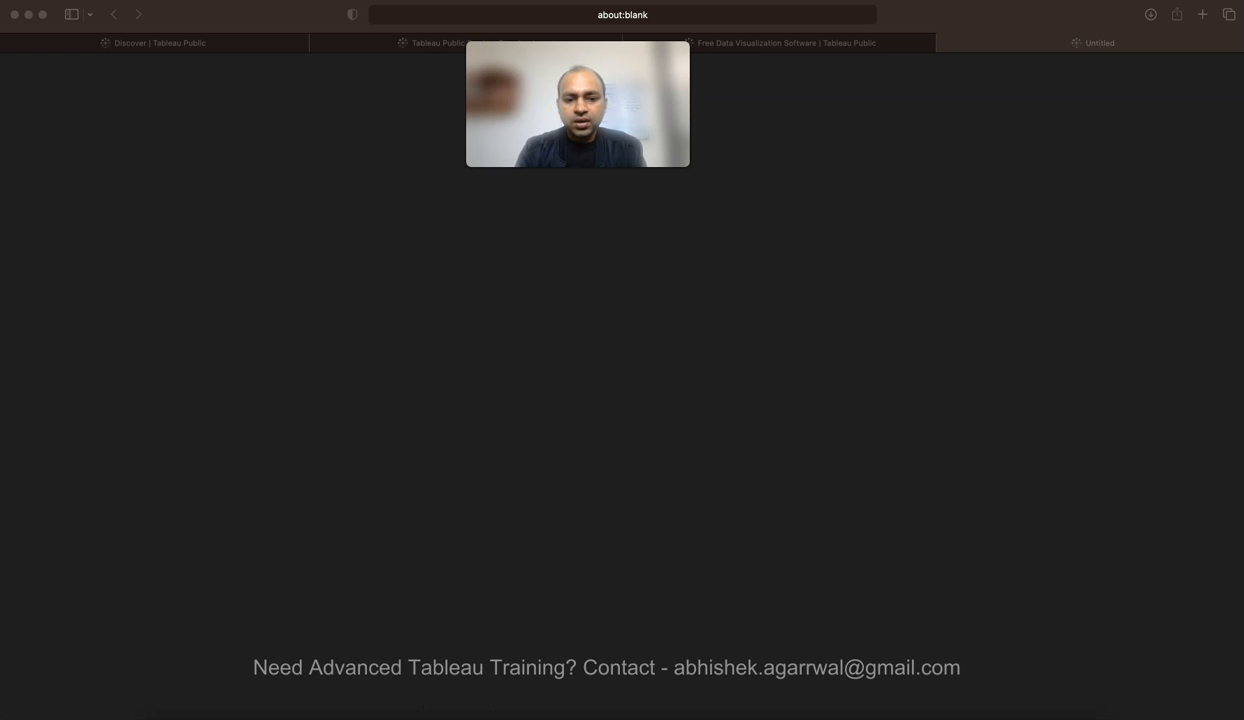
Launch the installed Tableau Public application and allow it to access files in the Documents folder.
{"action": "left_click", "coordinate": [458, 713]}
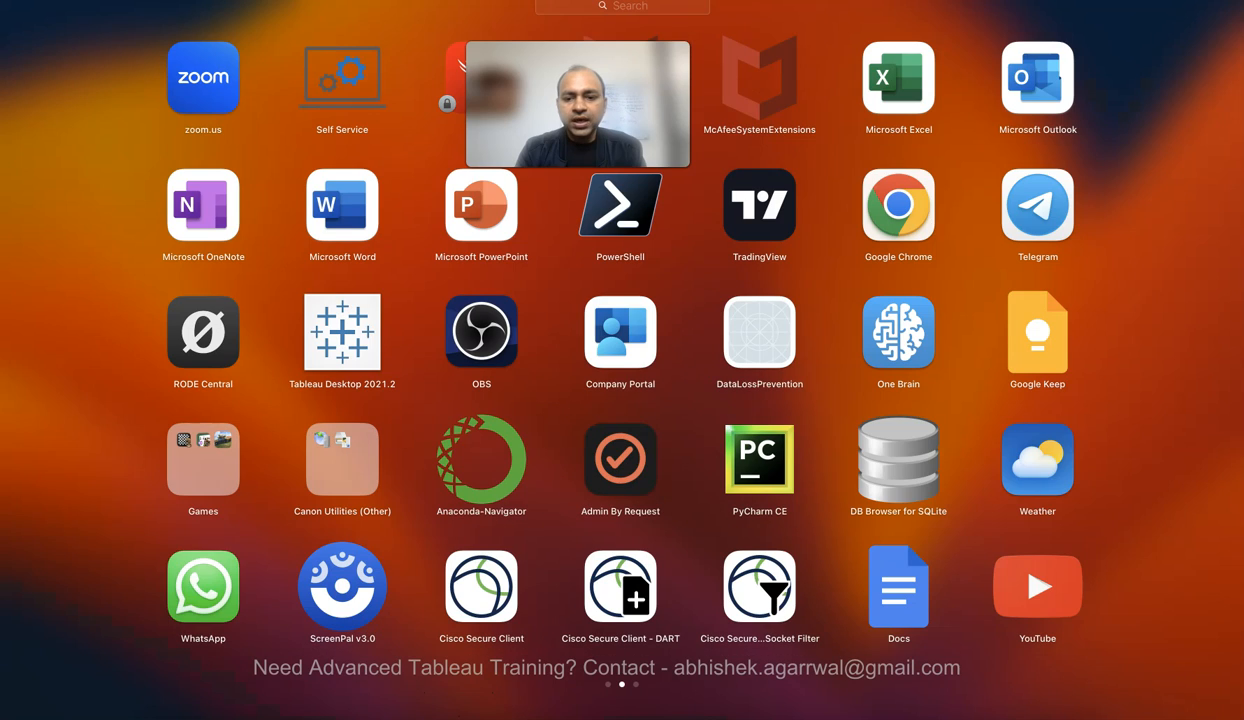
{"action": "scroll", "coordinate": [622, 330], "scroll_direction": "right", "scroll_amount": 5}
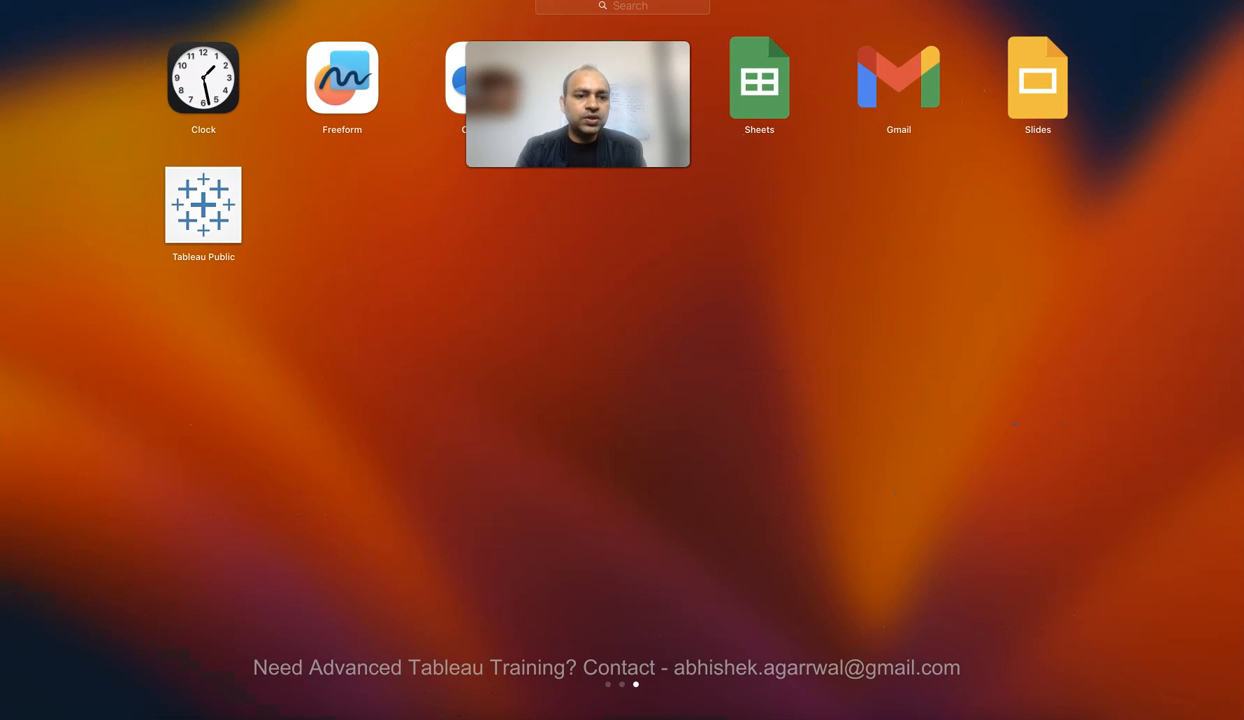
{"action": "left_click", "coordinate": [203, 205]}
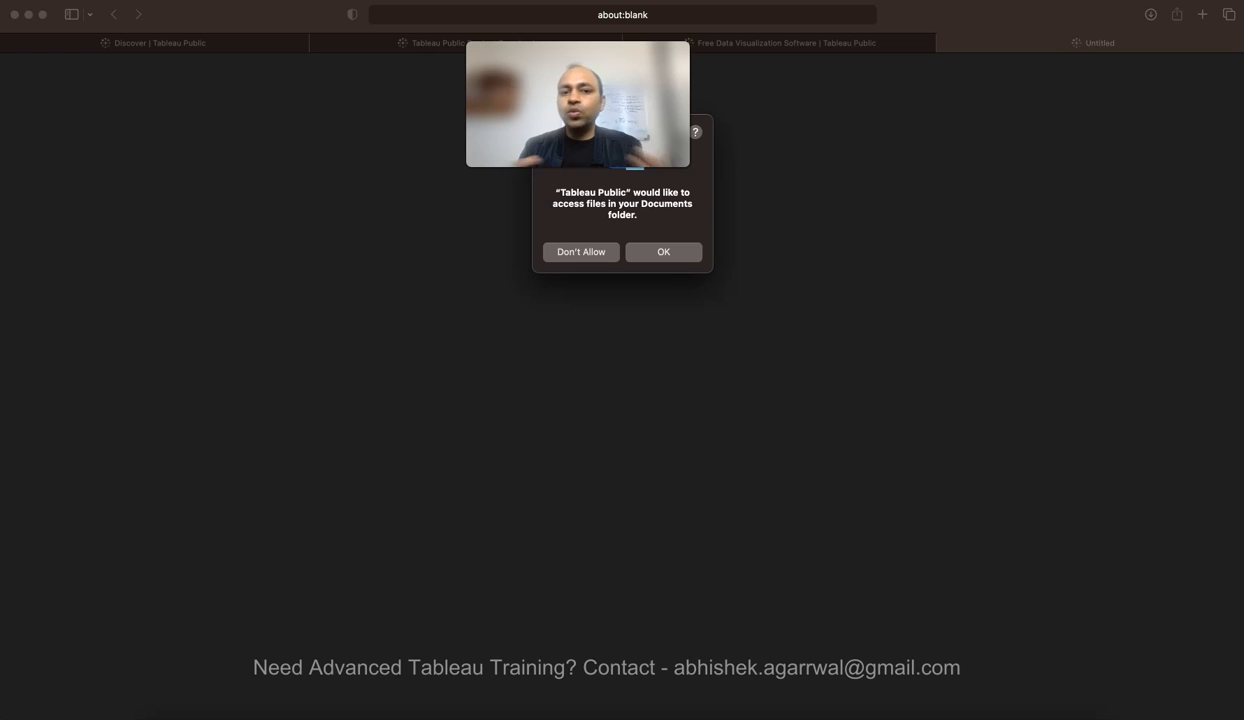
{"action": "left_click", "coordinate": [663, 252]}
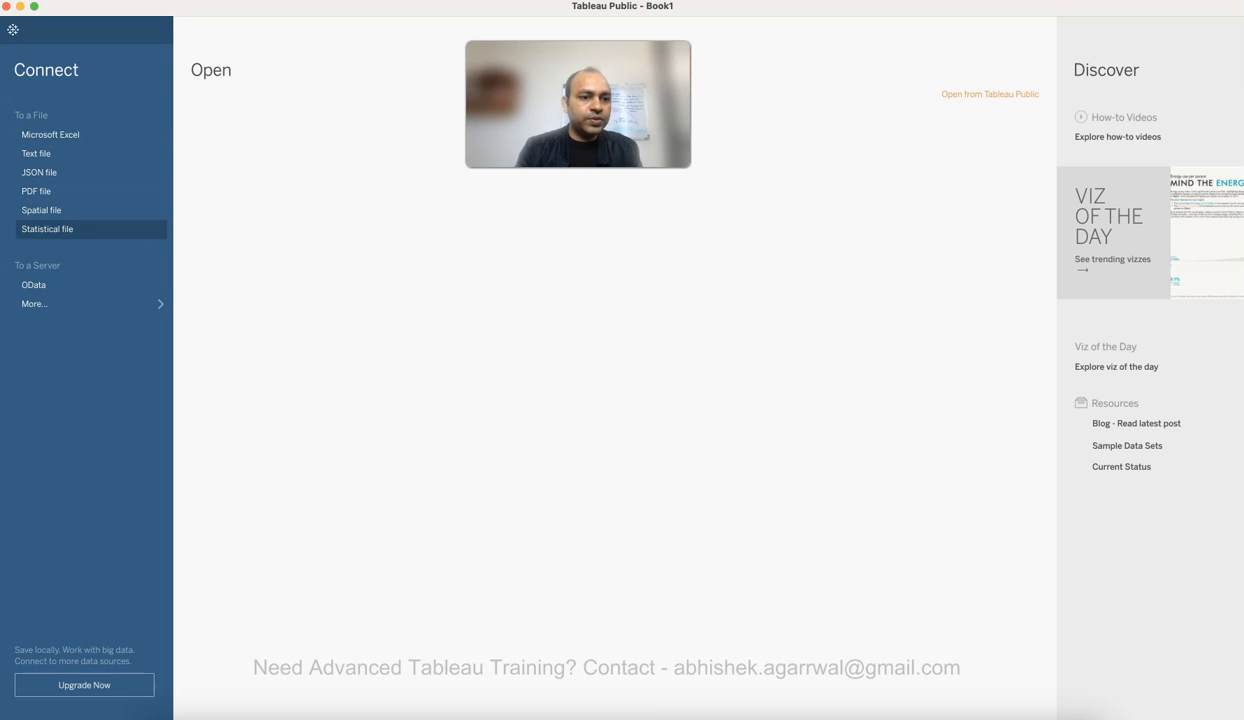
Examine the additional server connectors available in Tableau Public, and return to its start page.
{"action": "left_click", "coordinate": [90, 303]}
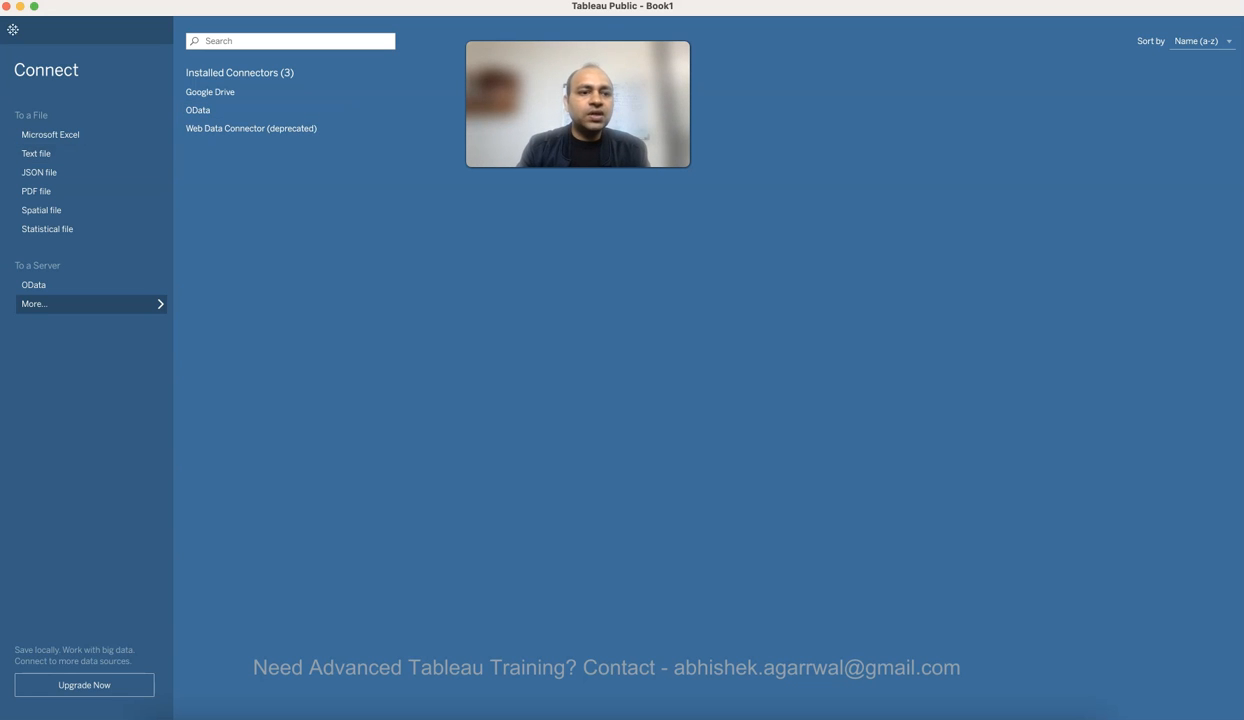
{"action": "left_click", "coordinate": [90, 304]}
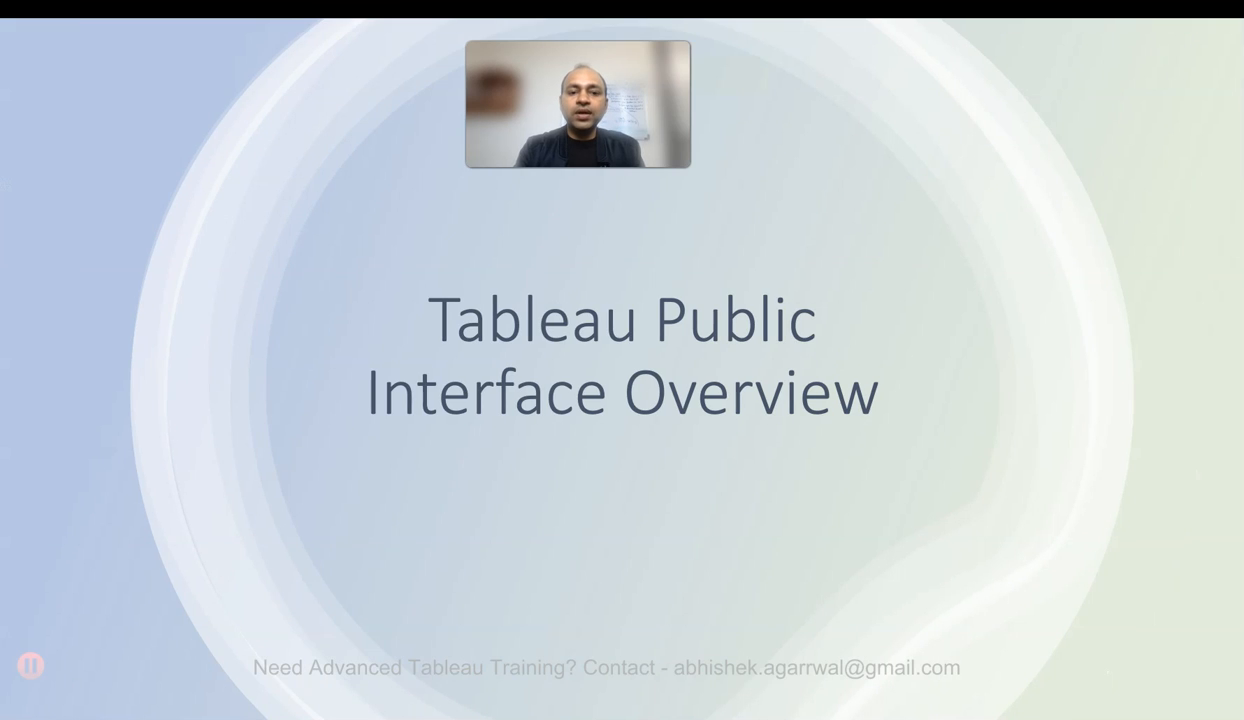
{"action": "key", "text": "Right"}
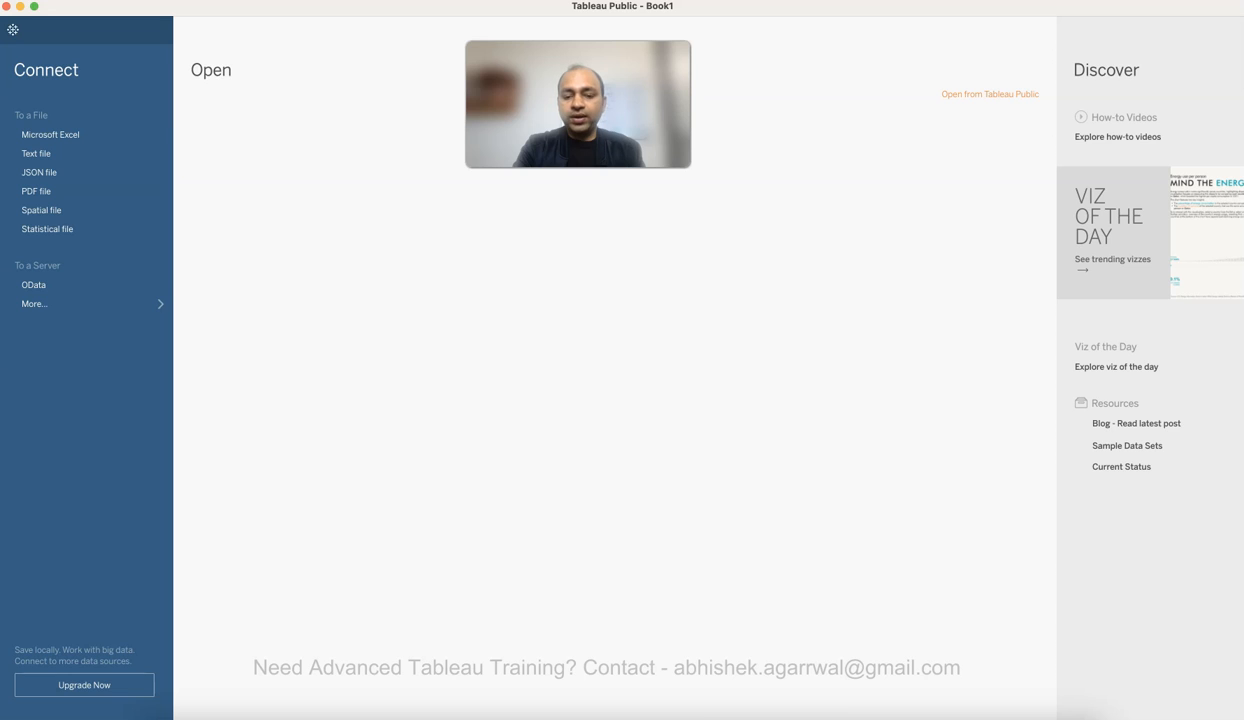
Switch to the Sample - Superstore.xls workbook in Excel and inspect the Orders sheet from its first to its last row.
{"action": "key", "text": "super+Tab"}
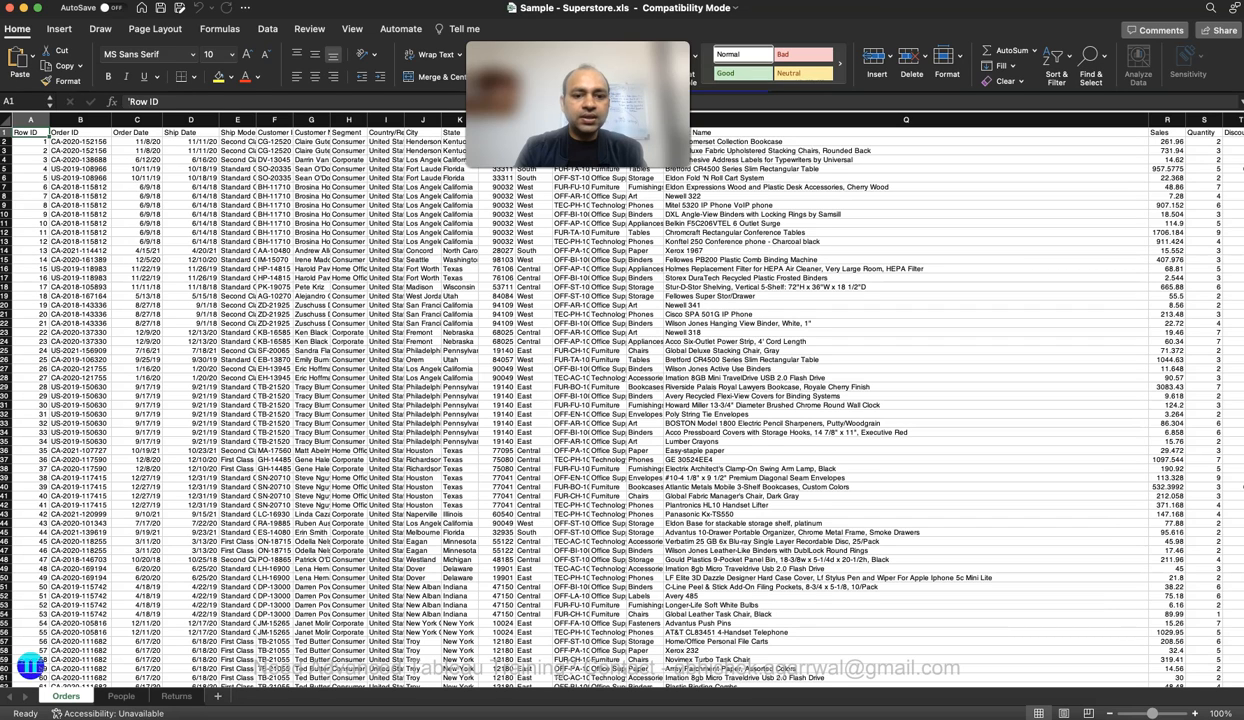
{"action": "left_click", "coordinate": [497, 223]}
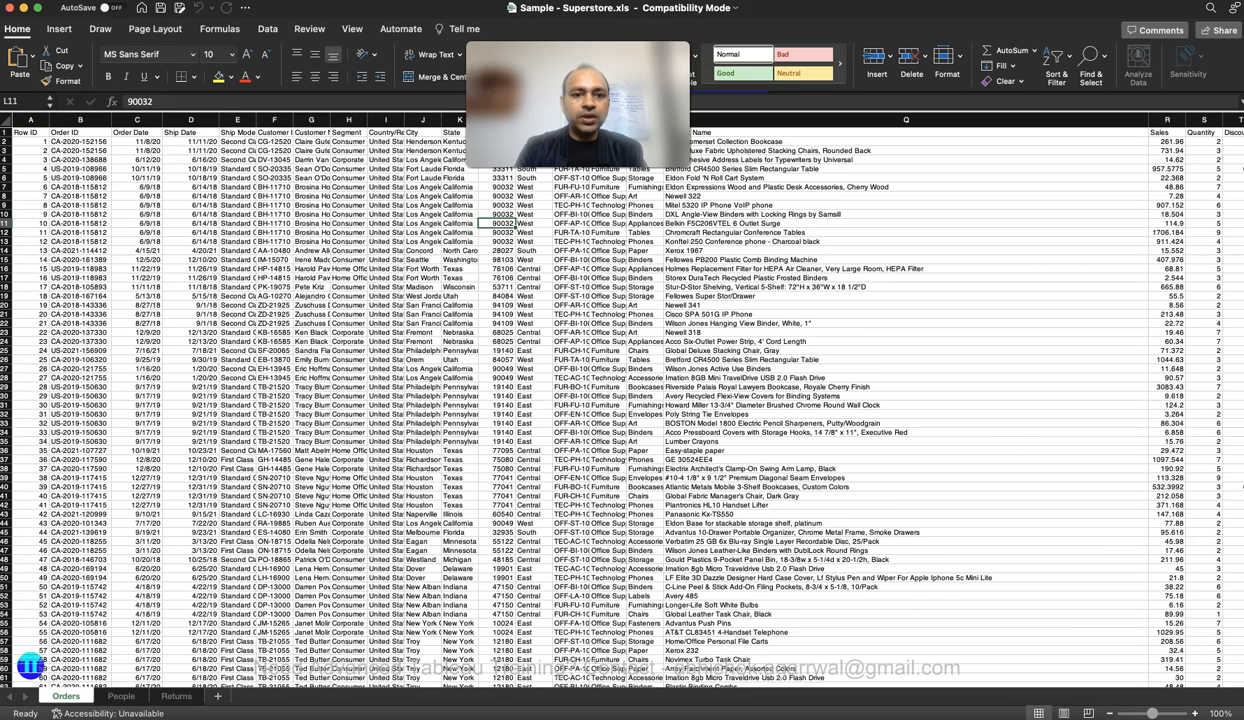
{"action": "left_click", "coordinate": [460, 205]}
{"action": "scroll", "coordinate": [460, 205], "scroll_direction": "up", "scroll_amount": 5}
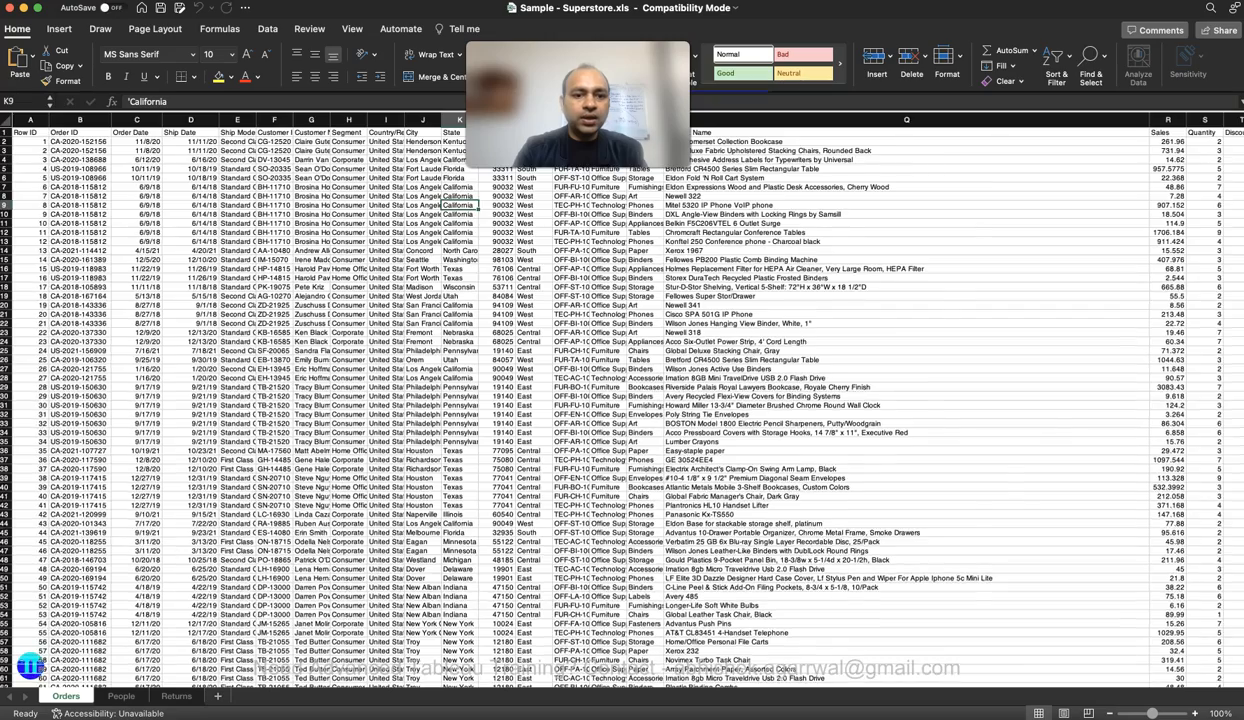
{"action": "scroll", "coordinate": [460, 220], "scroll_direction": "up", "scroll_amount": 10}
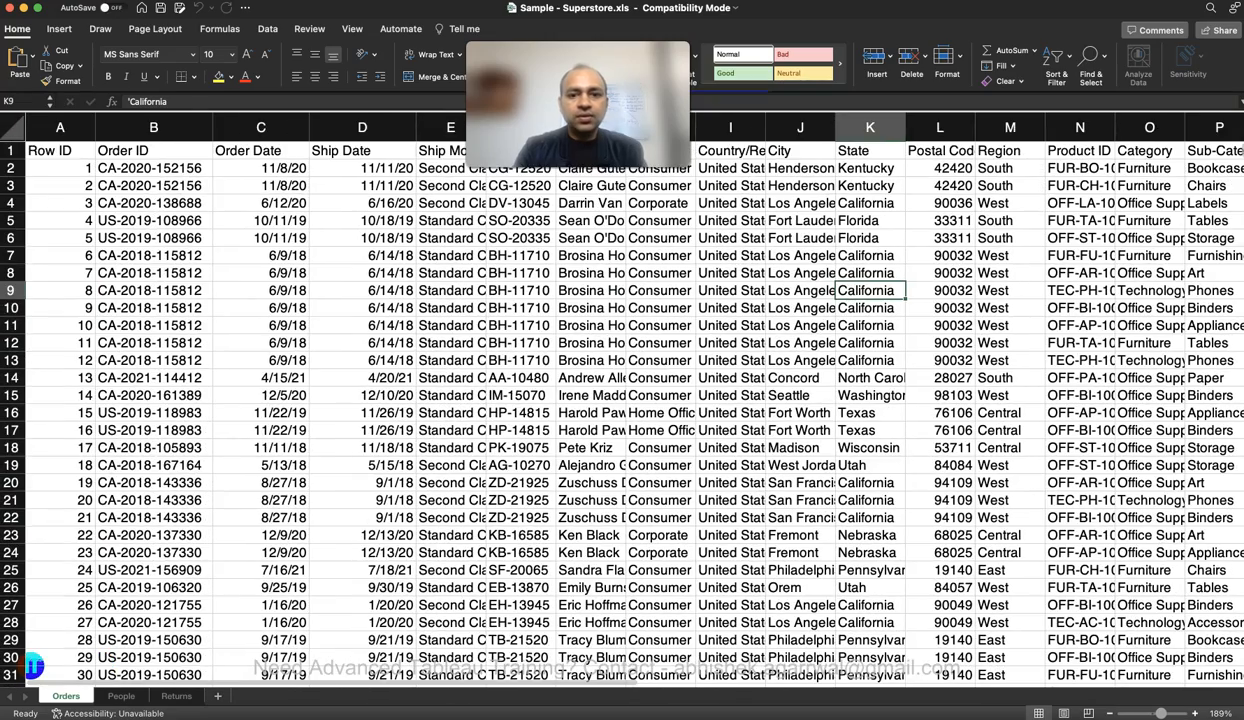
{"action": "left_click", "coordinate": [730, 151]}
{"action": "key", "text": "super+Down"}
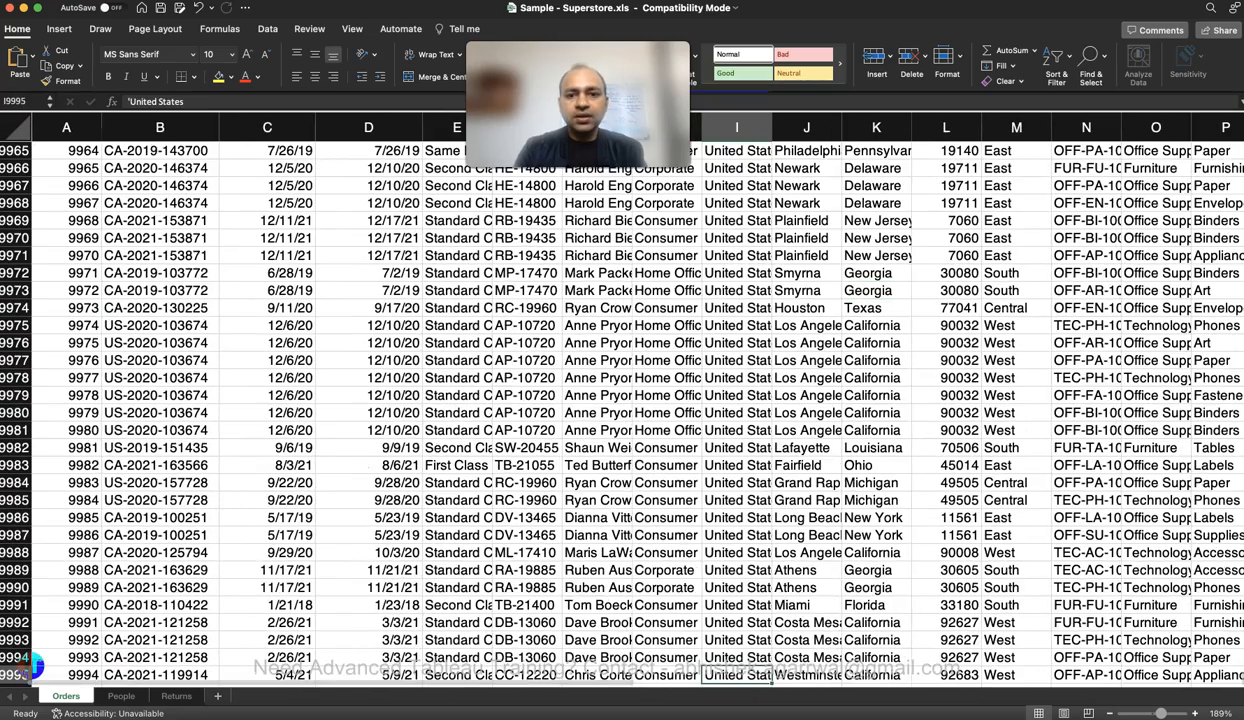
{"action": "left_click", "coordinate": [735, 151]}
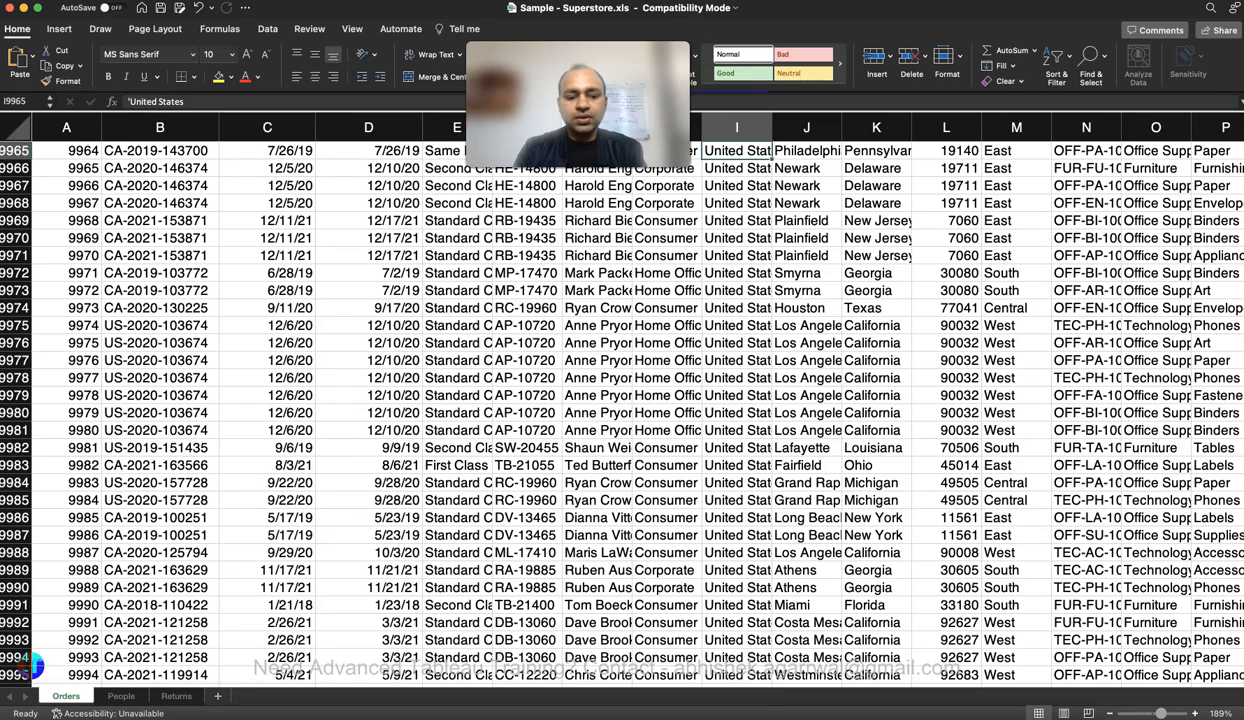
{"action": "key", "text": "super+Up"}
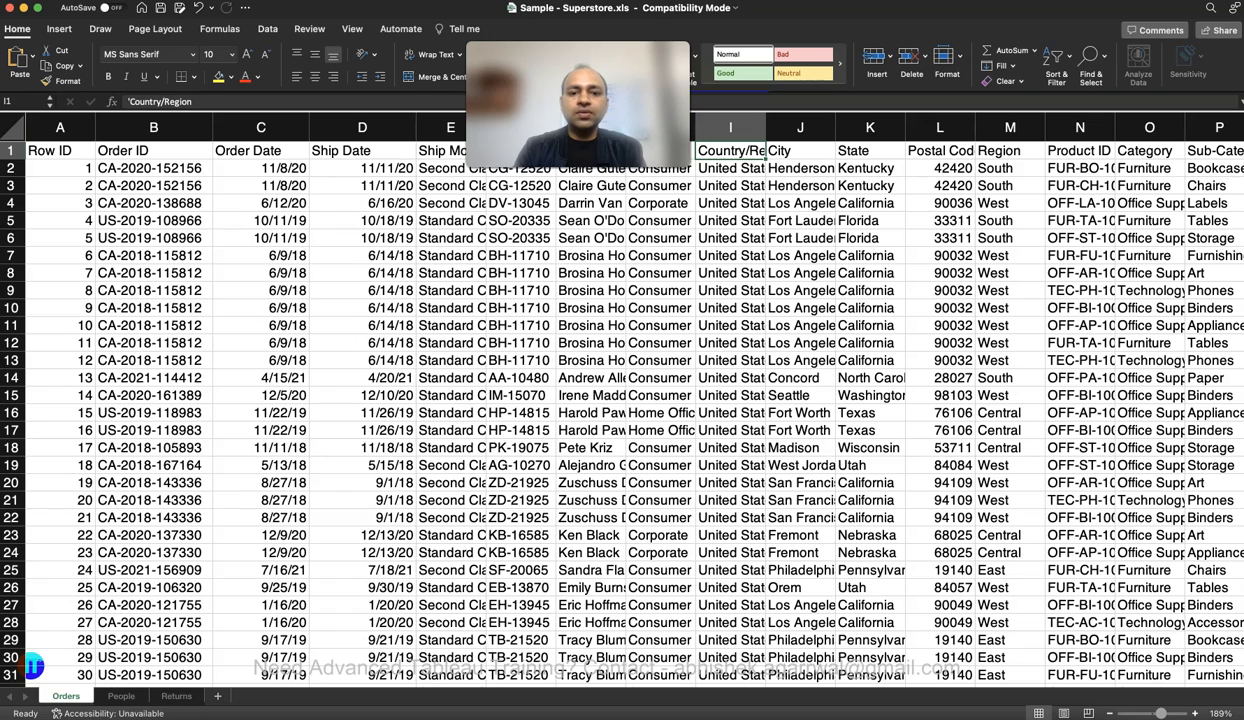
{"action": "key", "text": "Left"}
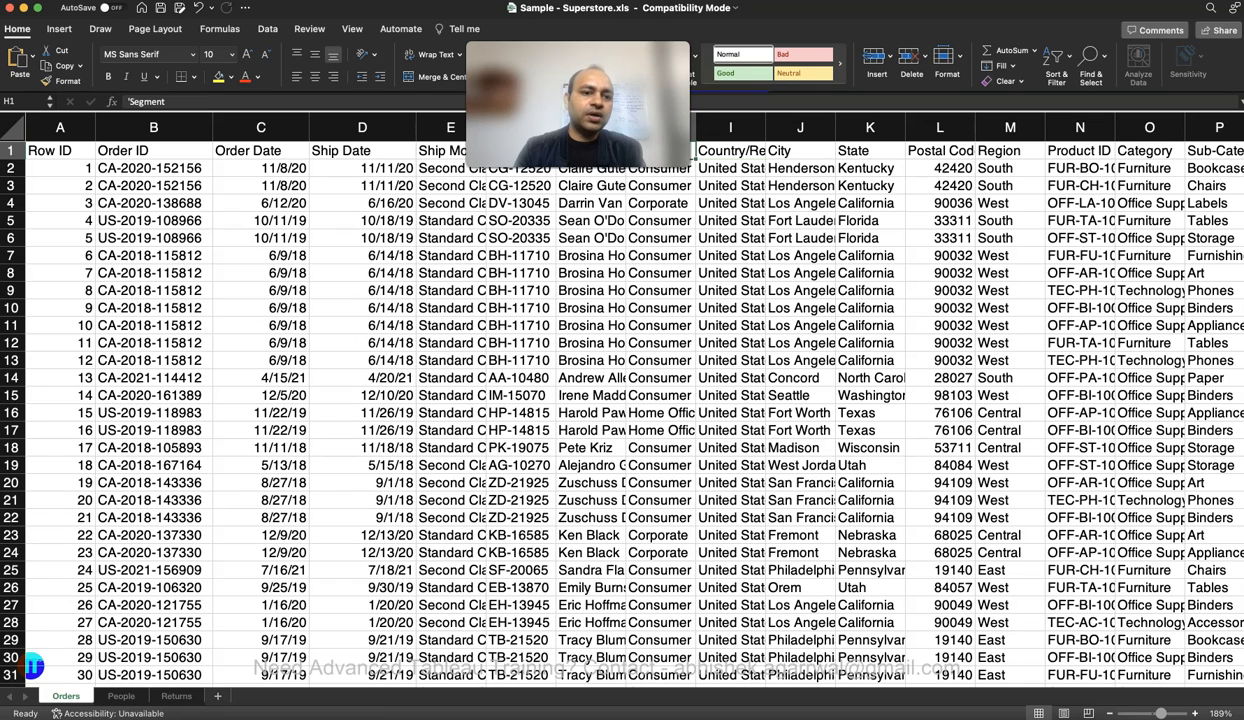
Examine the Orders sheet's column headers from Order ID through Customer ID.
{"action": "left_click", "coordinate": [153, 151]}
{"action": "key", "text": "Right"}
{"action": "key", "text": "Left"}
{"action": "key", "text": "Right"}
{"action": "key", "text": "Right"}
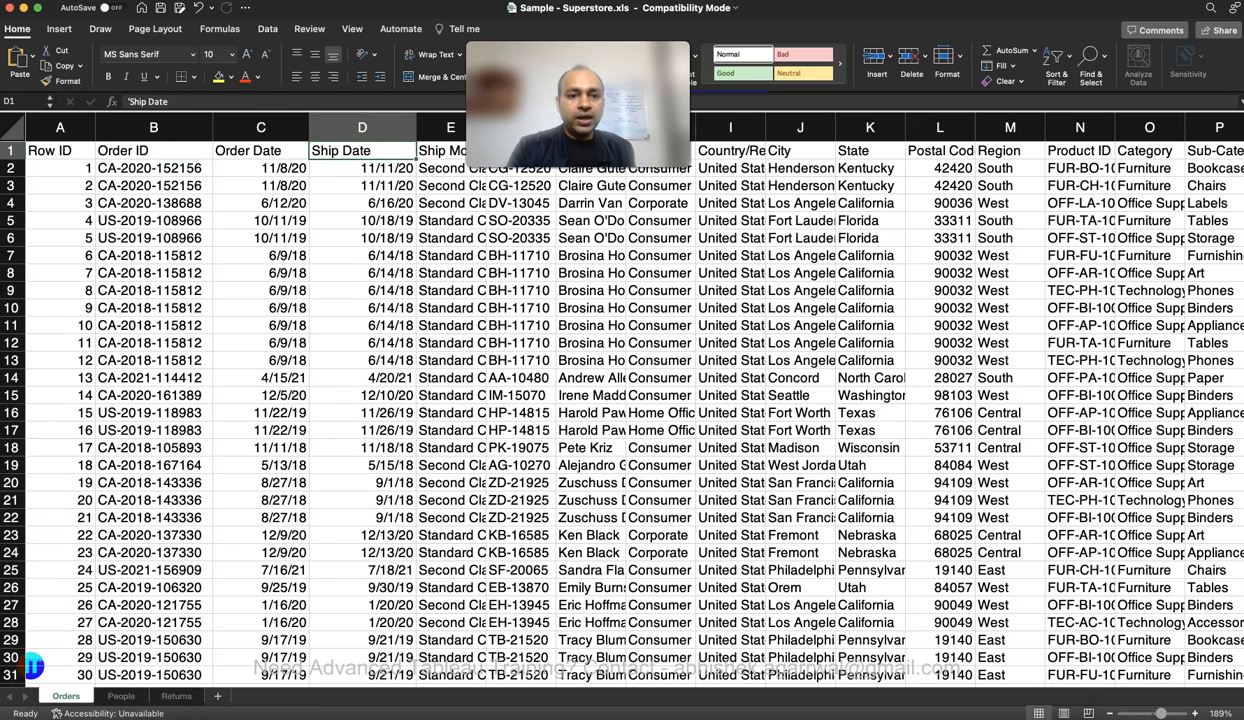
{"action": "key", "text": "Left"}
{"action": "key", "text": "Right"}
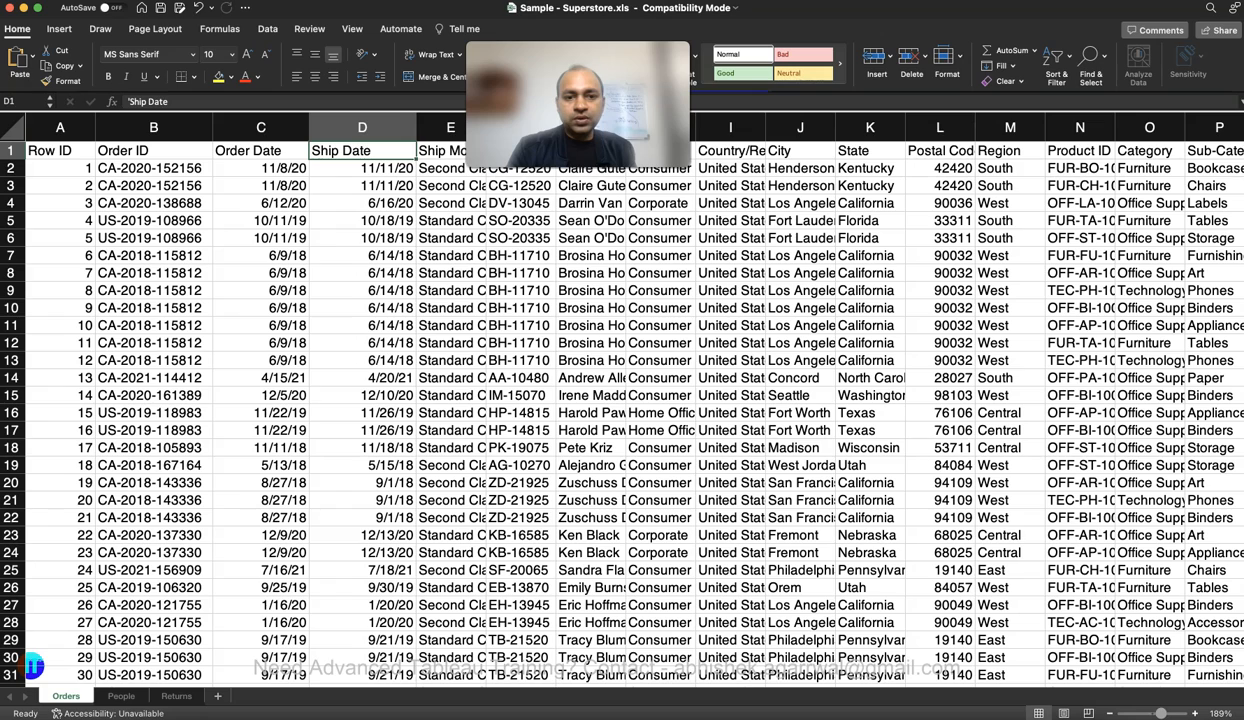
{"action": "key", "text": "Right"}
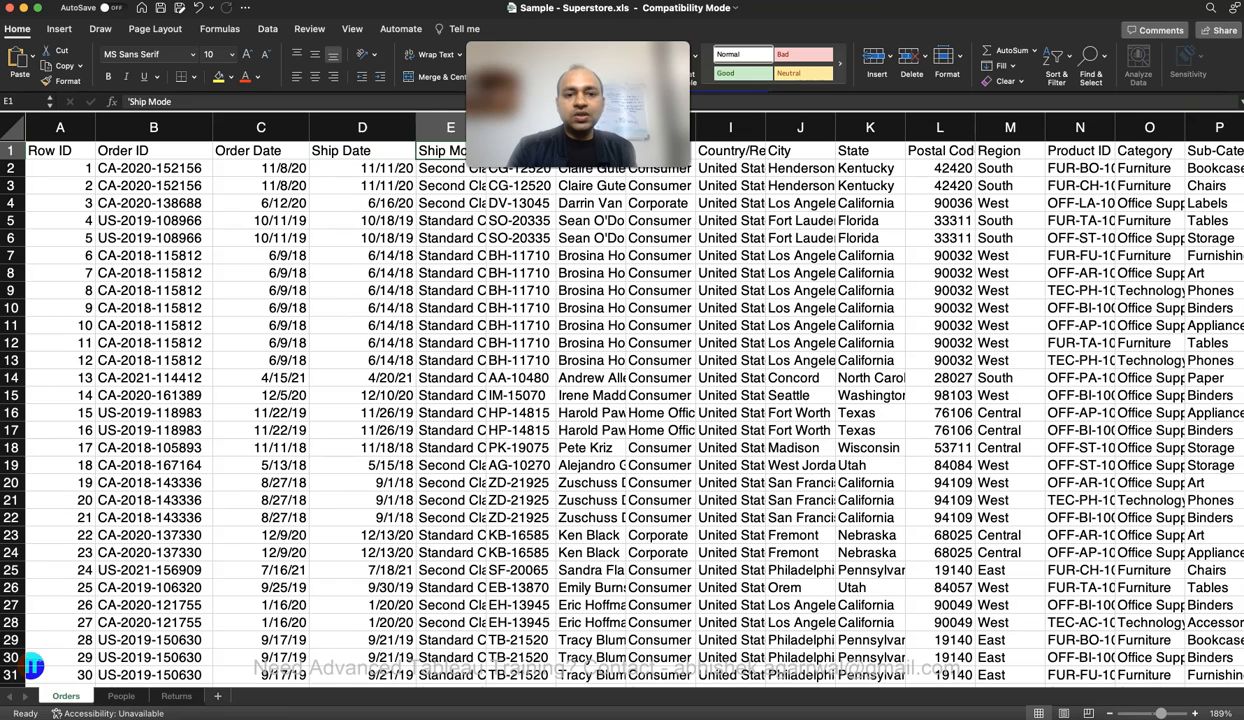
{"action": "key", "text": "Right"}
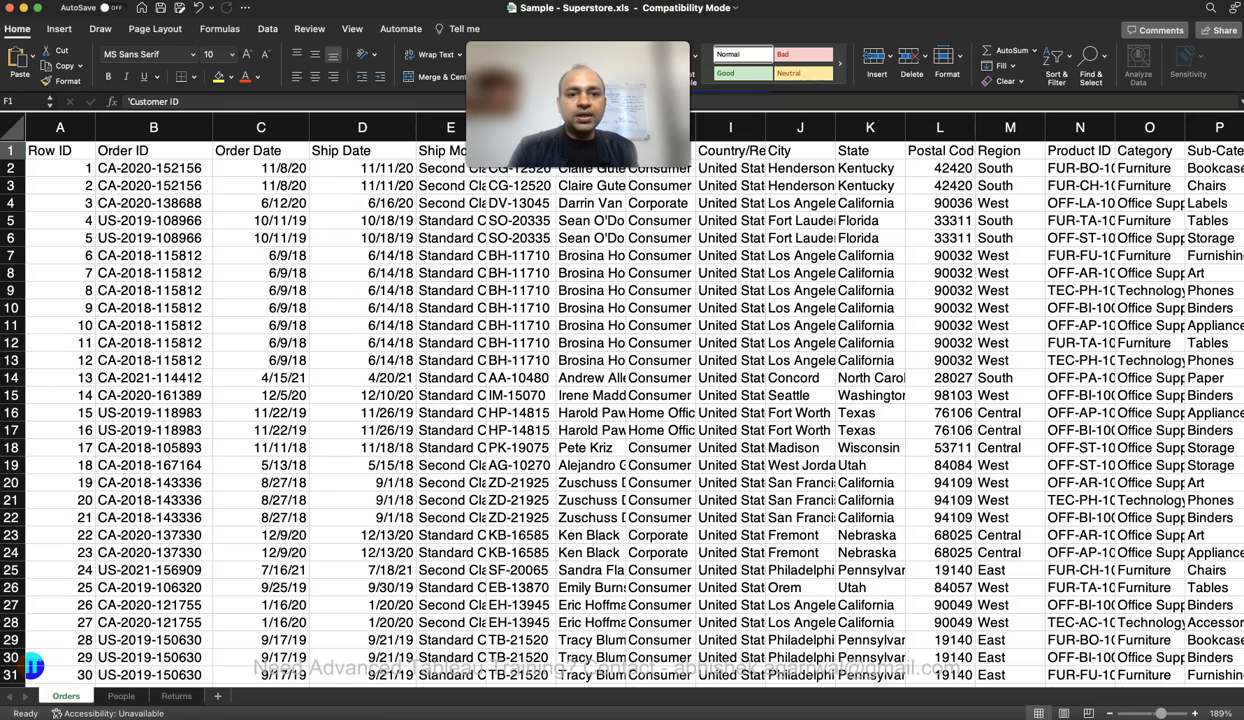
Auto-fit the widths of all columns in the Orders sheet, and select the Customer Name header.
{"action": "left_click", "coordinate": [12, 128]}
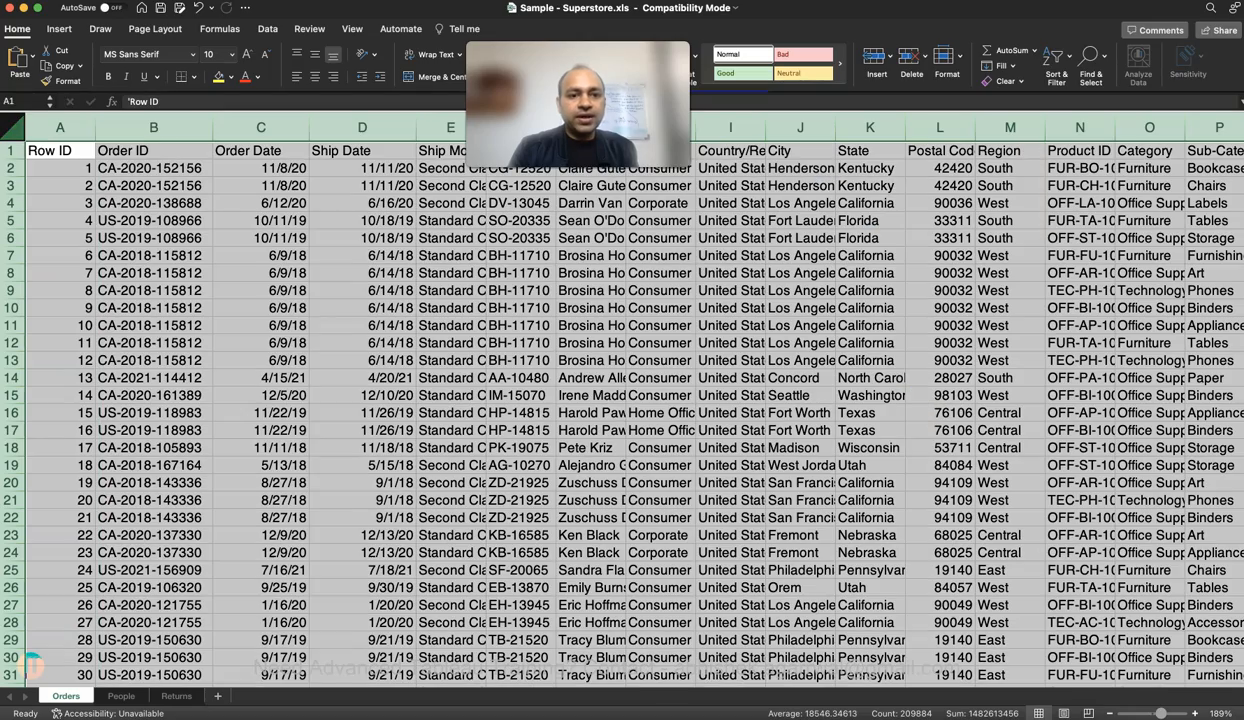
{"action": "double_click", "coordinate": [95, 128]}
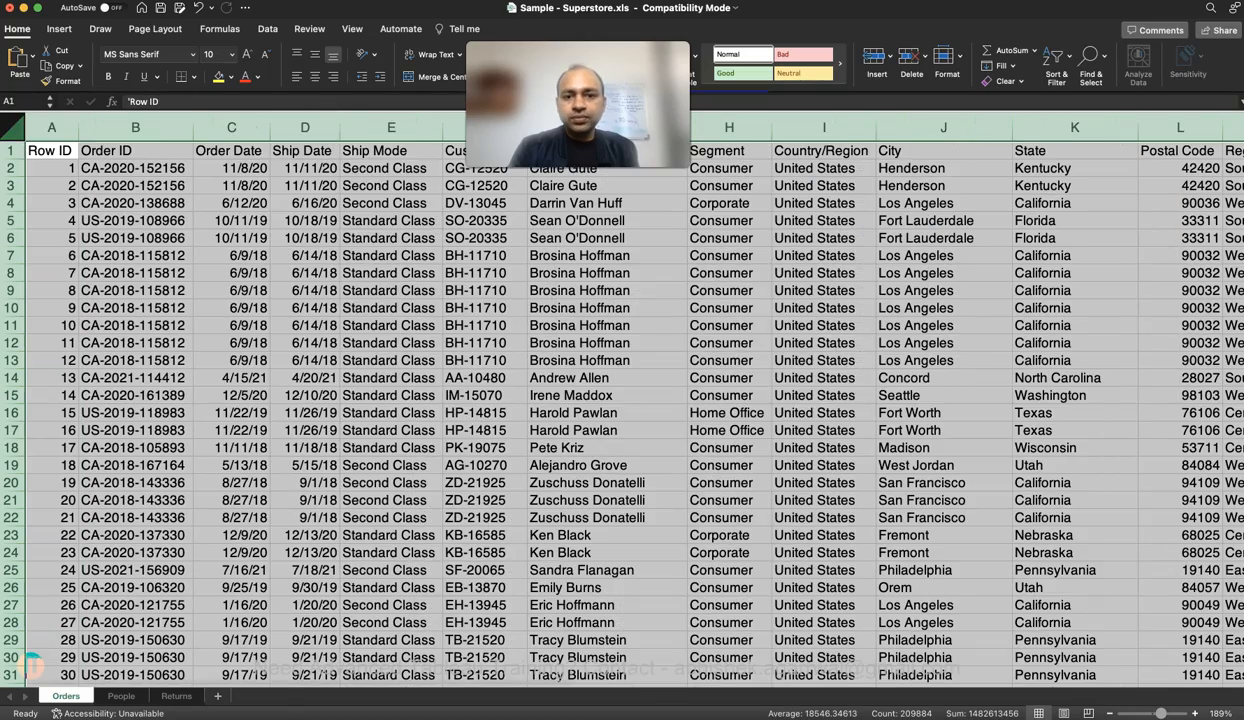
{"action": "left_click", "coordinate": [607, 151]}
Examine the remaining Orders headers from Customer ID through Profit, and go back to the first columns.
{"action": "key", "text": "Left"}
{"action": "key", "text": "Right"}
{"action": "key", "text": "Right"}
{"action": "key", "text": "Right"}
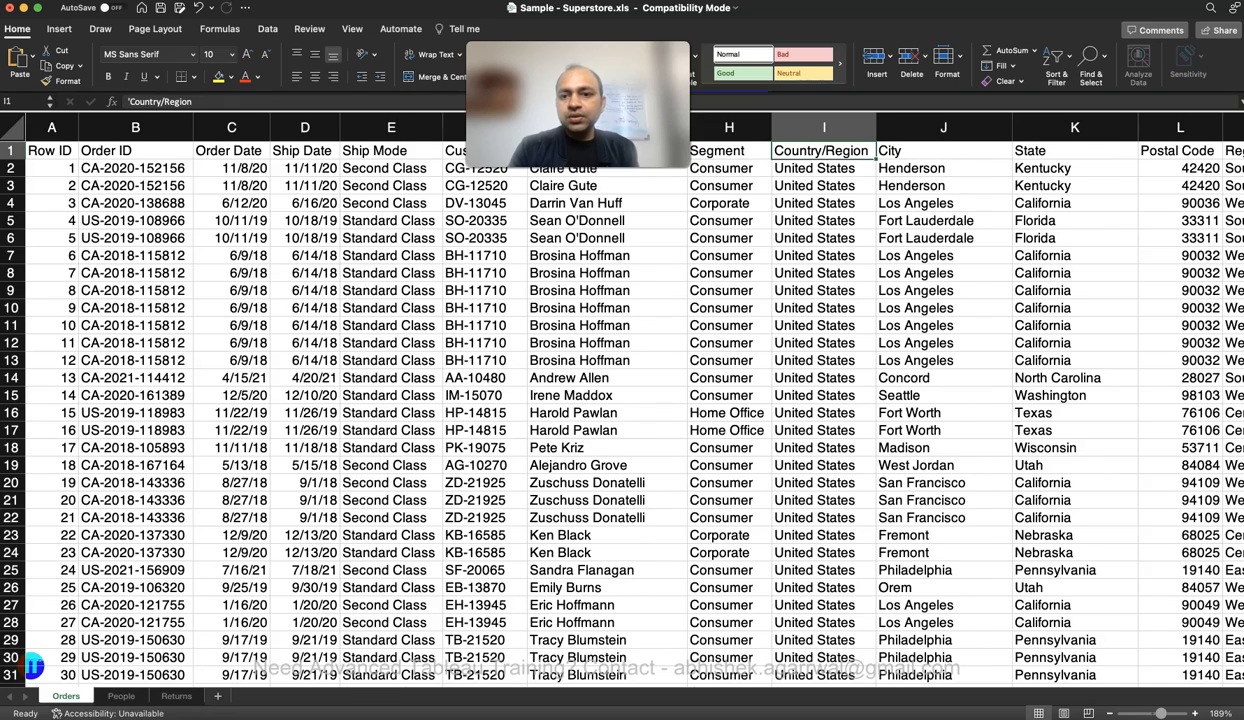
{"action": "scroll", "coordinate": [616, 400], "scroll_direction": "right", "scroll_amount": 3}
{"action": "key", "text": "Right"}
{"action": "key", "text": "Right"}
{"action": "key", "text": "Right"}
{"action": "key", "text": "Right"}
{"action": "key", "text": "Right"}
{"action": "key", "text": "Right"}
{"action": "key", "text": "Right"}
{"action": "key", "text": "Right"}
{"action": "key", "text": "Right"}
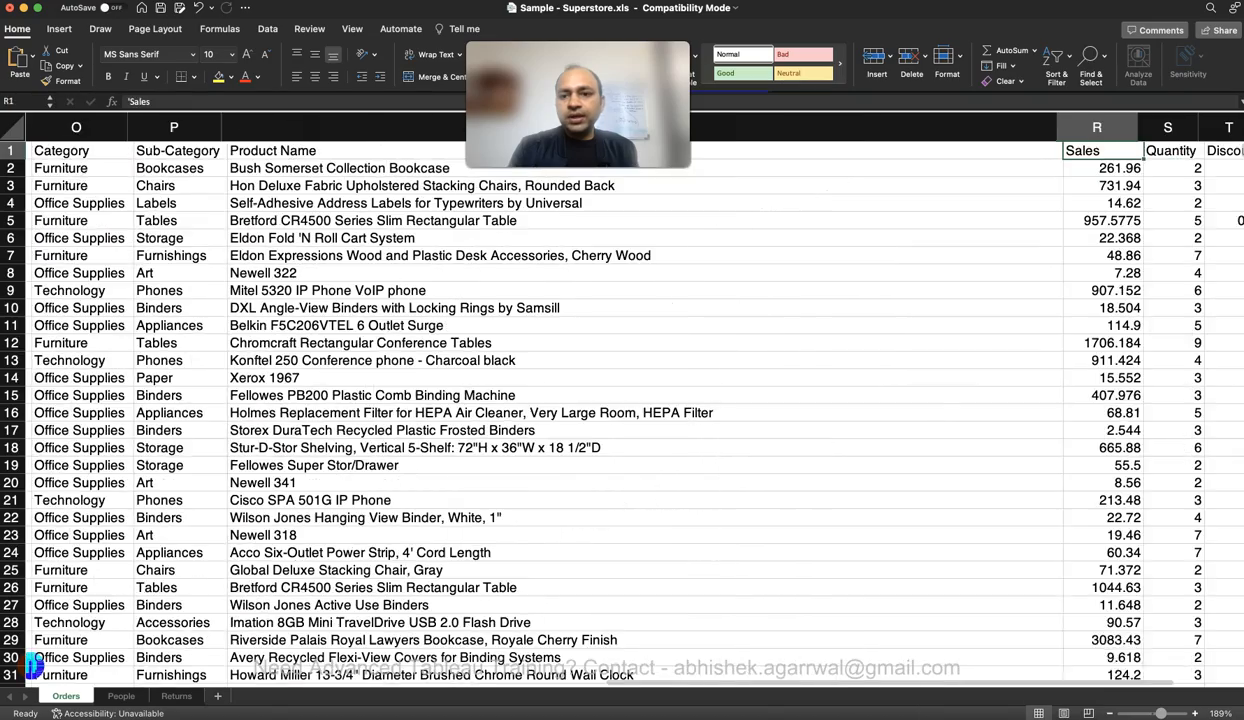
{"action": "key", "text": "Right"}
{"action": "key", "text": "Right"}
{"action": "key", "text": "Right"}
{"action": "key", "text": "Right"}
{"action": "key", "text": "Right"}
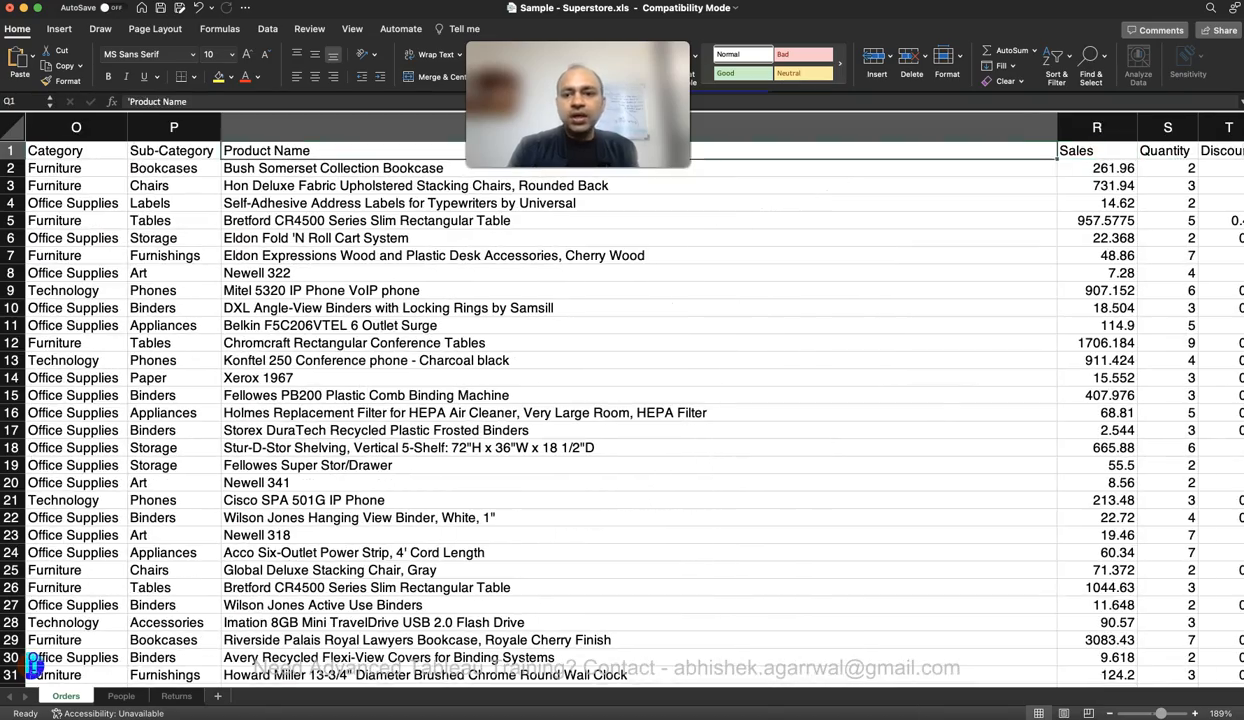
{"action": "key", "text": "Right"}
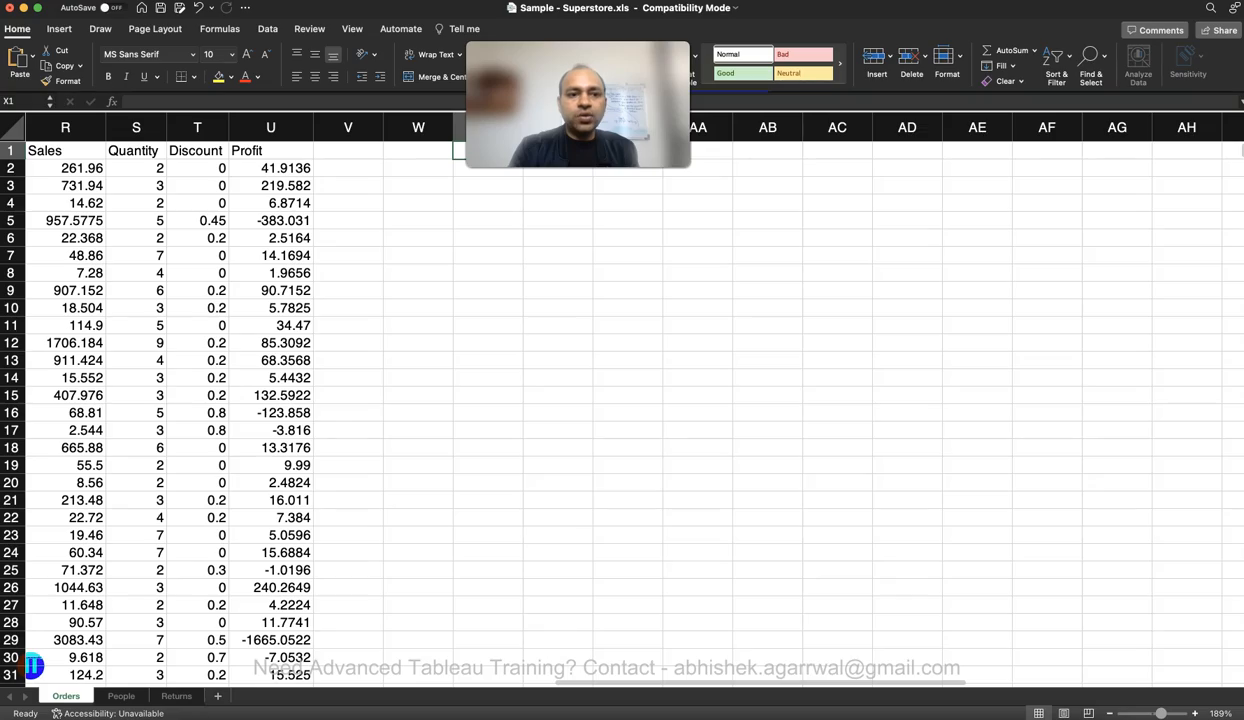
{"action": "scroll", "coordinate": [620, 400], "scroll_direction": "left", "scroll_amount": 15}
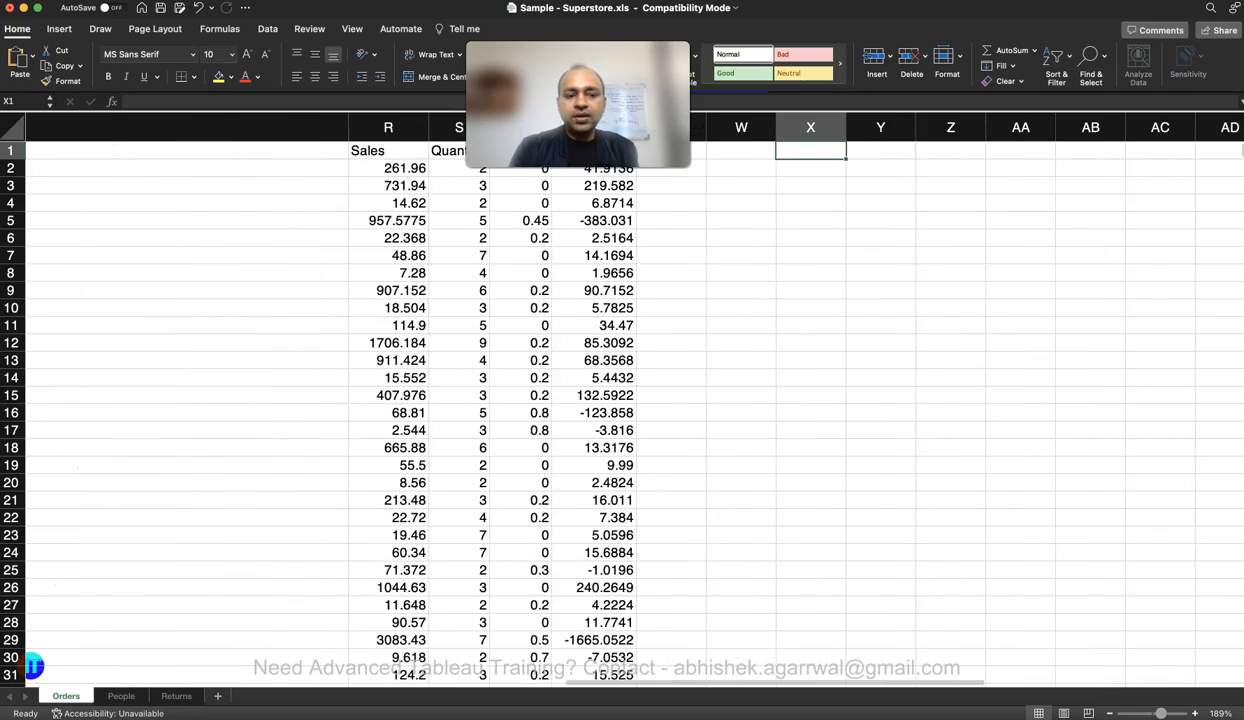
{"action": "scroll", "coordinate": [620, 400], "scroll_direction": "left", "scroll_amount": 2}
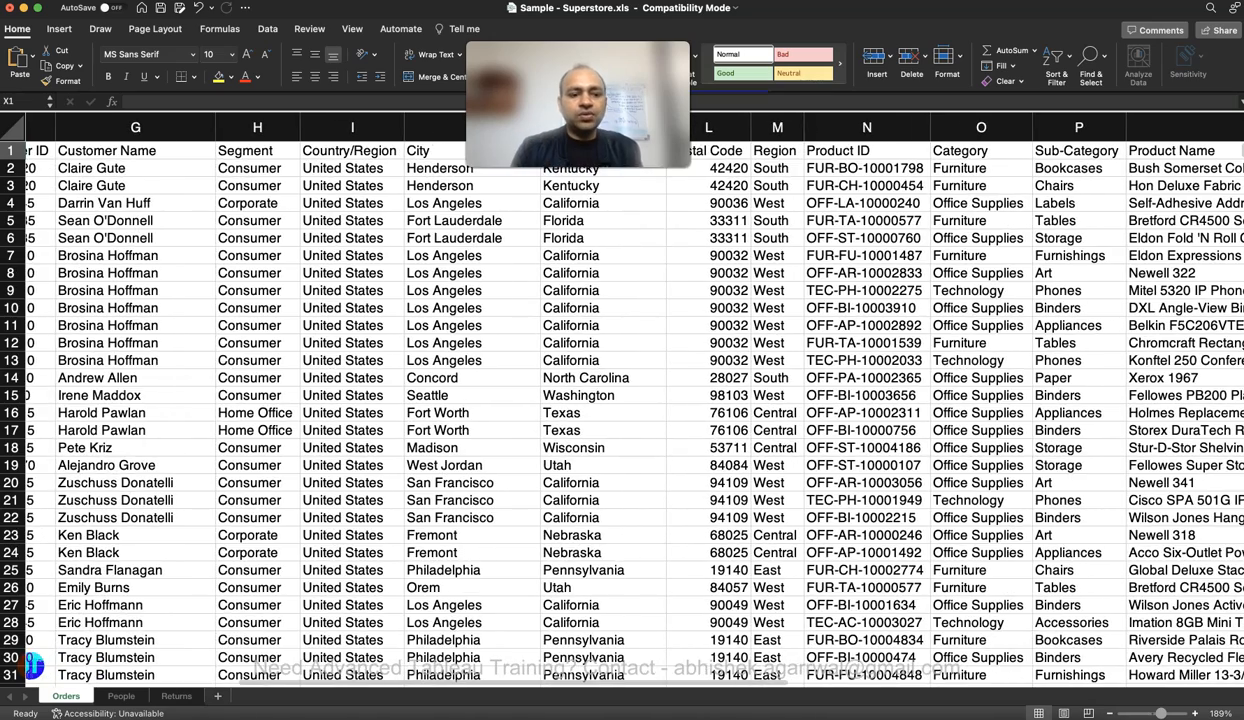
{"action": "scroll", "coordinate": [620, 400], "scroll_direction": "left", "scroll_amount": 10}
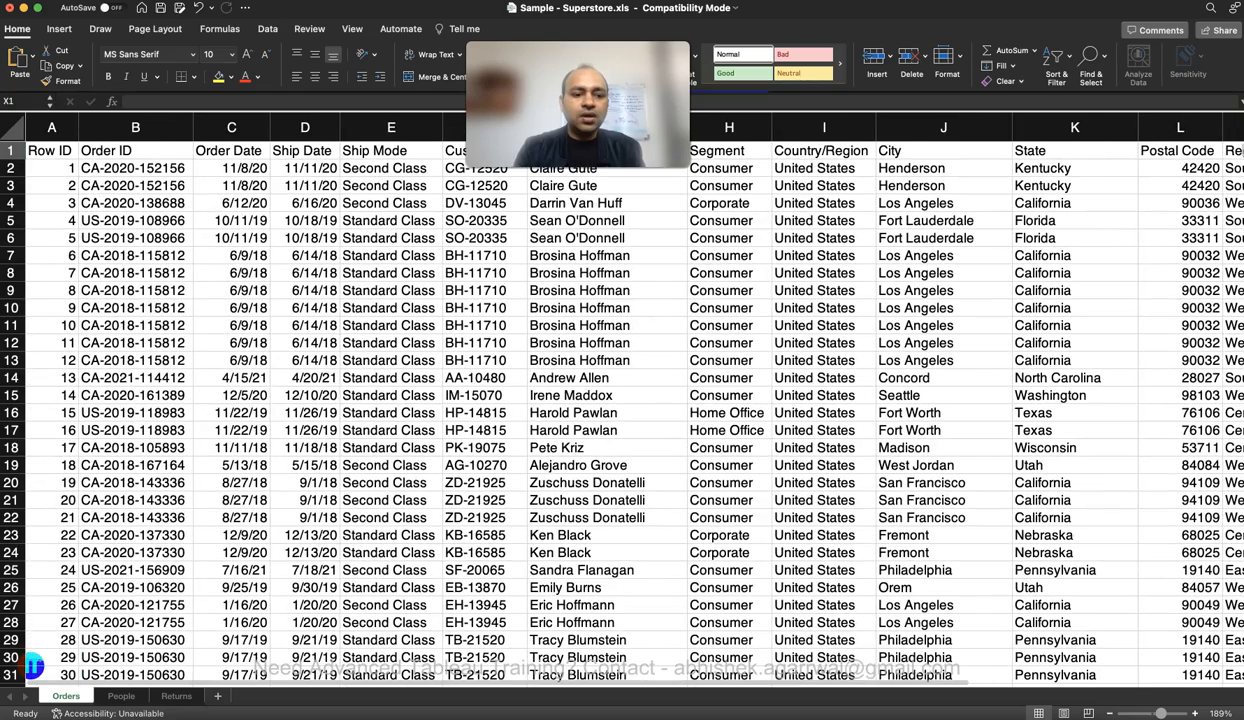
Examine the regional manager assigned to each region in the People sheet, cancelling any cell replacement.
{"action": "left_click", "coordinate": [121, 696]}
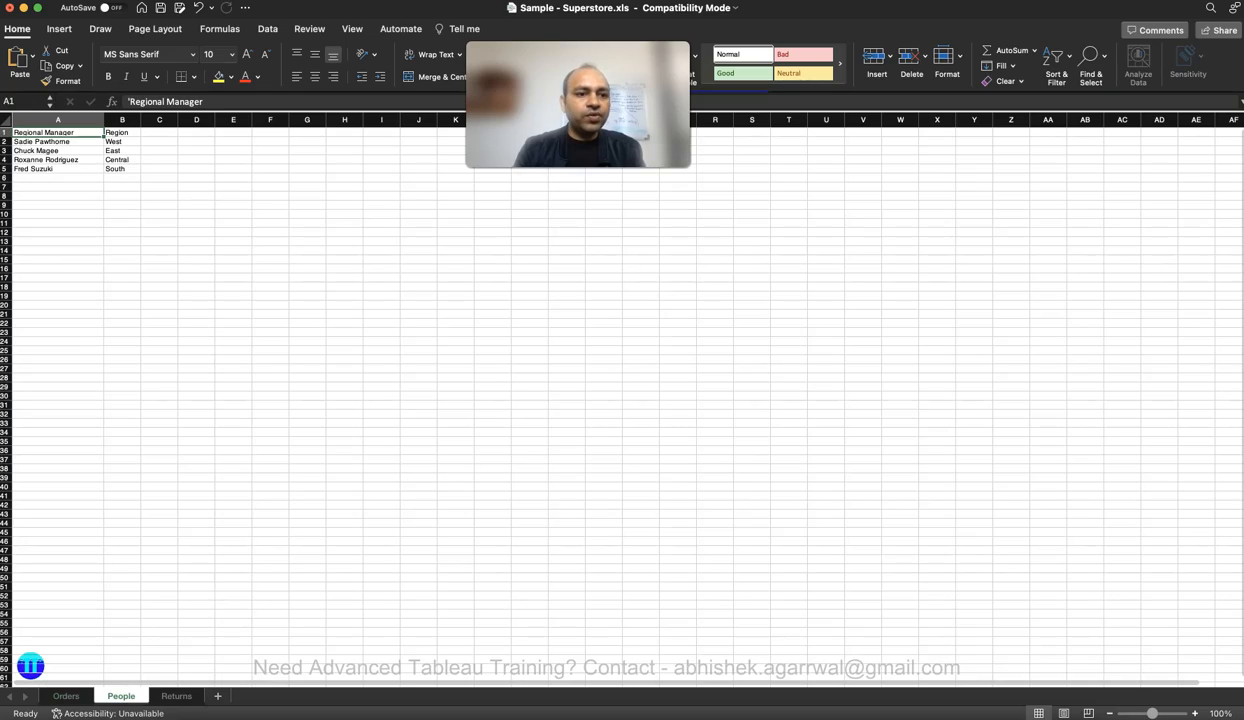
{"action": "left_click_drag", "start_coordinate": [50, 141], "coordinate": [66, 164]}
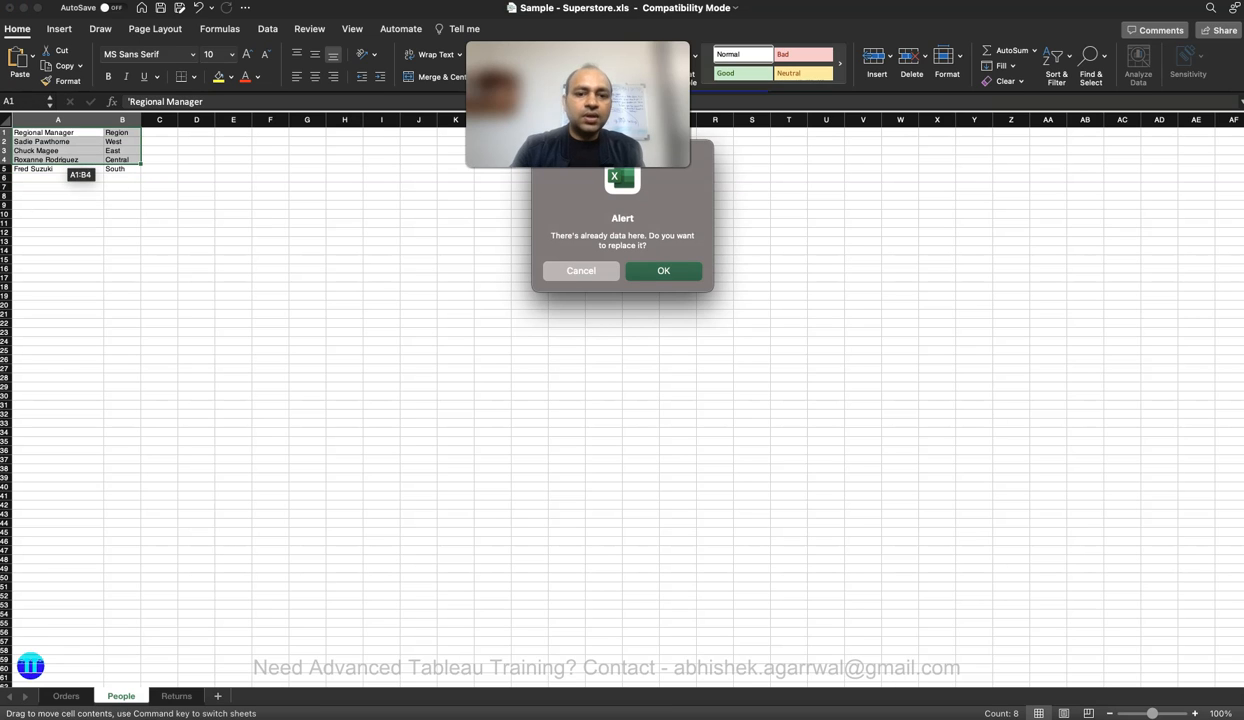
{"action": "key", "text": "Escape"}
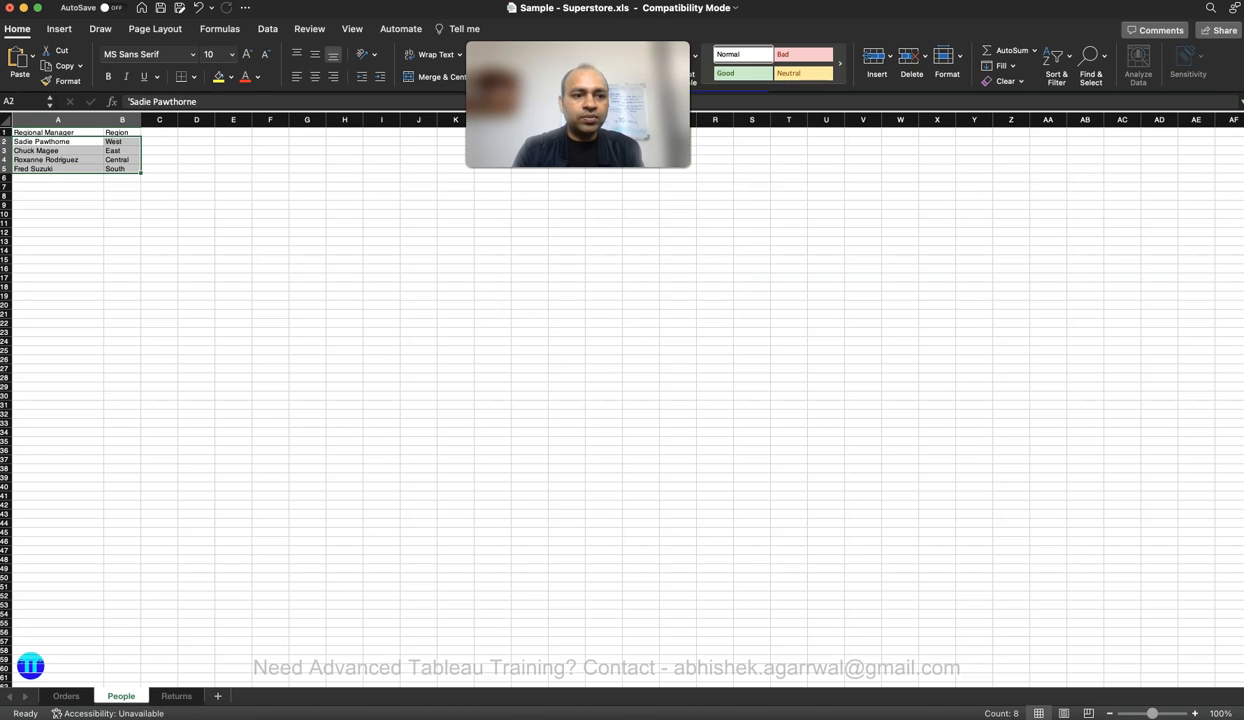
Examine the Returned and Order ID columns in the Returns sheet, and return to the Orders sheet.
{"action": "left_click", "coordinate": [176, 696]}
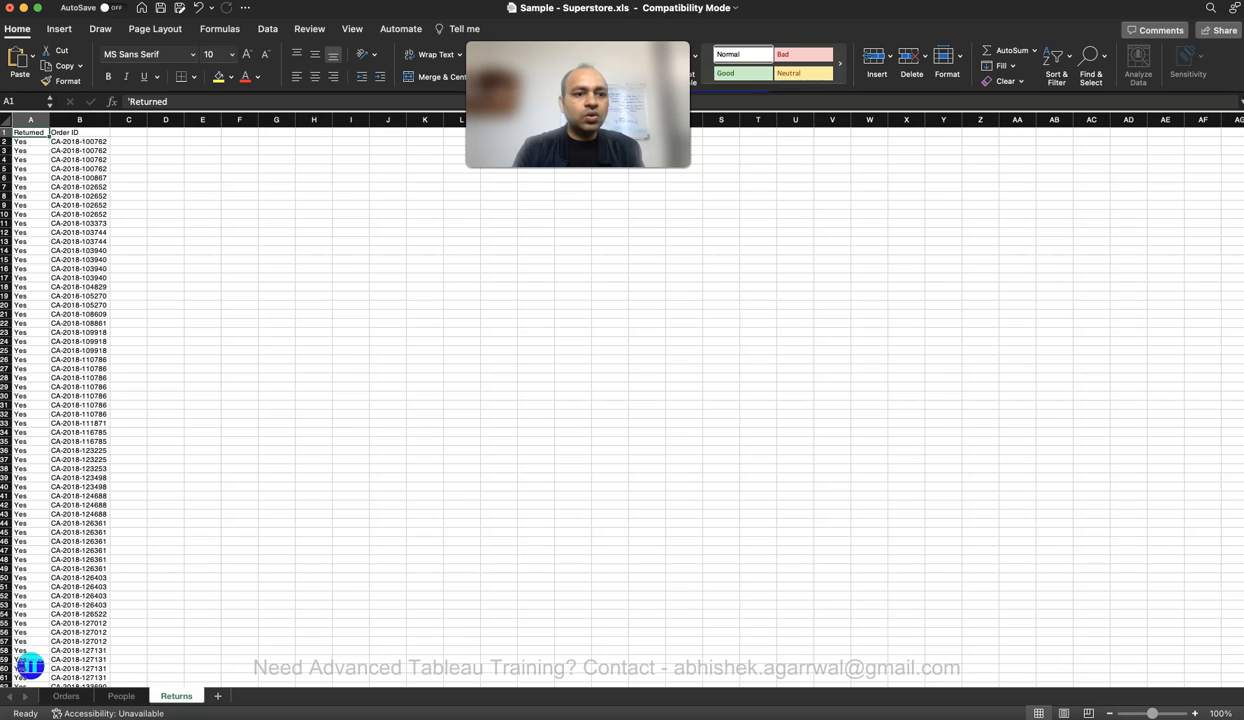
{"action": "left_click_drag", "start_coordinate": [79, 132], "coordinate": [79, 187]}
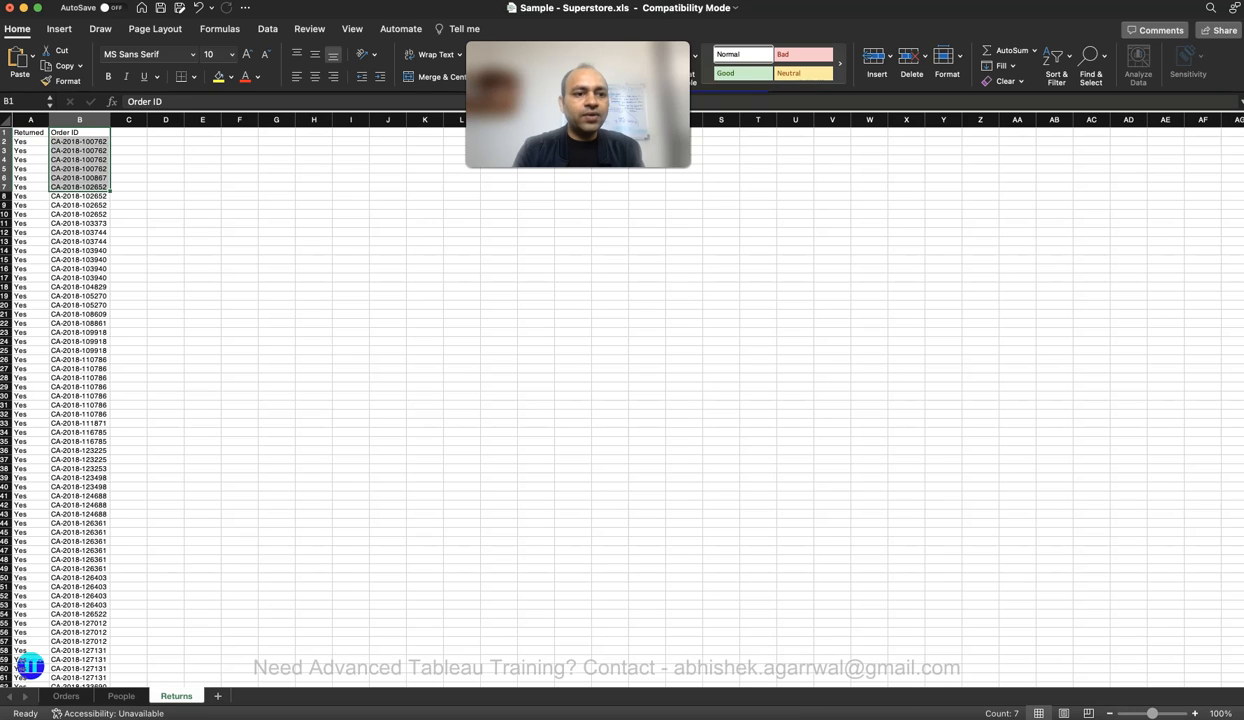
{"action": "left_click", "coordinate": [31, 187]}
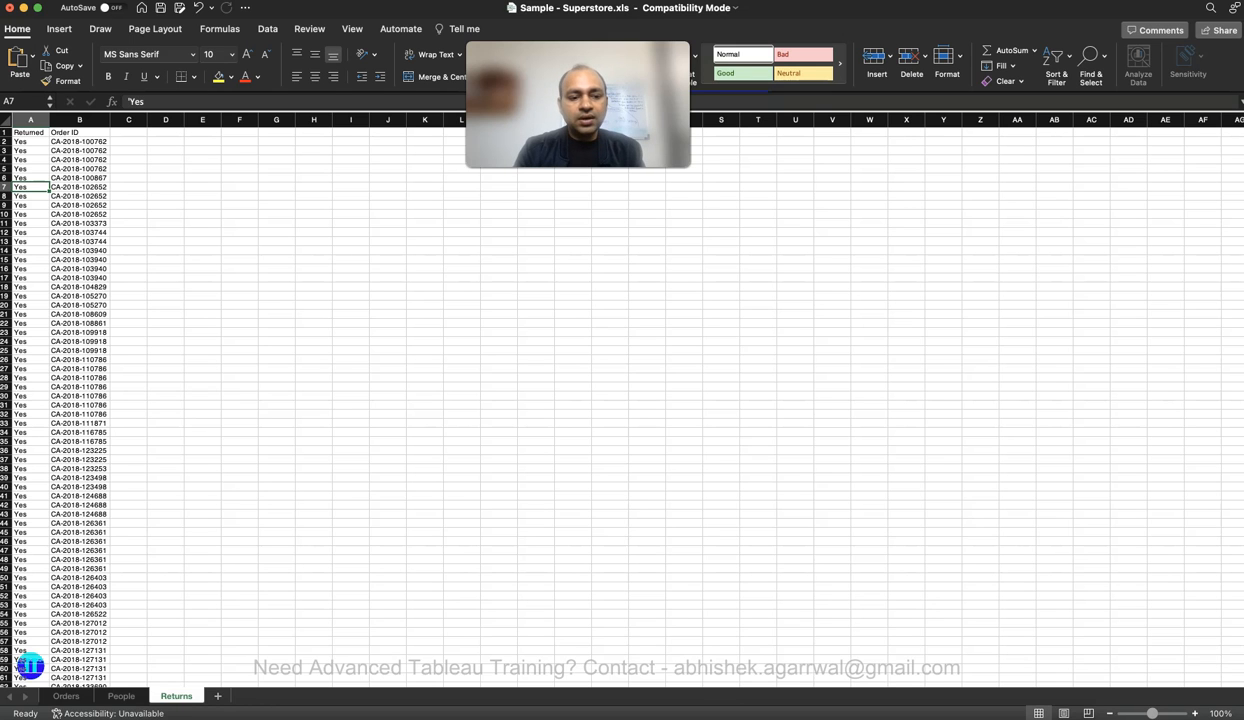
{"action": "left_click", "coordinate": [66, 696]}
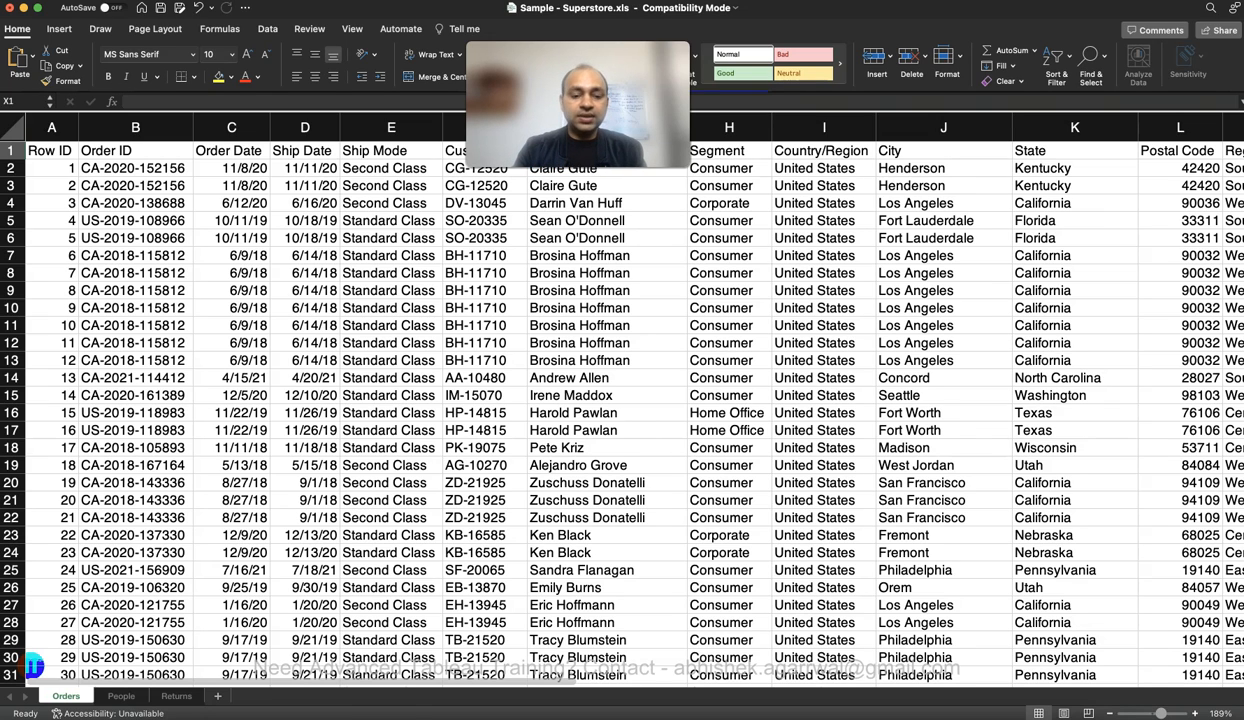
Switch to Safari and open Google Drive in the blank tab.
{"action": "left_click", "coordinate": [398, 714]}
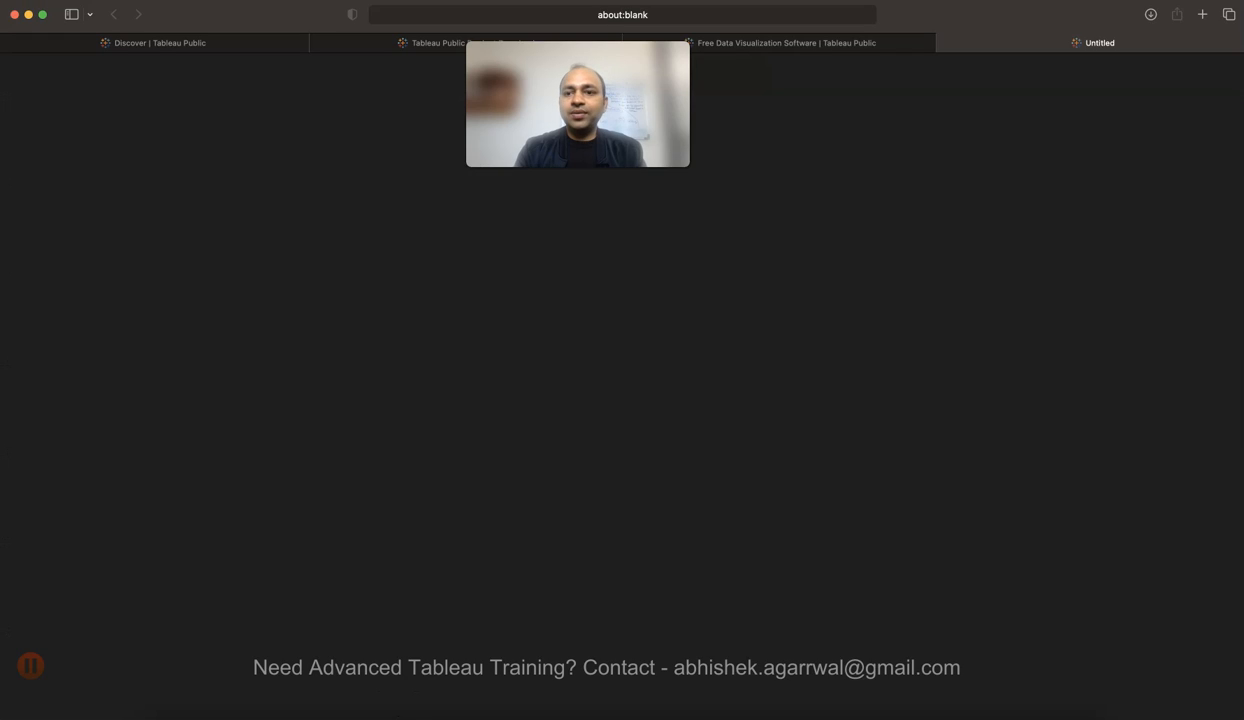
{"action": "key", "text": "super+l"}
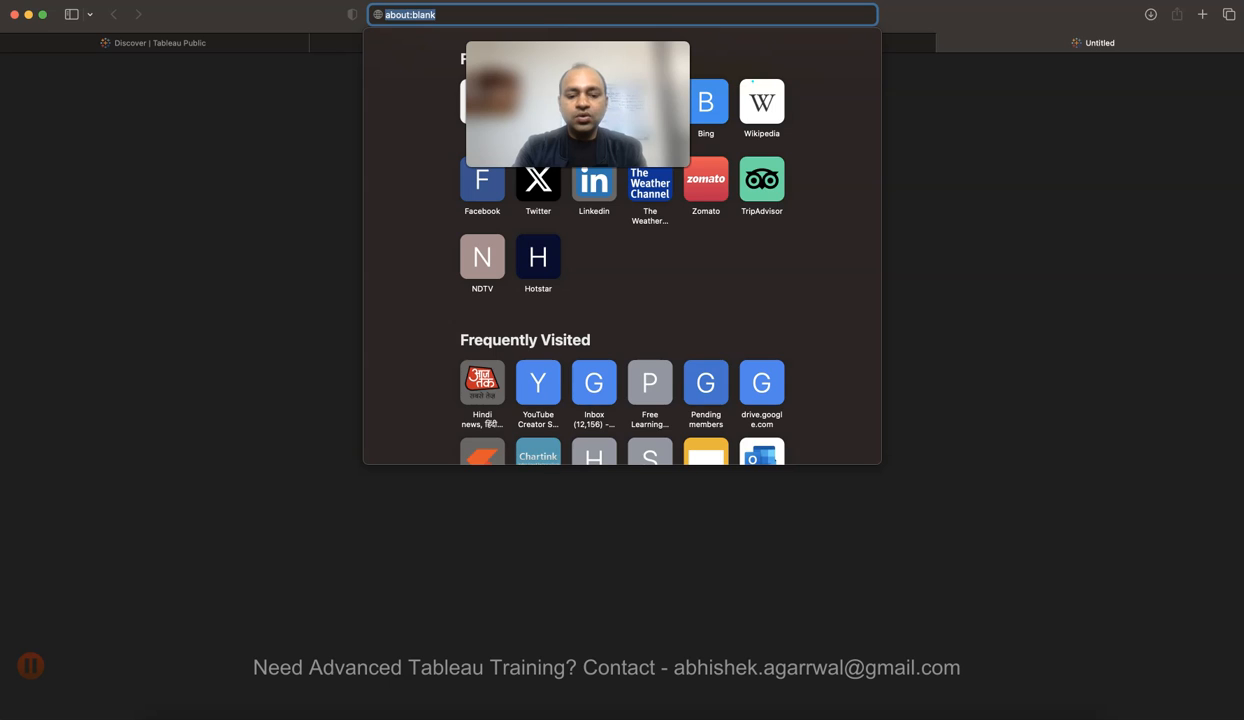
{"action": "type", "text": "dri"}
{"action": "key", "text": "Return"}
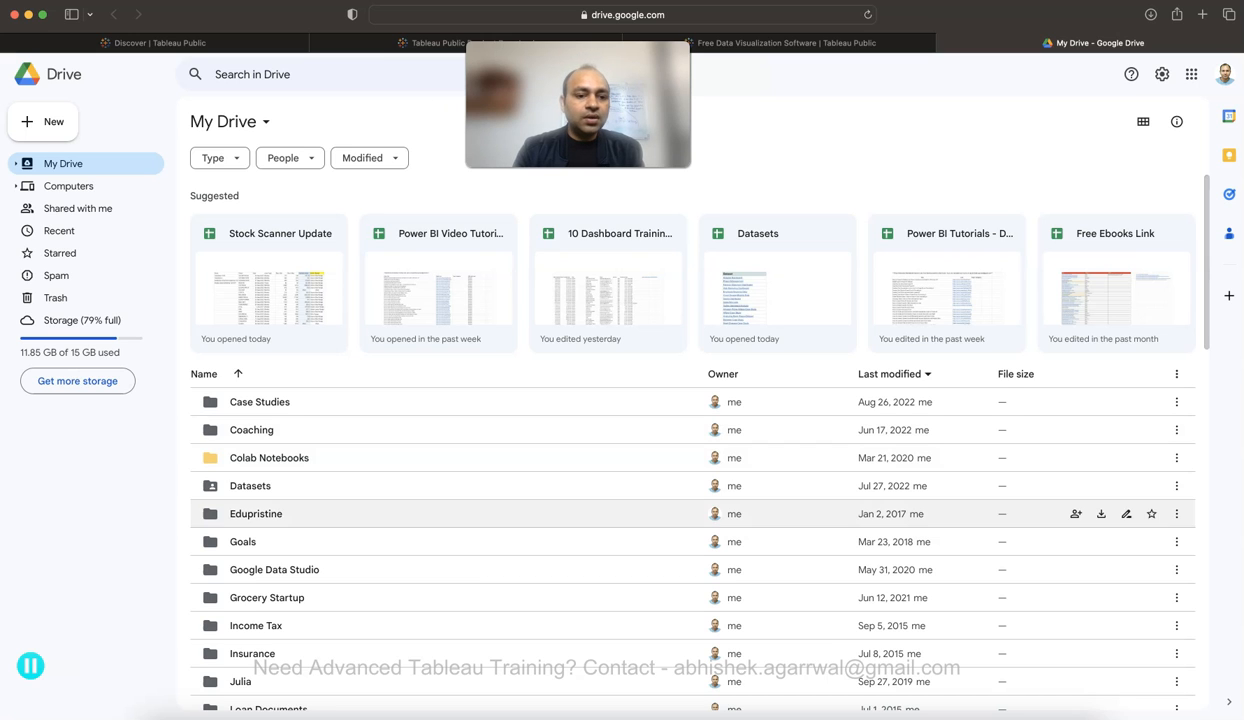
Open the Datasets spreadsheet inside the Datasets folder of My Drive.
{"action": "double_click", "coordinate": [250, 485]}
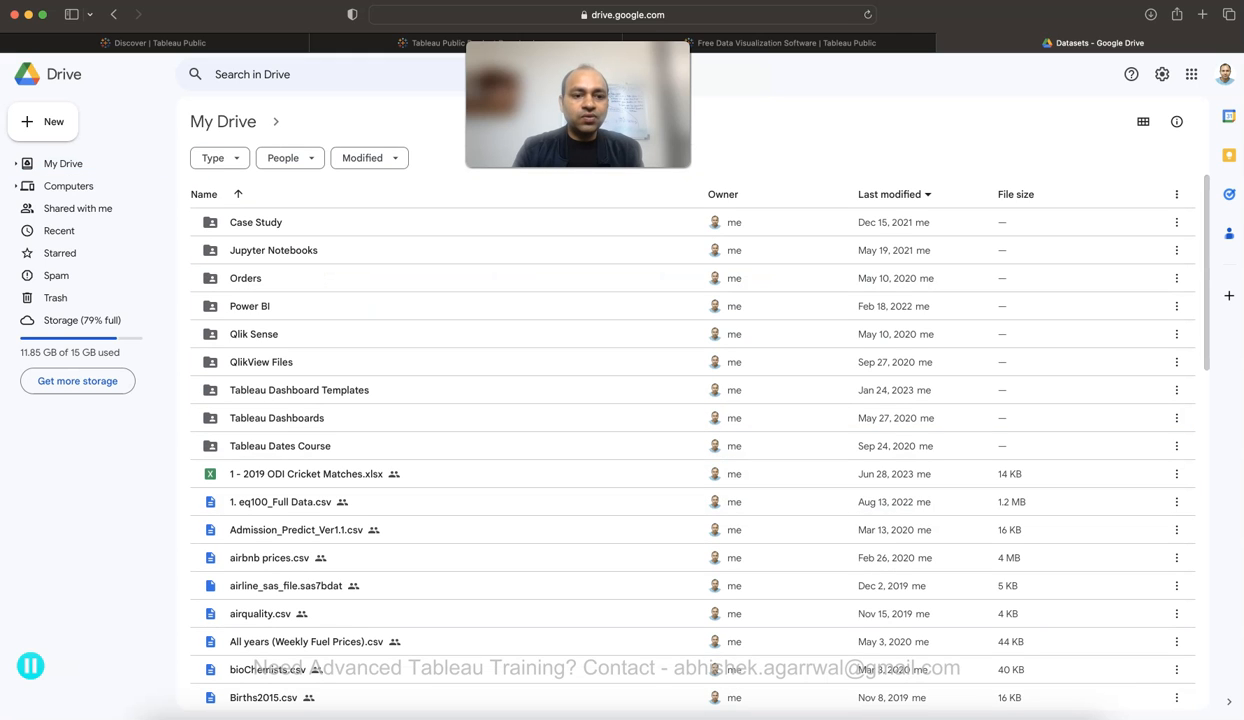
{"action": "scroll", "coordinate": [600, 500], "scroll_direction": "down", "scroll_amount": 4}
{"action": "scroll", "coordinate": [600, 445], "scroll_direction": "down", "scroll_amount": 5}
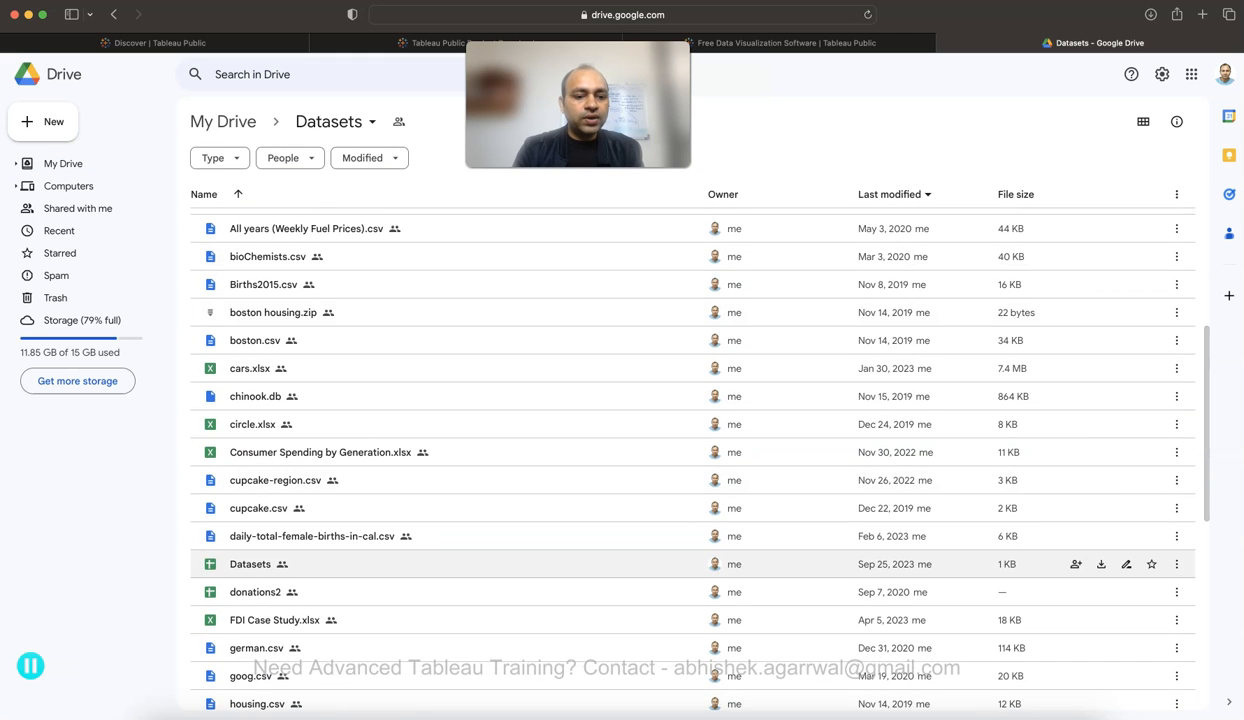
{"action": "double_click", "coordinate": [250, 564]}
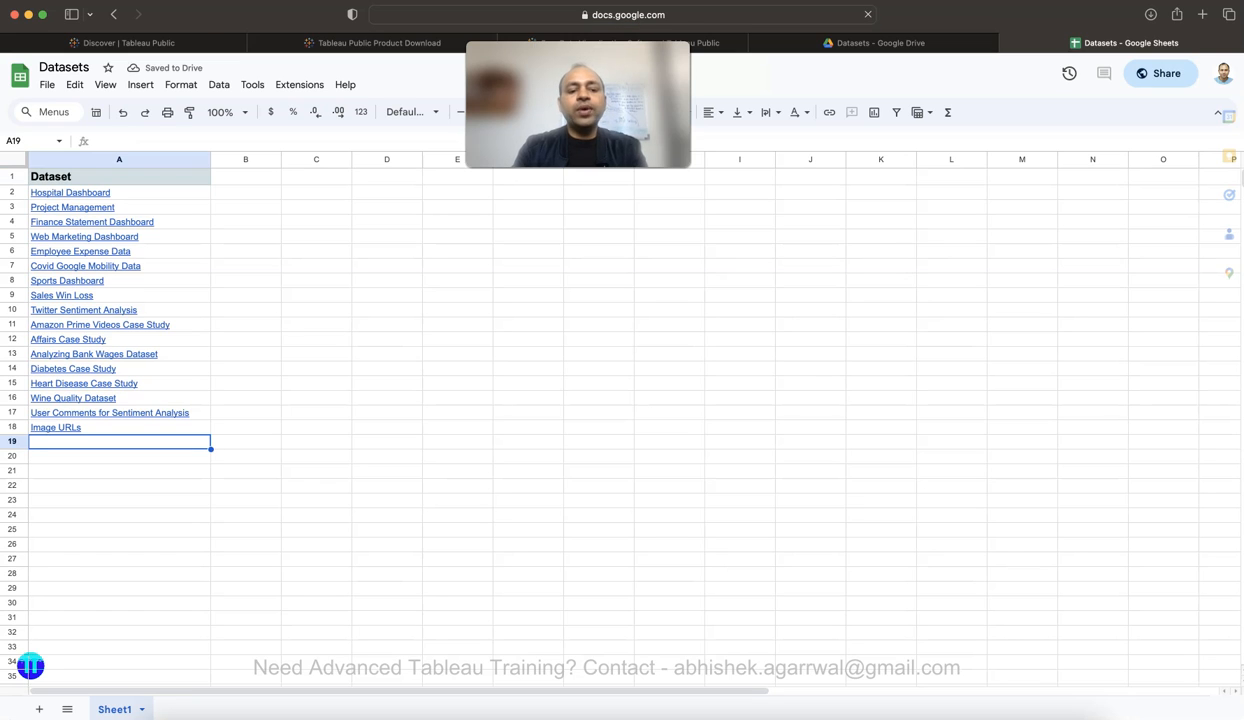
Enter "Sample Superstore Dataset" in cell A19 below the existing dataset links, and keep that cell selected.
{"action": "type", "text": "Sample"}
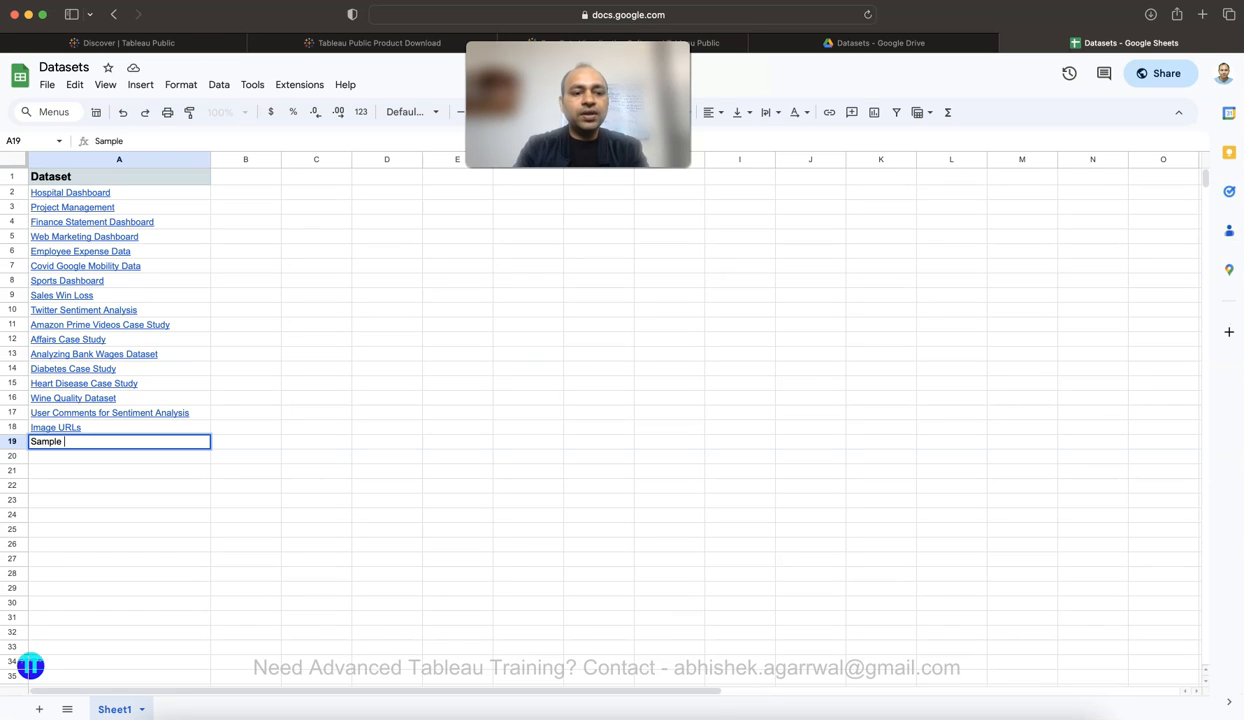
{"action": "type", "text": " S"}
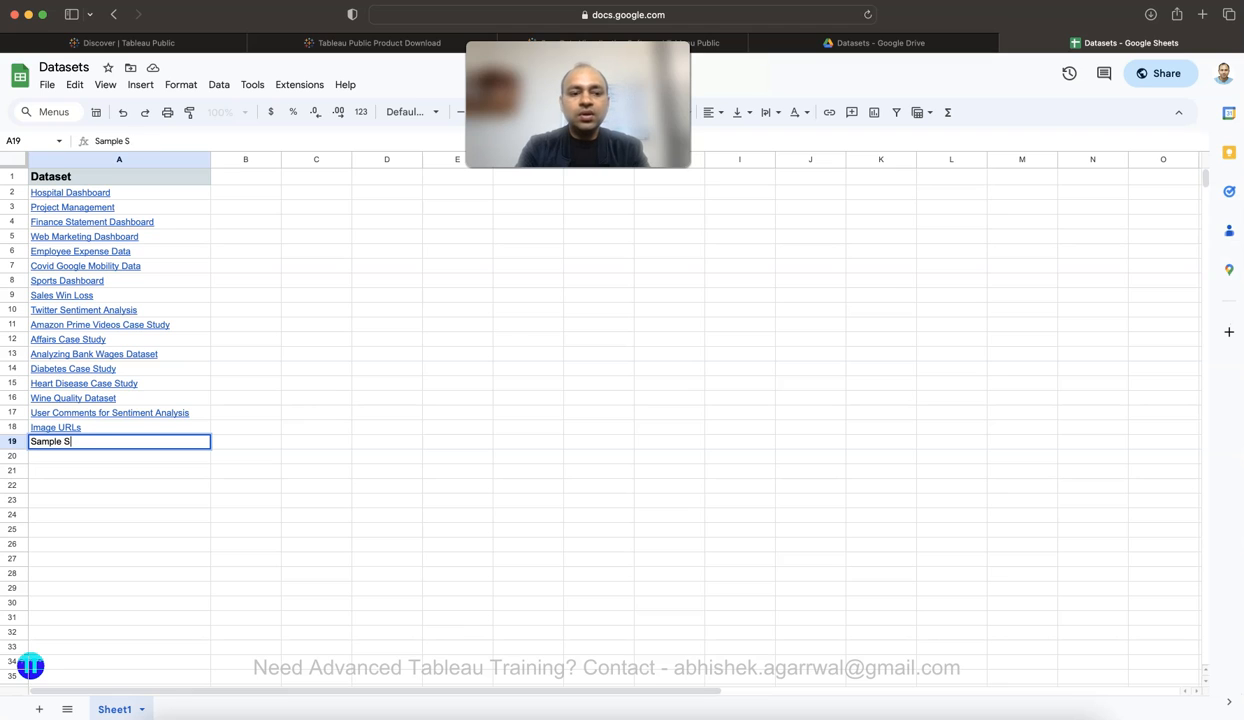
{"action": "type", "text": "uperstore Dataset"}
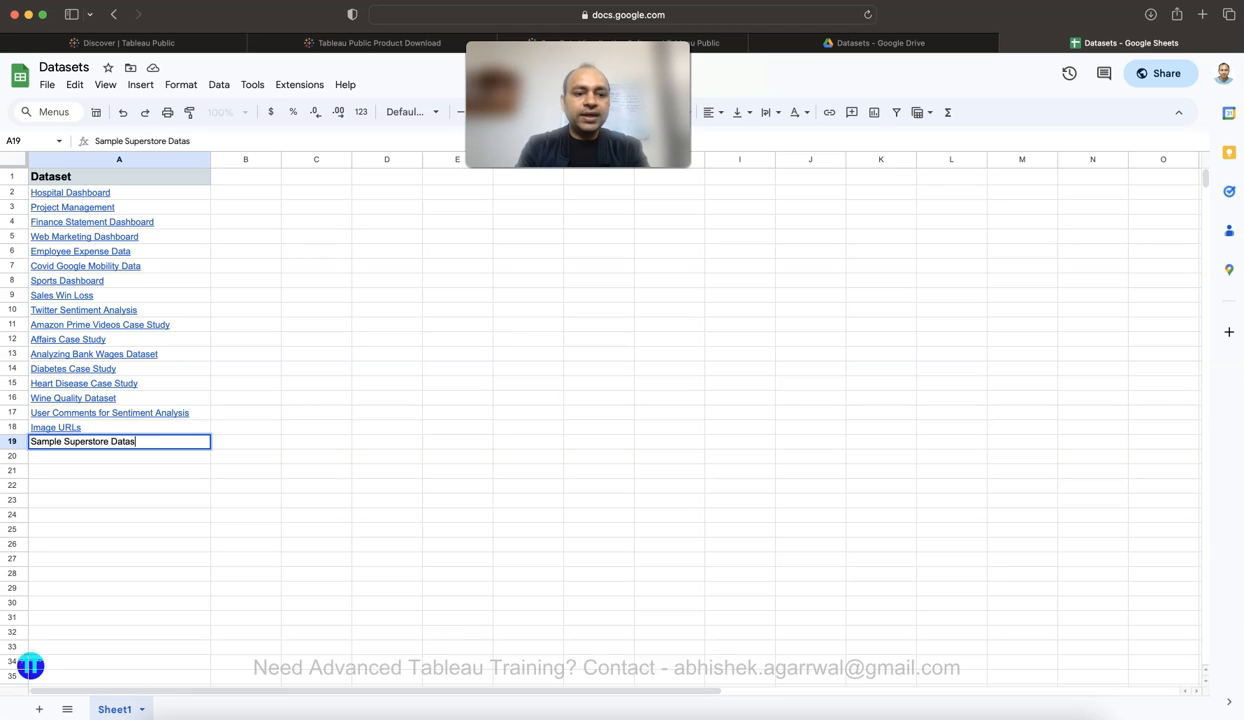
{"action": "key", "text": "Return"}
{"action": "key", "text": "Up"}
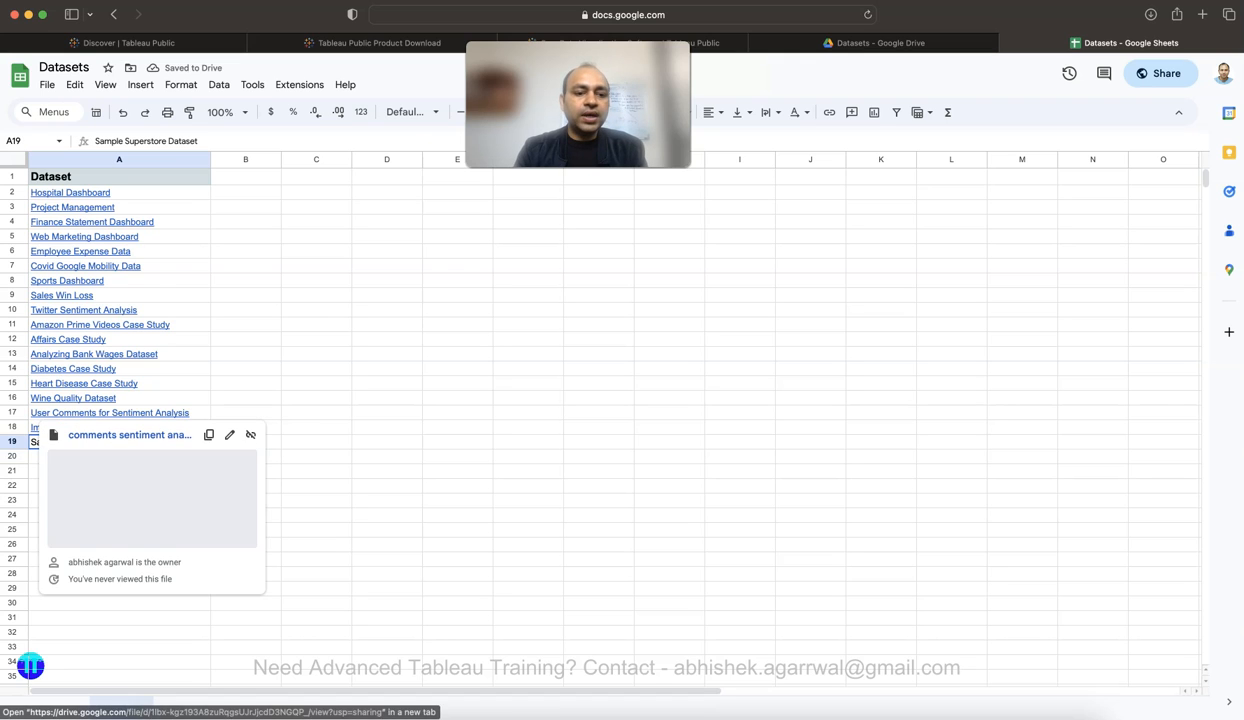
{"action": "left_click", "coordinate": [457, 354]}
{"action": "left_click", "coordinate": [119, 442]}
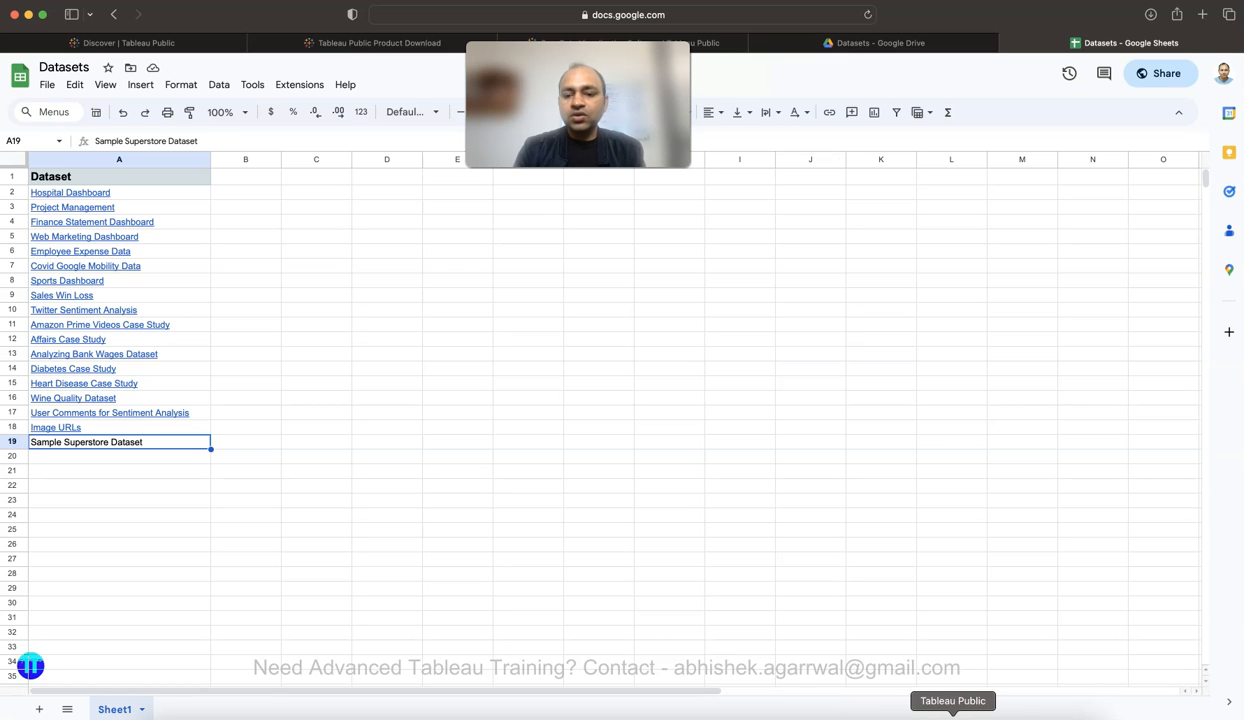
Switch to Tableau Public and connect to the Excel workbook Sample - Superstore.xls on the Desktop, allowing access to the Downloads and Desktop folders.
{"action": "left_click", "coordinate": [950, 714]}
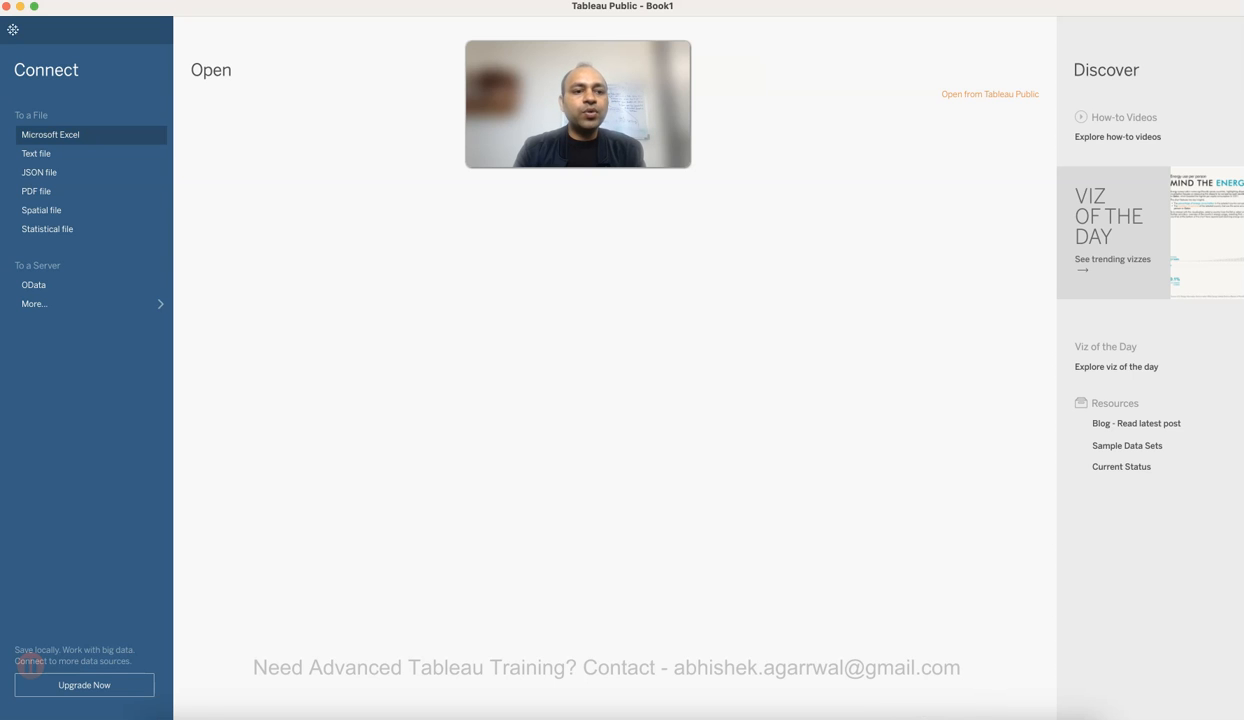
{"action": "left_click", "coordinate": [50, 134]}
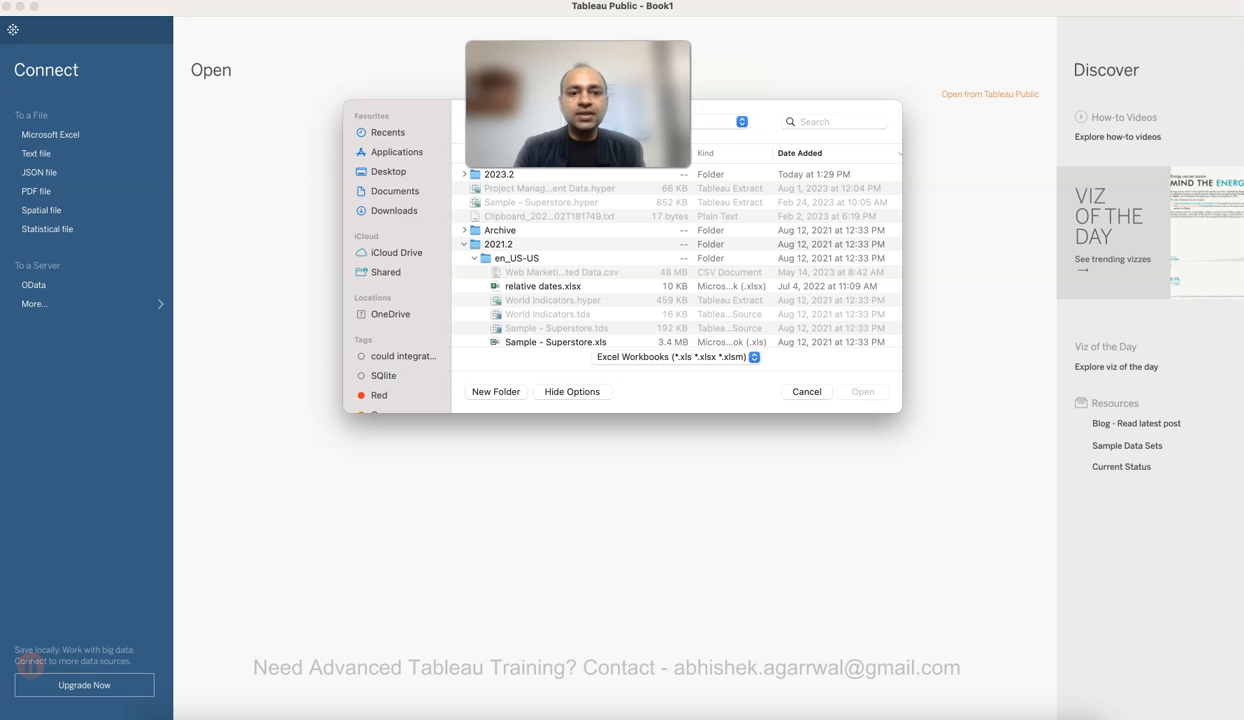
{"action": "left_click", "coordinate": [394, 211]}
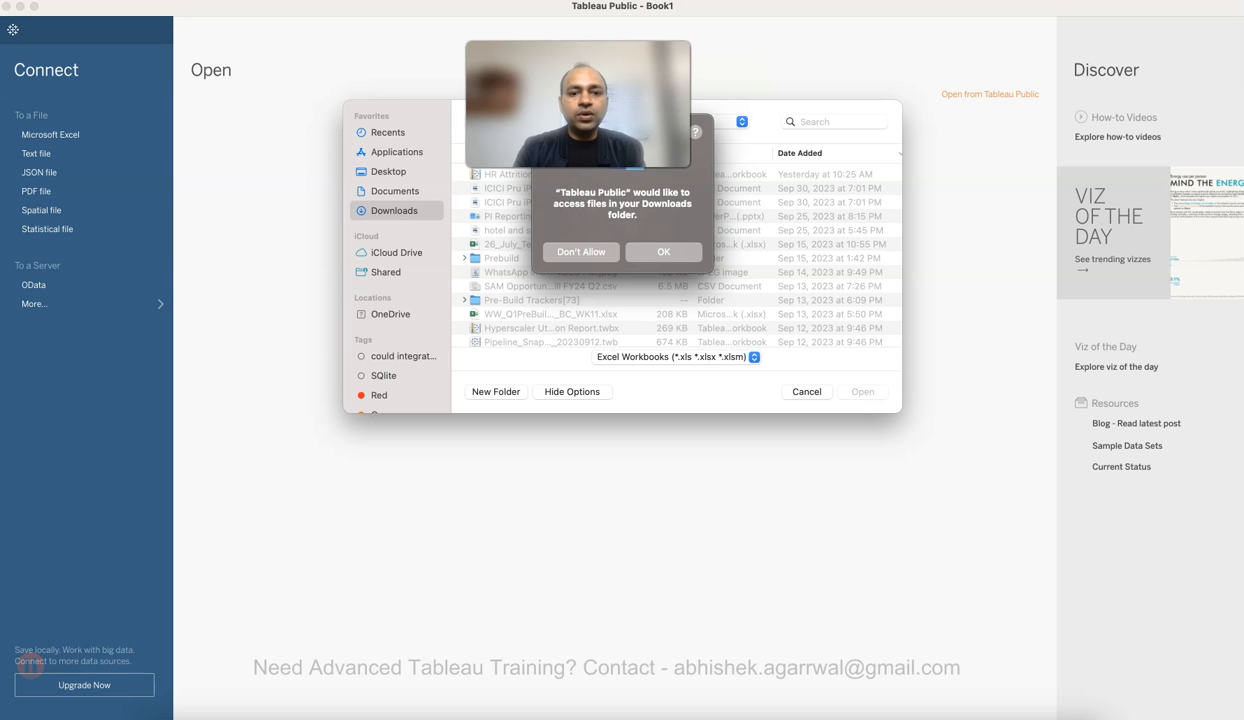
{"action": "left_click", "coordinate": [663, 251]}
{"action": "left_click", "coordinate": [389, 171]}
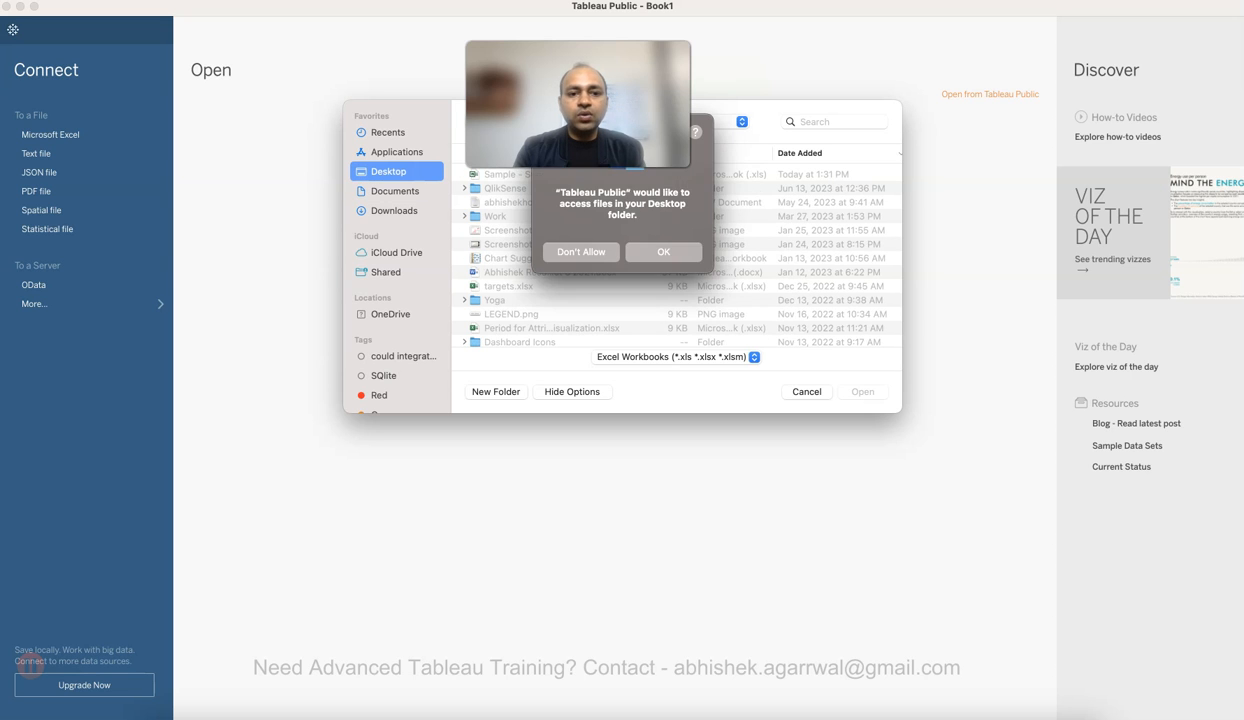
{"action": "left_click", "coordinate": [663, 252]}
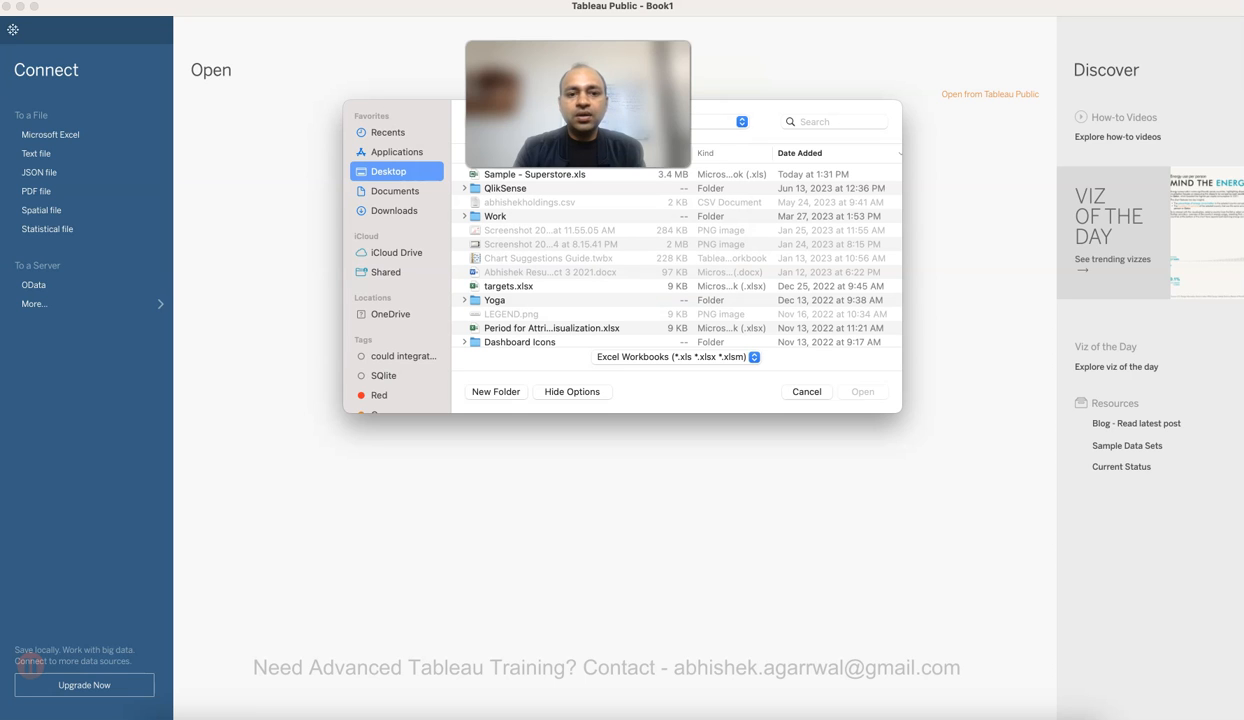
{"action": "left_click", "coordinate": [535, 174]}
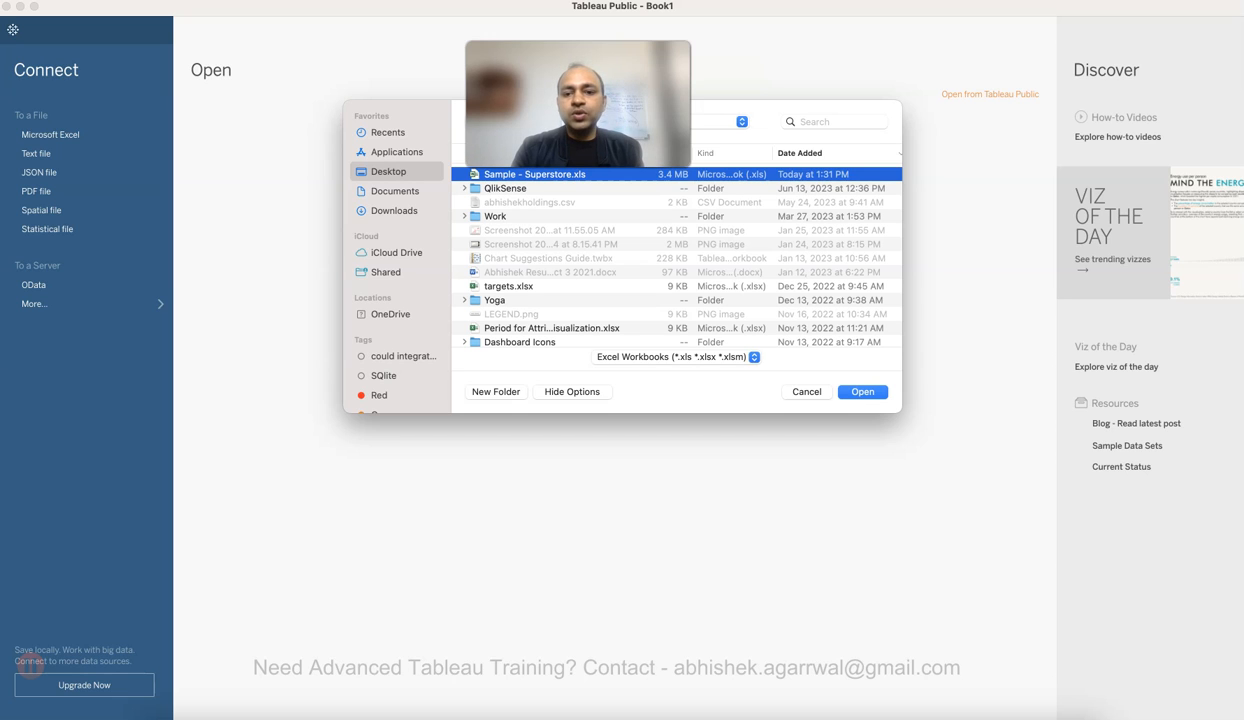
{"action": "key", "text": "Return"}
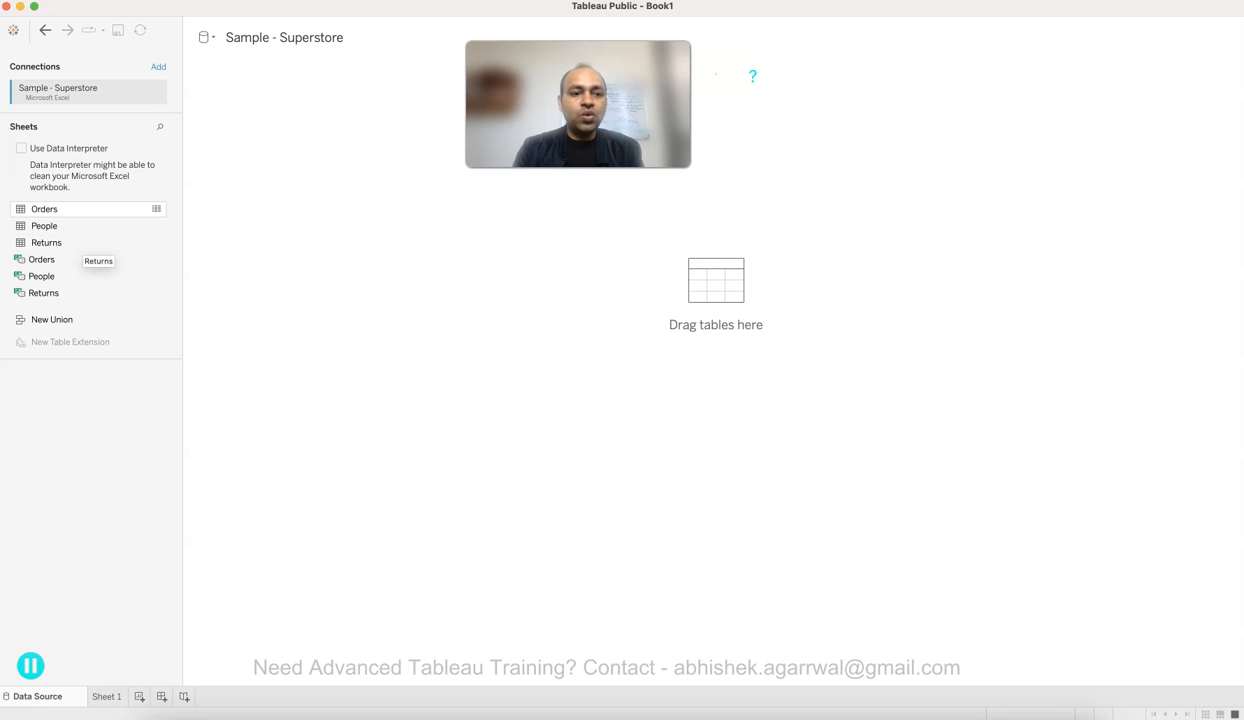
Add the Orders sheet to the data source canvas and look through its field list.
{"action": "left_click", "coordinate": [64, 210]}
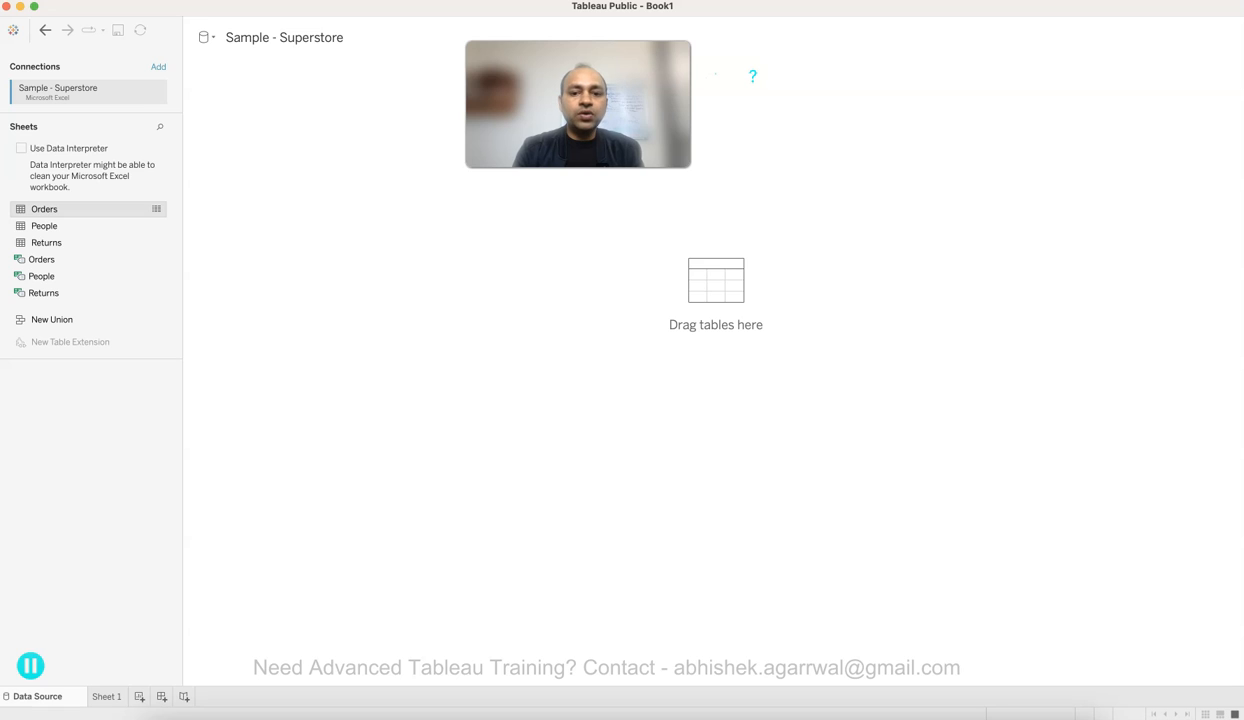
{"action": "left_click_drag", "start_coordinate": [64, 209], "coordinate": [640, 287]}
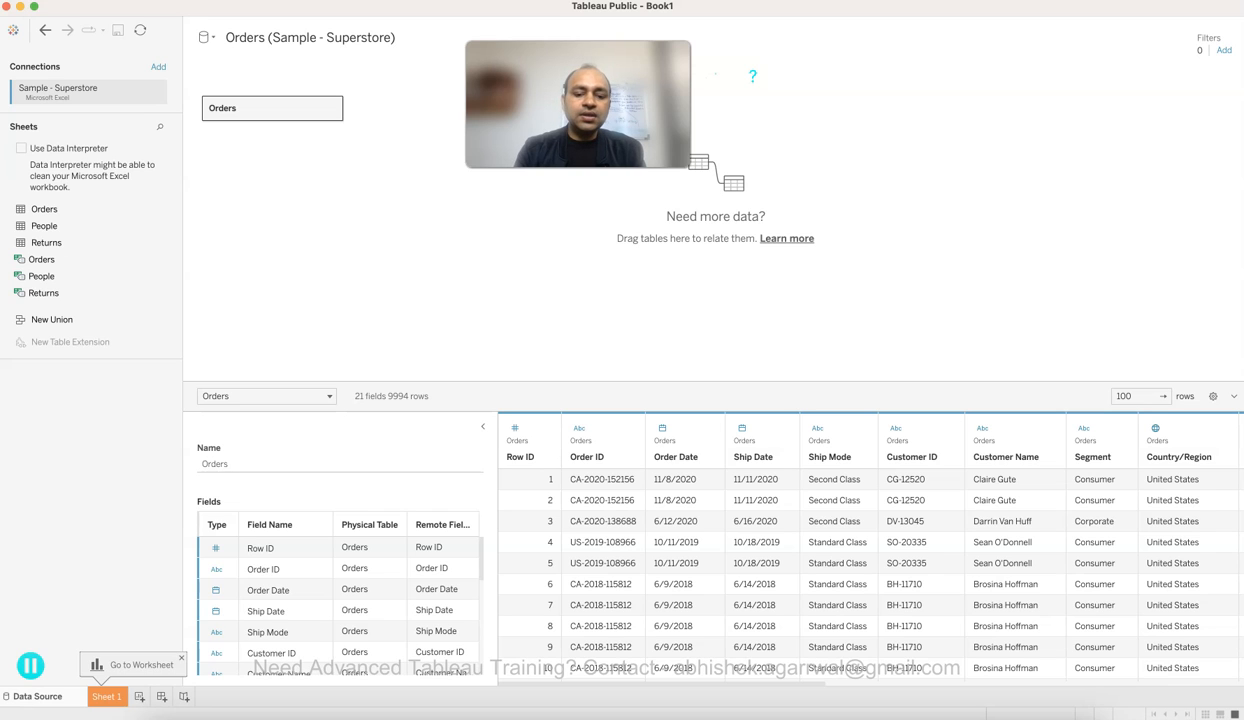
{"action": "scroll", "coordinate": [335, 600], "scroll_direction": "down", "scroll_amount": 10}
{"action": "scroll", "coordinate": [335, 600], "scroll_direction": "up", "scroll_amount": 5}
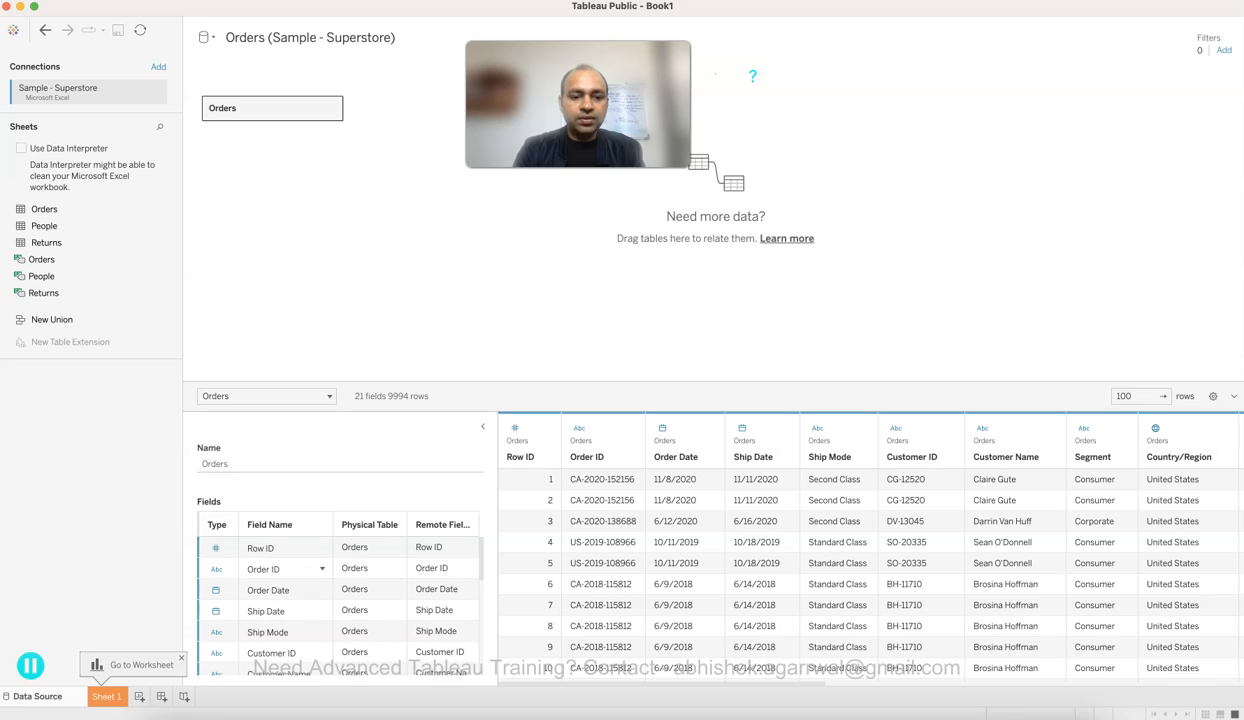
{"action": "scroll", "coordinate": [335, 600], "scroll_direction": "down", "scroll_amount": 10}
{"action": "scroll", "coordinate": [335, 600], "scroll_direction": "up", "scroll_amount": 10}
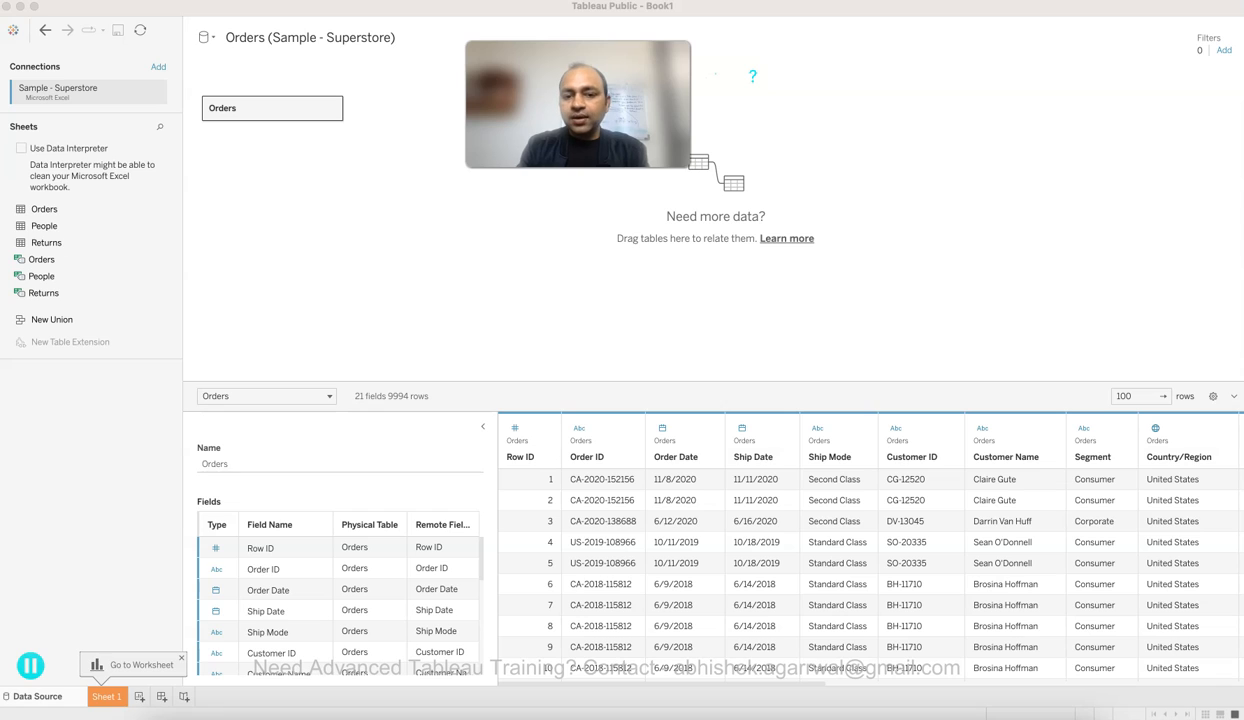
Check the data type options of the Order Date column without changing them, and select the column.
{"action": "left_click", "coordinate": [662, 428]}
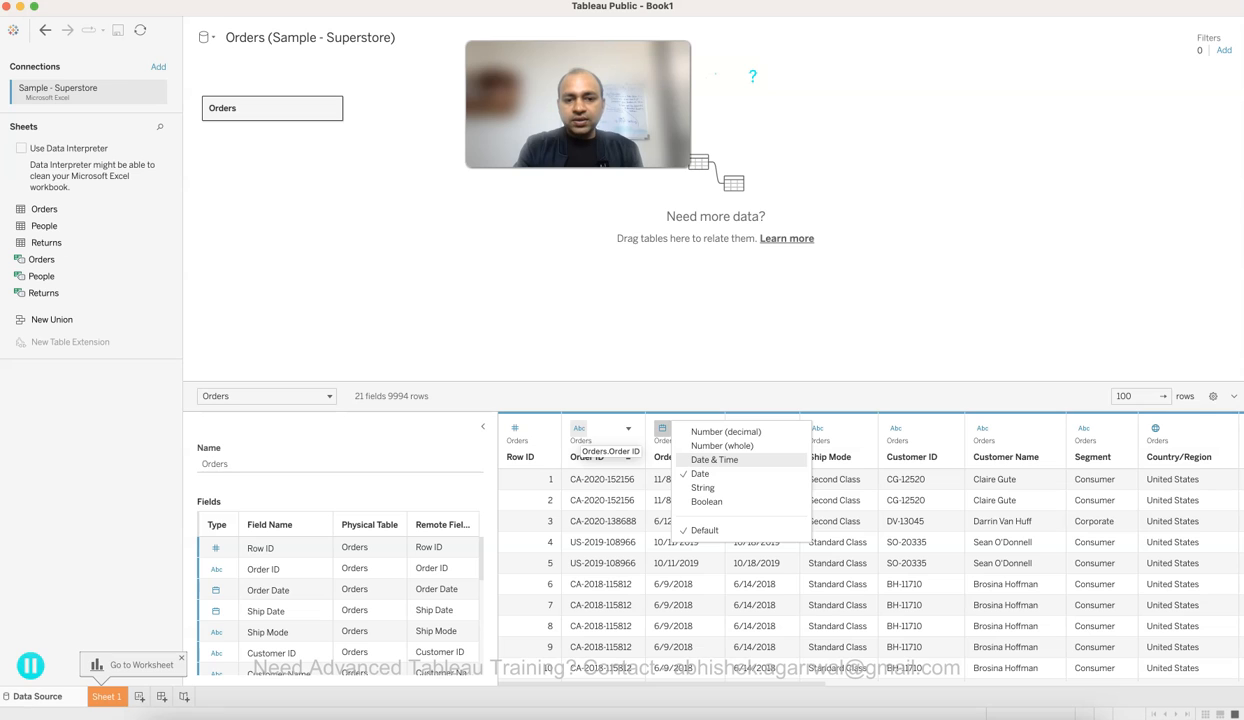
{"action": "left_click", "coordinate": [656, 452]}
{"action": "left_click", "coordinate": [664, 450]}
Examine the data types of the Orders columns from Ship Date through Profit, and return to the Order Date column.
{"action": "scroll", "coordinate": [664, 450], "scroll_direction": "right", "scroll_amount": 1}
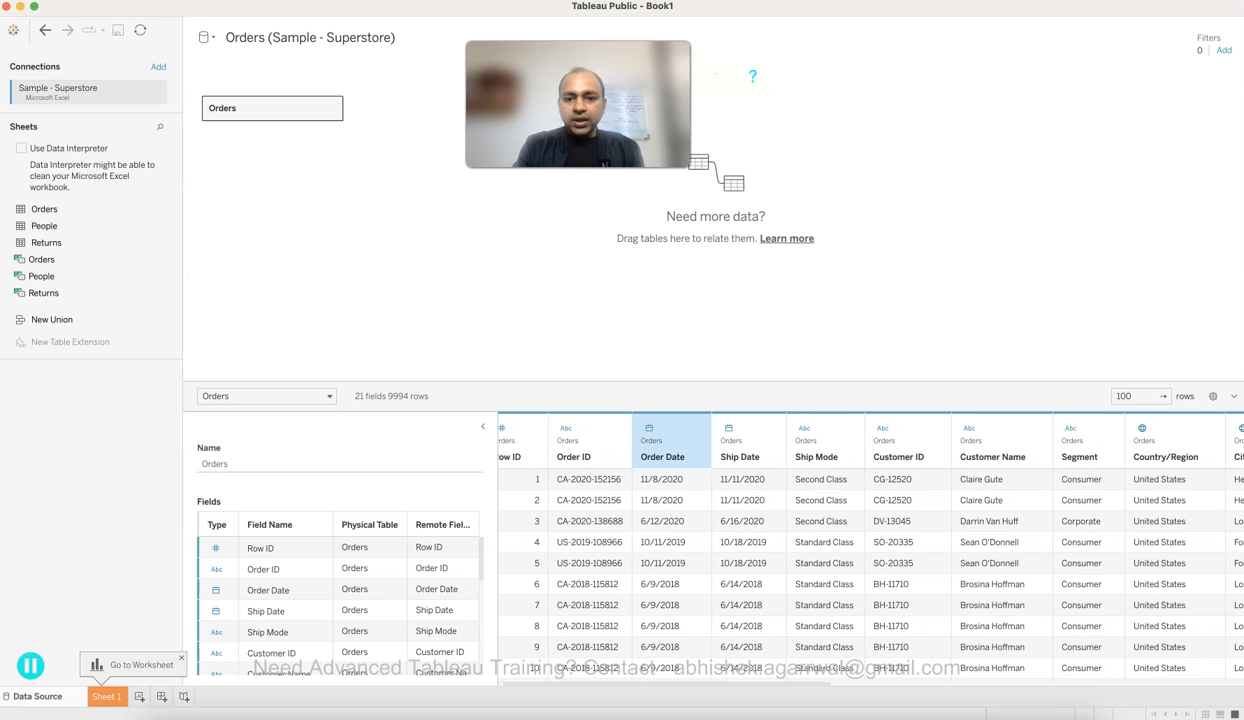
{"action": "scroll", "coordinate": [760, 454], "scroll_direction": "right", "scroll_amount": 1}
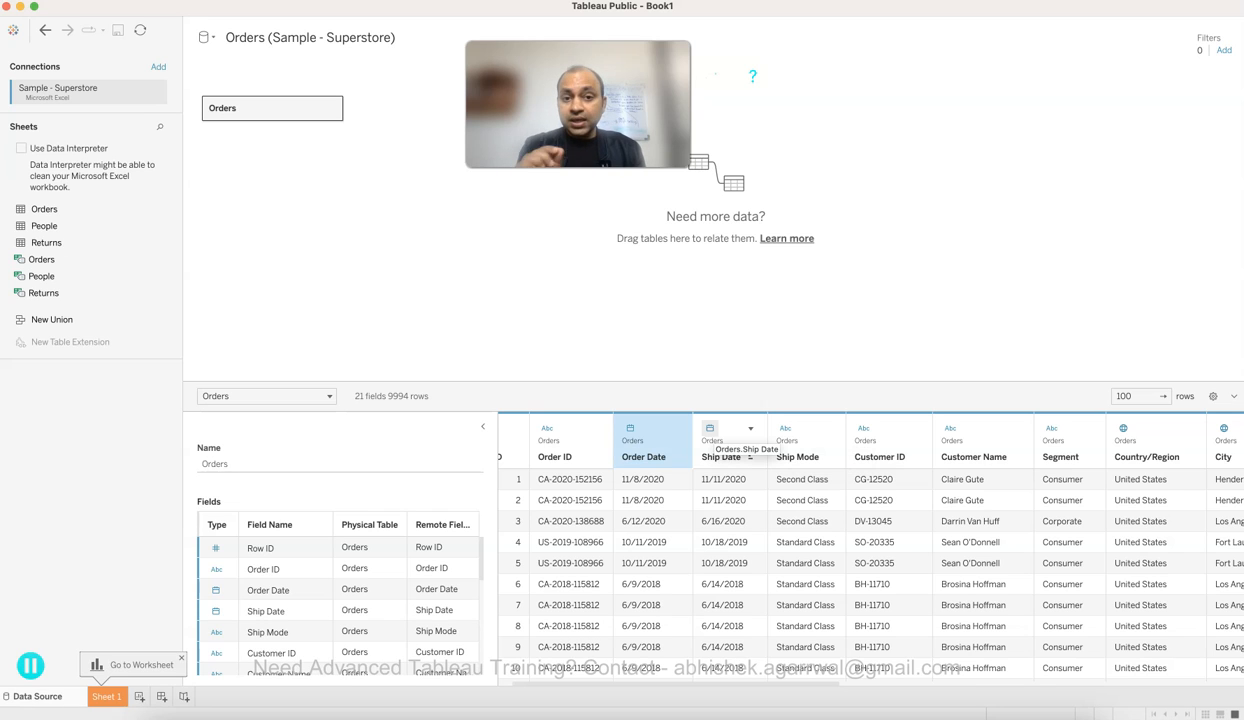
{"action": "scroll", "coordinate": [730, 455], "scroll_direction": "right", "scroll_amount": 5}
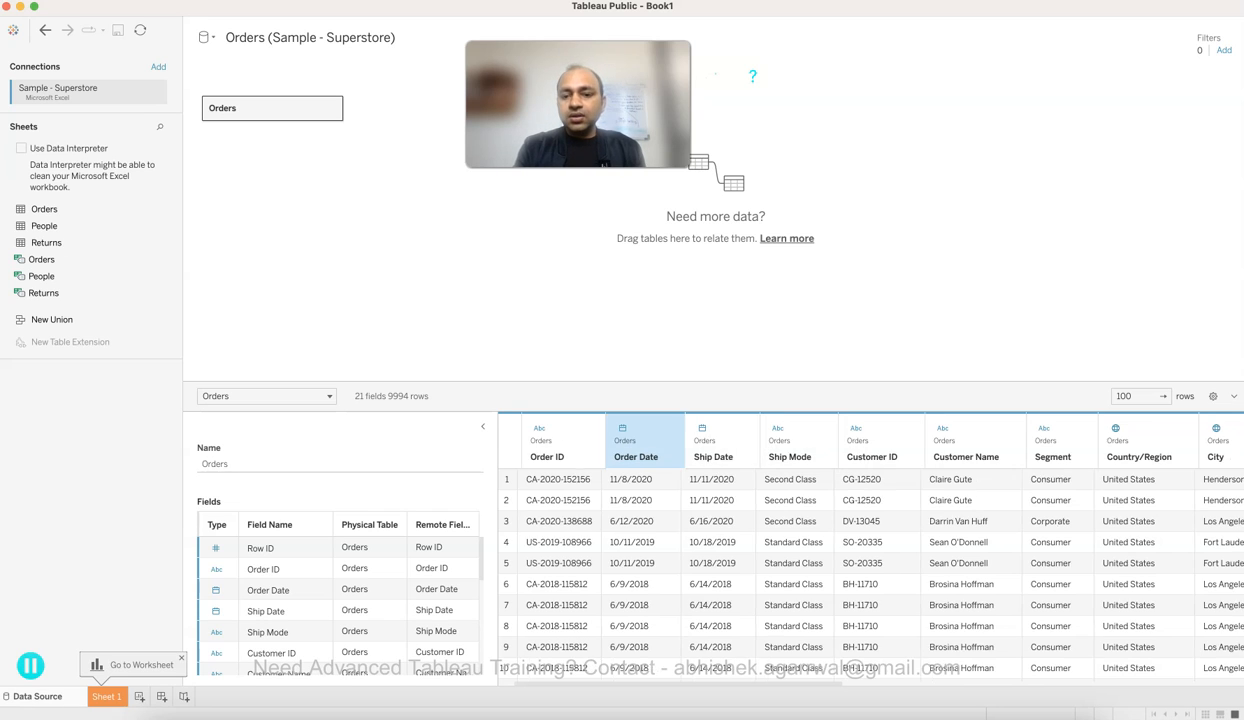
{"action": "scroll", "coordinate": [800, 450], "scroll_direction": "right", "scroll_amount": 2}
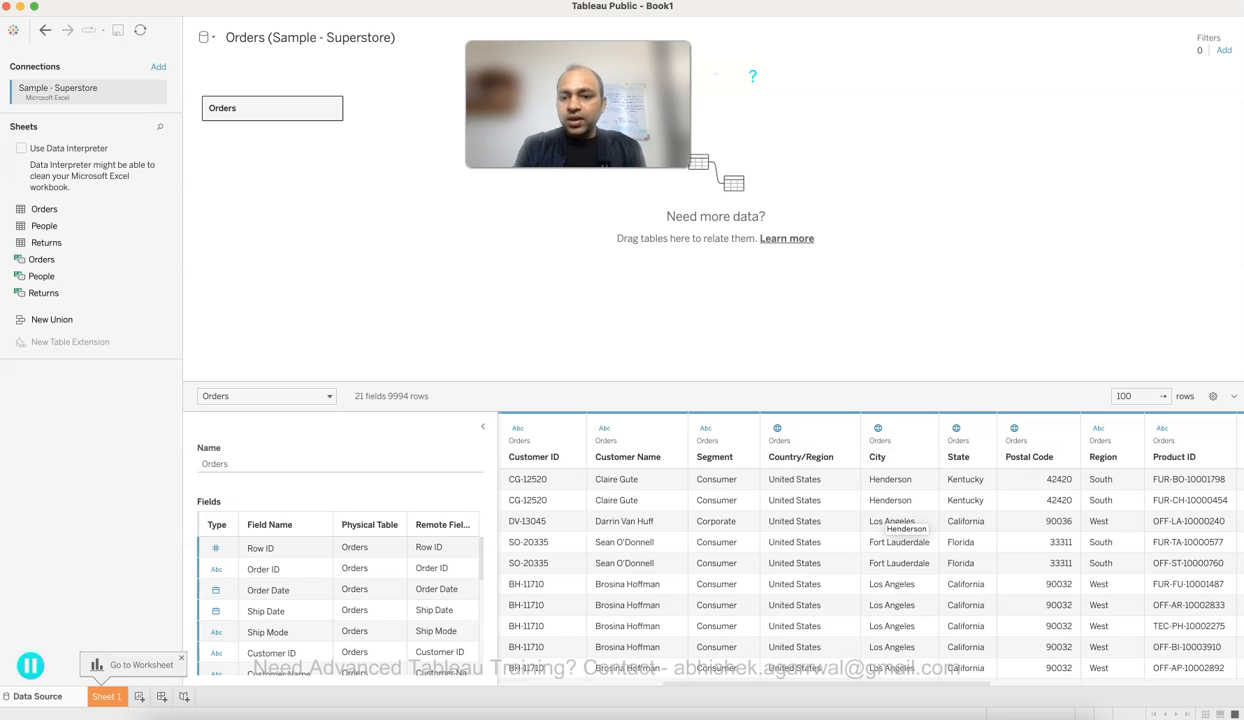
{"action": "scroll", "coordinate": [790, 450], "scroll_direction": "right", "scroll_amount": 2}
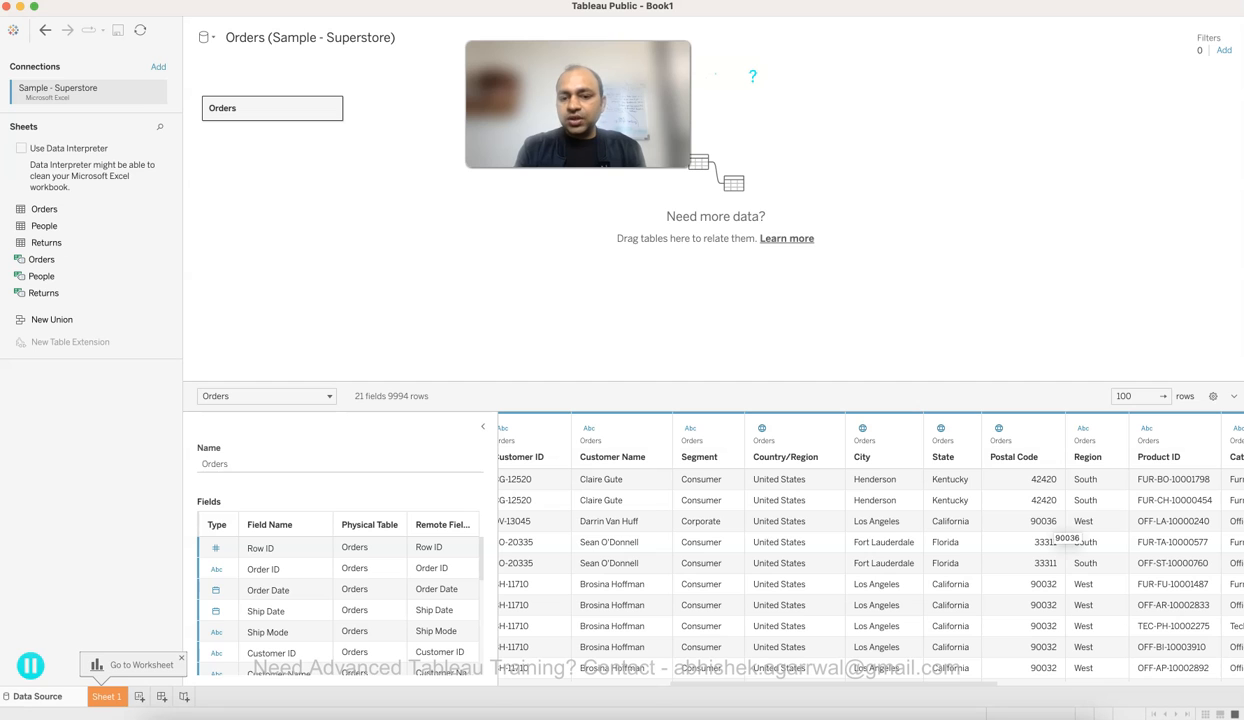
{"action": "scroll", "coordinate": [1037, 525], "scroll_direction": "right", "scroll_amount": 3}
{"action": "scroll", "coordinate": [870, 560], "scroll_direction": "right", "scroll_amount": 5}
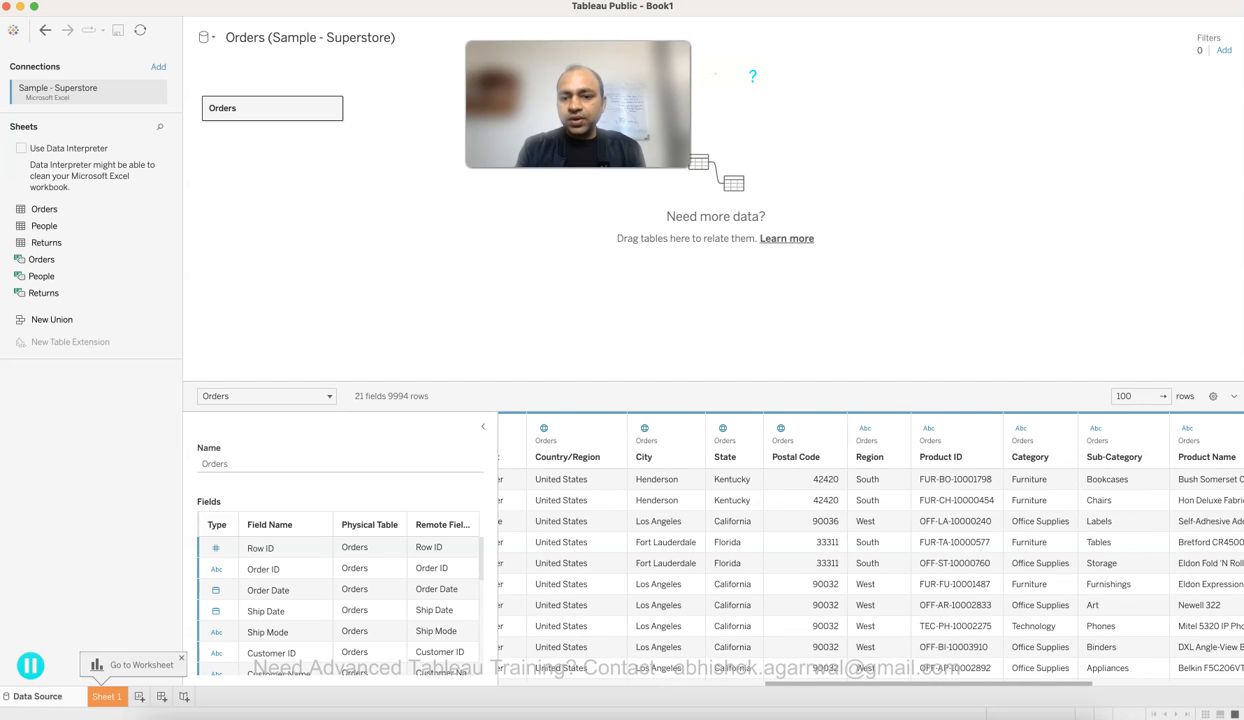
{"action": "scroll", "coordinate": [870, 560], "scroll_direction": "right", "scroll_amount": 3}
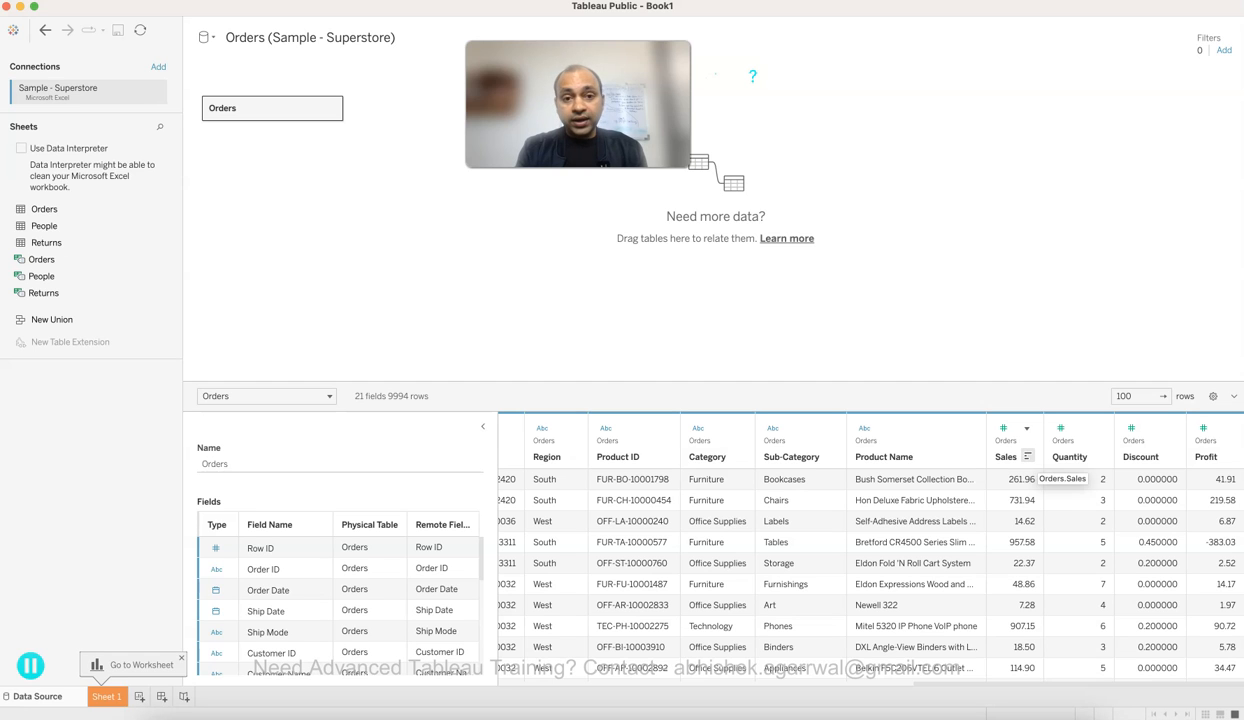
{"action": "scroll", "coordinate": [800, 460], "scroll_direction": "left", "scroll_amount": 10}
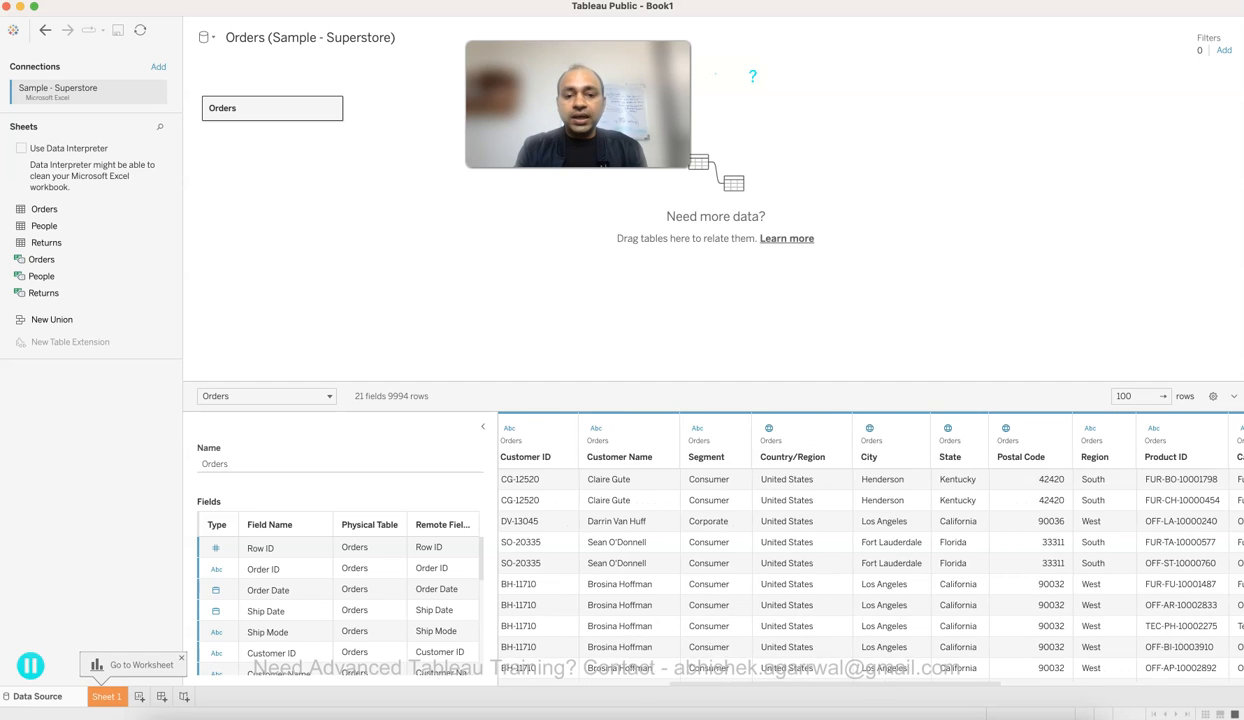
{"action": "left_click", "coordinate": [680, 444]}
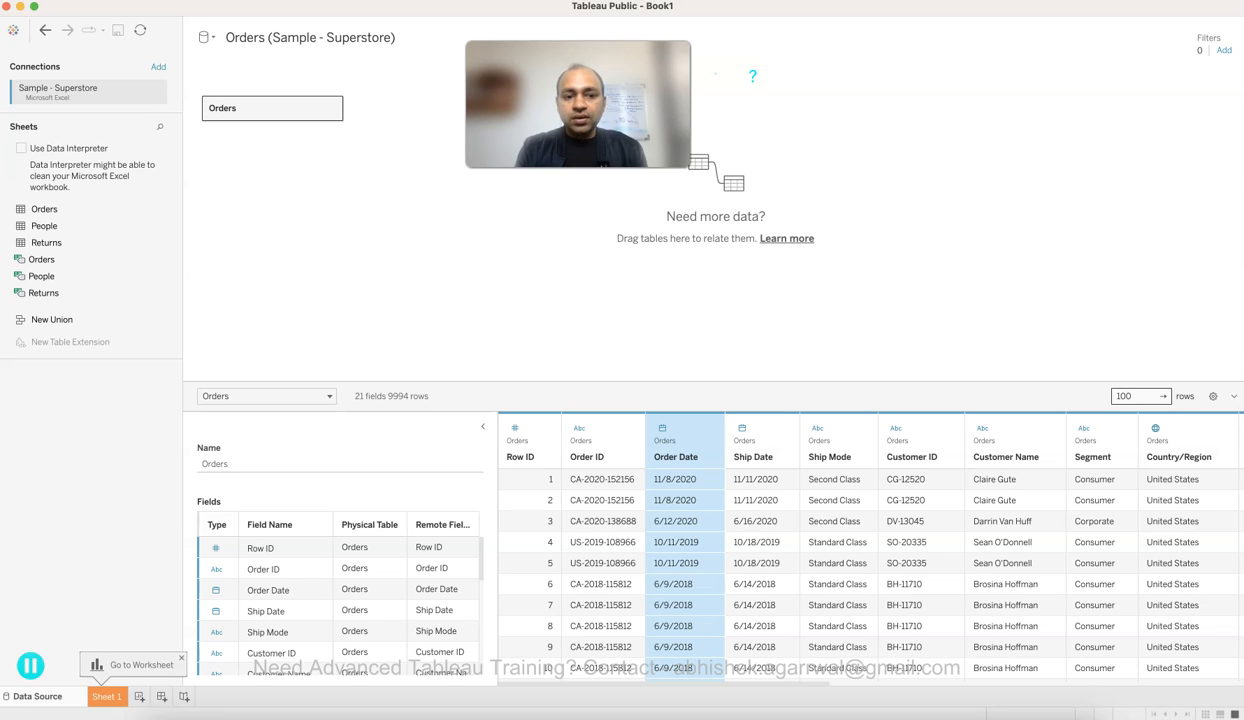
Check which tables the data preview can show, and collapse the preview area below the canvas.
{"action": "left_click", "coordinate": [267, 396]}
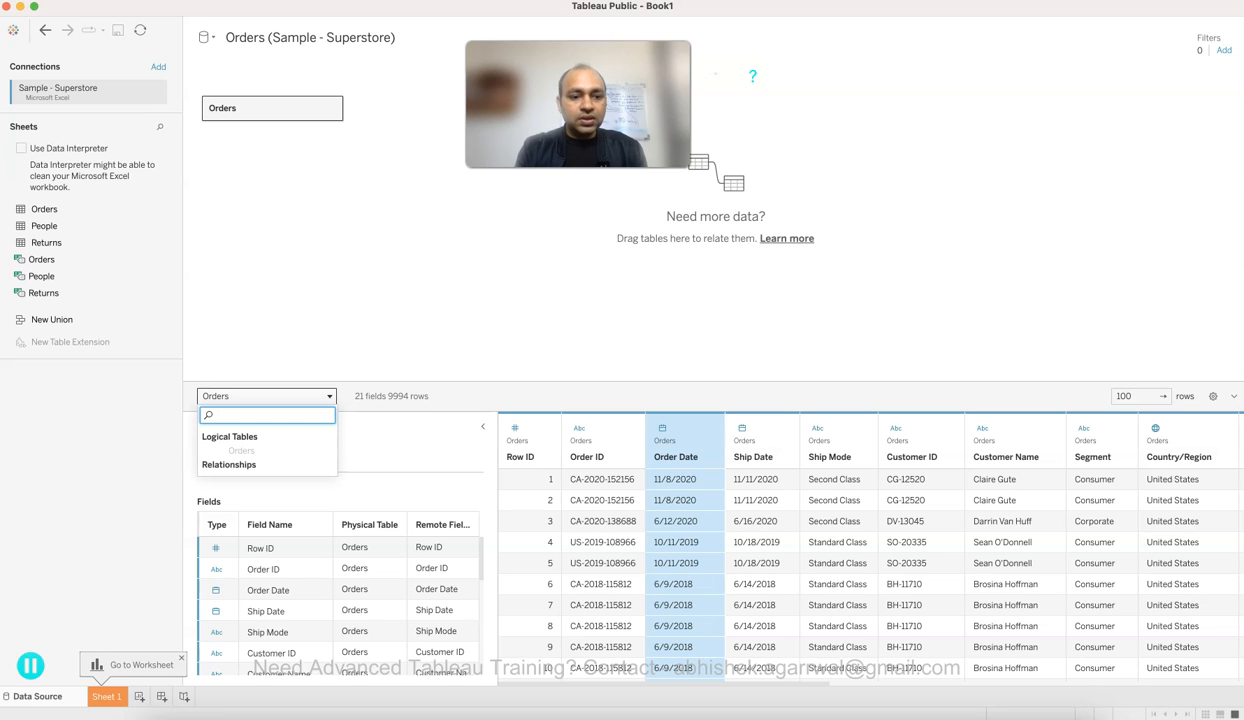
{"action": "key", "text": "Escape"}
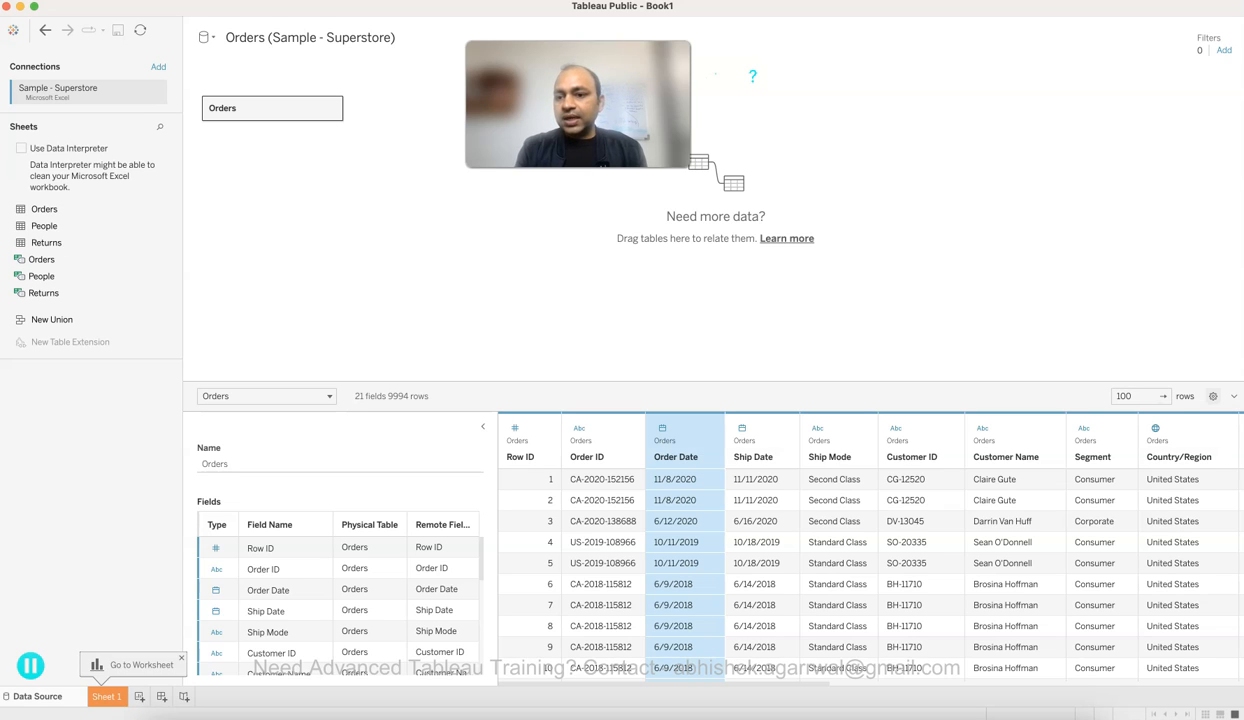
{"action": "left_click", "coordinate": [1233, 396]}
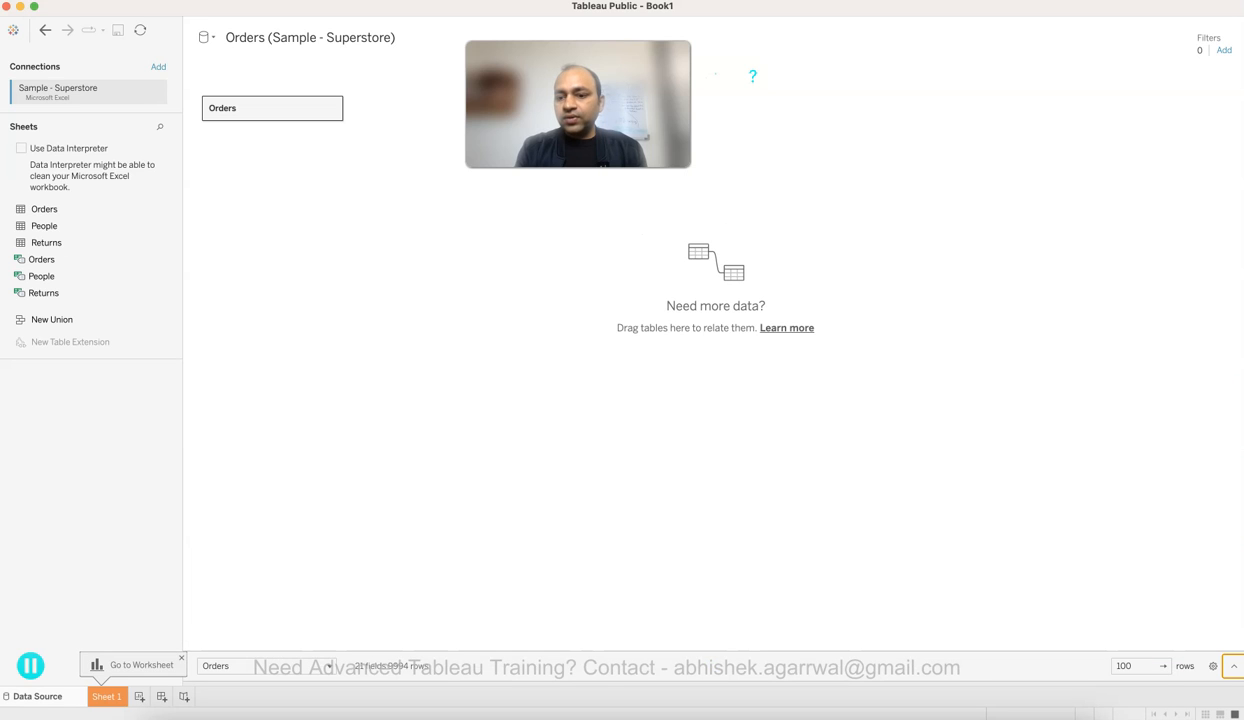
Expand the data preview below the canvas again and check its options for displaying and sorting fields.
{"action": "left_click", "coordinate": [1233, 665]}
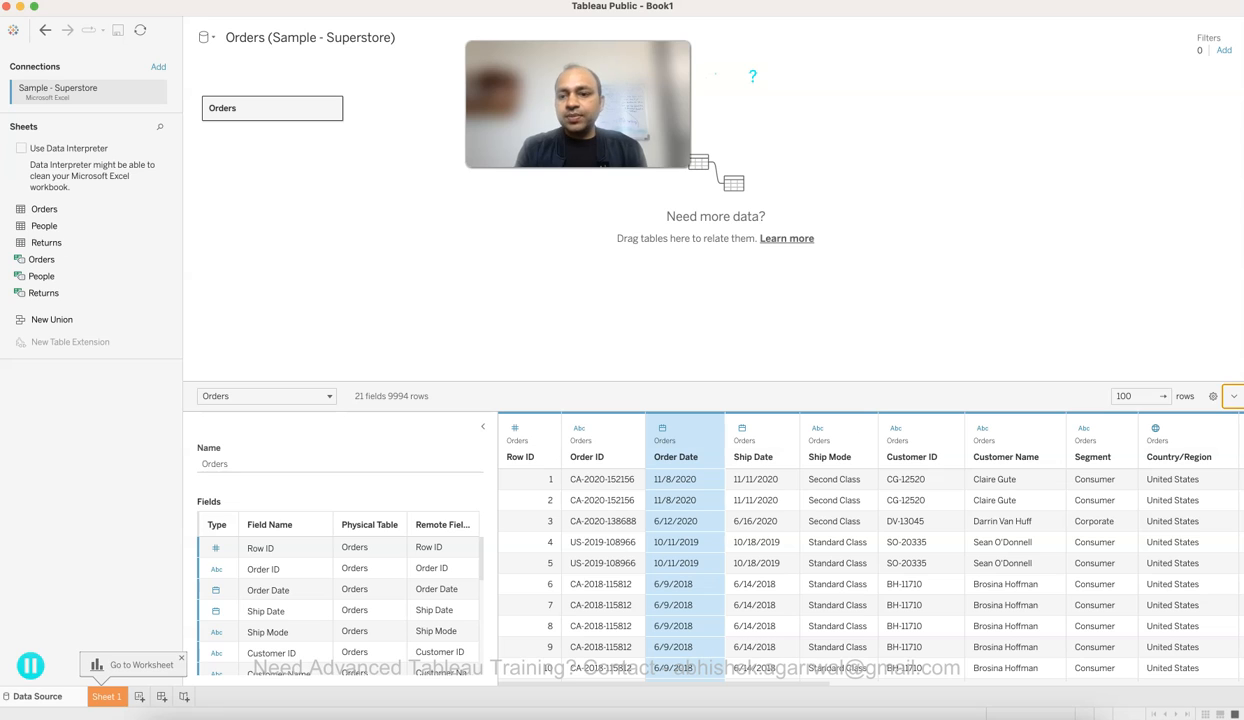
{"action": "left_click", "coordinate": [1213, 396]}
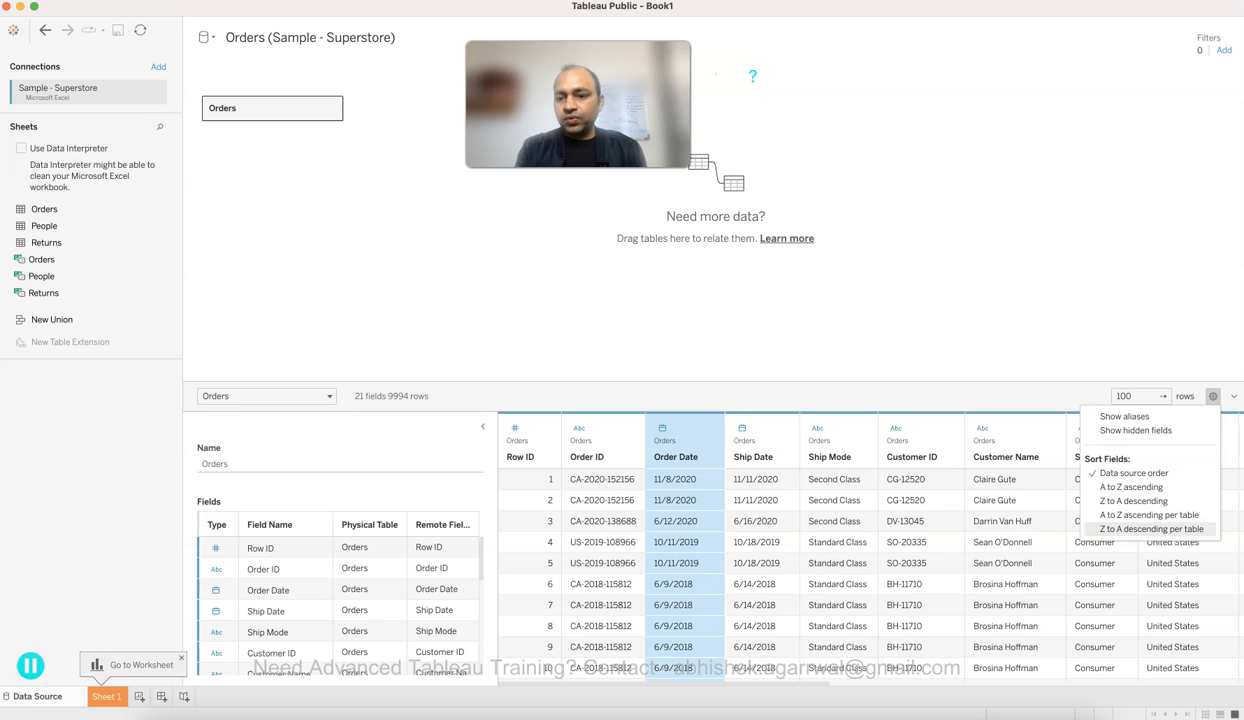
{"action": "left_click", "coordinate": [1132, 487]}
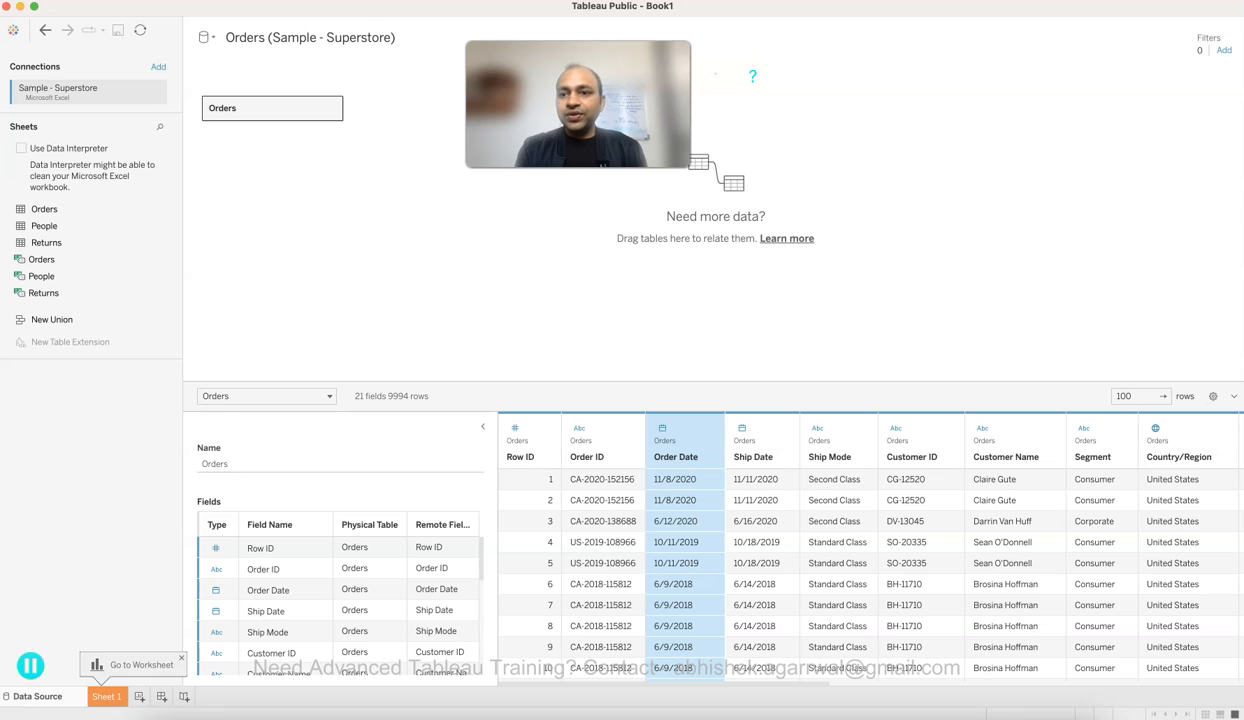
Add a data source filter on City that selects every city except Akron, Allen and Amarillo.
{"action": "left_click", "coordinate": [1224, 50]}
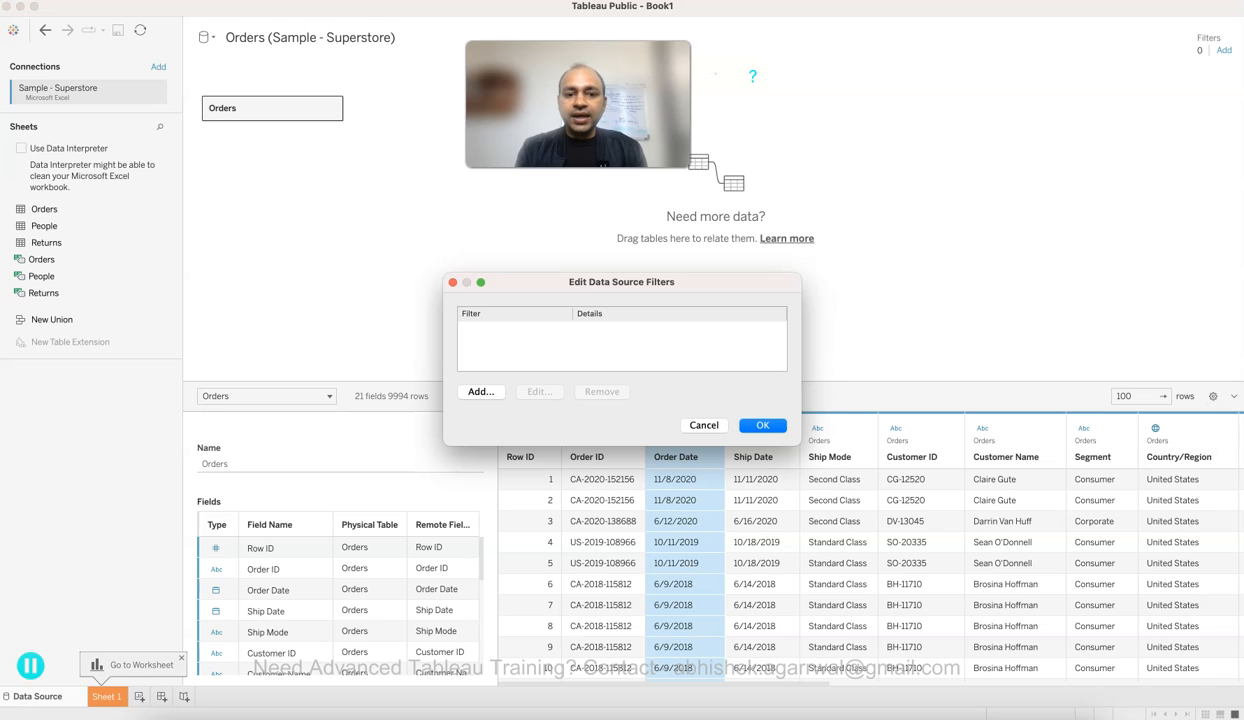
{"action": "left_click", "coordinate": [481, 392]}
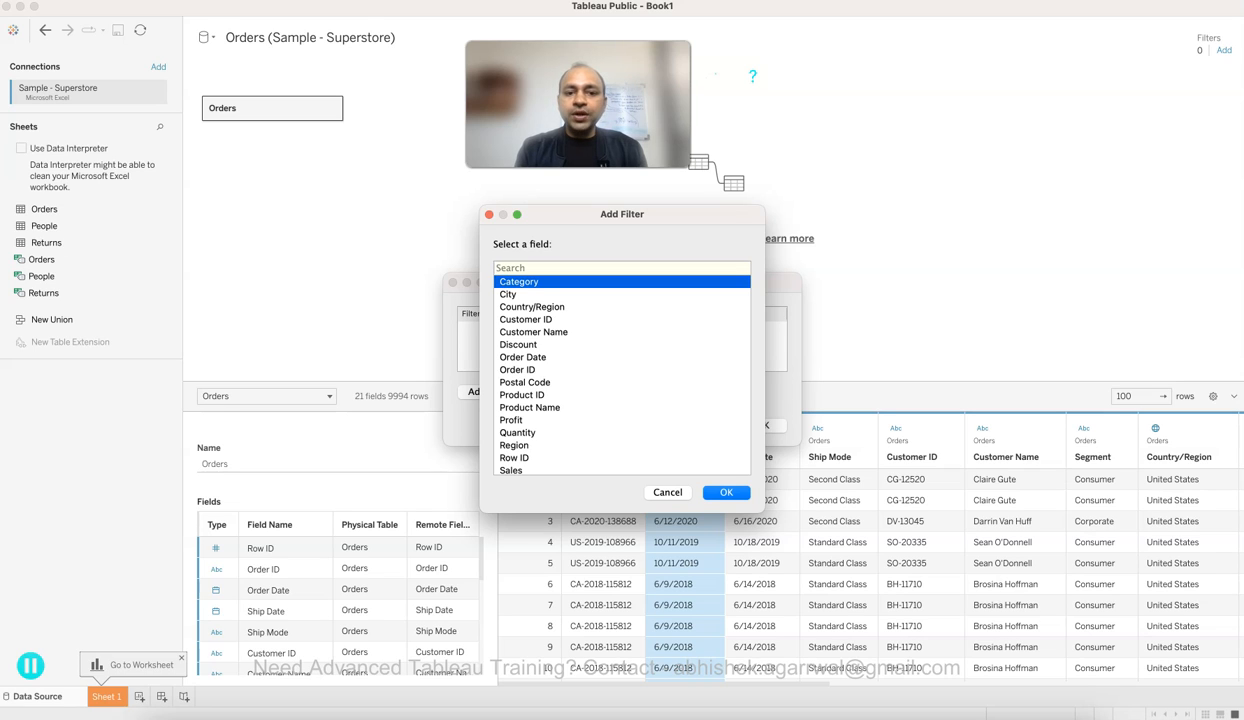
{"action": "left_click", "coordinate": [510, 294]}
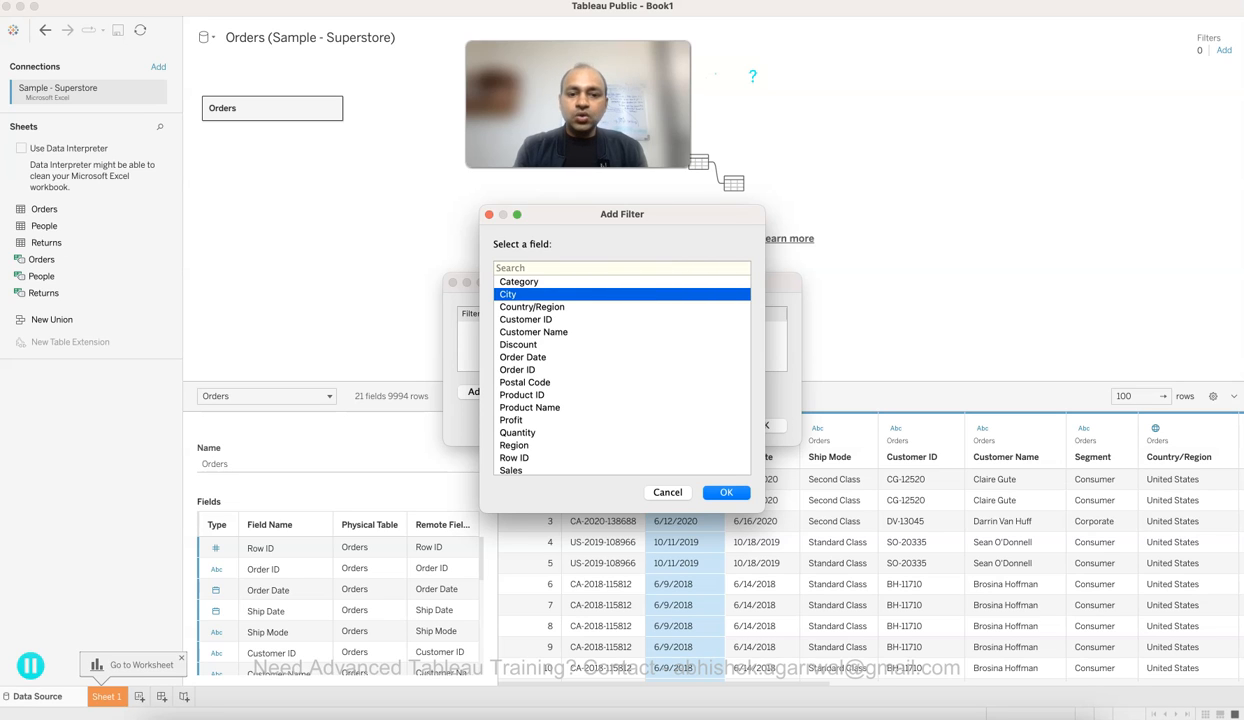
{"action": "scroll", "coordinate": [621, 375], "scroll_direction": "down", "scroll_amount": 1}
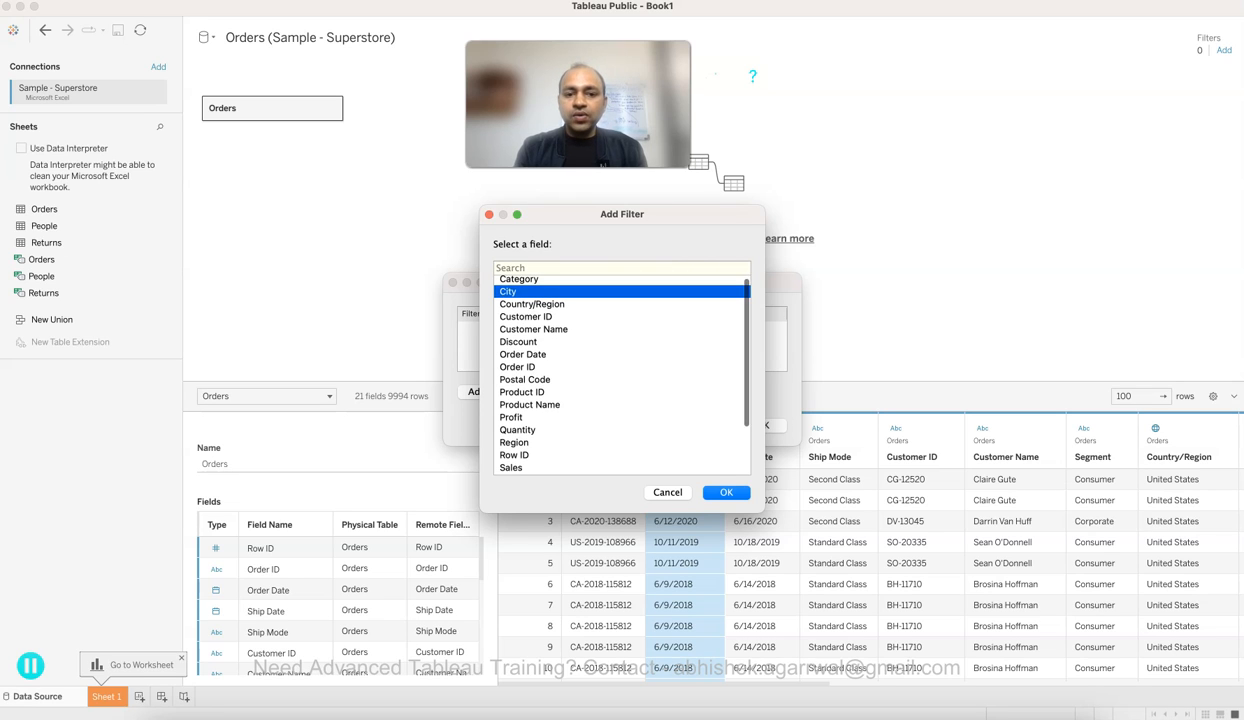
{"action": "key", "text": "Return"}
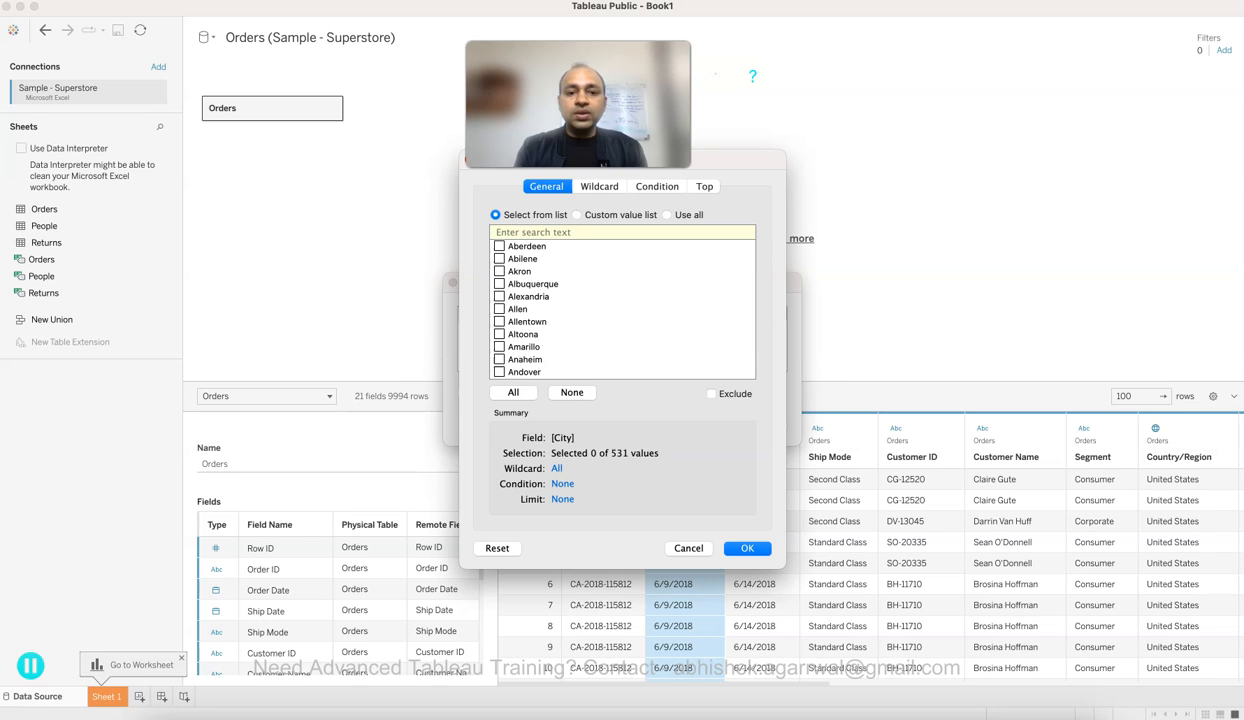
{"action": "scroll", "coordinate": [622, 309], "scroll_direction": "down", "scroll_amount": 1}
{"action": "scroll", "coordinate": [622, 309], "scroll_direction": "up", "scroll_amount": 1}
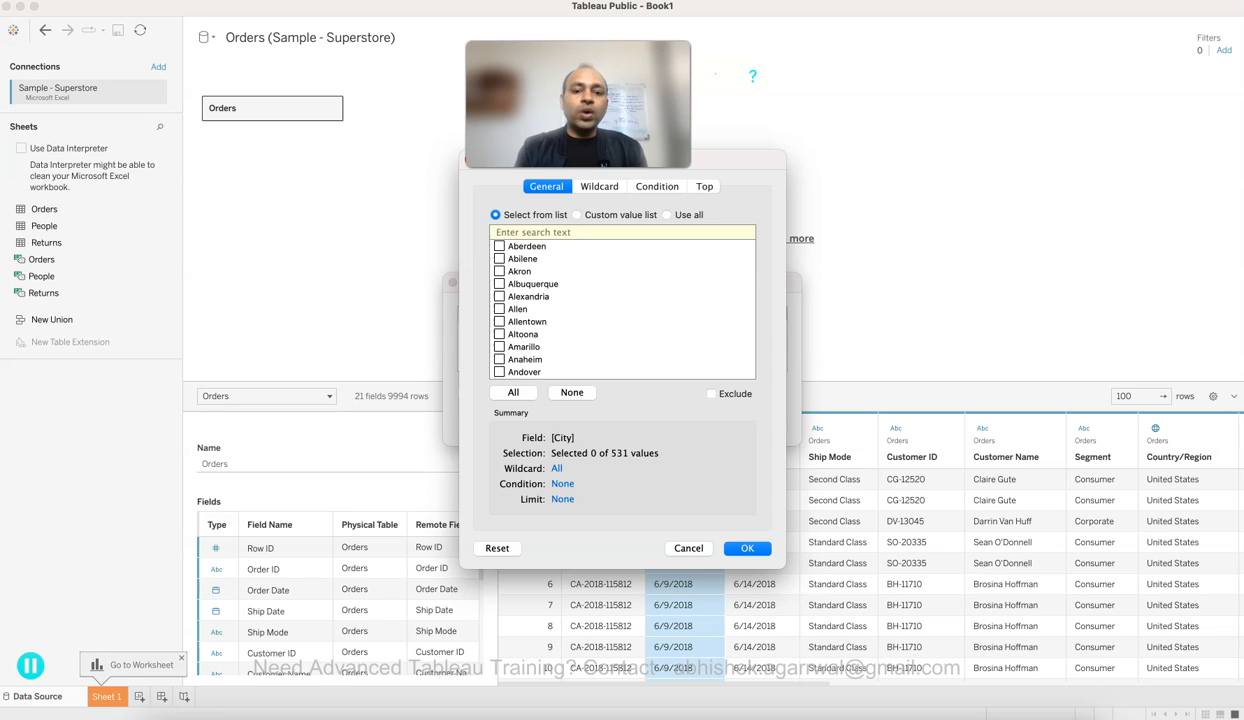
{"action": "left_click", "coordinate": [513, 393]}
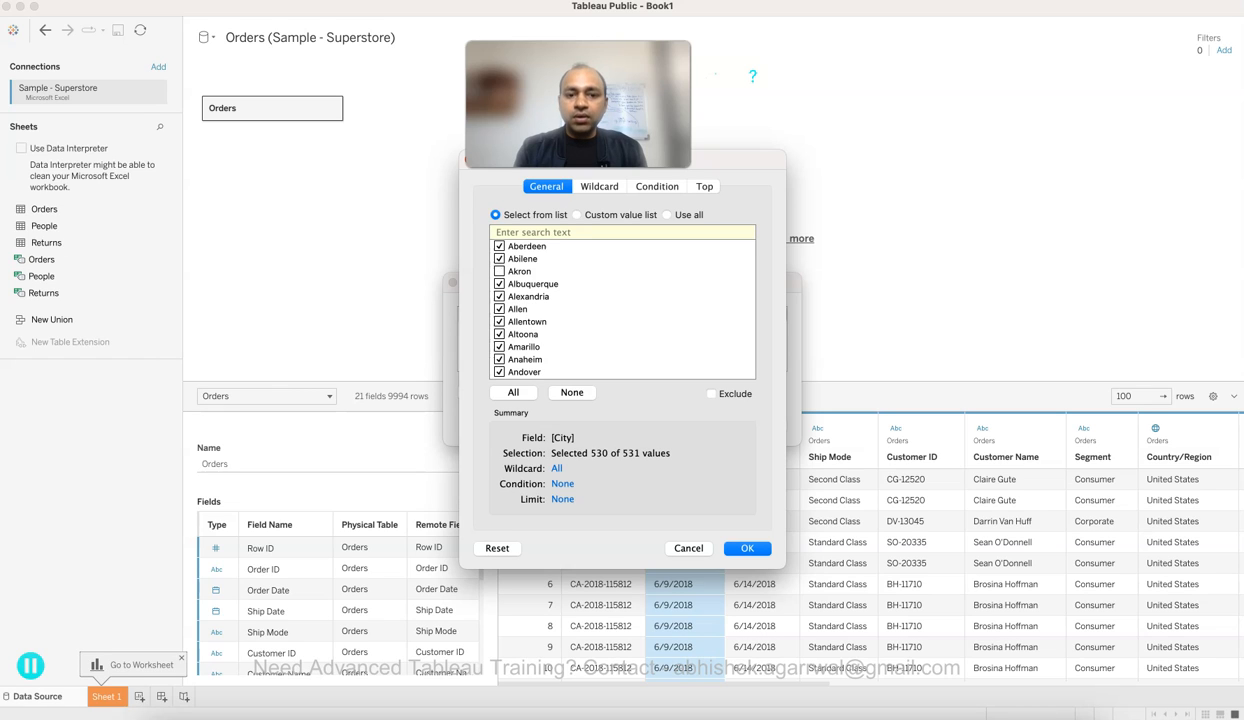
{"action": "left_click", "coordinate": [600, 309]}
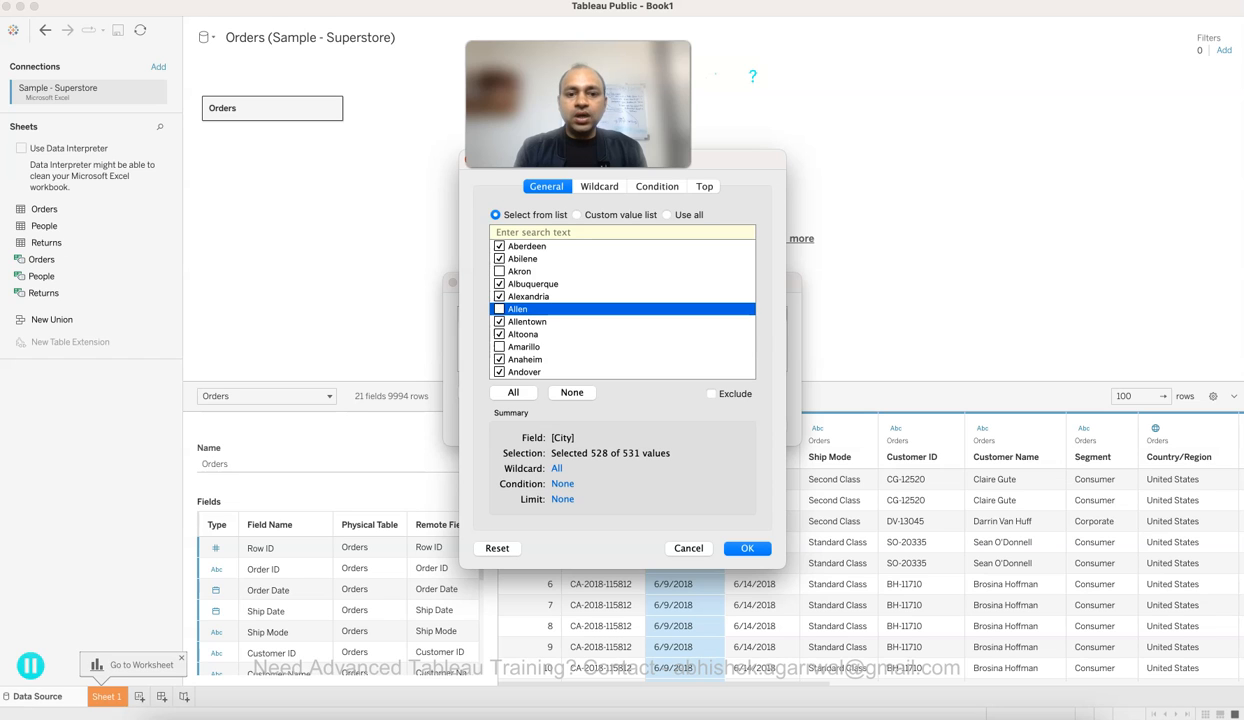
{"action": "key", "text": "Return"}
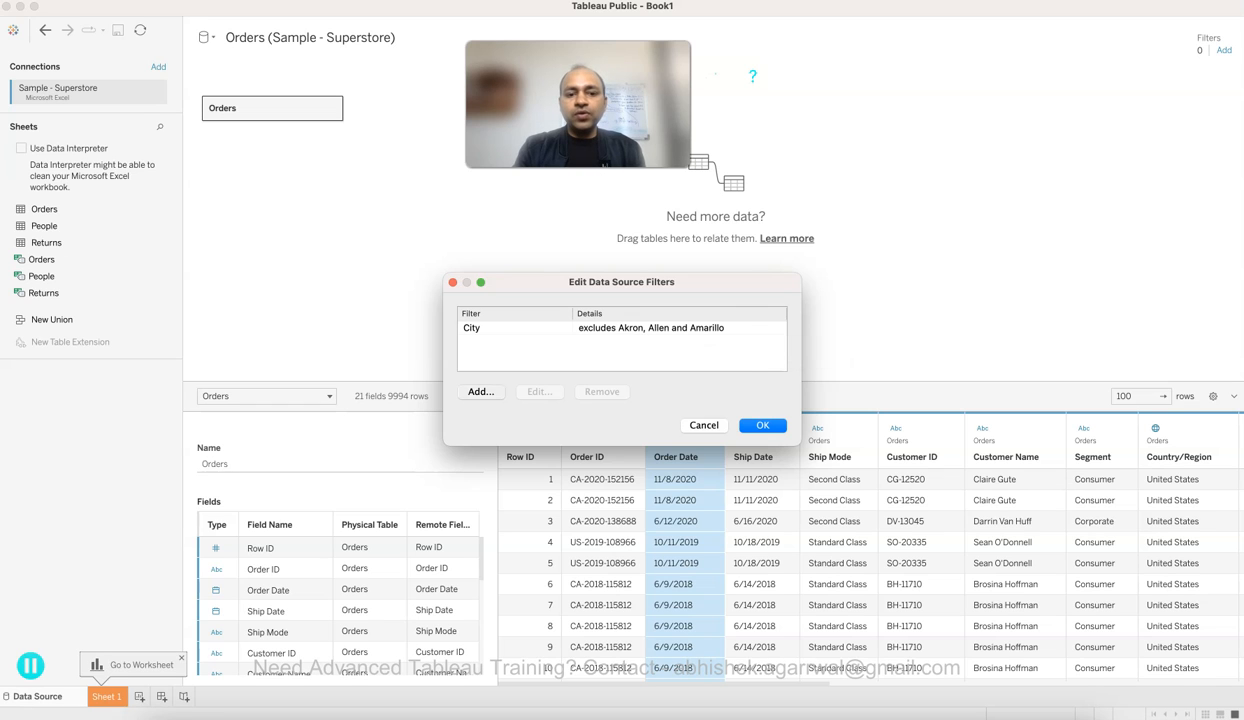
Add a second data source filter on Segment that keeps Consumer and Home Office, and apply both filters.
{"action": "left_click", "coordinate": [481, 392]}
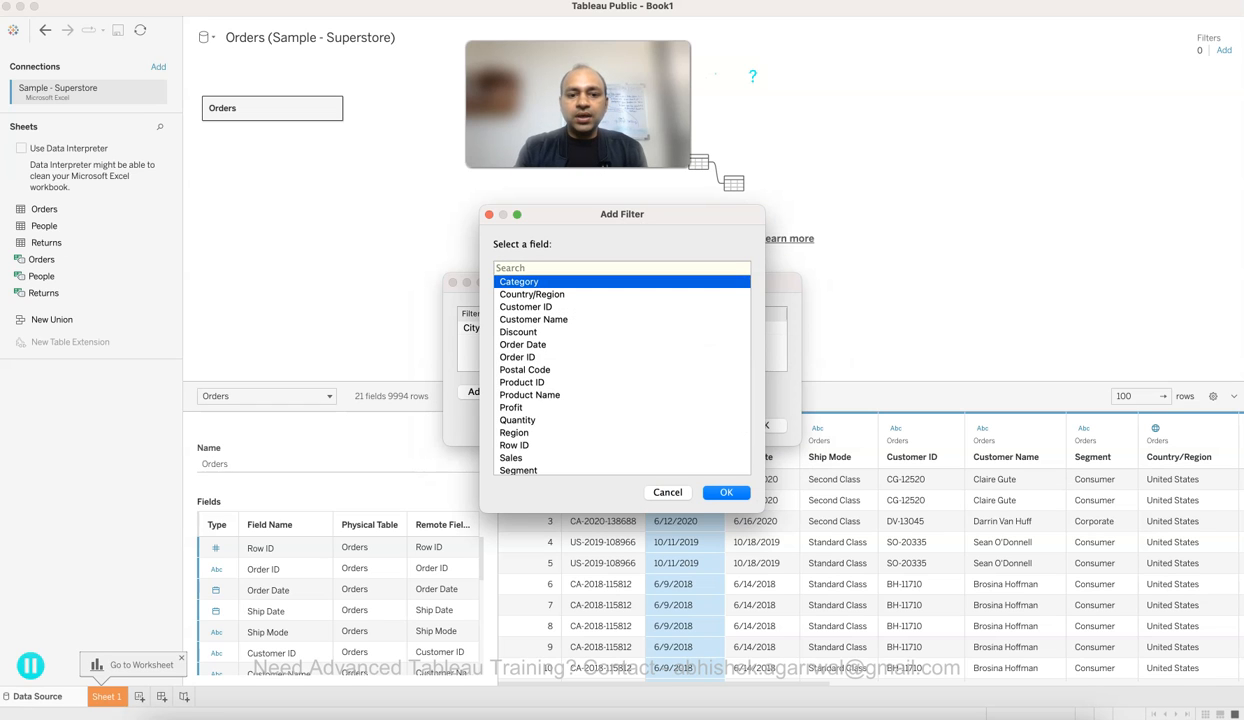
{"action": "left_click", "coordinate": [523, 345]}
{"action": "scroll", "coordinate": [523, 345], "scroll_direction": "down", "scroll_amount": 3}
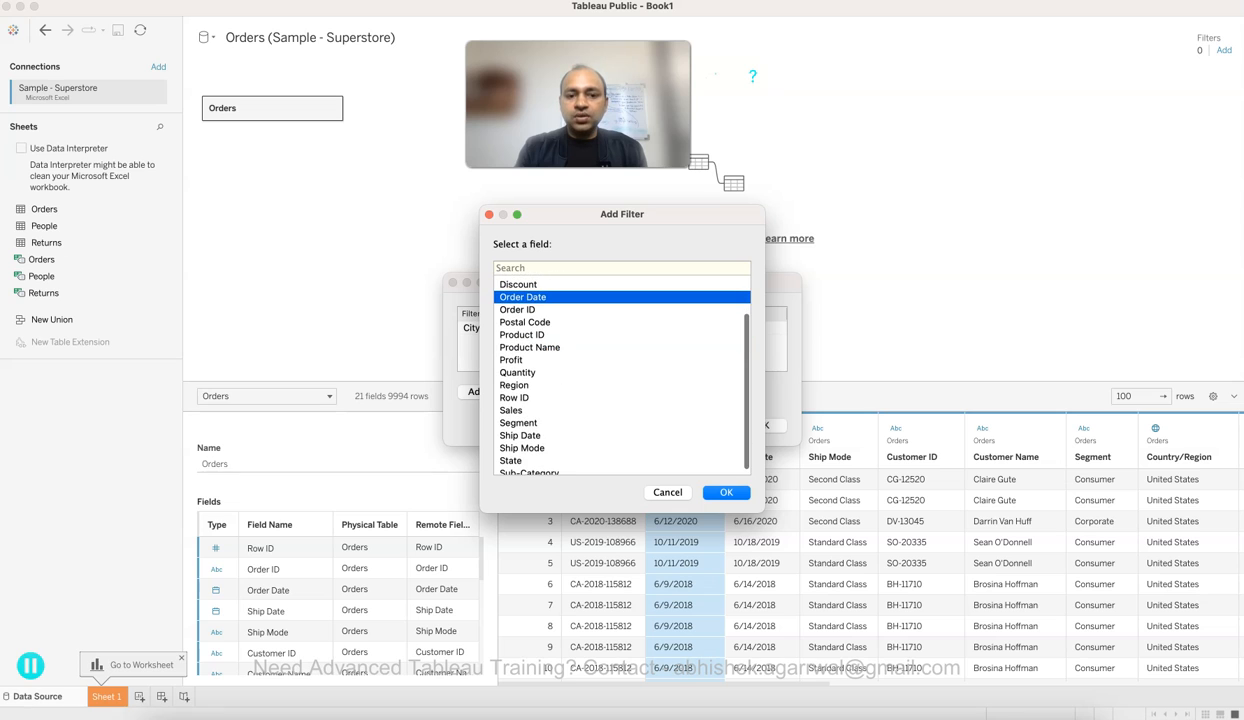
{"action": "left_click", "coordinate": [519, 423]}
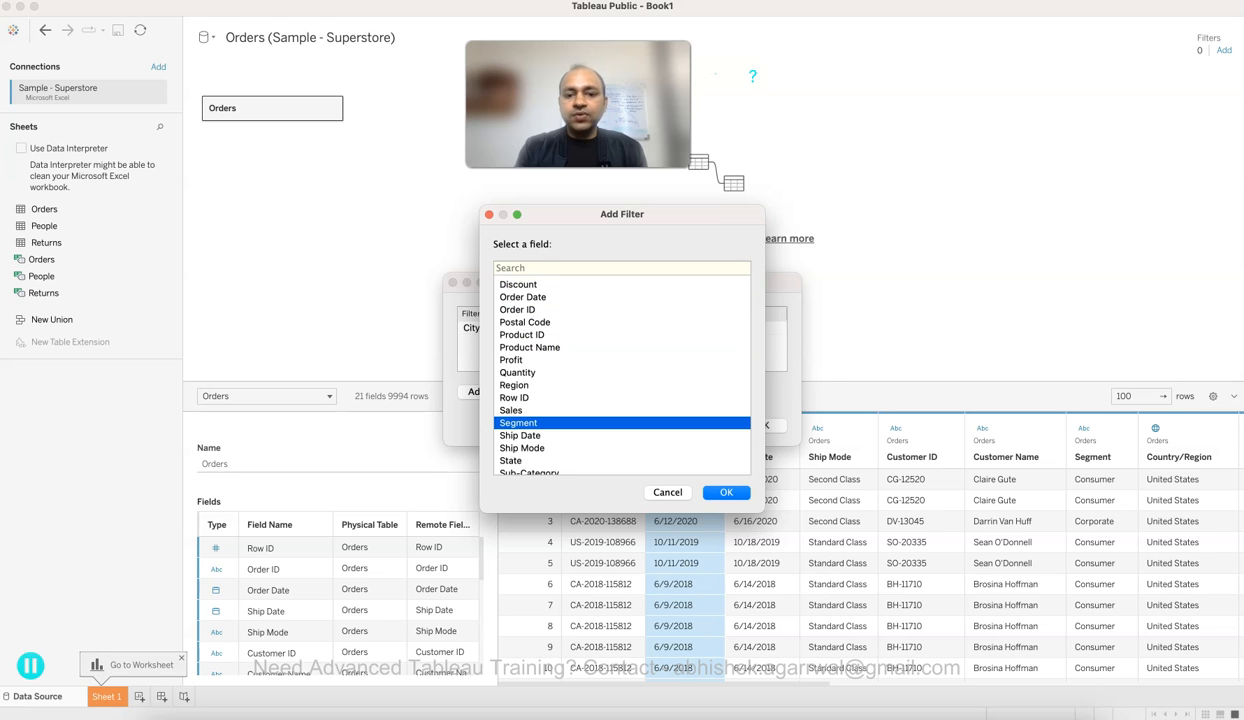
{"action": "left_click", "coordinate": [726, 493]}
{"action": "left_click", "coordinate": [513, 392]}
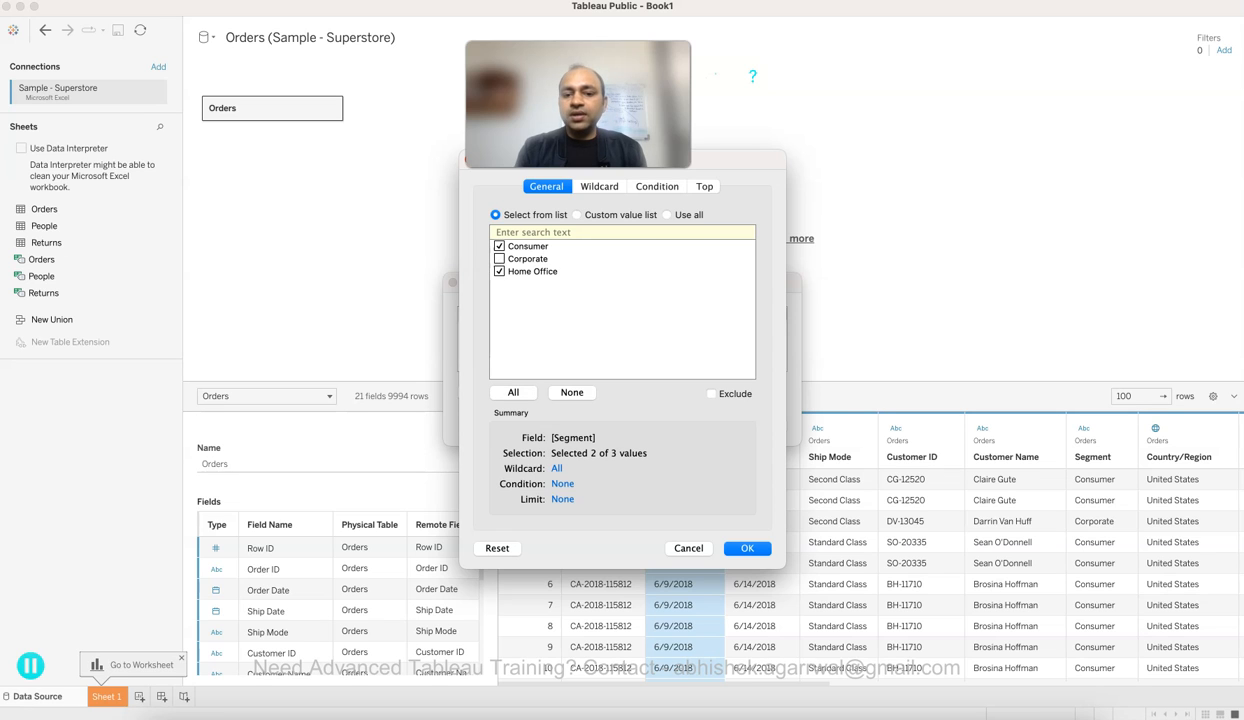
{"action": "left_click", "coordinate": [747, 548]}
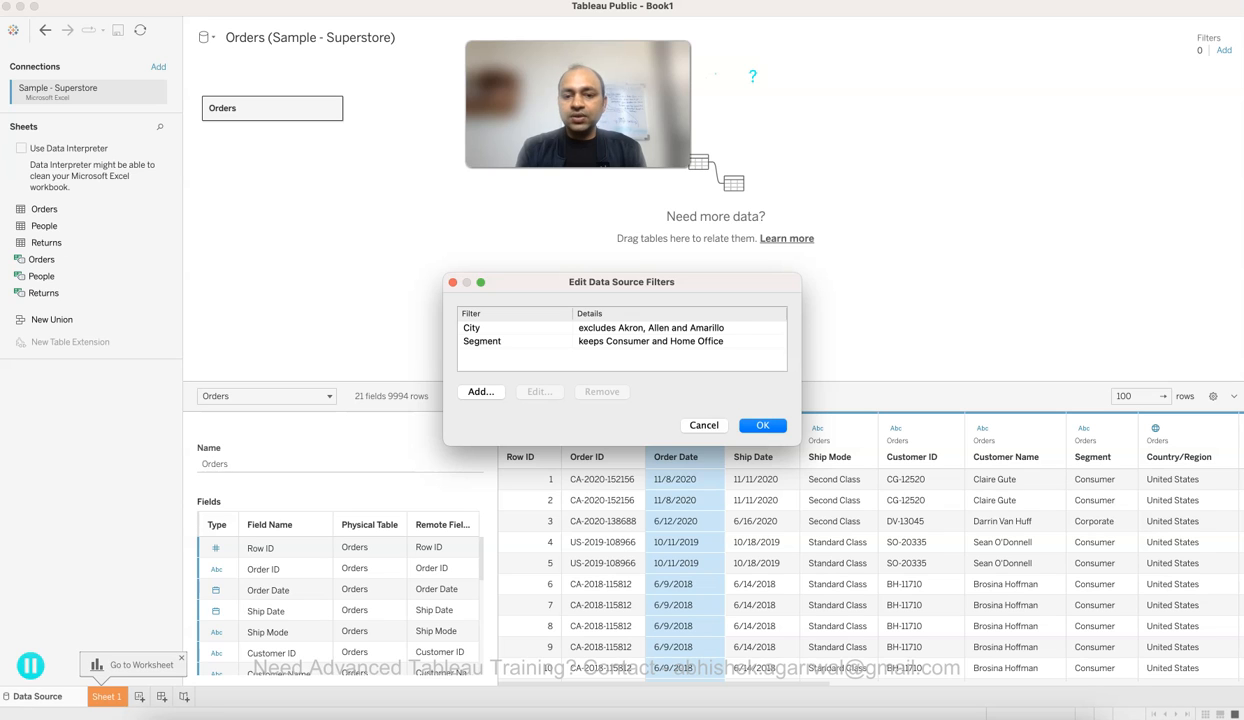
{"action": "key", "text": "Return"}
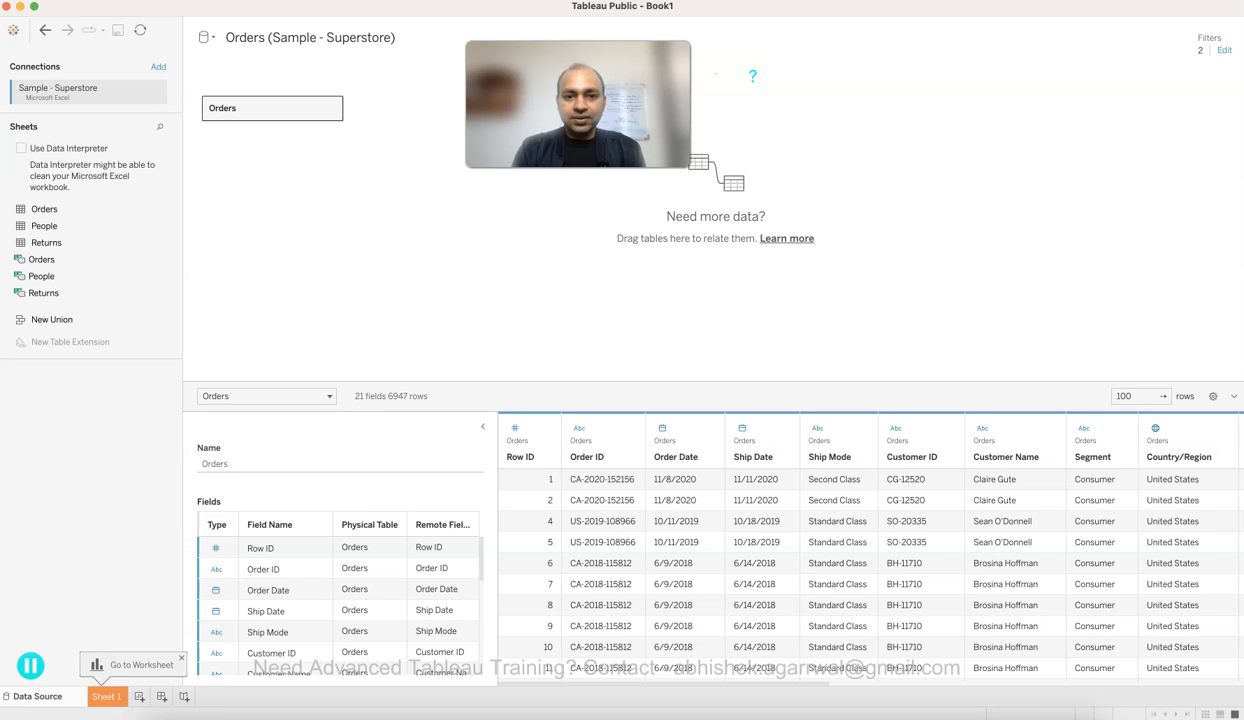
Remove the Segment and City filters from the data source and apply the change.
{"action": "left_click", "coordinate": [1224, 50]}
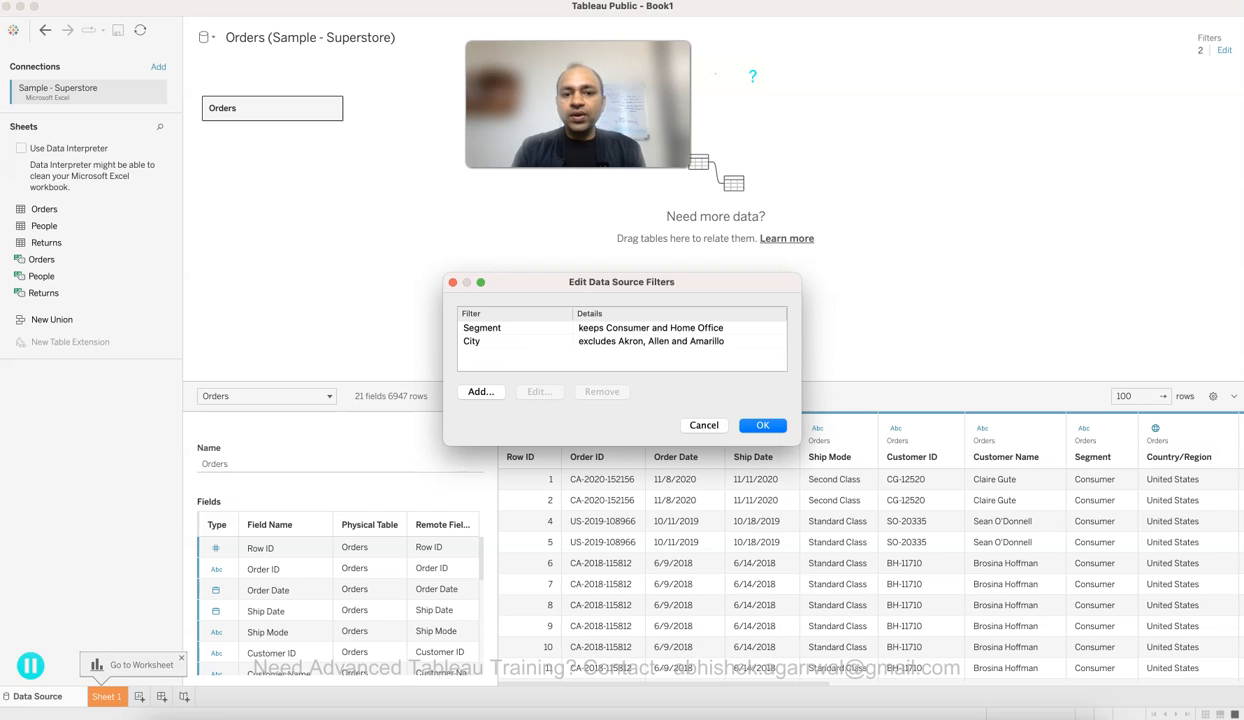
{"action": "left_click", "coordinate": [508, 328]}
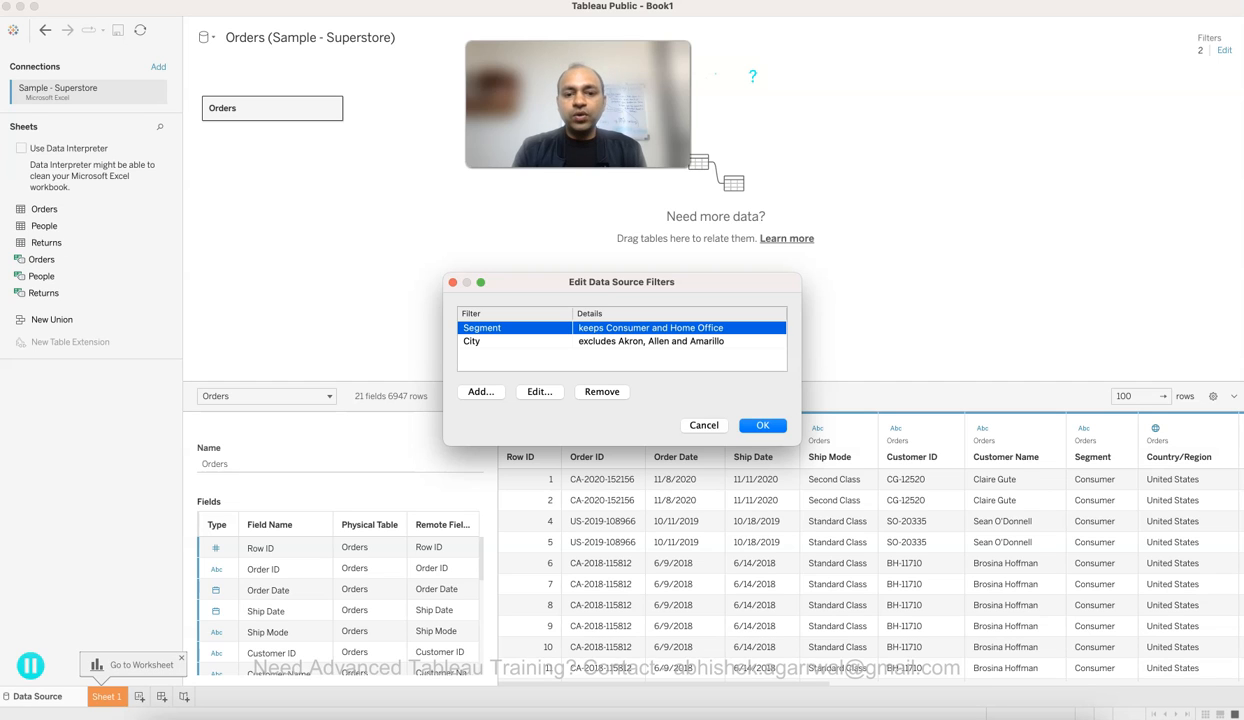
{"action": "left_click", "coordinate": [602, 392]}
{"action": "left_click", "coordinate": [515, 328]}
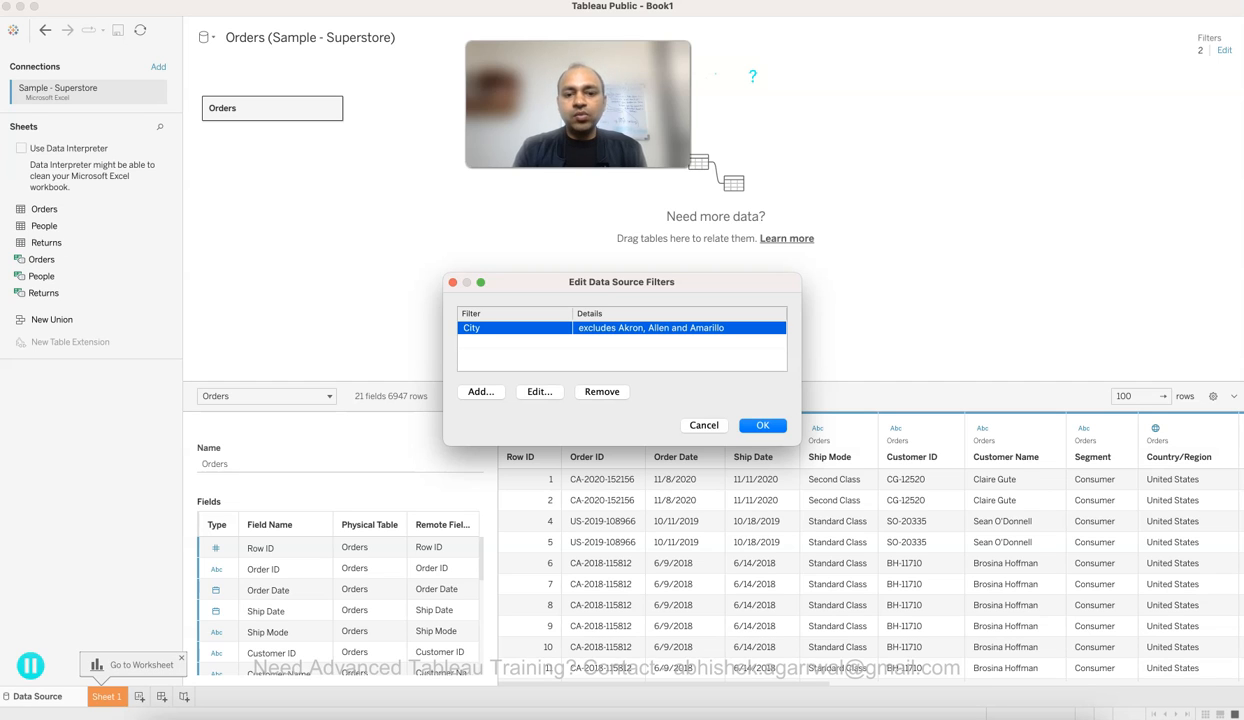
{"action": "left_click", "coordinate": [602, 392]}
{"action": "key", "text": "Return"}
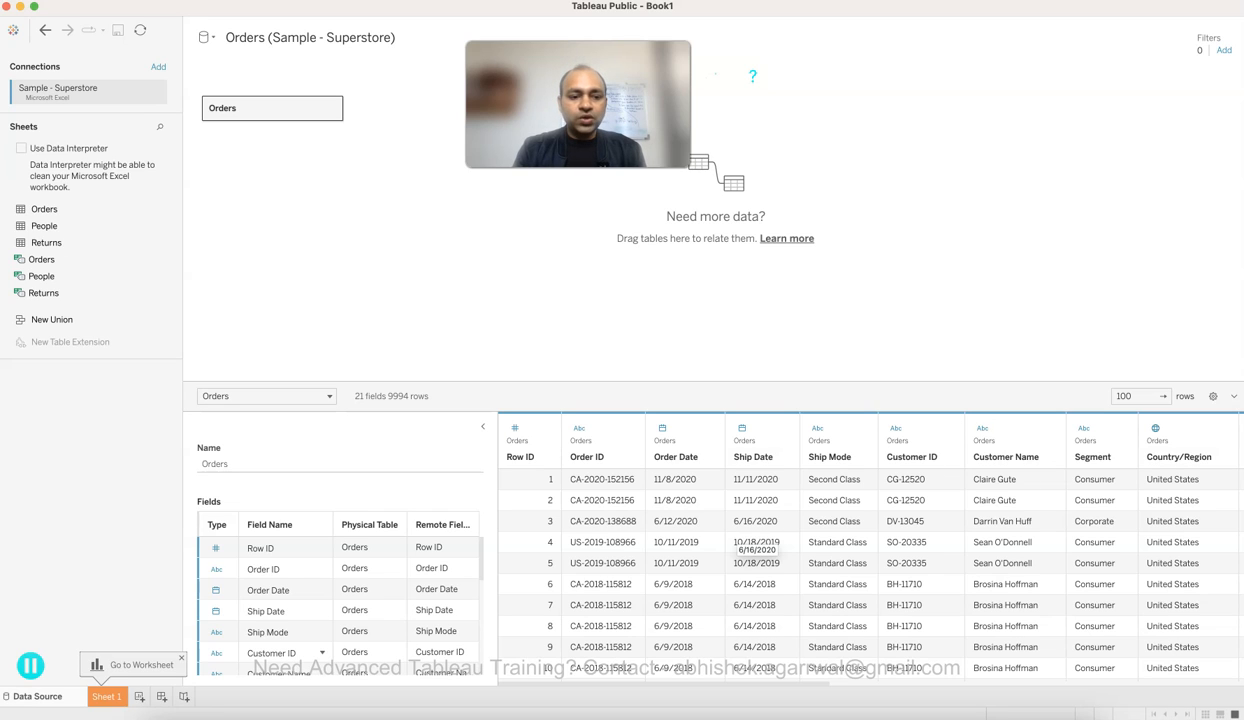
Open the Sheet 1 worksheet and check the highlighting and fit options, keeping the fit at Standard.
{"action": "left_click", "coordinate": [106, 696]}
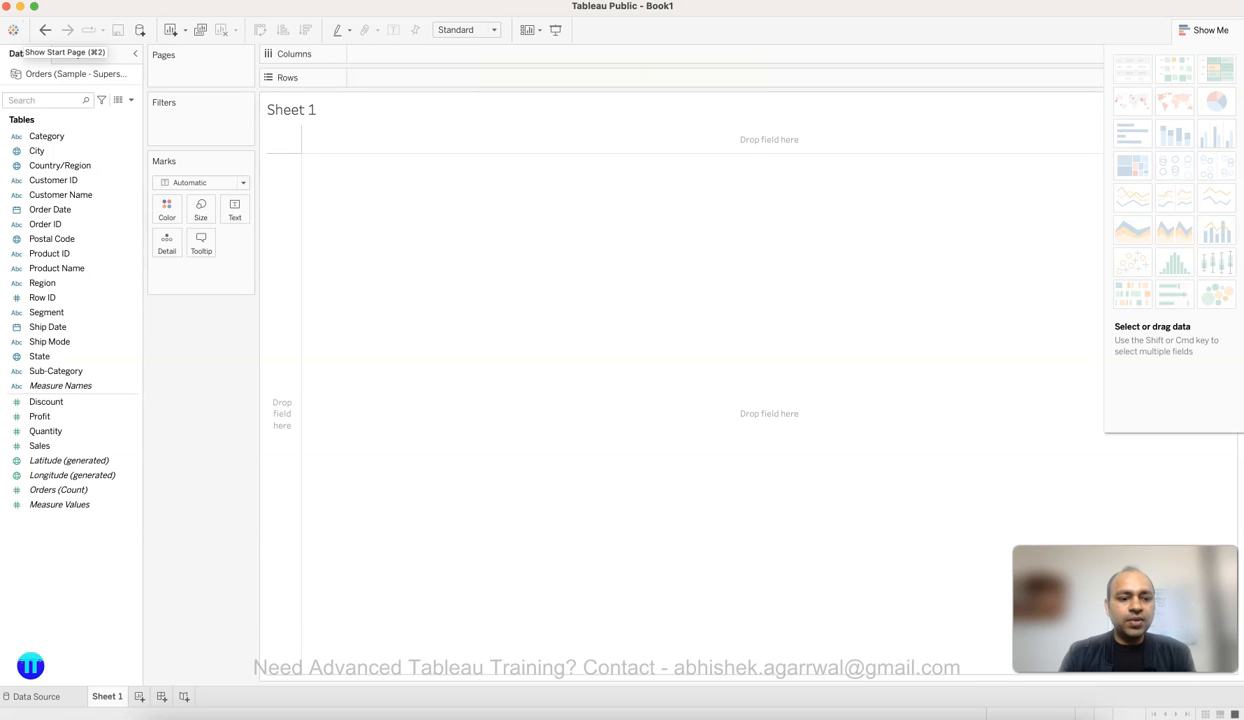
{"action": "left_click", "coordinate": [40, 356]}
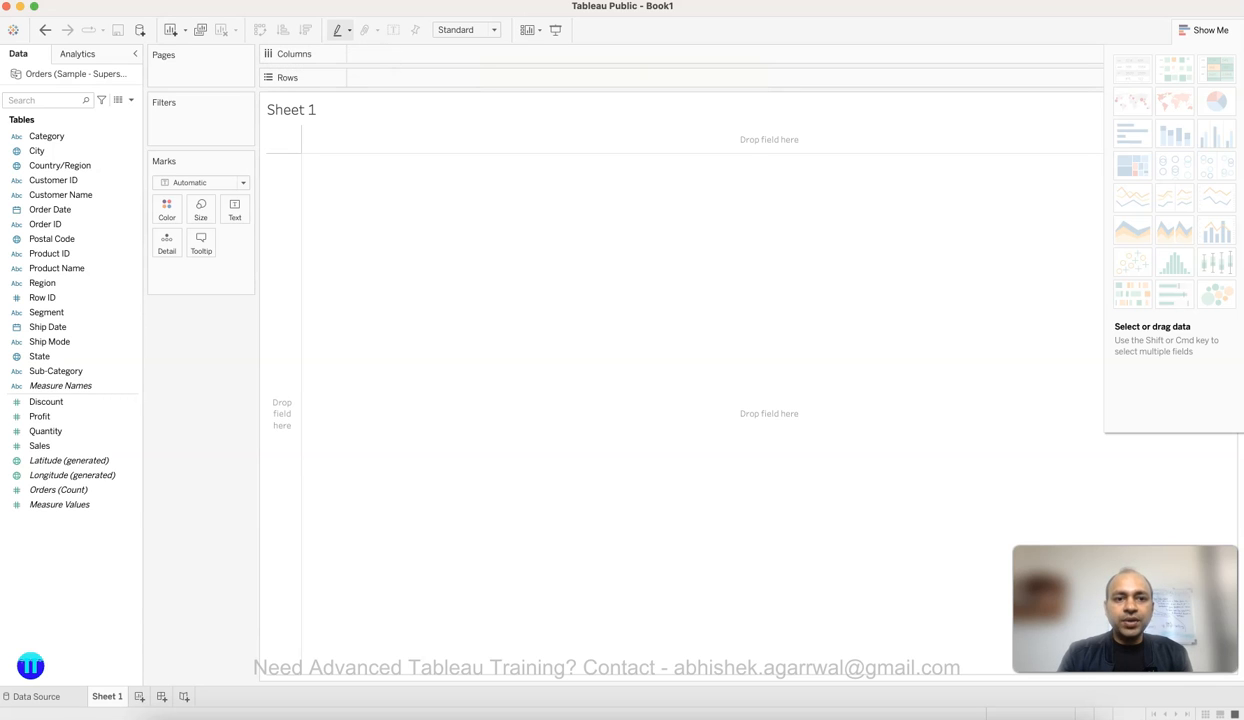
{"action": "left_click", "coordinate": [349, 30]}
{"action": "left_click", "coordinate": [349, 30]}
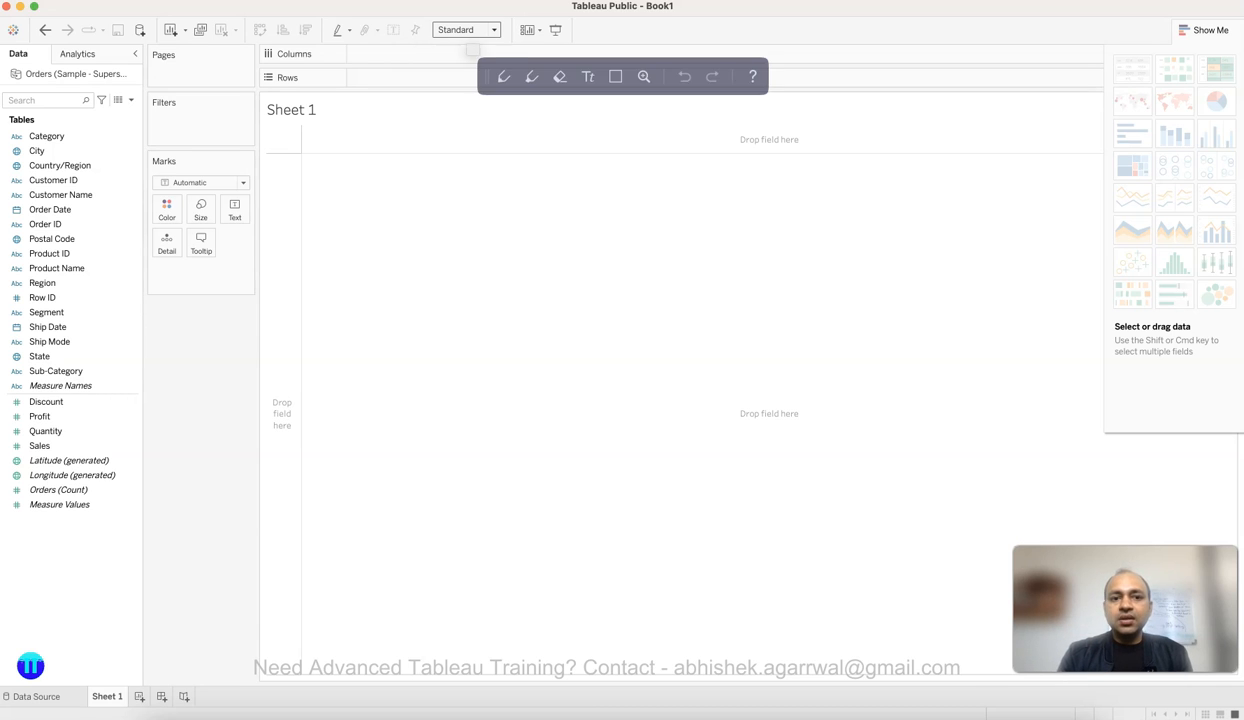
{"action": "left_click", "coordinate": [467, 30]}
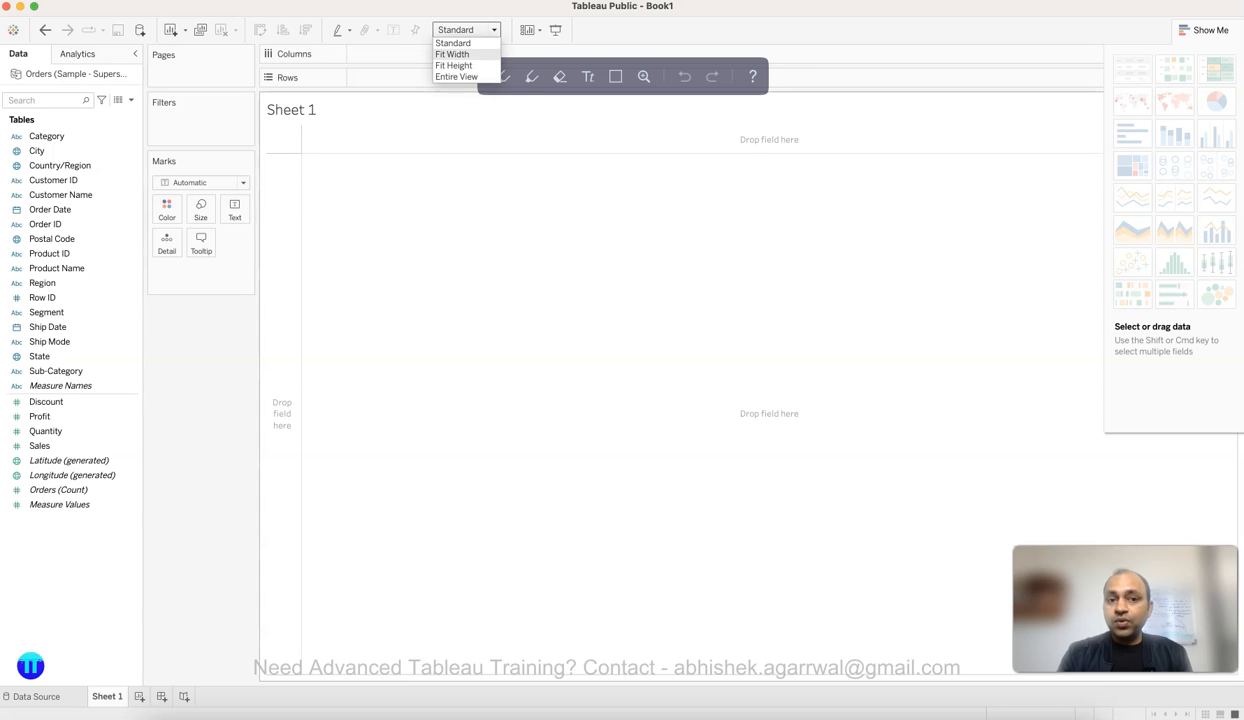
{"action": "left_click", "coordinate": [460, 43]}
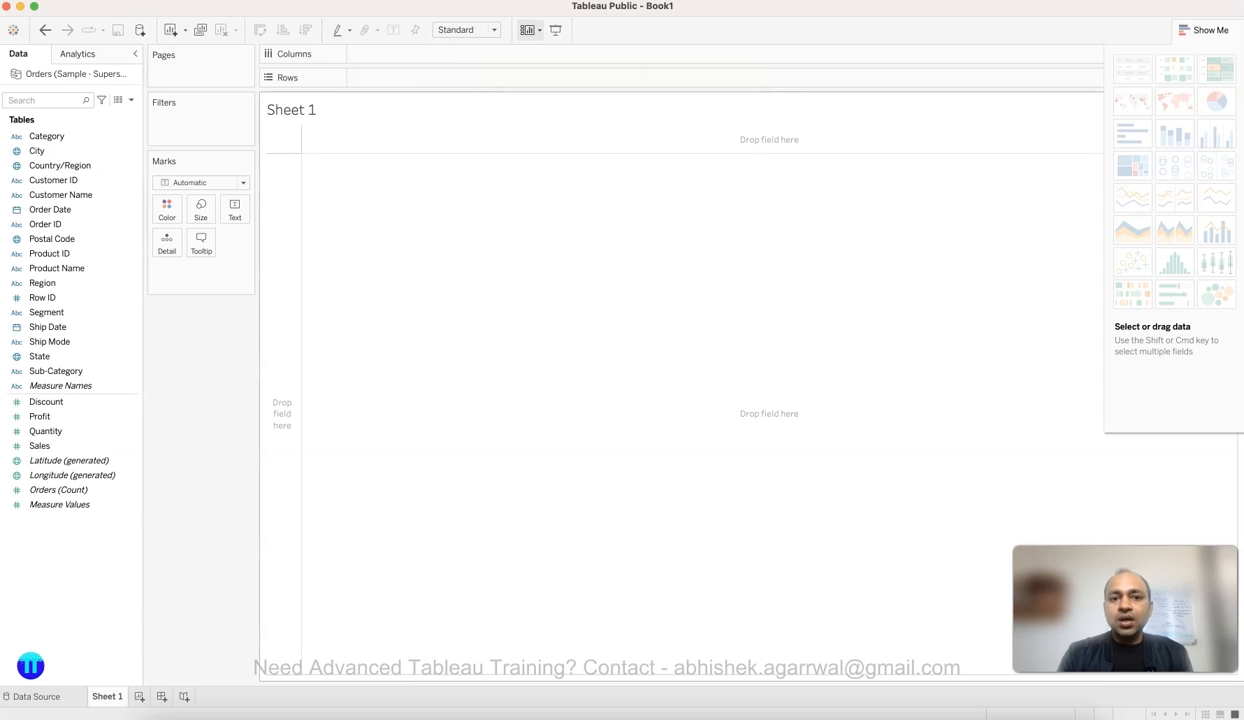
Show the Caption and Summary cards on the worksheet.
{"action": "left_click", "coordinate": [530, 30]}
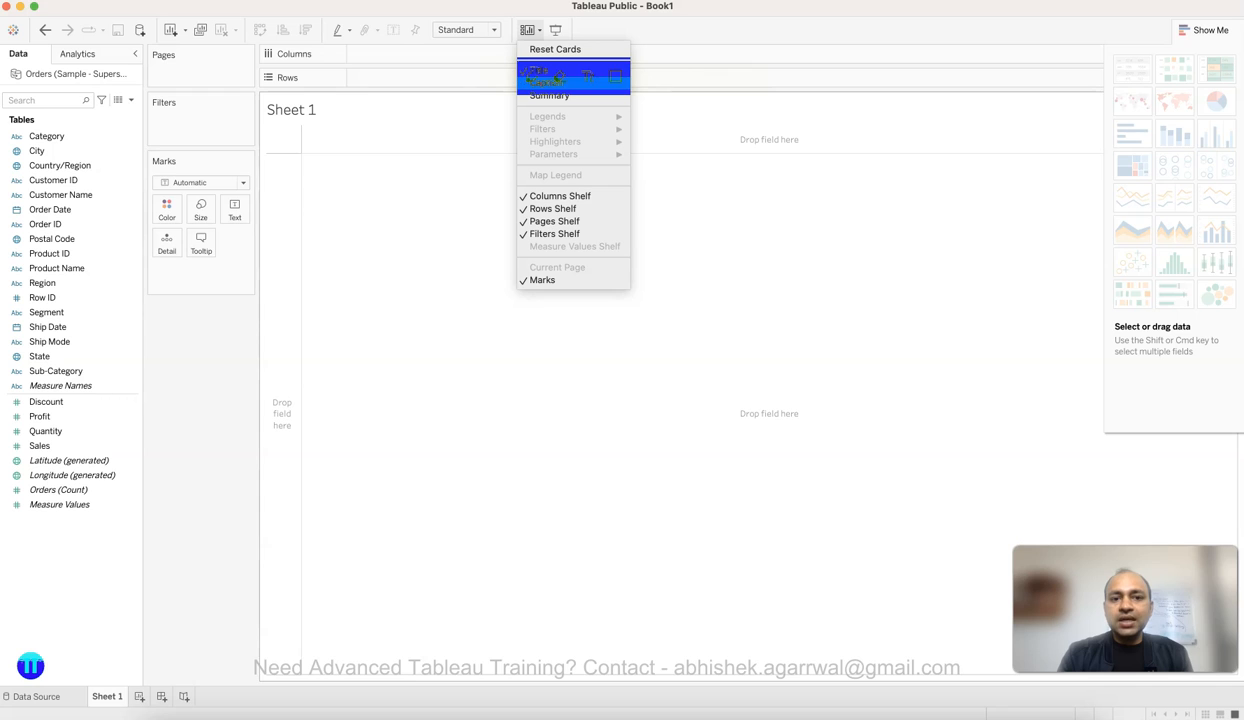
{"action": "left_click", "coordinate": [552, 82]}
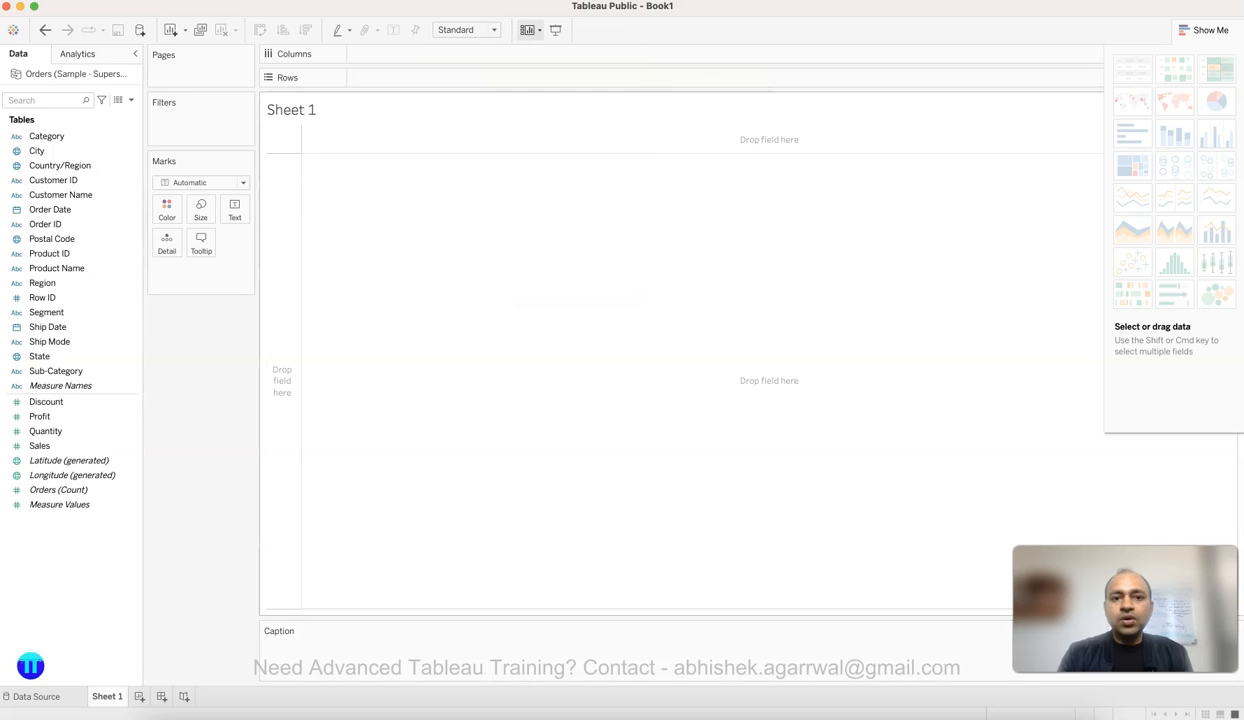
{"action": "left_click", "coordinate": [532, 30]}
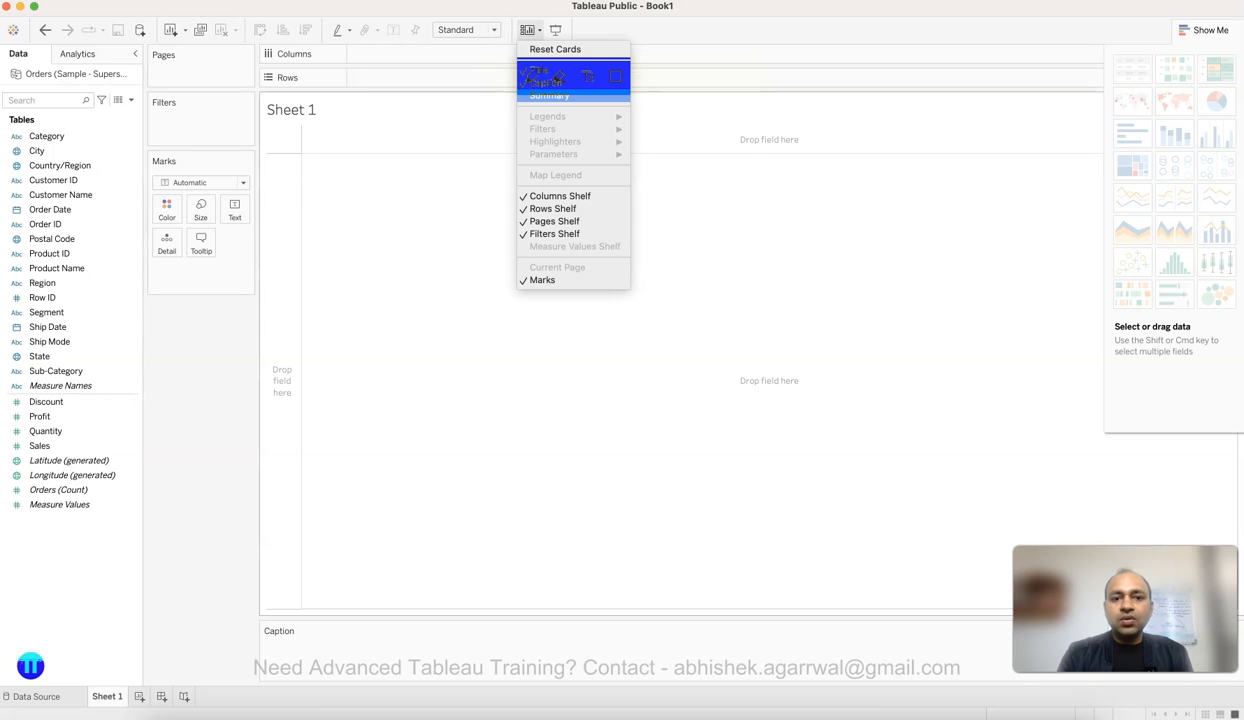
{"action": "left_click", "coordinate": [550, 96]}
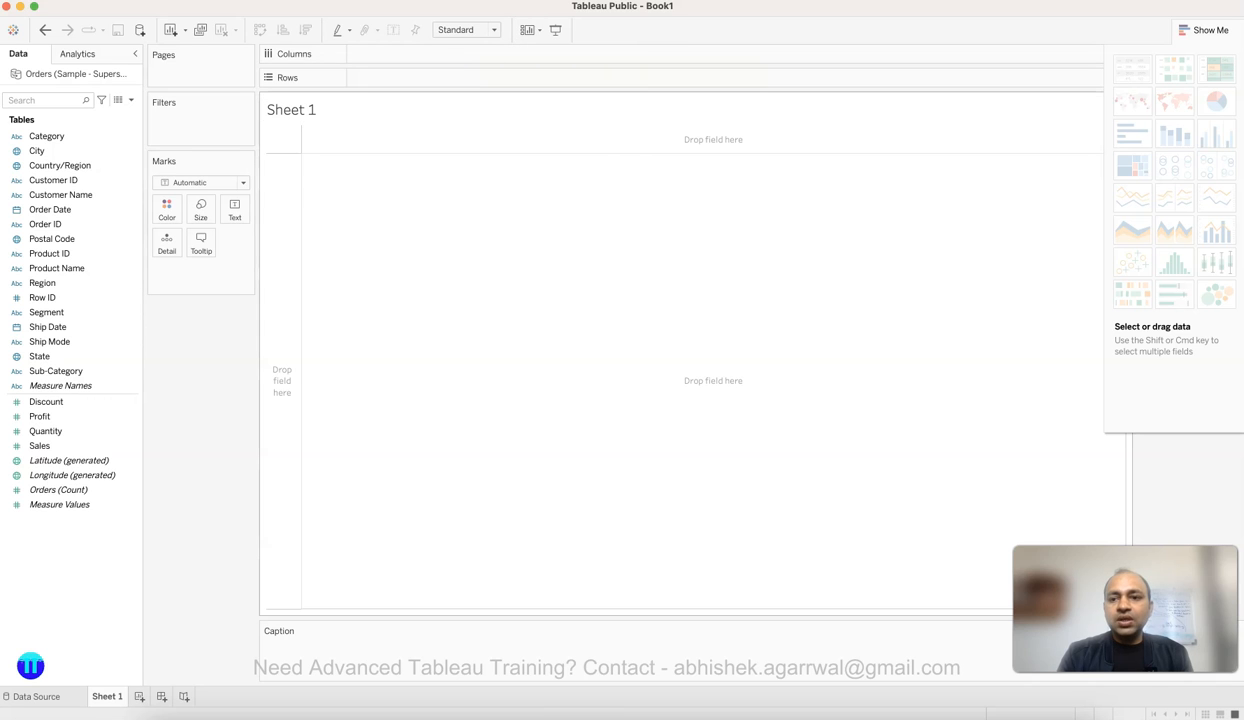
Hide the Summary and Caption cards on the worksheet again.
{"action": "left_click", "coordinate": [532, 30]}
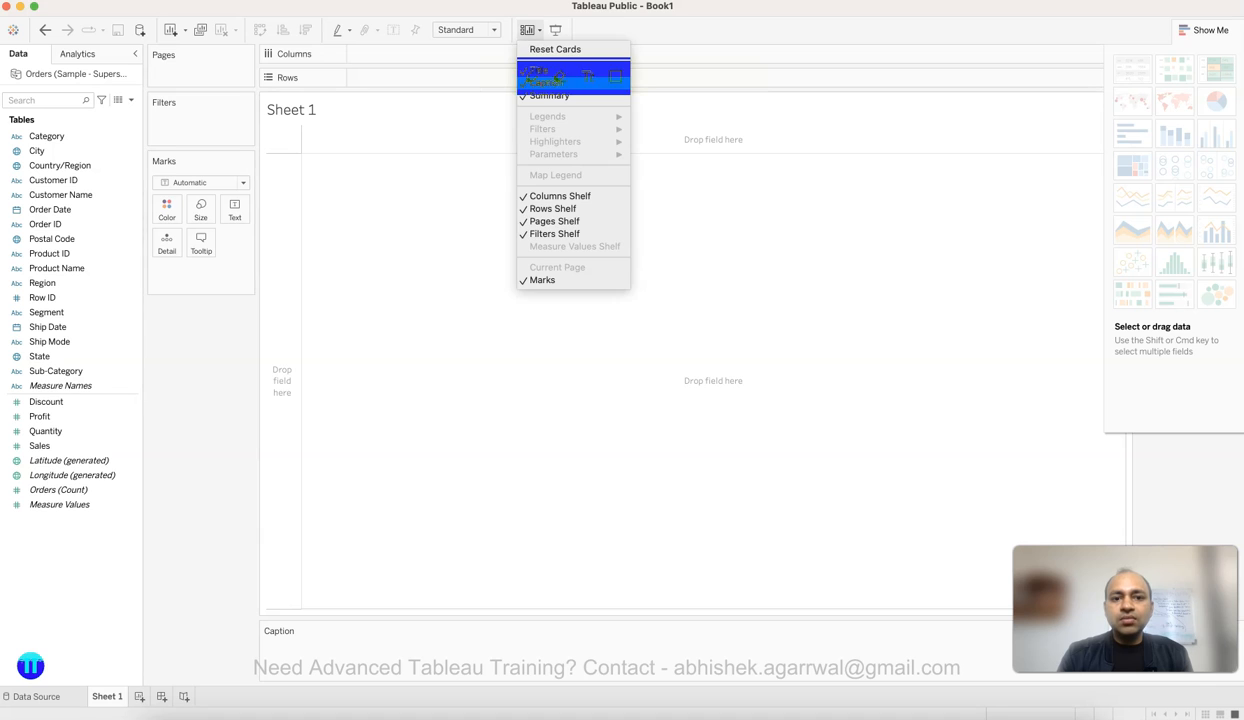
{"action": "left_click", "coordinate": [550, 95]}
{"action": "left_click", "coordinate": [532, 30]}
{"action": "left_click", "coordinate": [550, 83]}
Hide the Columns shelf on the worksheet and show it again.
{"action": "left_click", "coordinate": [528, 30]}
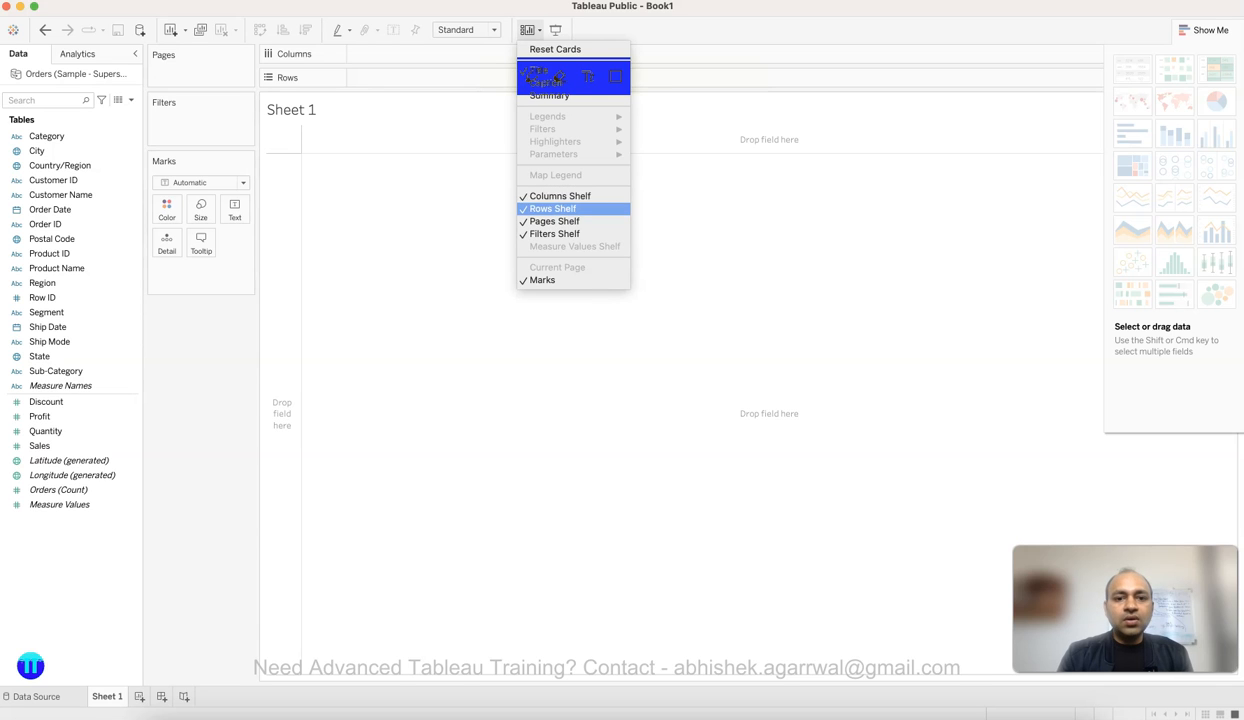
{"action": "left_click", "coordinate": [560, 196]}
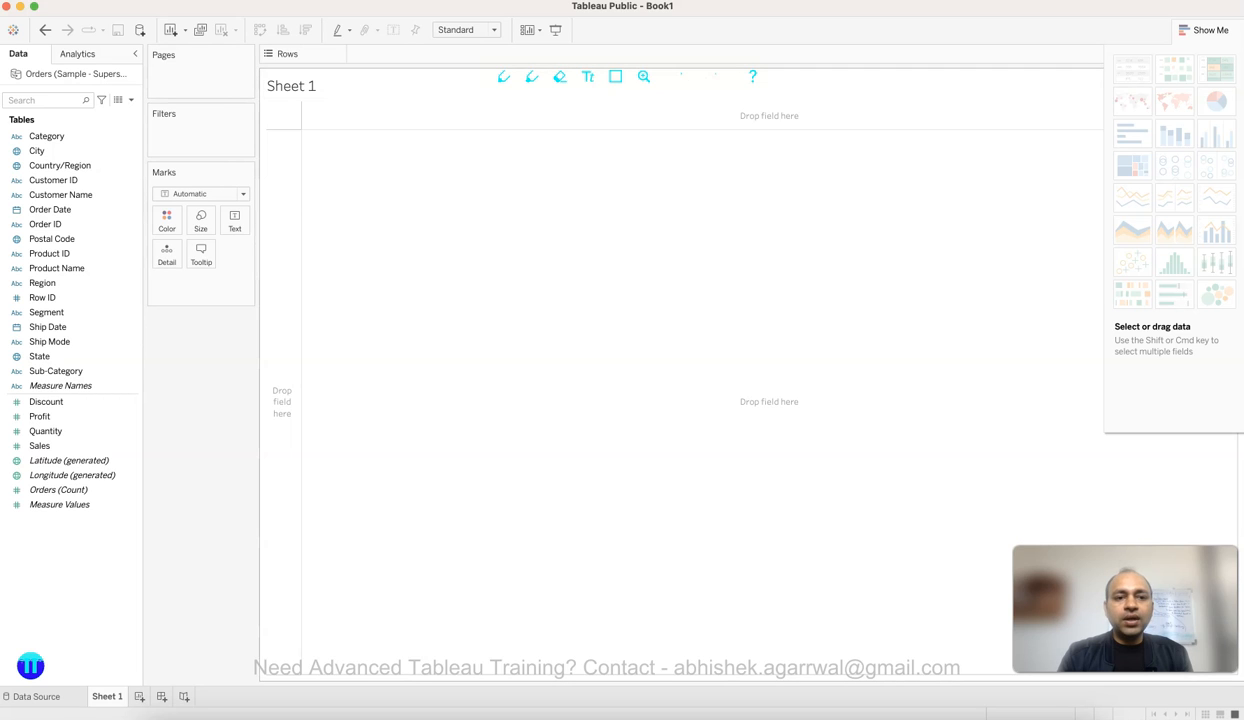
{"action": "left_click", "coordinate": [529, 29]}
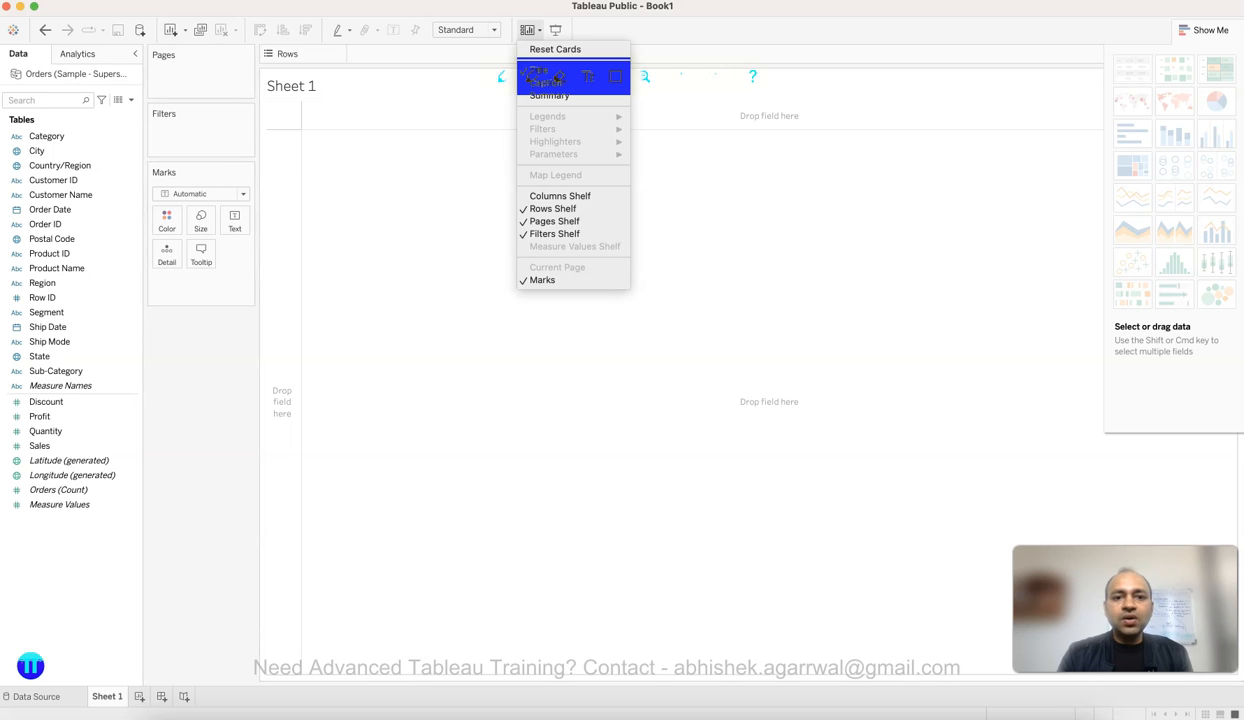
{"action": "left_click", "coordinate": [560, 196]}
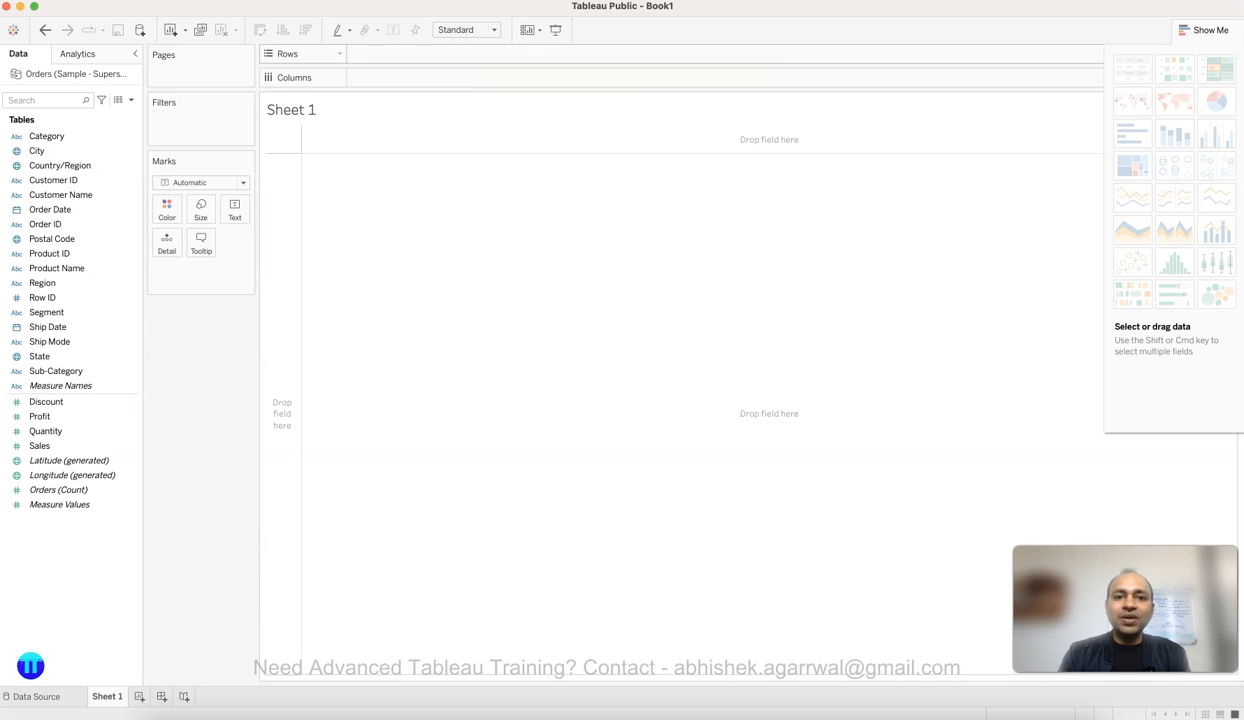
Hide the Marks card on the worksheet and bring it back.
{"action": "left_click", "coordinate": [529, 29]}
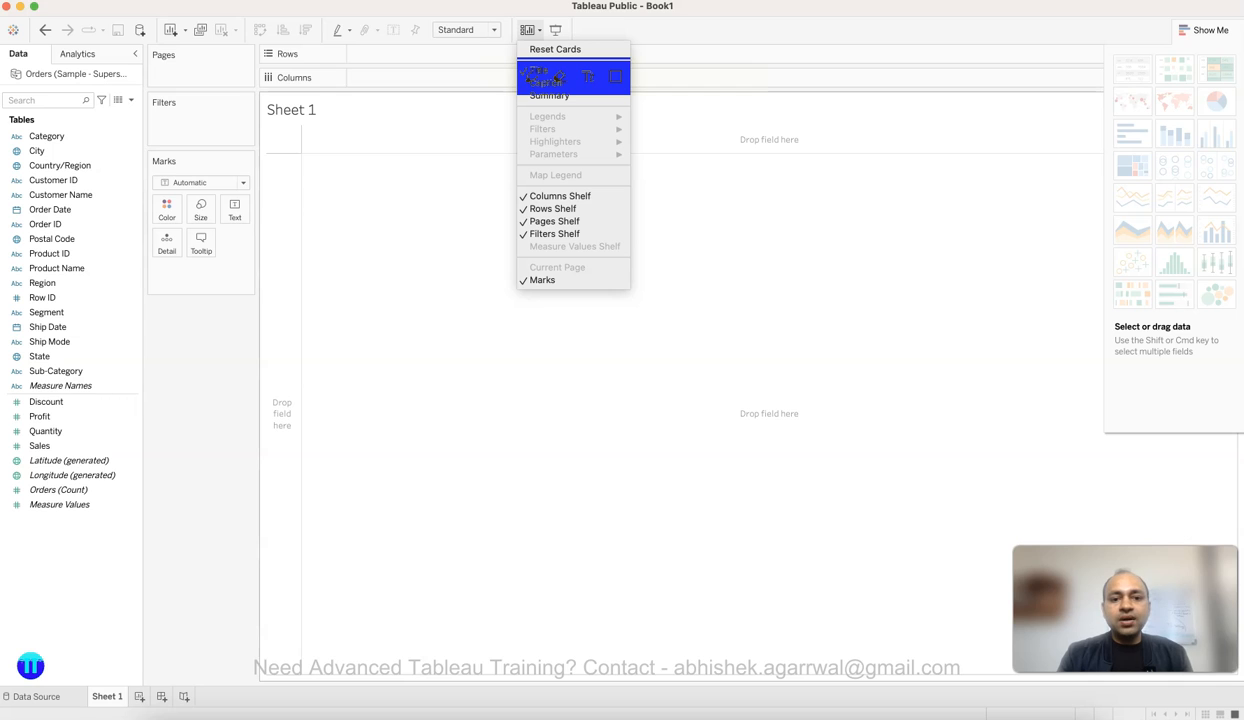
{"action": "left_click", "coordinate": [542, 280]}
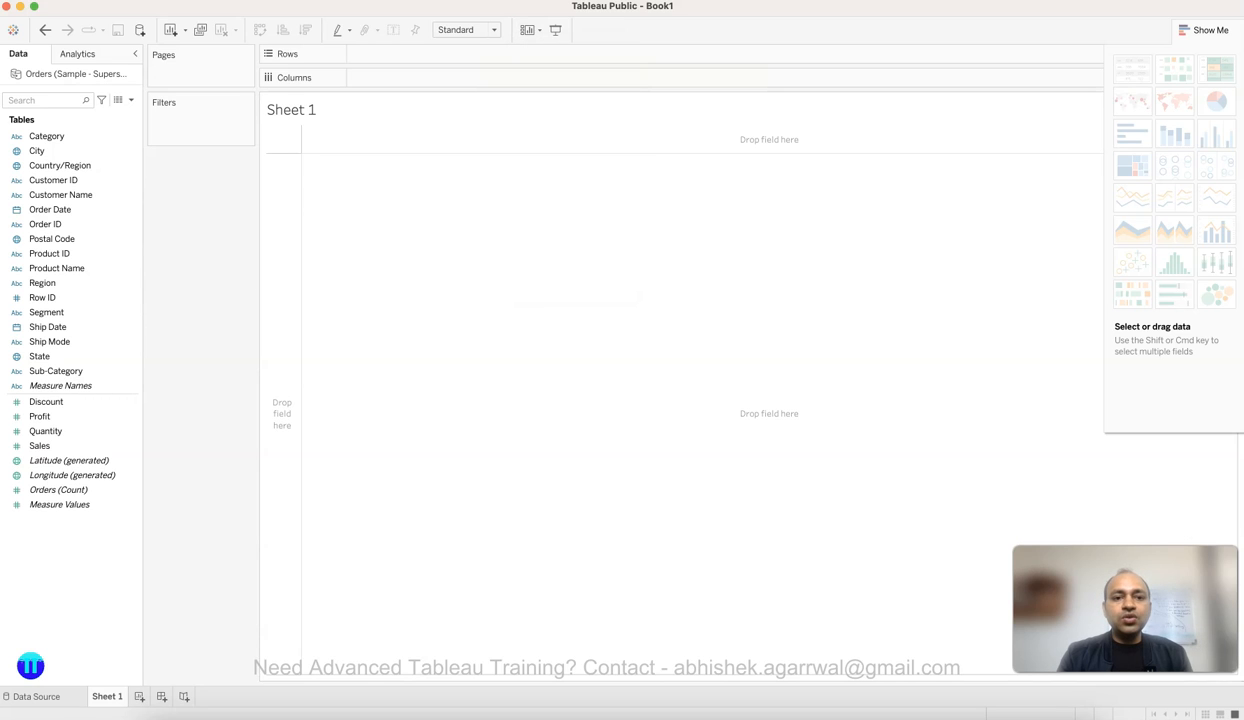
{"action": "left_click", "coordinate": [530, 29]}
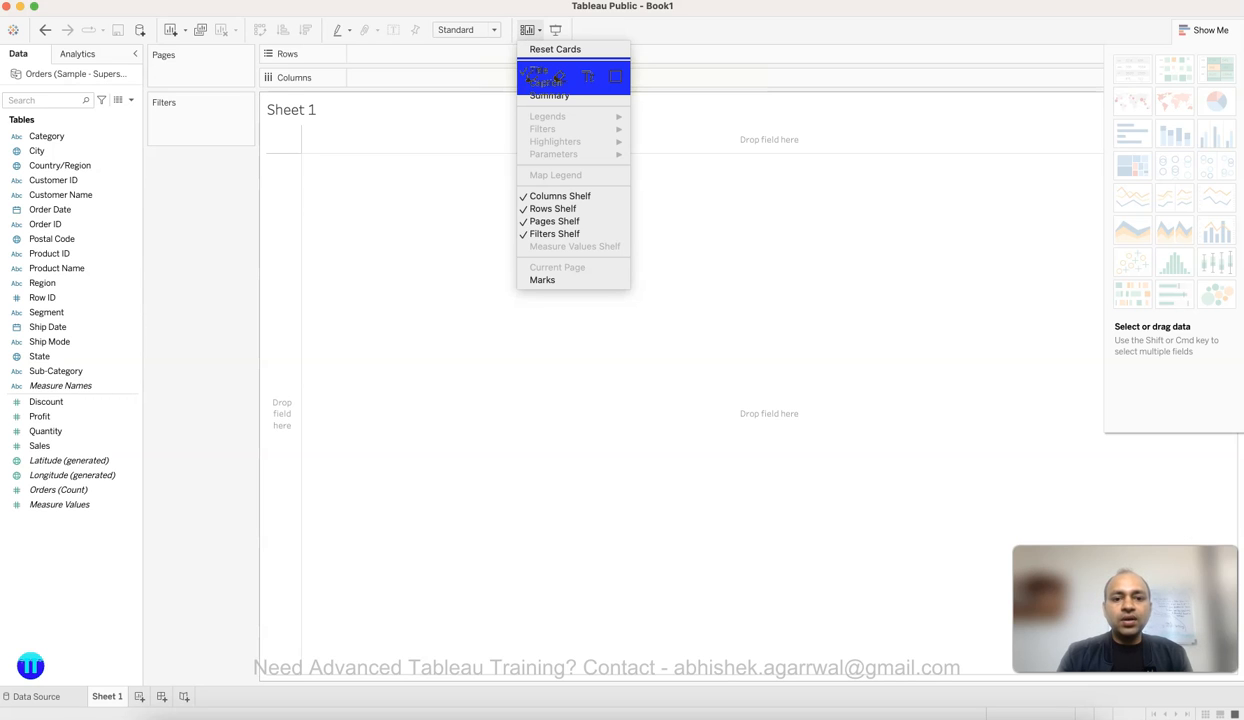
{"action": "left_click", "coordinate": [542, 280]}
{"action": "left_click", "coordinate": [527, 29]}
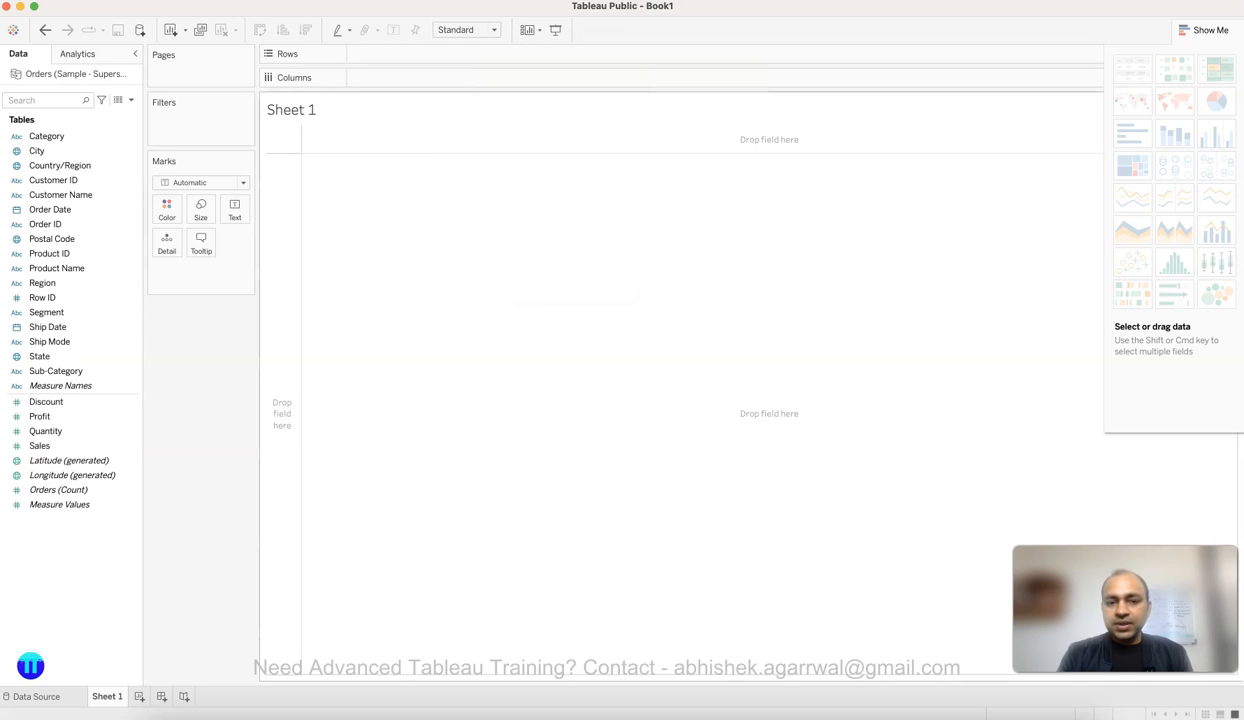
{"action": "left_click", "coordinate": [528, 29]}
{"action": "left_click", "coordinate": [557, 77]}
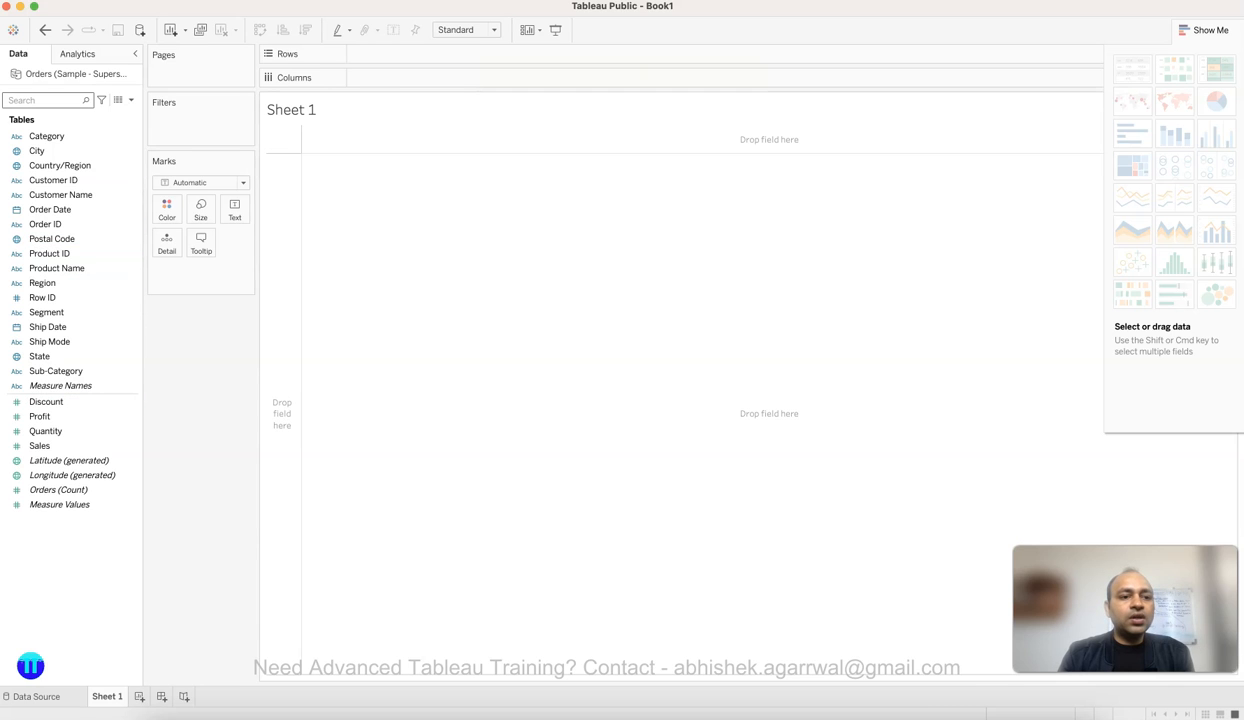
Search the data source's field list for "pr" and clear the search.
{"action": "type", "text": "pr"}
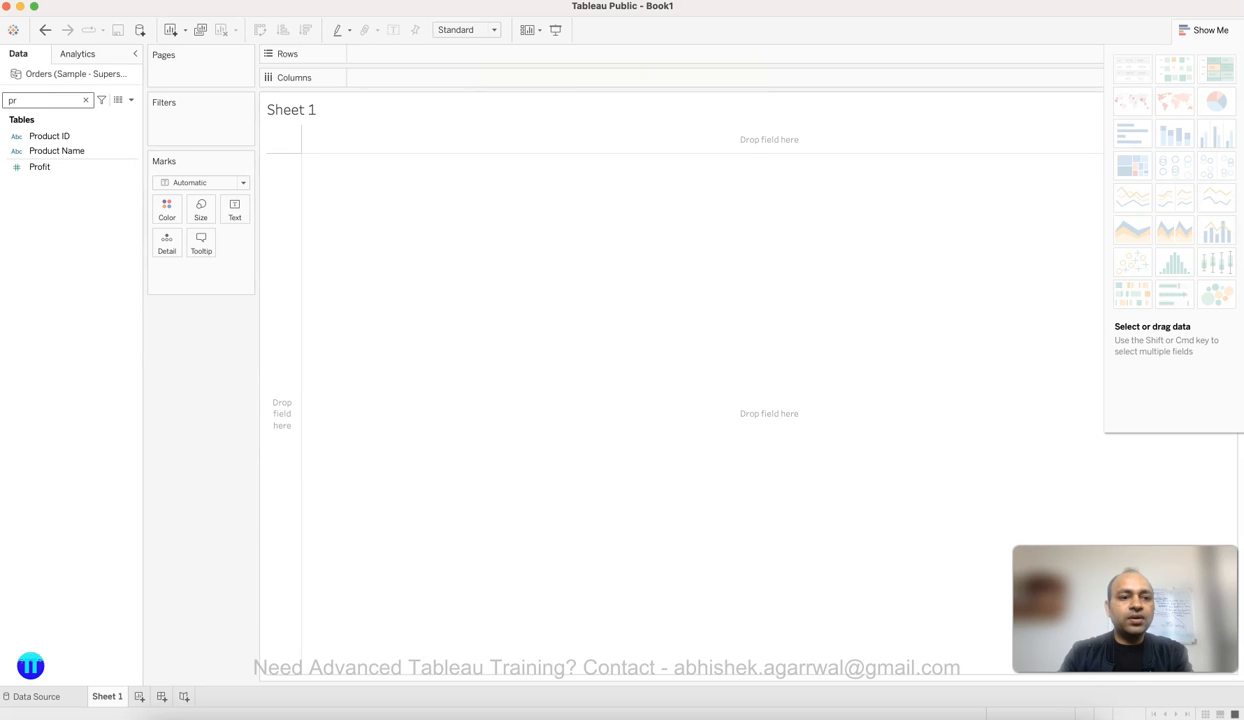
{"action": "key", "text": "BackSpace"}
{"action": "key", "text": "BackSpace"}
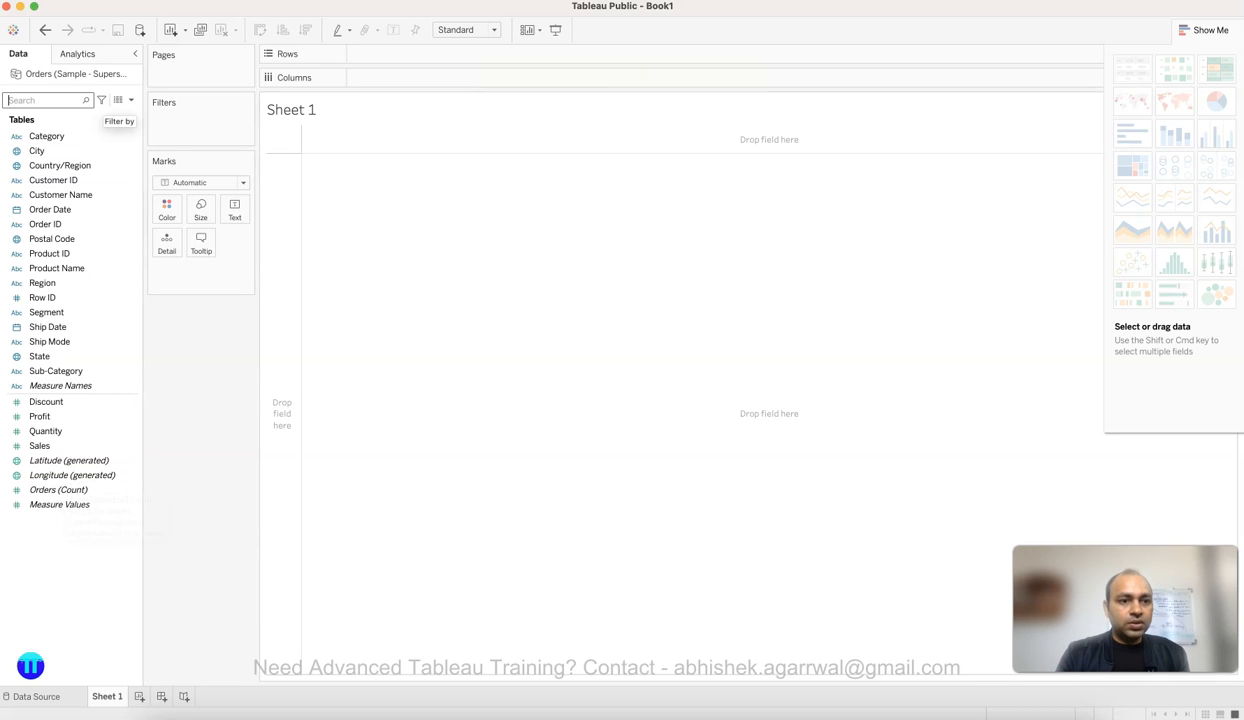
Review the Analytics options and the available mark types, keeping the mark type at Automatic.
{"action": "left_click", "coordinate": [78, 54]}
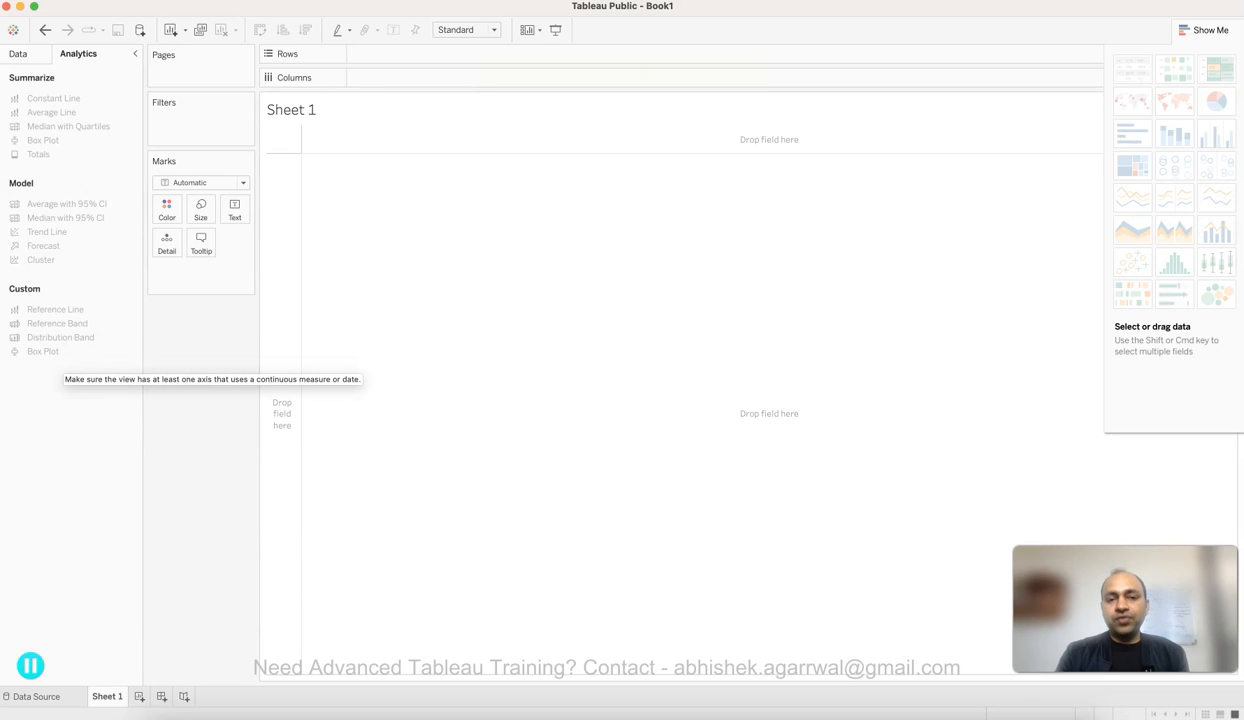
{"action": "left_click", "coordinate": [18, 54]}
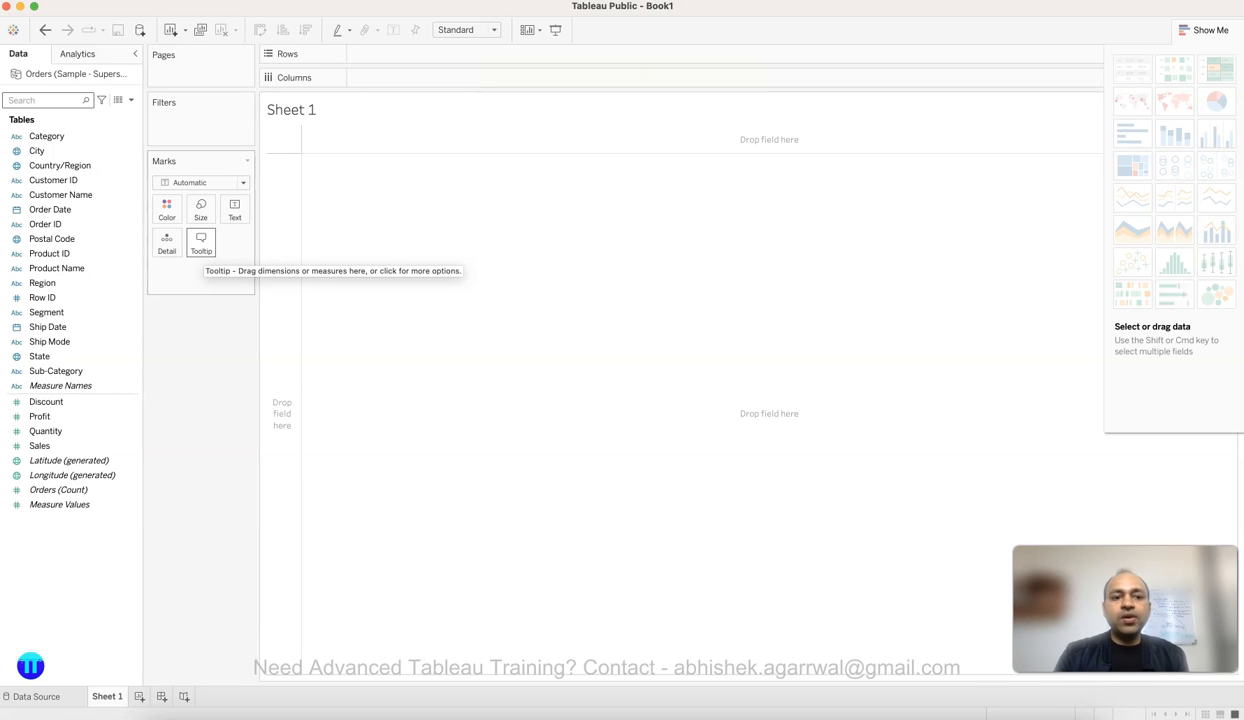
{"action": "left_click", "coordinate": [200, 182]}
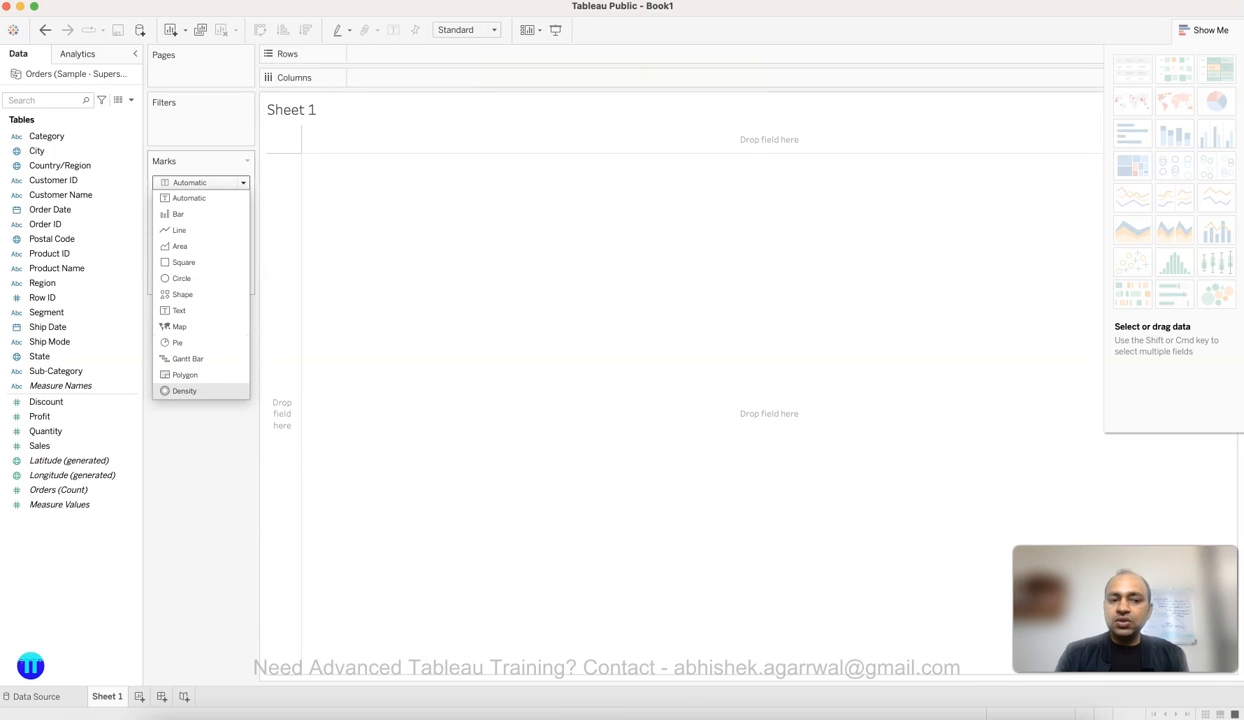
{"action": "key", "text": "Escape"}
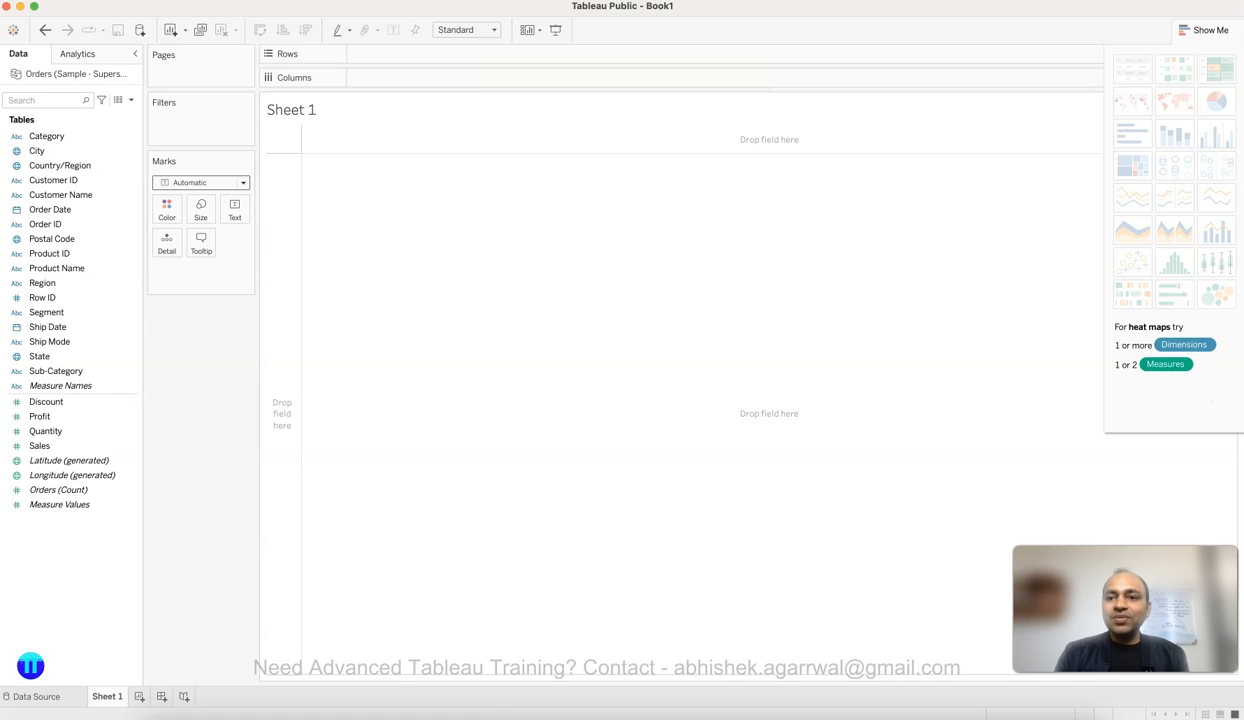
Collapse the Show Me chart suggestions.
{"action": "left_click", "coordinate": [1205, 30]}
{"action": "left_click", "coordinate": [1205, 30]}
{"action": "left_click", "coordinate": [1205, 30]}
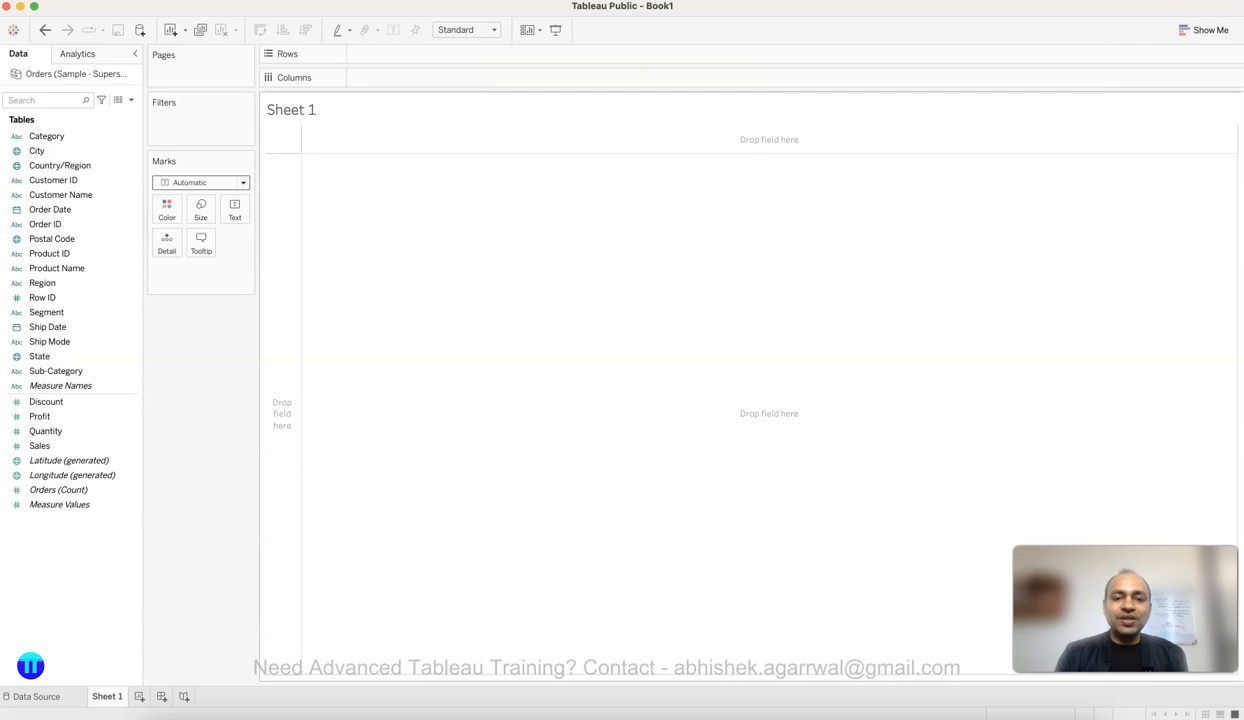
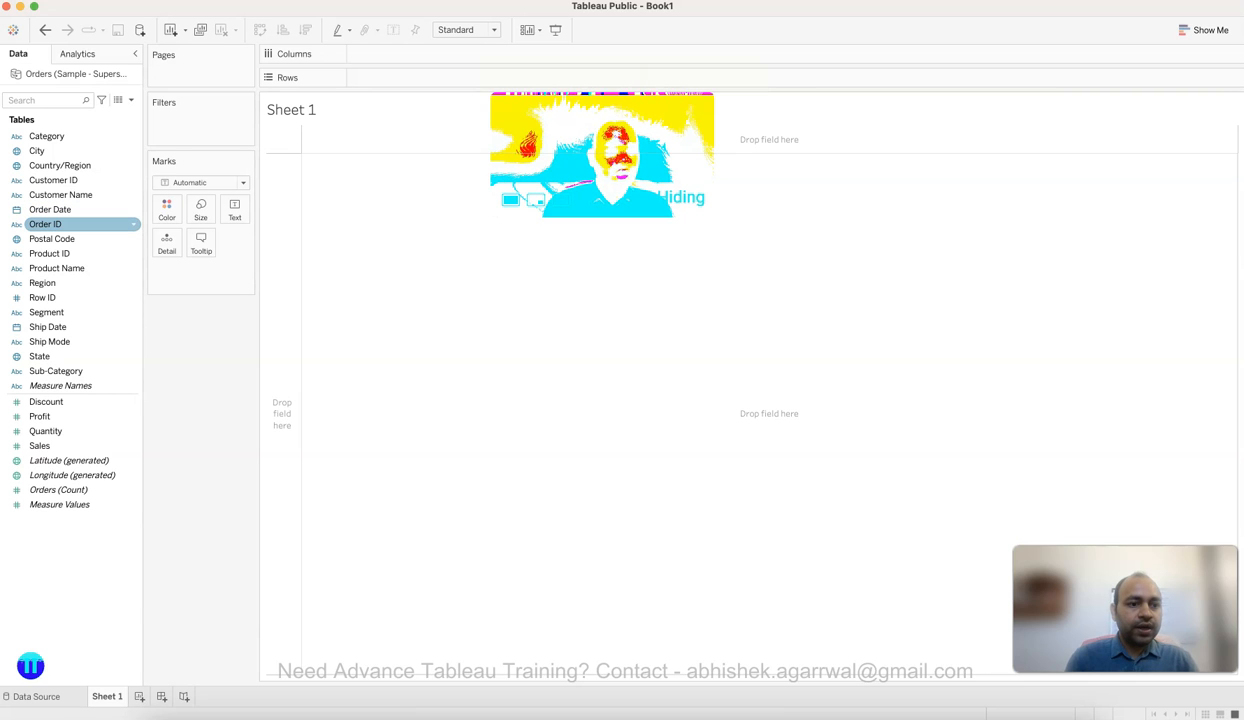
Build a text table from Order ID, Order Date, Customer Name, Product Name and Quantity with Show Me, and collapse the chart suggestions.
{"action": "left_click", "coordinate": [46, 224]}
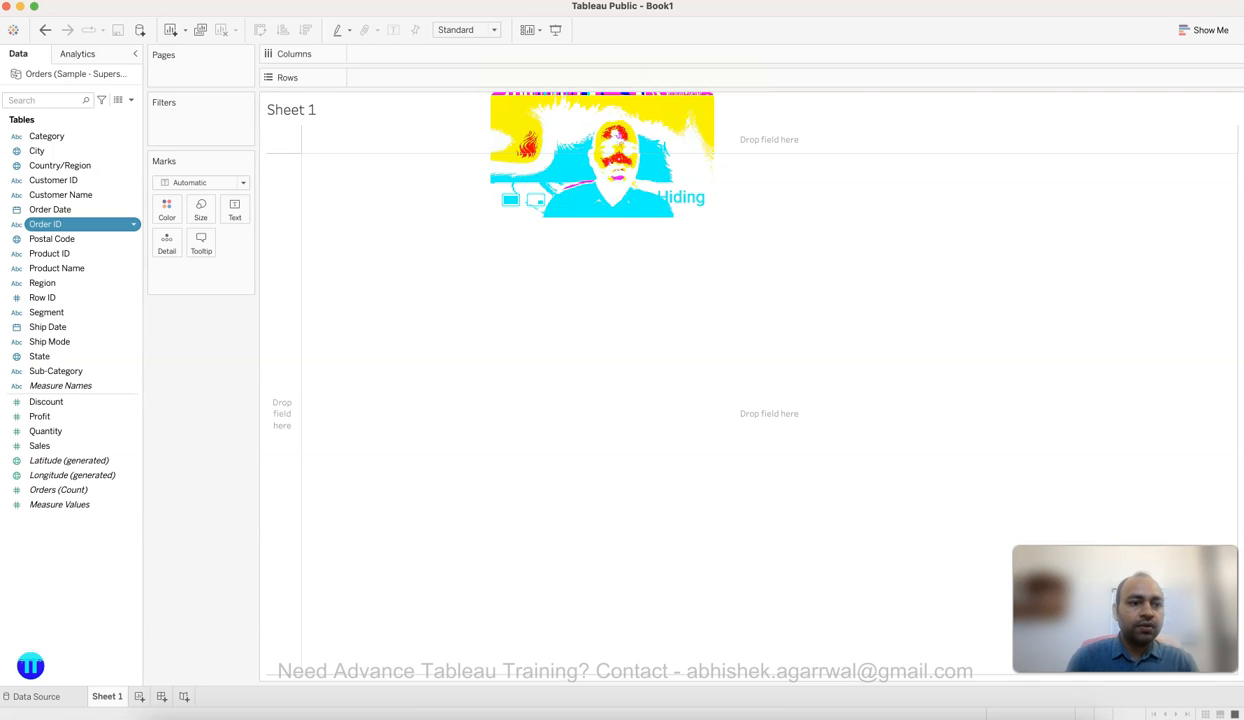
{"action": "left_click", "coordinate": [70, 210], "text": "super"}
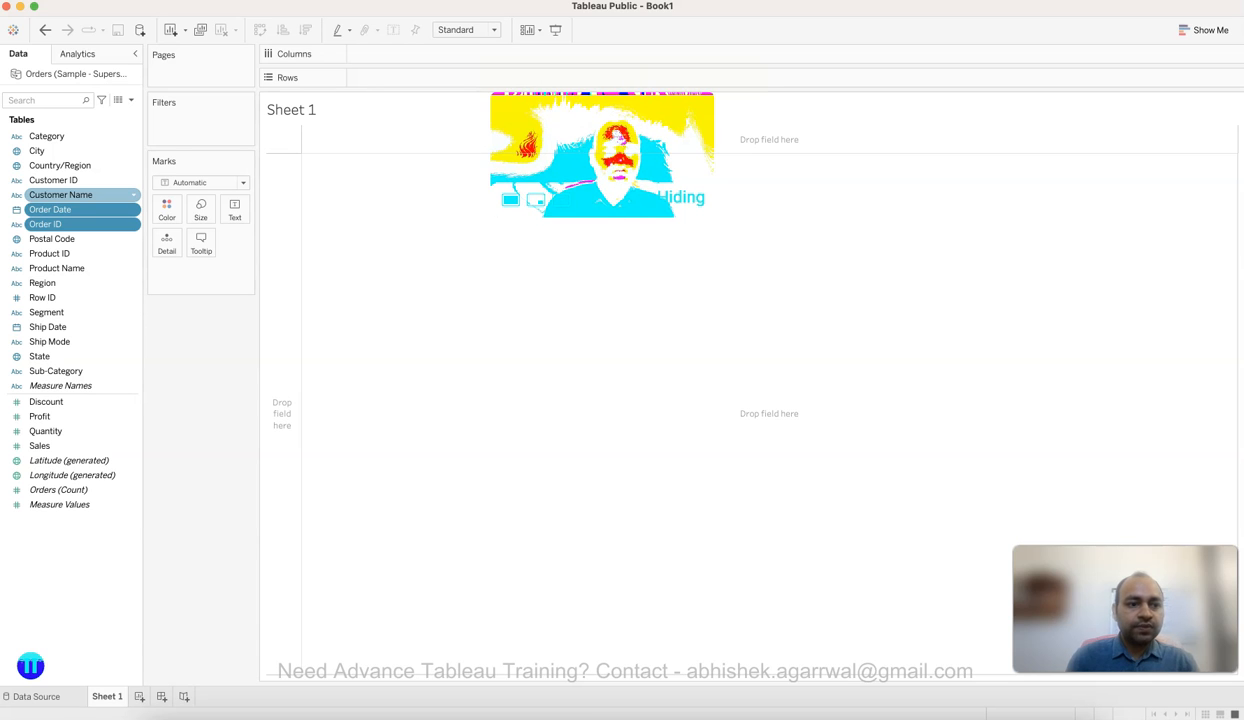
{"action": "left_click", "coordinate": [61, 195], "text": "super"}
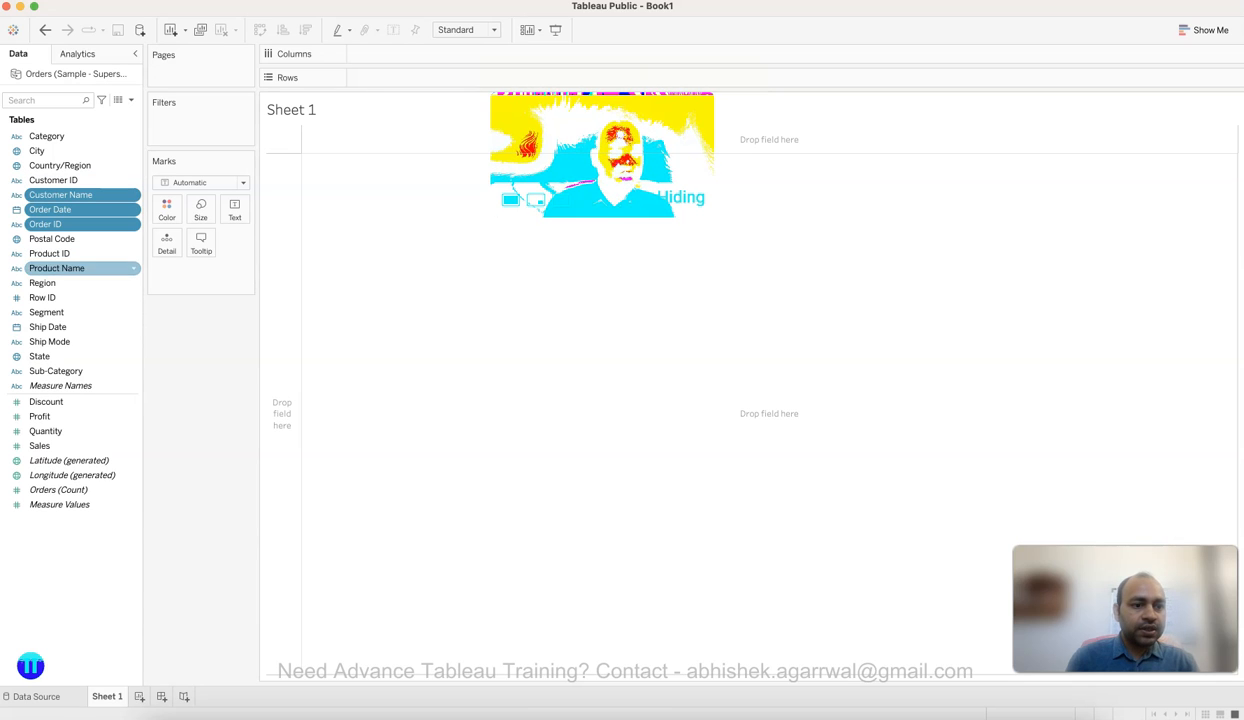
{"action": "left_click", "coordinate": [57, 268], "text": "super"}
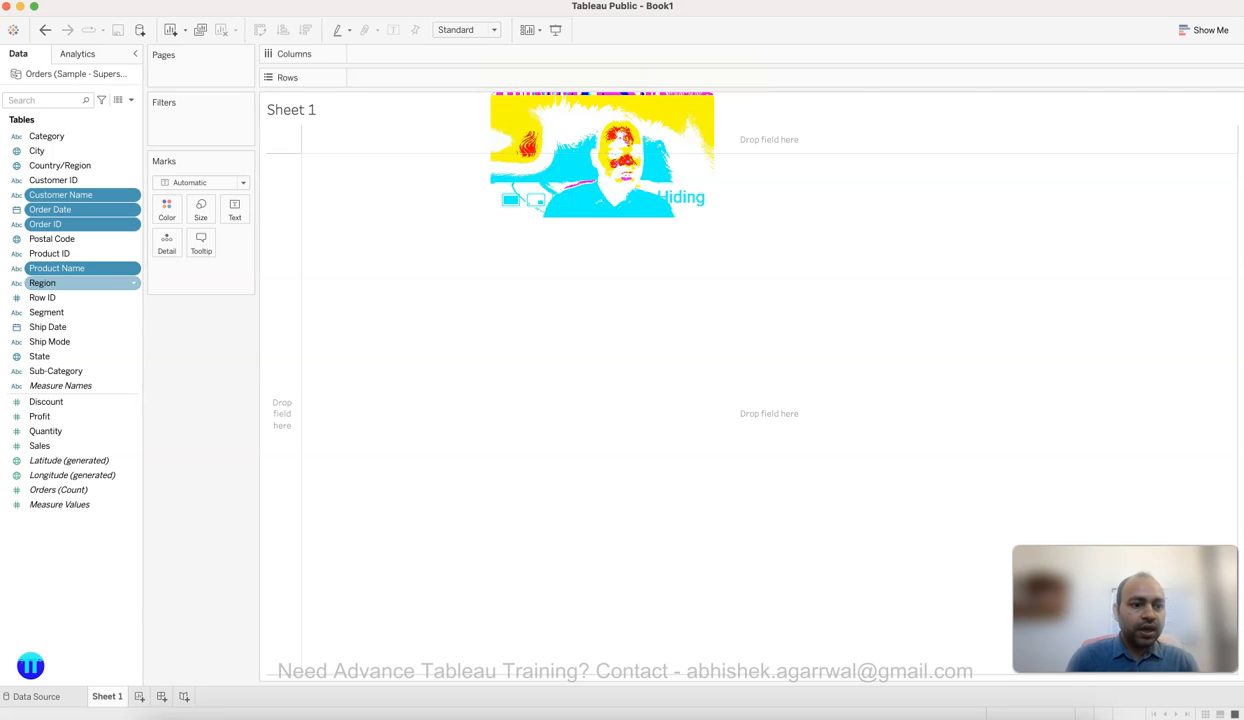
{"action": "left_click", "coordinate": [50, 431], "text": "super"}
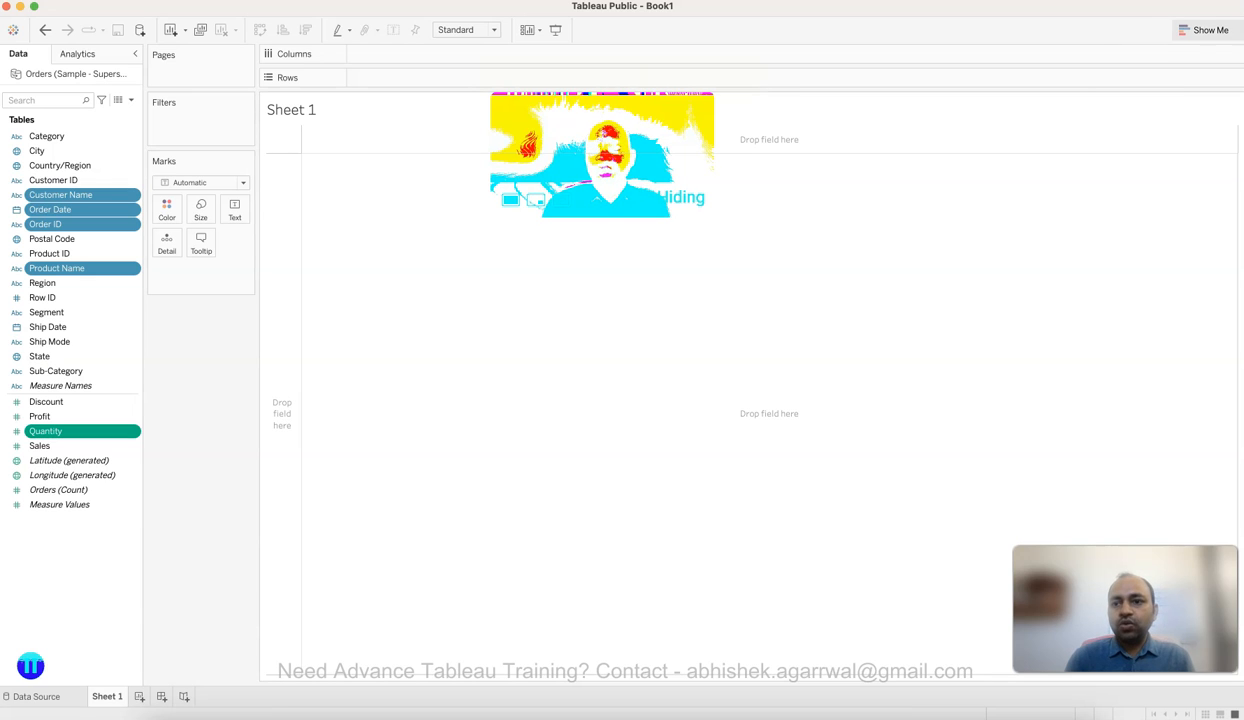
{"action": "left_click", "coordinate": [1205, 30]}
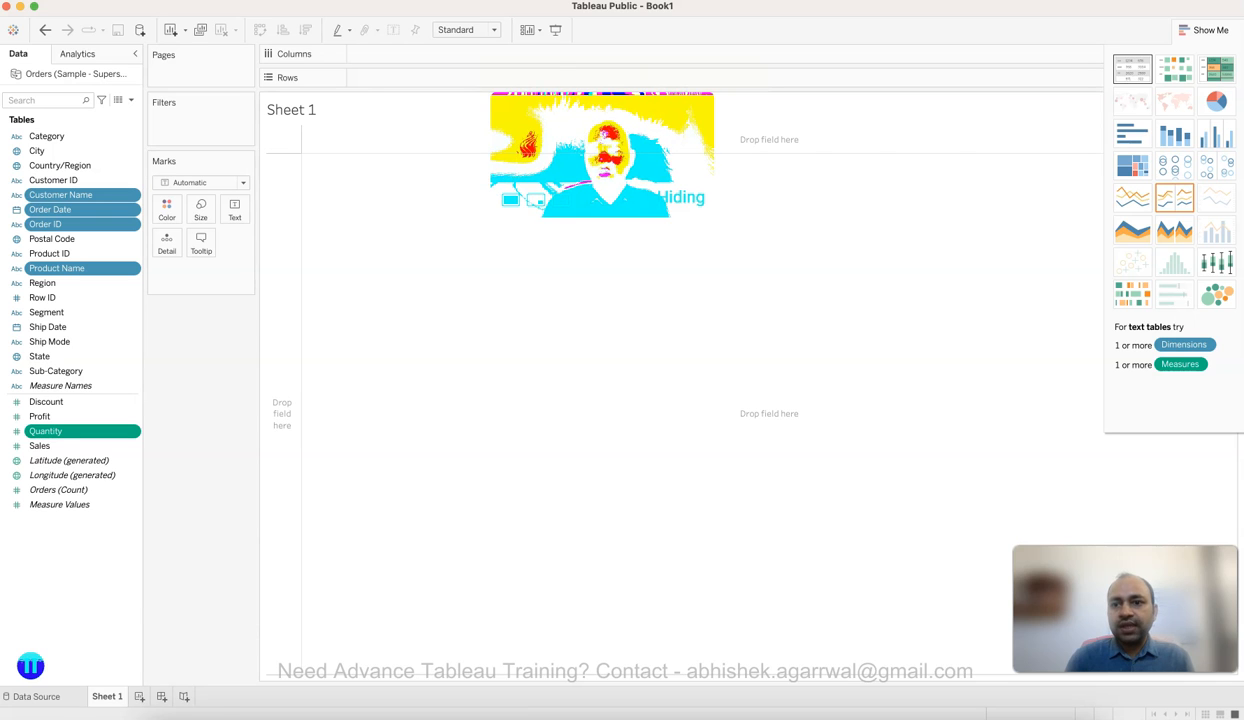
{"action": "left_click", "coordinate": [1174, 197]}
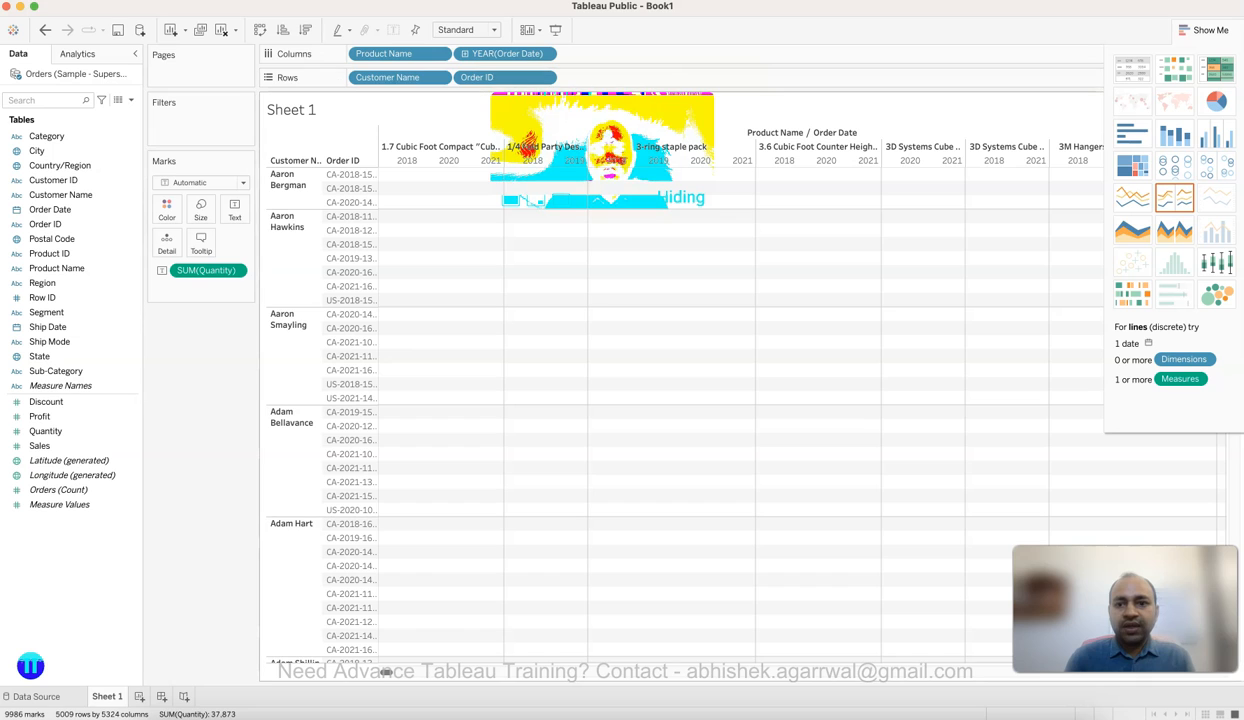
{"action": "left_click", "coordinate": [1204, 30]}
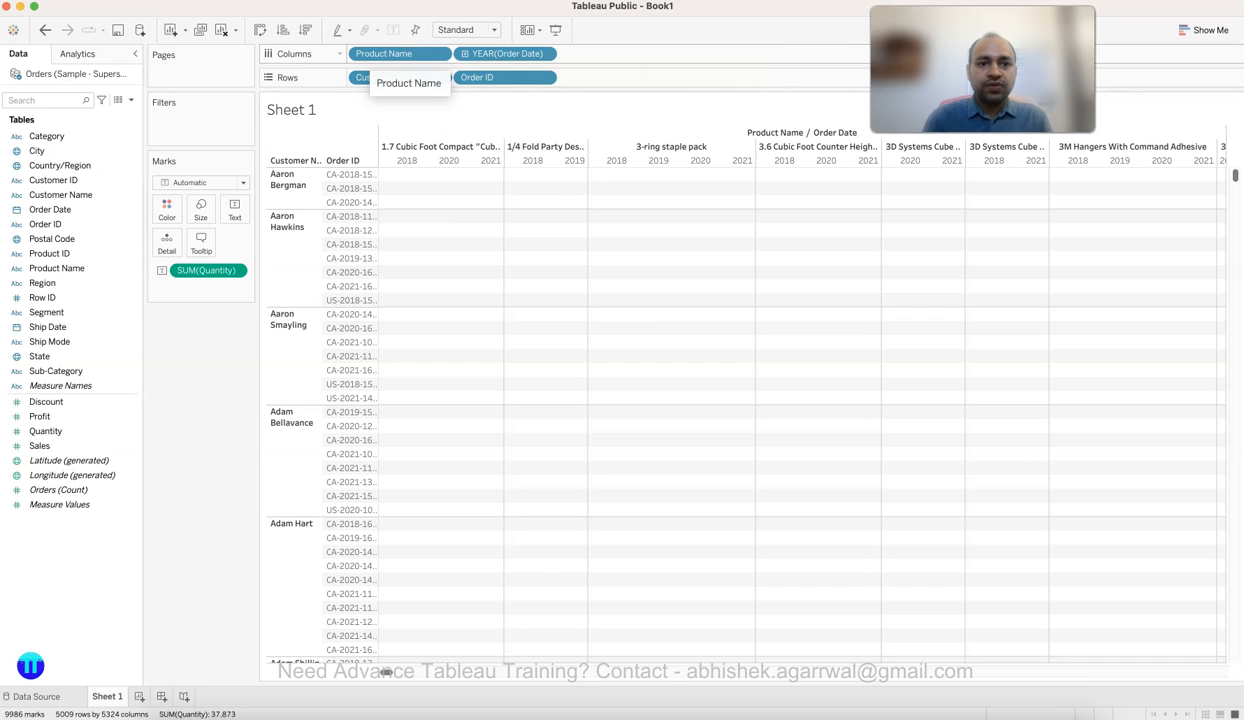
Move Order ID to the front of the Columns shelf, followed by Order Date, and set Order Date to Exact Date.
{"action": "left_click_drag", "start_coordinate": [482, 80], "coordinate": [362, 54]}
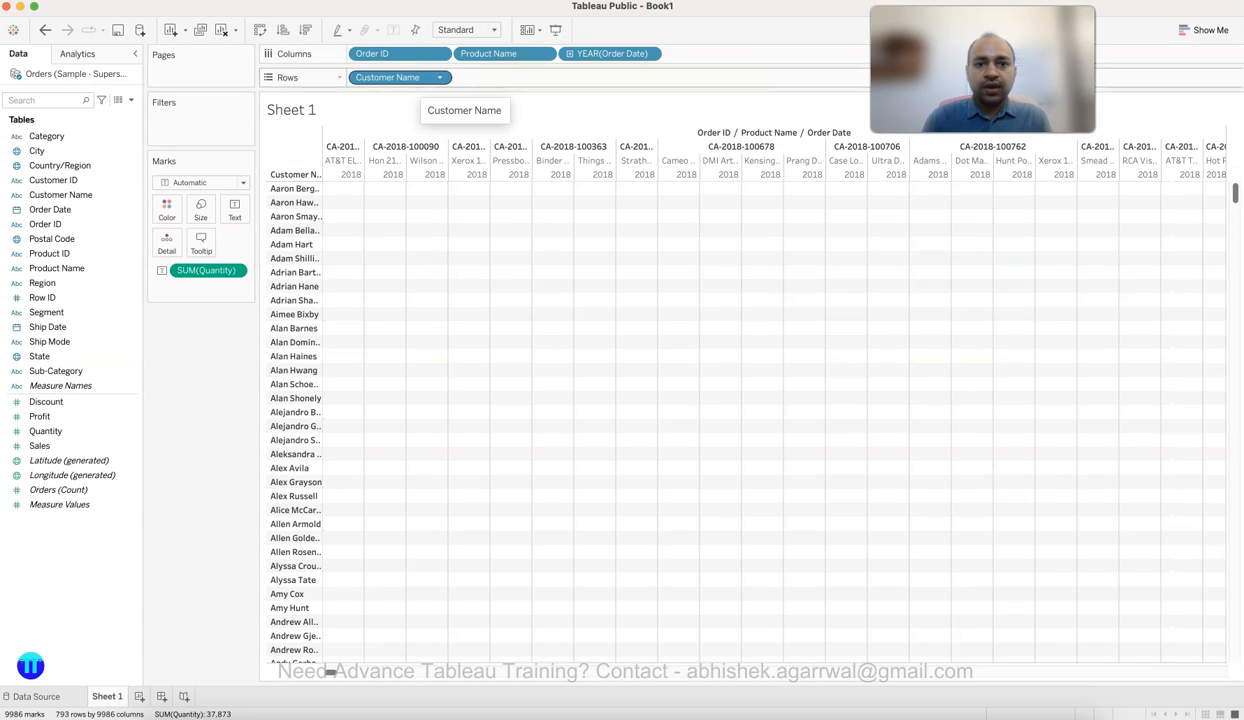
{"action": "left_click_drag", "start_coordinate": [615, 54], "coordinate": [488, 53]}
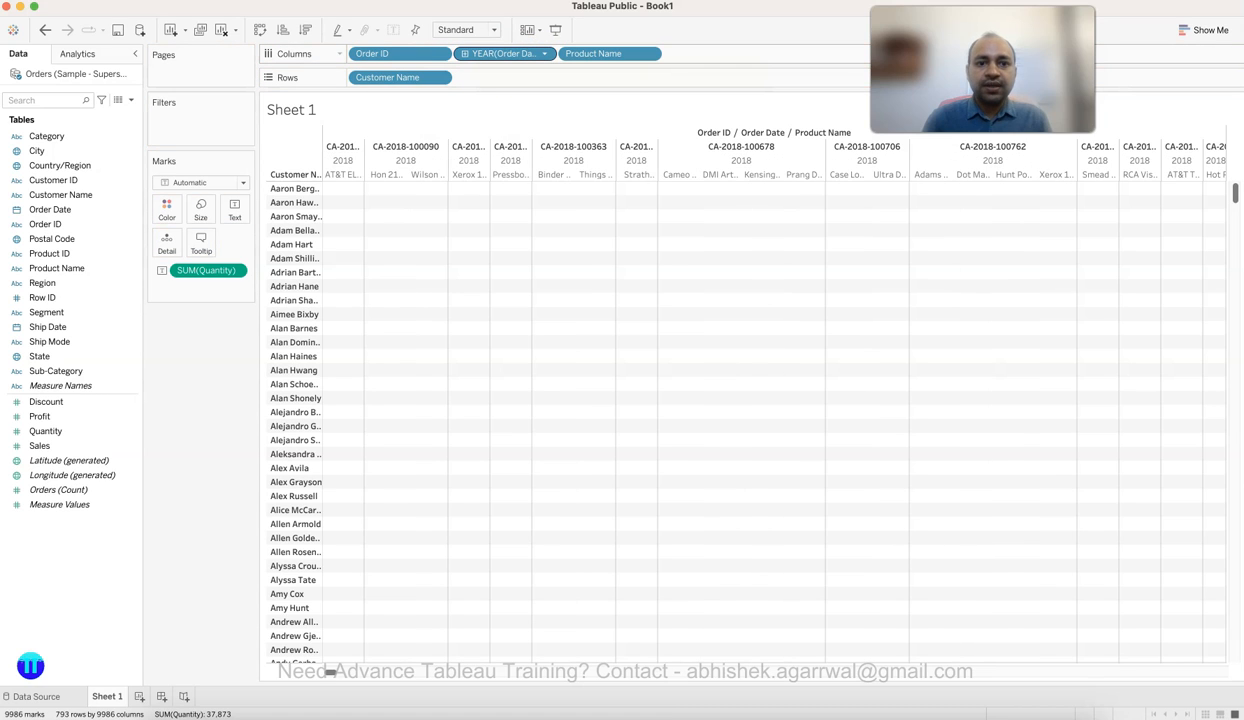
{"action": "left_click", "coordinate": [545, 53]}
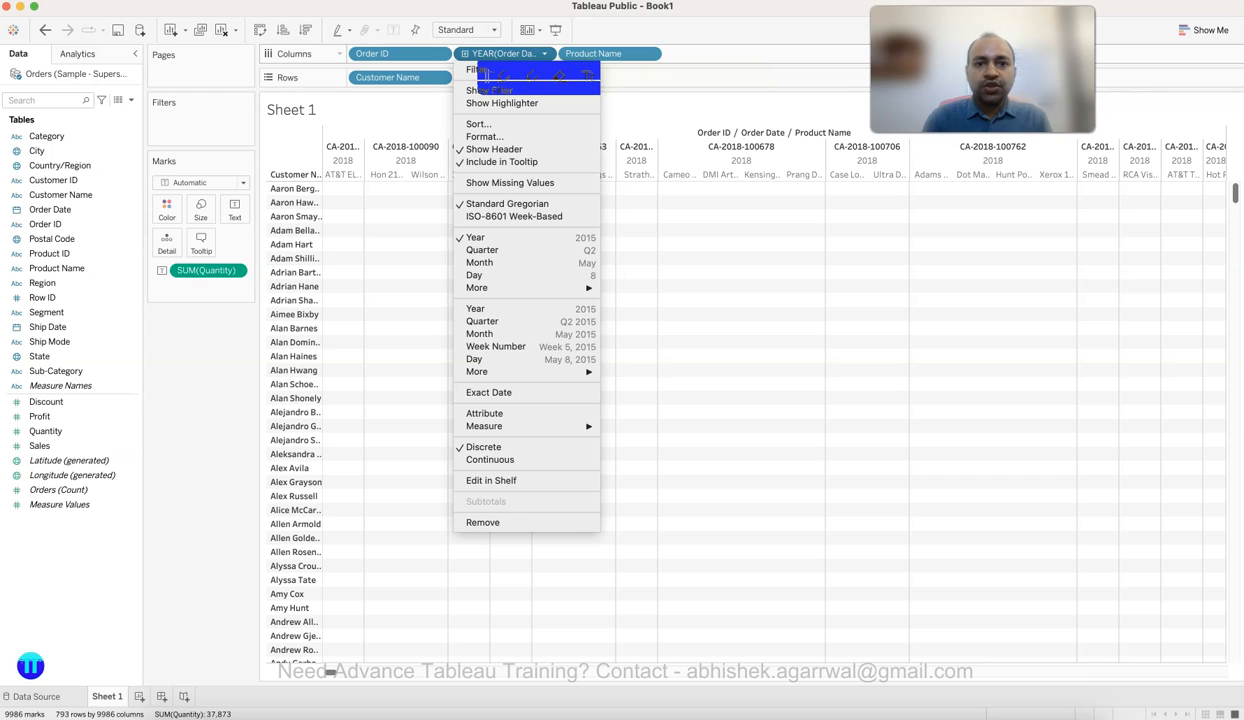
{"action": "mouse_move", "coordinate": [500, 371]}
{"action": "left_click", "coordinate": [490, 393]}
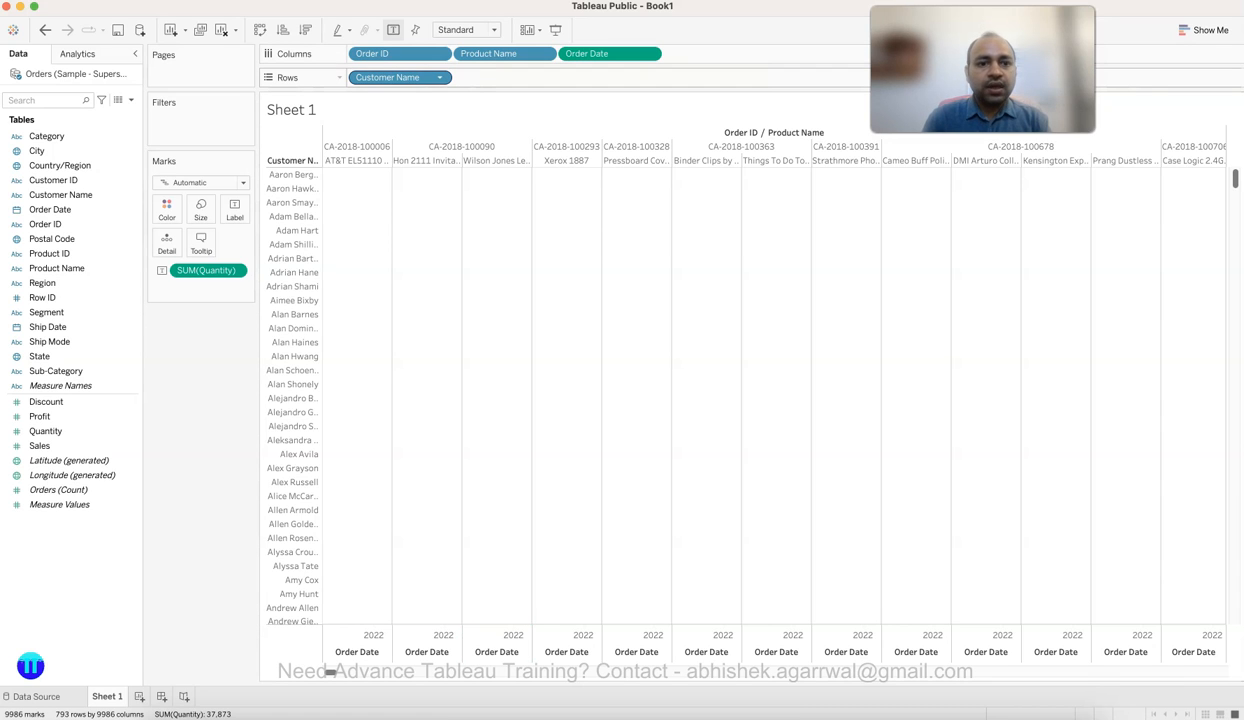
Move Customer Name from the Rows shelf to the Columns shelf, between Product Name and Order Date.
{"action": "mouse_move", "coordinate": [400, 77]}
{"action": "left_mouse_down"}
{"action": "mouse_move", "coordinate": [510, 48]}
{"action": "mouse_move", "coordinate": [560, 52]}
{"action": "left_mouse_up"}
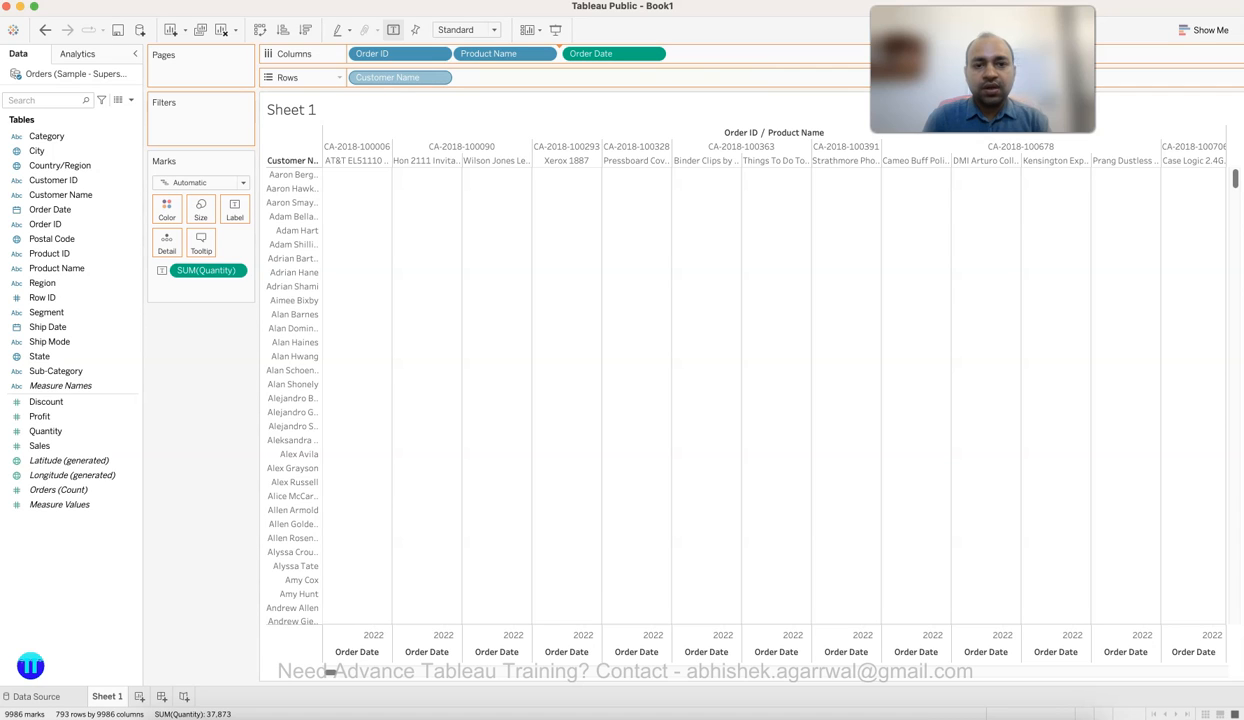
{"action": "left_click_drag", "start_coordinate": [560, 52], "coordinate": [560, 52]}
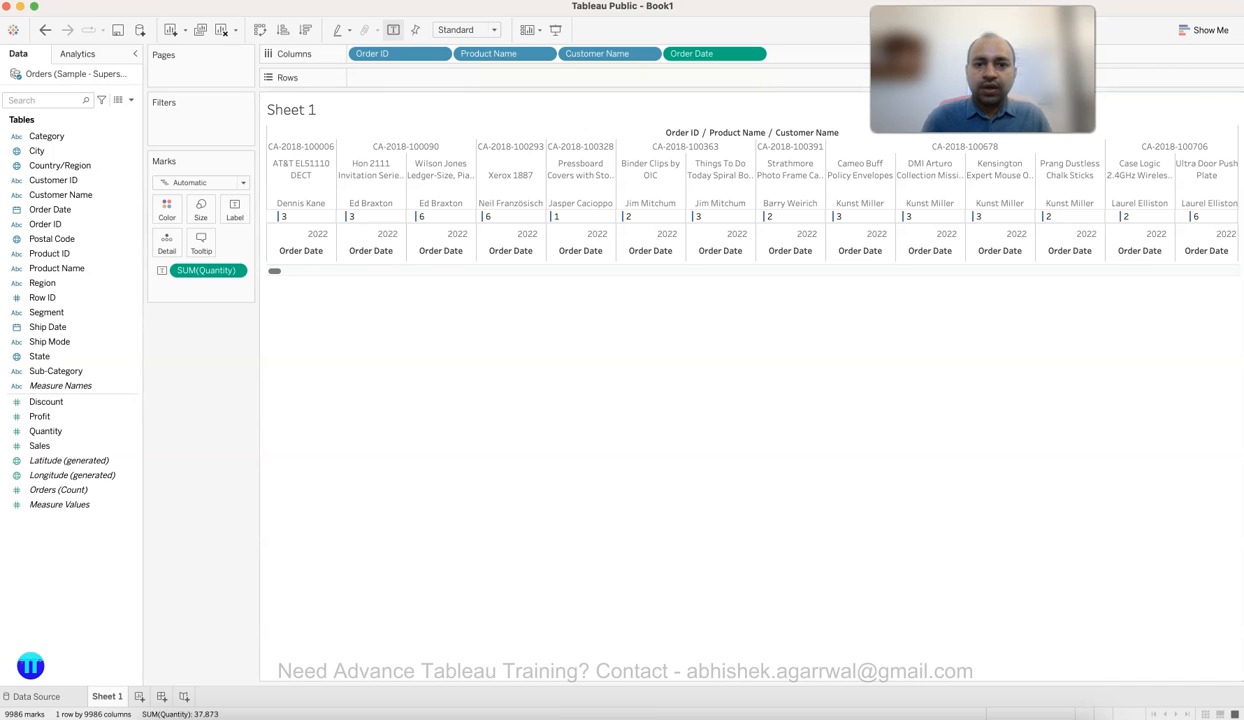
{"action": "left_click_drag", "start_coordinate": [605, 53], "coordinate": [642, 77]}
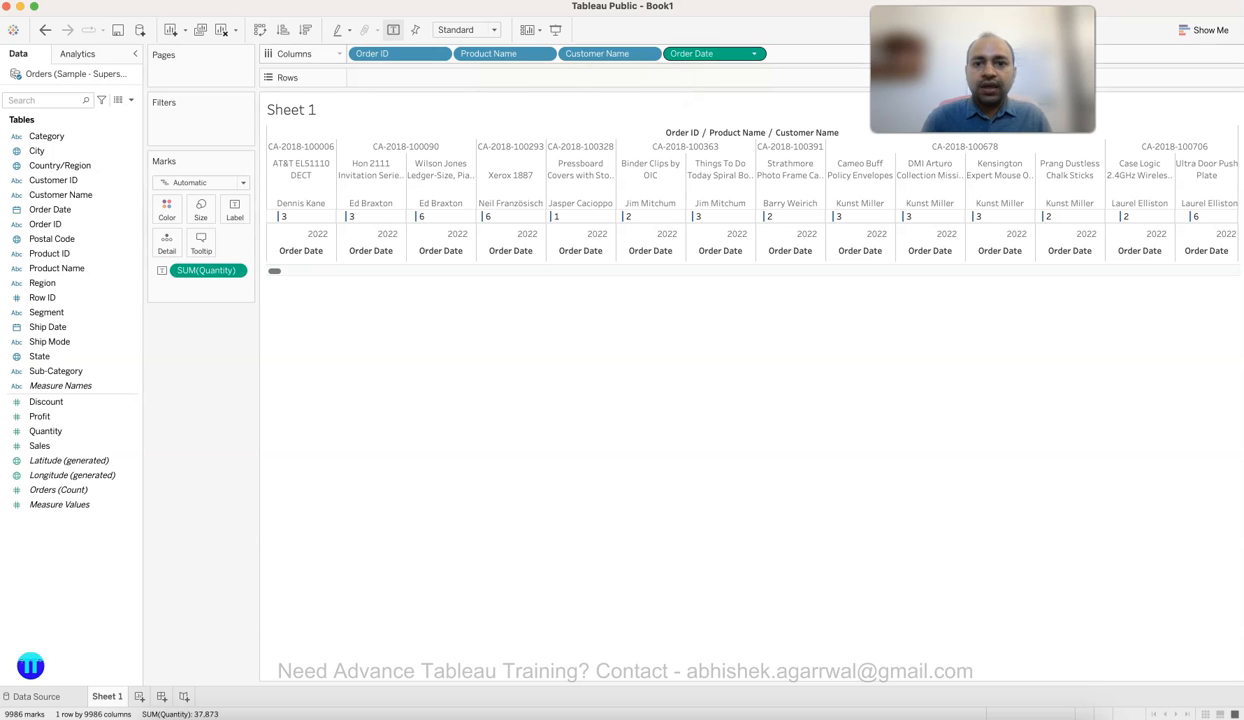
Make Order Date on the Columns shelf discrete and widen the table's columns.
{"action": "left_click", "coordinate": [754, 53]}
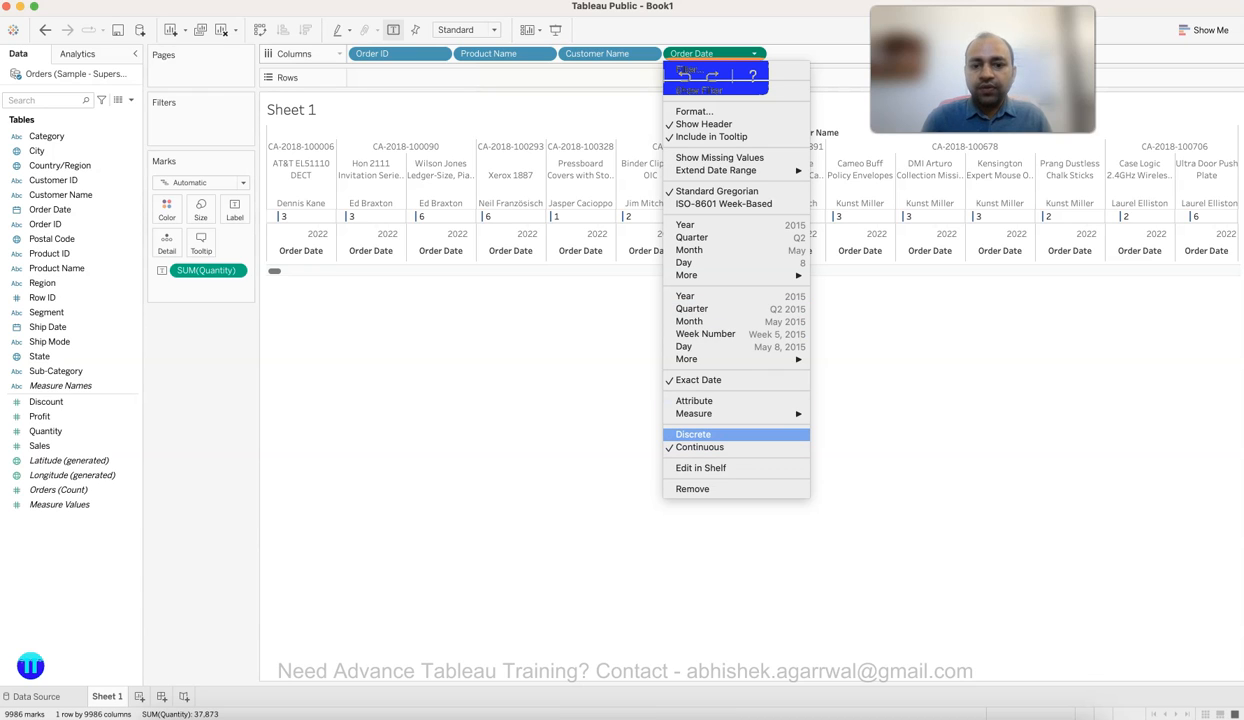
{"action": "left_click", "coordinate": [693, 434]}
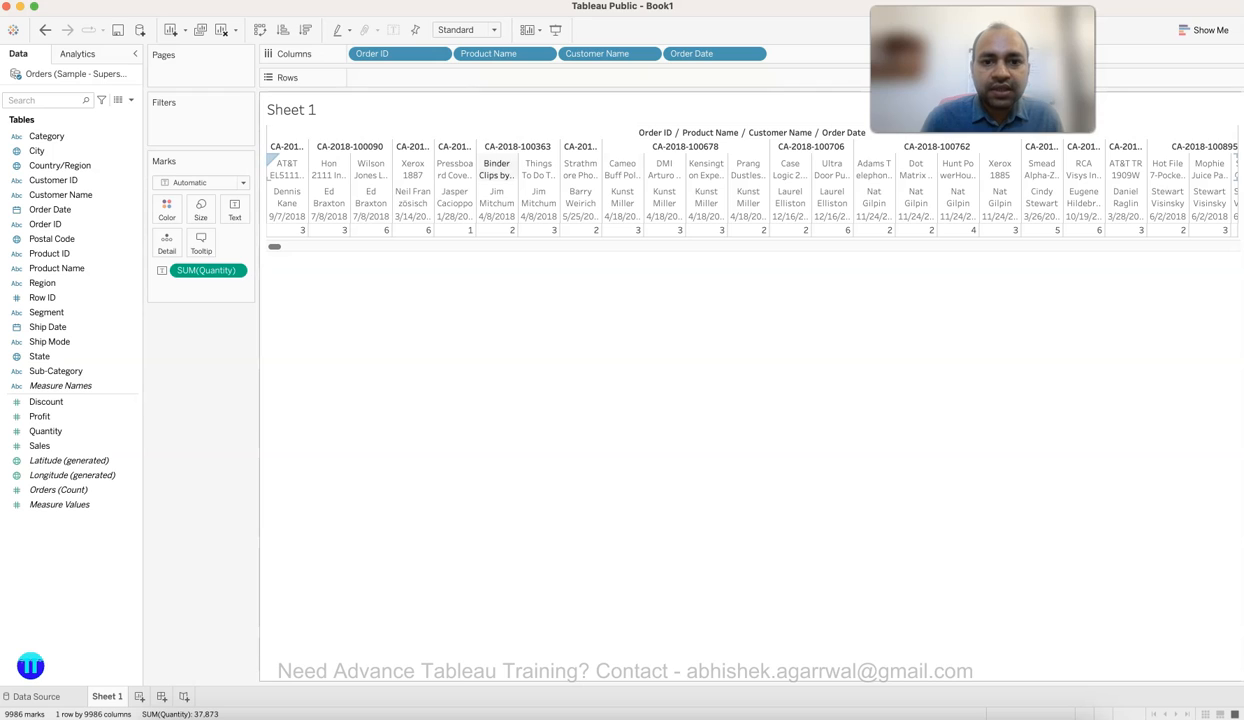
{"action": "left_click_drag", "start_coordinate": [308, 191], "coordinate": [392, 180]}
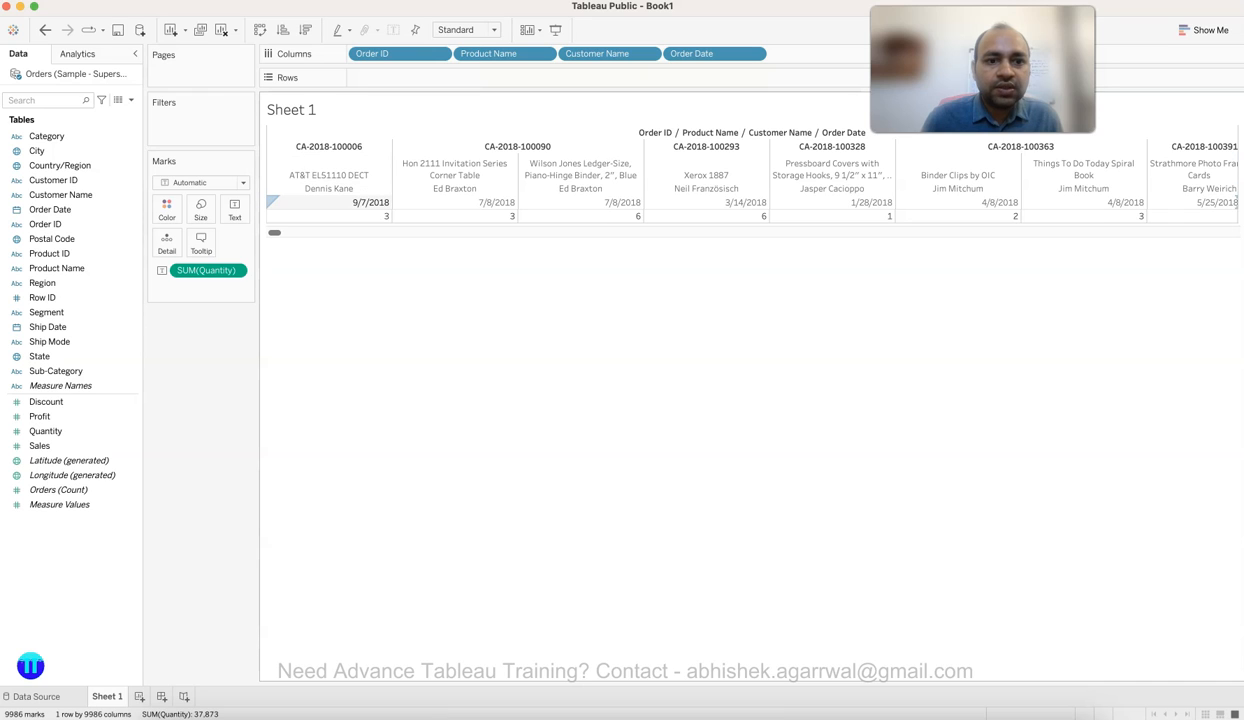
Move all fields from the Columns shelf to the Rows shelf, ordered Order ID, Order Date, Product Name, Customer Name.
{"action": "mouse_move", "coordinate": [368, 216]}
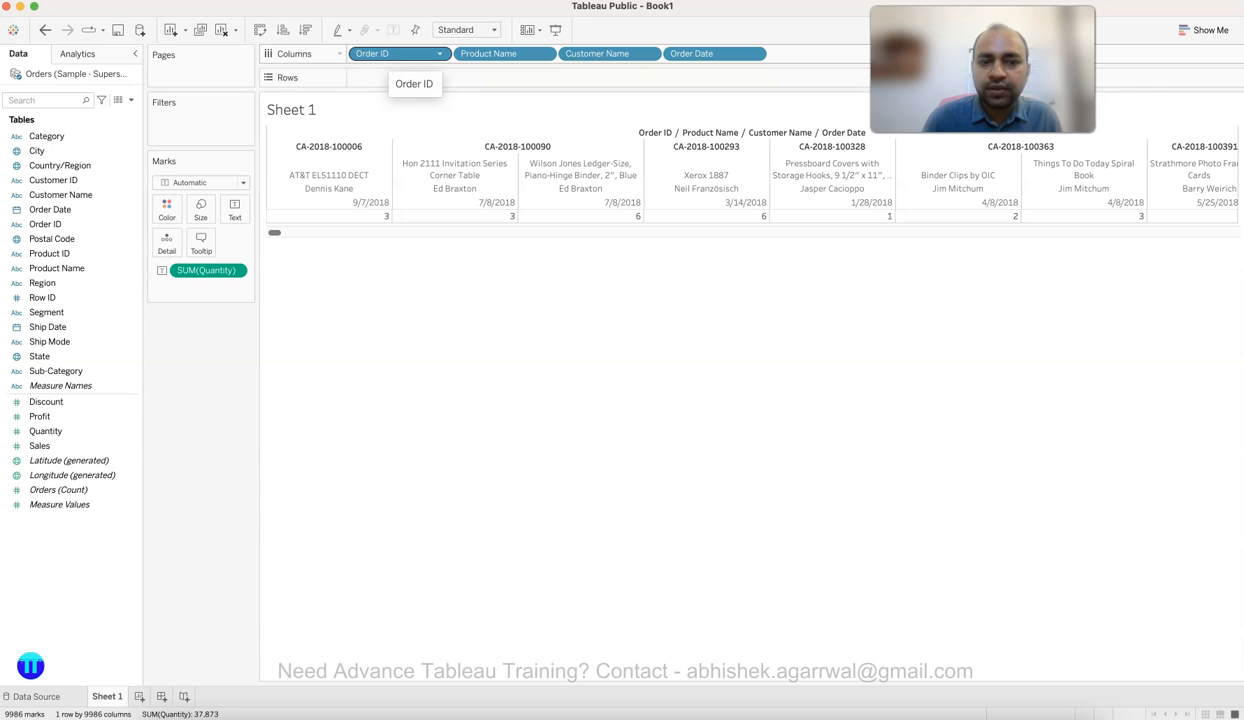
{"action": "left_click_drag", "start_coordinate": [410, 58], "coordinate": [398, 77]}
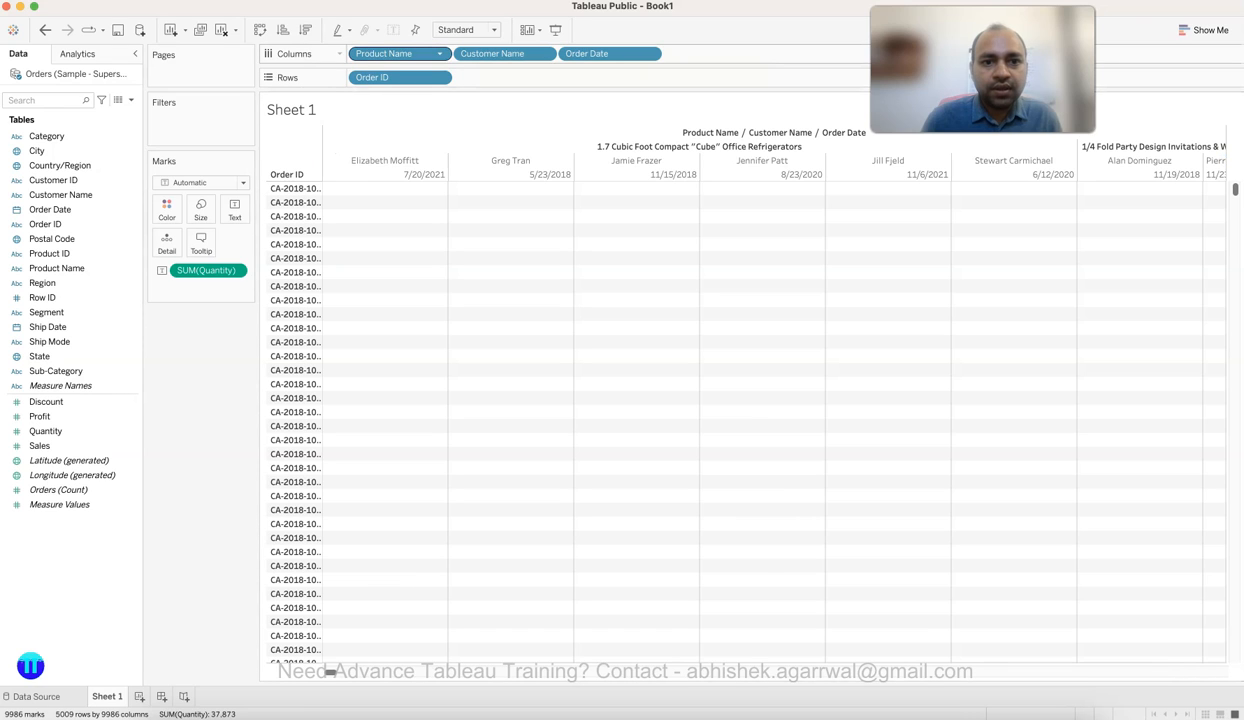
{"action": "key", "text": "ctrl+a"}
{"action": "left_click_drag", "start_coordinate": [597, 104], "coordinate": [611, 144]}
{"action": "left_click_drag", "start_coordinate": [610, 53], "coordinate": [505, 77]}
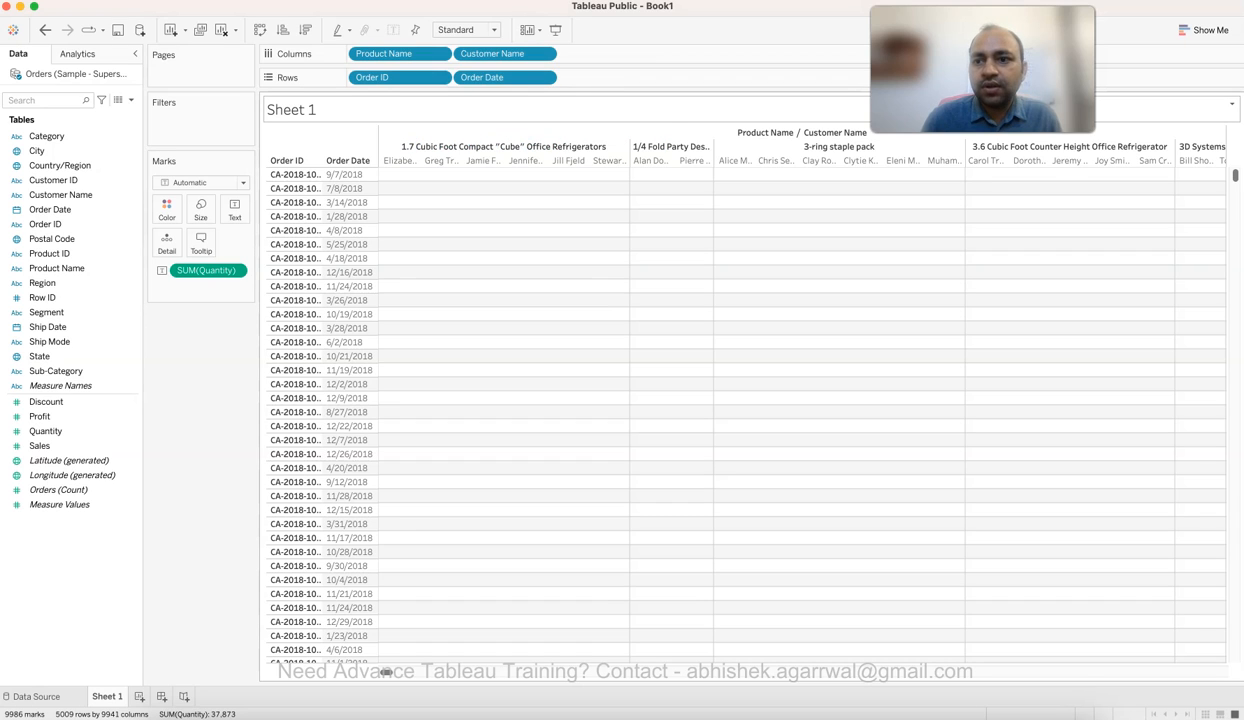
{"action": "left_click_drag", "start_coordinate": [397, 54], "coordinate": [605, 78]}
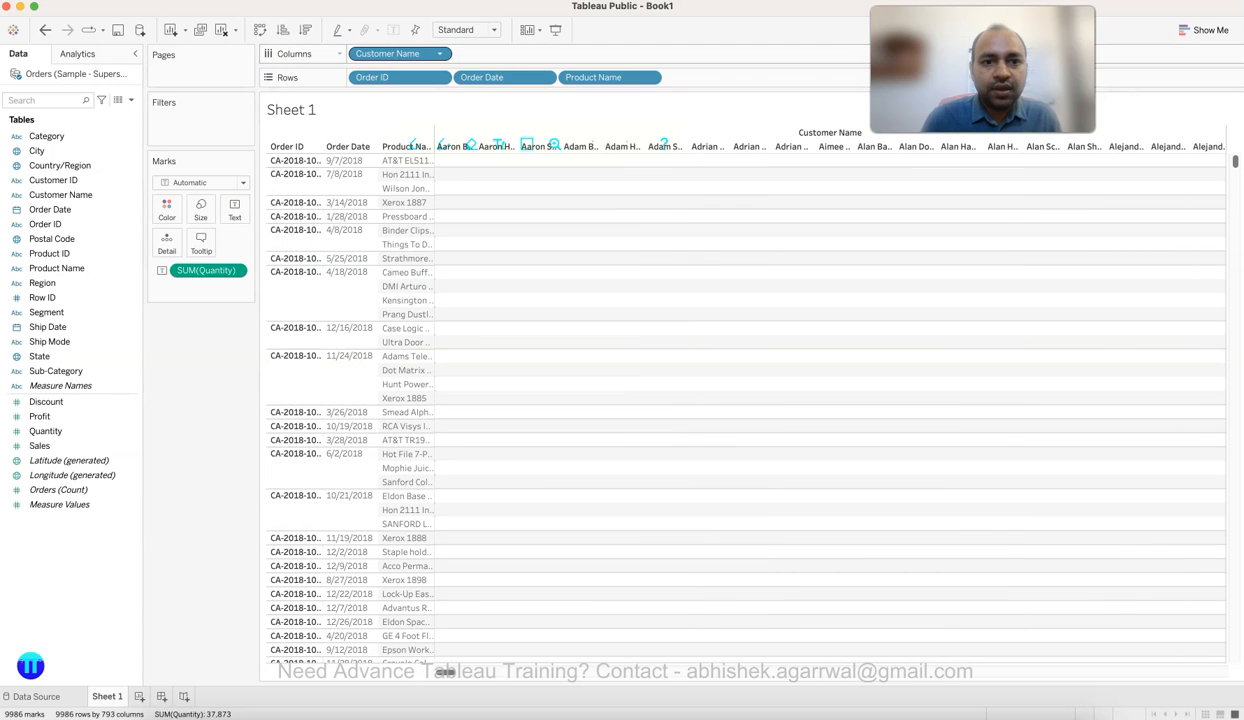
{"action": "left_click_drag", "start_coordinate": [398, 54], "coordinate": [680, 78]}
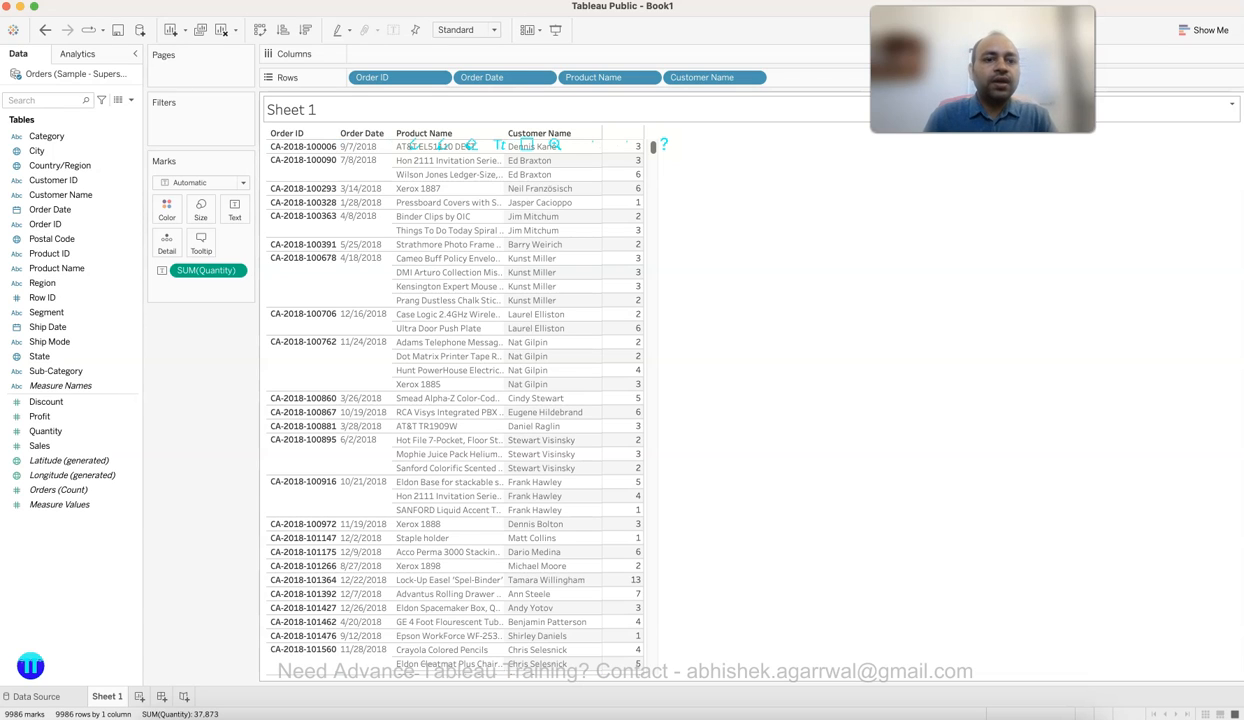
Replace the worksheet's title text with "Customer Order Details".
{"action": "double_click", "coordinate": [292, 110]}
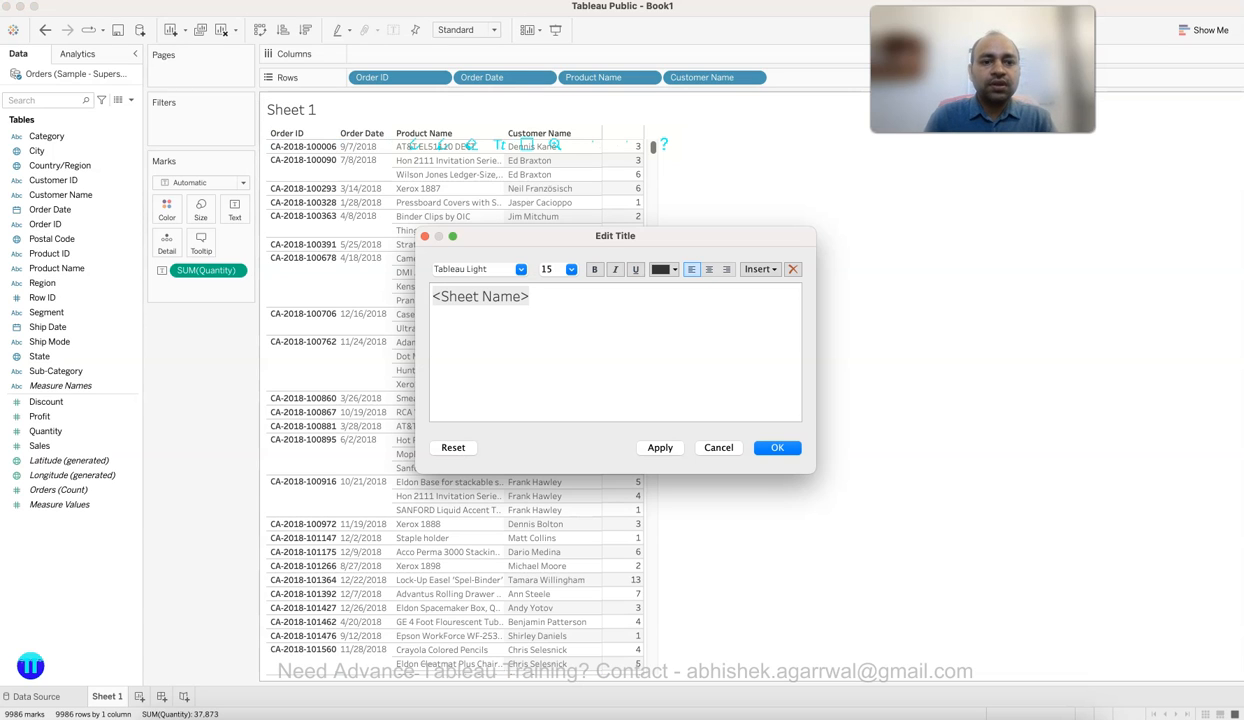
{"action": "key", "text": "super+a"}
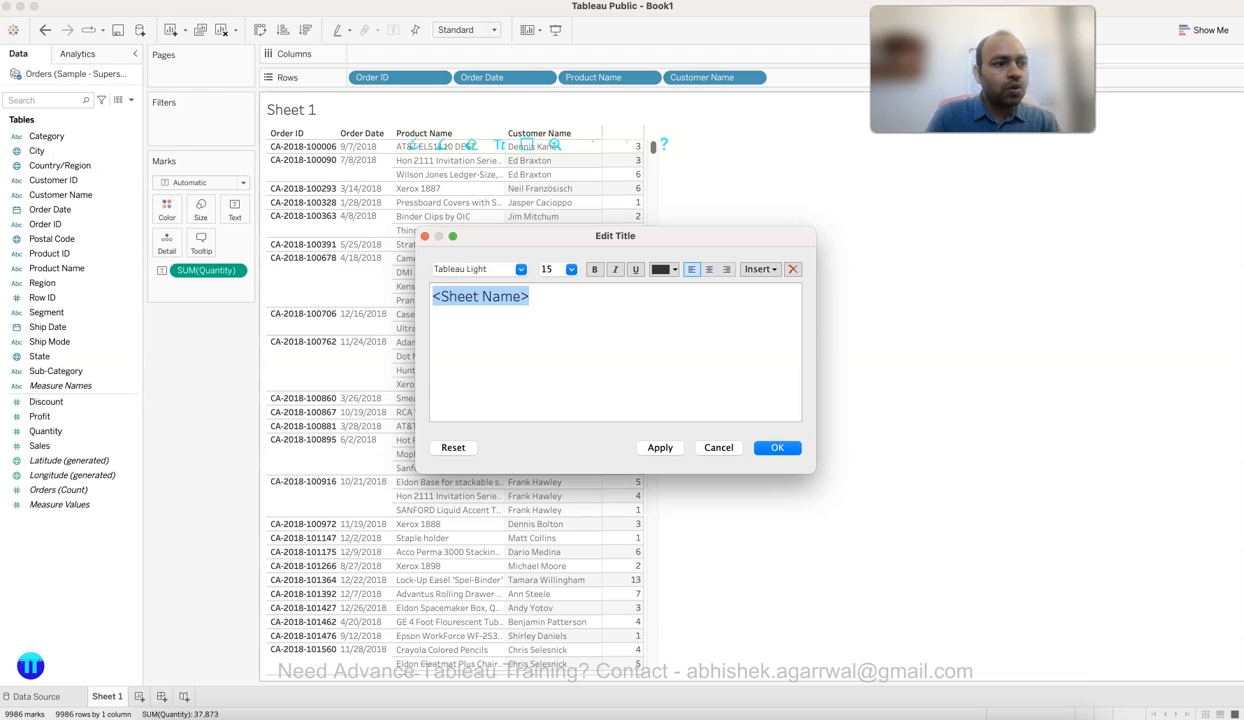
{"action": "type", "text": "Or"}
{"action": "key", "text": "BackSpace"}
{"action": "key", "text": "BackSpace"}
{"action": "type", "text": "Customer Order Details"}
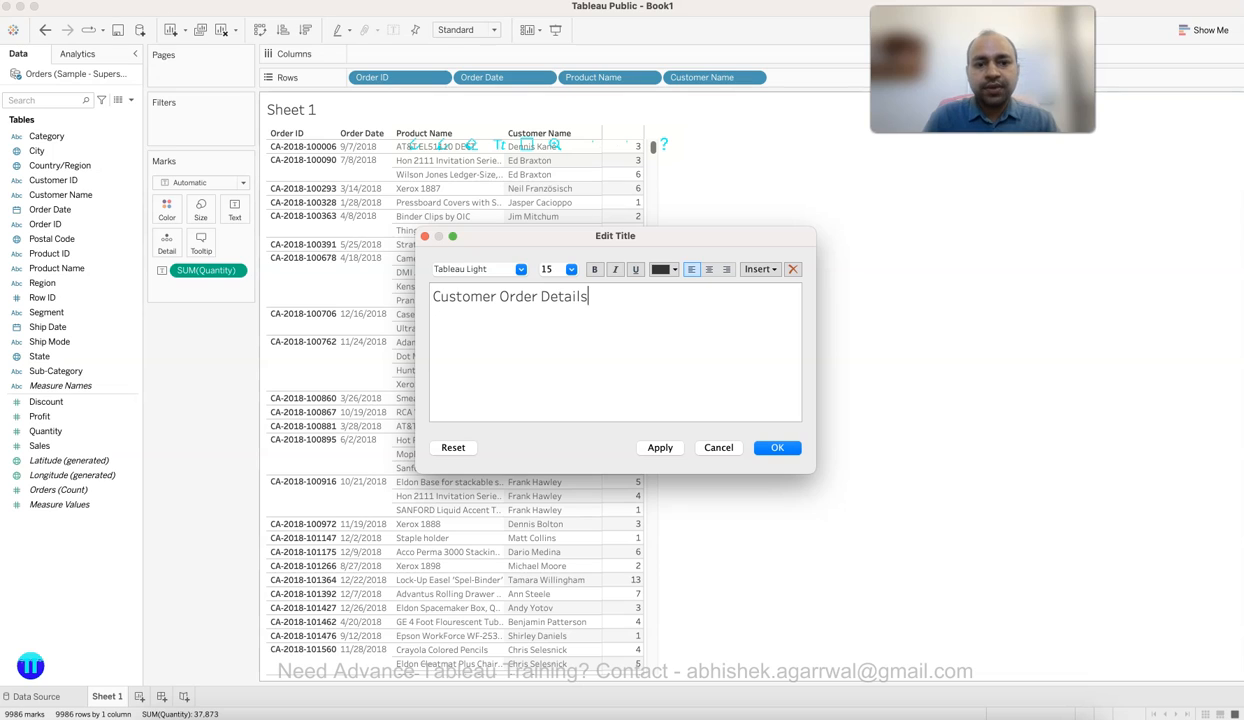
Format the whole title text in Tableau Medium, size 12, dark grey, and apply it to the worksheet.
{"action": "key", "text": "shift+Left"}
{"action": "key", "text": "shift+Left"}
{"action": "key", "text": "shift+Left"}
{"action": "key", "text": "shift+Left"}
{"action": "key", "text": "shift+Left"}
{"action": "key", "text": "shift+Left"}
{"action": "key", "text": "shift+Left"}
{"action": "key", "text": "shift+Left"}
{"action": "key", "text": "shift+Left"}
{"action": "key", "text": "shift+Left"}
{"action": "key", "text": "shift+Left"}
{"action": "key", "text": "shift+Left"}
{"action": "key", "text": "shift+Left"}
{"action": "key", "text": "shift+Left"}
{"action": "key", "text": "shift+Left"}
{"action": "key", "text": "shift+Left"}
{"action": "key", "text": "shift+Left"}
{"action": "key", "text": "shift+Left"}
{"action": "key", "text": "shift+Left"}
{"action": "key", "text": "shift+Left"}
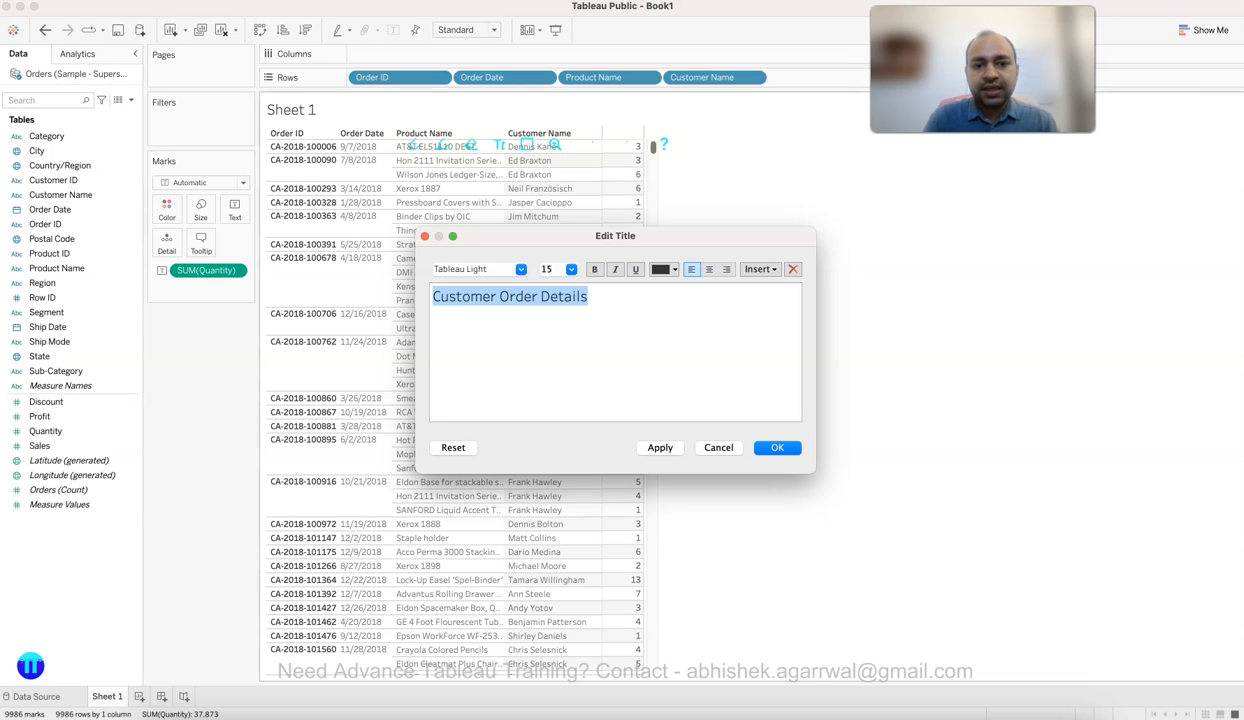
{"action": "left_click", "coordinate": [521, 269]}
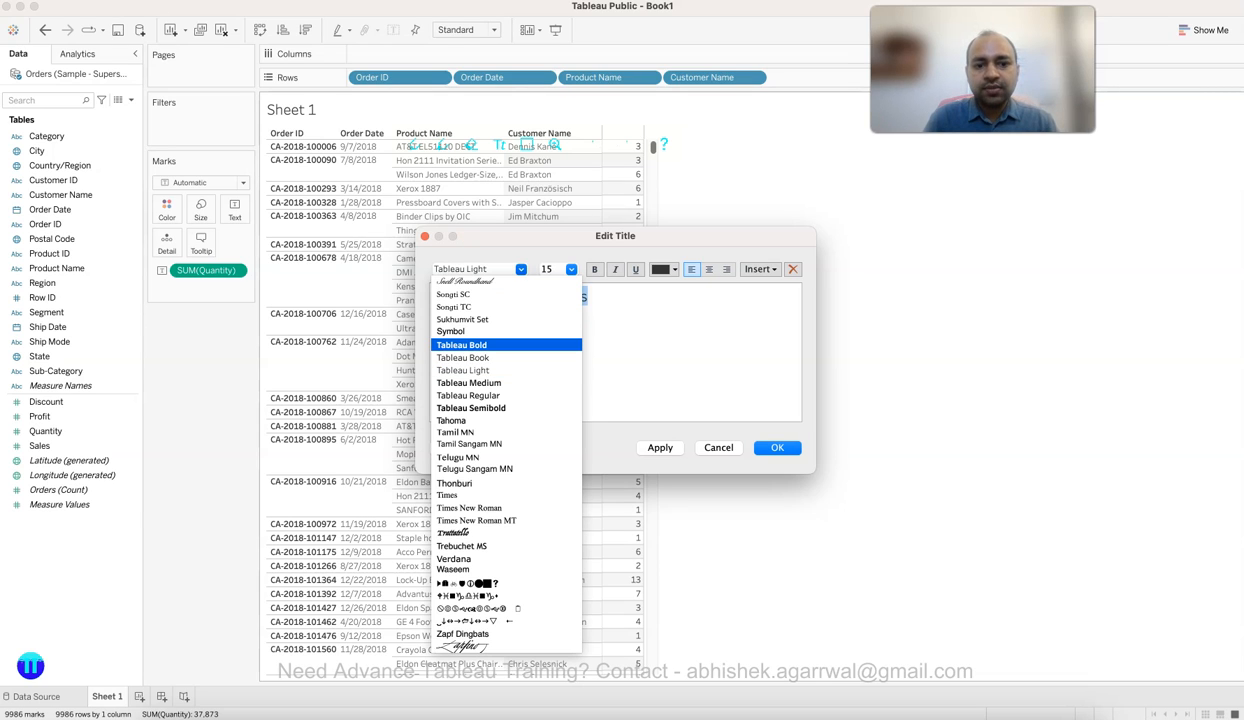
{"action": "key", "text": "Down"}
{"action": "key", "text": "Down"}
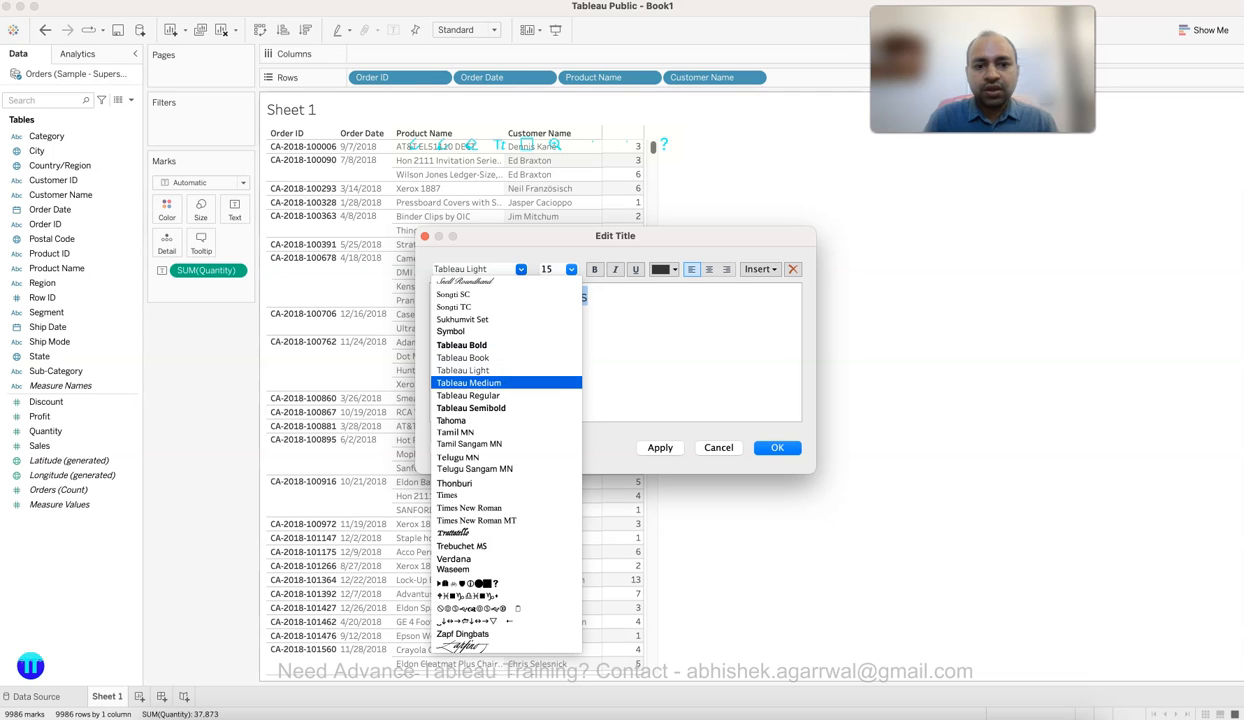
{"action": "key", "text": "Return"}
{"action": "left_click", "coordinate": [571, 269]}
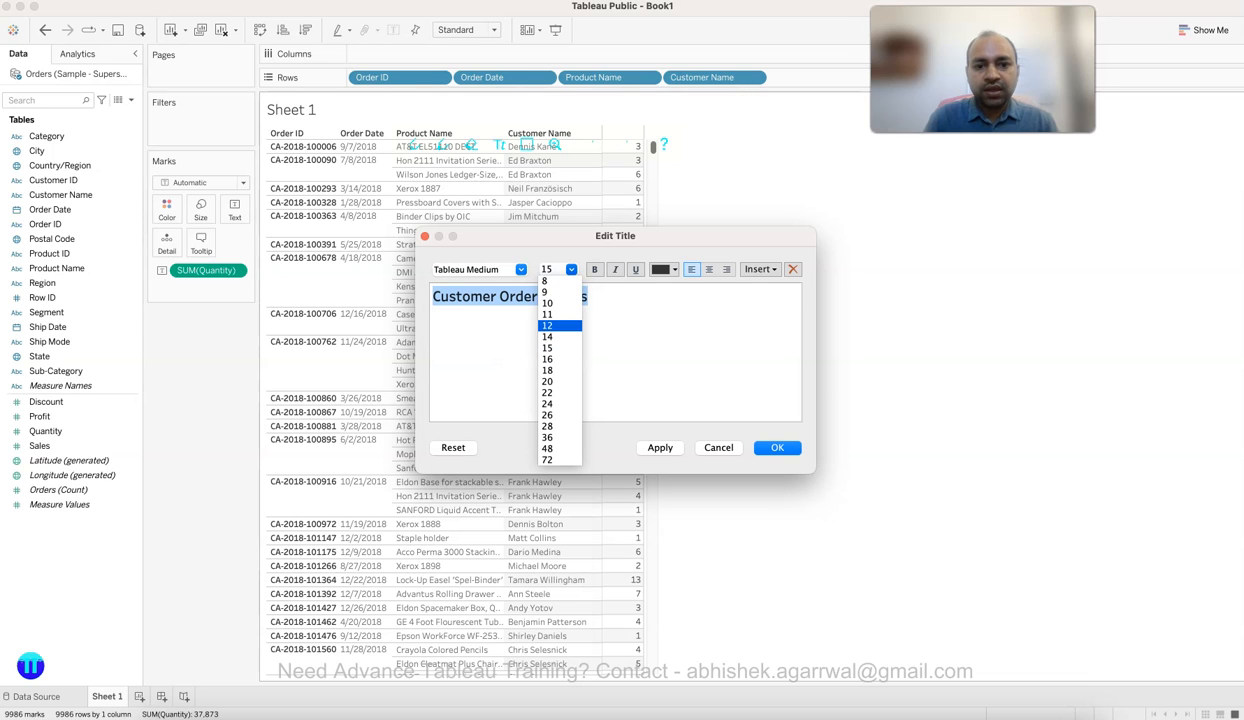
{"action": "left_click", "coordinate": [558, 325]}
{"action": "left_click", "coordinate": [665, 269]}
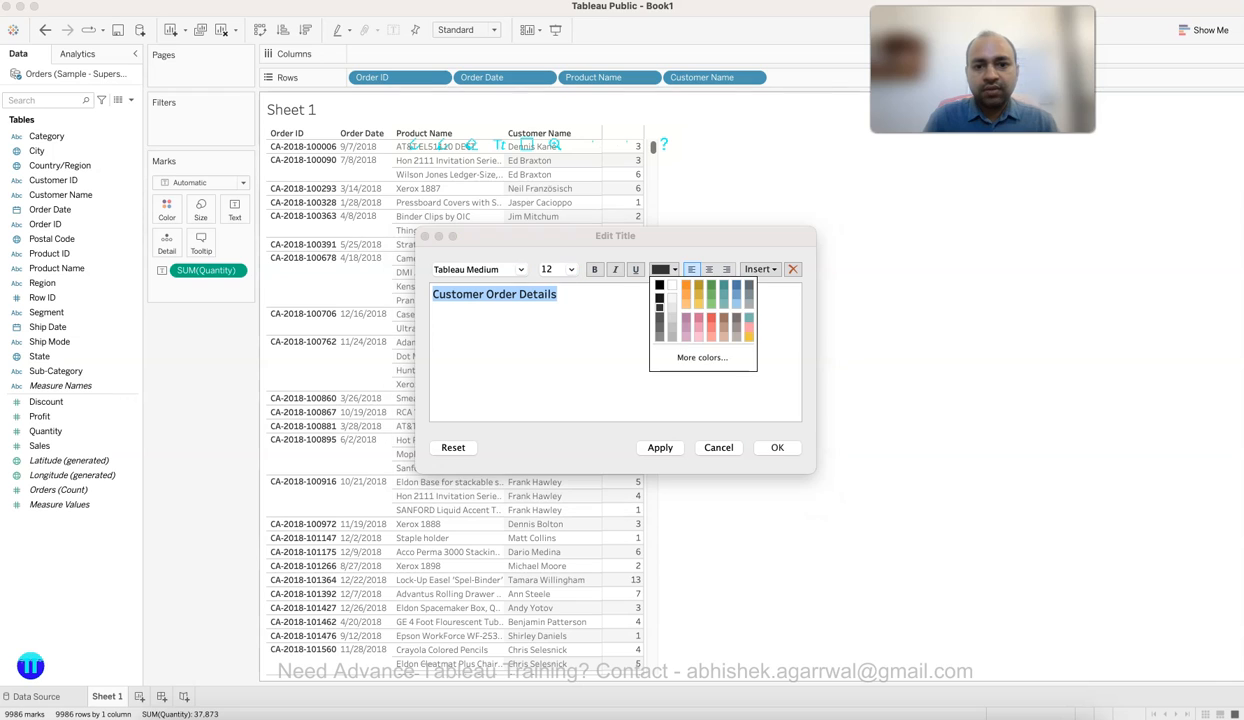
{"action": "left_click", "coordinate": [658, 309]}
{"action": "left_click", "coordinate": [660, 447]}
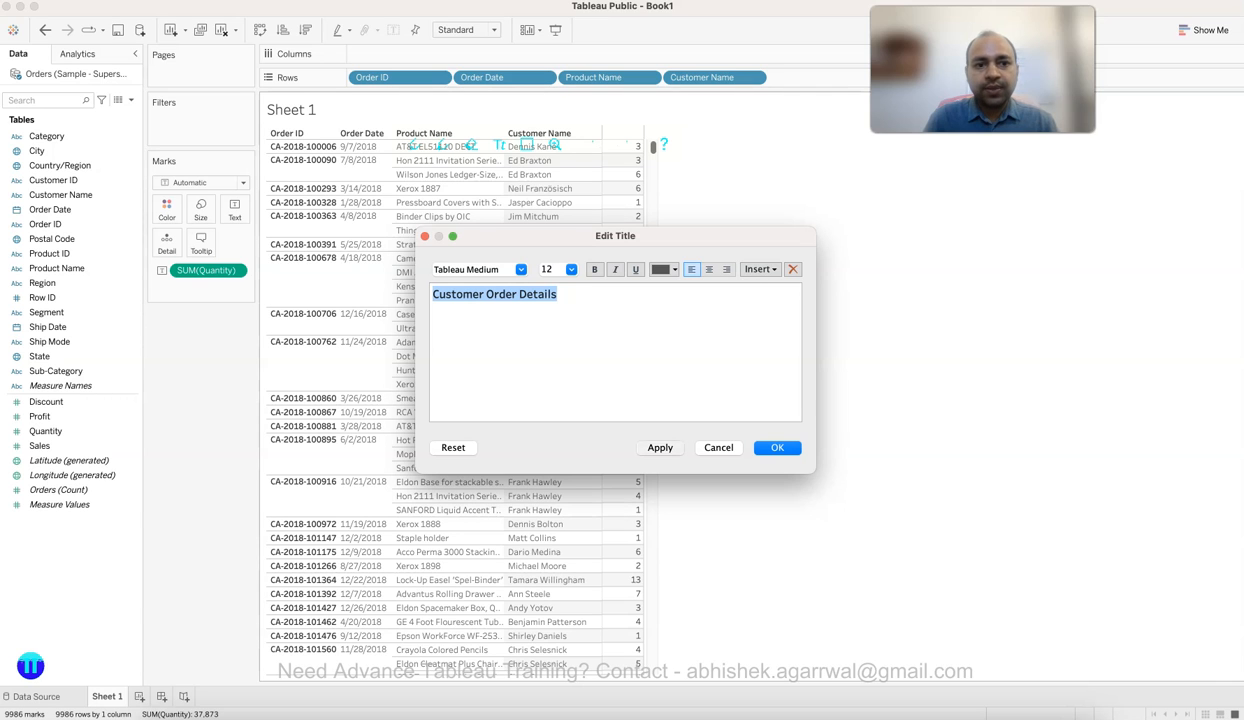
{"action": "key", "text": "Return"}
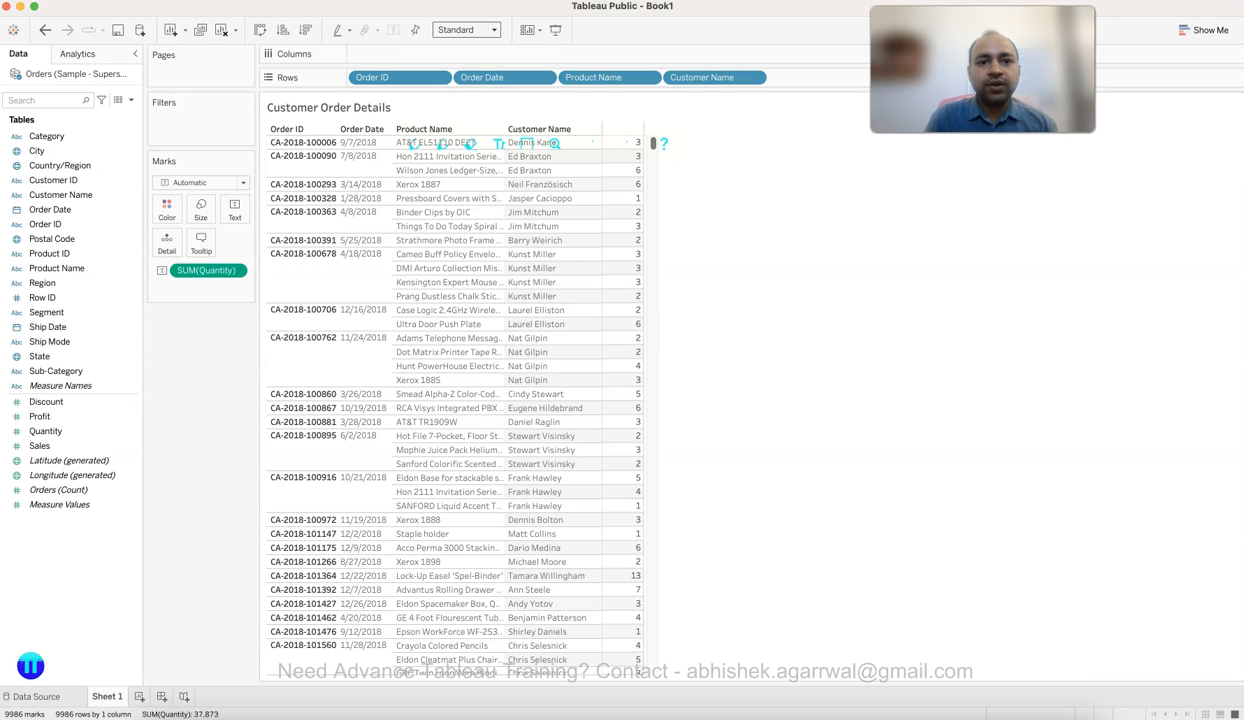
Set the view to Fit Width and adjust the Order ID, Order Date and Product Name column widths so full product names fit.
{"action": "left_click", "coordinate": [466, 29]}
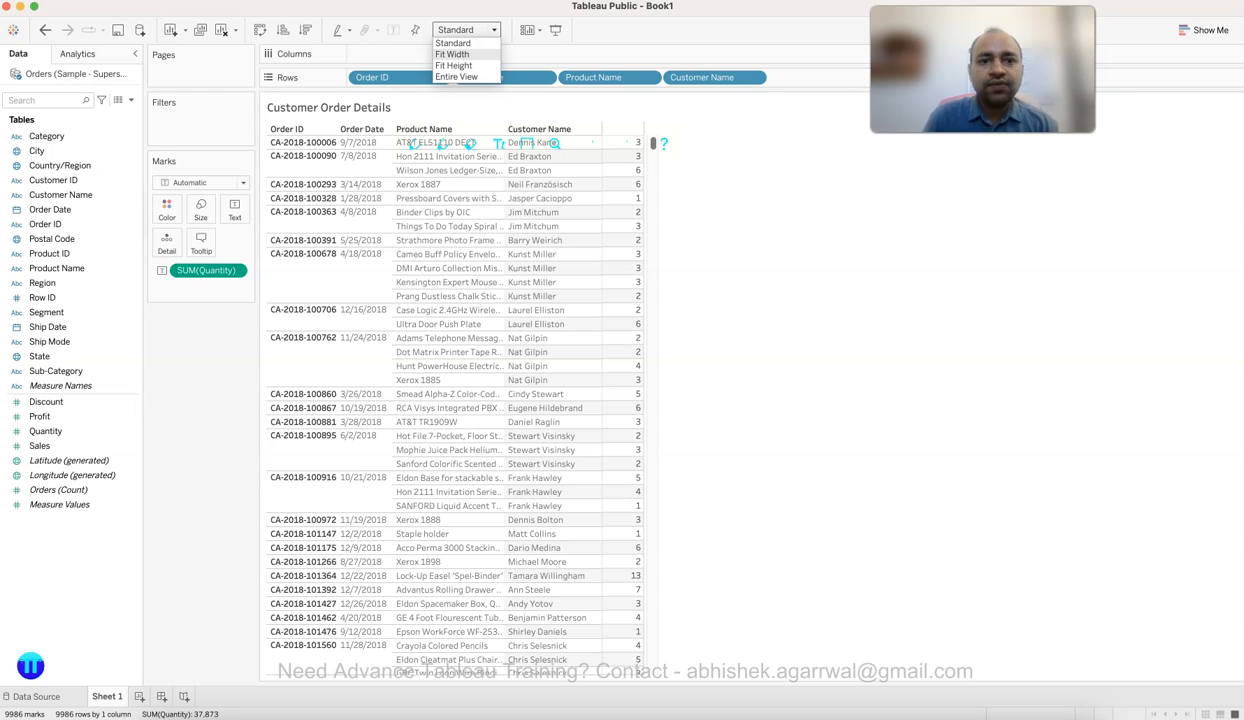
{"action": "left_click", "coordinate": [452, 54]}
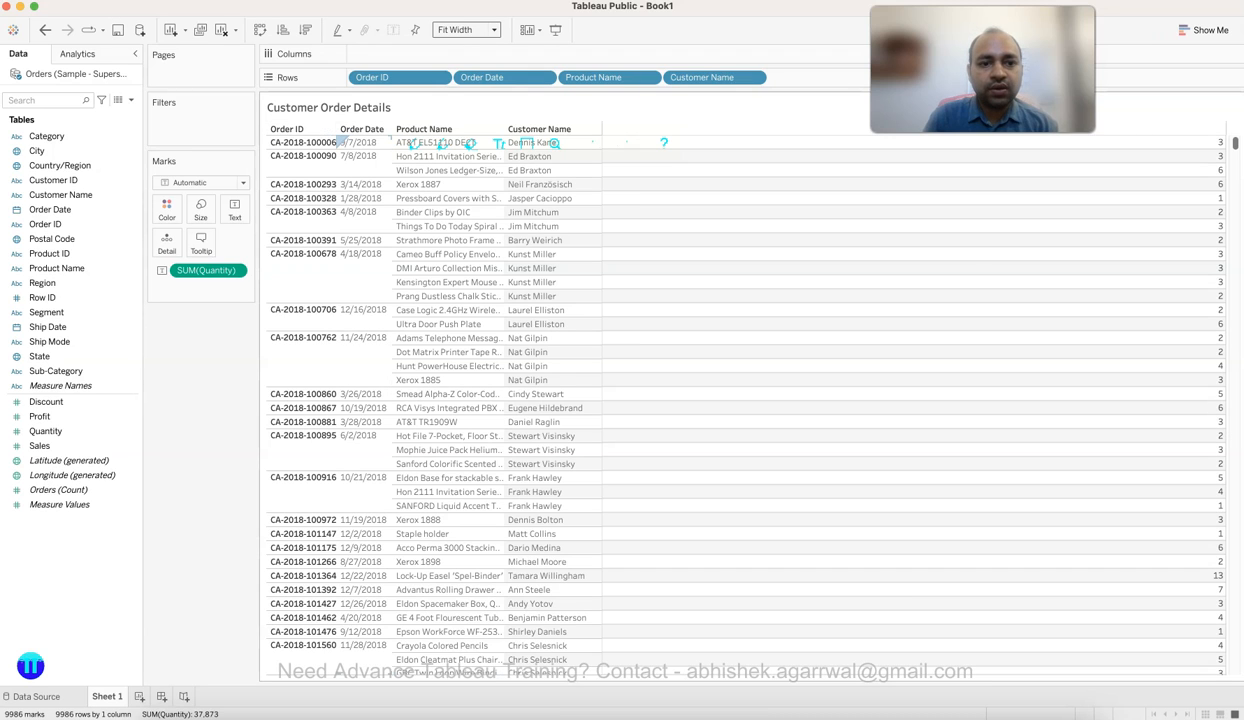
{"action": "left_click_drag", "start_coordinate": [336, 143], "coordinate": [470, 143]}
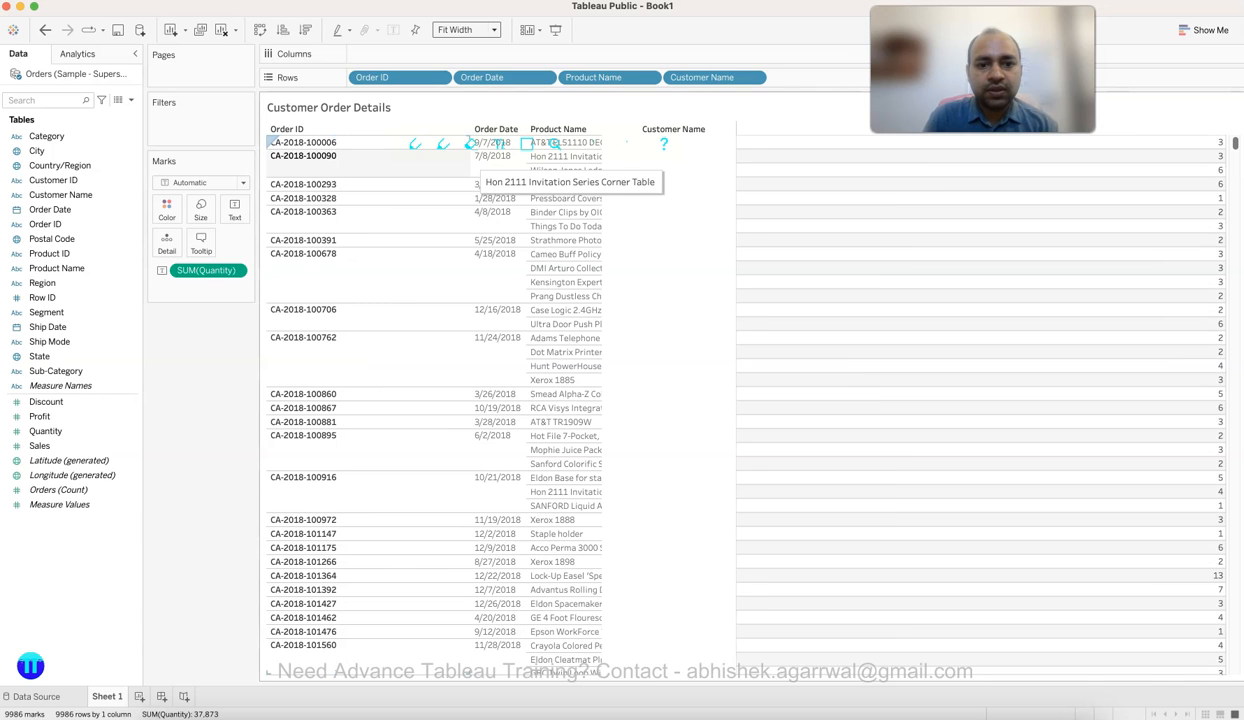
{"action": "left_click_drag", "start_coordinate": [527, 268], "coordinate": [604, 268]}
{"action": "left_click_drag", "start_coordinate": [712, 268], "coordinate": [793, 268]}
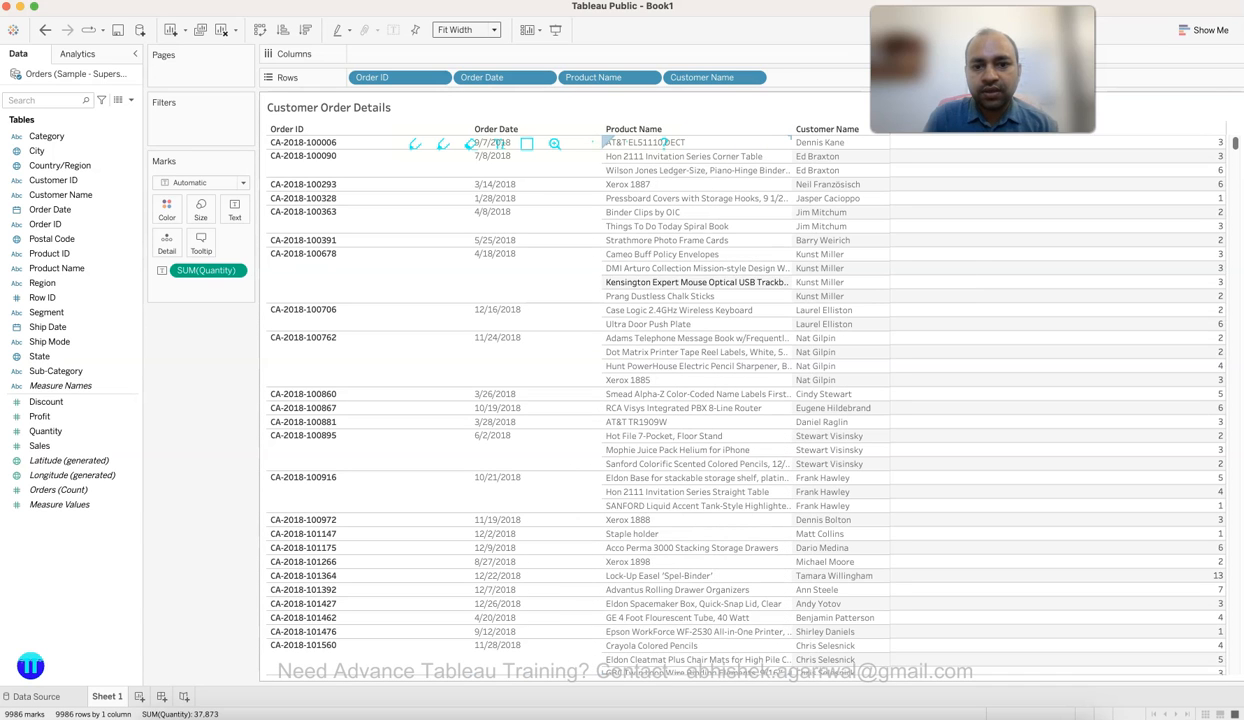
{"action": "left_click_drag", "start_coordinate": [604, 268], "coordinate": [536, 268]}
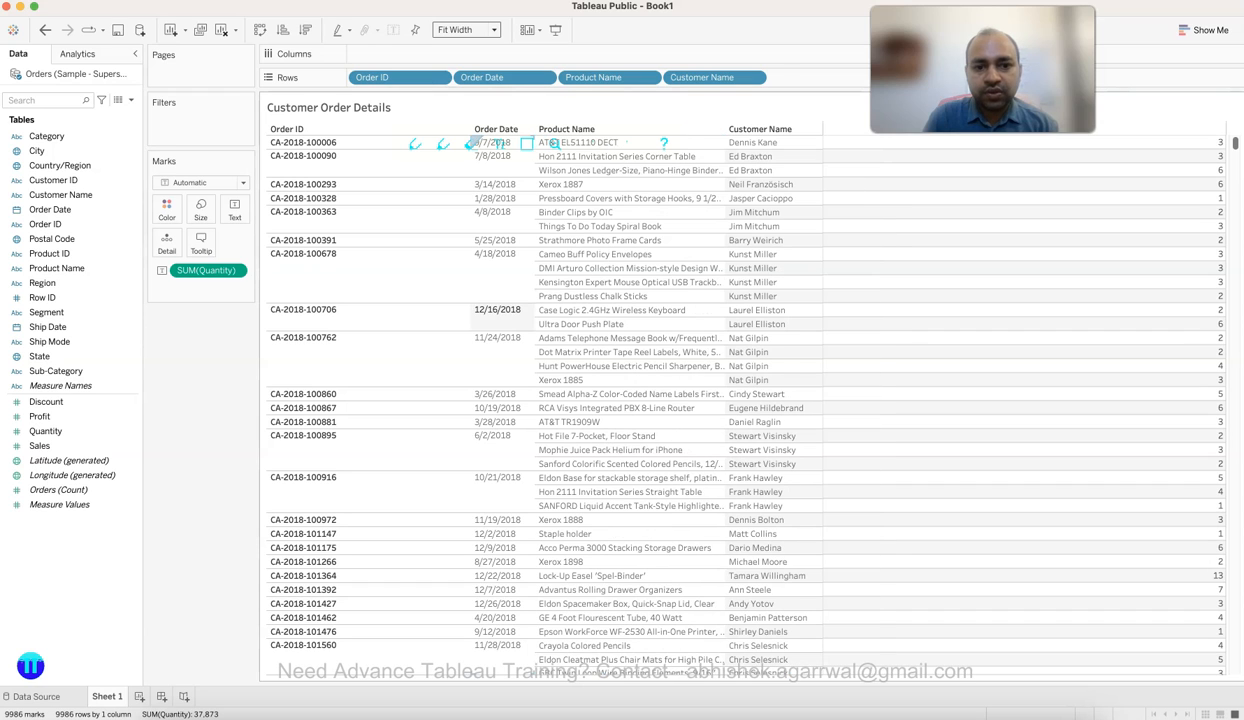
{"action": "left_click_drag", "start_coordinate": [470, 312], "coordinate": [347, 312]}
{"action": "left_click_drag", "start_coordinate": [606, 275], "coordinate": [895, 280]}
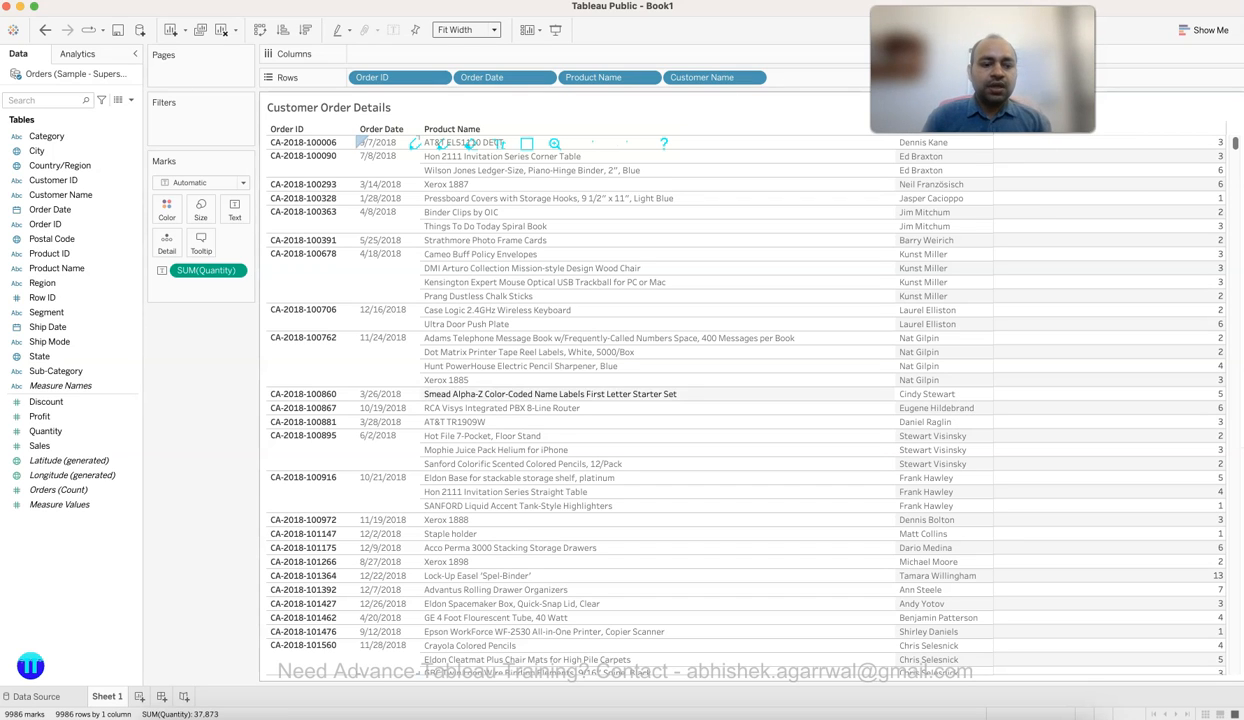
Rename the worksheet Sheet 1 as Viz1.
{"action": "double_click", "coordinate": [107, 696]}
{"action": "type", "text": "Viz1"}
{"action": "key", "text": "Return"}
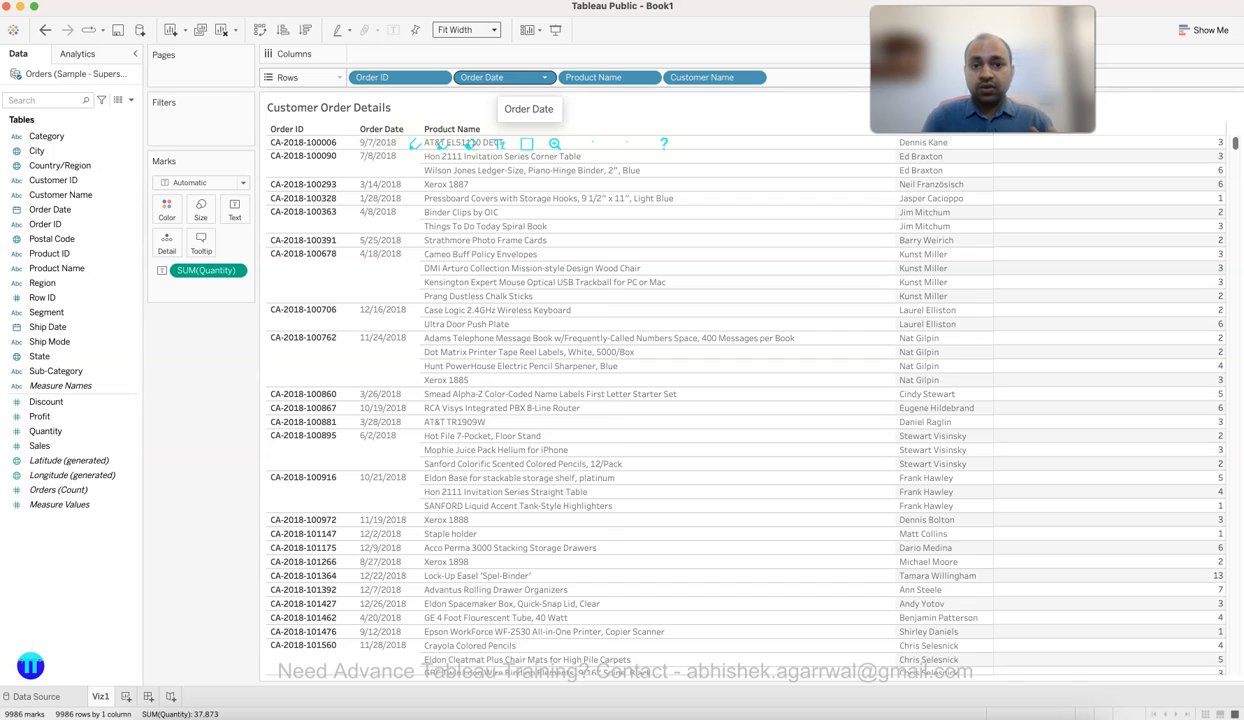
Examine the date options of Order Date on the Rows shelf, and switch to the PowerPoint slide with the next question.
{"action": "left_click", "coordinate": [544, 77]}
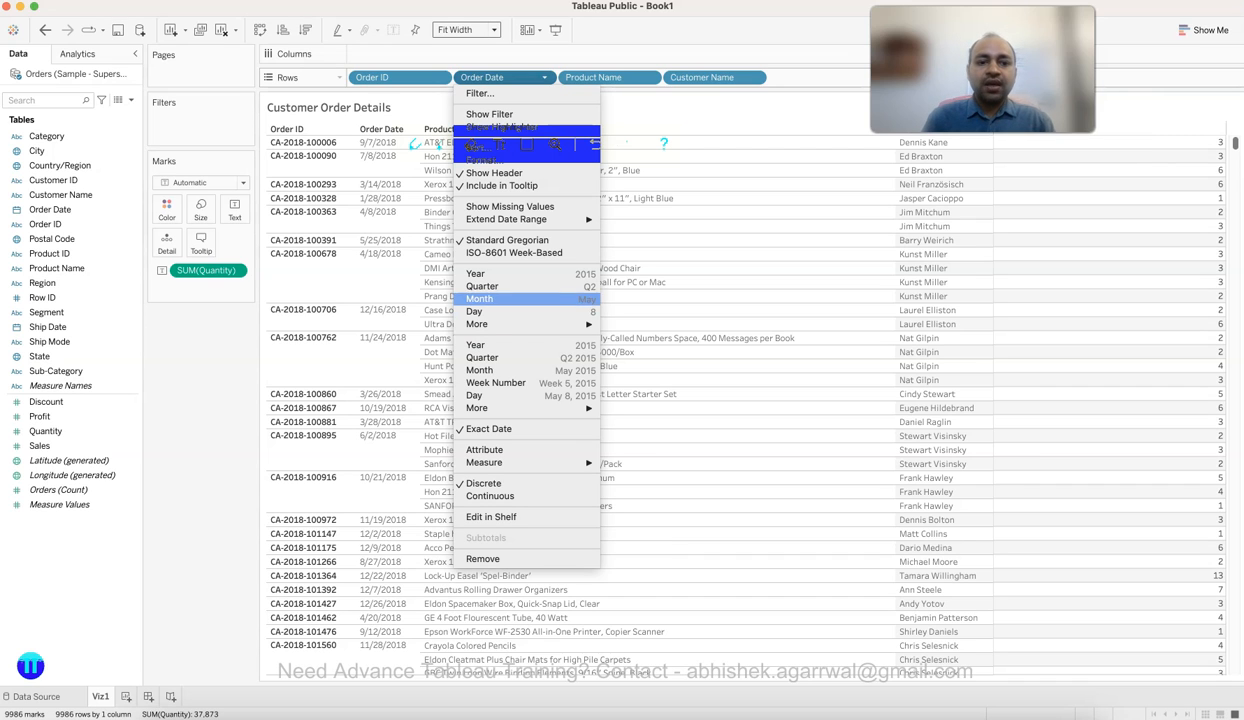
{"action": "left_click", "coordinate": [320, 190]}
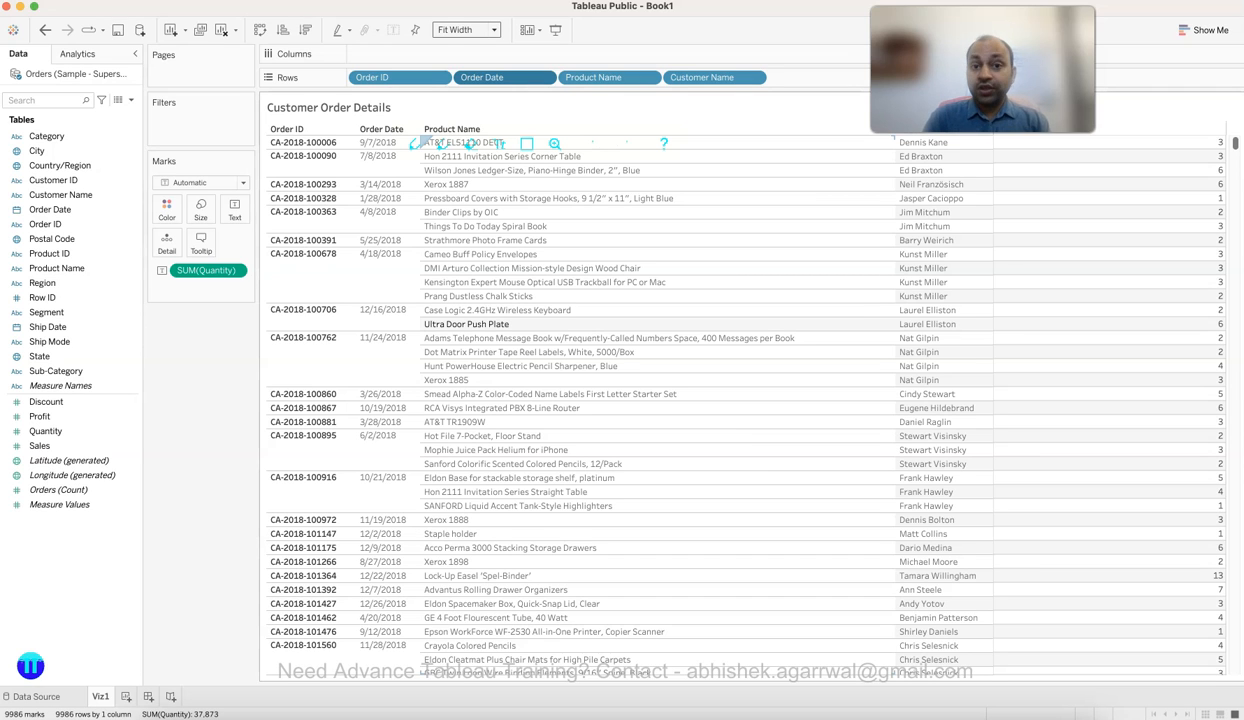
{"action": "key", "text": "super+Tab"}
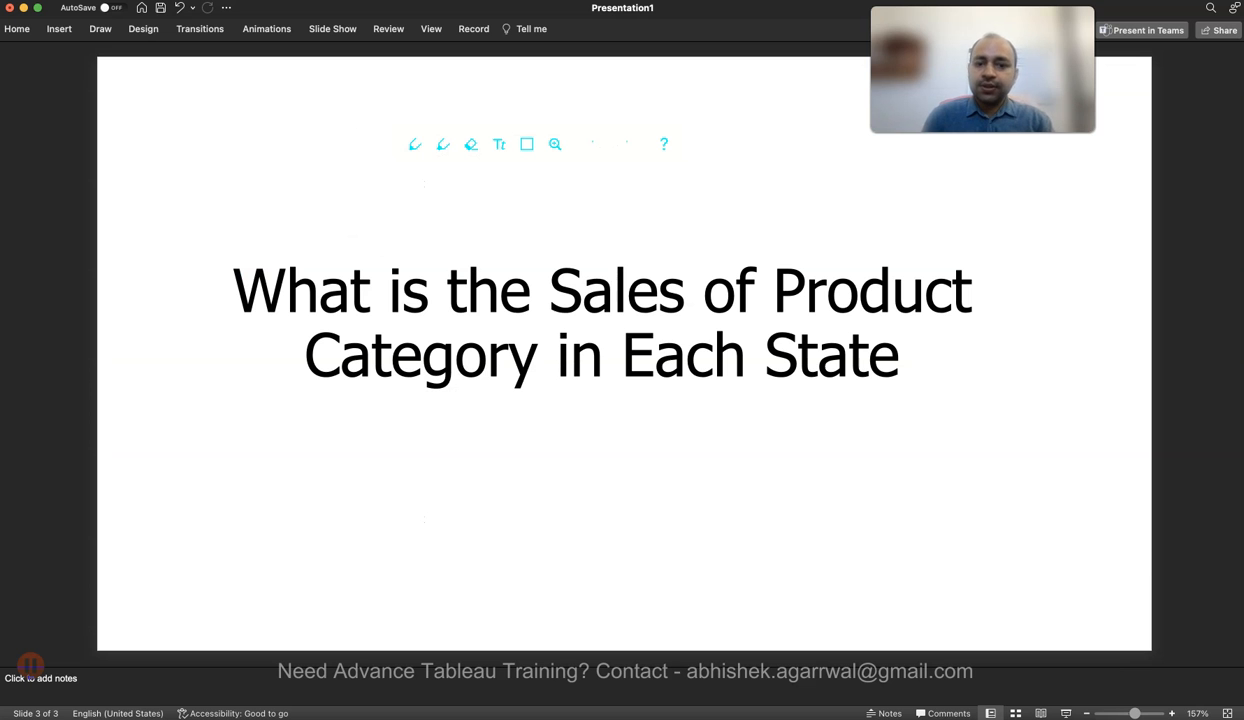
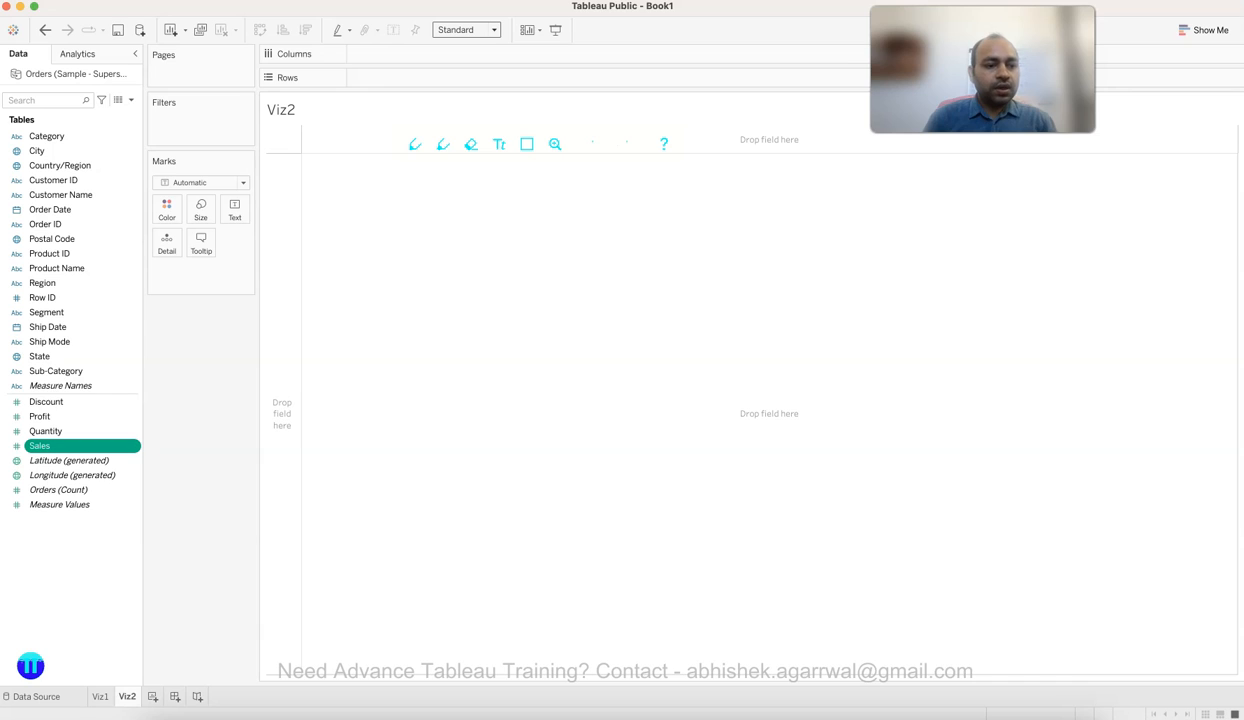
Build a text table on Viz2 from Sales, State and Category with Show Me, and collapse the chart suggestions.
{"action": "left_click", "coordinate": [60, 357], "text": "super"}
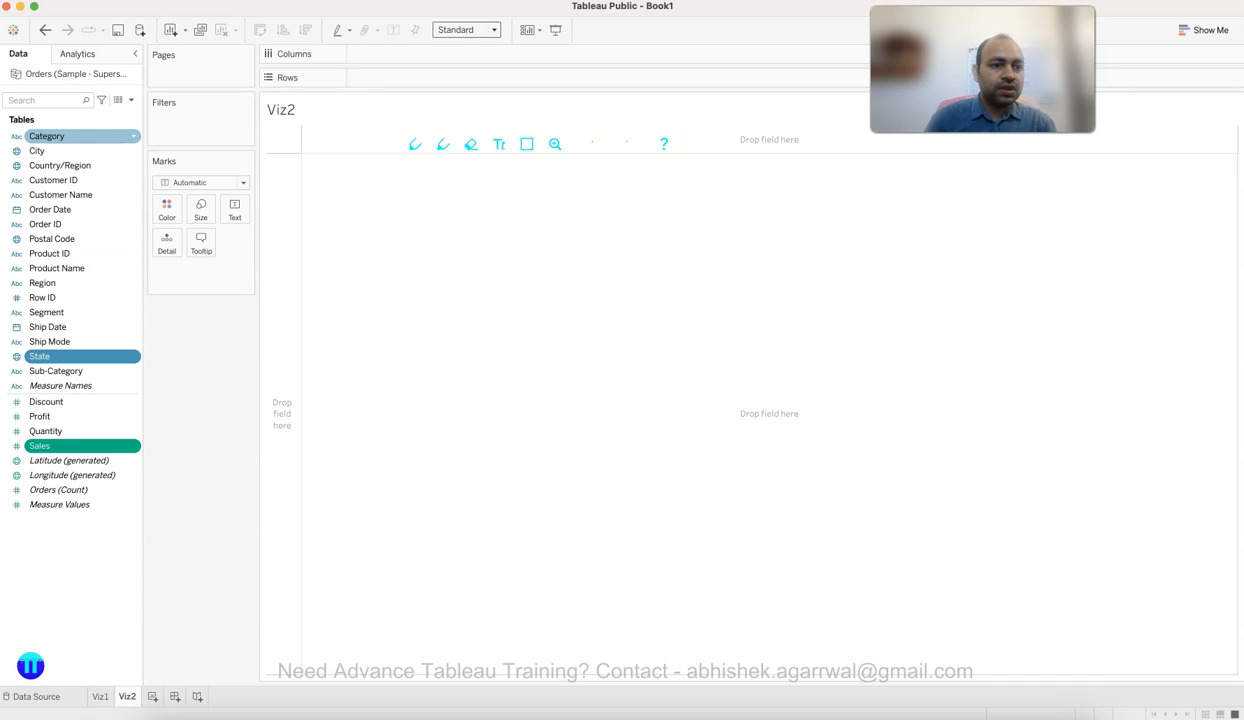
{"action": "left_click", "coordinate": [60, 136], "text": "super"}
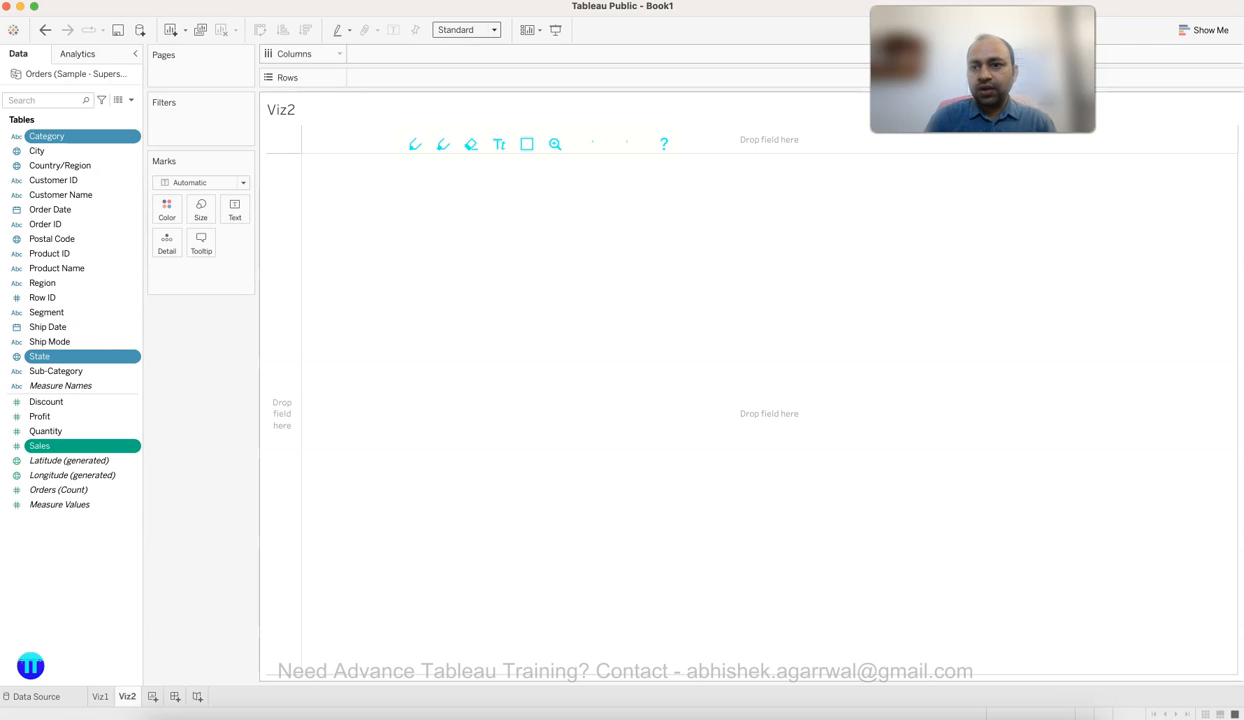
{"action": "left_click", "coordinate": [1204, 30]}
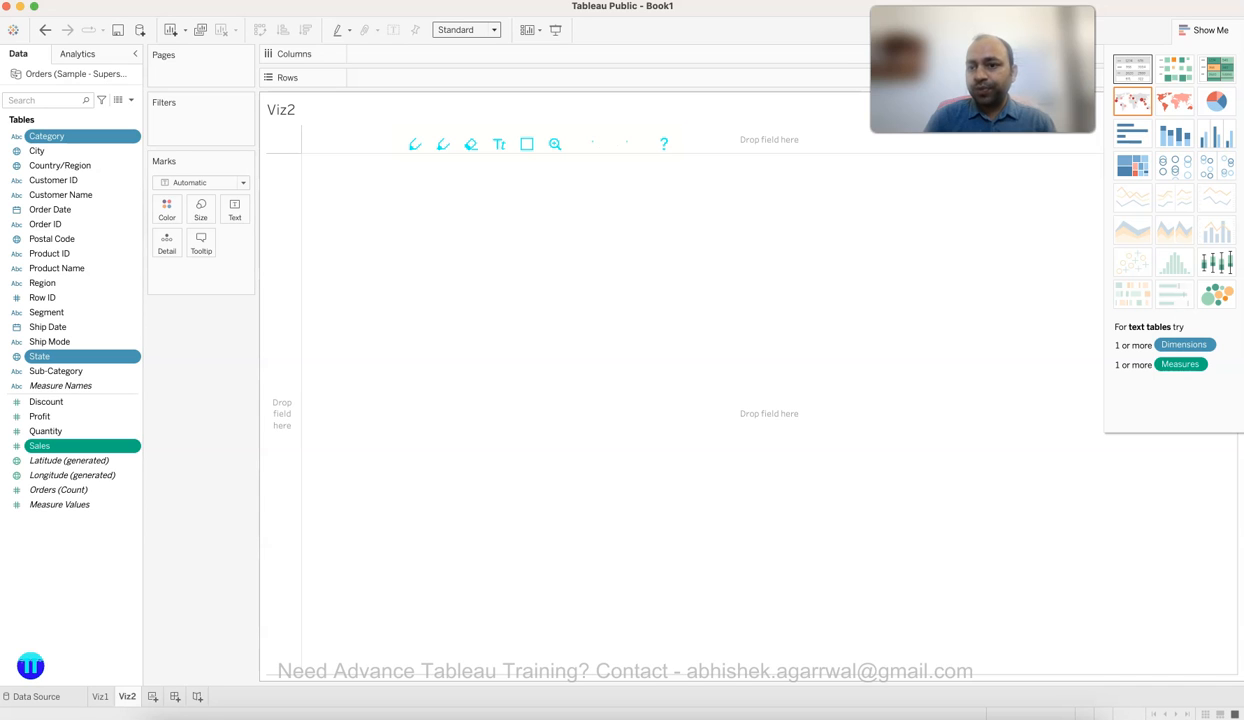
{"action": "left_click", "coordinate": [1133, 69]}
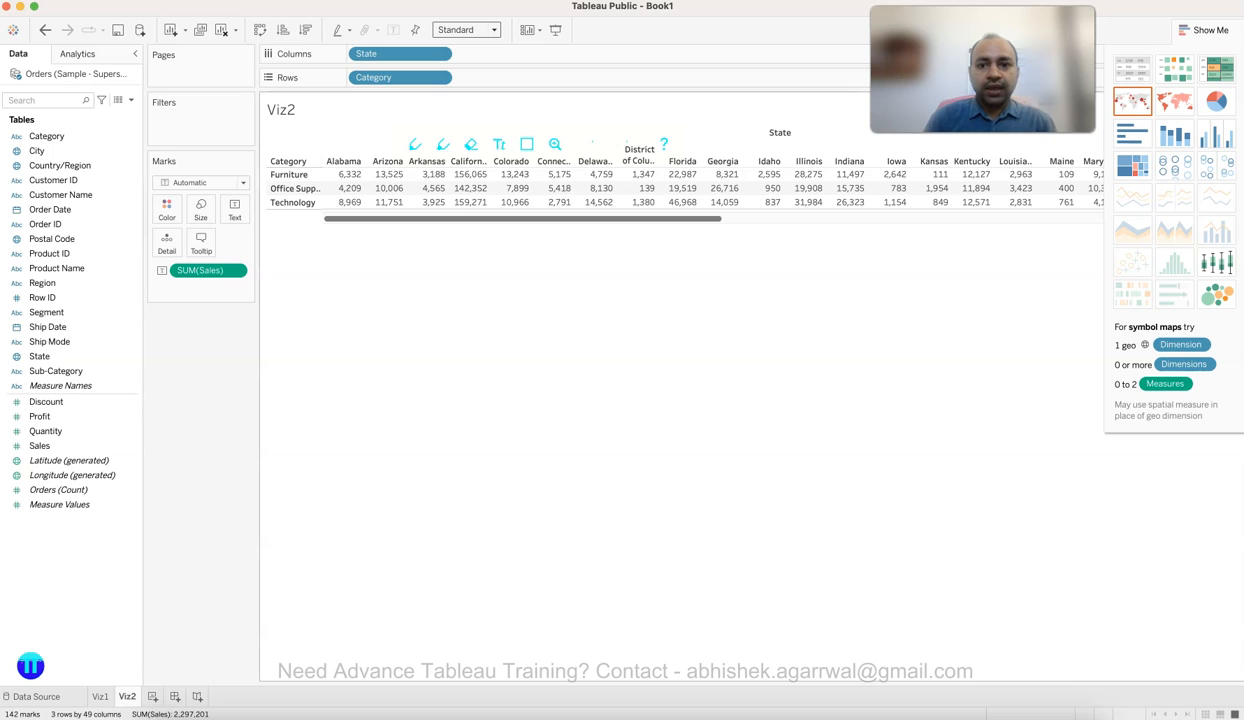
{"action": "left_click", "coordinate": [1205, 30]}
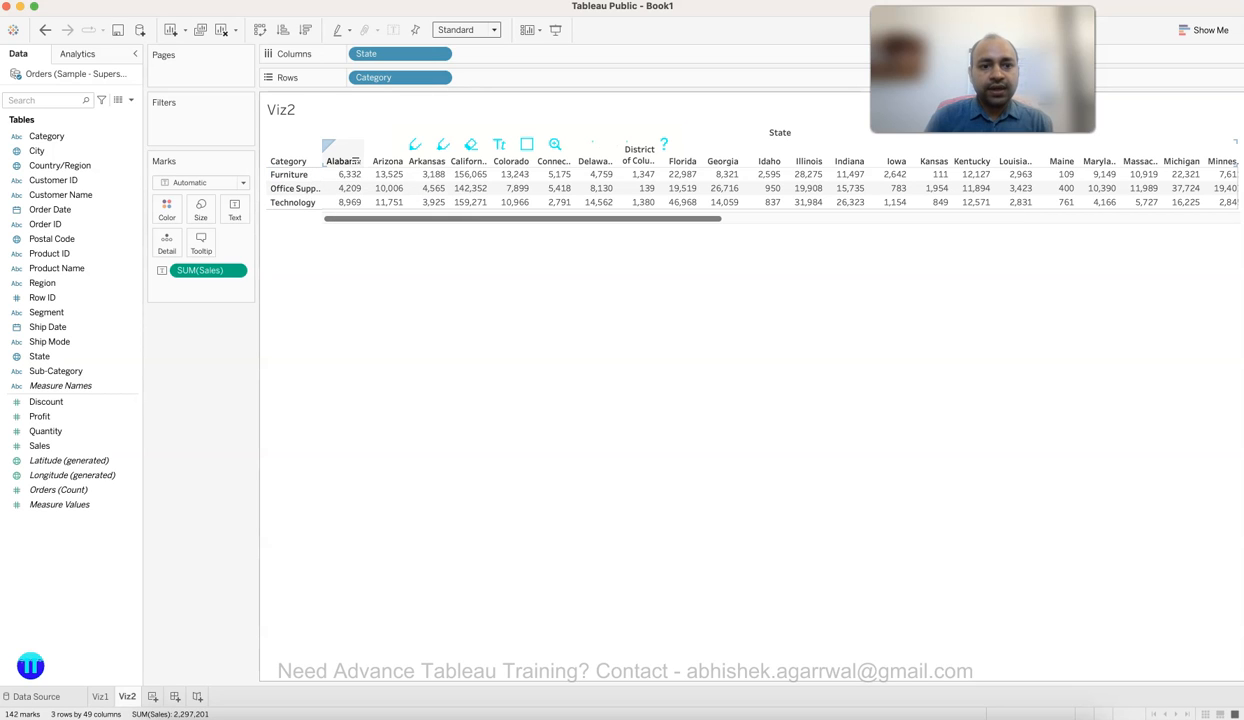
Widen the table's Category column and state columns slightly so their labels fit, and look across all the states.
{"action": "left_click_drag", "start_coordinate": [323, 188], "coordinate": [340, 188]}
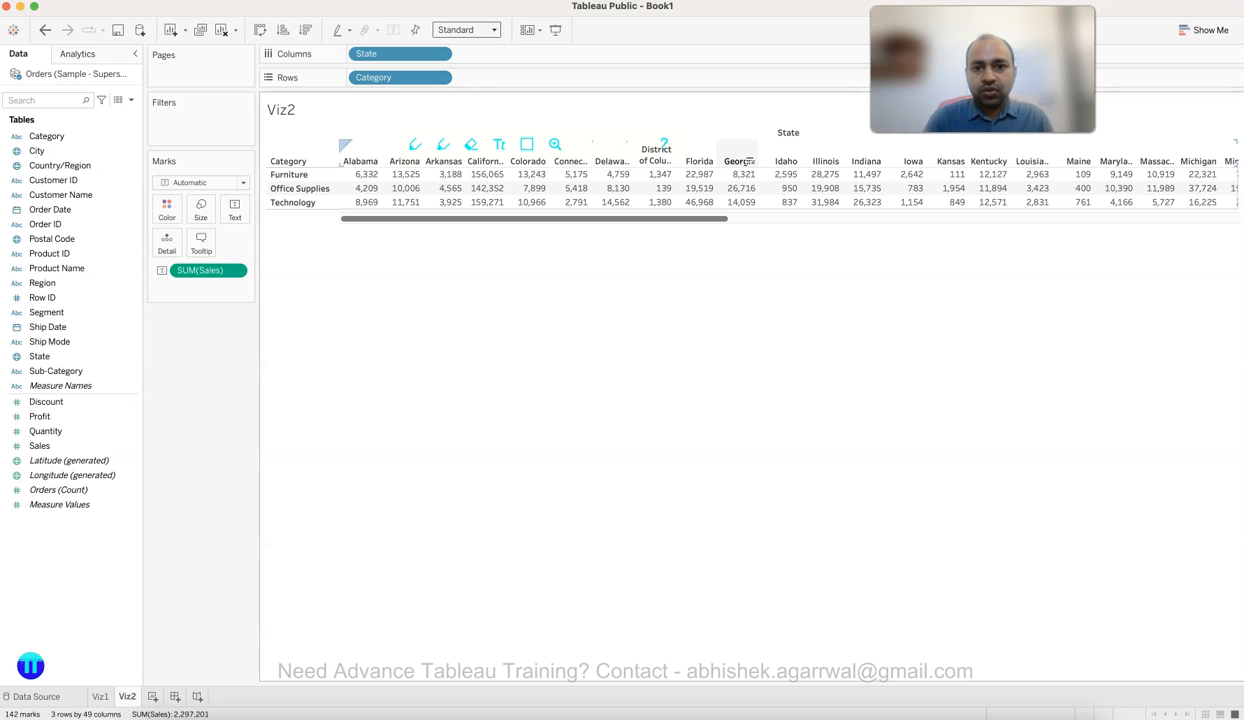
{"action": "left_click_drag", "start_coordinate": [716, 161], "coordinate": [722, 161]}
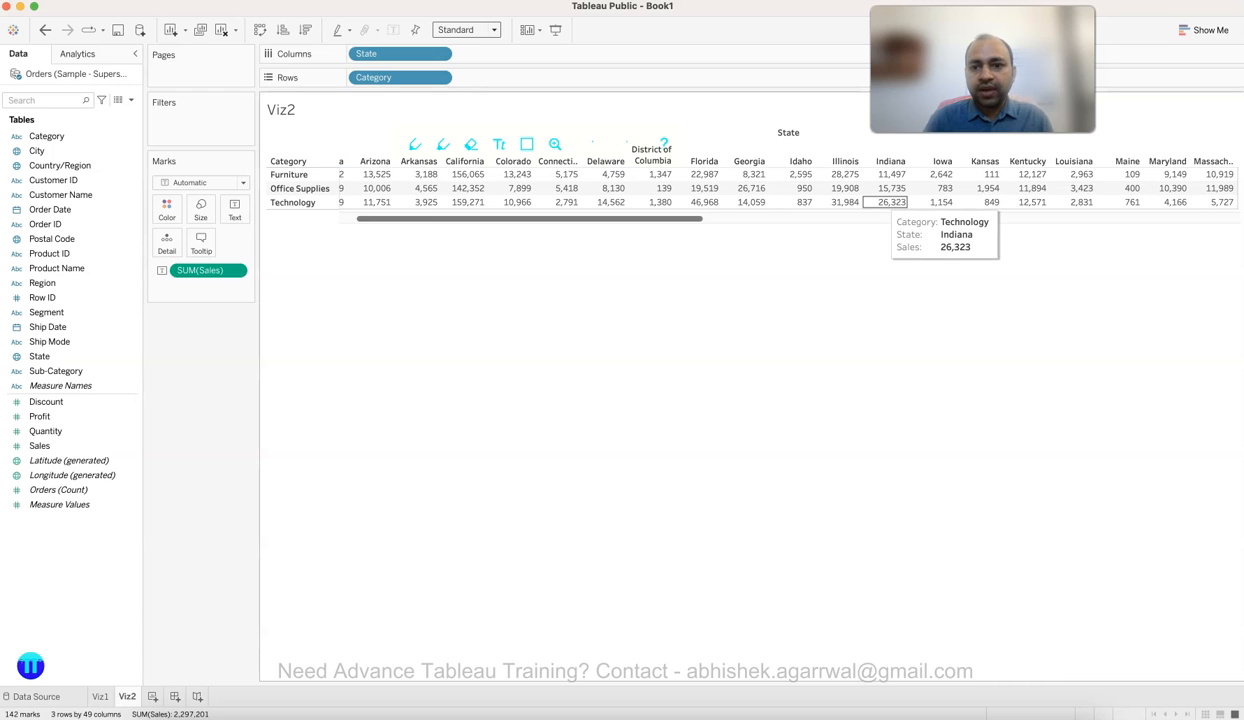
{"action": "scroll", "coordinate": [890, 202], "scroll_direction": "right", "scroll_amount": 2}
{"action": "scroll", "coordinate": [885, 202], "scroll_direction": "right", "scroll_amount": 2}
{"action": "scroll", "coordinate": [885, 202], "scroll_direction": "left", "scroll_amount": 5}
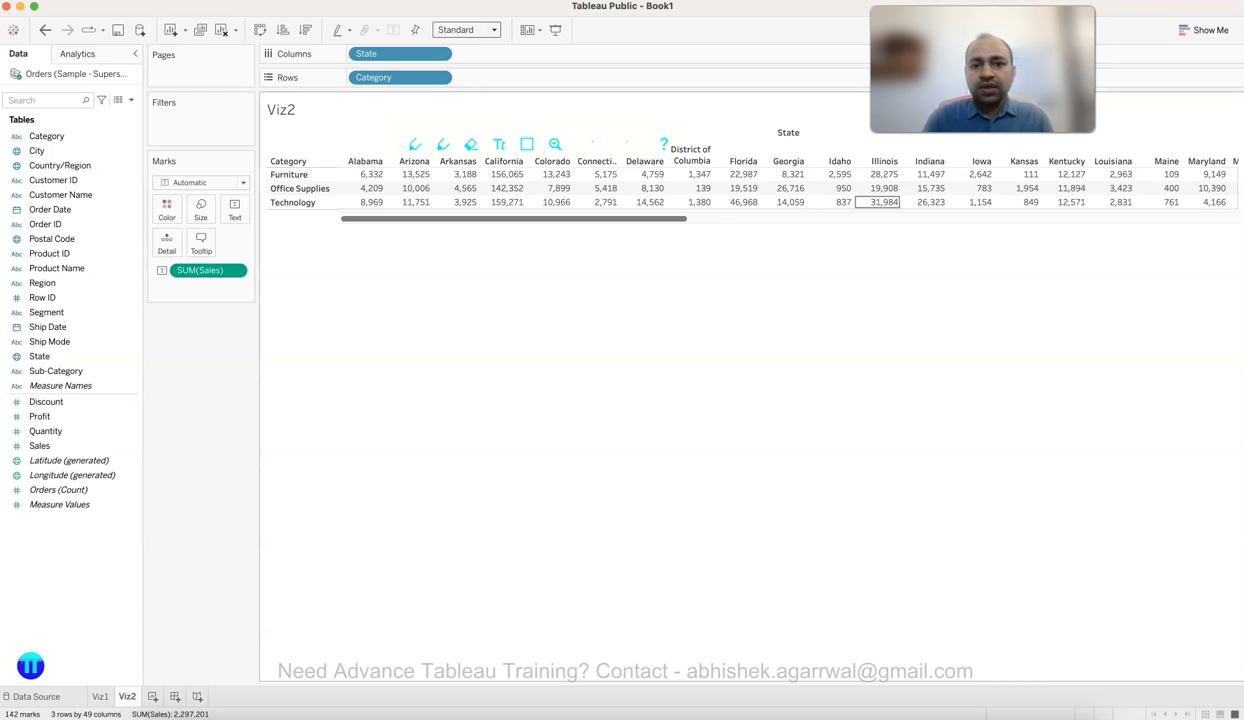
{"action": "scroll", "coordinate": [885, 202], "scroll_direction": "right", "scroll_amount": 5}
{"action": "scroll", "coordinate": [885, 202], "scroll_direction": "right", "scroll_amount": 10}
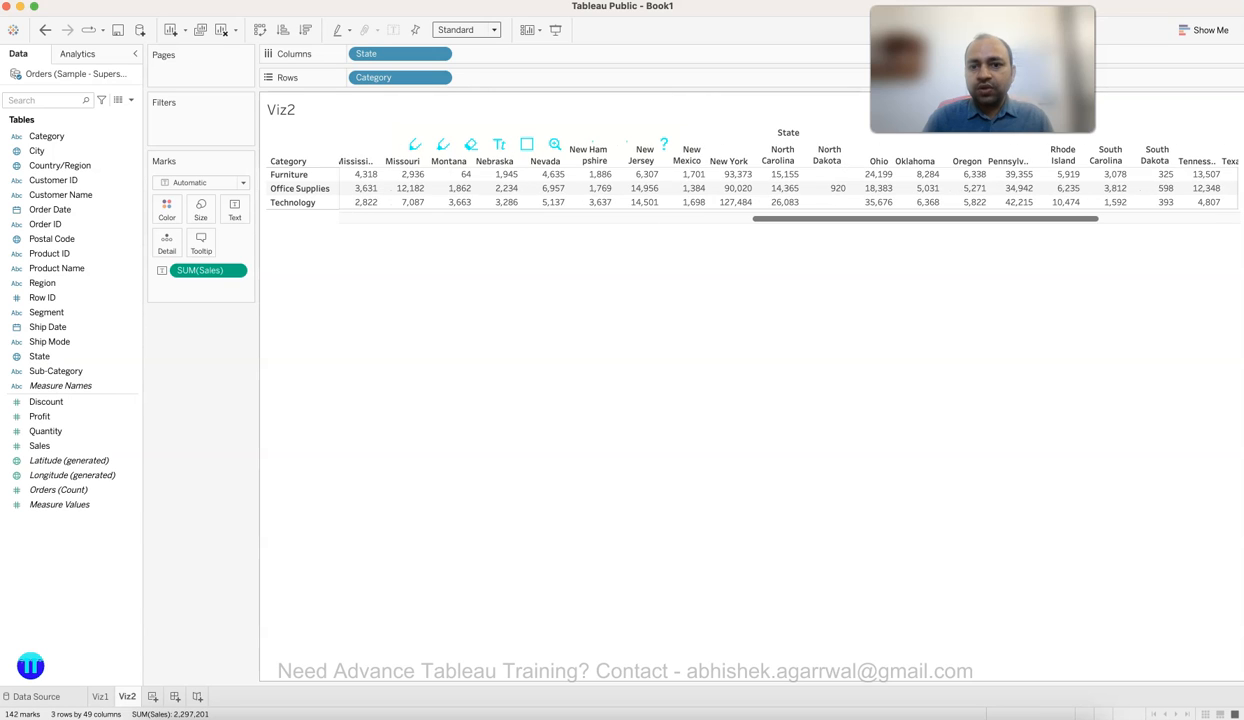
Swap the rows and columns of the Viz2 table so State is on Rows and Category is on Columns.
{"action": "scroll", "coordinate": [885, 202], "scroll_direction": "left", "scroll_amount": 10}
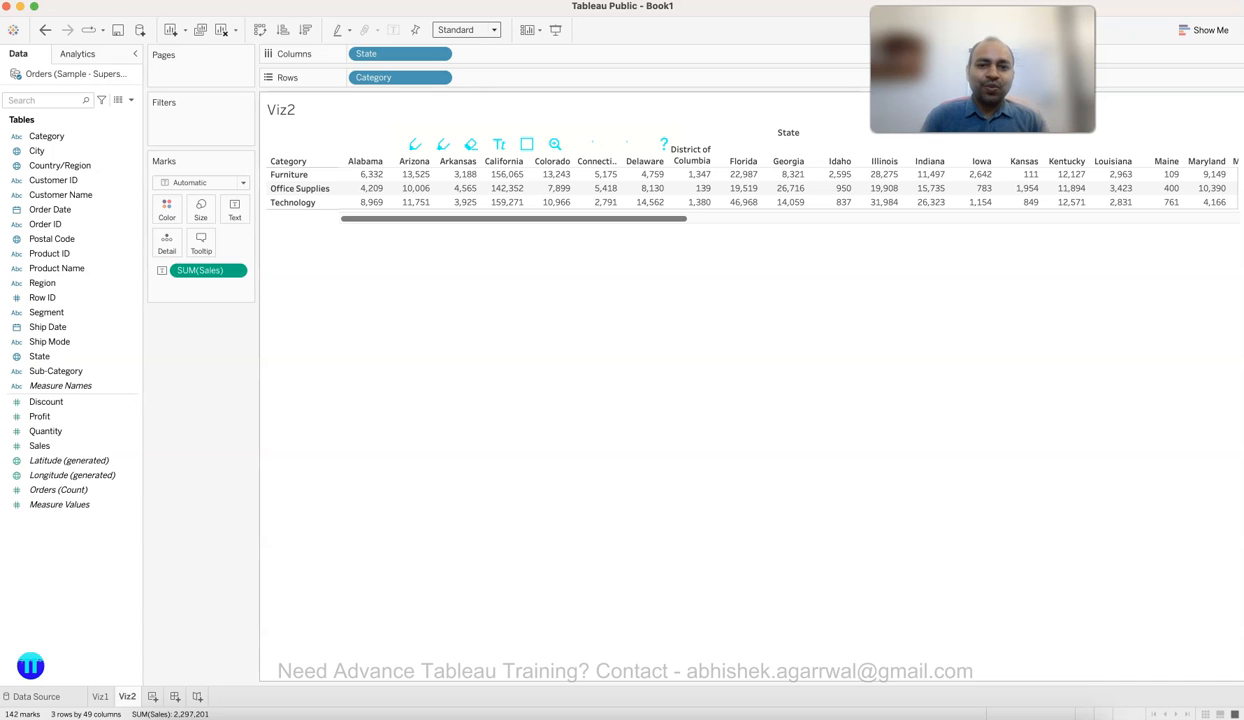
{"action": "scroll", "coordinate": [855, 198], "scroll_direction": "right", "scroll_amount": 5}
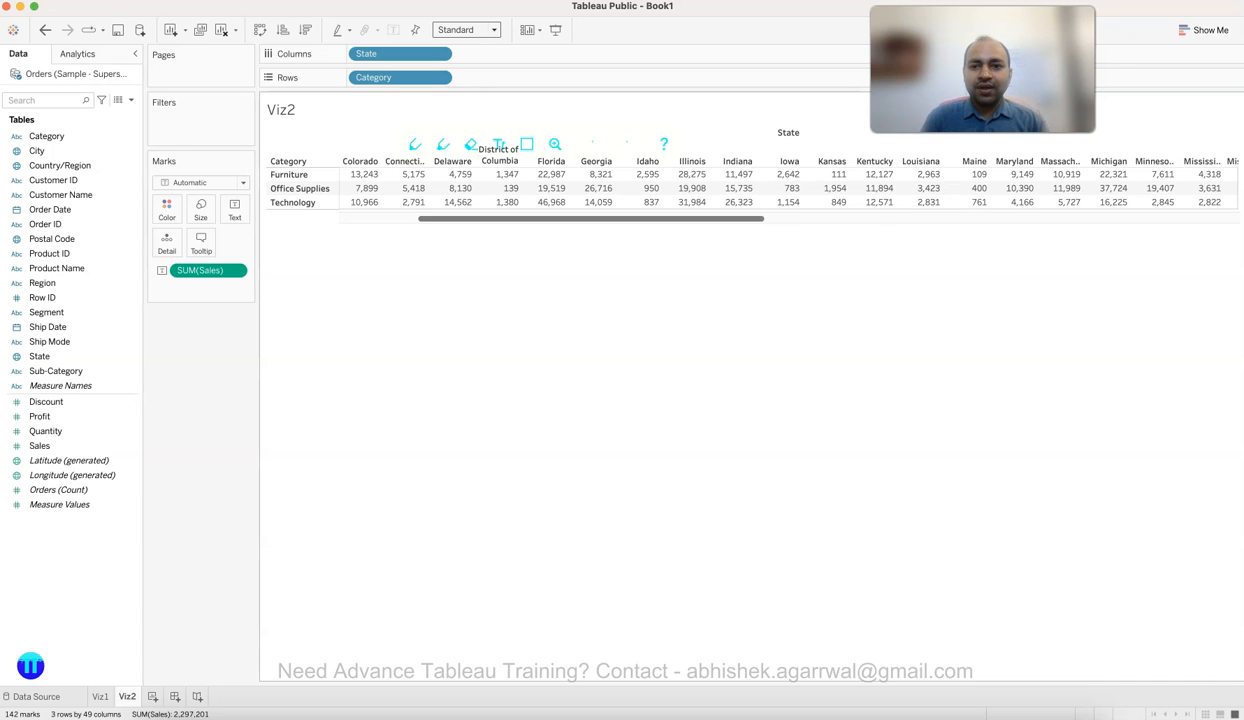
{"action": "scroll", "coordinate": [745, 180], "scroll_direction": "right", "scroll_amount": 5}
{"action": "scroll", "coordinate": [745, 180], "scroll_direction": "left", "scroll_amount": 10}
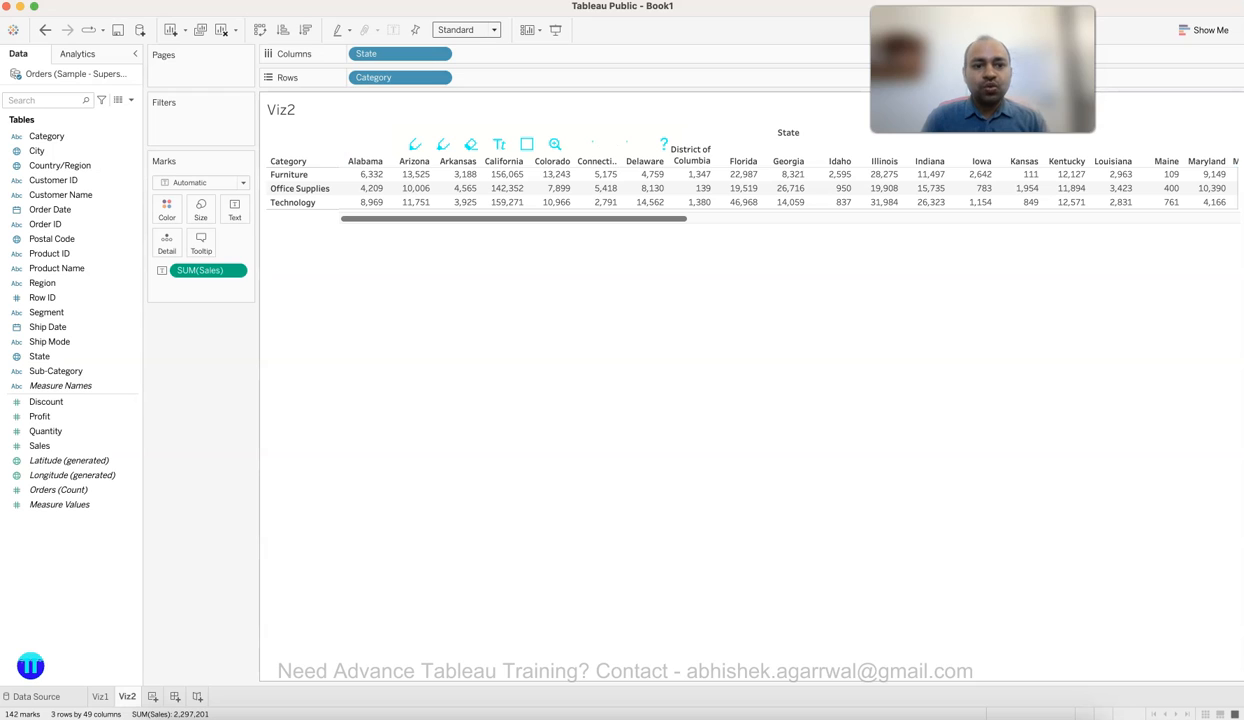
{"action": "mouse_move", "coordinate": [463, 179]}
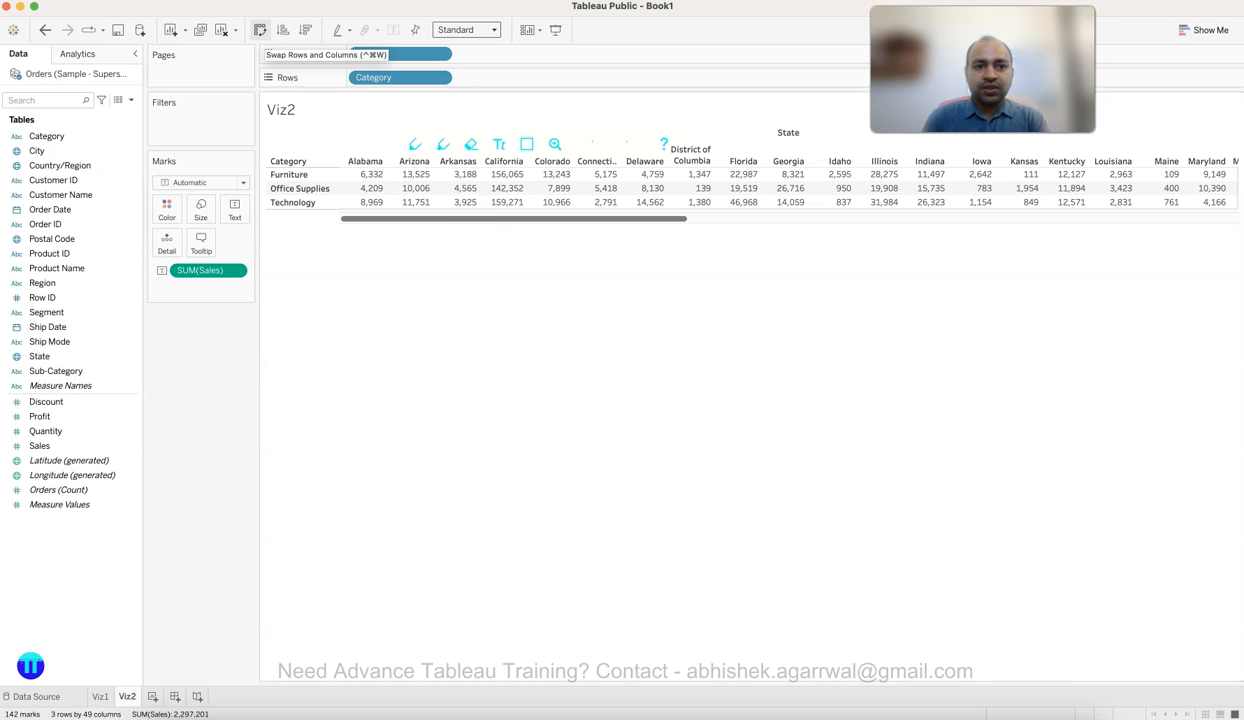
{"action": "left_click", "coordinate": [260, 30]}
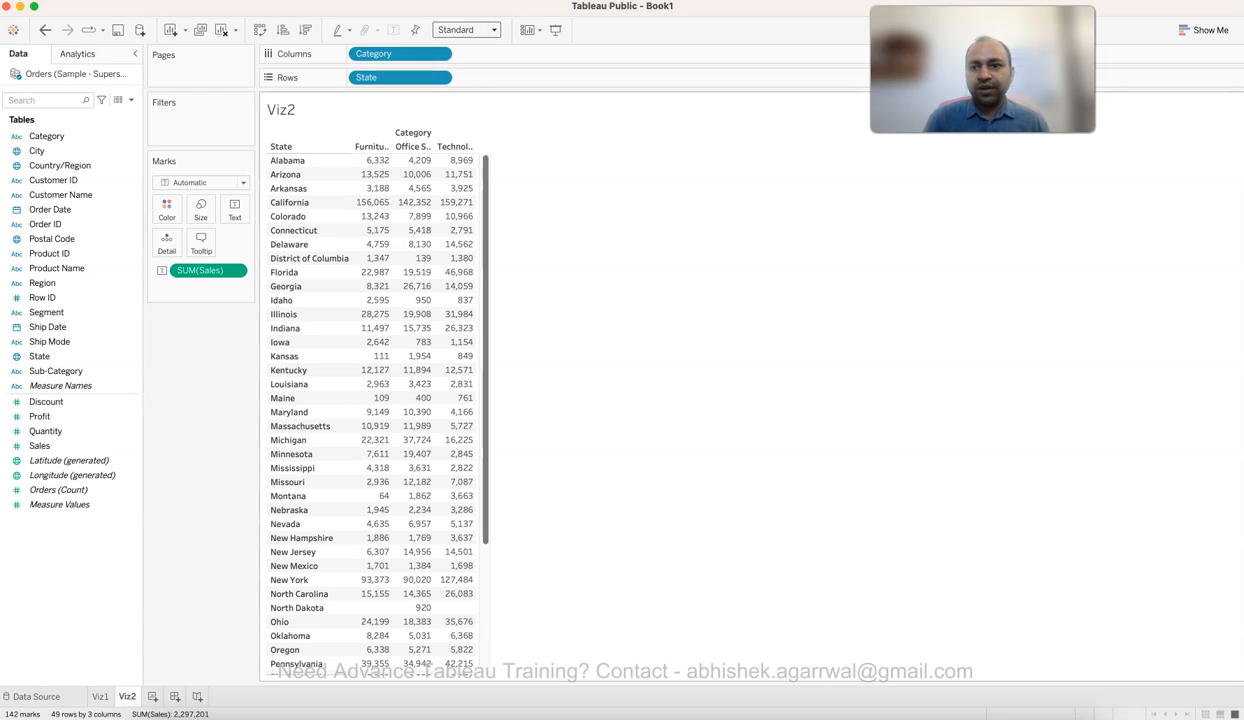
Swap the table's rows and columns back and forth, ending with State on Rows and Category on Columns.
{"action": "key", "text": "ctrl+a"}
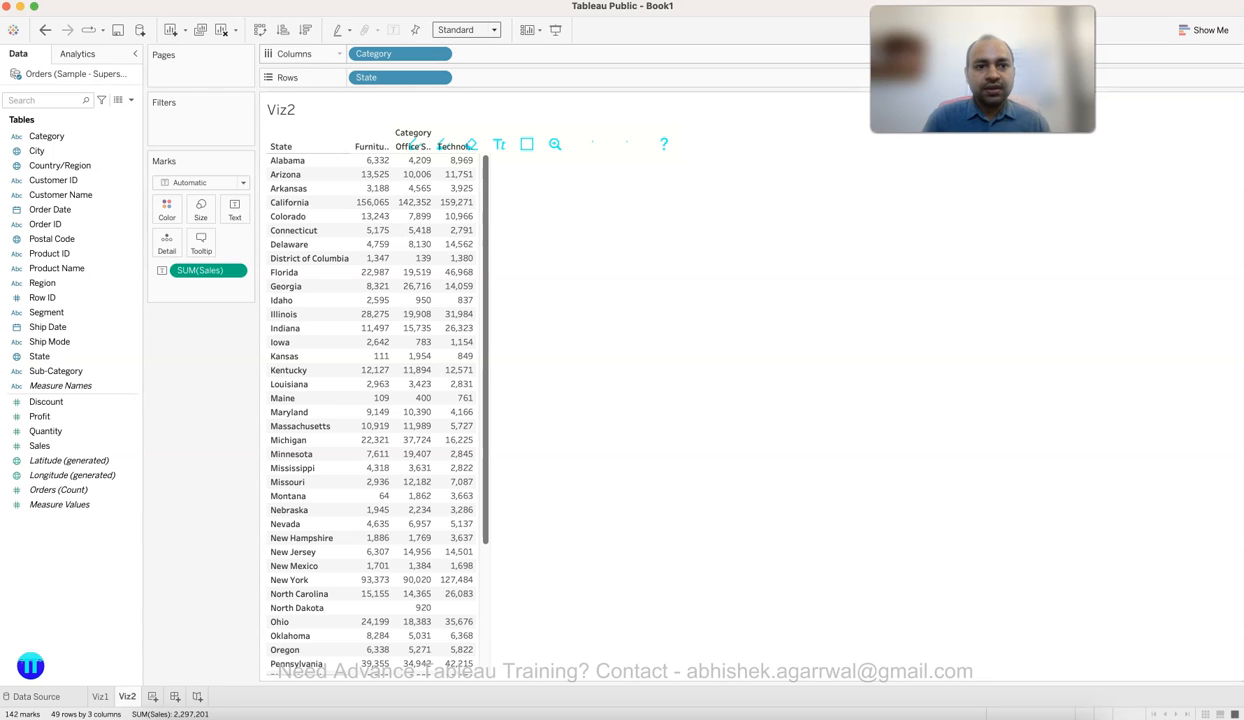
{"action": "left_click", "coordinate": [259, 29]}
{"action": "left_click", "coordinate": [259, 29]}
{"action": "left_click", "coordinate": [259, 29]}
{"action": "left_click", "coordinate": [259, 29]}
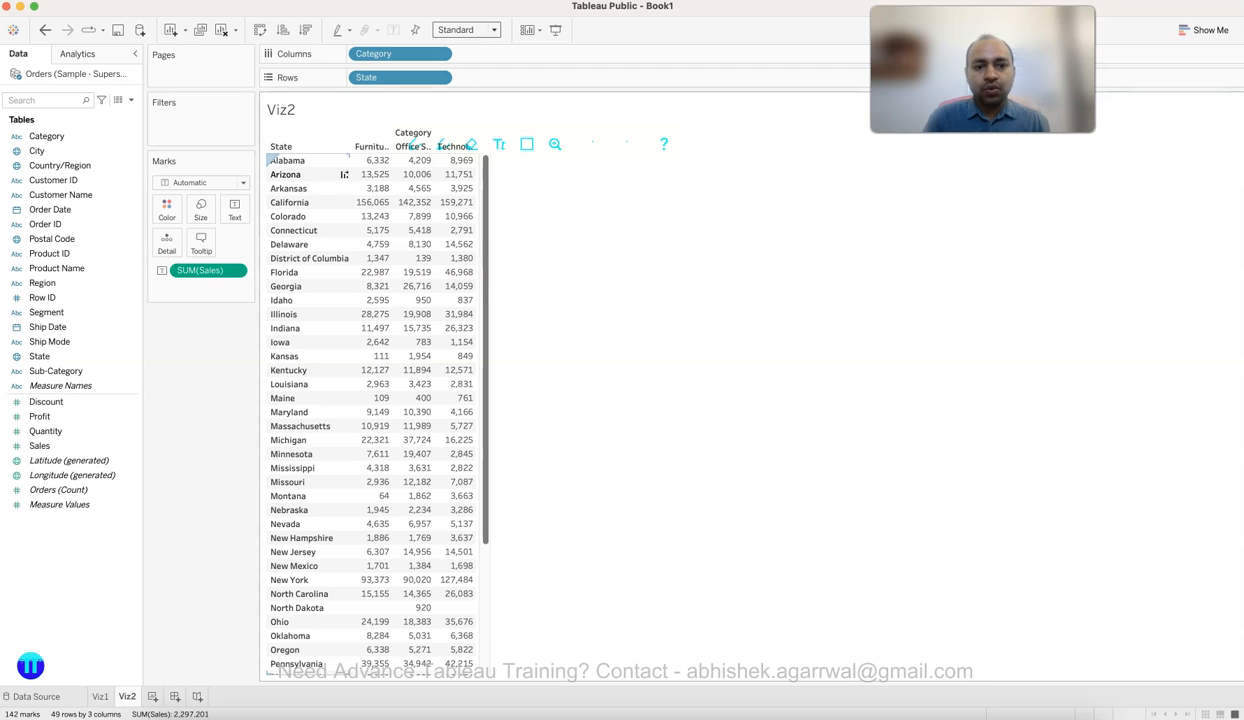
Examine the sales by category for every state down the length of the table.
{"action": "scroll", "coordinate": [420, 232], "scroll_direction": "down", "scroll_amount": 5}
{"action": "scroll", "coordinate": [420, 232], "scroll_direction": "up", "scroll_amount": 5}
{"action": "scroll", "coordinate": [413, 232], "scroll_direction": "down", "scroll_amount": 6}
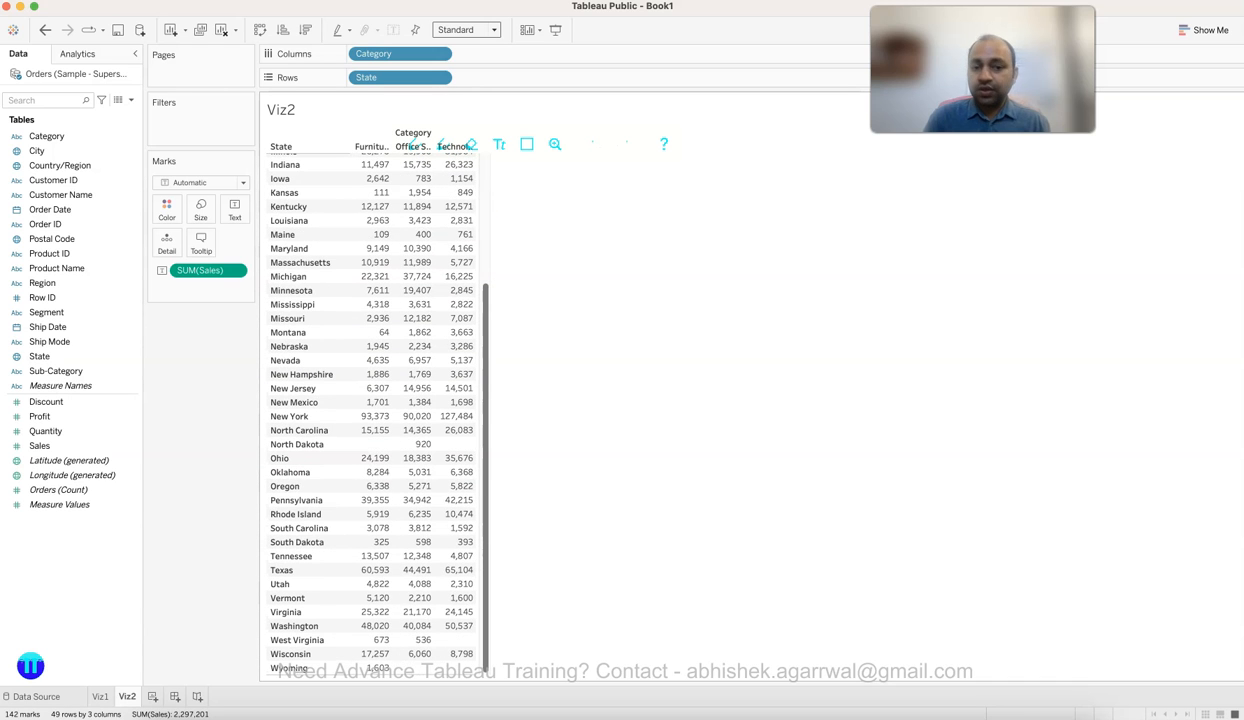
{"action": "scroll", "coordinate": [413, 234], "scroll_direction": "up", "scroll_amount": 6}
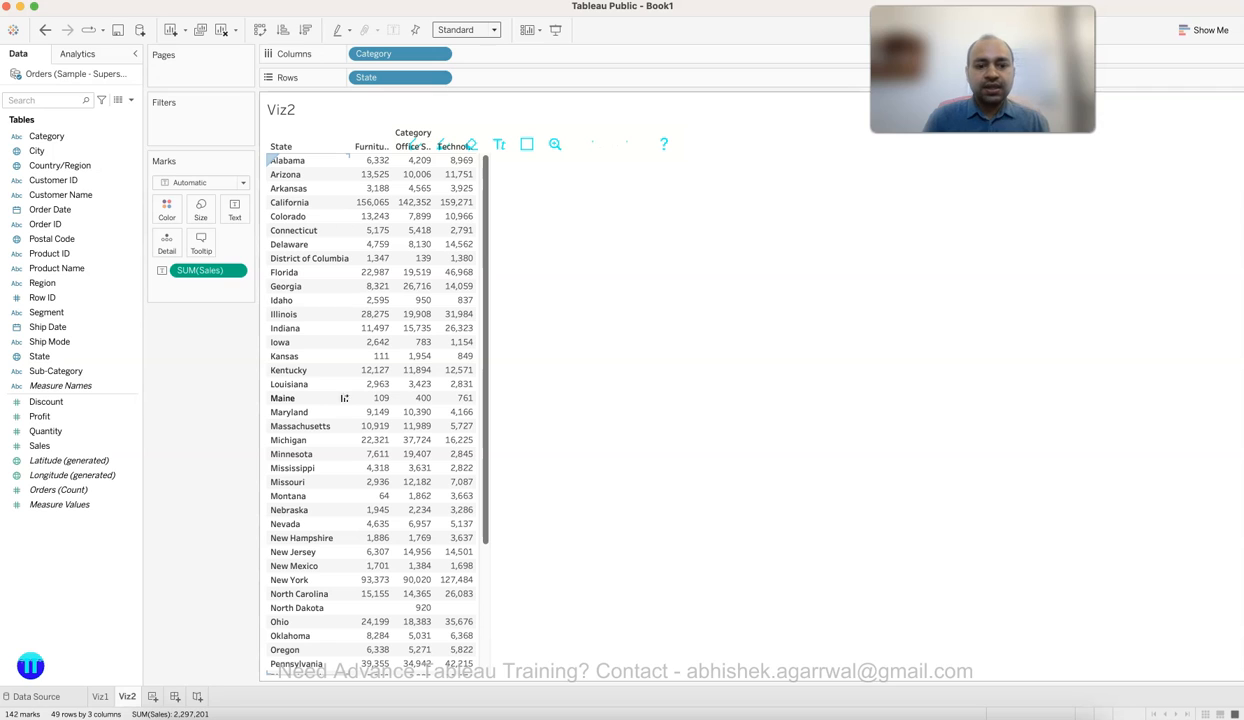
{"action": "mouse_move", "coordinate": [420, 611]}
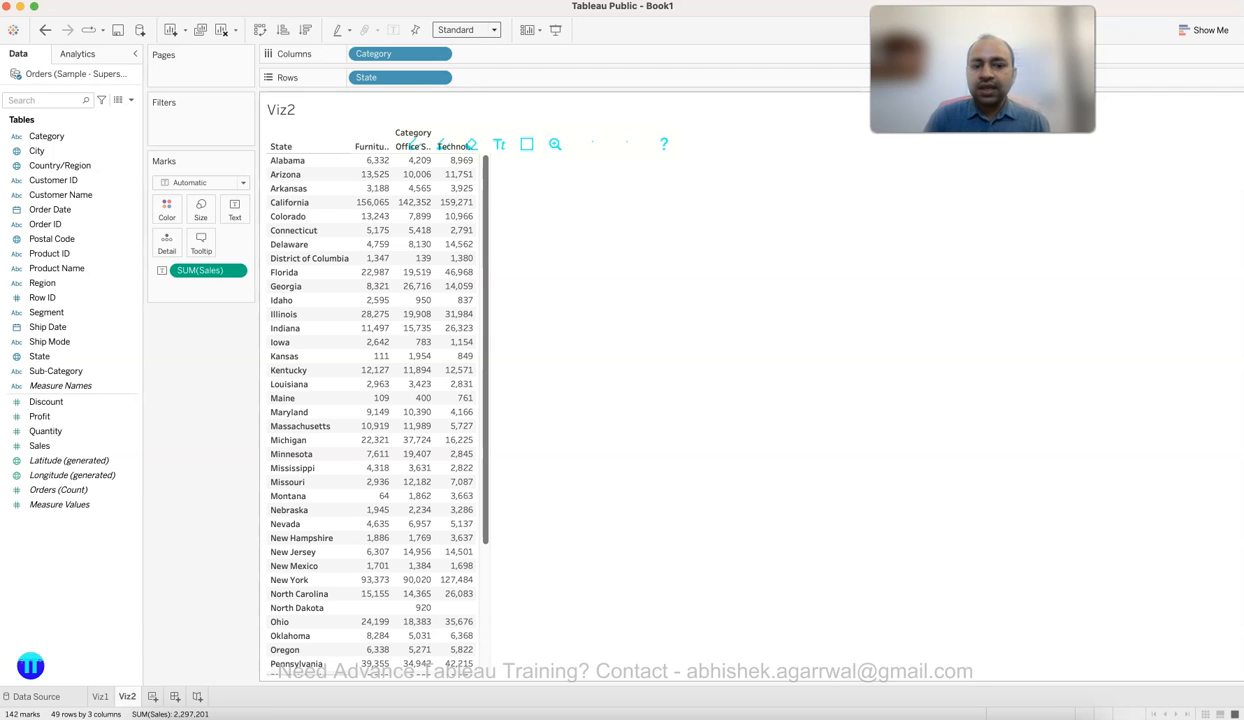
{"action": "scroll", "coordinate": [420, 607], "scroll_direction": "down", "scroll_amount": 5}
{"action": "mouse_move", "coordinate": [380, 668]}
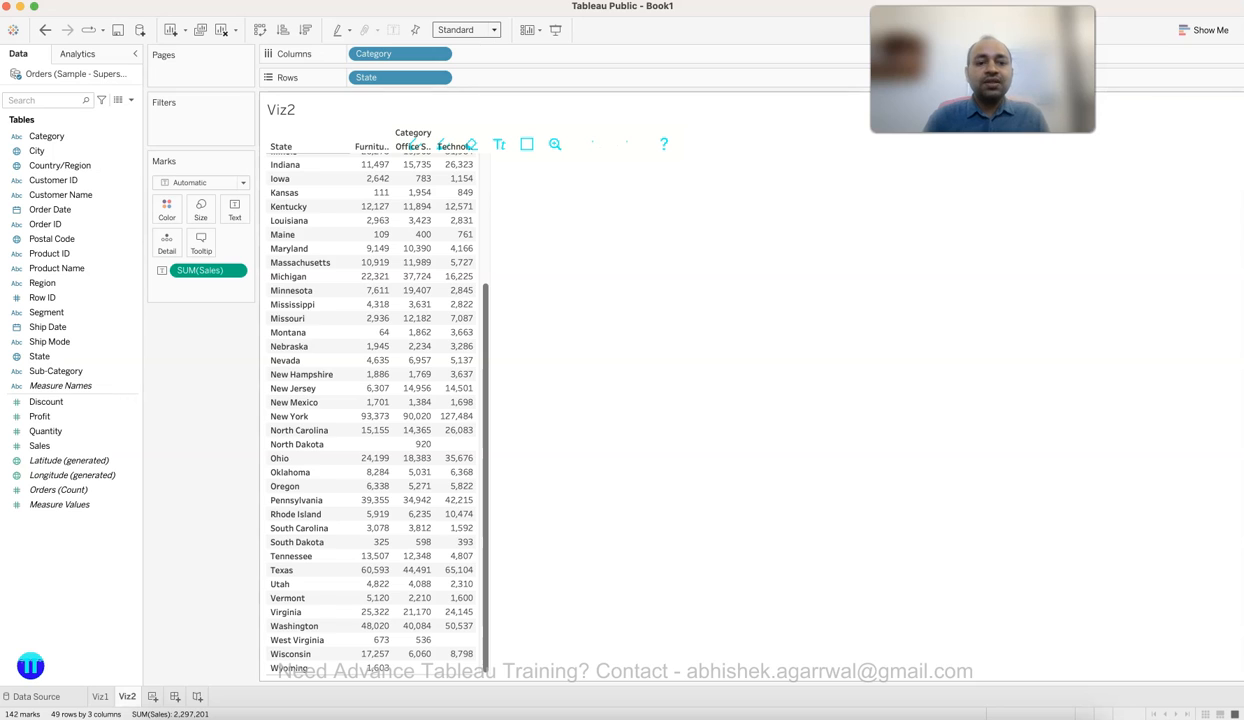
{"action": "scroll", "coordinate": [412, 448], "scroll_direction": "up", "scroll_amount": 5}
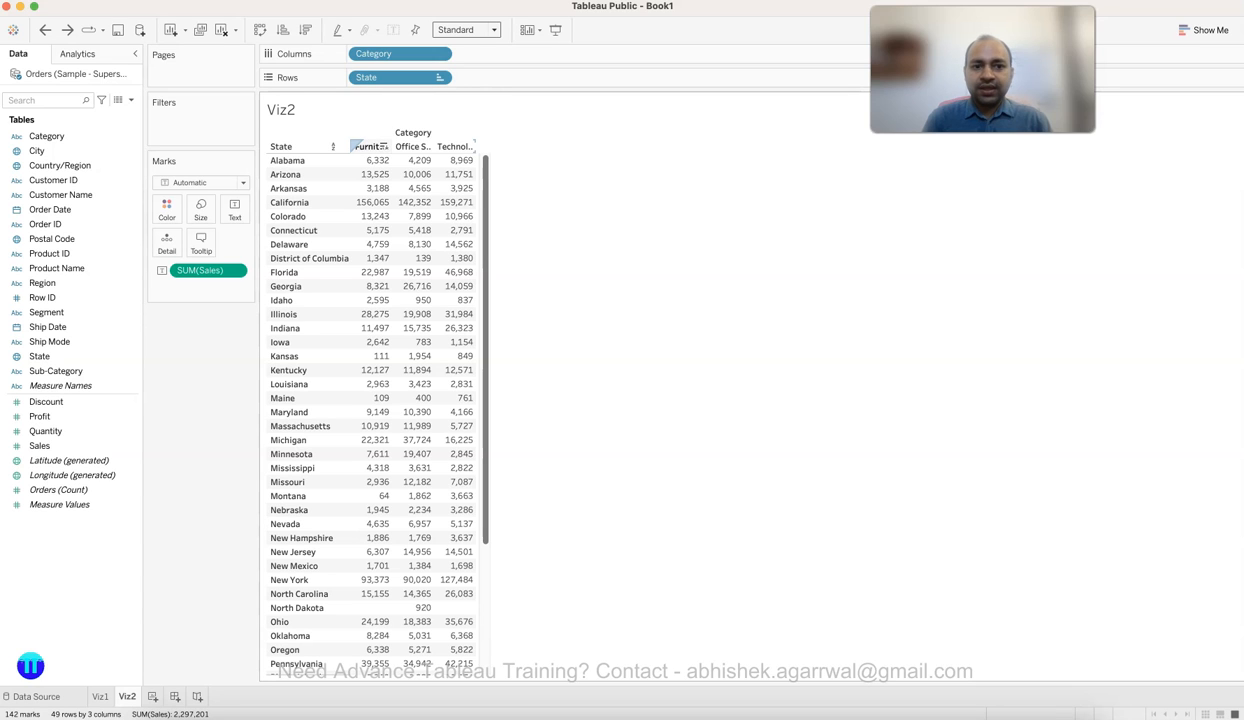
Widen the category columns so their full labels fit, sort the states by Sales in descending order, and review the list.
{"action": "left_click_drag", "start_coordinate": [390, 146], "coordinate": [422, 147]}
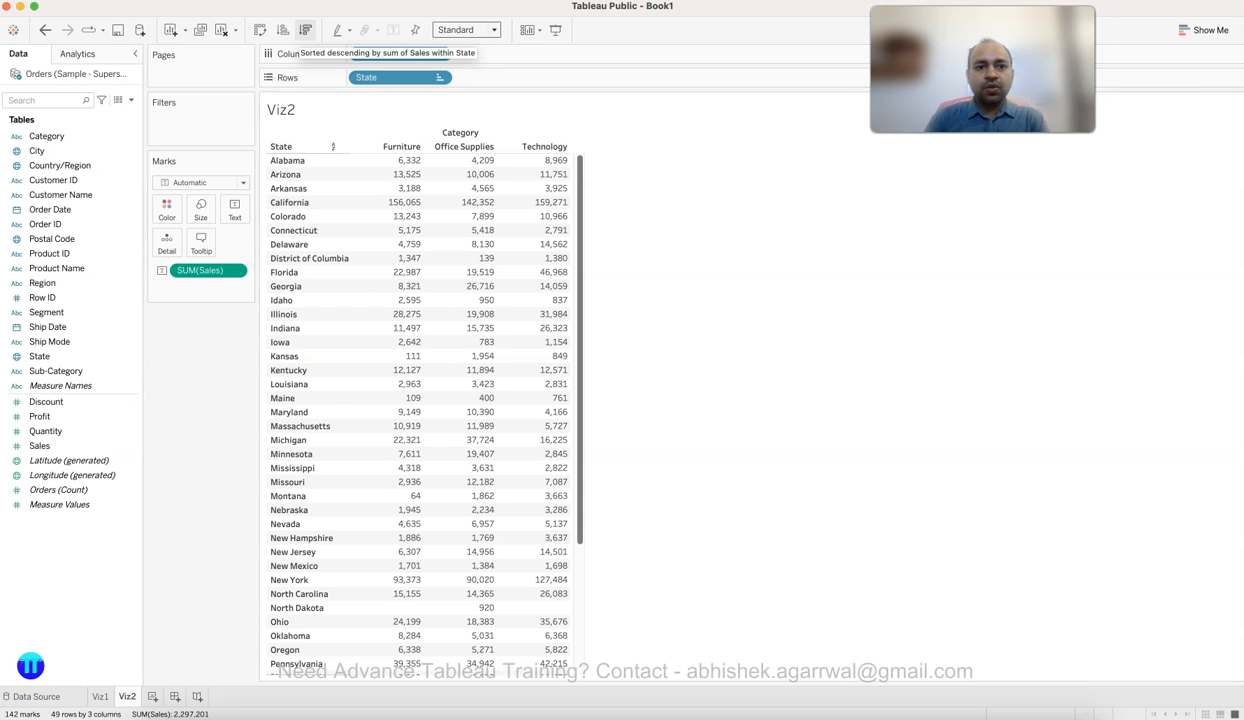
{"action": "left_click", "coordinate": [306, 30]}
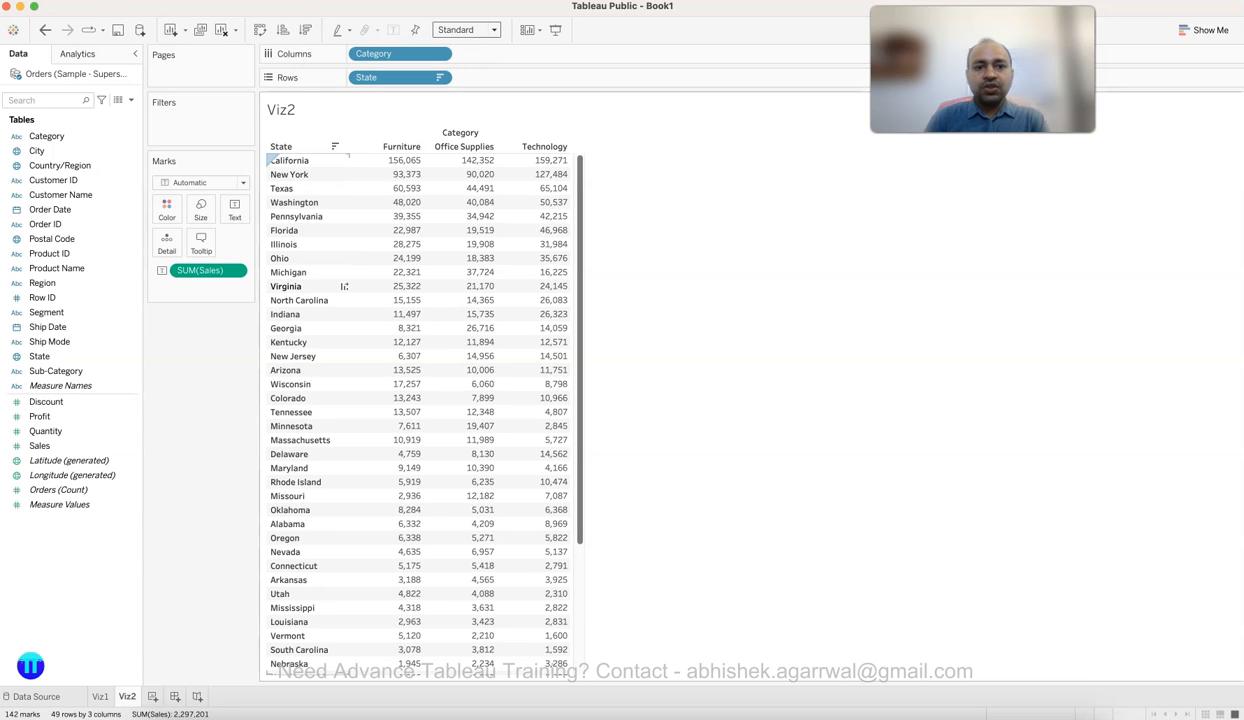
{"action": "mouse_move", "coordinate": [470, 162]}
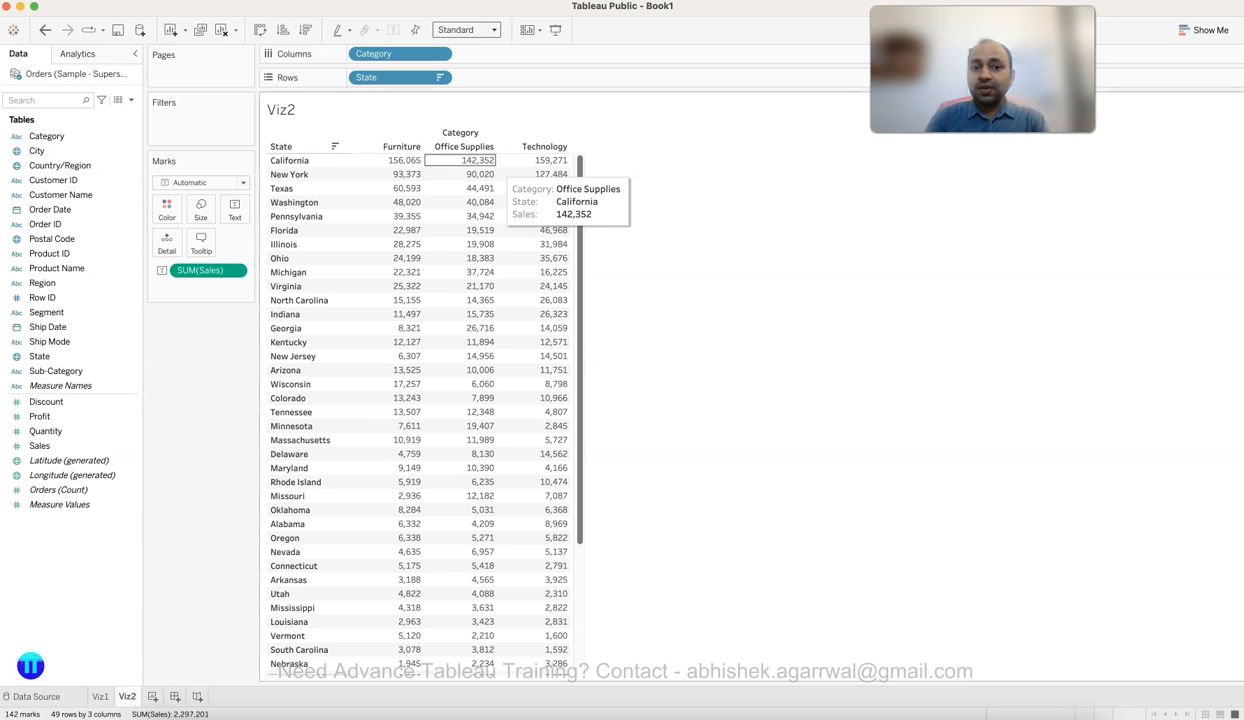
{"action": "scroll", "coordinate": [470, 420], "scroll_direction": "down", "scroll_amount": 5}
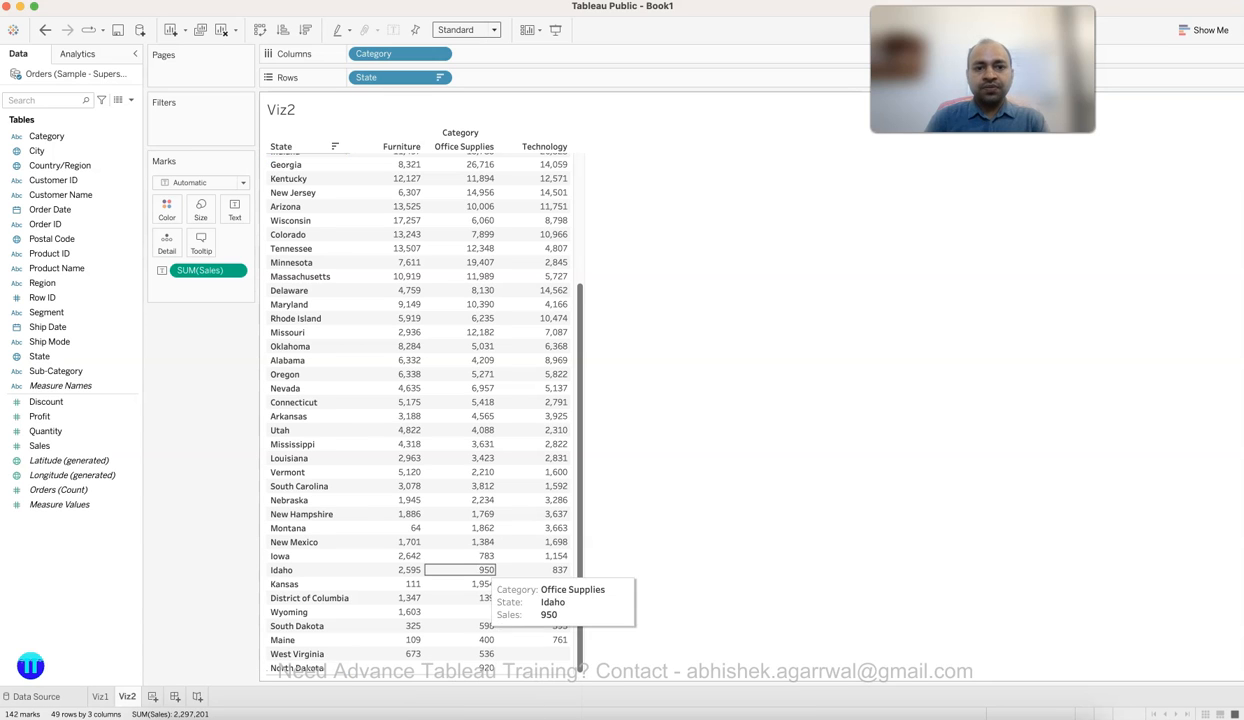
{"action": "scroll", "coordinate": [482, 569], "scroll_direction": "up", "scroll_amount": 5}
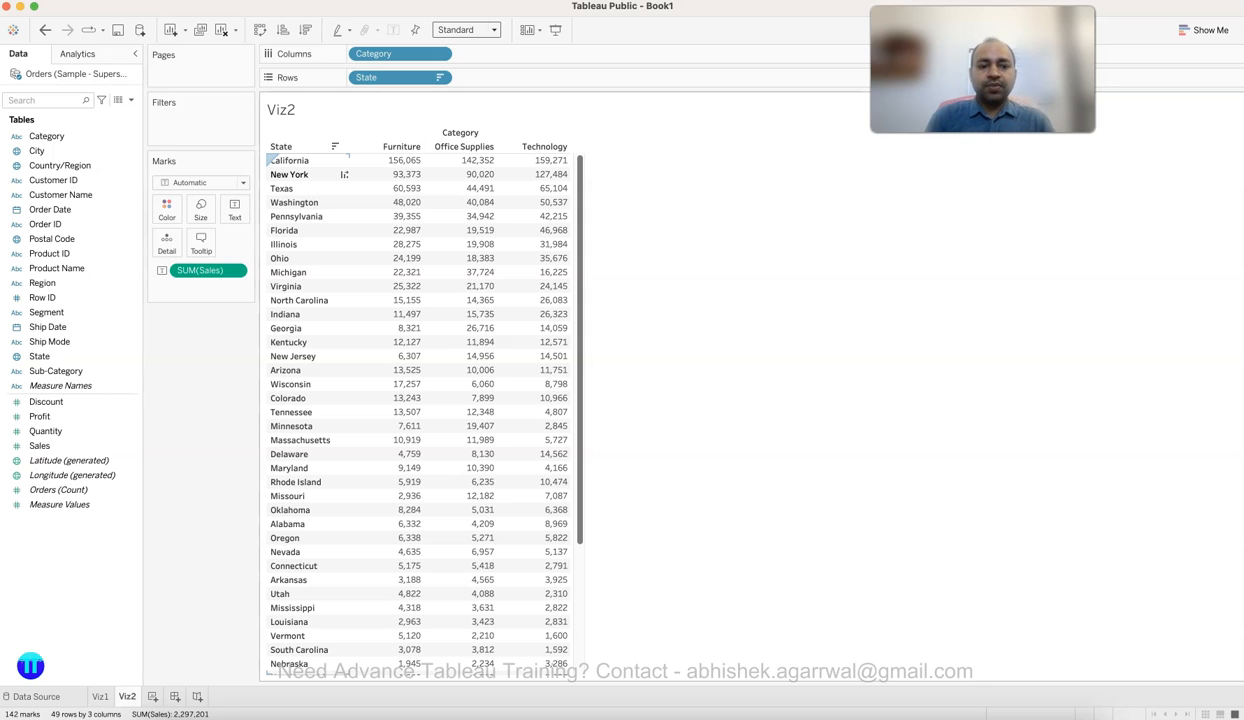
{"action": "mouse_move", "coordinate": [396, 178]}
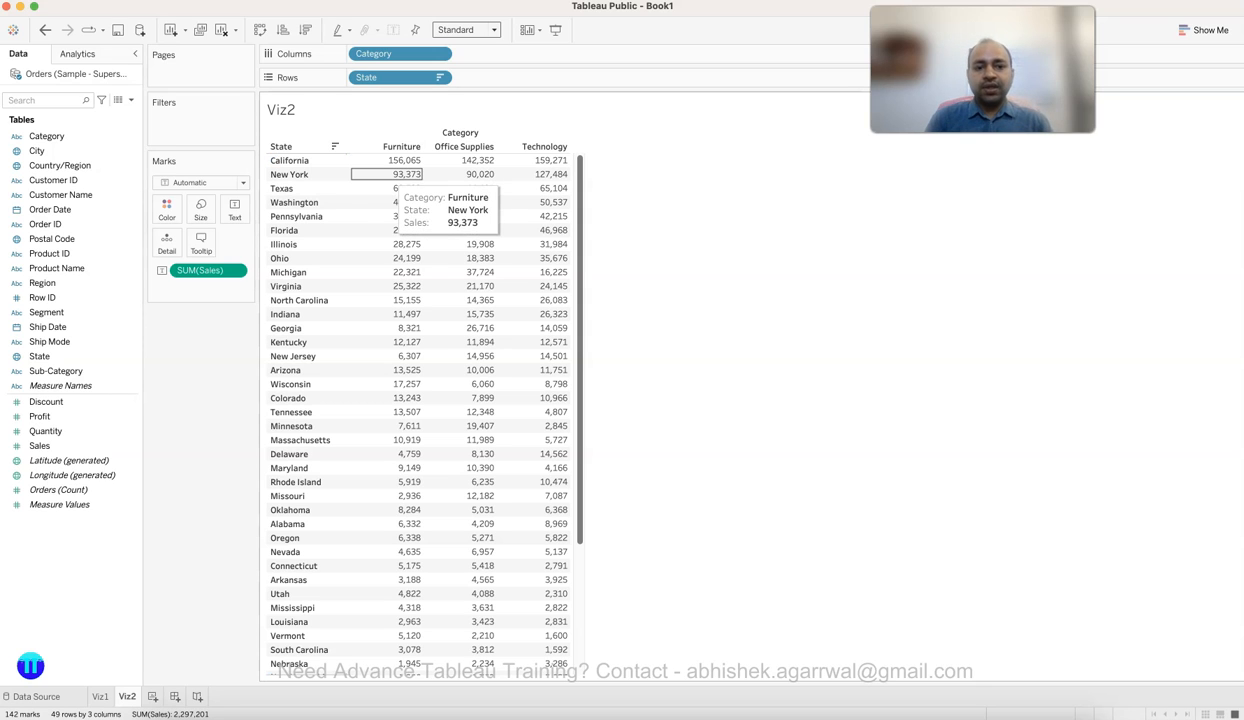
{"action": "scroll", "coordinate": [465, 440], "scroll_direction": "down", "scroll_amount": 3}
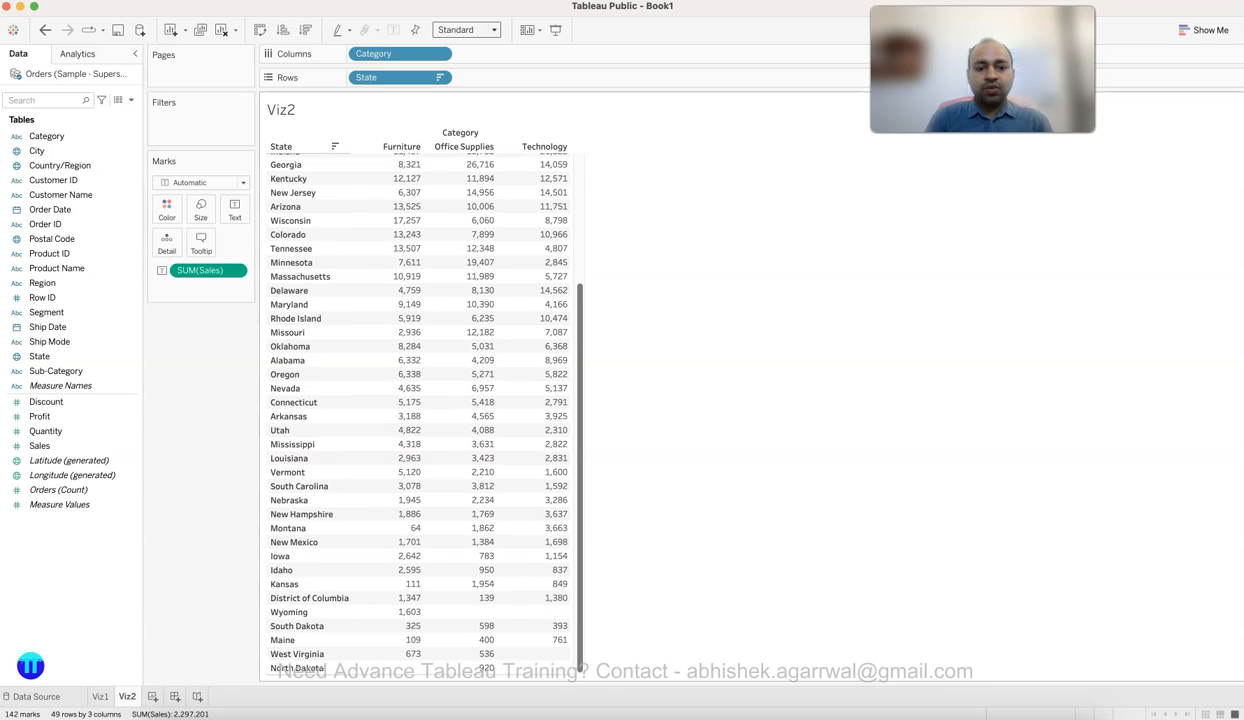
{"action": "scroll", "coordinate": [484, 666], "scroll_direction": "up", "scroll_amount": 2}
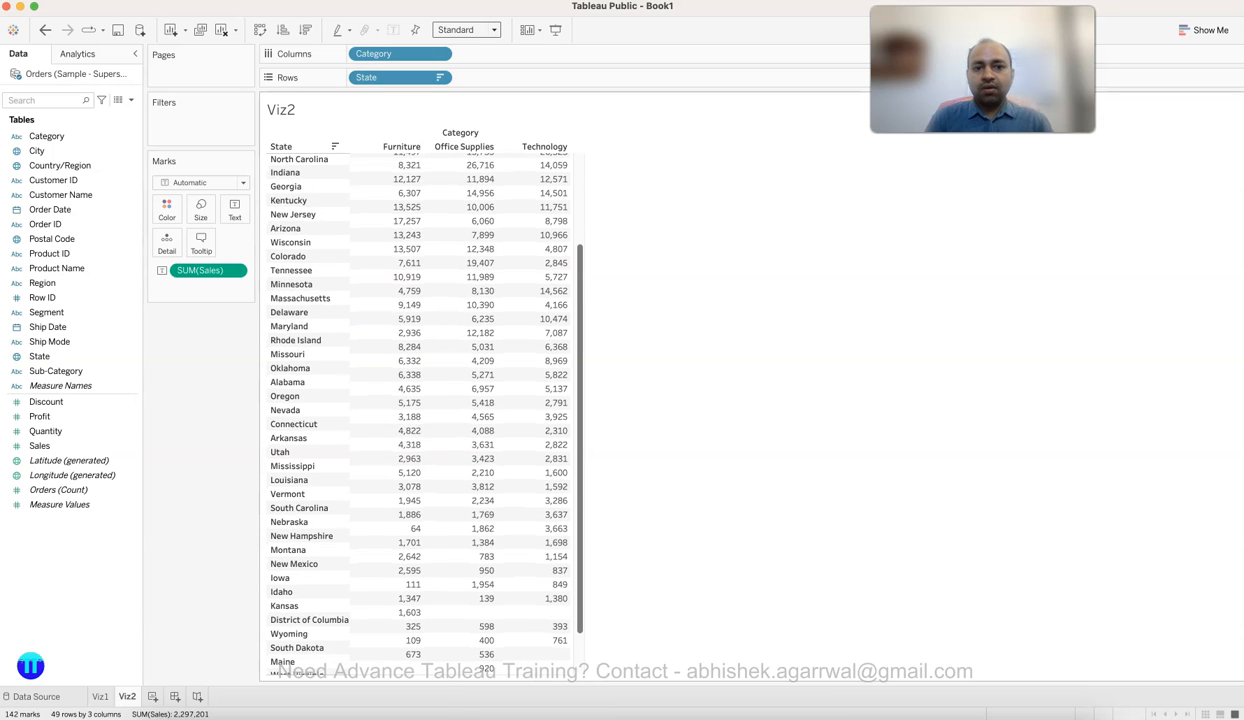
{"action": "scroll", "coordinate": [432, 413], "scroll_direction": "up", "scroll_amount": 3}
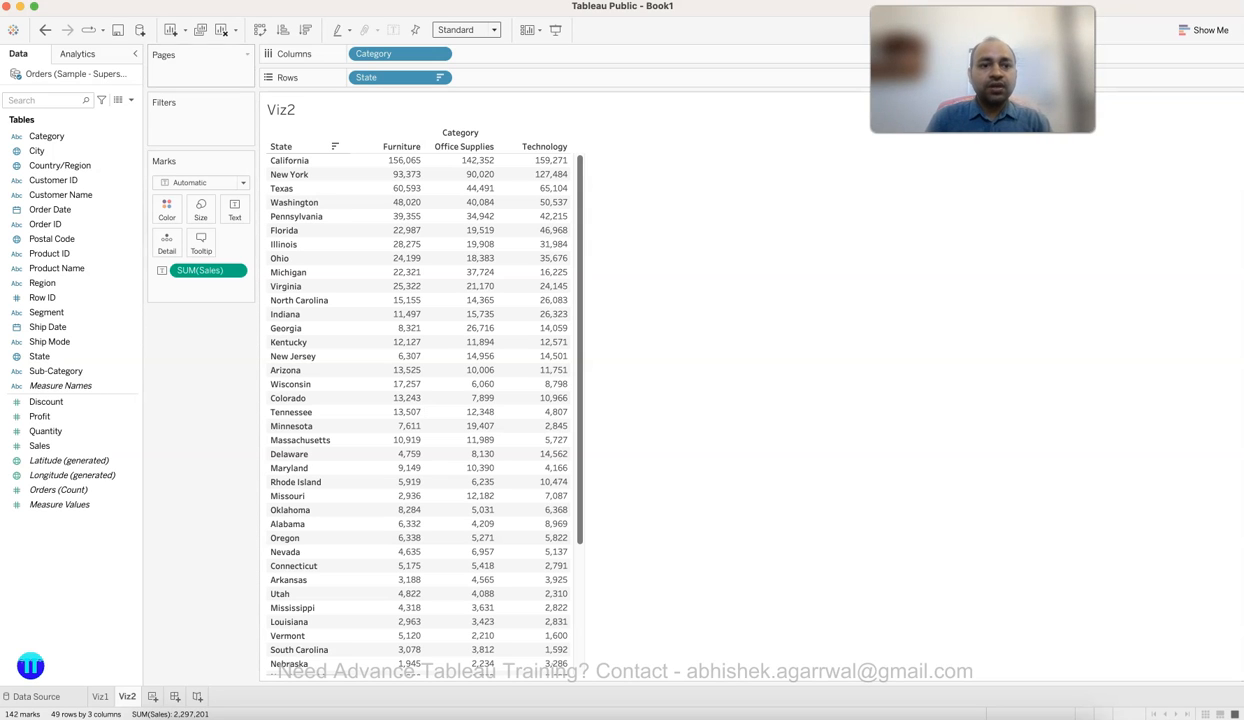
Sort the states by Sales in ascending order and look through the reordered table.
{"action": "left_click", "coordinate": [283, 30]}
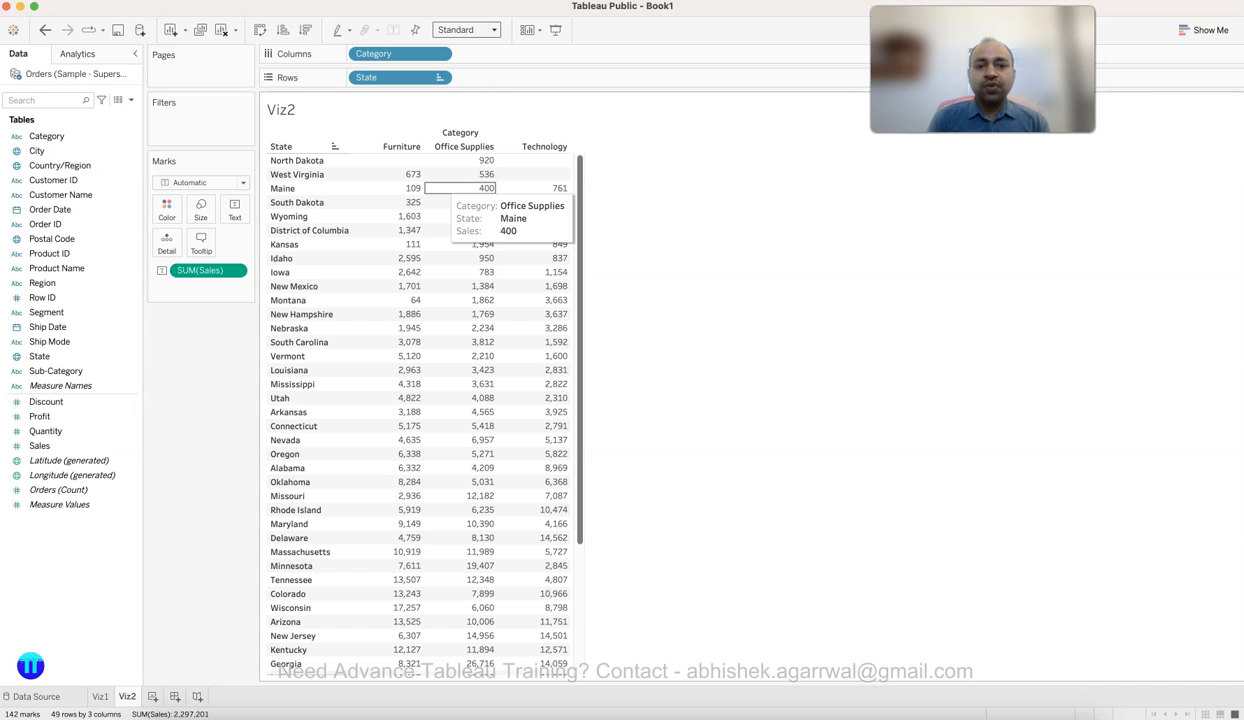
{"action": "scroll", "coordinate": [460, 190], "scroll_direction": "down", "scroll_amount": 5}
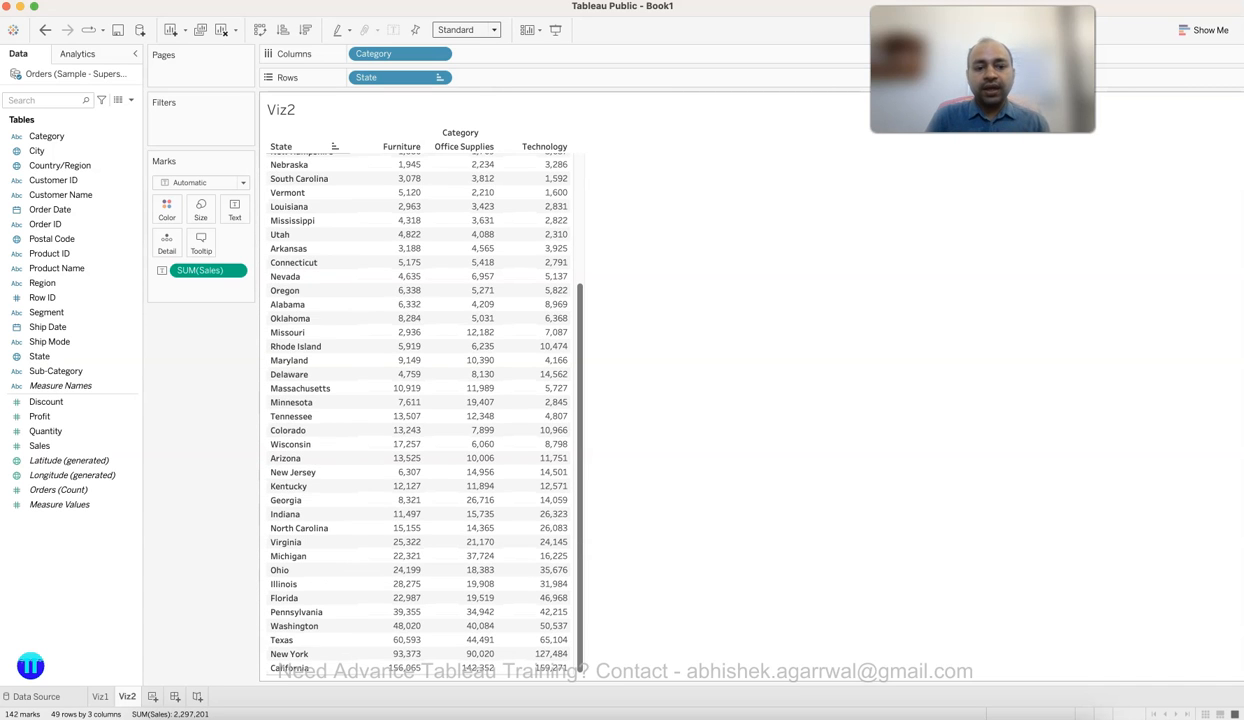
{"action": "scroll", "coordinate": [470, 175], "scroll_direction": "up", "scroll_amount": 5}
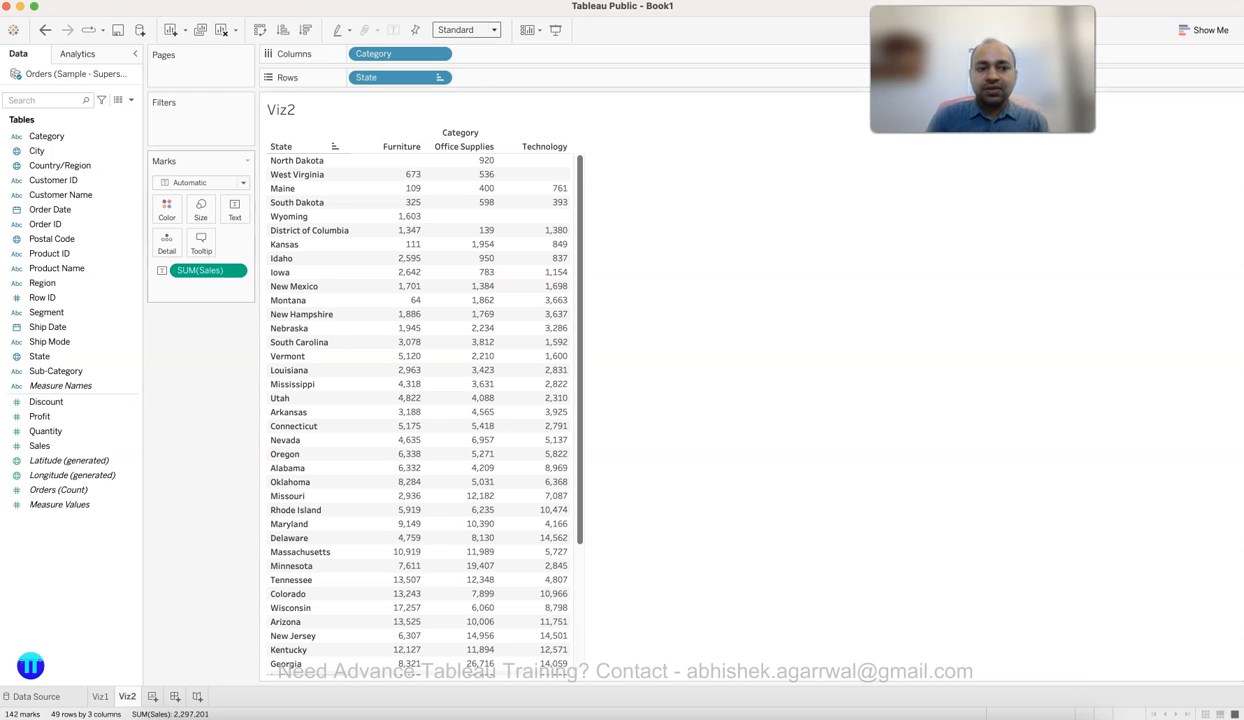
{"action": "left_click", "coordinate": [58, 417]}
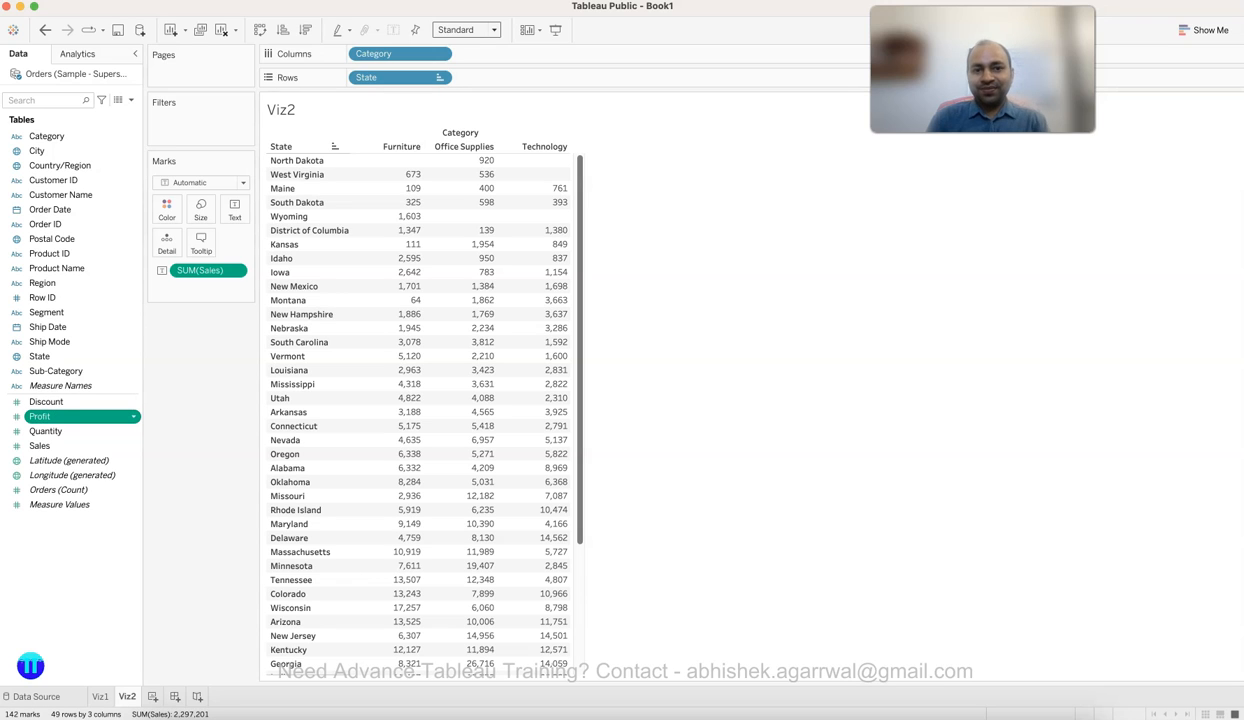
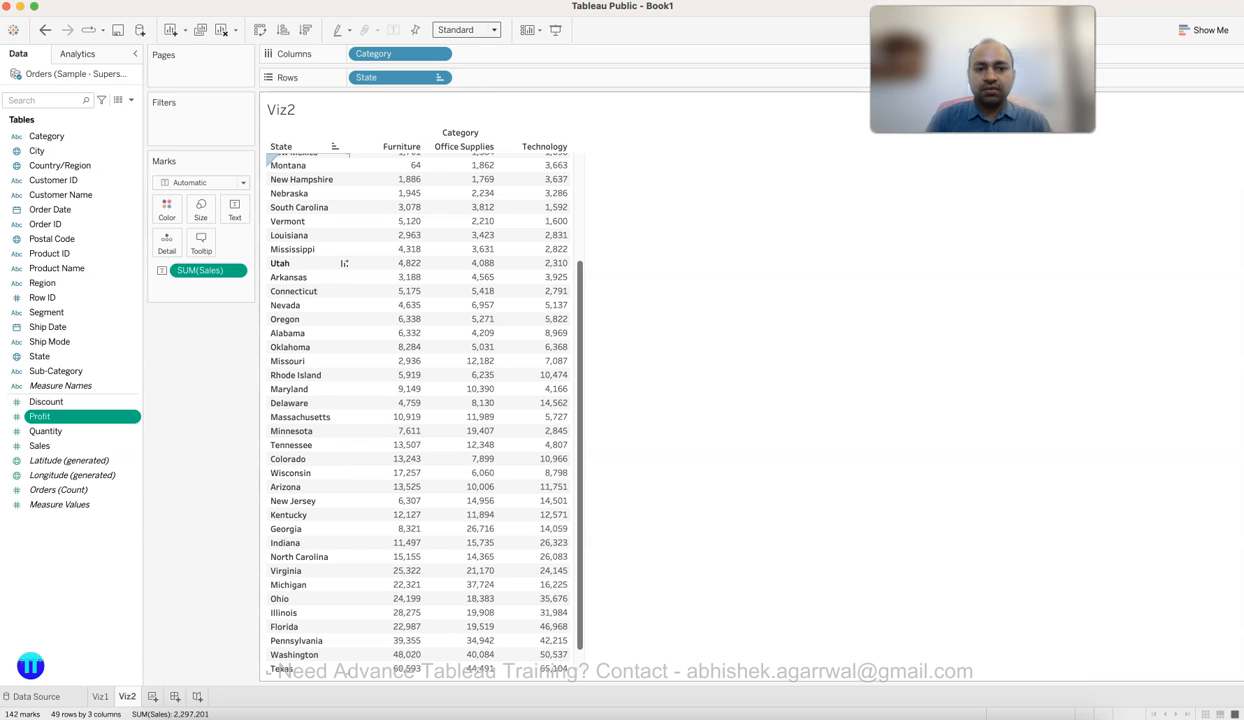
Add a new worksheet and name it Viz3.
{"action": "left_click", "coordinate": [153, 697]}
{"action": "double_click", "coordinate": [157, 697]}
{"action": "type", "text": "Viz3"}
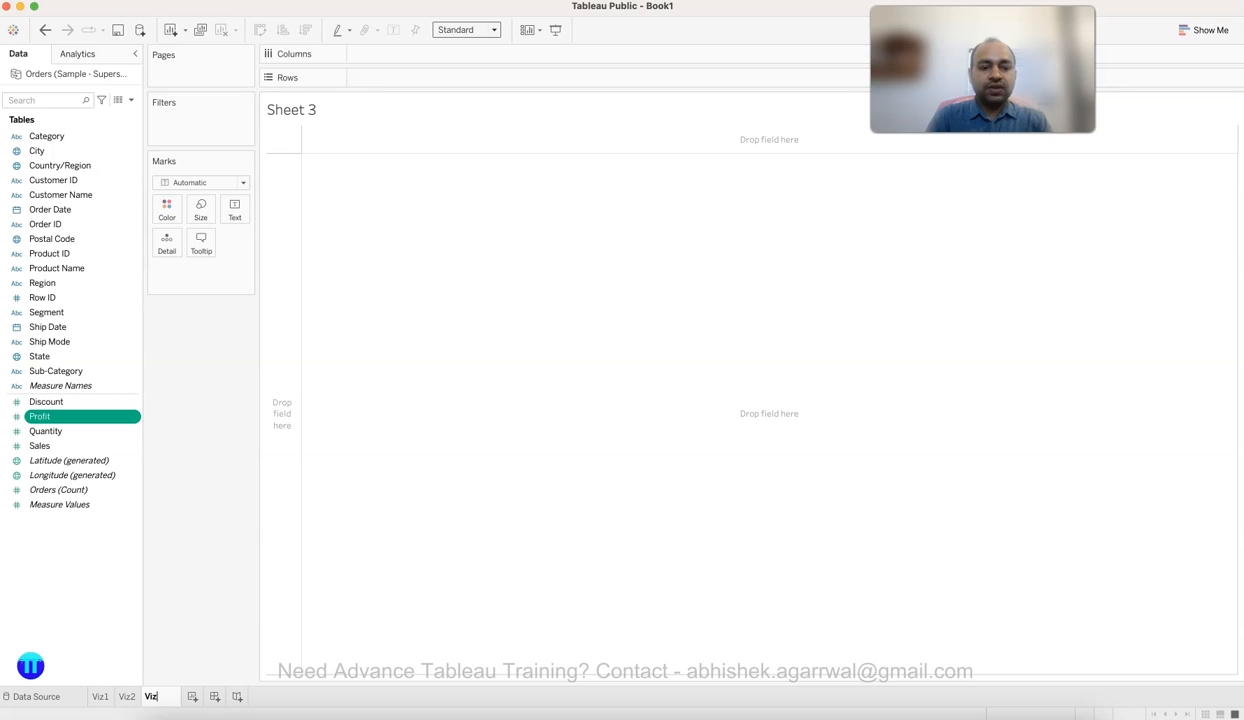
{"action": "key", "text": "Return"}
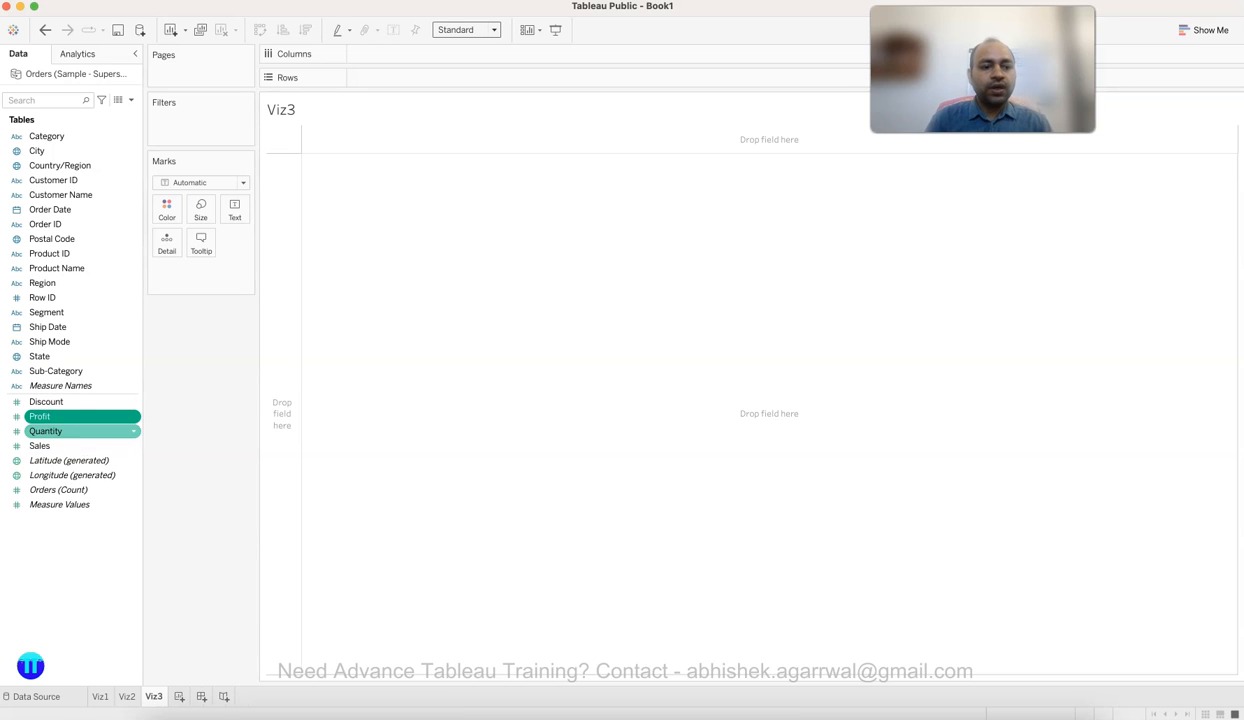
Build a horizontal bar chart of Sales by State on Viz3 with Show Me, and collapse the chart suggestions.
{"action": "left_click", "coordinate": [60, 446]}
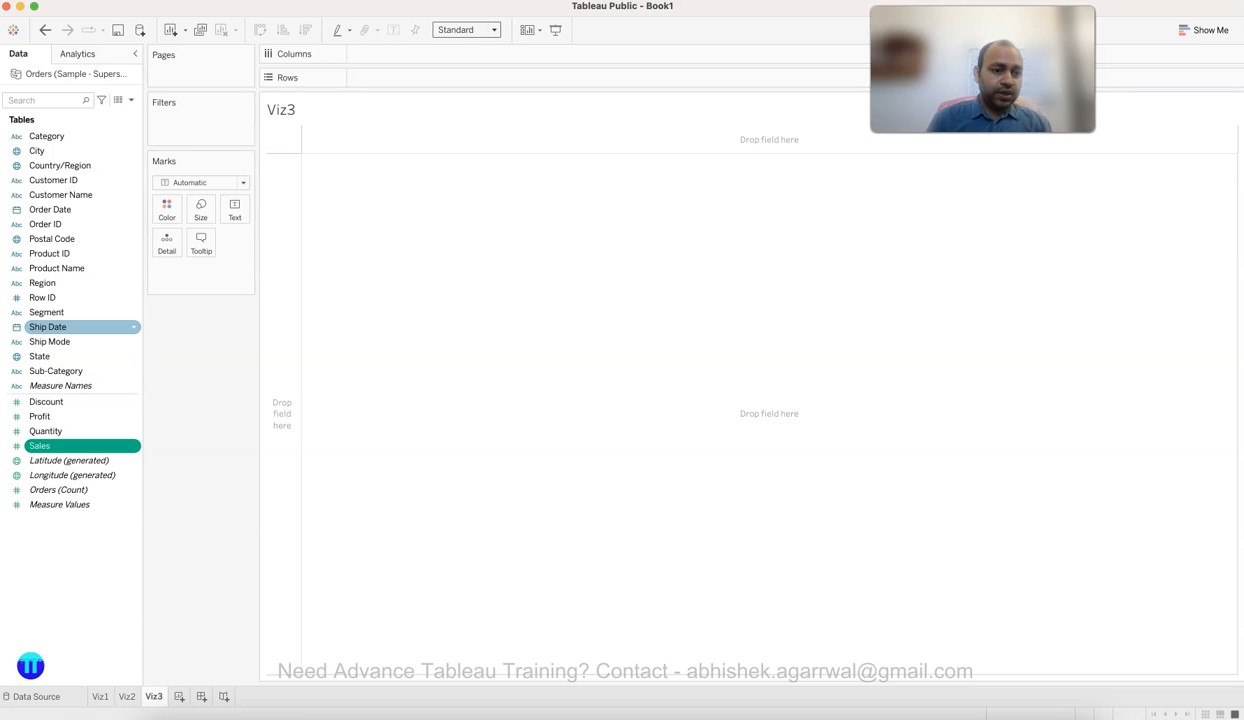
{"action": "left_click", "coordinate": [60, 356], "text": "super"}
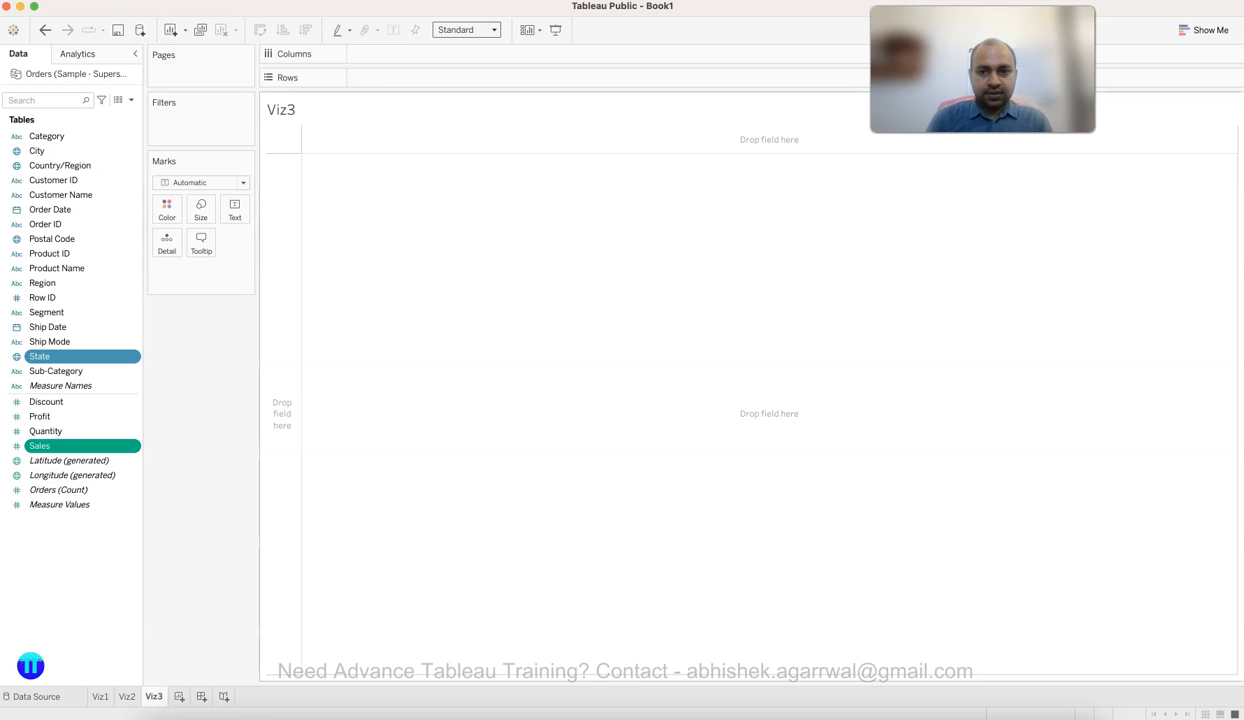
{"action": "left_click", "coordinate": [1204, 30]}
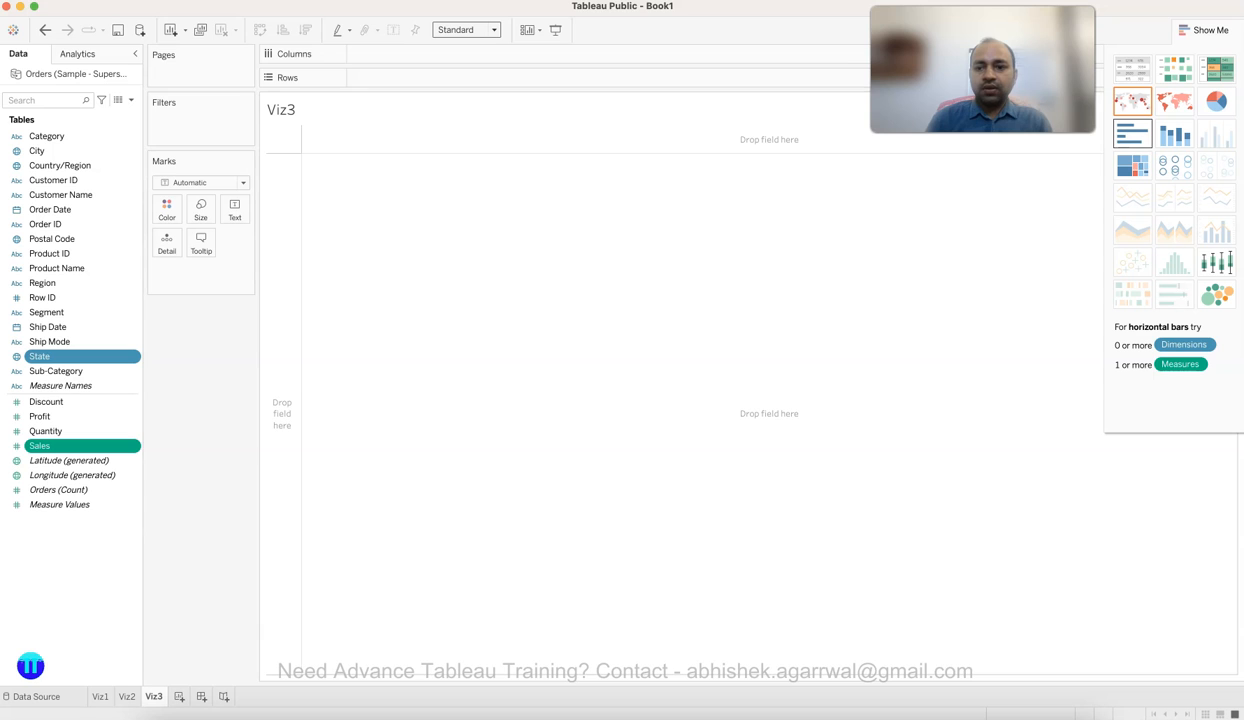
{"action": "left_click", "coordinate": [1132, 133]}
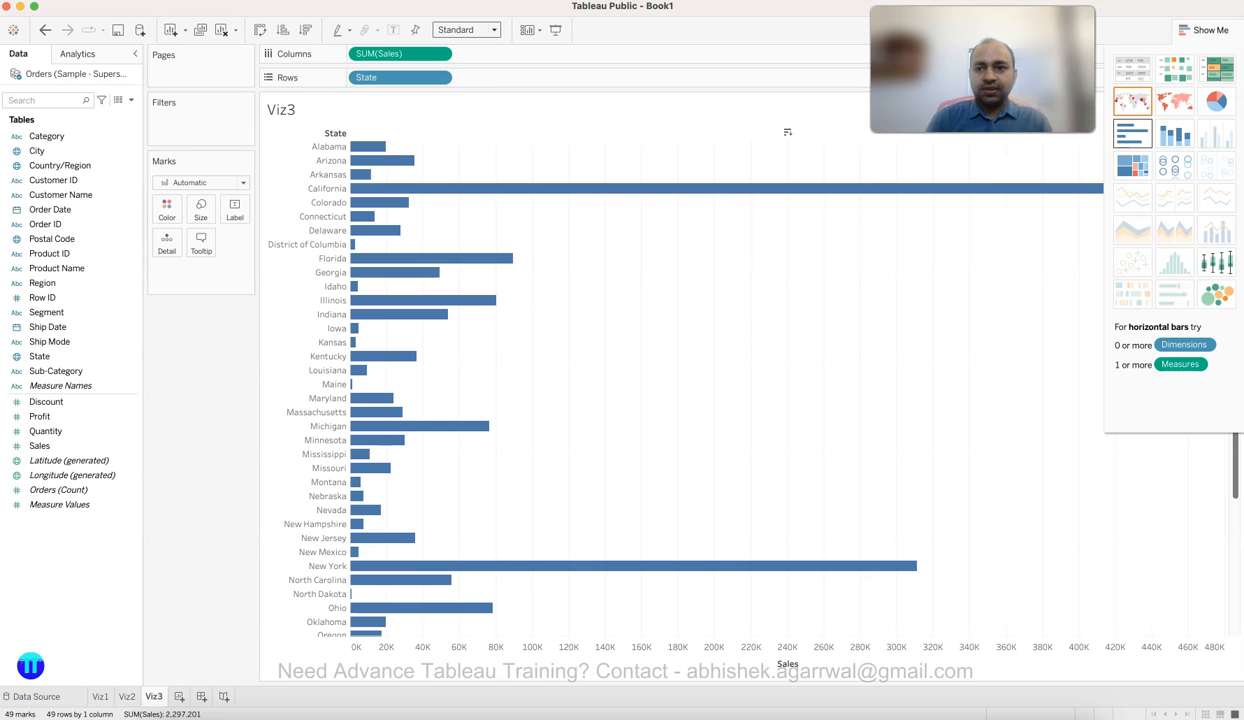
{"action": "left_click", "coordinate": [1204, 30]}
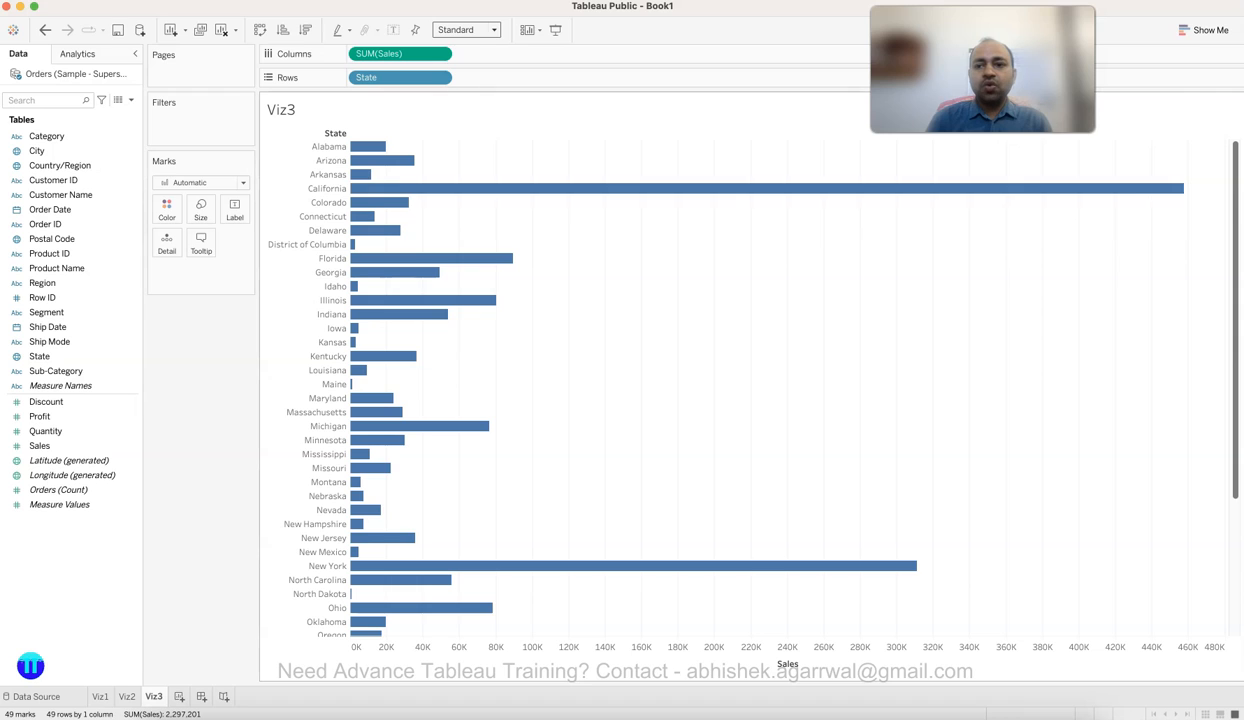
{"action": "mouse_move", "coordinate": [1150, 197]}
{"action": "mouse_move", "coordinate": [446, 570]}
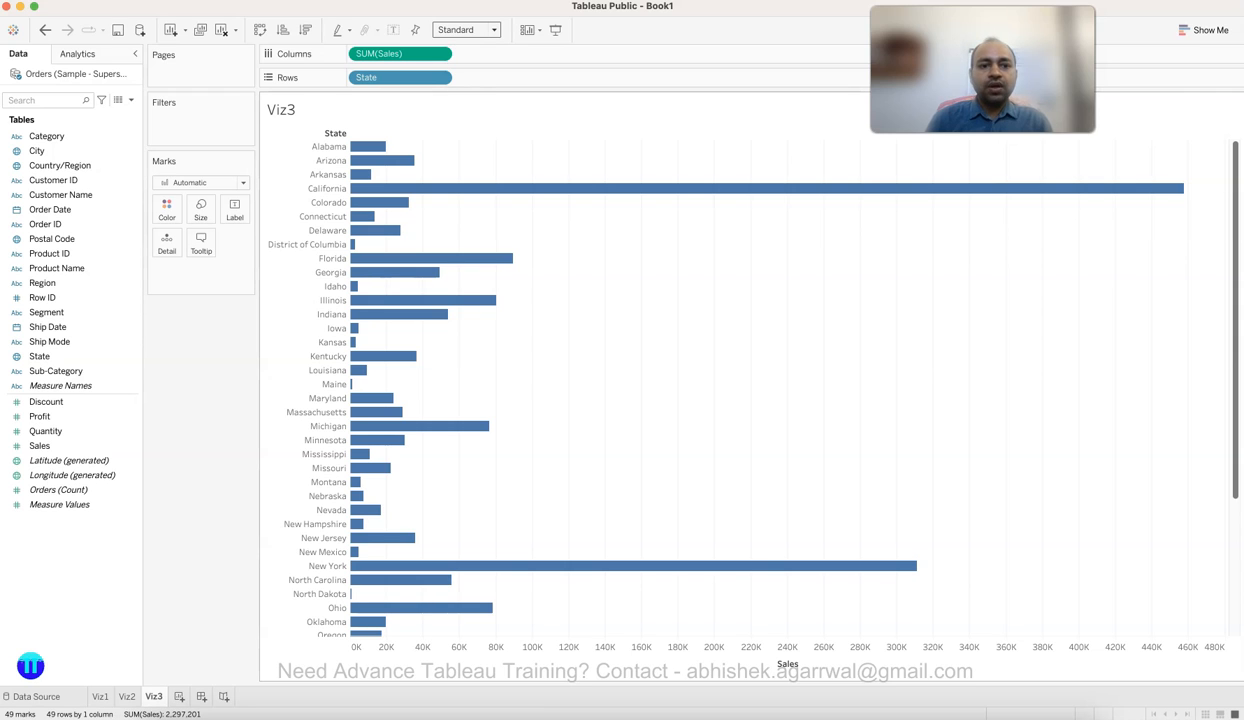
{"action": "mouse_move", "coordinate": [425, 192]}
{"action": "mouse_move", "coordinate": [398, 234]}
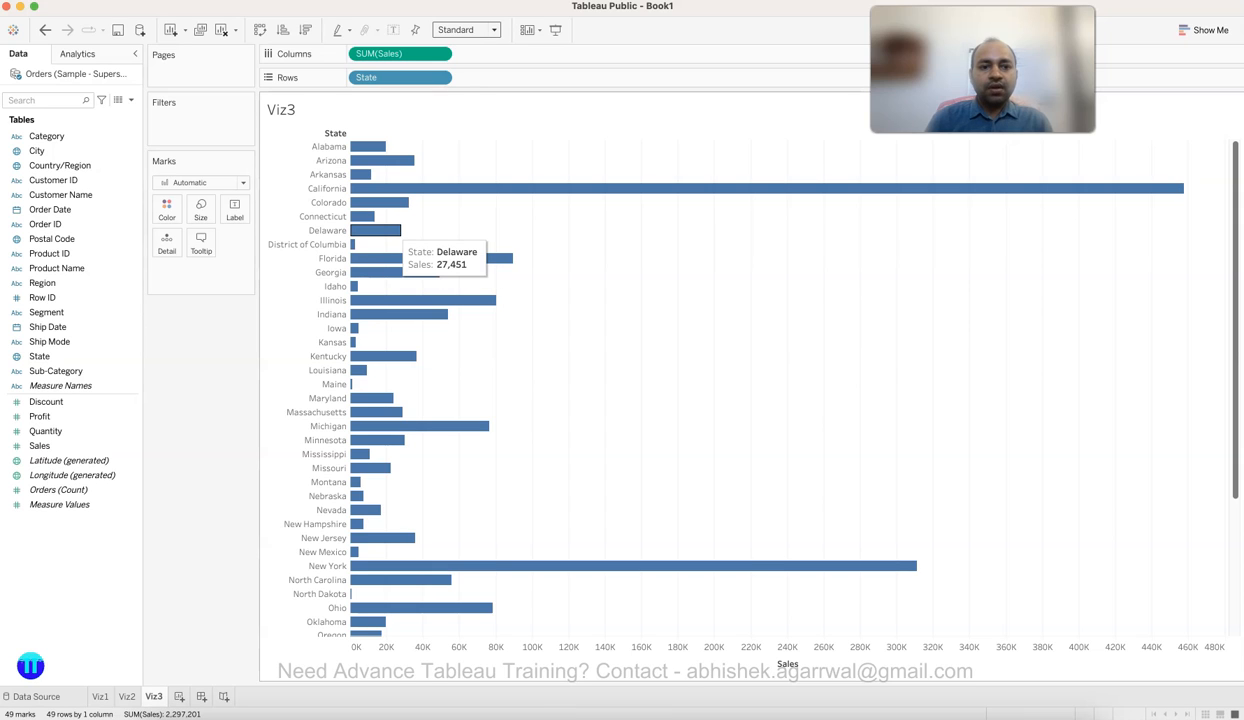
Sort the state bars on Viz3 by Sales in descending order and inspect the sales of individual states.
{"action": "mouse_move", "coordinate": [410, 260]}
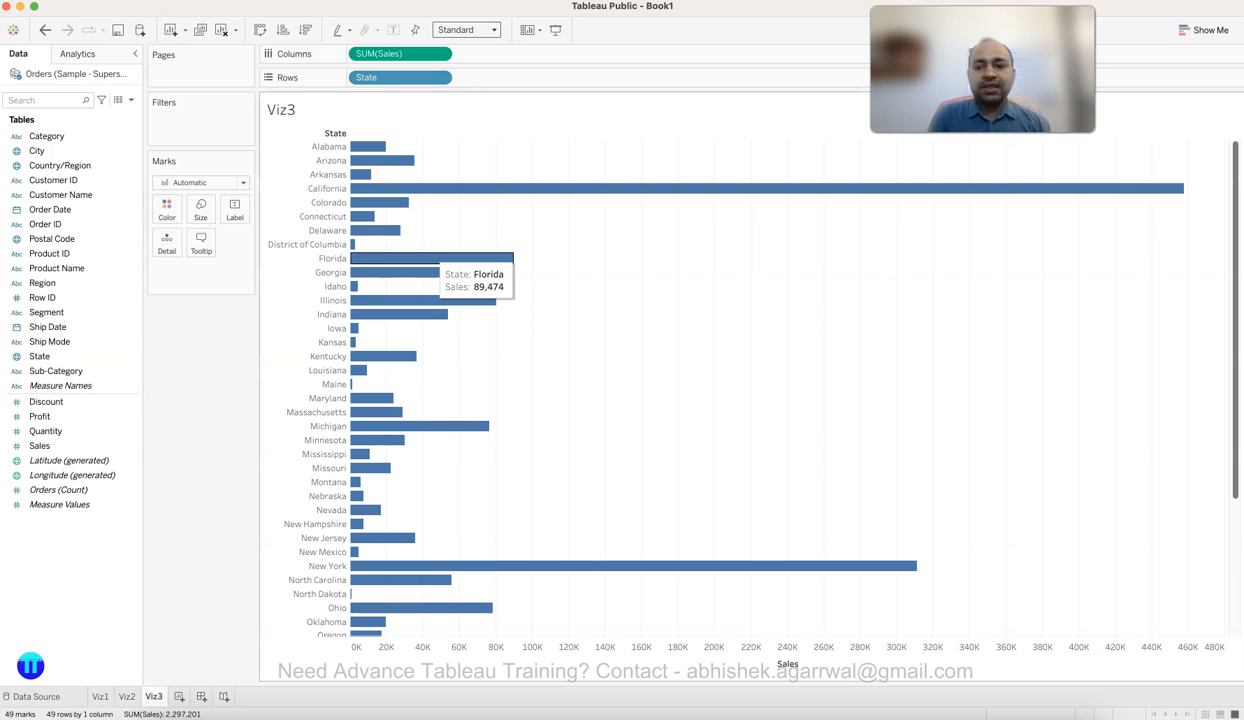
{"action": "scroll", "coordinate": [440, 262], "scroll_direction": "down", "scroll_amount": 5}
{"action": "scroll", "coordinate": [440, 262], "scroll_direction": "up", "scroll_amount": 5}
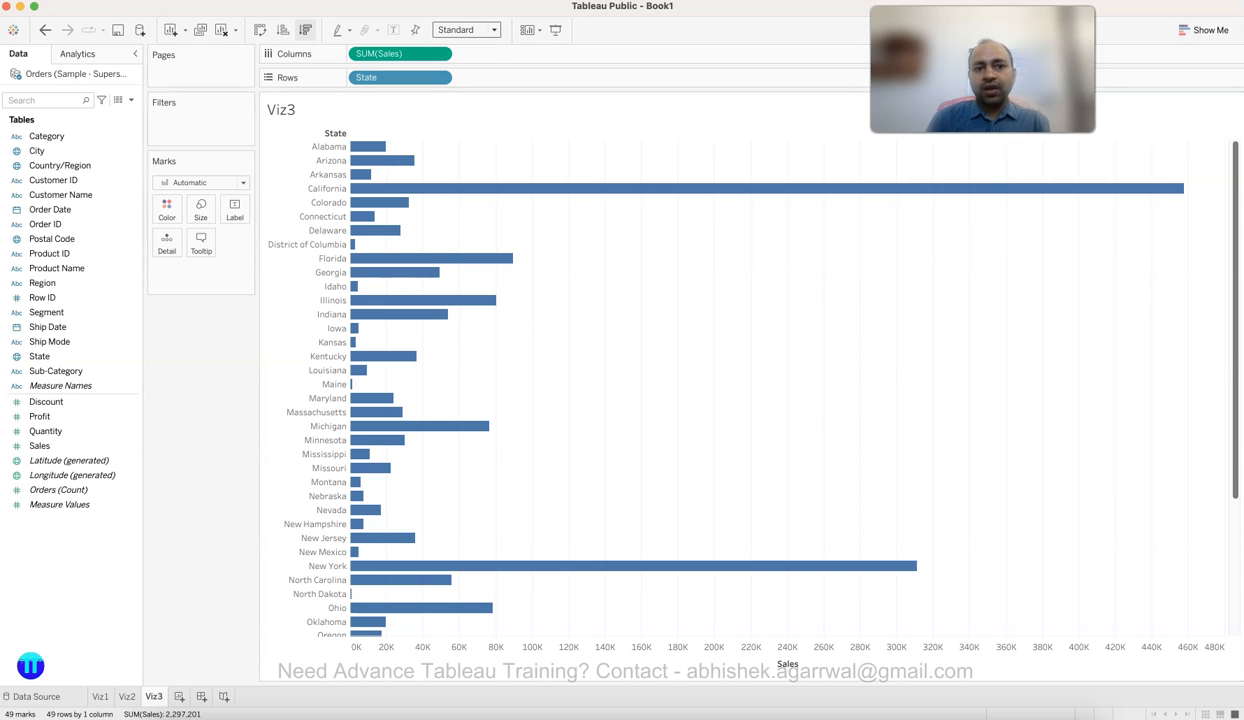
{"action": "left_click", "coordinate": [305, 30]}
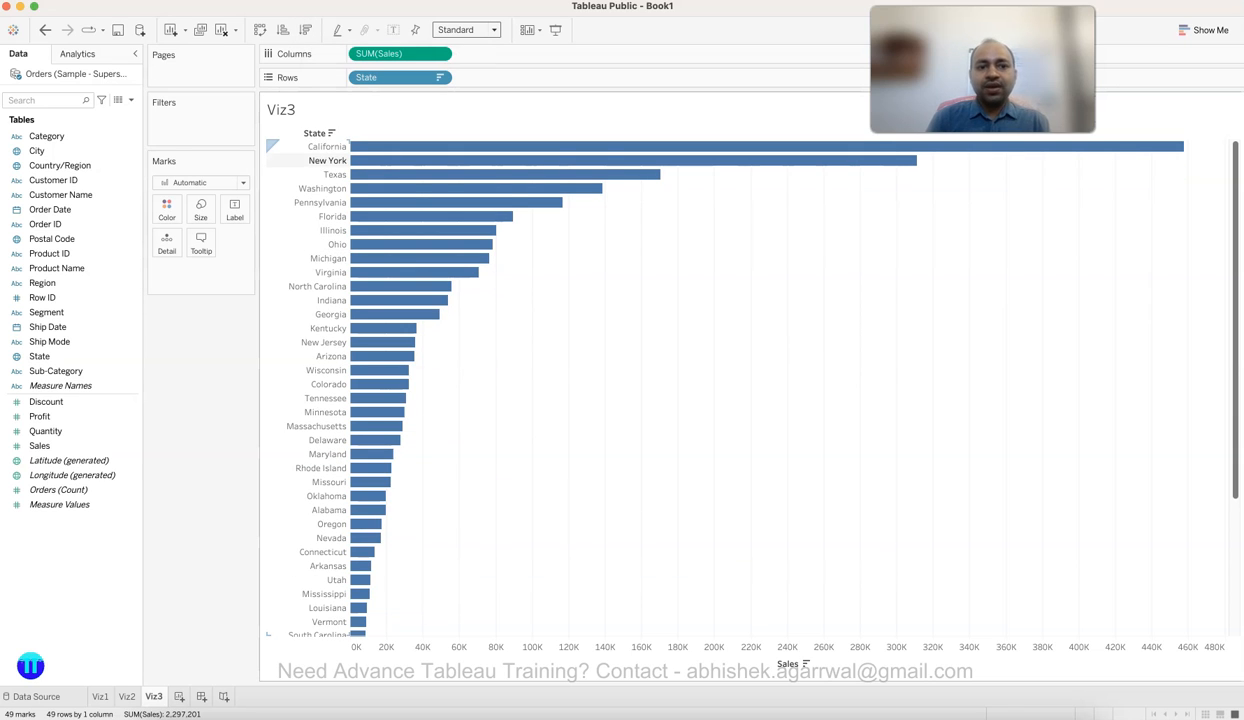
{"action": "mouse_move", "coordinate": [430, 162]}
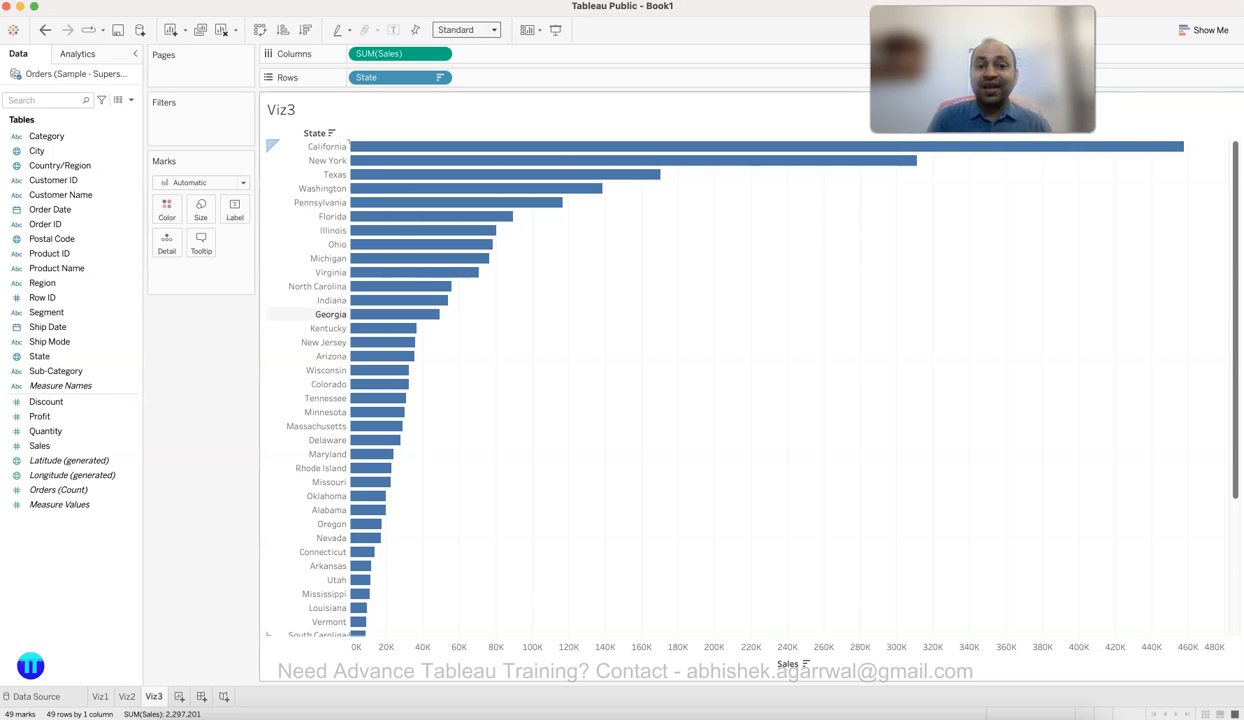
{"action": "mouse_move", "coordinate": [508, 221]}
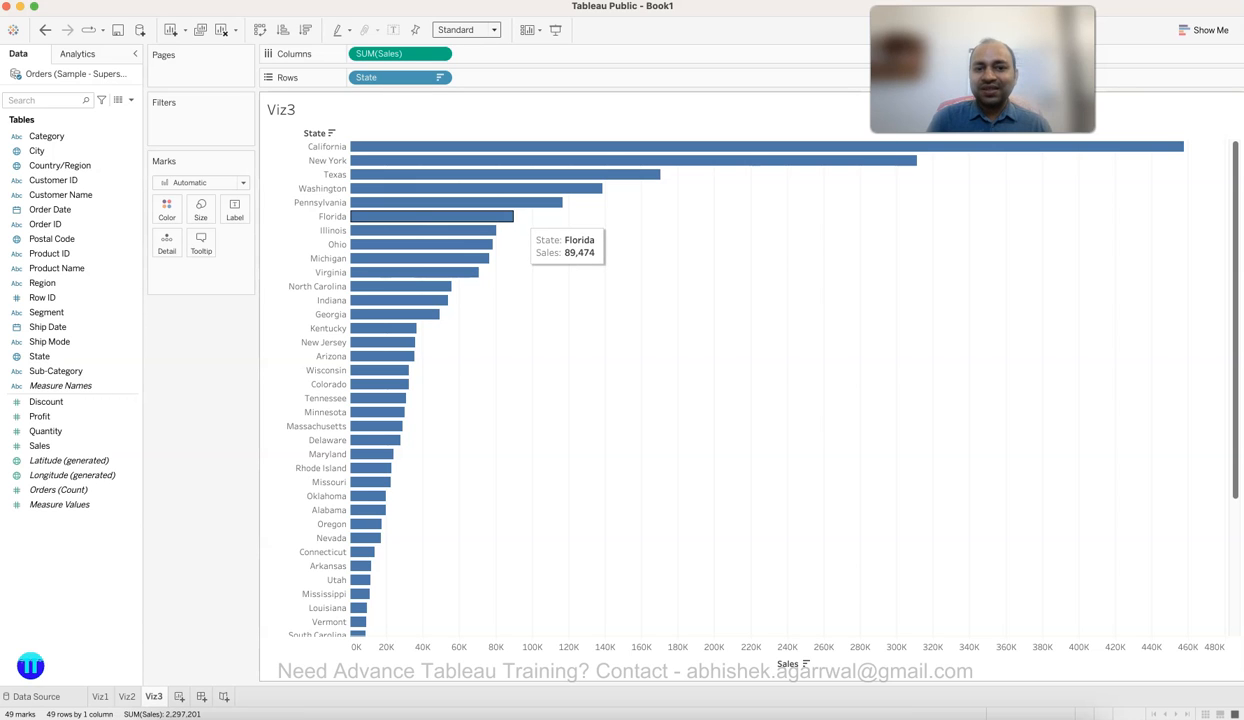
{"action": "mouse_move", "coordinate": [623, 148]}
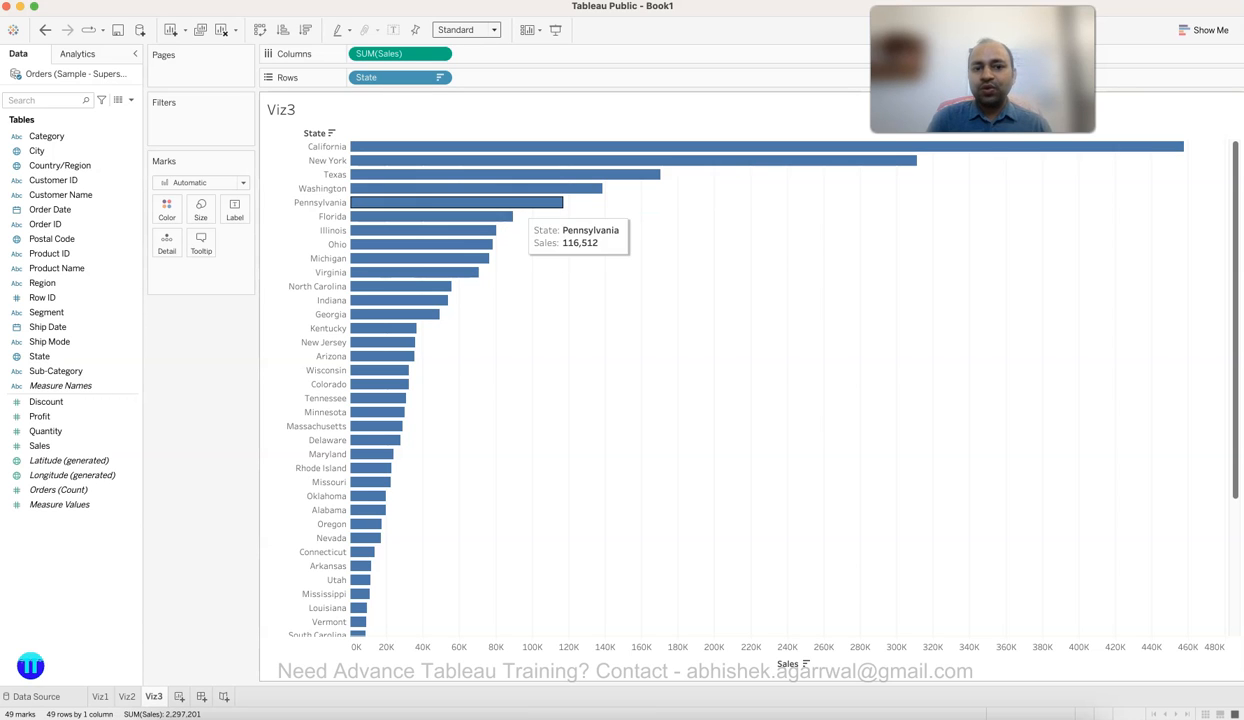
{"action": "mouse_move", "coordinate": [550, 188]}
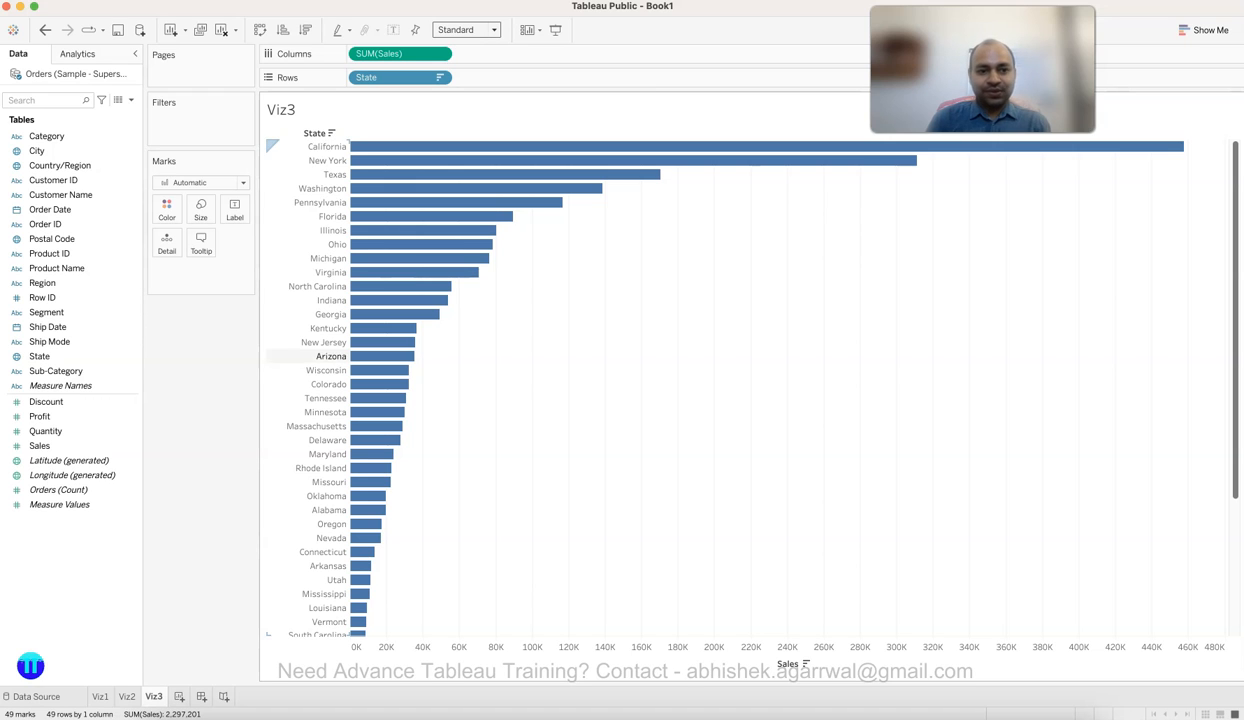
Show mark labels on the Viz3 bars so each state carries its sales value, and look over the chart.
{"action": "left_click", "coordinate": [234, 210]}
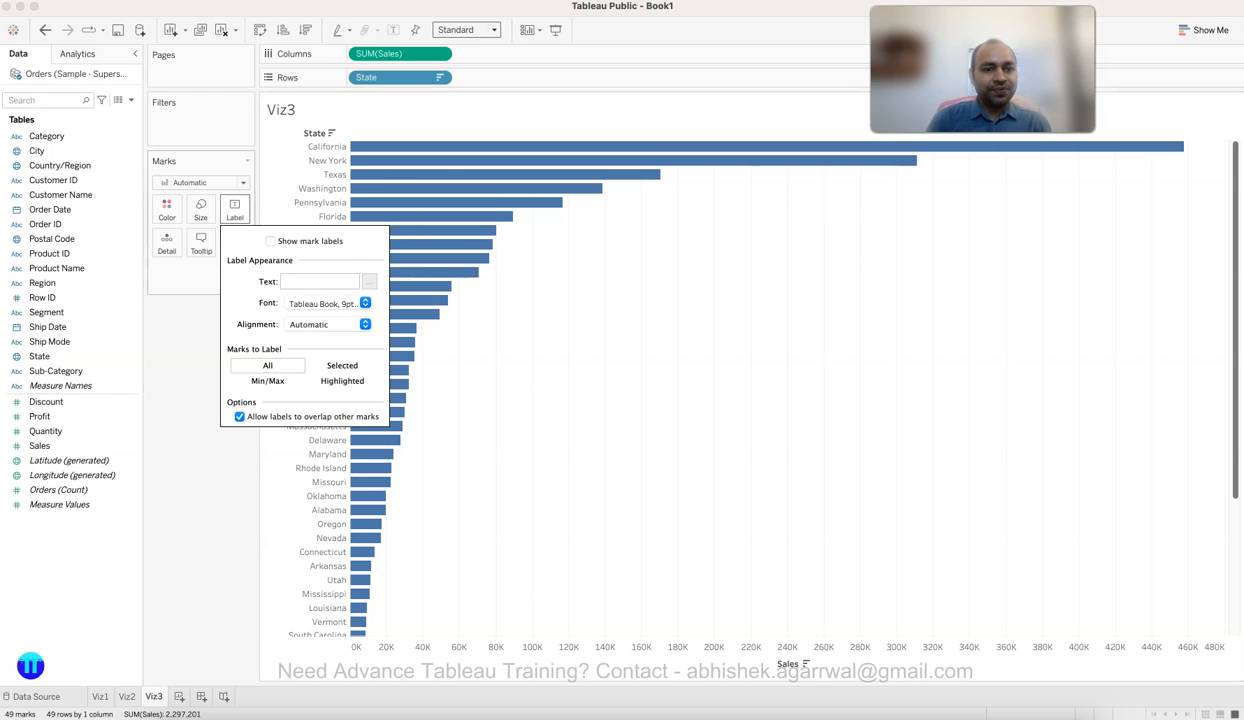
{"action": "left_click", "coordinate": [270, 241]}
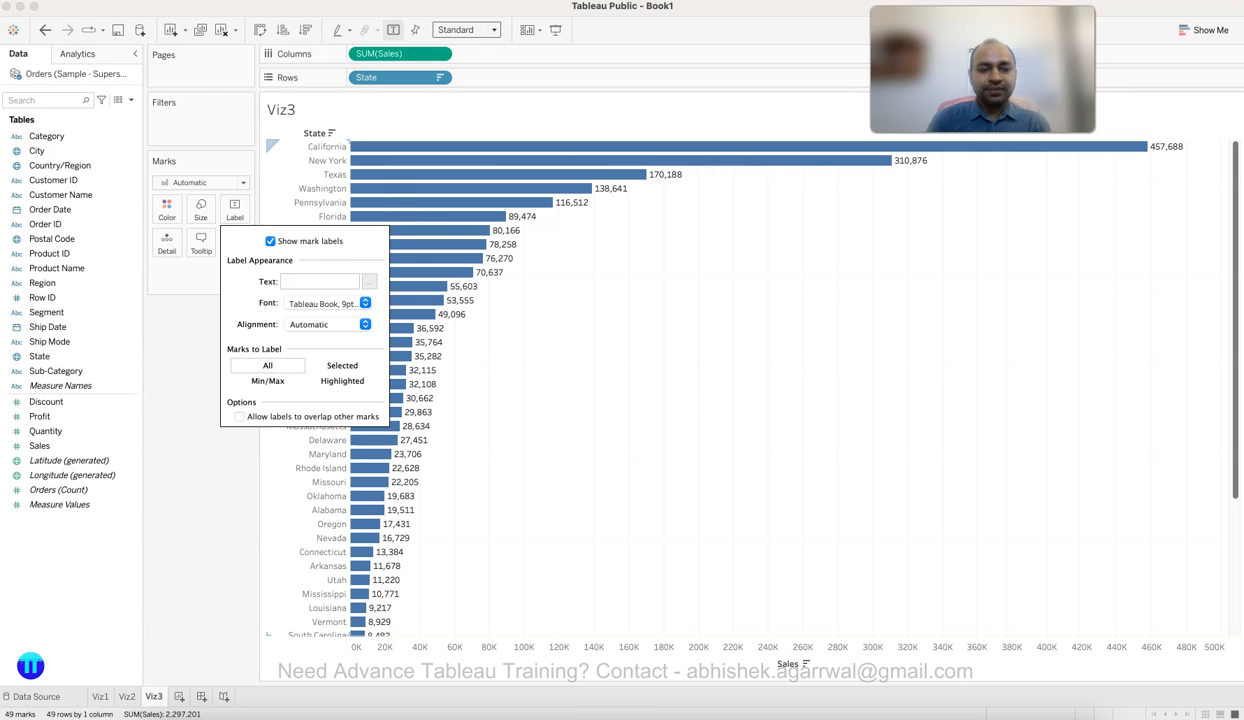
{"action": "key", "text": "Escape"}
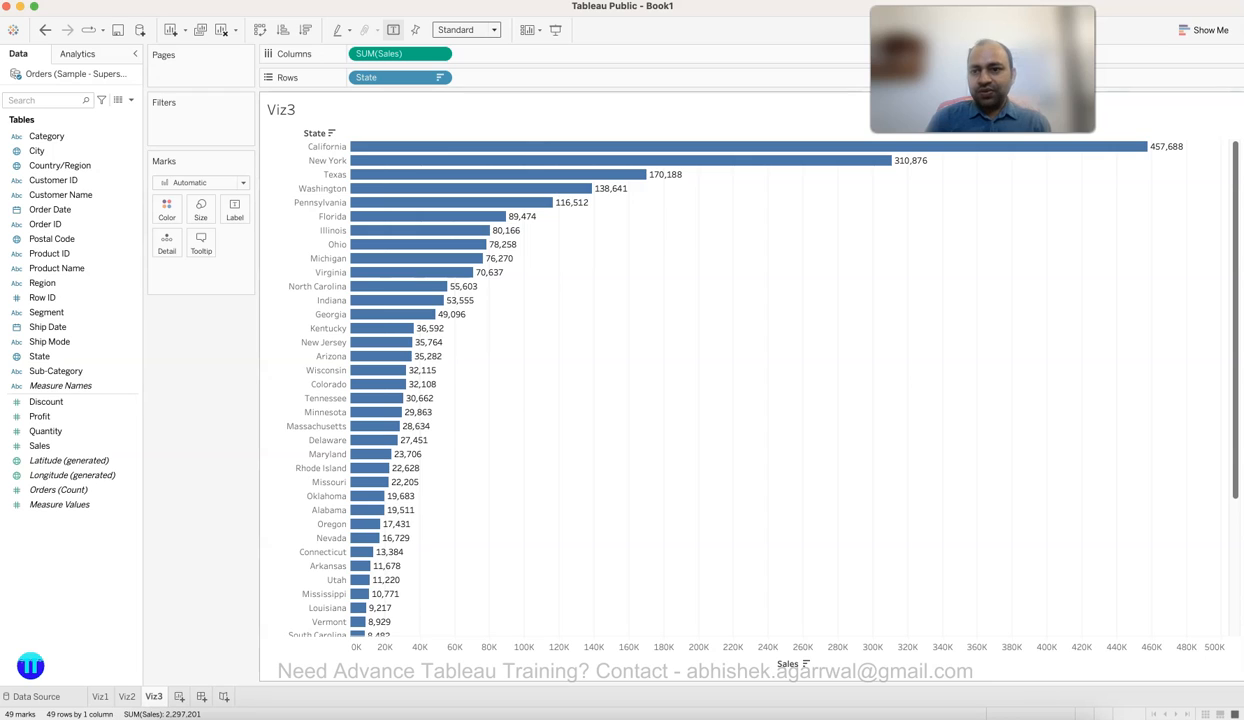
{"action": "mouse_move", "coordinate": [1143, 147]}
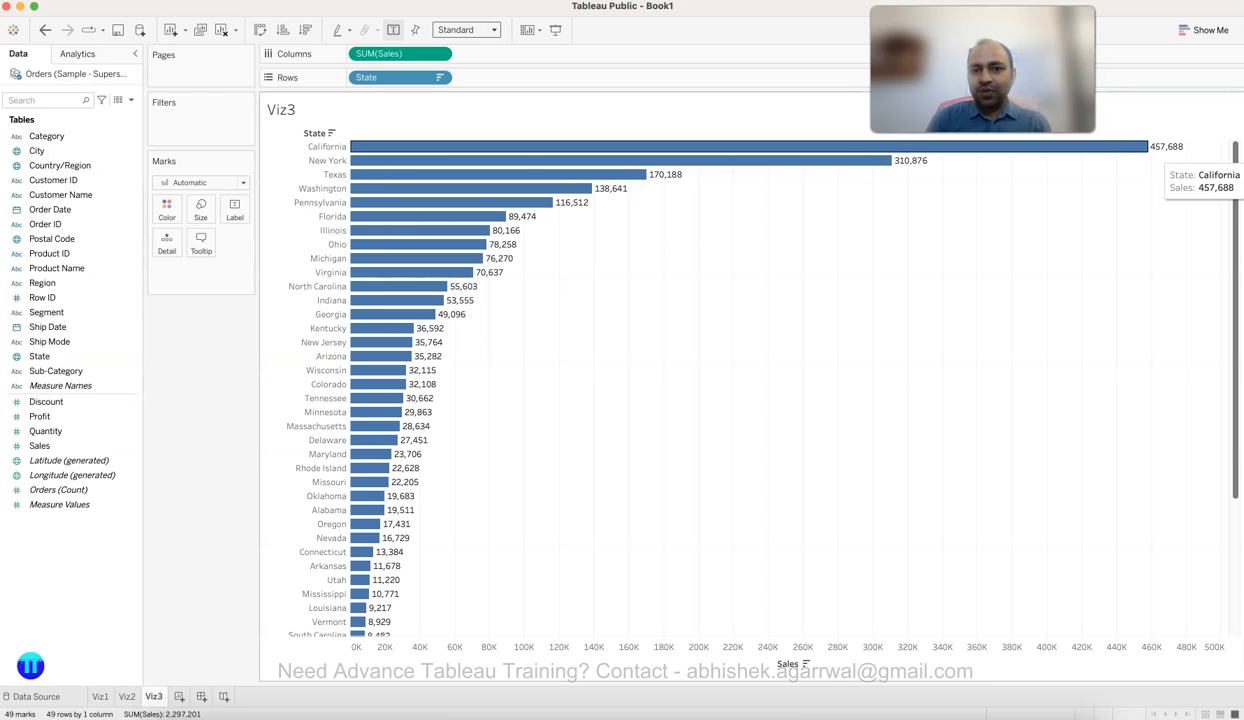
{"action": "mouse_move", "coordinate": [492, 177]}
{"action": "mouse_move", "coordinate": [414, 476]}
{"action": "mouse_move", "coordinate": [398, 399]}
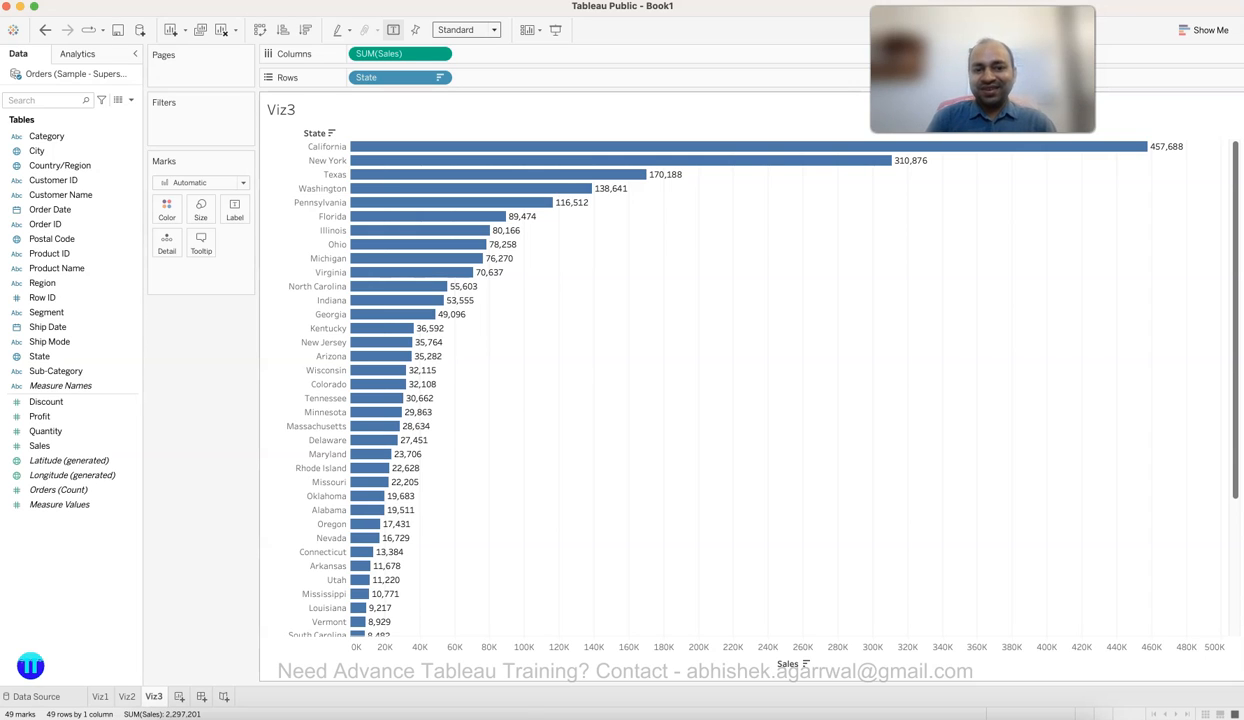
{"action": "mouse_move", "coordinate": [651, 175]}
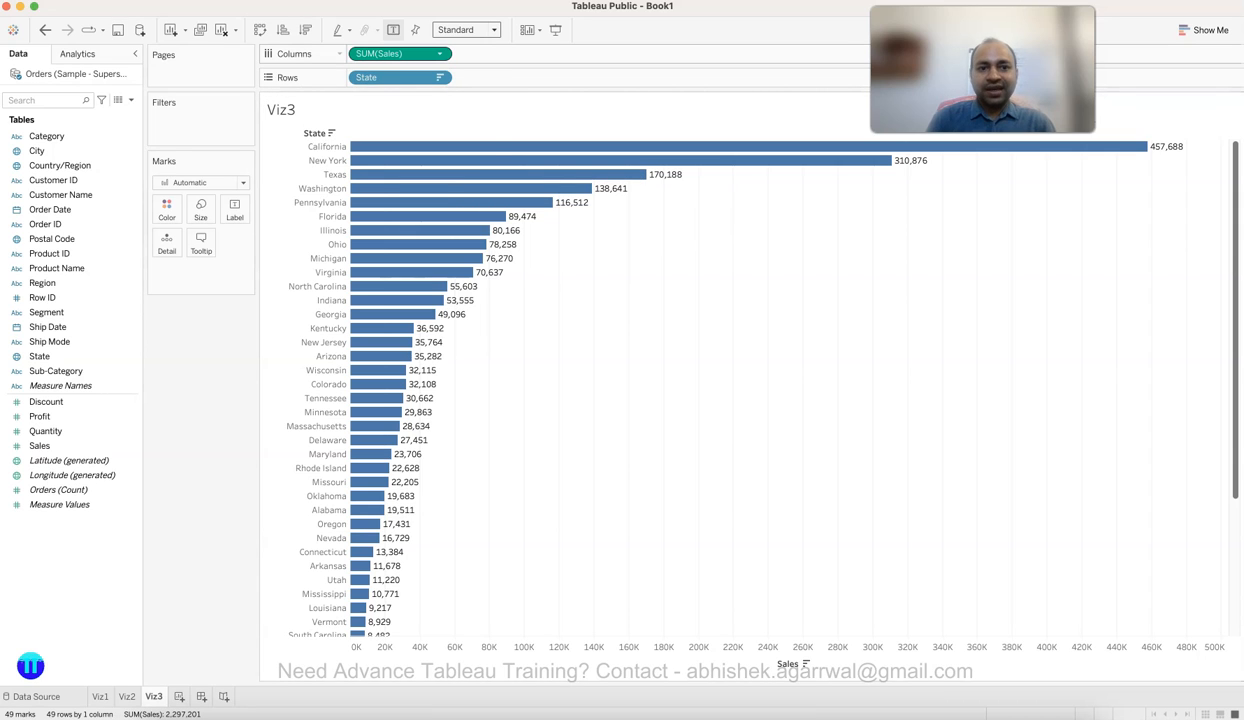
Format the pane numbers of SUM(Sales) as Currency (Custom) with the $ prefix.
{"action": "left_click", "coordinate": [439, 53]}
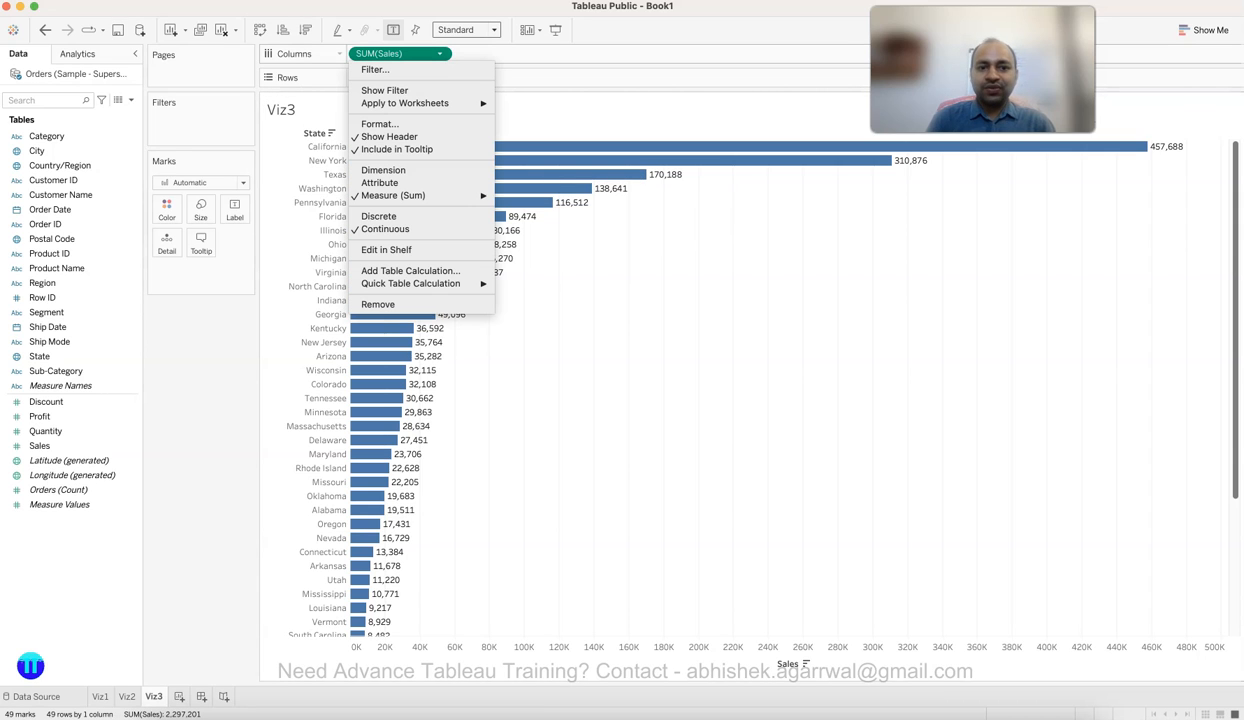
{"action": "left_click", "coordinate": [380, 123]}
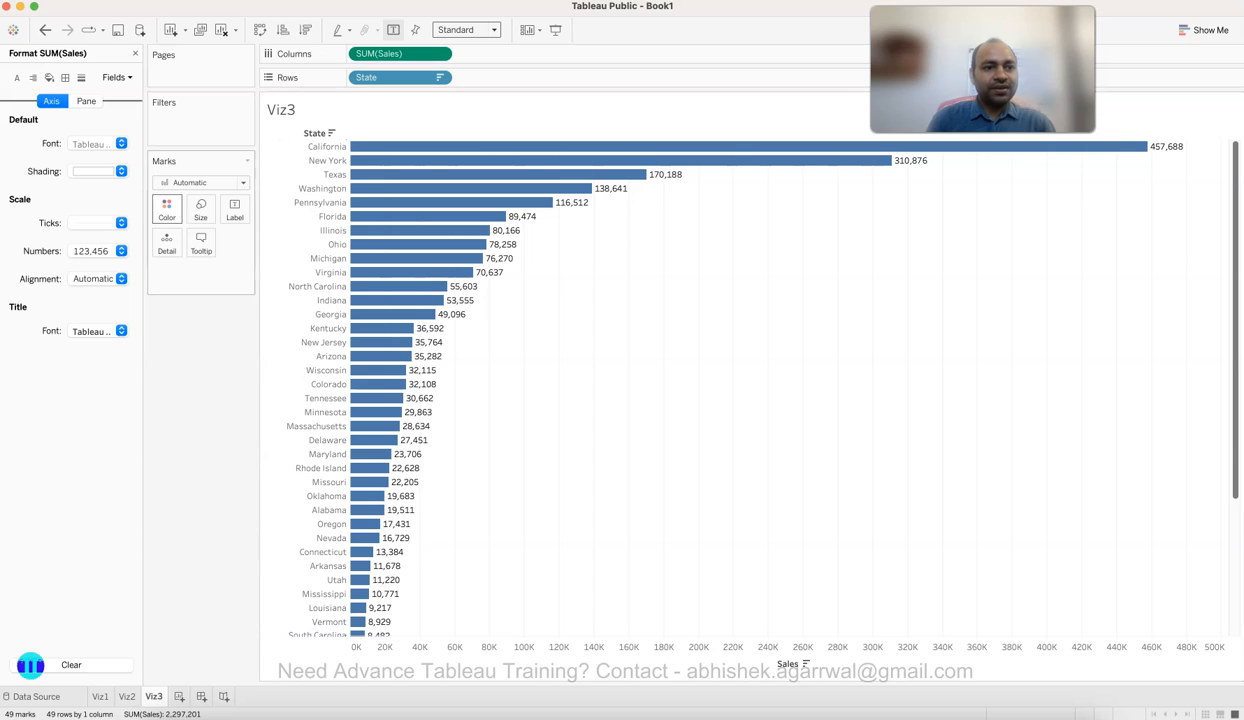
{"action": "left_click", "coordinate": [116, 77]}
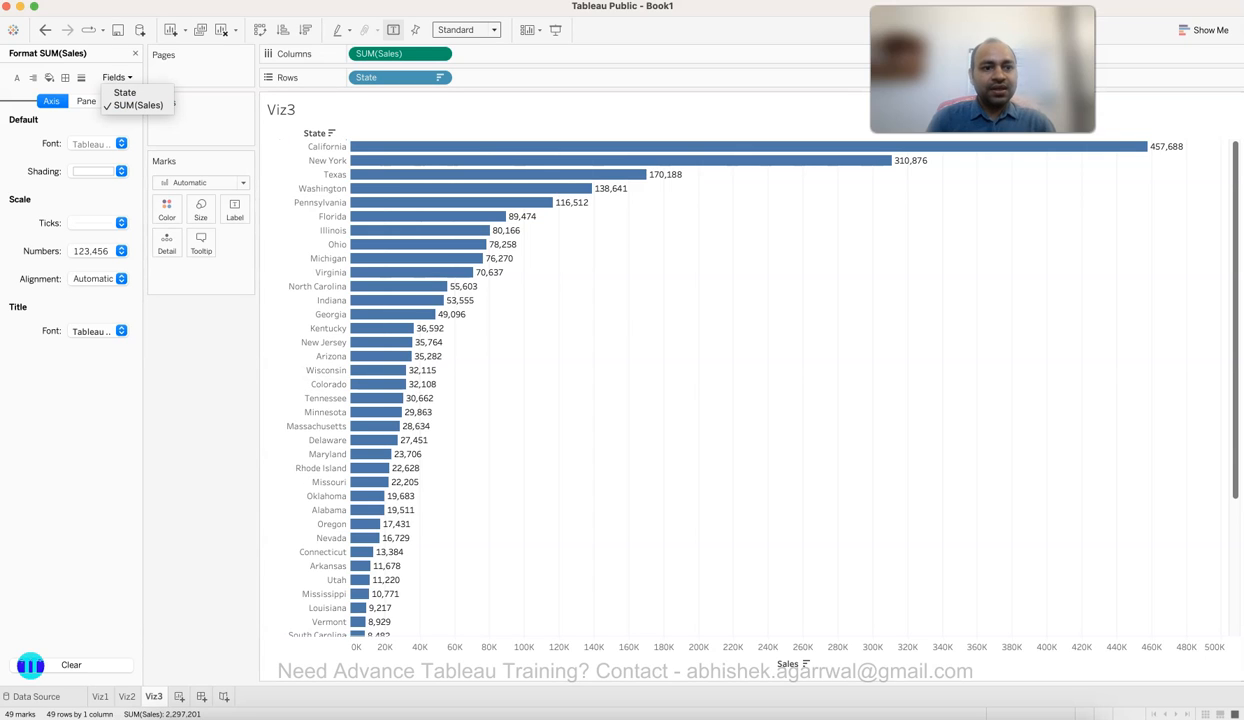
{"action": "left_click", "coordinate": [117, 77]}
{"action": "left_click", "coordinate": [86, 101]}
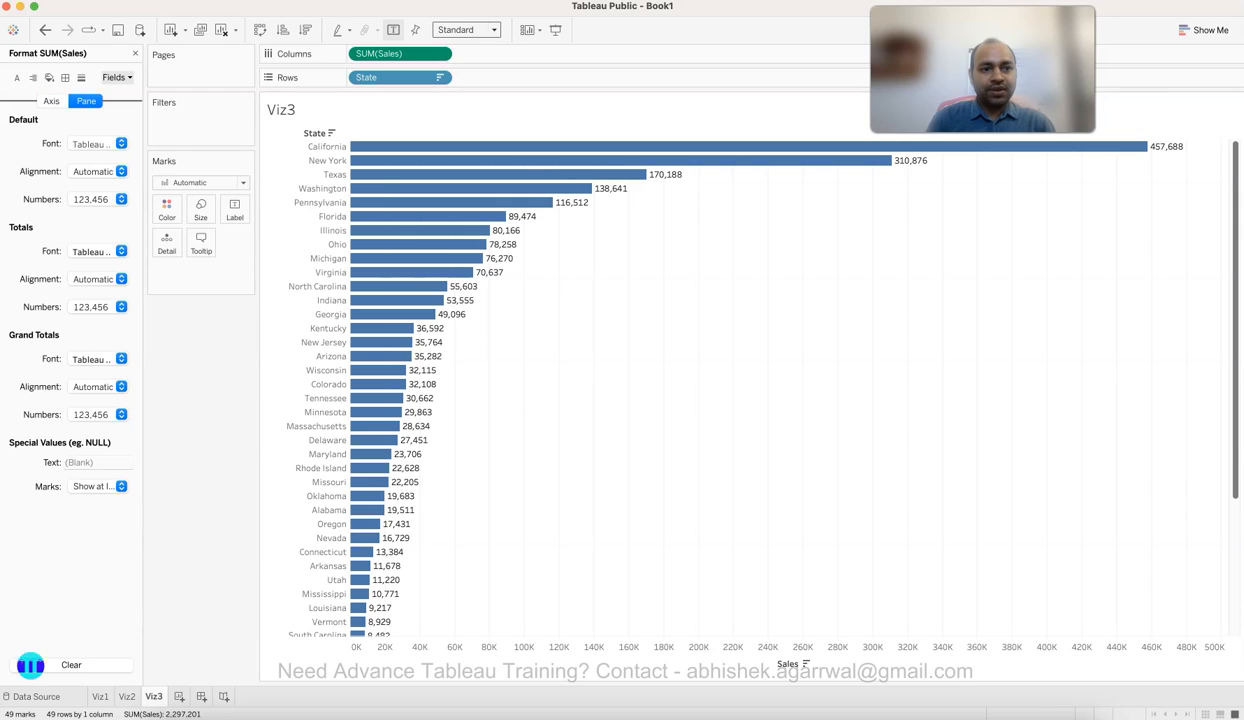
{"action": "left_click", "coordinate": [121, 199]}
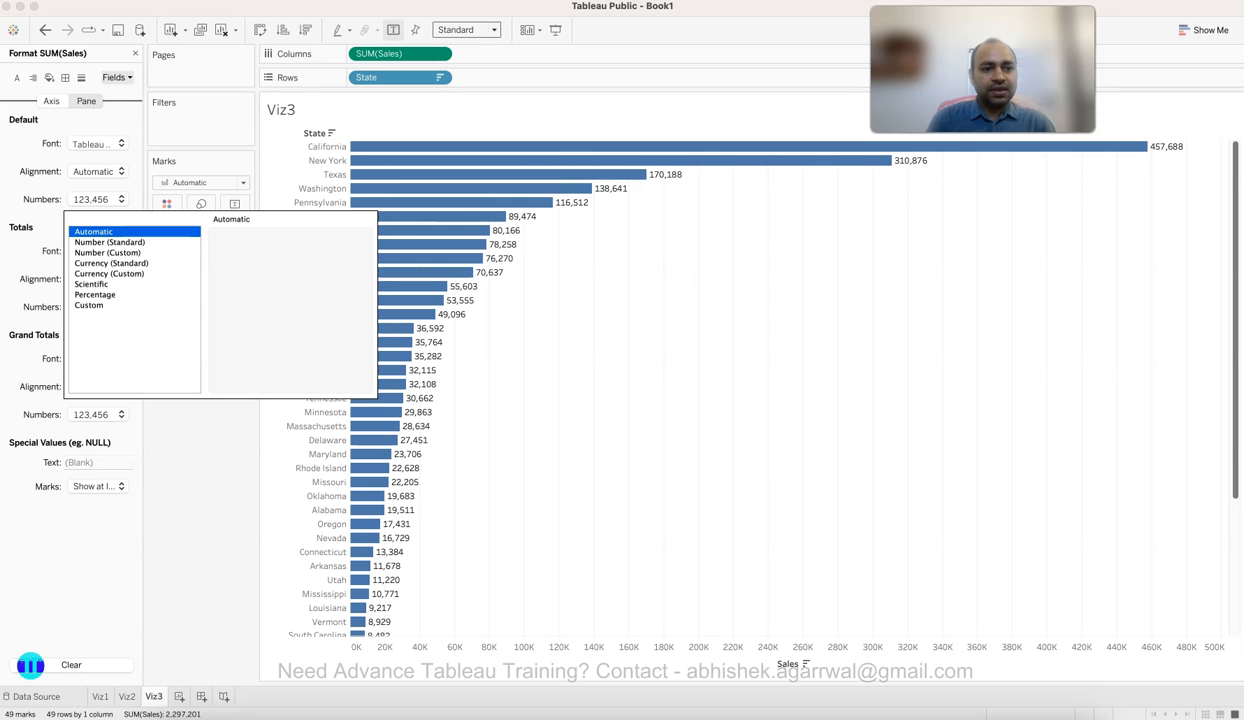
{"action": "left_click", "coordinate": [109, 274]}
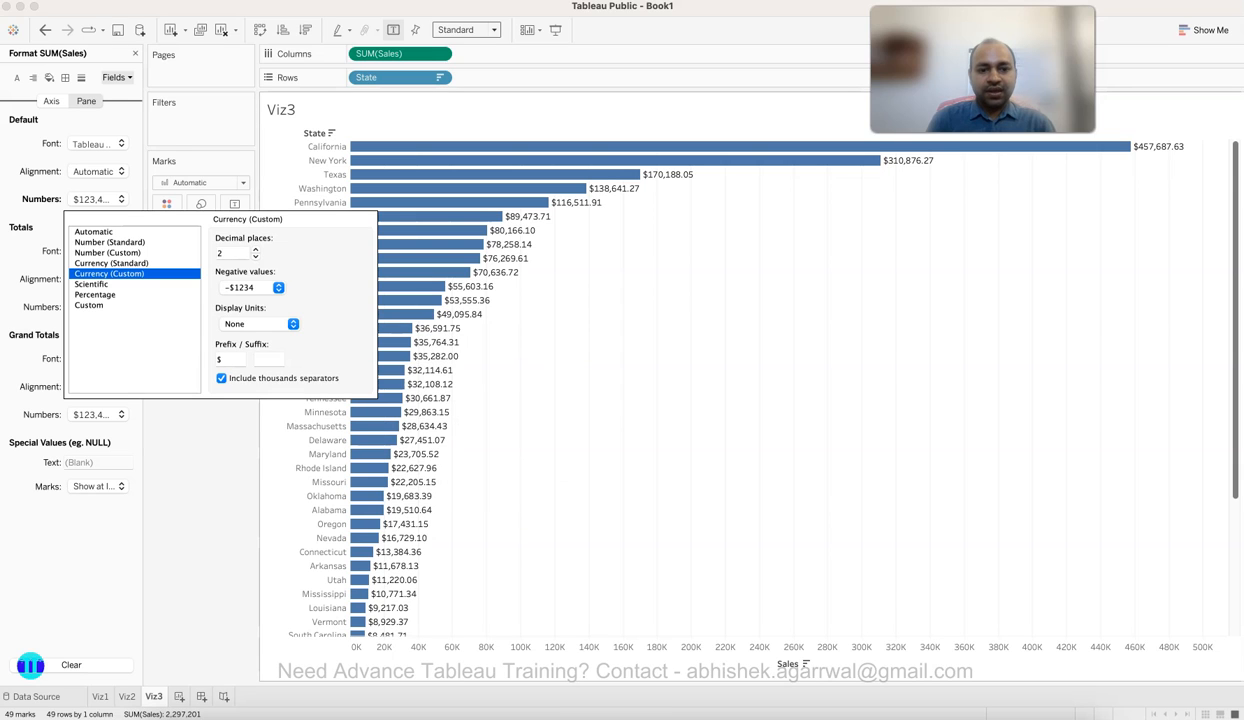
{"action": "key", "text": "Escape"}
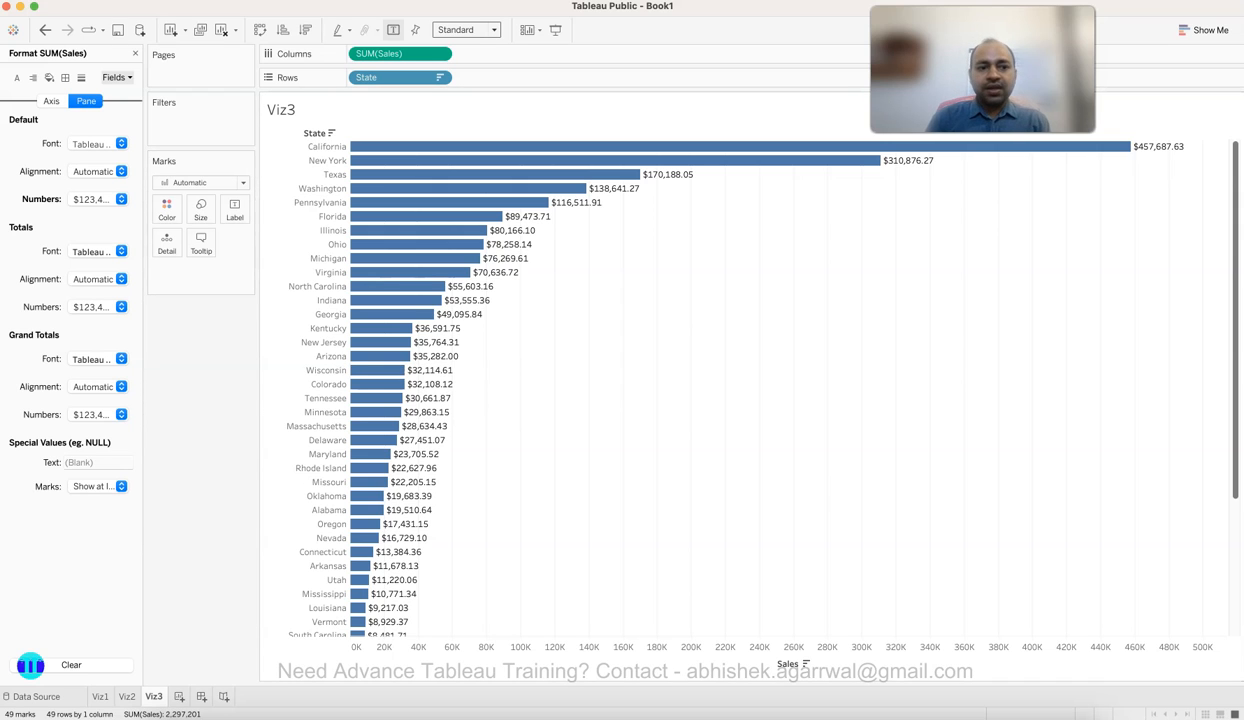
Set the sales labels' currency format to 0 decimal places with display units in Thousands (K), and close the formatting options.
{"action": "left_click", "coordinate": [120, 199]}
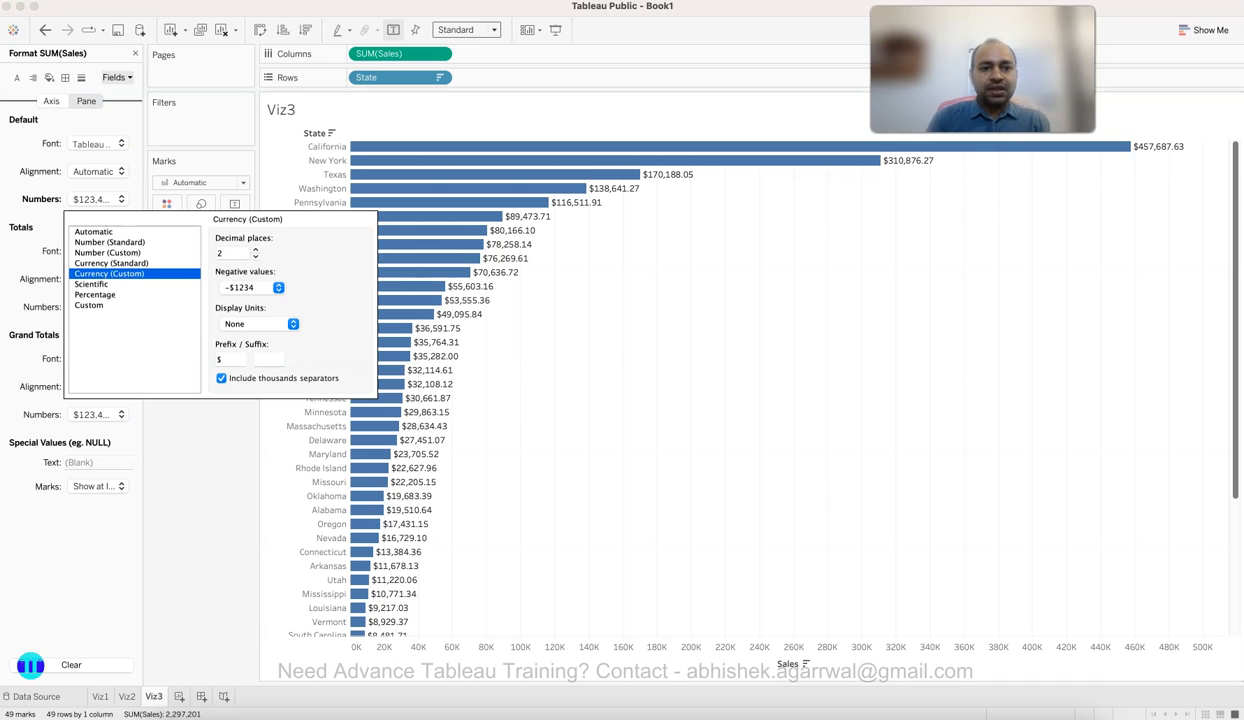
{"action": "left_click", "coordinate": [256, 257]}
{"action": "left_click", "coordinate": [256, 257]}
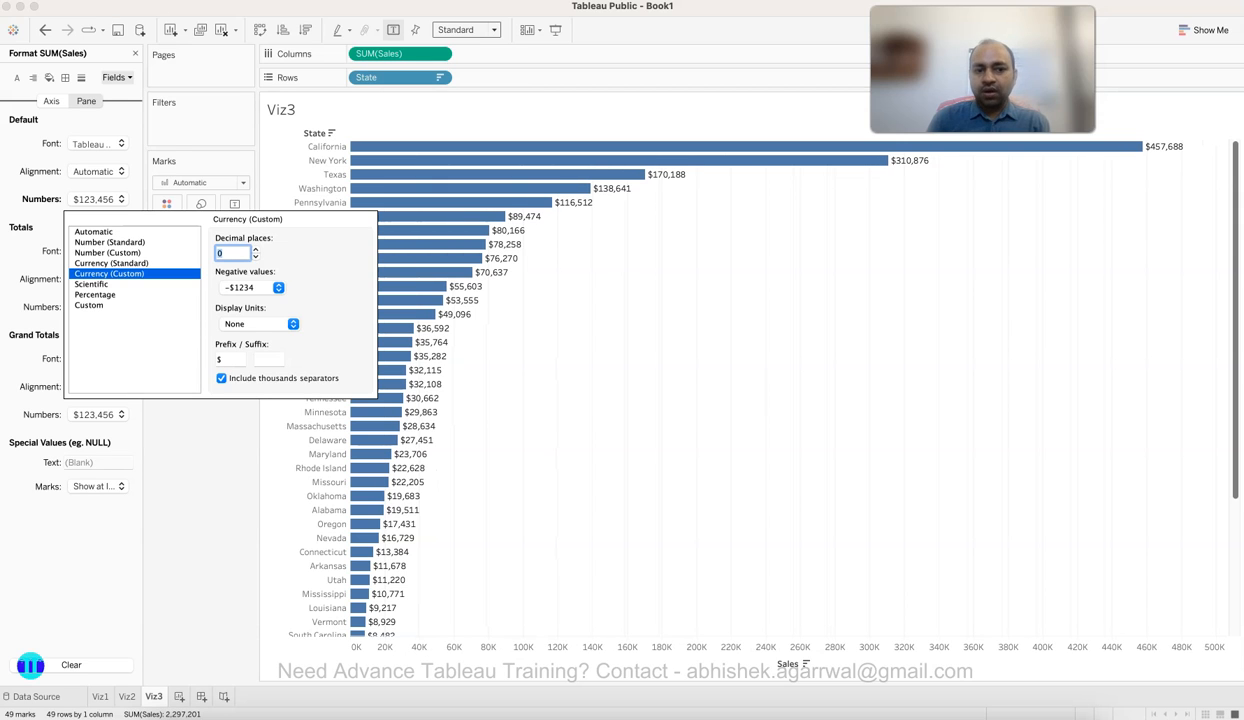
{"action": "left_click", "coordinate": [258, 323]}
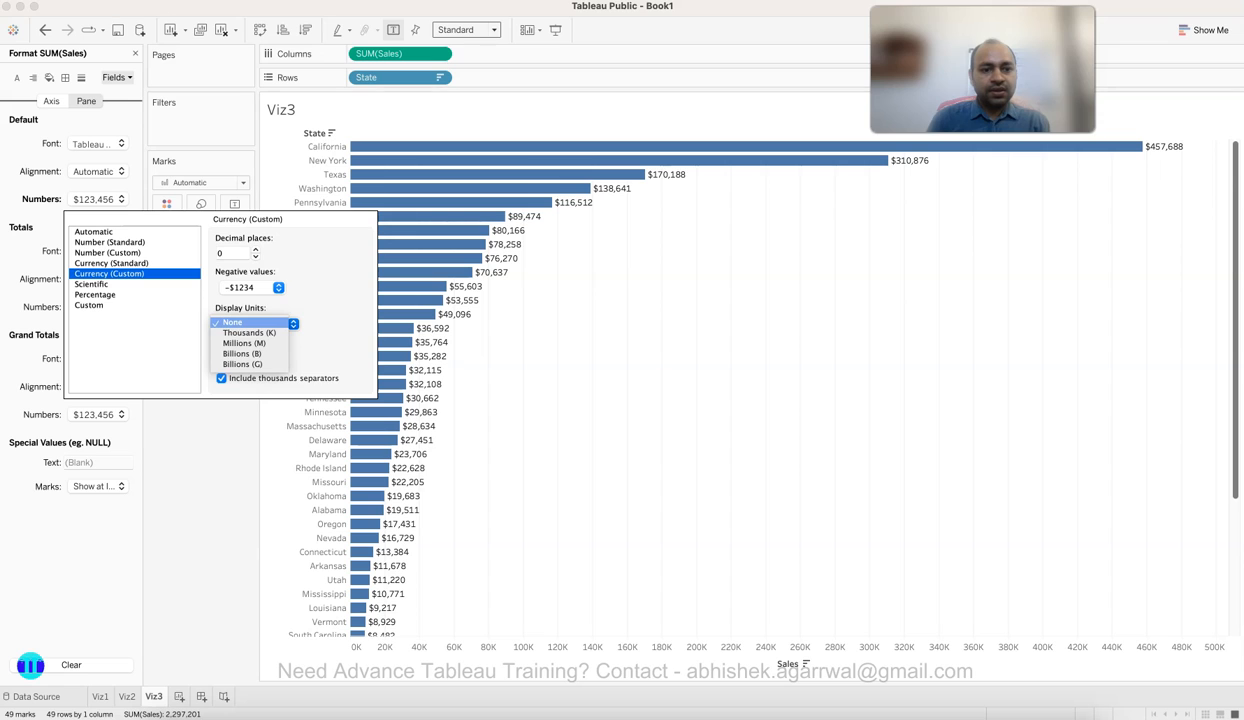
{"action": "left_click", "coordinate": [249, 332]}
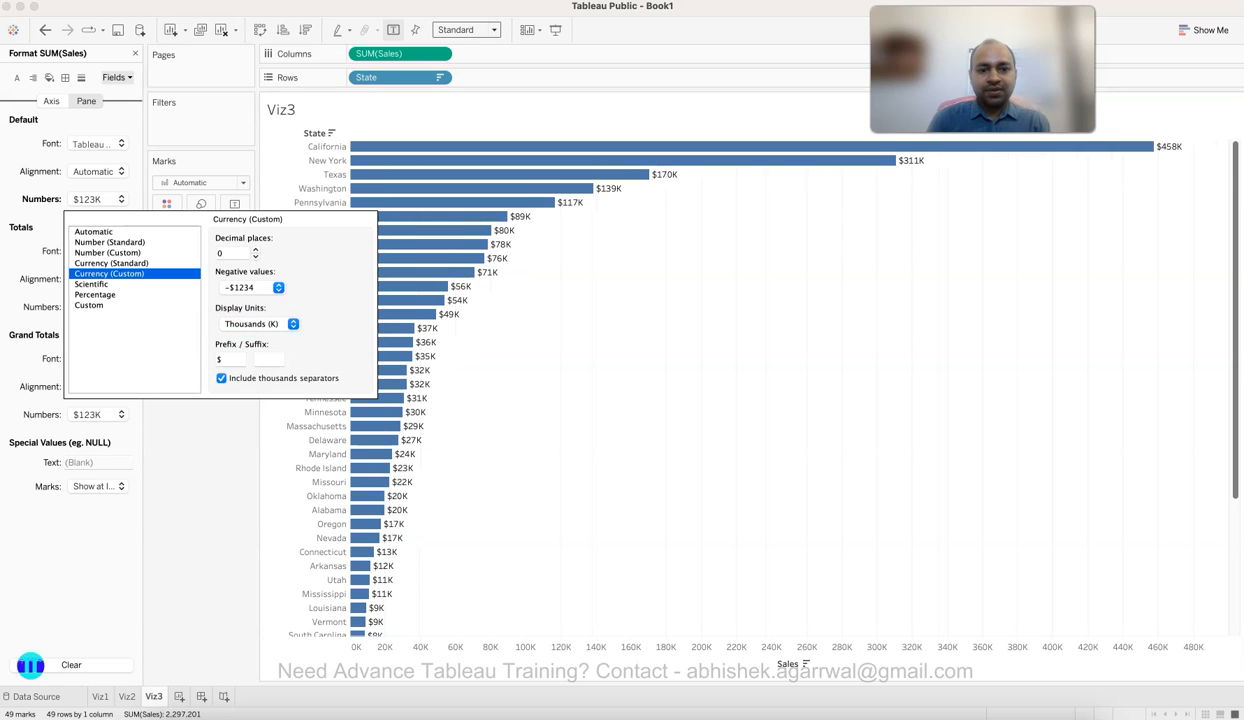
{"action": "key", "text": "Escape"}
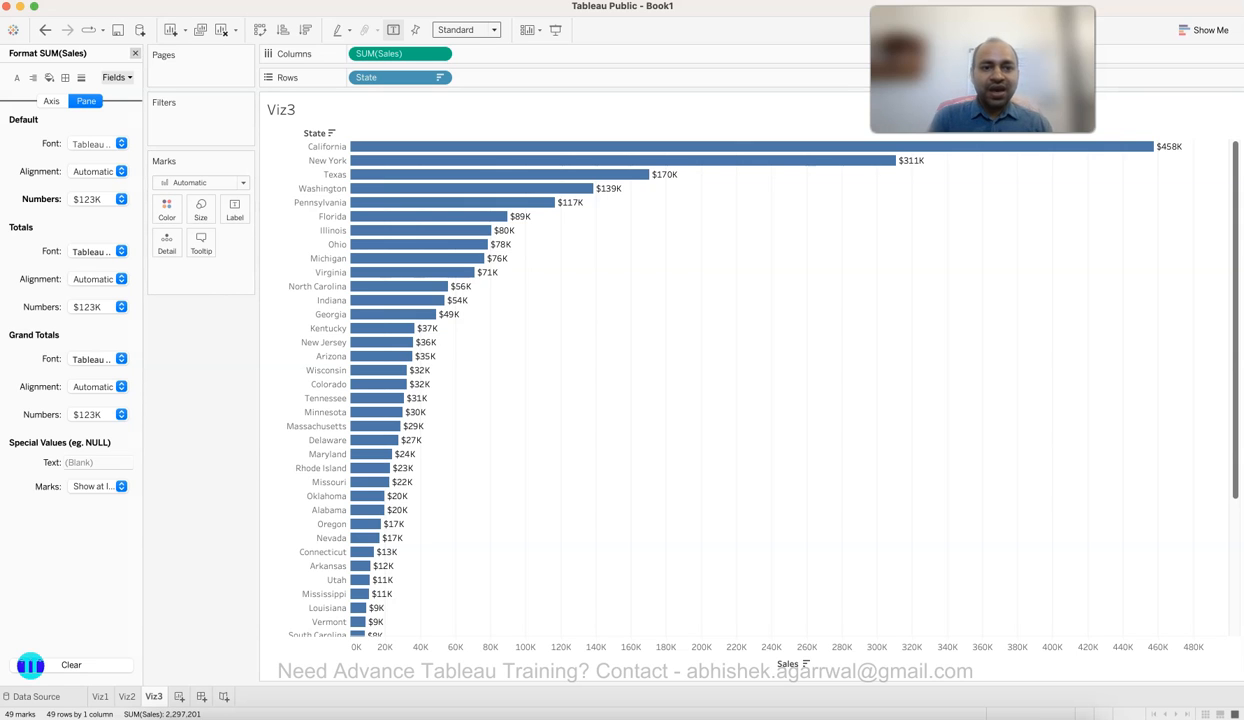
{"action": "left_click", "coordinate": [135, 53]}
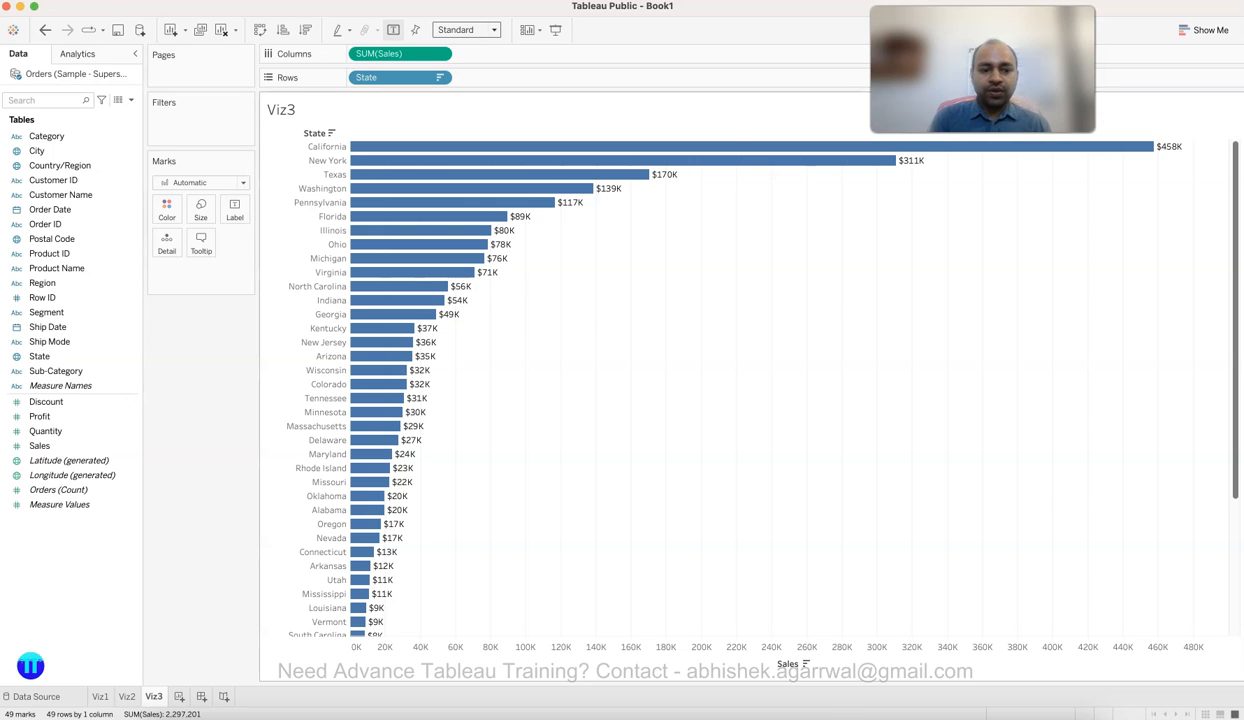
Add a new worksheet, check the customer segment sales question on the PowerPoint slide, and name the sheet Viz4.
{"action": "left_click", "coordinate": [179, 696]}
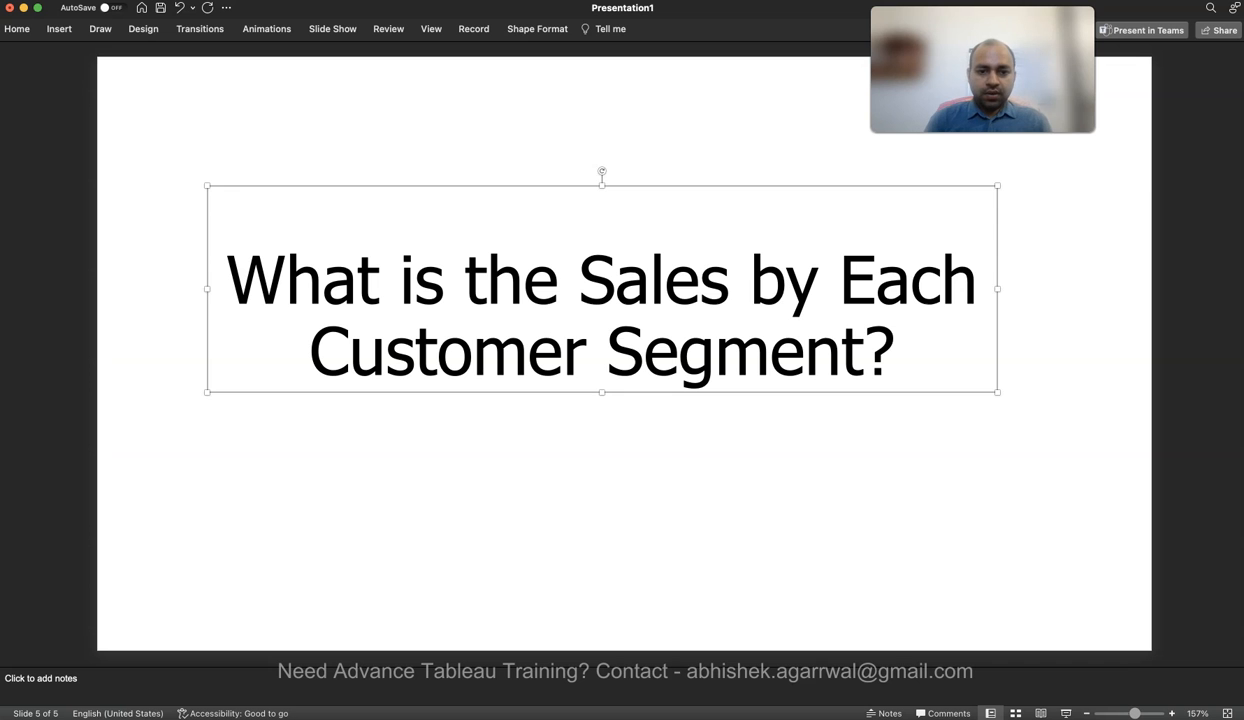
{"action": "key", "text": "Escape"}
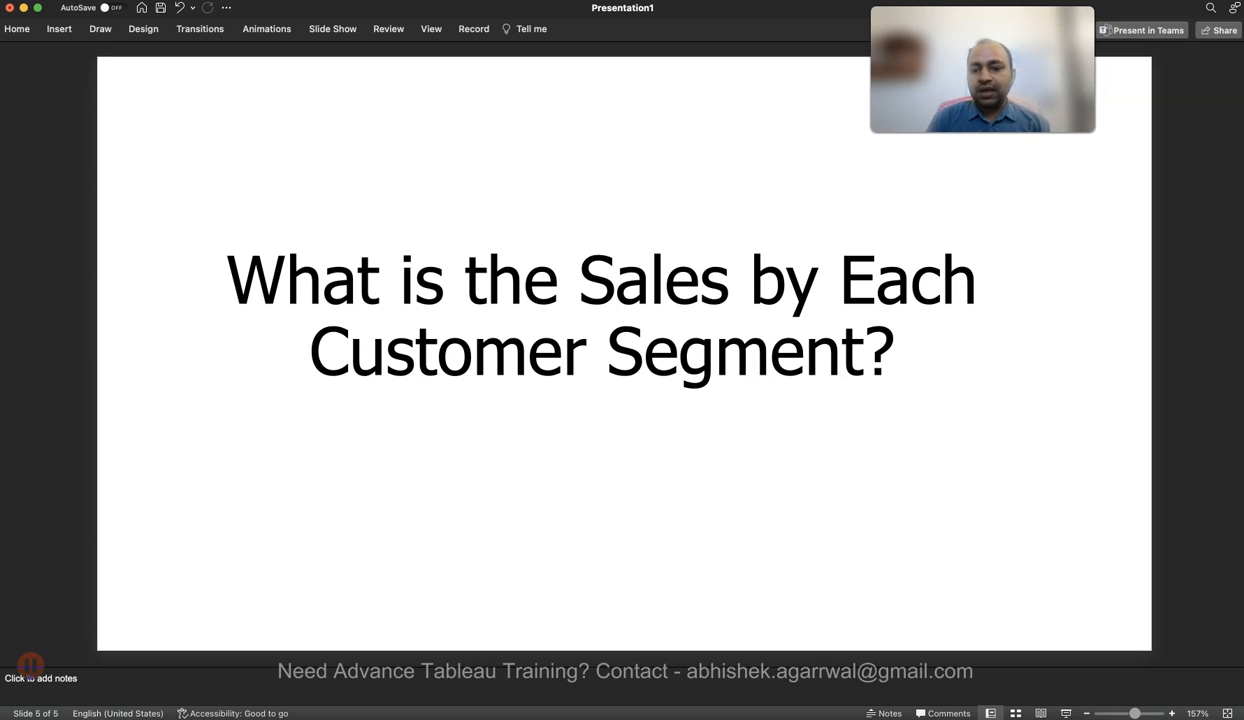
{"action": "left_click", "coordinate": [926, 712]}
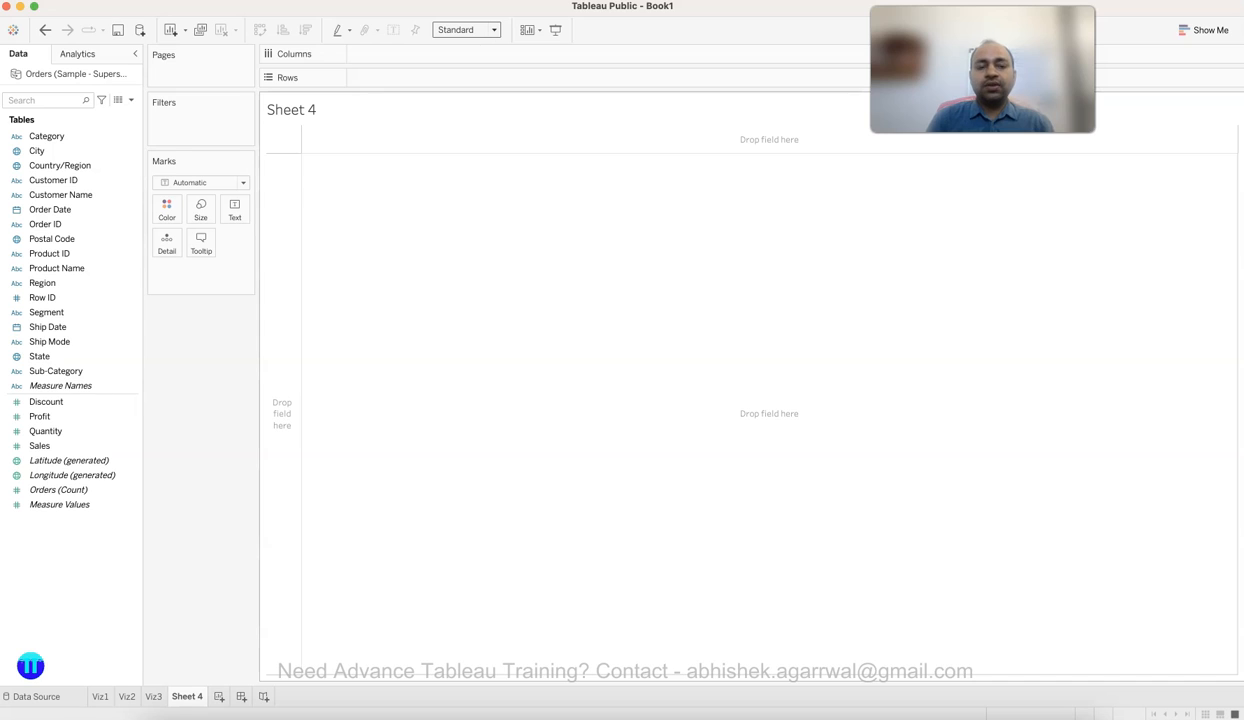
{"action": "double_click", "coordinate": [187, 696]}
{"action": "type", "text": "Viz"}
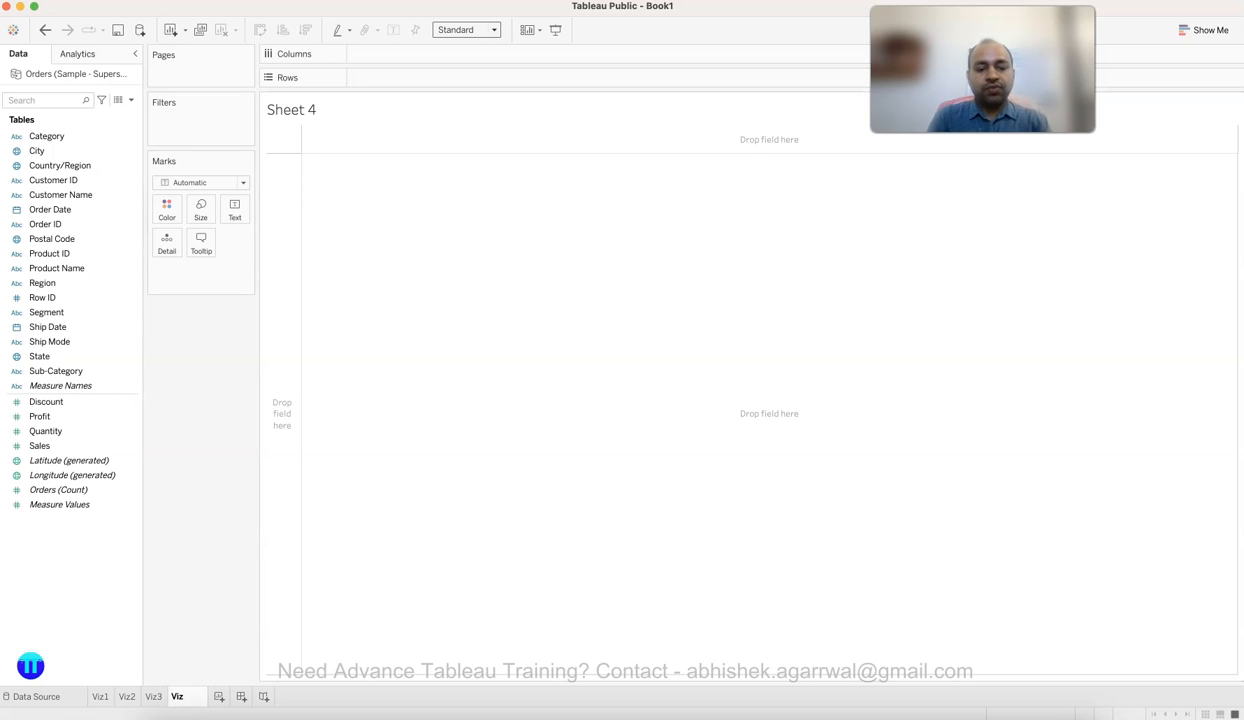
{"action": "type", "text": "4"}
{"action": "key", "text": "Return"}
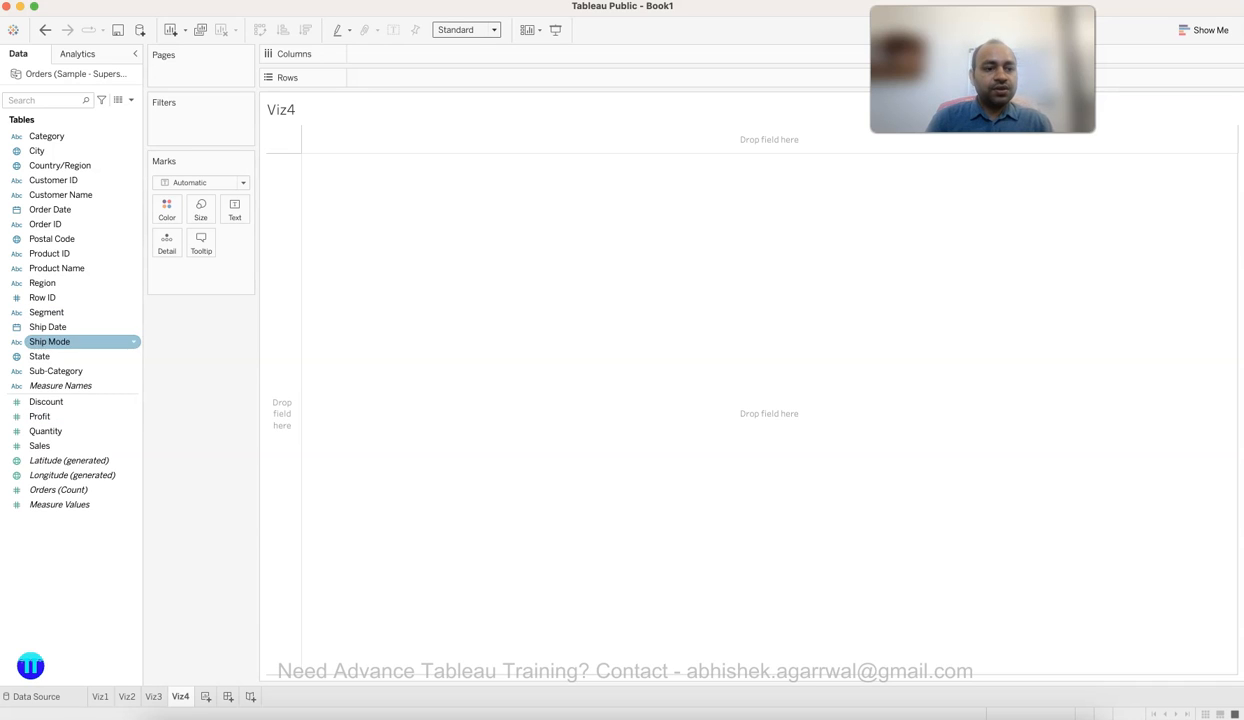
Build a vertical bar chart on Viz4 with SUM(Sales) on rows and Segment on columns.
{"action": "left_click", "coordinate": [60, 312]}
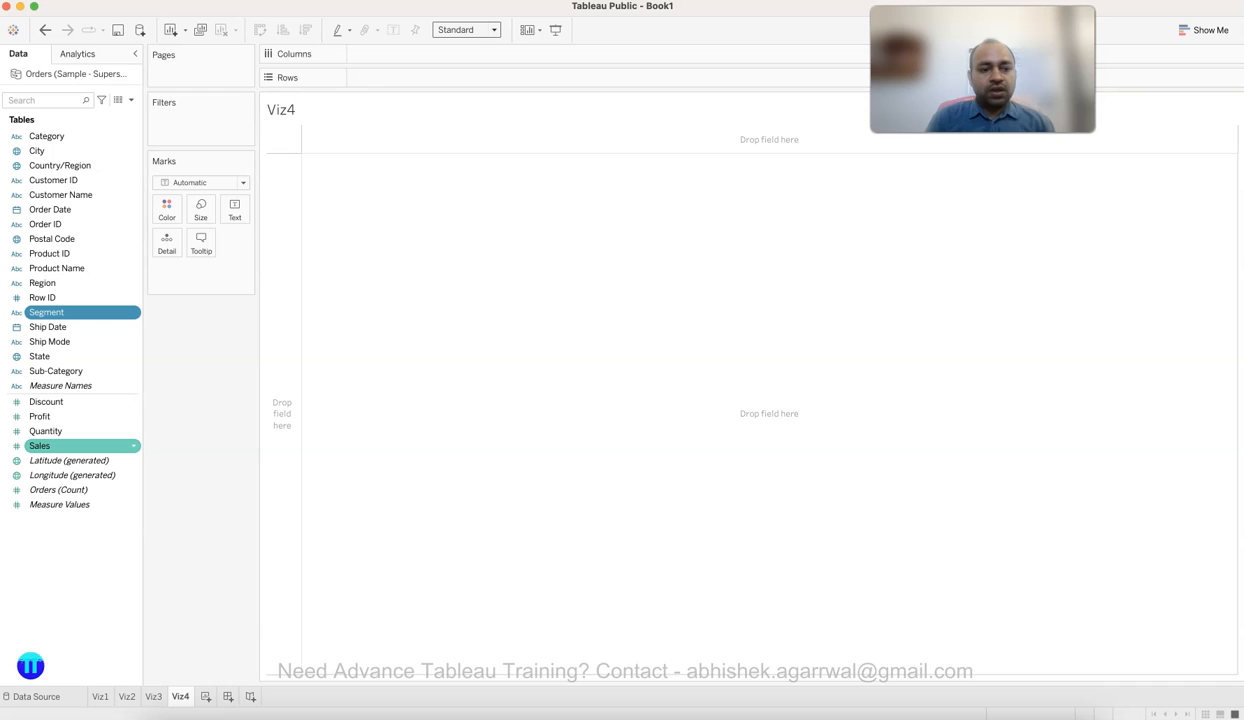
{"action": "left_click", "coordinate": [62, 446], "text": "super"}
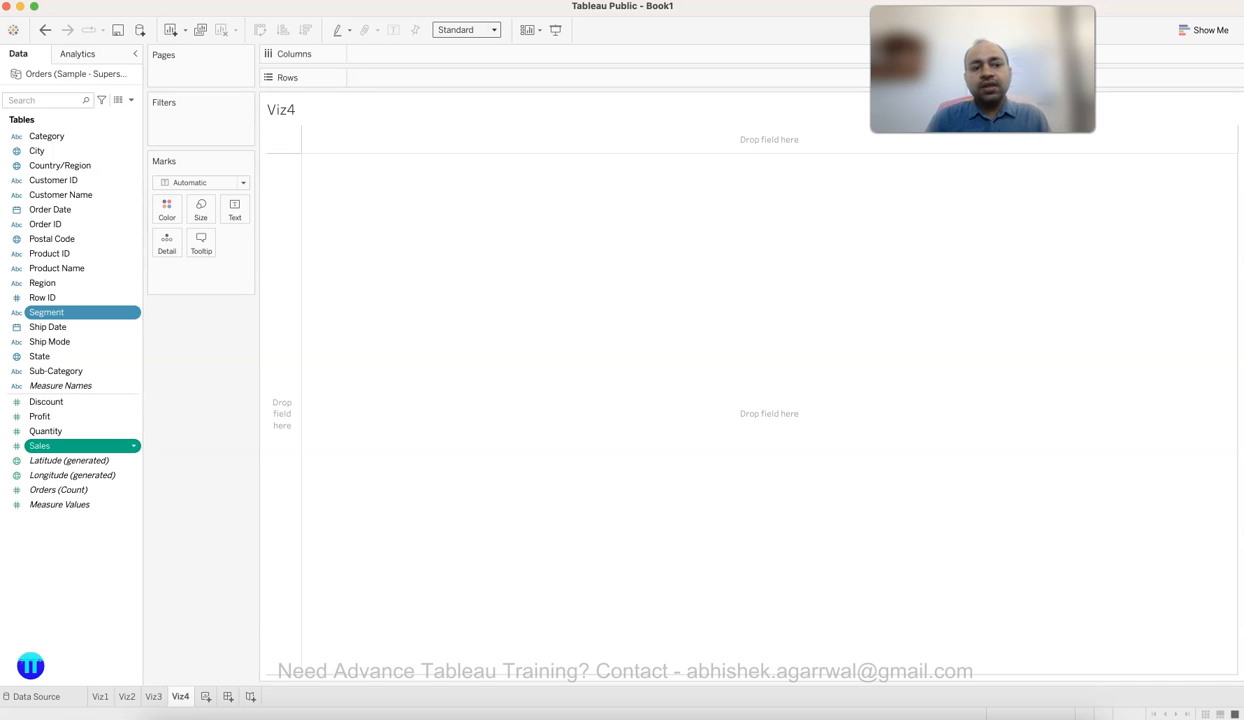
{"action": "double_click", "coordinate": [62, 446]}
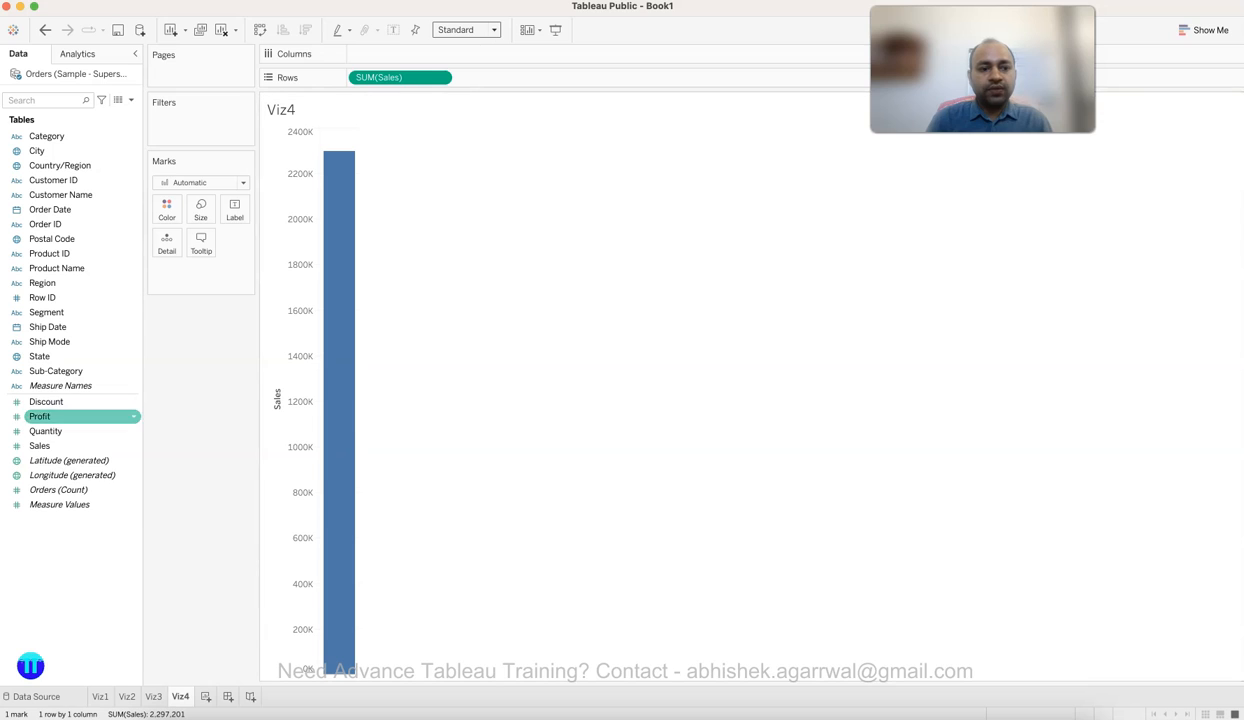
{"action": "double_click", "coordinate": [60, 312]}
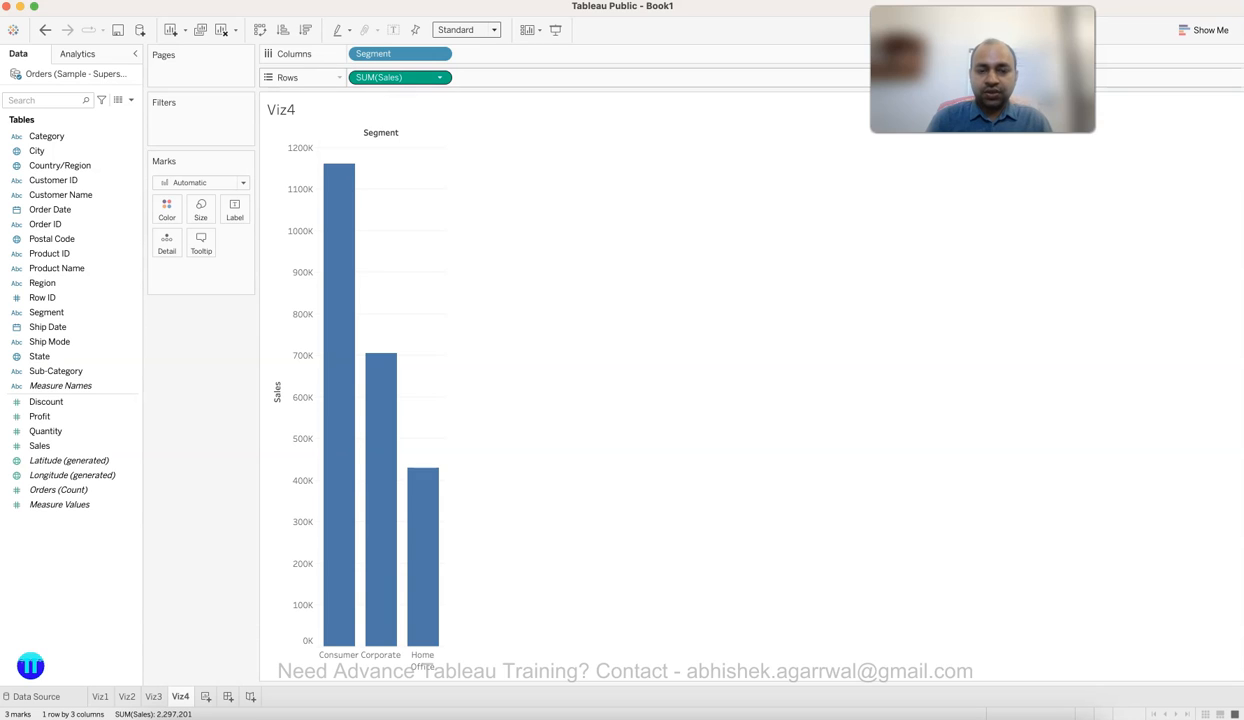
Clear SUM(Sales) and Segment from the view, and rebuild the bar chart with Sales on rows and Segment on columns.
{"action": "left_click_drag", "start_coordinate": [400, 77], "coordinate": [200, 412]}
{"action": "left_click_drag", "start_coordinate": [400, 53], "coordinate": [205, 418]}
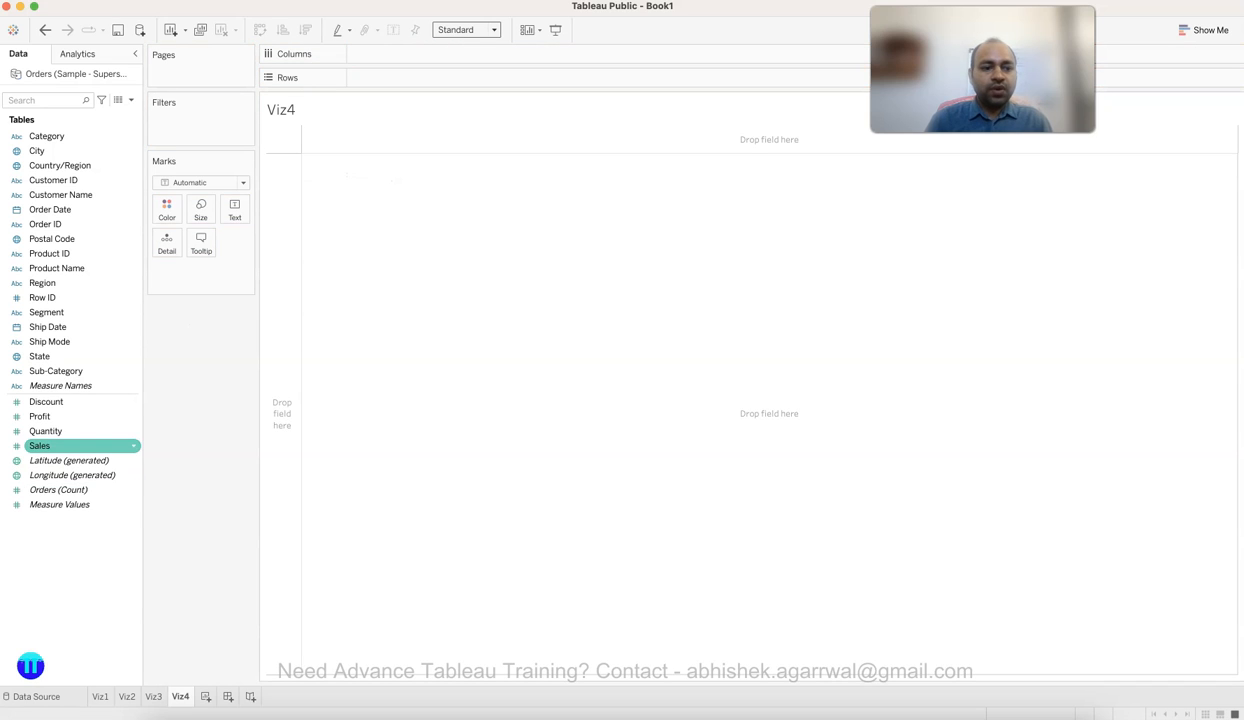
{"action": "double_click", "coordinate": [40, 445]}
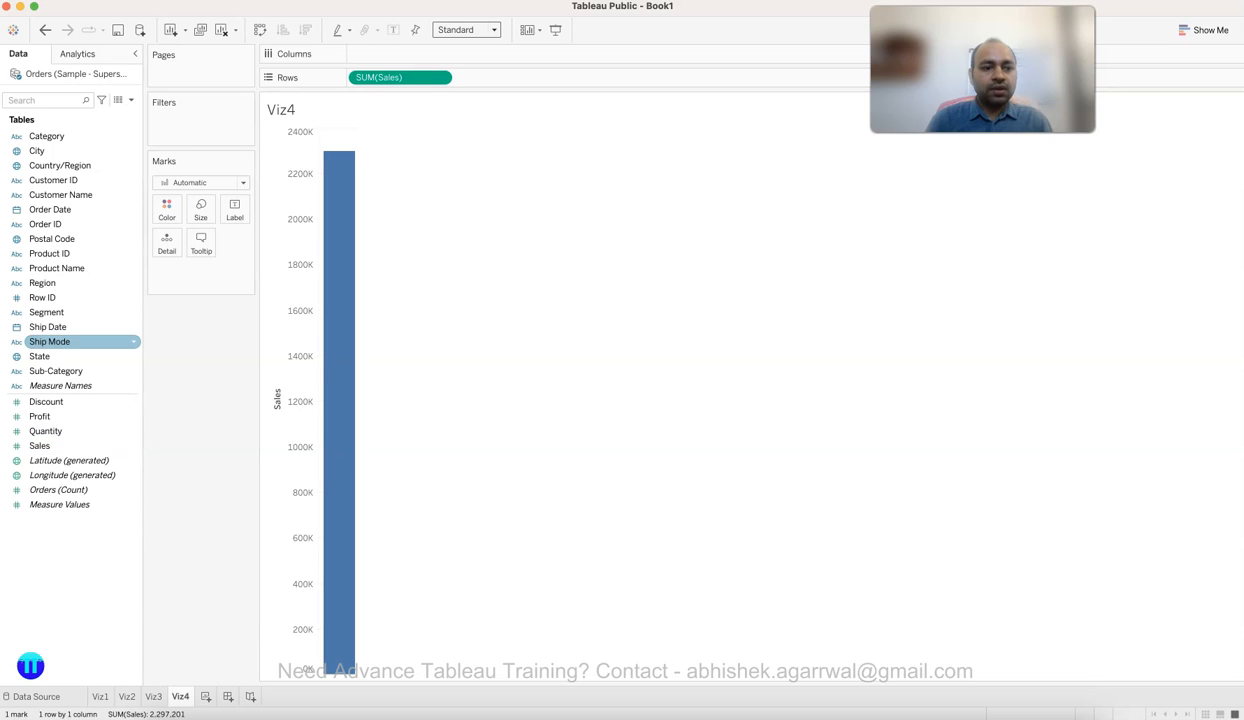
{"action": "left_click", "coordinate": [46, 312]}
{"action": "double_click", "coordinate": [46, 312]}
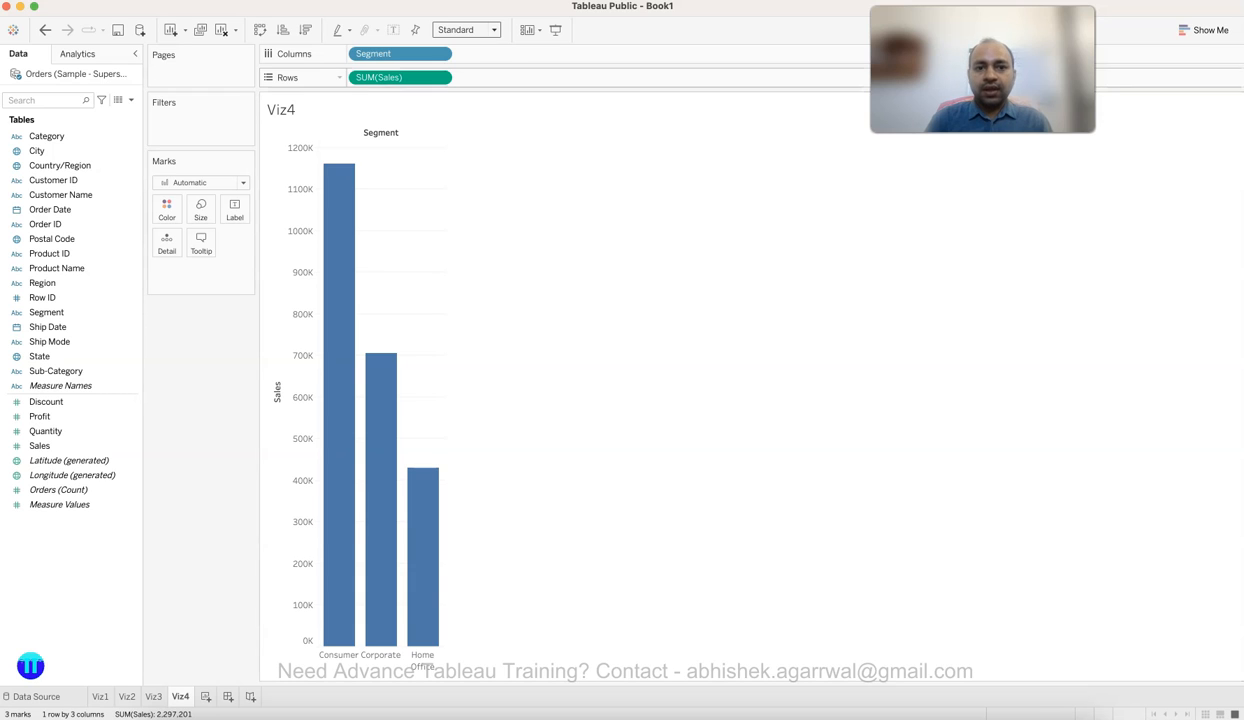
Set the Viz4 segment bar chart to Fit Width and review the other fit options.
{"action": "left_click", "coordinate": [466, 29]}
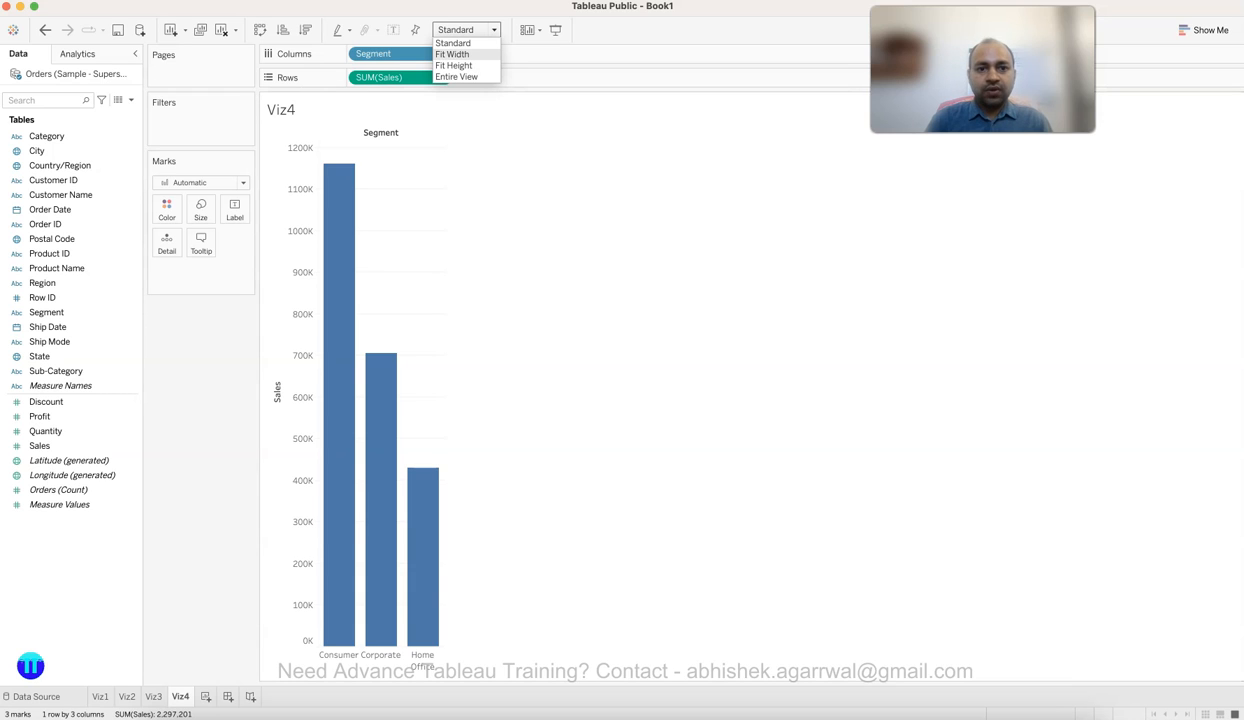
{"action": "left_click", "coordinate": [452, 54]}
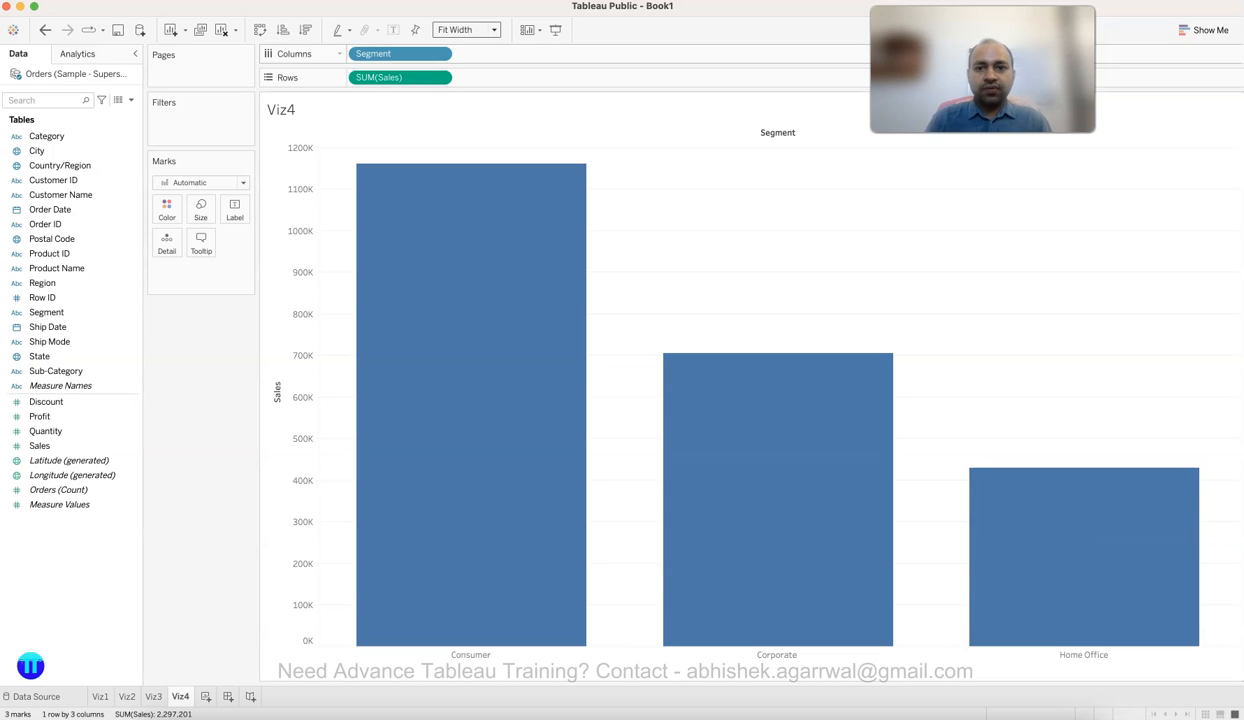
{"action": "left_click", "coordinate": [466, 29]}
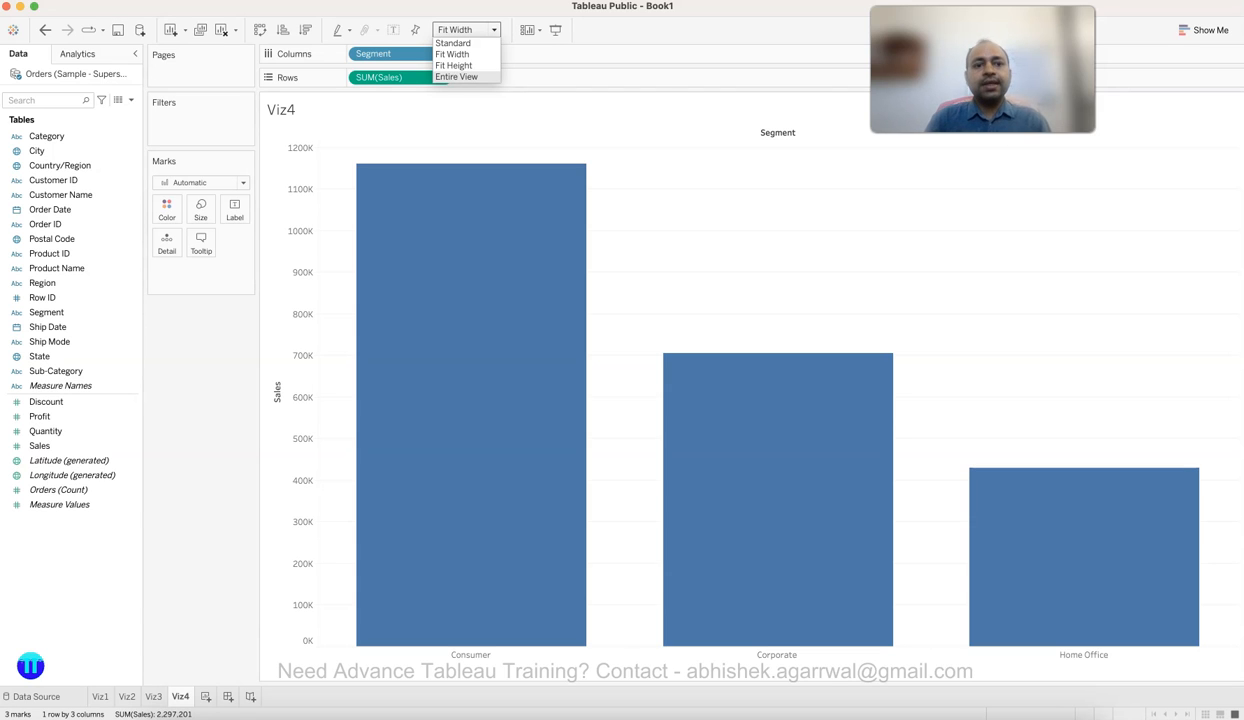
{"action": "key", "text": "Escape"}
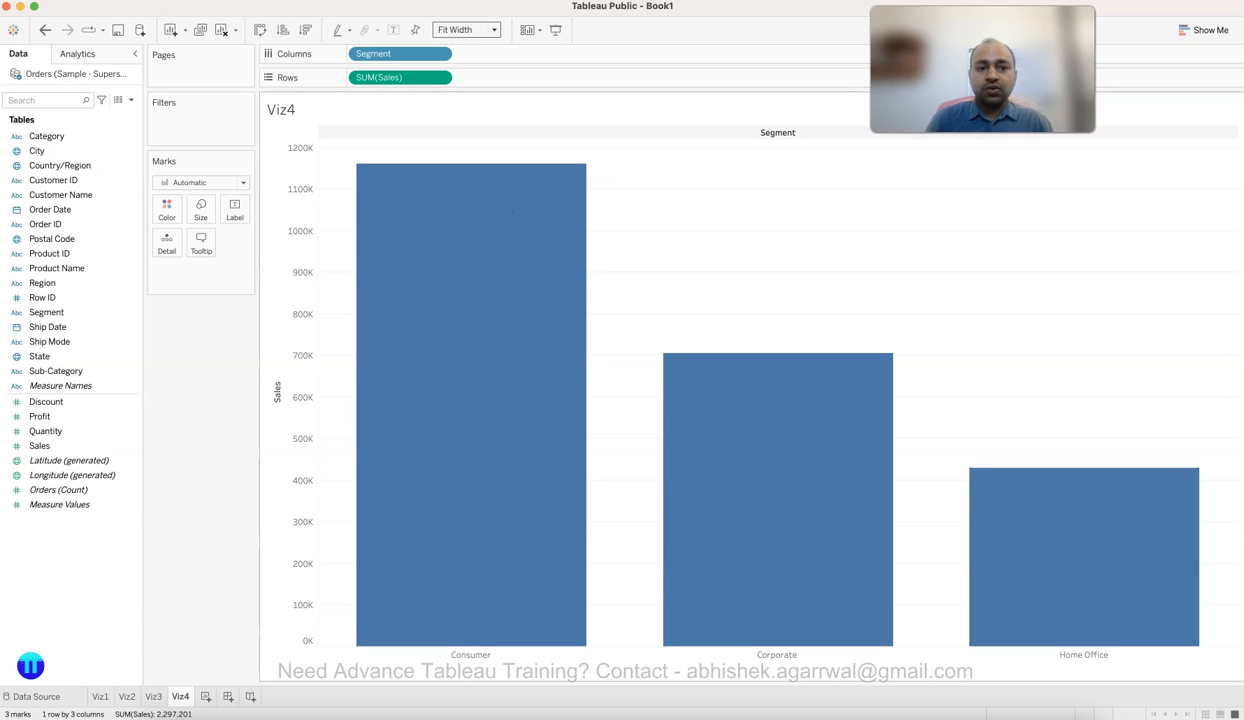
Show mark labels on the segment sales bars.
{"action": "left_click", "coordinate": [234, 210]}
{"action": "left_click", "coordinate": [270, 241]}
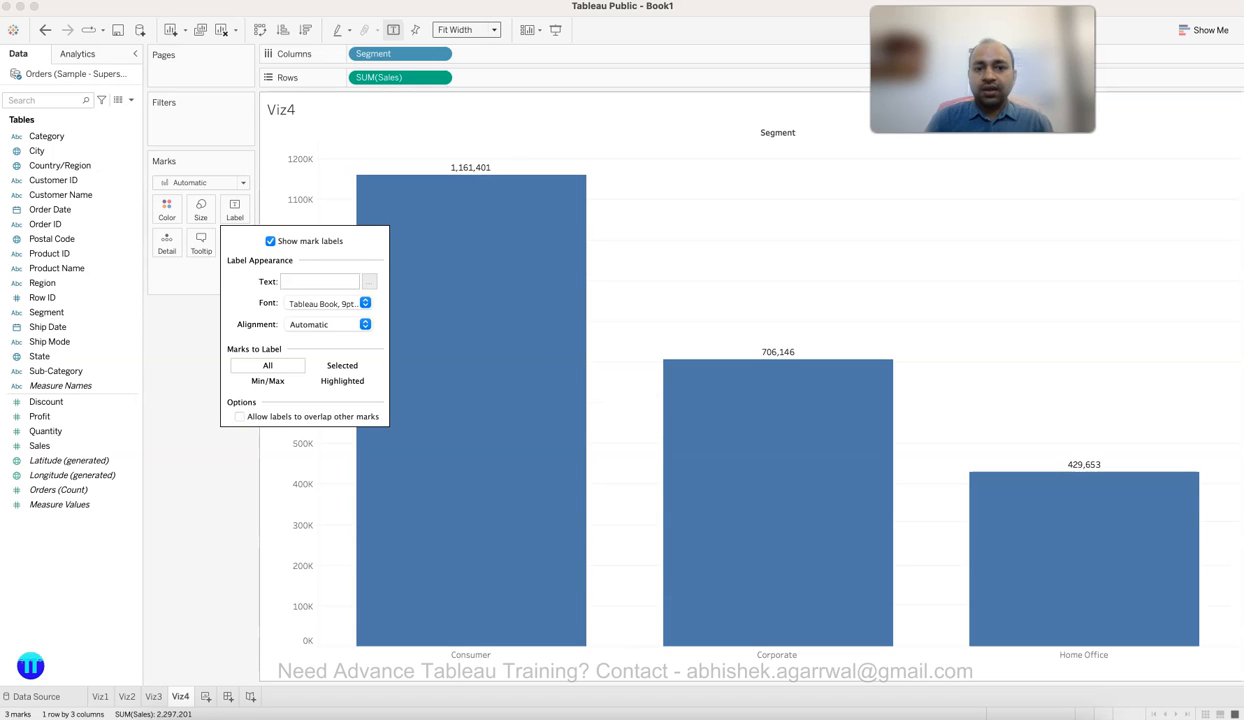
{"action": "left_click", "coordinate": [500, 150]}
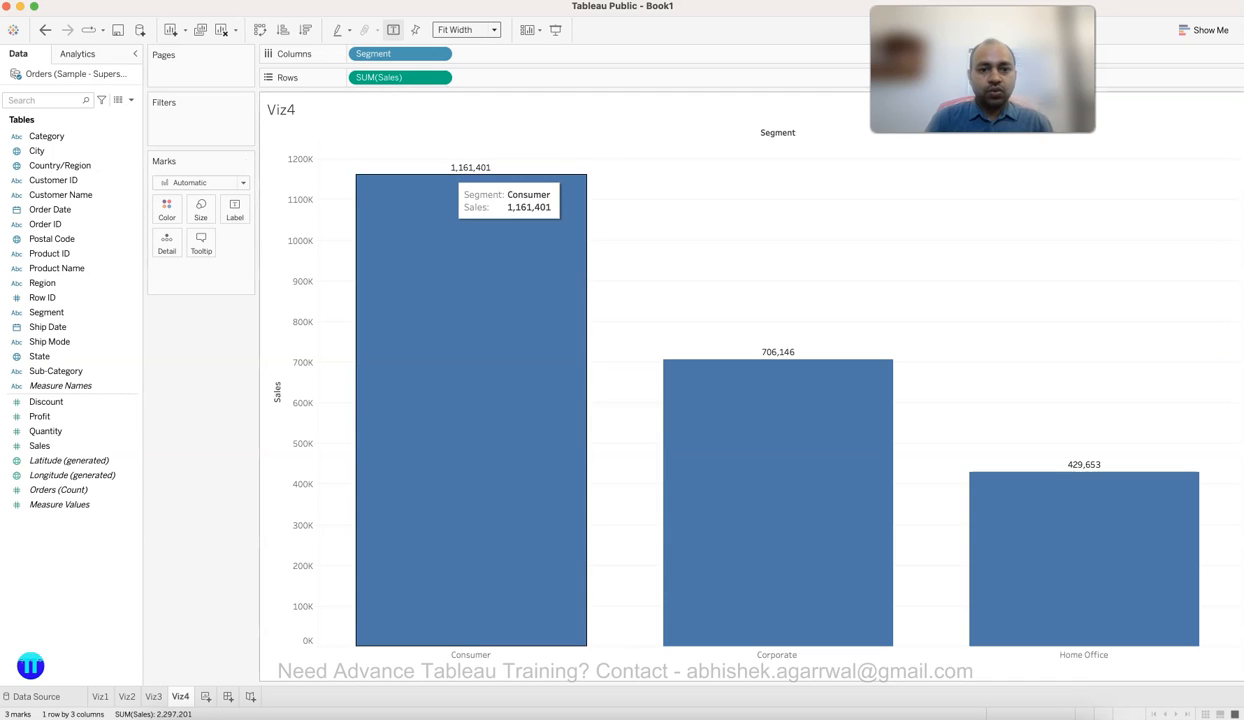
Format the SUM(Sales) pane numbers as Currency (Custom) with 0 decimal places and display units in Thousands (K).
{"action": "left_click", "coordinate": [439, 77]}
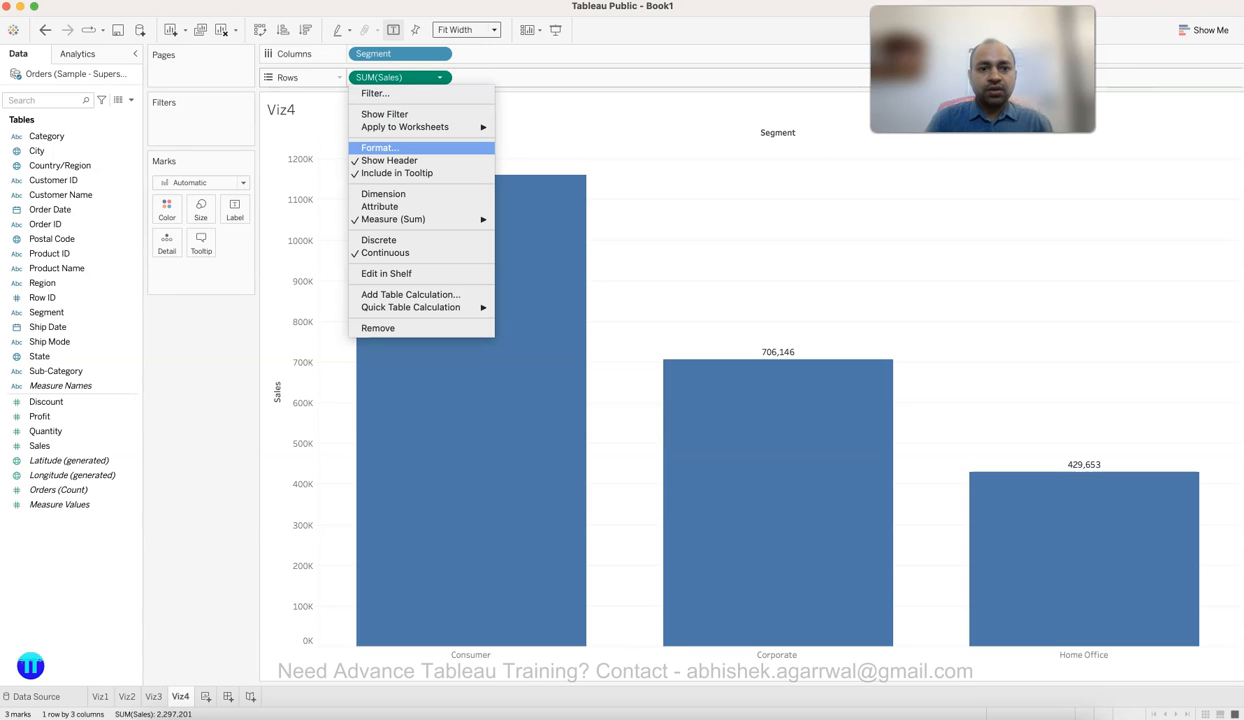
{"action": "left_click", "coordinate": [380, 147]}
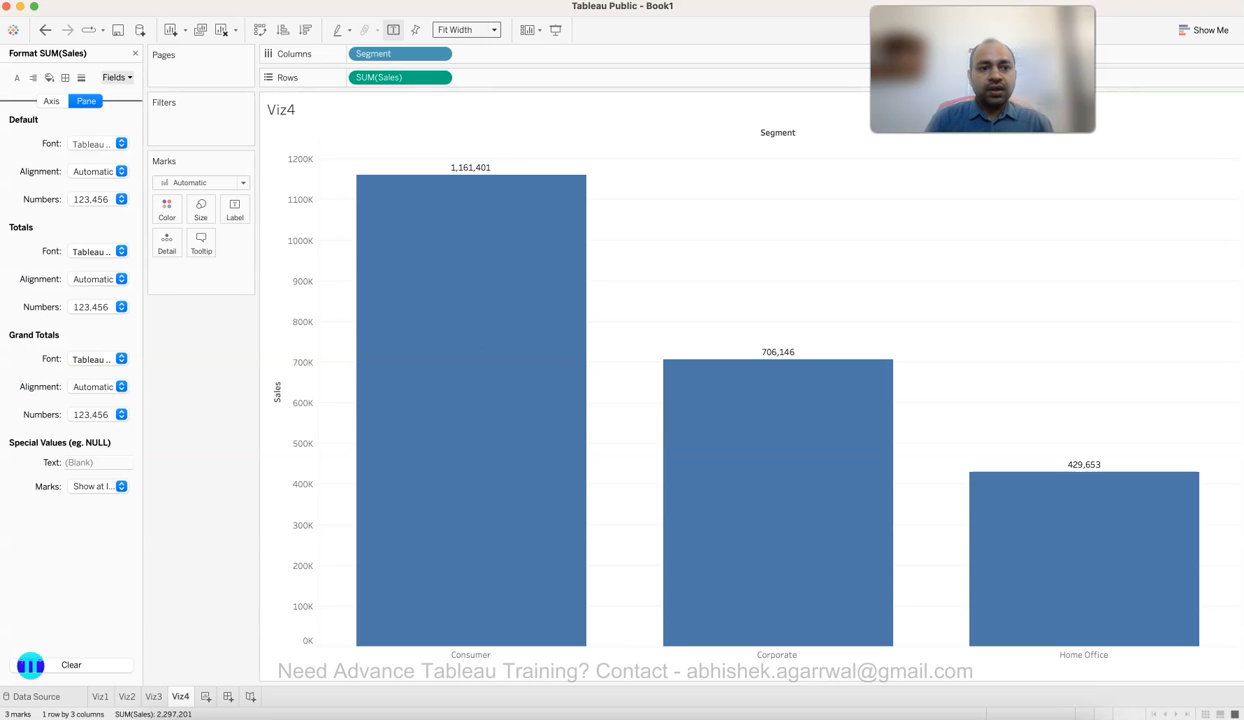
{"action": "left_click", "coordinate": [96, 199]}
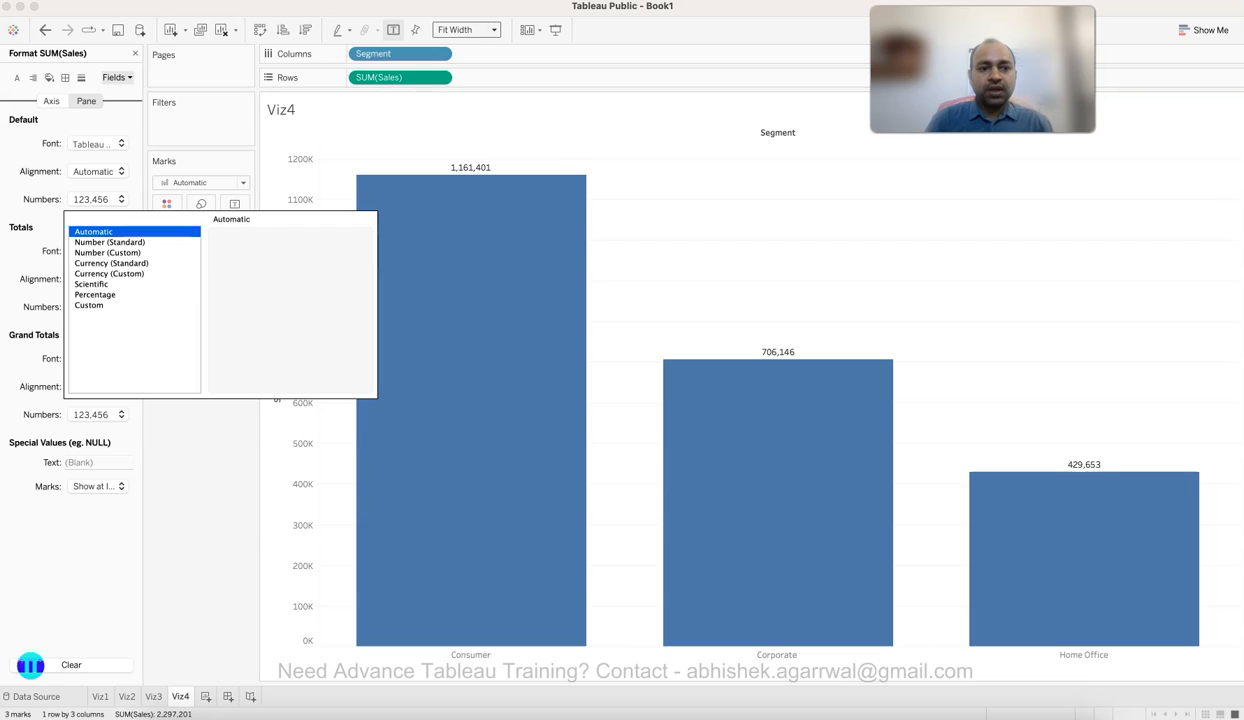
{"action": "left_click", "coordinate": [109, 274]}
{"action": "left_click", "coordinate": [256, 257]}
{"action": "left_click", "coordinate": [256, 257]}
{"action": "left_click", "coordinate": [262, 324]}
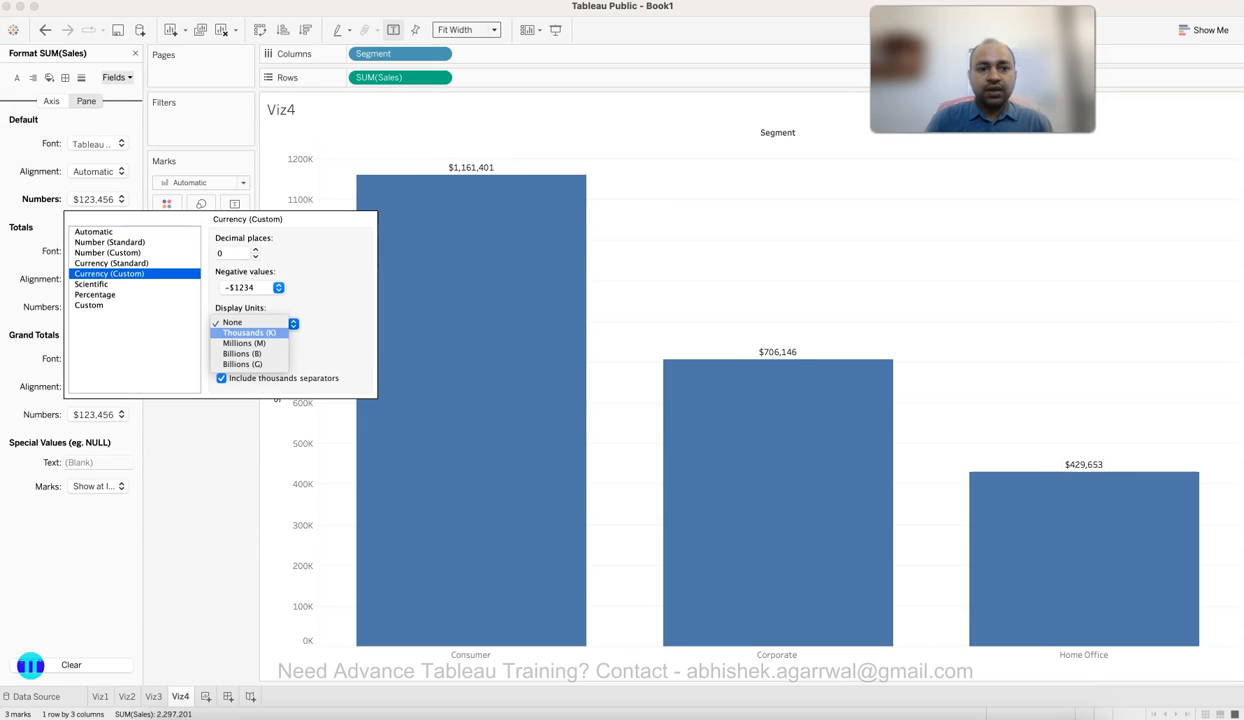
{"action": "left_click", "coordinate": [249, 332]}
{"action": "key", "text": "Escape"}
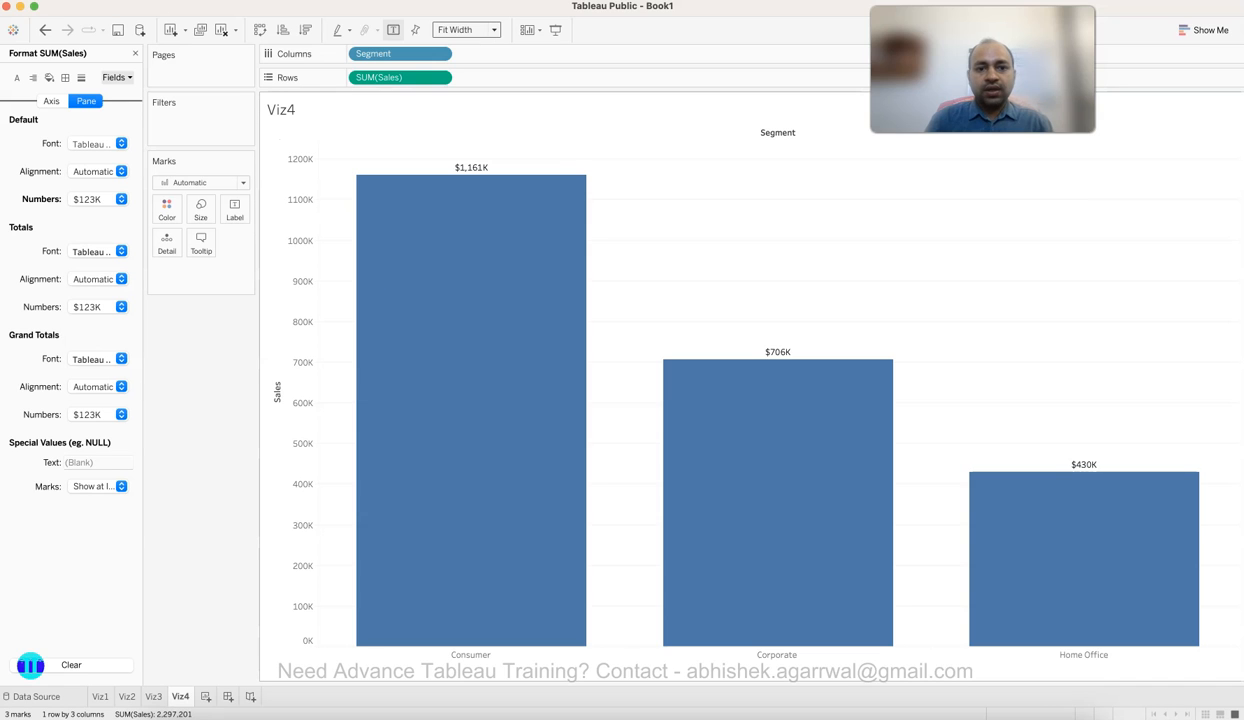
Inspect the sales values of the three segment bars and compare the chart's orientation with the state bars on Viz3.
{"action": "mouse_move", "coordinate": [470, 173]}
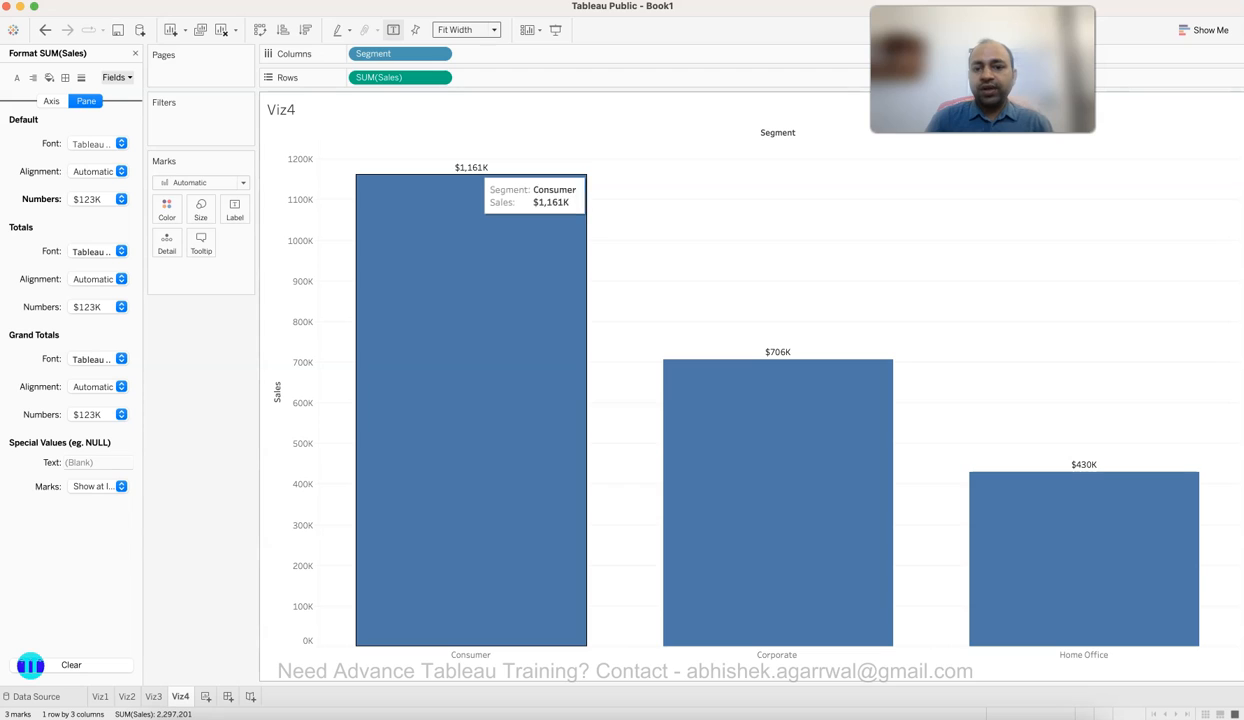
{"action": "mouse_move", "coordinate": [798, 372]}
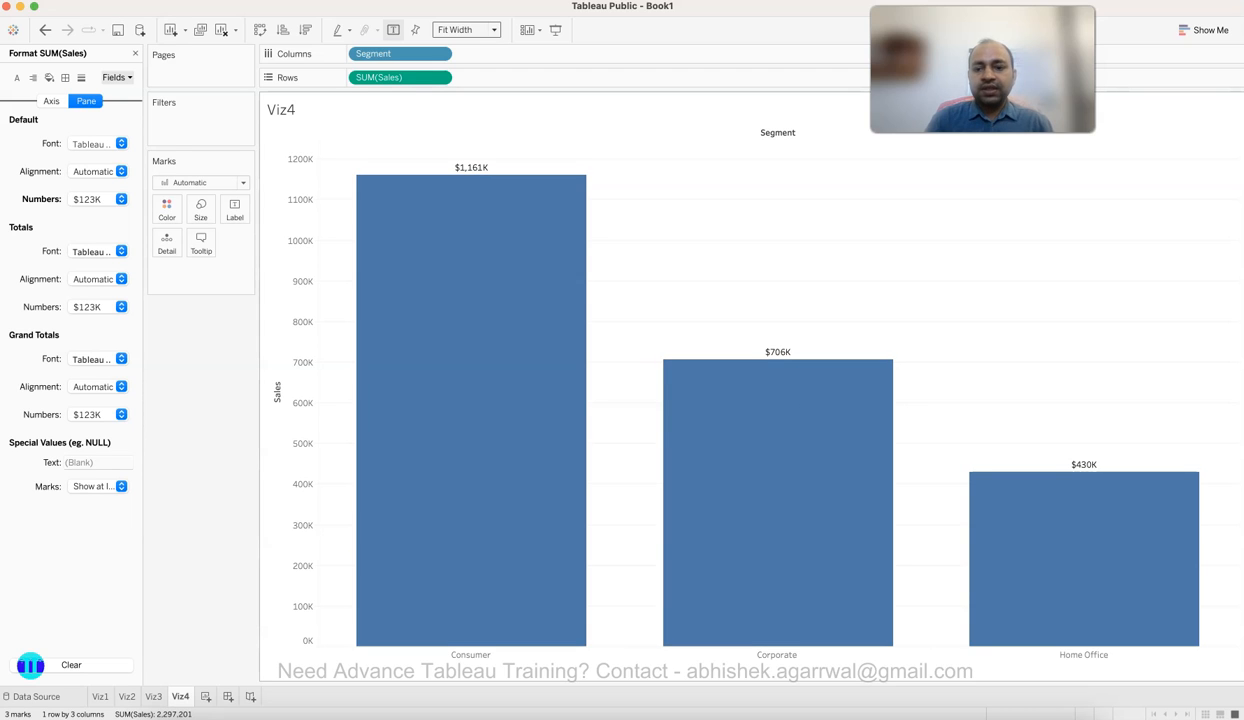
{"action": "mouse_move", "coordinate": [1085, 486]}
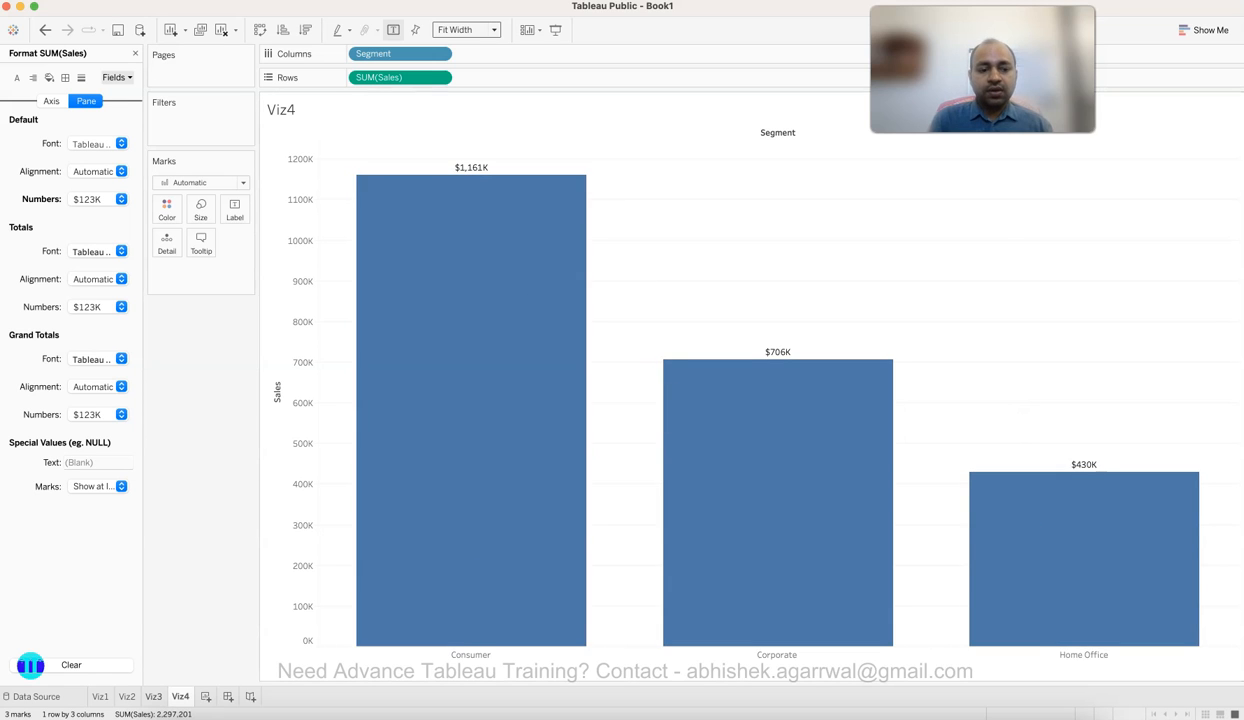
{"action": "left_click", "coordinate": [153, 697]}
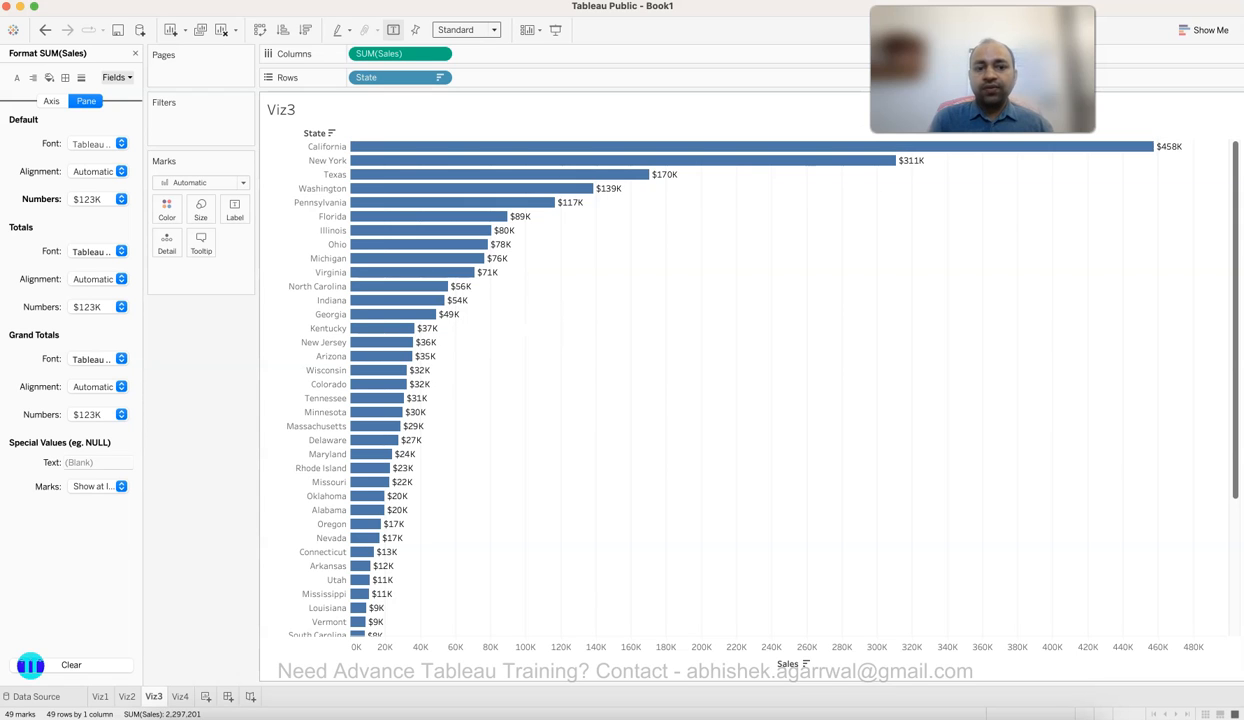
{"action": "key", "text": "ctrl+Tab"}
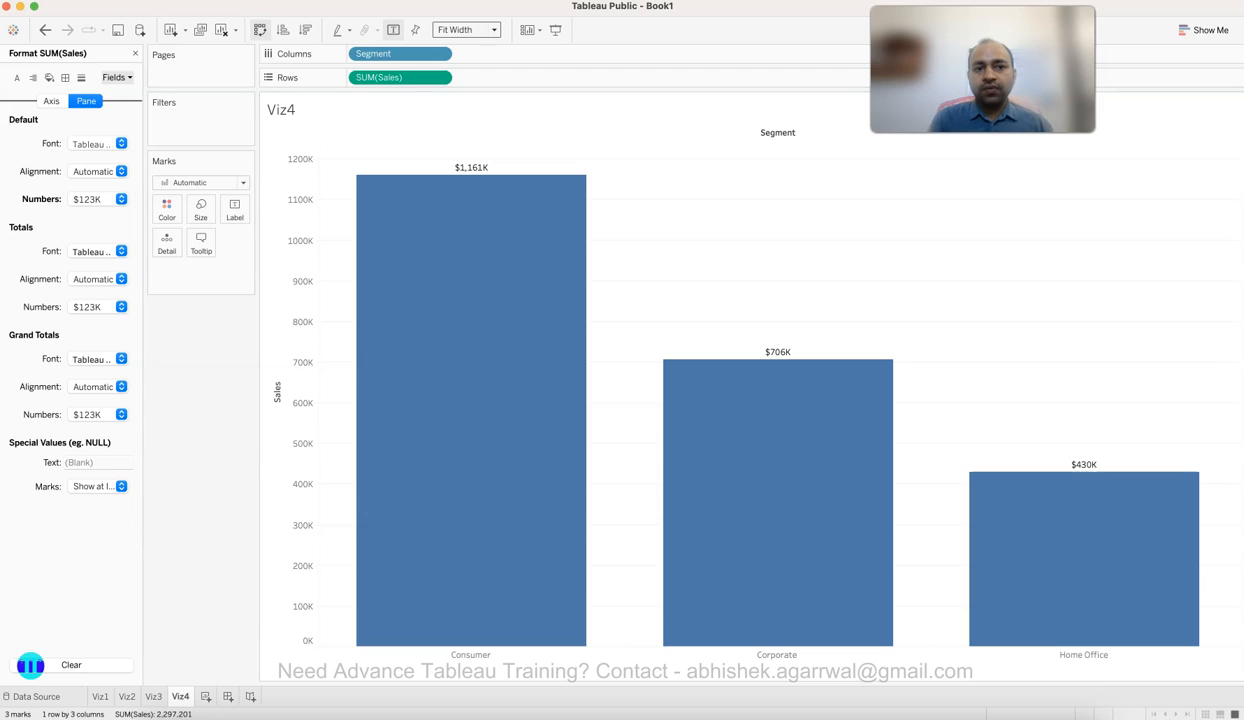
Swap rows and columns on Viz4 repeatedly to compare horizontal and vertical bars, ending with Segment on columns.
{"action": "left_click", "coordinate": [260, 29]}
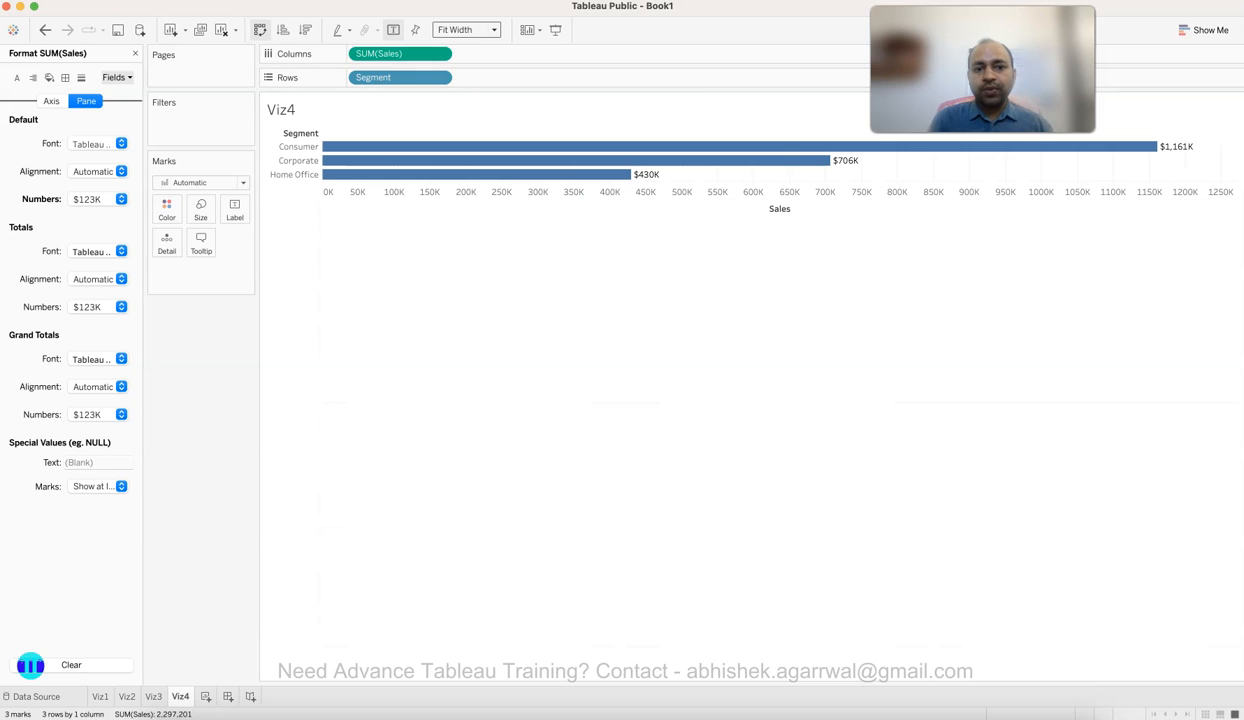
{"action": "left_click", "coordinate": [260, 29]}
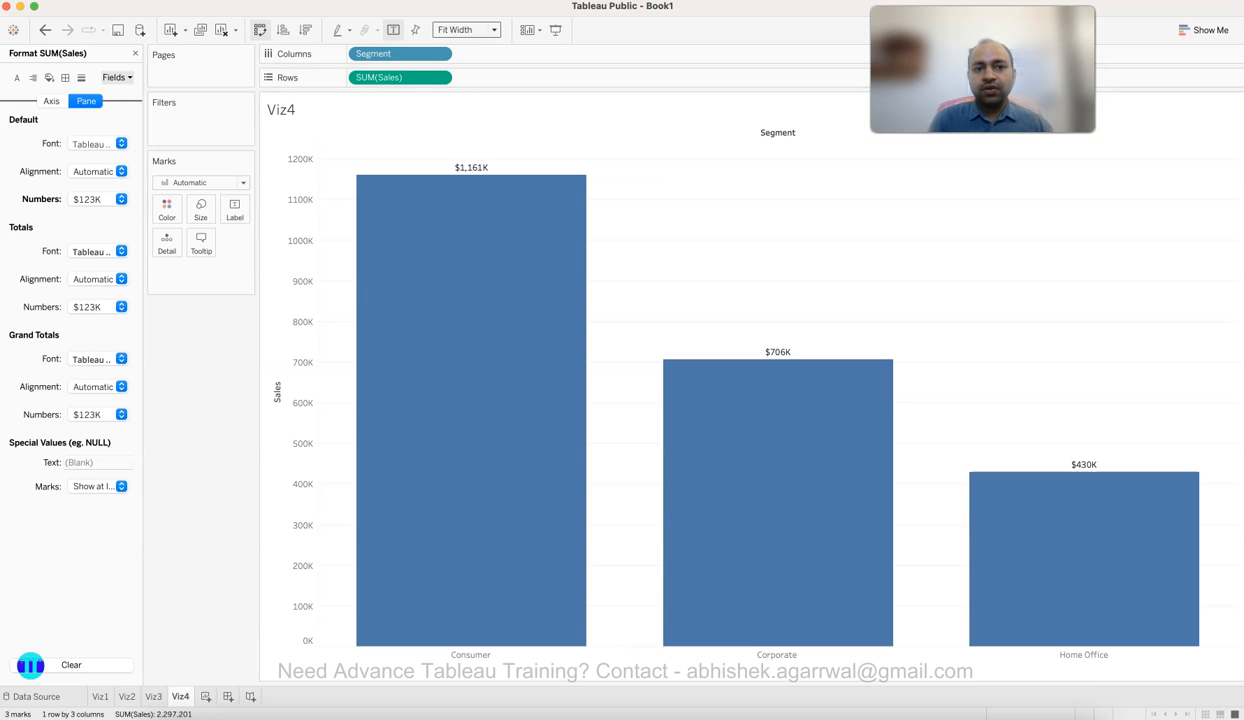
{"action": "left_click", "coordinate": [260, 29]}
{"action": "left_click", "coordinate": [260, 29]}
{"action": "left_click", "coordinate": [260, 29]}
{"action": "left_click", "coordinate": [260, 29]}
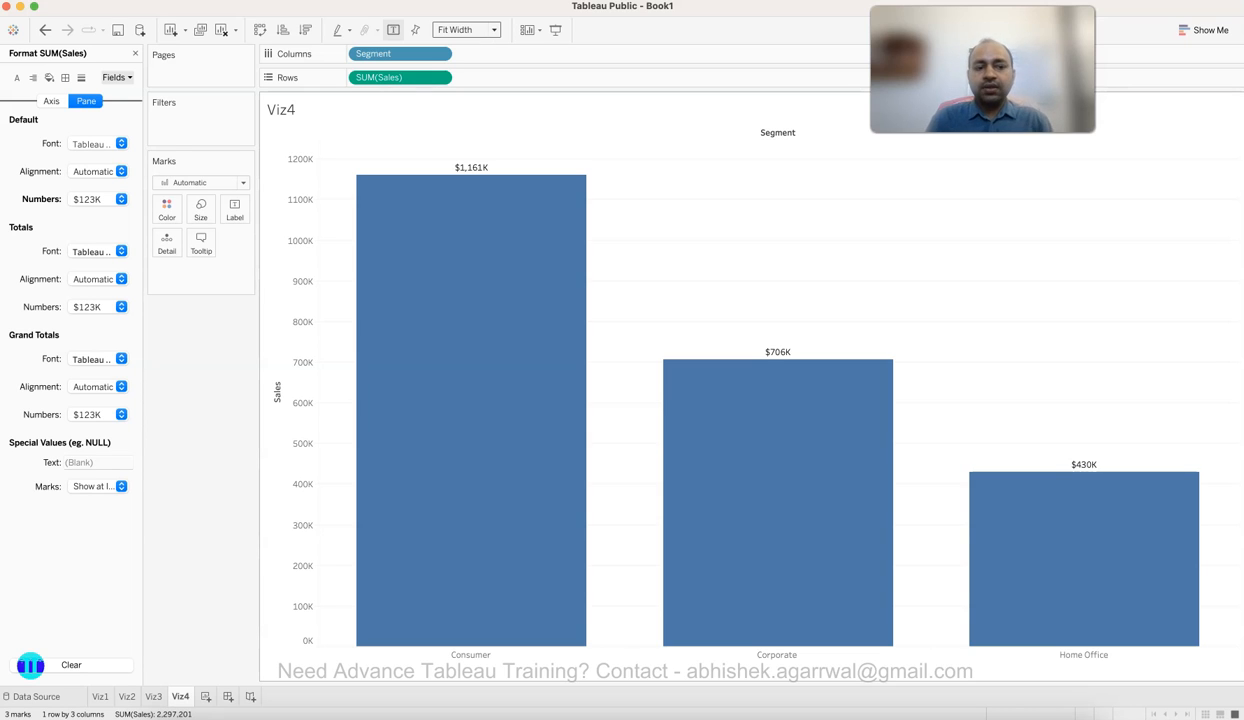
Close the SUM(Sales) formatting options and switch to PowerPoint to read the question on product category sales by customer segment.
{"action": "left_click", "coordinate": [135, 53]}
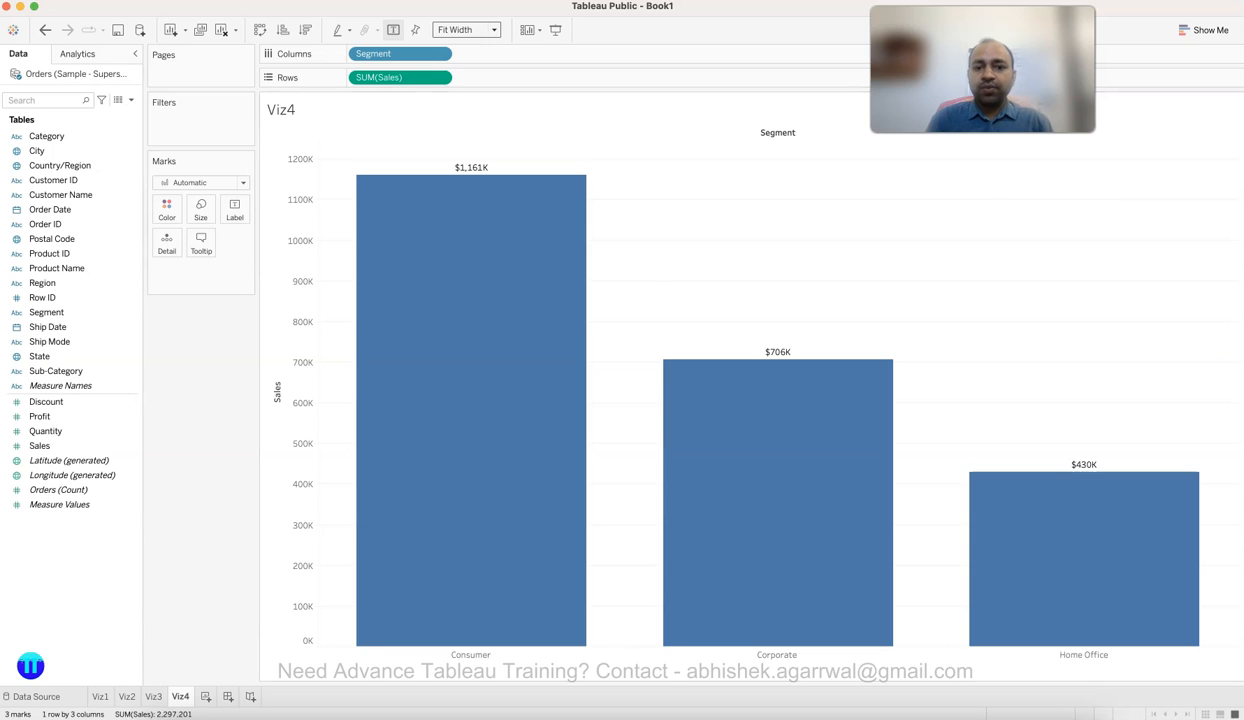
{"action": "mouse_move", "coordinate": [1118, 490]}
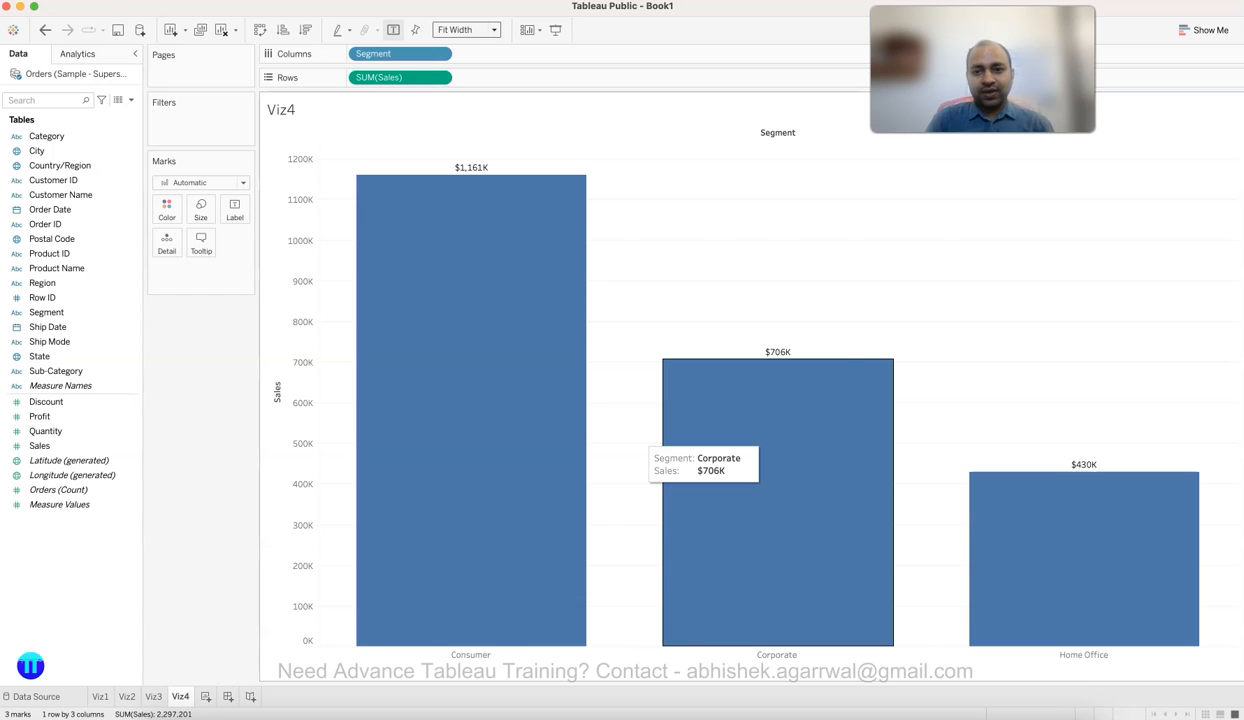
{"action": "key", "text": "super+Tab"}
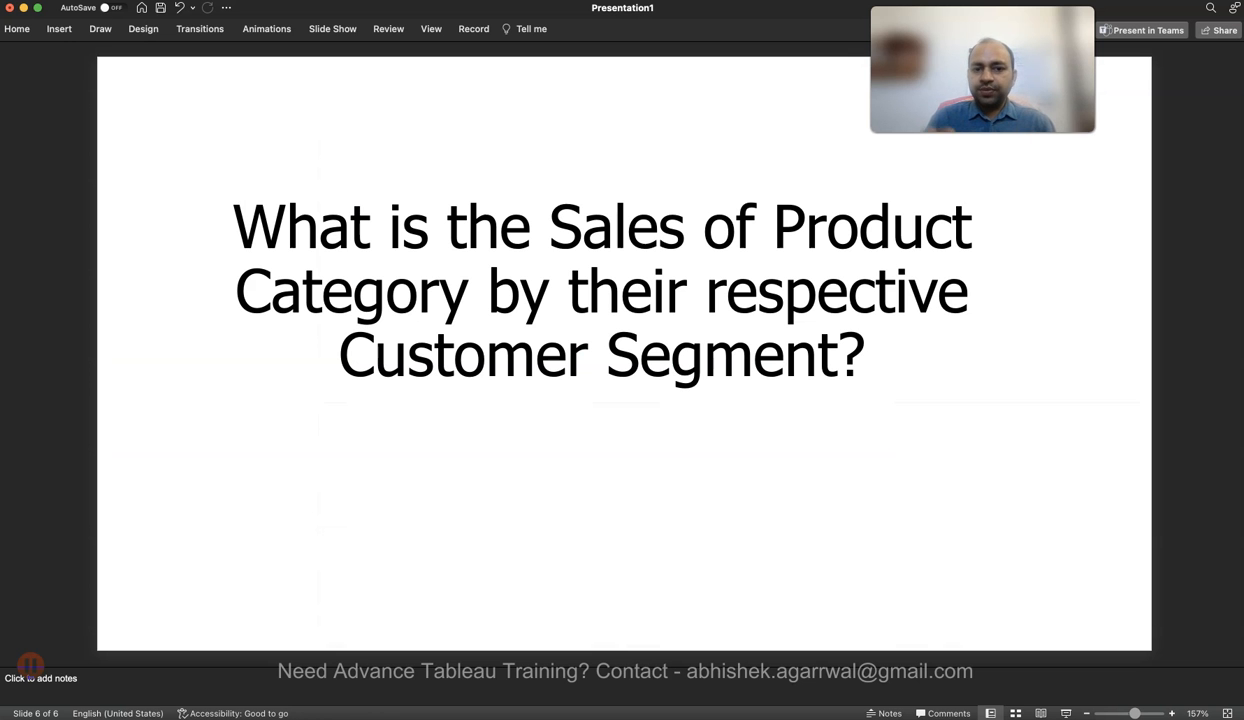
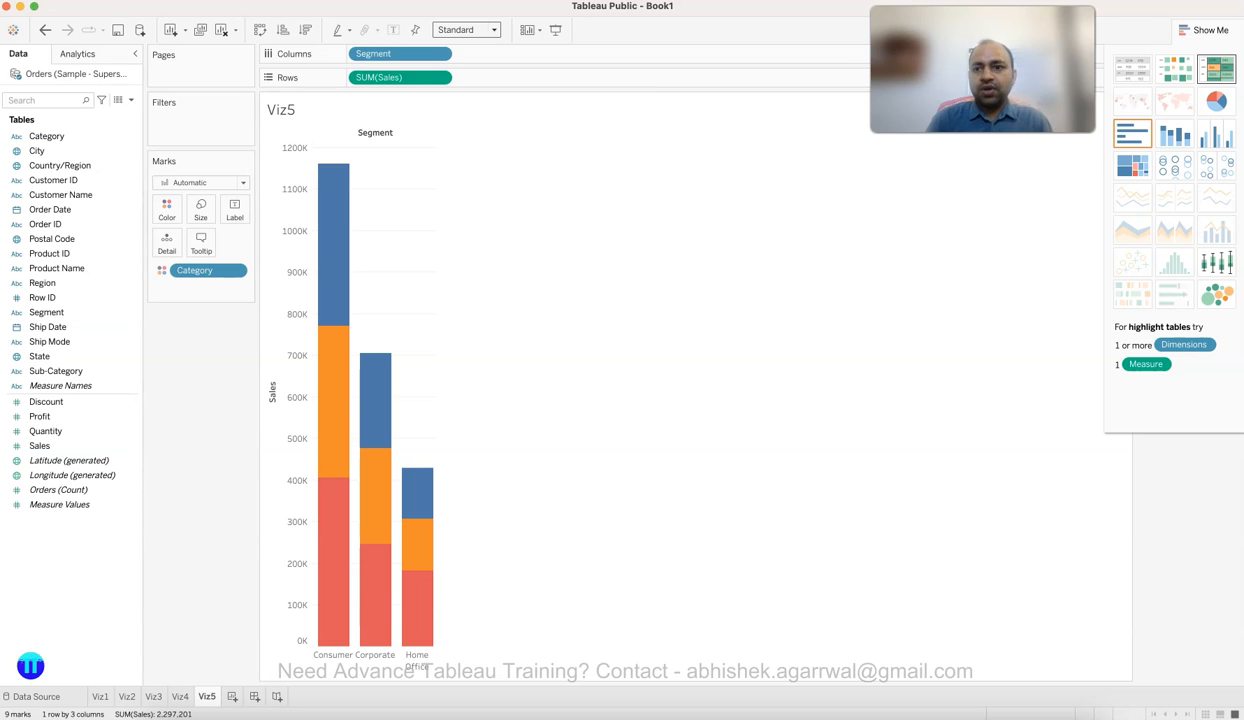
Set Viz5's stacked bar chart of category sales by segment to Fit Width and show its mark labels.
{"action": "left_click", "coordinate": [1204, 30]}
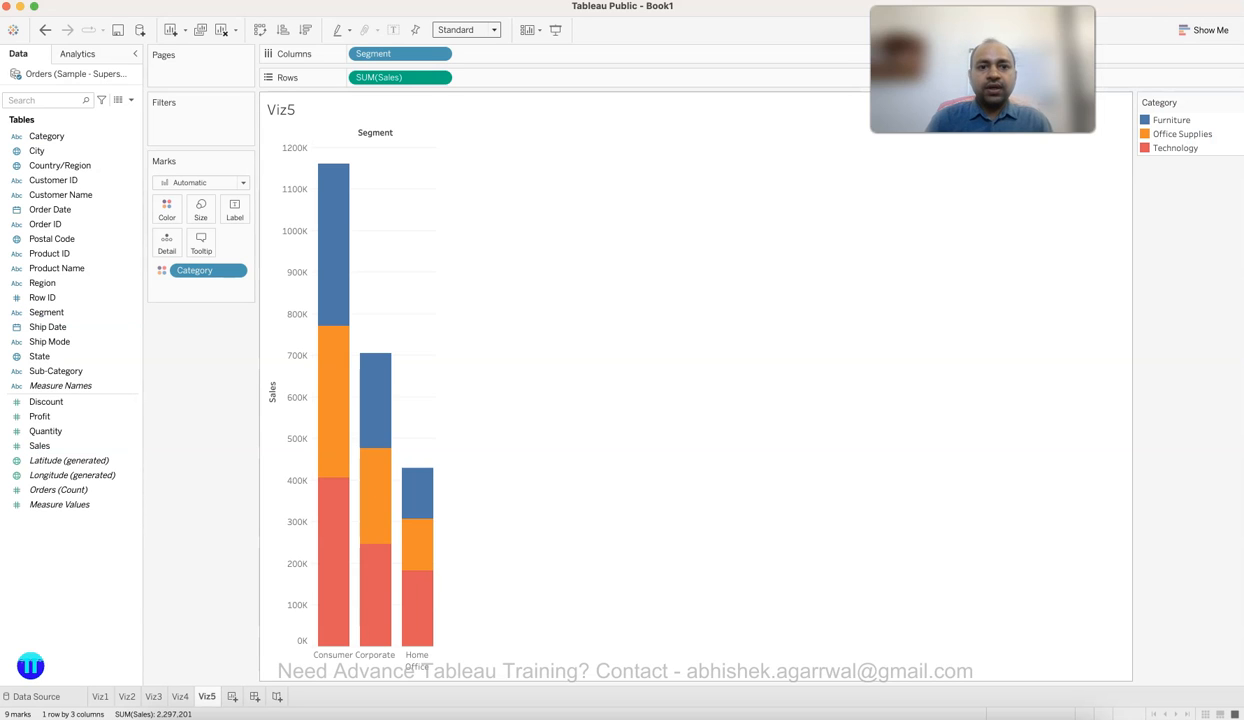
{"action": "left_click", "coordinate": [466, 30]}
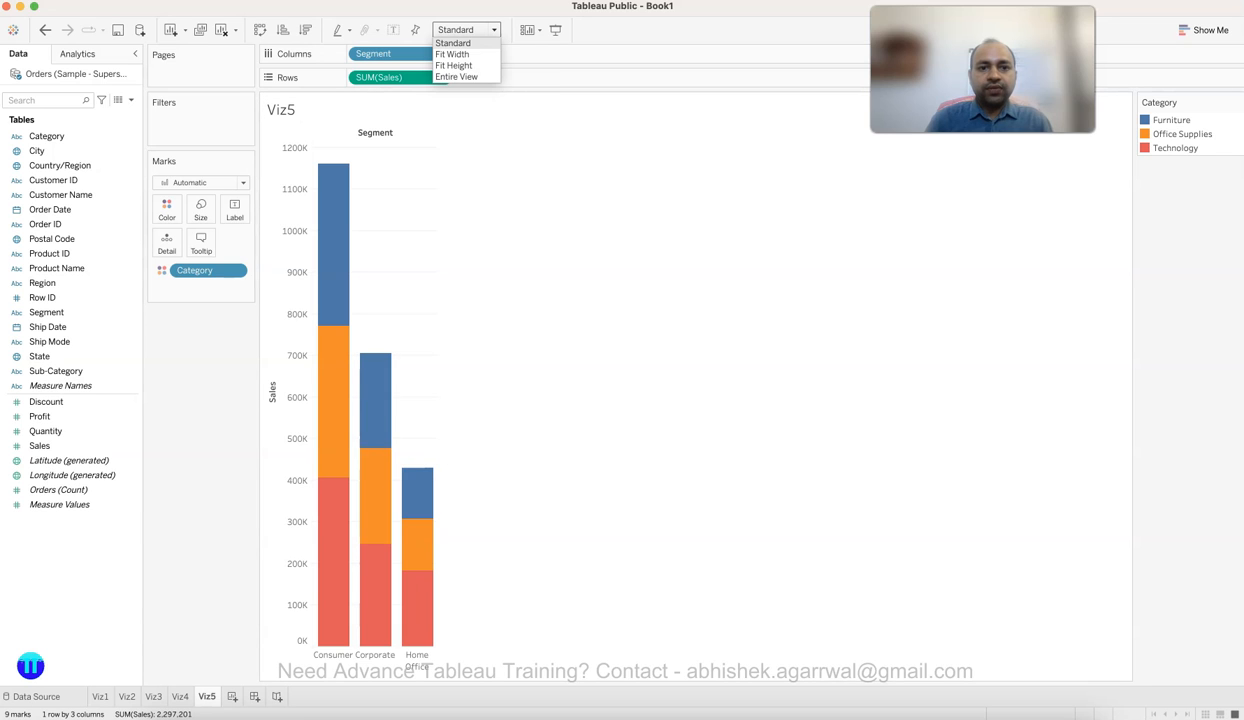
{"action": "left_click", "coordinate": [452, 54]}
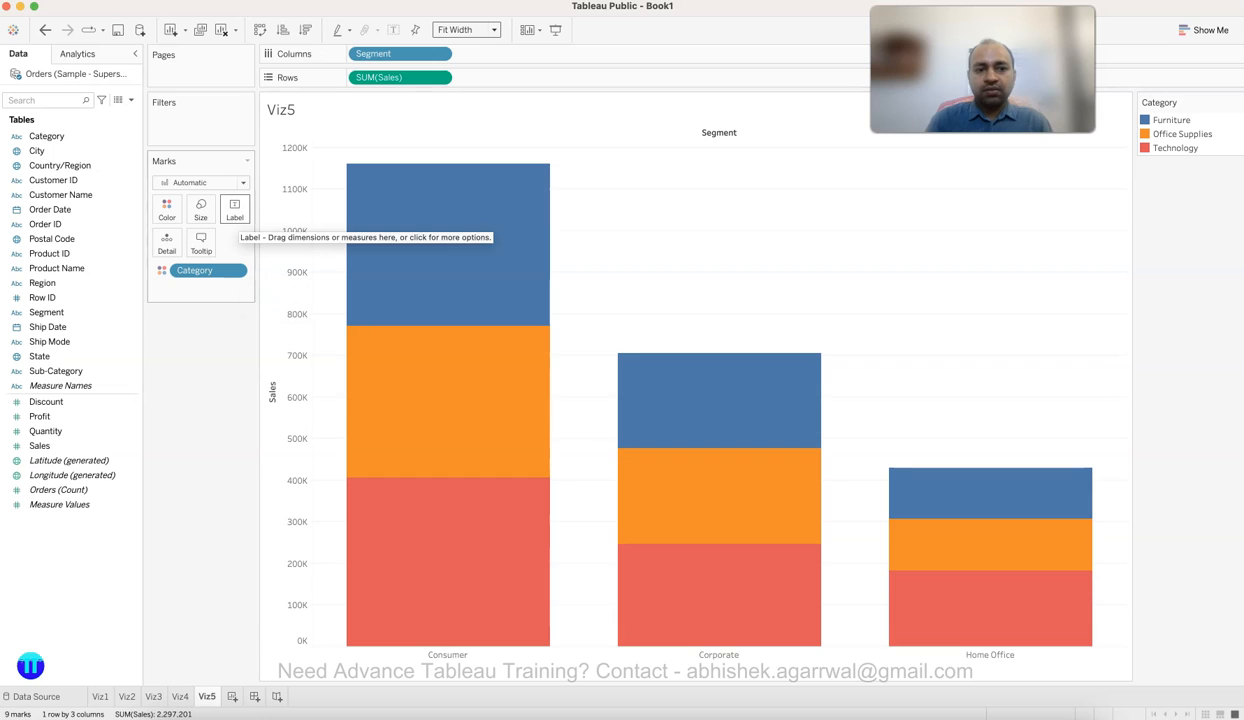
{"action": "left_click", "coordinate": [234, 210]}
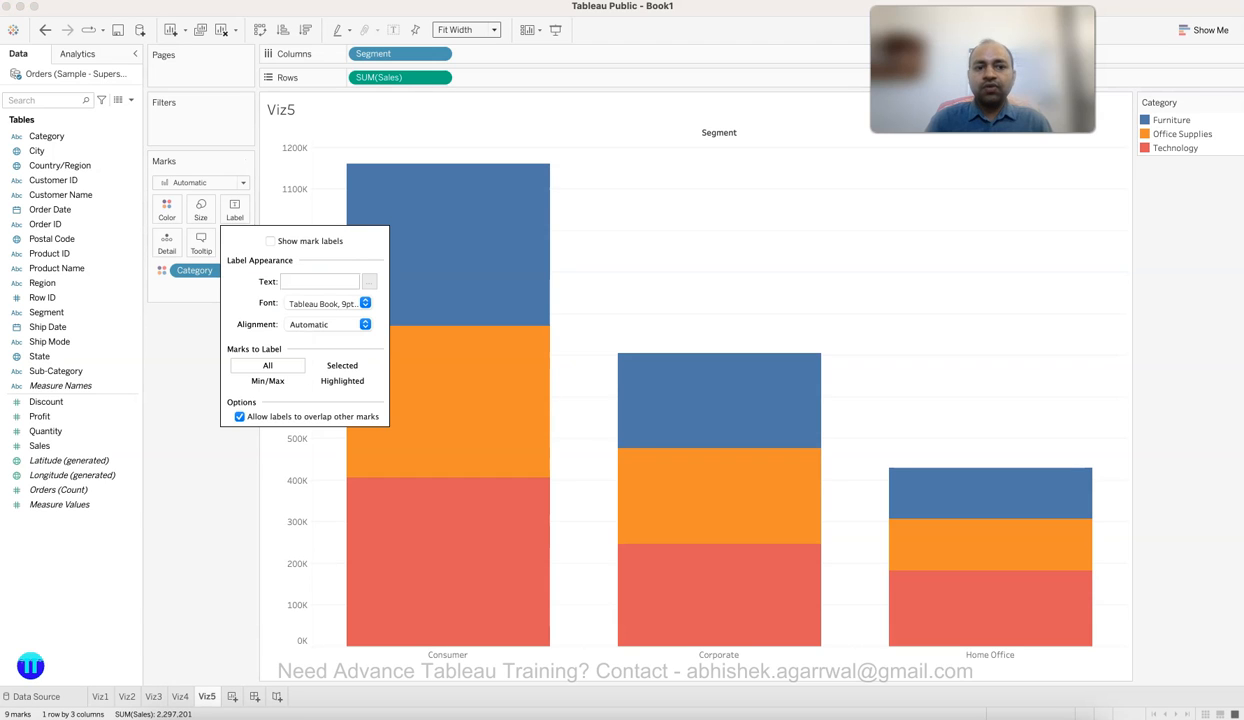
{"action": "left_click", "coordinate": [270, 241]}
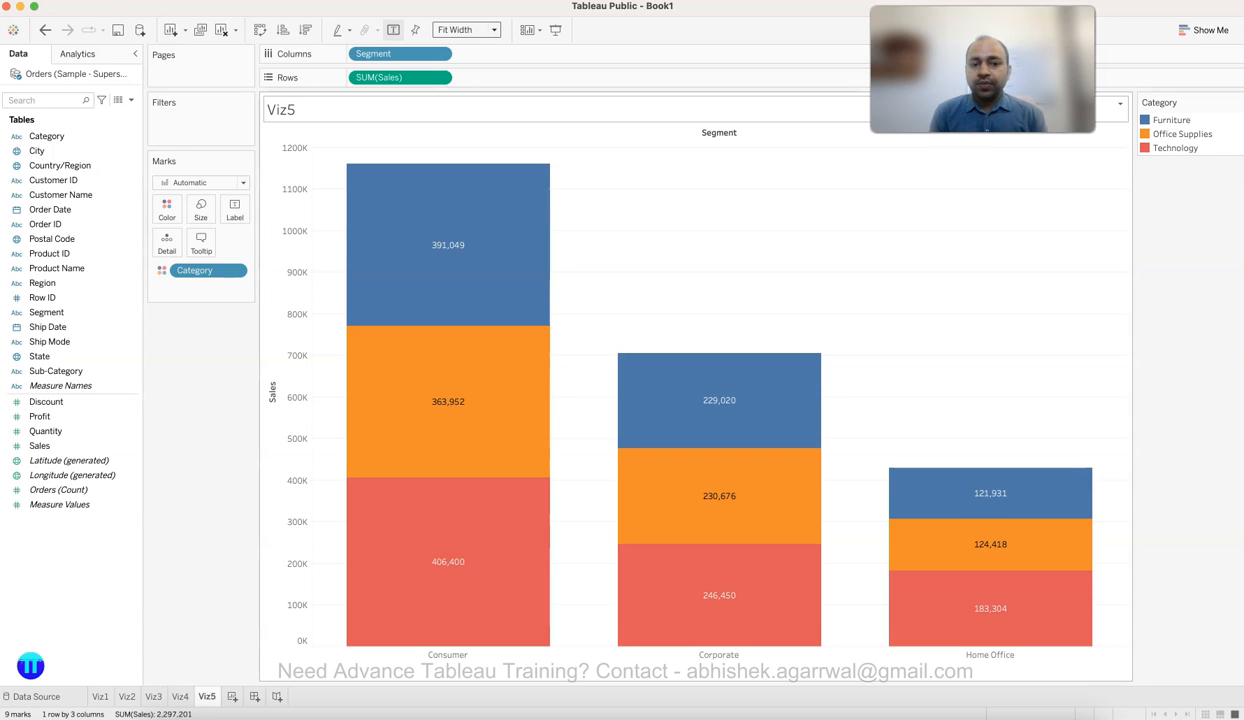
Inspect the category sales within each segment bar, and switch to PowerPoint to read the question on the highest selling segment per sub-category.
{"action": "mouse_move", "coordinate": [537, 350]}
{"action": "mouse_move", "coordinate": [518, 590]}
{"action": "mouse_move", "coordinate": [895, 572]}
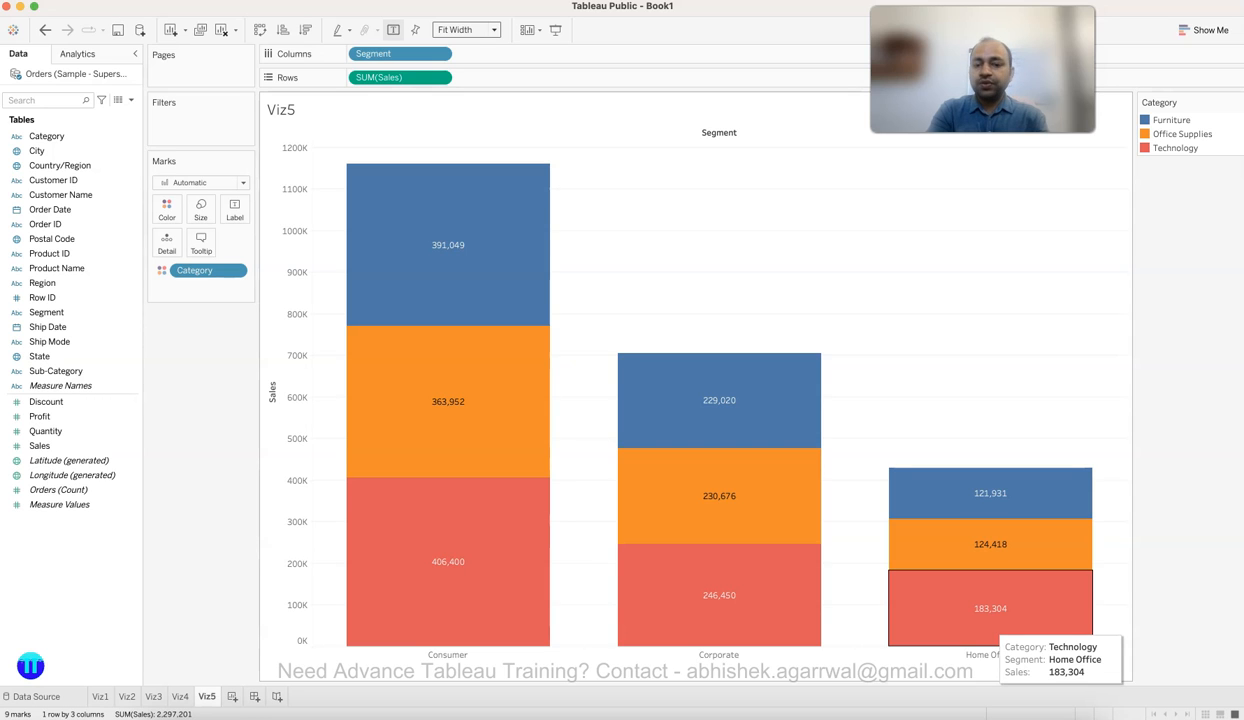
{"action": "key", "text": "super+Tab"}
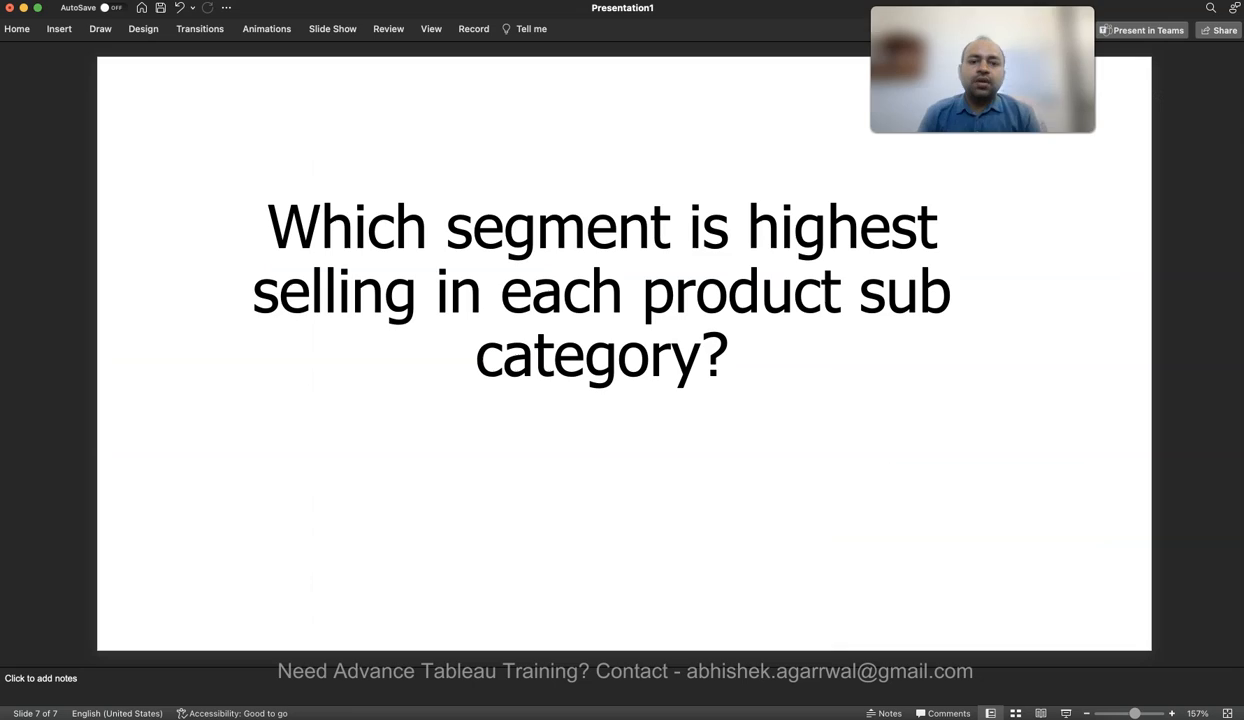
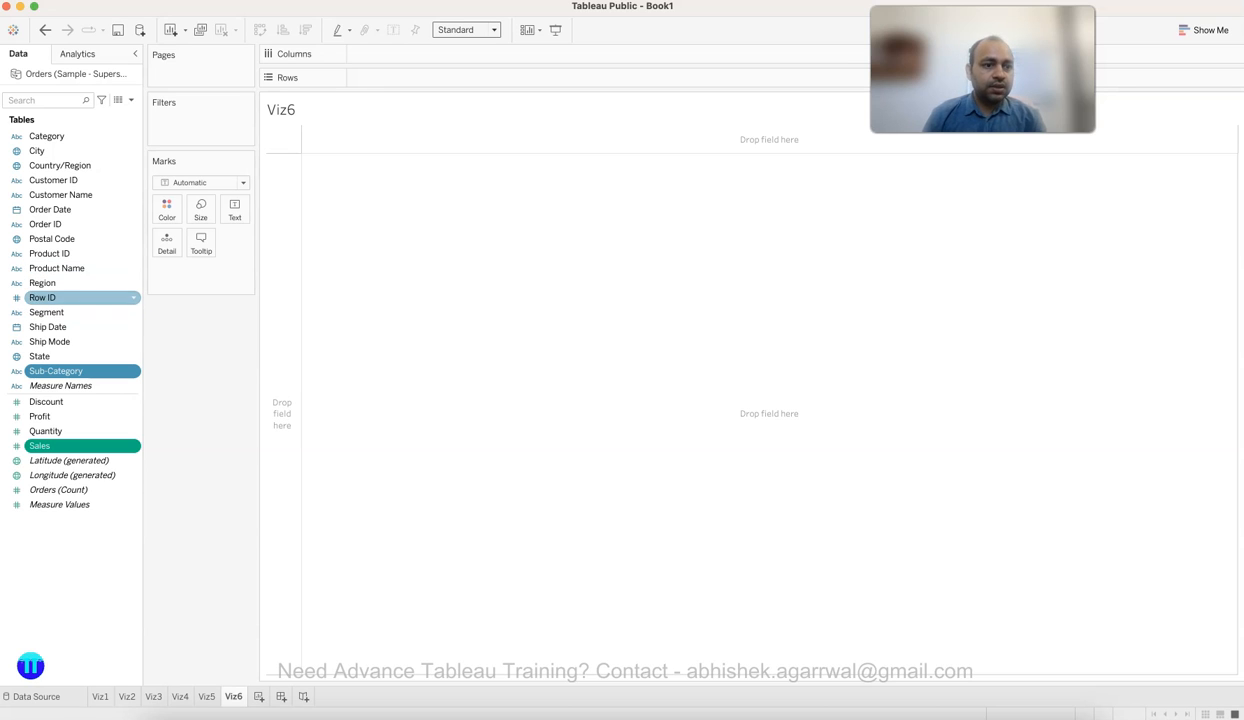
Build side-by-side bars from Segment, Sub-Category and Sales on Viz6, and place Sub-Category ahead of Segment on columns.
{"action": "left_click", "coordinate": [60, 312], "text": "super"}
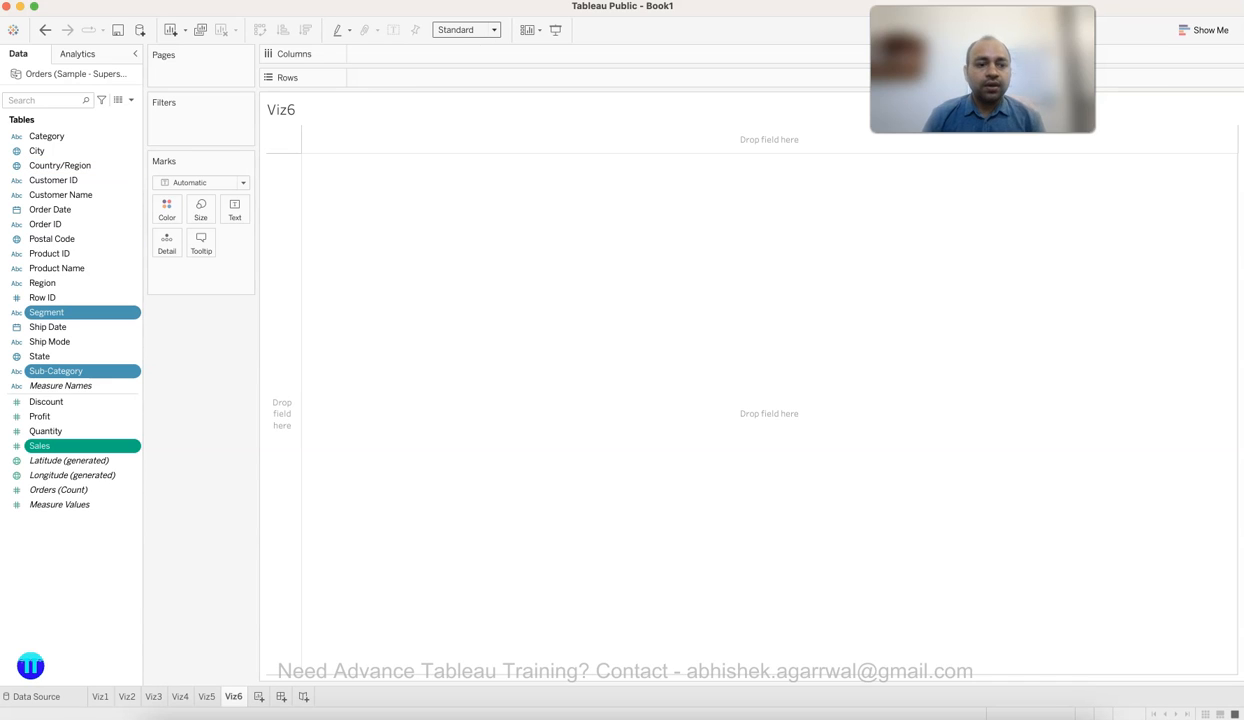
{"action": "left_click", "coordinate": [1205, 30]}
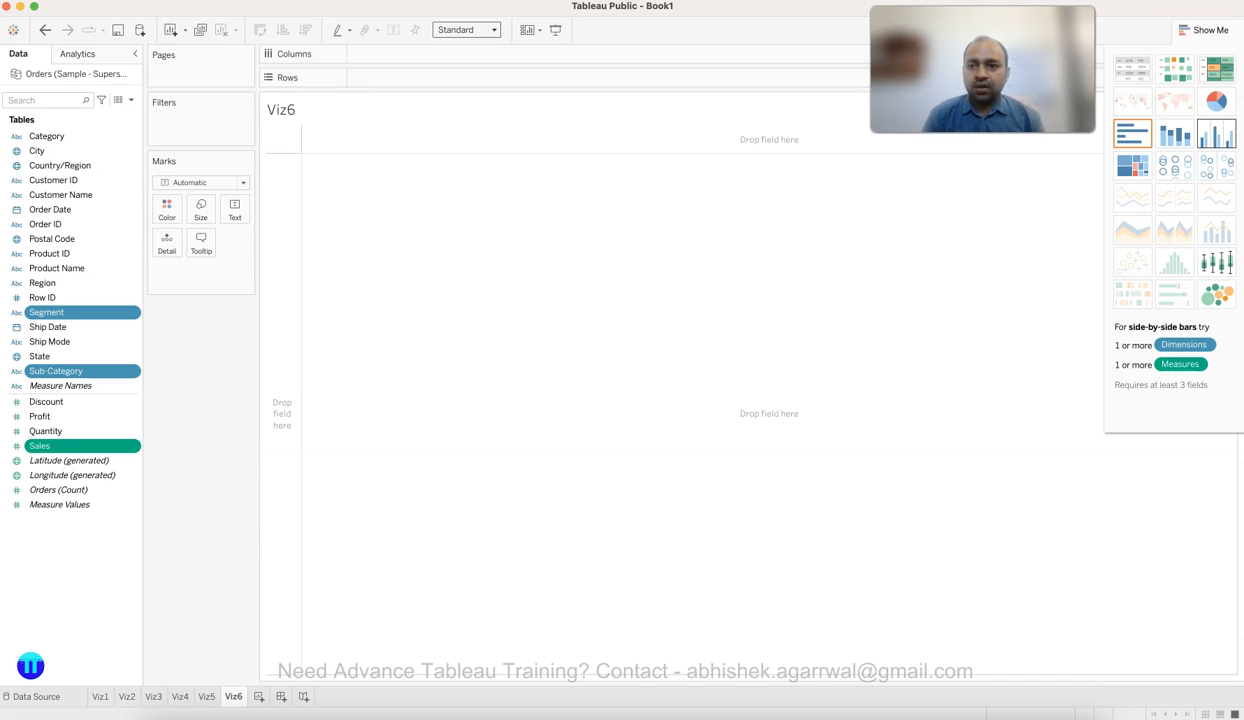
{"action": "left_click", "coordinate": [1216, 133]}
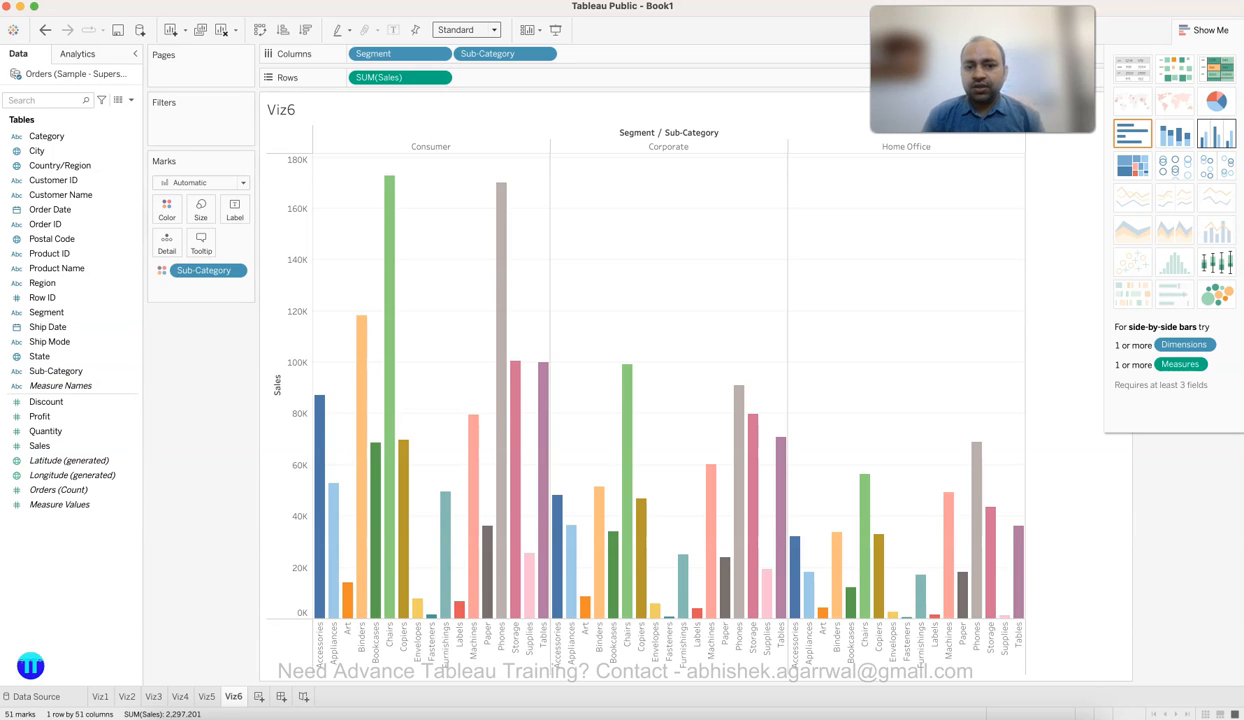
{"action": "left_click", "coordinate": [1204, 30]}
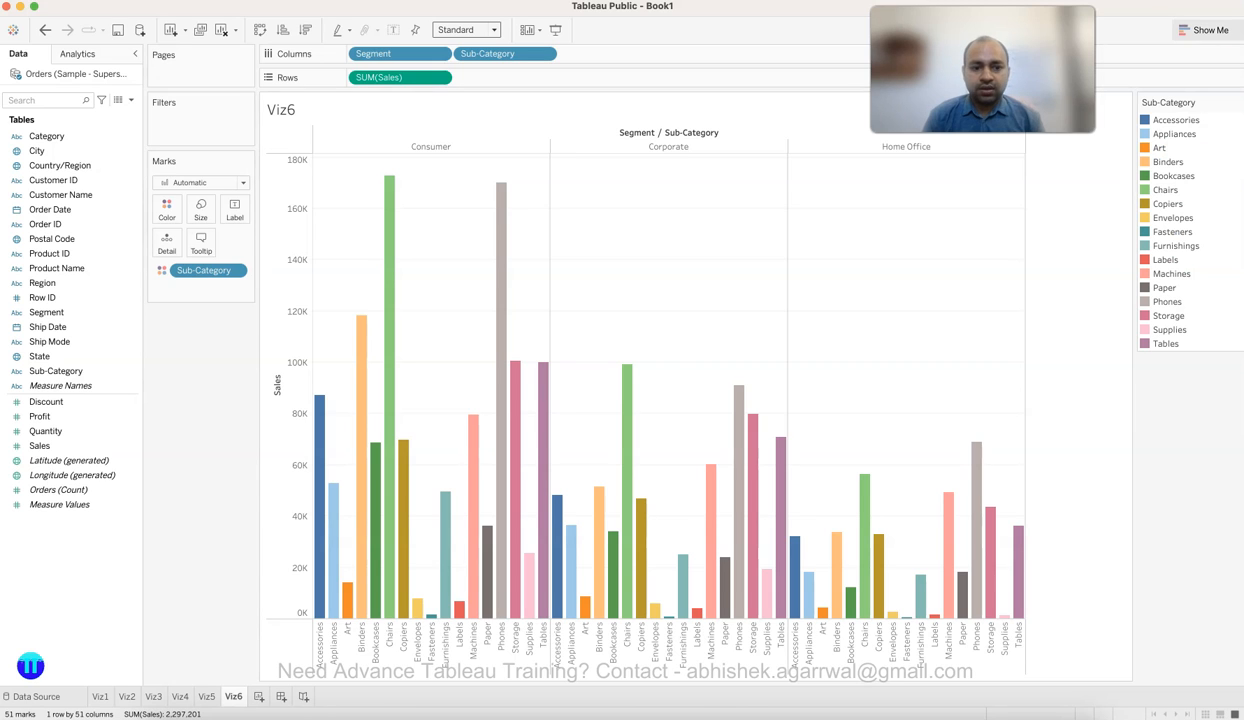
{"action": "mouse_move", "coordinate": [558, 500]}
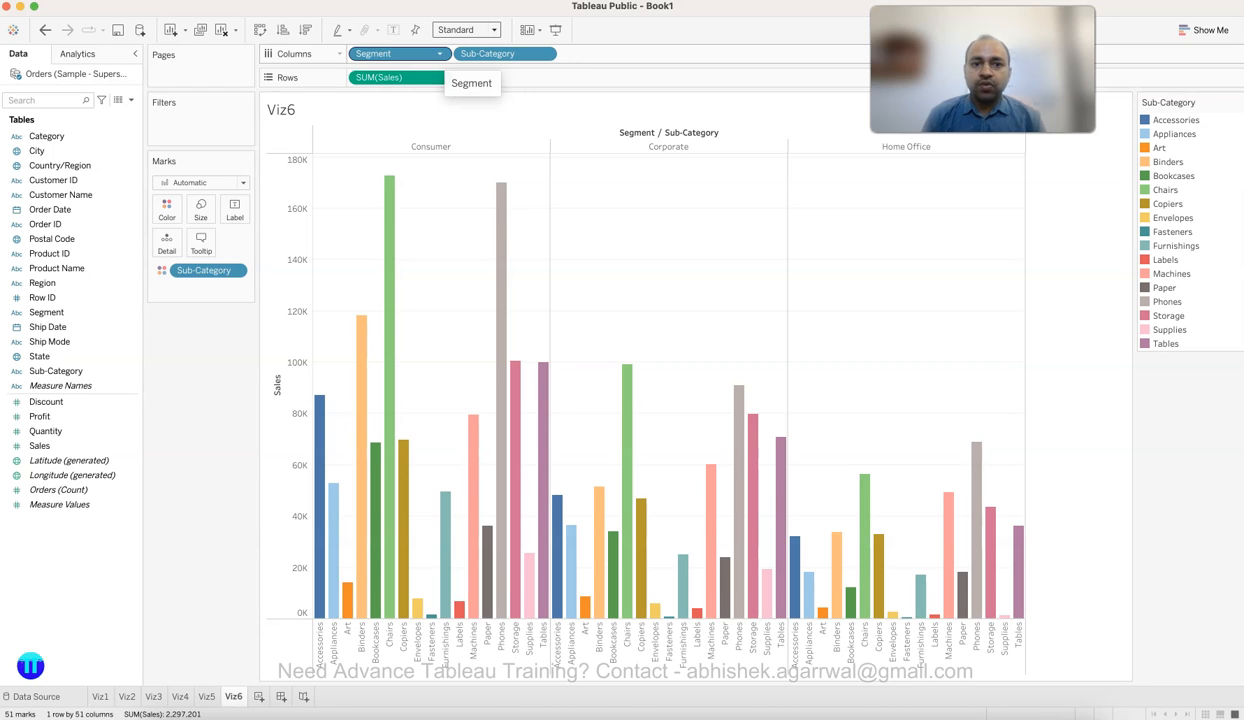
{"action": "left_click_drag", "start_coordinate": [395, 53], "coordinate": [562, 54]}
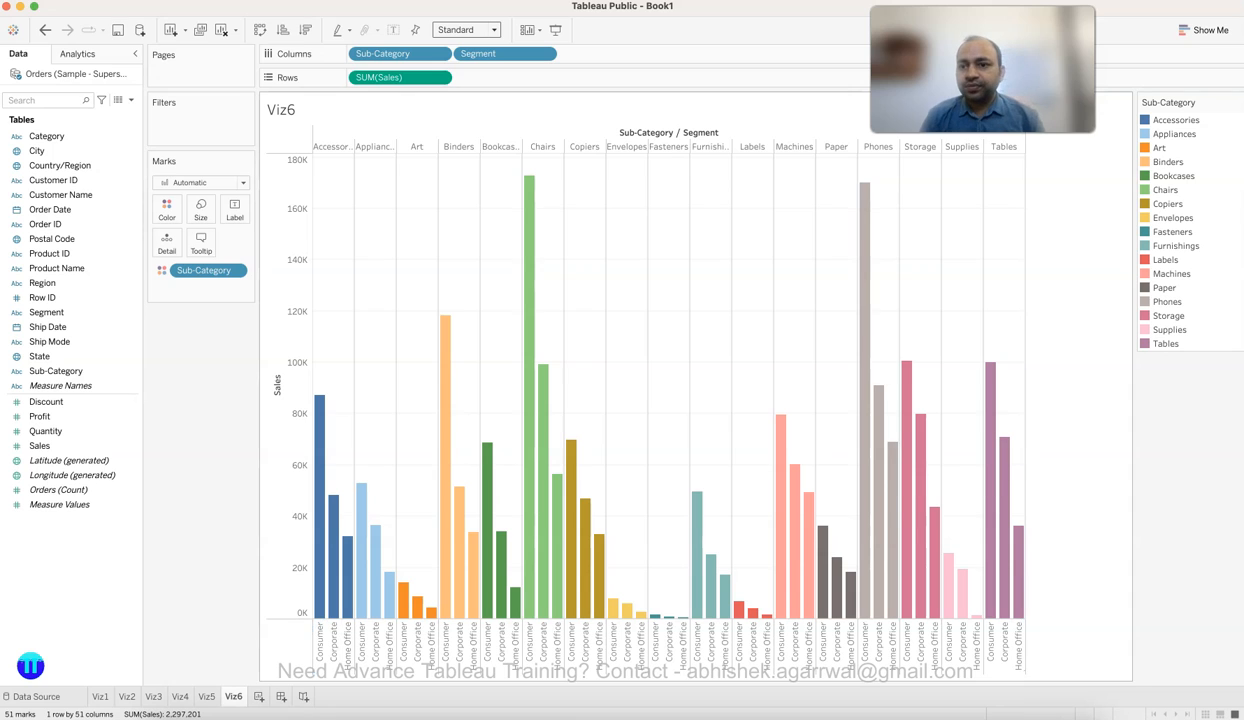
Hide the Sub-Category color legend and fit the bar chart to Entire View.
{"action": "left_click", "coordinate": [1237, 102]}
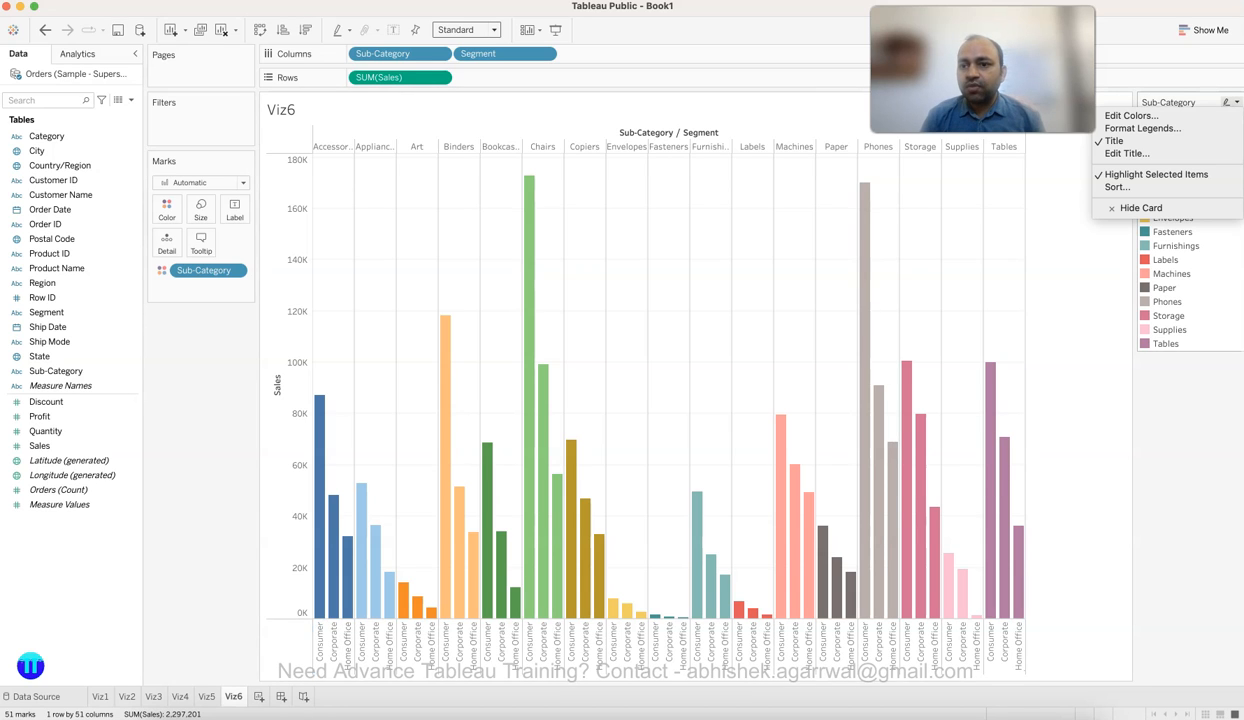
{"action": "left_click", "coordinate": [1140, 208]}
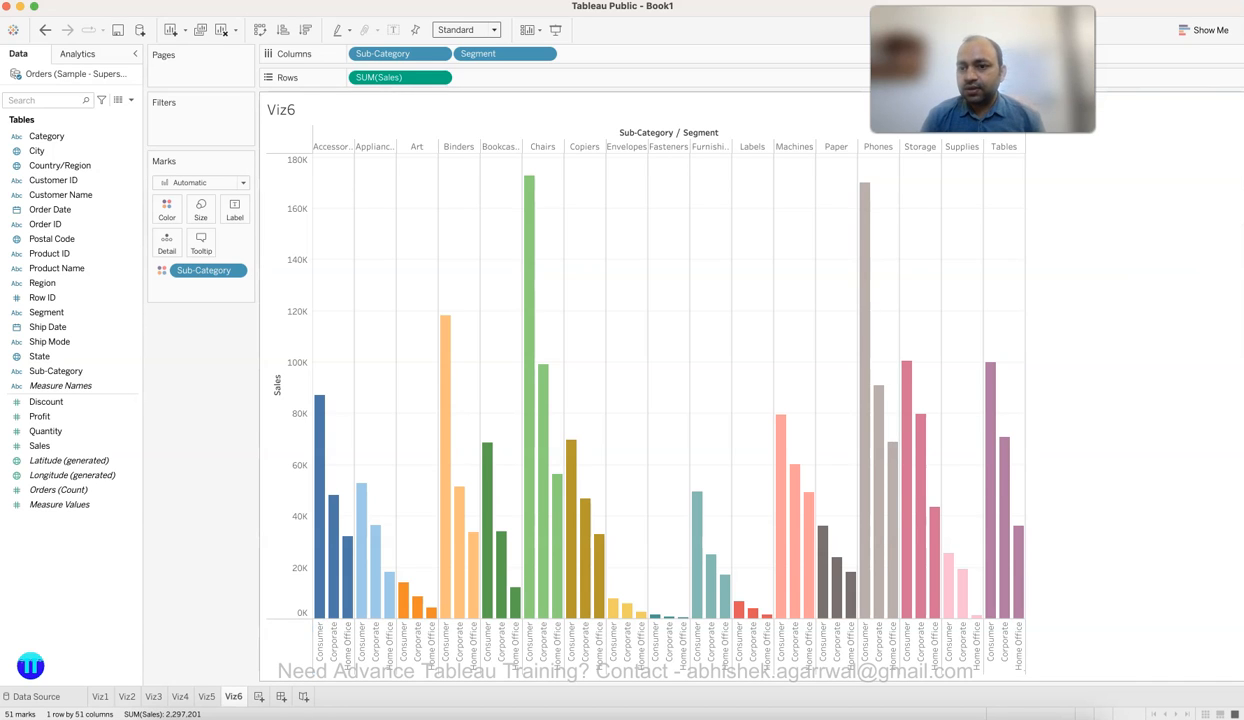
{"action": "left_click", "coordinate": [466, 29]}
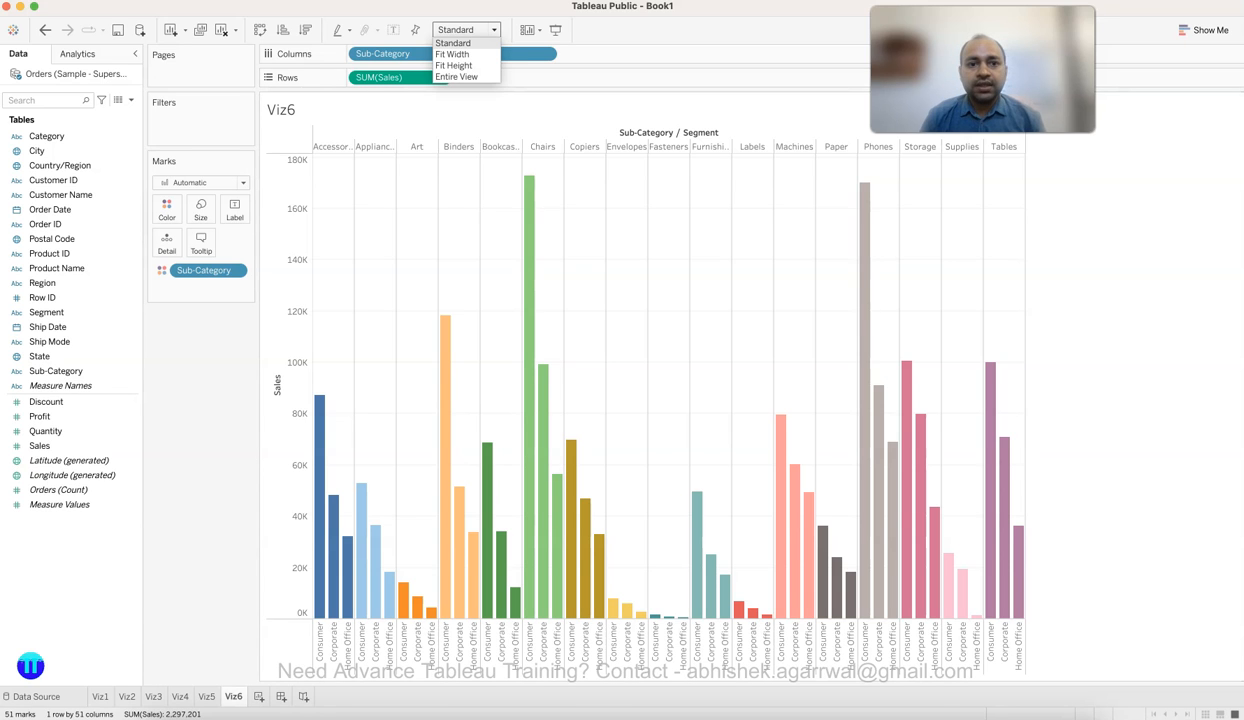
{"action": "left_click", "coordinate": [456, 77]}
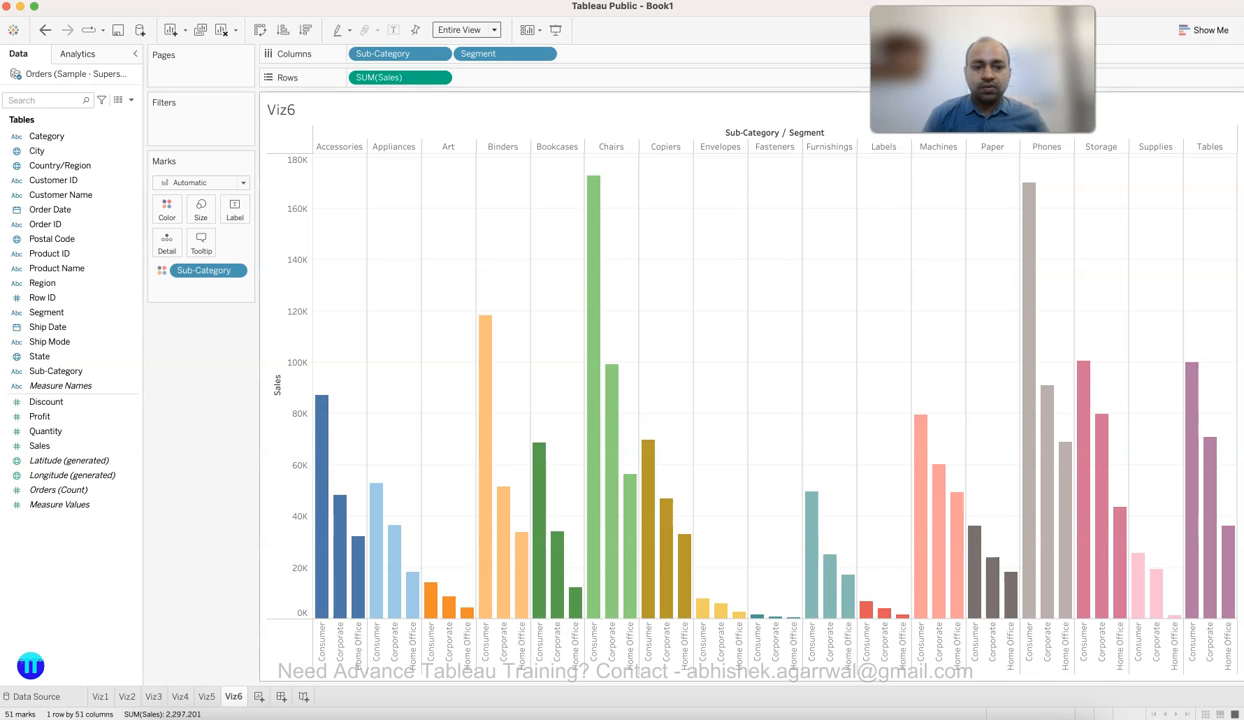
Remove Sub-Category from the marks' color and recolor all bars a single light blue after trying two grays.
{"action": "left_click_drag", "start_coordinate": [205, 270], "coordinate": [175, 408]}
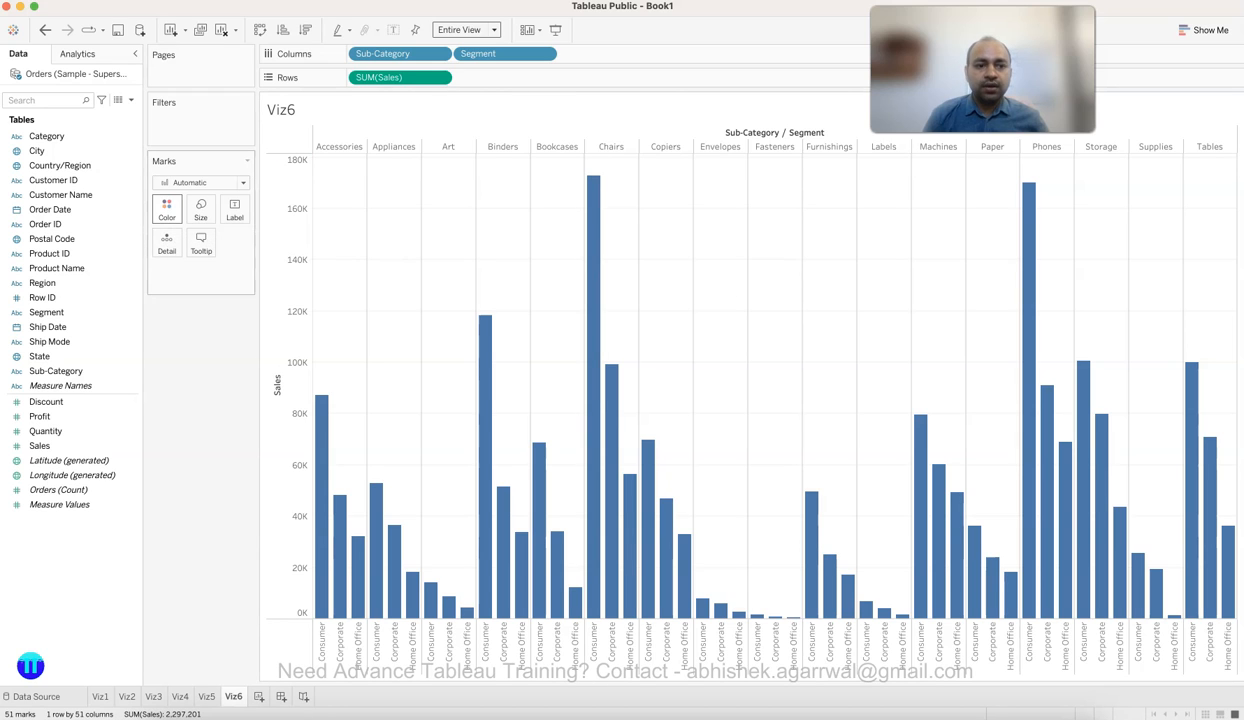
{"action": "left_click", "coordinate": [167, 208]}
{"action": "left_click", "coordinate": [176, 292]}
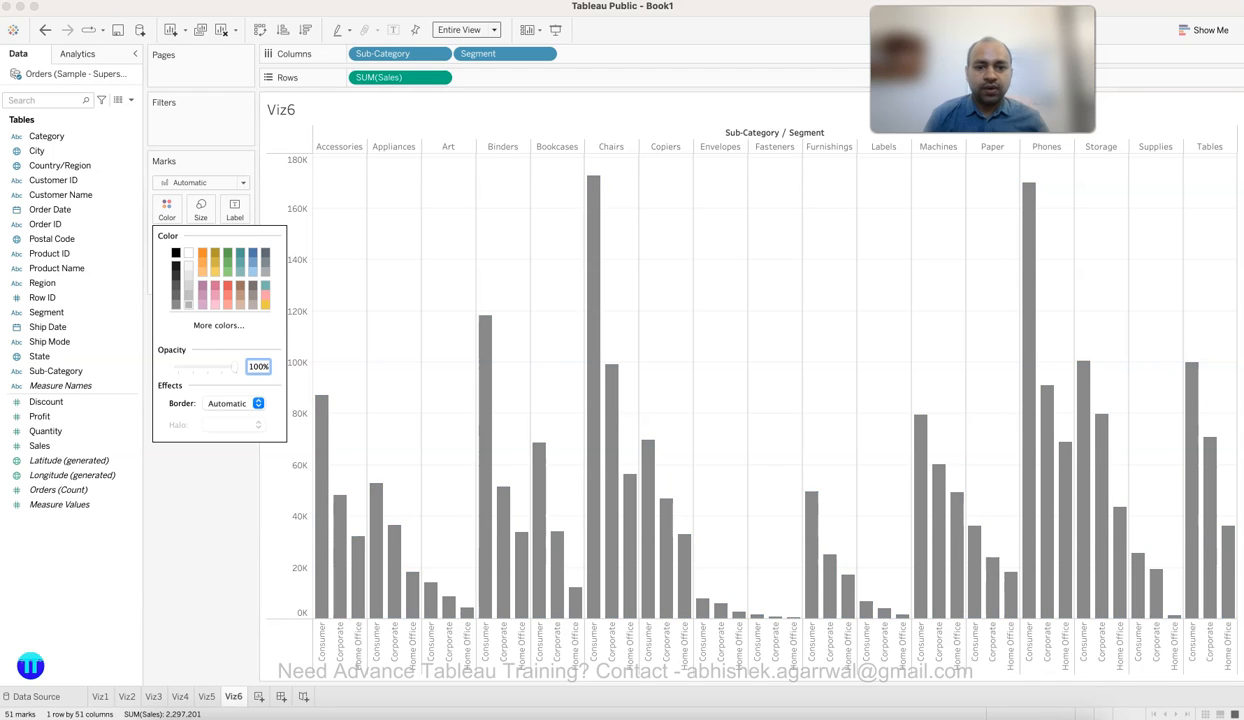
{"action": "left_click", "coordinate": [188, 295]}
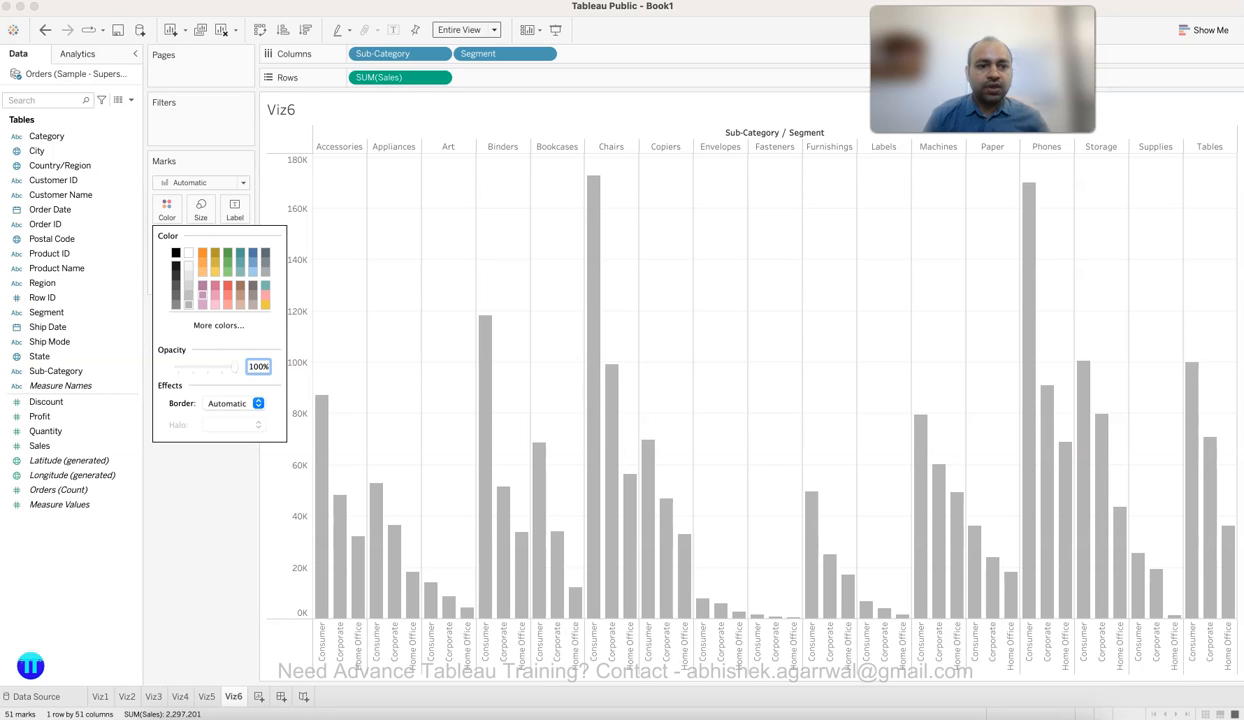
{"action": "left_click", "coordinate": [252, 270]}
{"action": "key", "text": "Escape"}
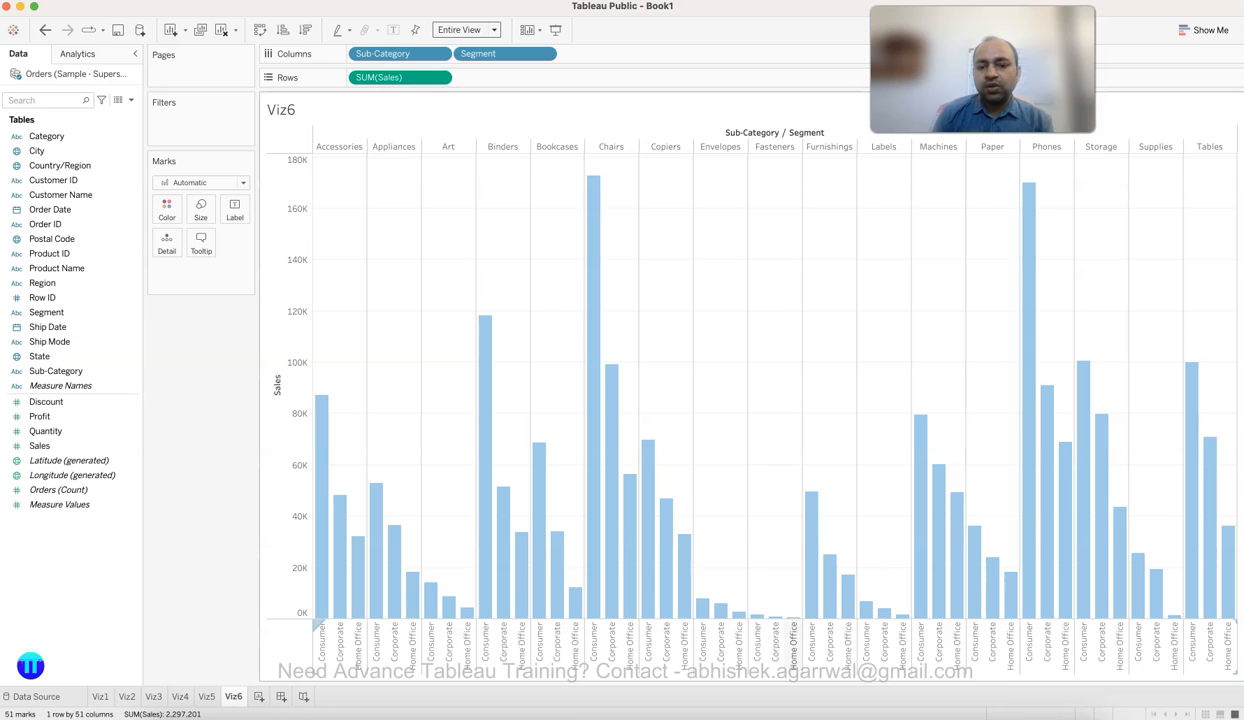
Inspect the sales details of the Corporate bar in the Envelopes sub-category.
{"action": "mouse_move", "coordinate": [758, 617]}
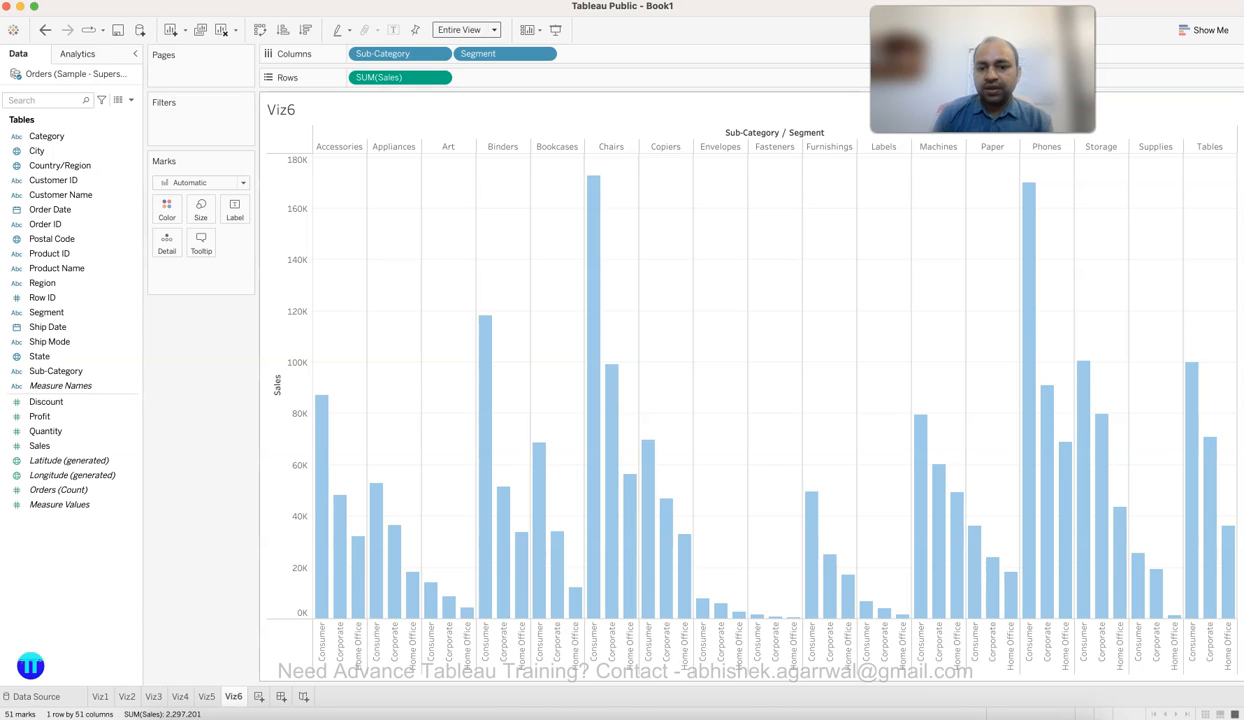
{"action": "mouse_move", "coordinate": [721, 609]}
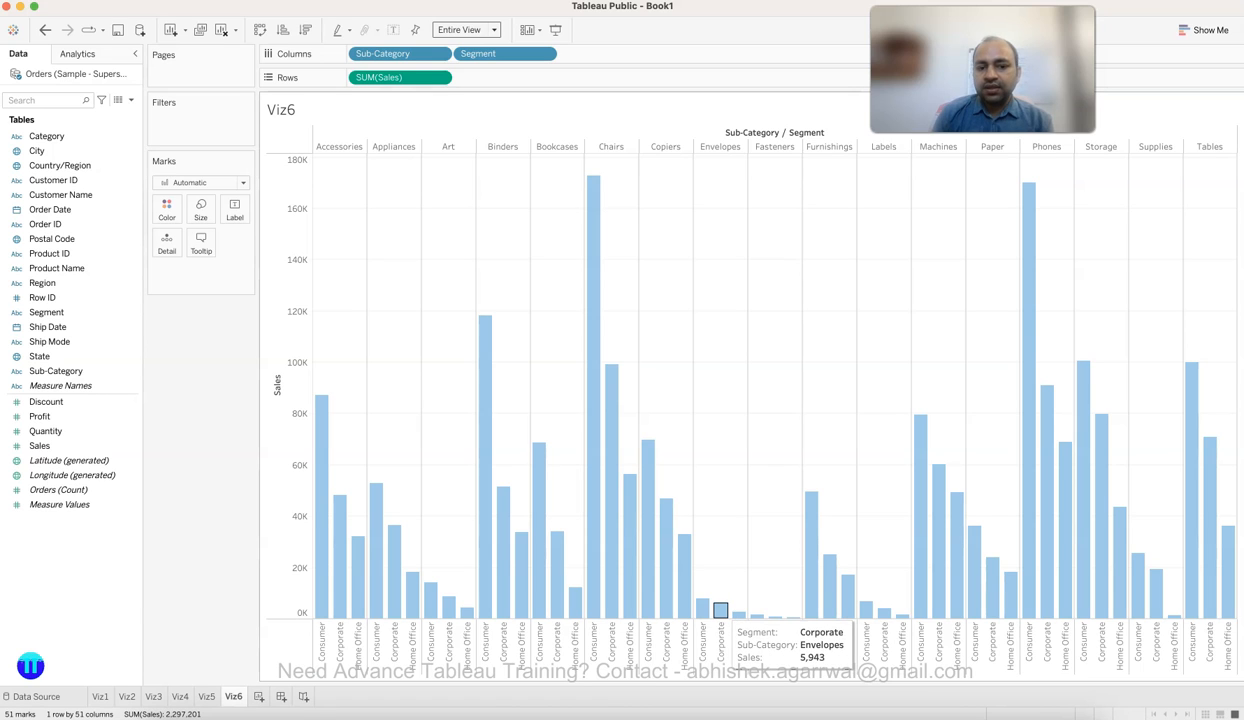
Show mark labels with the sales values on the bars of the Viz6 chart.
{"action": "mouse_move", "coordinate": [448, 606]}
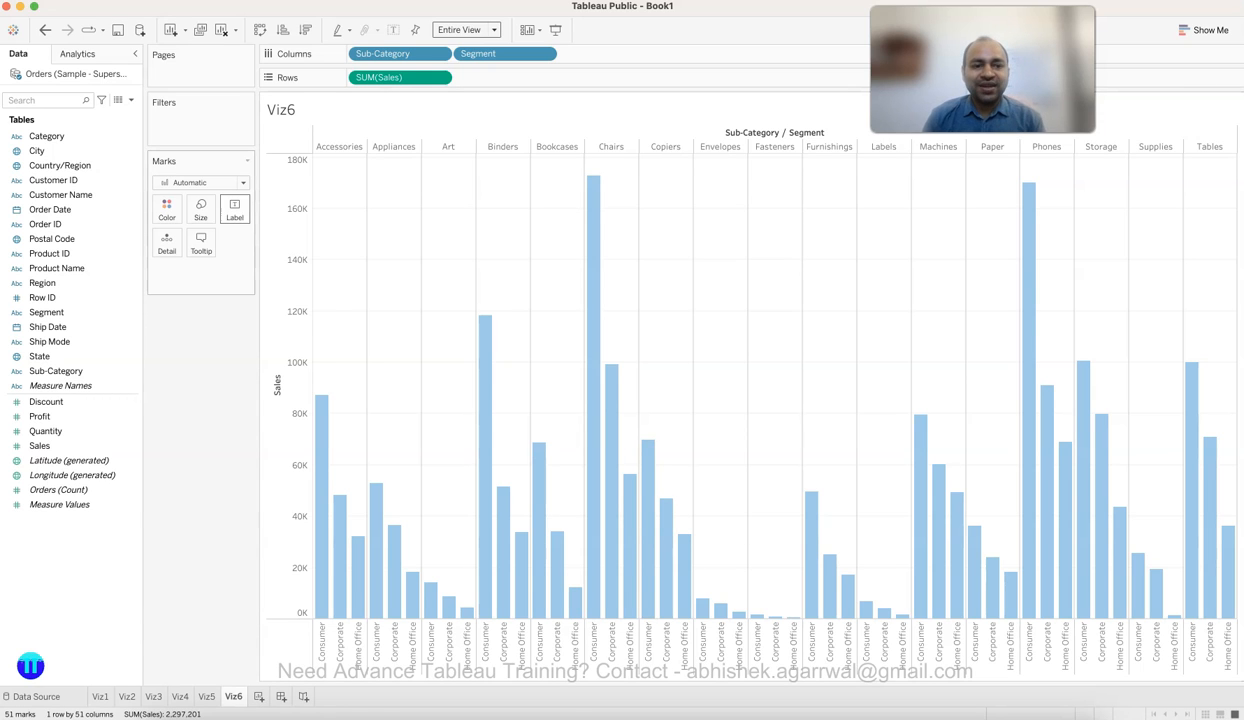
{"action": "left_click", "coordinate": [234, 209]}
{"action": "left_click", "coordinate": [270, 241]}
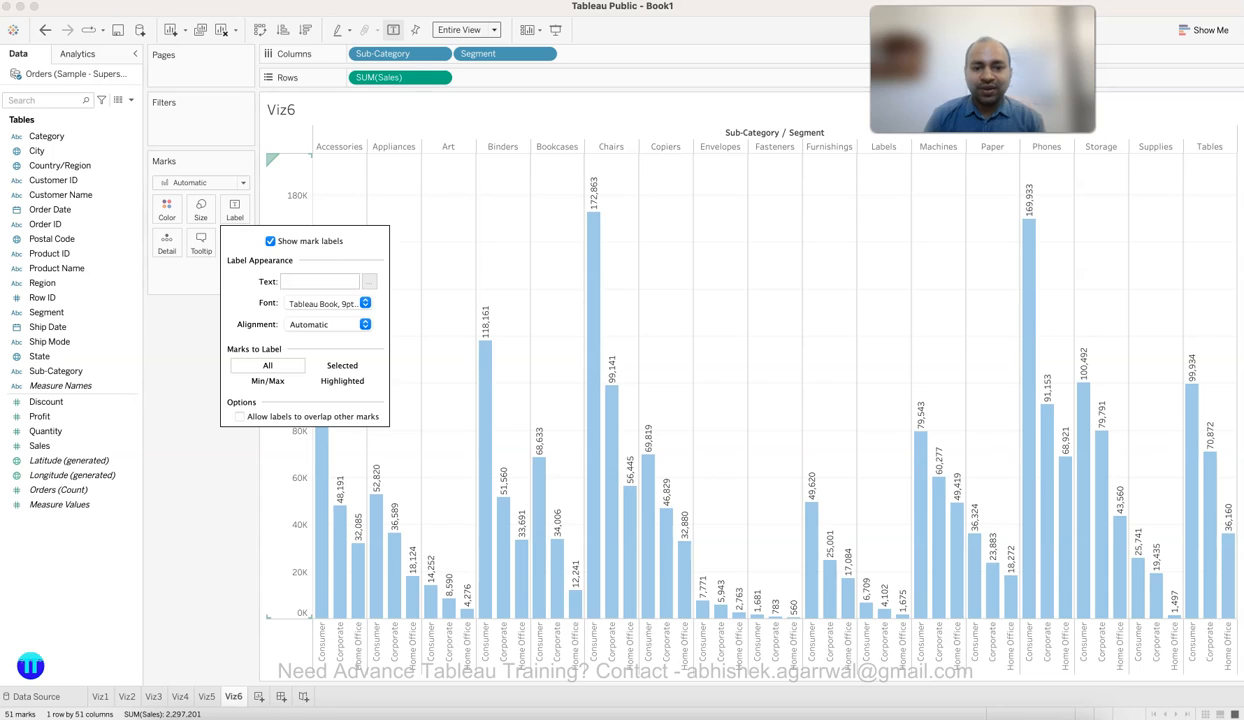
{"action": "key", "text": "Escape"}
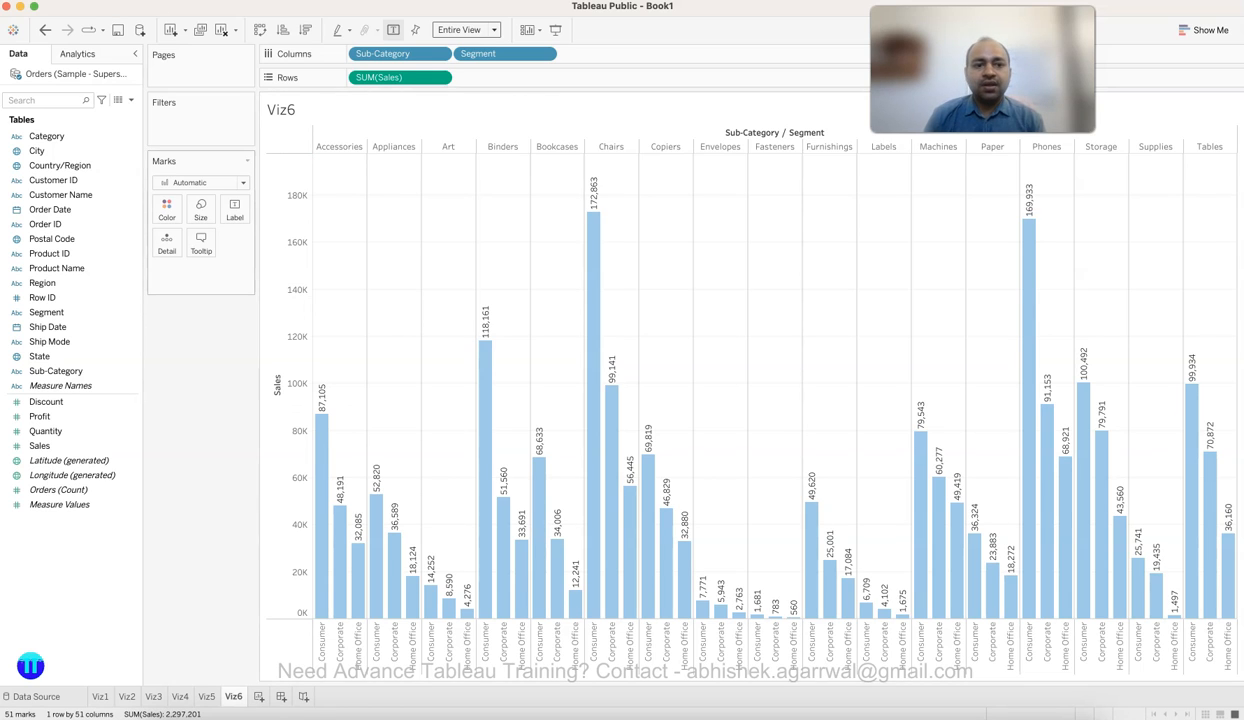
Set the bar labels' font size to 8 and review the label alignment options.
{"action": "left_click", "coordinate": [234, 209]}
{"action": "left_click", "coordinate": [365, 303]}
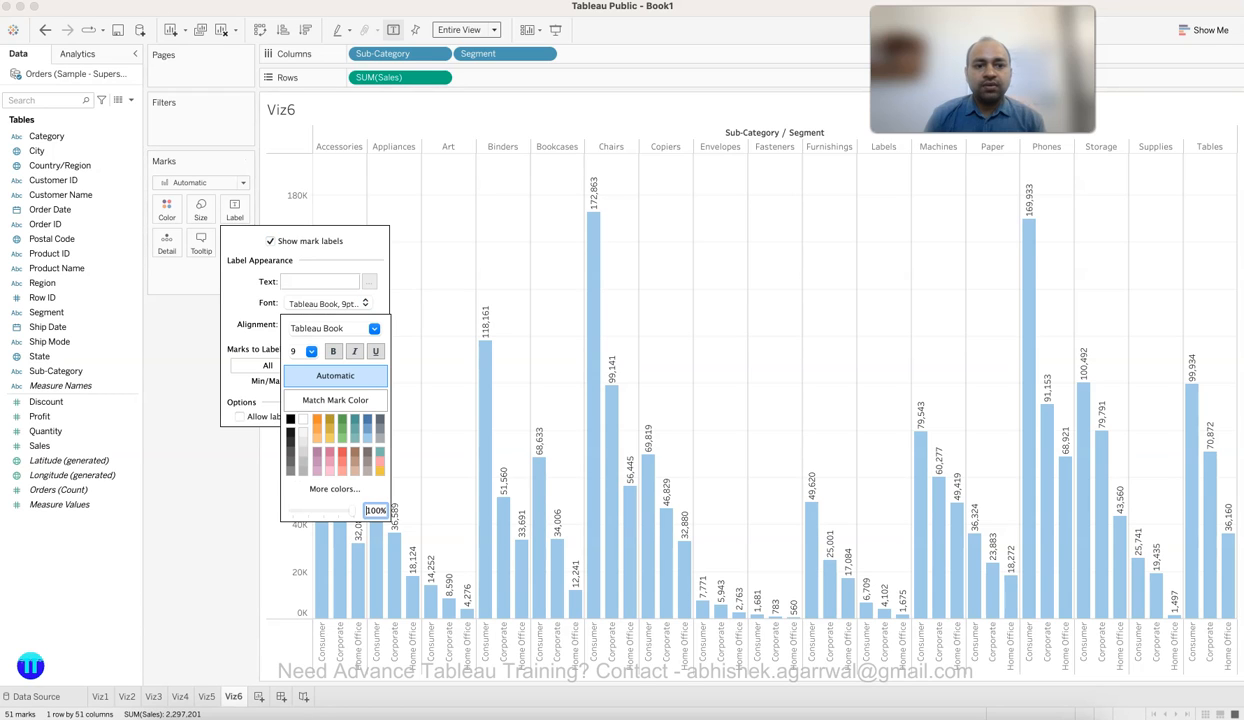
{"action": "left_click", "coordinate": [311, 351]}
{"action": "left_click", "coordinate": [297, 341]}
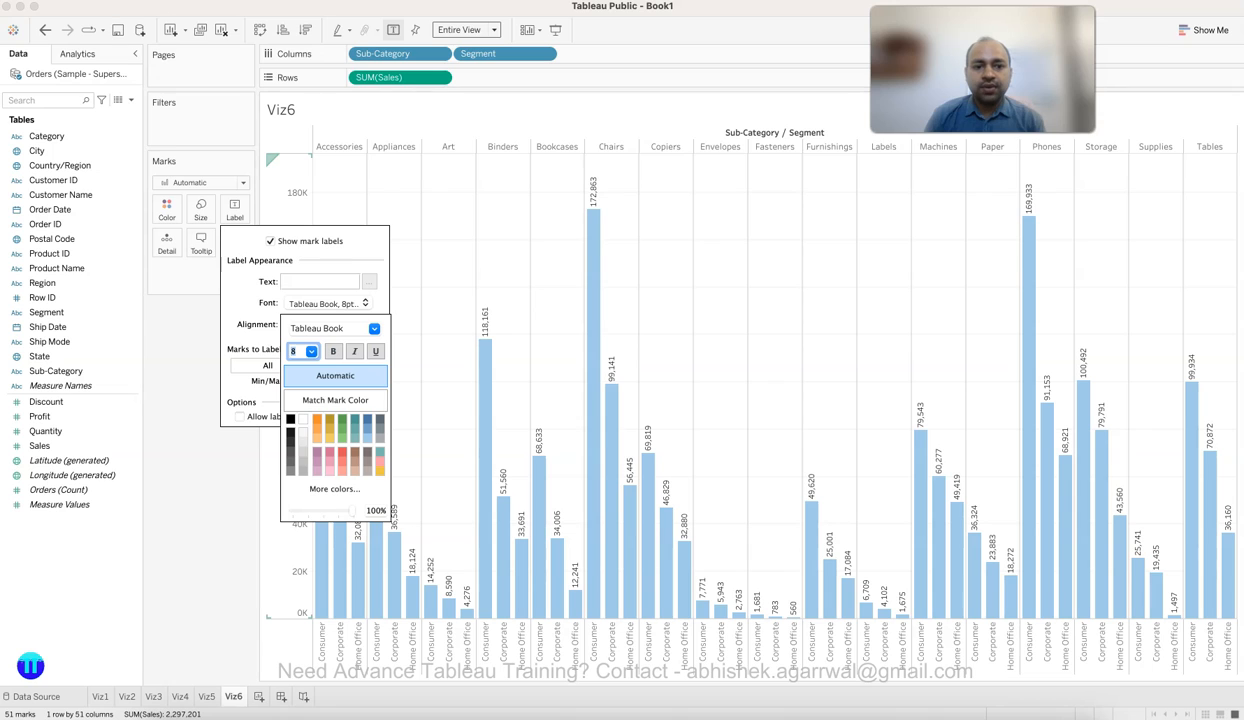
{"action": "key", "text": "Escape"}
{"action": "left_click", "coordinate": [330, 303]}
{"action": "left_click", "coordinate": [330, 303]}
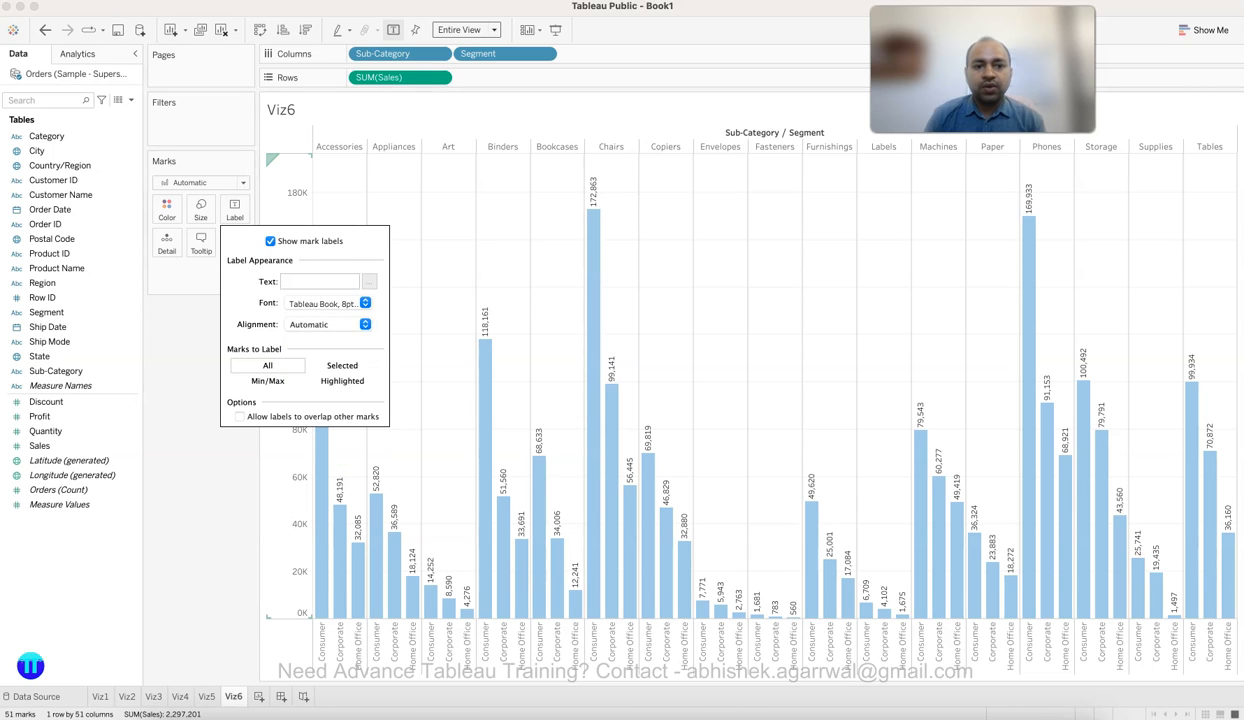
{"action": "left_click", "coordinate": [330, 325]}
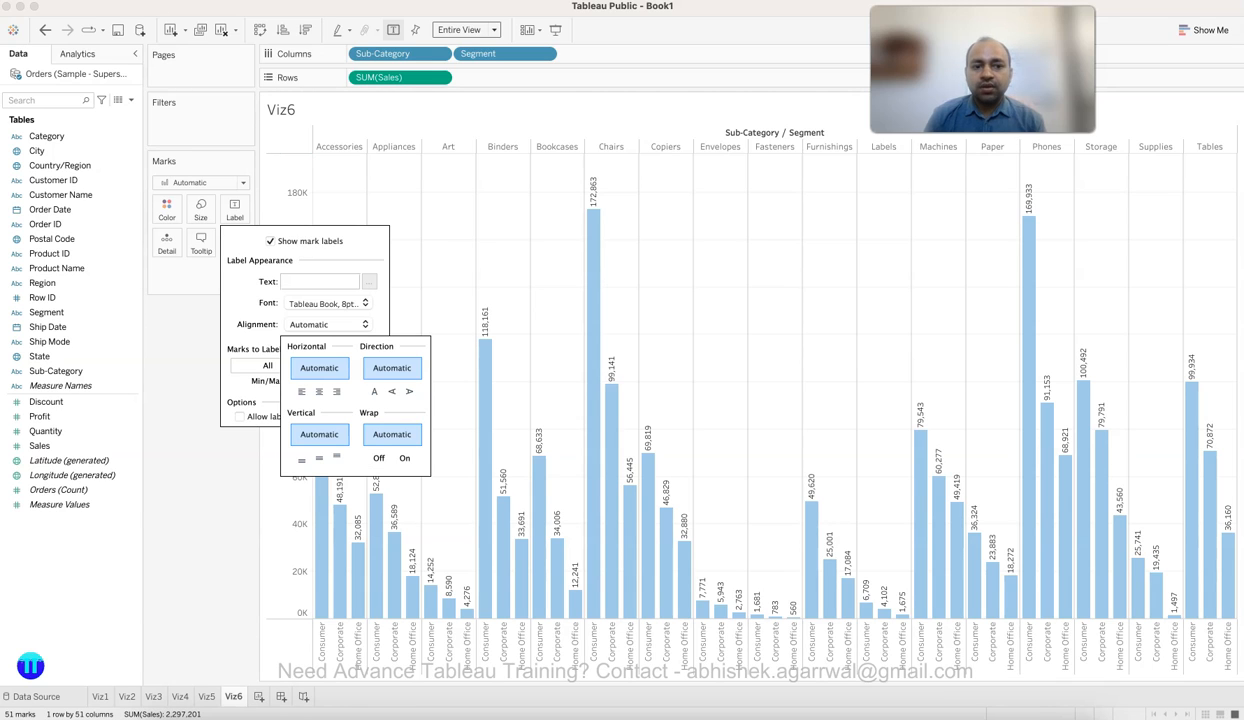
{"action": "key", "text": "Escape"}
{"action": "key", "text": "Escape"}
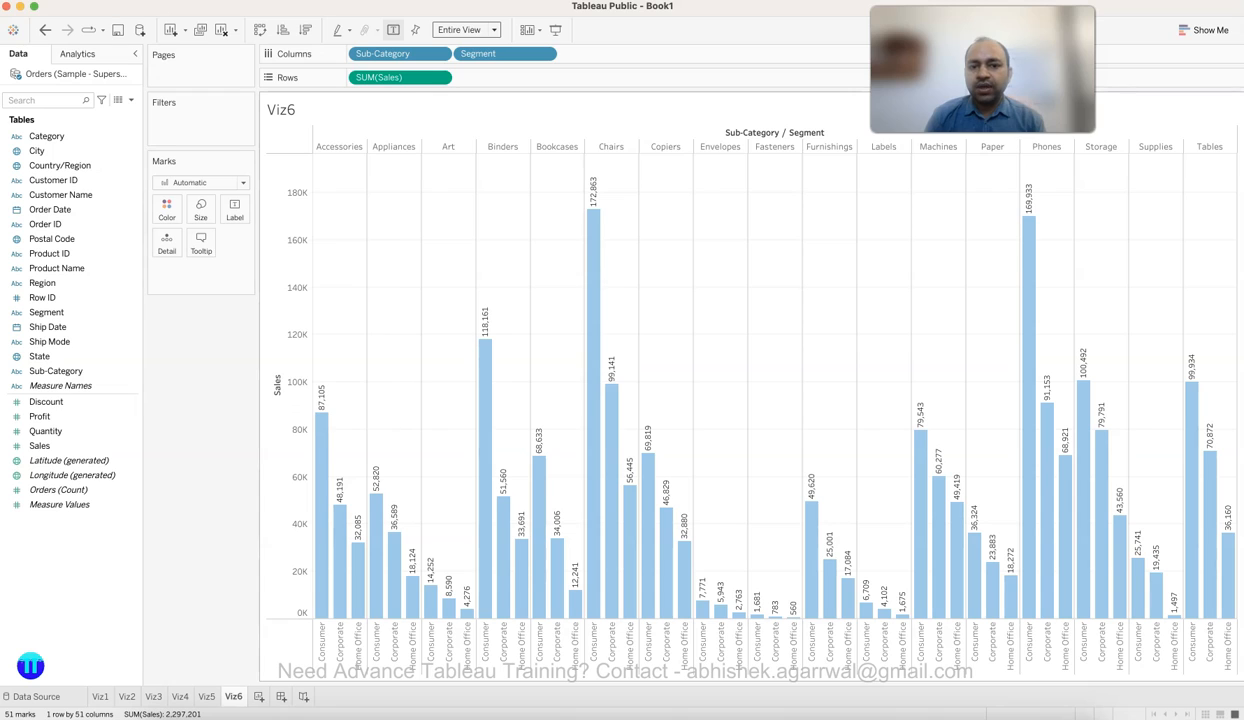
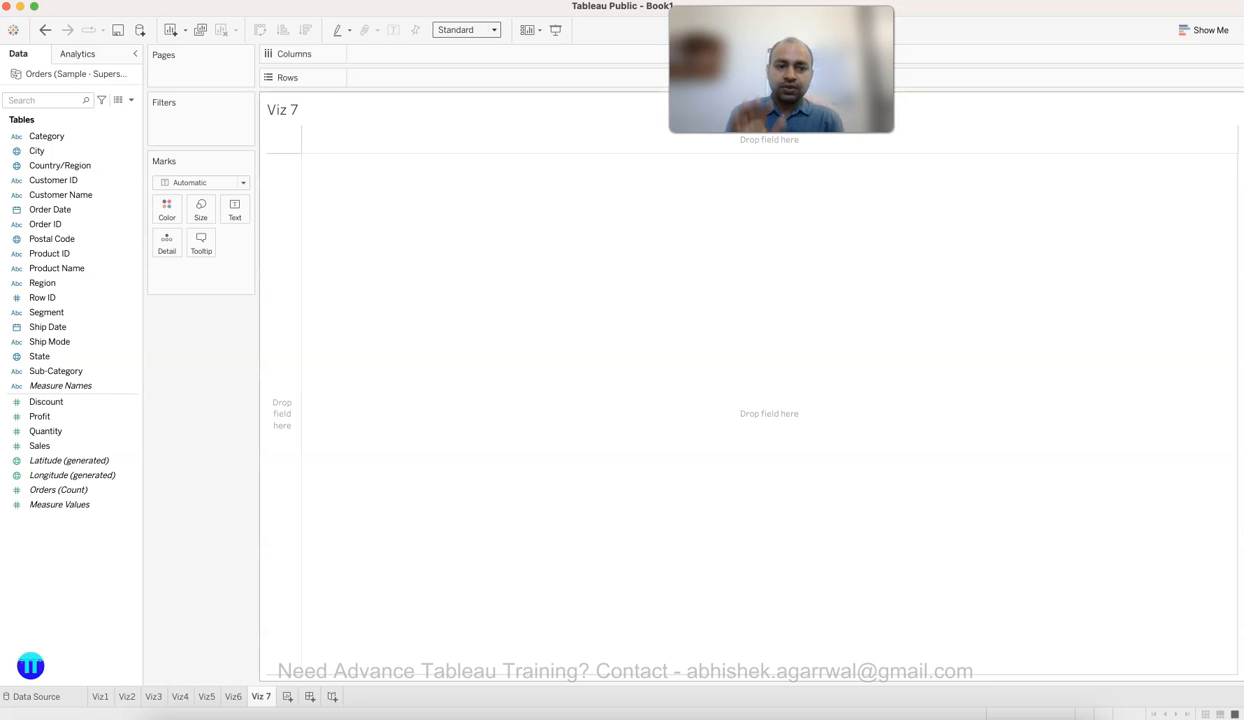
Build a pie chart of Sales by Category on the Viz 7 sheet and fit it to the entire view.
{"action": "left_click", "coordinate": [47, 136]}
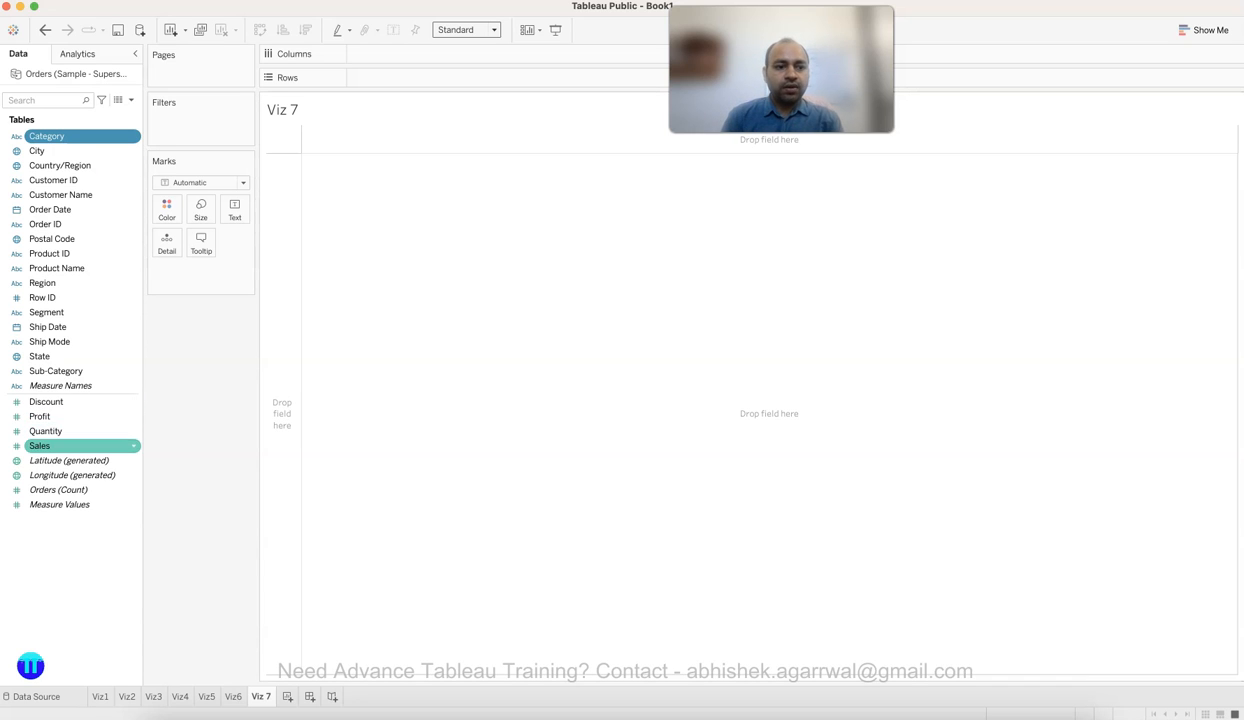
{"action": "left_click", "coordinate": [47, 446], "text": "super"}
{"action": "left_click", "coordinate": [1204, 30]}
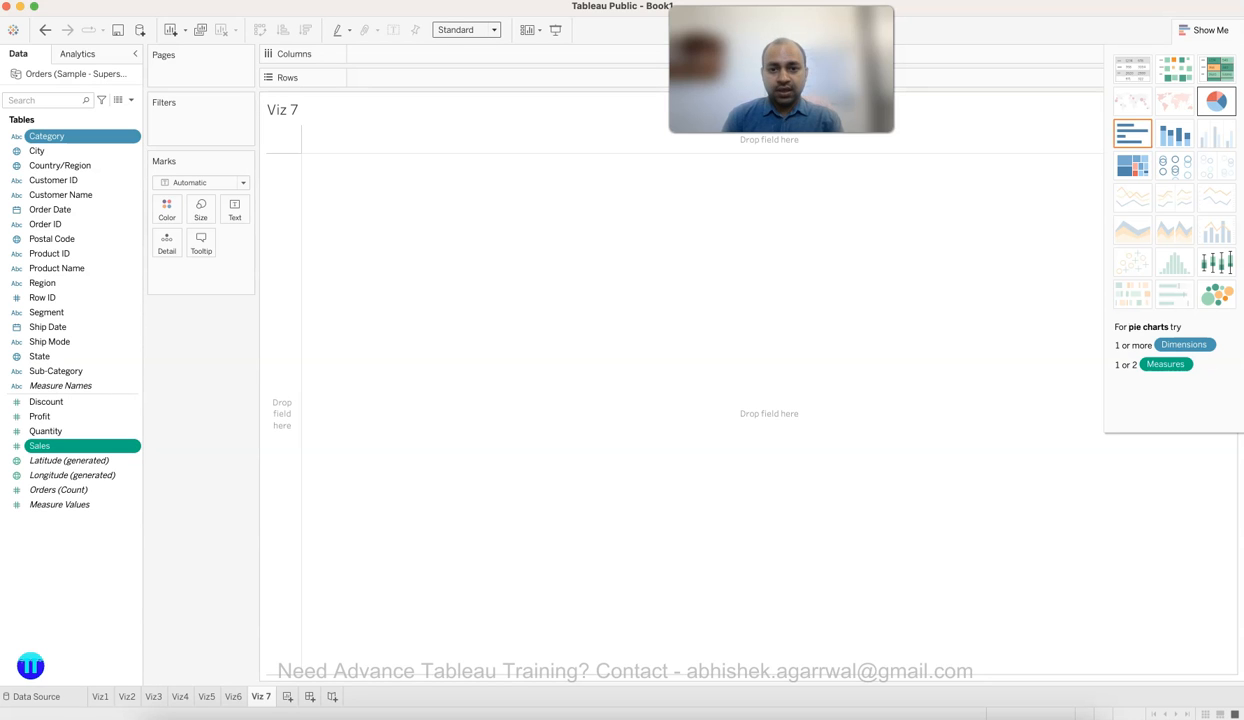
{"action": "left_click", "coordinate": [1216, 101]}
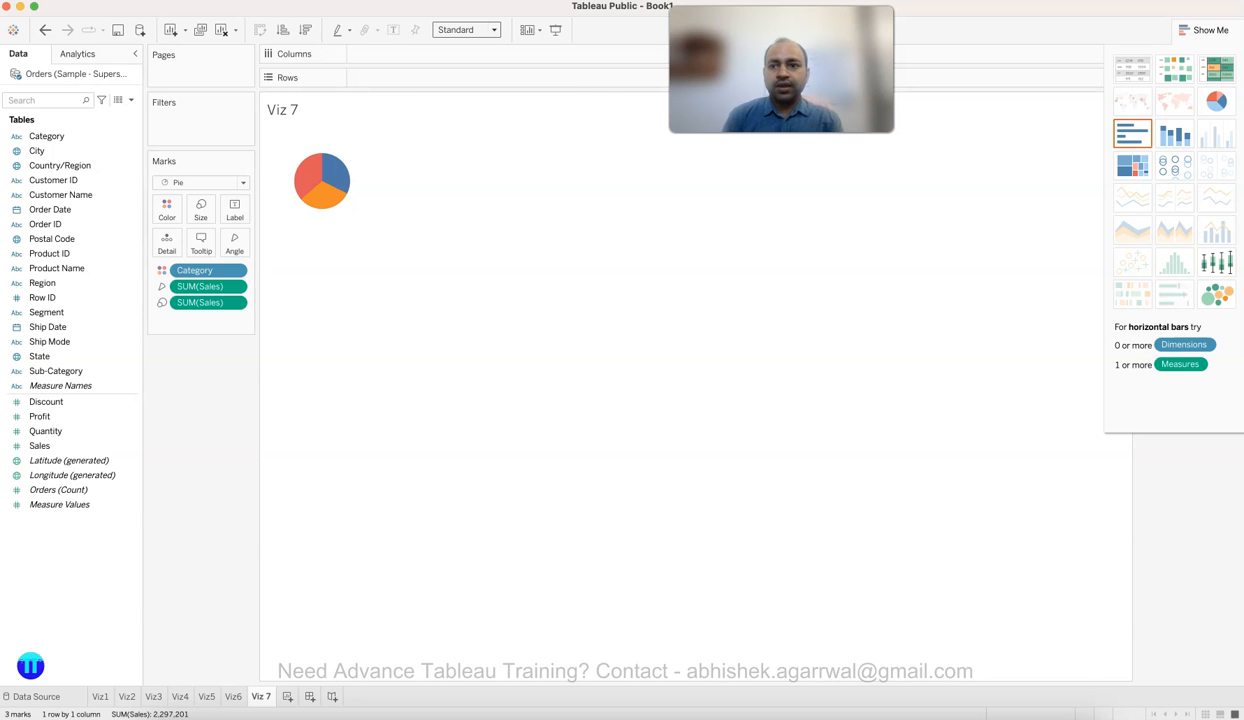
{"action": "left_click", "coordinate": [1204, 30]}
{"action": "left_click", "coordinate": [466, 30]}
{"action": "left_click", "coordinate": [450, 75]}
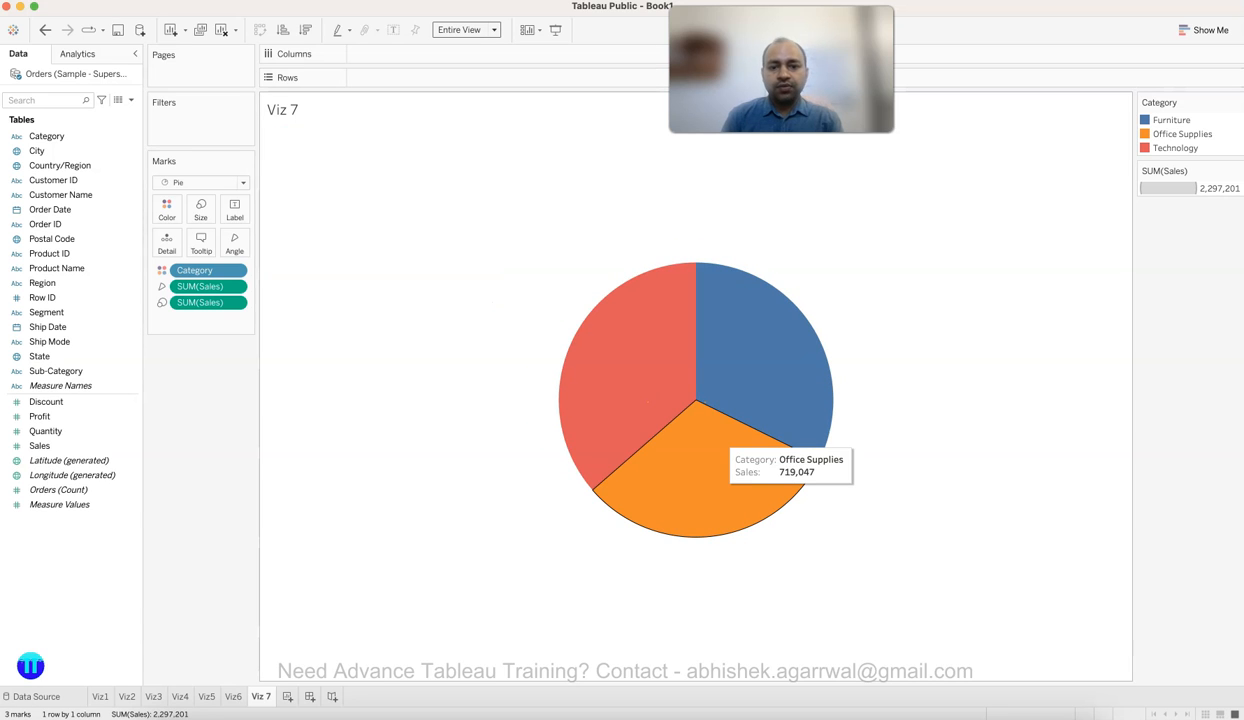
Show mark labels with the sales values on the pie slices.
{"action": "left_click", "coordinate": [234, 208]}
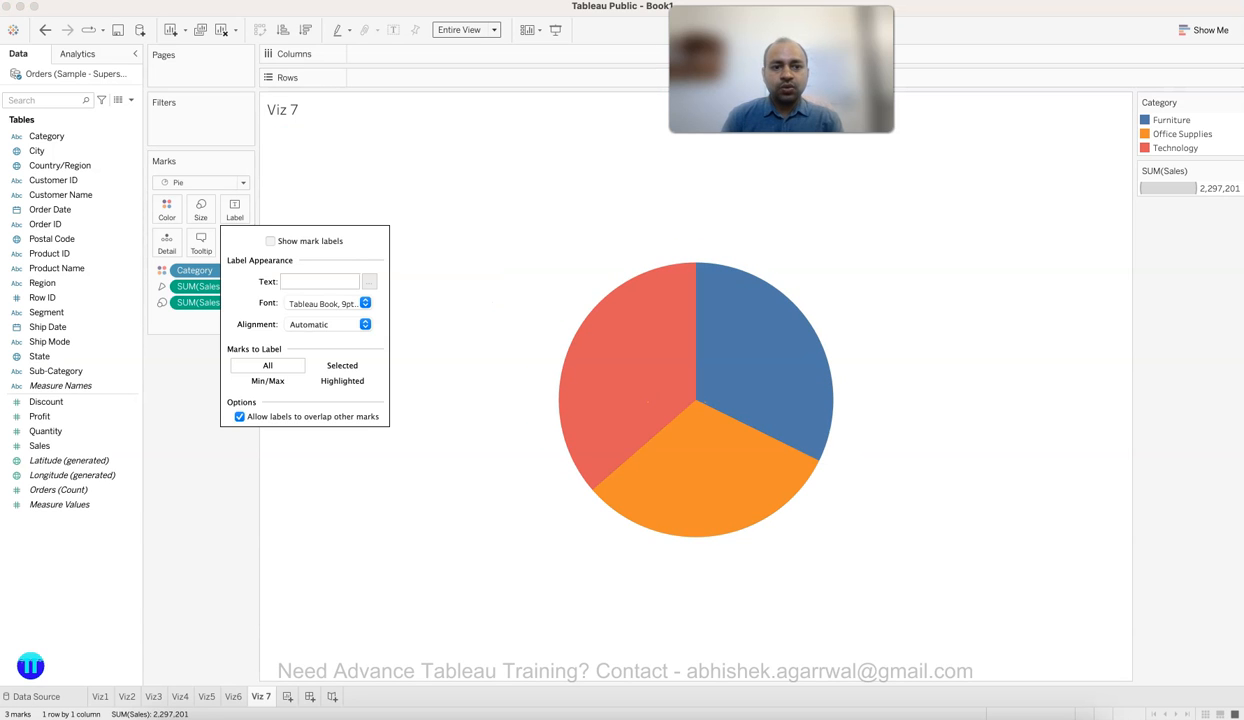
{"action": "left_click", "coordinate": [270, 241]}
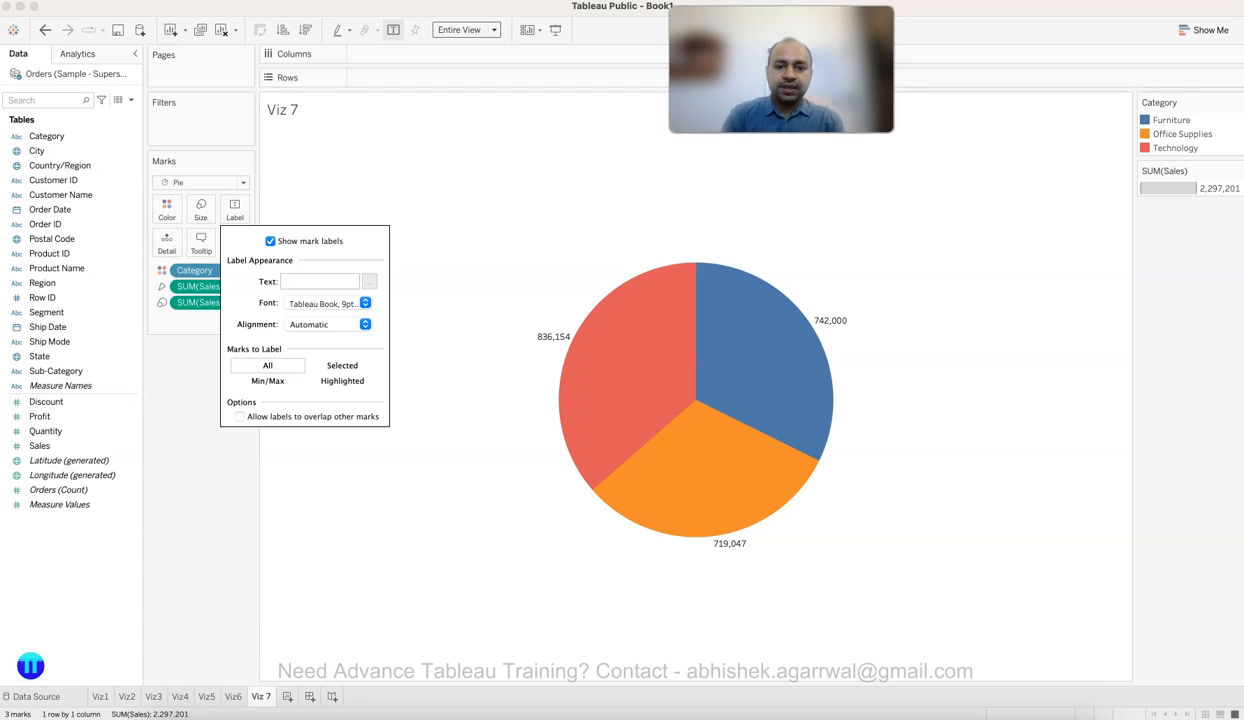
{"action": "key", "text": "Escape"}
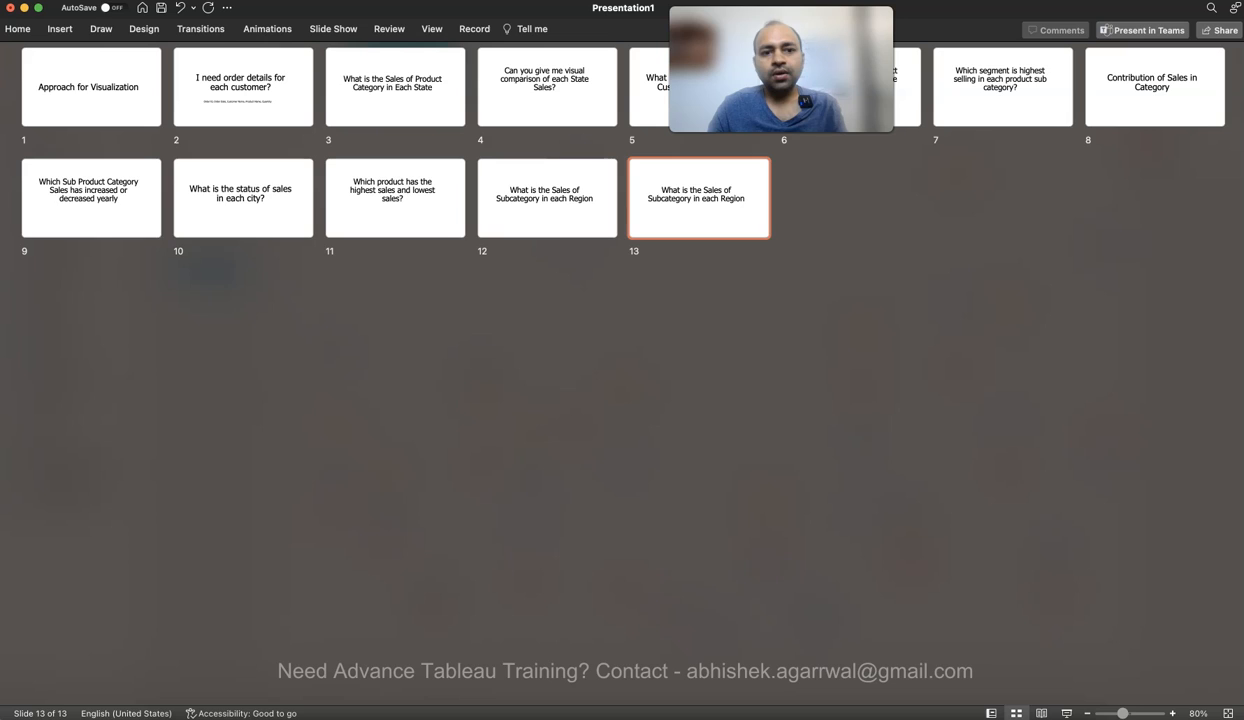
Open the PowerPoint slide about yearly sub-category sales changes, switch to Tableau Public and add a new worksheet.
{"action": "double_click", "coordinate": [90, 196]}
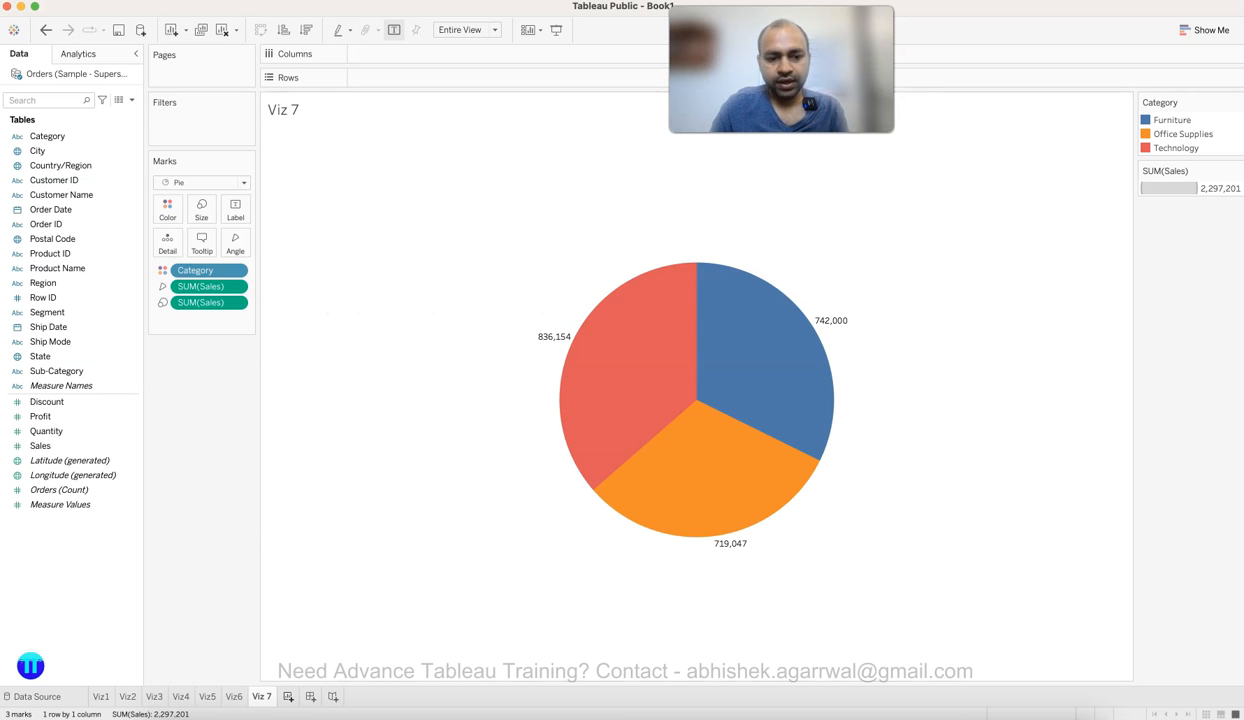
{"action": "left_click", "coordinate": [288, 697]}
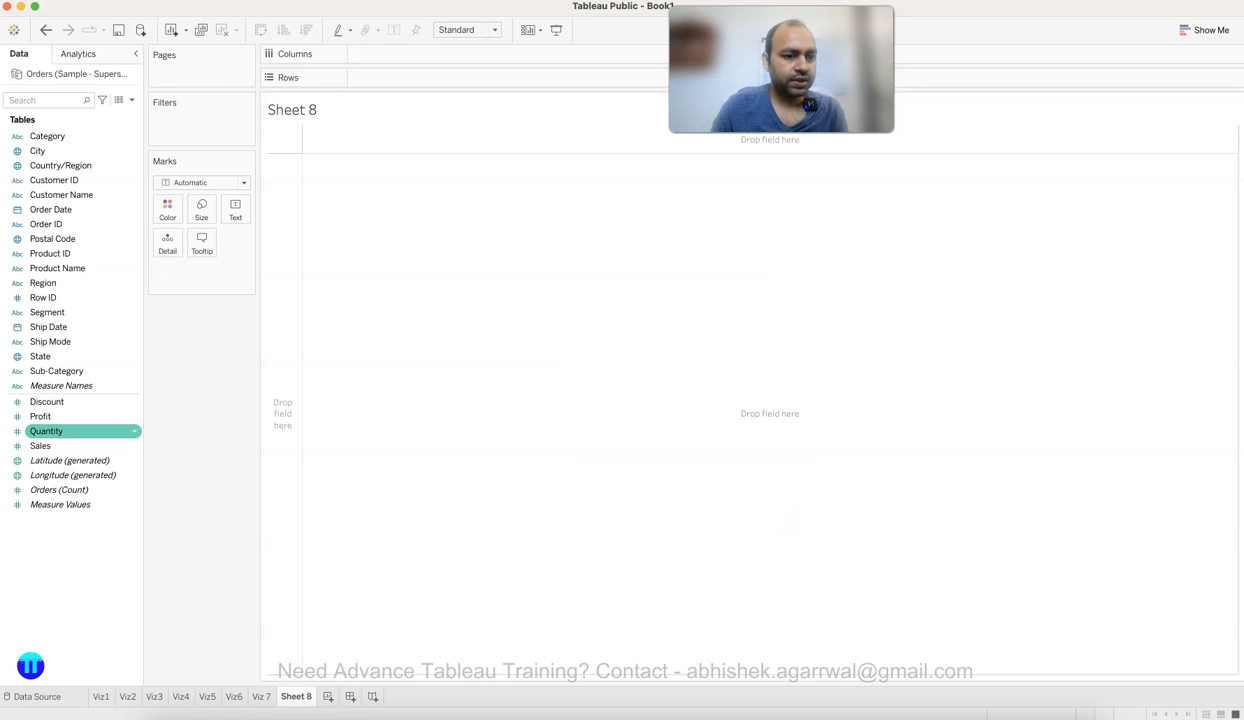
Build a heat map of Sales by Sub-Category and Order Date year, and fit it to the entire view.
{"action": "left_click", "coordinate": [48, 446]}
{"action": "left_click", "coordinate": [52, 210], "text": "super"}
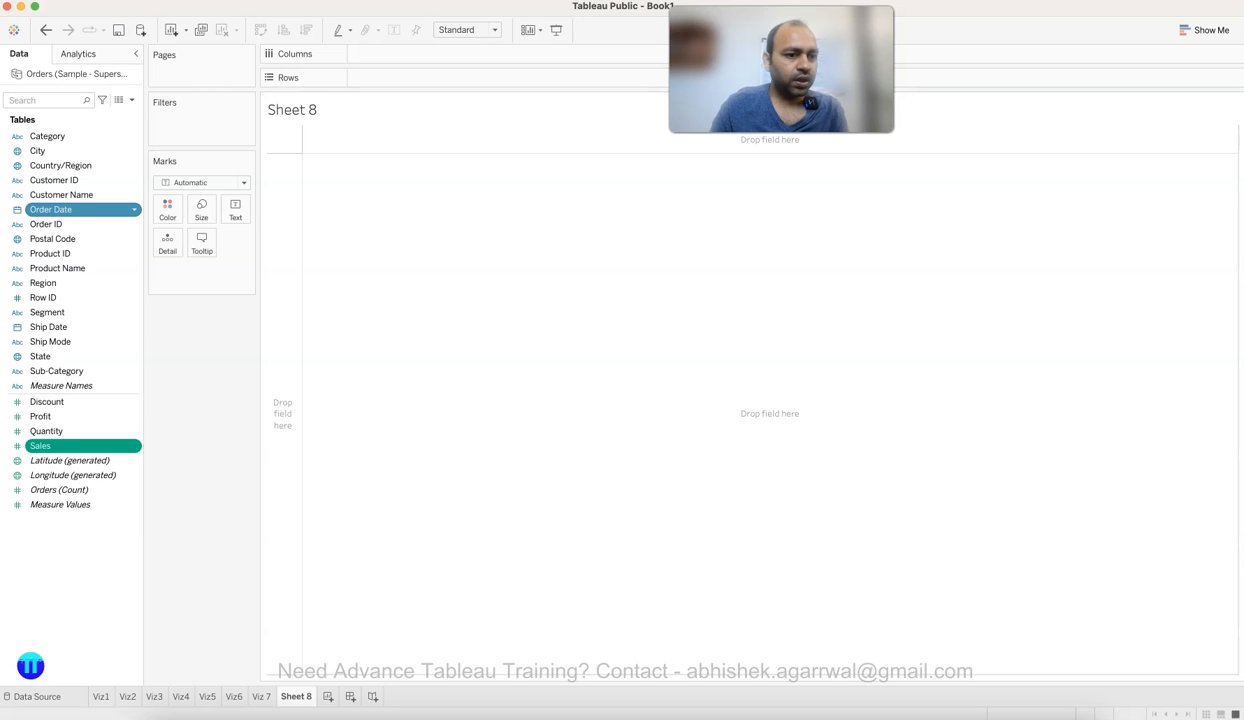
{"action": "left_click", "coordinate": [56, 371], "text": "super"}
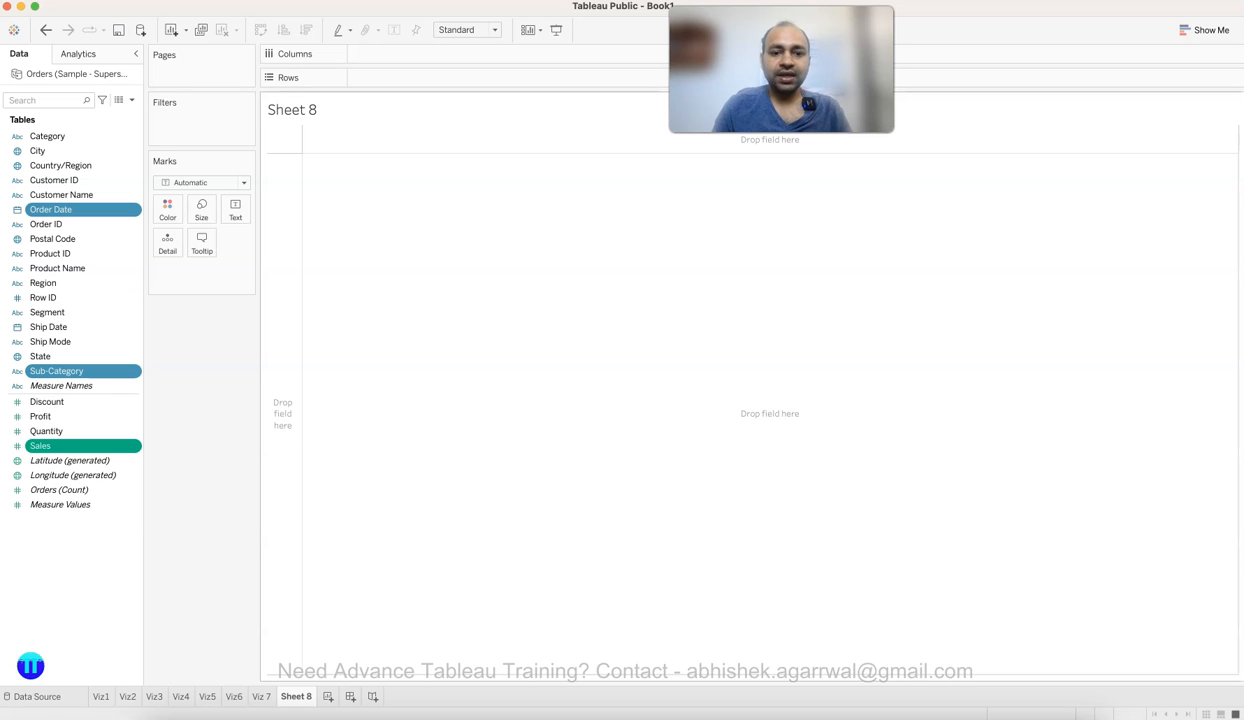
{"action": "left_click", "coordinate": [1205, 30]}
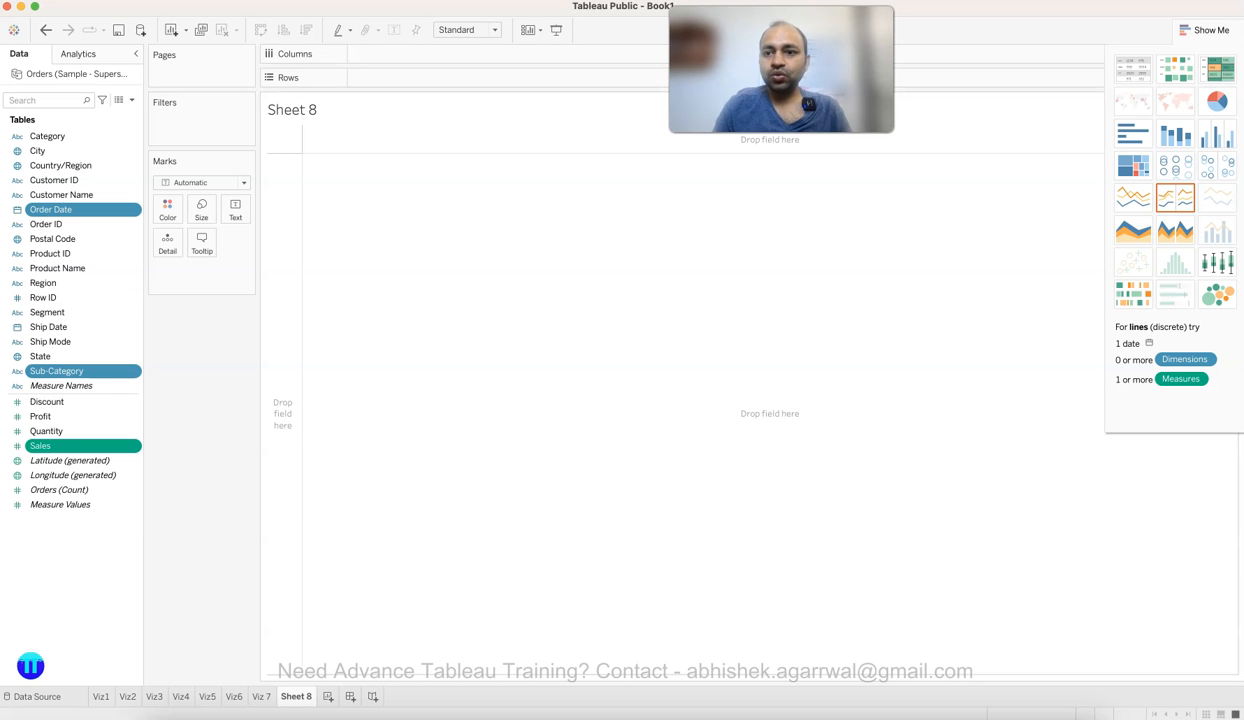
{"action": "left_click", "coordinate": [1133, 165]}
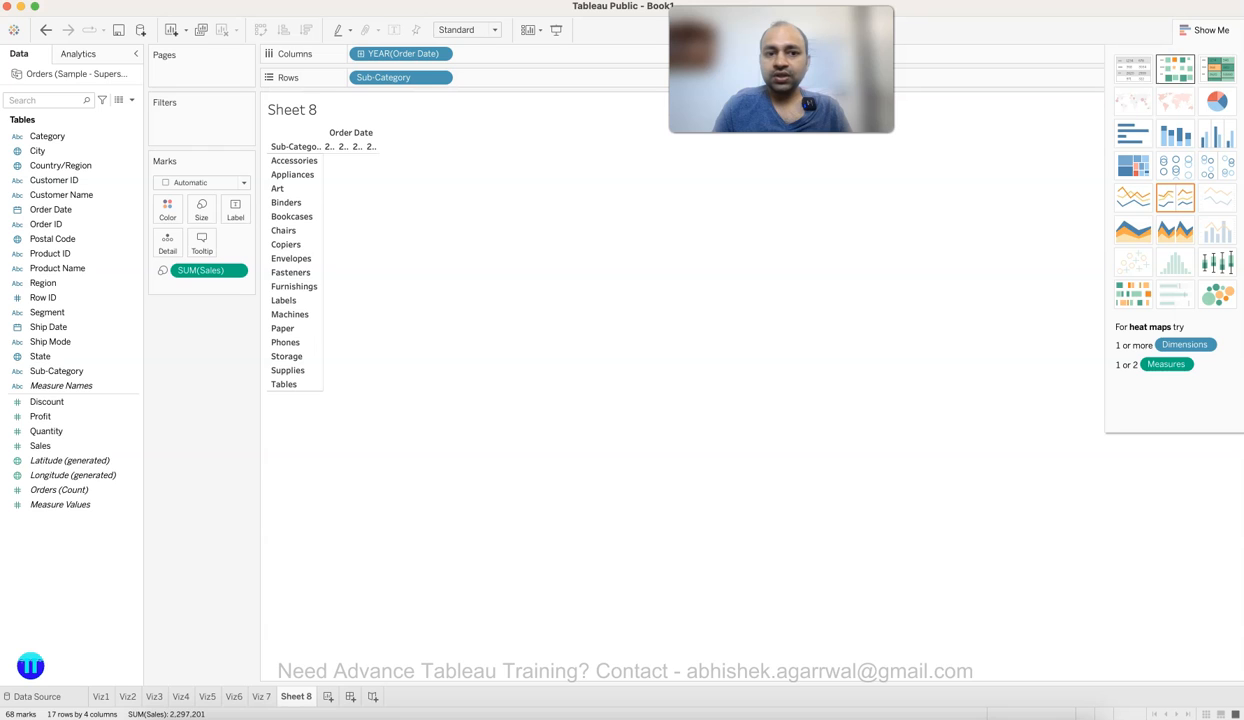
{"action": "left_click", "coordinate": [1205, 30]}
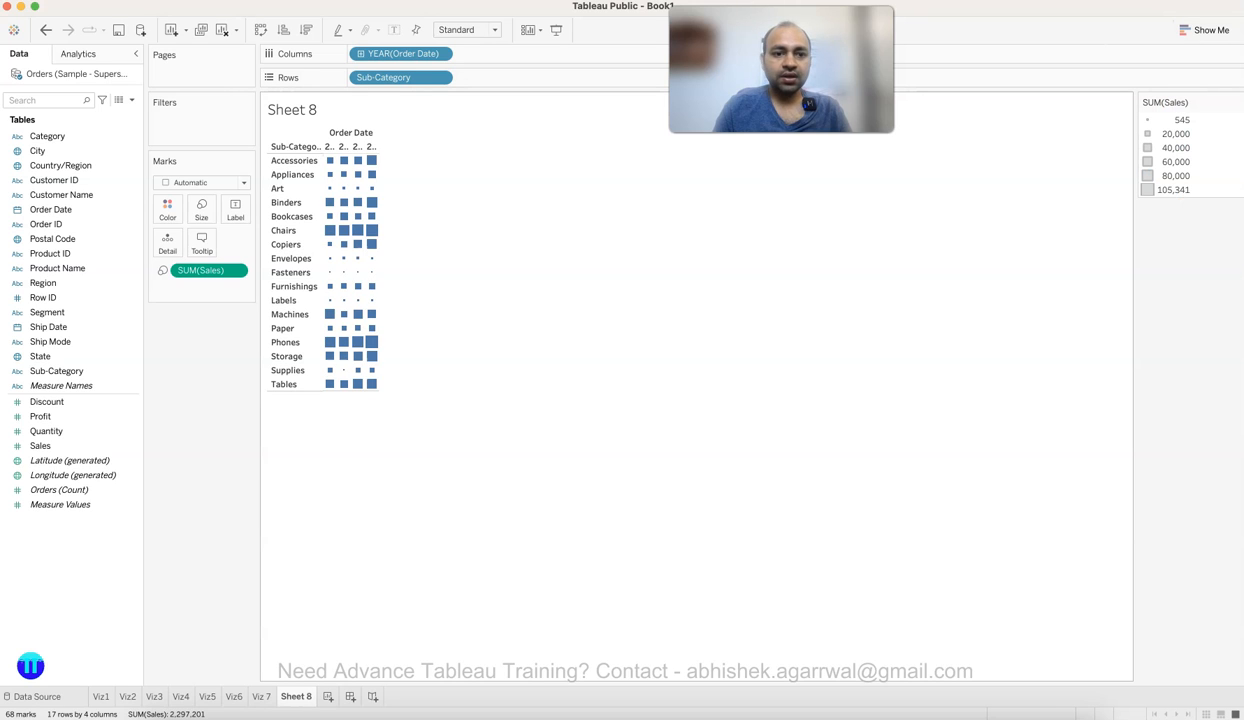
{"action": "left_click", "coordinate": [467, 29]}
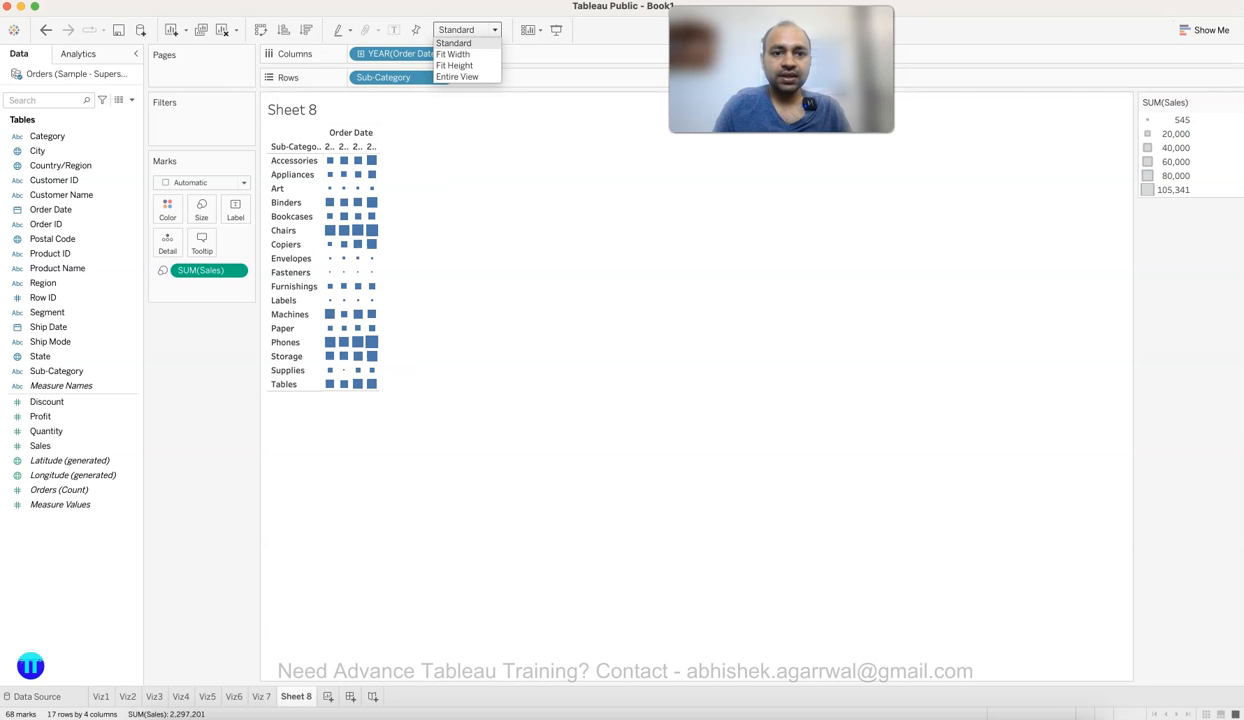
{"action": "left_click", "coordinate": [457, 77]}
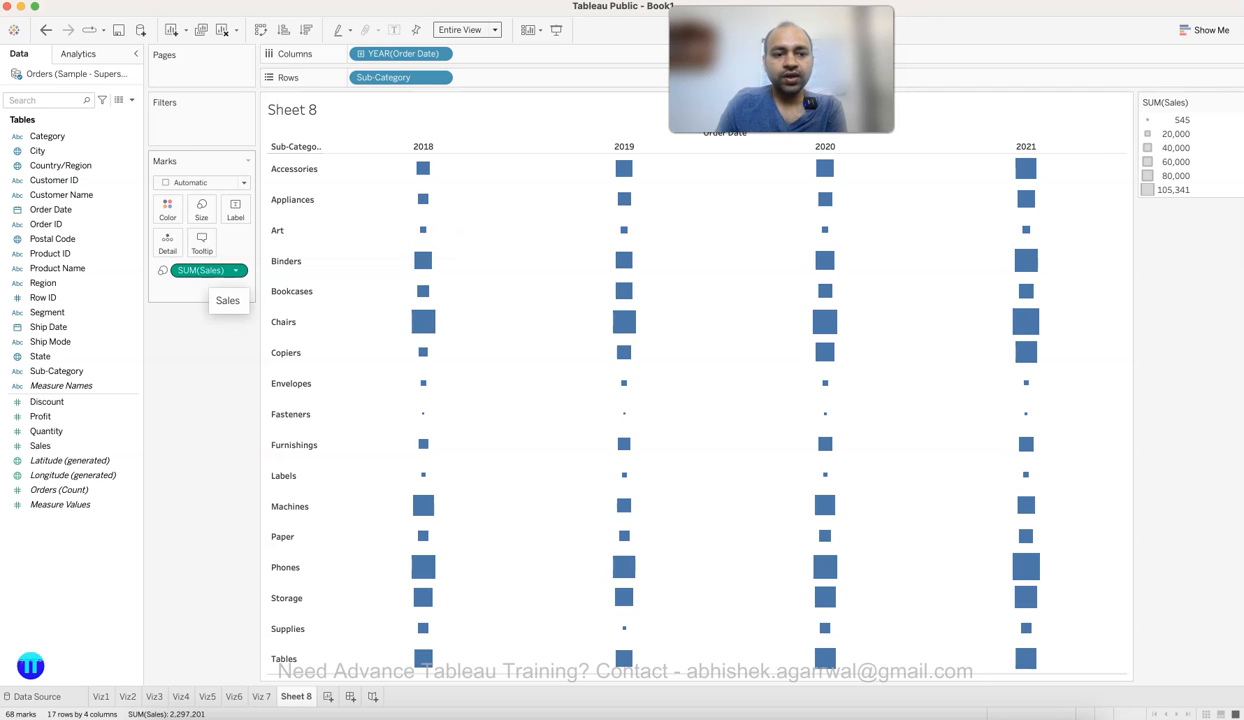
Move SUM(Sales) from size to color encoding so the heat map becomes a colored highlight table.
{"action": "left_click_drag", "start_coordinate": [215, 272], "coordinate": [167, 208]}
{"action": "mouse_move", "coordinate": [680, 352]}
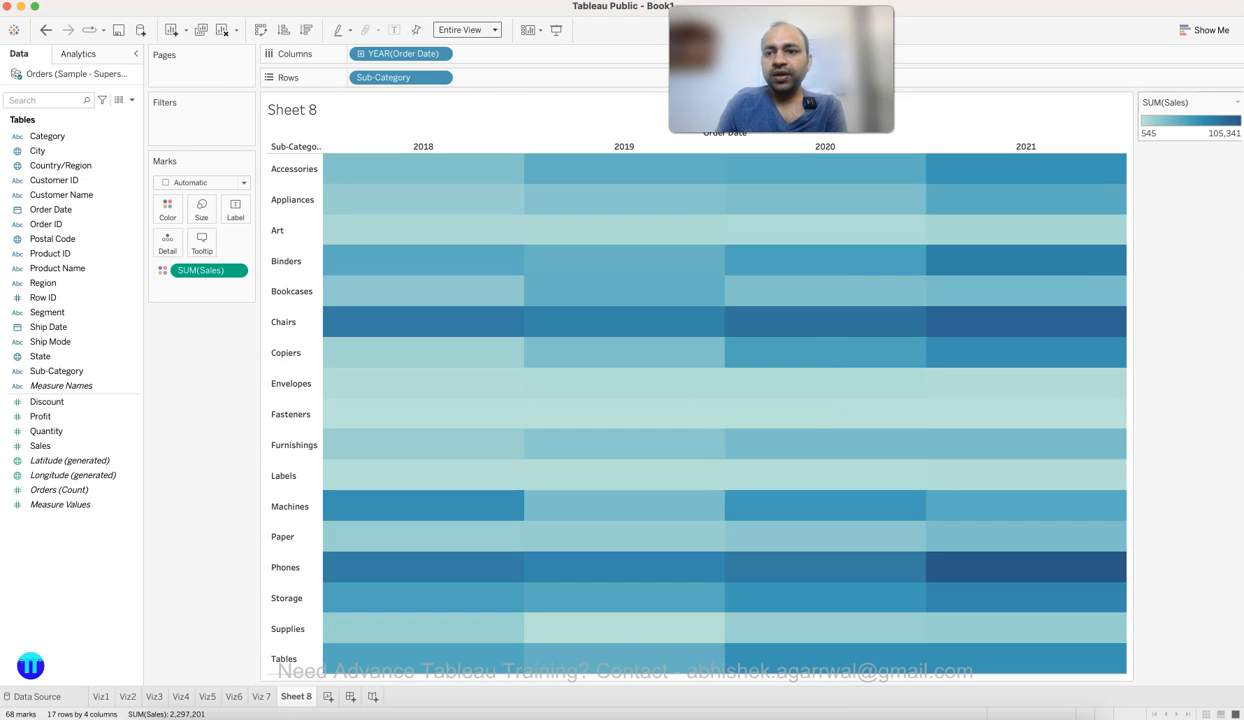
{"action": "left_click", "coordinate": [1205, 29]}
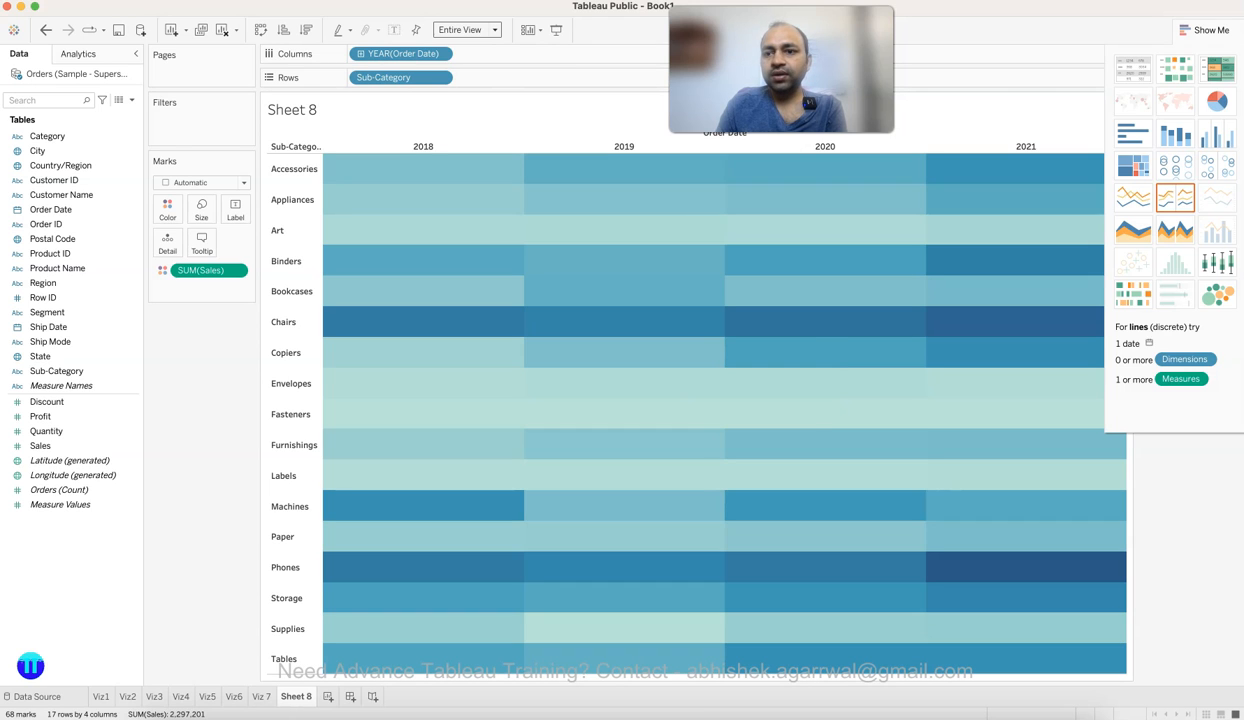
{"action": "left_click", "coordinate": [1205, 29]}
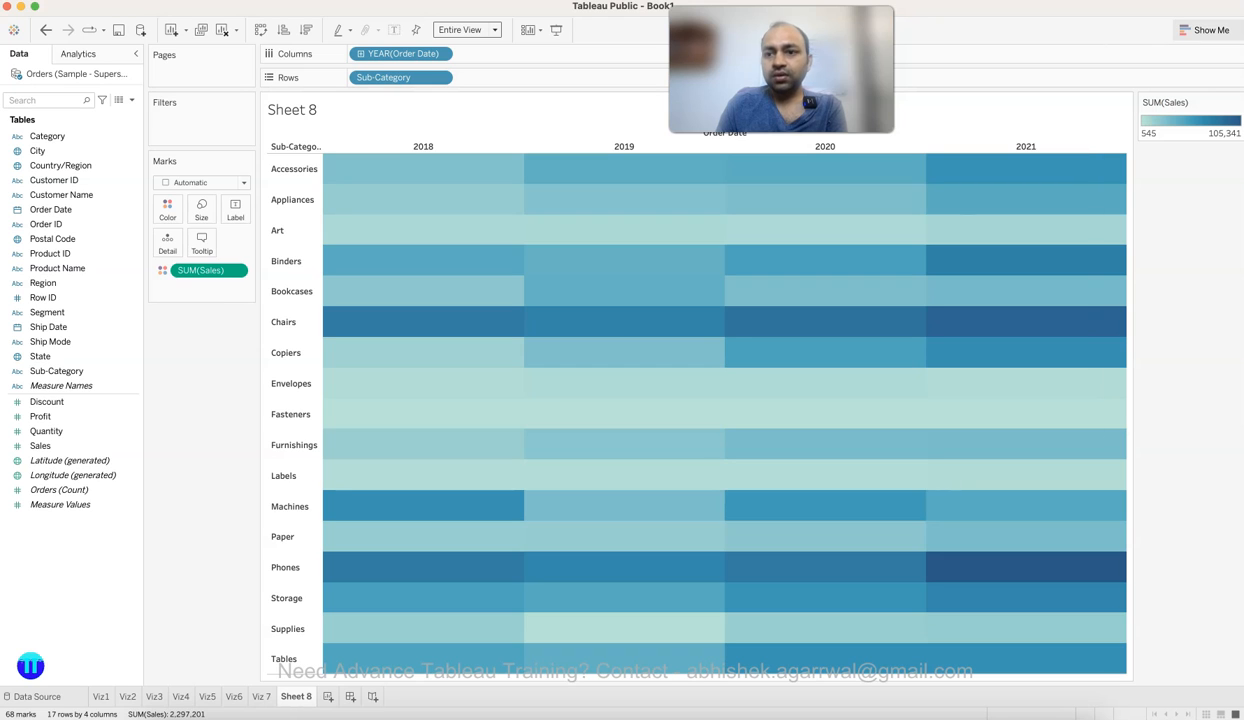
Show mark labels with the sales value in each cell of the highlight table.
{"action": "mouse_move", "coordinate": [550, 336]}
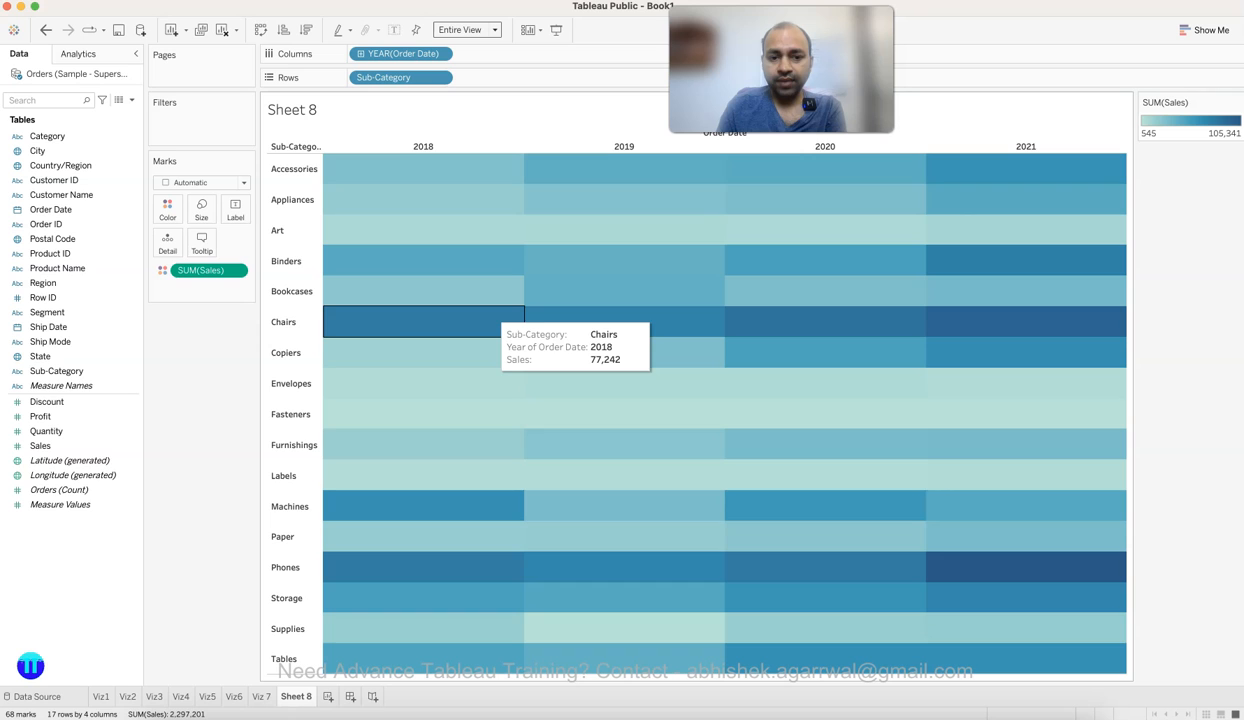
{"action": "left_click", "coordinate": [235, 208]}
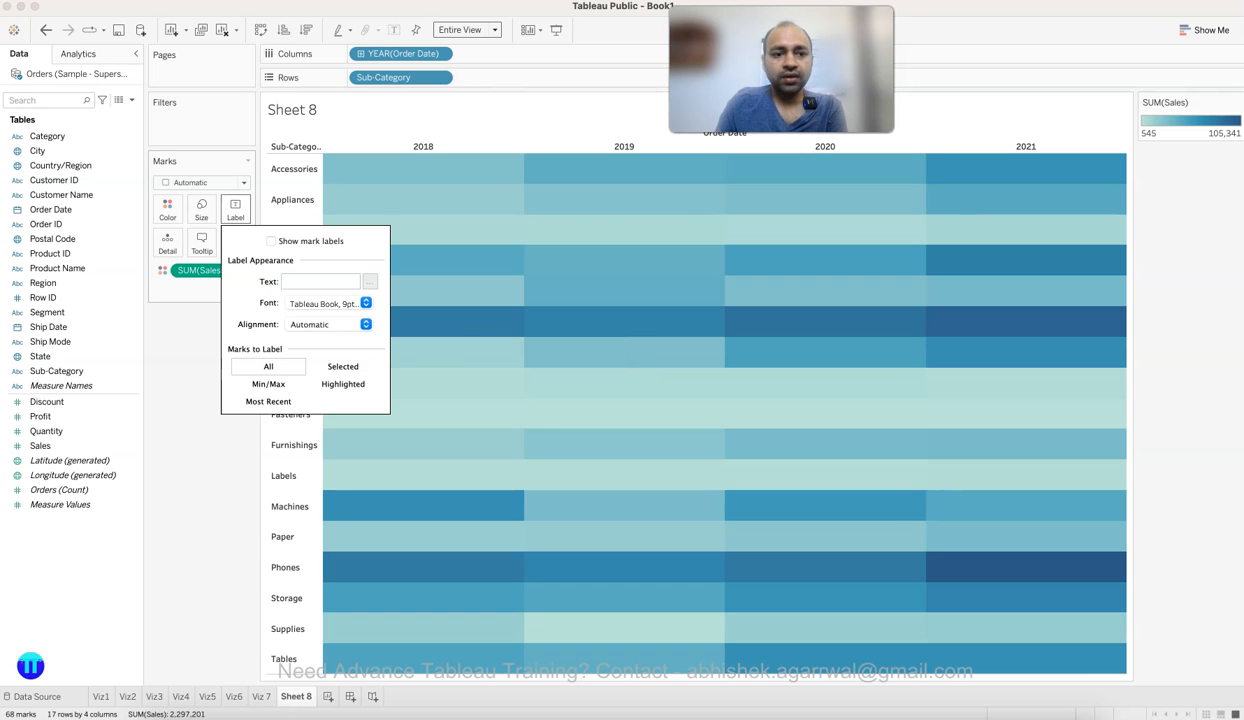
{"action": "left_click", "coordinate": [270, 241]}
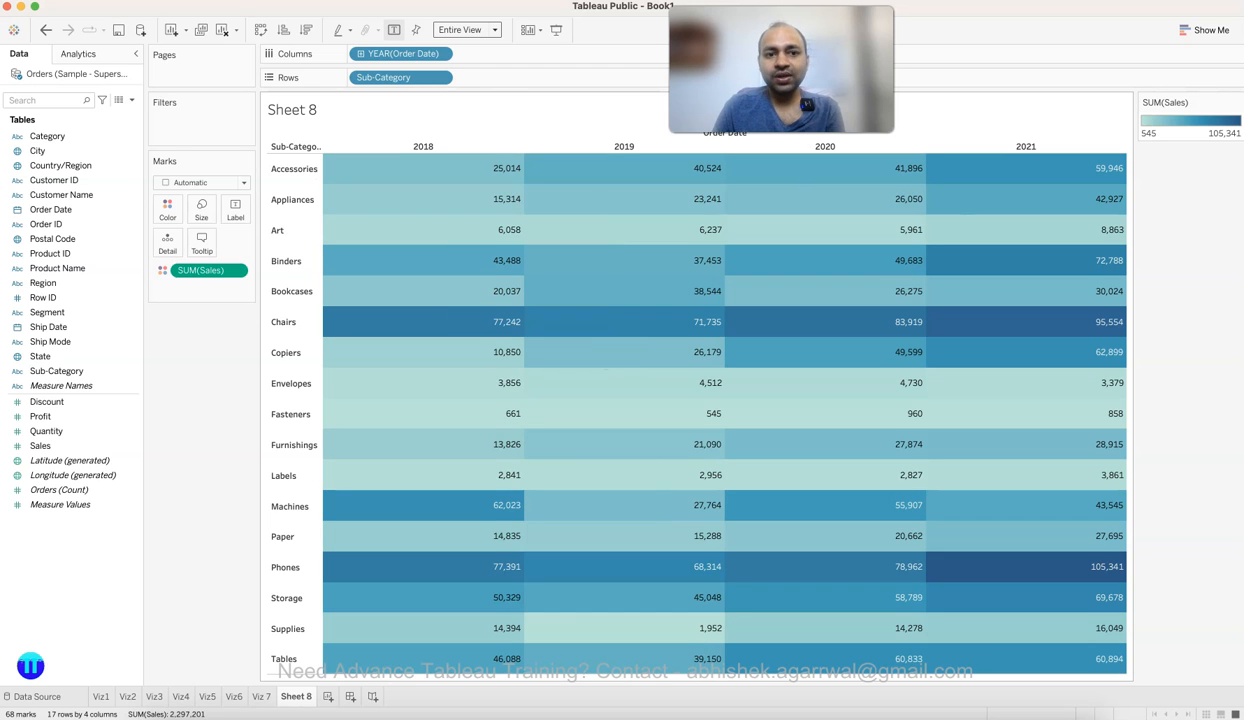
Change the Order Date column from year to the discrete Quarter level without the year.
{"action": "left_click", "coordinate": [440, 53]}
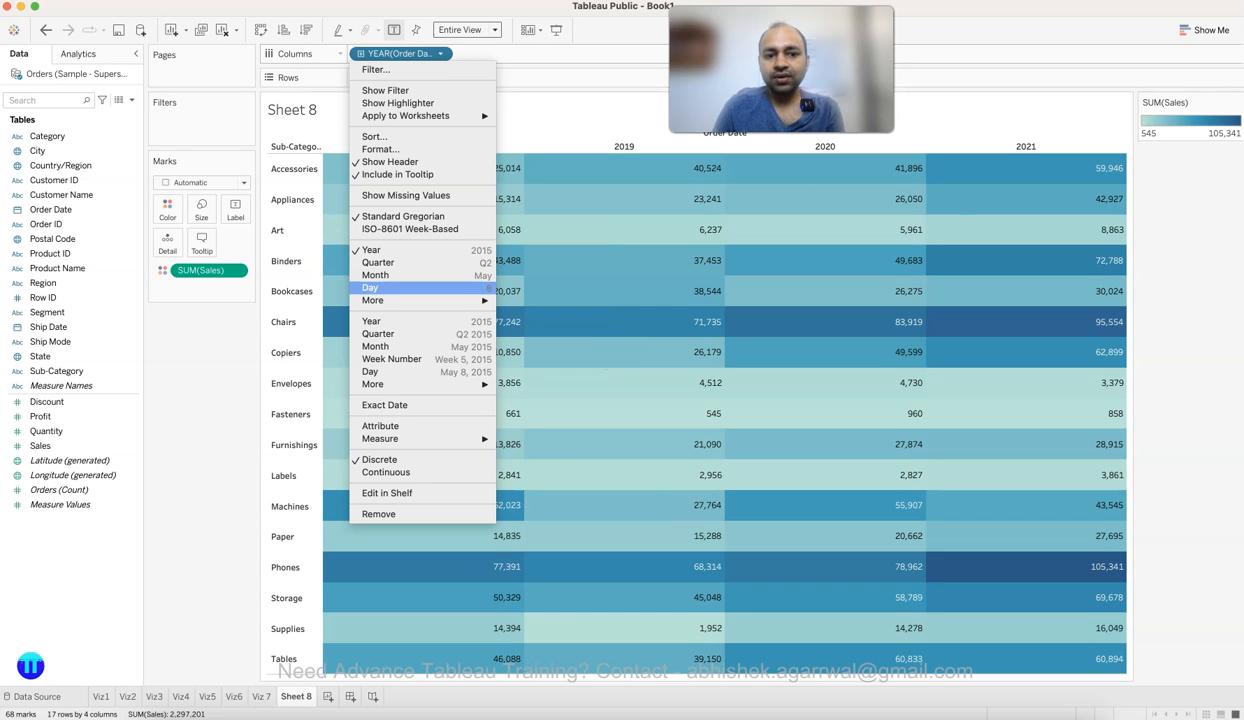
{"action": "left_click", "coordinate": [378, 262]}
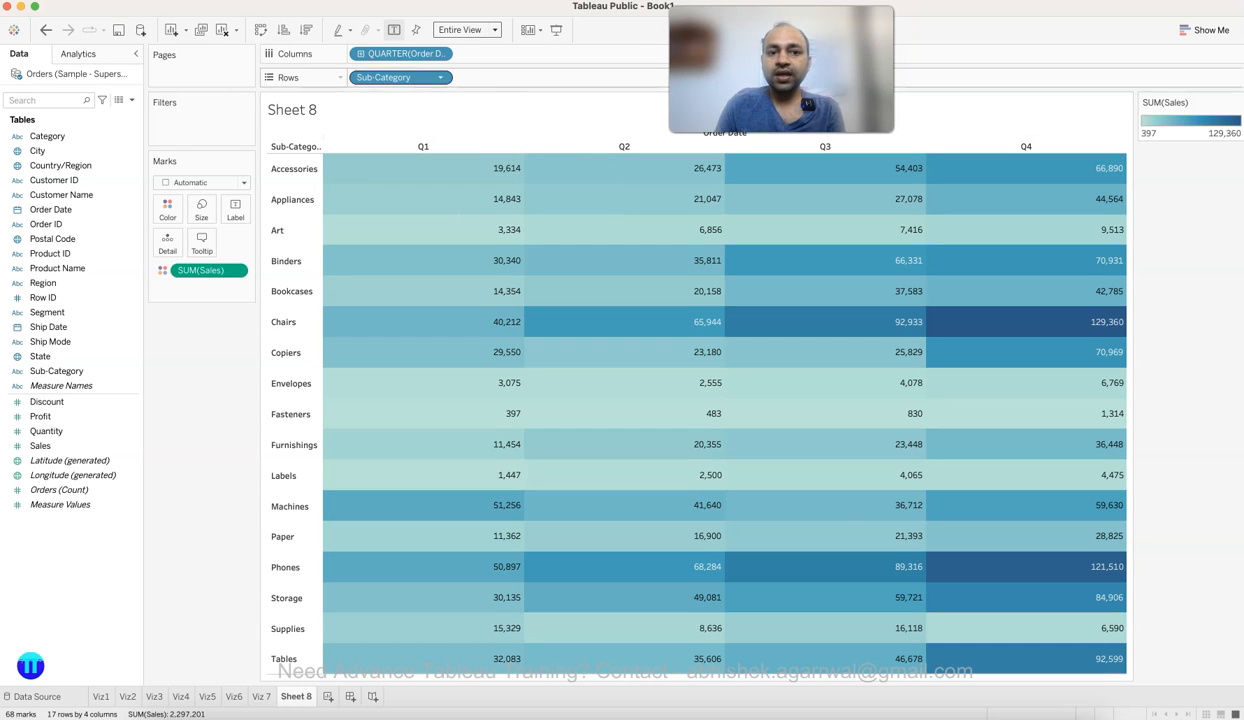
Switch the Order Date column to the continuous Quarter level that combines quarter and year.
{"action": "left_click", "coordinate": [440, 77]}
{"action": "left_click", "coordinate": [440, 53]}
{"action": "left_click", "coordinate": [440, 53]}
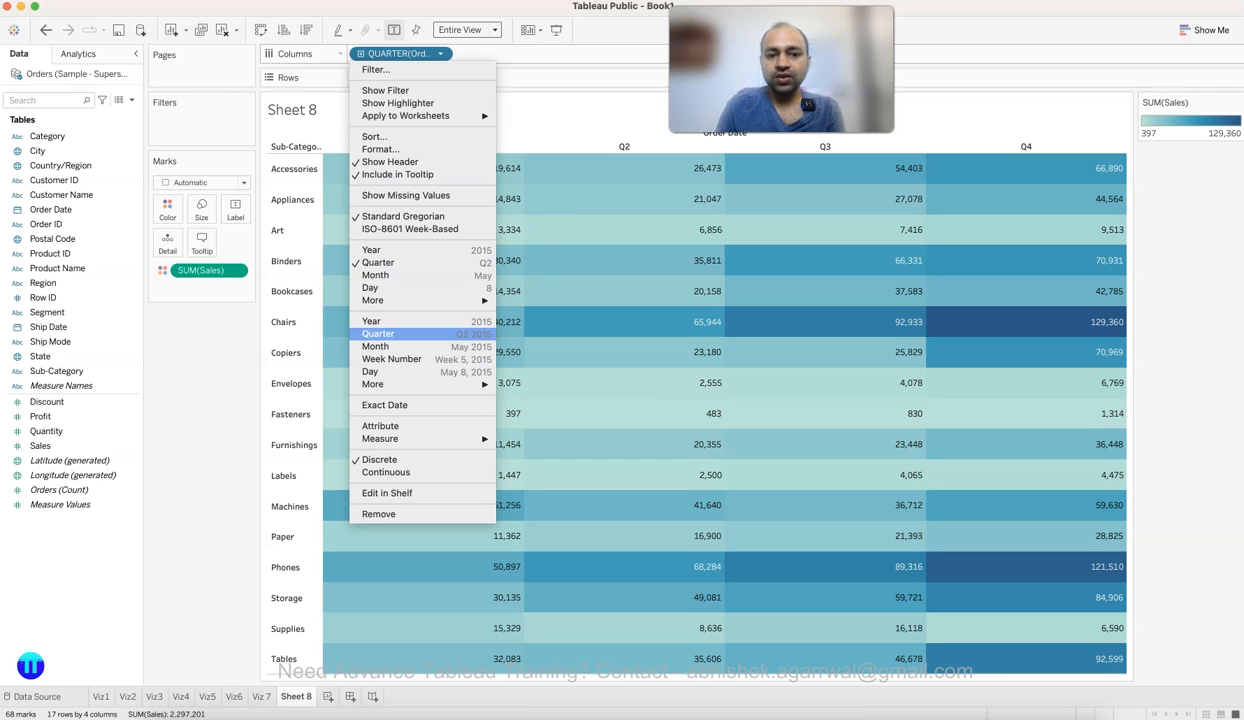
{"action": "left_click", "coordinate": [378, 333]}
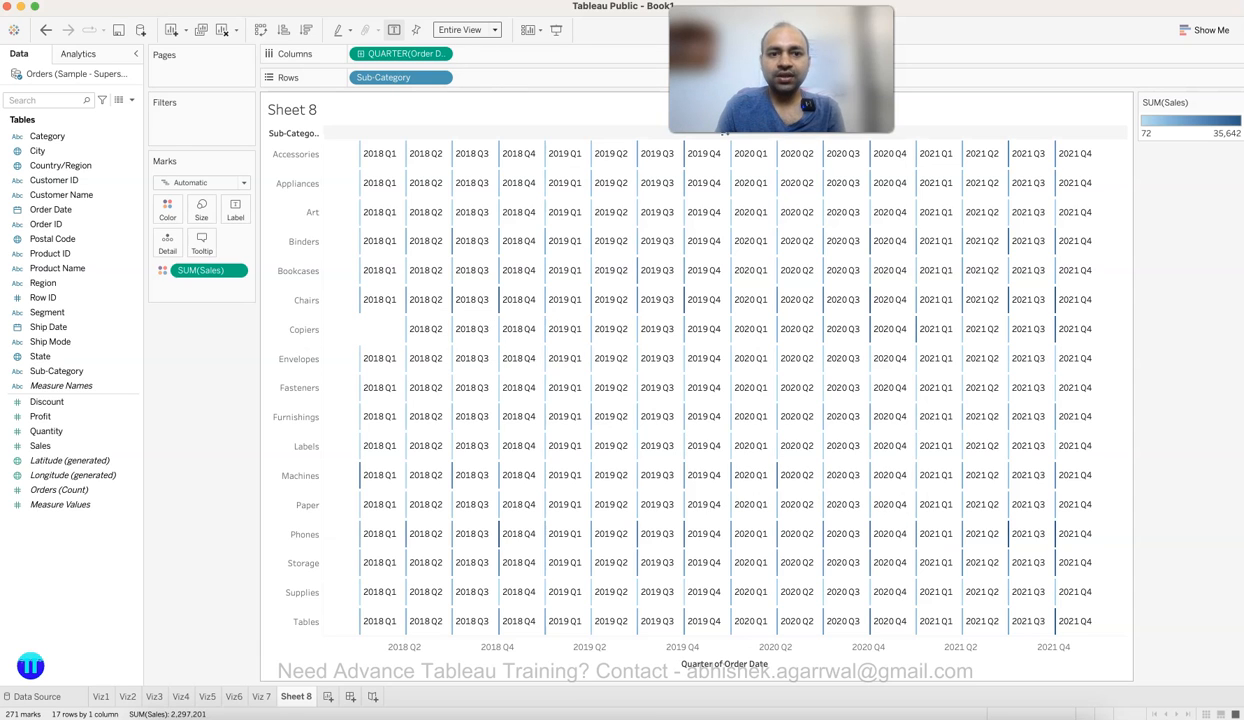
Make the Order Date quarter column discrete and rename the sheet as Viz 8.
{"action": "left_click", "coordinate": [440, 53]}
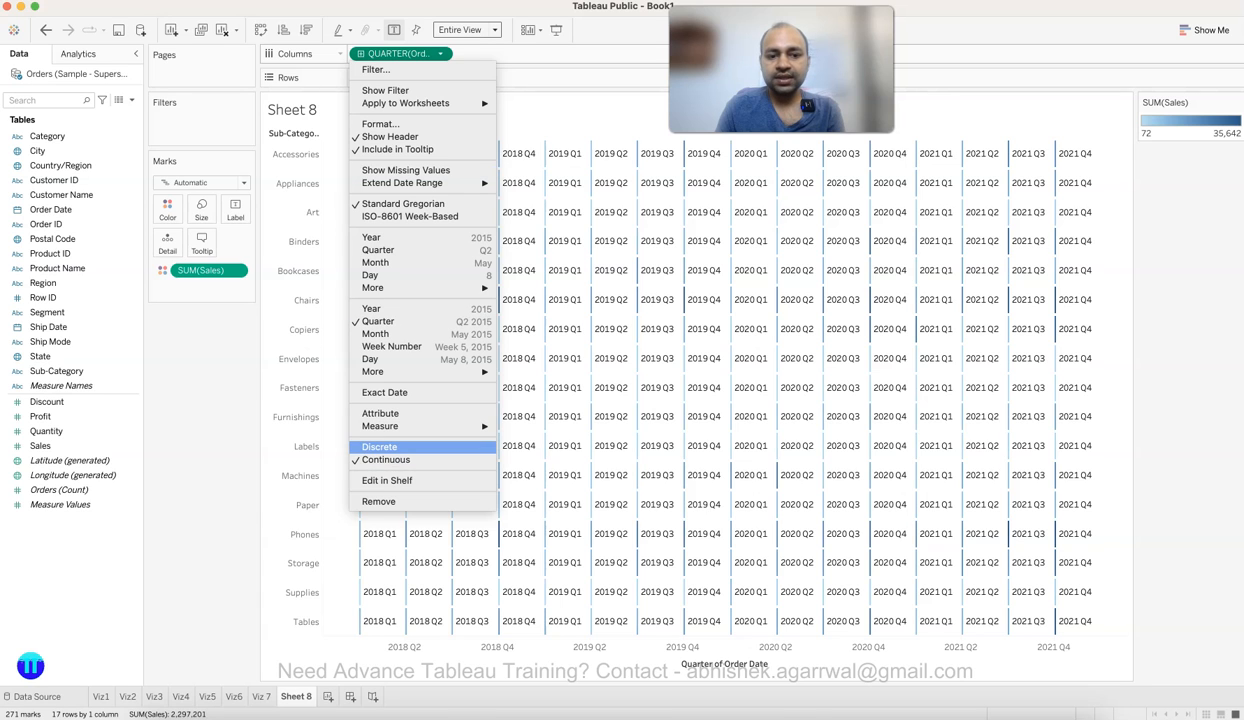
{"action": "left_click", "coordinate": [380, 447]}
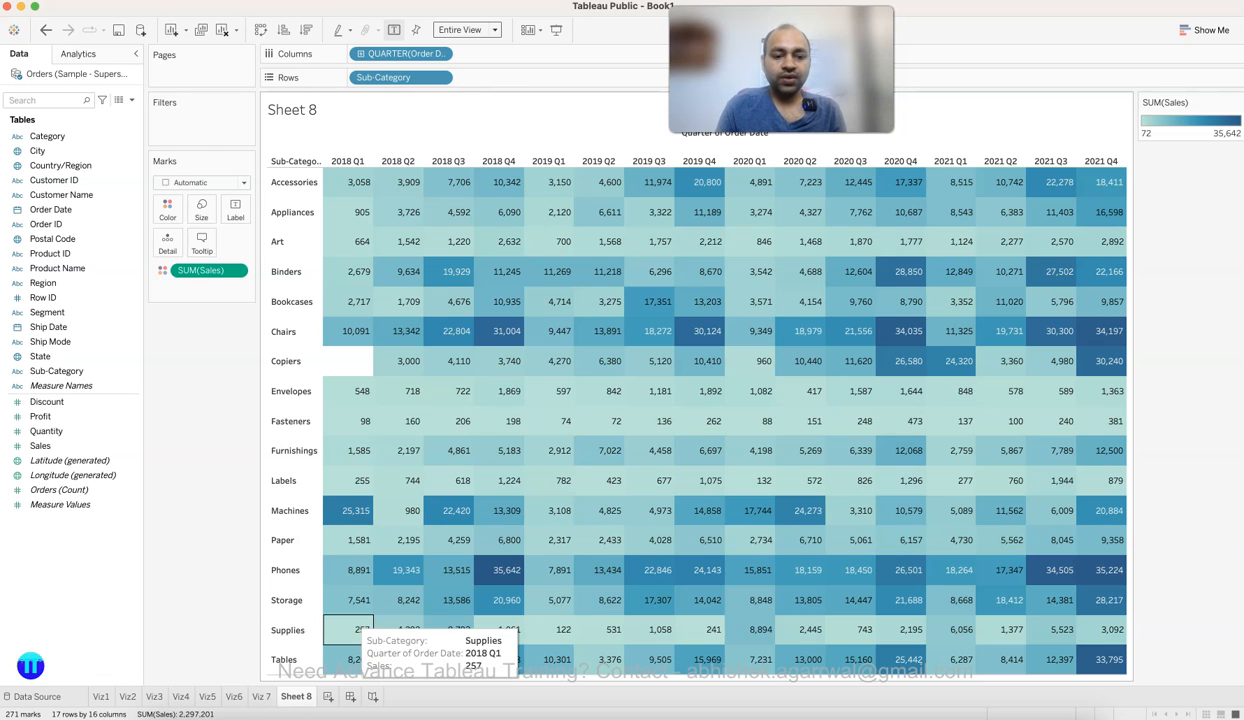
{"action": "double_click", "coordinate": [295, 696]}
{"action": "type", "text": "V"}
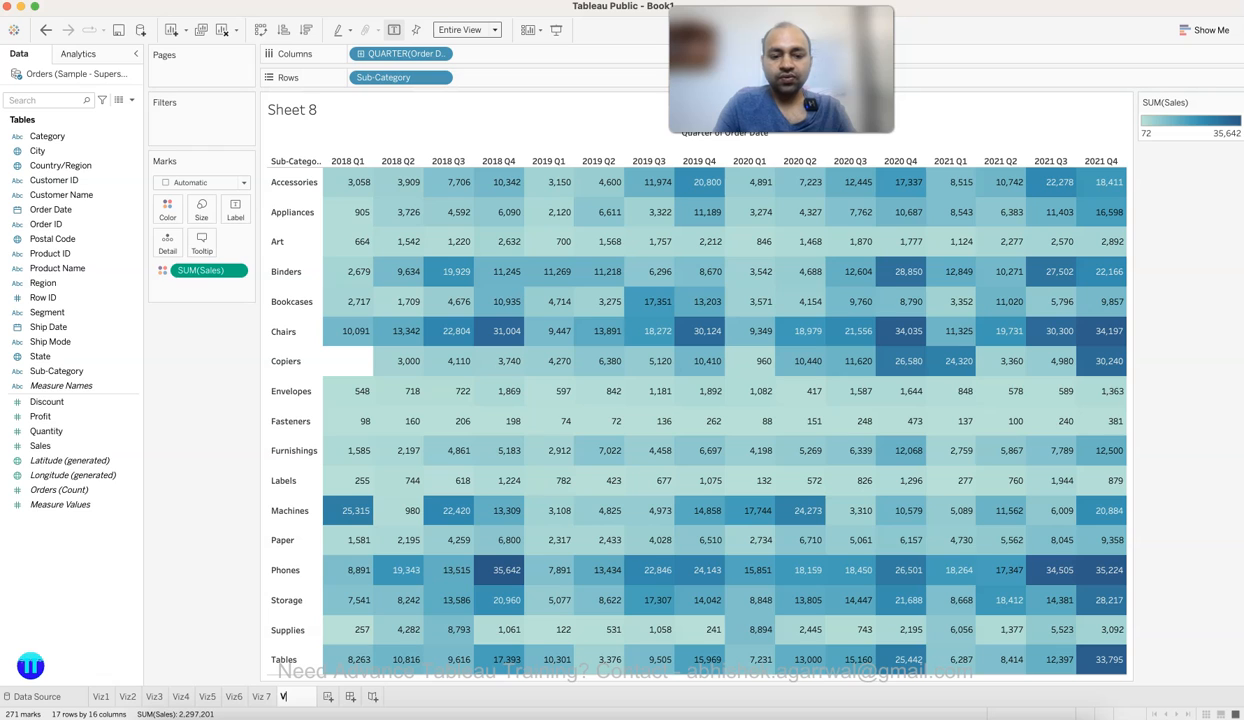
{"action": "type", "text": "iz 8"}
{"action": "key", "text": "Return"}
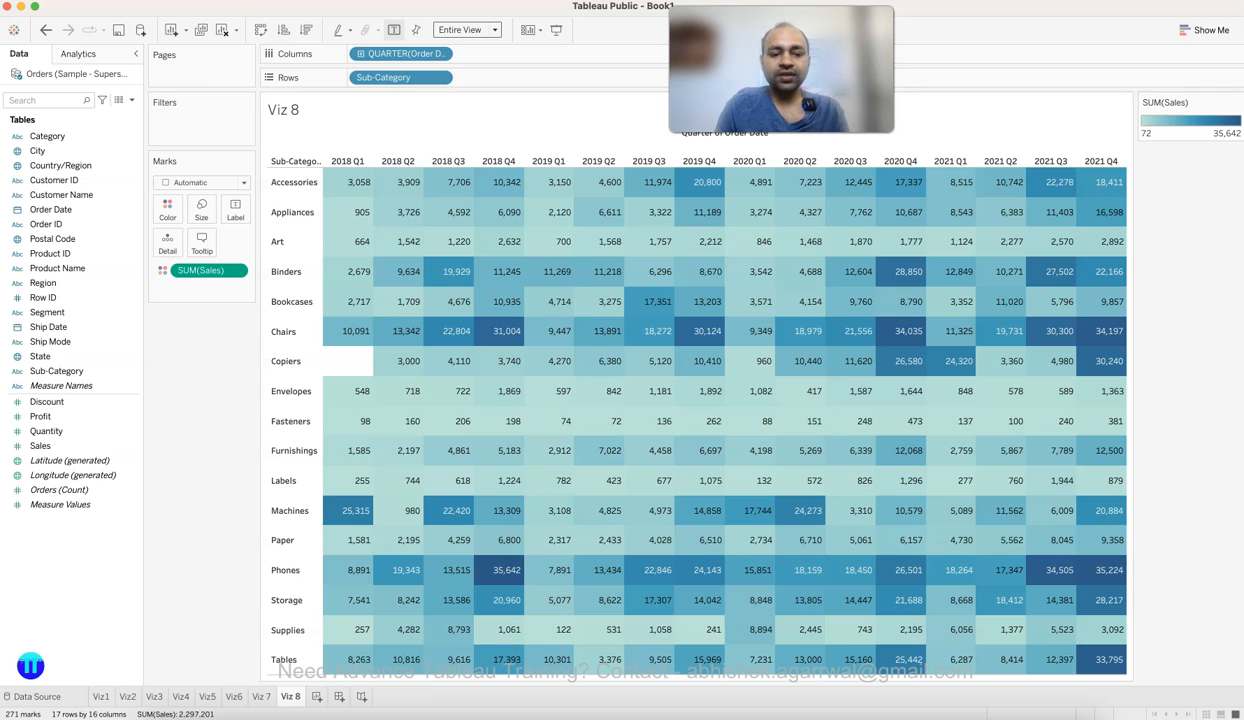
Add a new worksheet and switch to the PowerPoint presentation to read the next business question on slide 10.
{"action": "left_click", "coordinate": [316, 696]}
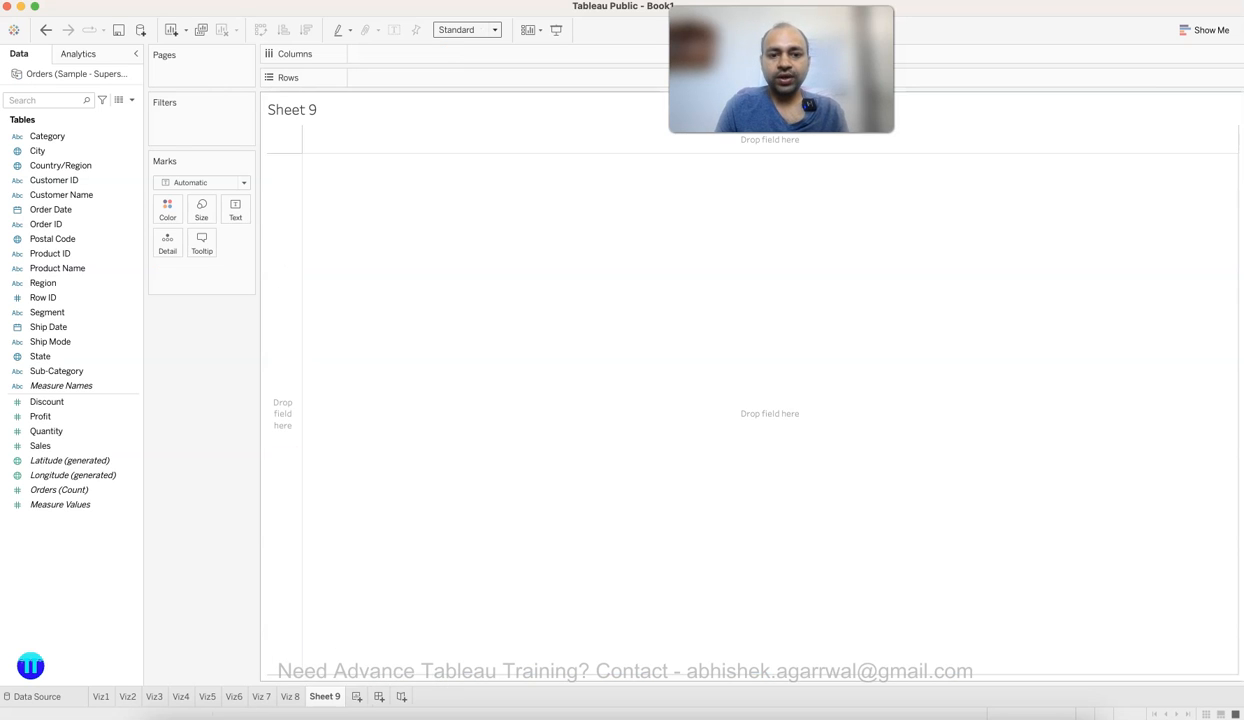
{"action": "key", "text": "super+Tab"}
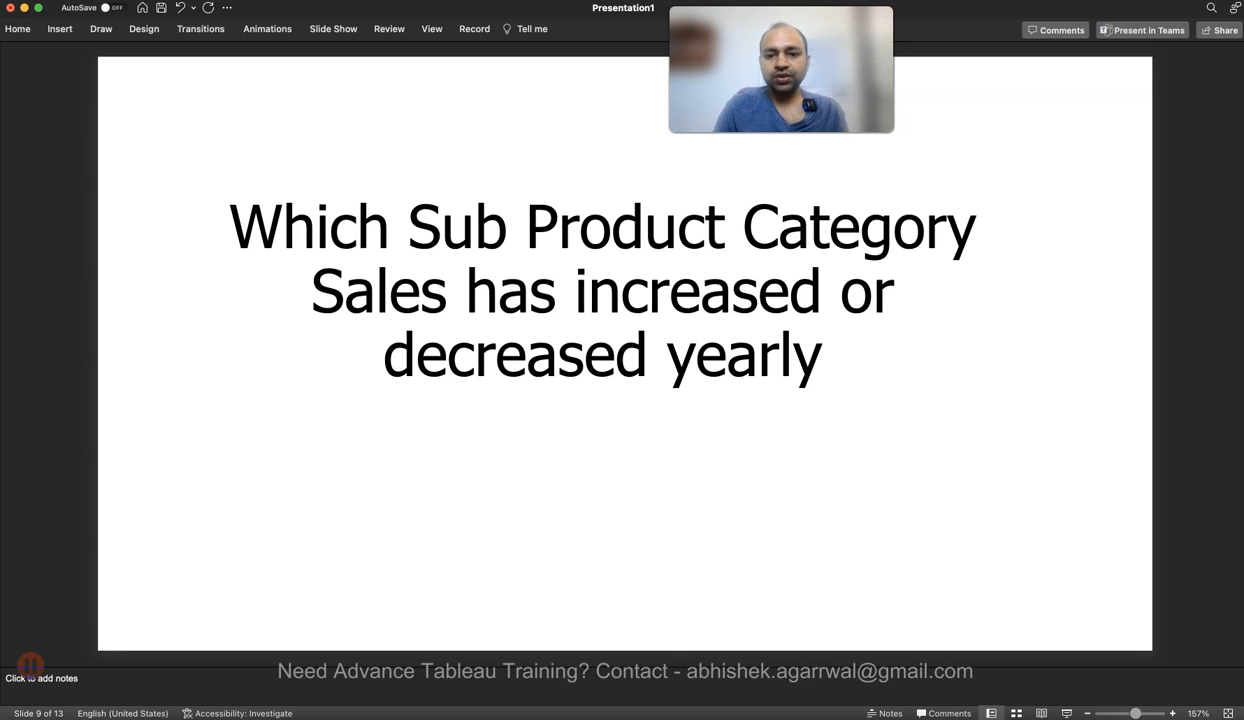
{"action": "key", "text": "Page_Down"}
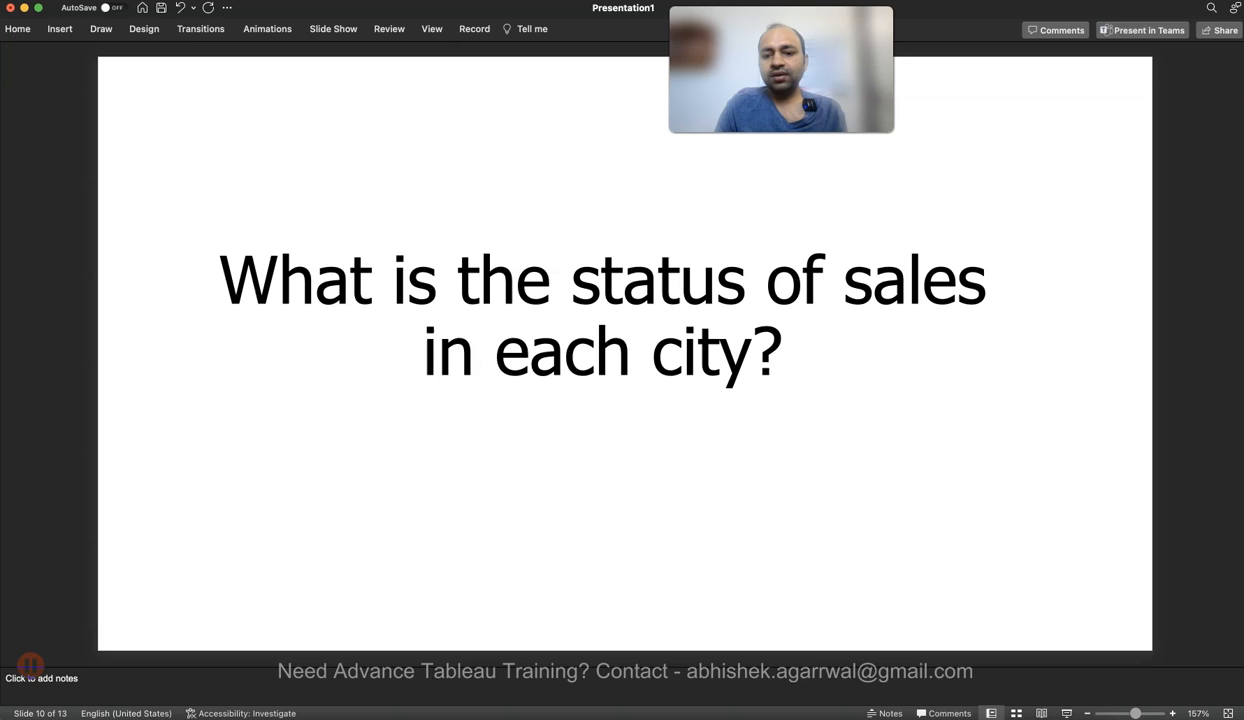
Return to Tableau and rename the new sheet as Viz 9.
{"action": "left_click", "coordinate": [926, 712]}
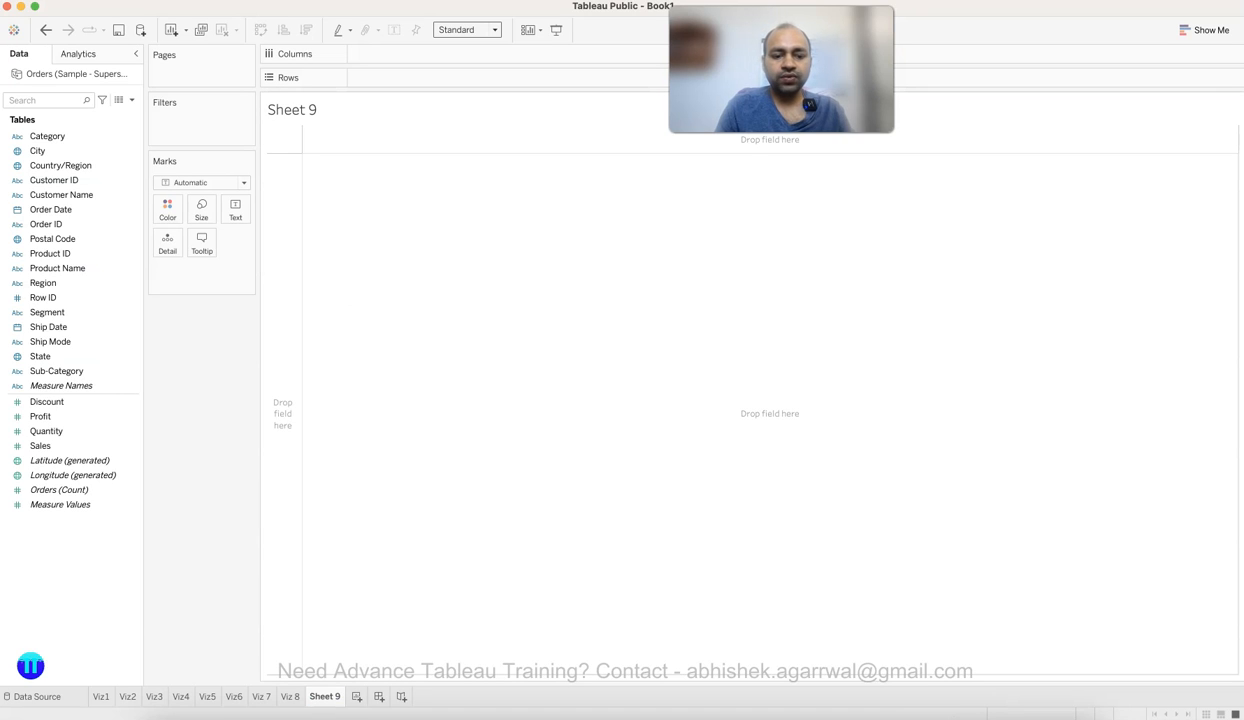
{"action": "double_click", "coordinate": [324, 697]}
{"action": "type", "text": "Viz 9"}
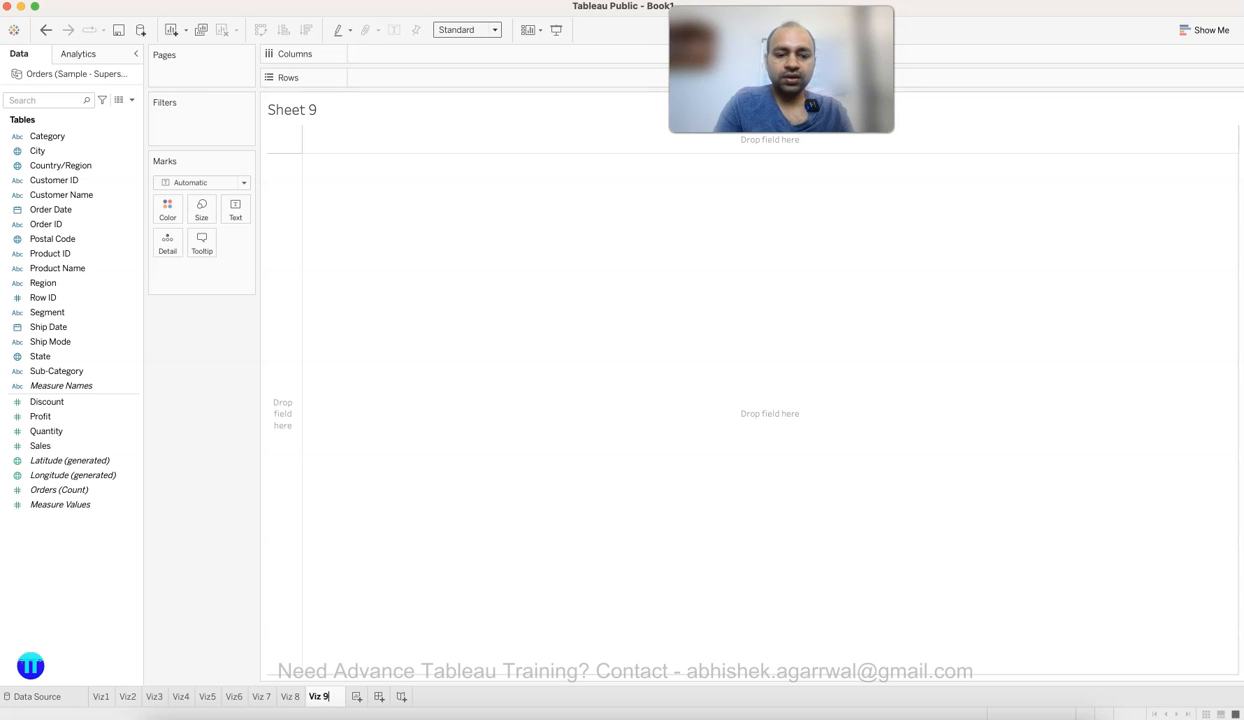
{"action": "key", "text": "Return"}
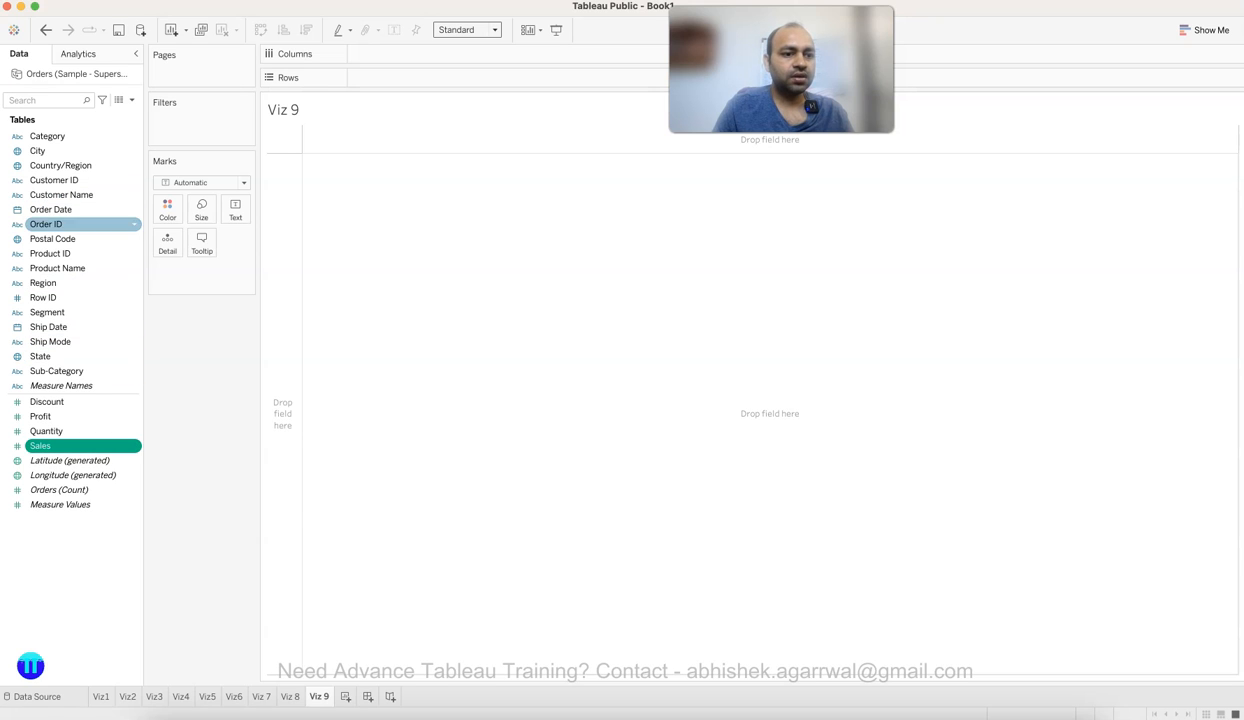
Build a text table with City in rows and Sales as the text value, and look through the cities.
{"action": "left_click_drag", "start_coordinate": [37, 150], "coordinate": [372, 77]}
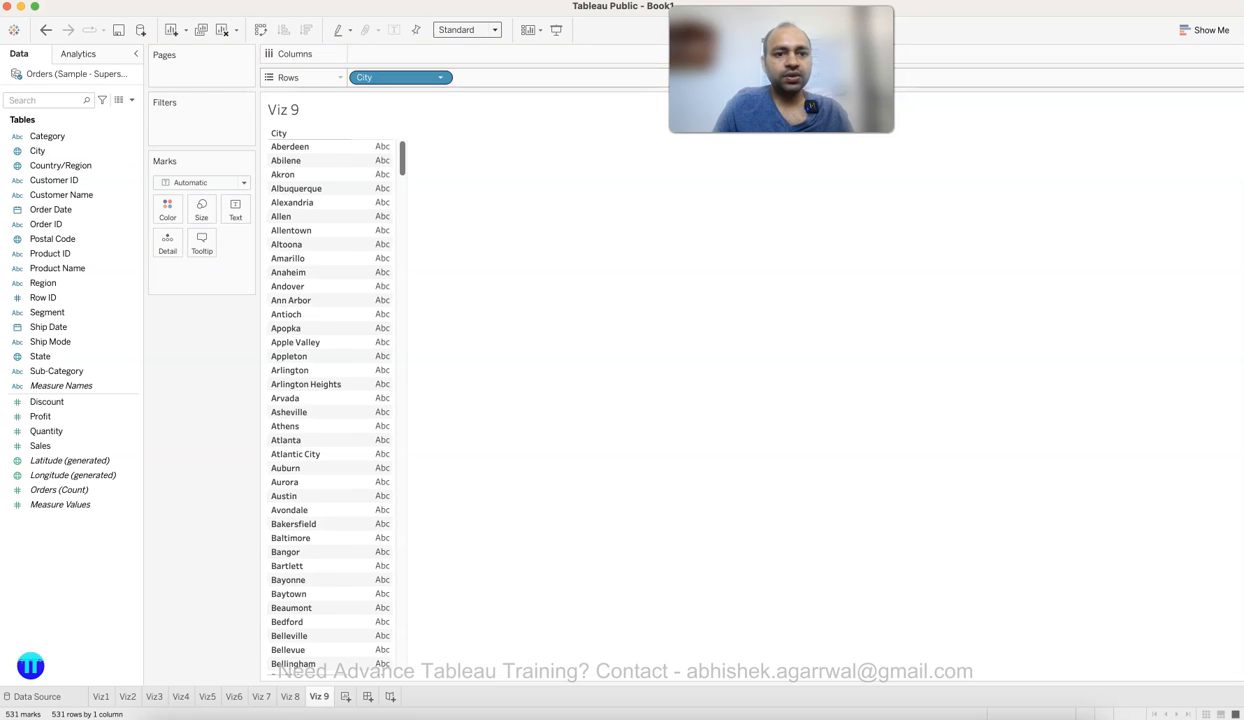
{"action": "left_click_drag", "start_coordinate": [40, 445], "coordinate": [235, 208]}
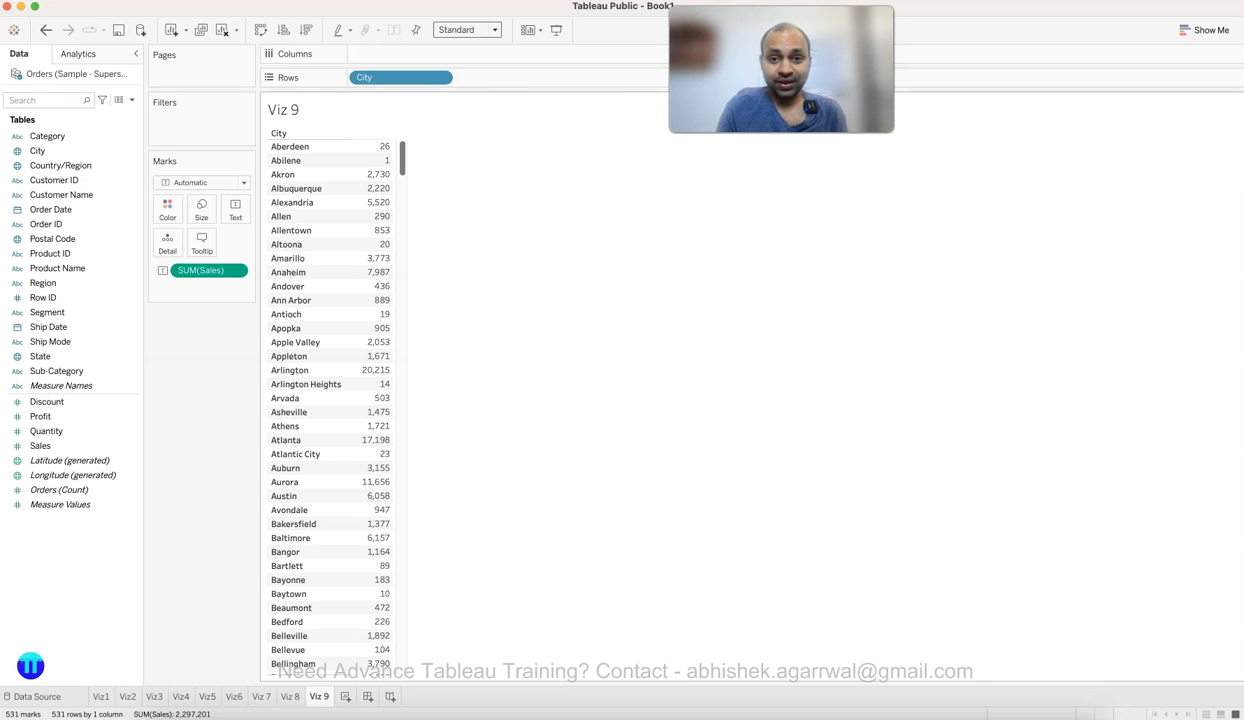
{"action": "scroll", "coordinate": [330, 400], "scroll_direction": "down", "scroll_amount": 20}
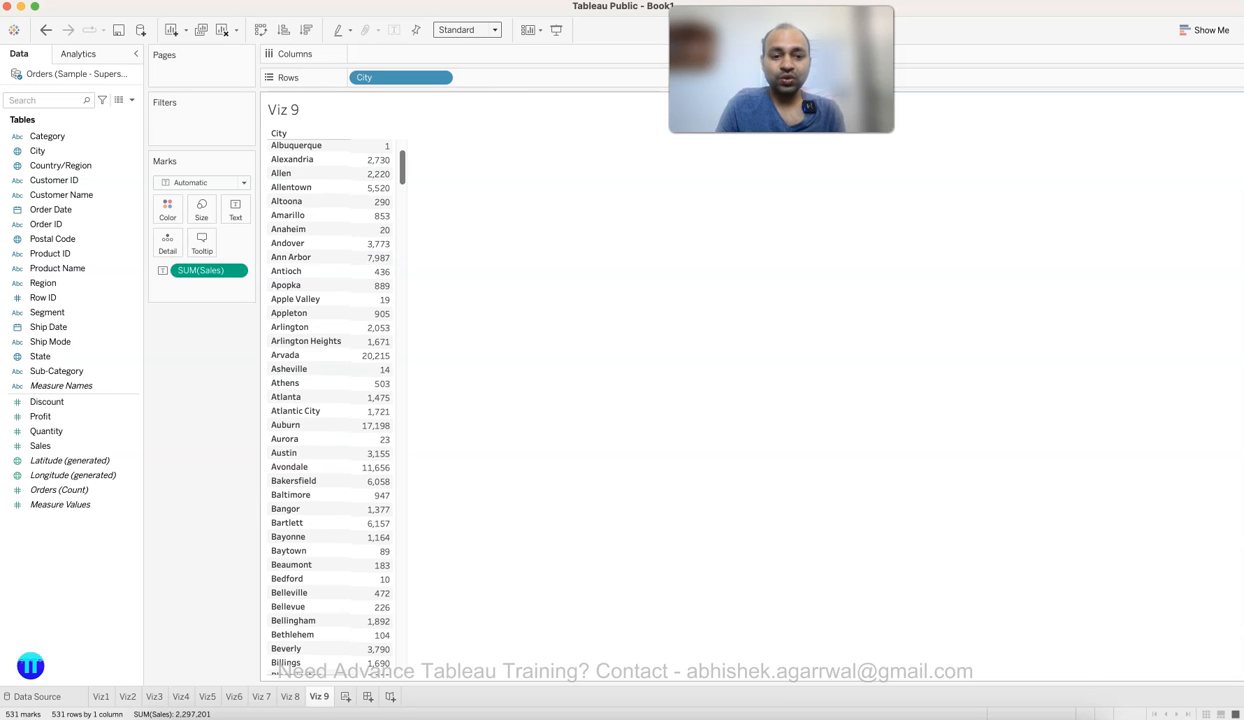
{"action": "scroll", "coordinate": [330, 400], "scroll_direction": "up", "scroll_amount": 20}
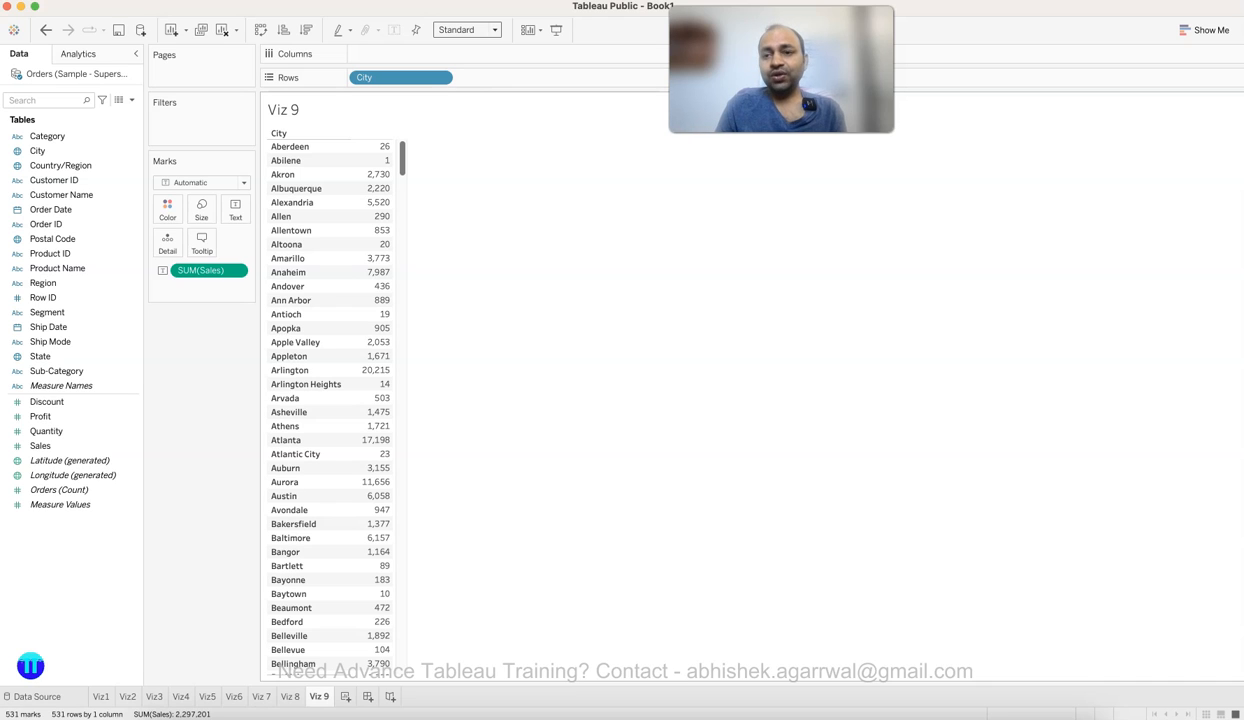
Convert the city sales table into a symbol map using the recommended Show Me chart type.
{"action": "left_click", "coordinate": [1205, 30]}
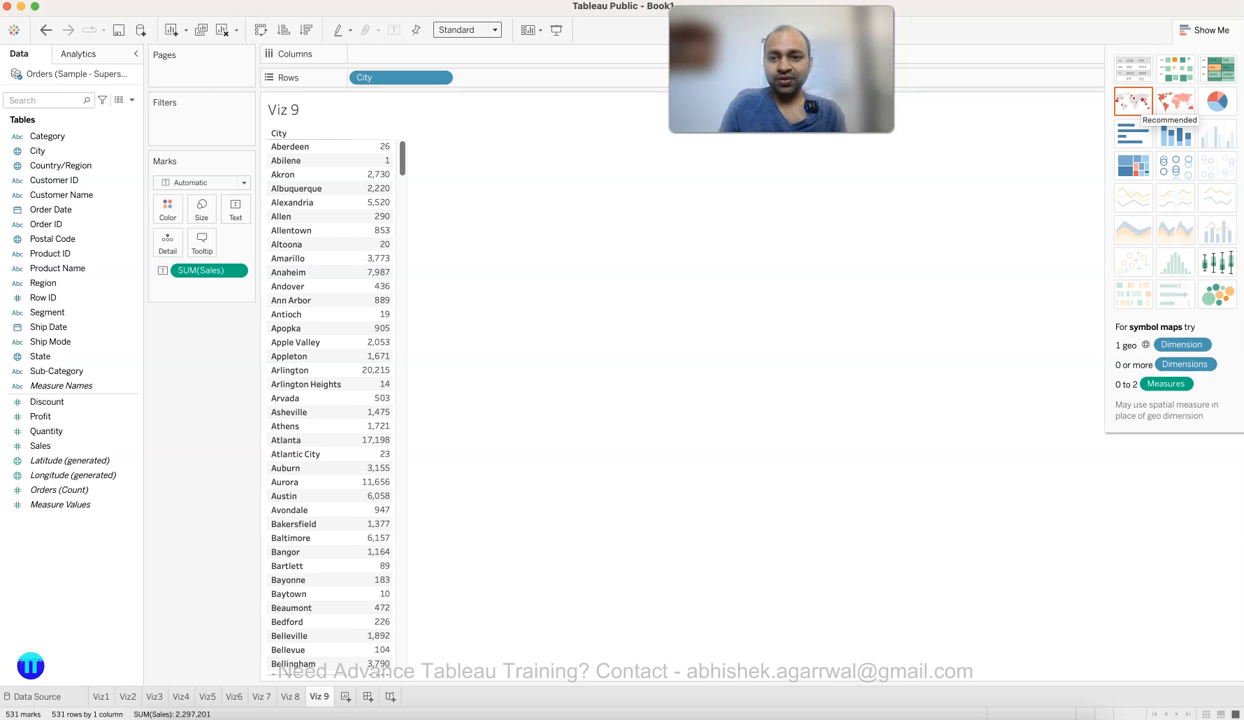
{"action": "left_click", "coordinate": [1133, 100]}
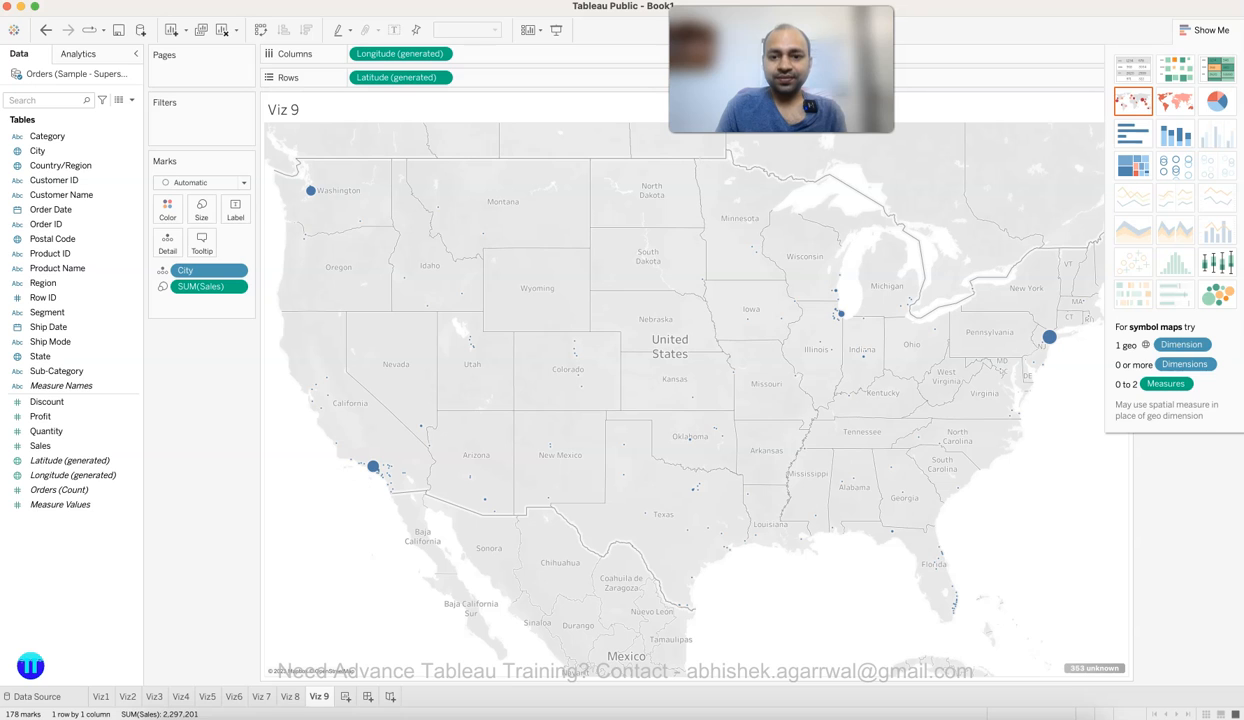
{"action": "left_click", "coordinate": [1205, 30]}
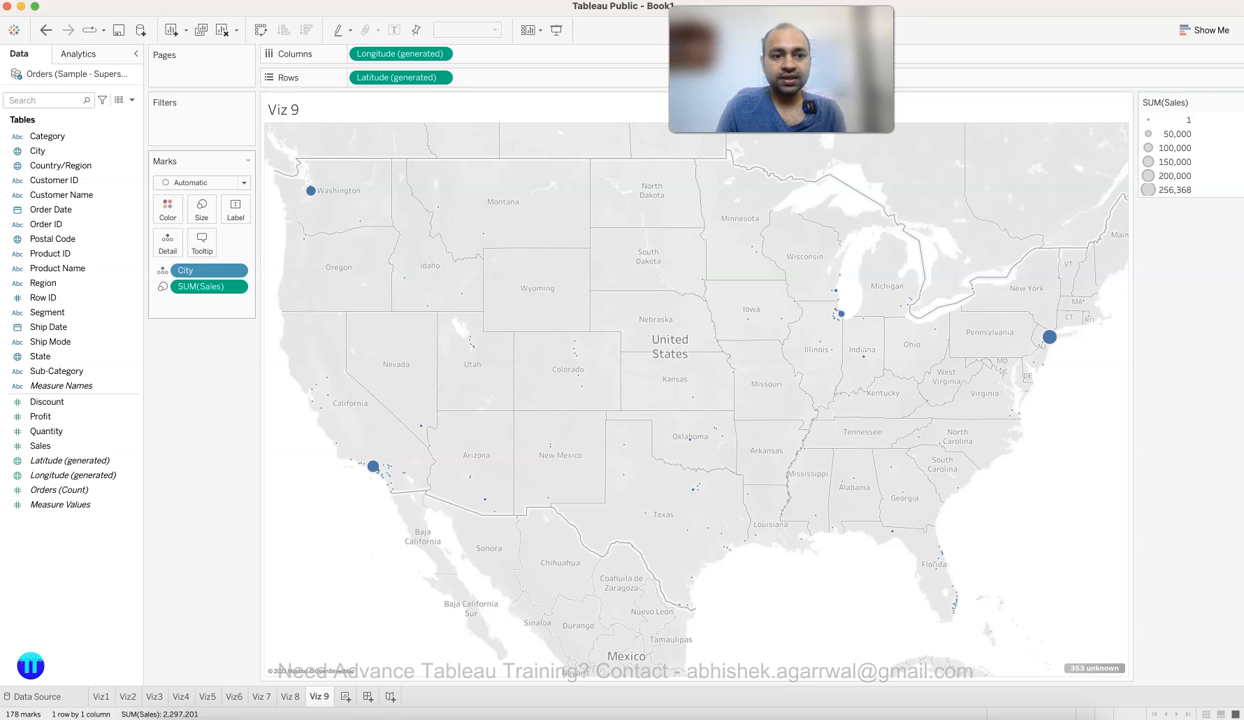
Enlarge the city circles on the symbol map so differences in sales stand out.
{"action": "left_click", "coordinate": [201, 208]}
{"action": "mouse_move", "coordinate": [265, 244]}
{"action": "left_mouse_down"}
{"action": "mouse_move", "coordinate": [283, 244]}
{"action": "mouse_move", "coordinate": [260, 244]}
{"action": "left_mouse_up"}
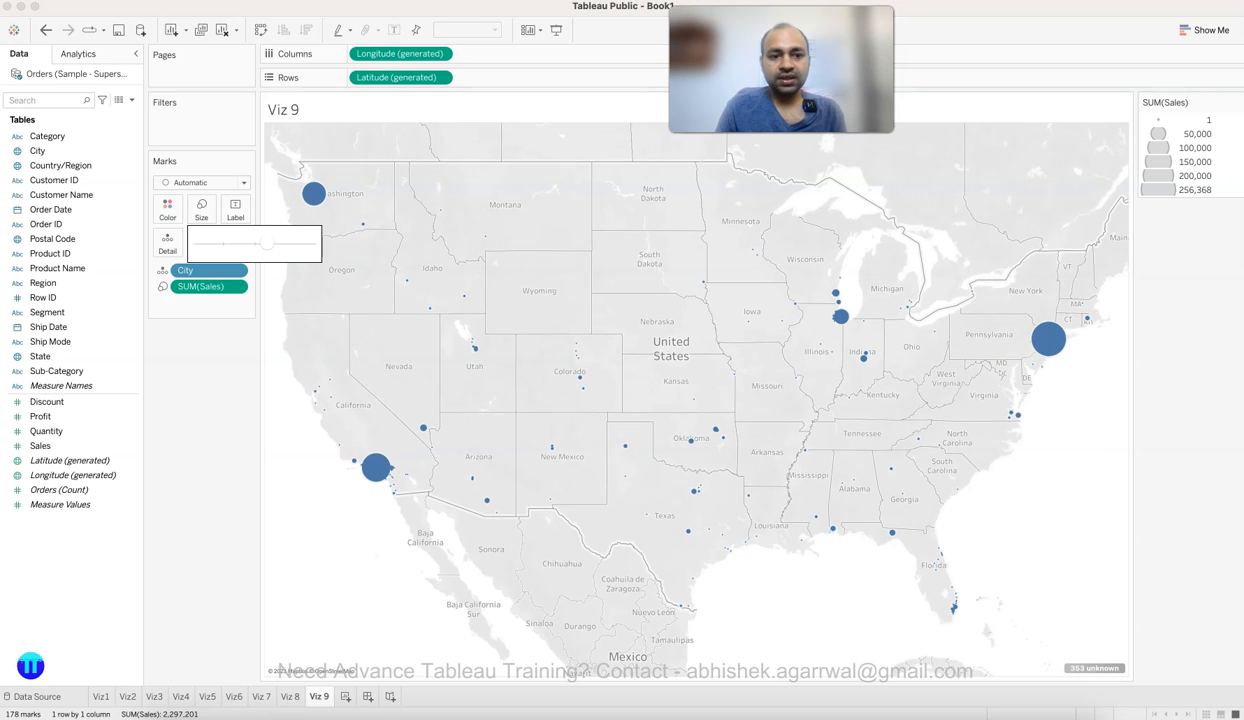
{"action": "left_click", "coordinate": [330, 320]}
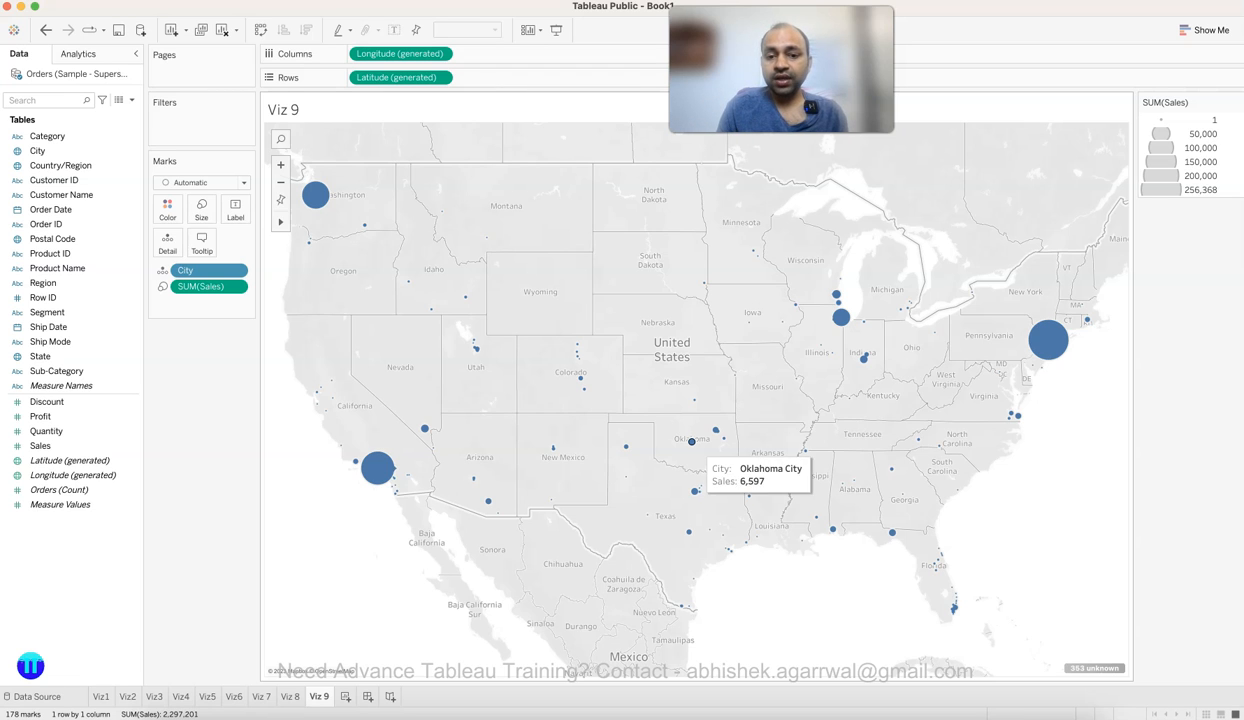
{"action": "mouse_move", "coordinate": [842, 318]}
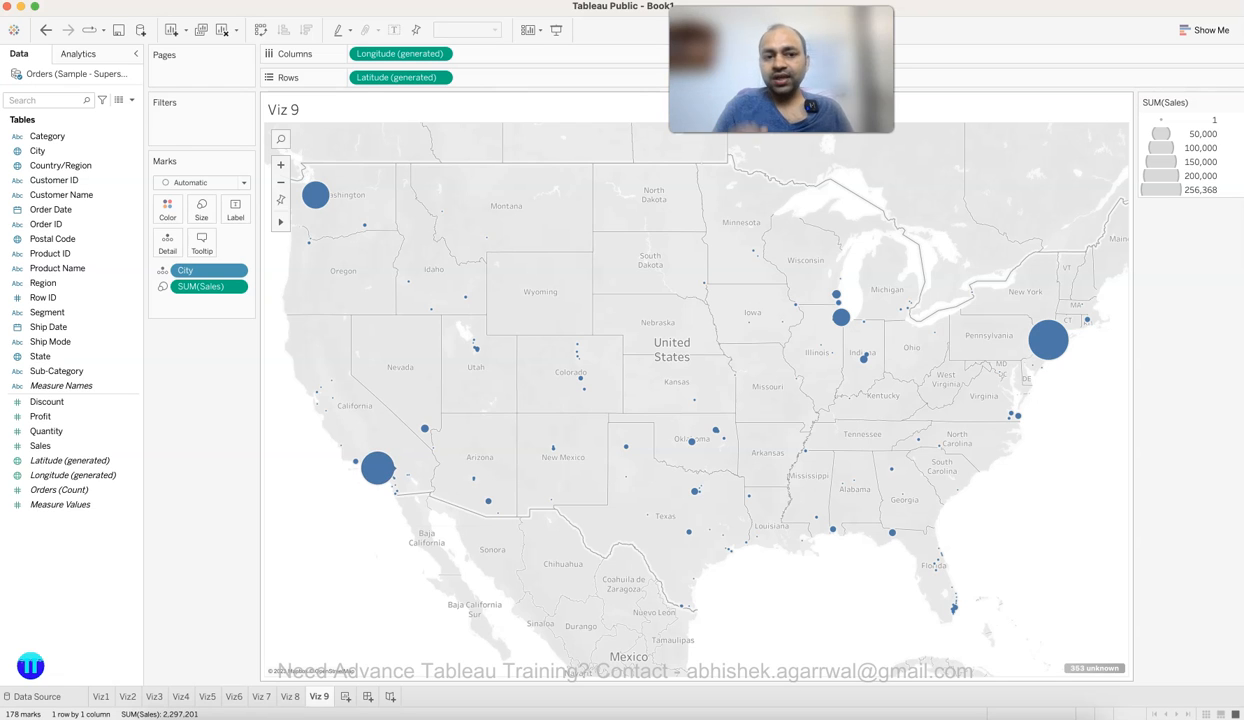
{"action": "mouse_move", "coordinate": [315, 196]}
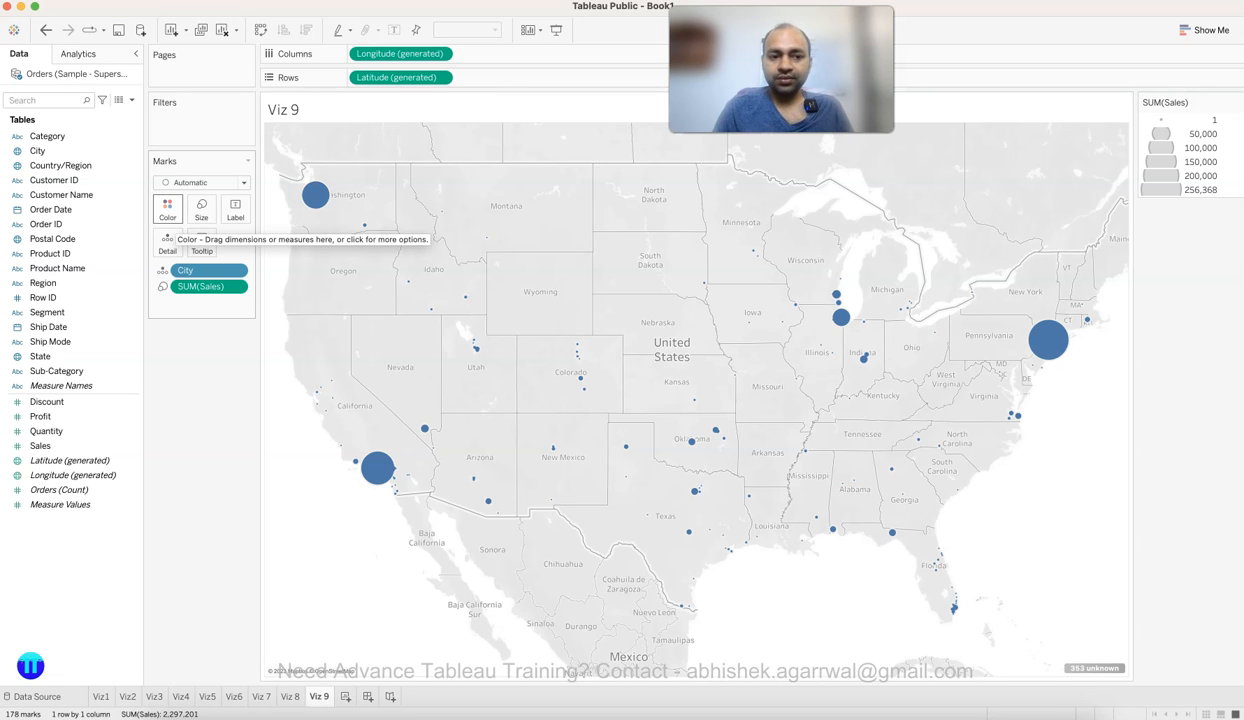
Try several mark colors for the city circles and set them to dark teal.
{"action": "left_click", "coordinate": [167, 210]}
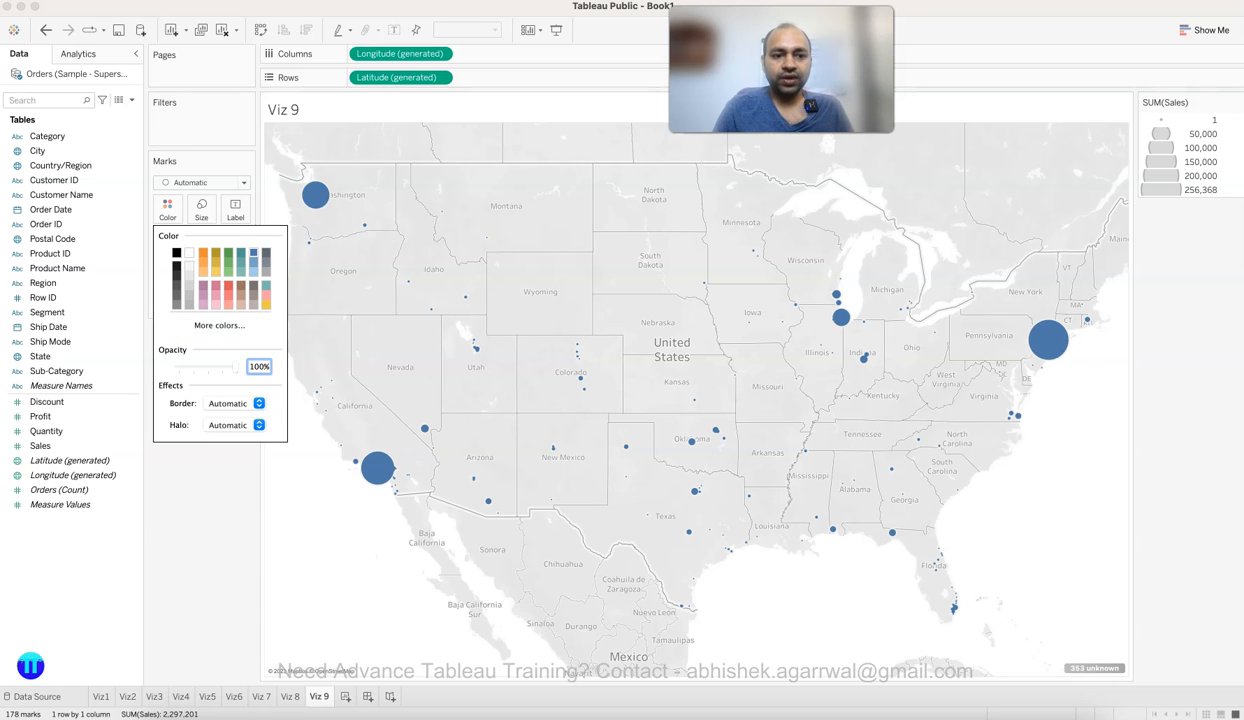
{"action": "left_click", "coordinate": [240, 262]}
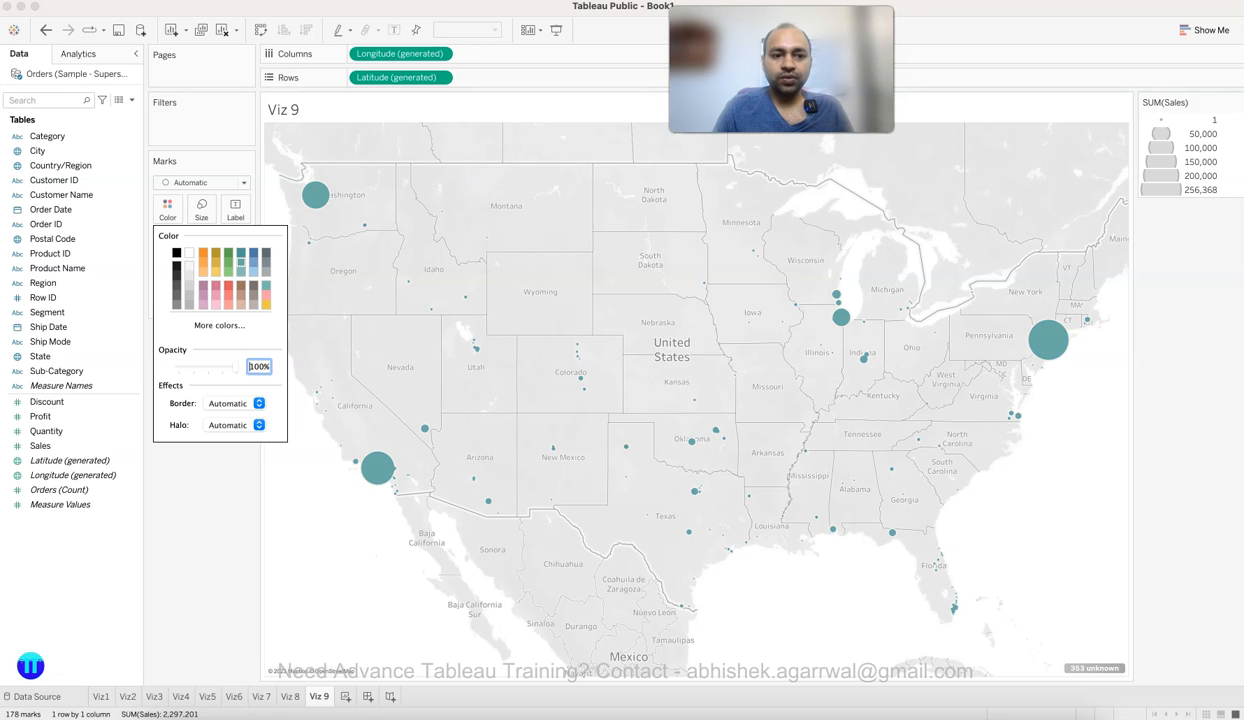
{"action": "left_click", "coordinate": [216, 268]}
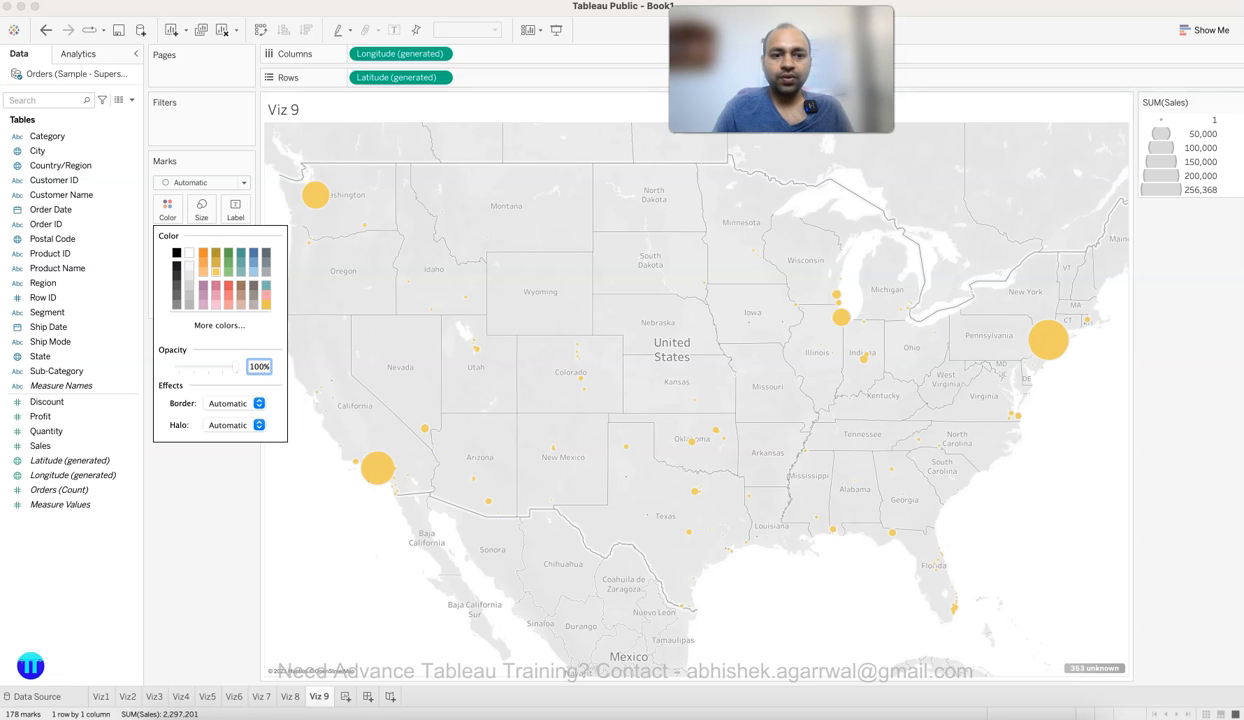
{"action": "left_click", "coordinate": [215, 262]}
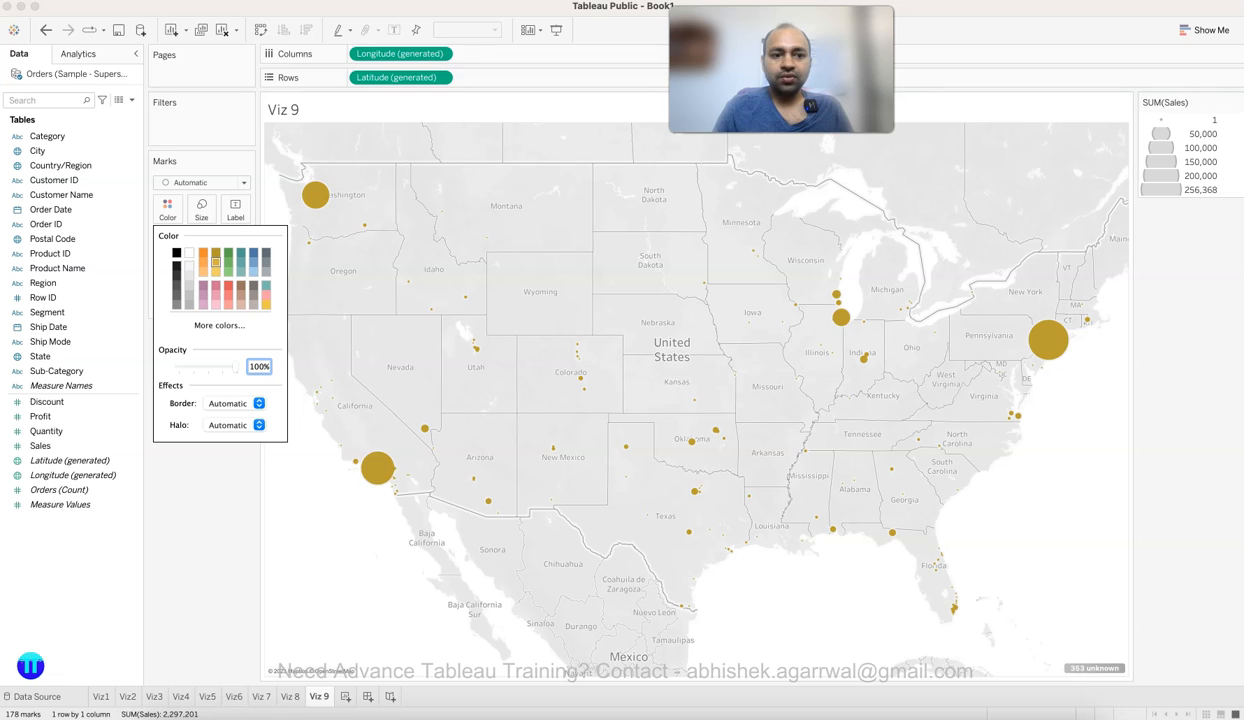
{"action": "left_click", "coordinate": [241, 286]}
{"action": "left_click", "coordinate": [228, 286]}
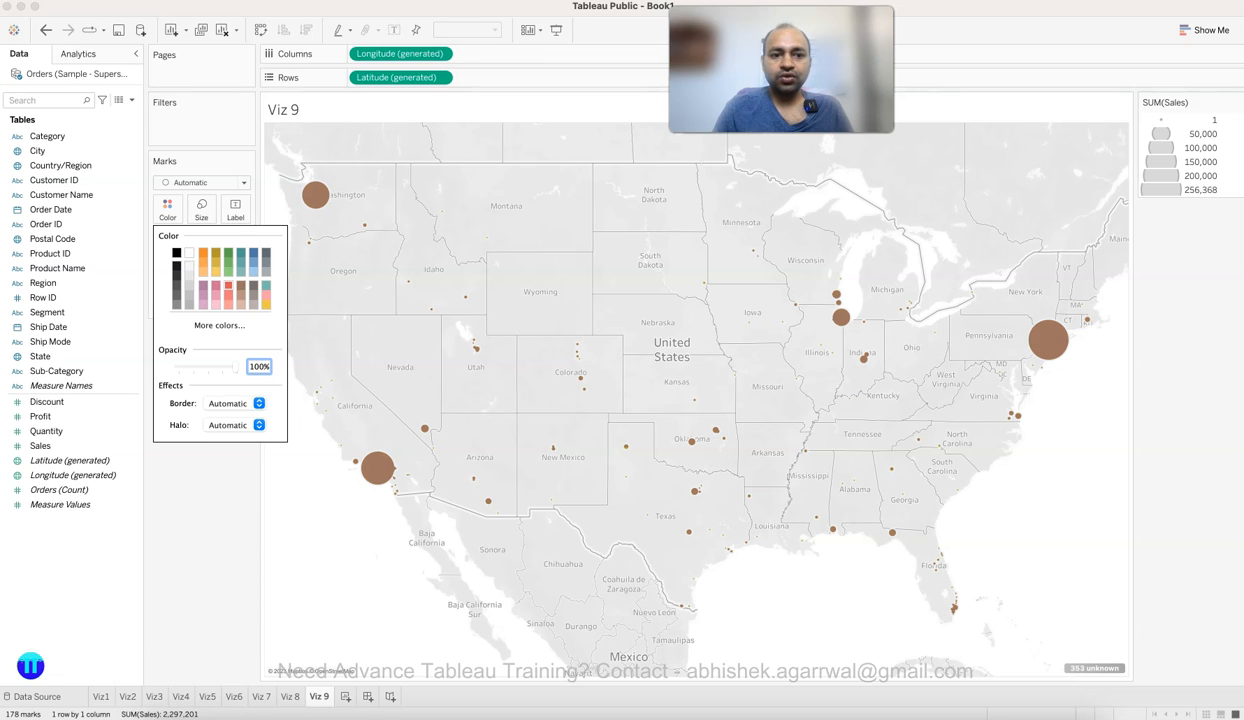
{"action": "left_click", "coordinate": [228, 304]}
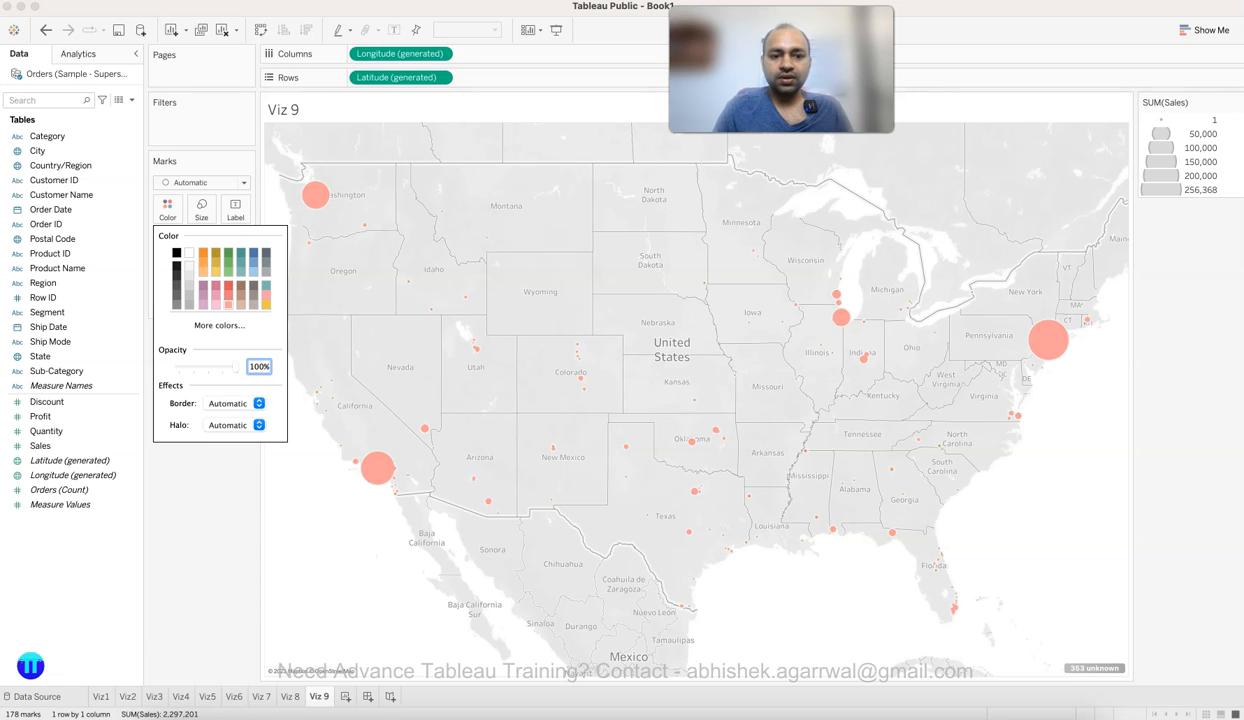
{"action": "left_click", "coordinate": [228, 286]}
{"action": "left_click", "coordinate": [241, 253]}
{"action": "key", "text": "Escape"}
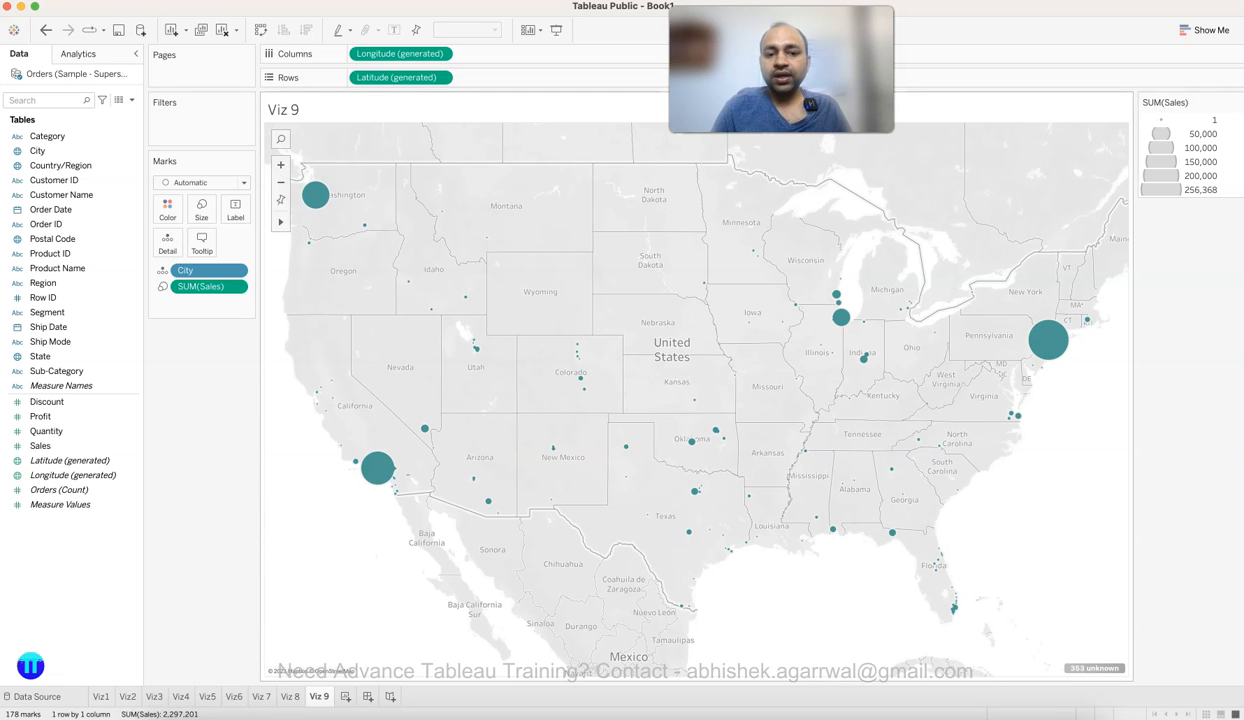
Add another worksheet and switch to the PowerPoint presentation to read the next business question on slide 11.
{"action": "mouse_move", "coordinate": [626, 477]}
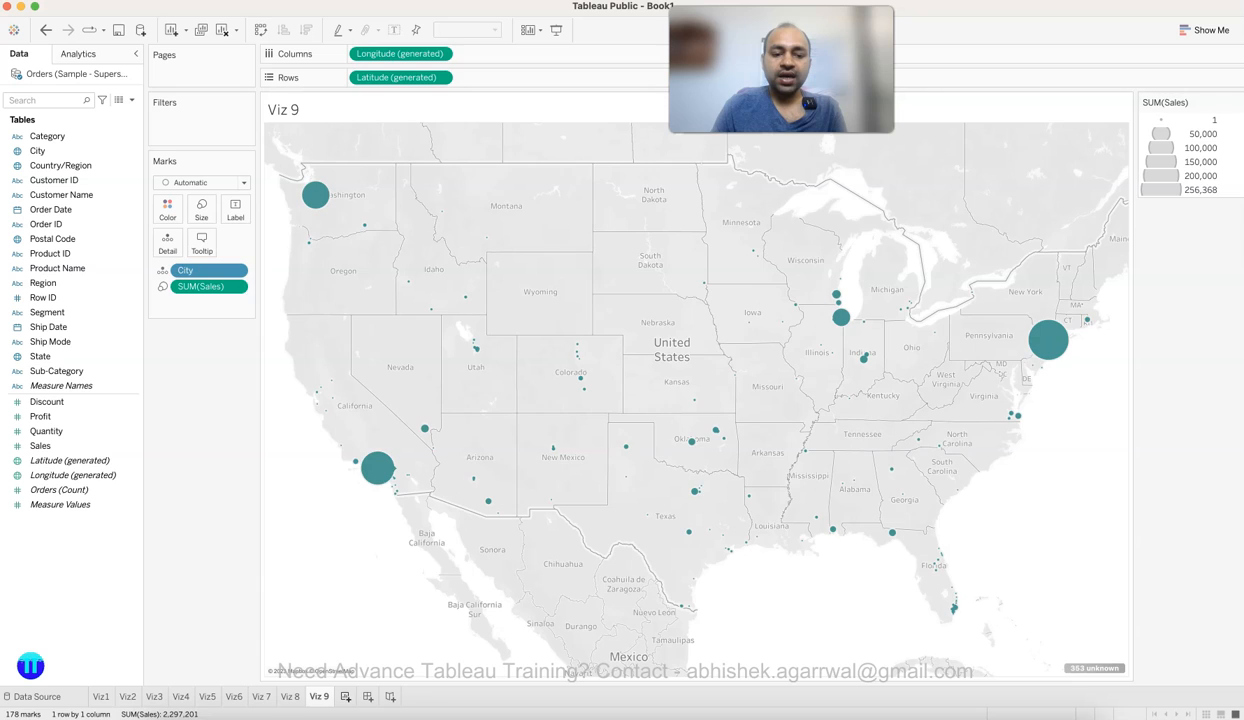
{"action": "left_click", "coordinate": [345, 696]}
{"action": "key", "text": "super+Tab"}
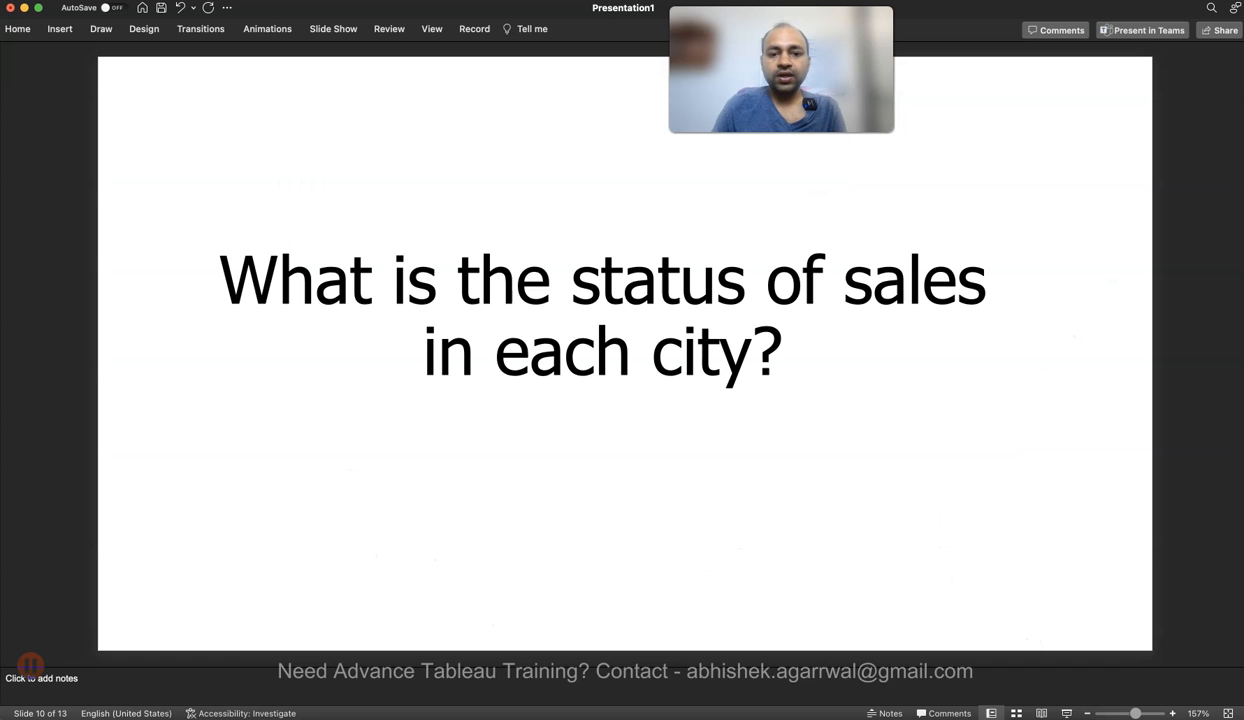
{"action": "key", "text": "Down"}
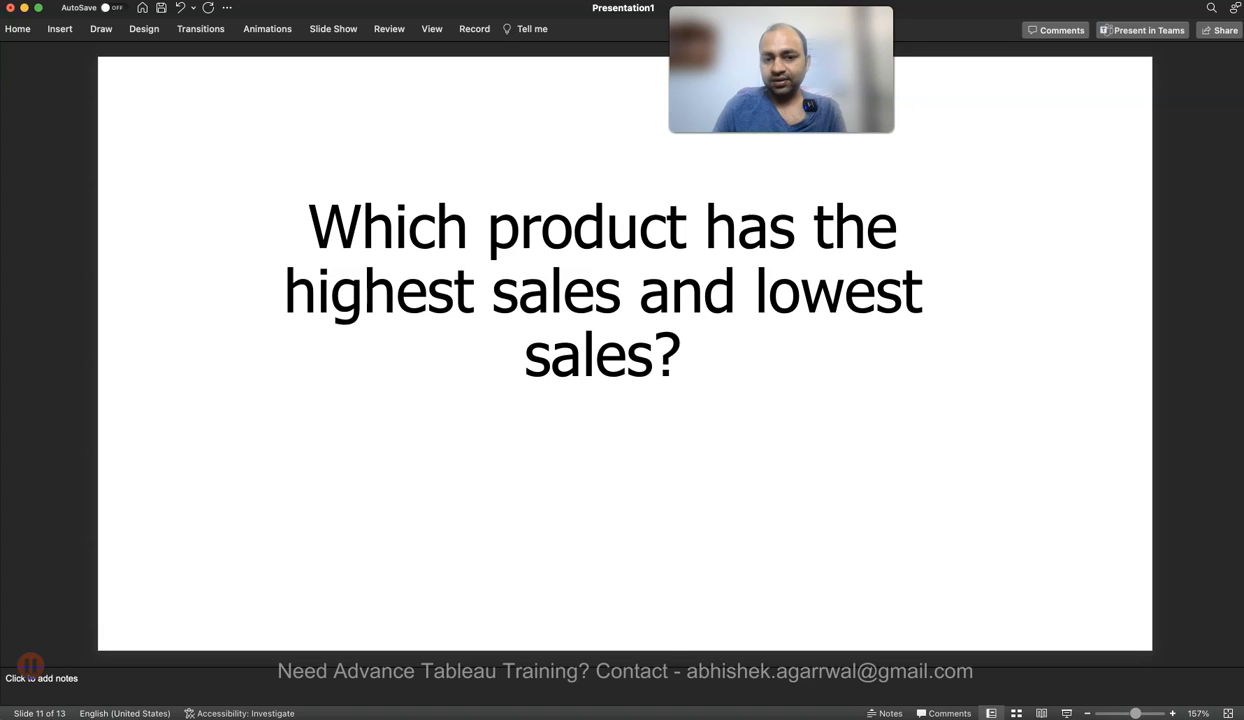
Return to Tableau and rename the newly added sheet as Viz 10.
{"action": "key", "text": "super+Tab"}
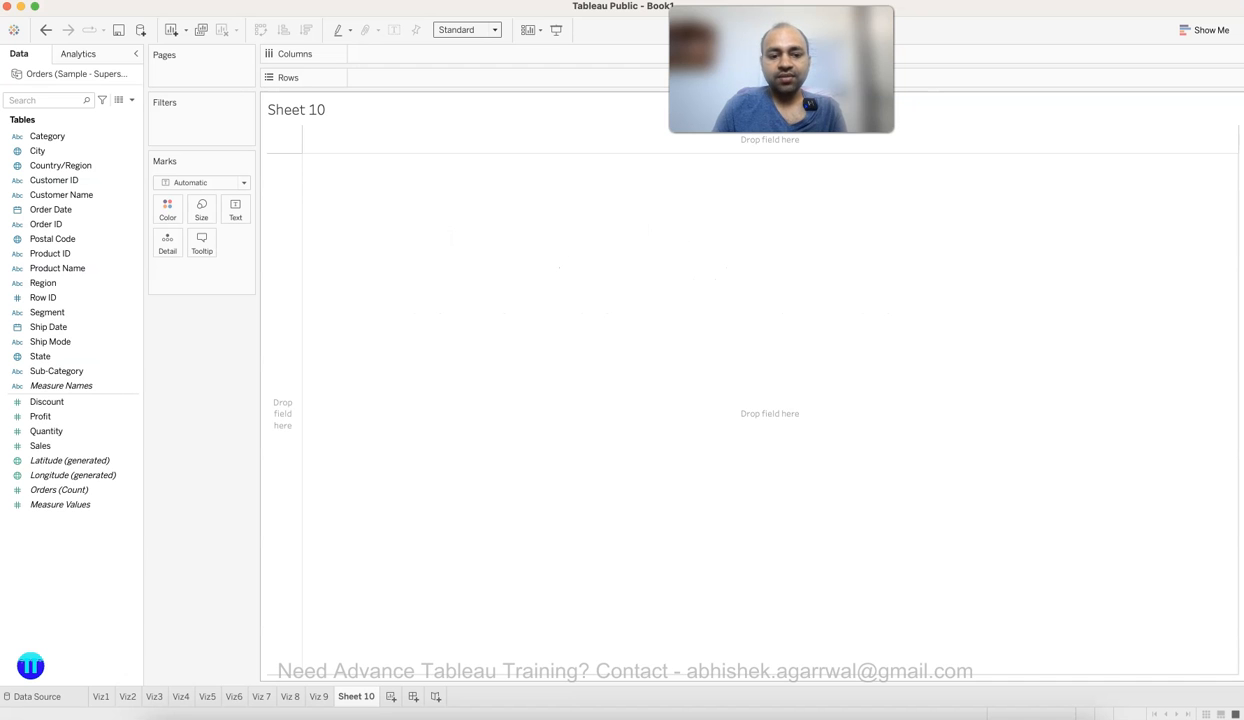
{"action": "double_click", "coordinate": [356, 697]}
{"action": "type", "text": "Viz 10"}
{"action": "key", "text": "Return"}
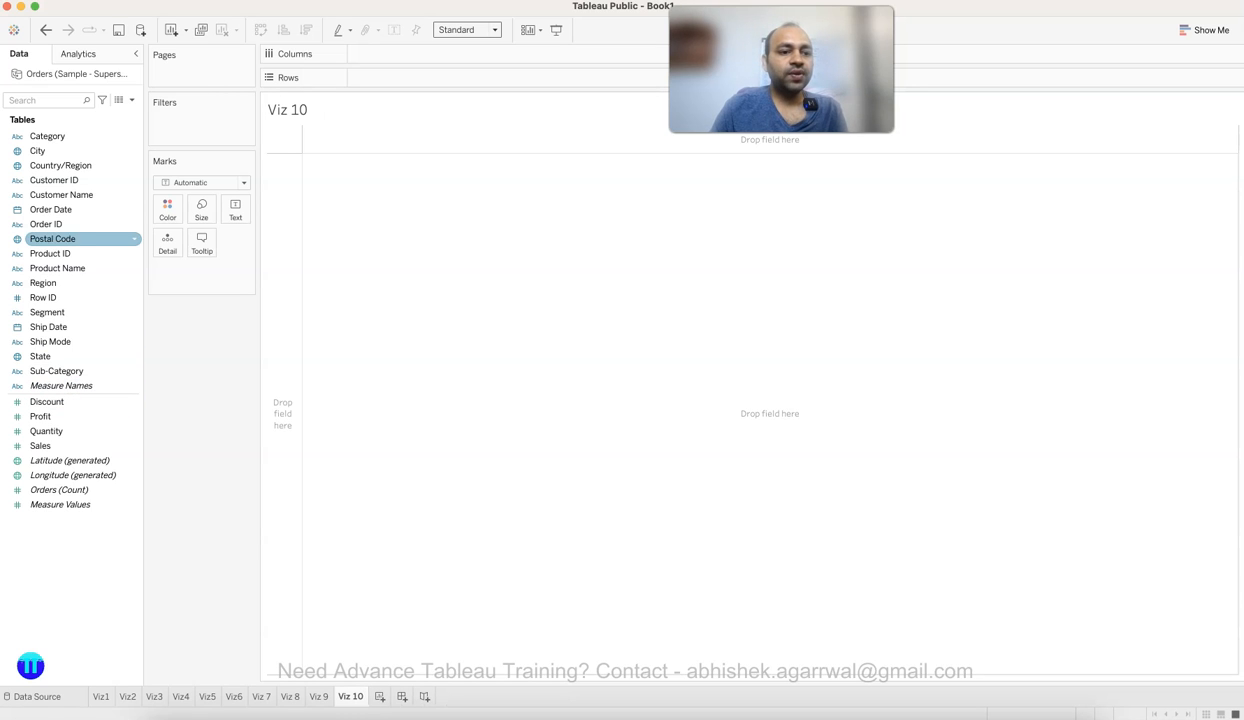
List all Product Name members in rows with their Sales as text, and widen the product name column.
{"action": "left_click_drag", "start_coordinate": [57, 268], "coordinate": [600, 345]}
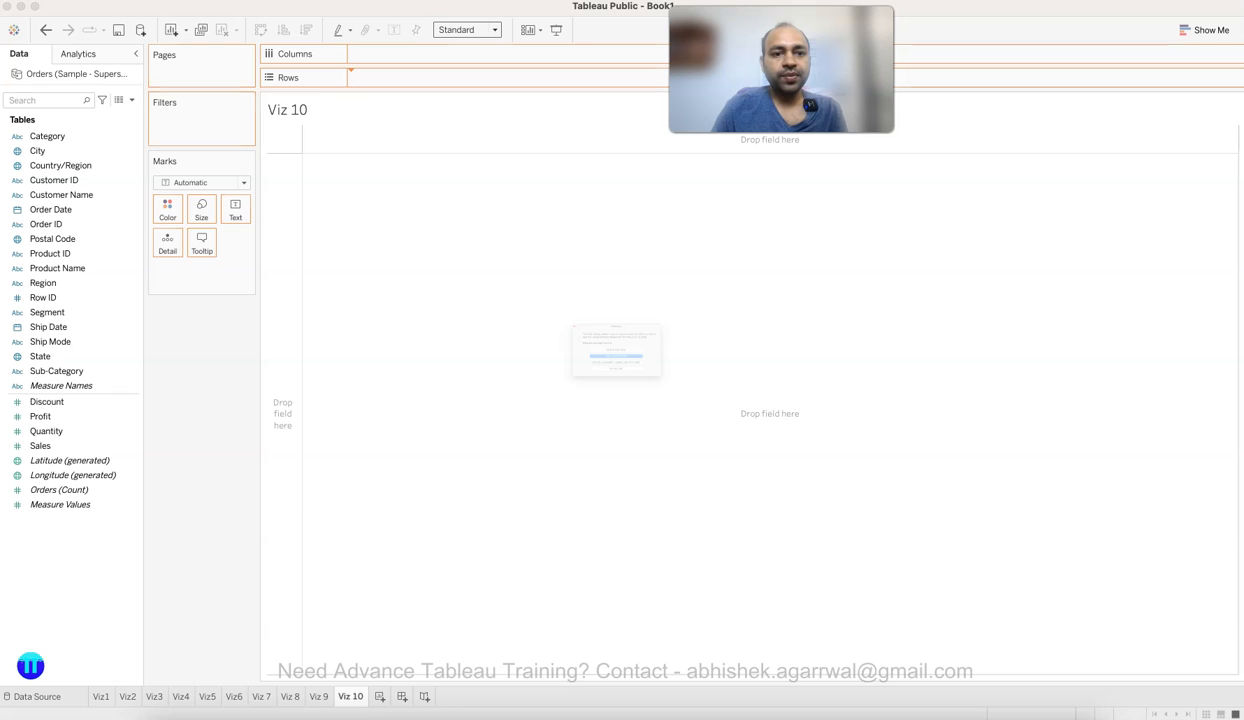
{"action": "key", "text": "Return"}
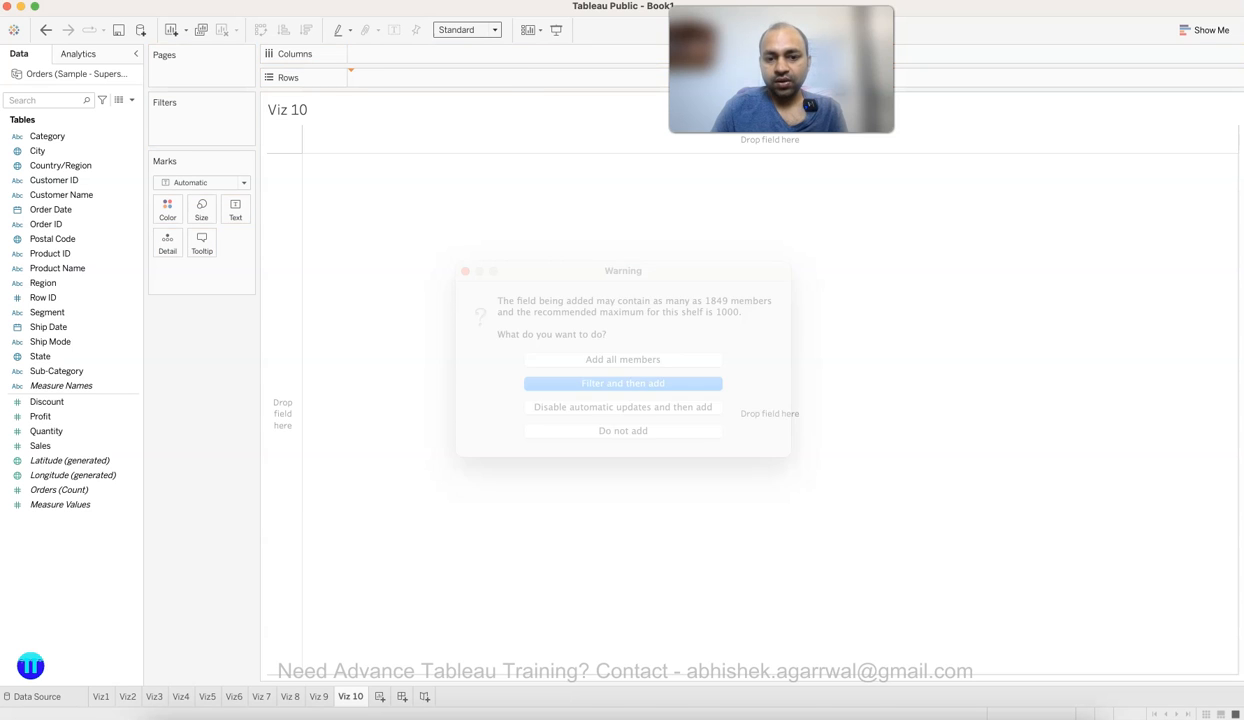
{"action": "left_click_drag", "start_coordinate": [40, 445], "coordinate": [234, 208]}
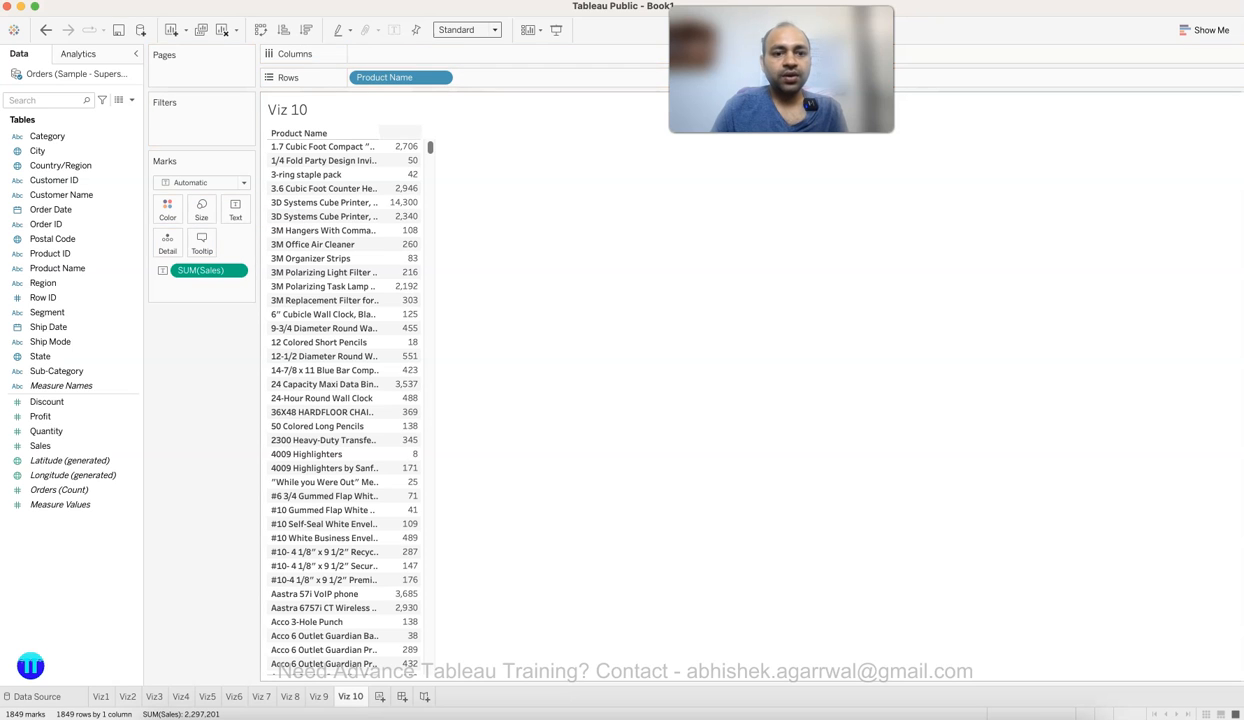
{"action": "left_click_drag", "start_coordinate": [430, 148], "coordinate": [569, 174]}
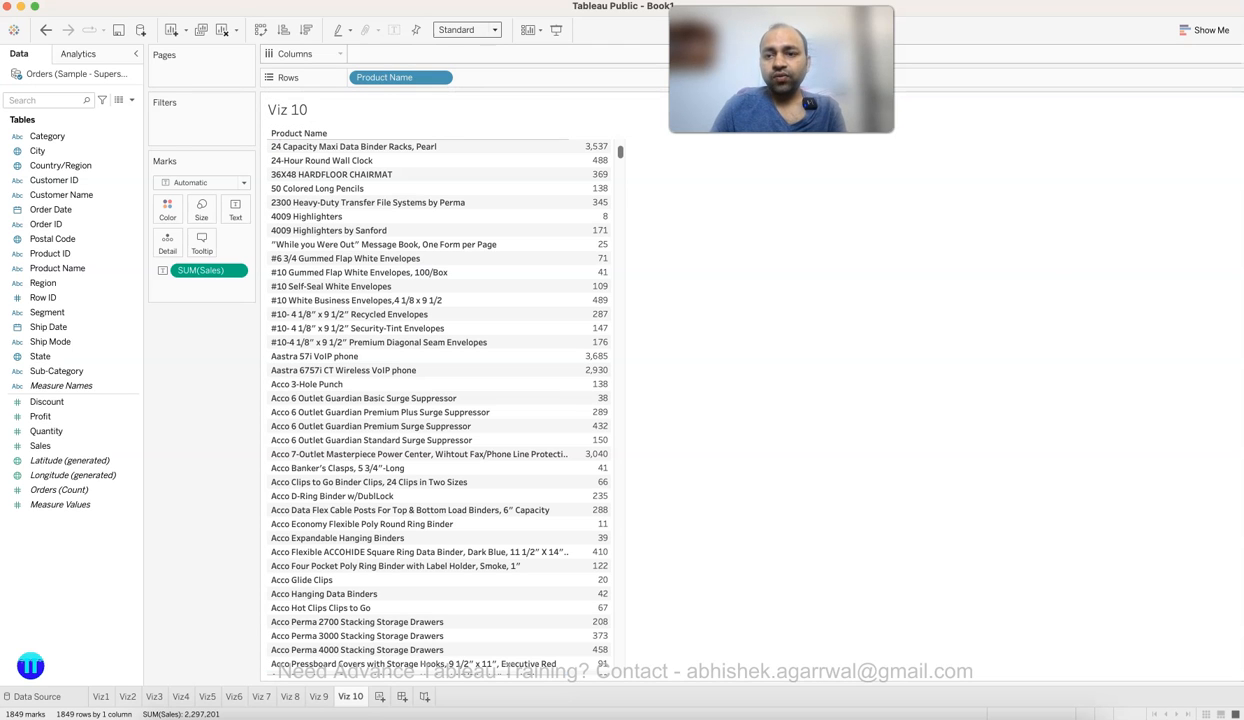
Convert the product sales table into a treemap.
{"action": "left_click", "coordinate": [1205, 30]}
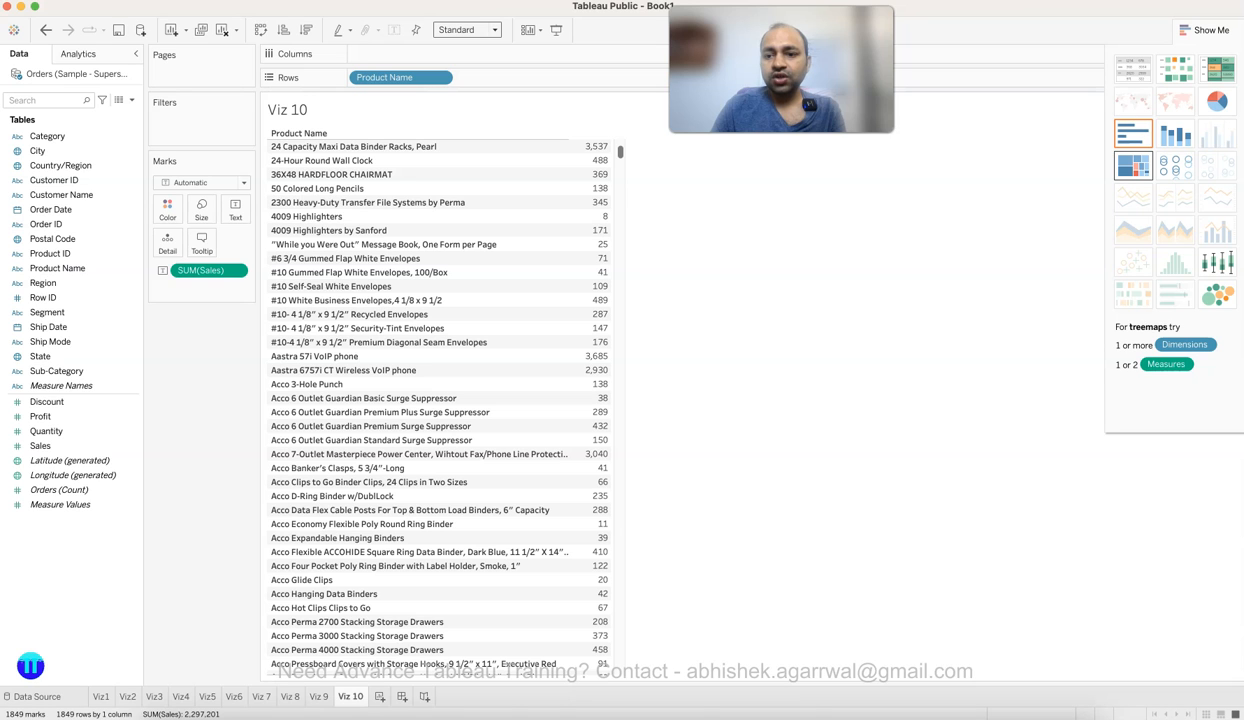
{"action": "left_click", "coordinate": [1133, 165]}
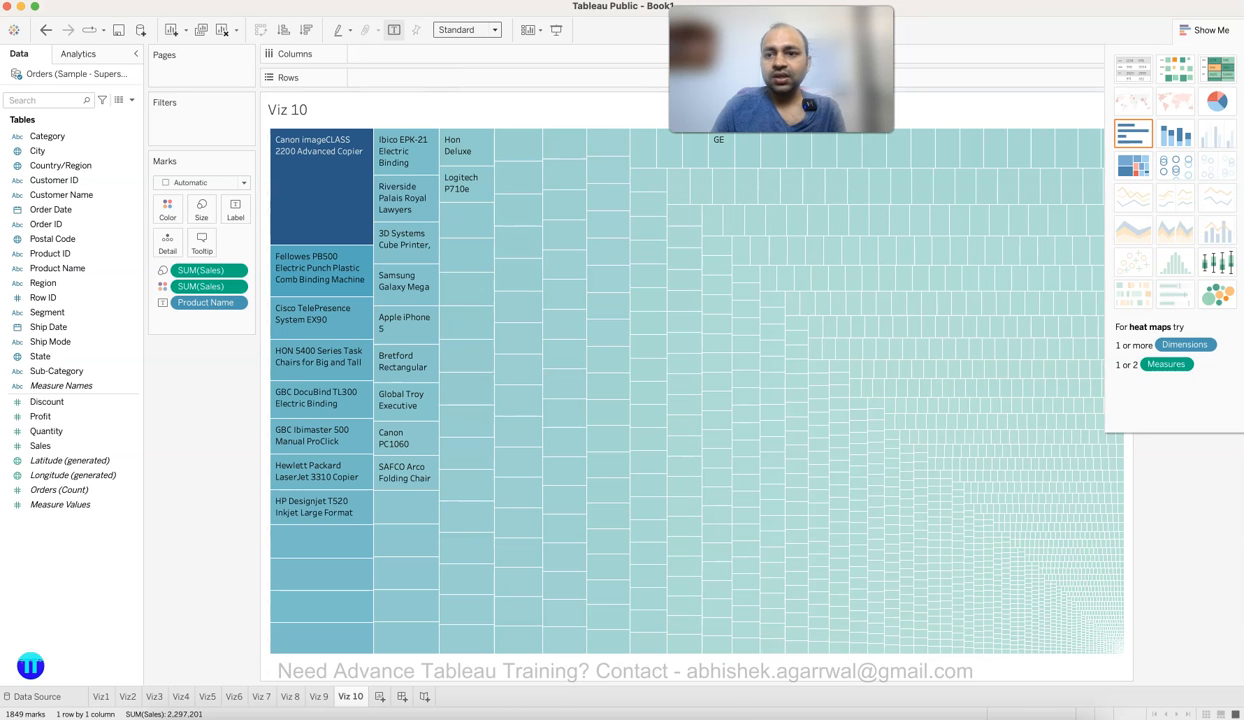
{"action": "left_click", "coordinate": [1205, 30]}
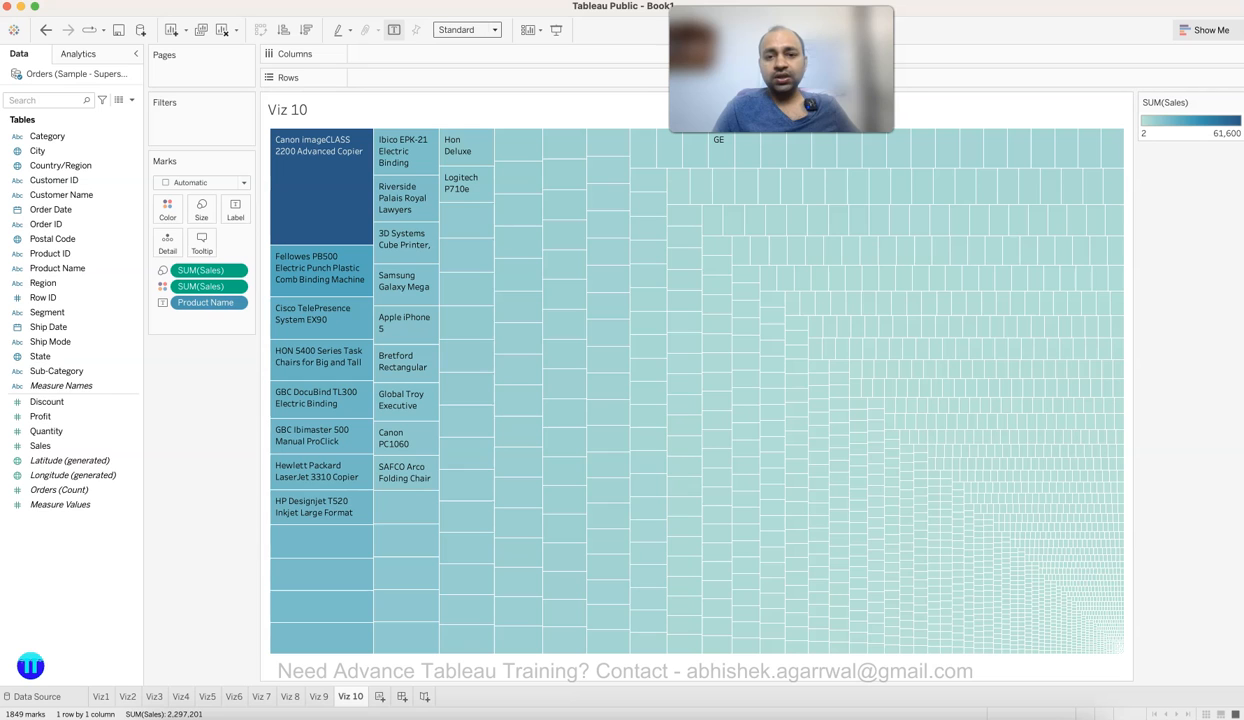
Color the treemap by Category instead of Sales, keeping Sales on size.
{"action": "mouse_move", "coordinate": [1116, 272]}
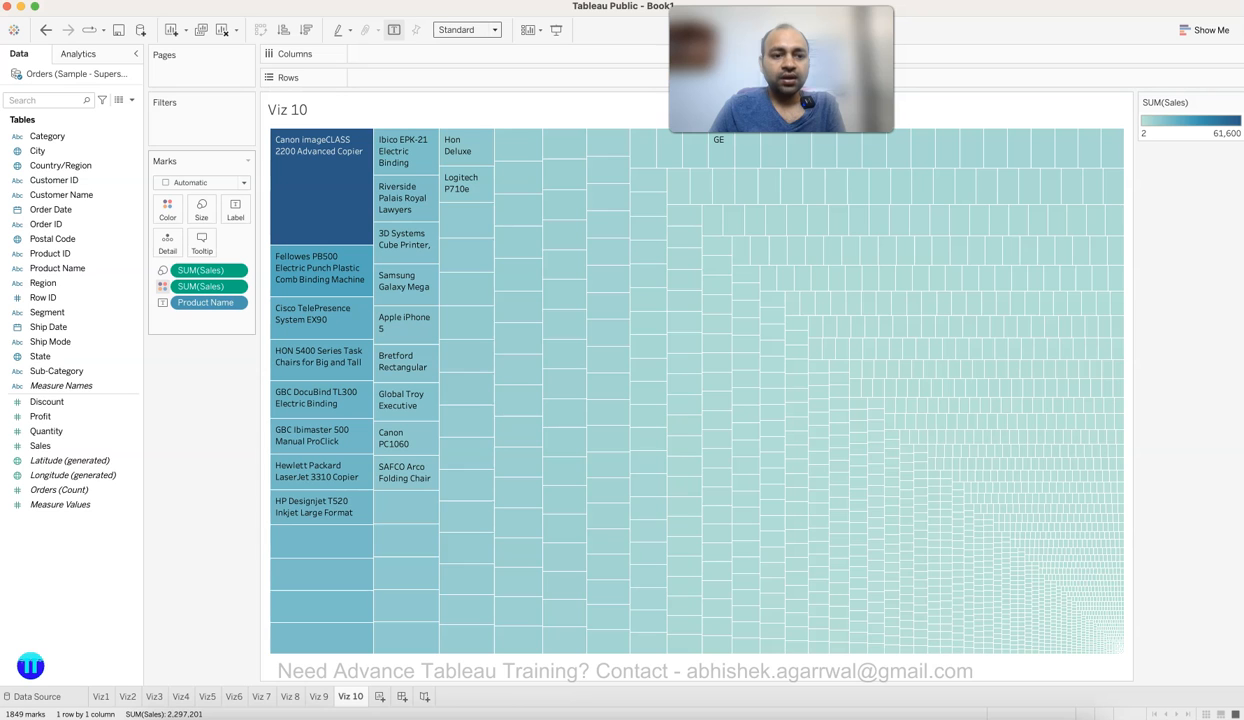
{"action": "left_click_drag", "start_coordinate": [205, 286], "coordinate": [200, 420]}
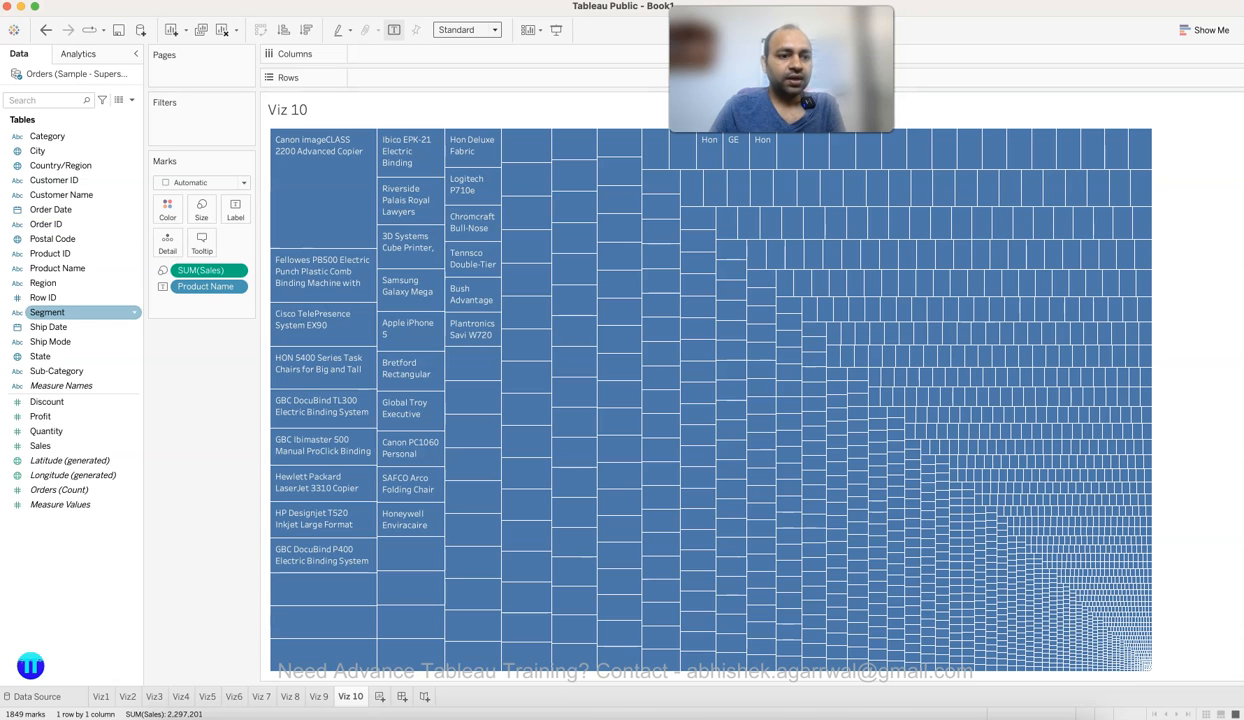
{"action": "left_click_drag", "start_coordinate": [47, 136], "coordinate": [167, 208]}
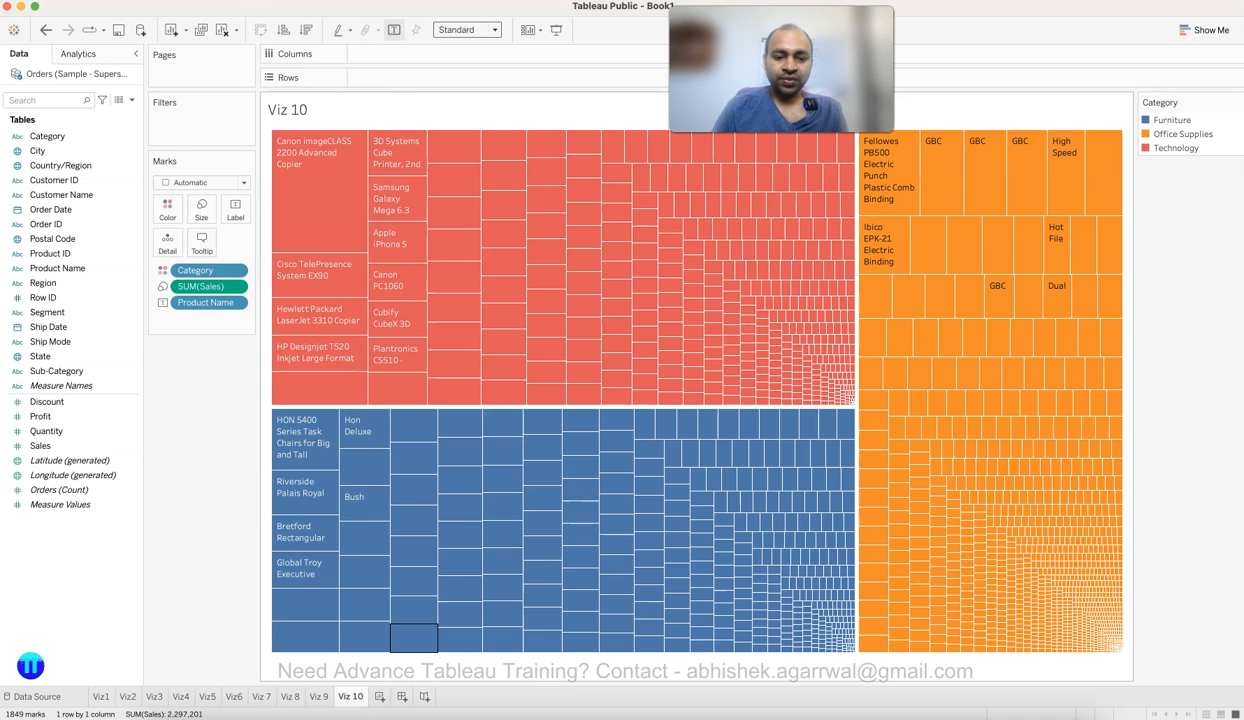
Add a new worksheet and switch to the PowerPoint presentation to read the next business question on slide 12.
{"action": "key", "text": "super+t"}
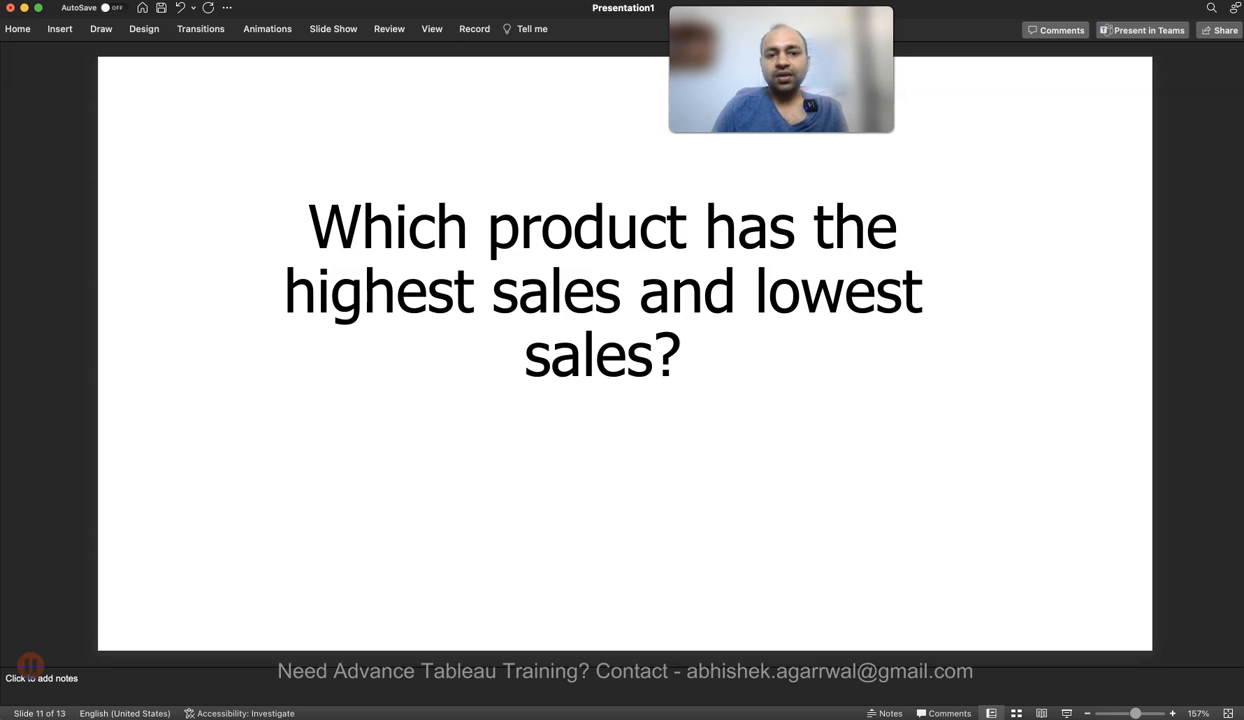
{"action": "key", "text": "Down"}
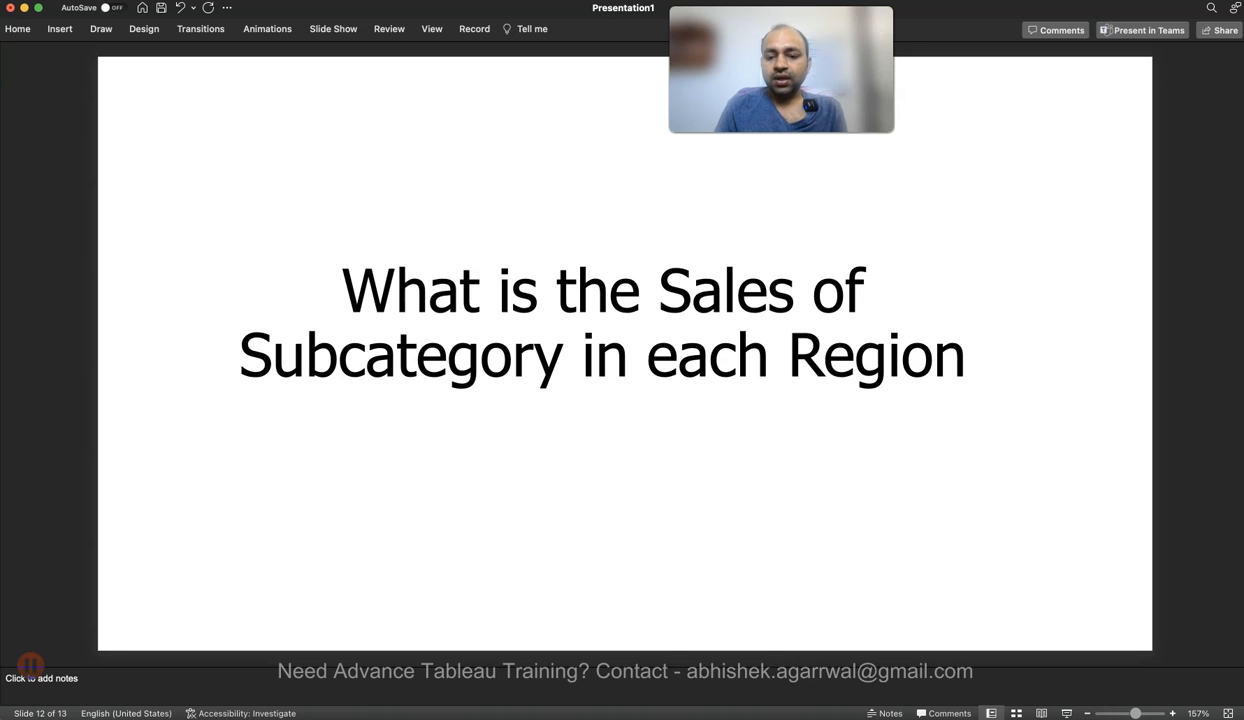
Return to Tableau and build a circle view from Sub-Category, Region and Sales on the new sheet.
{"action": "left_click", "coordinate": [954, 715]}
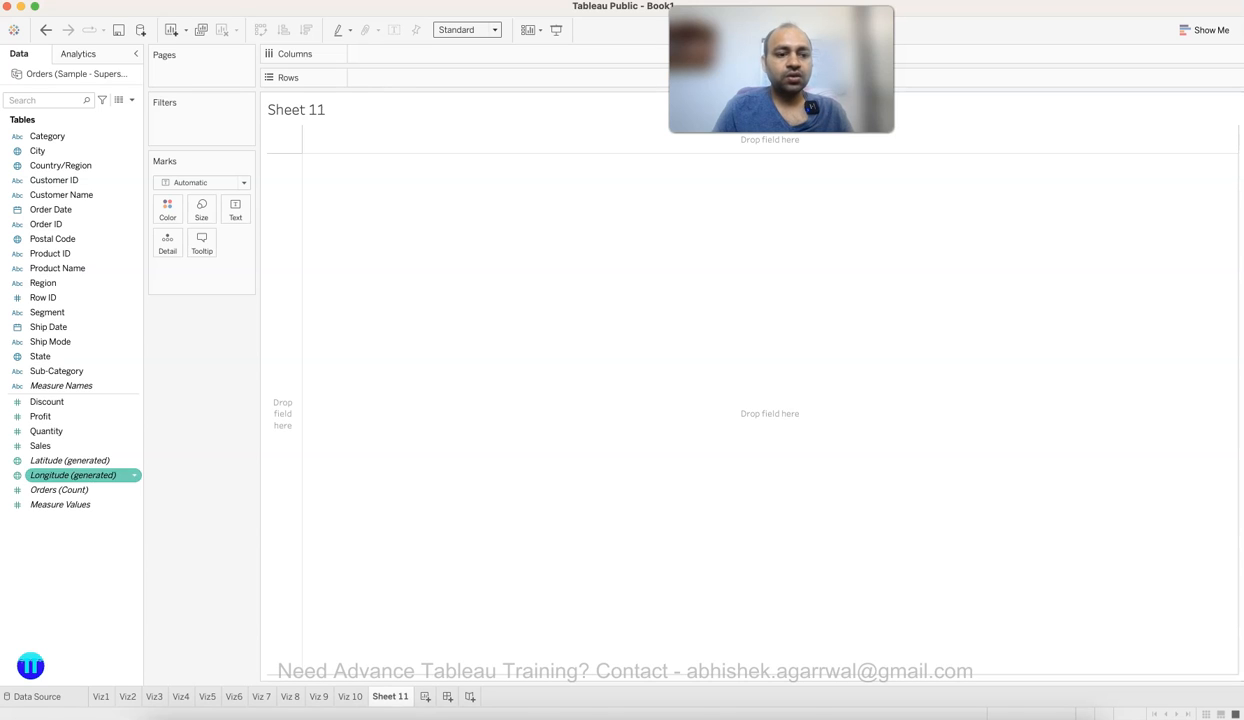
{"action": "left_click", "coordinate": [60, 371], "text": "super"}
{"action": "left_click", "coordinate": [60, 283], "text": "super"}
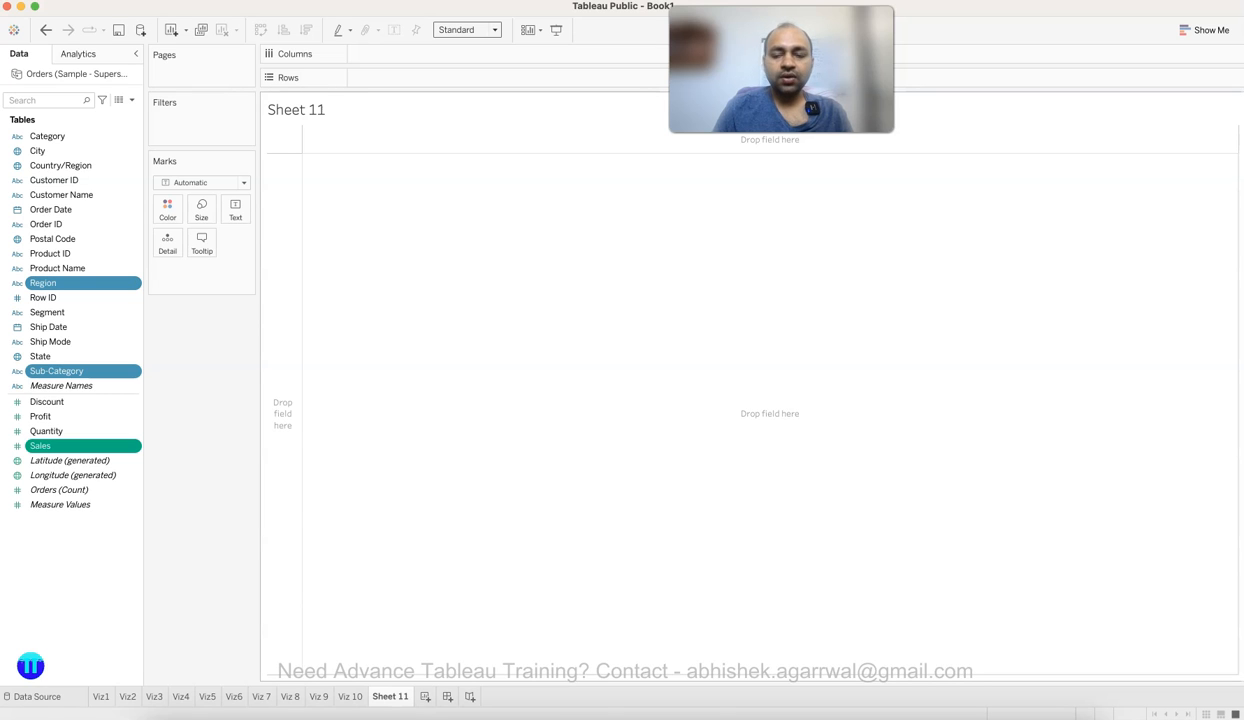
{"action": "left_click", "coordinate": [1205, 30]}
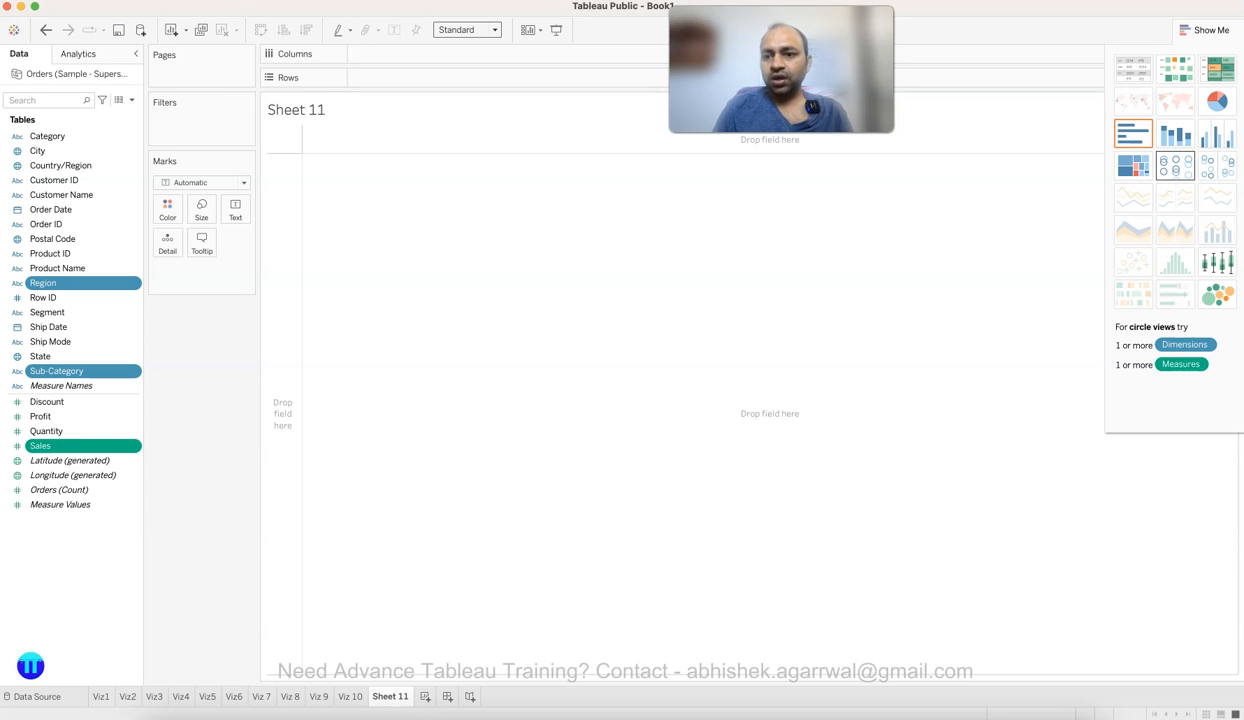
{"action": "left_click", "coordinate": [1175, 165]}
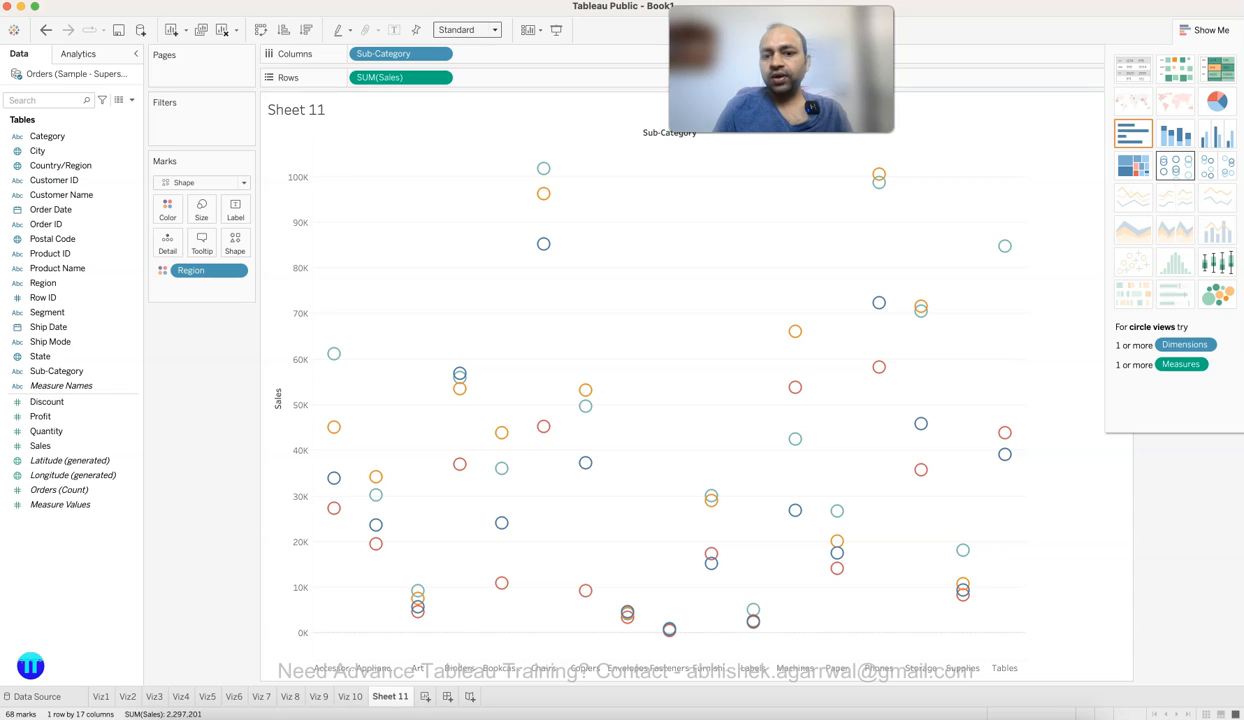
{"action": "left_click", "coordinate": [1205, 30]}
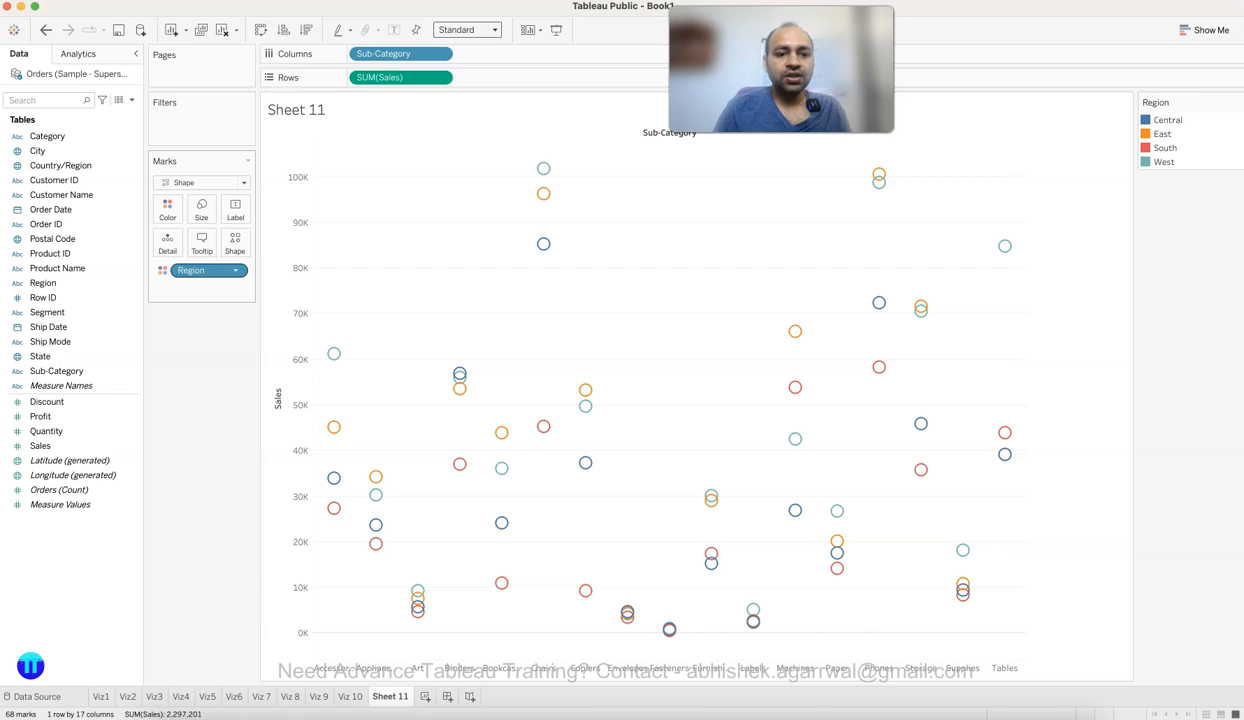
Change the mark shape in the circle view from open to filled circles.
{"action": "mouse_move", "coordinate": [334, 508]}
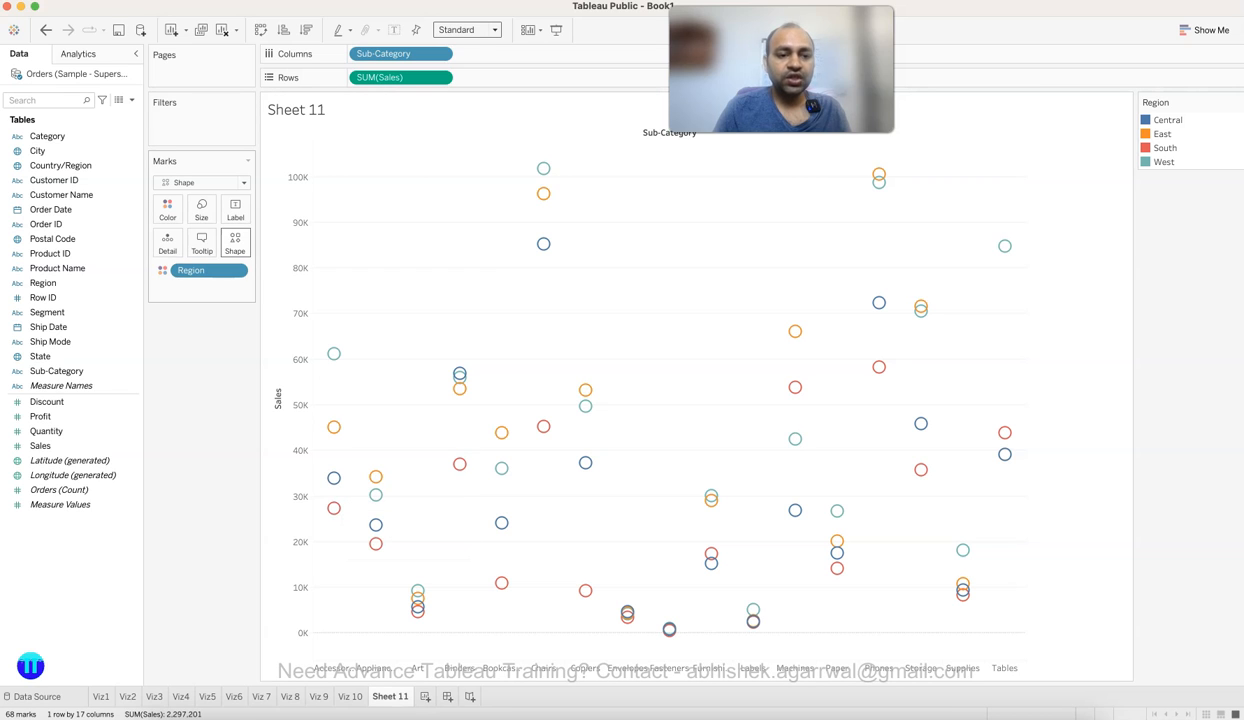
{"action": "left_click", "coordinate": [234, 240]}
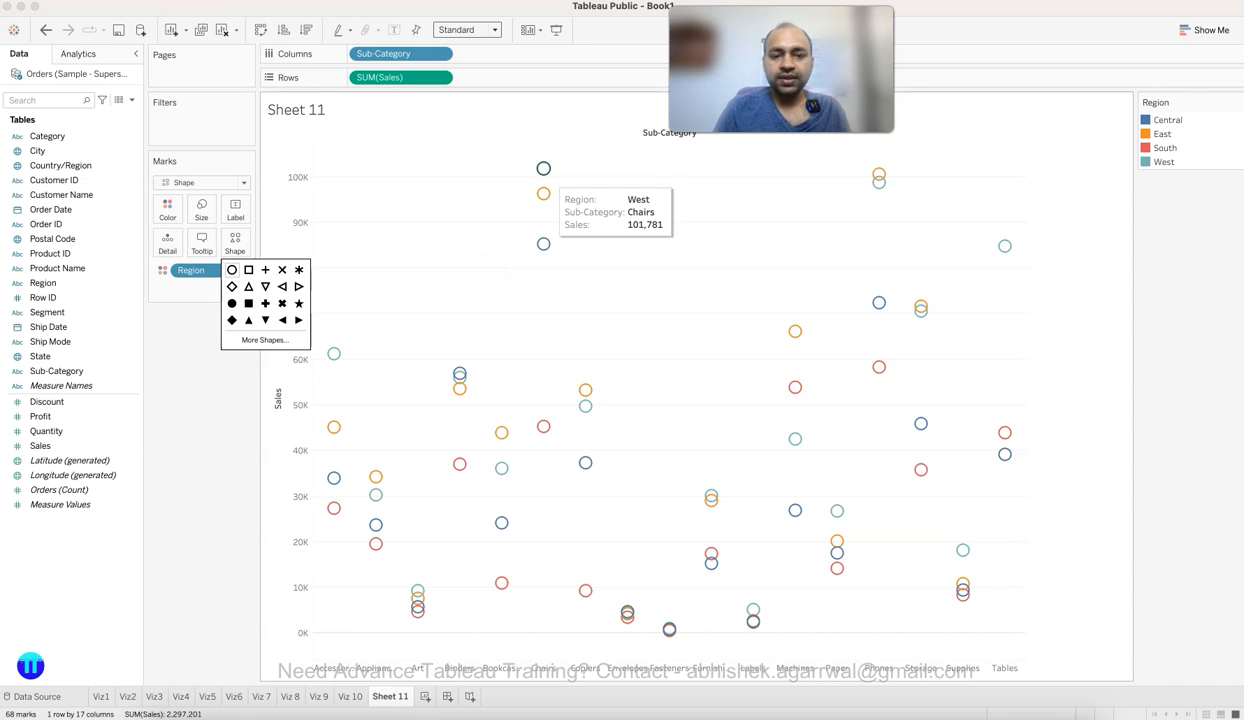
{"action": "left_click", "coordinate": [600, 180]}
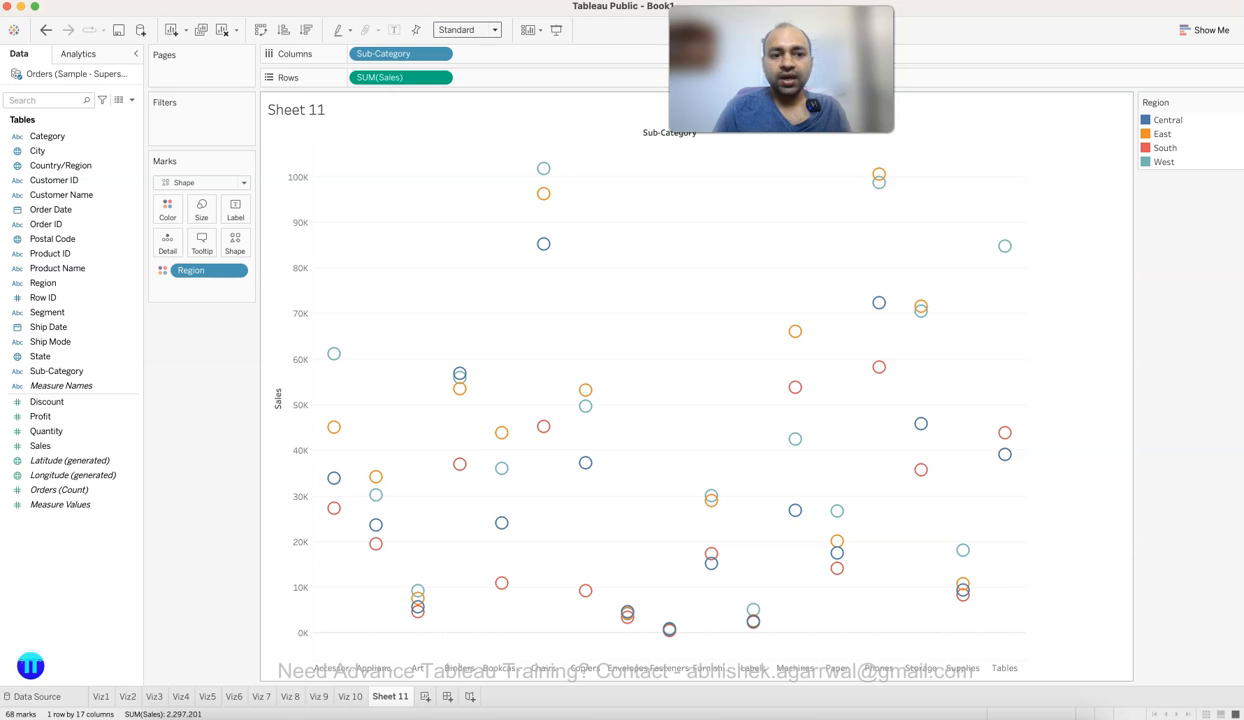
{"action": "left_click", "coordinate": [234, 240]}
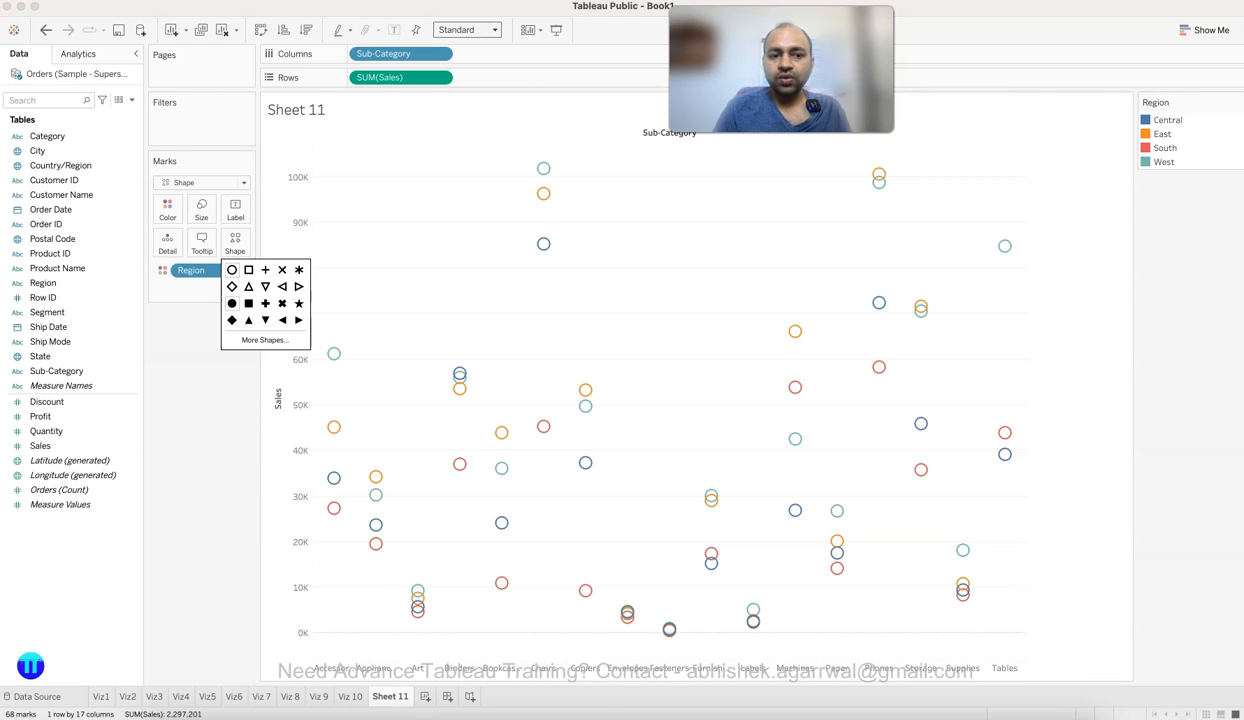
{"action": "left_click", "coordinate": [232, 303]}
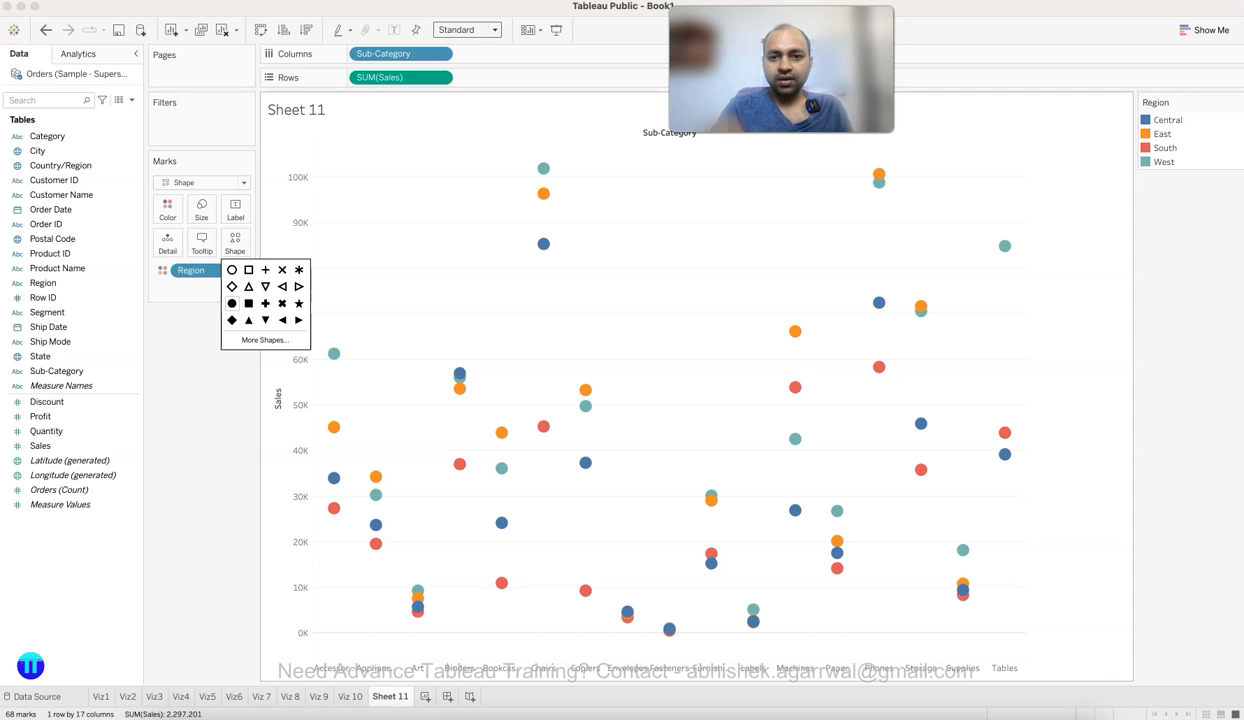
{"action": "key", "text": "Escape"}
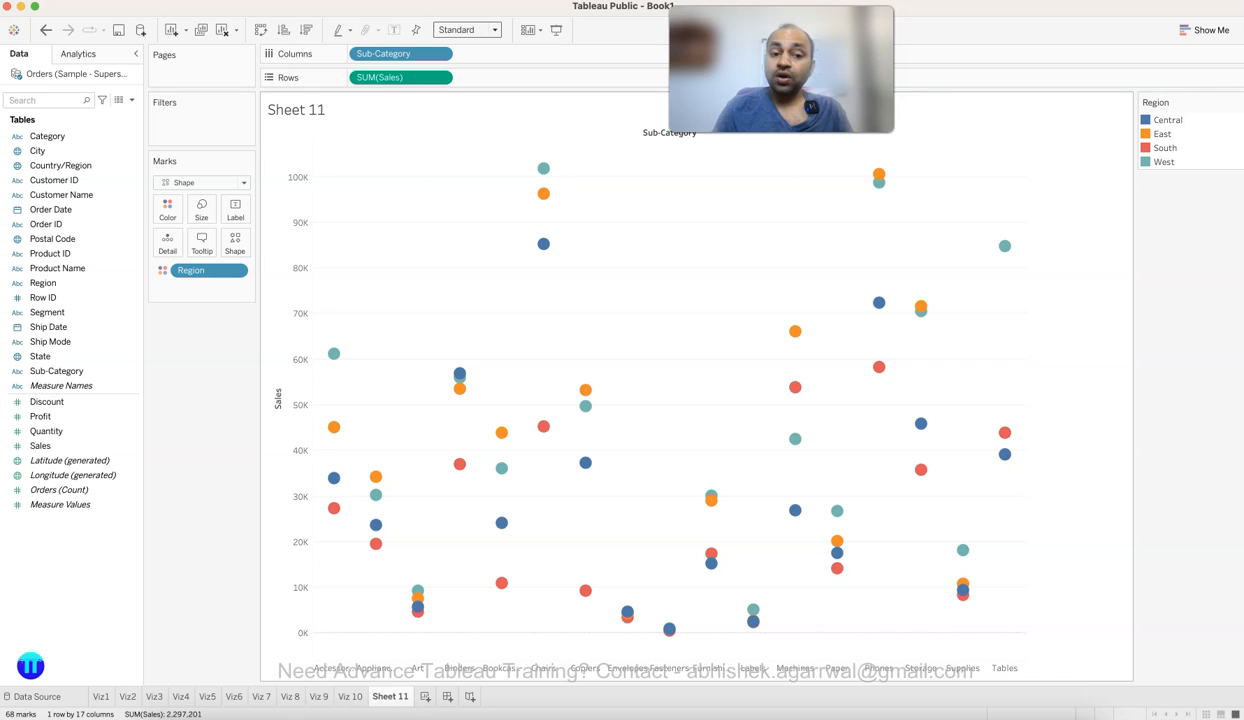
Rename the circle view worksheet as Viz 11.
{"action": "mouse_move", "coordinate": [334, 508]}
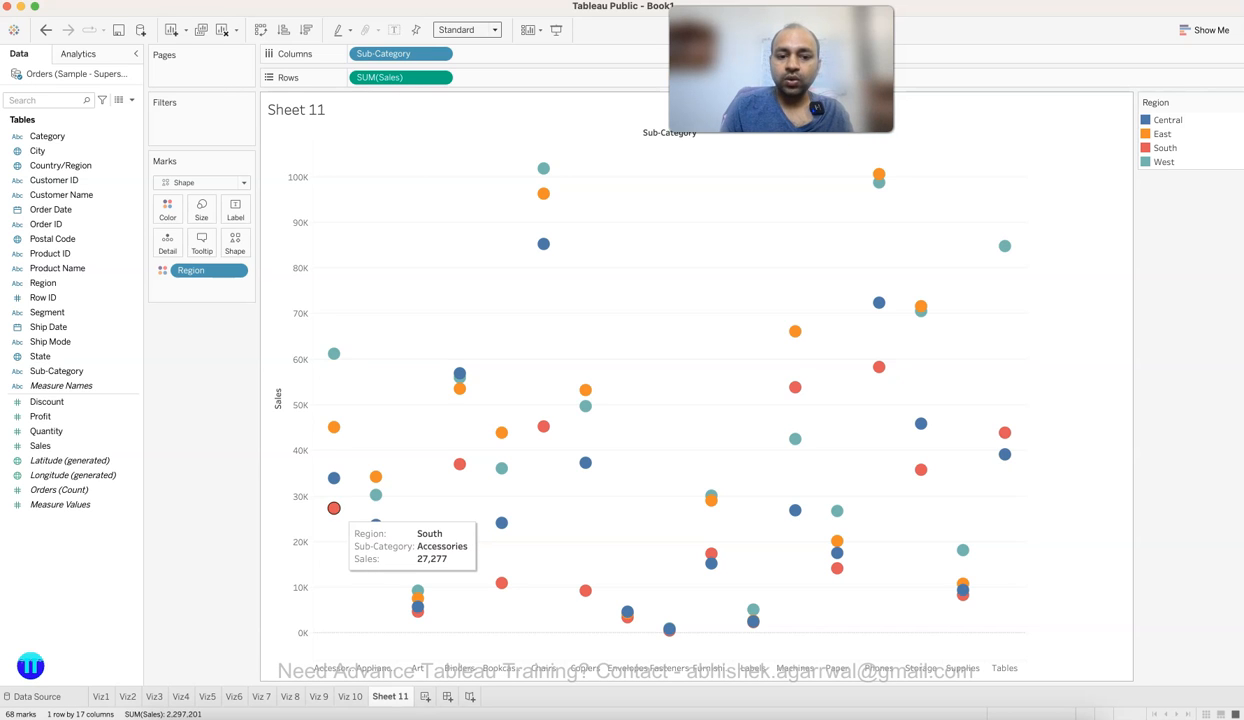
{"action": "mouse_move", "coordinate": [334, 354]}
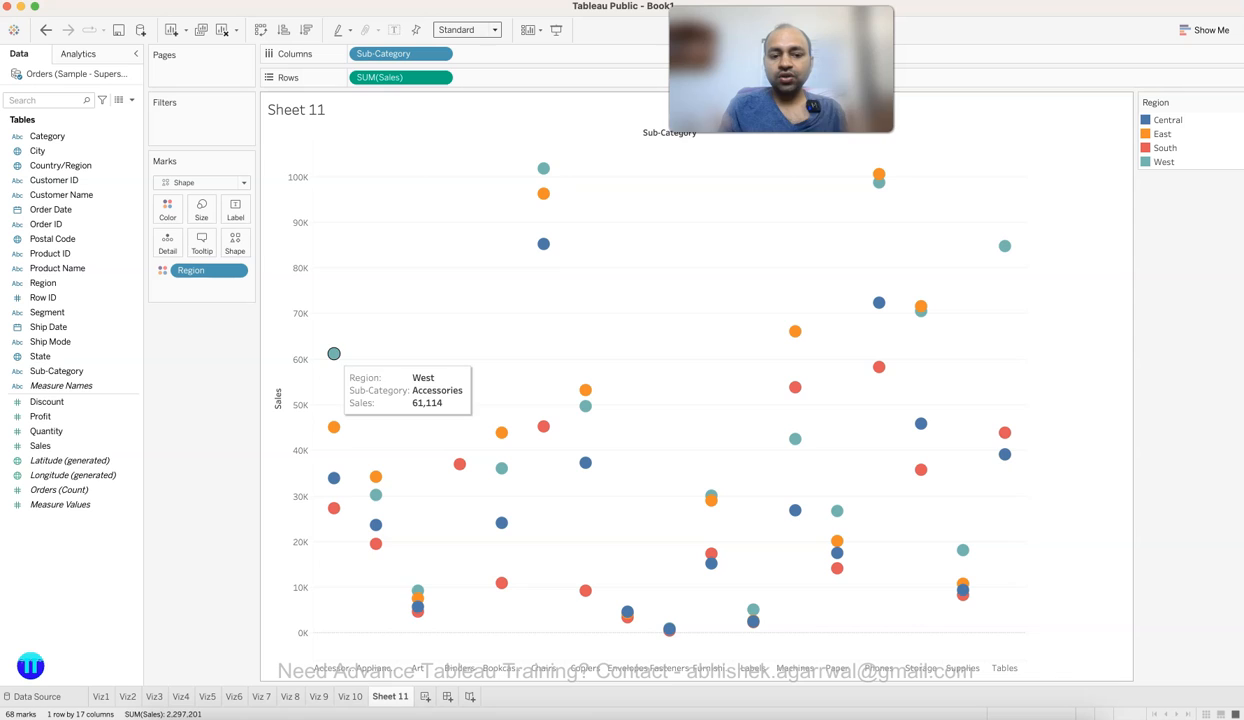
{"action": "mouse_move", "coordinate": [375, 543]}
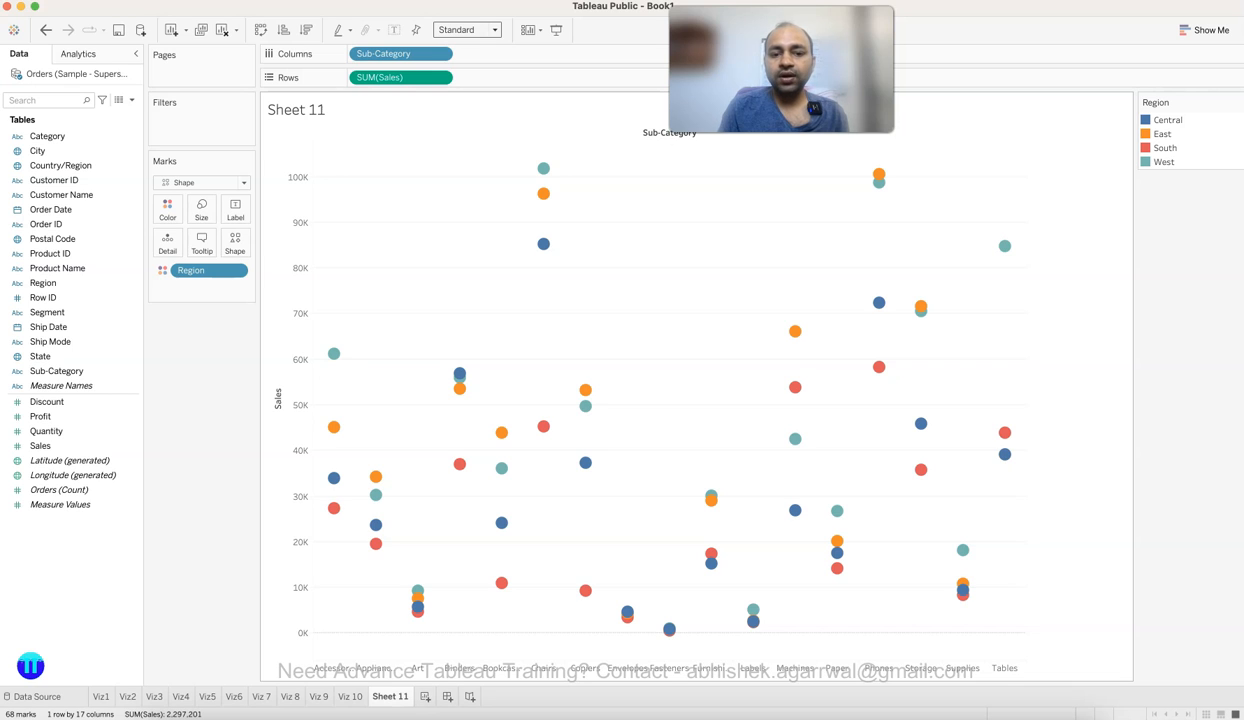
{"action": "mouse_move", "coordinate": [543, 426]}
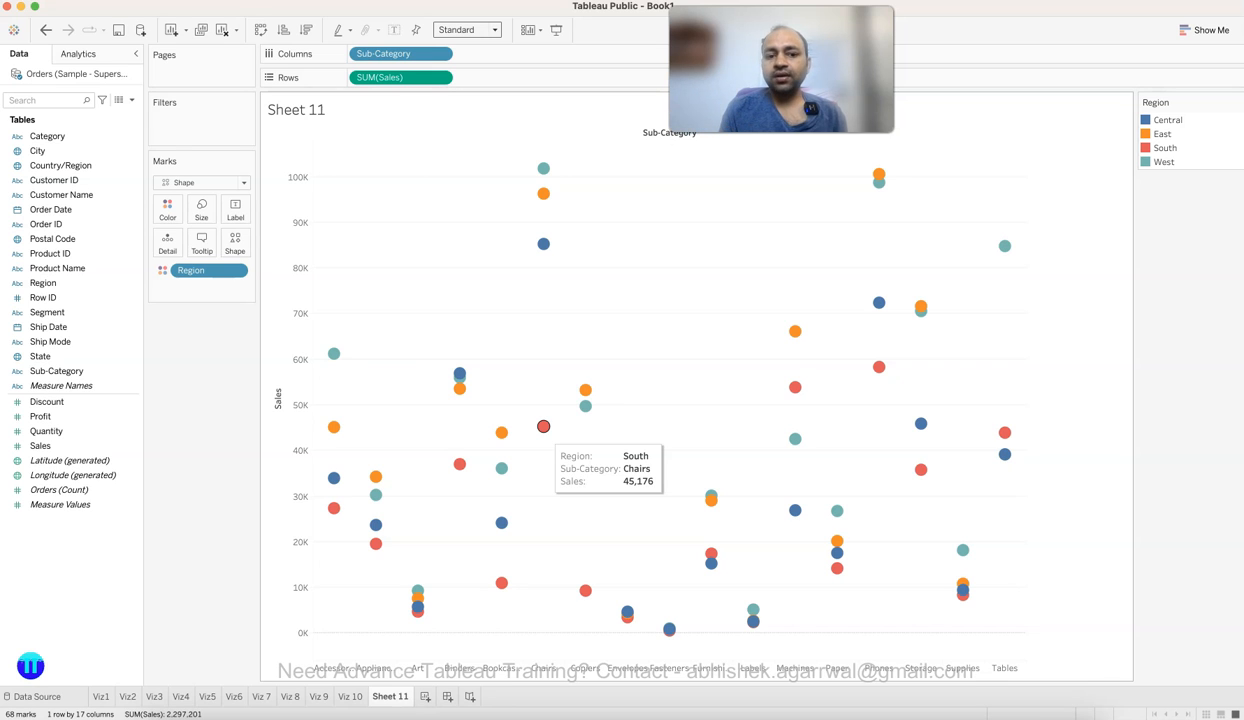
{"action": "mouse_move", "coordinate": [459, 464]}
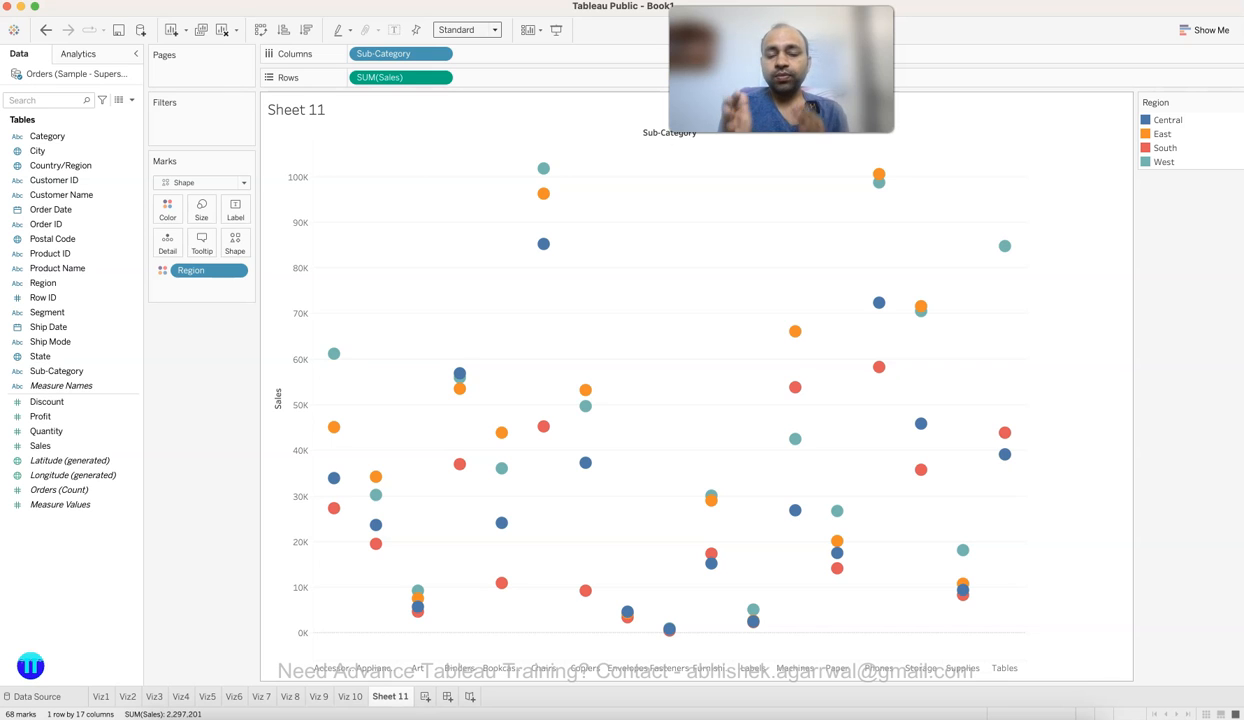
{"action": "double_click", "coordinate": [390, 697]}
{"action": "type", "text": "Vi"}
{"action": "type", "text": "z 11"}
{"action": "key", "text": "Return"}
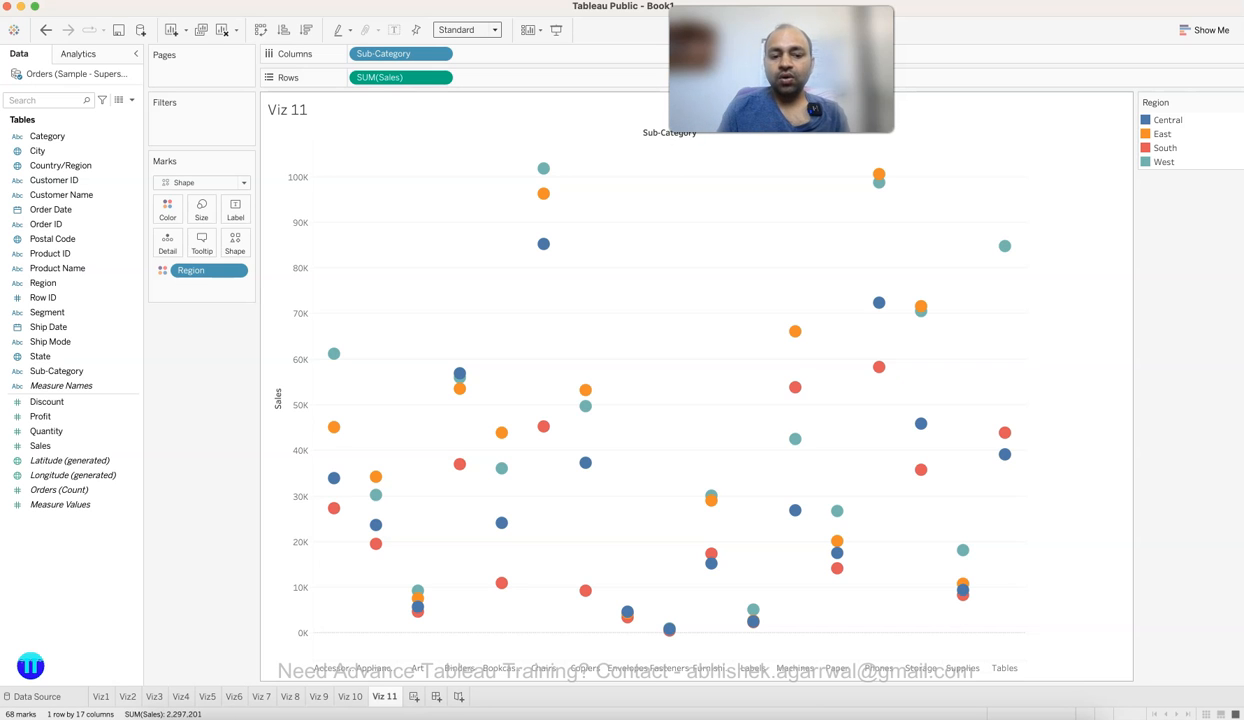
{"action": "left_click", "coordinate": [350, 697]}
{"action": "left_click", "coordinate": [385, 697]}
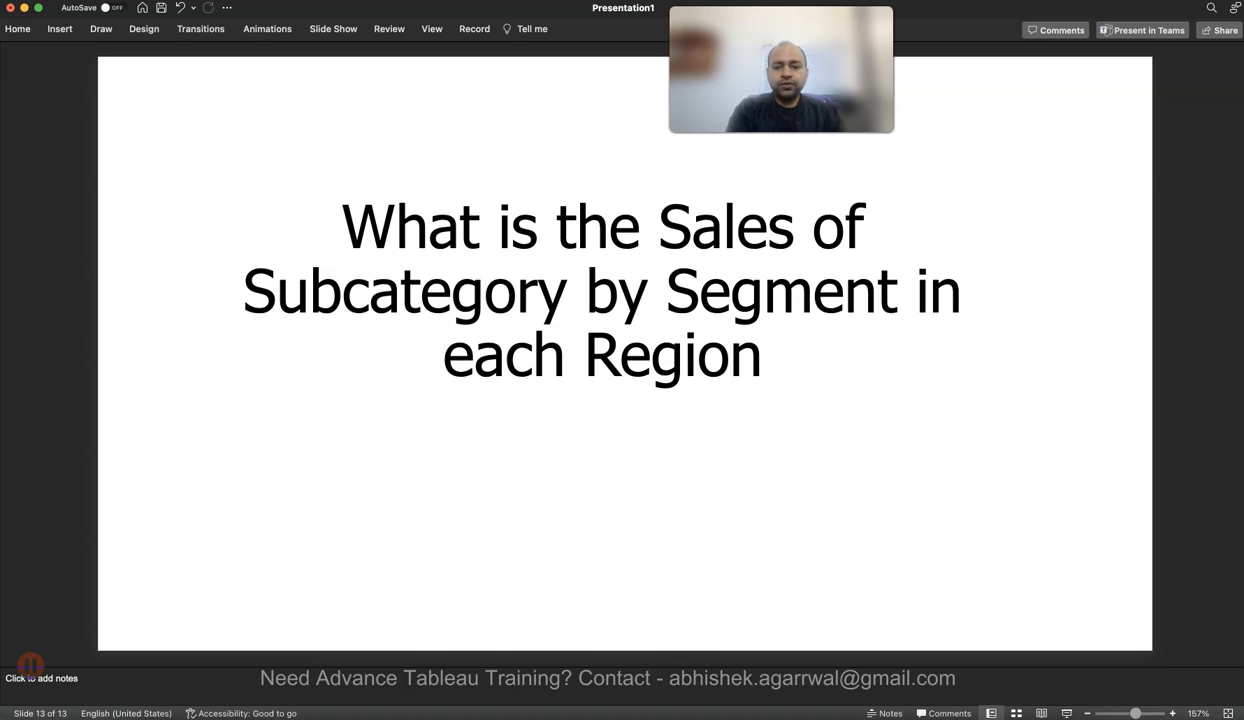
Compare the business questions on slides 12 and 13 of the PowerPoint presentation and return to Tableau.
{"action": "key", "text": "Page_Up"}
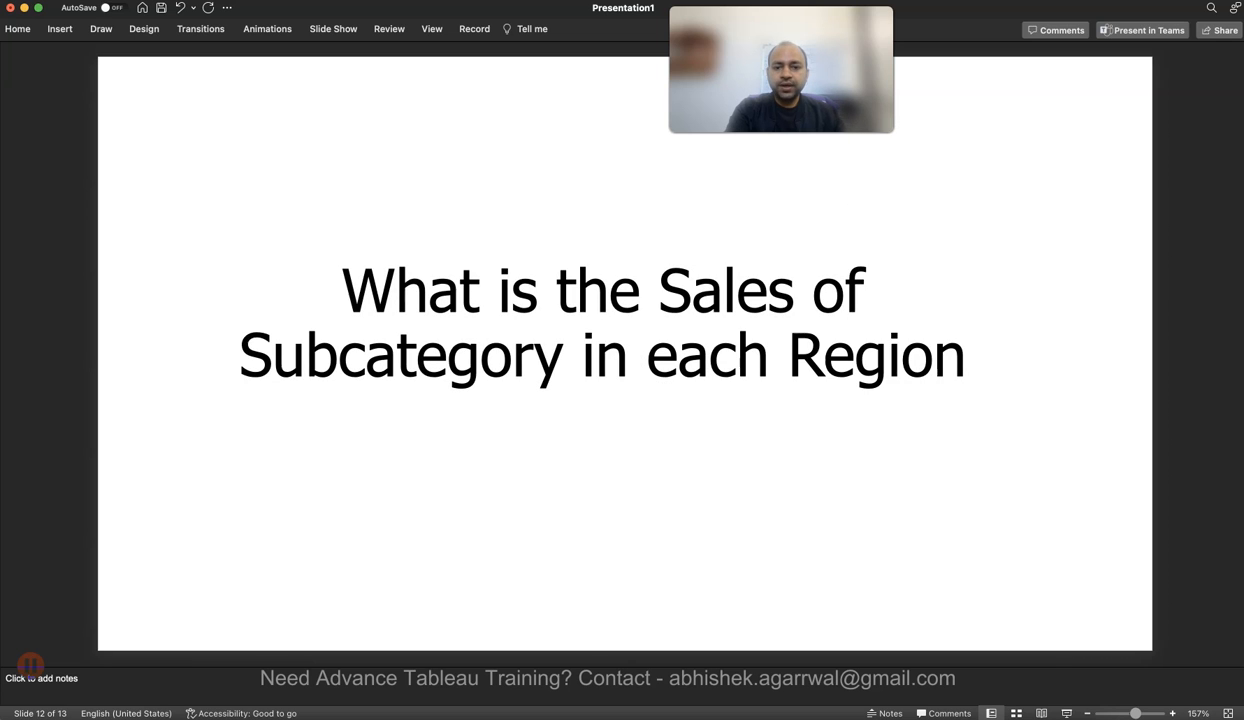
{"action": "key", "text": "Page_Down"}
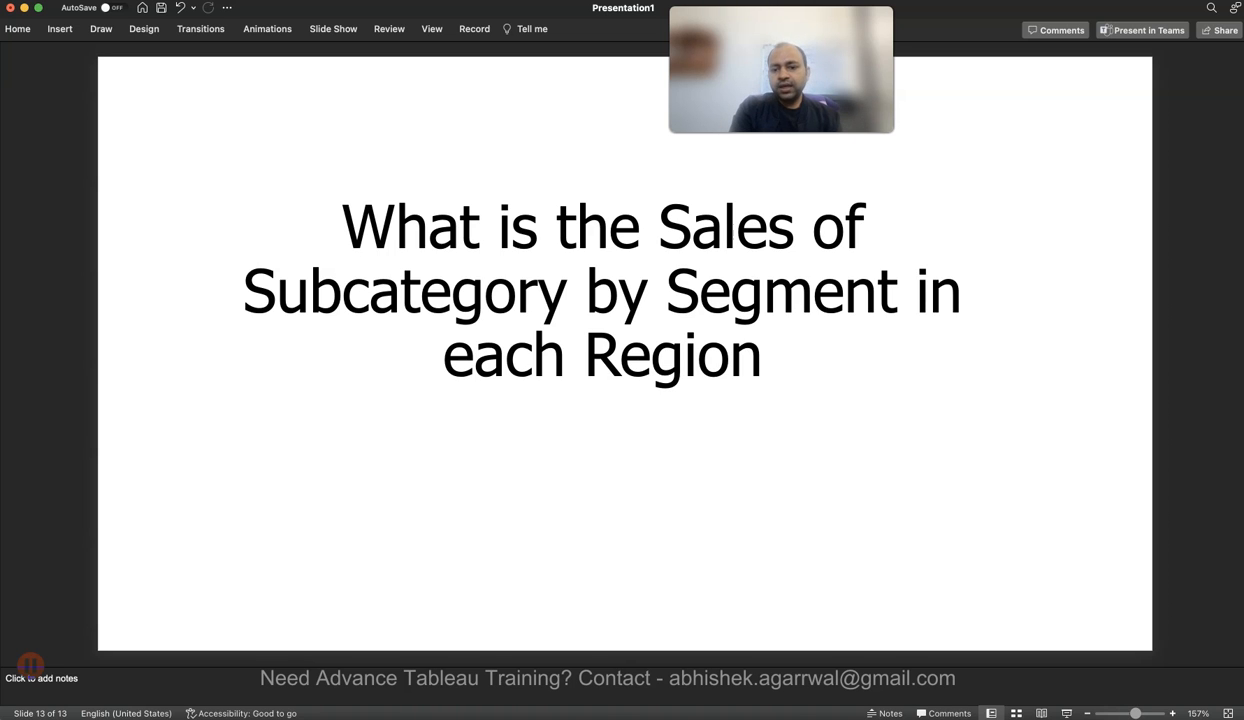
{"action": "left_click", "coordinate": [922, 716]}
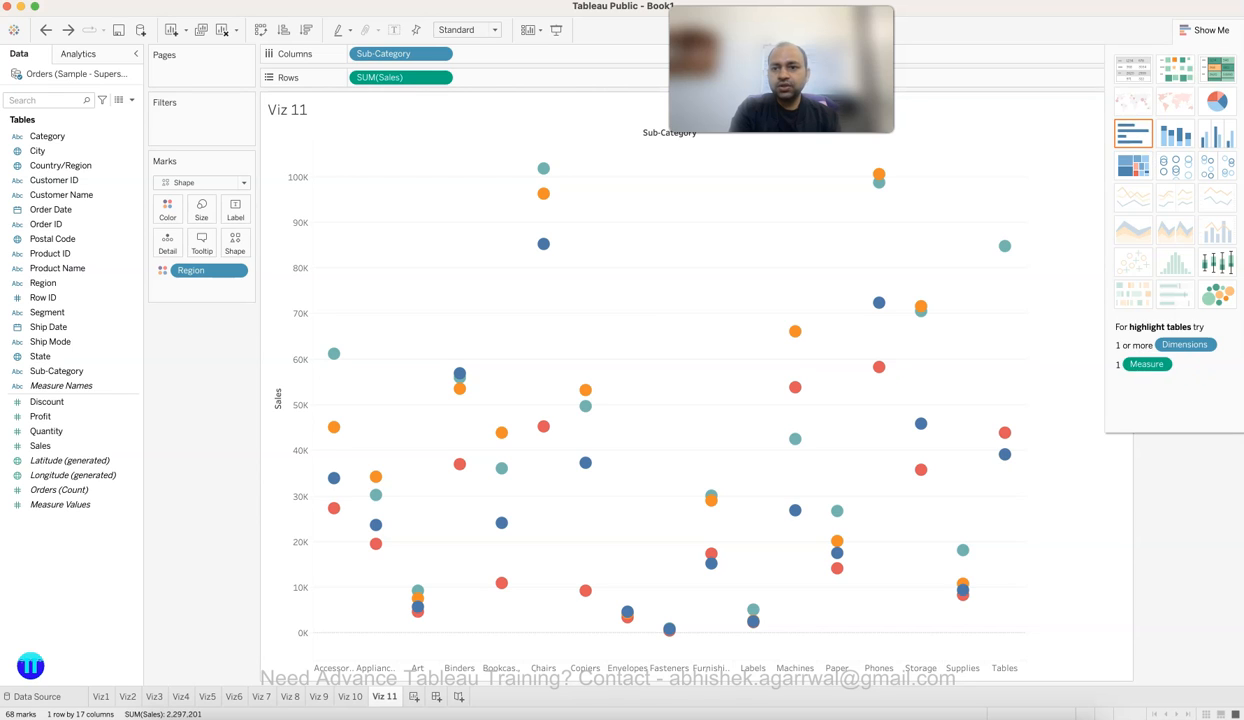
Add Segment to the columns after Sub-Category in Viz 11 to split the circle view by segment.
{"action": "left_click", "coordinate": [1205, 30]}
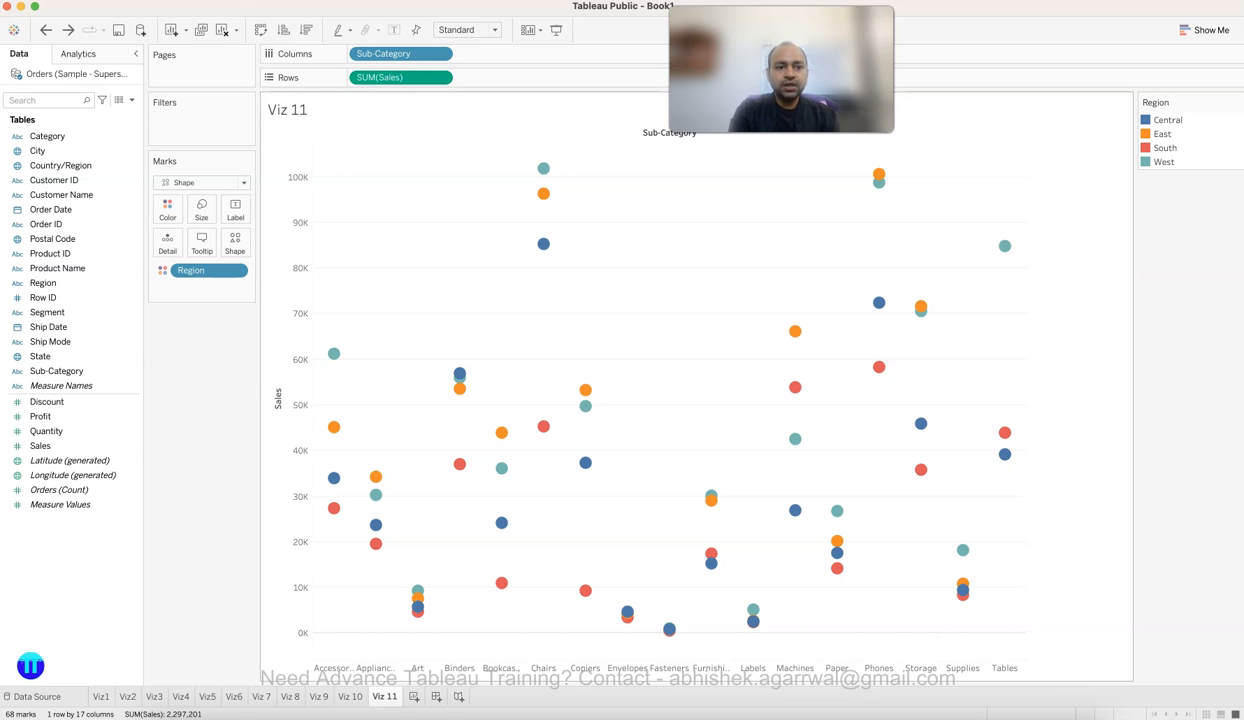
{"action": "left_click_drag", "start_coordinate": [47, 312], "coordinate": [496, 58]}
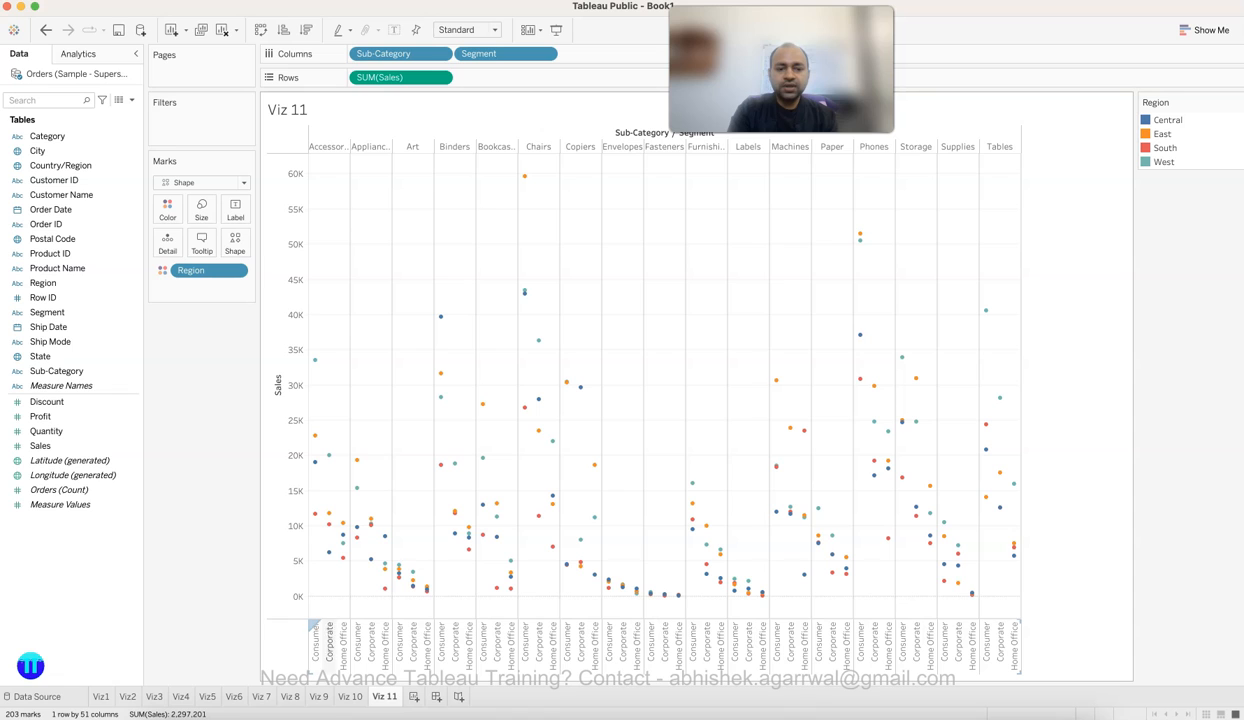
Move the Region color legend below the Marks card and fit Viz 11 to Entire View.
{"action": "mouse_move", "coordinate": [315, 461]}
{"action": "mouse_move", "coordinate": [343, 523]}
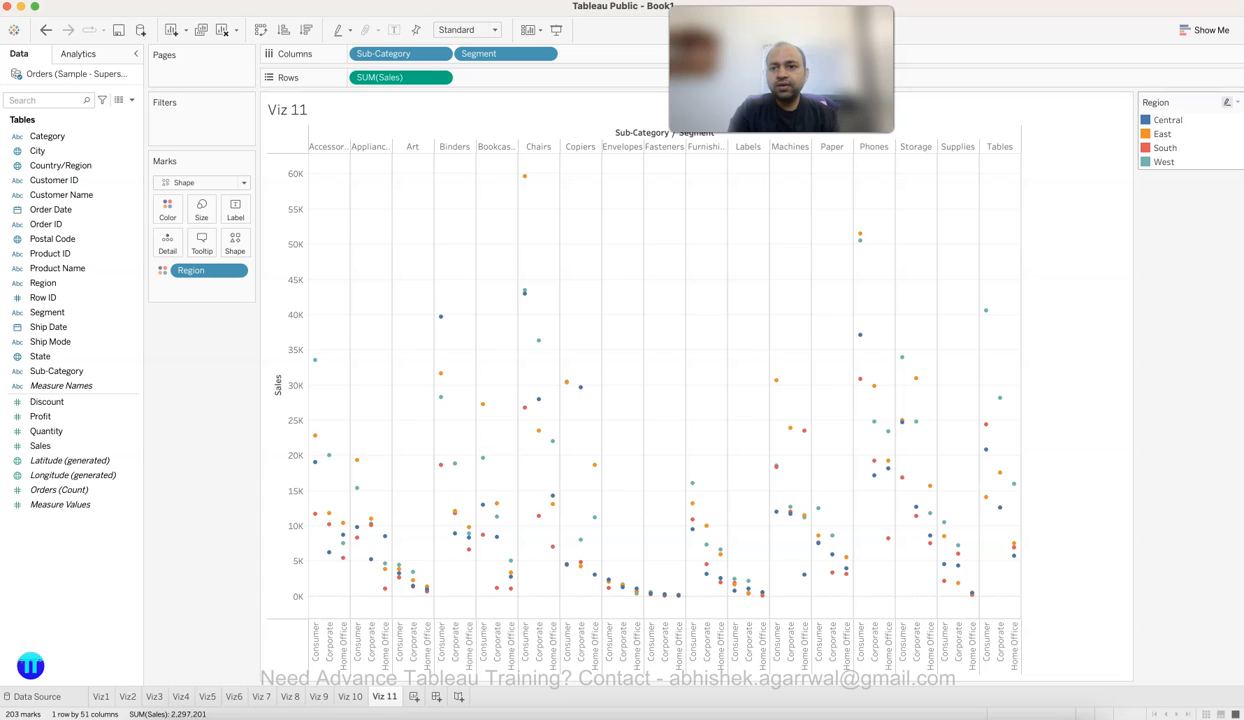
{"action": "left_click_drag", "start_coordinate": [1165, 103], "coordinate": [202, 340]}
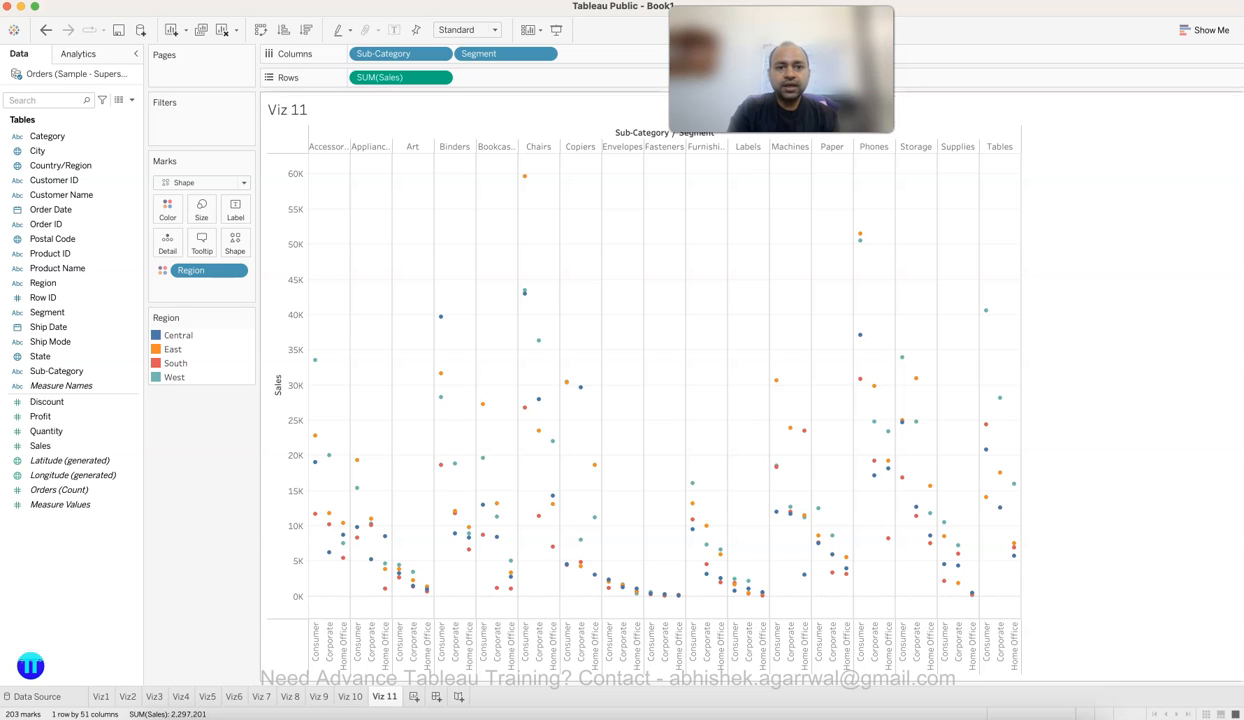
{"action": "left_click", "coordinate": [467, 29]}
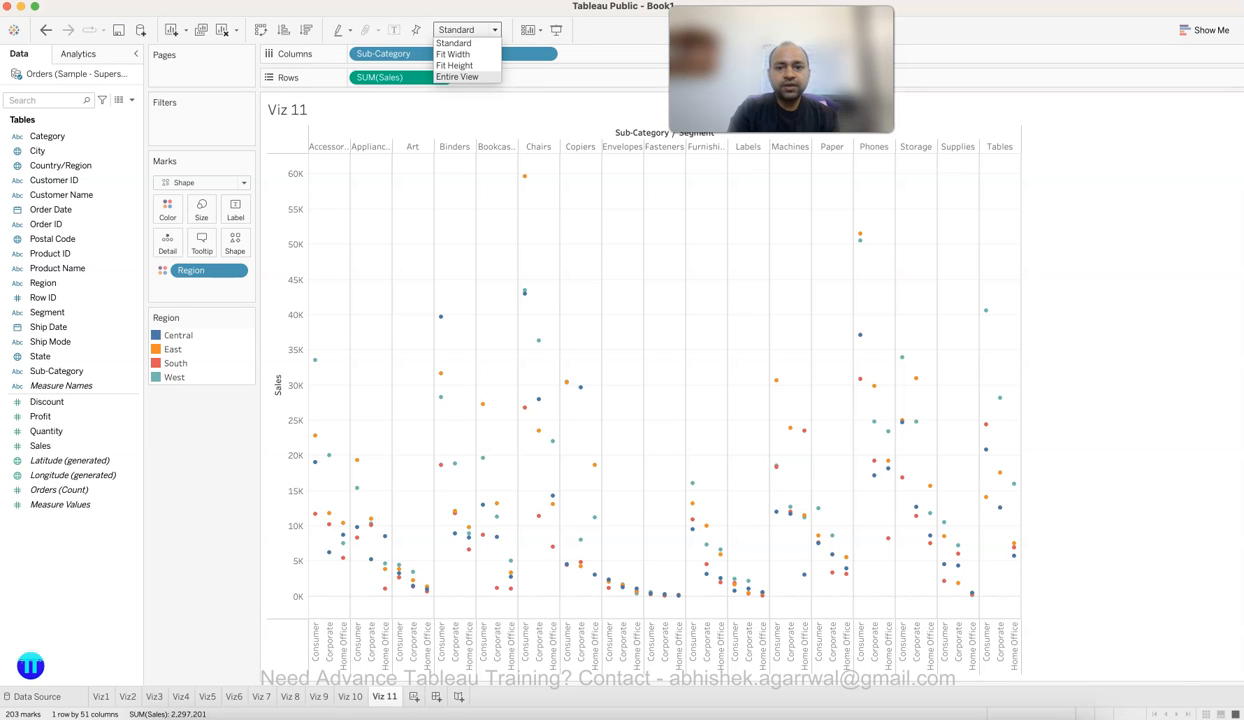
{"action": "left_click", "coordinate": [457, 76]}
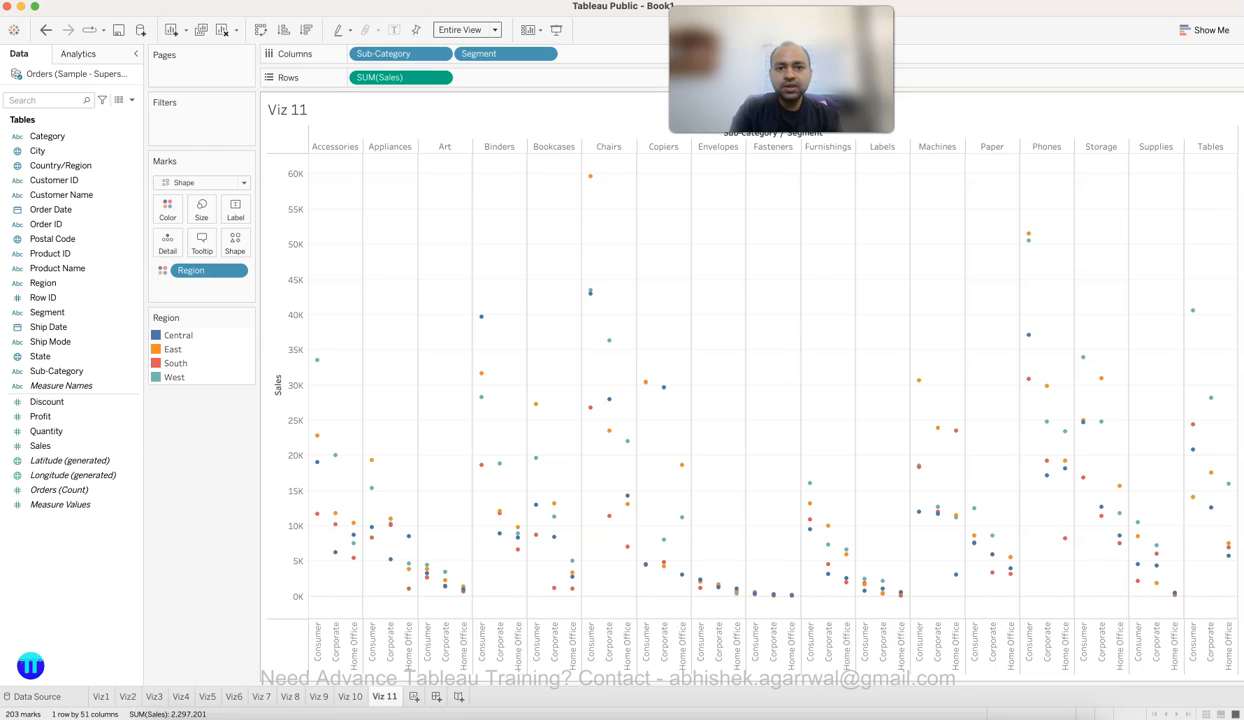
{"action": "mouse_move", "coordinate": [590, 176]}
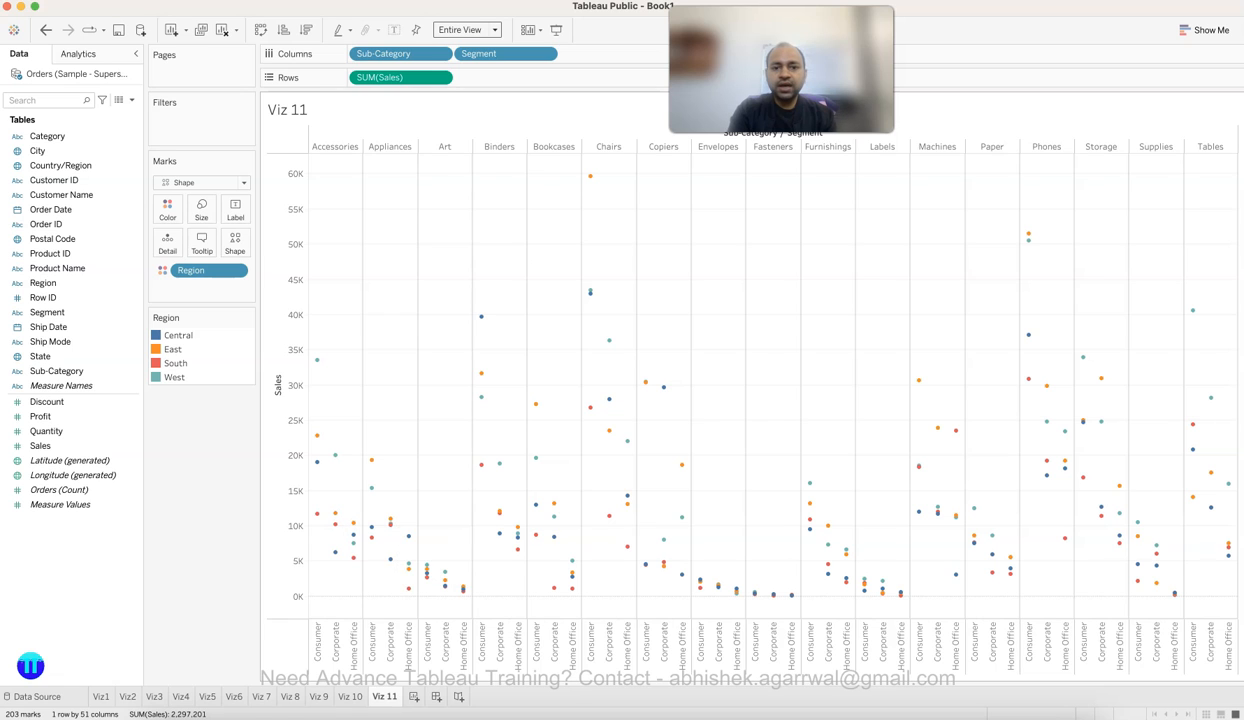
{"action": "mouse_move", "coordinate": [737, 592]}
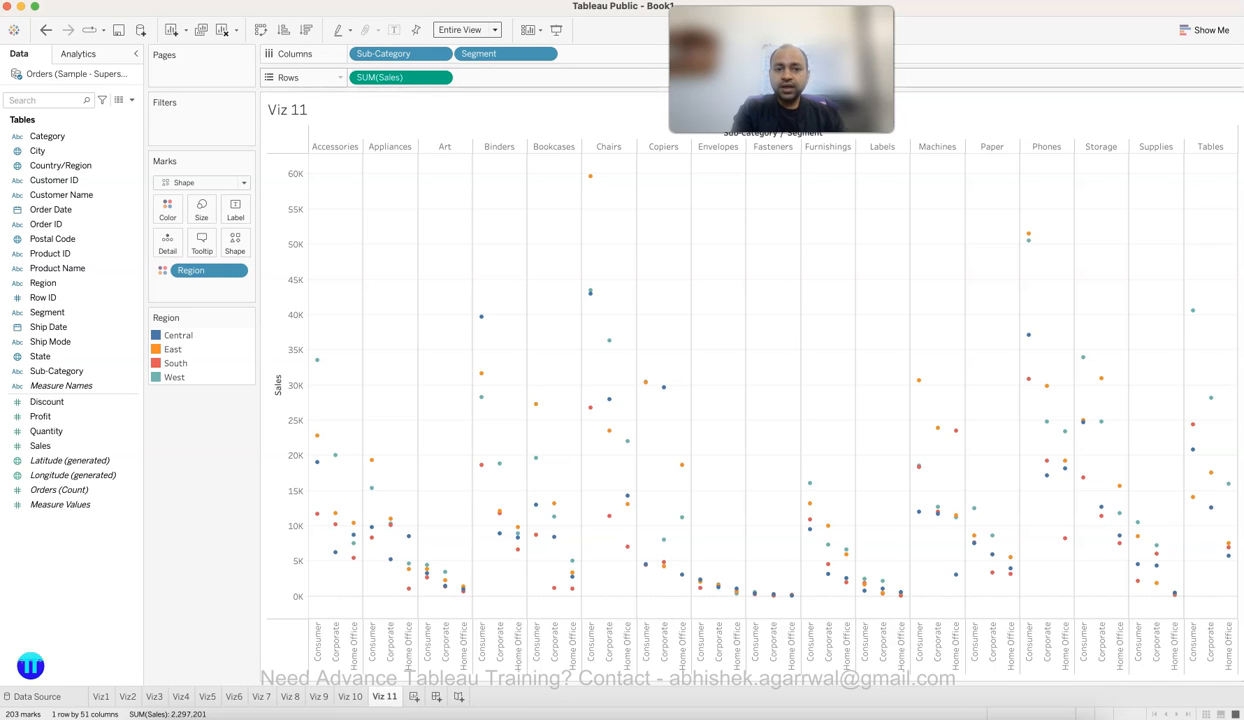
{"action": "left_click_drag", "start_coordinate": [400, 77], "coordinate": [451, 109]}
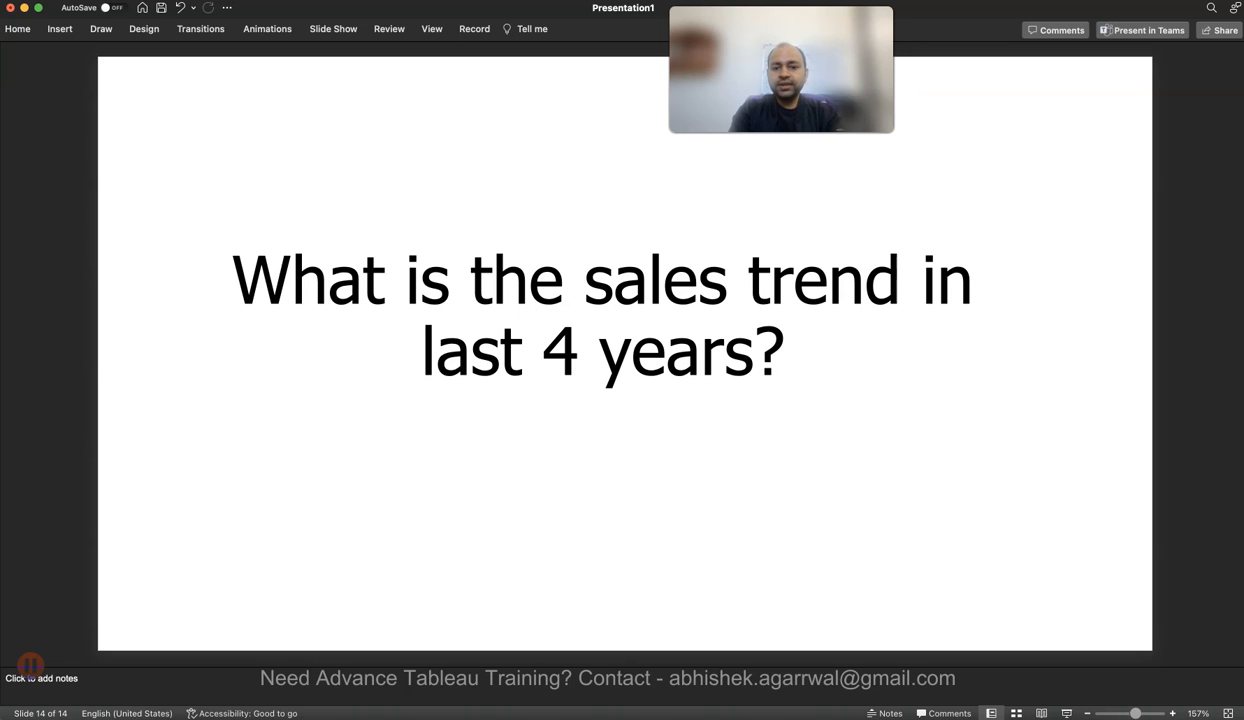
Switch from the PowerPoint question back to Tableau and add a new worksheet named Viz 12.
{"action": "left_click", "coordinate": [923, 713]}
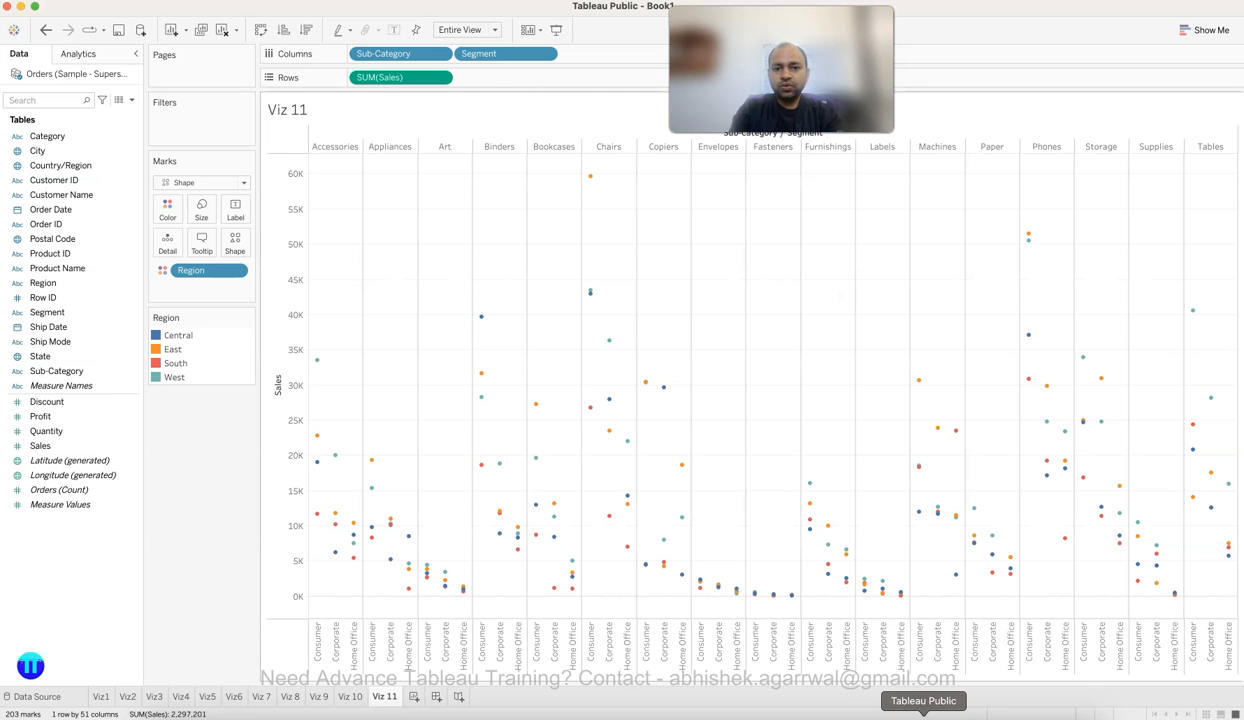
{"action": "left_click", "coordinate": [414, 696]}
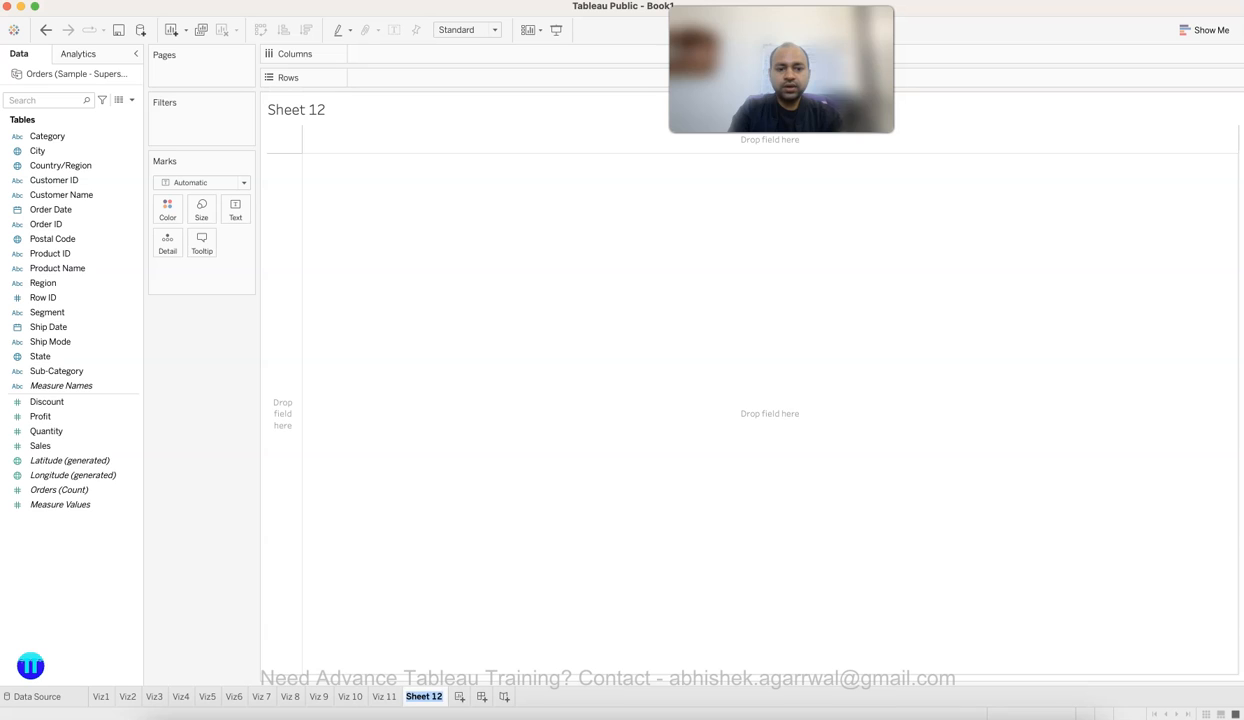
{"action": "type", "text": "Viz 12"}
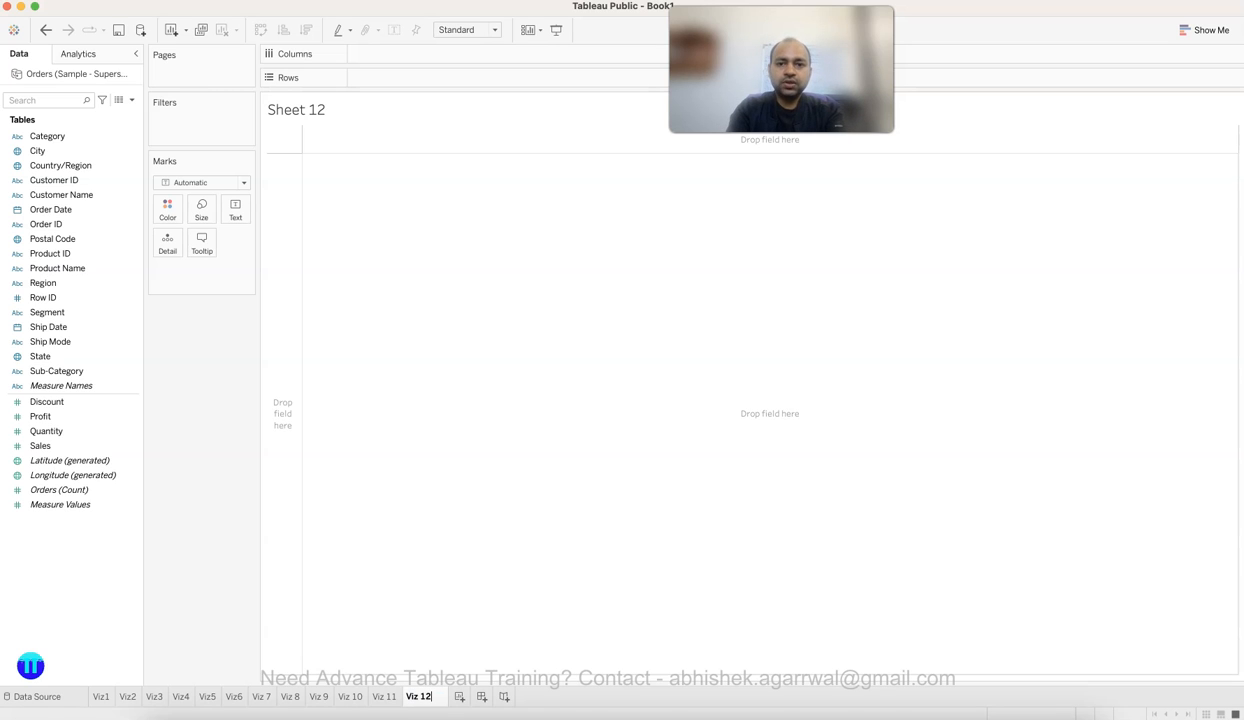
{"action": "key", "text": "Return"}
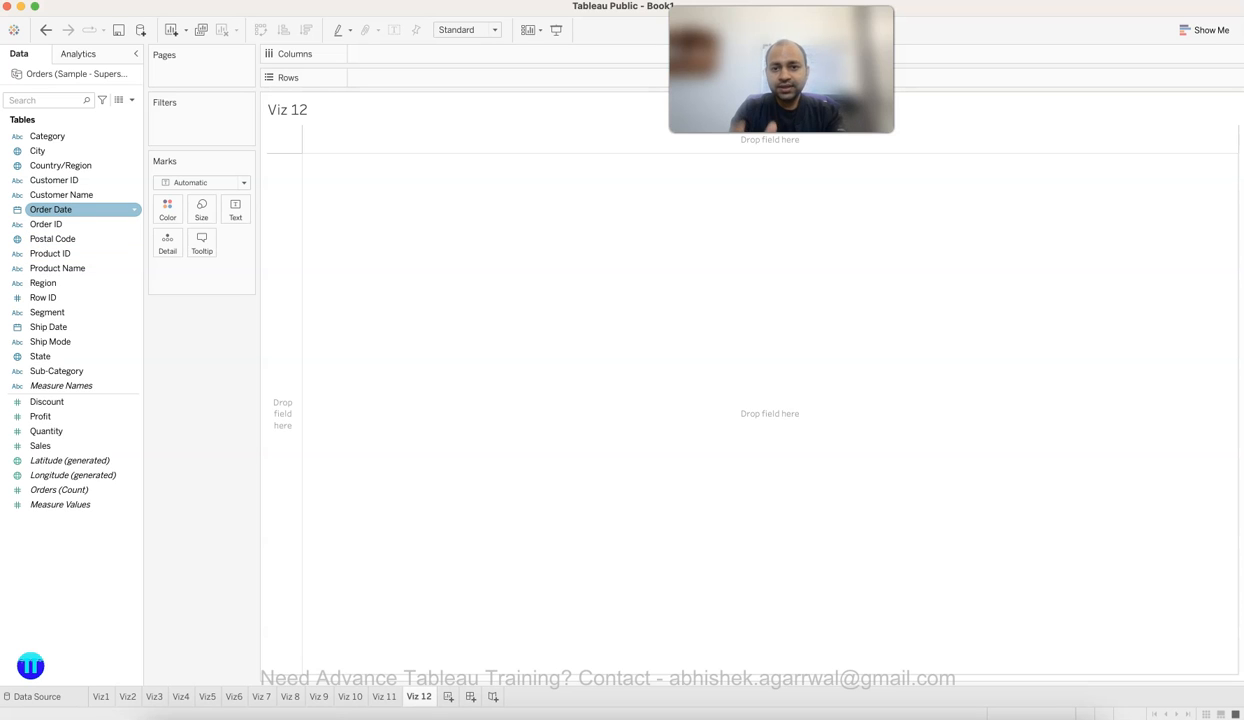
Plot SUM(Sales) by year of Order Date as a line chart in Viz 12 and fit it to Entire View.
{"action": "left_click_drag", "start_coordinate": [50, 209], "coordinate": [400, 56]}
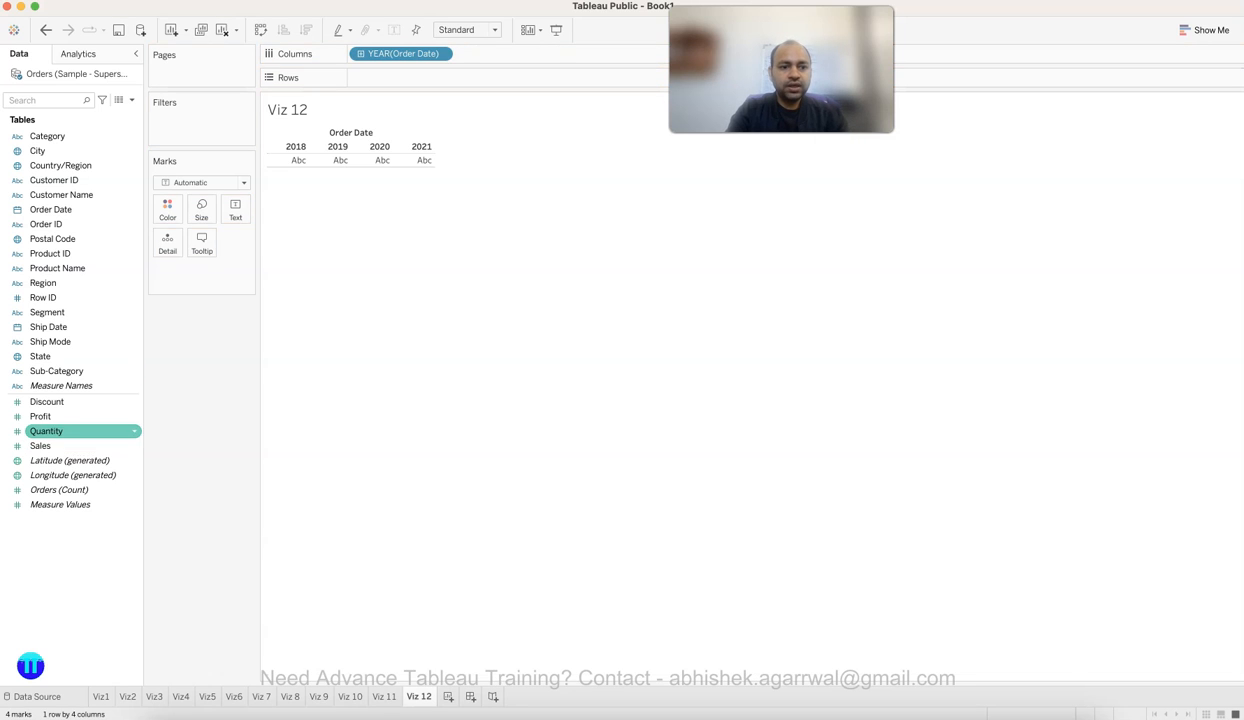
{"action": "left_click_drag", "start_coordinate": [40, 445], "coordinate": [380, 77]}
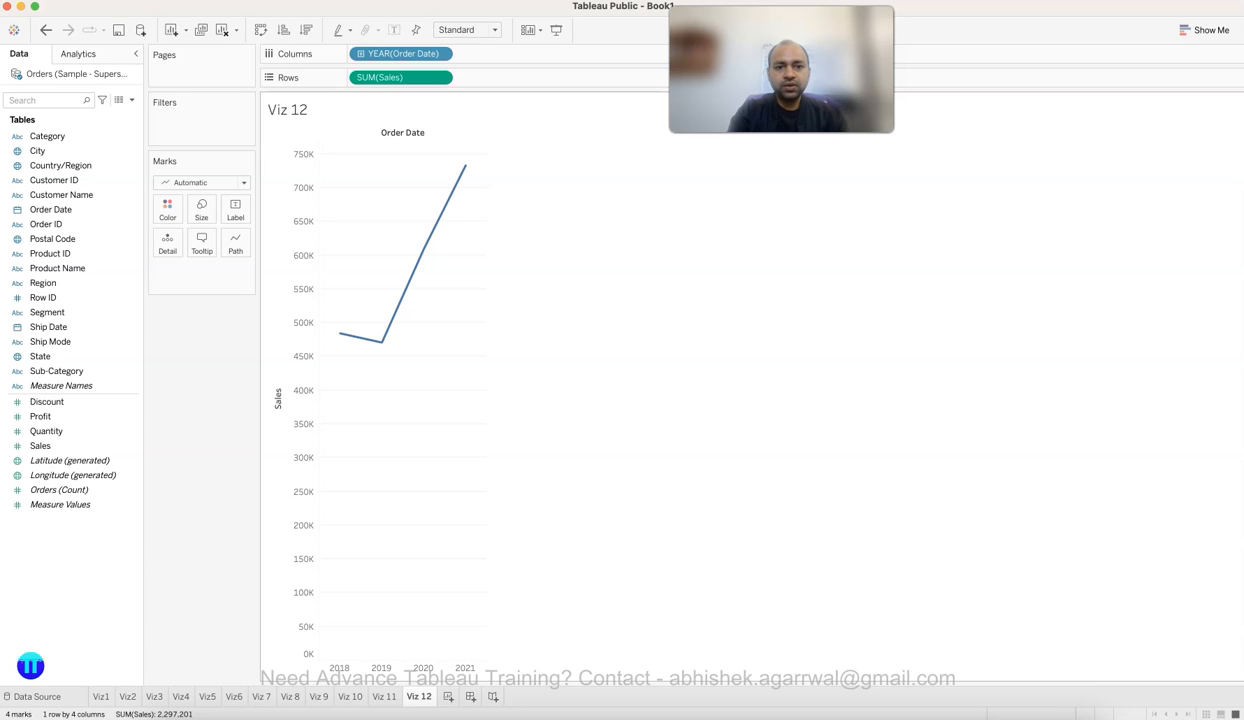
{"action": "left_click", "coordinate": [484, 30]}
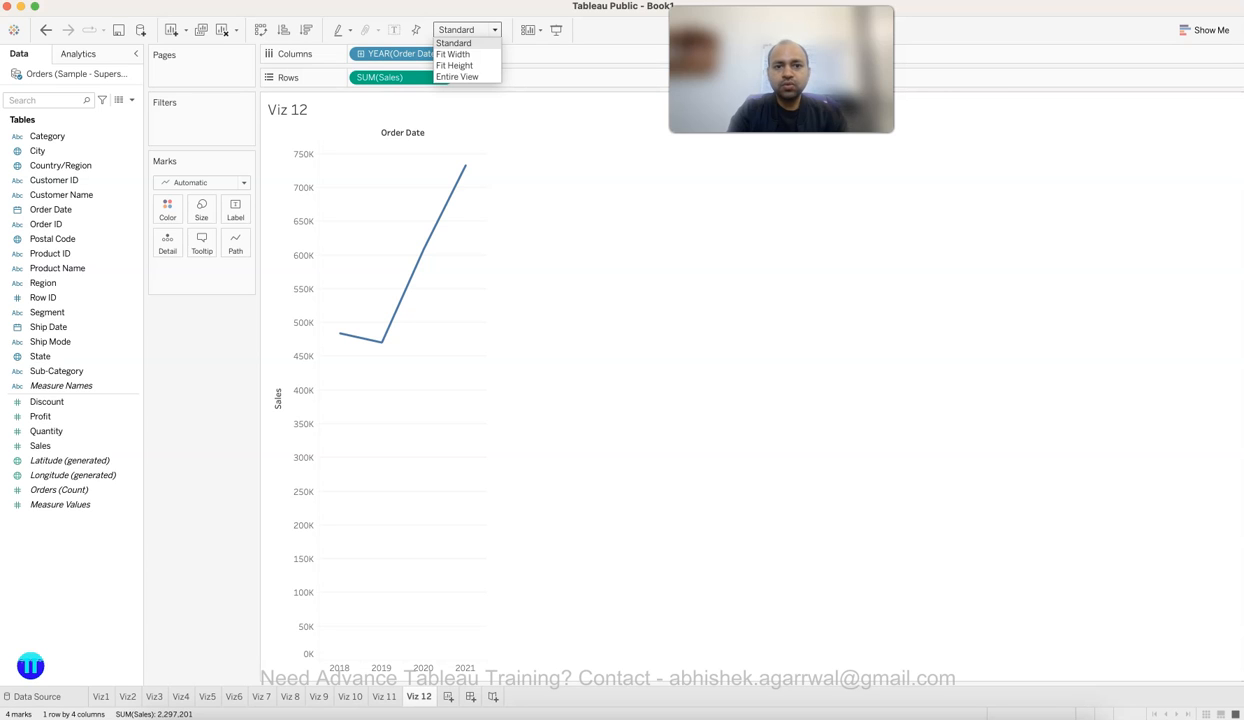
{"action": "left_click", "coordinate": [457, 77]}
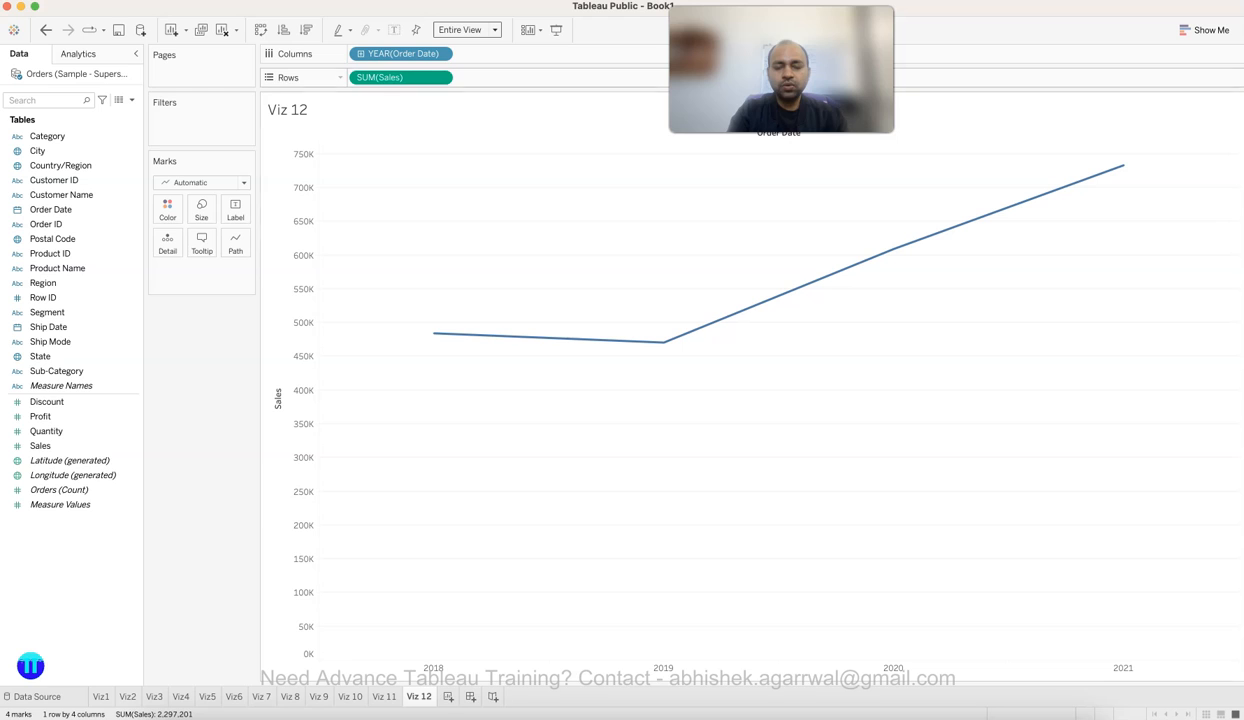
{"action": "mouse_move", "coordinate": [434, 333]}
{"action": "mouse_move", "coordinate": [663, 342]}
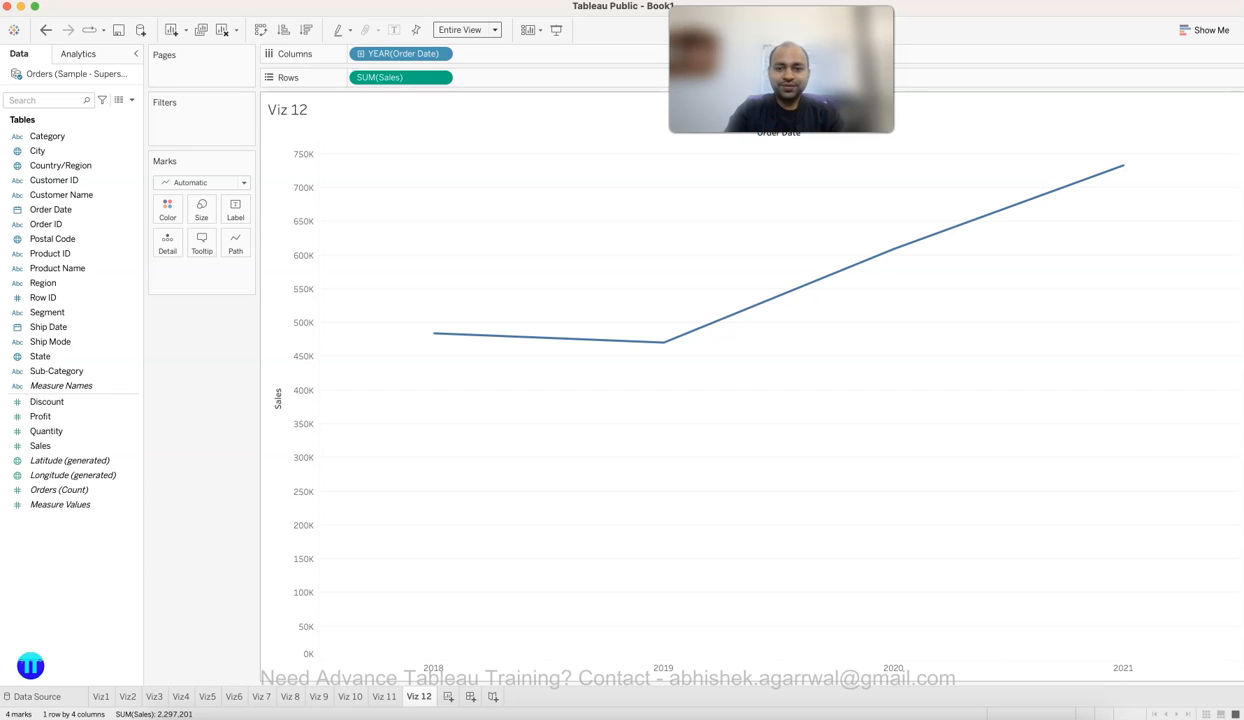
Read the segment sales trend question on slide 15 in PowerPoint and return to Tableau.
{"action": "key", "text": "super+Tab"}
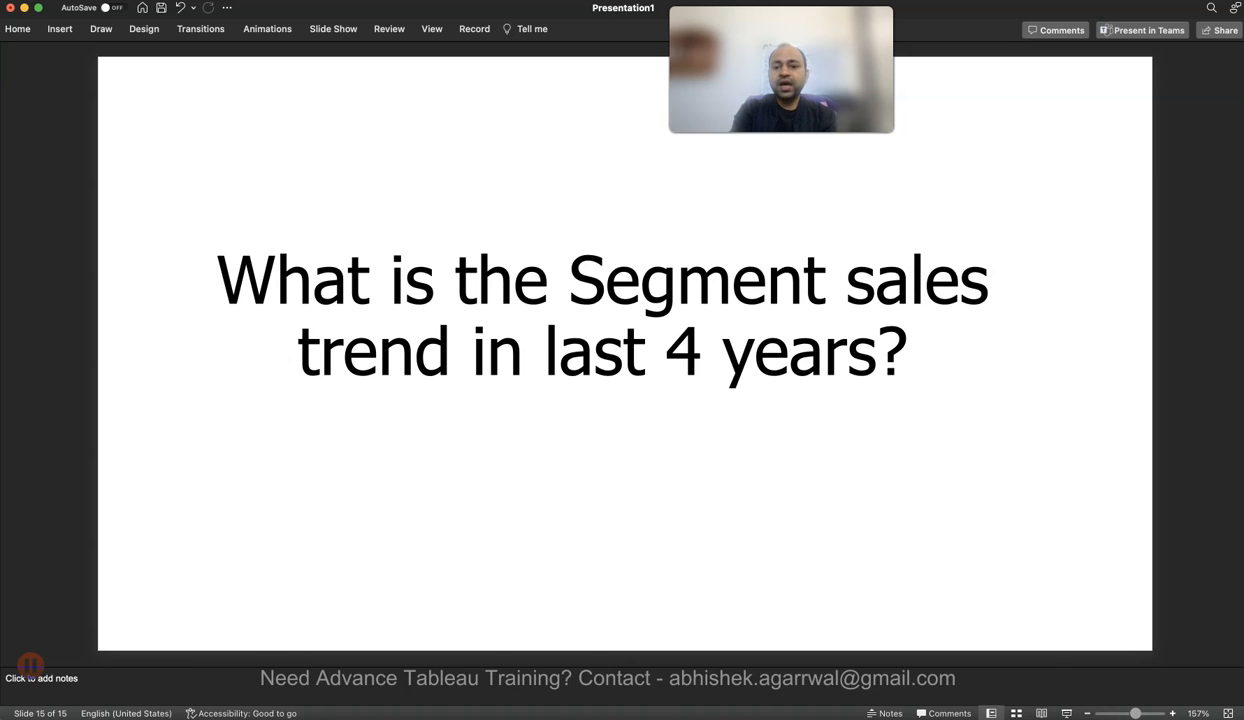
{"action": "left_click", "coordinate": [923, 714]}
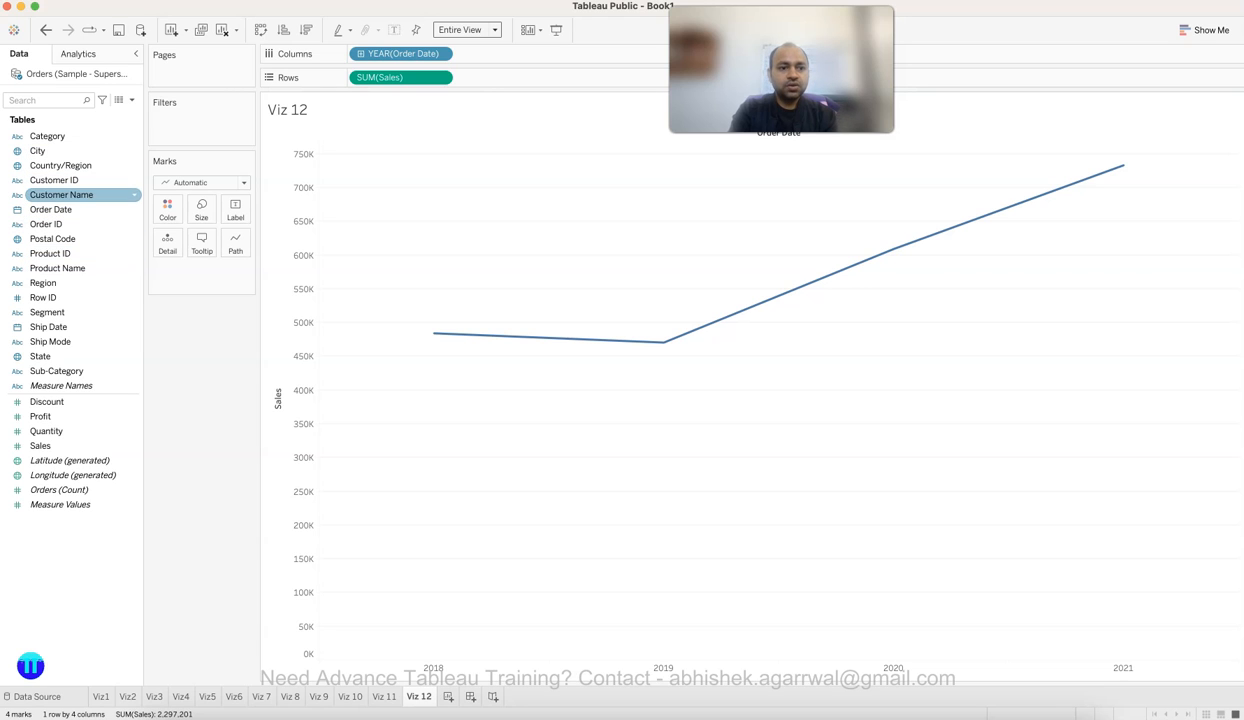
Add Segment to the Viz 12 columns, and move it to Color to draw one sales line per segment.
{"action": "left_click_drag", "start_coordinate": [47, 312], "coordinate": [470, 54]}
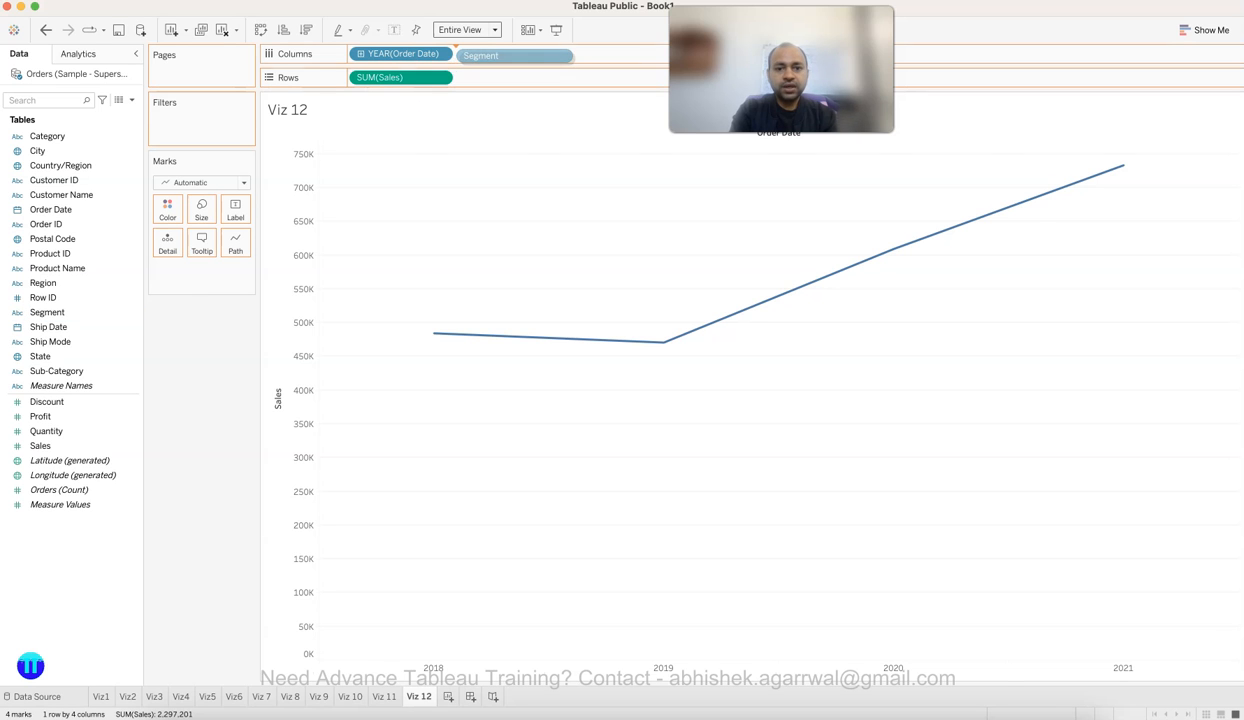
{"action": "mouse_move", "coordinate": [452, 484]}
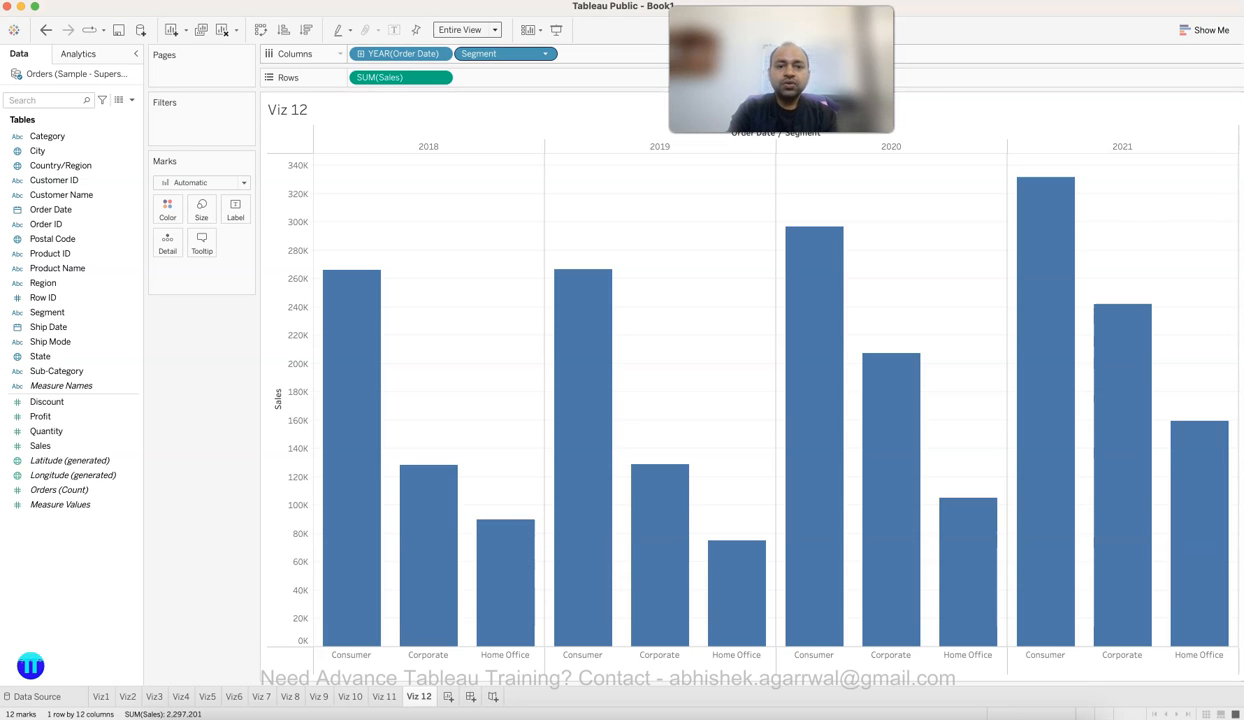
{"action": "left_click_drag", "start_coordinate": [500, 54], "coordinate": [167, 210]}
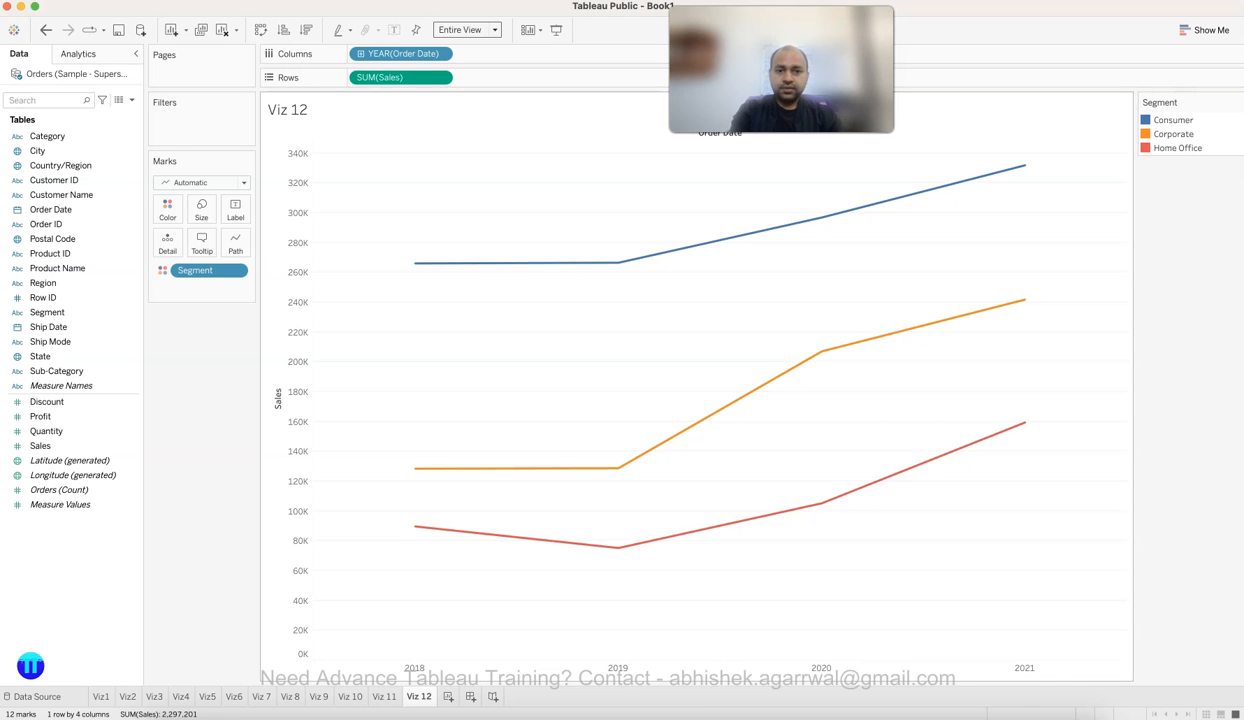
Examine the yearly sales values along the Consumer, Corporate and Home Office lines in Viz 12.
{"action": "mouse_move", "coordinate": [821, 217]}
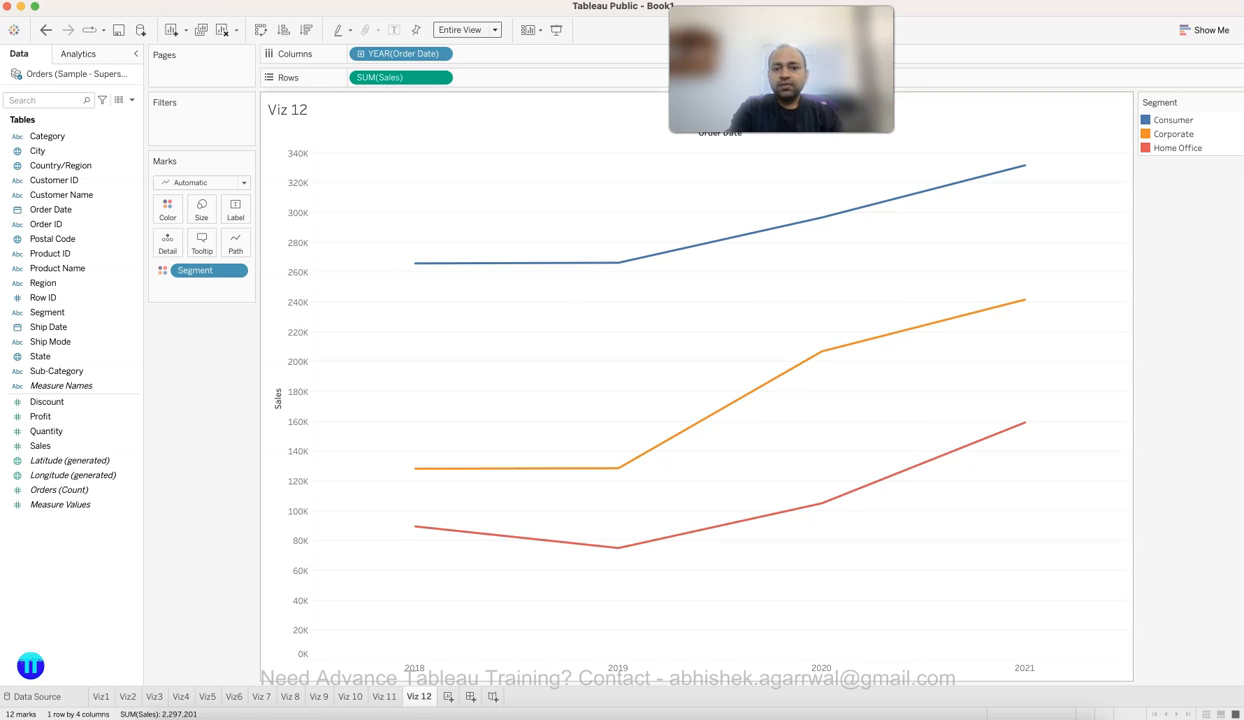
{"action": "mouse_move", "coordinate": [953, 320]}
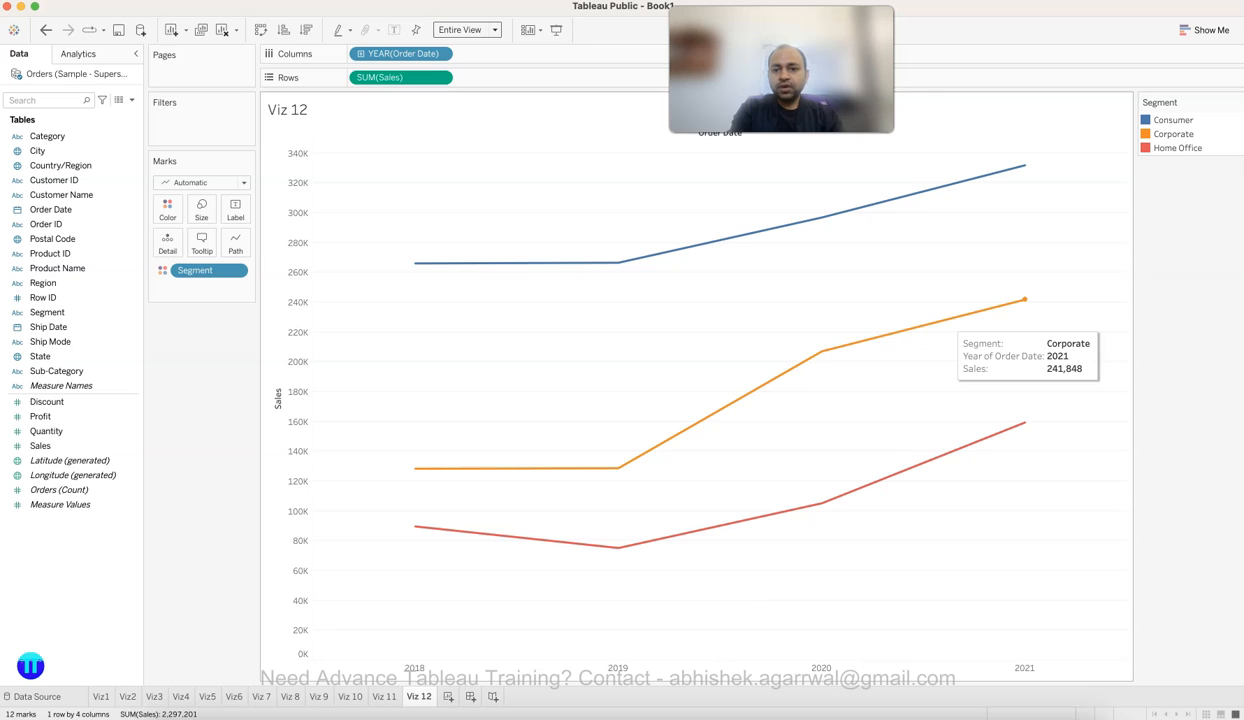
{"action": "mouse_move", "coordinate": [983, 443]}
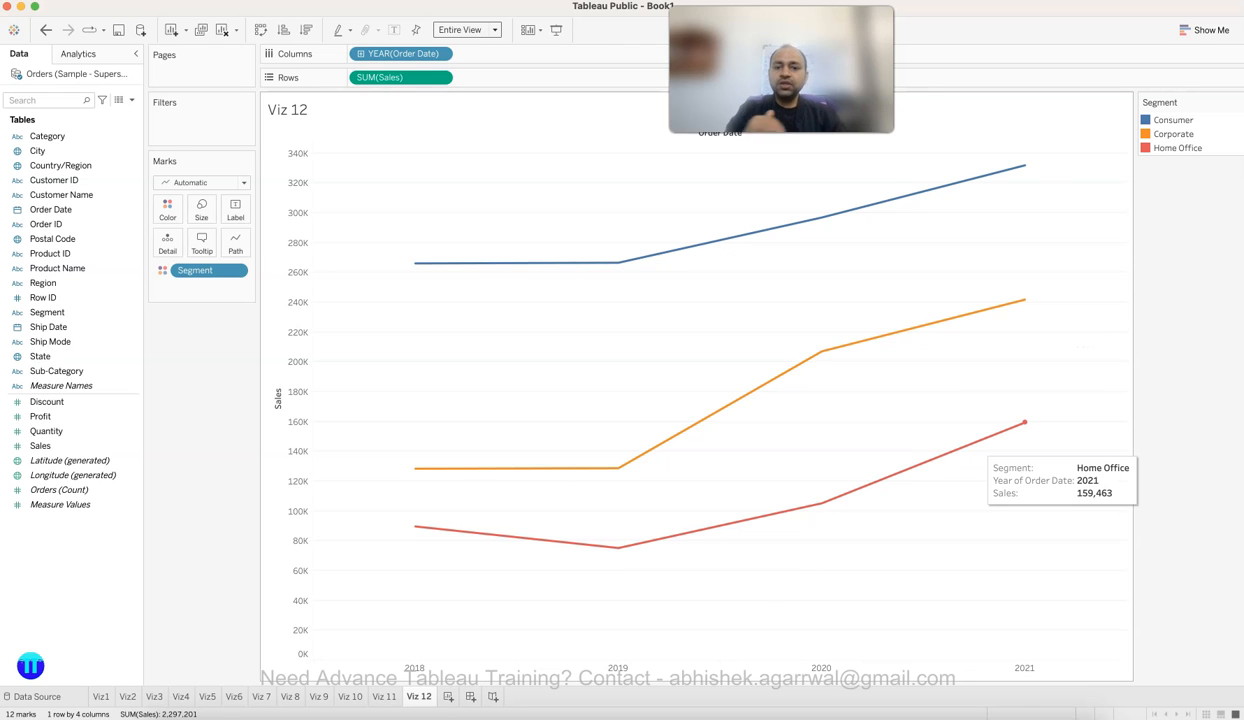
{"action": "mouse_move", "coordinate": [415, 263]}
{"action": "mouse_move", "coordinate": [618, 263]}
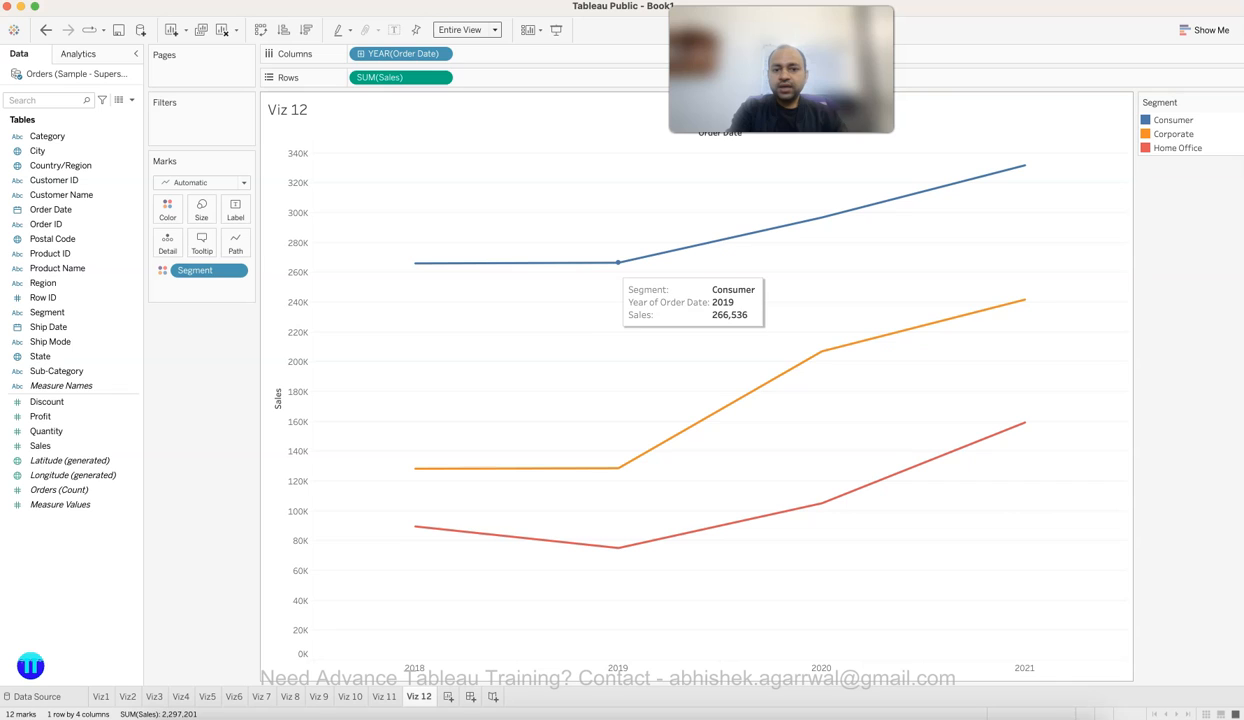
{"action": "mouse_move", "coordinate": [1024, 165]}
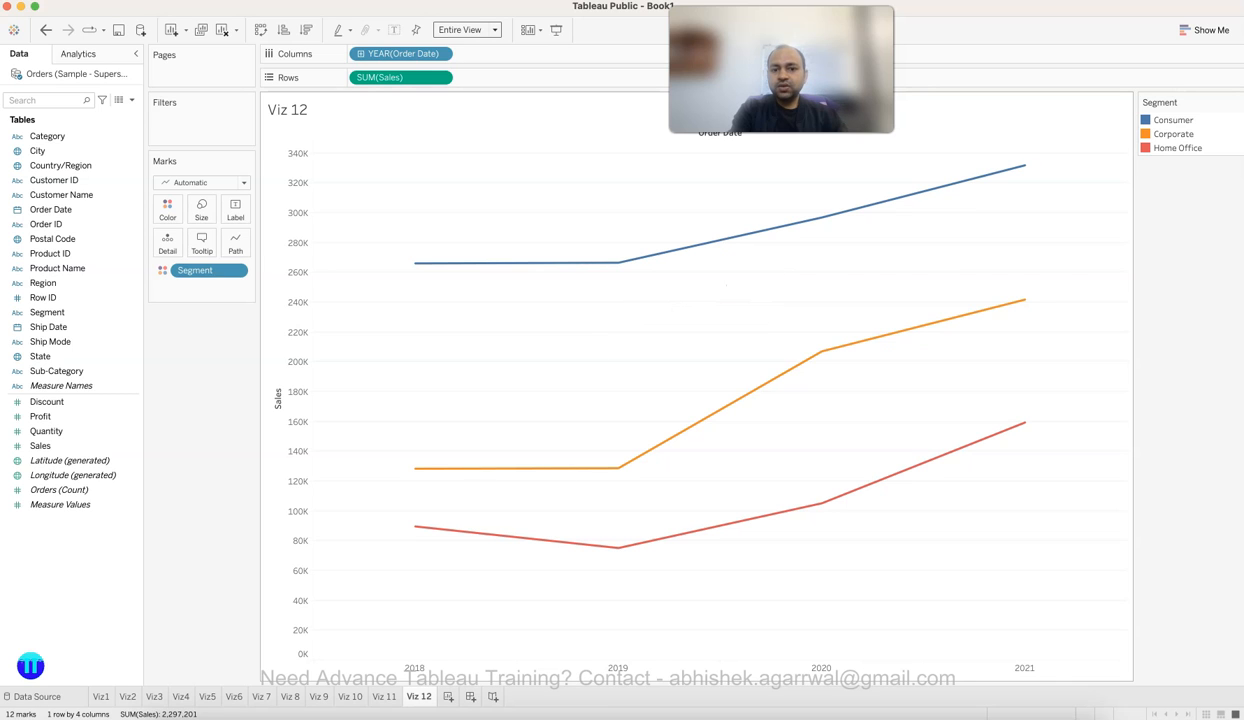
{"action": "mouse_move", "coordinate": [618, 468]}
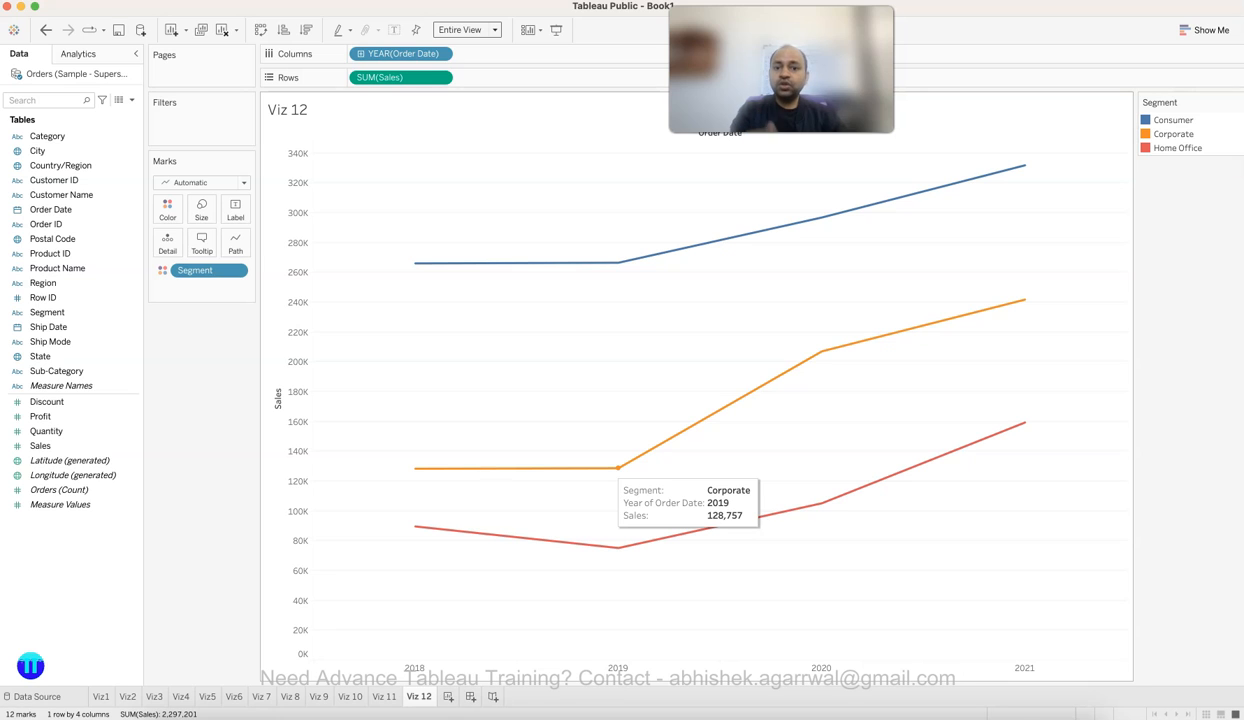
{"action": "mouse_move", "coordinate": [820, 351]}
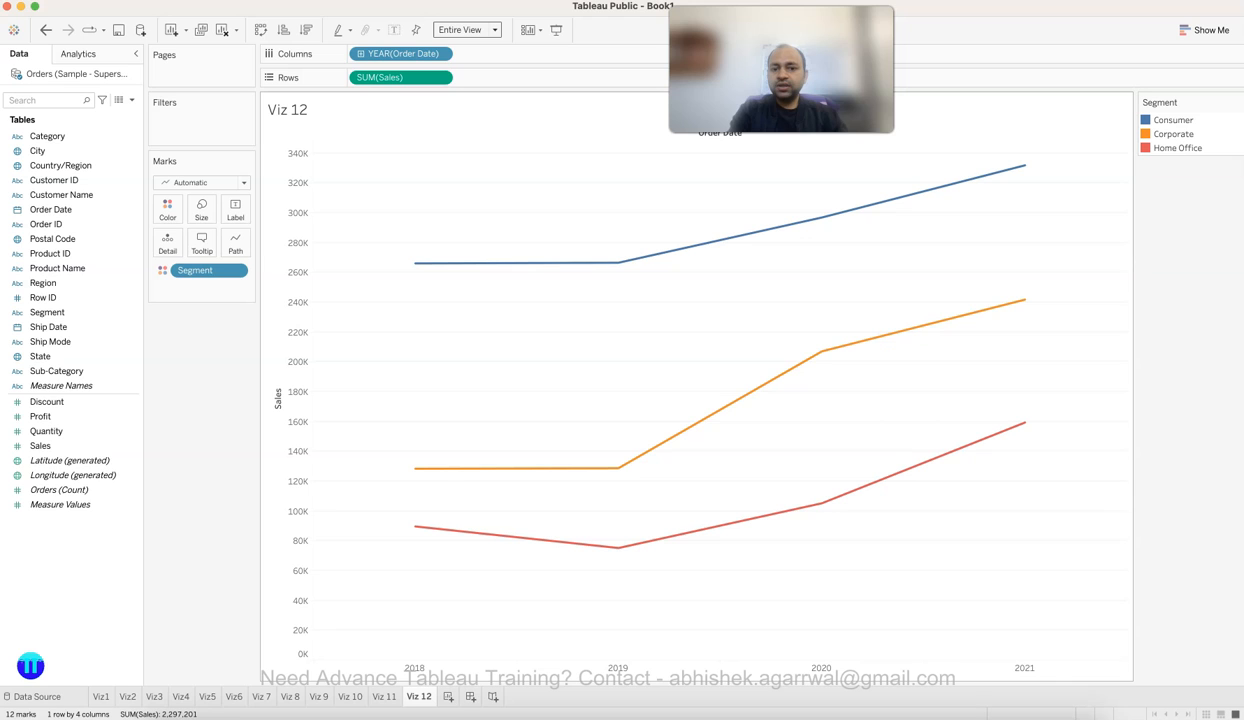
{"action": "mouse_move", "coordinate": [1020, 305]}
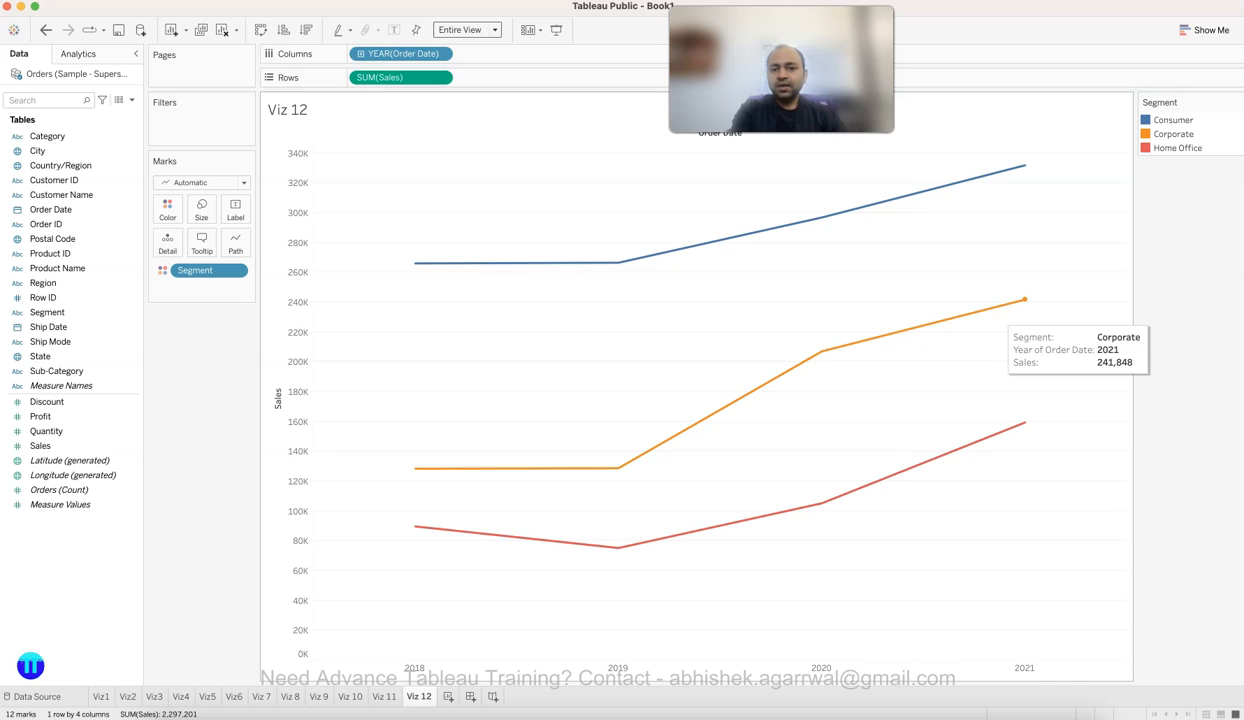
{"action": "mouse_move", "coordinate": [821, 503]}
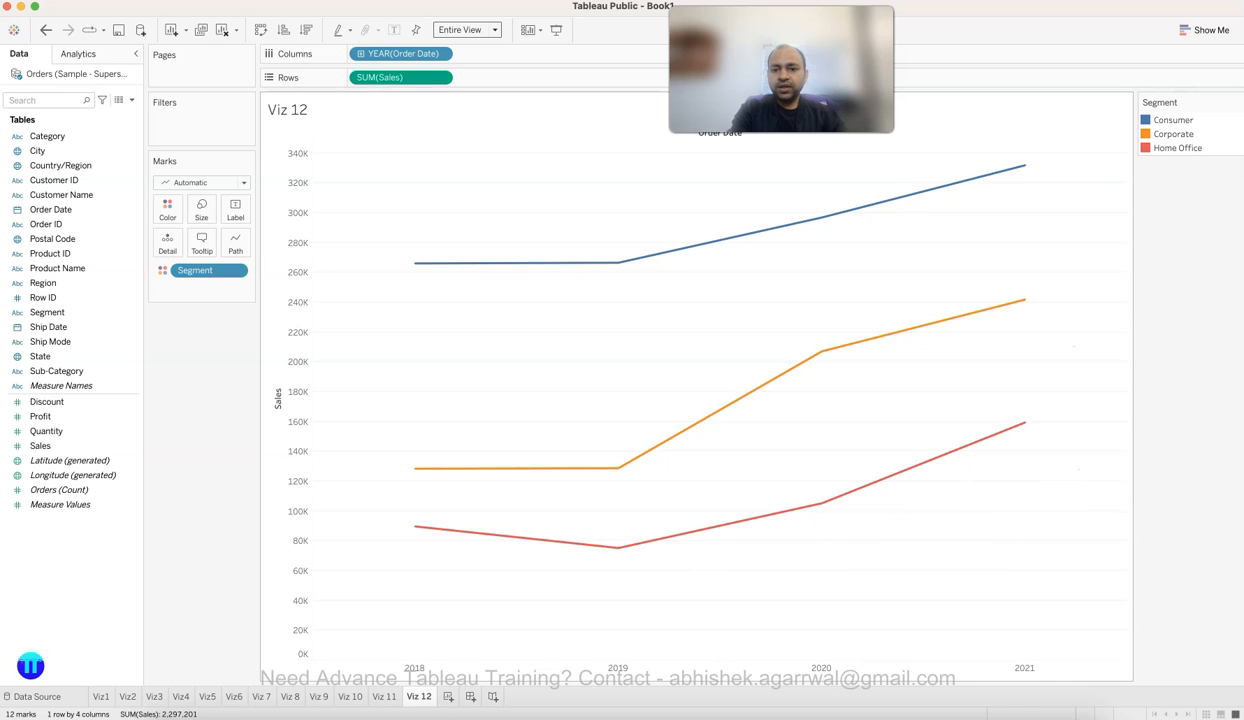
{"action": "mouse_move", "coordinate": [618, 547]}
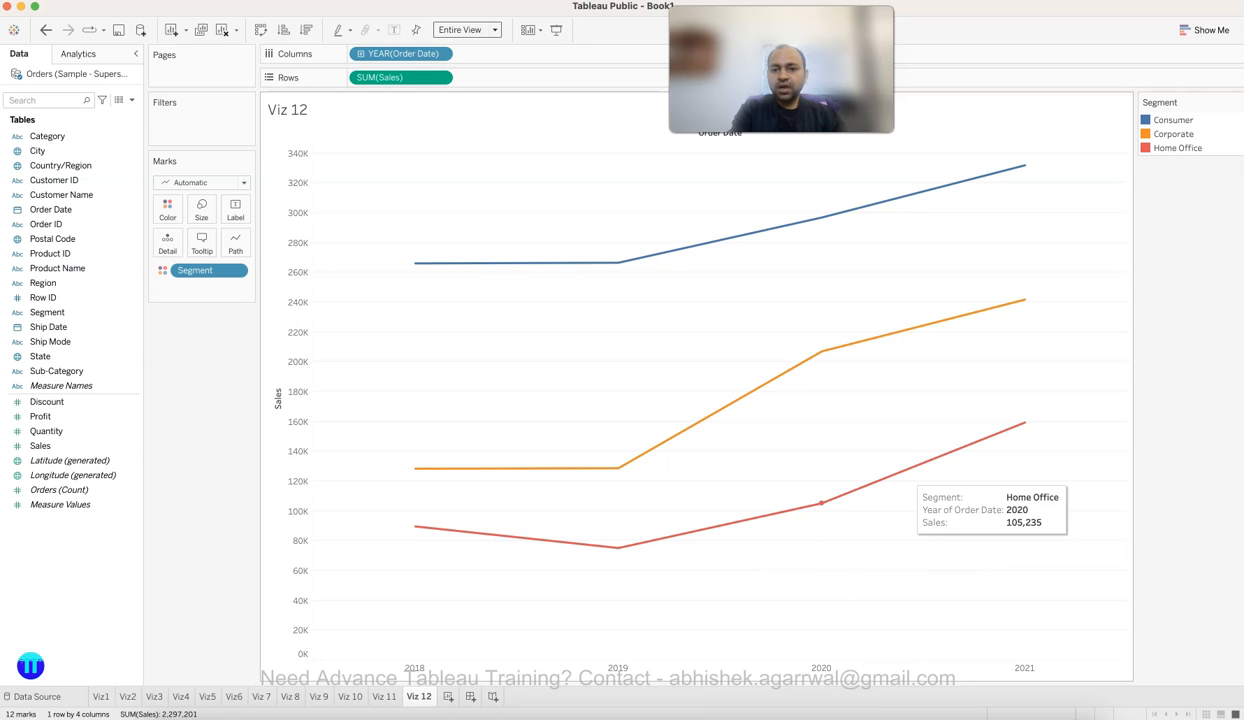
{"action": "mouse_move", "coordinate": [1024, 422]}
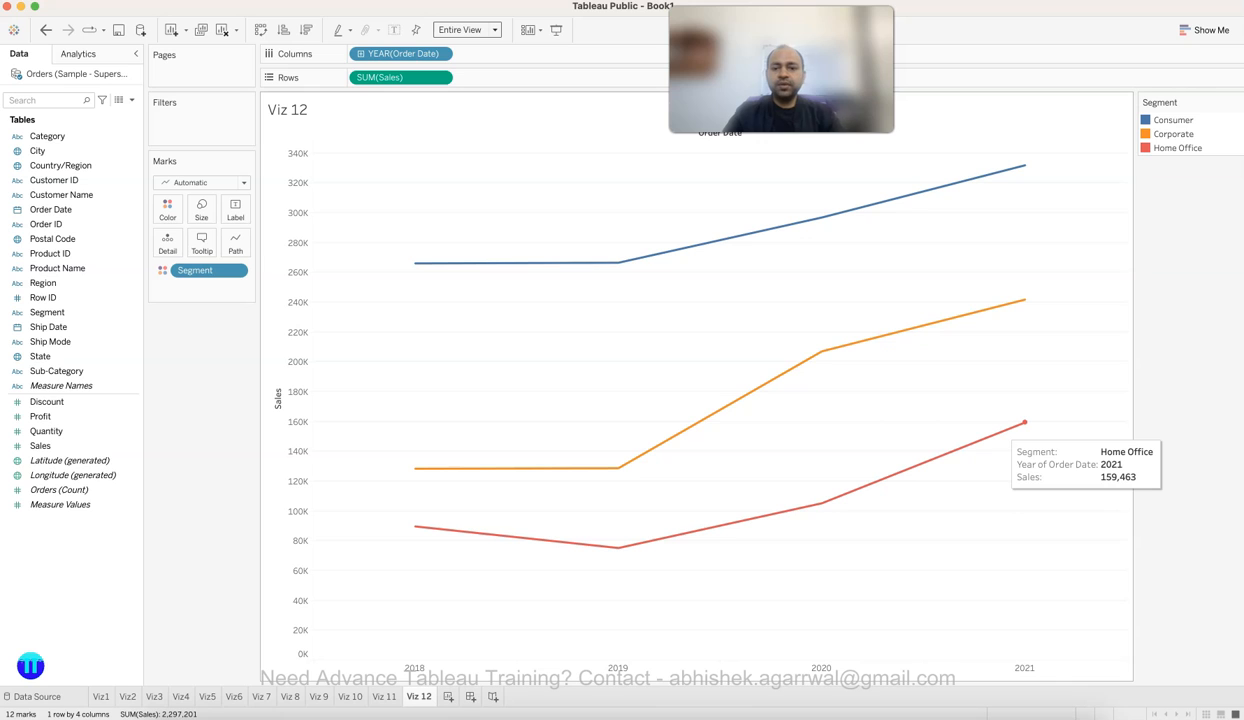
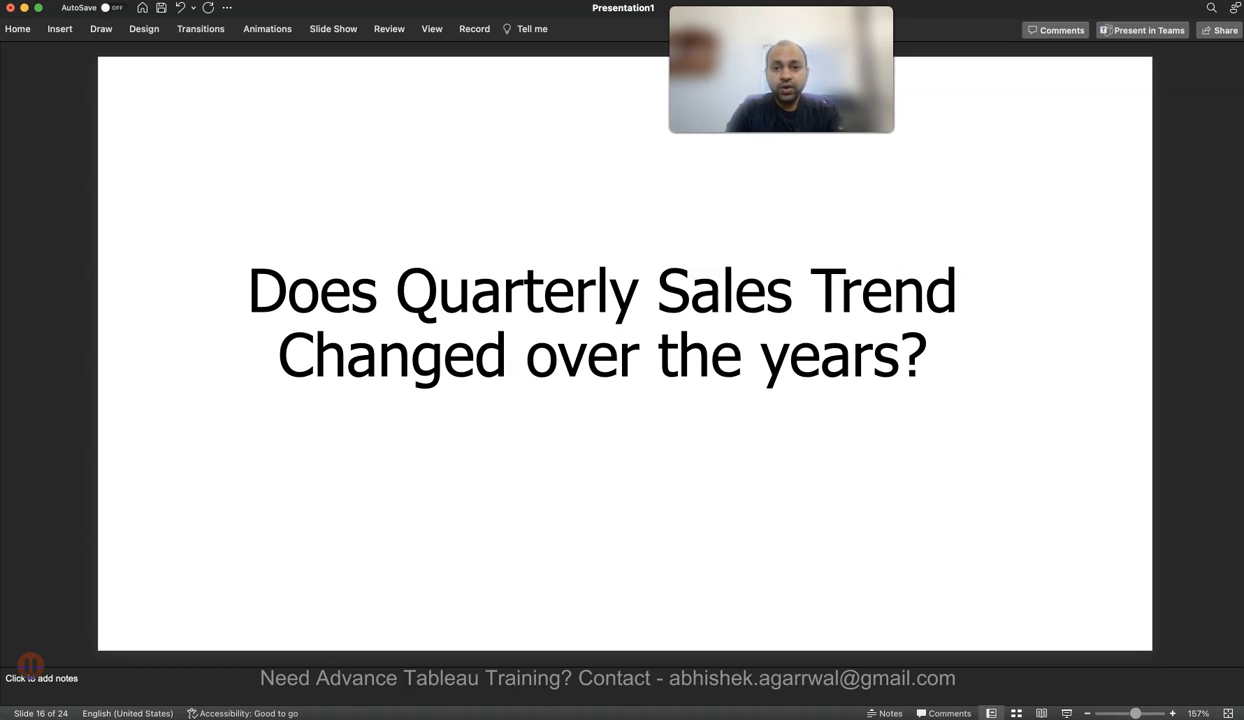
Switch to Tableau, set Order Date in the Viz 12 columns to discrete Quarter, and remove Segment from Color.
{"action": "left_click", "coordinate": [924, 716]}
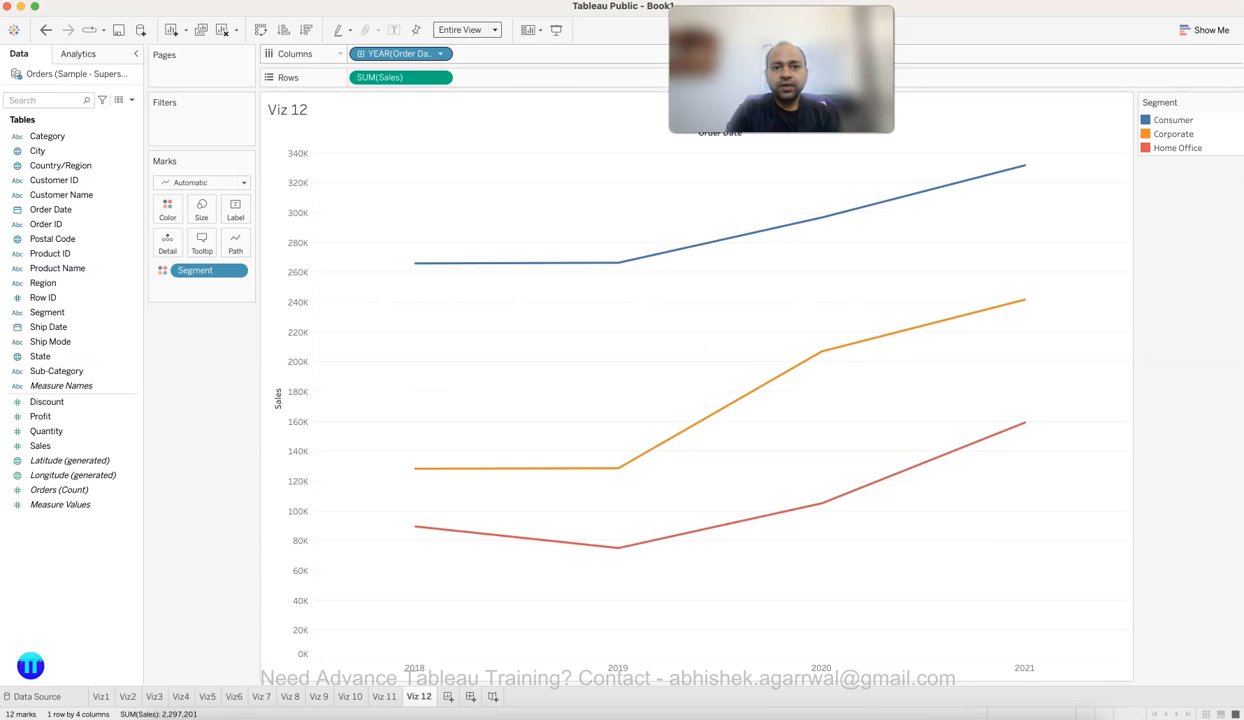
{"action": "left_click", "coordinate": [440, 53]}
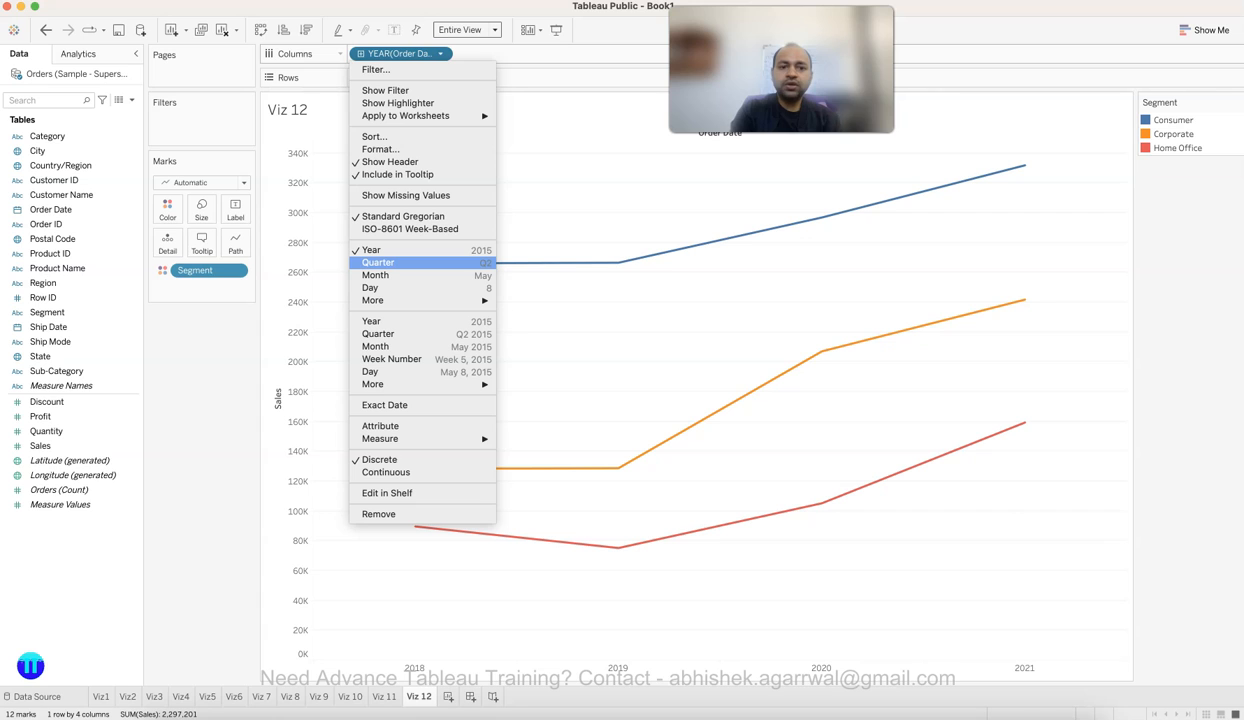
{"action": "left_click", "coordinate": [378, 262]}
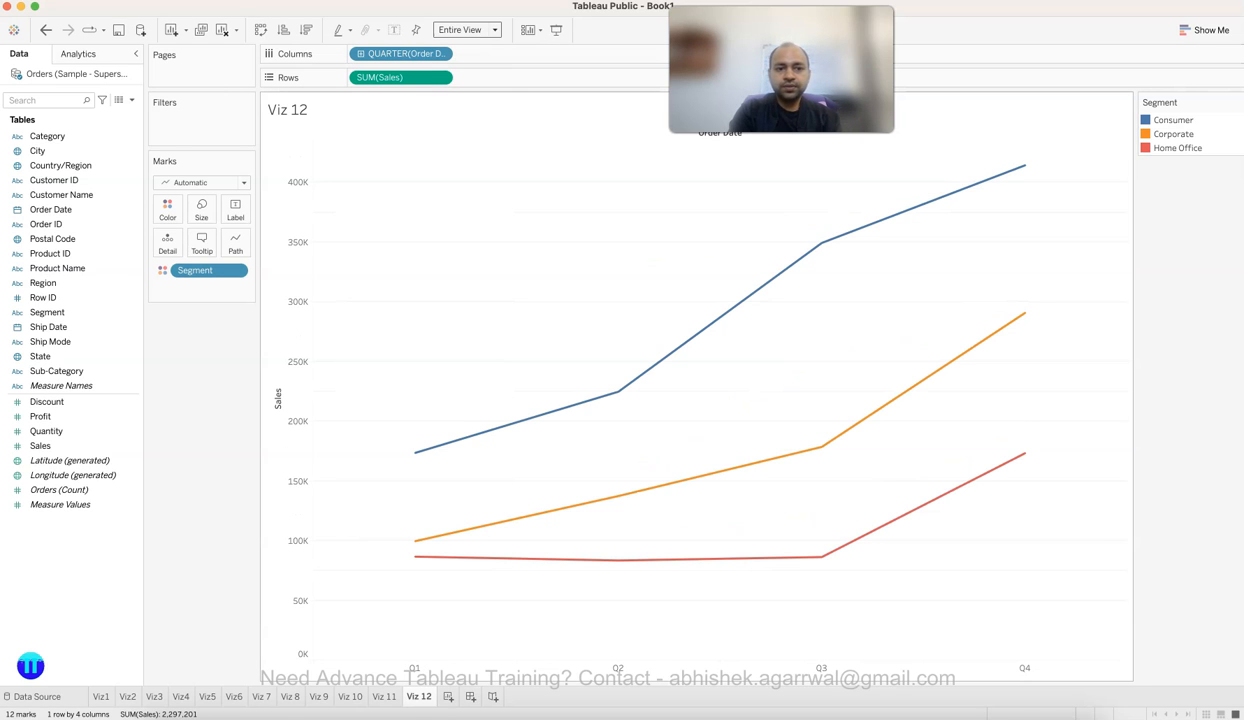
{"action": "left_click_drag", "start_coordinate": [200, 270], "coordinate": [204, 380]}
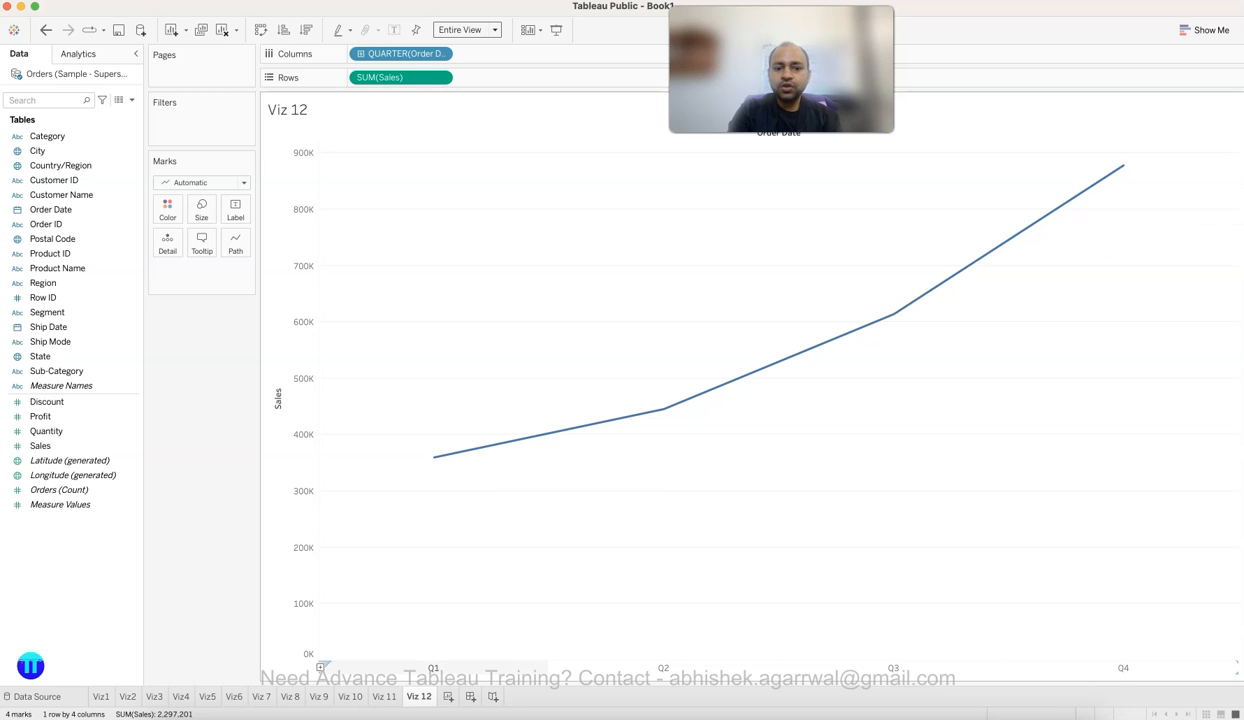
{"action": "mouse_move", "coordinate": [433, 457]}
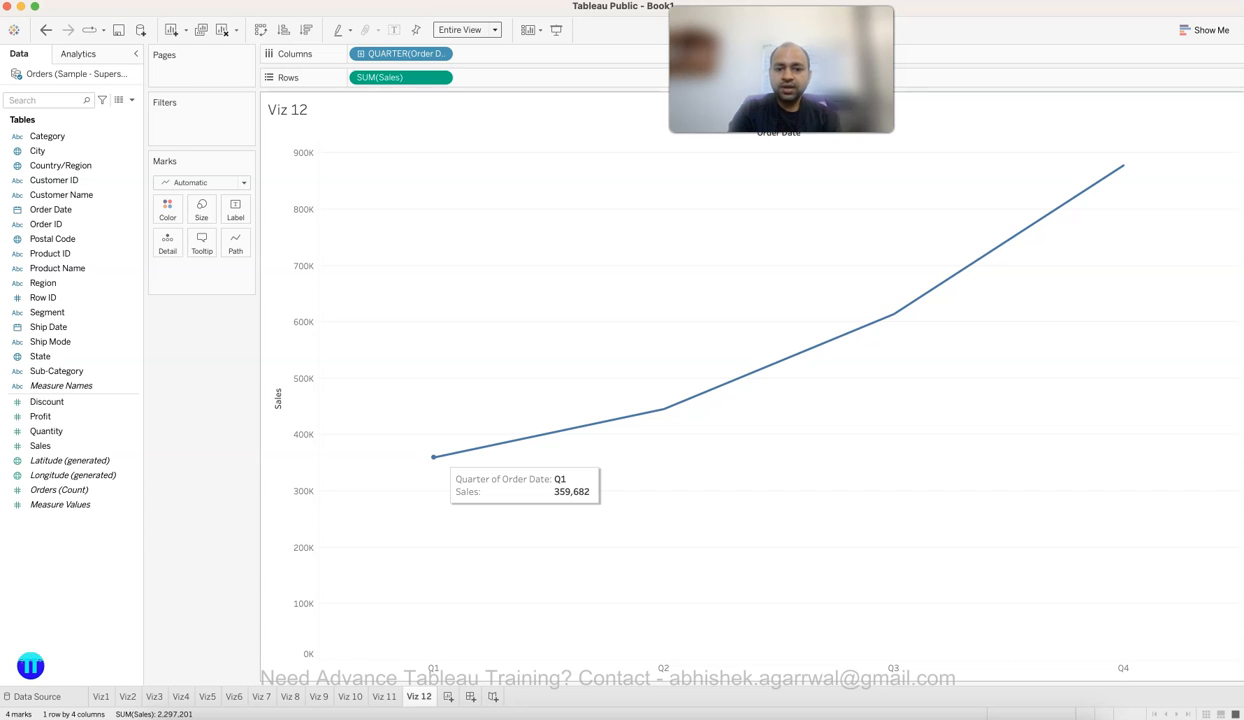
{"action": "mouse_move", "coordinate": [663, 409]}
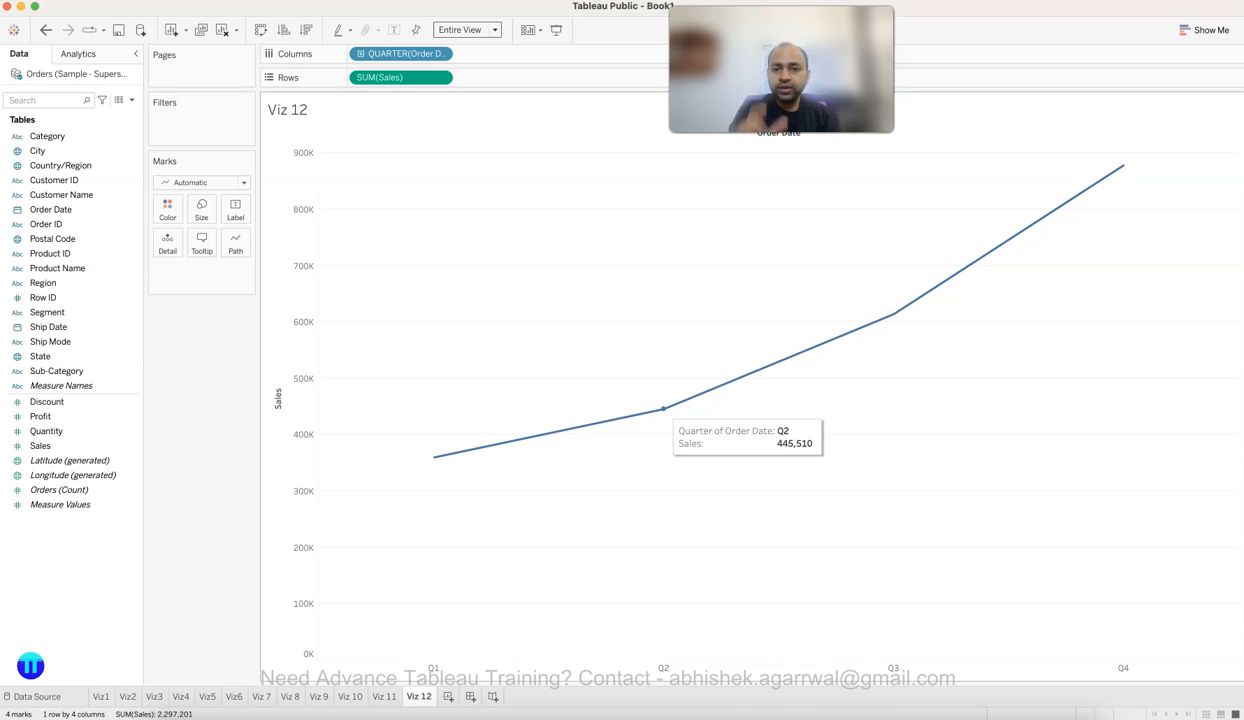
{"action": "mouse_move", "coordinate": [820, 345]}
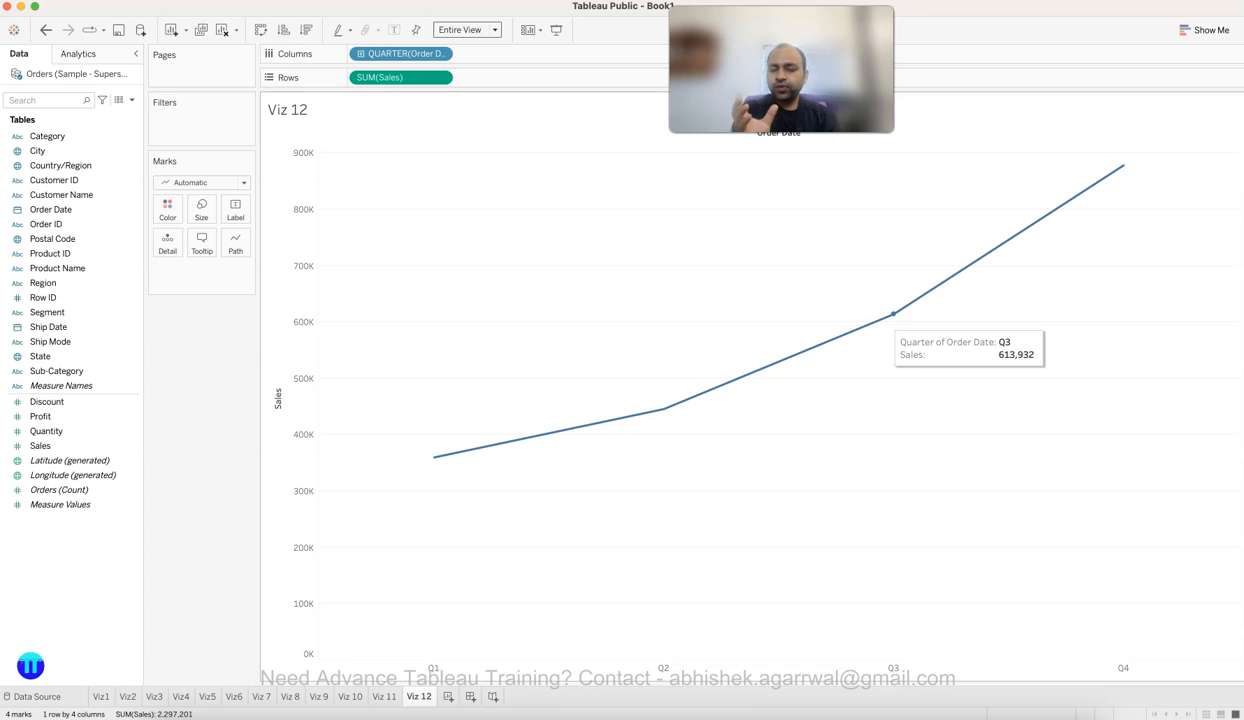
{"action": "mouse_move", "coordinate": [1123, 166]}
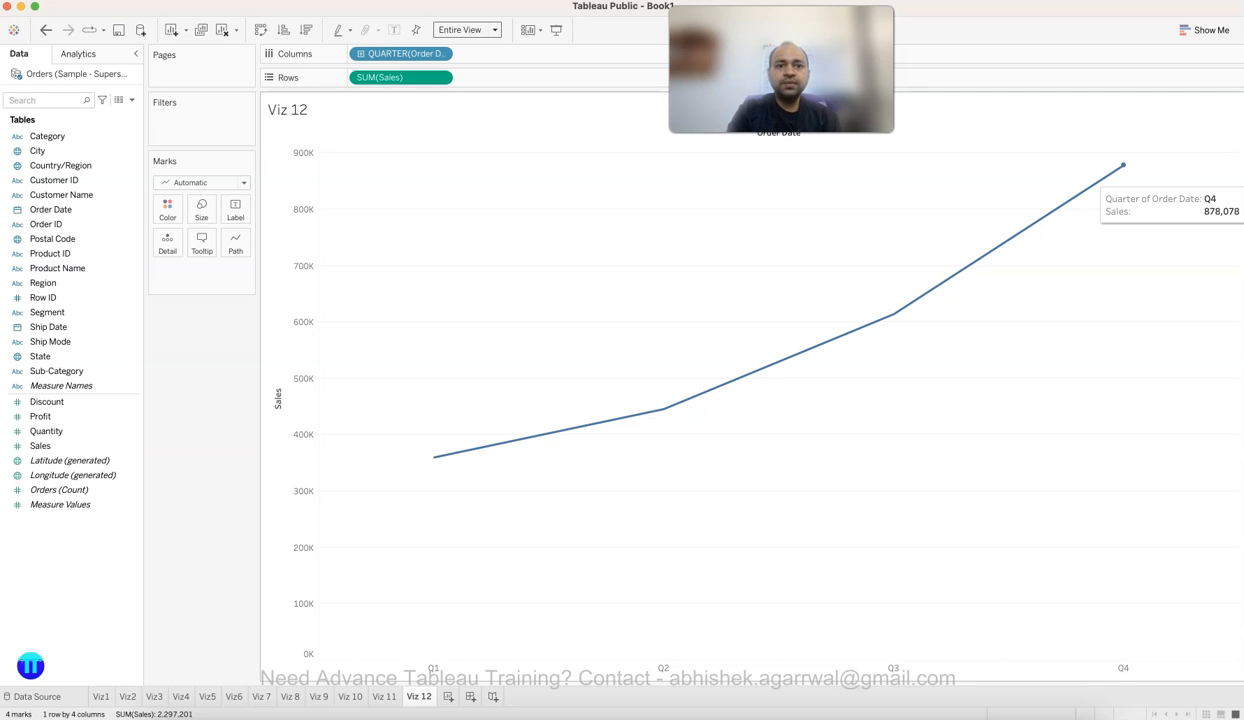
Try Order Date as a continuous quarter with year, and set it back to discrete Quarter.
{"action": "left_click", "coordinate": [440, 53]}
{"action": "mouse_move", "coordinate": [440, 300]}
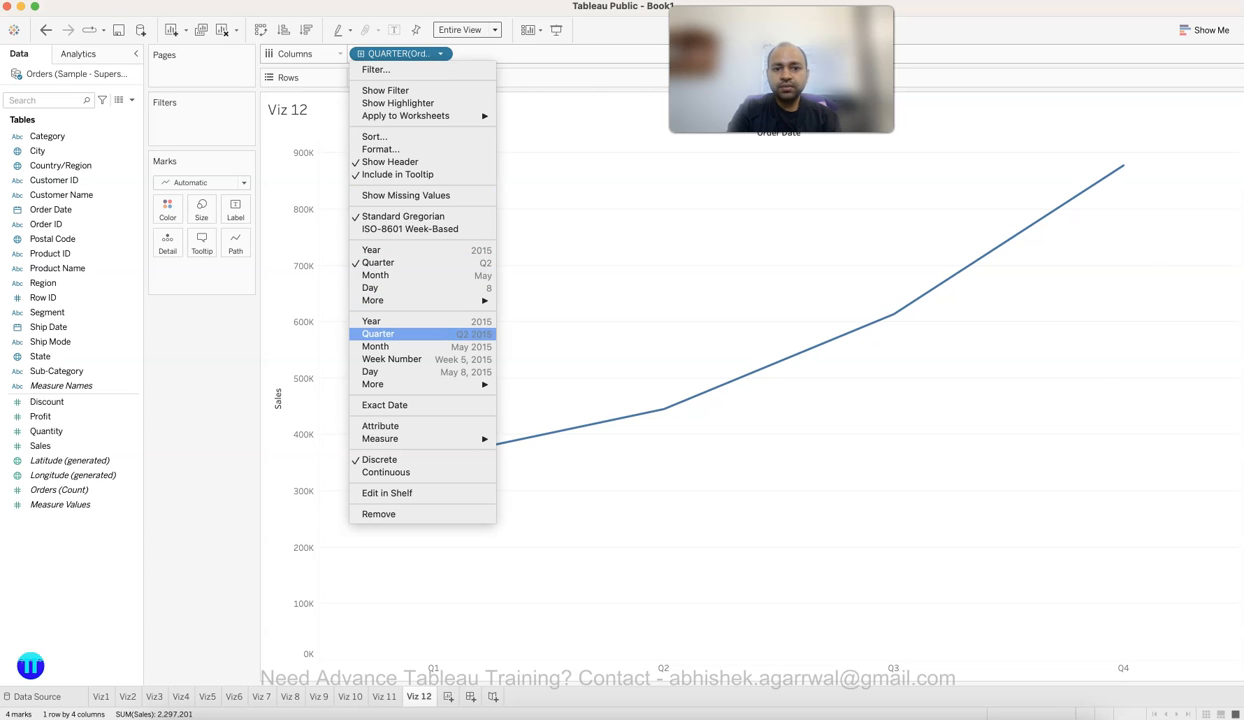
{"action": "left_click", "coordinate": [378, 333]}
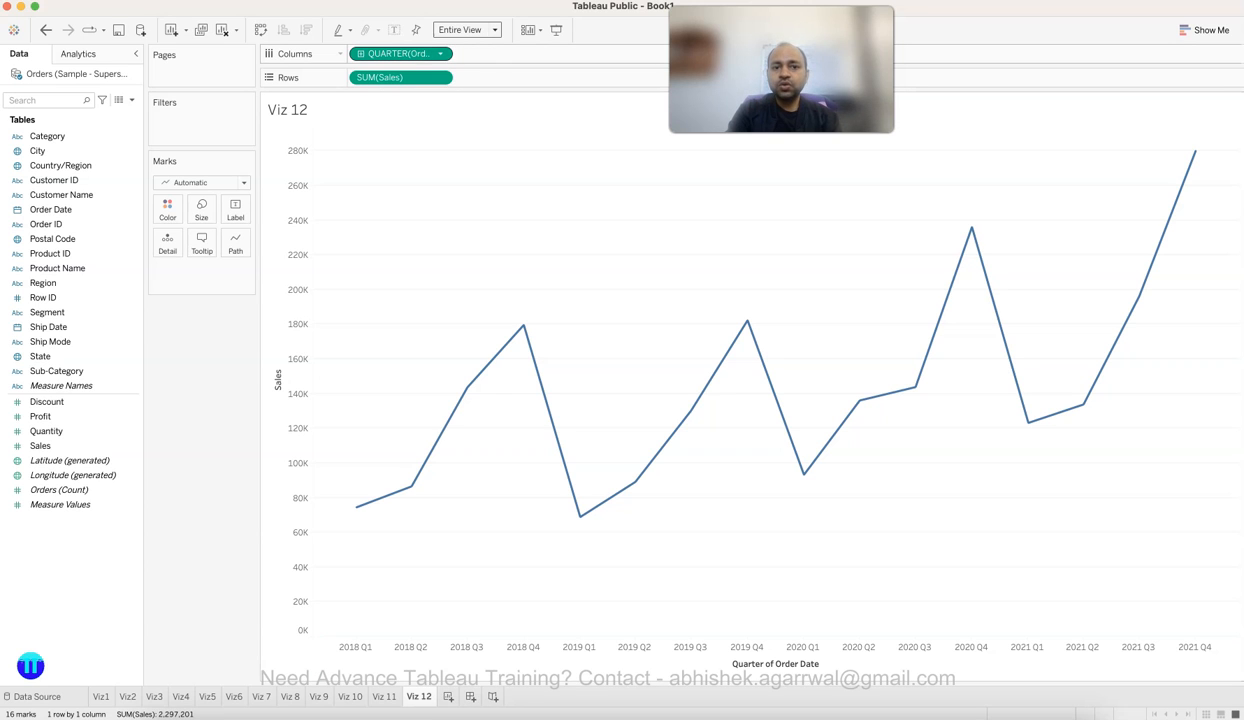
{"action": "left_click", "coordinate": [440, 53]}
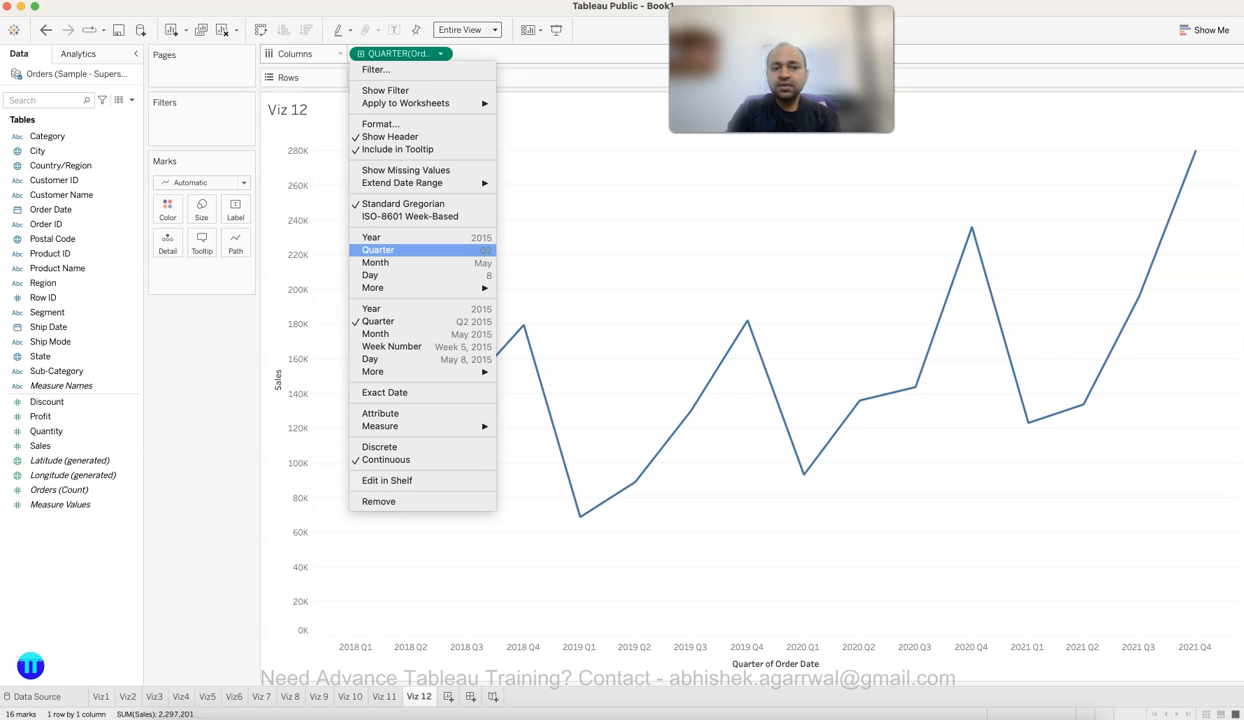
{"action": "left_click", "coordinate": [378, 249]}
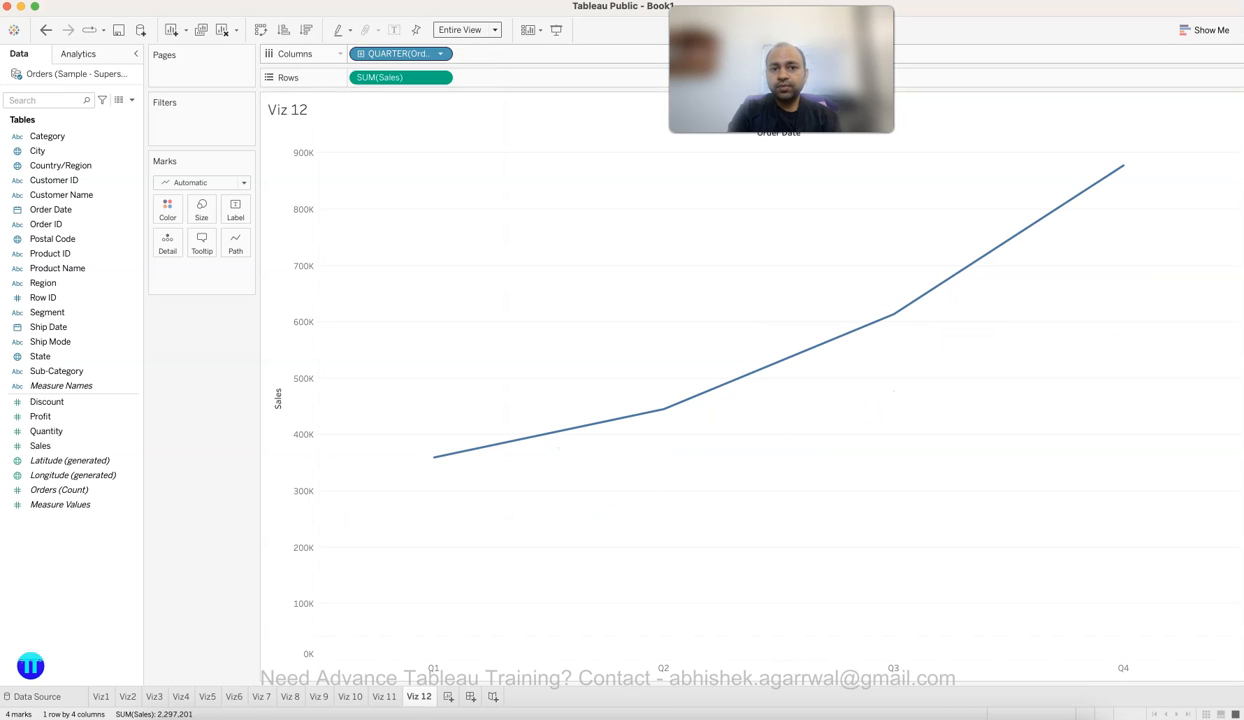
Alternate Order Date between continuous and discrete quarters, and compare the first-quarter sales points of 2018 to 2021 on the continuous line.
{"action": "left_click", "coordinate": [440, 53]}
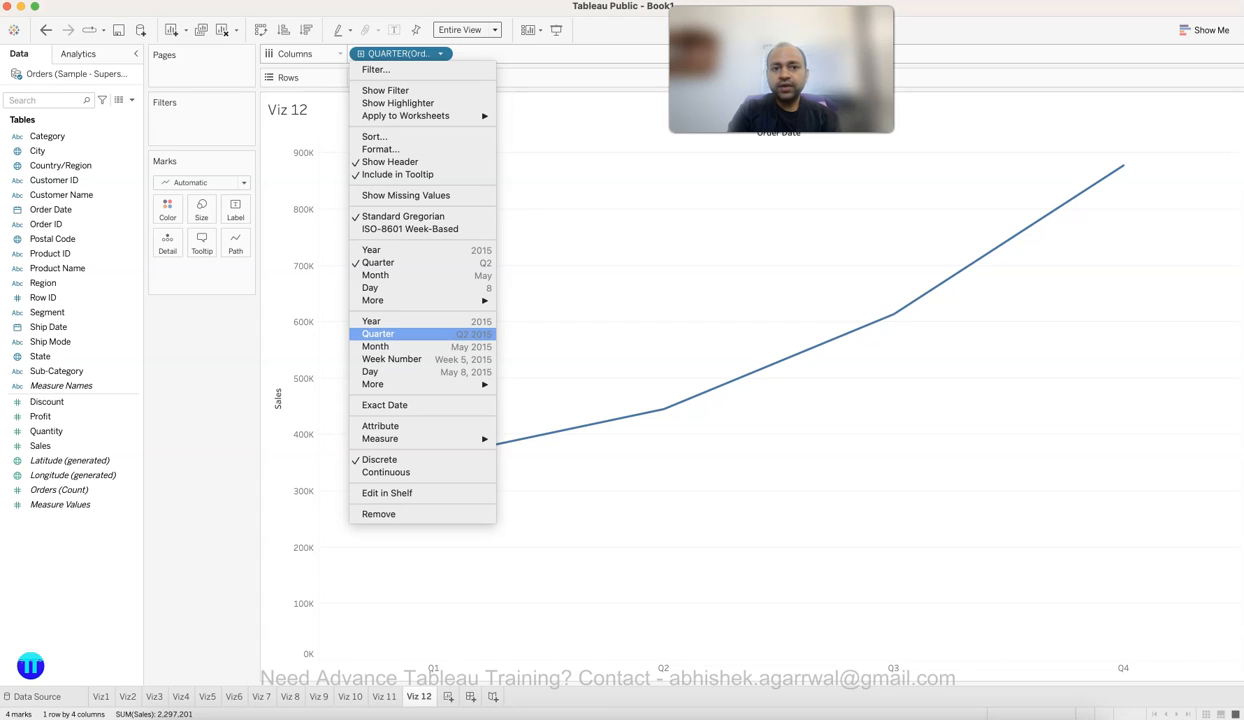
{"action": "left_click", "coordinate": [378, 333]}
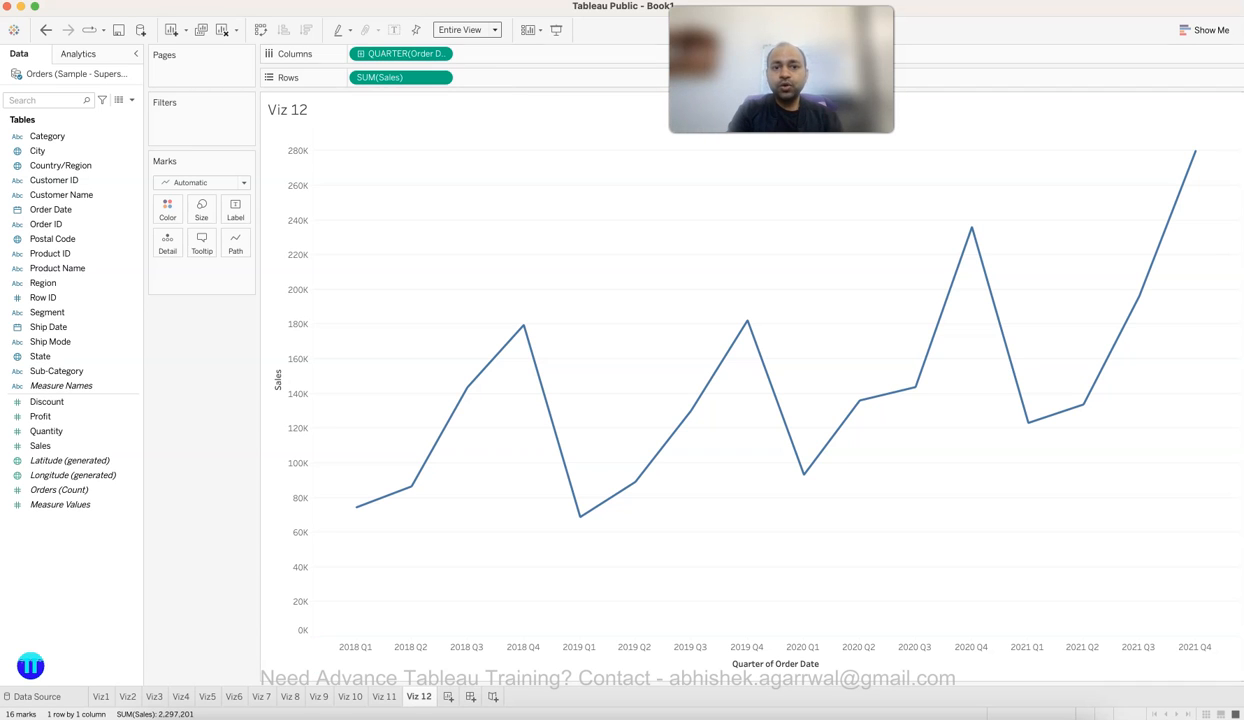
{"action": "left_click", "coordinate": [440, 53]}
{"action": "left_click", "coordinate": [378, 249]}
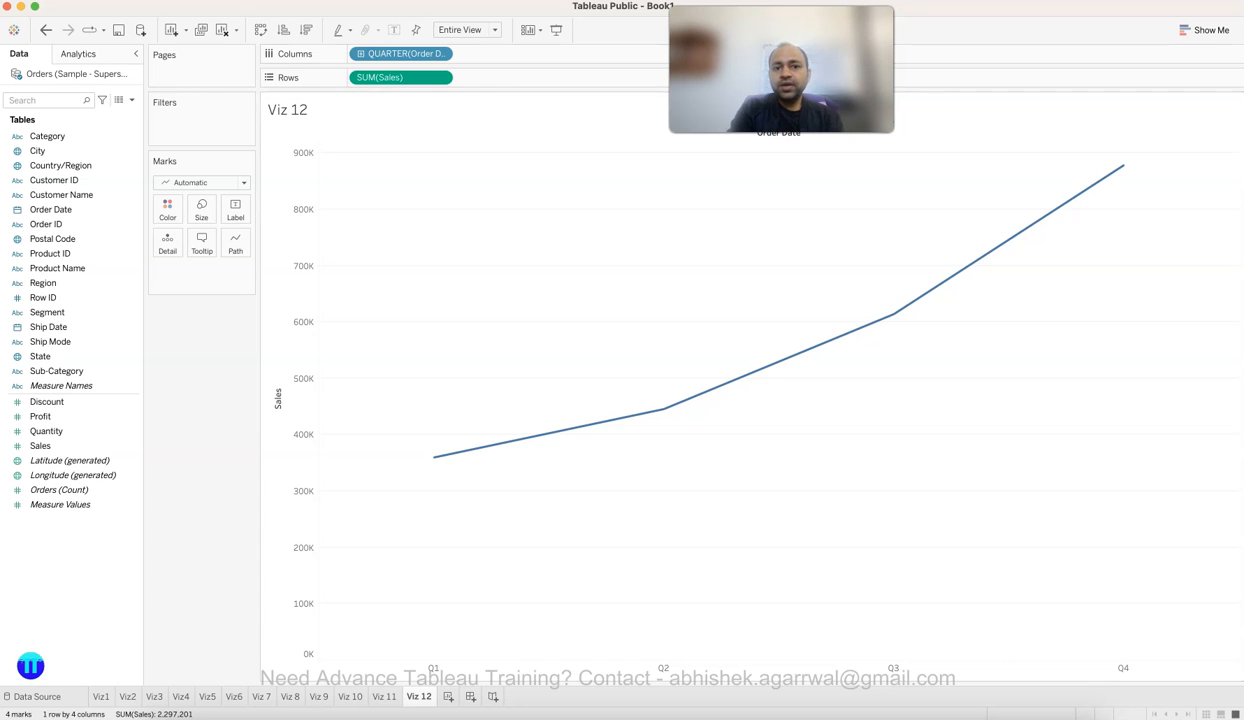
{"action": "left_click", "coordinate": [440, 53]}
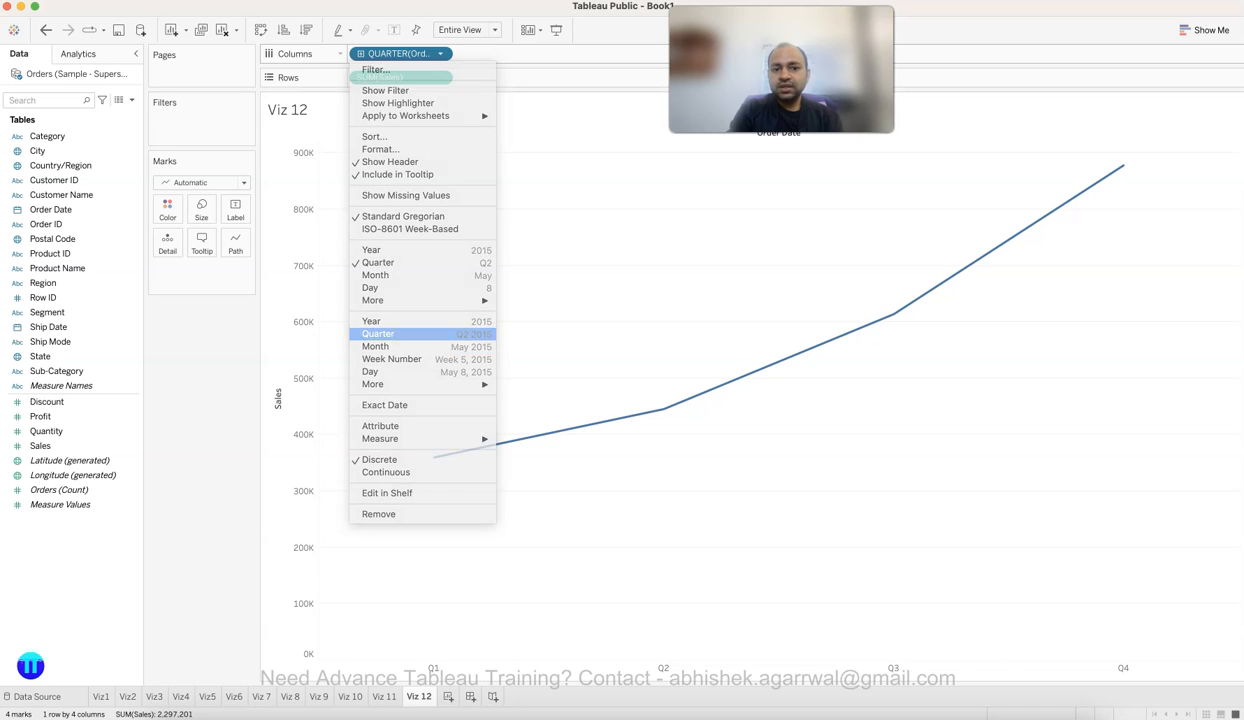
{"action": "left_click", "coordinate": [420, 333]}
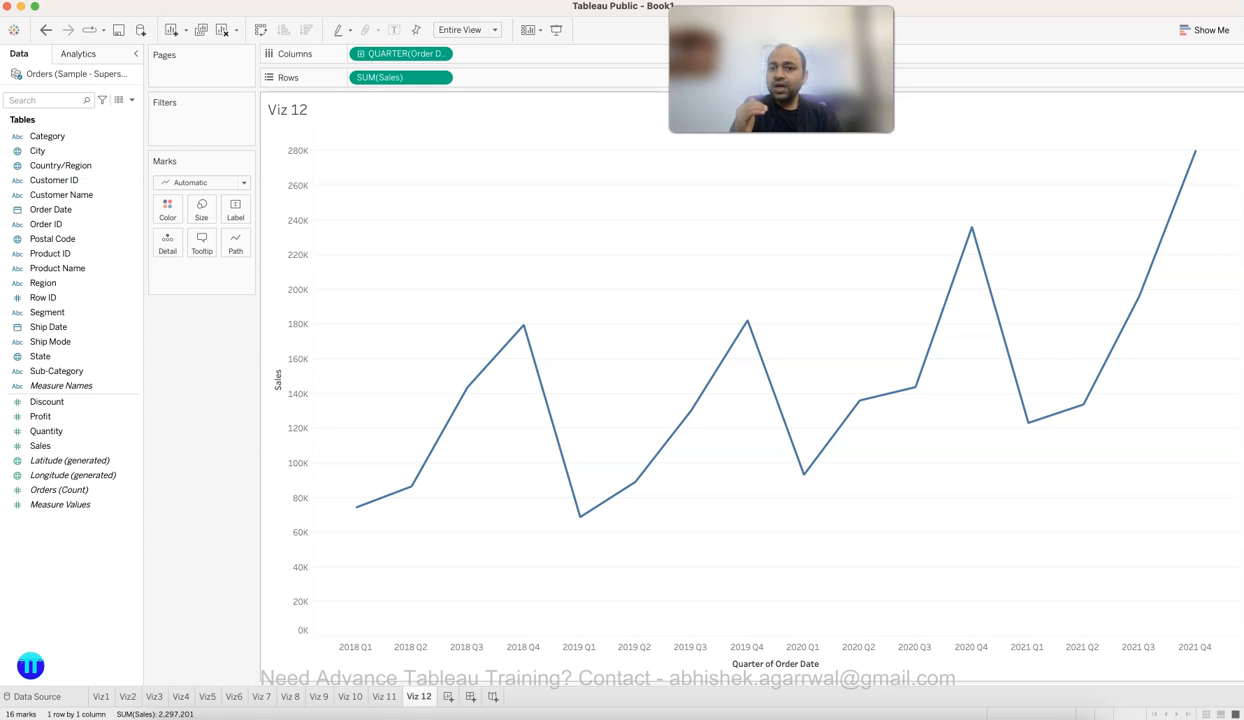
{"action": "mouse_move", "coordinate": [356, 507]}
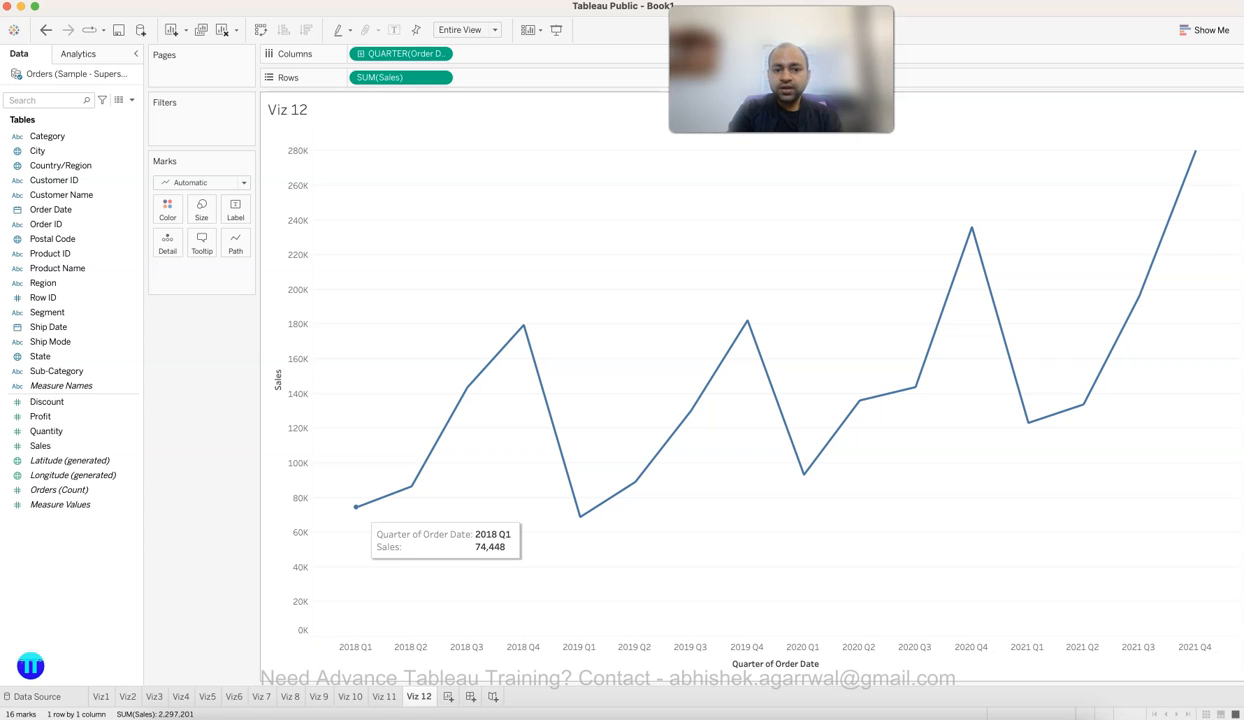
{"action": "mouse_move", "coordinate": [579, 517]}
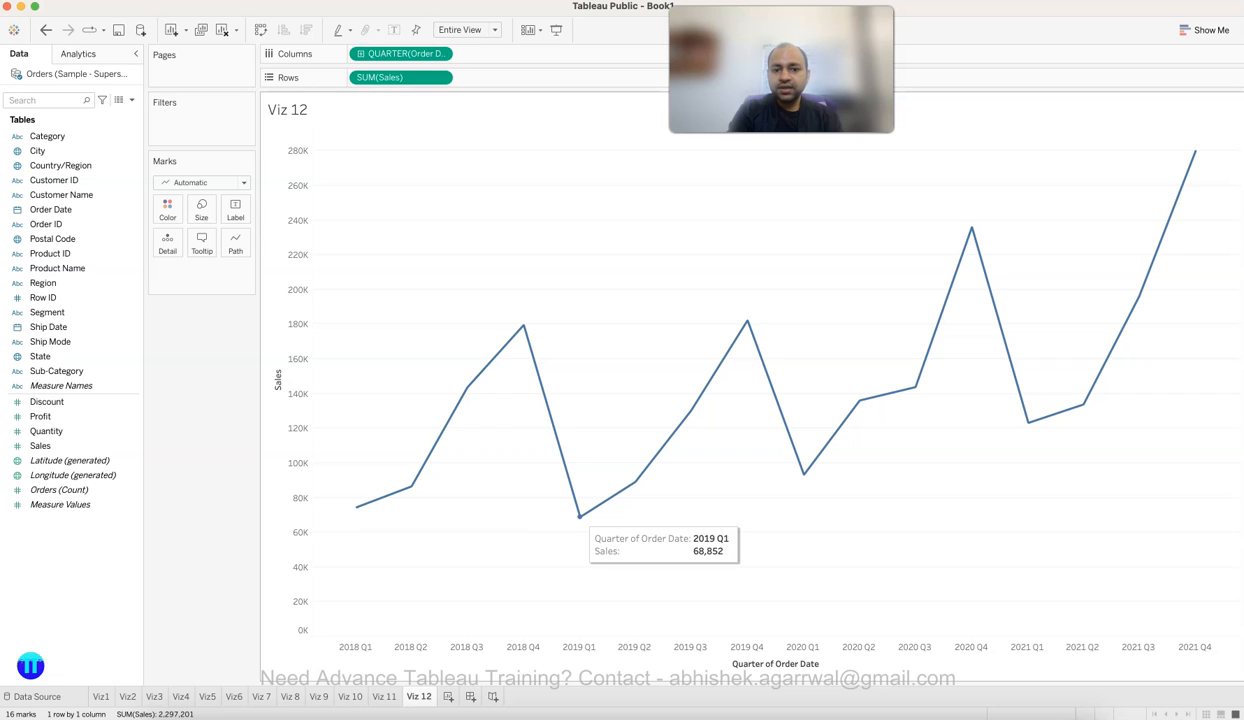
{"action": "mouse_move", "coordinate": [803, 474]}
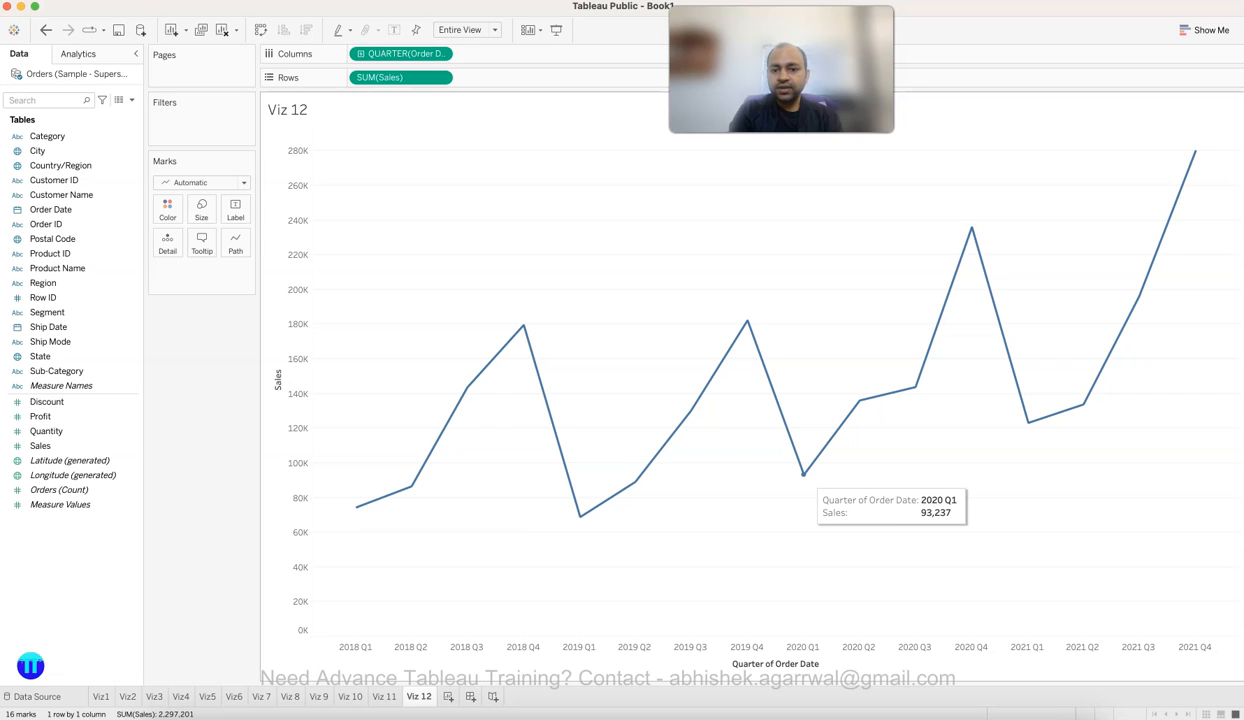
{"action": "mouse_move", "coordinate": [1027, 422]}
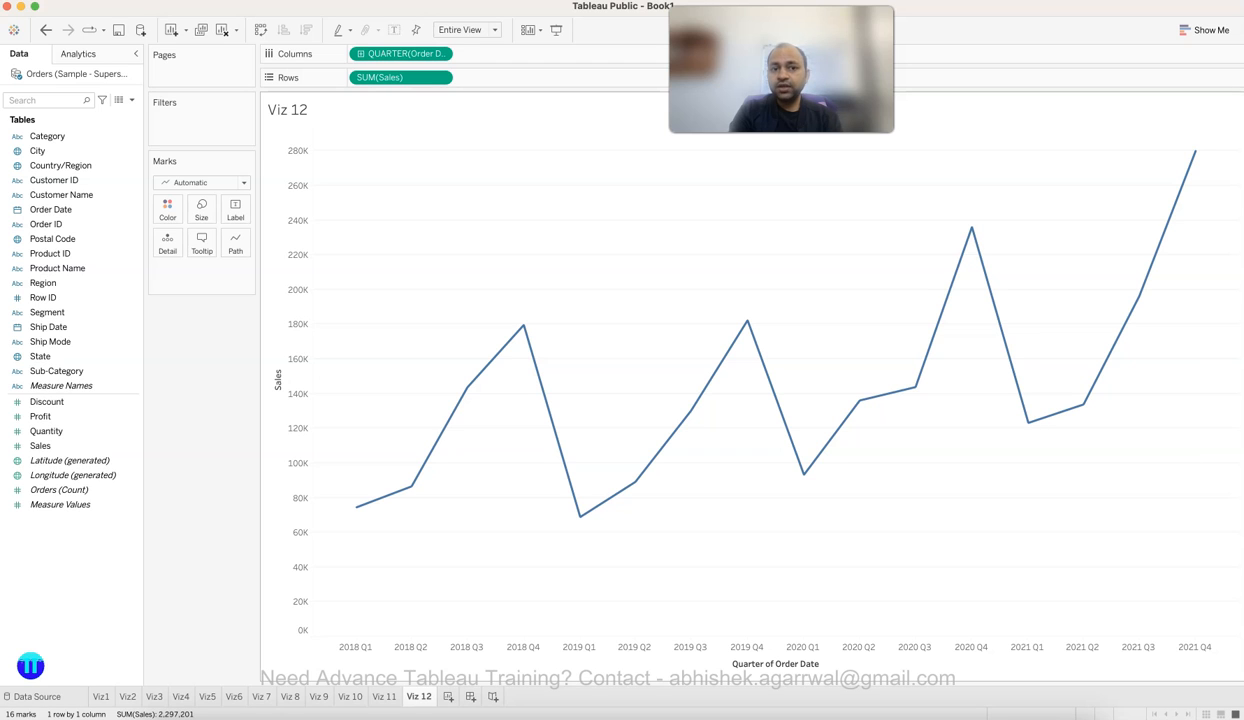
Set Order Date to discrete Quarter and add the year of Order Date ahead of it in the columns.
{"action": "left_click", "coordinate": [440, 53]}
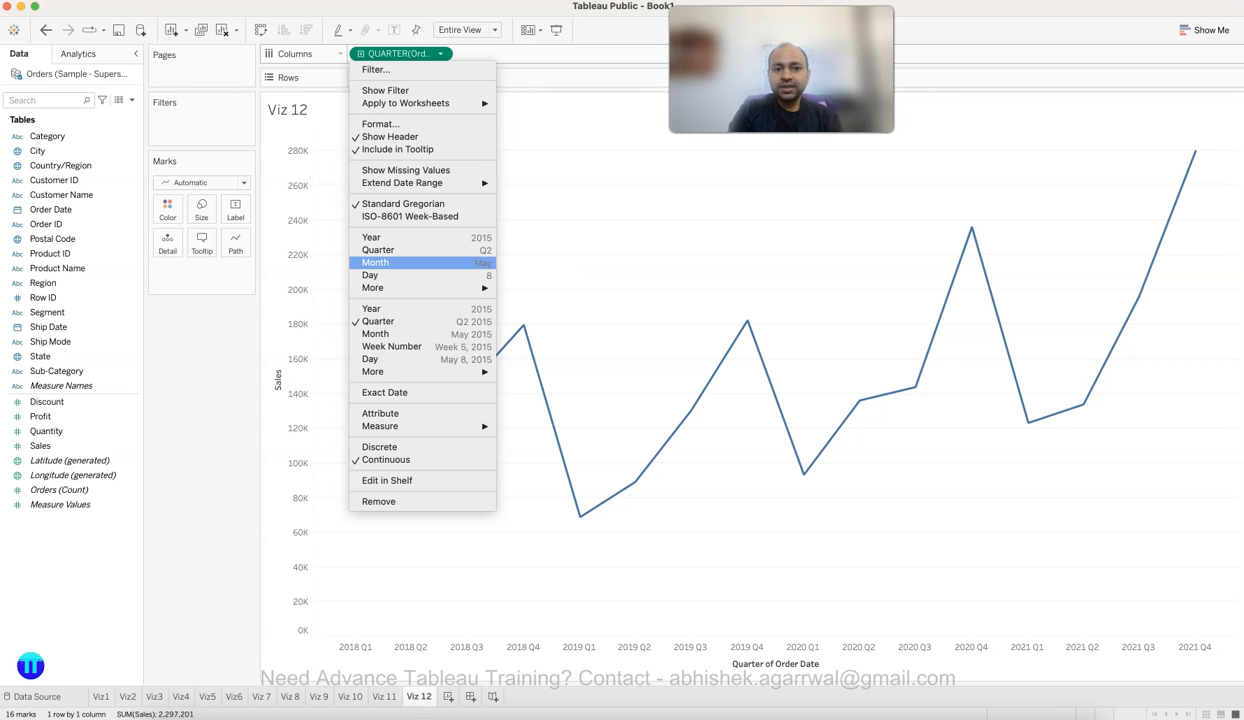
{"action": "left_click", "coordinate": [390, 249]}
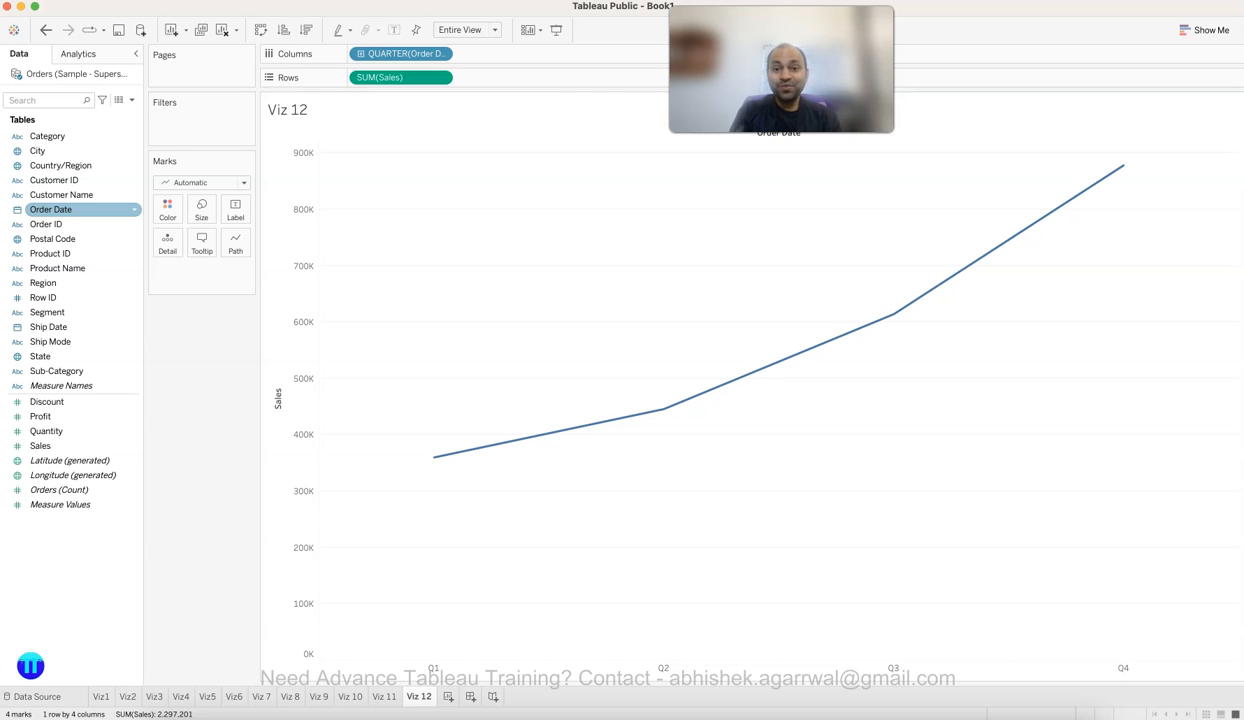
{"action": "left_click_drag", "start_coordinate": [50, 209], "coordinate": [330, 53]}
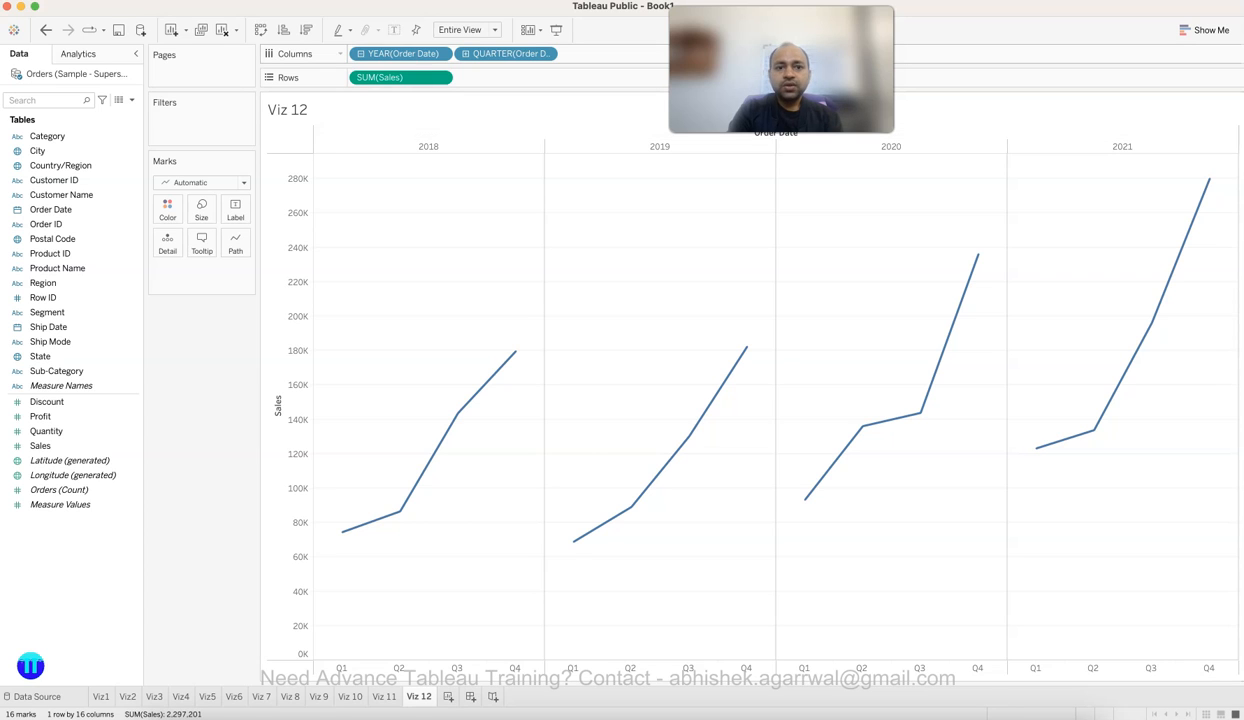
Try placing the quarter ahead of the year in the columns, compare yearly sales within each quarter, and restore the year-first order.
{"action": "left_click_drag", "start_coordinate": [405, 55], "coordinate": [560, 55]}
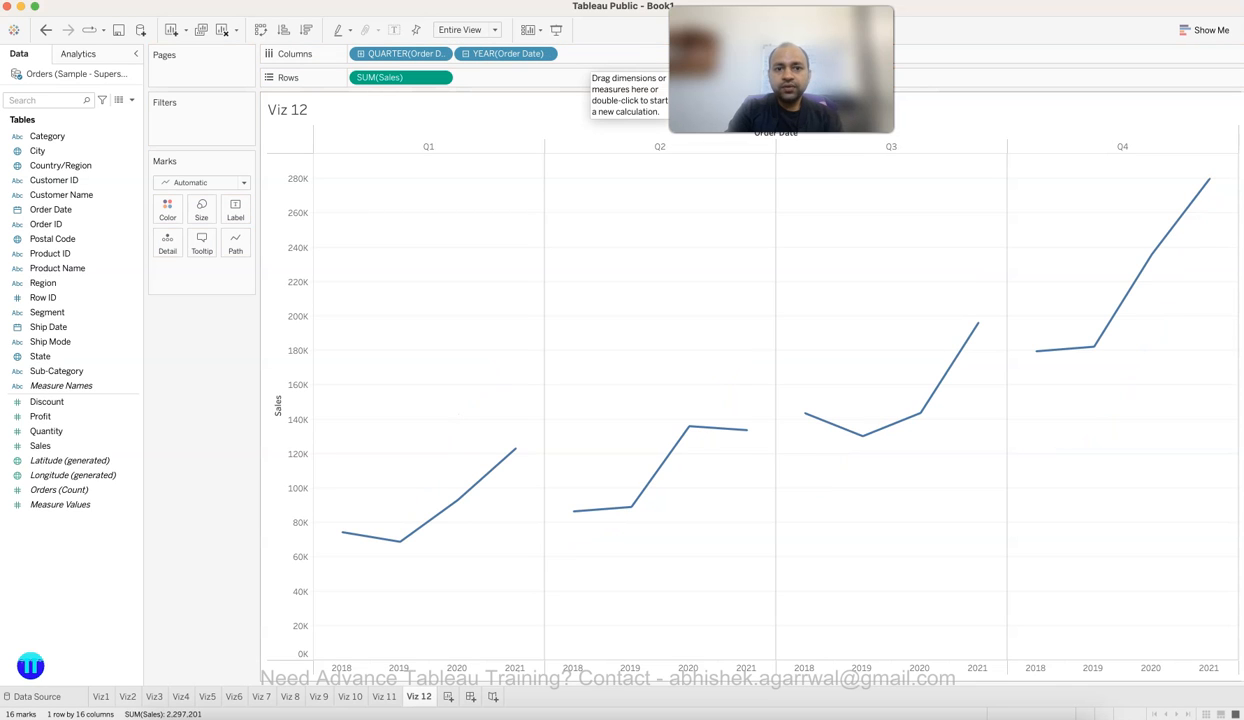
{"action": "mouse_move", "coordinate": [400, 542]}
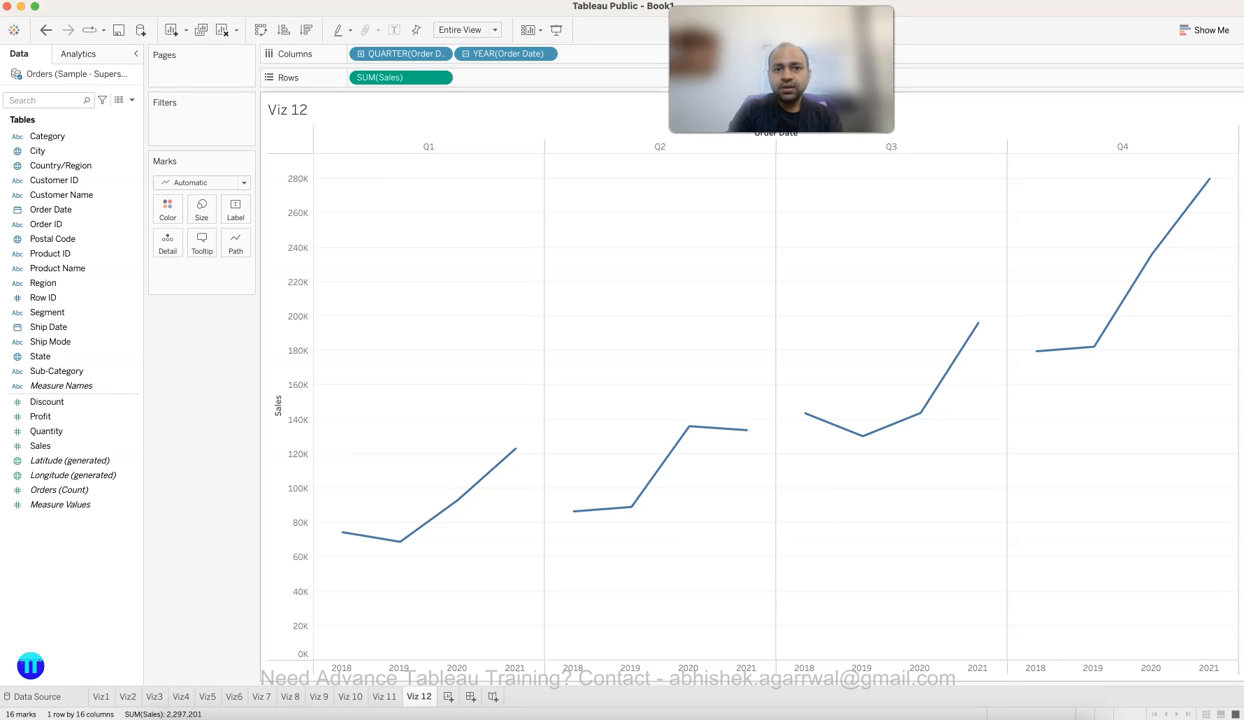
{"action": "mouse_move", "coordinate": [920, 412]}
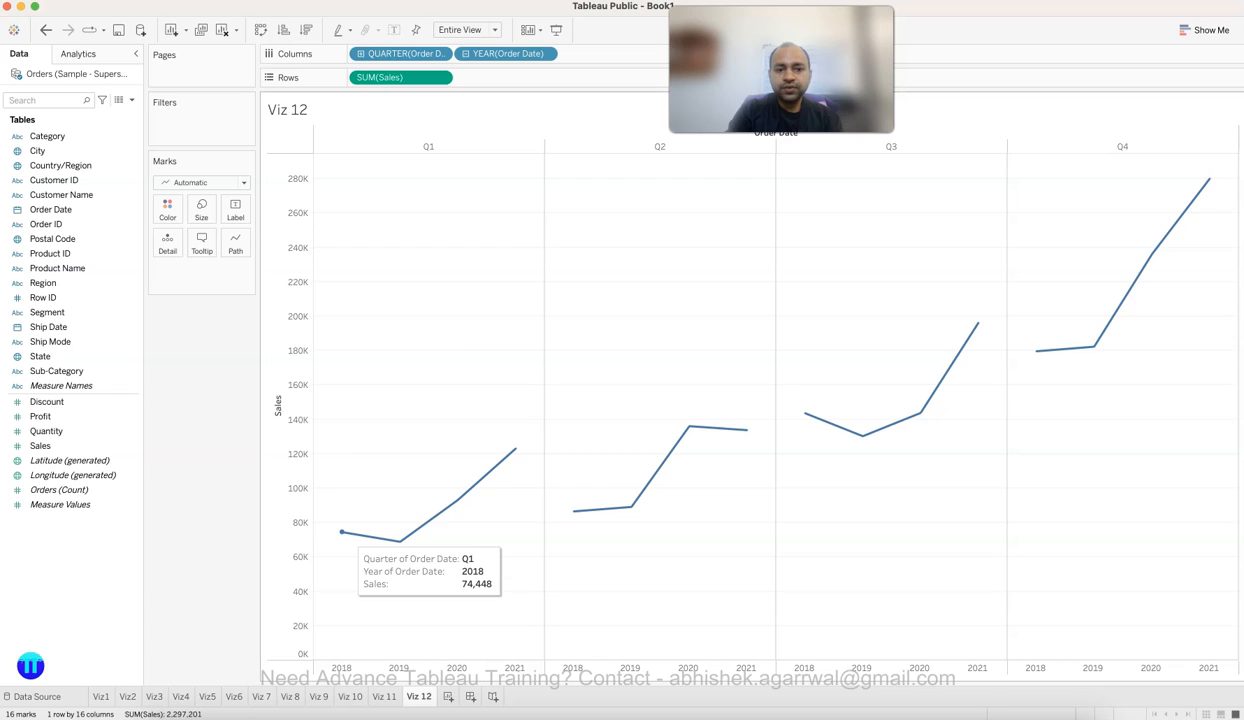
{"action": "mouse_move", "coordinate": [515, 451]}
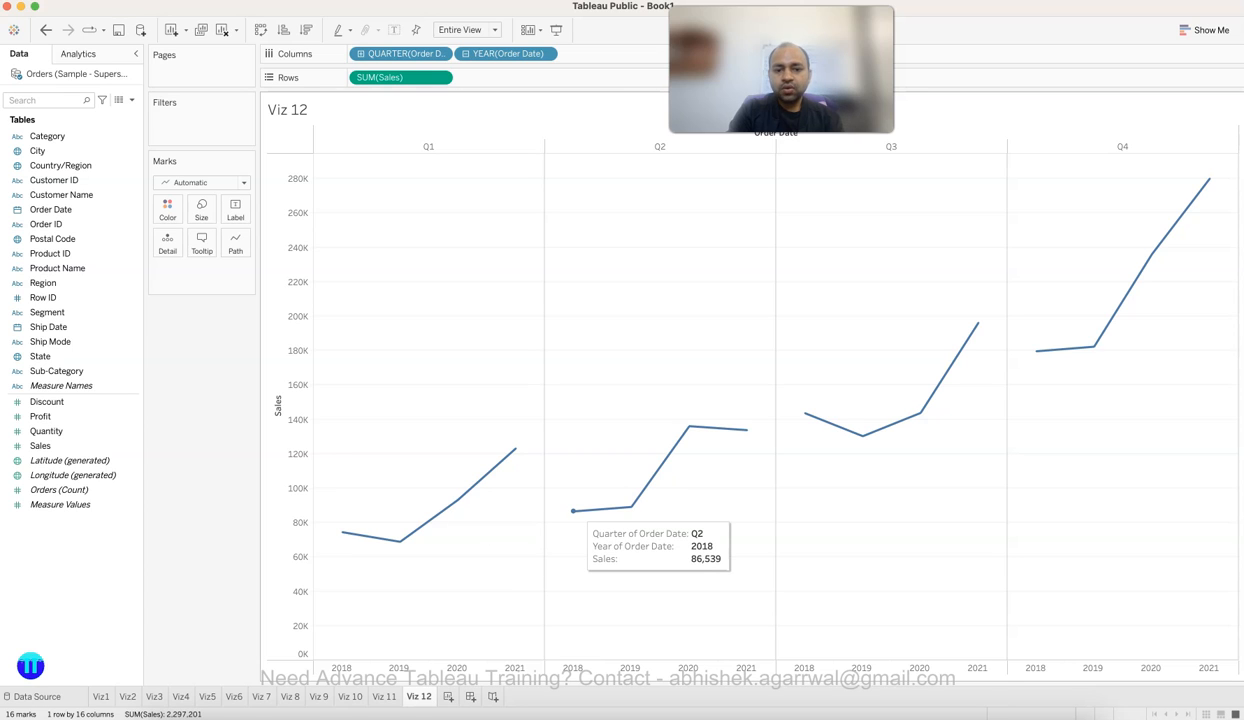
{"action": "mouse_move", "coordinate": [342, 532]}
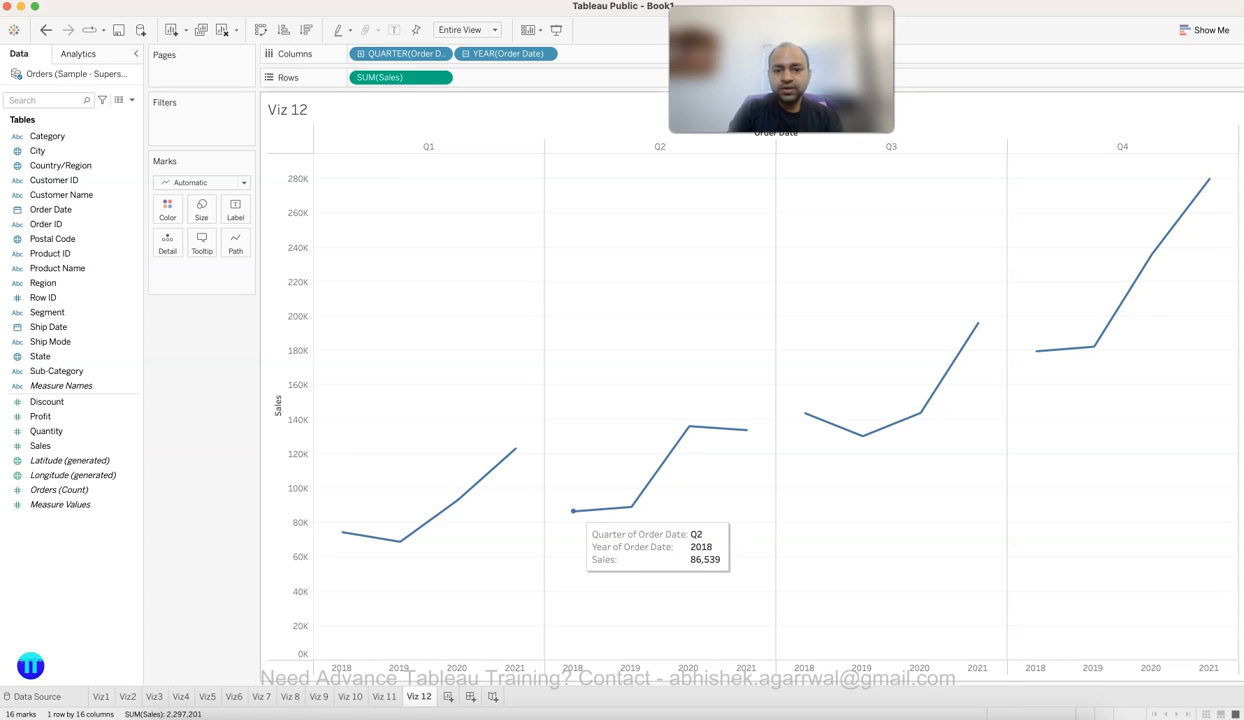
{"action": "mouse_move", "coordinate": [688, 426]}
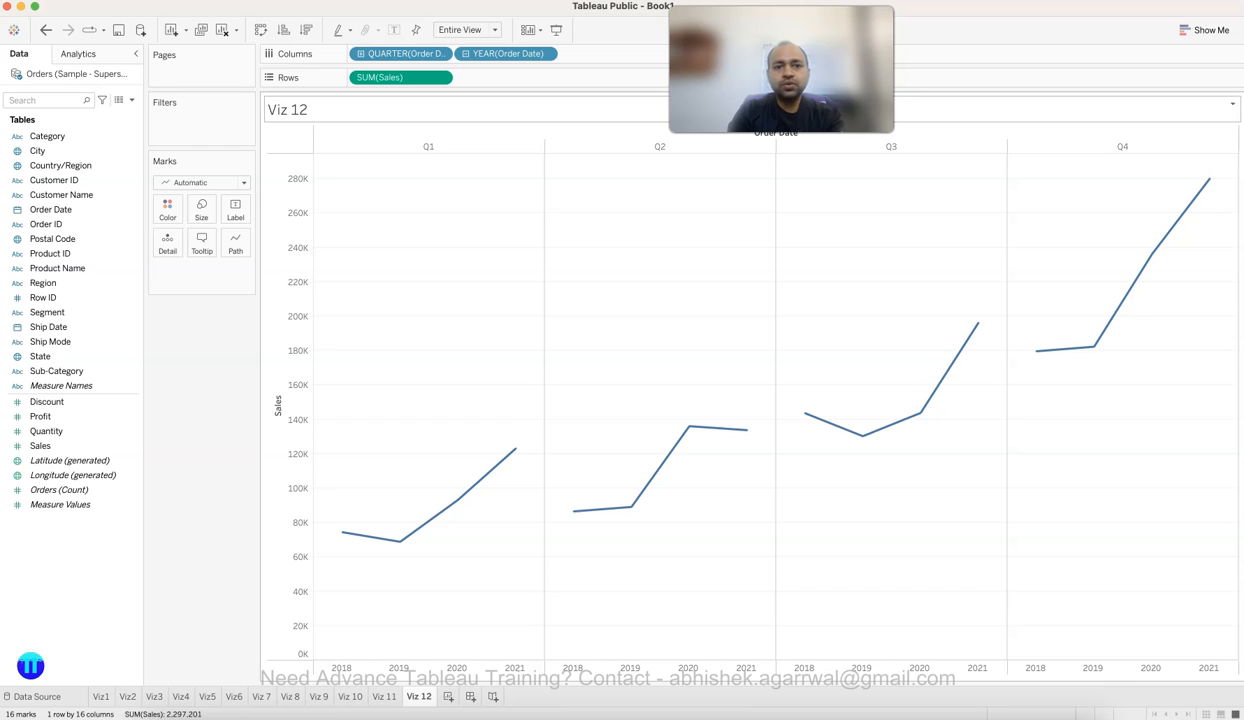
{"action": "left_click_drag", "start_coordinate": [398, 53], "coordinate": [560, 54]}
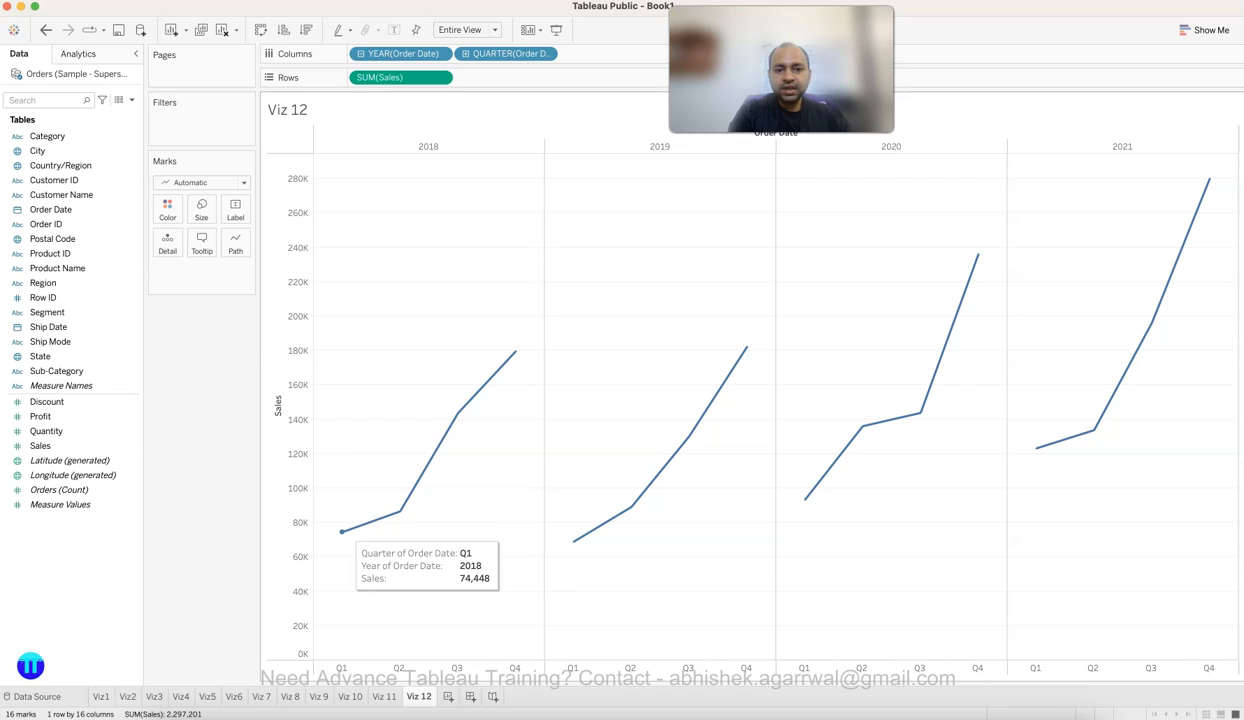
Move the year of Order Date from the columns to Color to draw one quarterly sales line per year.
{"action": "mouse_move", "coordinate": [805, 500]}
{"action": "mouse_move", "coordinate": [1036, 448]}
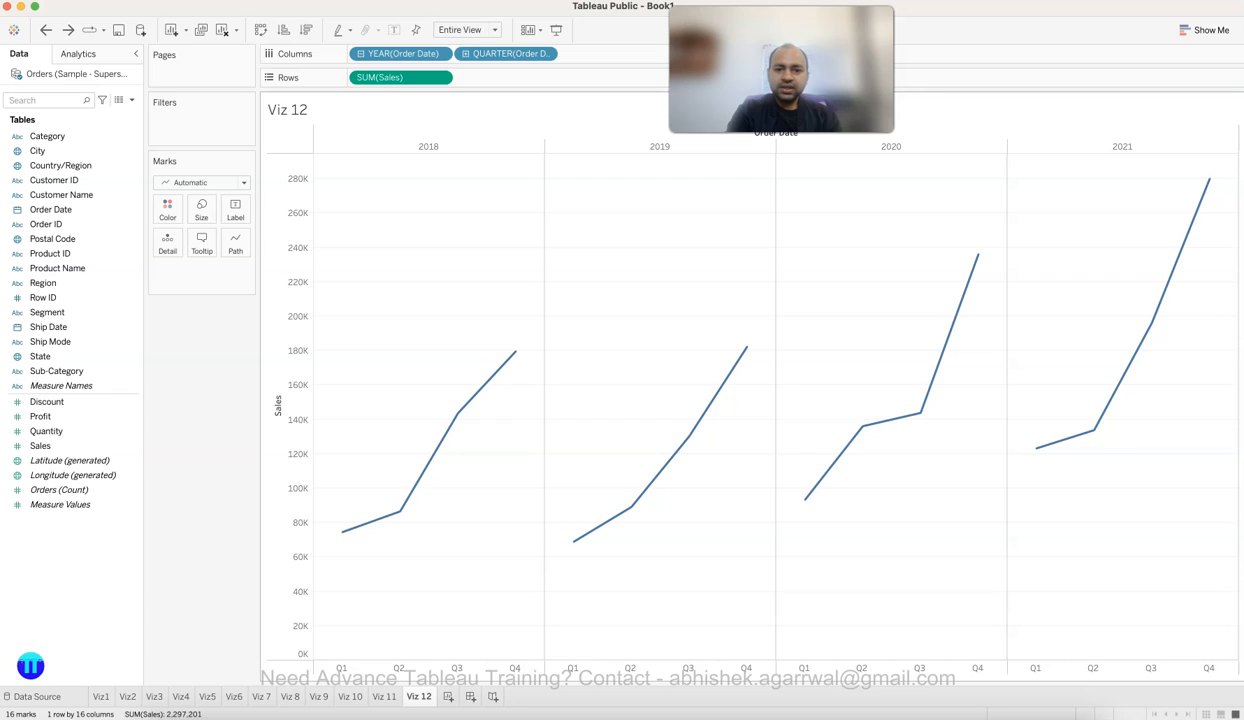
{"action": "mouse_move", "coordinate": [457, 412]}
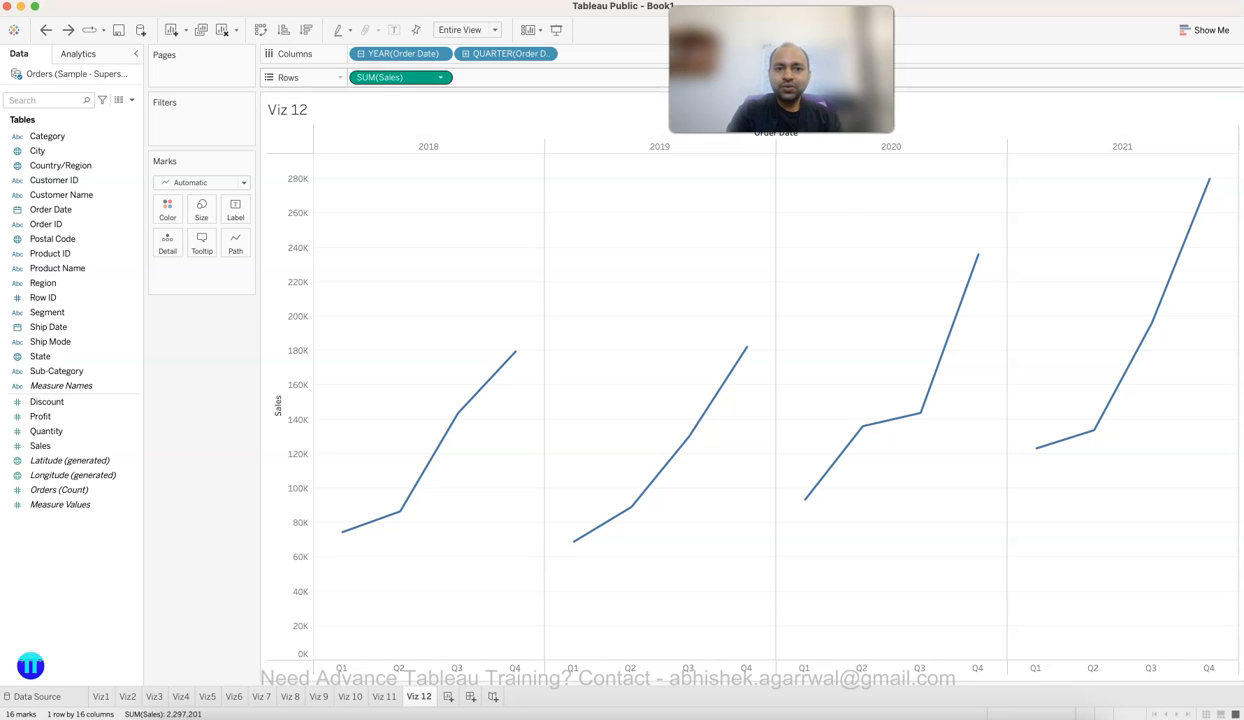
{"action": "left_click_drag", "start_coordinate": [400, 53], "coordinate": [167, 210]}
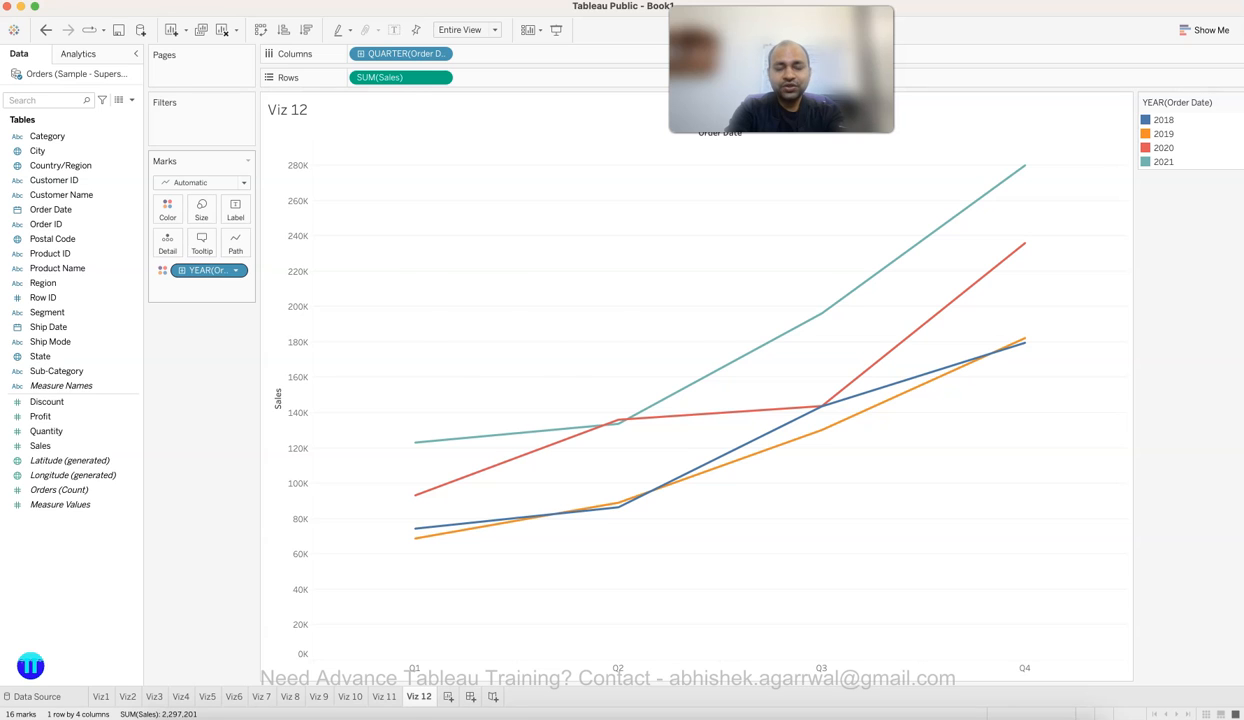
Switch to PowerPoint and read the profit and sales trend question on slide 17.
{"action": "key", "text": "super+Tab"}
{"action": "key", "text": "Down"}
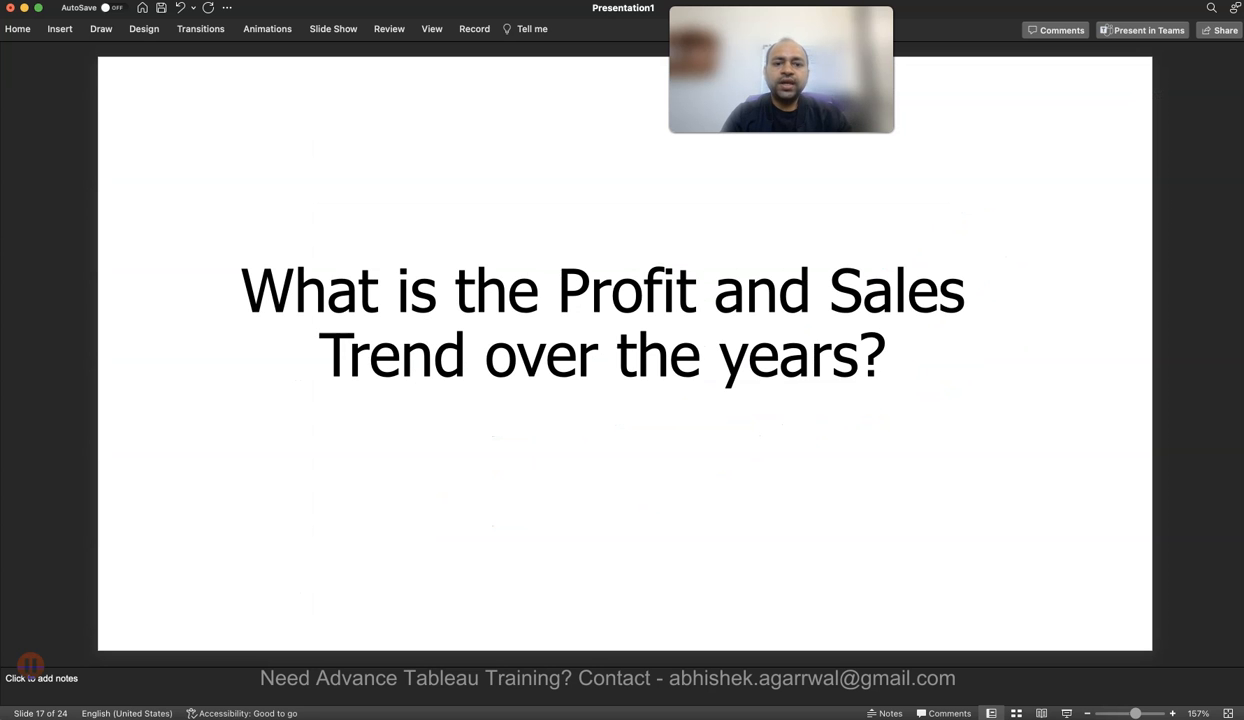
{"action": "left_click", "coordinate": [557, 291]}
{"action": "left_click", "coordinate": [539, 291]}
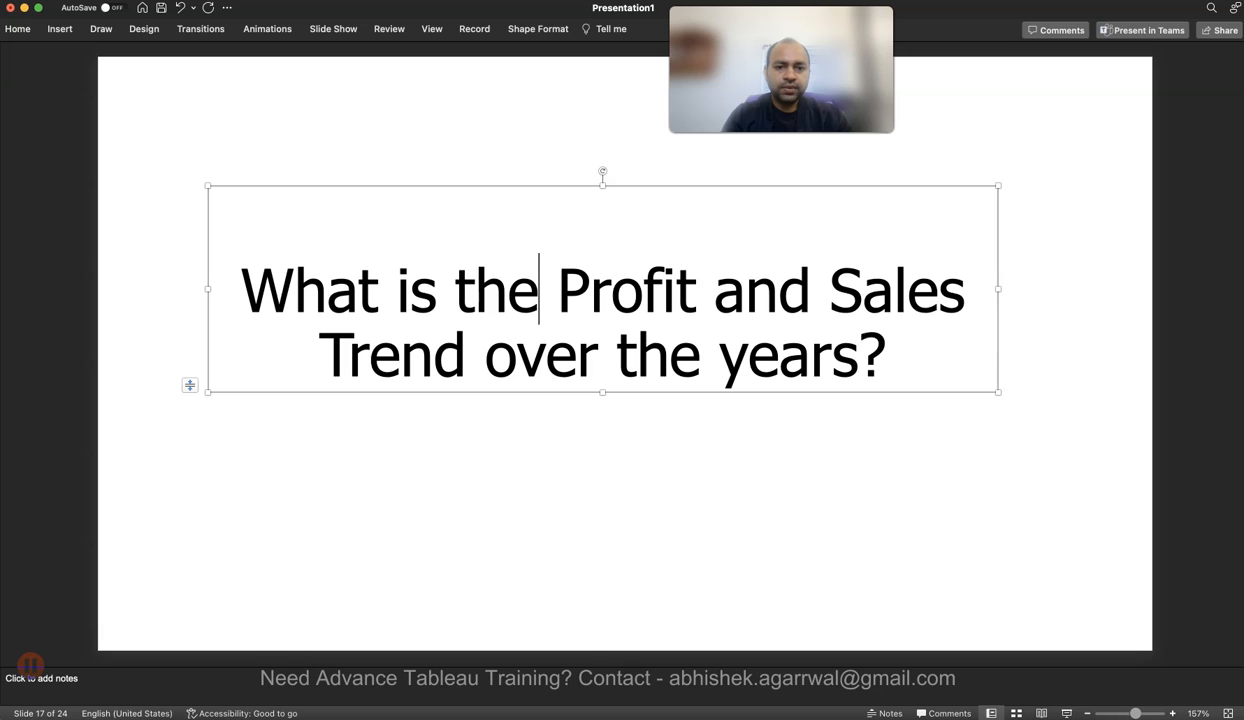
{"action": "key", "text": "Escape"}
{"action": "key", "text": "Escape"}
{"action": "key", "text": "Up"}
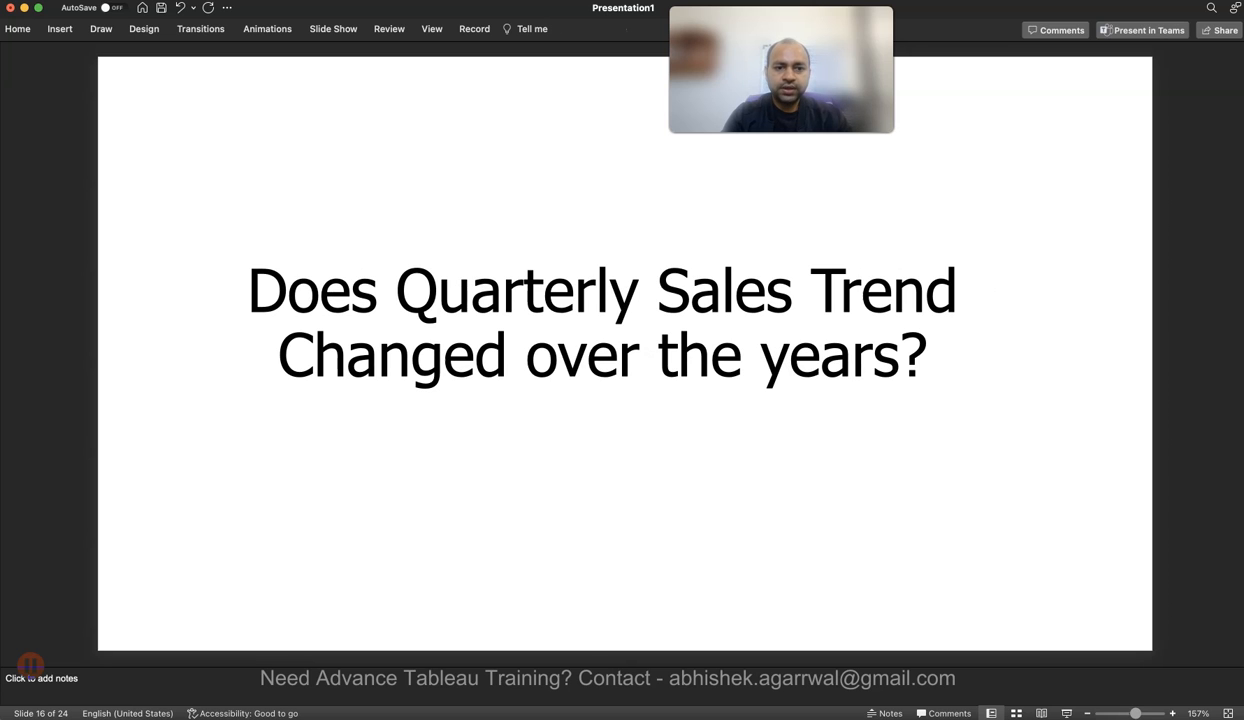
{"action": "key", "text": "Down"}
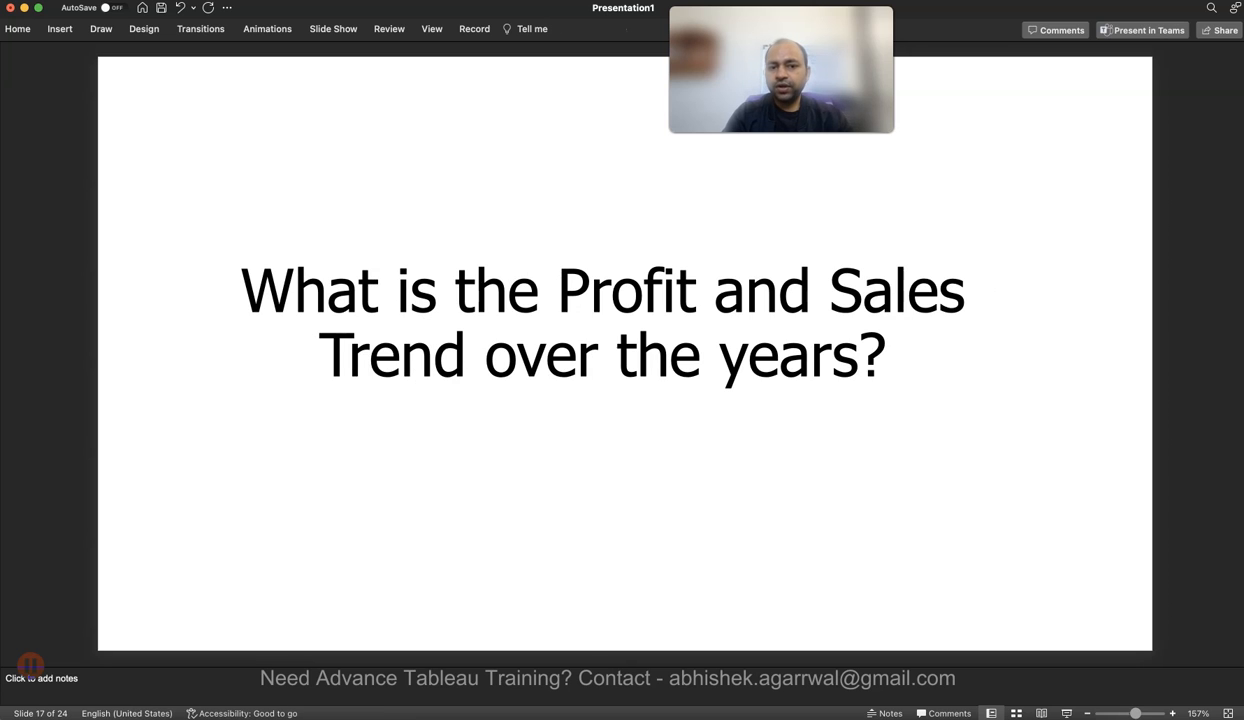
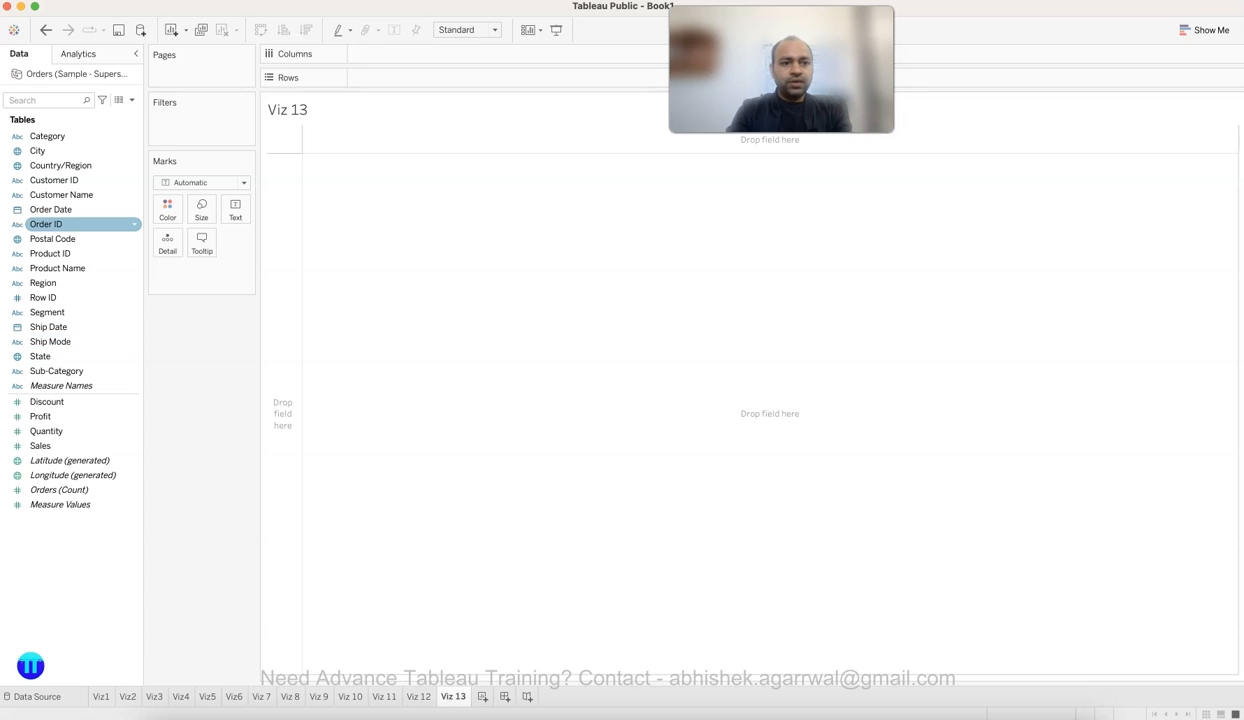
Plot Sales and Profit by year of Order Date as two stacked line charts in Viz 13, fitted to the entire view.
{"action": "left_click_drag", "start_coordinate": [50, 209], "coordinate": [382, 54]}
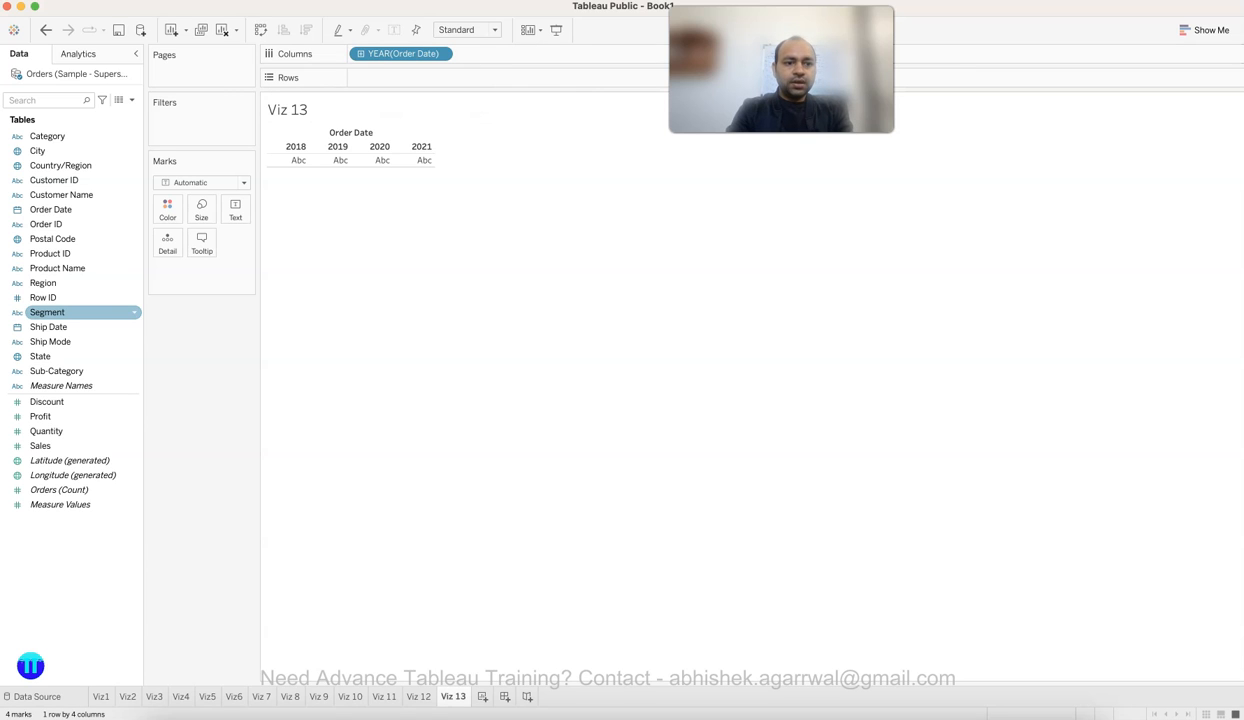
{"action": "left_click_drag", "start_coordinate": [80, 445], "coordinate": [426, 76]}
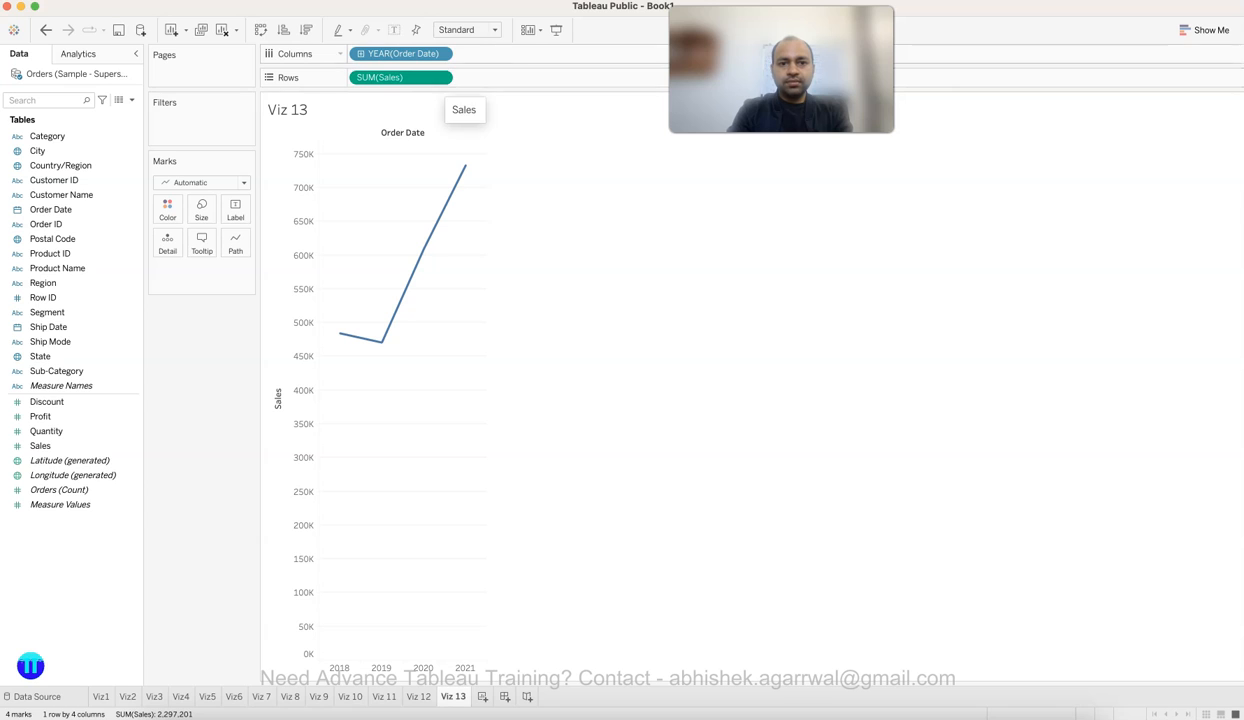
{"action": "left_click", "coordinate": [466, 30]}
{"action": "left_click", "coordinate": [457, 77]}
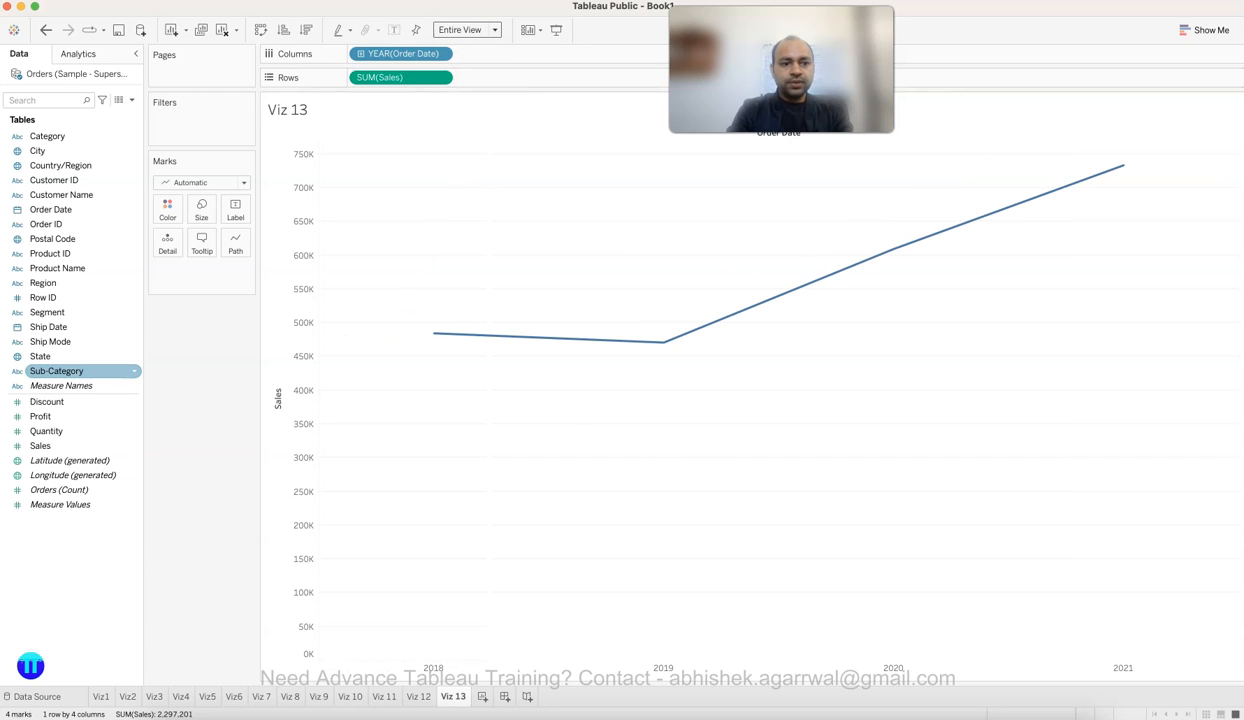
{"action": "left_click_drag", "start_coordinate": [40, 416], "coordinate": [500, 77]}
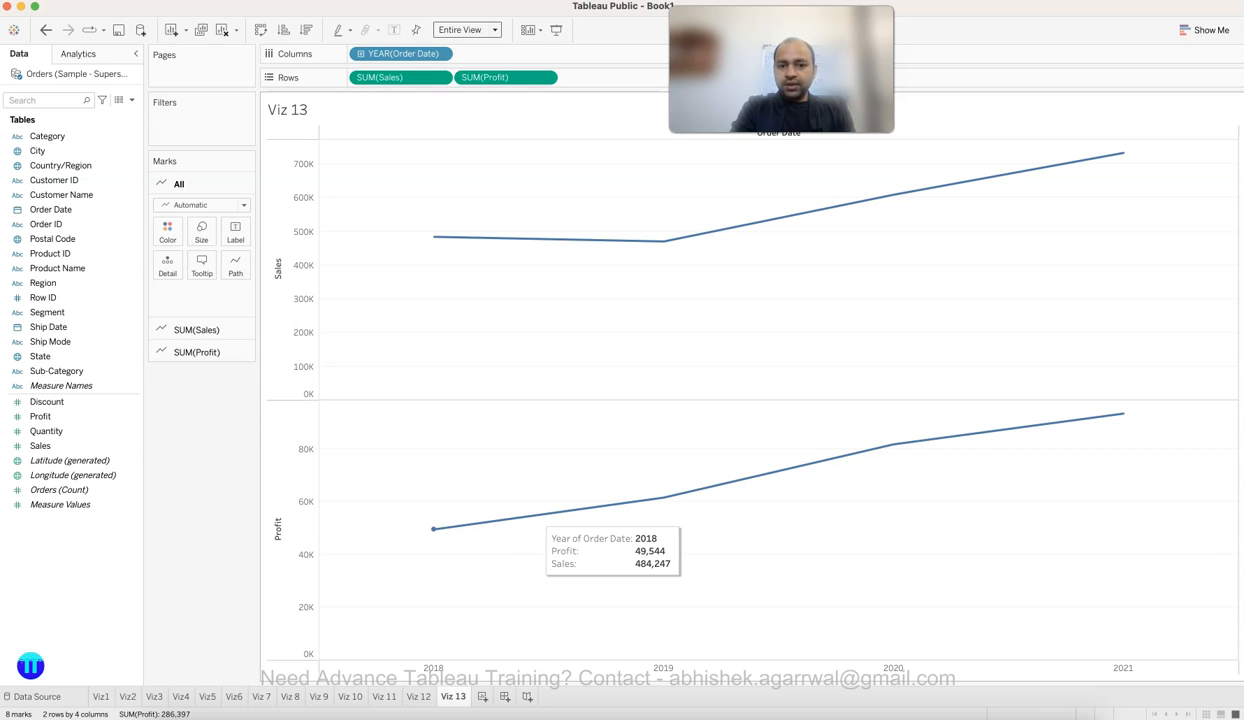
{"action": "mouse_move", "coordinate": [528, 518]}
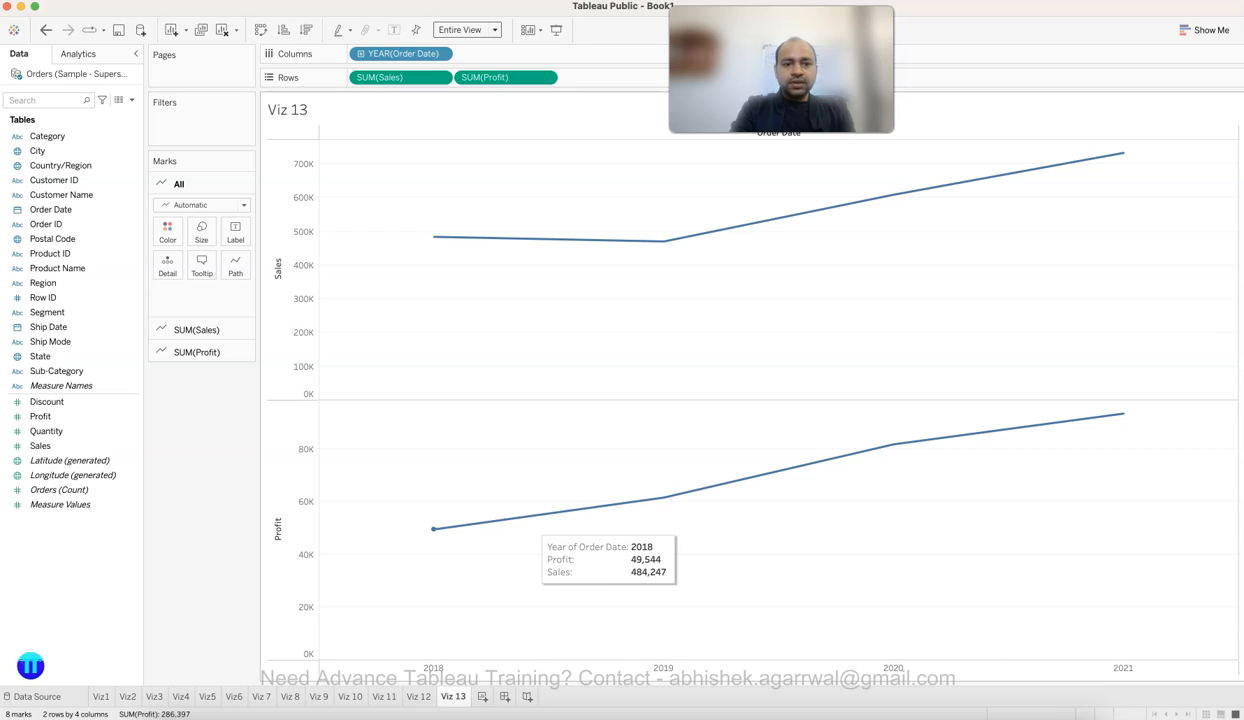
Color the Profit line orange and the Sales line green.
{"action": "left_click", "coordinate": [235, 231]}
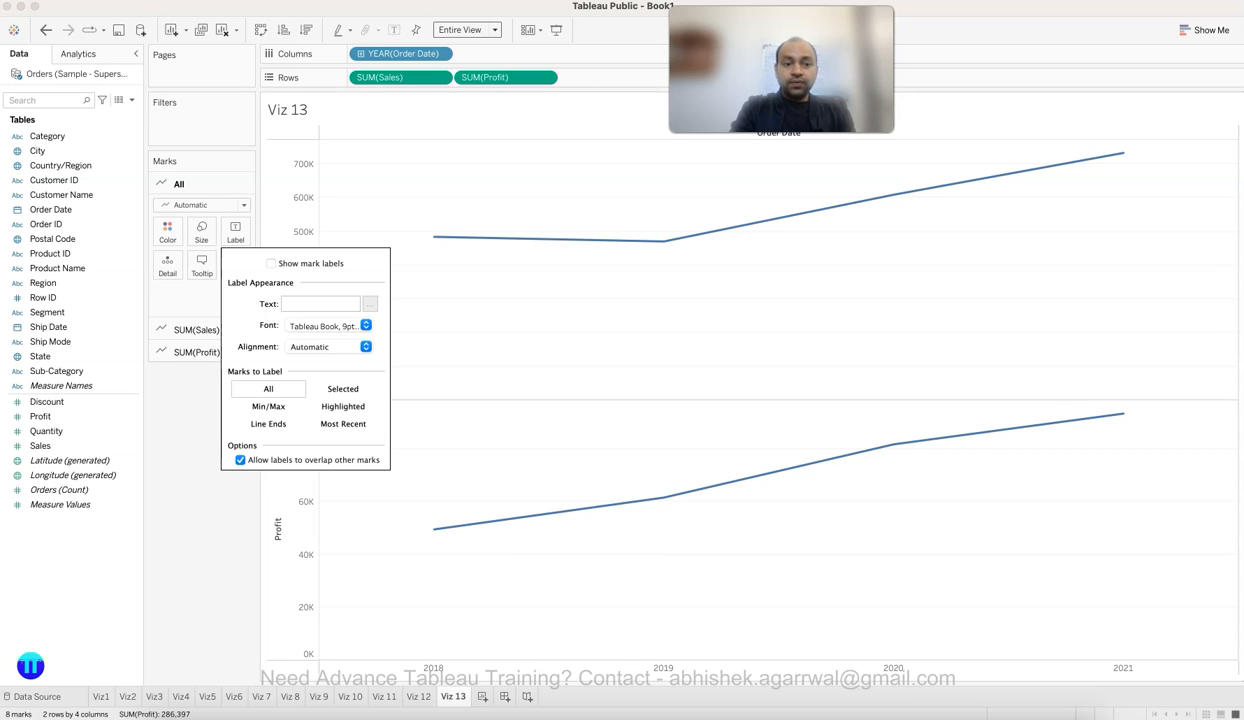
{"action": "left_click", "coordinate": [190, 297]}
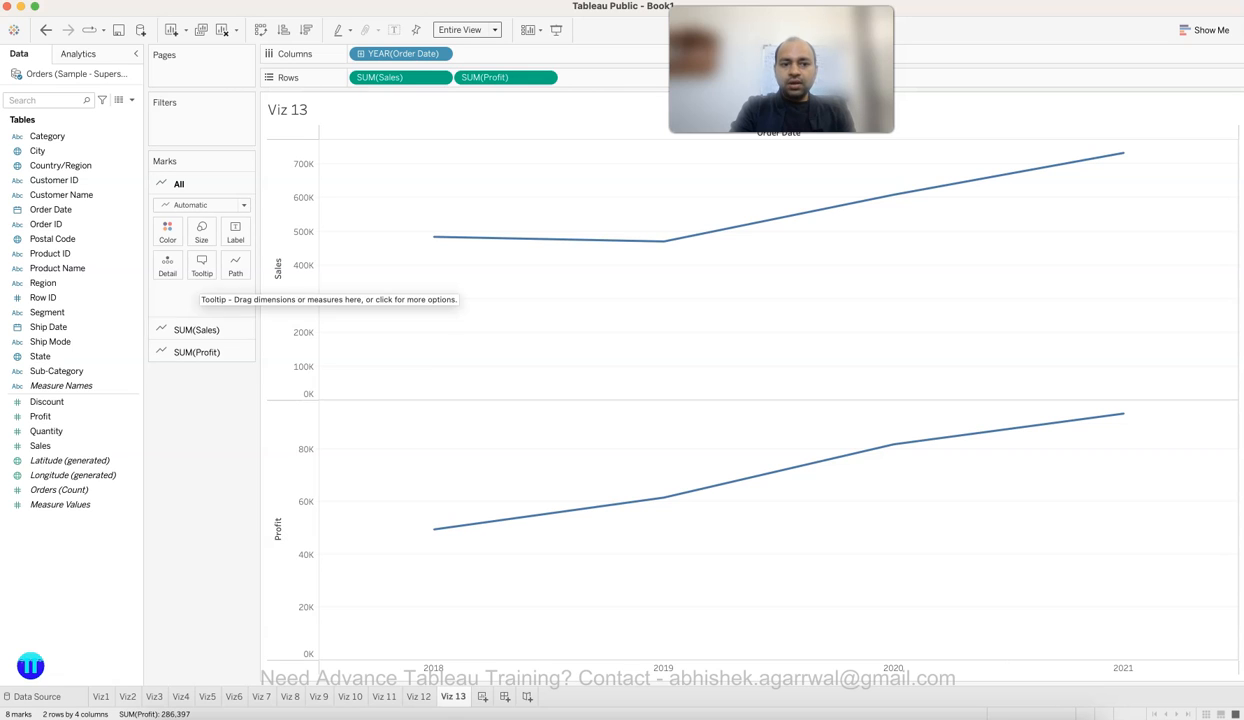
{"action": "left_click", "coordinate": [197, 330]}
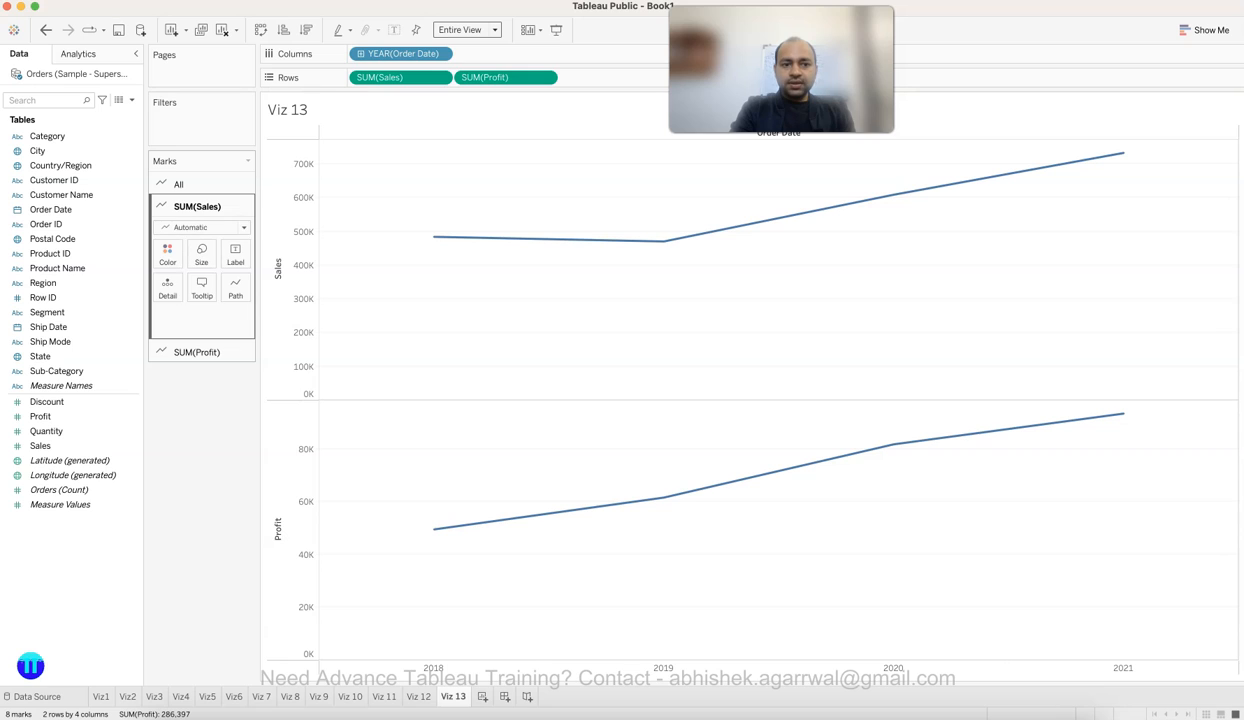
{"action": "left_click", "coordinate": [197, 352]}
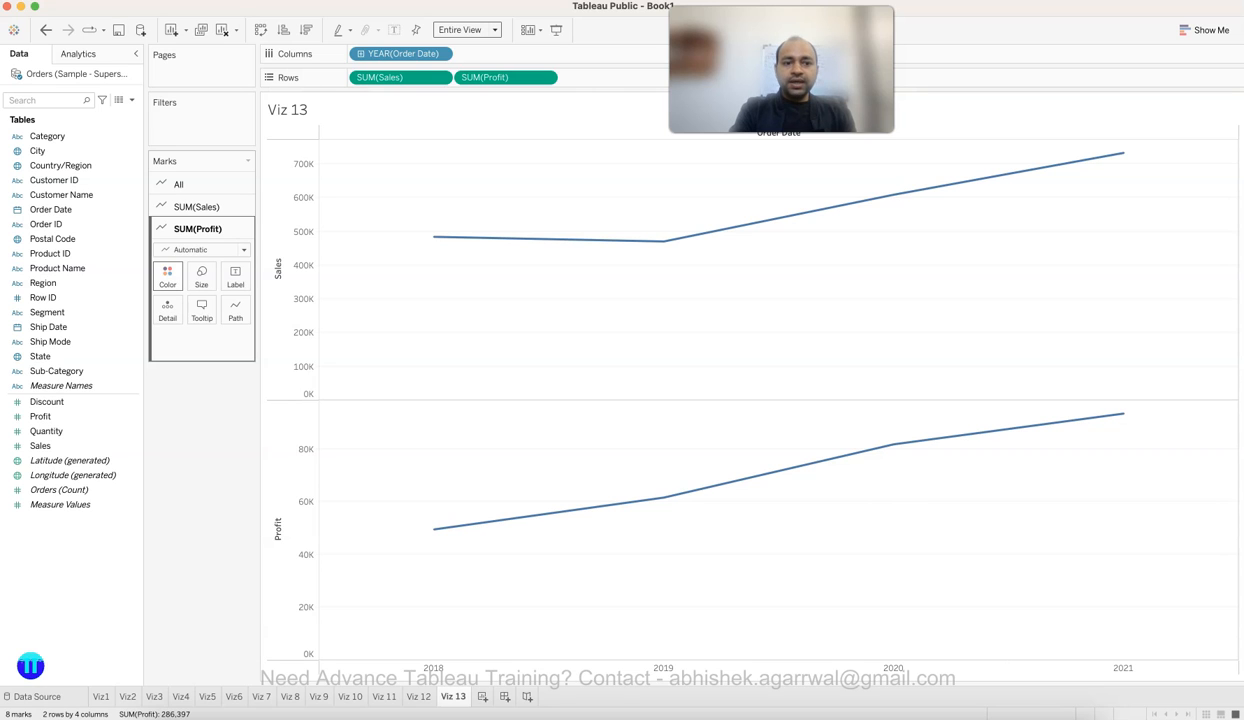
{"action": "left_click", "coordinate": [167, 277]}
{"action": "left_click", "coordinate": [203, 320]}
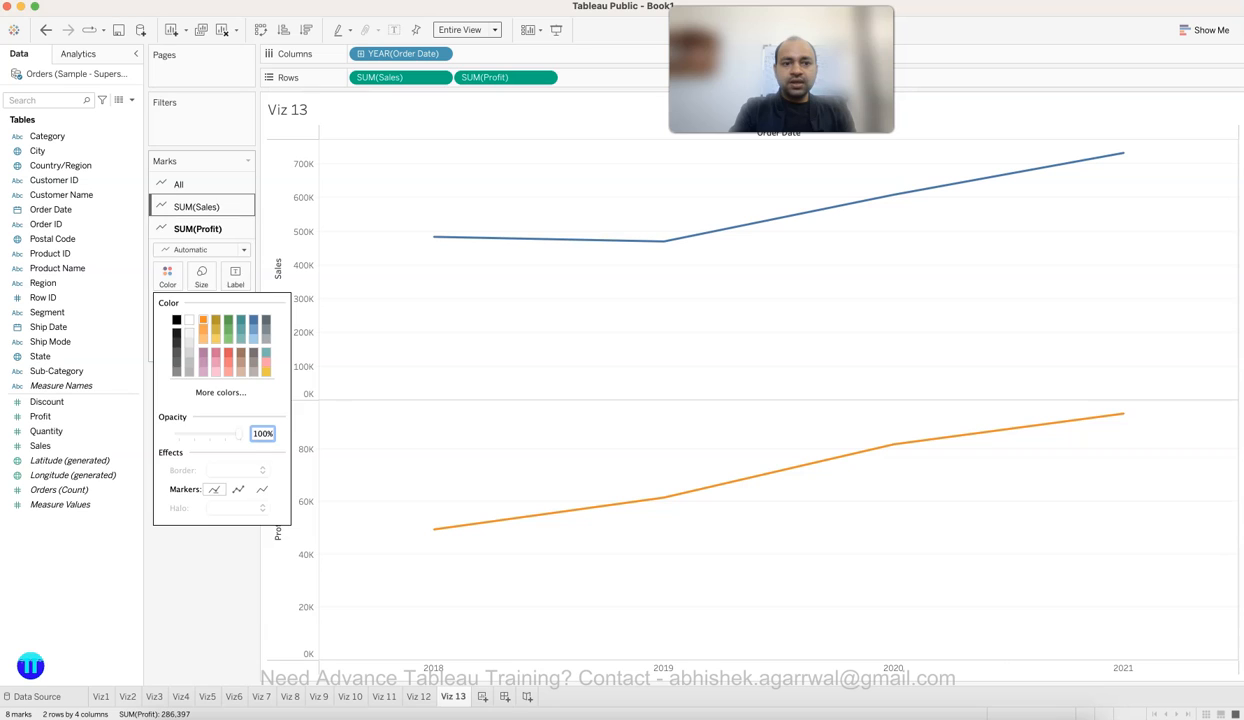
{"action": "left_click", "coordinate": [196, 206]}
{"action": "left_click", "coordinate": [167, 252]}
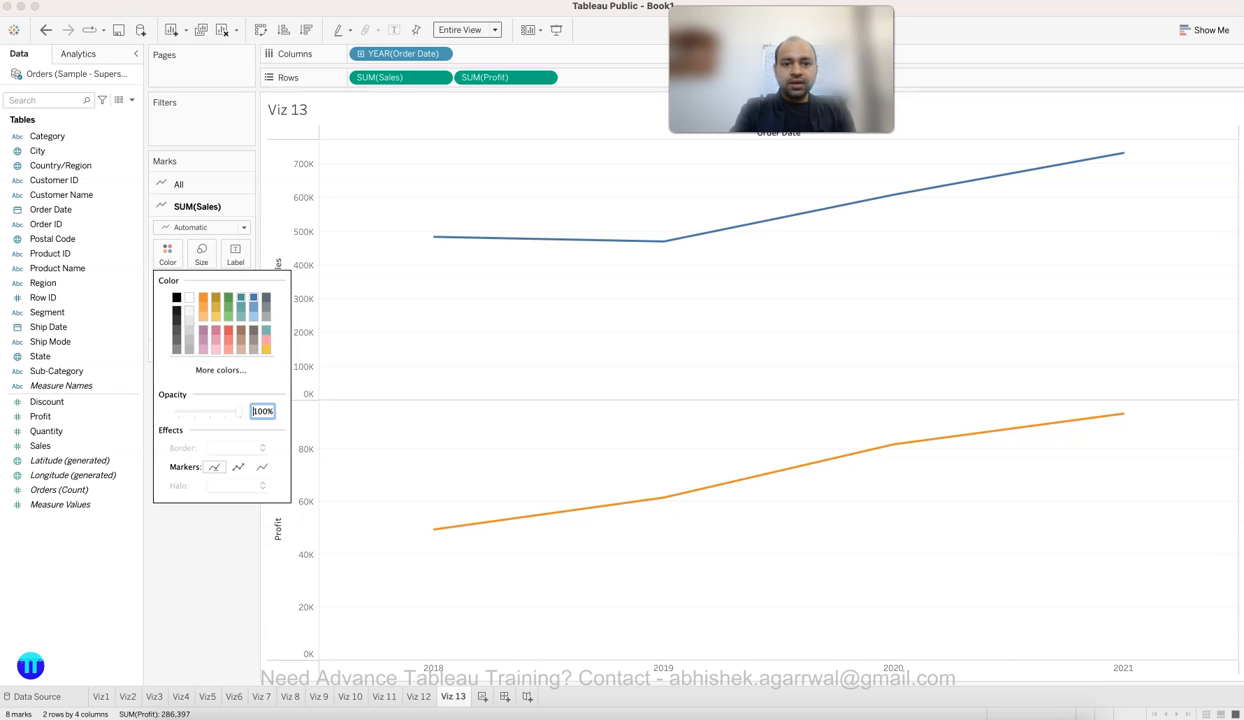
{"action": "left_click", "coordinate": [228, 297]}
{"action": "key", "text": "Escape"}
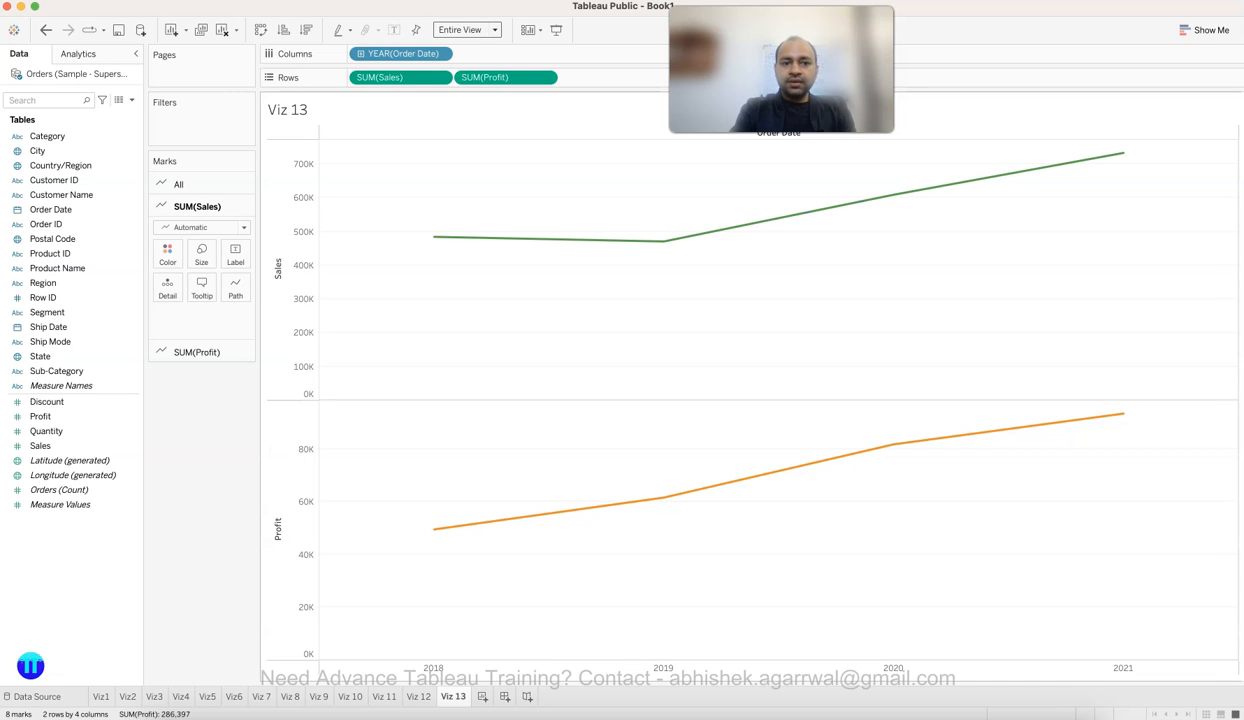
Make the Sales line much thicker and the Profit line slightly thicker.
{"action": "left_click", "coordinate": [202, 255]}
{"action": "left_click_drag", "start_coordinate": [263, 289], "coordinate": [300, 289]}
{"action": "left_click", "coordinate": [196, 352]}
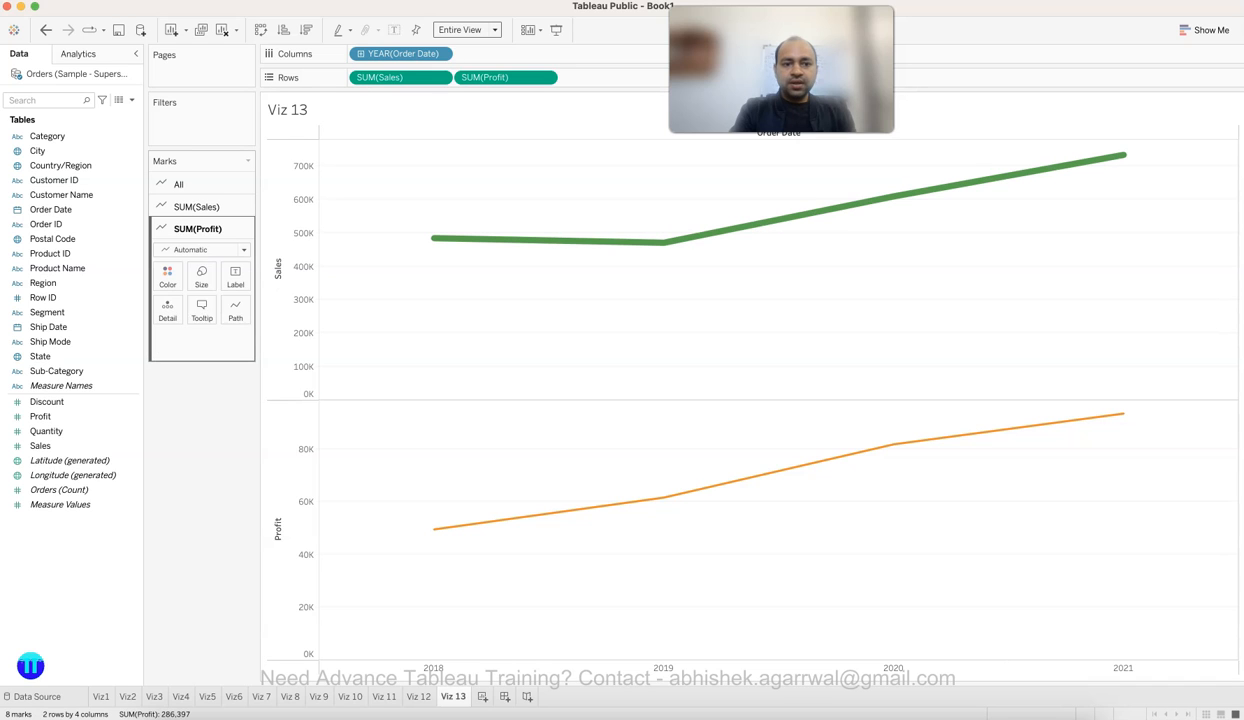
{"action": "left_click", "coordinate": [201, 275]}
{"action": "left_click_drag", "start_coordinate": [275, 311], "coordinate": [249, 311]}
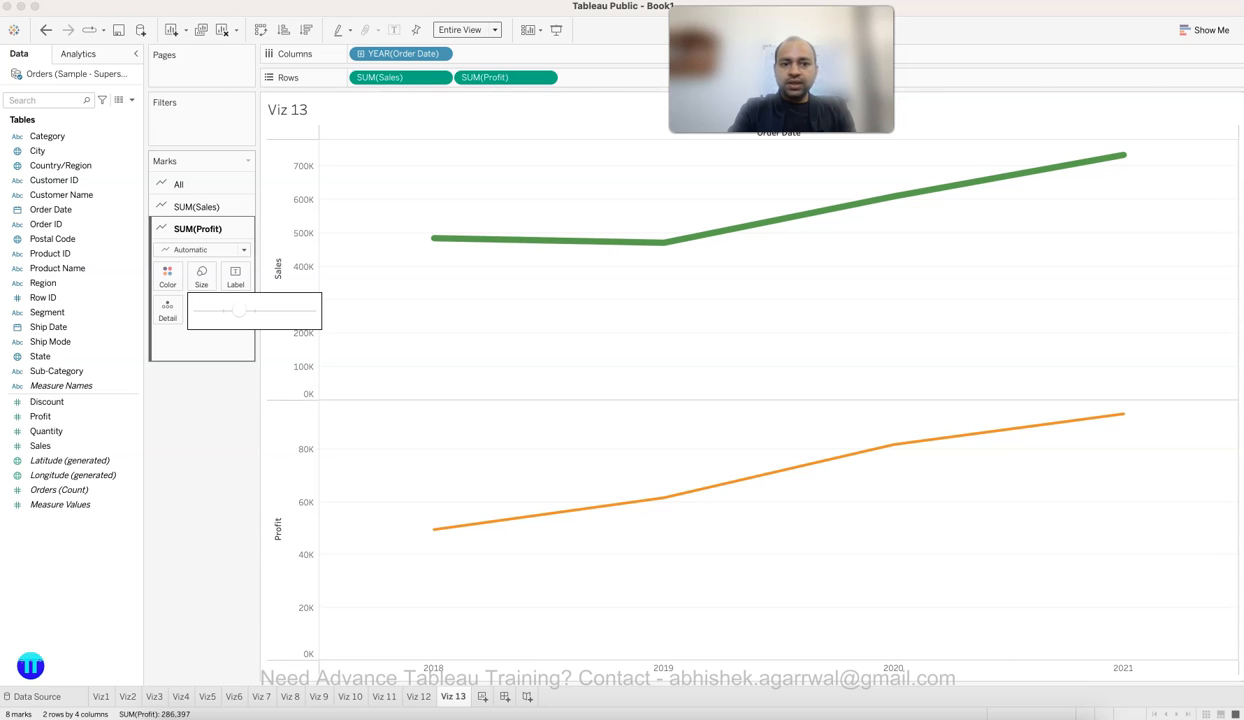
{"action": "left_click", "coordinate": [202, 277]}
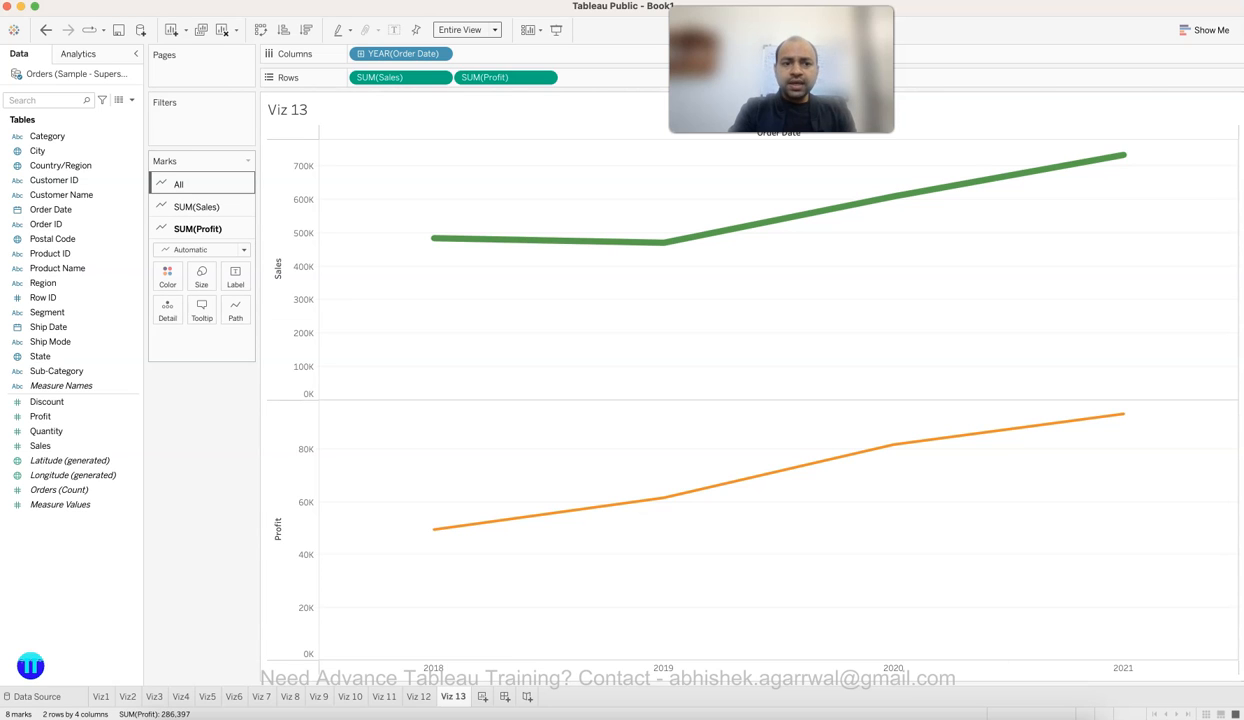
Adjust the mark size for all measures together to make both the Sales and Profit lines thin.
{"action": "left_click", "coordinate": [178, 184]}
{"action": "left_click", "coordinate": [201, 232]}
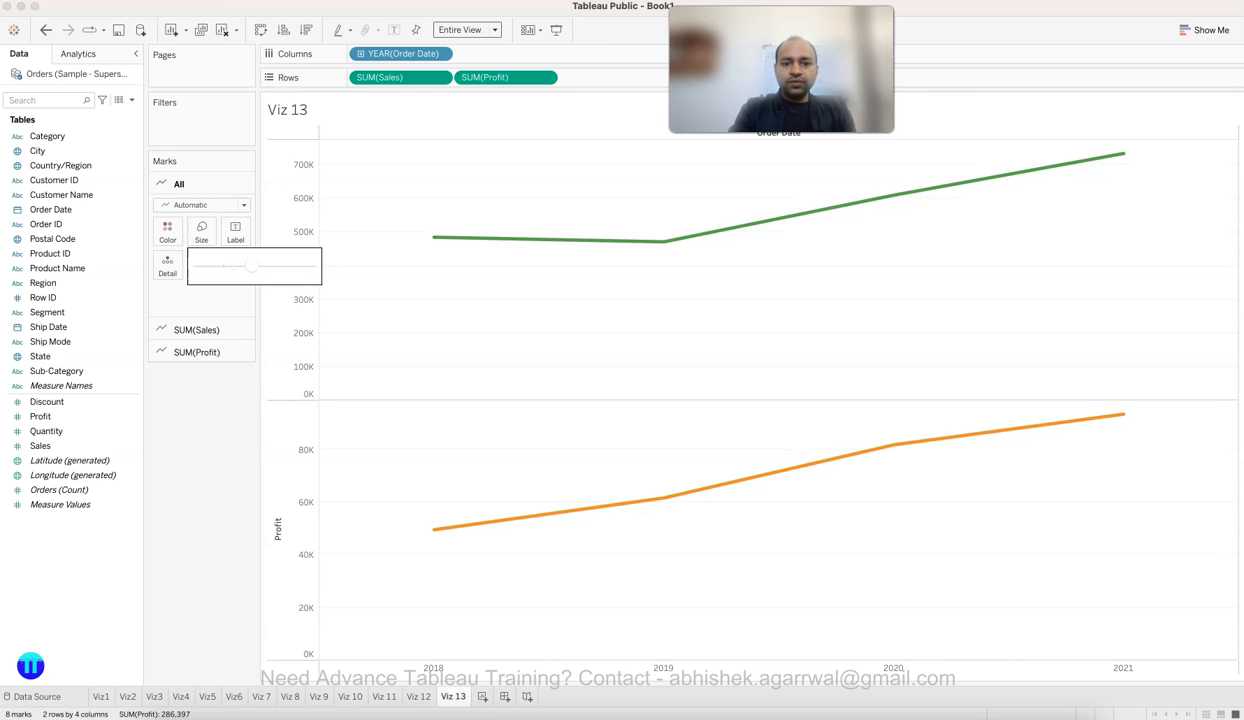
{"action": "mouse_move", "coordinate": [251, 265]}
{"action": "left_mouse_down"}
{"action": "mouse_move", "coordinate": [216, 265]}
{"action": "mouse_move", "coordinate": [255, 265]}
{"action": "mouse_move", "coordinate": [230, 265]}
{"action": "left_mouse_up"}
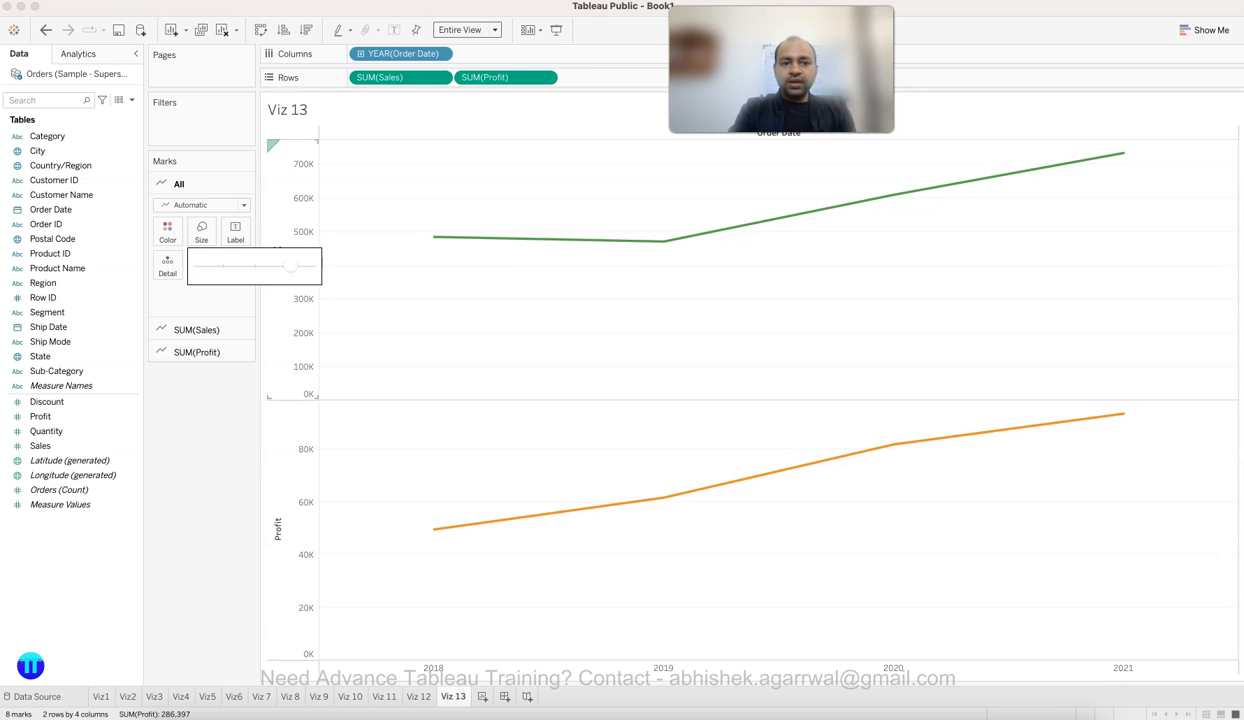
{"action": "left_click_drag", "start_coordinate": [290, 265], "coordinate": [232, 265]}
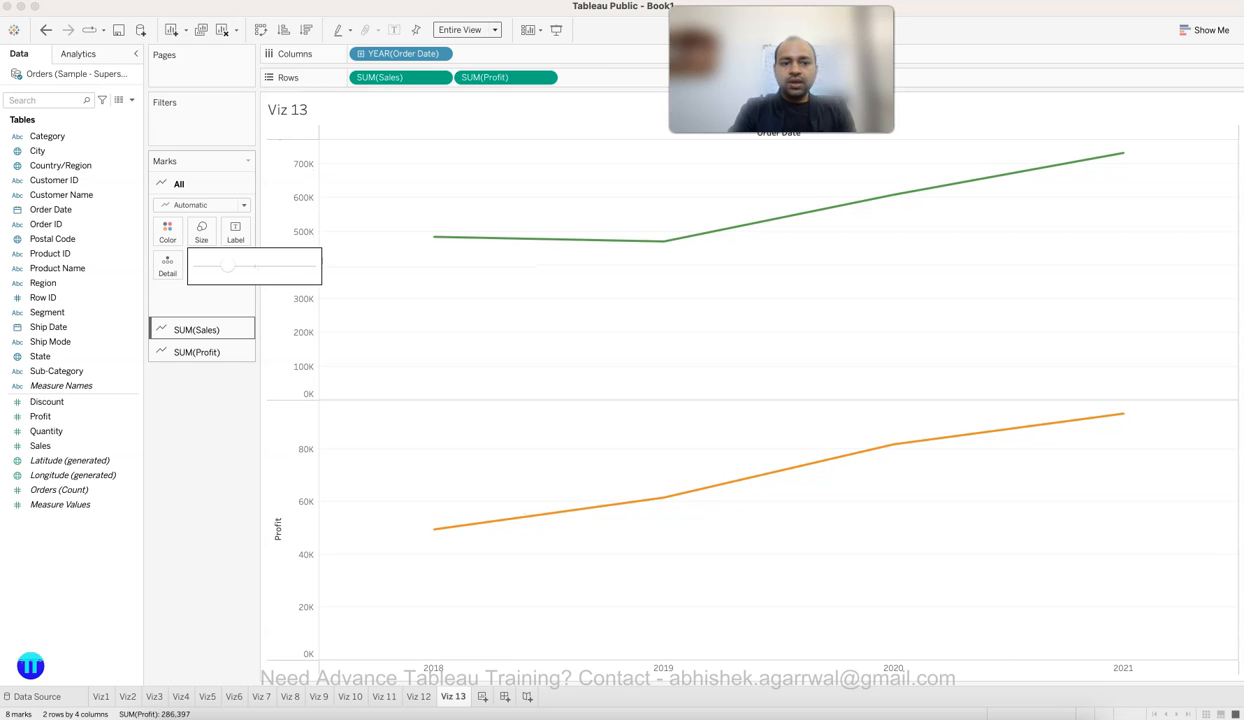
Show mark labels on both the Sales and Profit lines.
{"action": "left_click", "coordinate": [235, 232]}
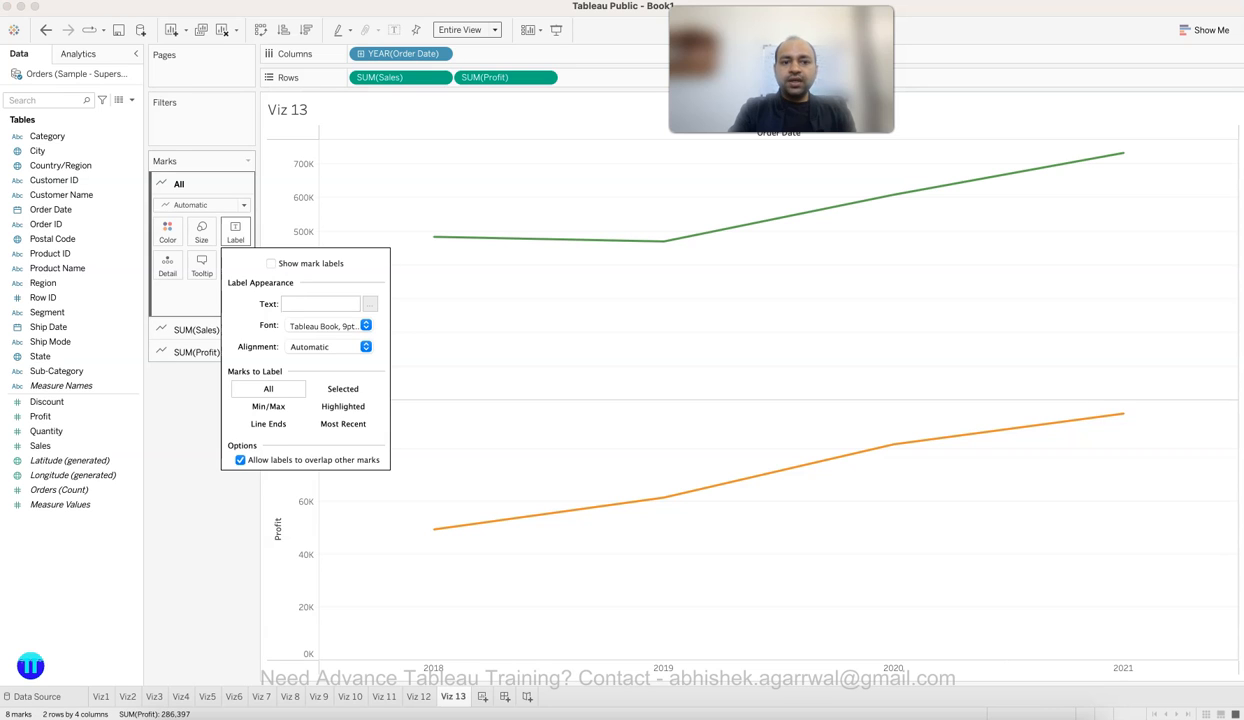
{"action": "left_click", "coordinate": [270, 263]}
{"action": "left_click", "coordinate": [447, 511]}
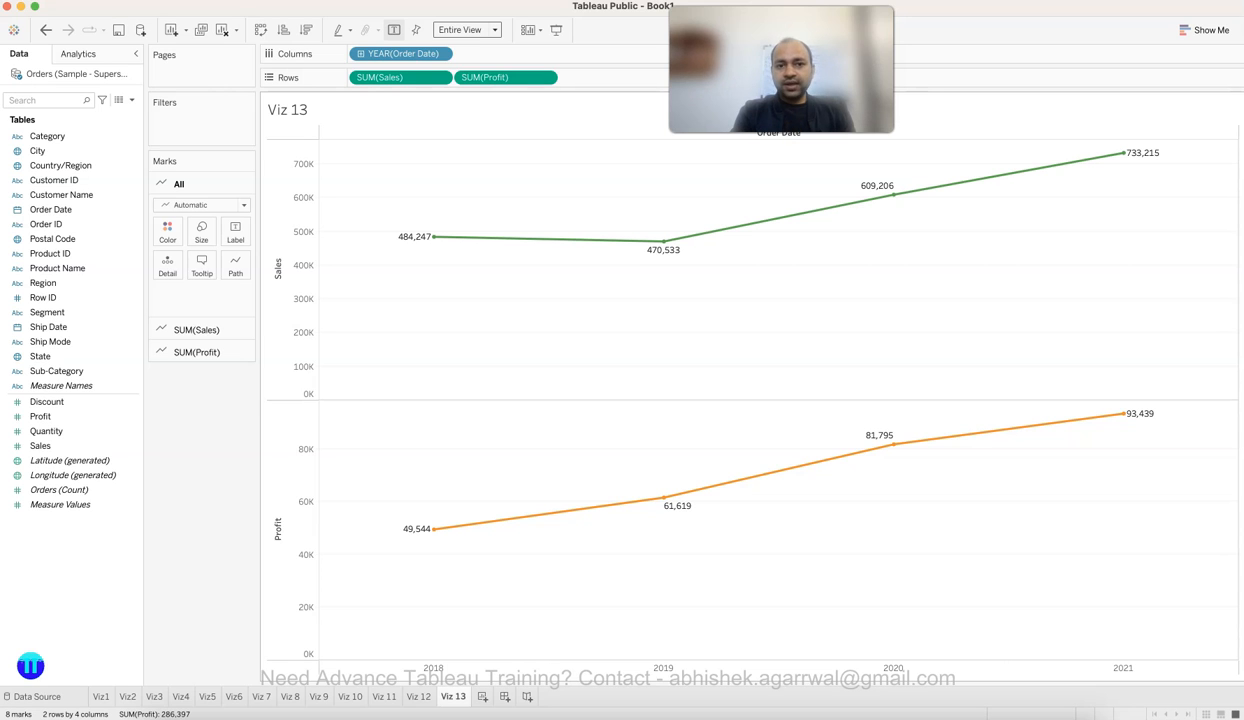
Combine Sales and Profit in one dual-axis chart and move the Measure Names legend beneath the marks settings.
{"action": "left_click", "coordinate": [545, 77]}
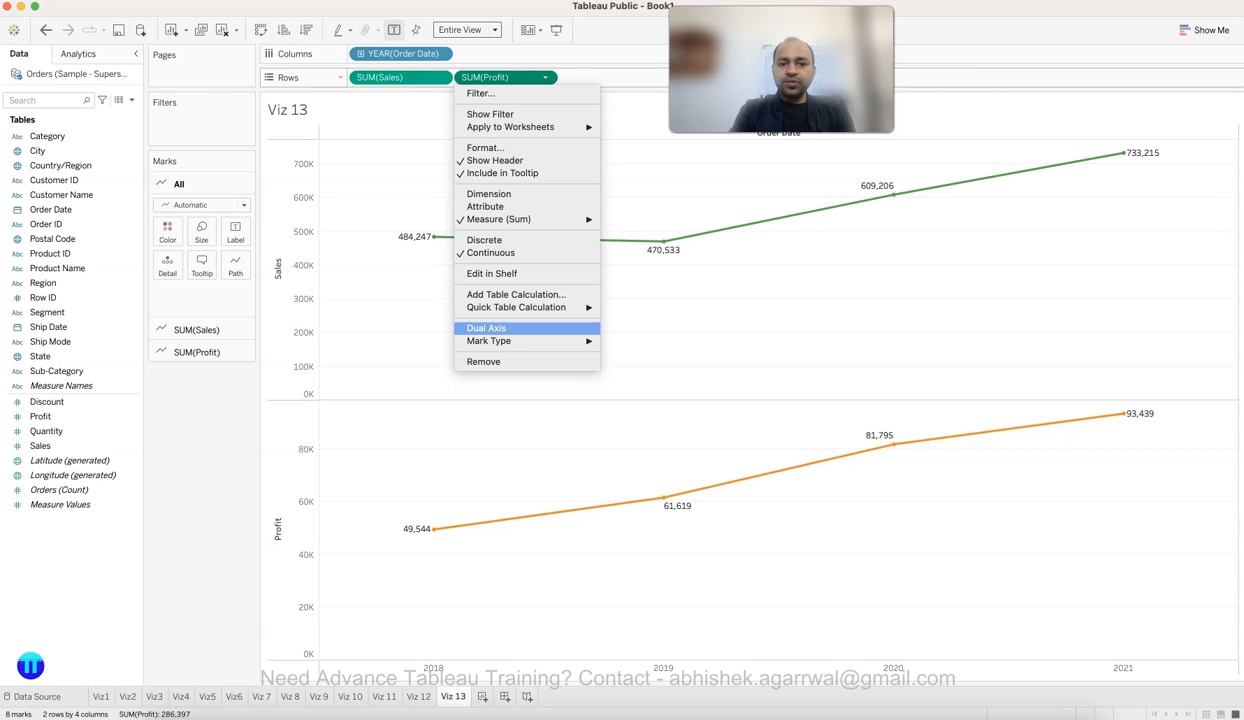
{"action": "left_click", "coordinate": [486, 328]}
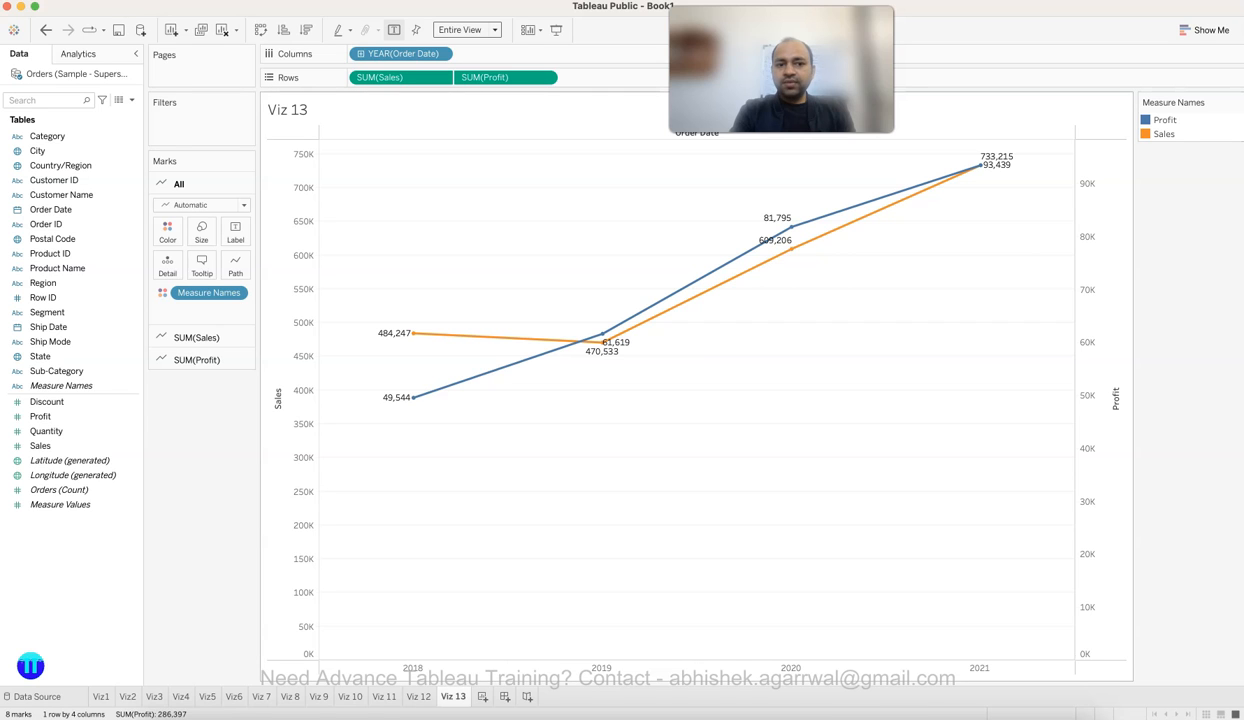
{"action": "left_click_drag", "start_coordinate": [1173, 103], "coordinate": [203, 388]}
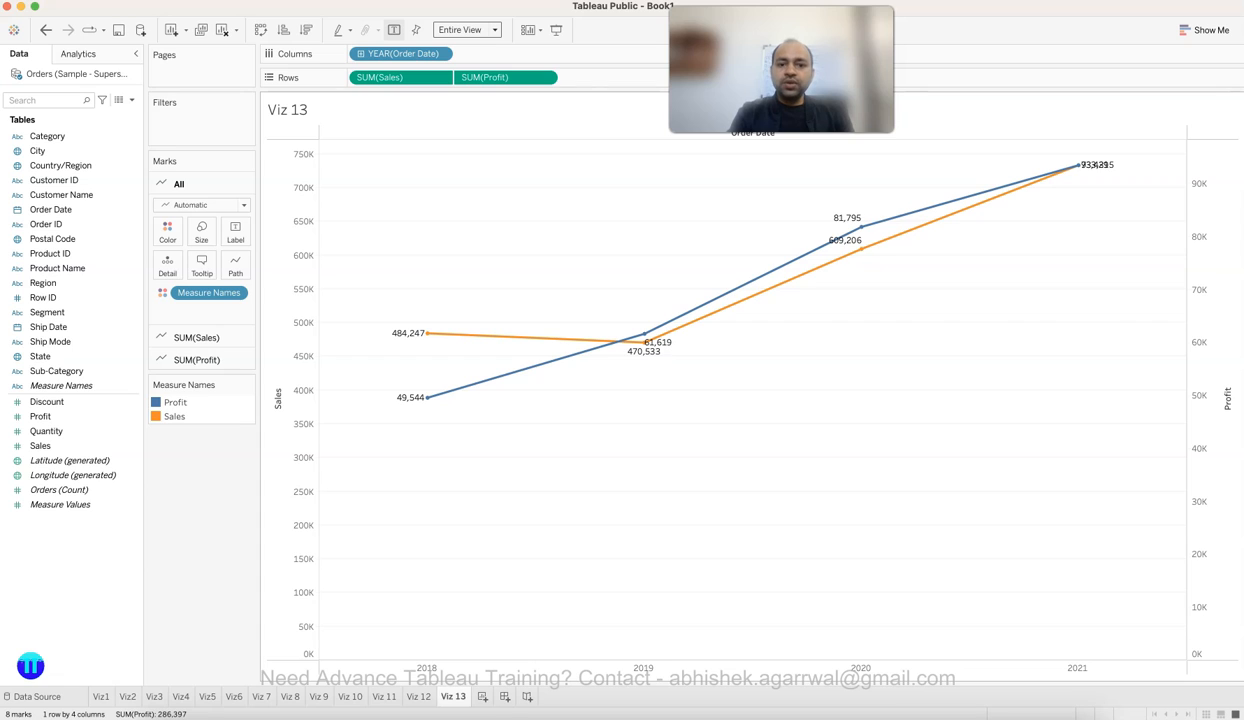
Synchronize the Profit axis with the Sales axis and hide the Profit axis header.
{"action": "mouse_move", "coordinate": [645, 336]}
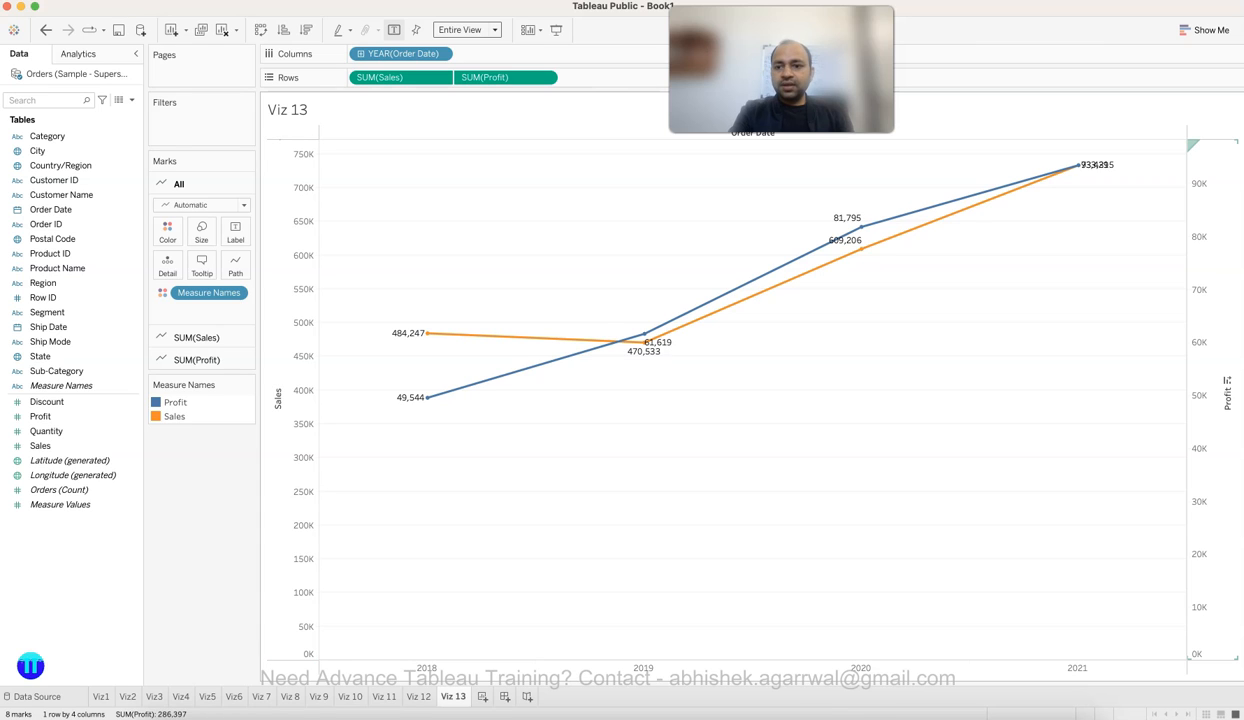
{"action": "right_click", "coordinate": [1200, 342]}
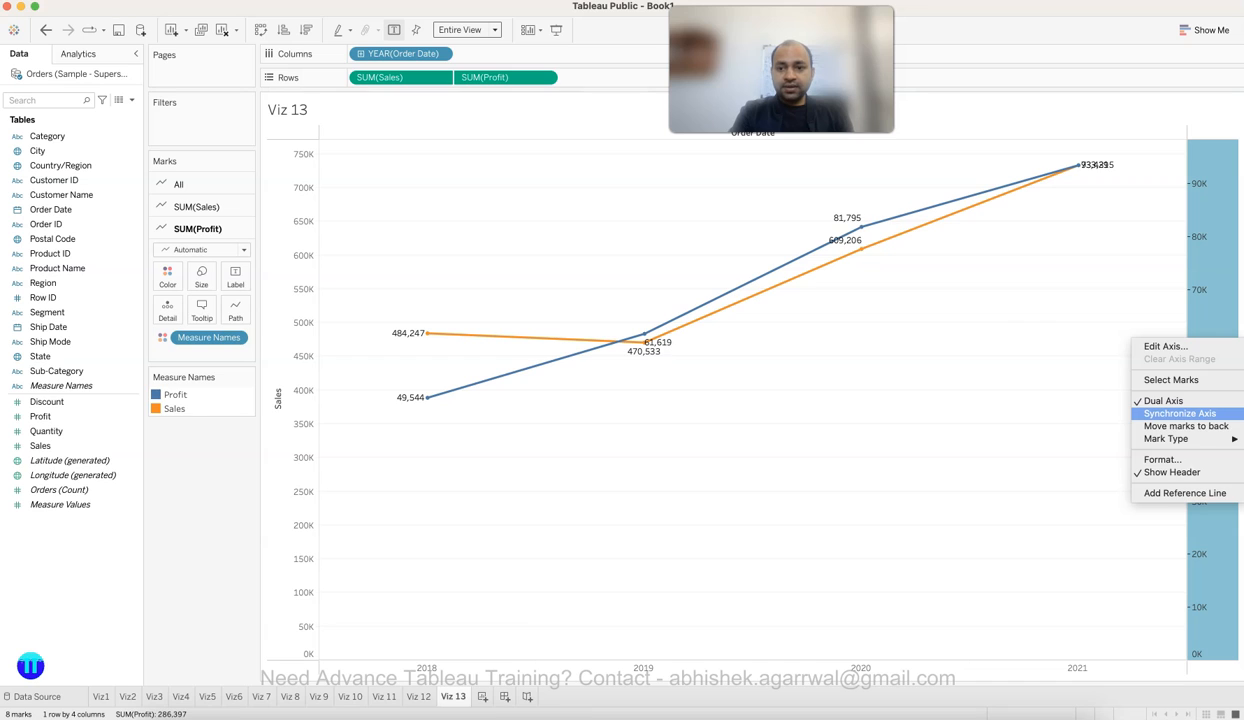
{"action": "left_click", "coordinate": [1180, 413]}
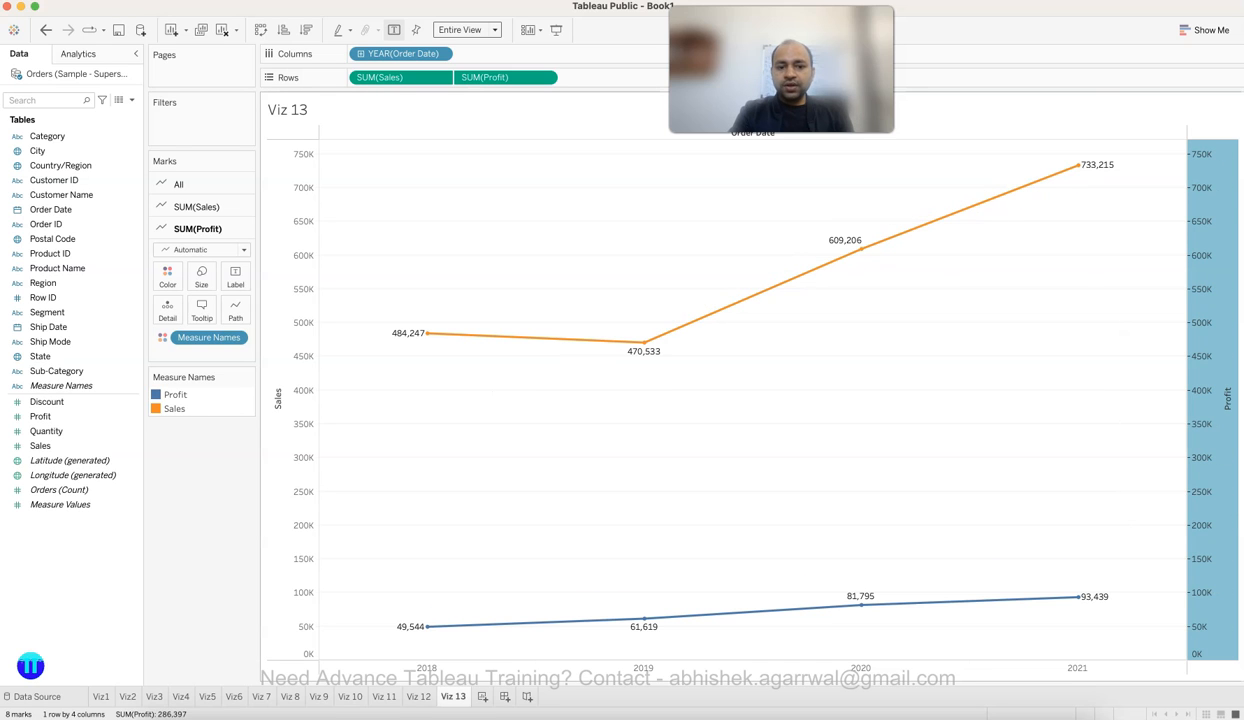
{"action": "mouse_move", "coordinate": [1066, 598]}
{"action": "mouse_move", "coordinate": [860, 606]}
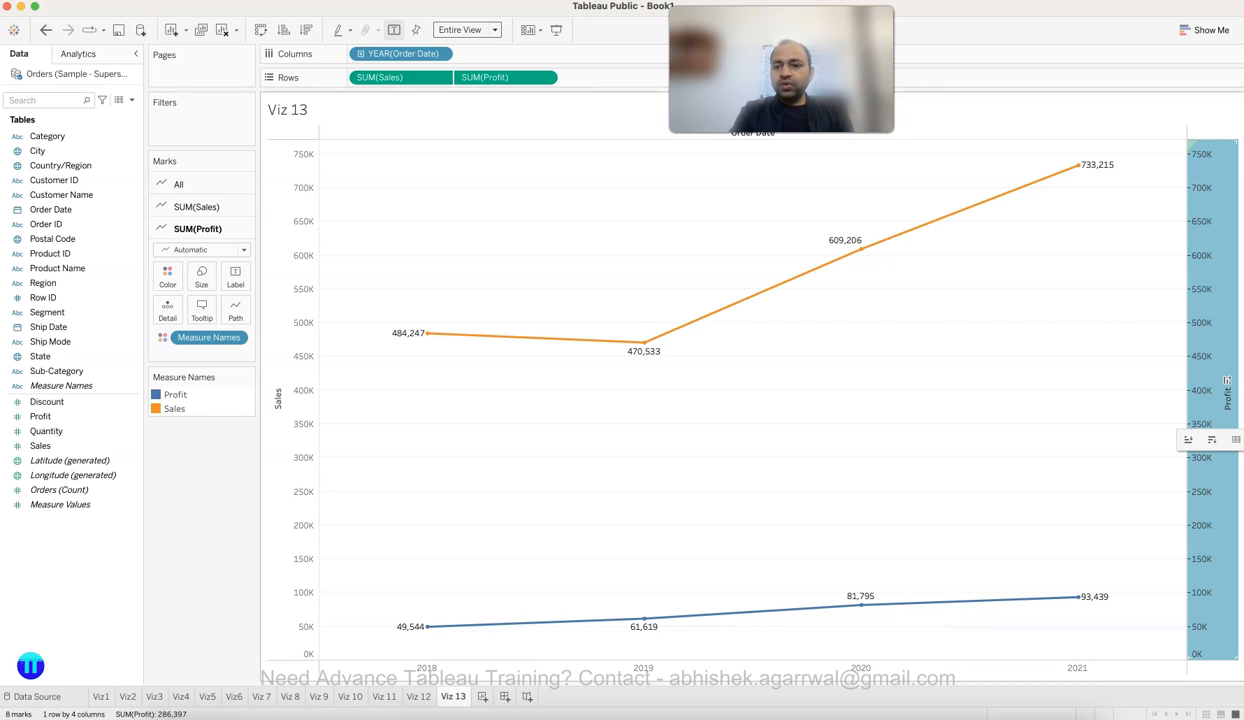
{"action": "right_click", "coordinate": [1215, 420]}
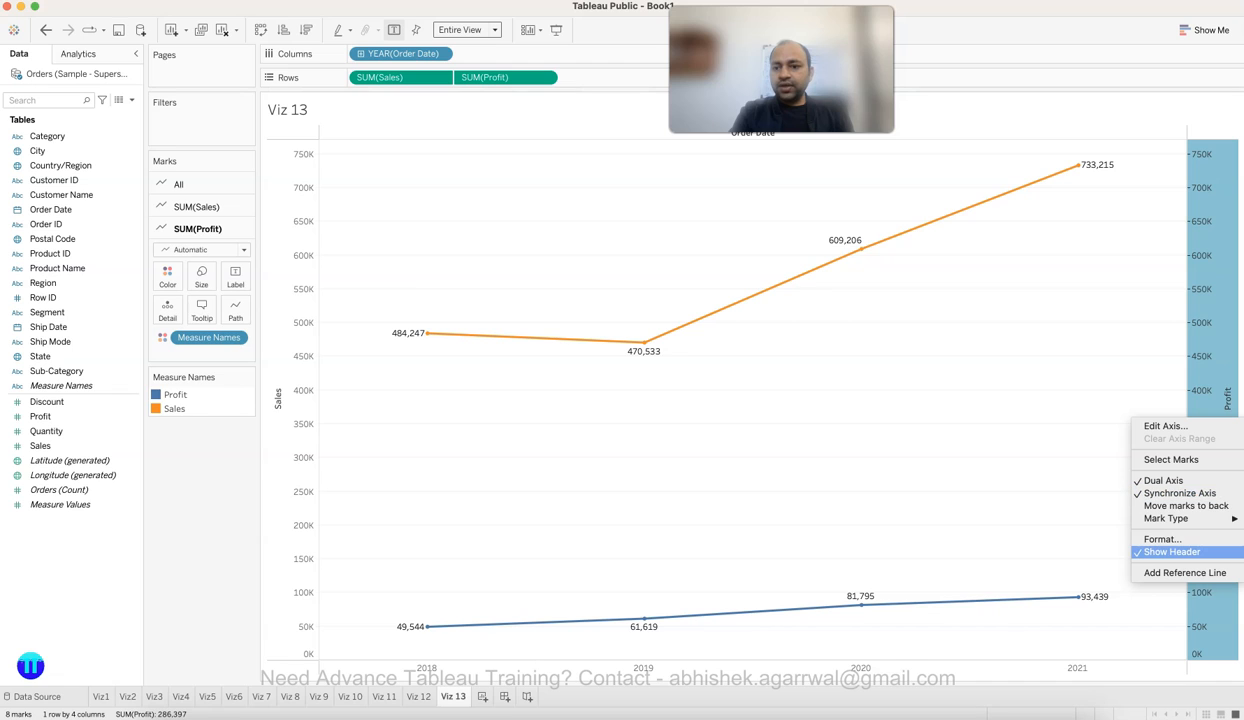
{"action": "left_click", "coordinate": [1172, 552]}
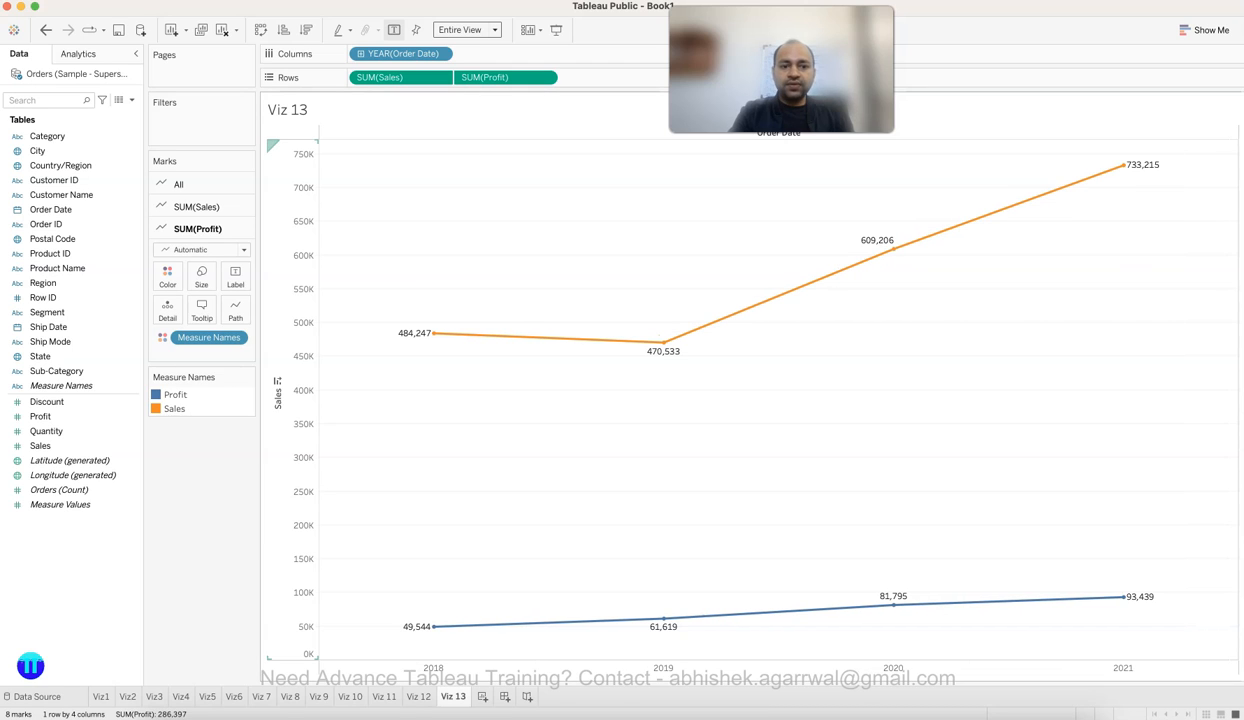
Remove the title text of the Sales axis in the Viz 13 chart.
{"action": "right_click", "coordinate": [281, 402]}
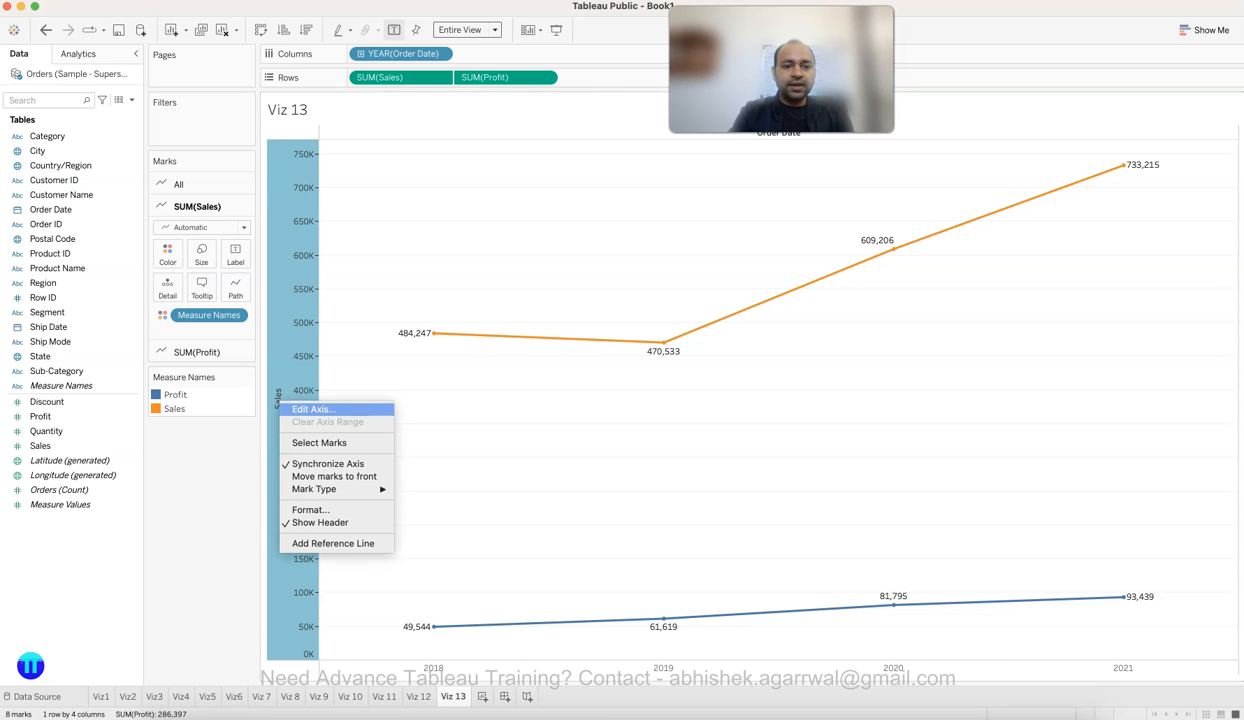
{"action": "left_click", "coordinate": [312, 409]}
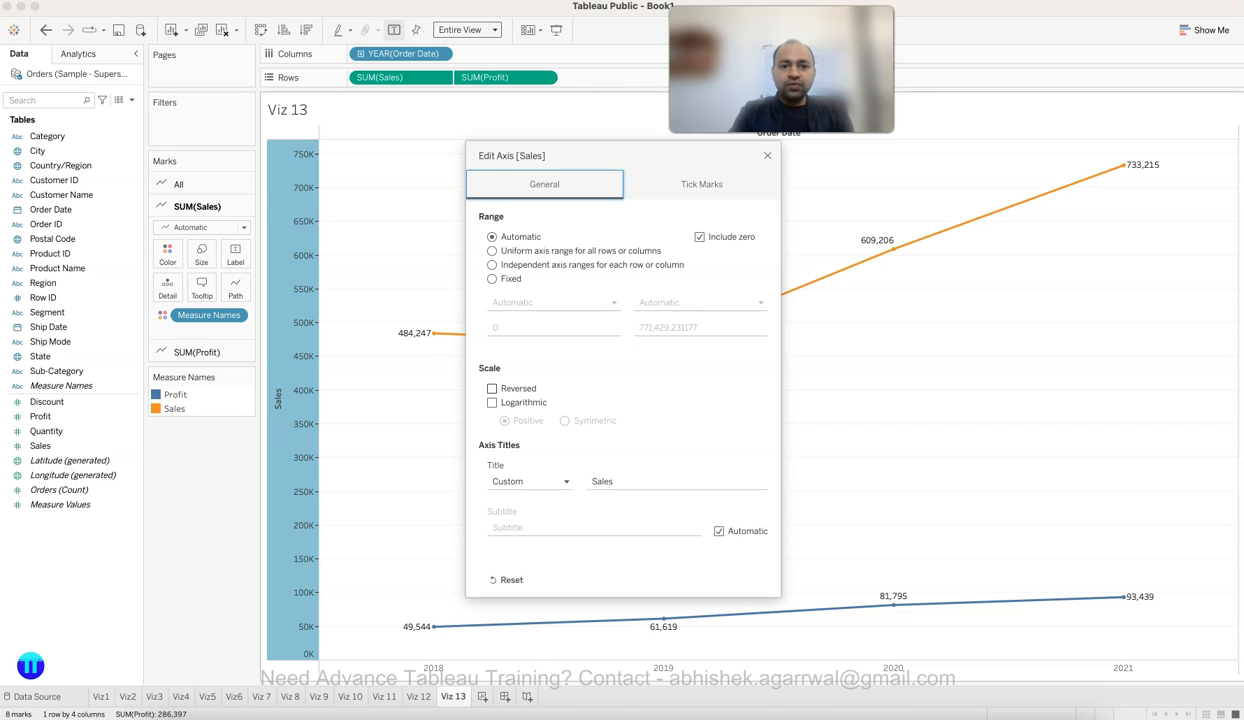
{"action": "left_click", "coordinate": [626, 482]}
{"action": "key", "text": "BackSpace"}
{"action": "key", "text": "BackSpace"}
{"action": "key", "text": "BackSpace"}
{"action": "key", "text": "BackSpace"}
{"action": "key", "text": "BackSpace"}
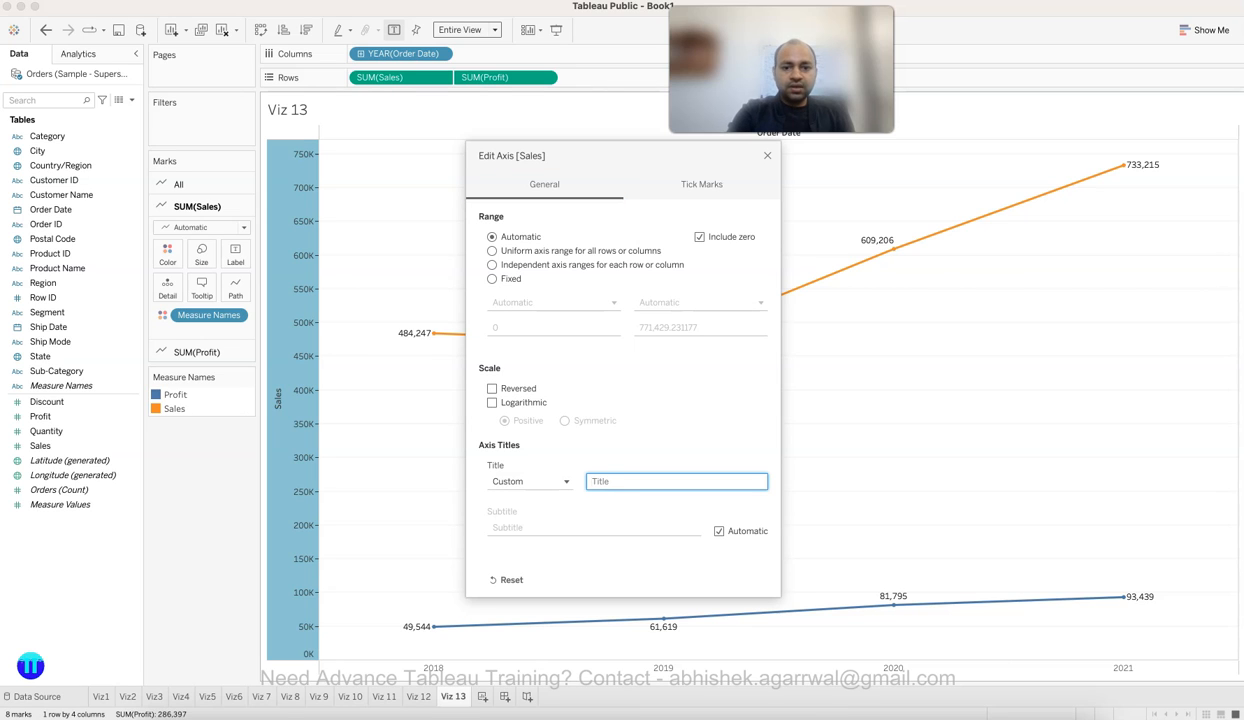
{"action": "key", "text": "Return"}
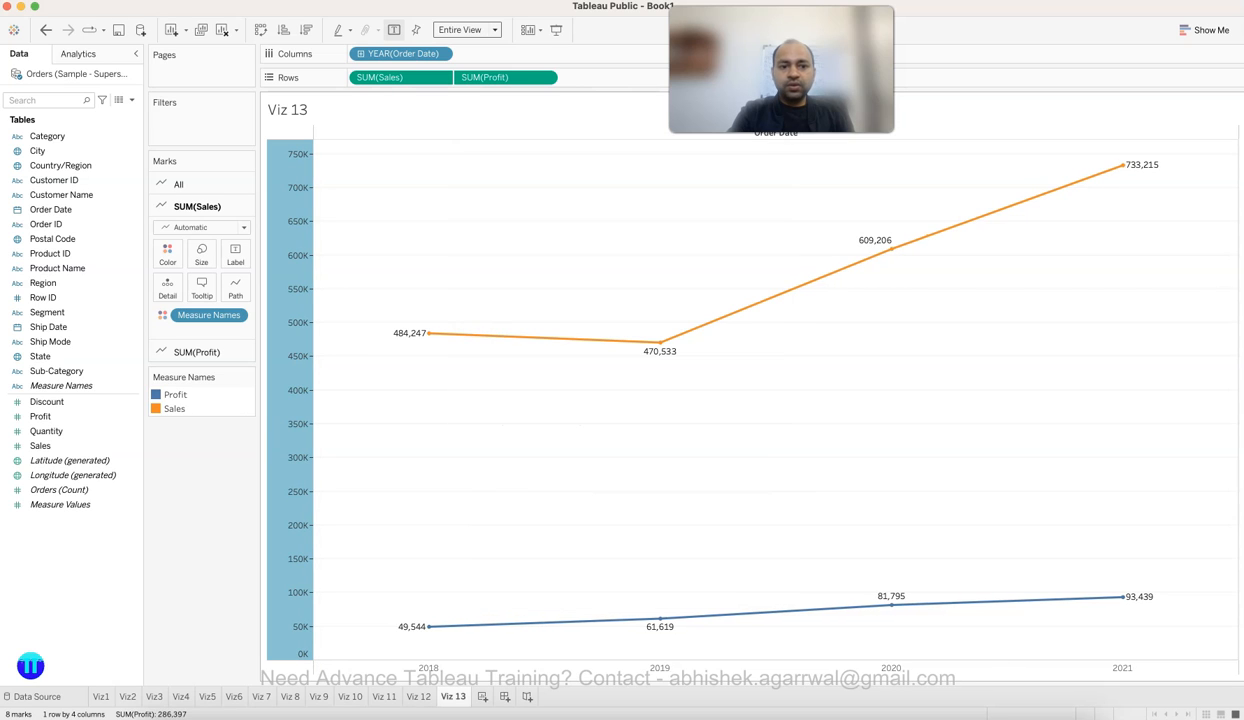
{"action": "left_click", "coordinate": [287, 396]}
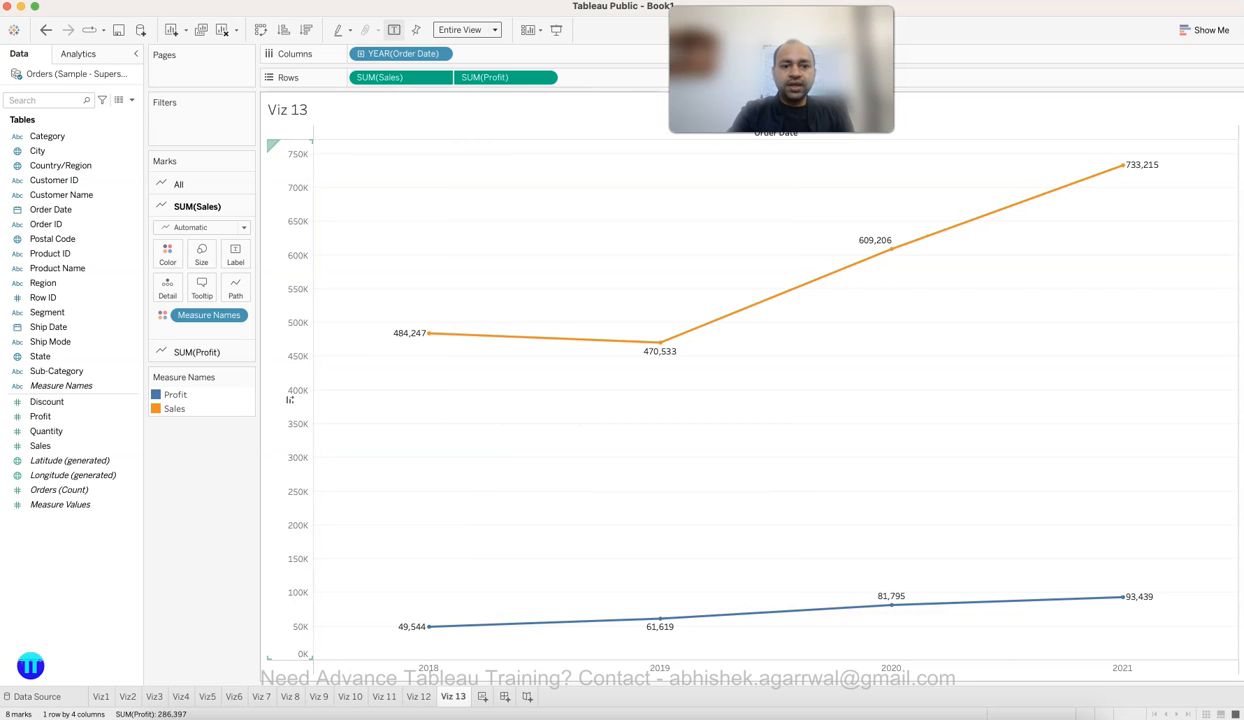
{"action": "mouse_move", "coordinate": [755, 612]}
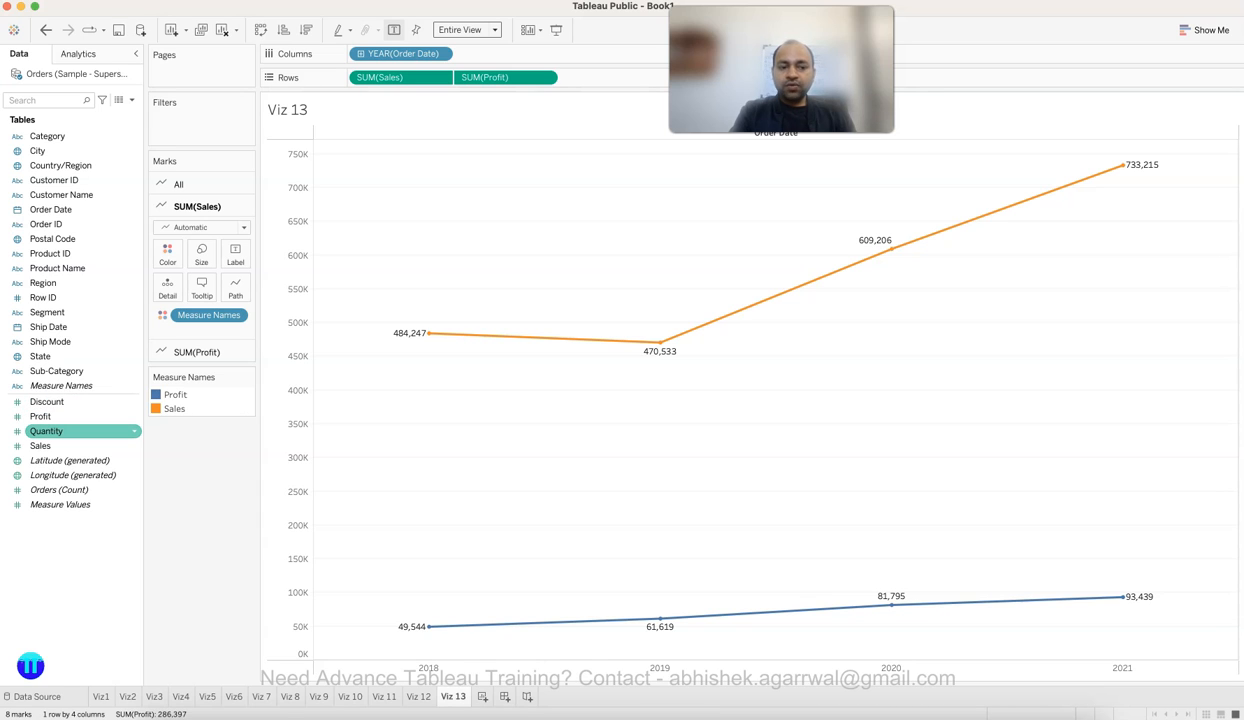
{"action": "left_click_drag", "start_coordinate": [60, 431], "coordinate": [289, 399]}
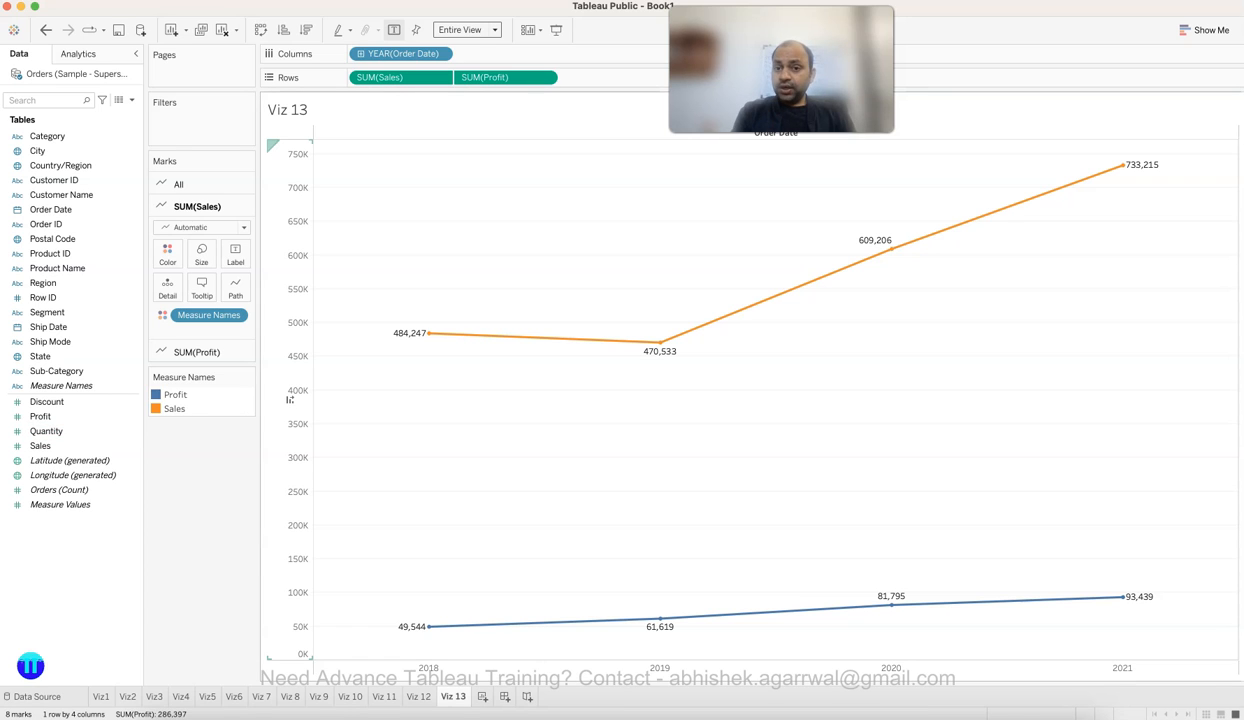
{"action": "left_click_drag", "start_coordinate": [290, 399], "coordinate": [290, 399]}
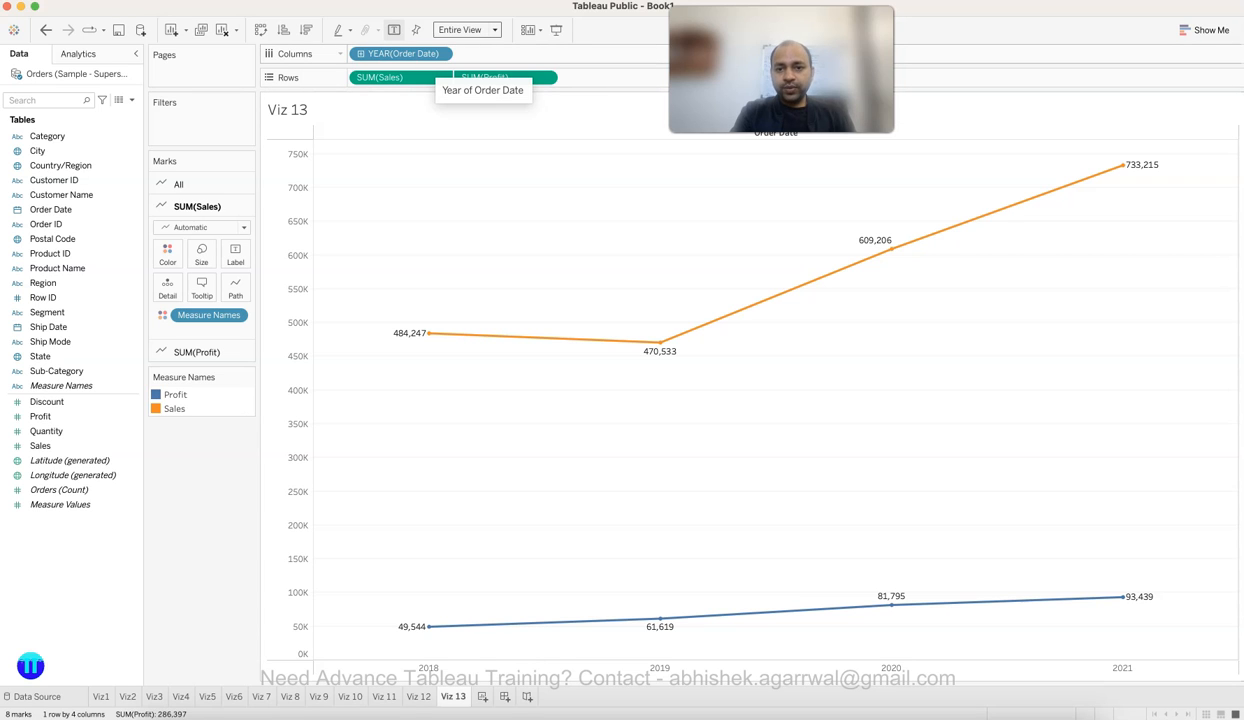
Switch to PowerPoint, advance to the question on quarterly sales contribution of each segment, and return to Tableau Public.
{"action": "mouse_move", "coordinate": [479, 336]}
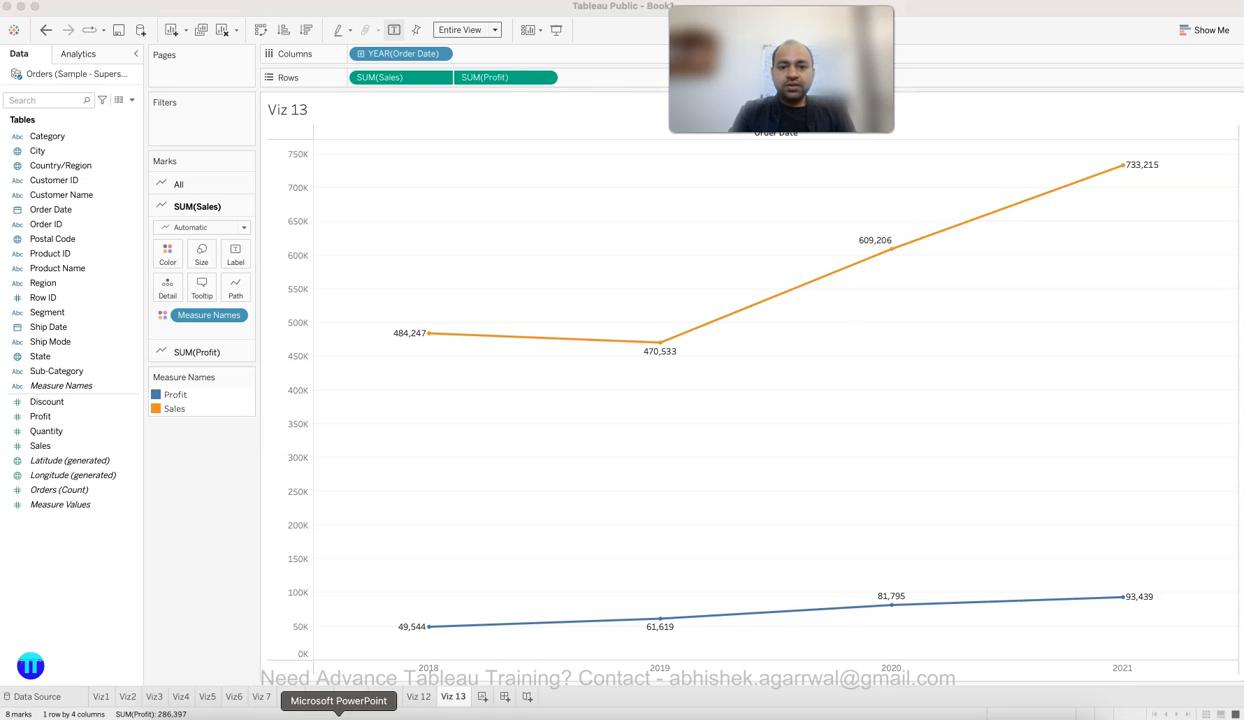
{"action": "left_click", "coordinate": [330, 712]}
{"action": "key", "text": "Down"}
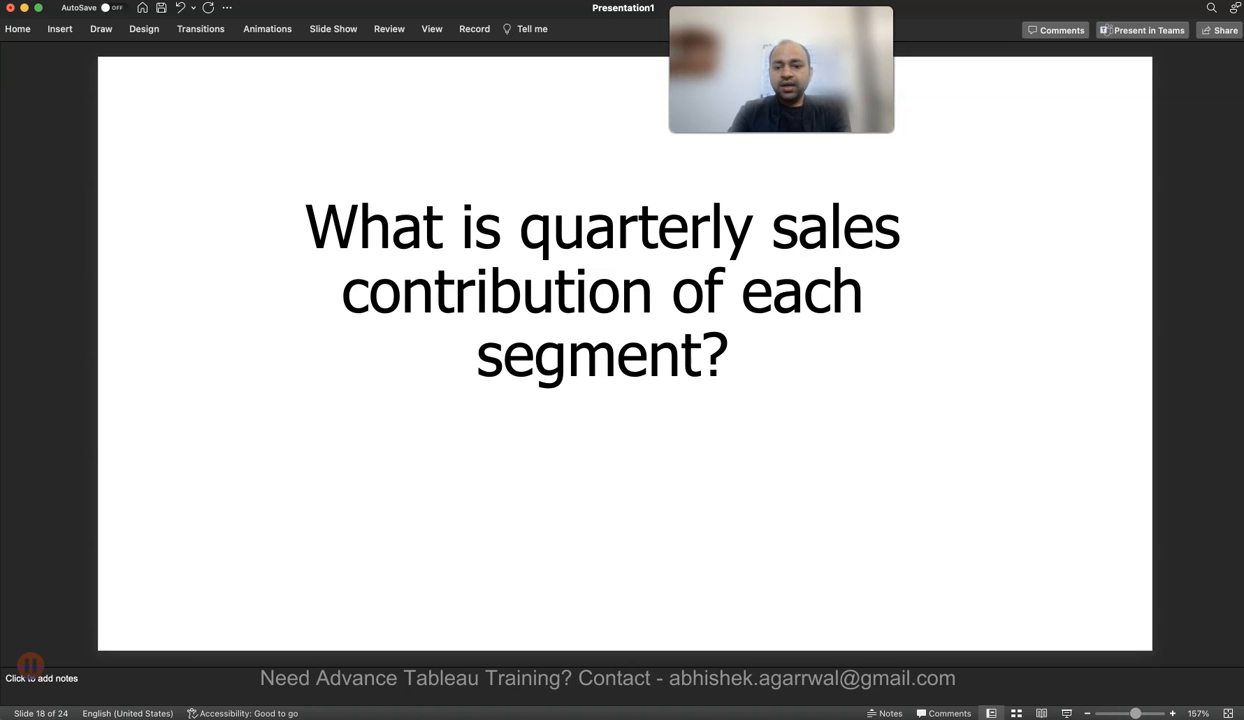
{"action": "left_click", "coordinate": [922, 716]}
Add a new worksheet and name it Viz 14.
{"action": "left_click", "coordinate": [482, 697]}
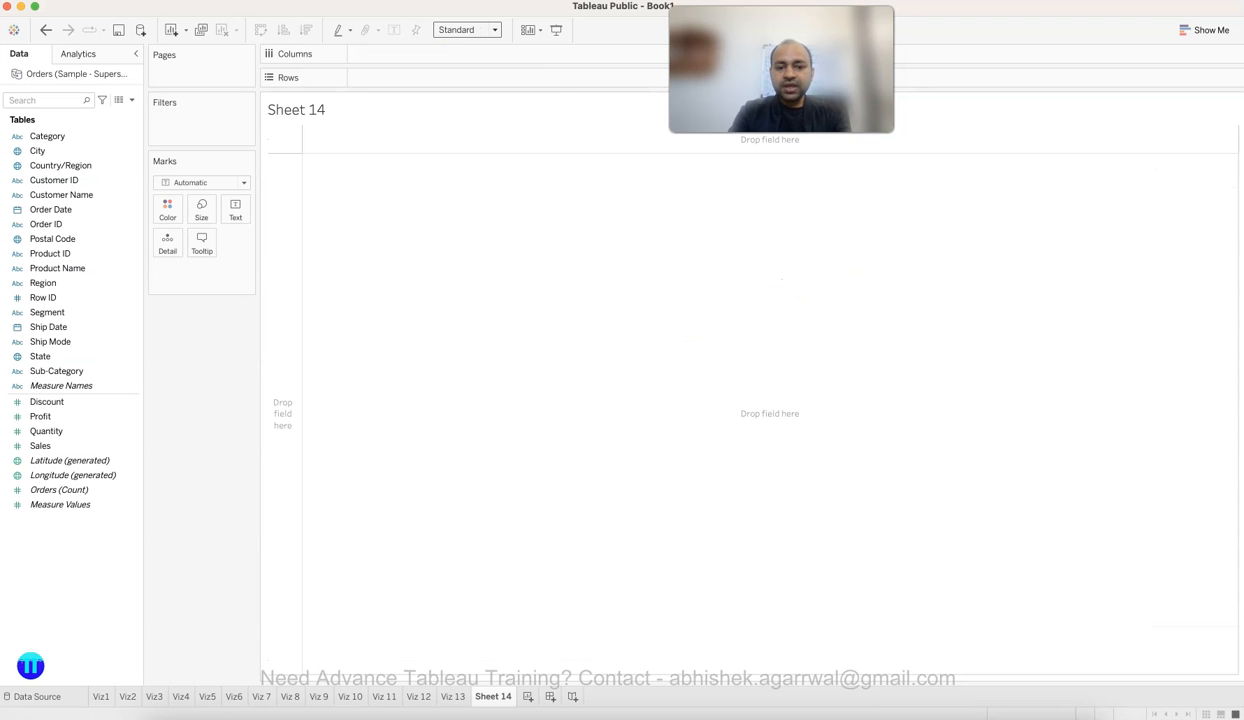
{"action": "double_click", "coordinate": [485, 697]}
{"action": "type", "text": "Viz 14"}
{"action": "key", "text": "Return"}
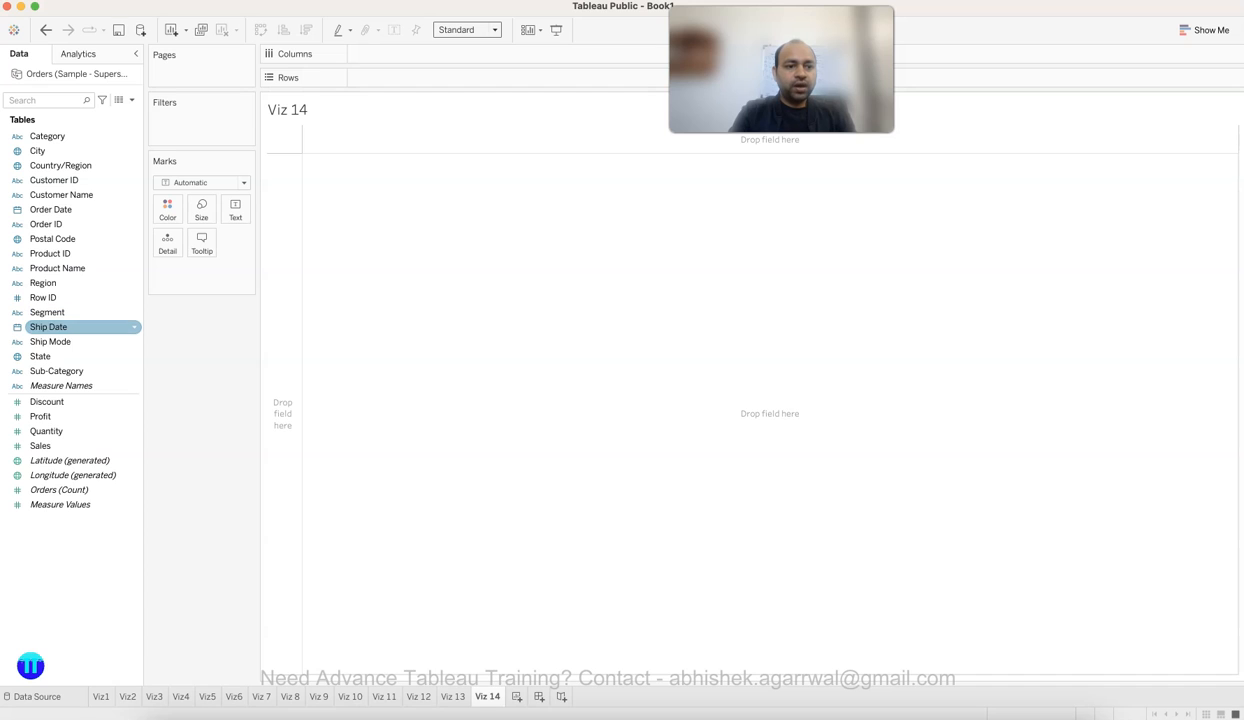
Plot Sales in Rows against the continuous quarter of Order Date in Columns.
{"action": "left_click_drag", "start_coordinate": [50, 209], "coordinate": [400, 53]}
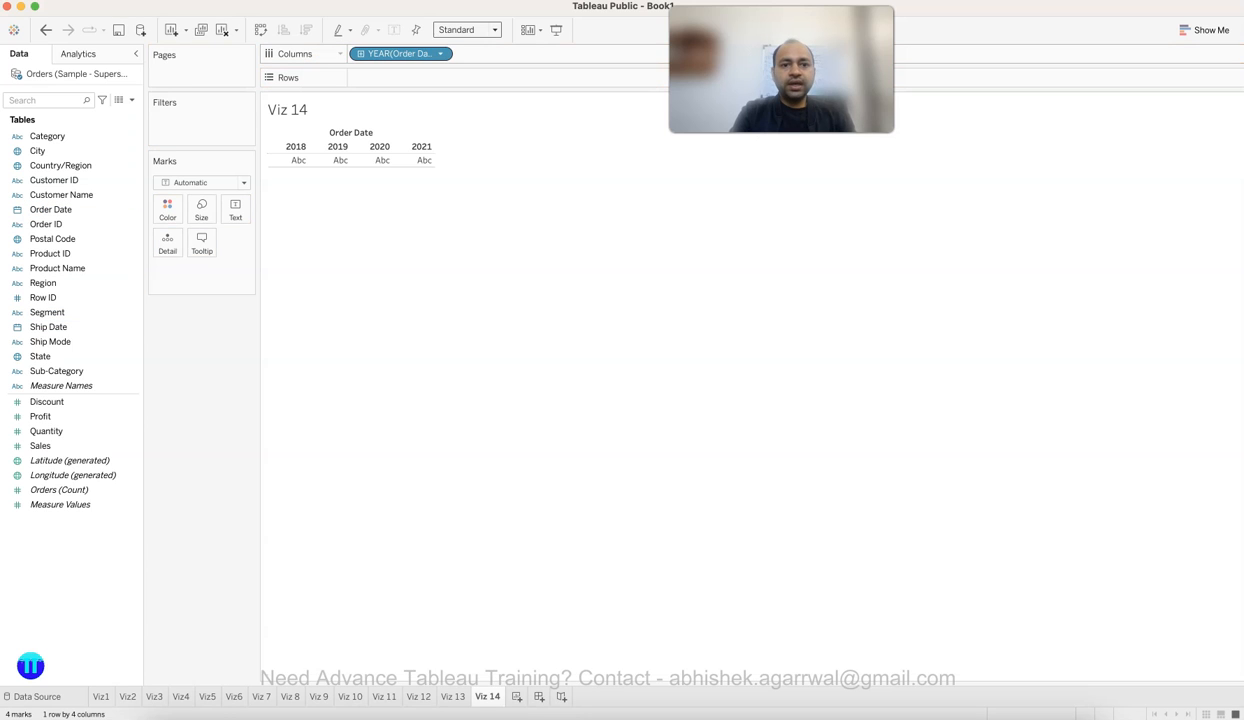
{"action": "left_click", "coordinate": [440, 53]}
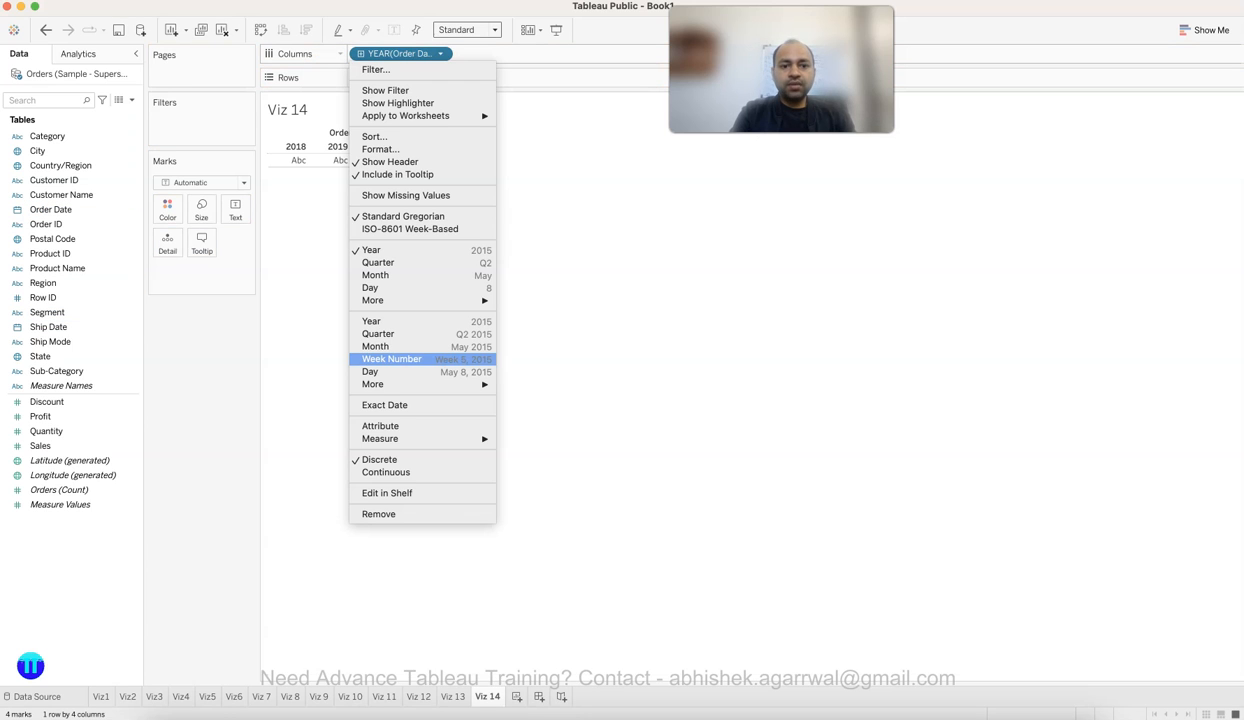
{"action": "left_click", "coordinate": [380, 333]}
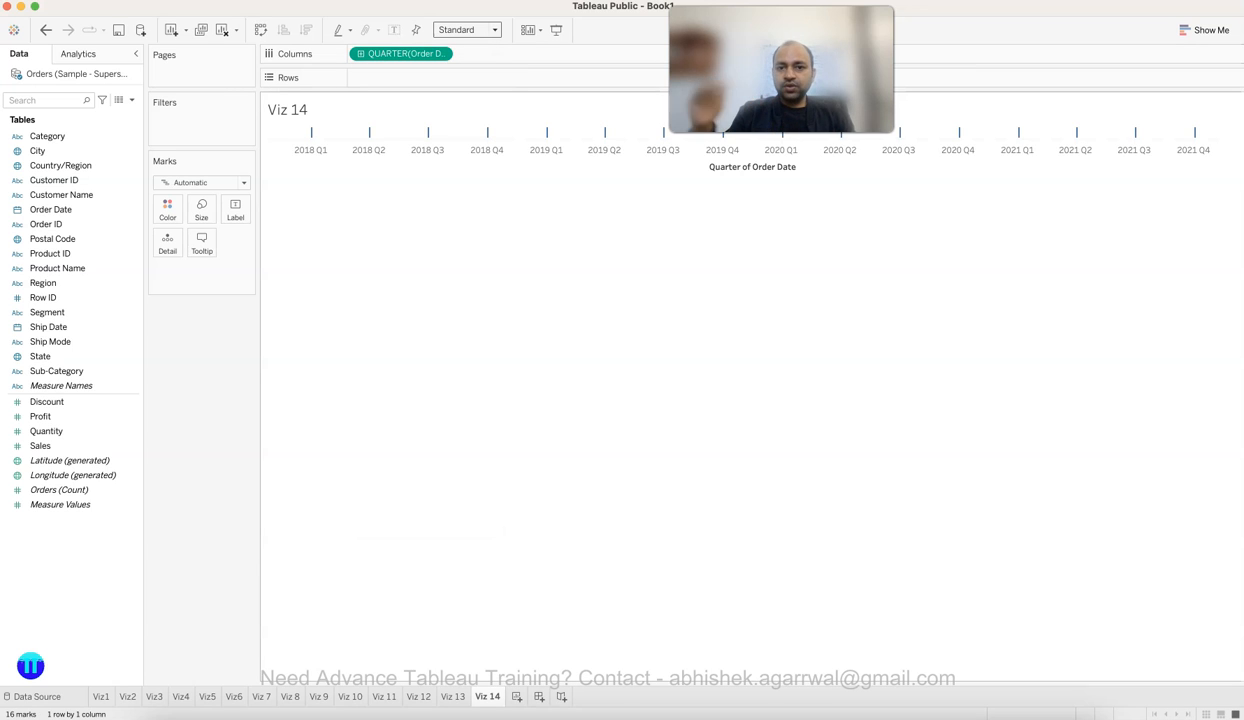
{"action": "left_click_drag", "start_coordinate": [40, 445], "coordinate": [390, 77]}
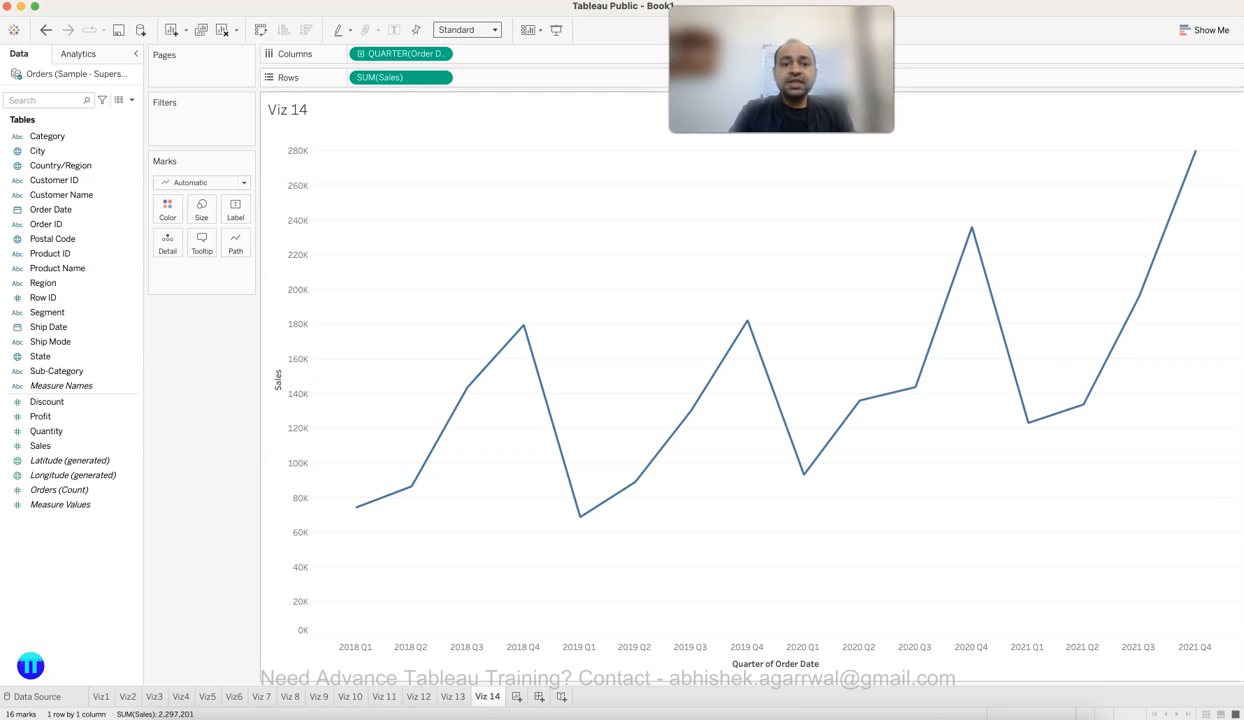
Split the Sales line by Segment, trying it in Columns and Rows before assigning it to Color.
{"action": "left_click", "coordinate": [48, 312]}
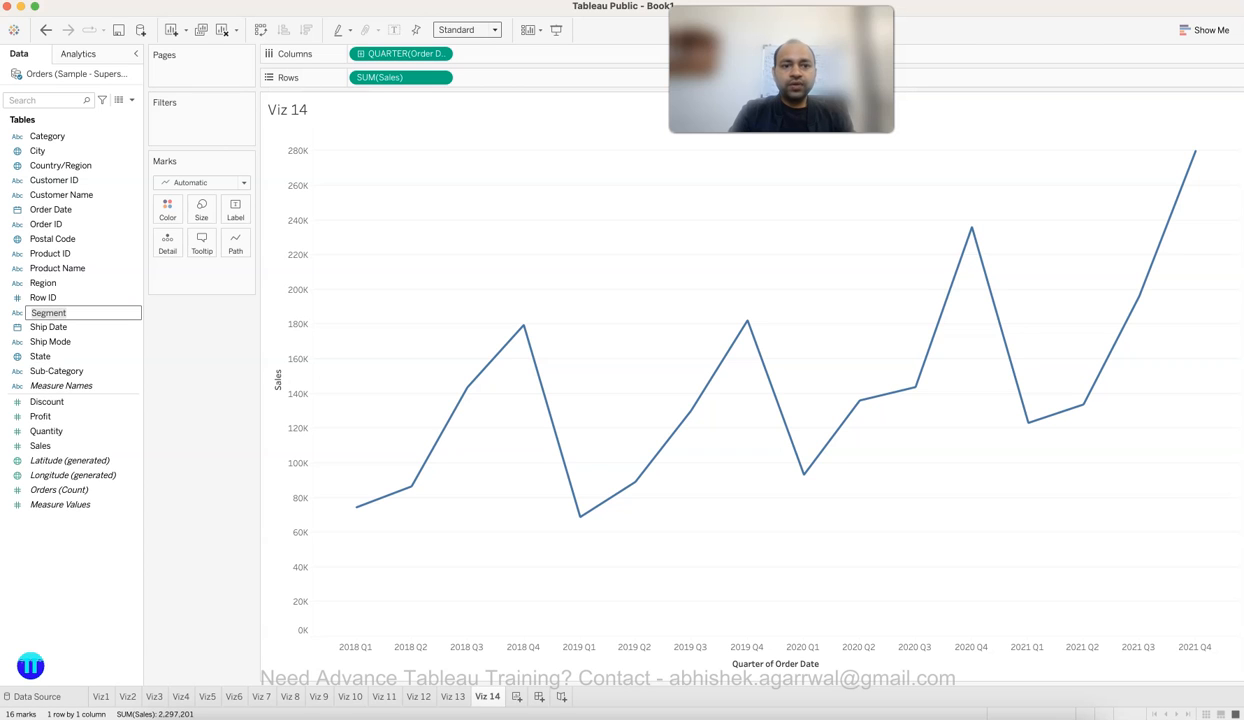
{"action": "left_click_drag", "start_coordinate": [48, 312], "coordinate": [452, 52]}
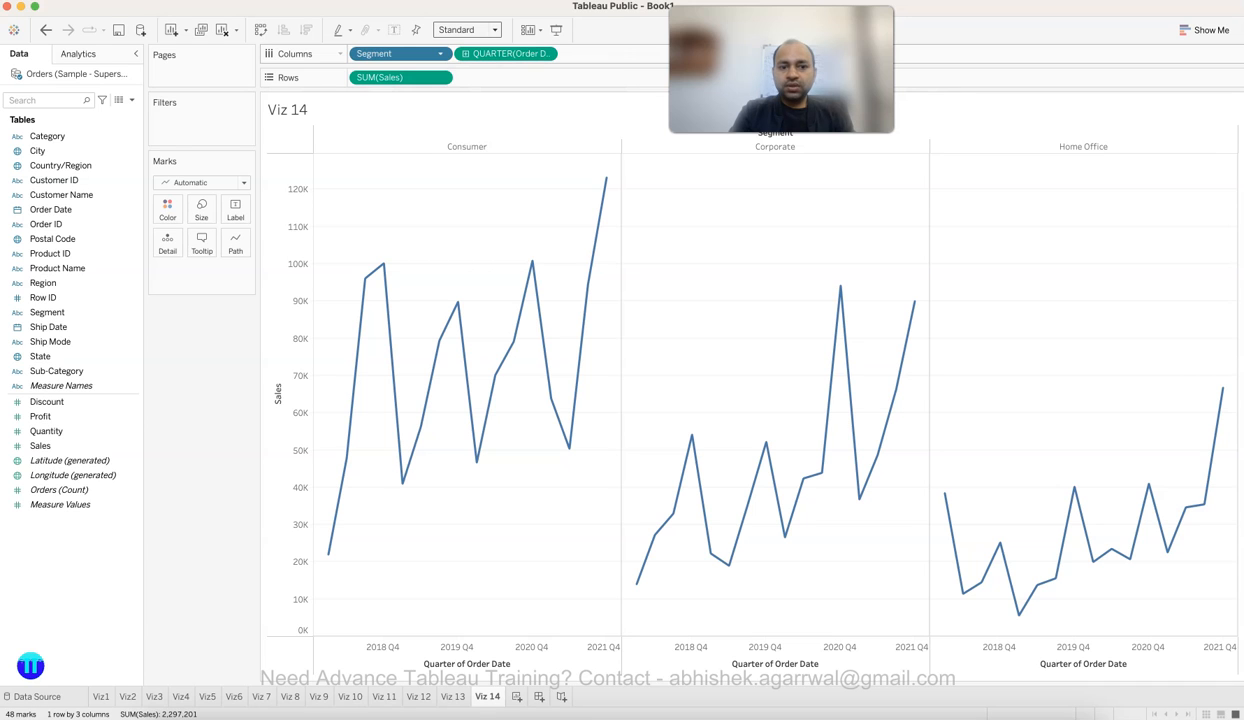
{"action": "left_click_drag", "start_coordinate": [395, 53], "coordinate": [398, 77]}
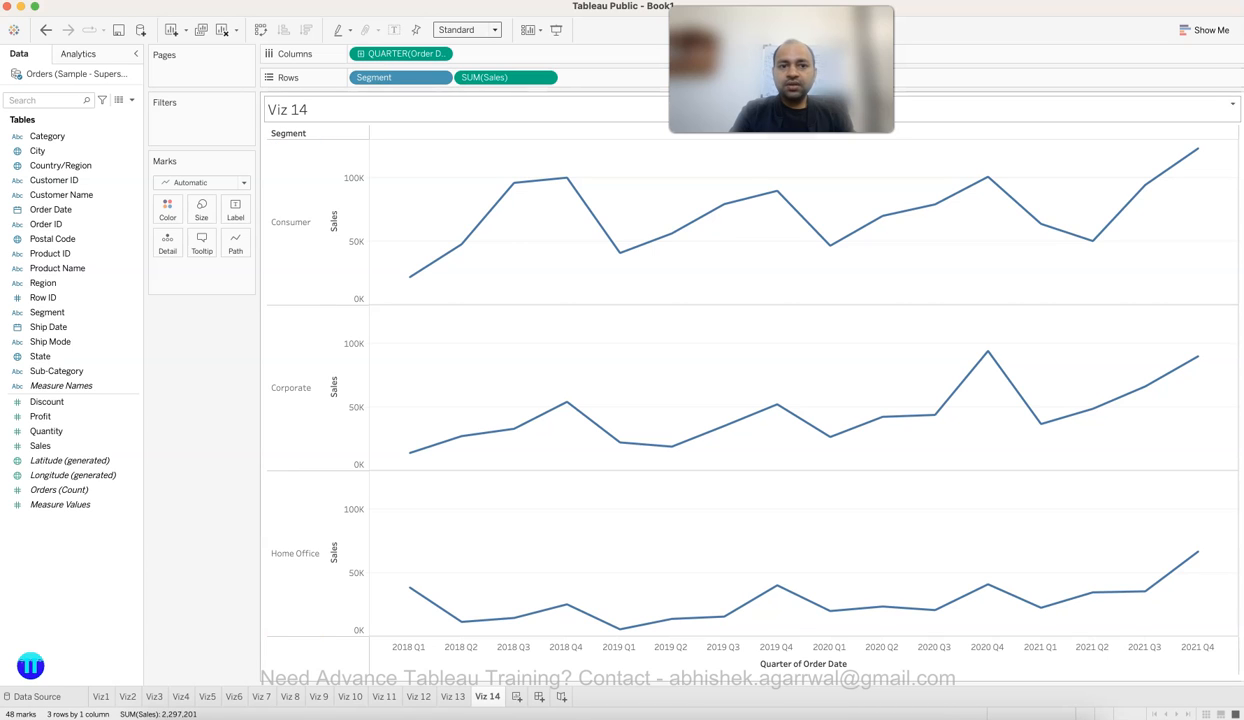
{"action": "left_click_drag", "start_coordinate": [400, 77], "coordinate": [167, 208]}
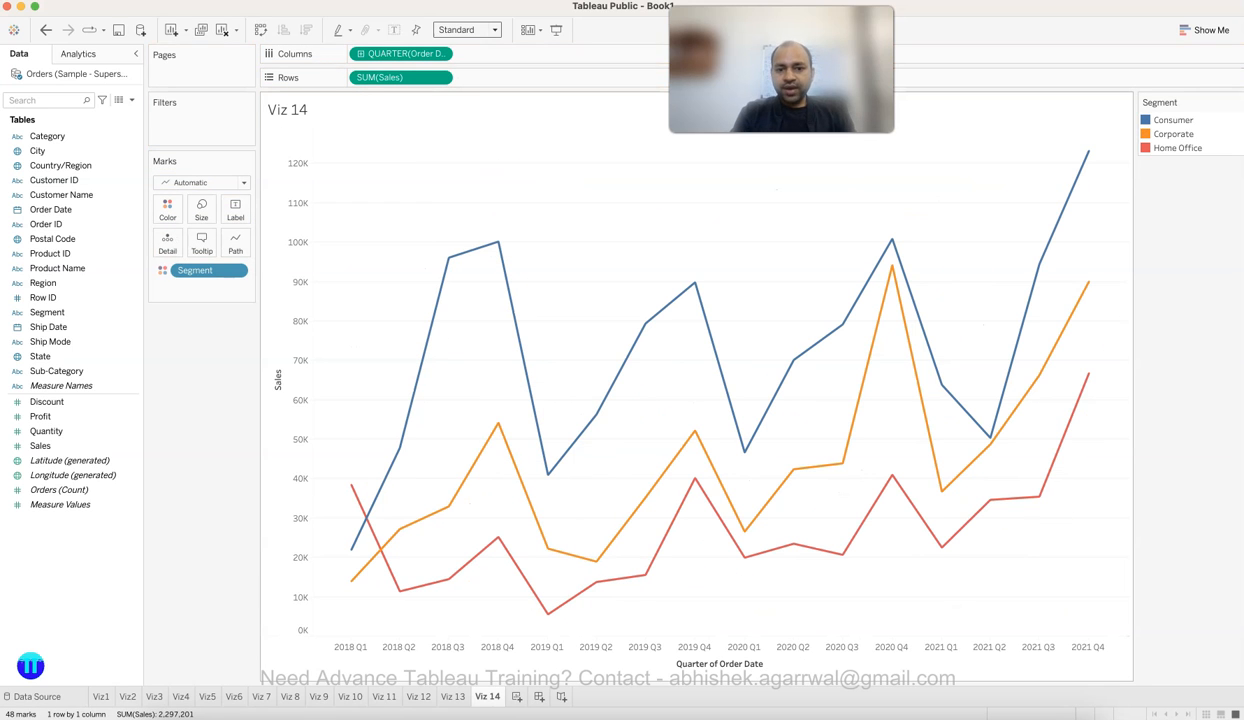
Change the mark type of the quarterly Sales chart to Area.
{"action": "left_click", "coordinate": [200, 182]}
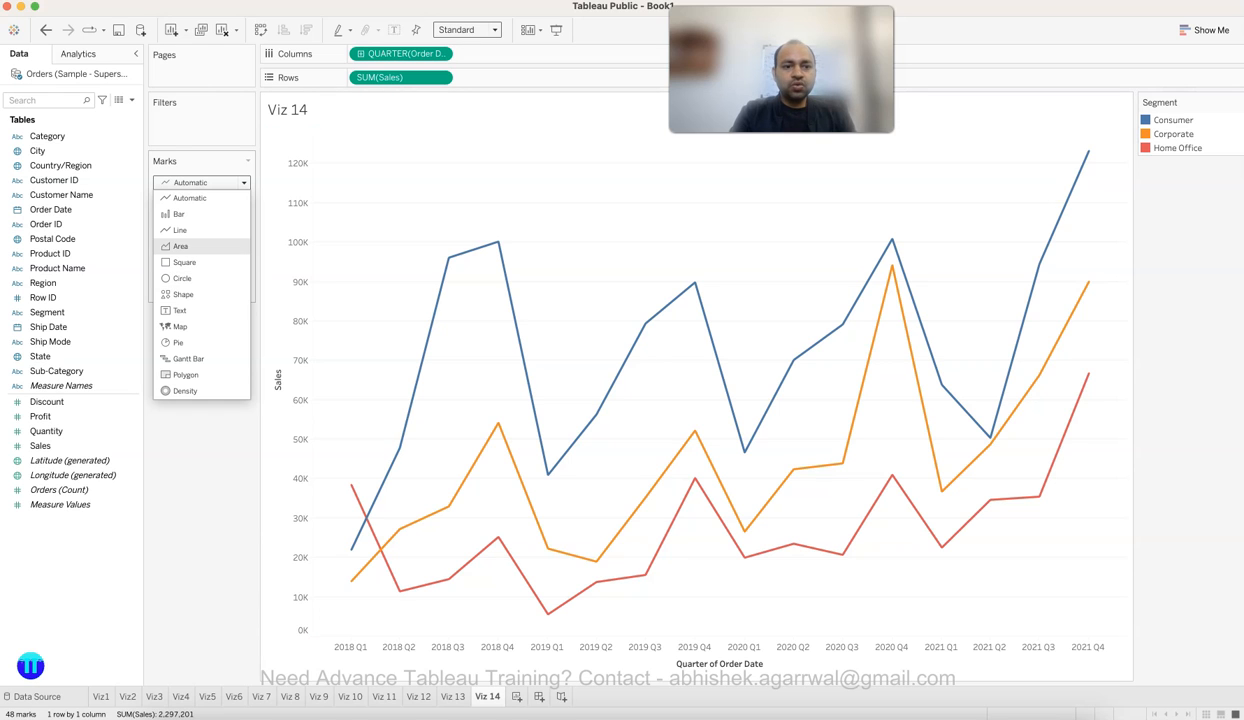
{"action": "left_click", "coordinate": [181, 246]}
{"action": "mouse_move", "coordinate": [750, 568]}
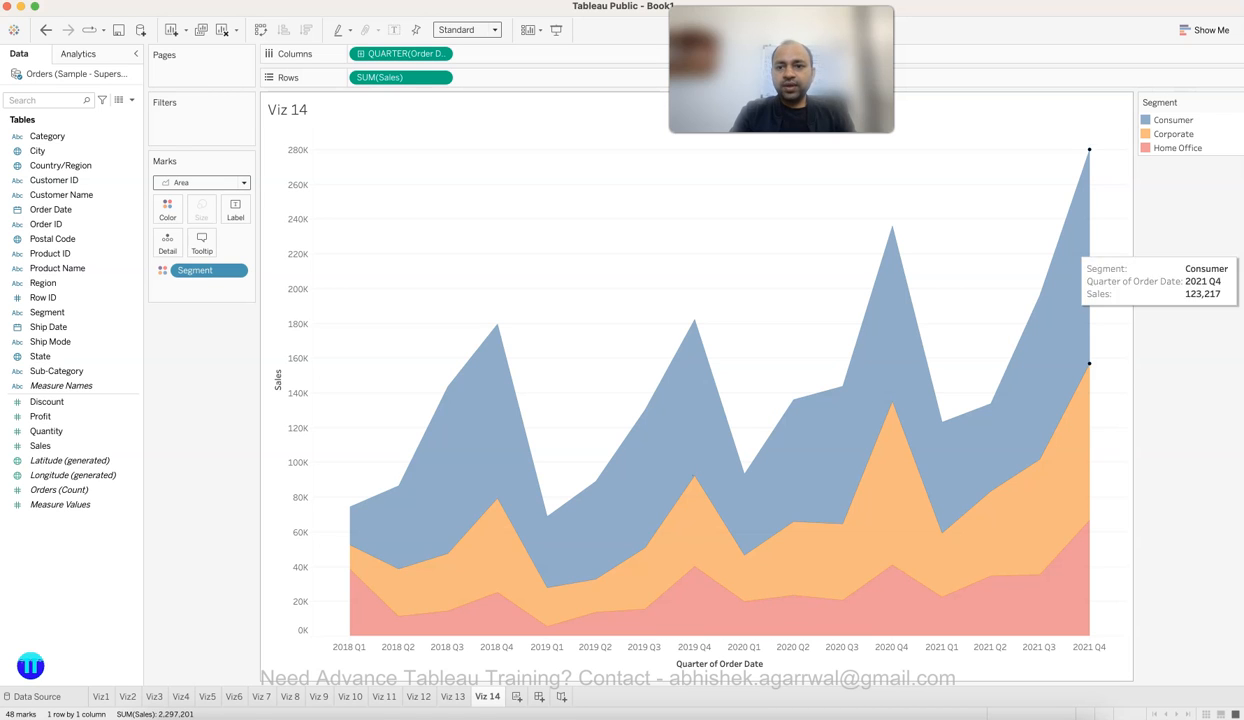
{"action": "left_click", "coordinate": [1205, 30]}
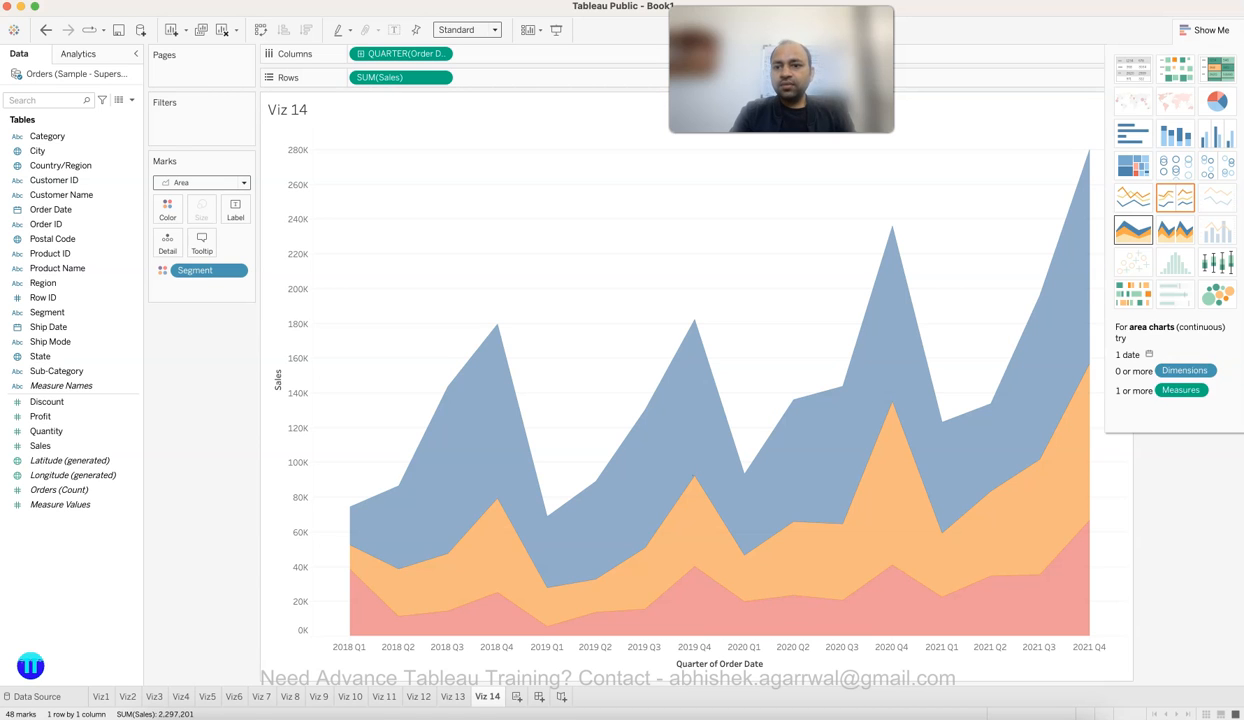
{"action": "left_click", "coordinate": [200, 182]}
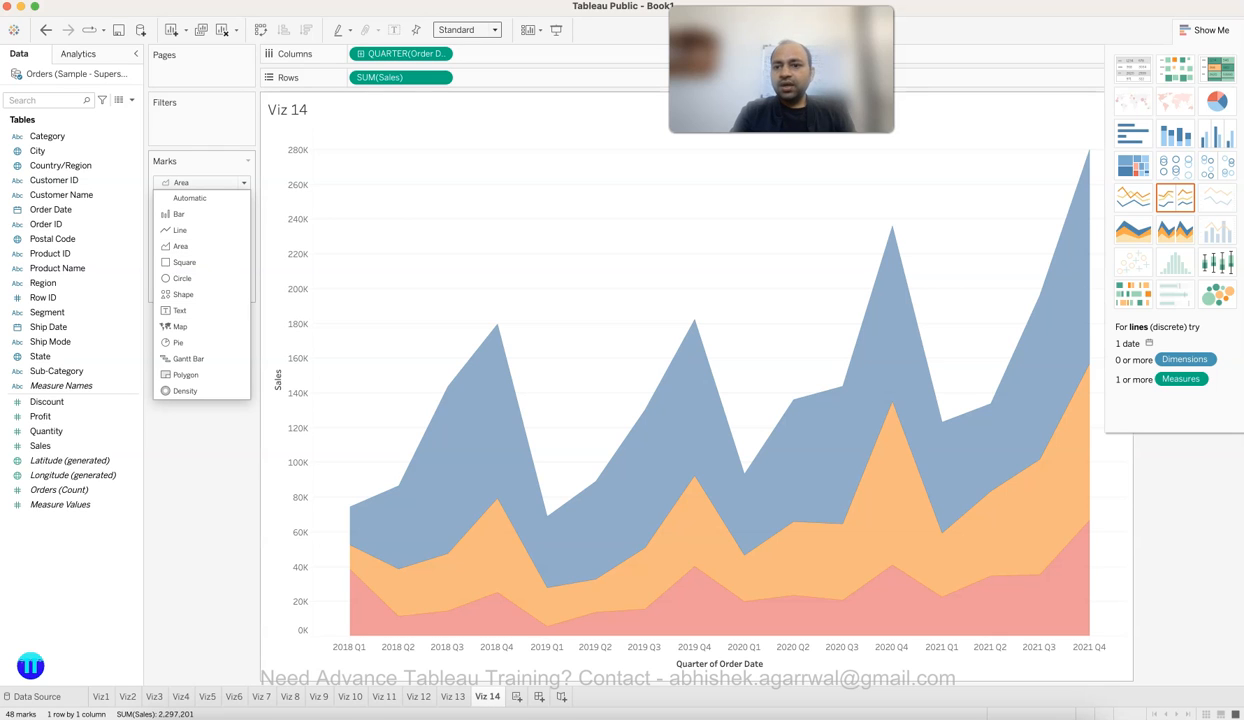
{"action": "key", "text": "Escape"}
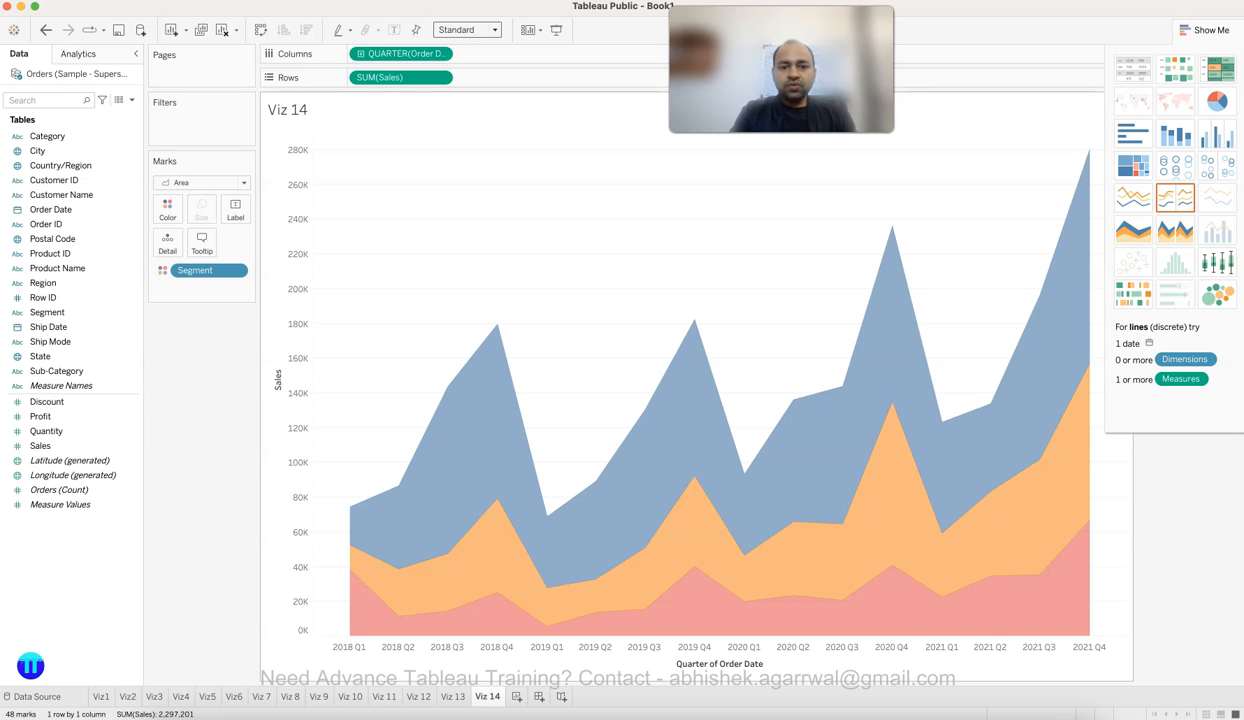
{"action": "left_click", "coordinate": [1205, 31]}
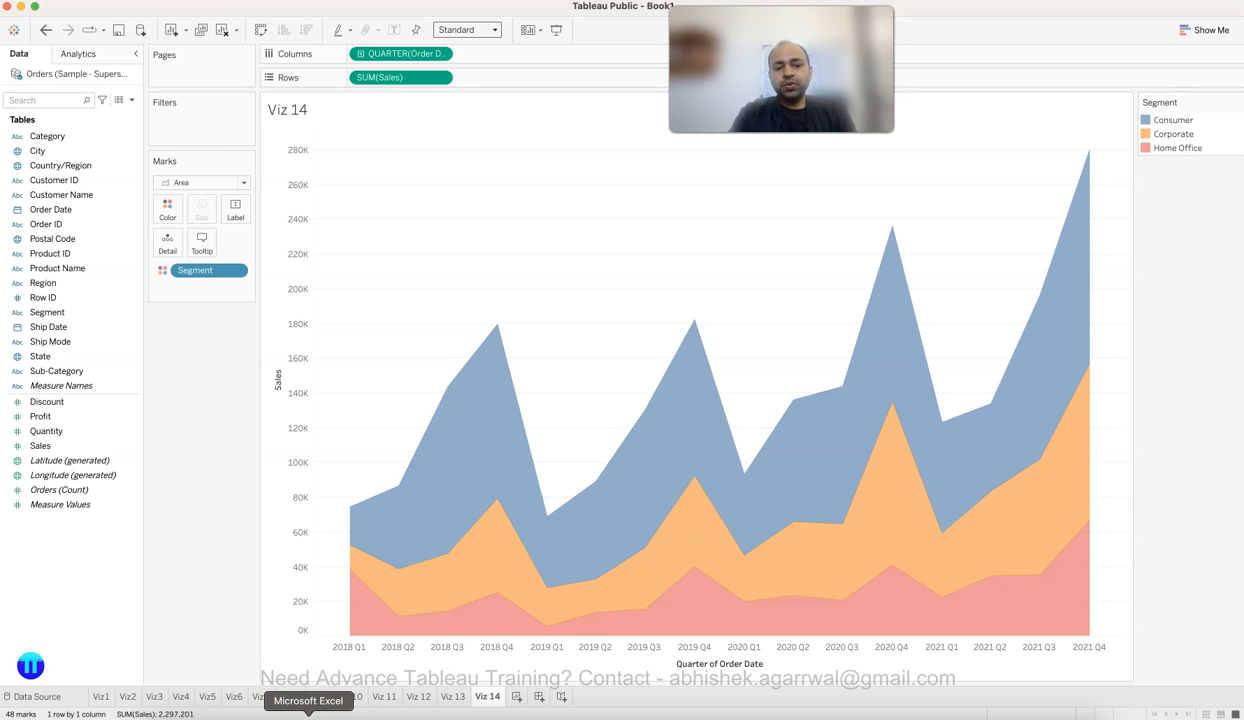
Switch to PowerPoint, advance to the question on Sales and Profit of each customer, and return to Tableau Public.
{"action": "left_click", "coordinate": [338, 714]}
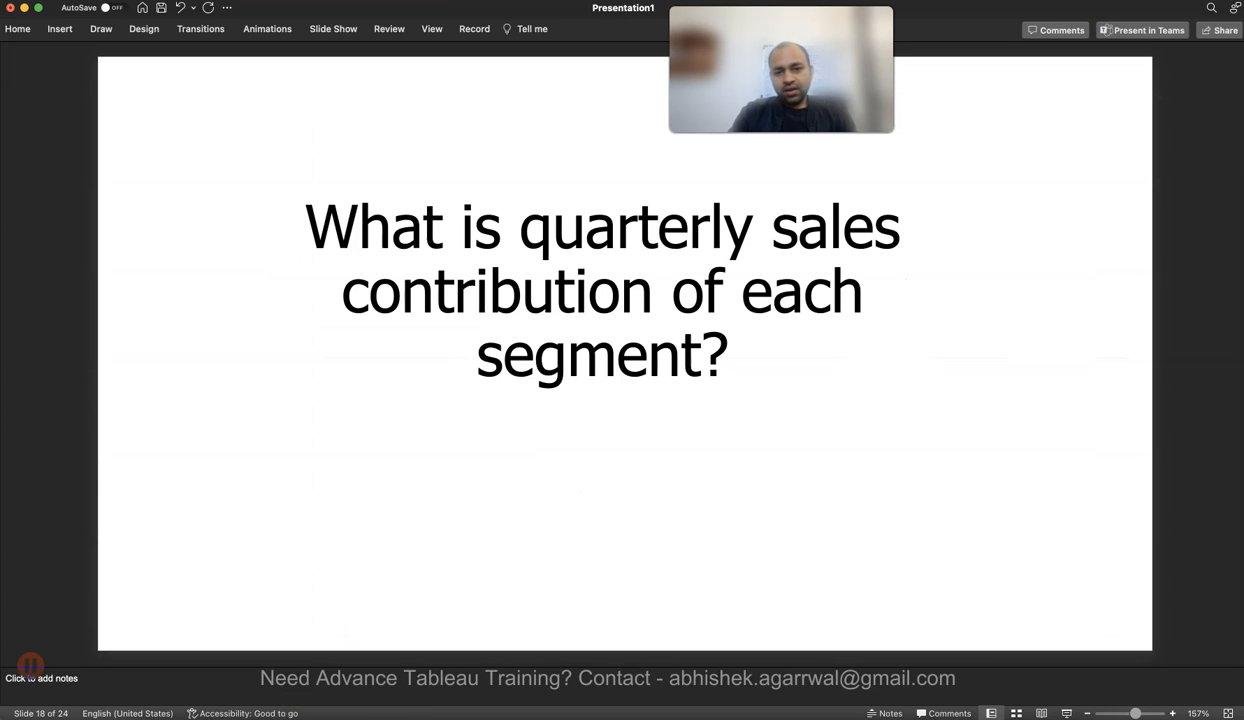
{"action": "key", "text": "Down"}
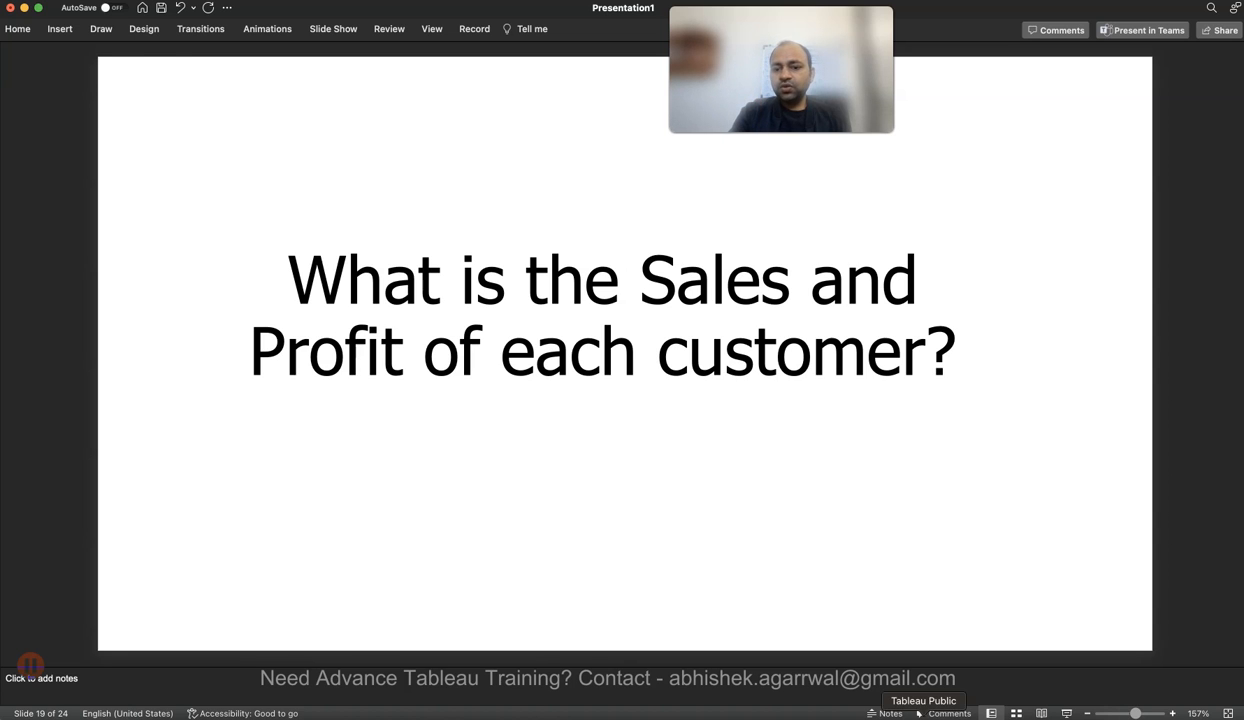
{"action": "left_click", "coordinate": [922, 716]}
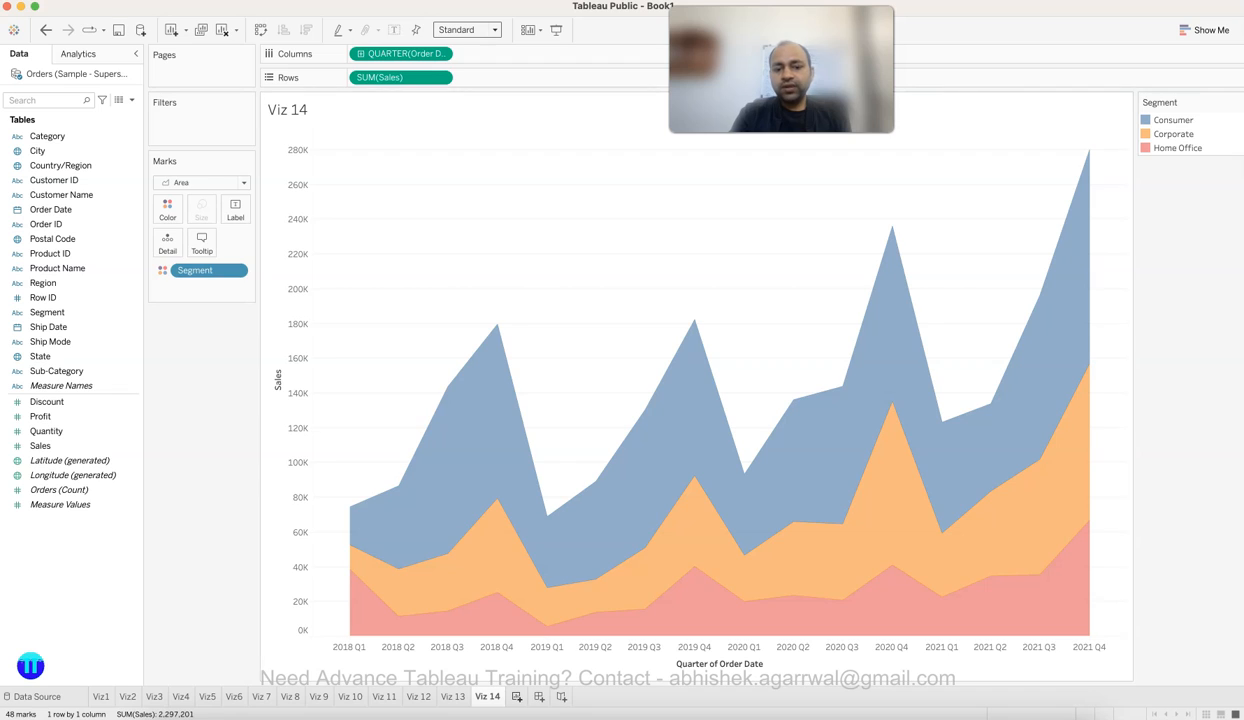
Add a new worksheet and name it Viz 15.
{"action": "left_click", "coordinate": [517, 696]}
{"action": "double_click", "coordinate": [527, 696]}
{"action": "type", "text": "Viz 15"}
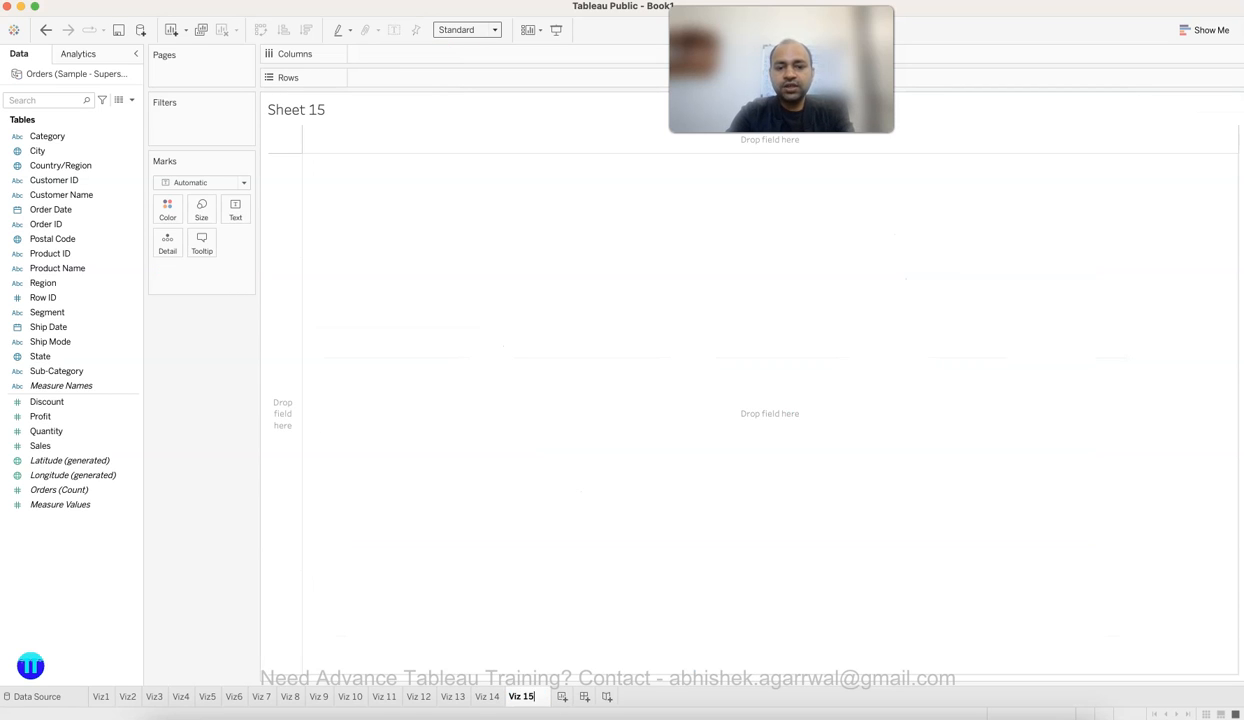
{"action": "key", "text": "Return"}
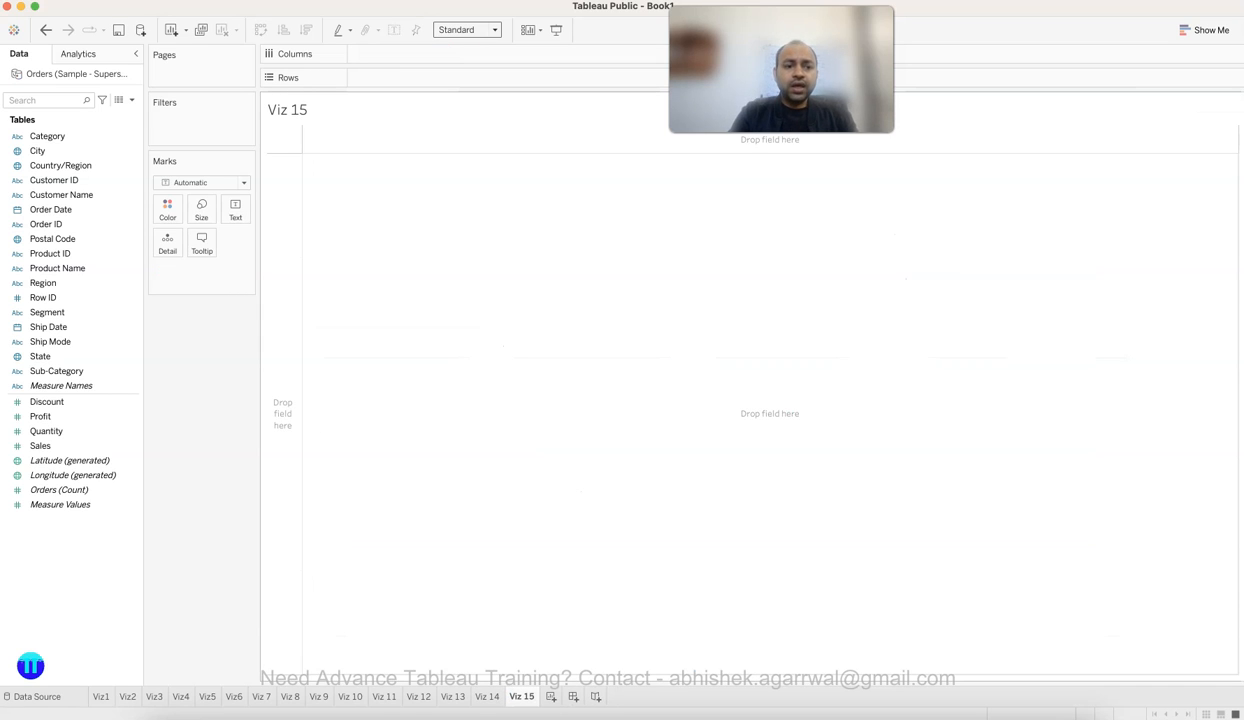
Create a scatter plot from the Profit, Sales and Customer Name fields using Show Me.
{"action": "left_click", "coordinate": [72, 416]}
{"action": "left_click", "coordinate": [72, 445], "text": "super"}
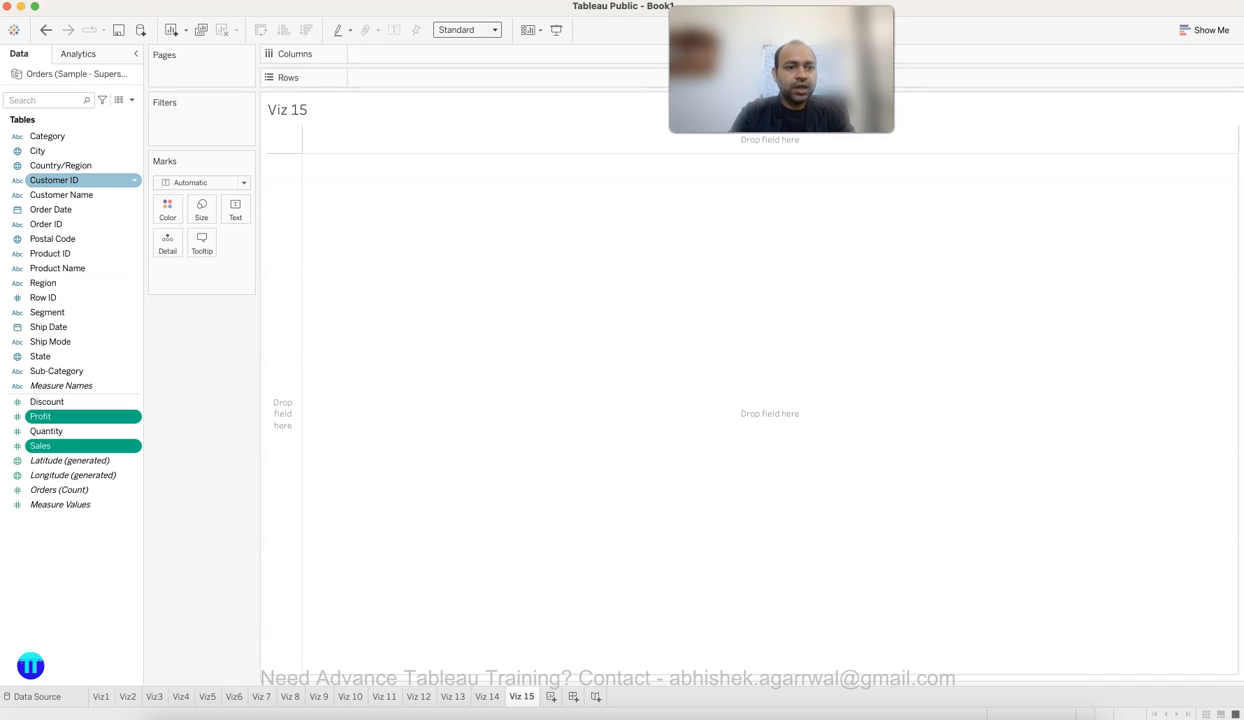
{"action": "left_click", "coordinate": [62, 195], "text": "super"}
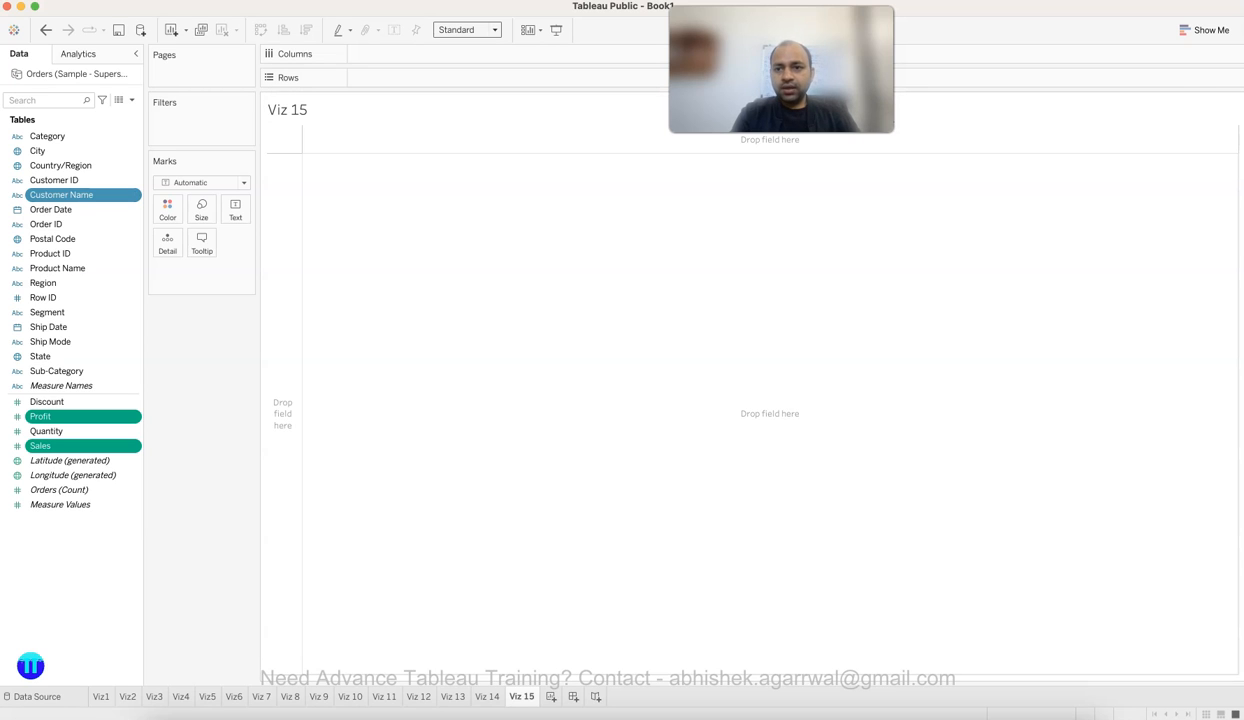
{"action": "left_click", "coordinate": [1205, 30]}
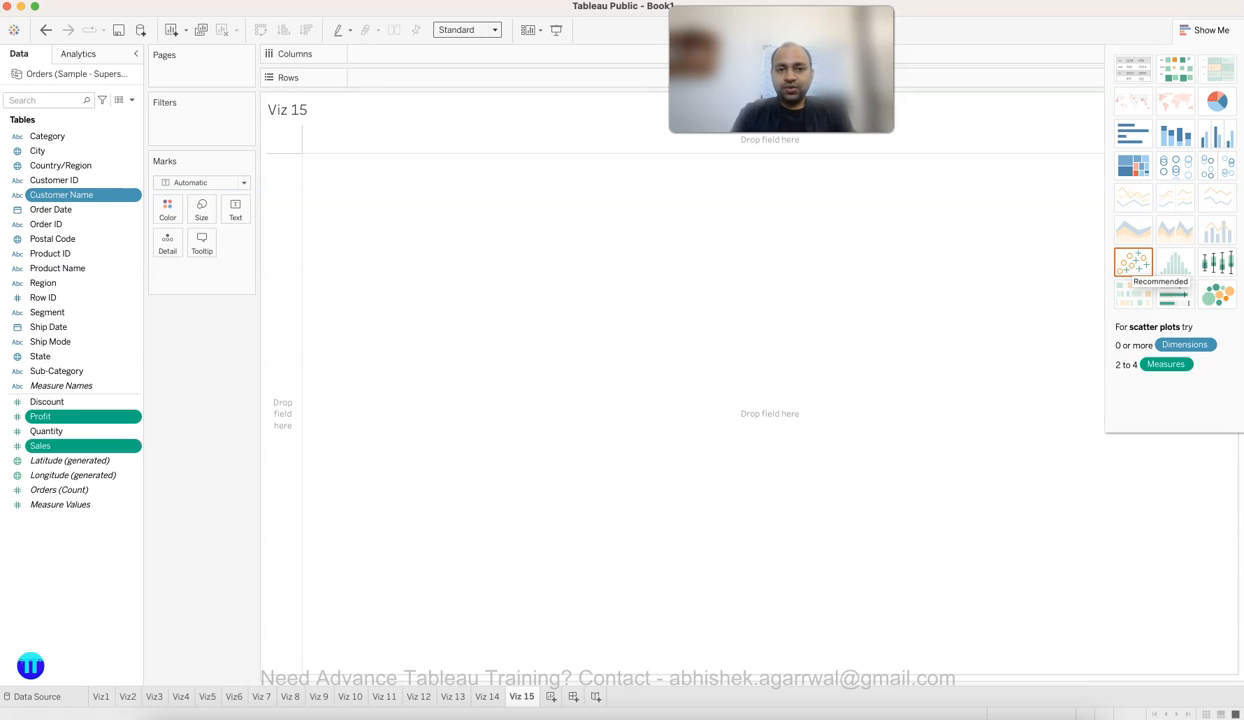
{"action": "left_click", "coordinate": [1133, 262]}
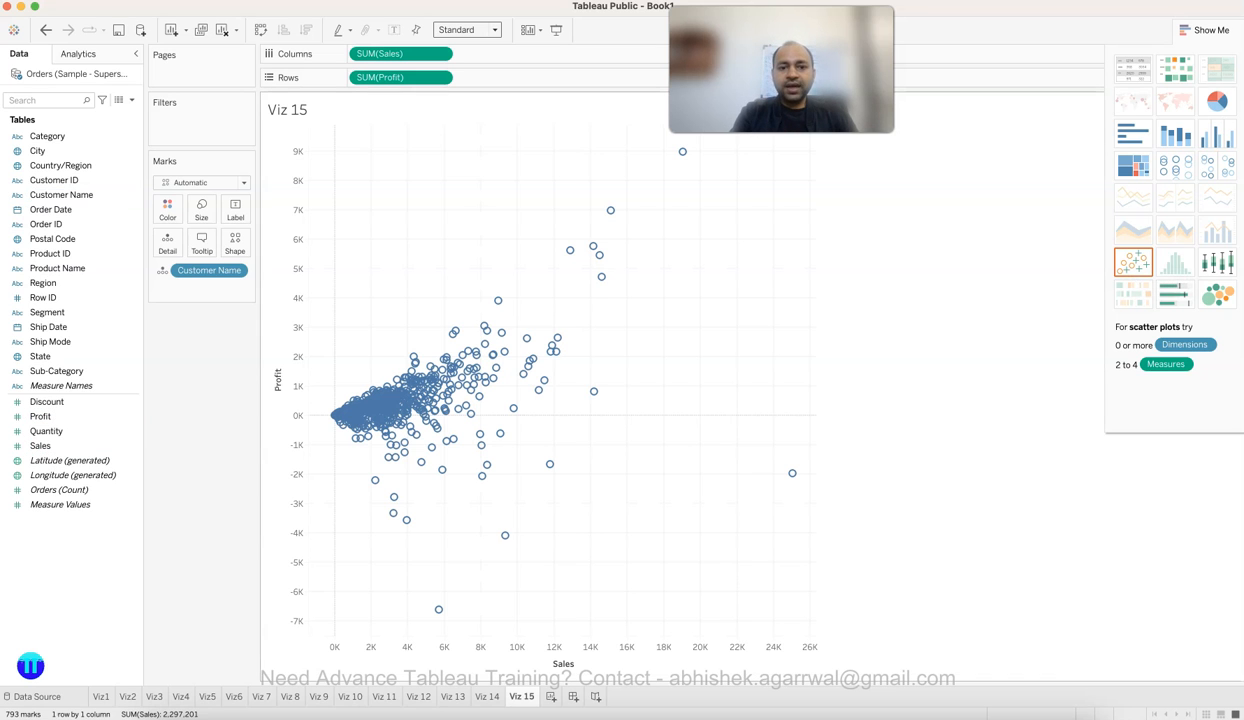
Close the chart suggestions and change the scatter plot's mark shape to a filled circle.
{"action": "left_click", "coordinate": [1205, 30]}
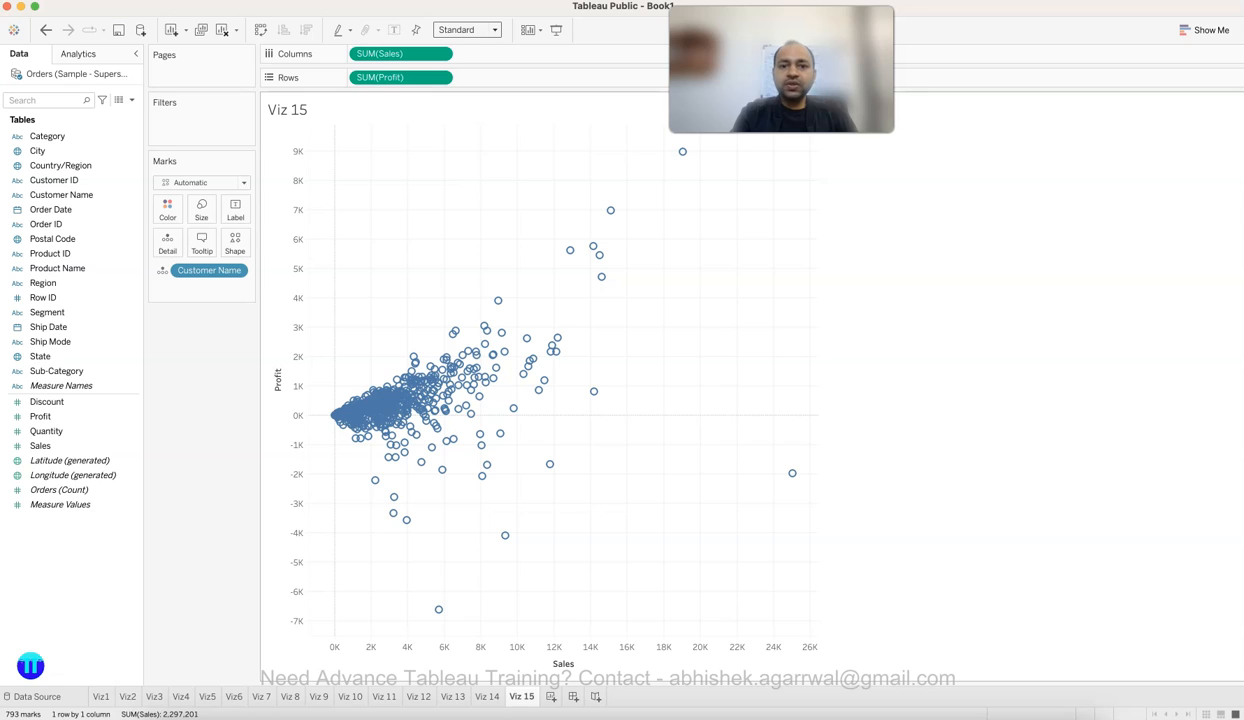
{"action": "mouse_move", "coordinate": [682, 151]}
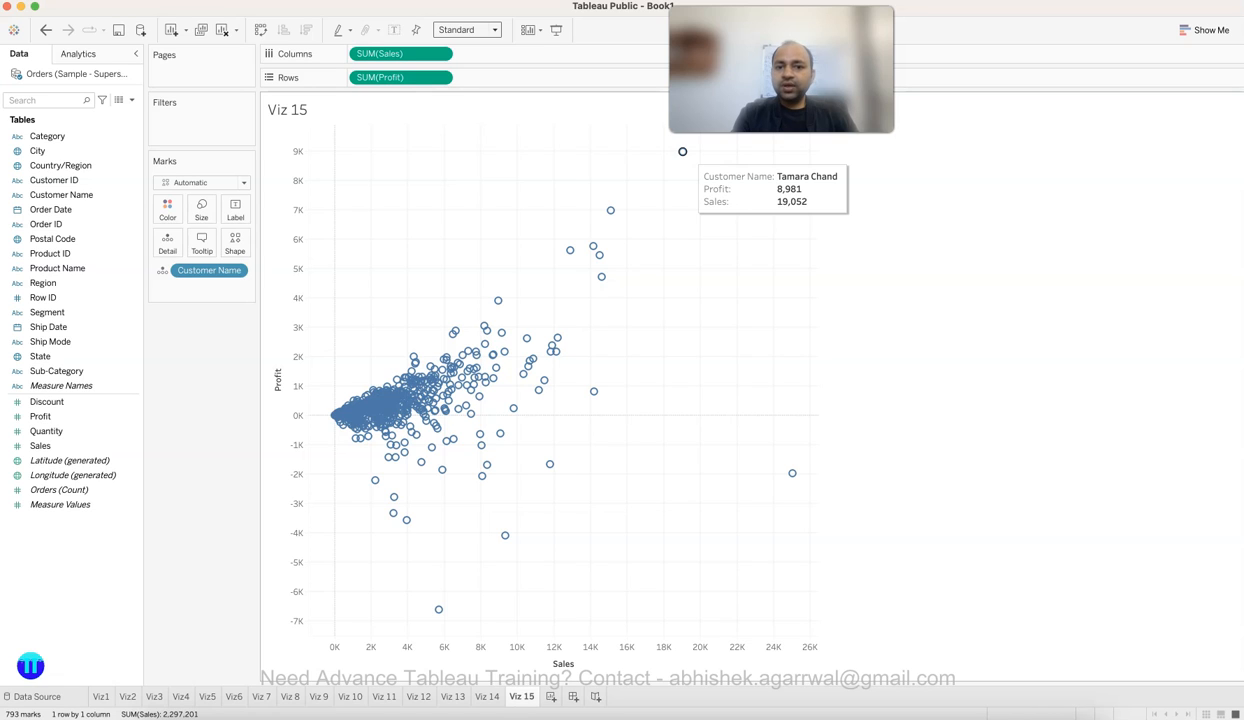
{"action": "mouse_move", "coordinate": [792, 473]}
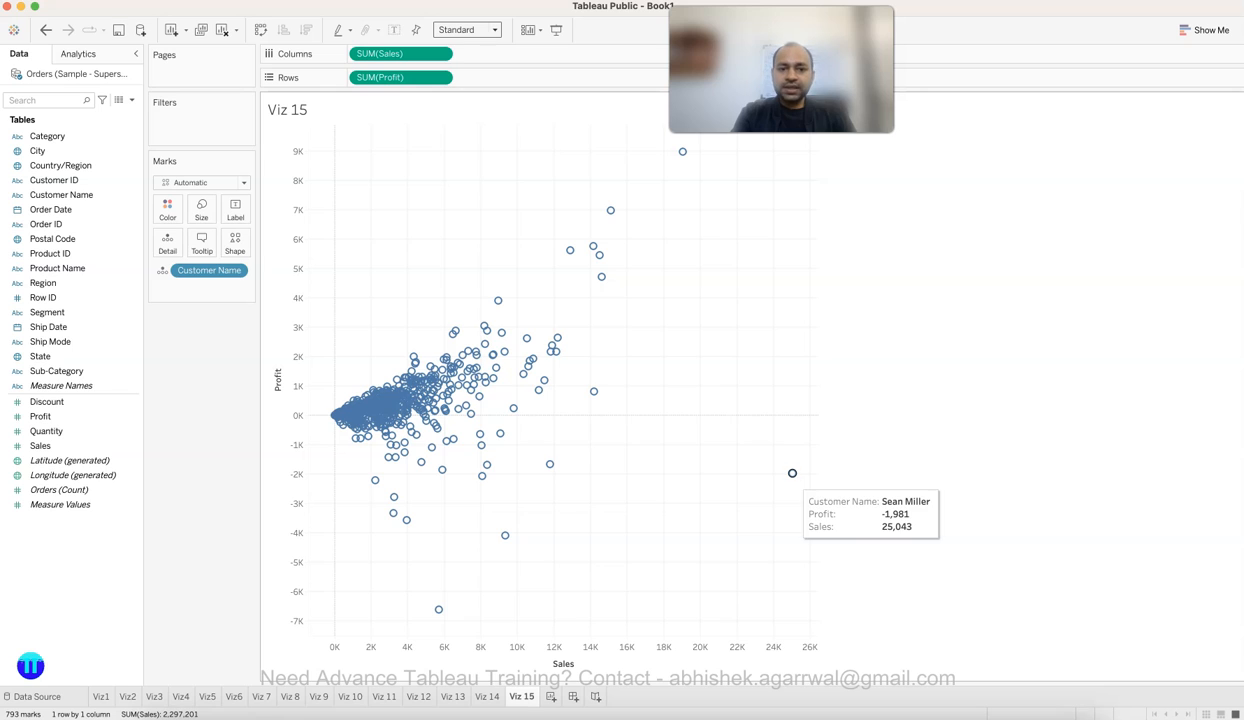
{"action": "mouse_move", "coordinate": [498, 300]}
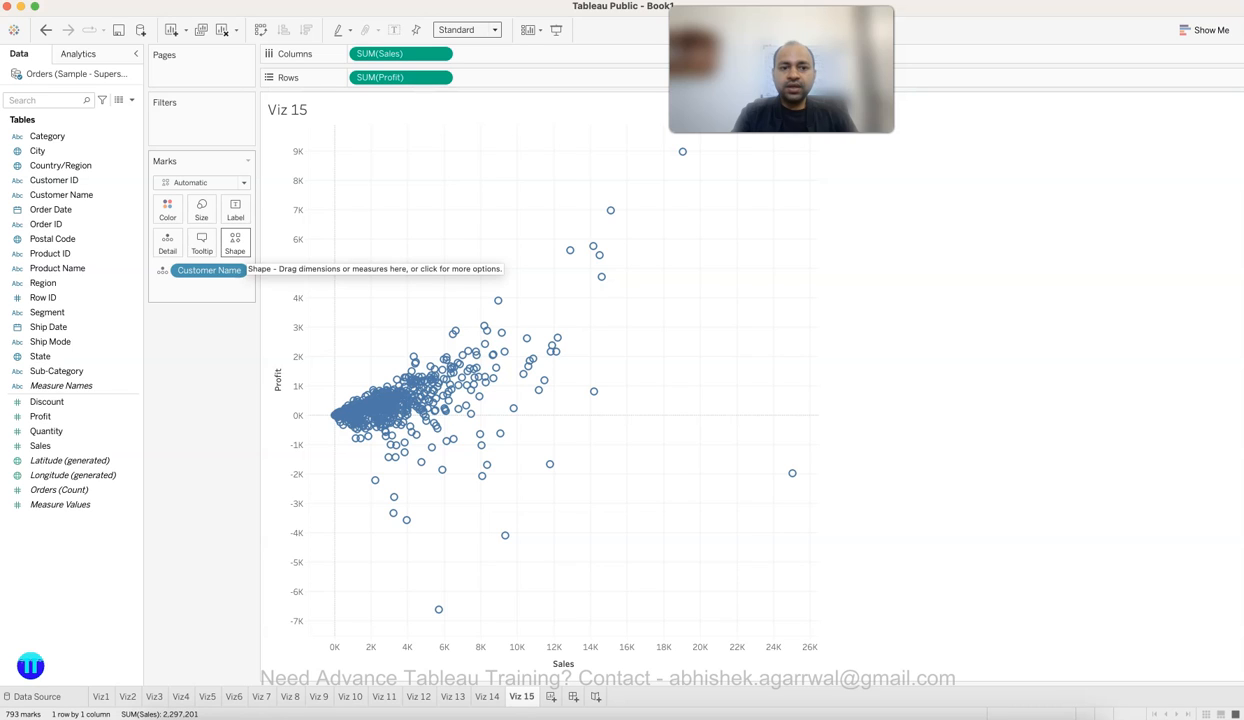
{"action": "left_click", "coordinate": [234, 242]}
{"action": "left_click", "coordinate": [232, 303]}
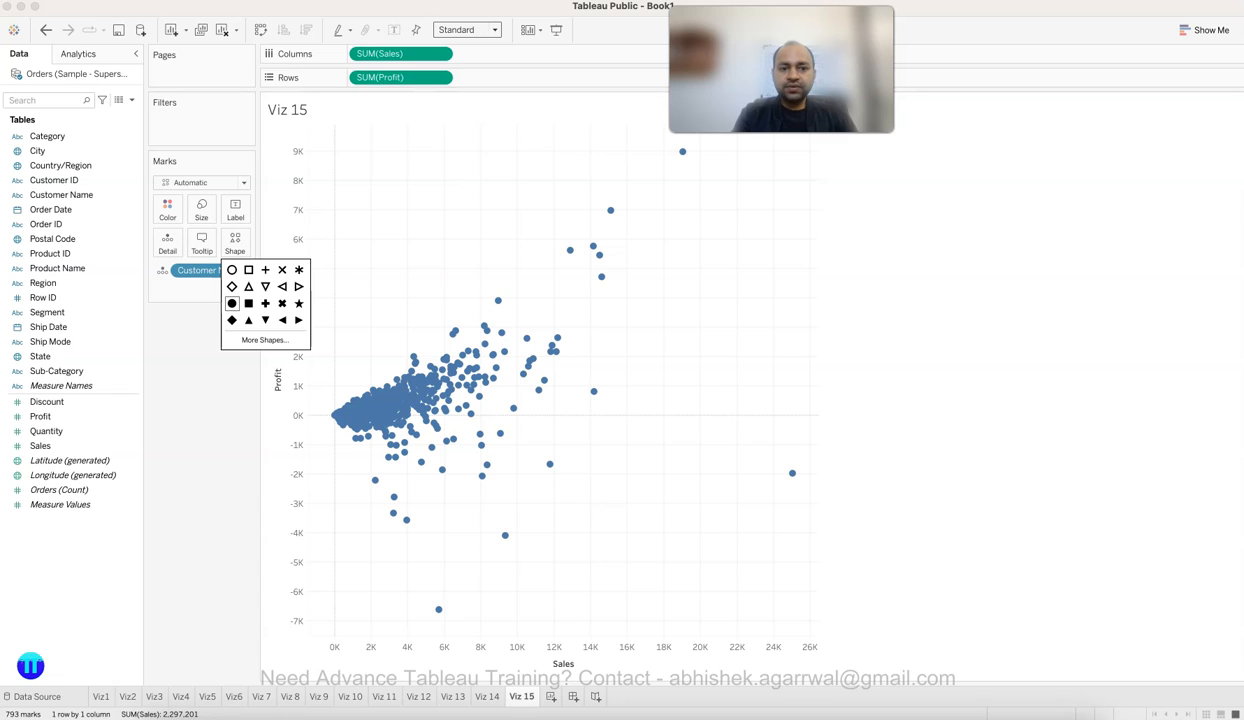
{"action": "key", "text": "Escape"}
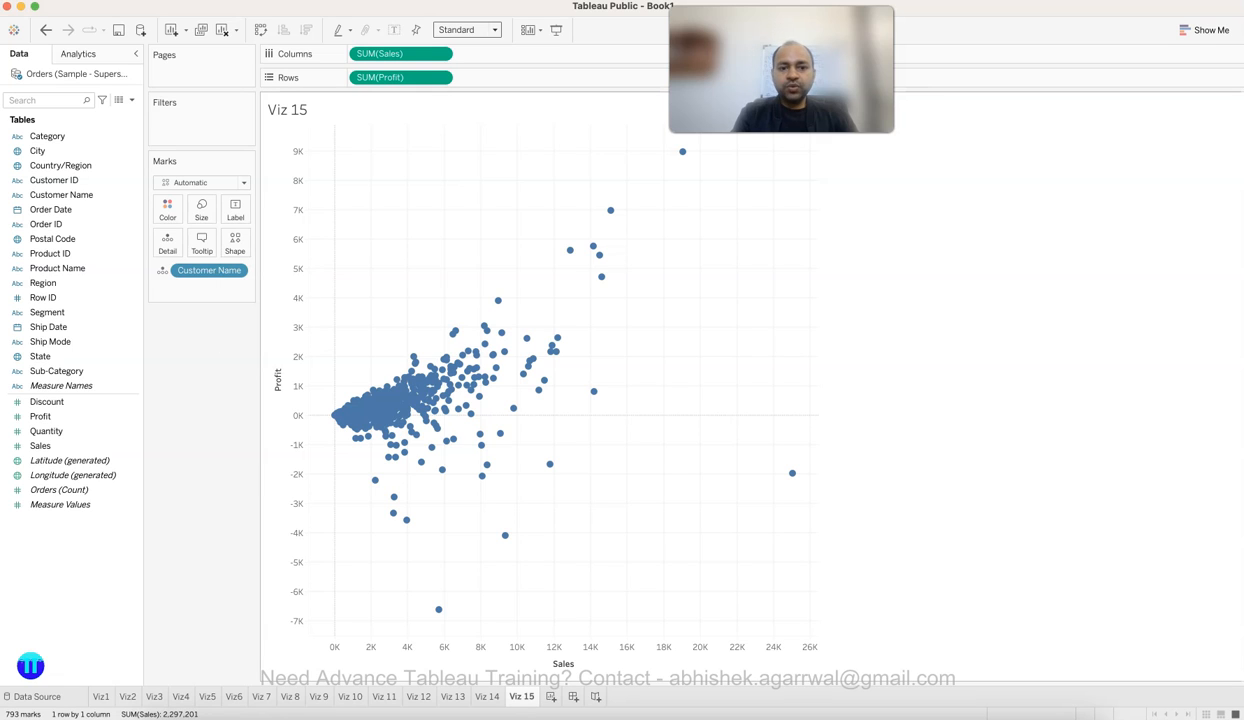
Size the scatter plot's marks by Quantity and inspect the details of several large and small points.
{"action": "mouse_move", "coordinate": [416, 381]}
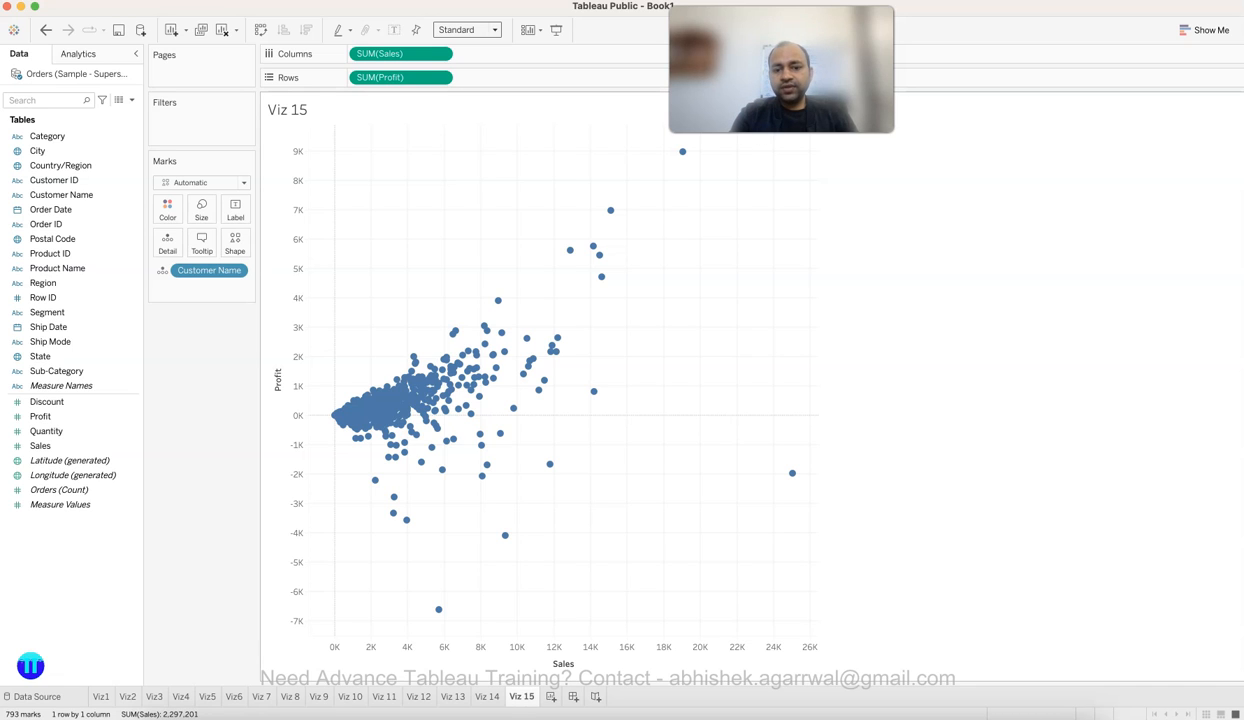
{"action": "left_click_drag", "start_coordinate": [808, 437], "coordinate": [308, 598]}
{"action": "left_click", "coordinate": [570, 524]}
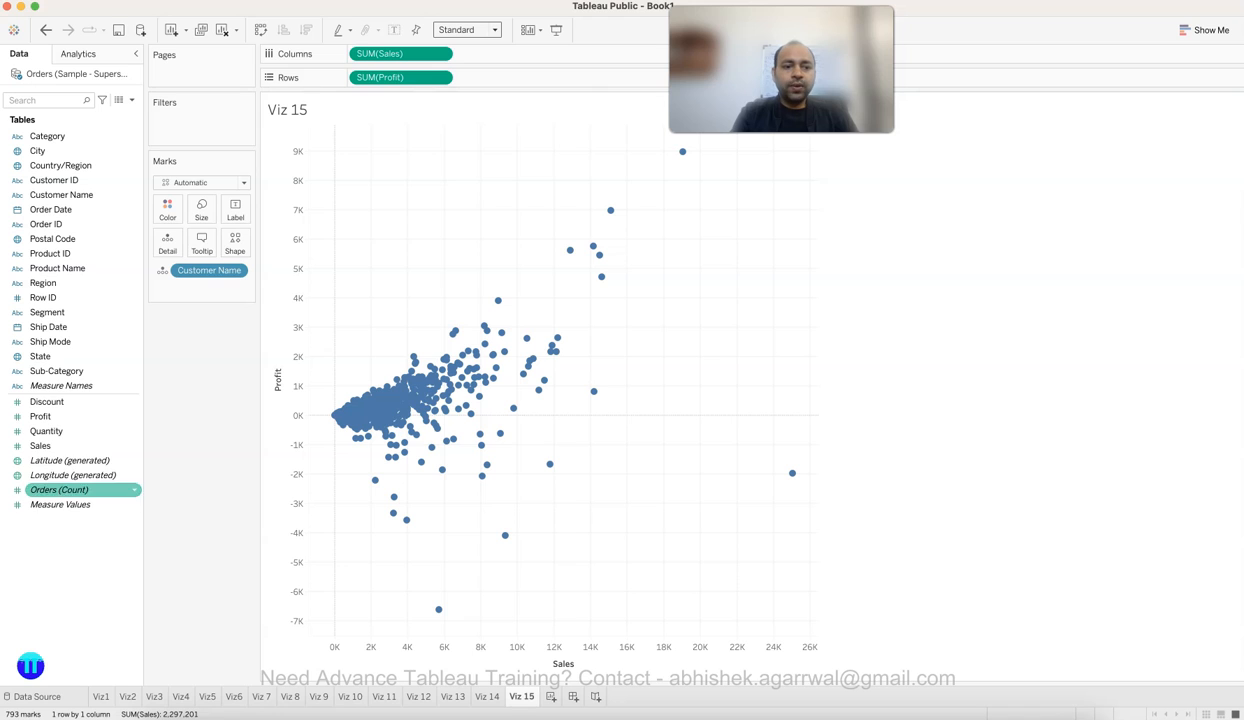
{"action": "left_click_drag", "start_coordinate": [46, 431], "coordinate": [201, 216]}
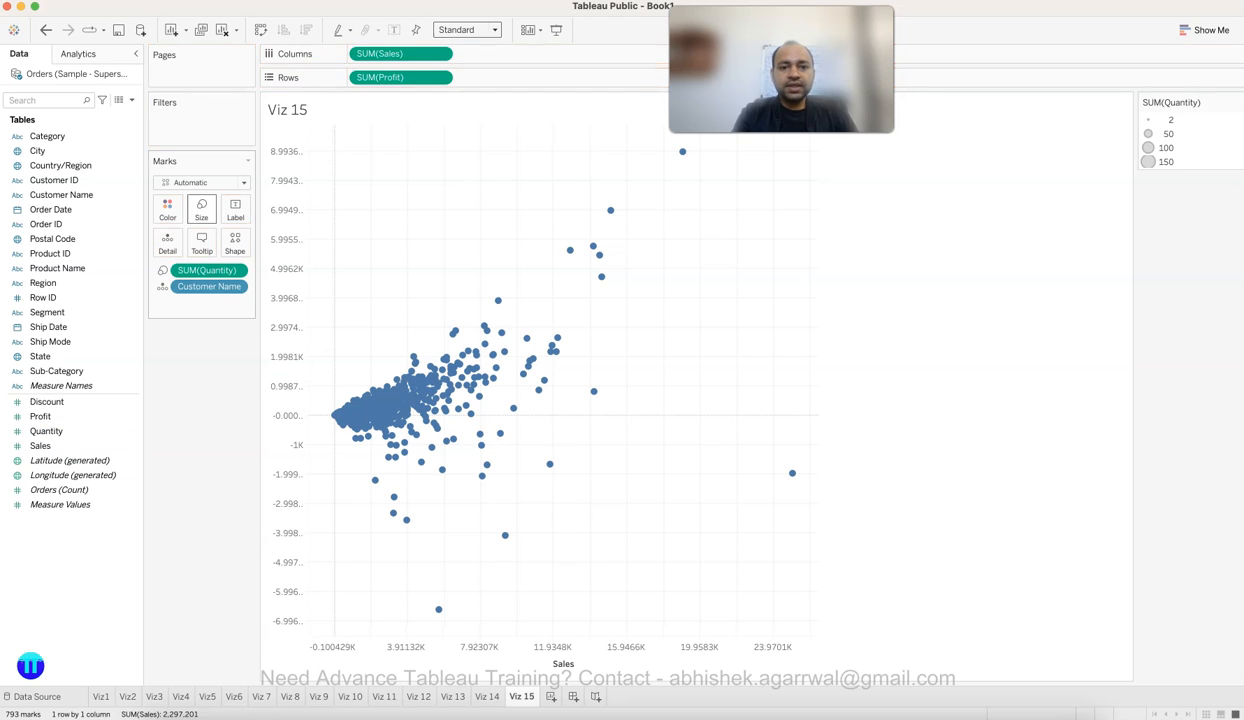
{"action": "mouse_move", "coordinate": [512, 408]}
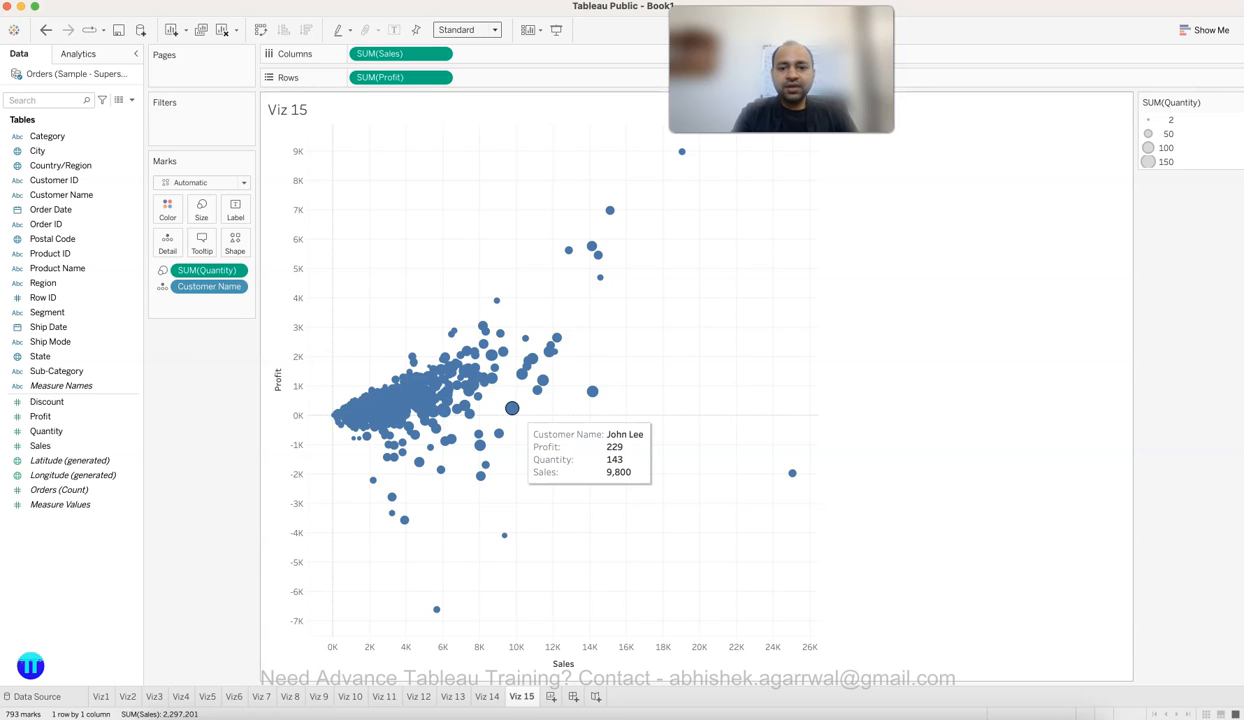
{"action": "mouse_move", "coordinate": [598, 255]}
{"action": "mouse_move", "coordinate": [497, 300]}
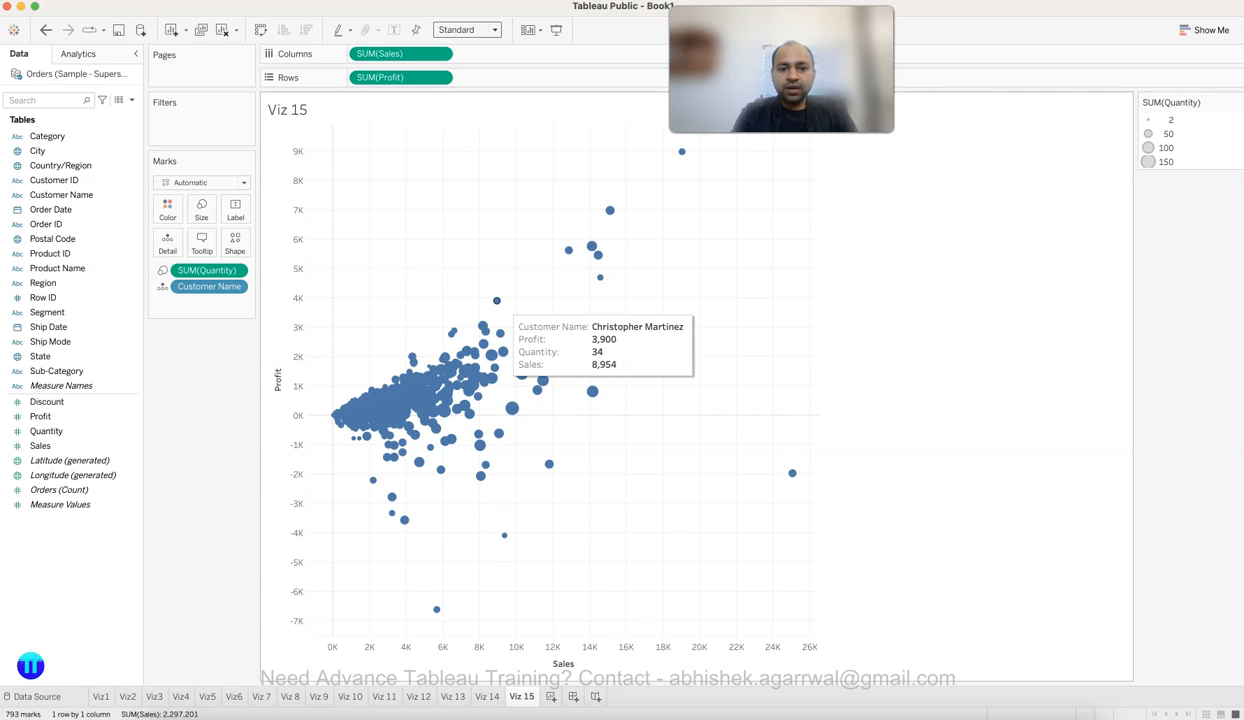
{"action": "mouse_move", "coordinate": [504, 535]}
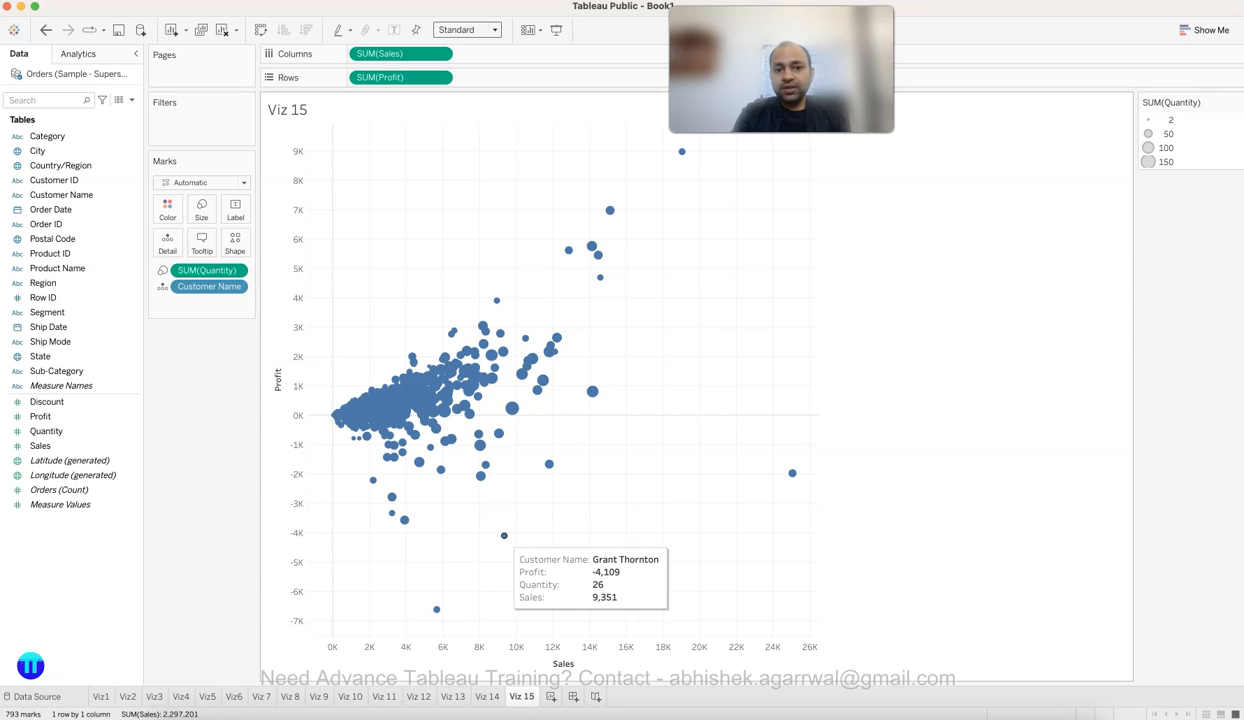
{"action": "mouse_move", "coordinate": [480, 445]}
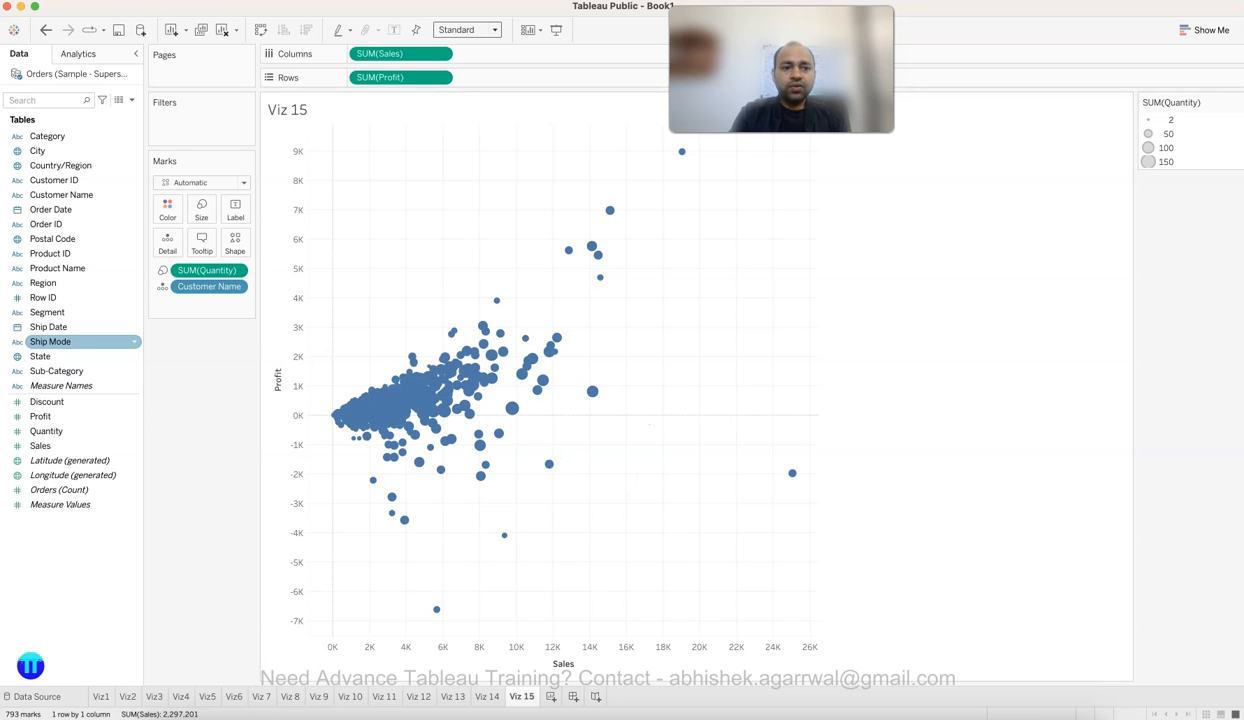
Color the scatter plot's marks by Segment and inspect the outlying points.
{"action": "left_click_drag", "start_coordinate": [80, 312], "coordinate": [168, 209]}
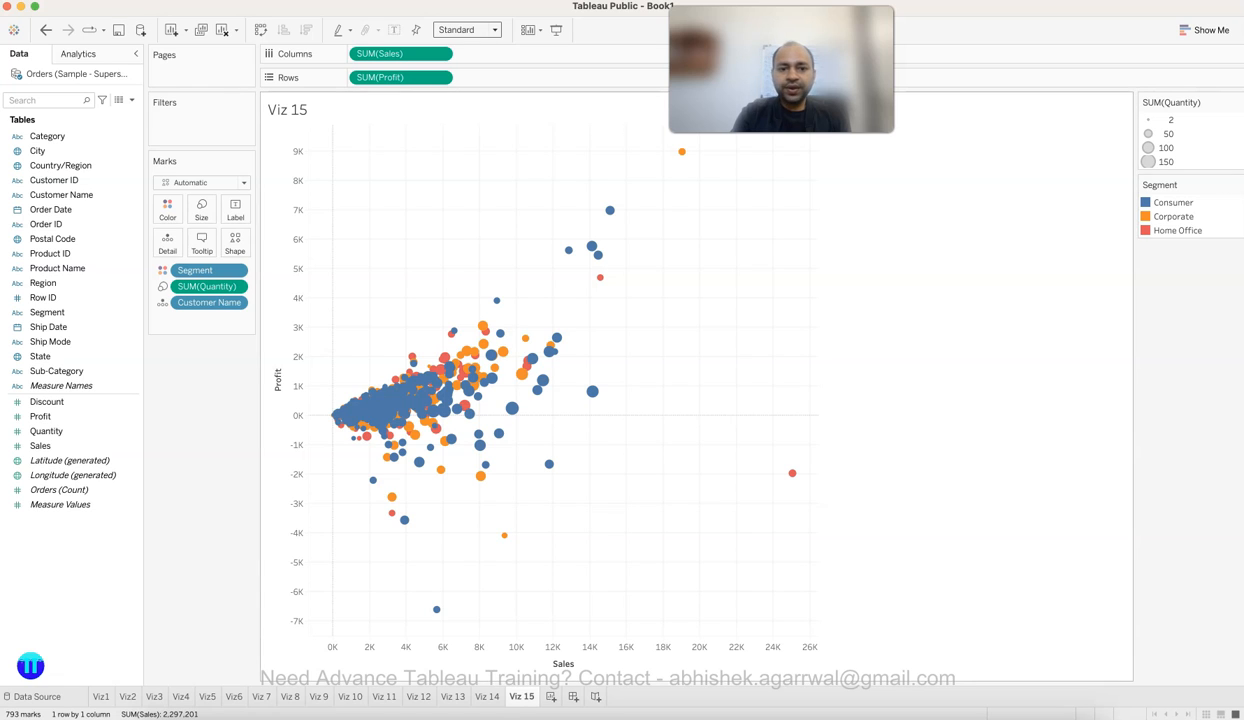
{"action": "mouse_move", "coordinate": [521, 373]}
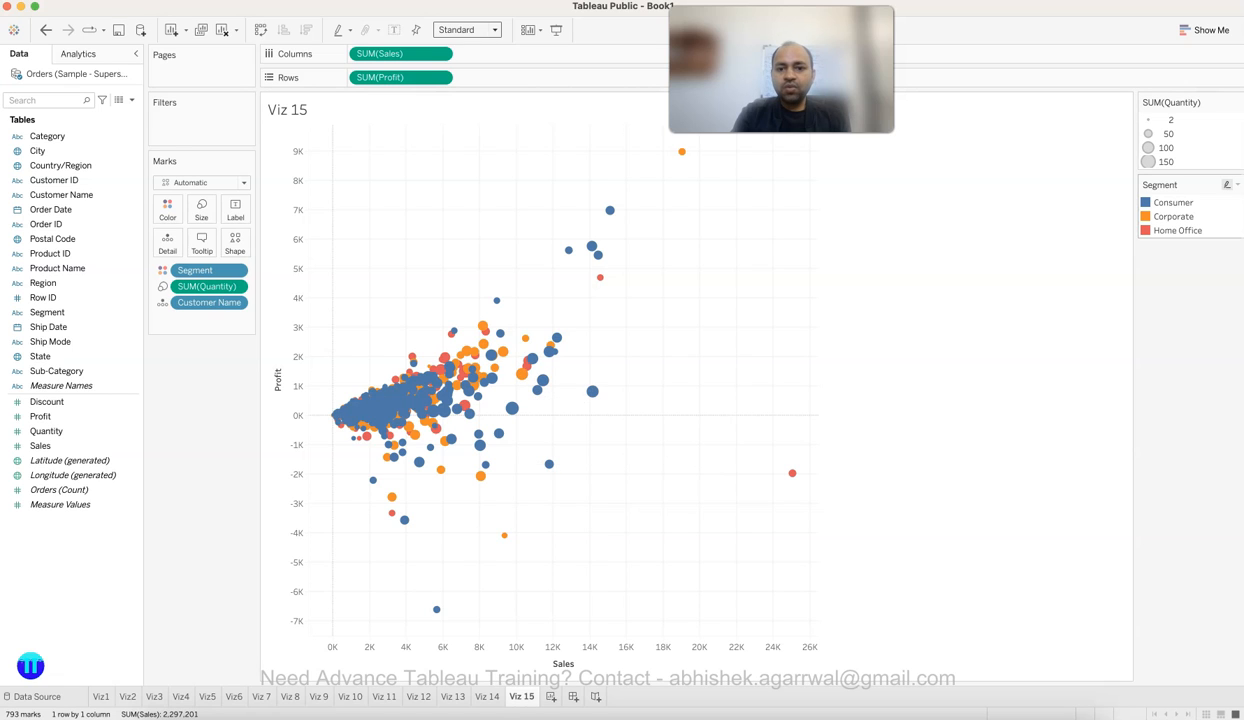
{"action": "mouse_move", "coordinate": [792, 473]}
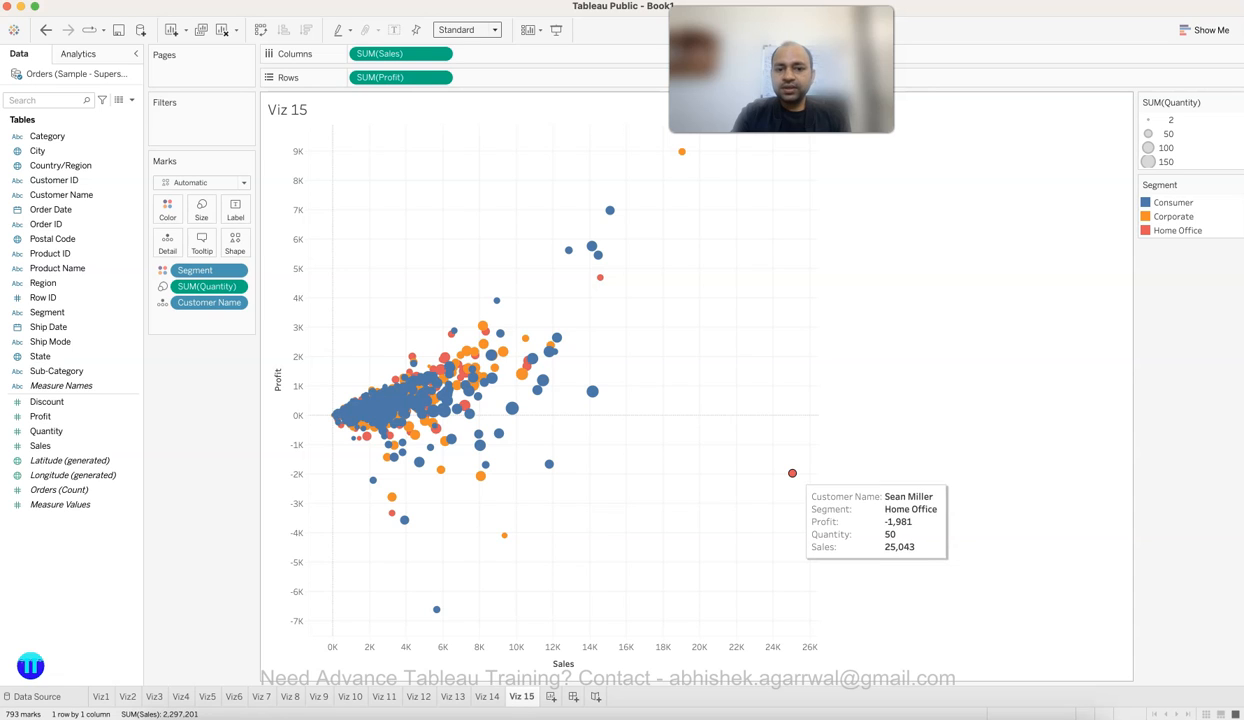
{"action": "mouse_move", "coordinate": [480, 476]}
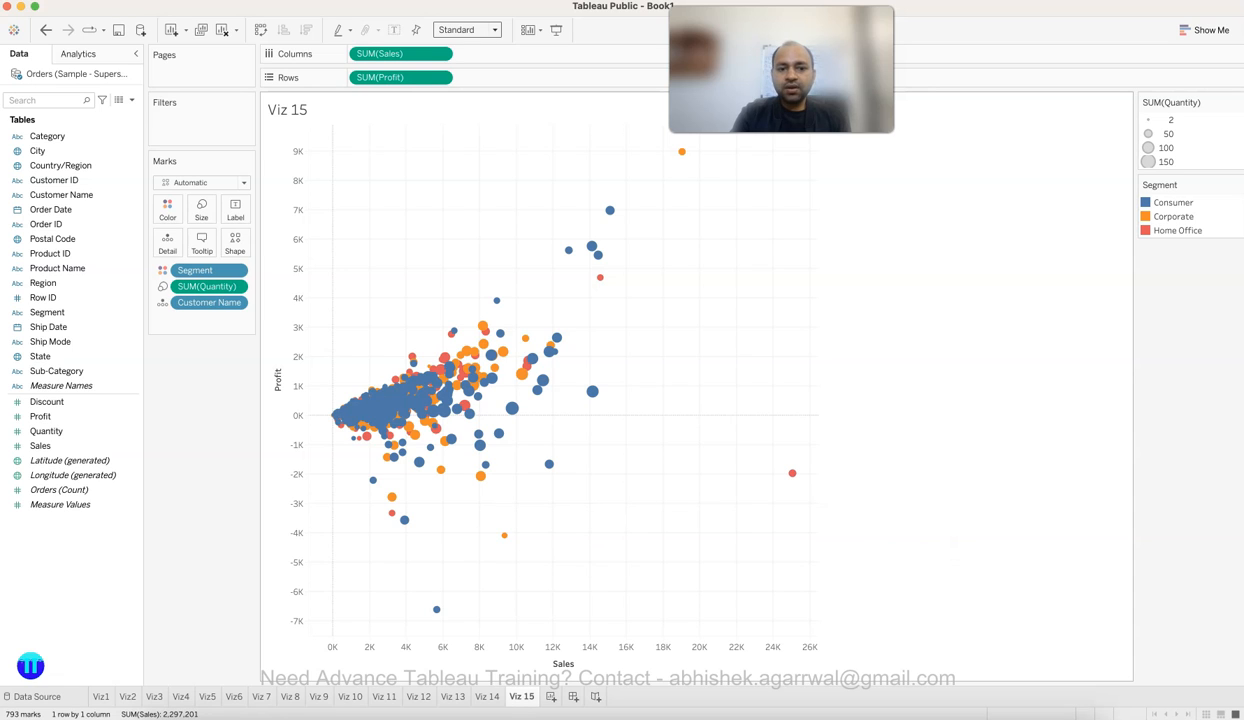
{"action": "mouse_move", "coordinate": [441, 469]}
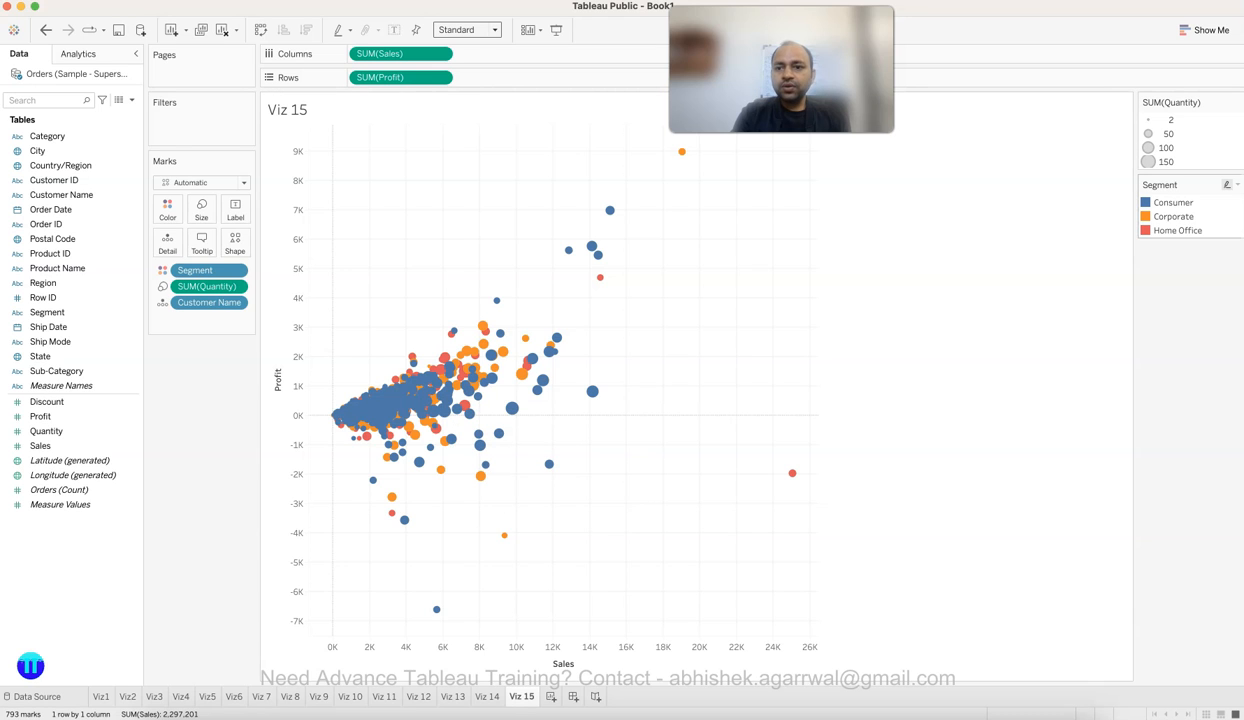
Highlight the Consumer, Corporate and Home Office segments in turn to compare their customers, then clear the highlight.
{"action": "left_click", "coordinate": [1173, 203]}
{"action": "left_click", "coordinate": [1172, 216]}
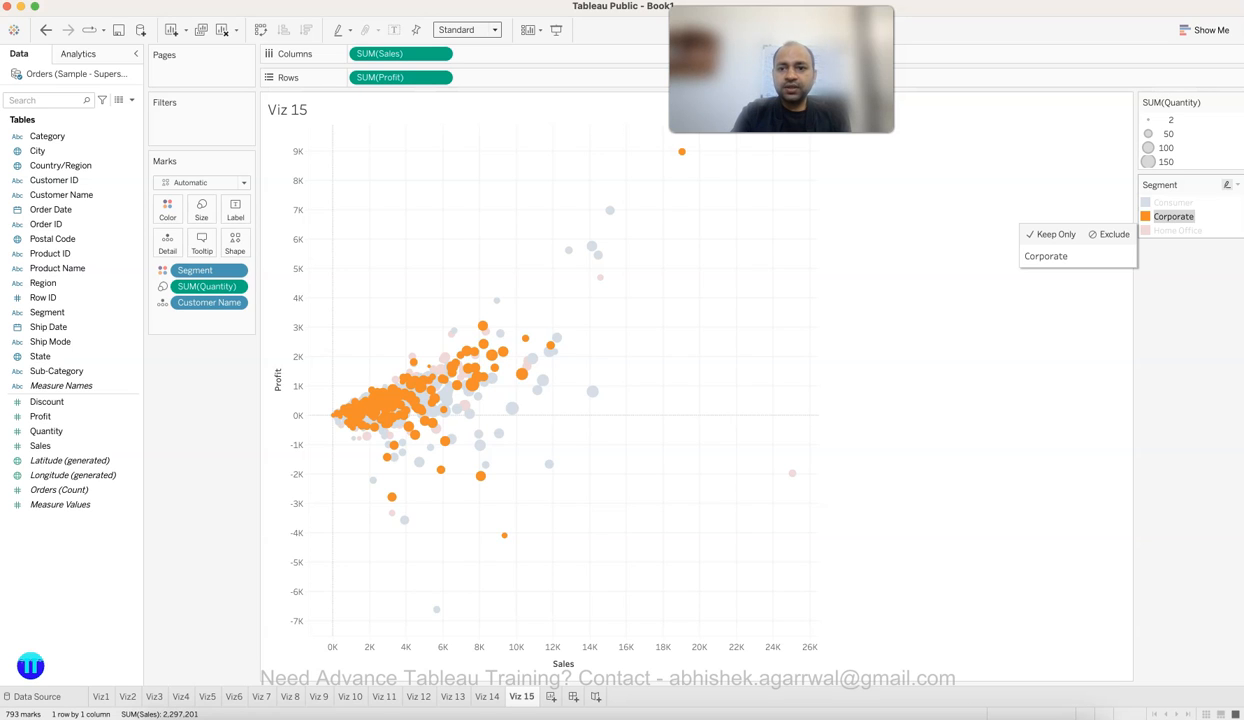
{"action": "left_click", "coordinate": [1172, 230]}
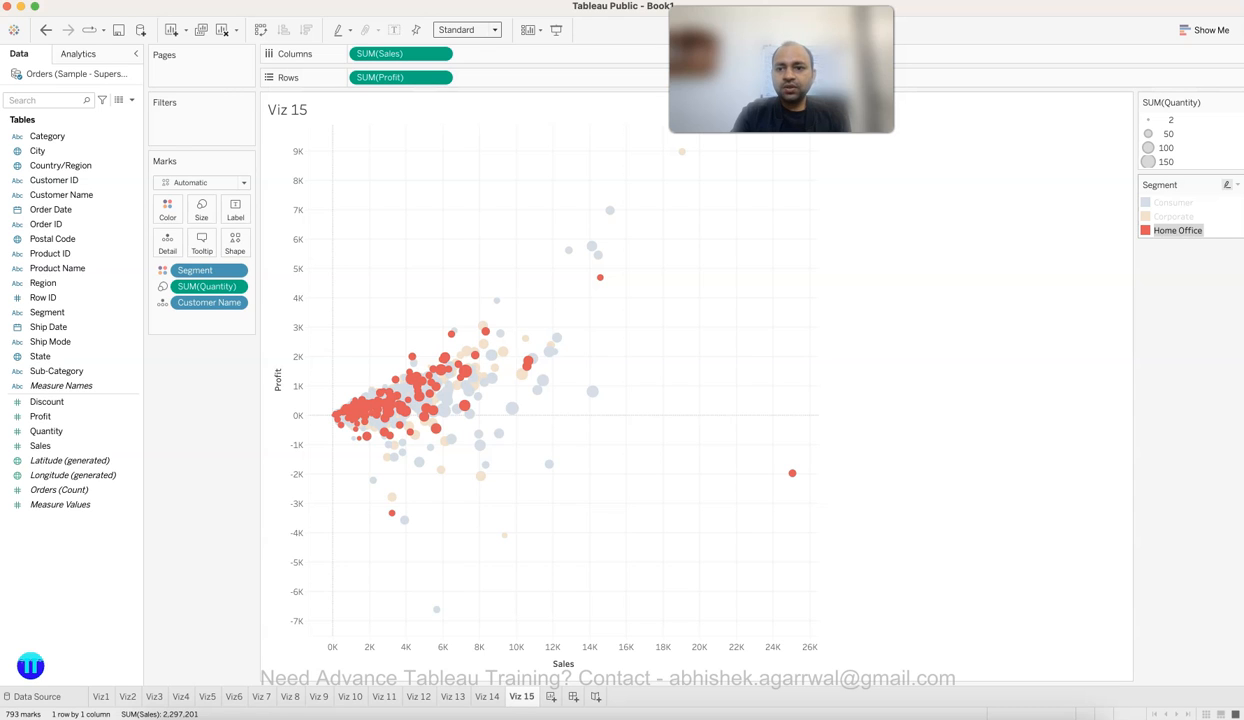
{"action": "left_click", "coordinate": [1177, 230]}
{"action": "left_click", "coordinate": [1173, 216]}
{"action": "left_click", "coordinate": [1173, 202]}
{"action": "left_click", "coordinate": [1177, 230]}
{"action": "left_click", "coordinate": [1173, 203]}
{"action": "left_click", "coordinate": [1173, 216]}
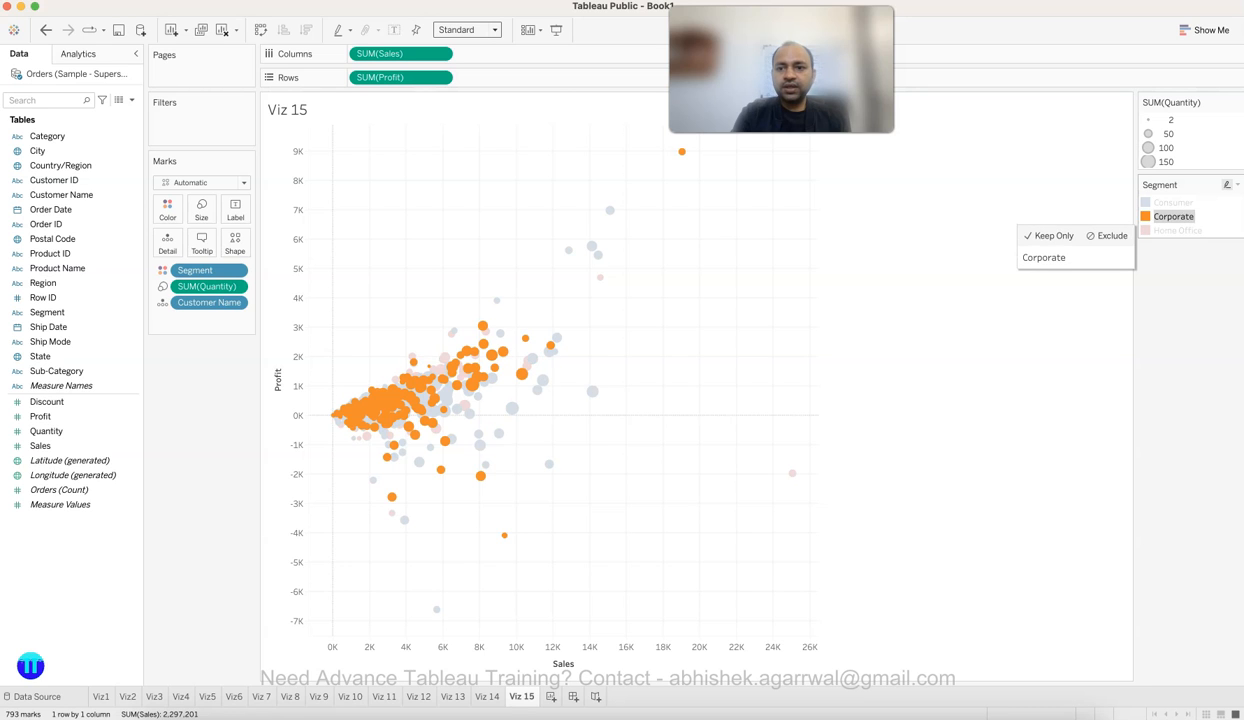
{"action": "left_click", "coordinate": [1177, 230]}
{"action": "left_click", "coordinate": [1177, 230]}
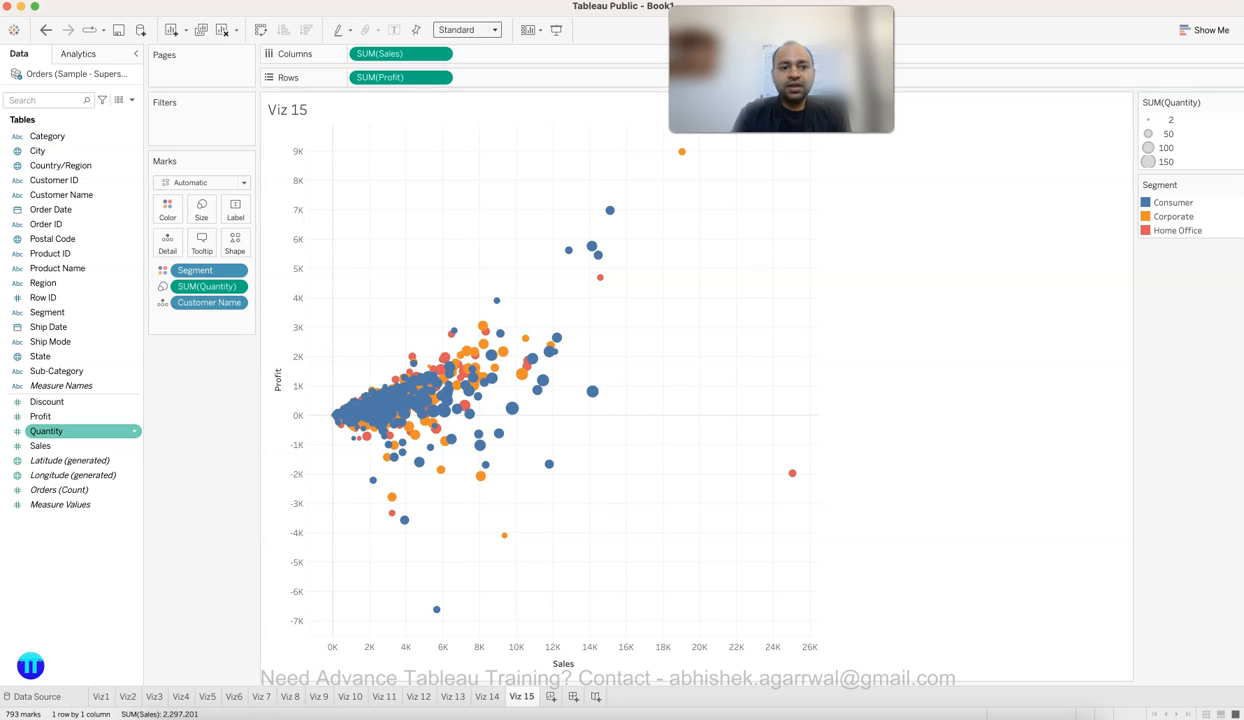
{"action": "mouse_move", "coordinate": [352, 401]}
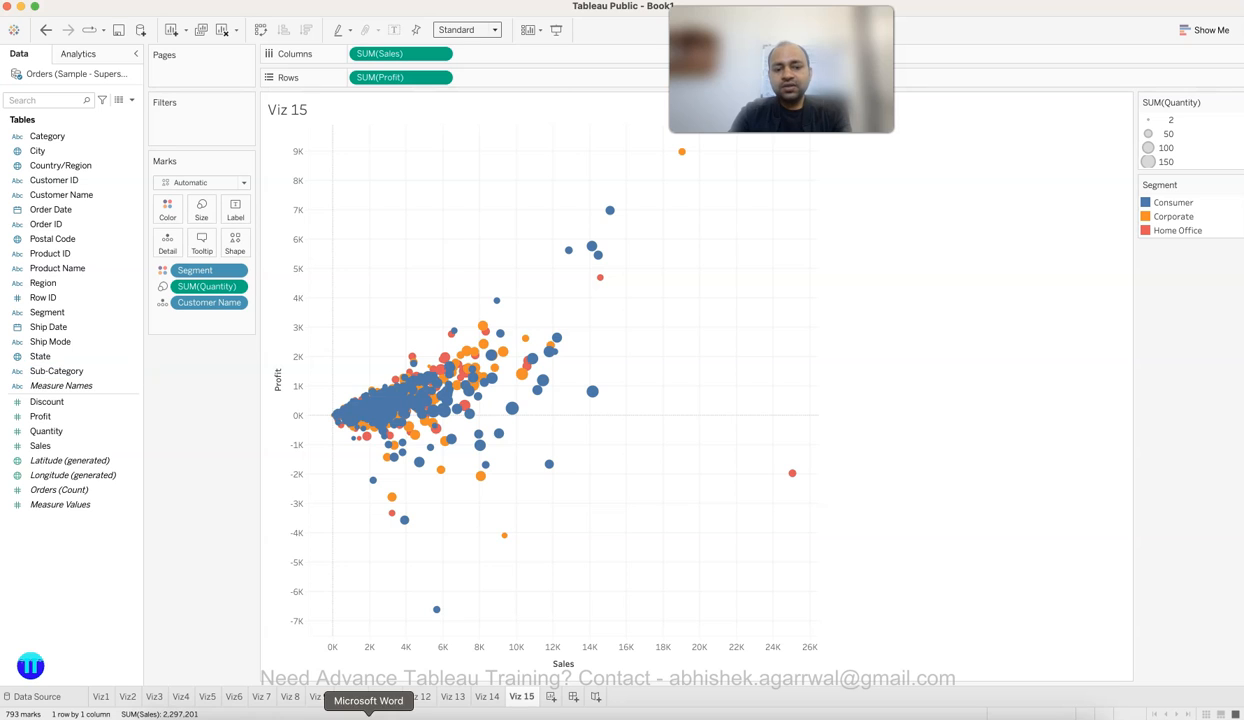
Switch to PowerPoint, advance to the question on which sales range receives most orders, and return to Tableau Public.
{"action": "left_click", "coordinate": [338, 714]}
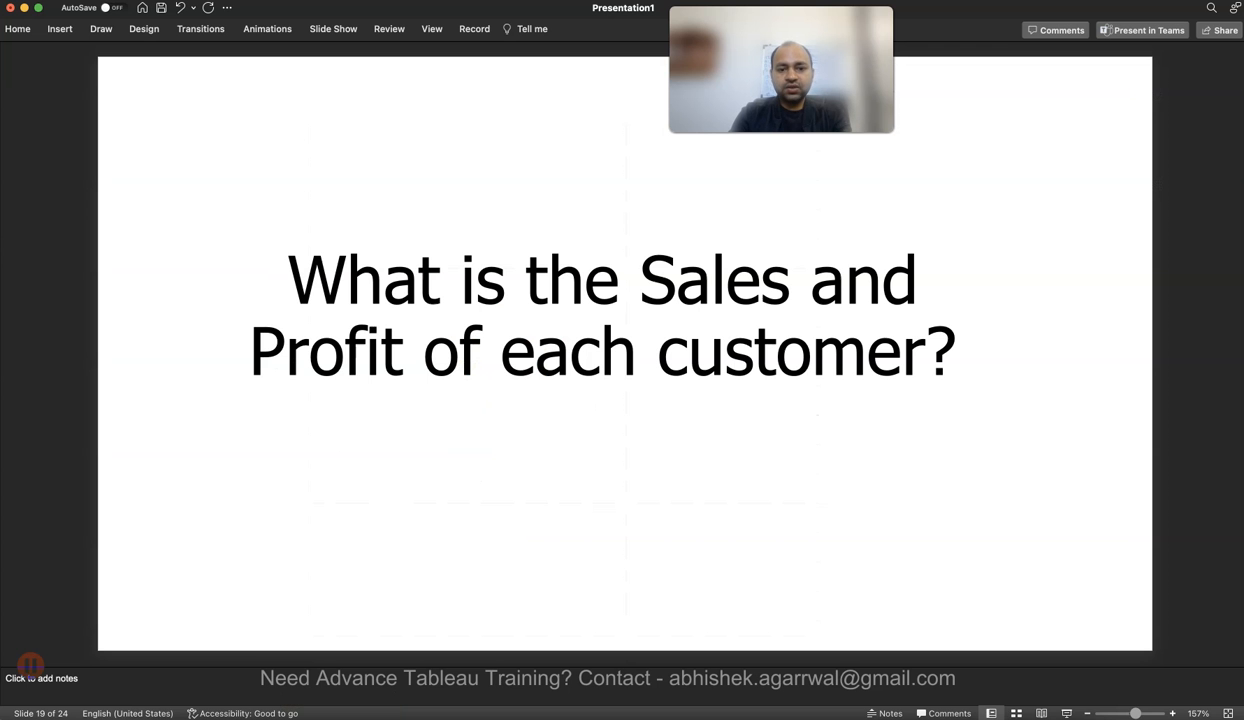
{"action": "key", "text": "Down"}
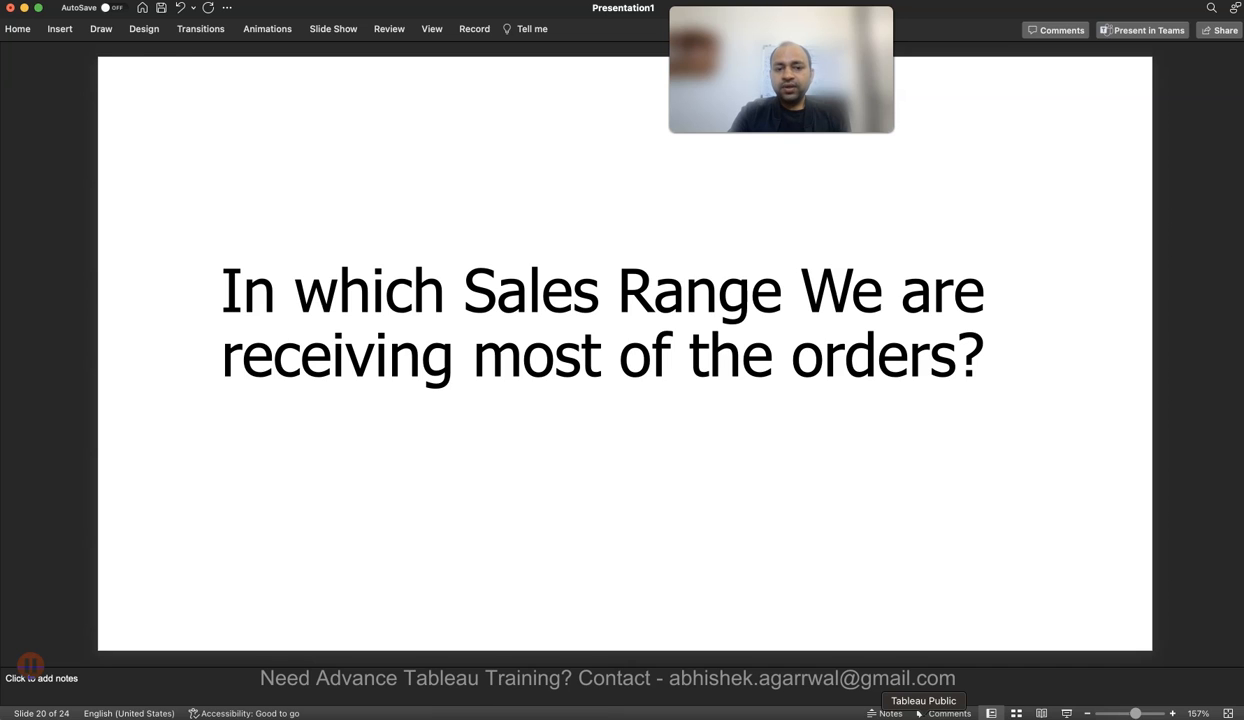
{"action": "left_click", "coordinate": [920, 714]}
Add a new worksheet and name it Viz 16.
{"action": "key", "text": "super+t"}
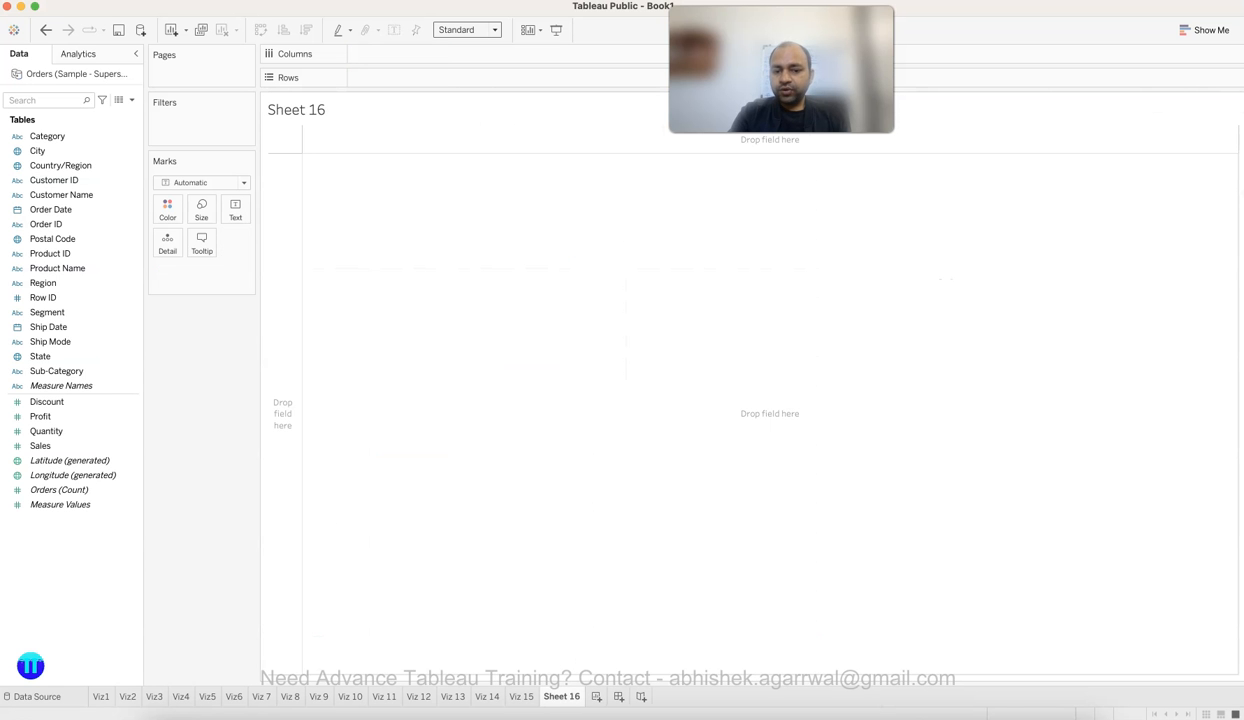
{"action": "double_click", "coordinate": [561, 697]}
{"action": "type", "text": "Viz 16"}
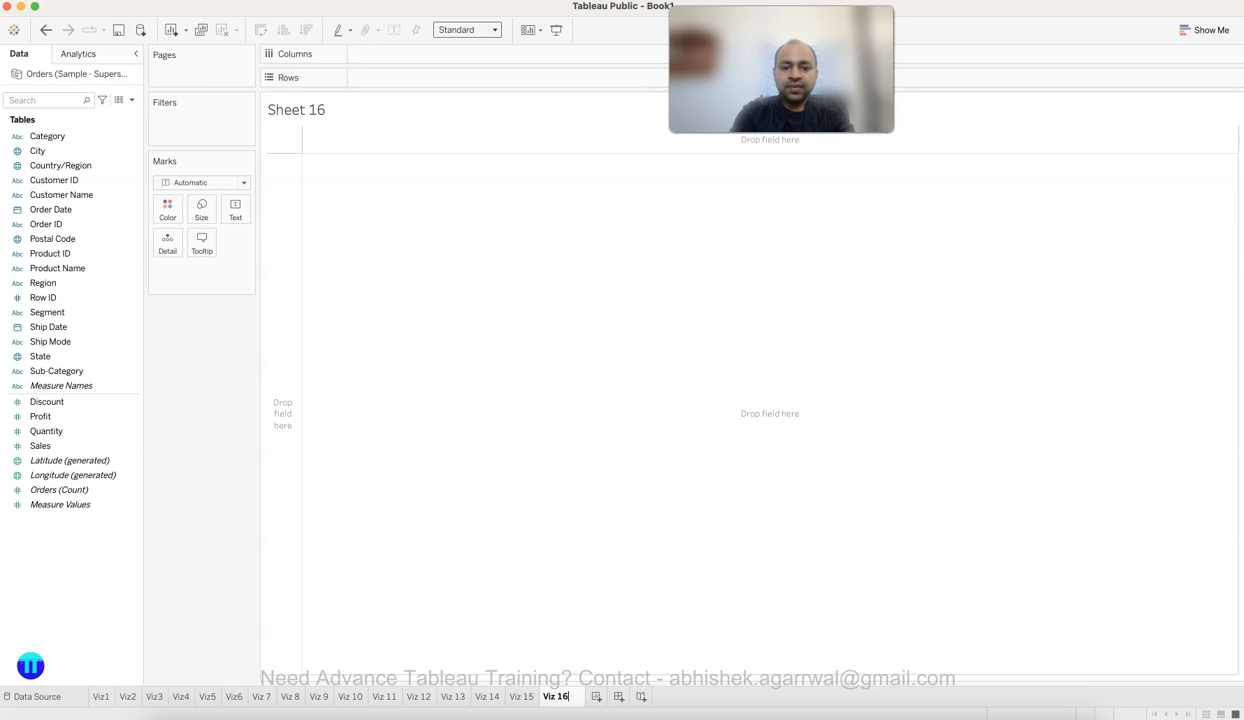
{"action": "key", "text": "Return"}
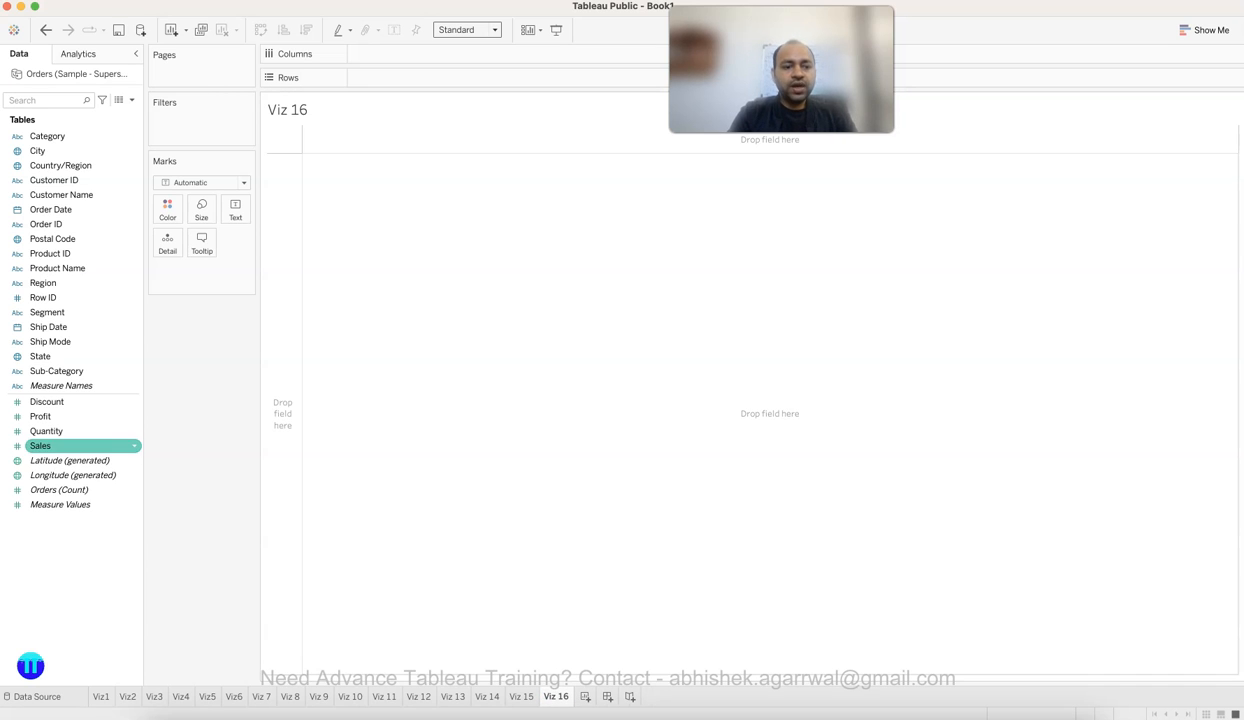
Create a histogram from the Sales field using Show Me, then close the chart suggestions.
{"action": "left_click", "coordinate": [74, 446]}
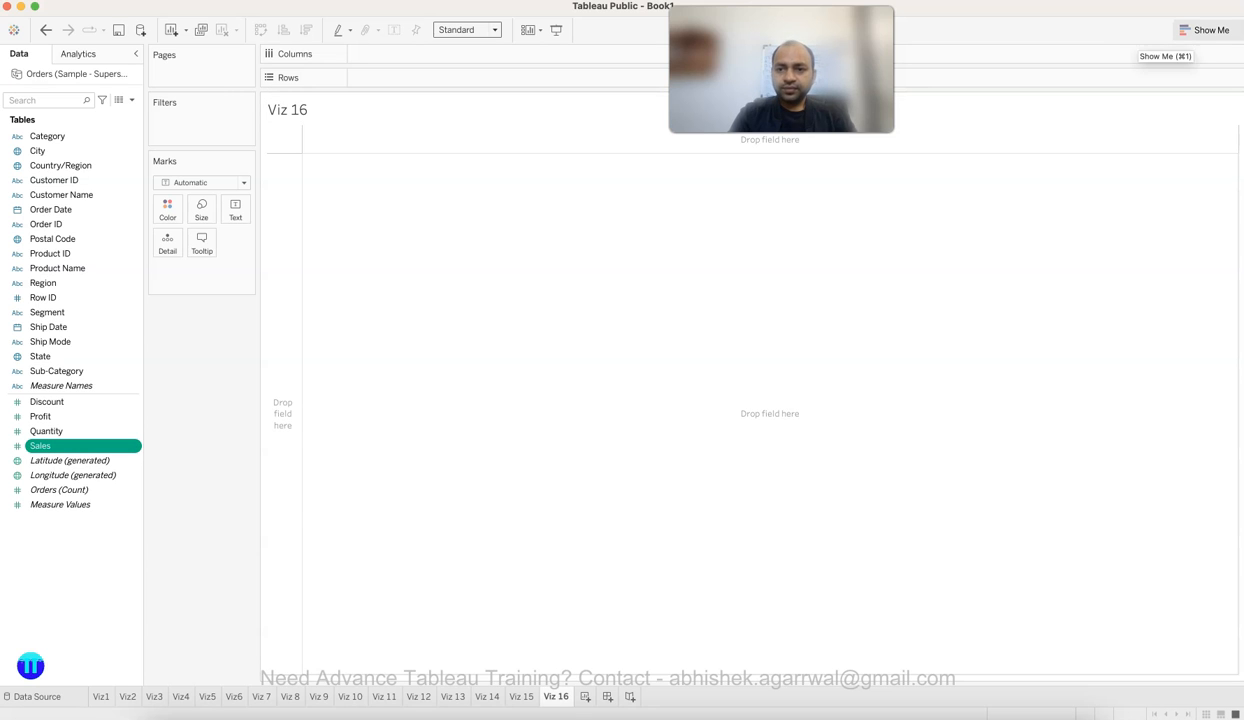
{"action": "left_click", "coordinate": [1204, 30]}
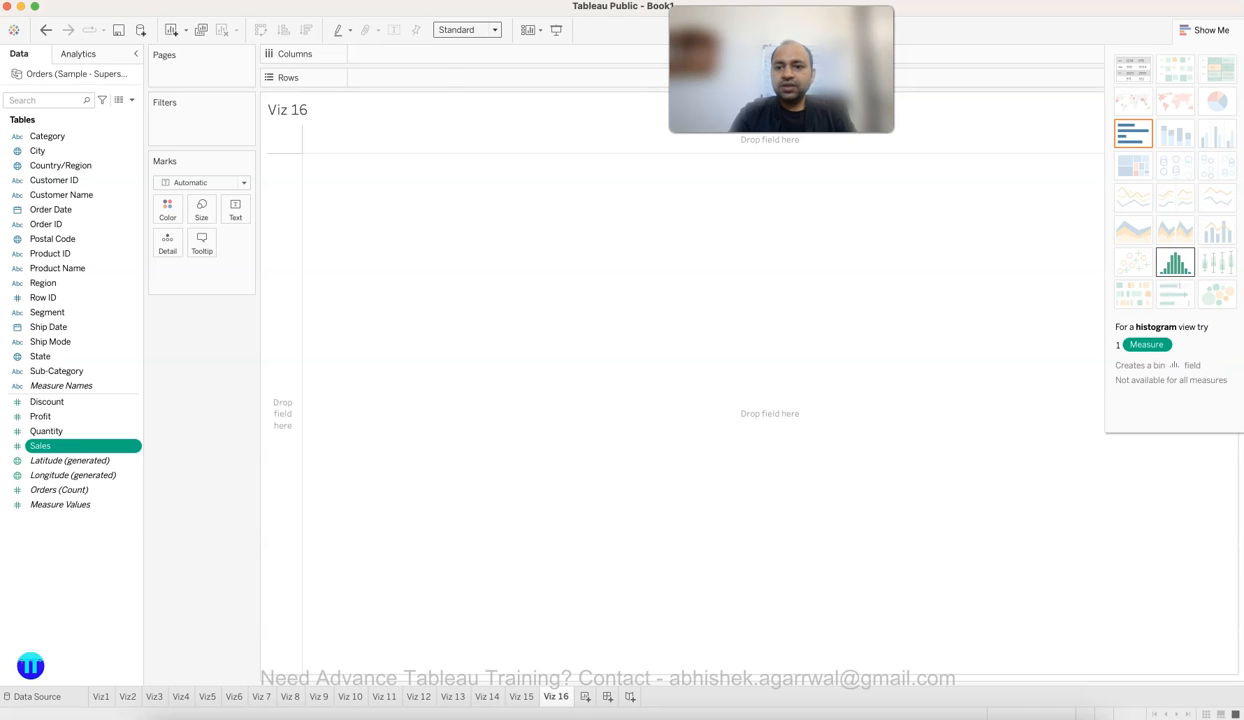
{"action": "left_click", "coordinate": [1175, 262]}
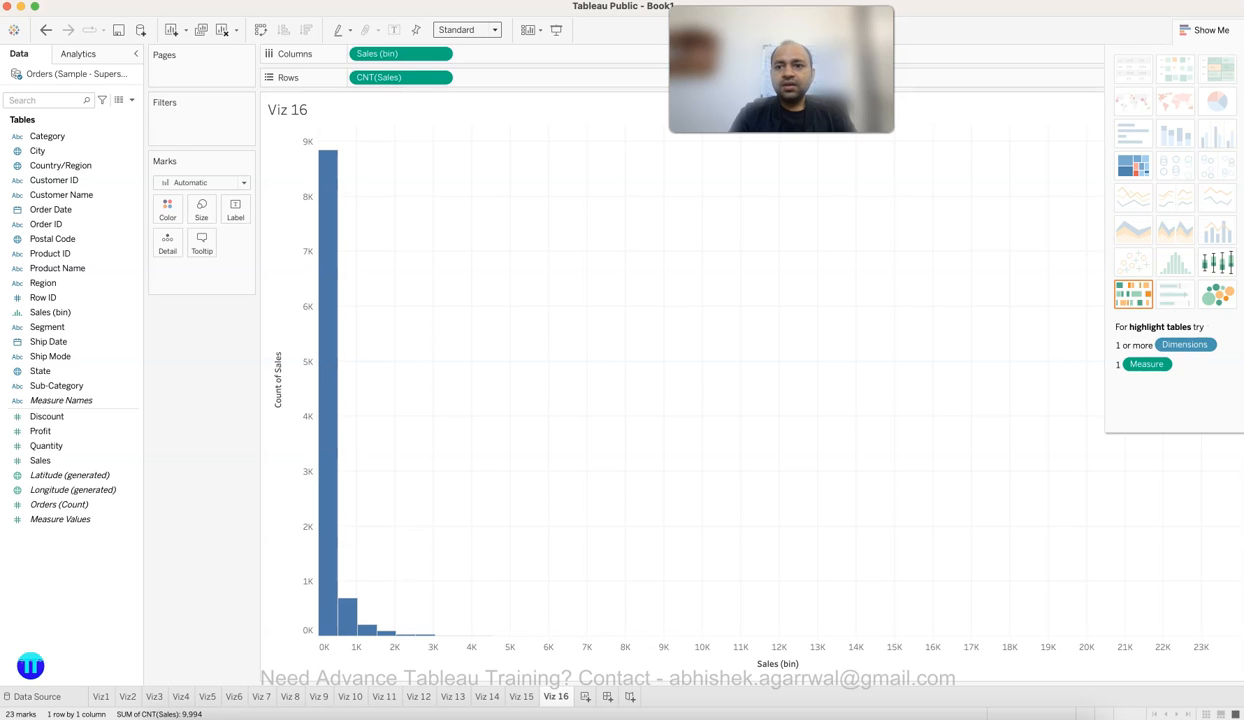
{"action": "left_click", "coordinate": [1204, 30]}
Select the Sales (bin) field and inspect the bin values and order counts of the histogram's first bars.
{"action": "mouse_move", "coordinate": [367, 630]}
{"action": "mouse_move", "coordinate": [334, 567]}
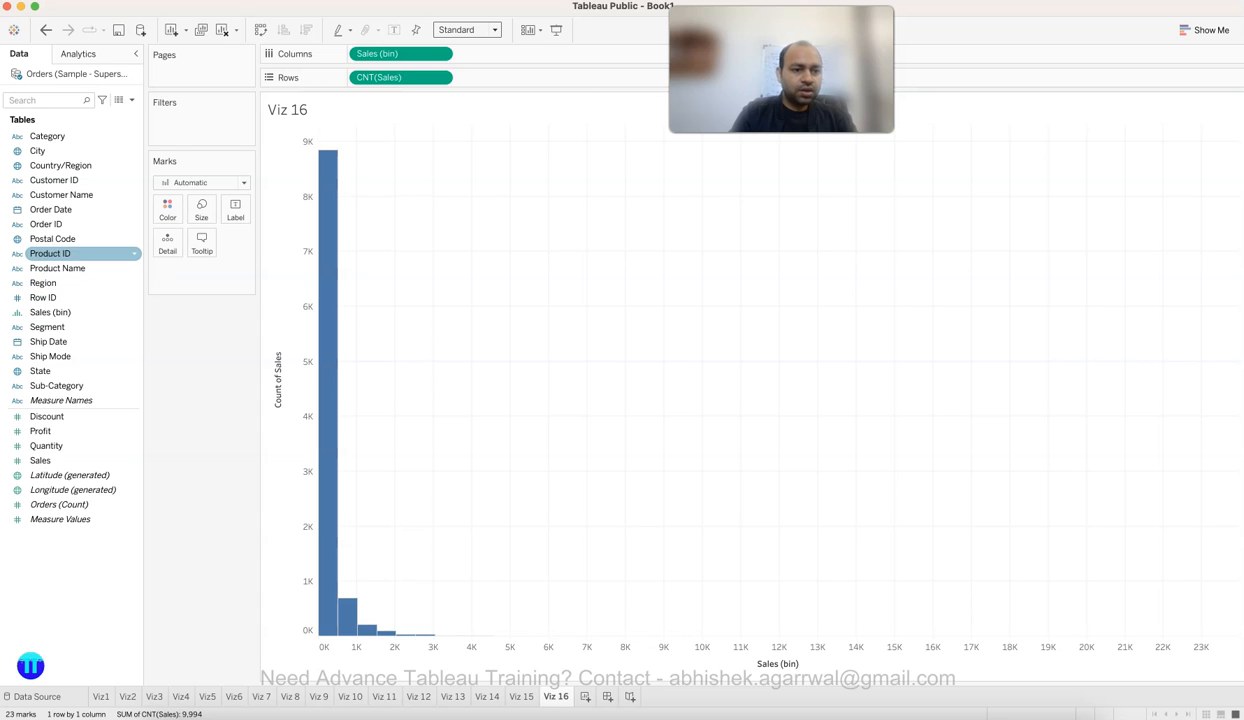
{"action": "left_click", "coordinate": [44, 298]}
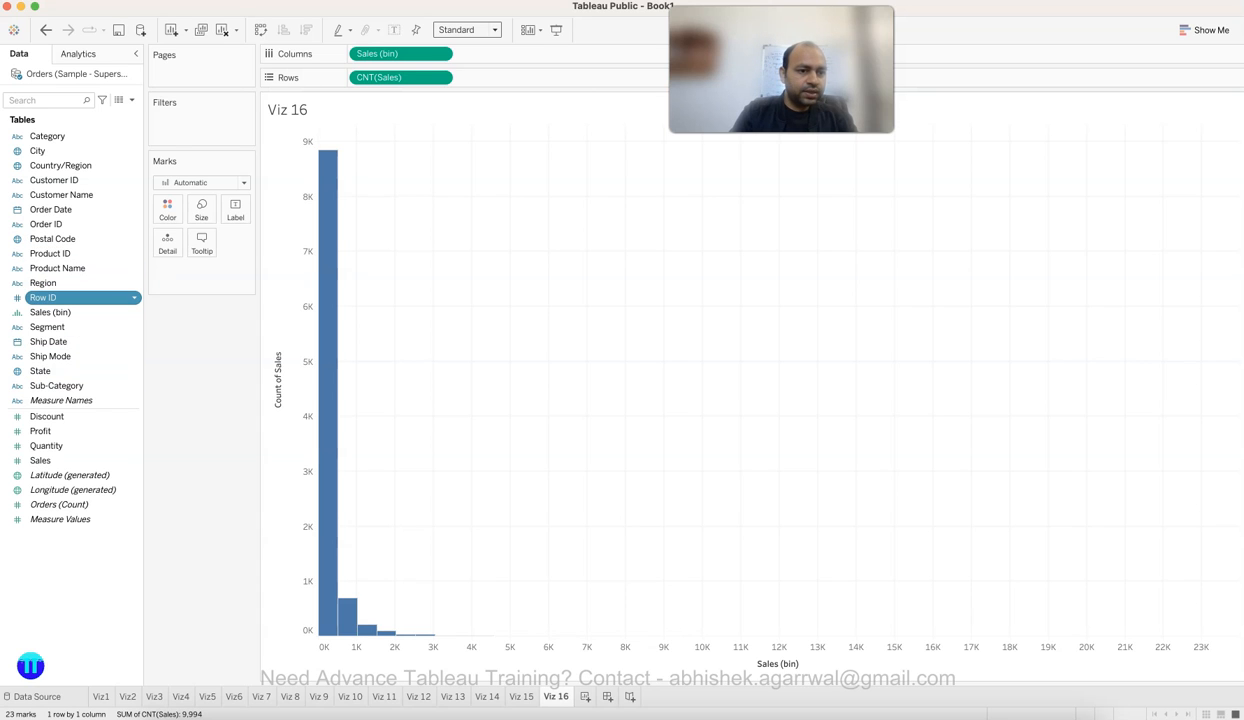
{"action": "left_click", "coordinate": [52, 312]}
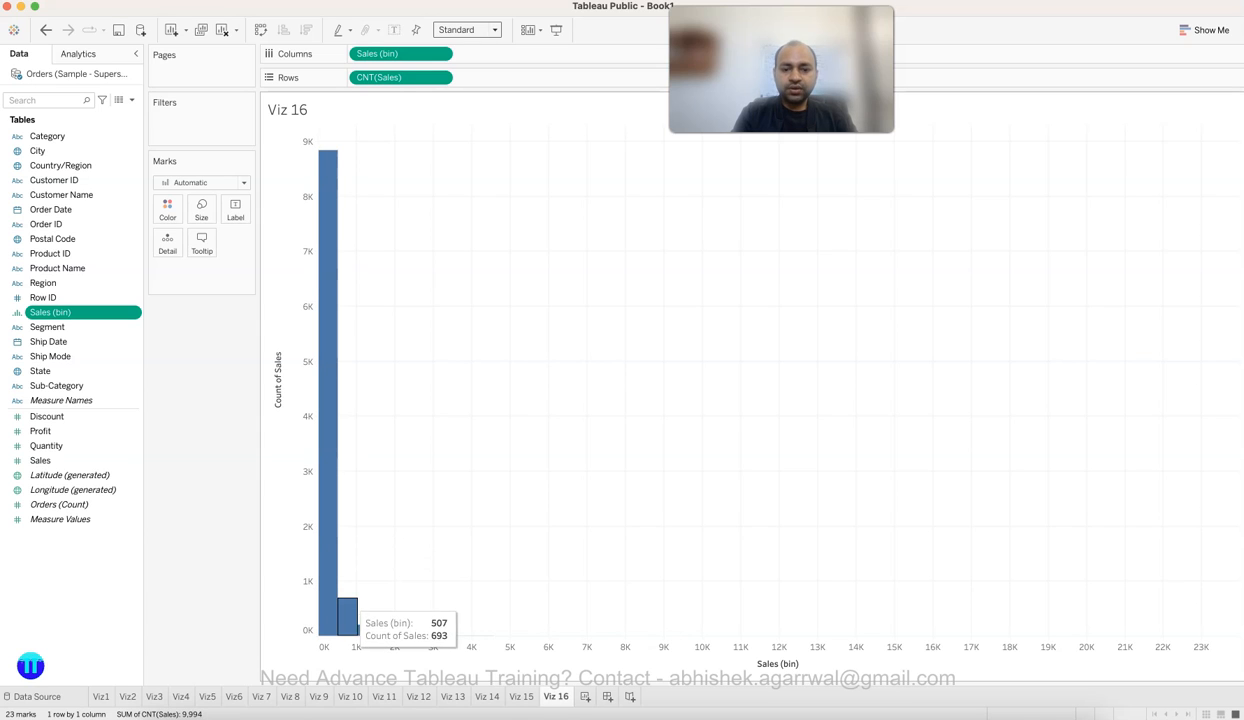
{"action": "mouse_move", "coordinate": [329, 592]}
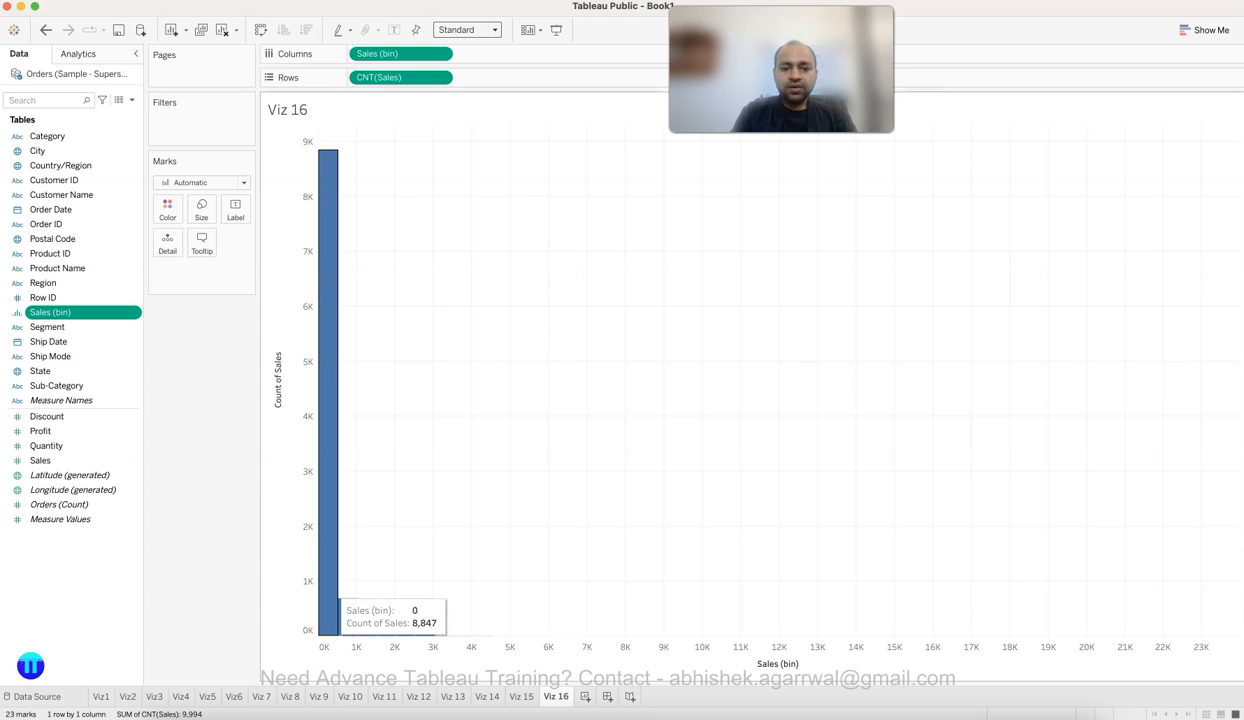
Edit the Sales (bin) field and set its bin size to 100.
{"action": "right_click", "coordinate": [132, 314]}
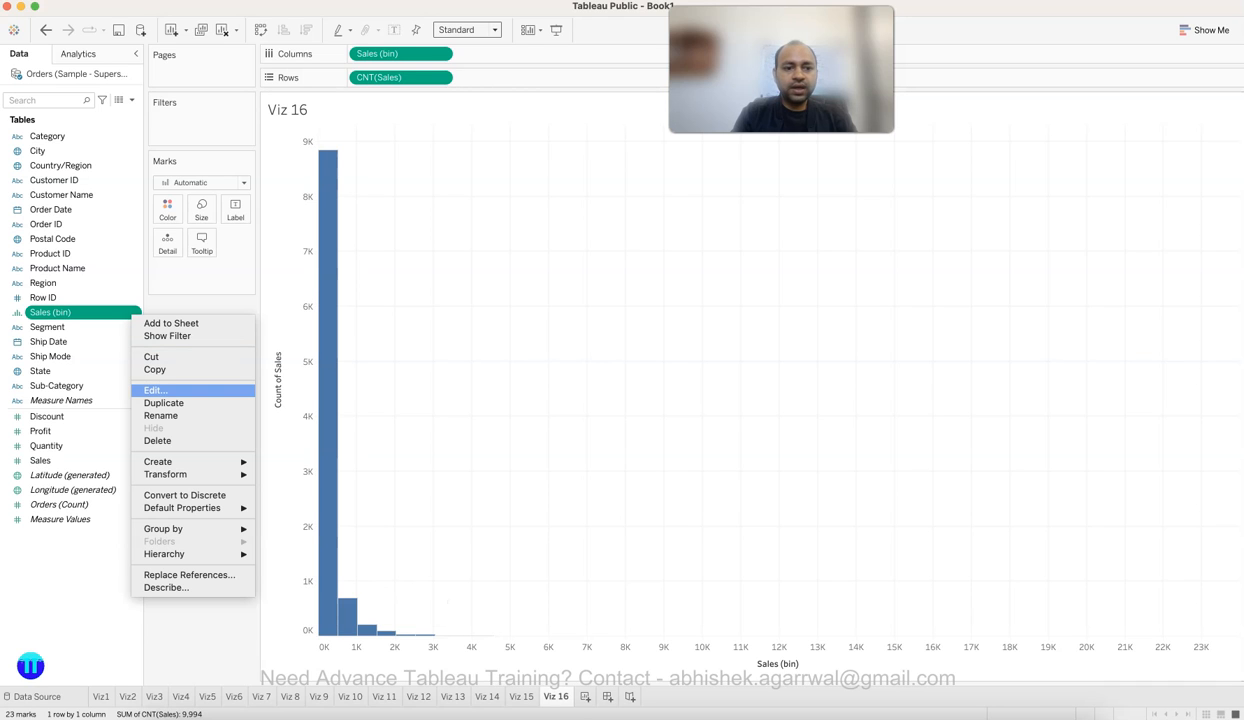
{"action": "left_click", "coordinate": [155, 390]}
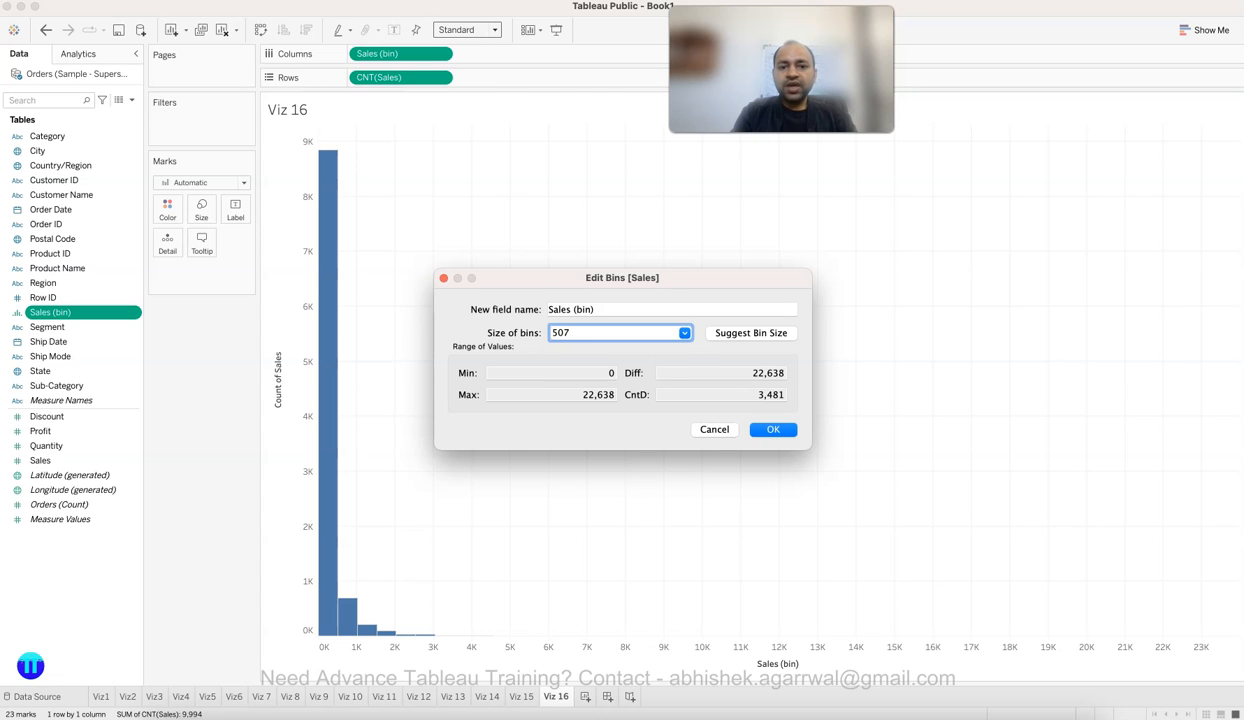
{"action": "left_click", "coordinate": [685, 333]}
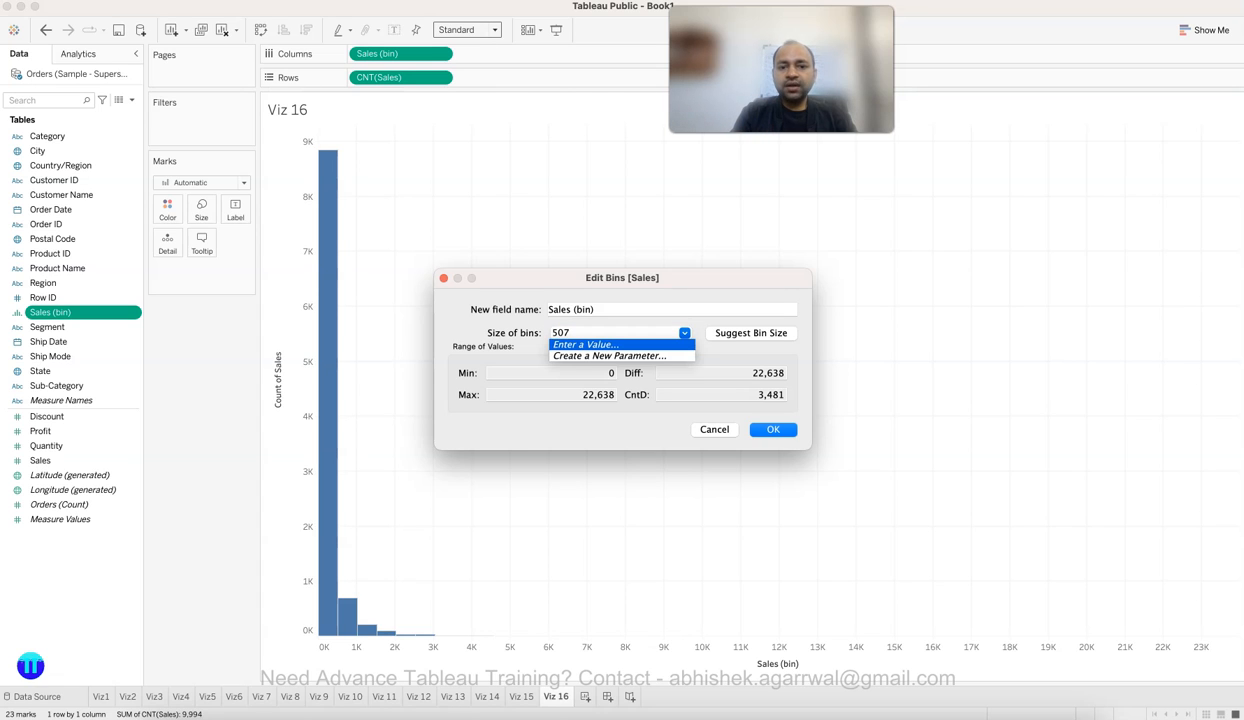
{"action": "key", "text": "Return"}
{"action": "type", "text": "100"}
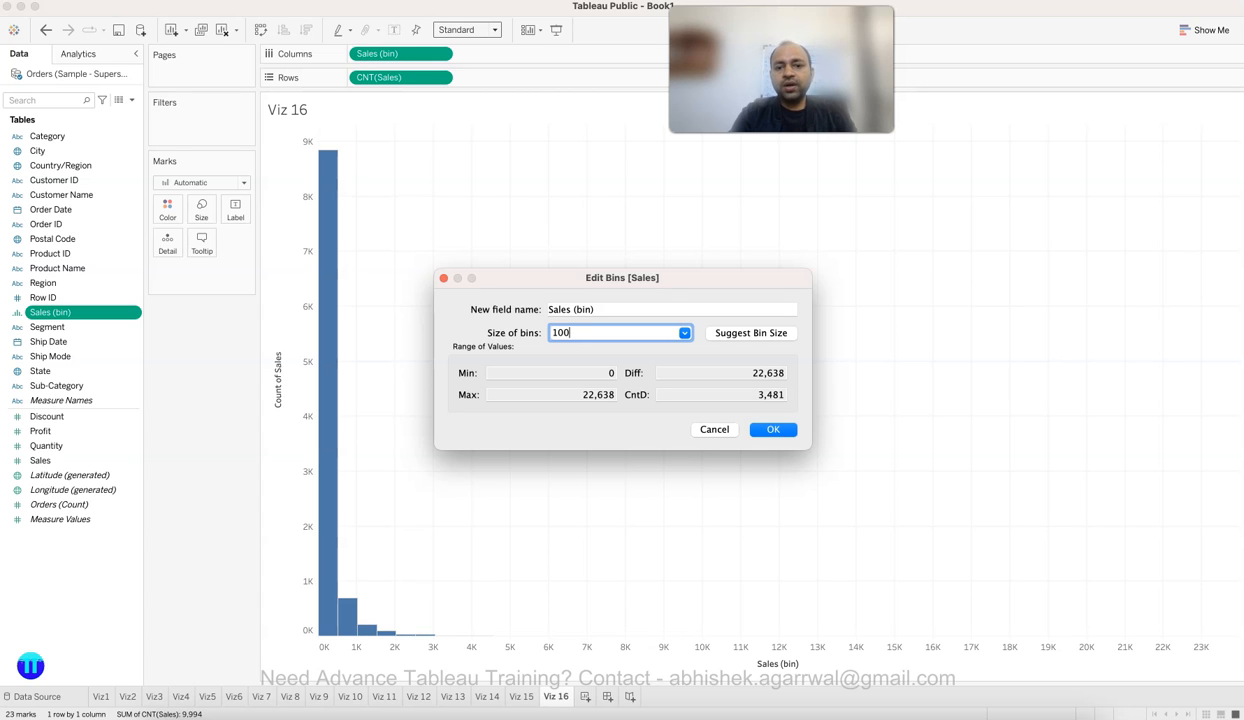
{"action": "key", "text": "Return"}
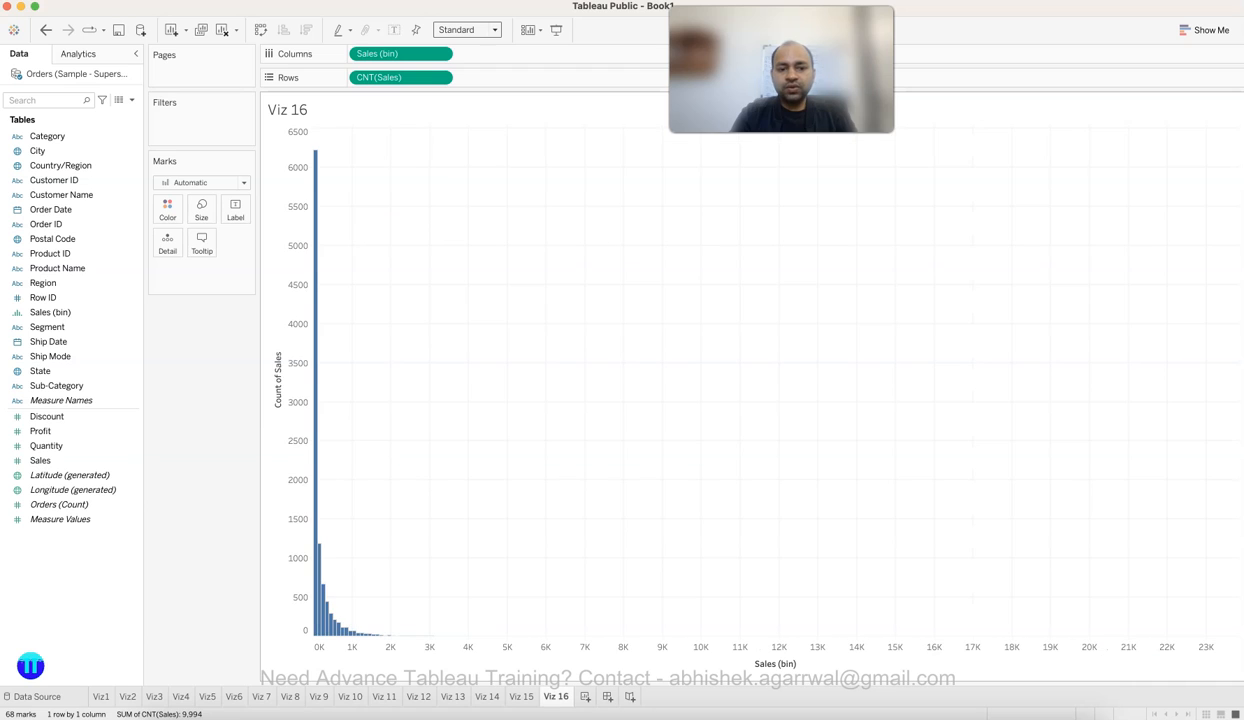
Inspect the histogram's narrower bars and check which chart types Show Me offers for the Sales field.
{"action": "mouse_move", "coordinate": [317, 595]}
{"action": "mouse_move", "coordinate": [362, 634]}
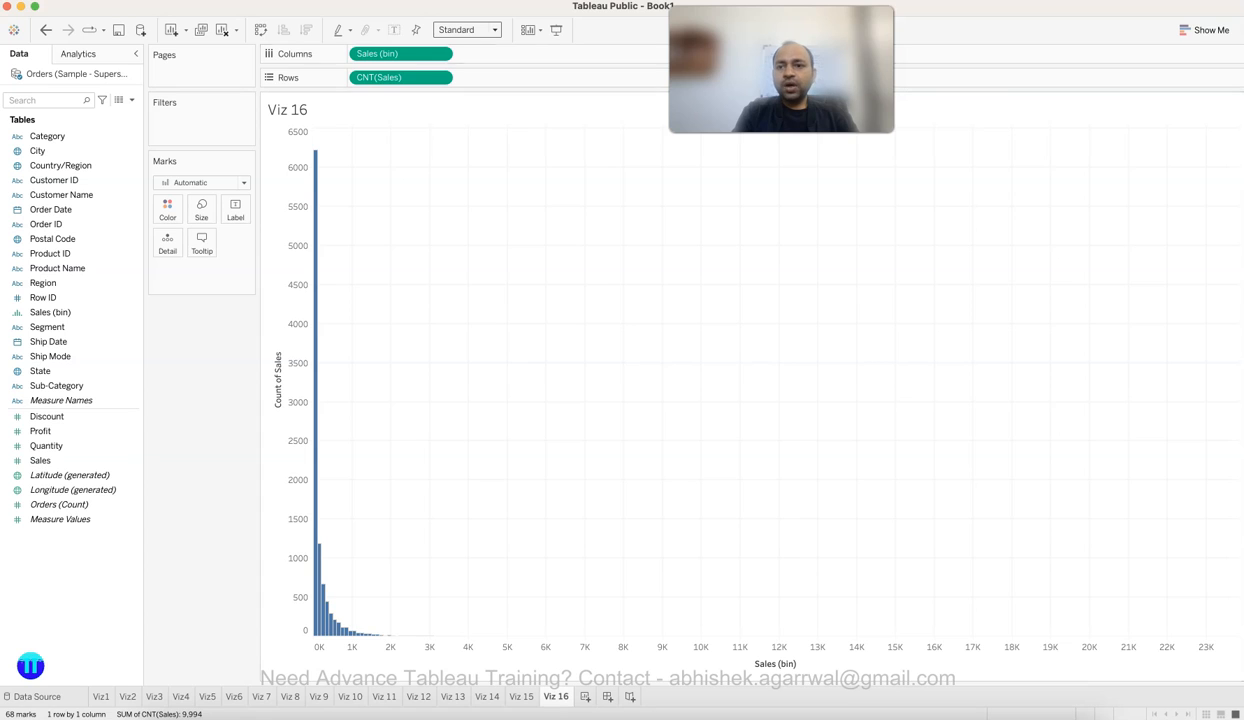
{"action": "left_click", "coordinate": [1205, 30]}
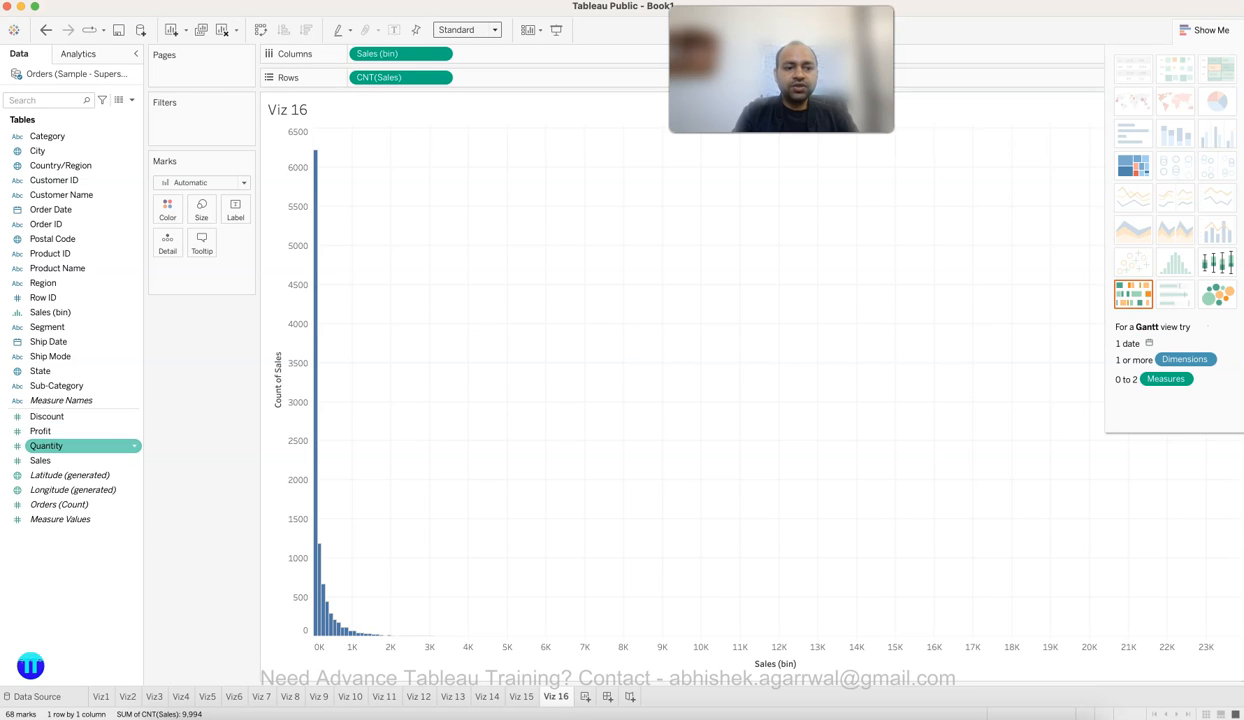
{"action": "left_click", "coordinate": [60, 460]}
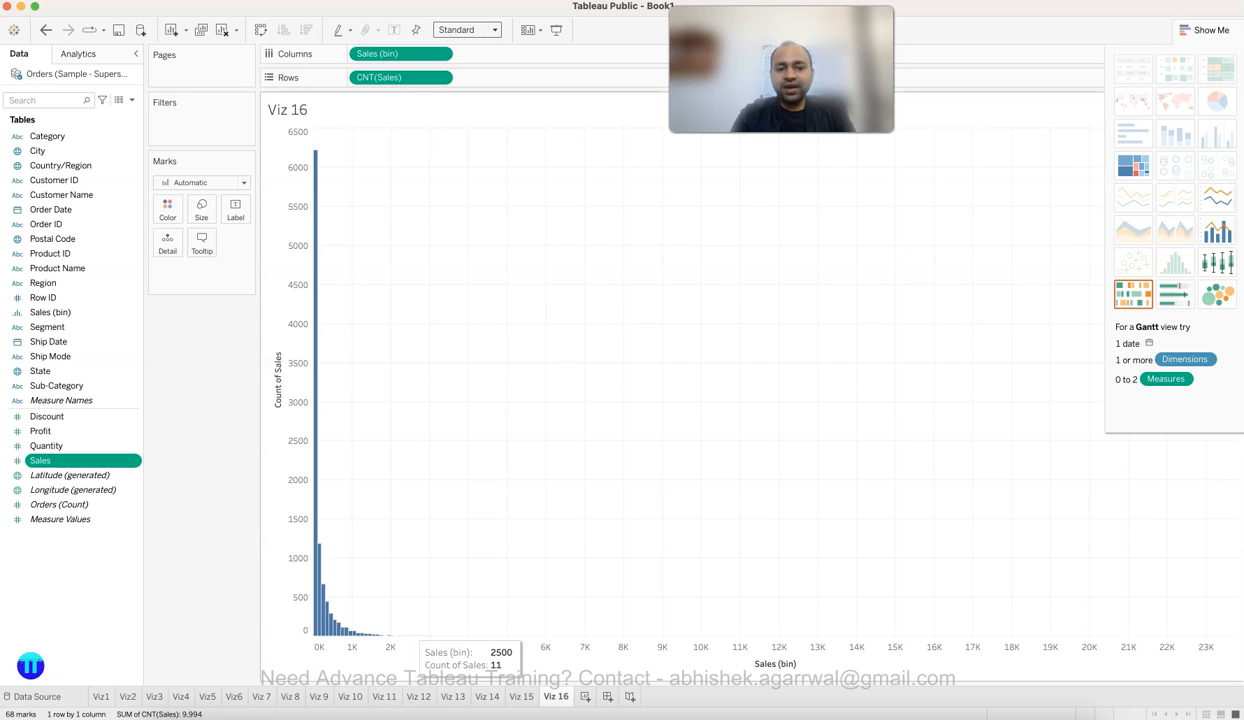
{"action": "mouse_move", "coordinate": [316, 530]}
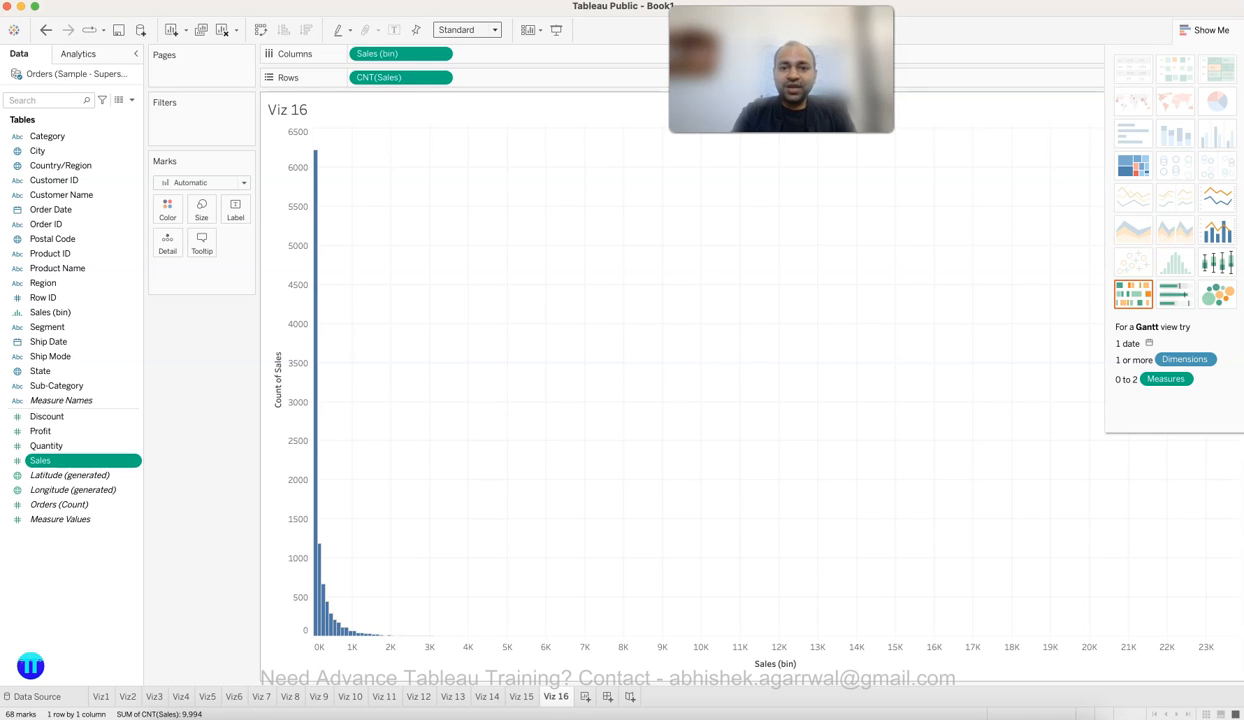
Switch to PowerPoint, advance to the question on which product subcategory has high average sales, and return to Tableau Public.
{"action": "left_click", "coordinate": [339, 712]}
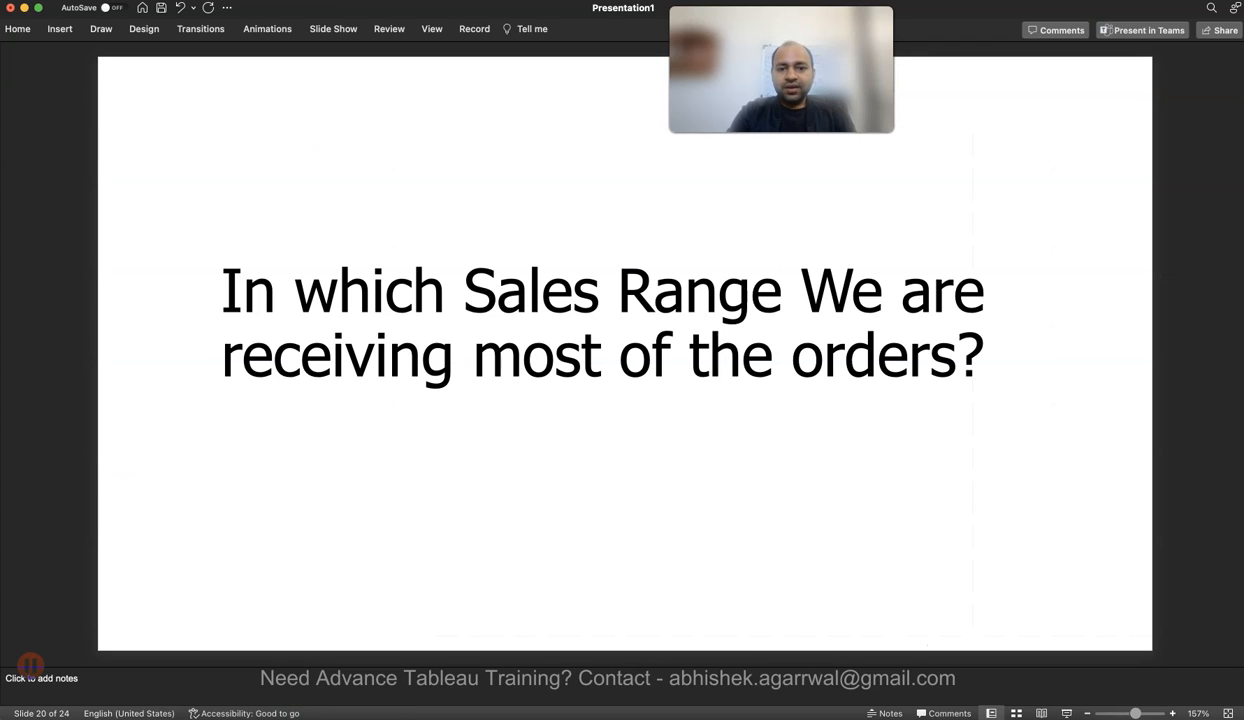
{"action": "key", "text": "Down"}
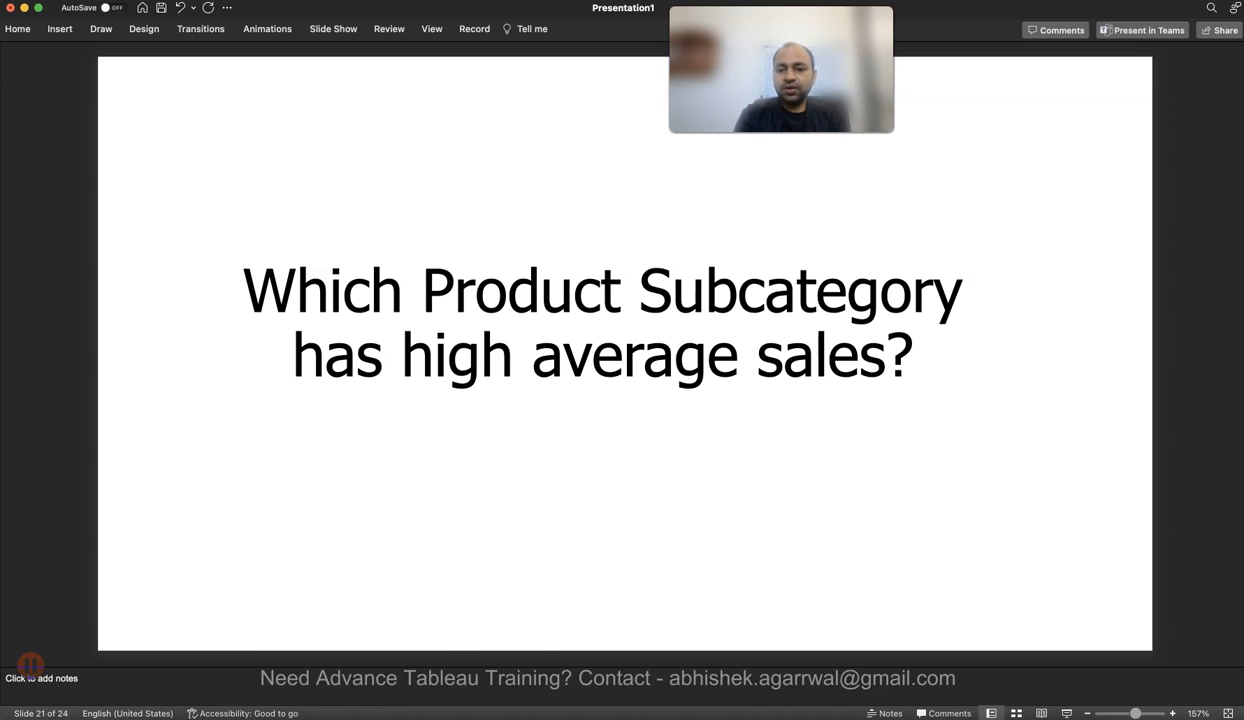
{"action": "left_click", "coordinate": [922, 716]}
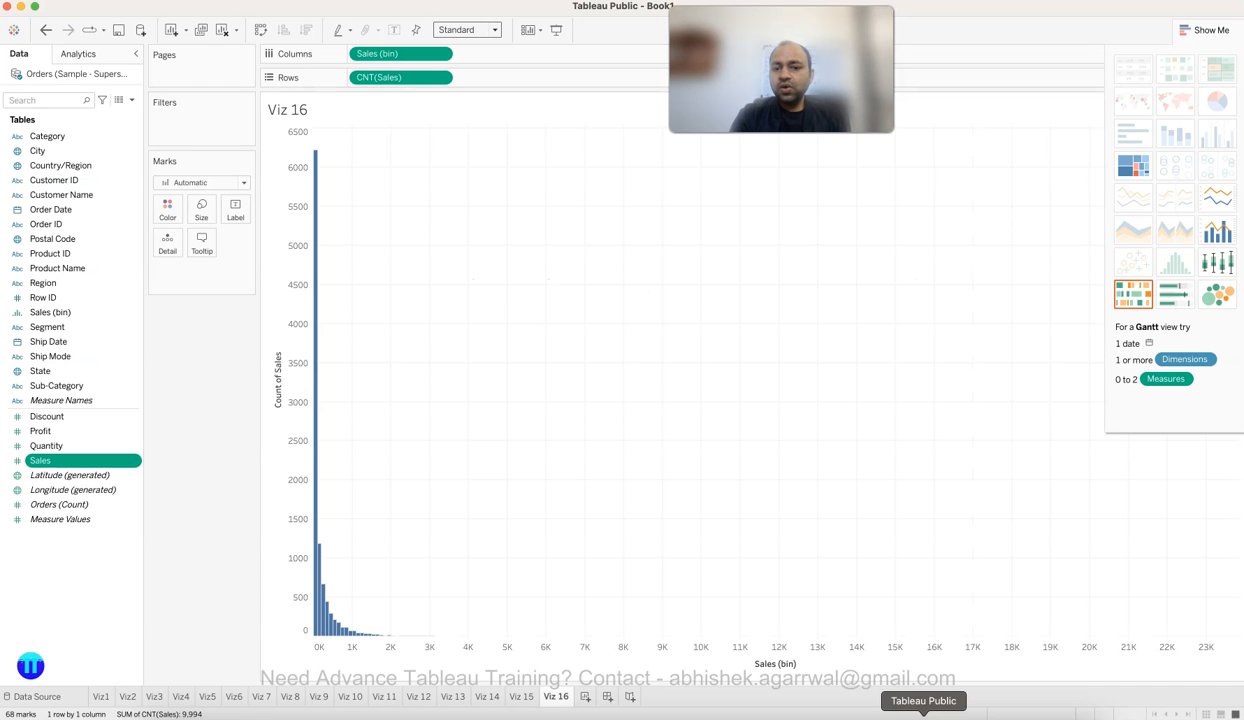
Add a new worksheet, create a box-and-whisker plot from Sales and Sub-Category using Show Me, and close the chart suggestions.
{"action": "left_click", "coordinate": [585, 697]}
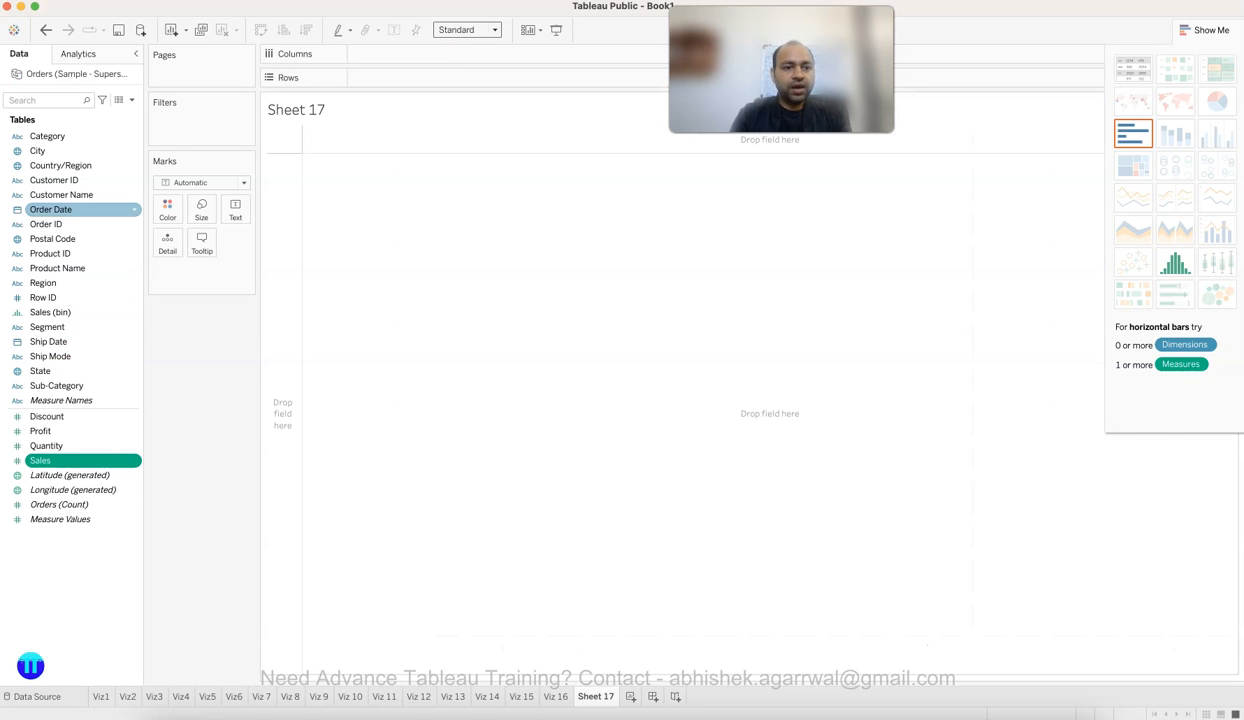
{"action": "left_click", "coordinate": [60, 385], "text": "ctrl"}
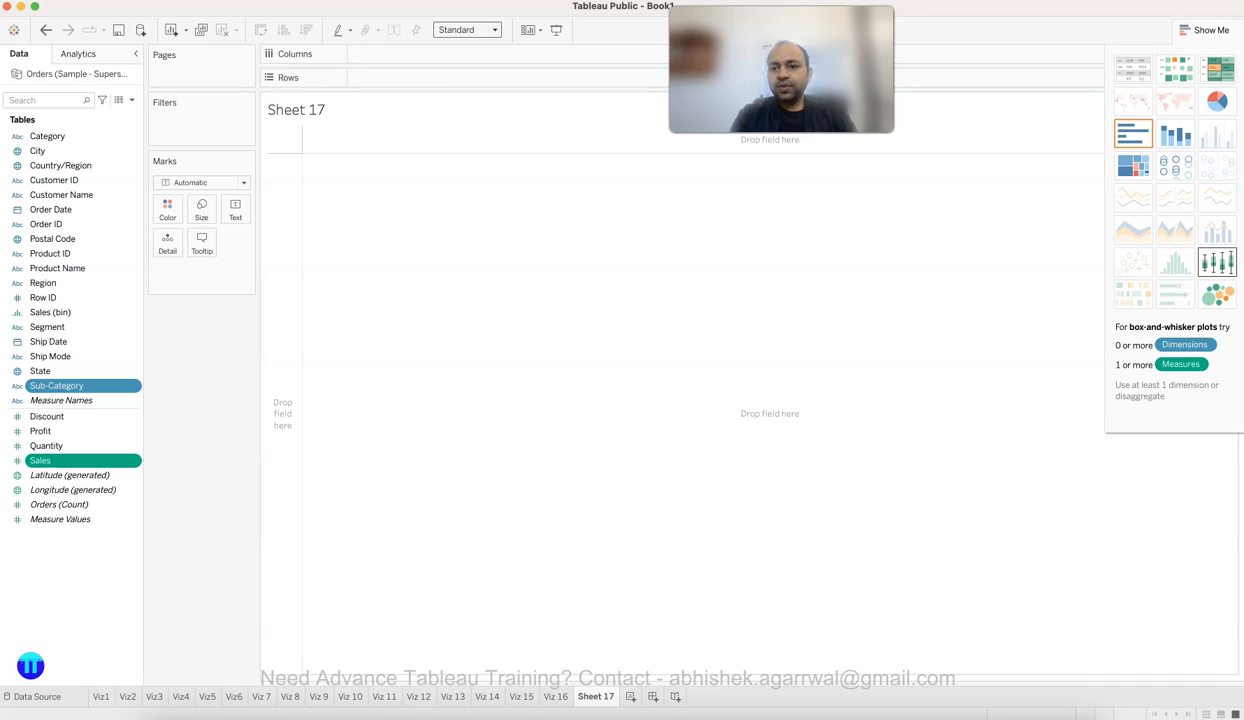
{"action": "left_click", "coordinate": [1216, 262]}
{"action": "left_click", "coordinate": [1205, 30]}
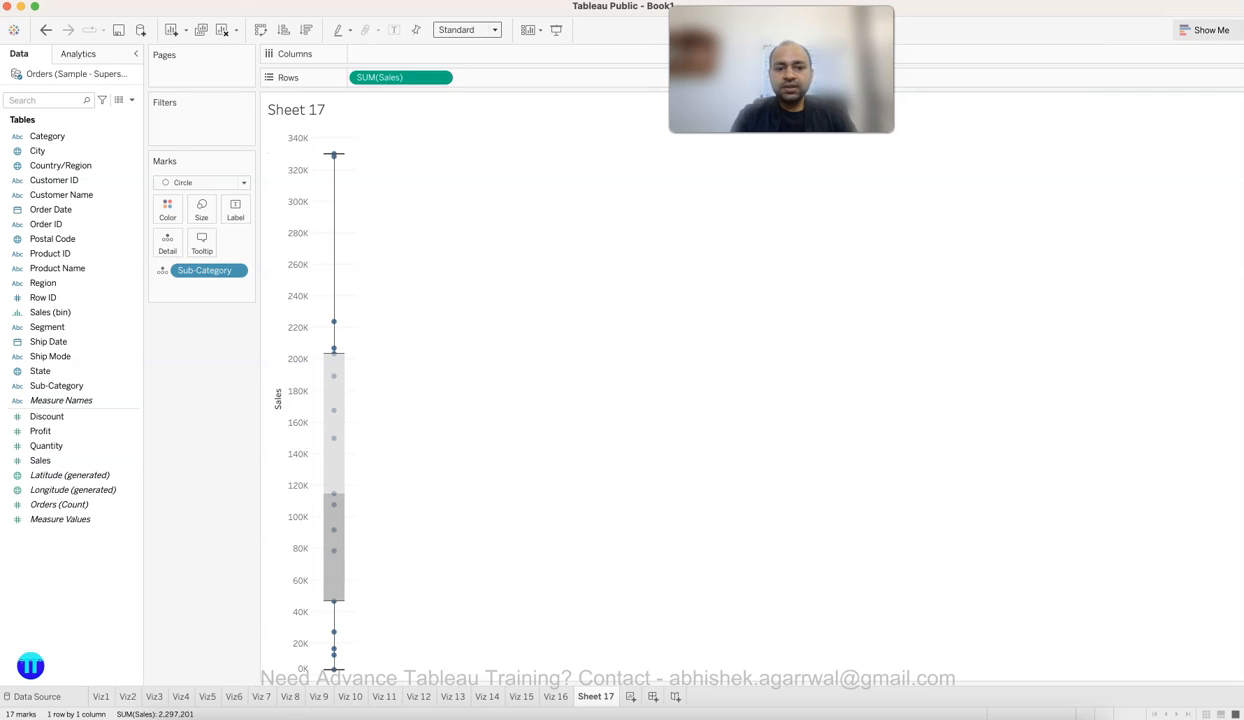
Move Sub-Category from Detail to Columns and turn off Aggregate Measures to plot every individual sale.
{"action": "mouse_move", "coordinate": [334, 405]}
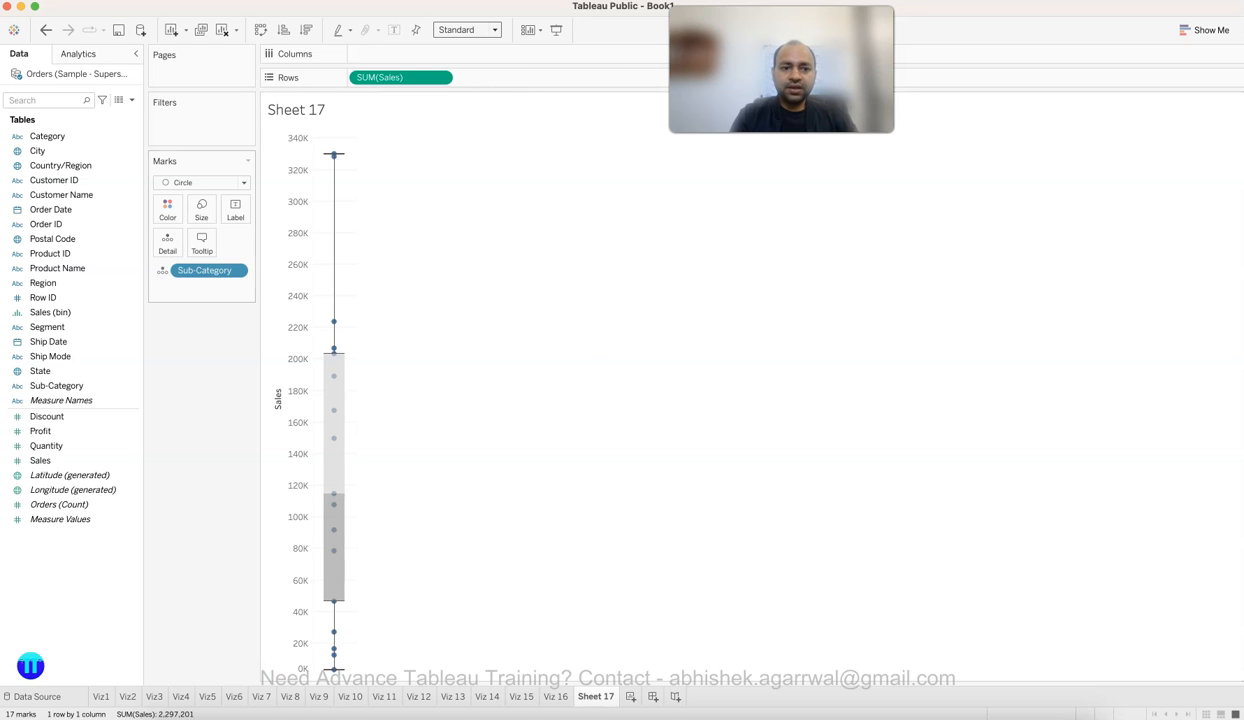
{"action": "left_click_drag", "start_coordinate": [208, 270], "coordinate": [385, 53]}
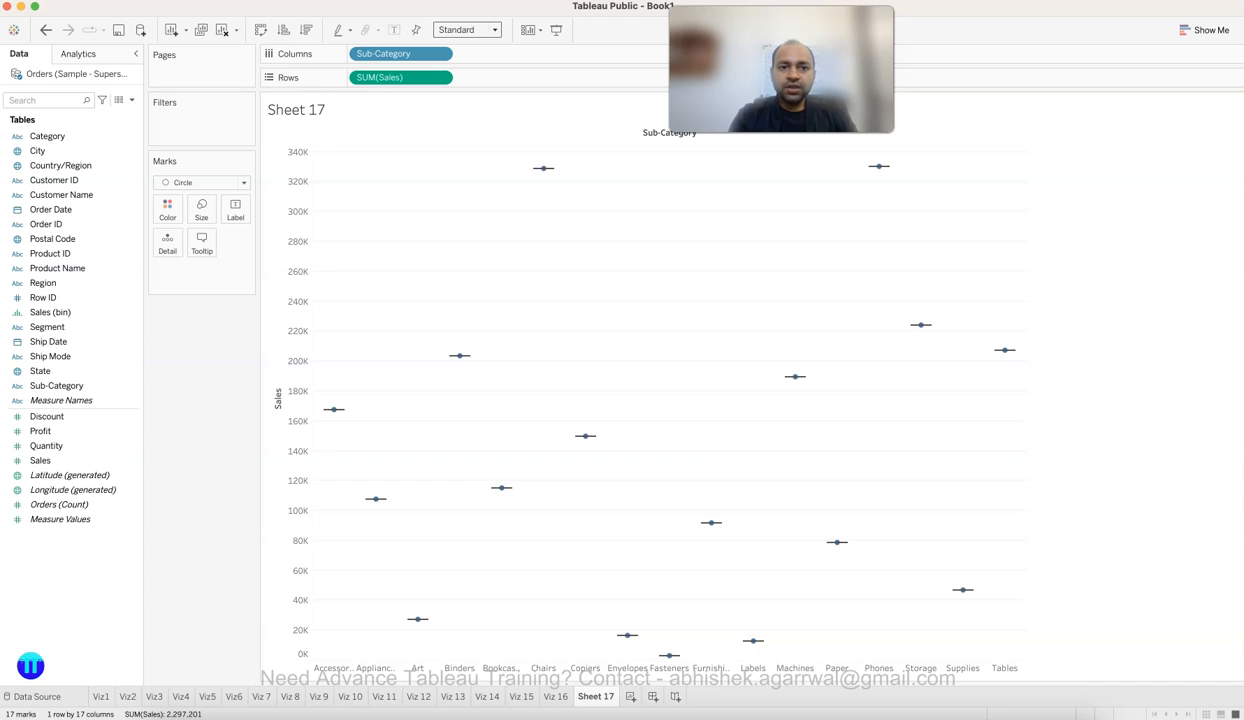
{"action": "left_click", "coordinate": [343, 1]}
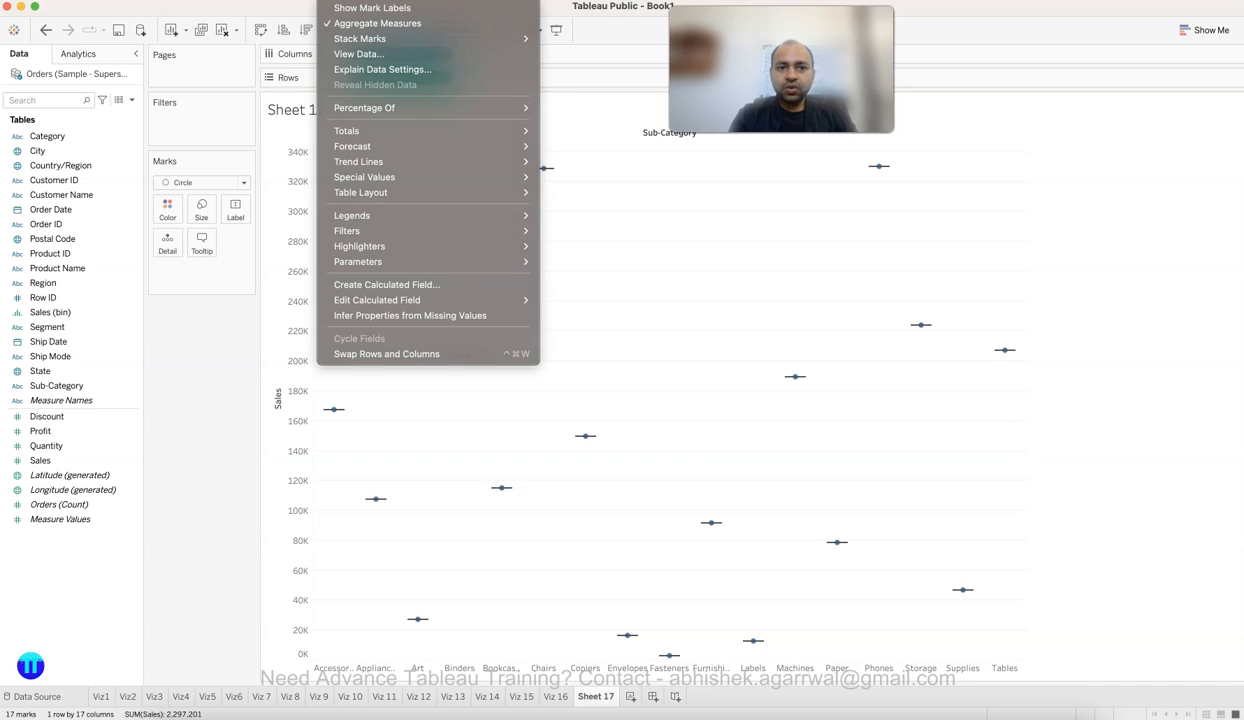
{"action": "key", "text": "Escape"}
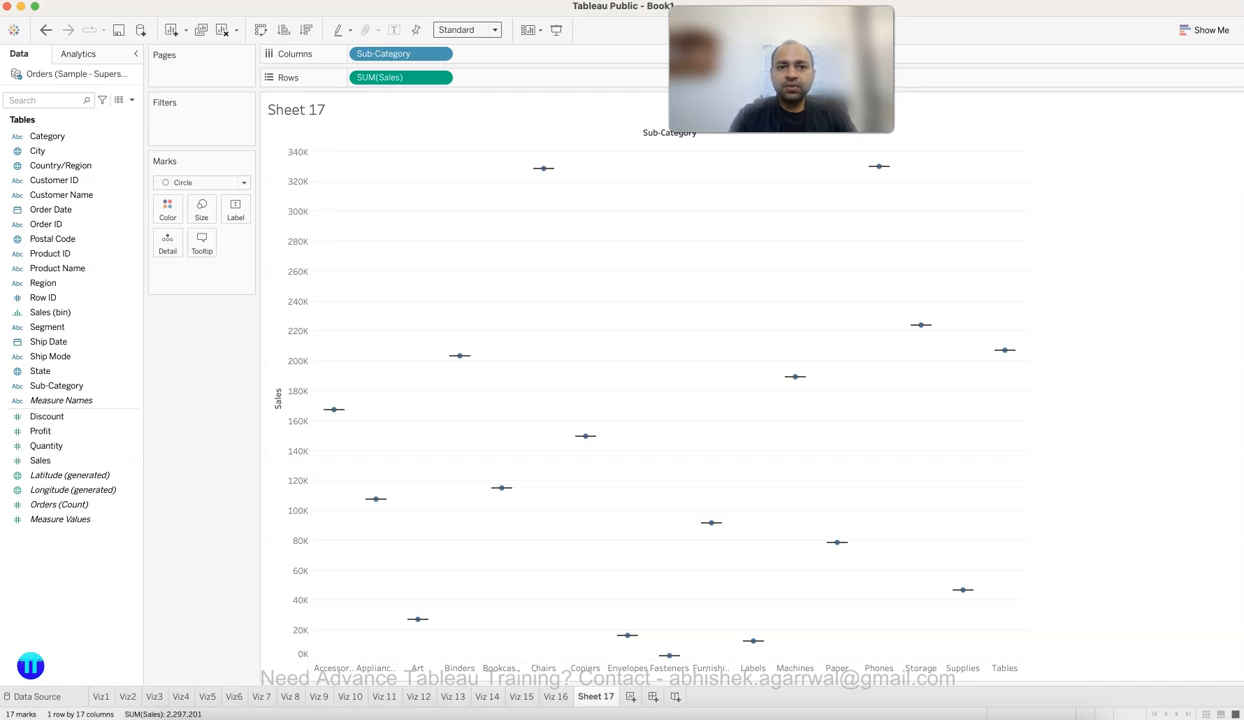
{"action": "left_click", "coordinate": [345, 1]}
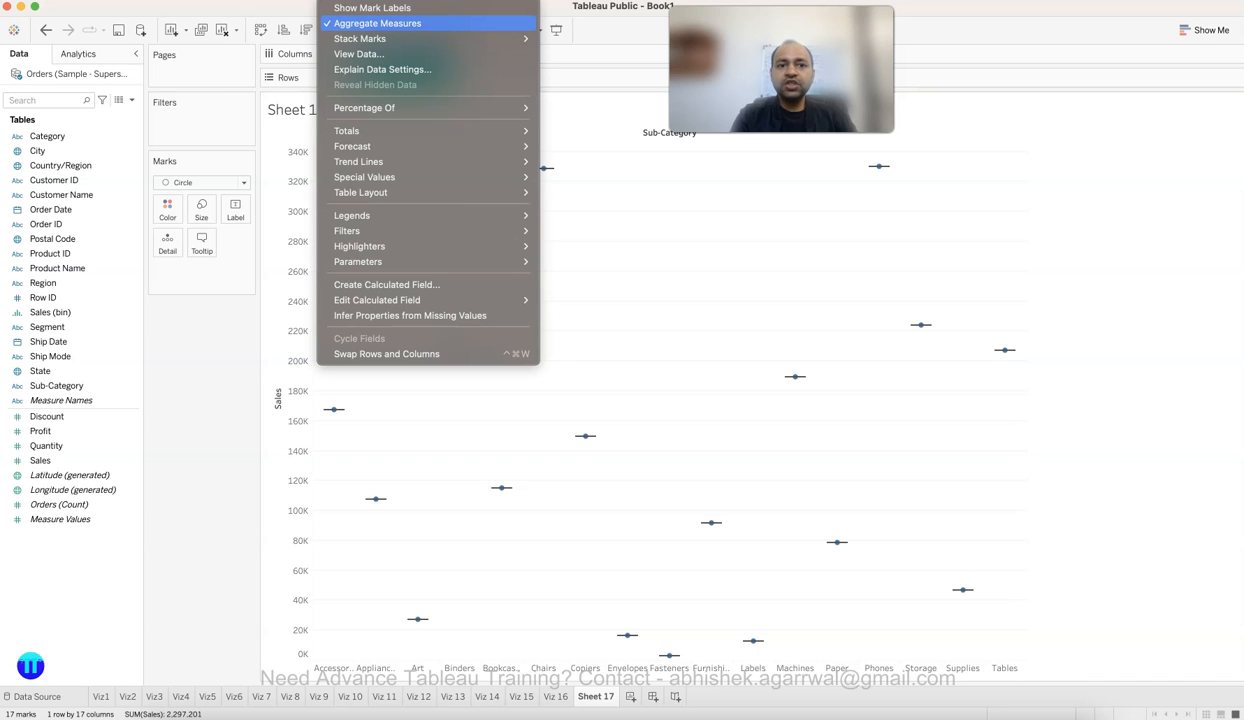
{"action": "left_click", "coordinate": [378, 23]}
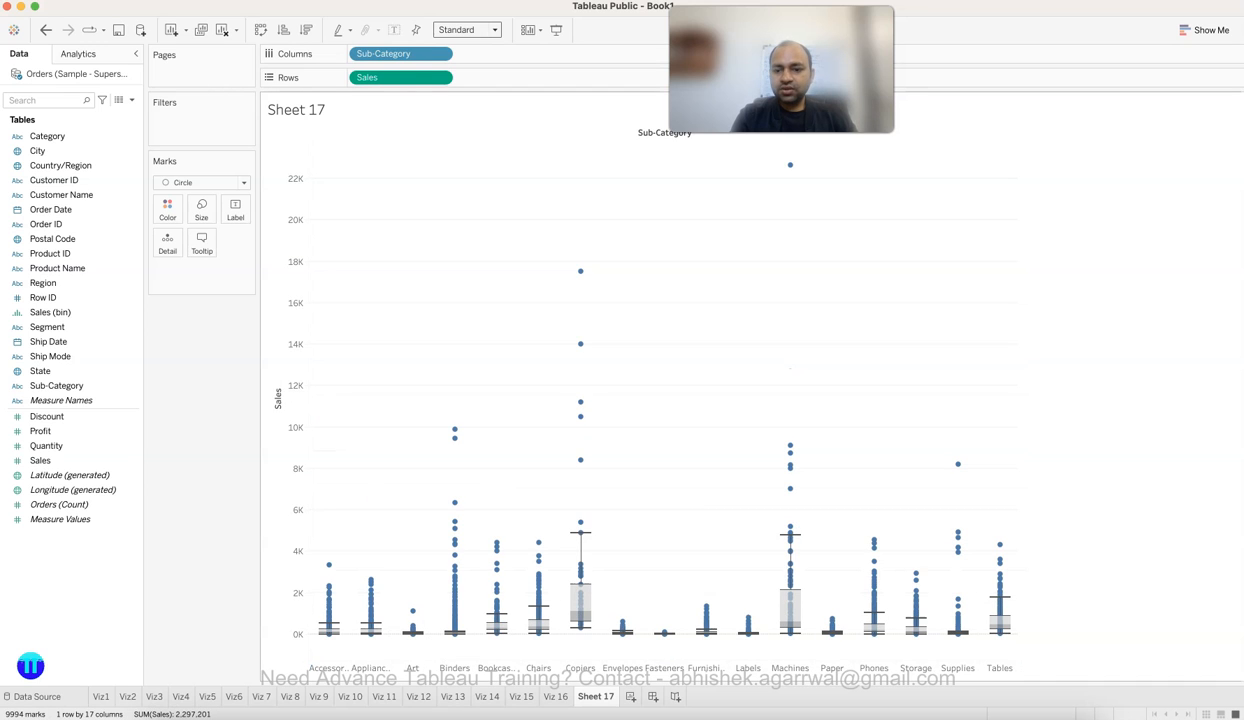
Fit the box plot to Entire View and examine the outlying sales of the Copiers subcategory.
{"action": "left_click", "coordinate": [467, 29]}
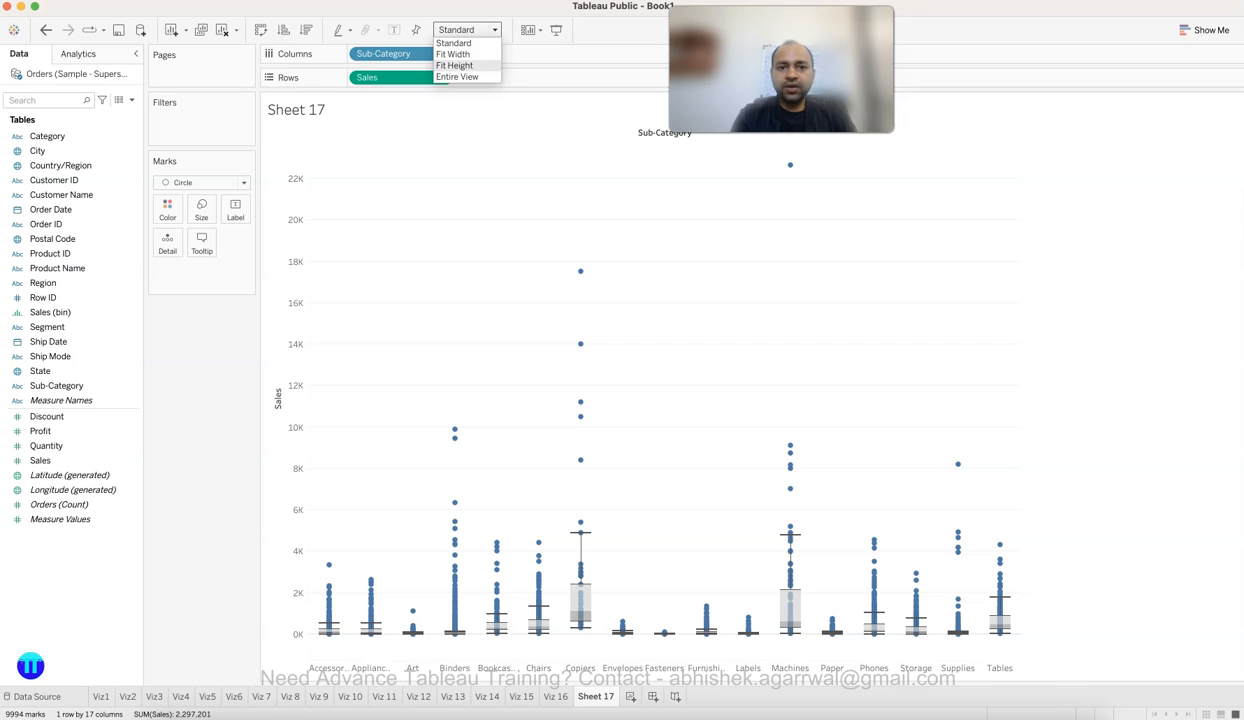
{"action": "left_click", "coordinate": [457, 76]}
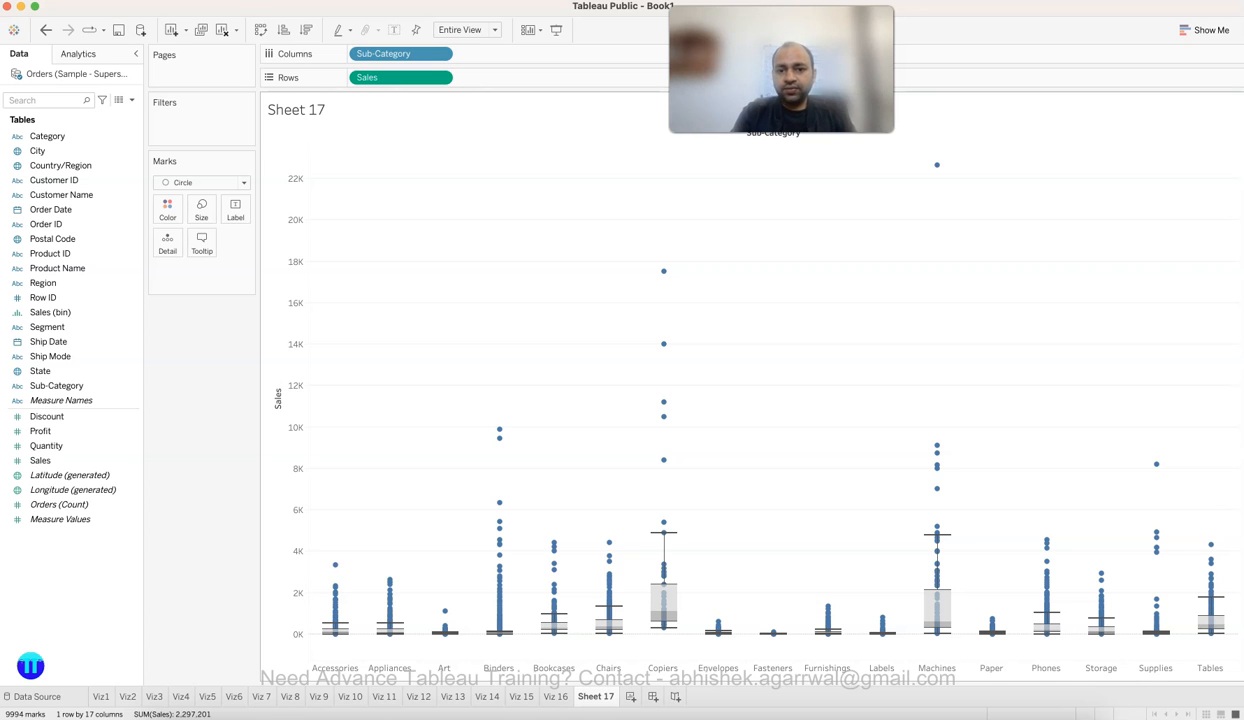
{"action": "mouse_move", "coordinate": [663, 343]}
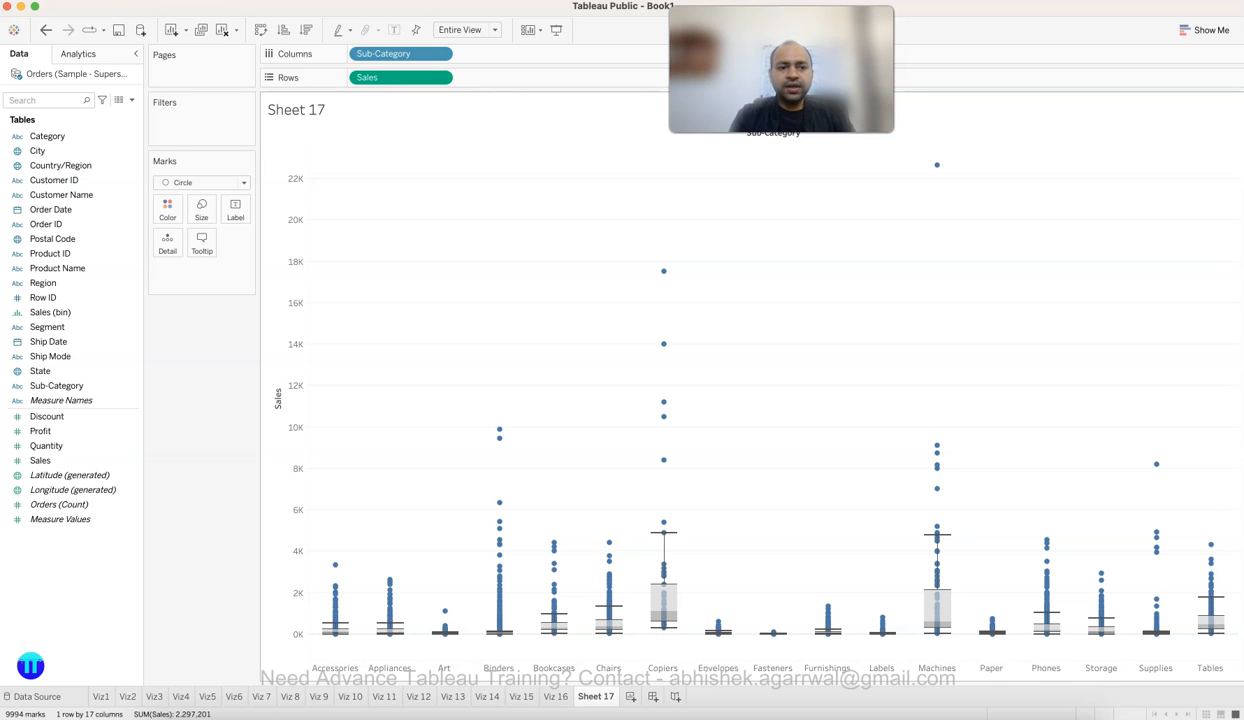
Replace Sub-Category with Segment on Columns to break the box plot down by customer segment.
{"action": "left_click_drag", "start_coordinate": [395, 53], "coordinate": [210, 322]}
{"action": "left_click_drag", "start_coordinate": [47, 136], "coordinate": [230, 382]}
{"action": "left_click_drag", "start_coordinate": [47, 327], "coordinate": [352, 55]}
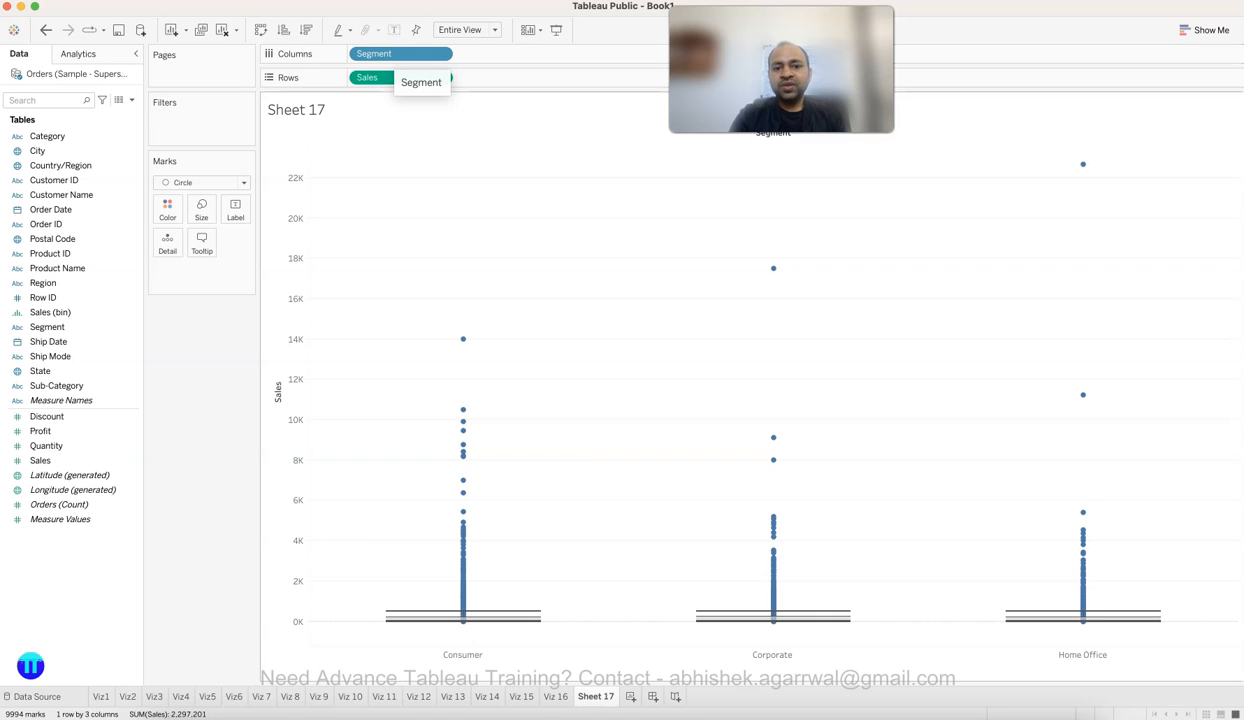
{"action": "left_click_drag", "start_coordinate": [466, 291], "coordinate": [872, 570]}
{"action": "left_click", "coordinate": [872, 570]}
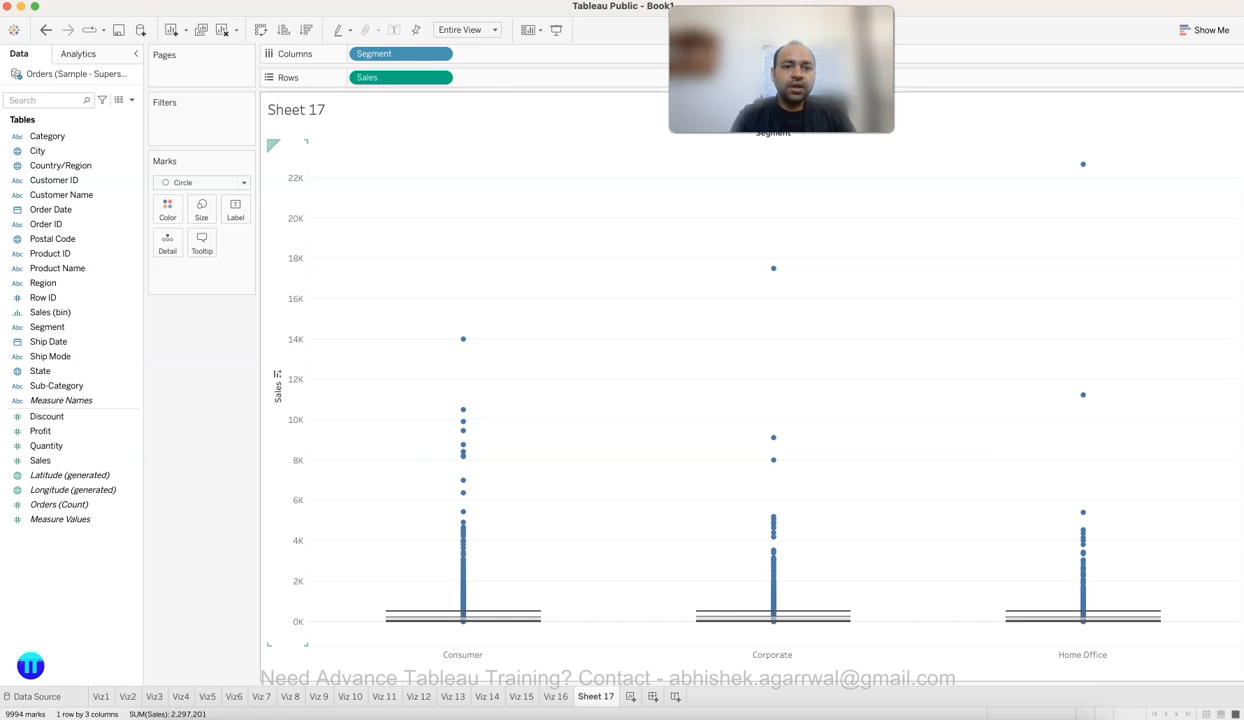
Remove Segment from Columns, put Sub-Category back in its place, and compare the subcategories' boxes.
{"action": "left_click_drag", "start_coordinate": [400, 54], "coordinate": [210, 351]}
{"action": "left_click_drag", "start_coordinate": [45, 283], "coordinate": [130, 371]}
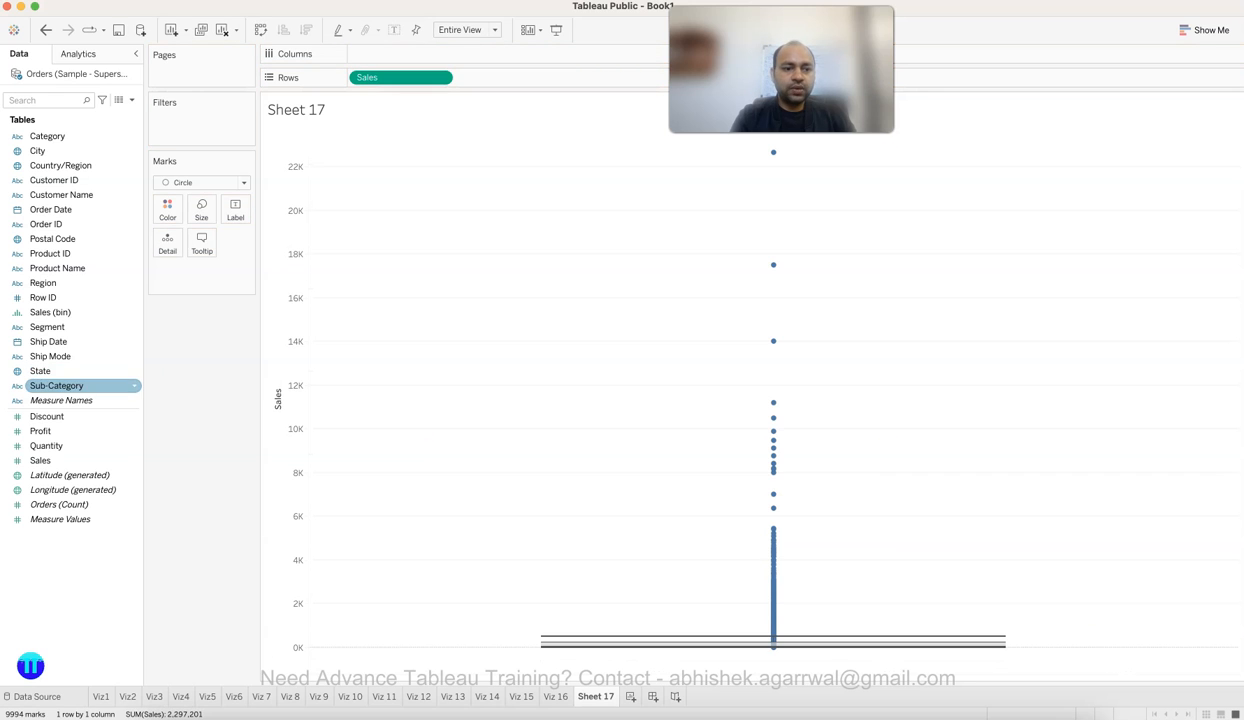
{"action": "left_click_drag", "start_coordinate": [57, 385], "coordinate": [400, 54]}
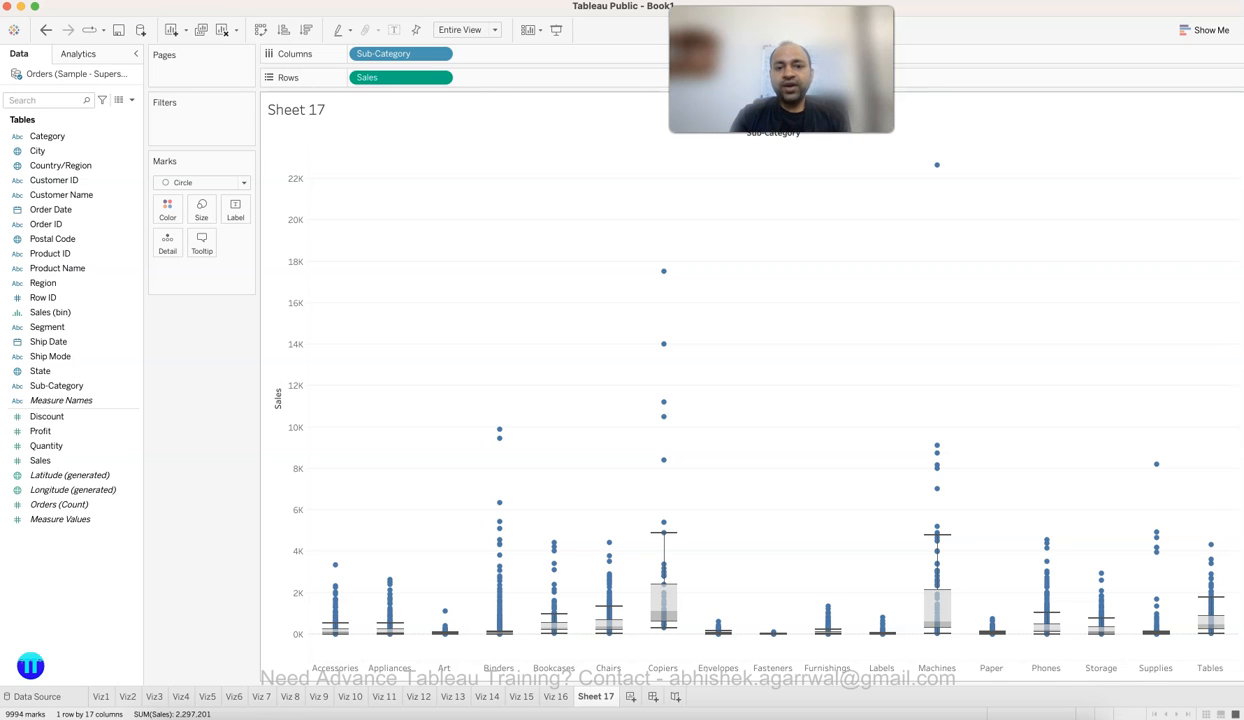
{"action": "mouse_move", "coordinate": [668, 622]}
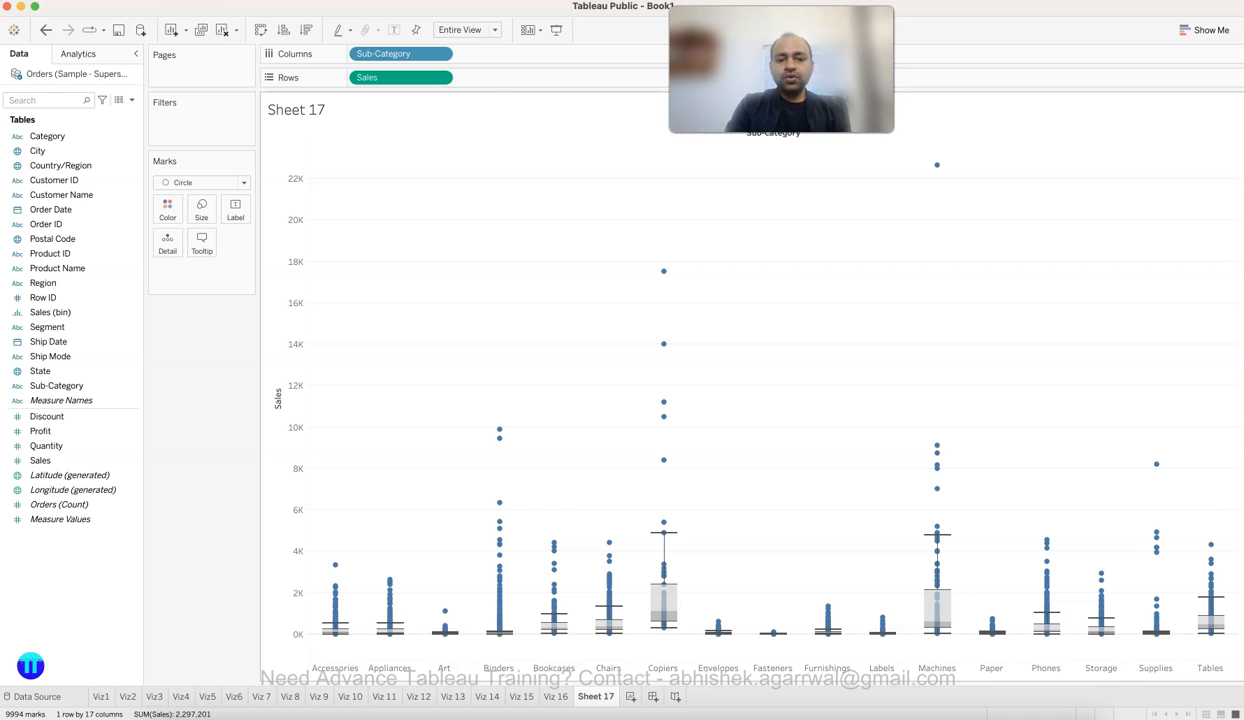
{"action": "mouse_move", "coordinate": [609, 556]}
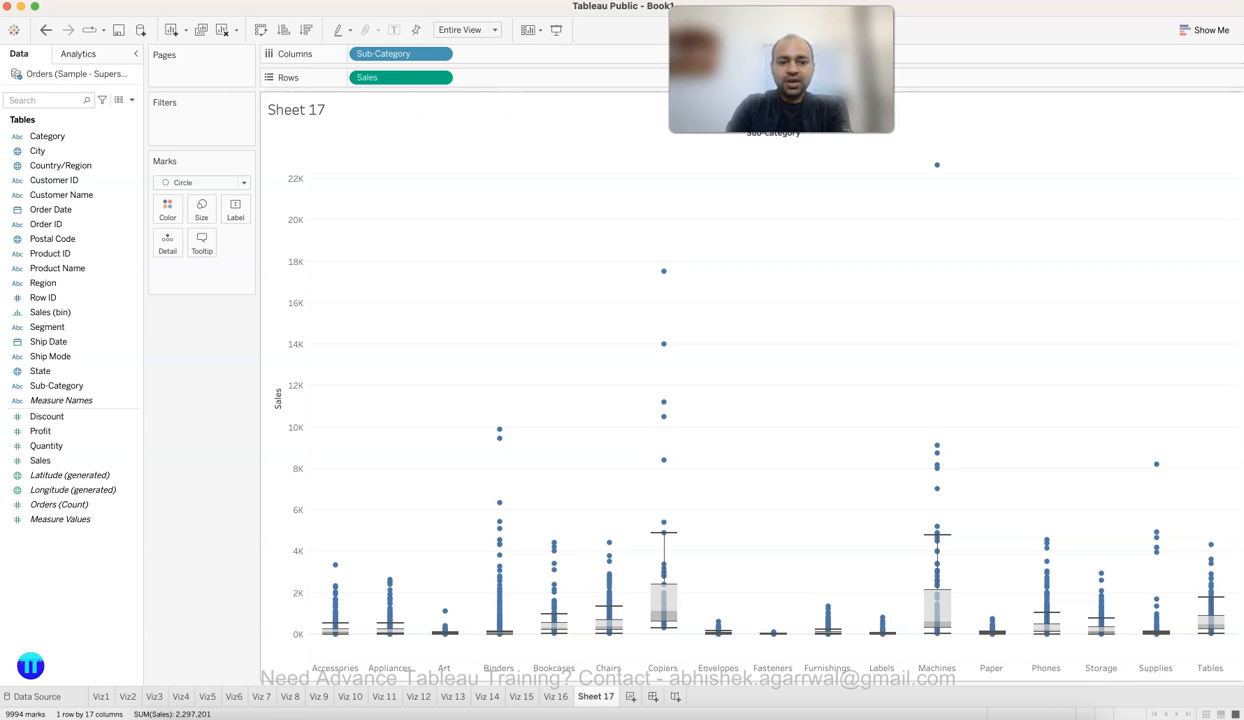
Switch to PowerPoint, advance to the question on which product subcategory has high shipping time, and return to Tableau Public.
{"action": "left_click", "coordinate": [340, 715]}
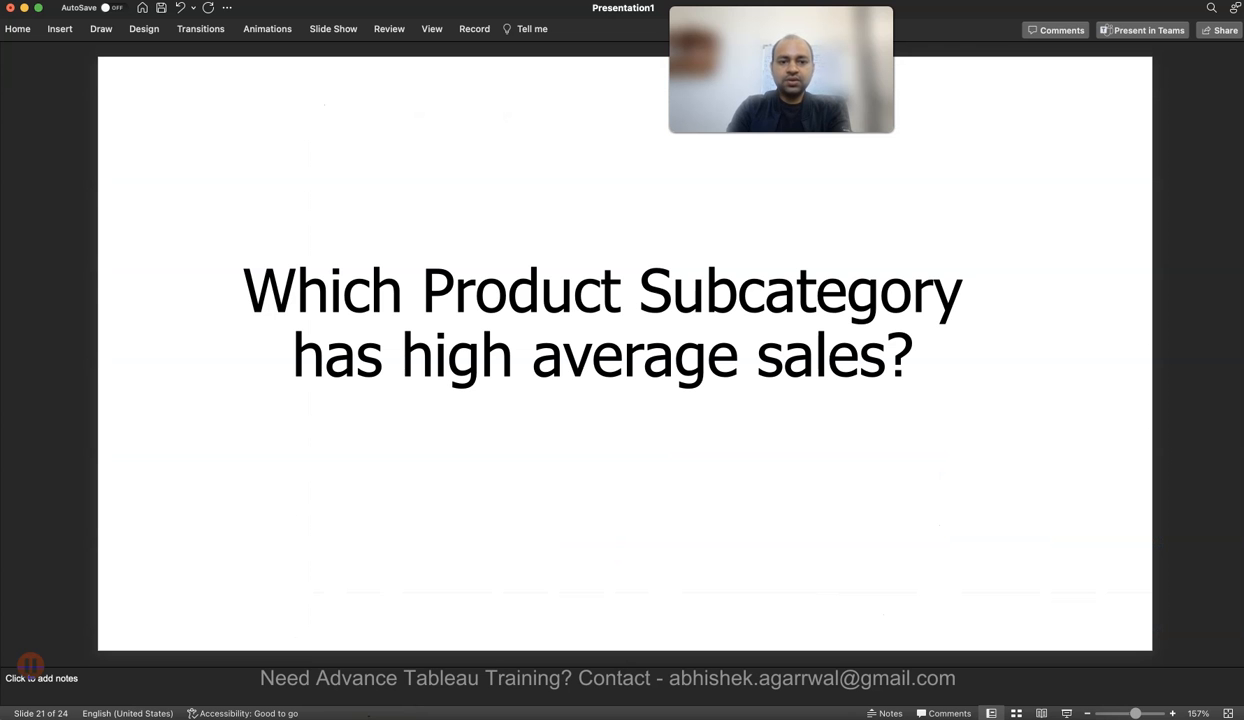
{"action": "key", "text": "Down"}
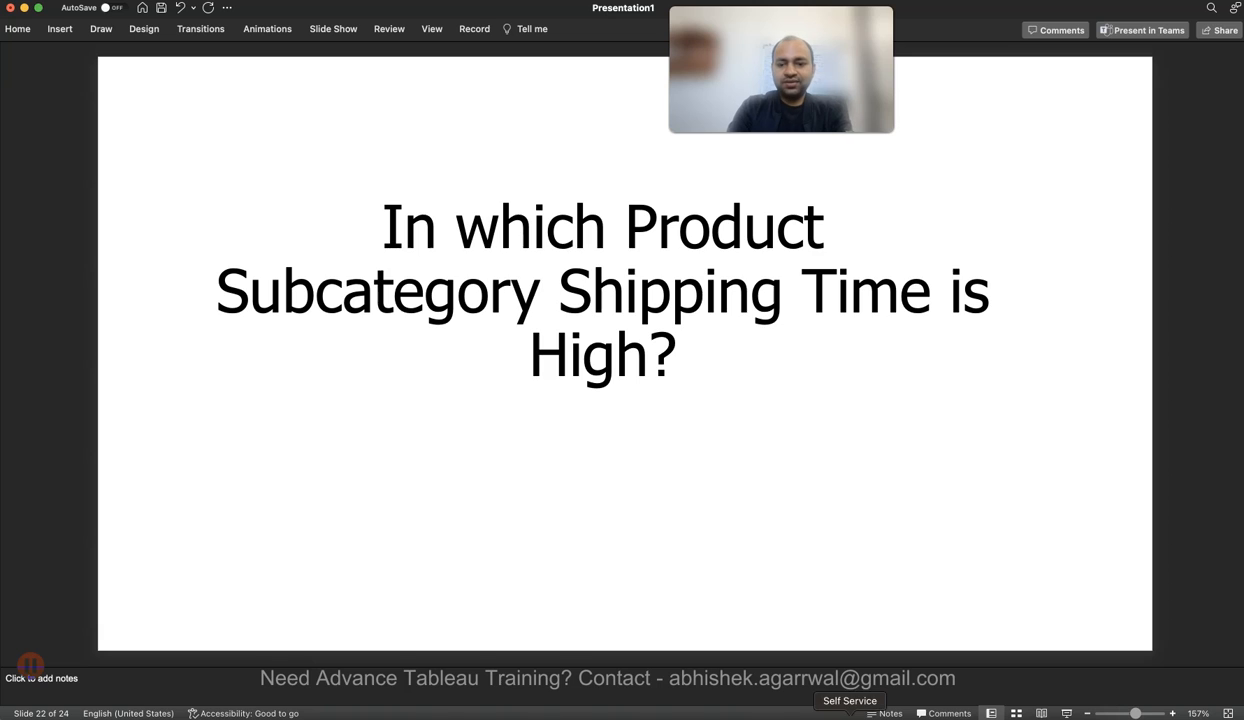
{"action": "left_click", "coordinate": [923, 714]}
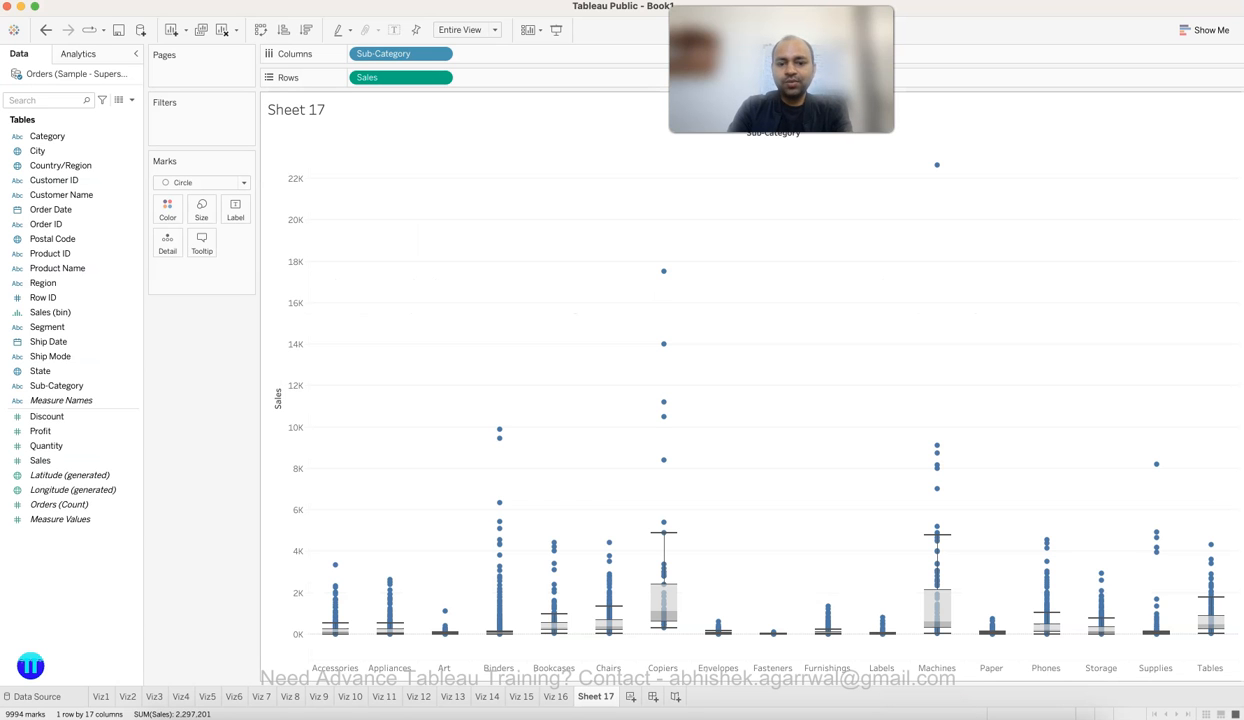
Rename the box plot worksheet as Viz 17.
{"action": "double_click", "coordinate": [596, 697]}
{"action": "type", "text": "Viz 17"}
{"action": "key", "text": "Return"}
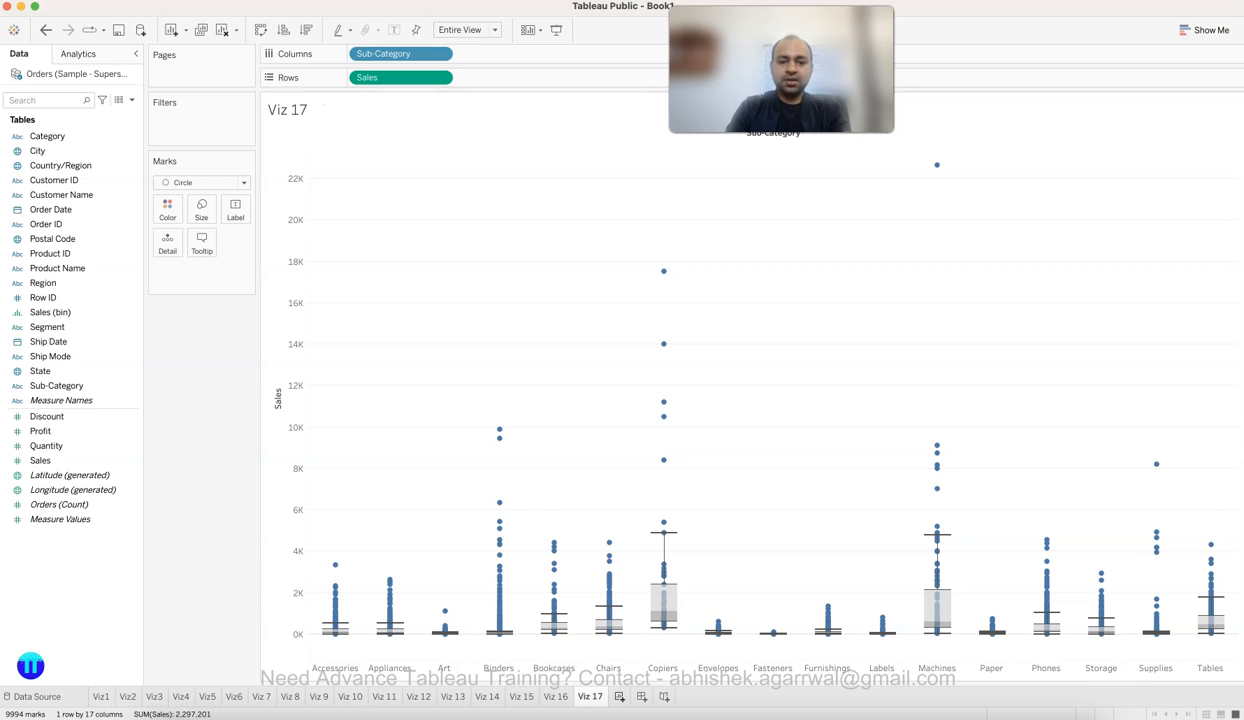
Add a new worksheet and name it Viz 18.
{"action": "left_click", "coordinate": [619, 697]}
{"action": "double_click", "coordinate": [630, 697]}
{"action": "type", "text": "Viz 18"}
{"action": "key", "text": "Return"}
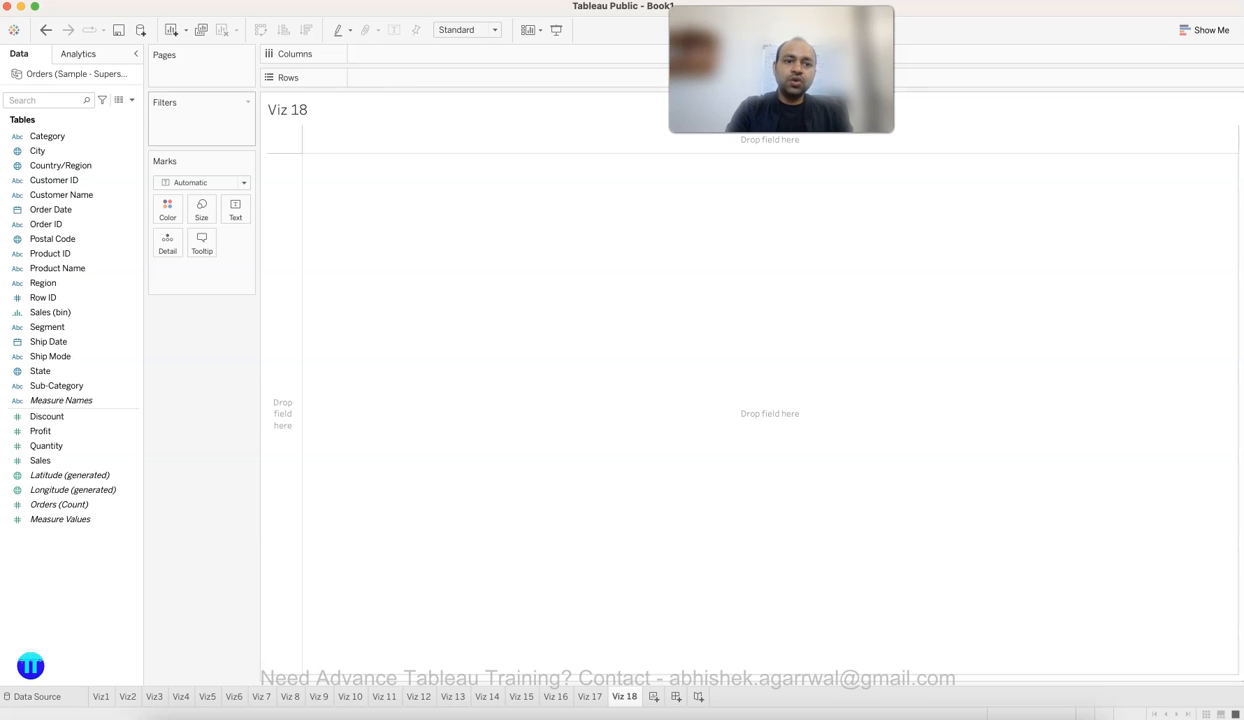
Start a new calculated field and name it Shipping Time.
{"action": "left_click", "coordinate": [131, 100]}
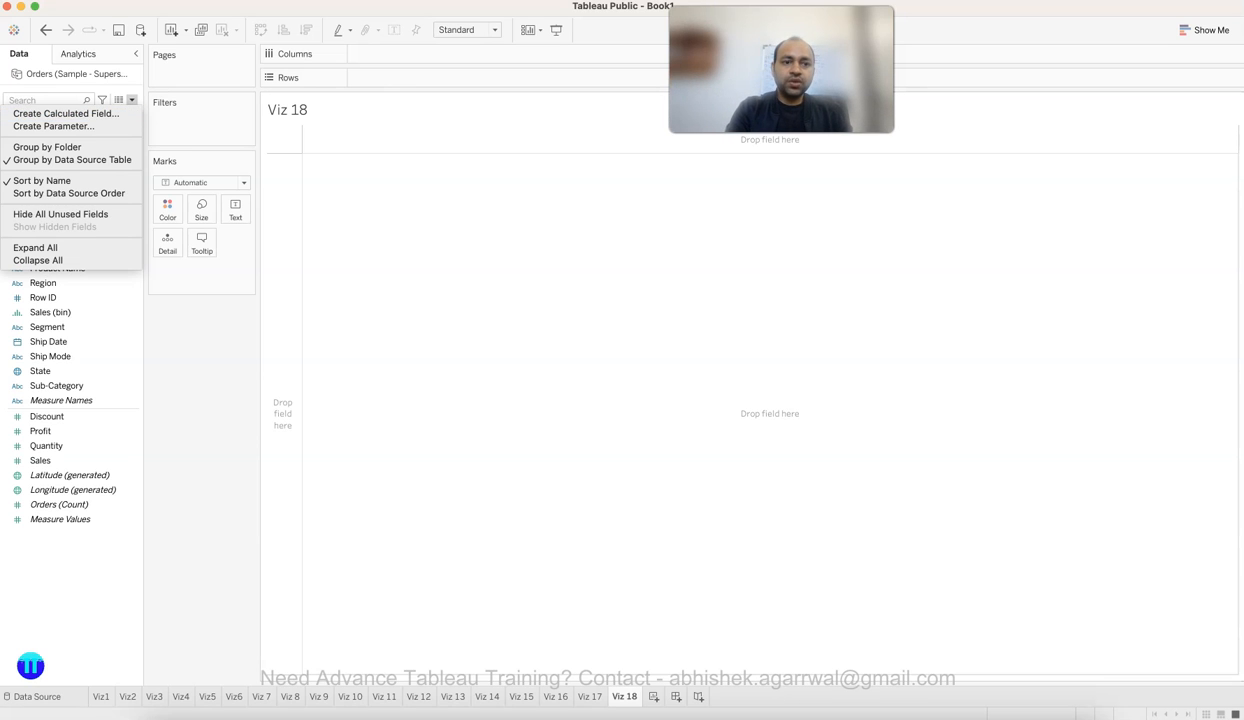
{"action": "left_click", "coordinate": [131, 100]}
{"action": "left_click", "coordinate": [131, 100]}
{"action": "left_click", "coordinate": [66, 113]}
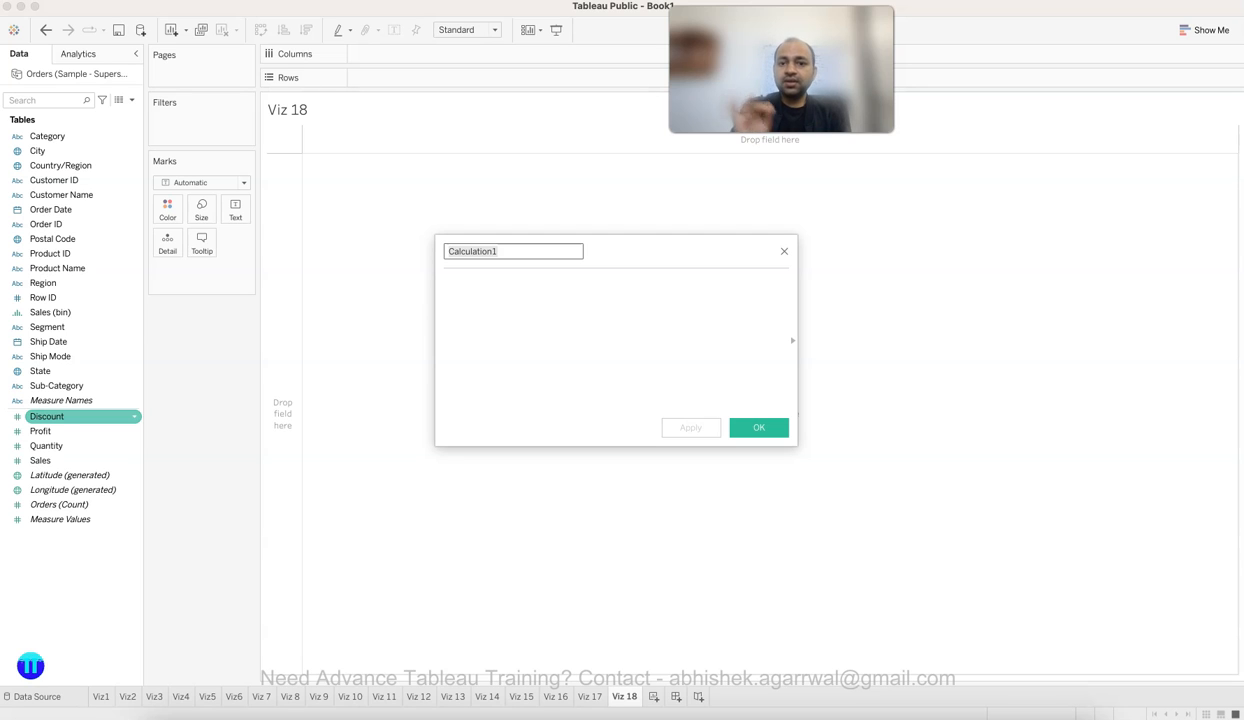
{"action": "type", "text": "Sh"}
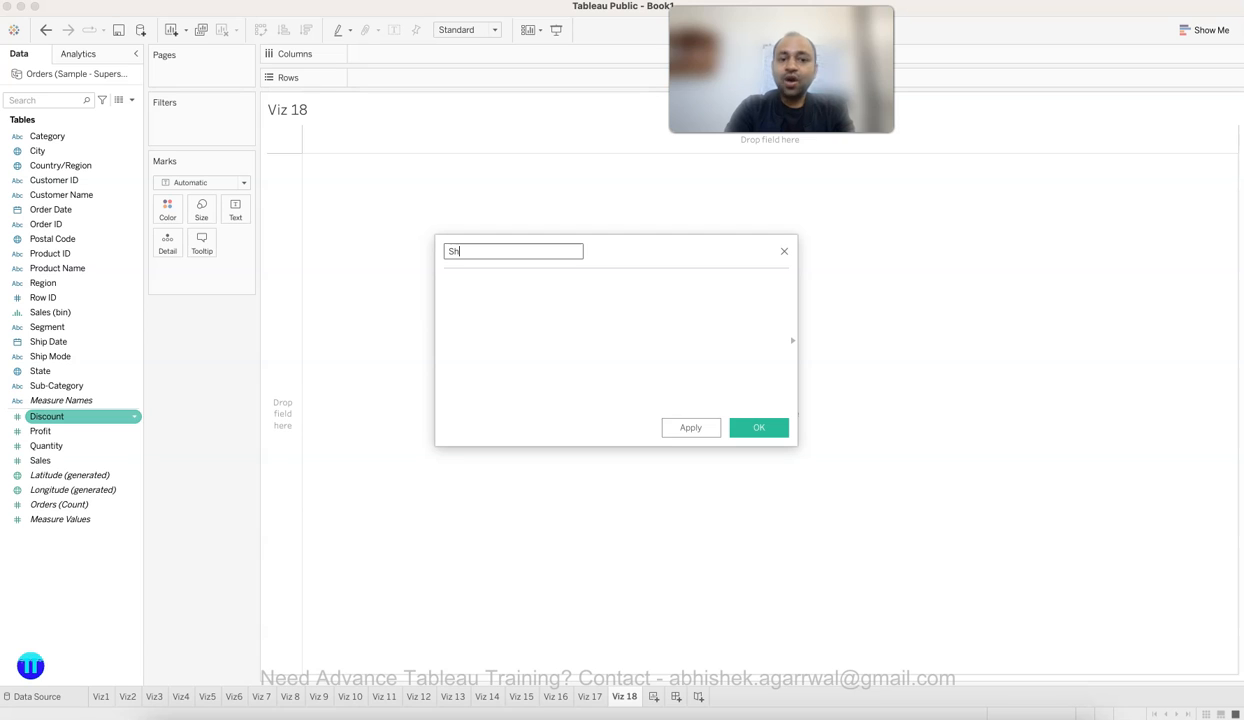
{"action": "type", "text": "ipping Time"}
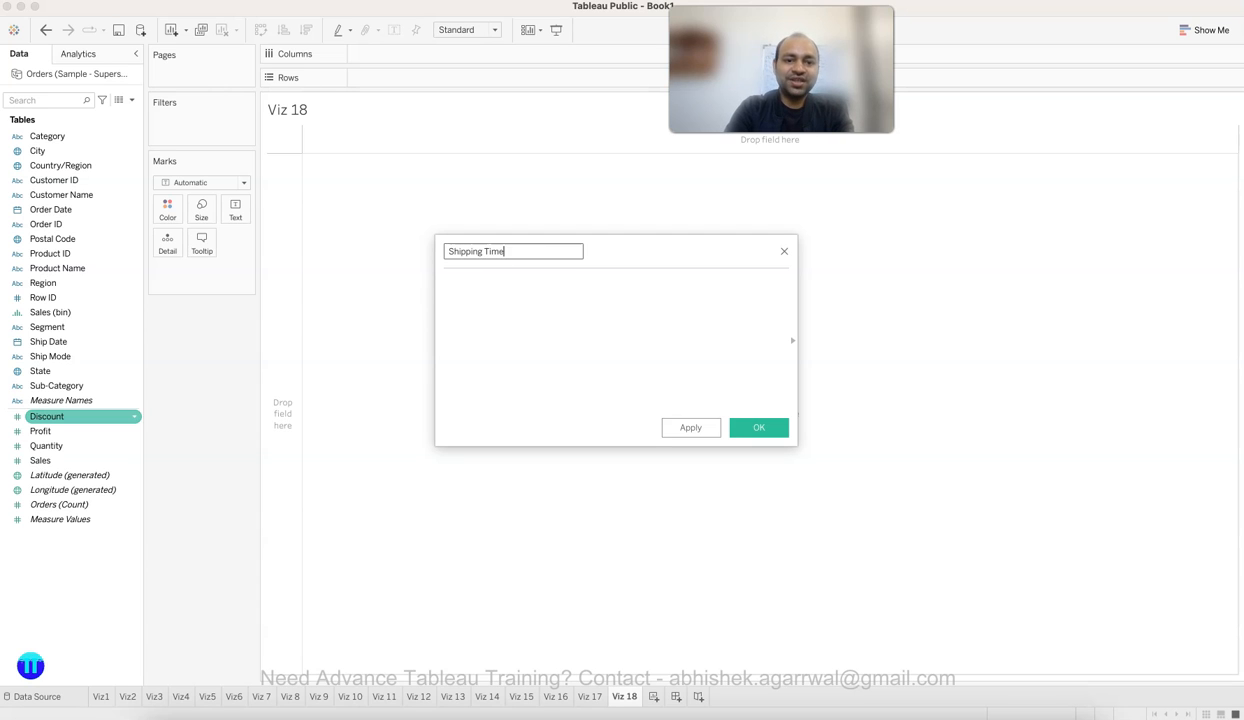
{"action": "key", "text": "Tab"}
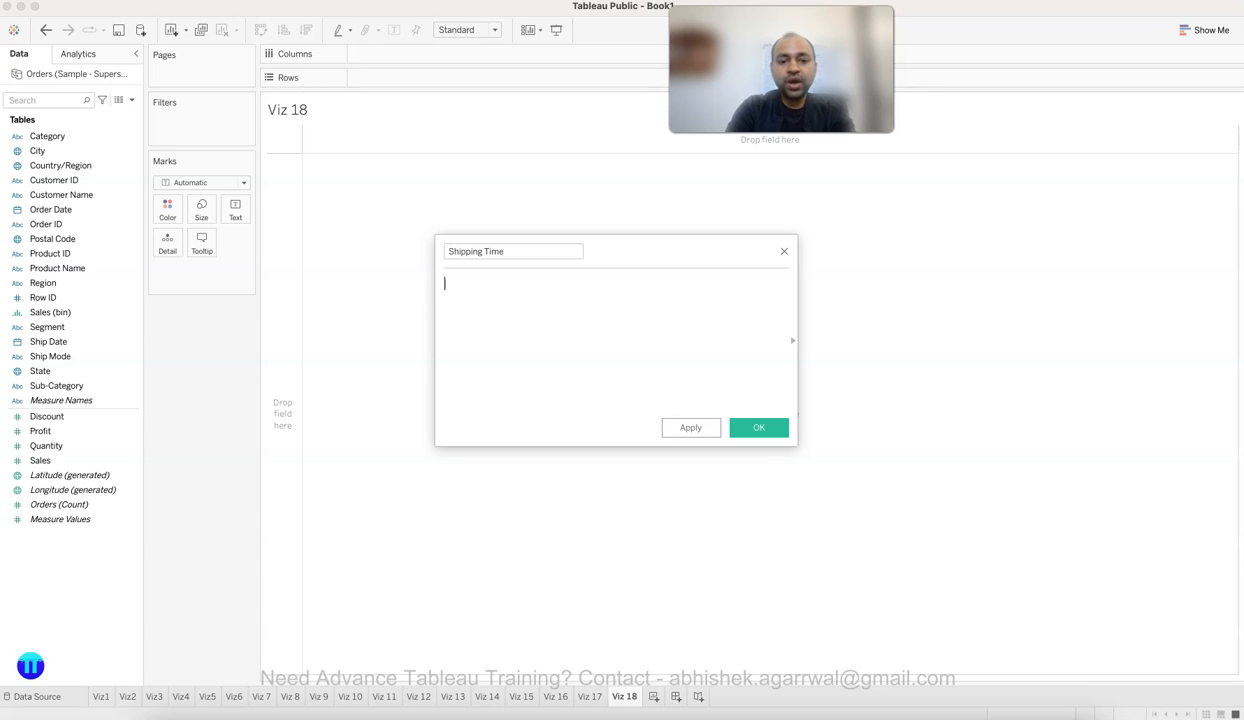
Define the Shipping Time formula as [Ship Date] - [Order Date] and save the calculated field.
{"action": "type", "text": "ship"}
{"action": "key", "text": "Return"}
{"action": "type", "text": "- ord"}
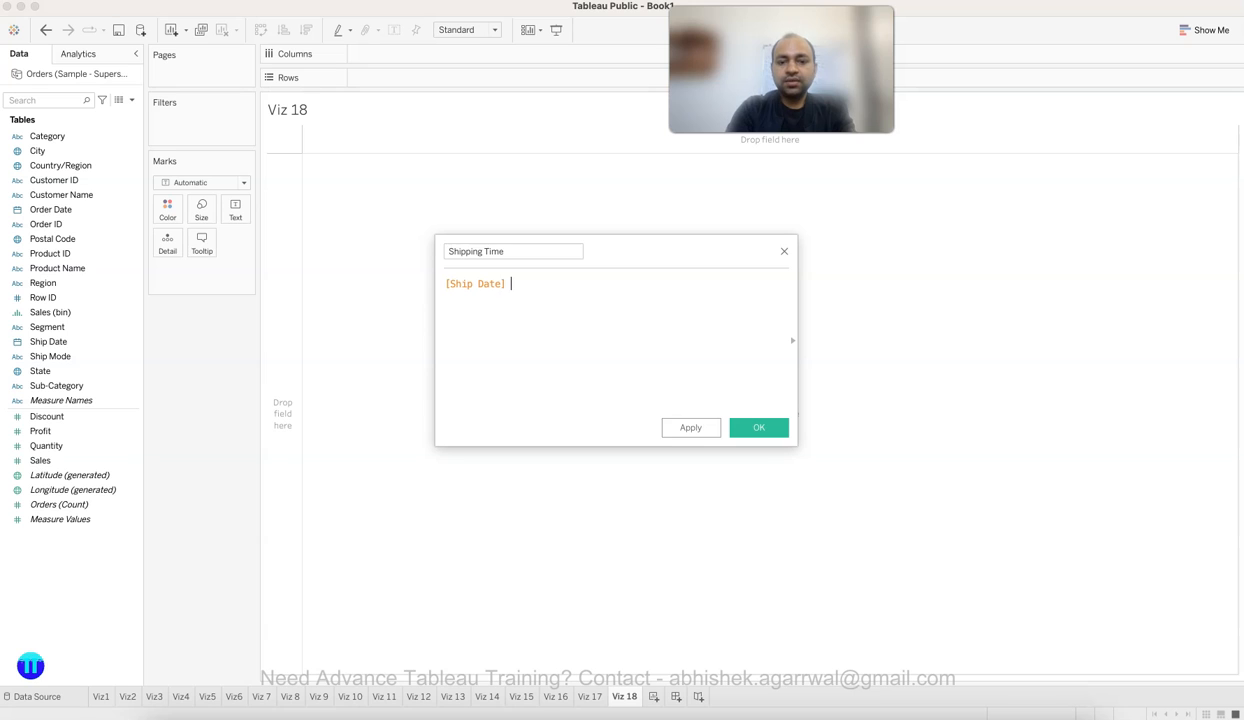
{"action": "key", "text": "Return"}
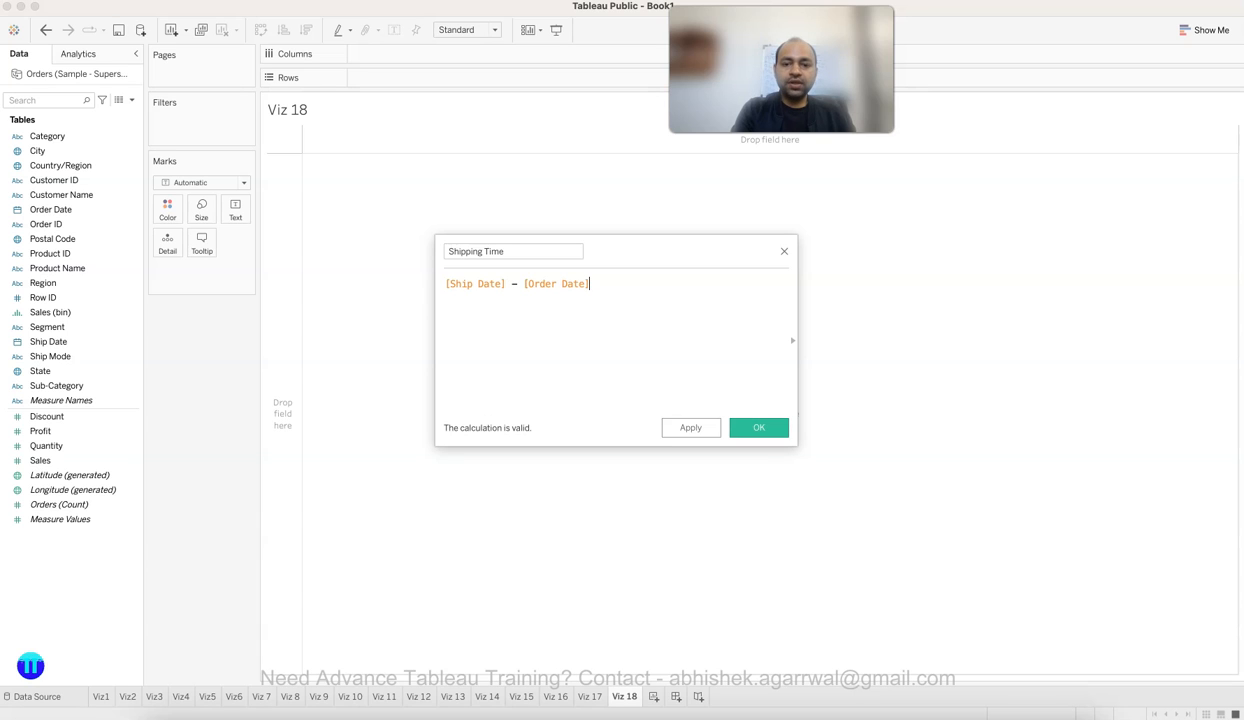
{"action": "left_click", "coordinate": [759, 427]}
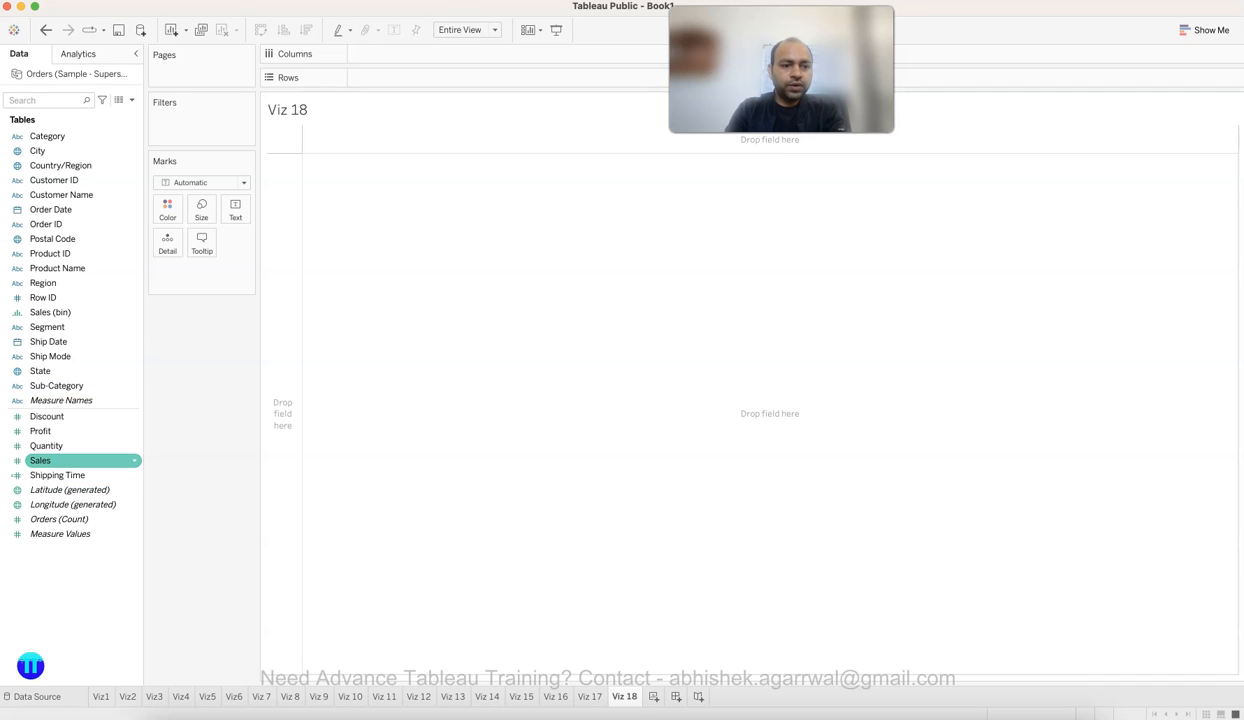
Build a Gantt chart on Viz 18 from the Shipping Time, Sub-Category and Order Date fields.
{"action": "left_click", "coordinate": [70, 475]}
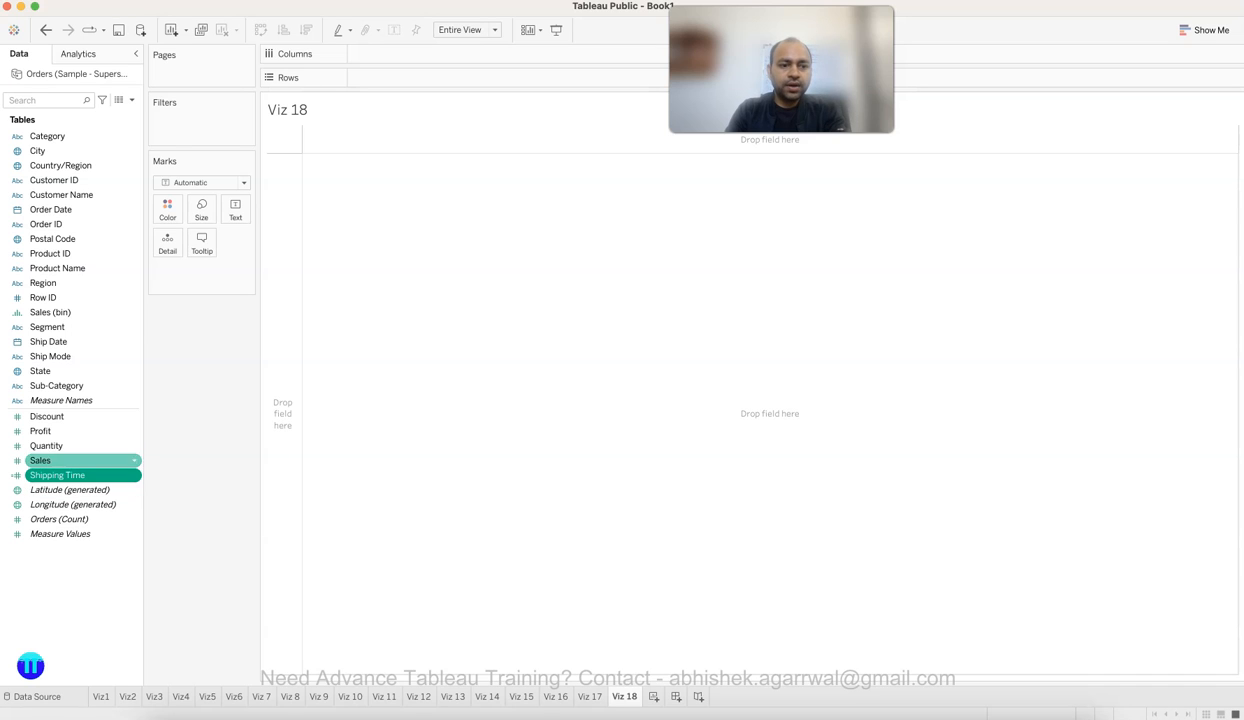
{"action": "left_click", "coordinate": [57, 385], "text": "super"}
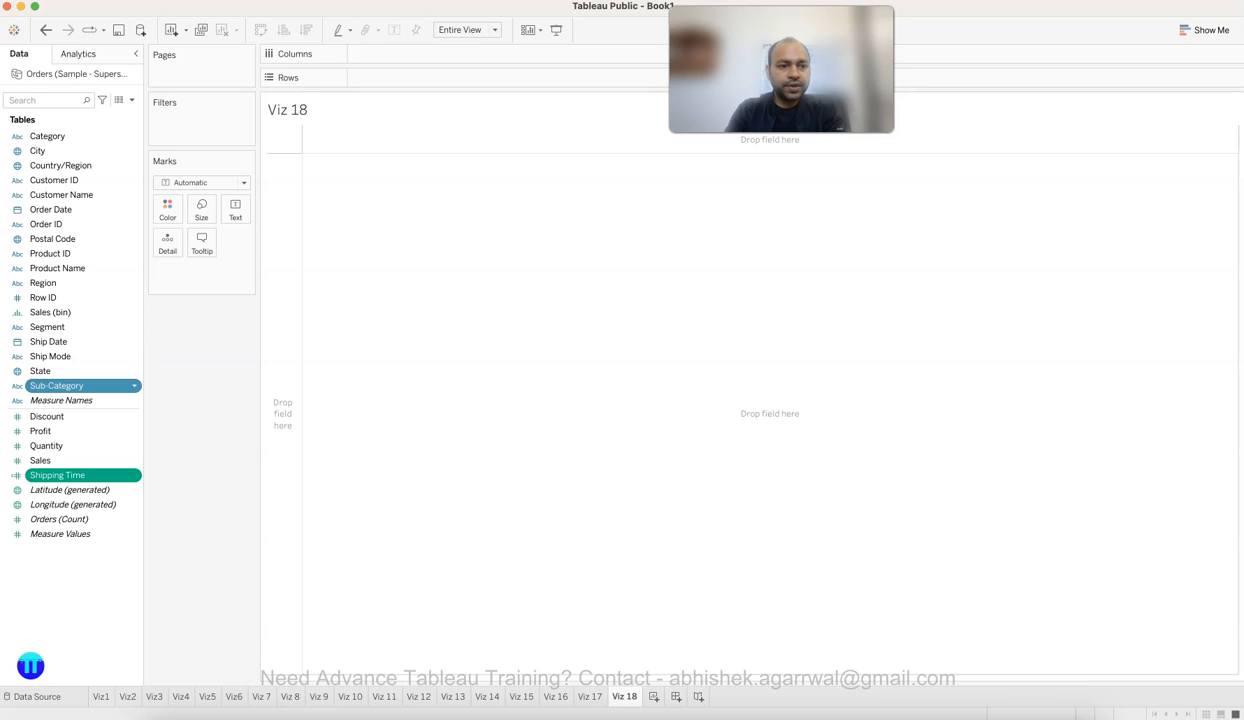
{"action": "left_click", "coordinate": [50, 209], "text": "super"}
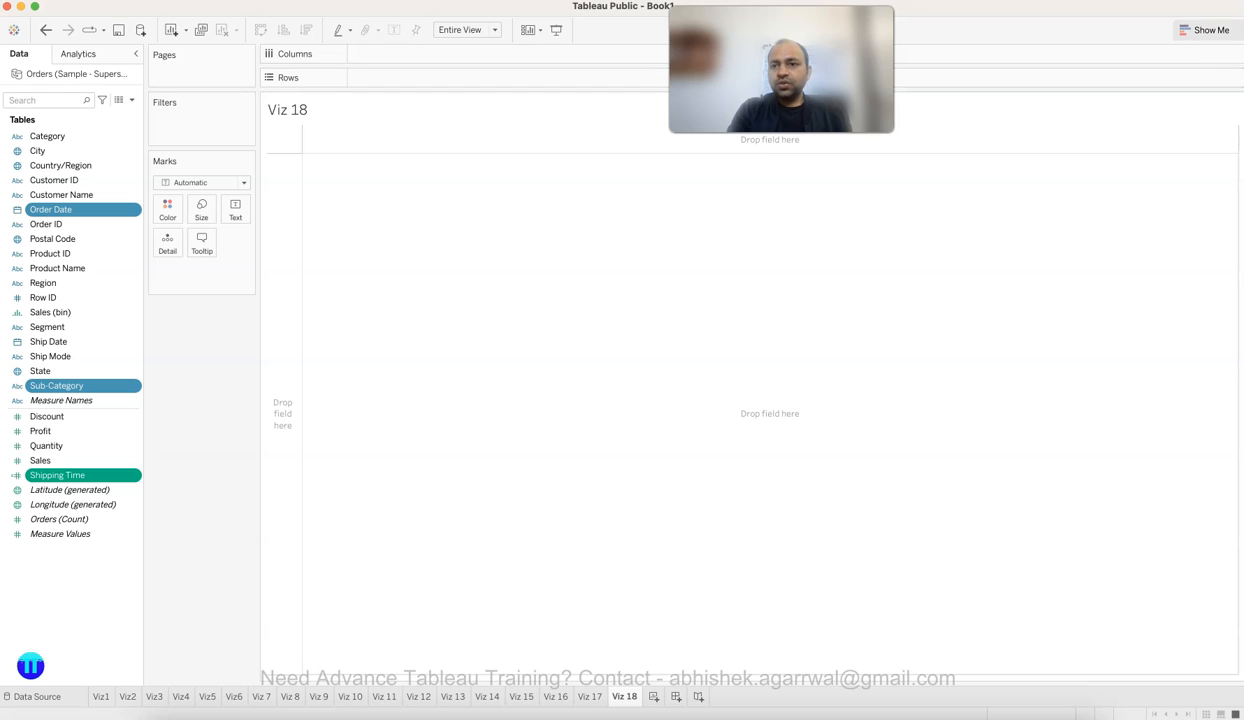
{"action": "left_click", "coordinate": [1205, 30]}
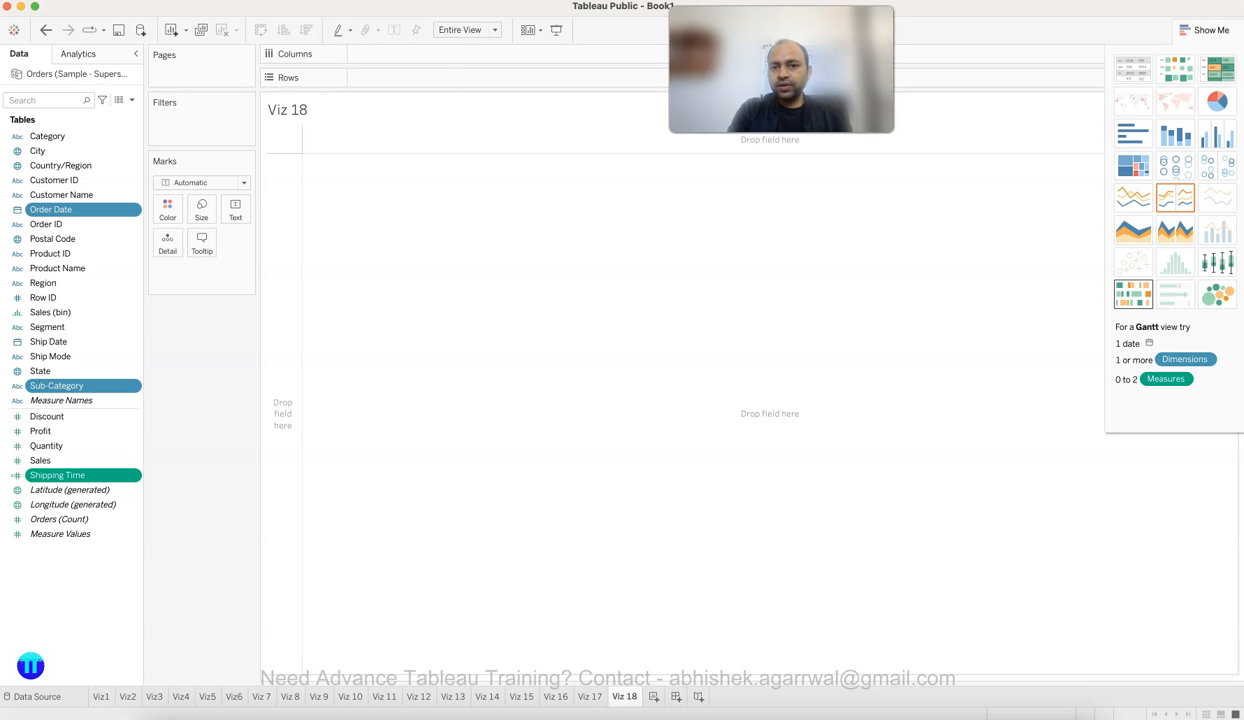
{"action": "left_click", "coordinate": [1133, 293]}
{"action": "left_click", "coordinate": [1205, 30]}
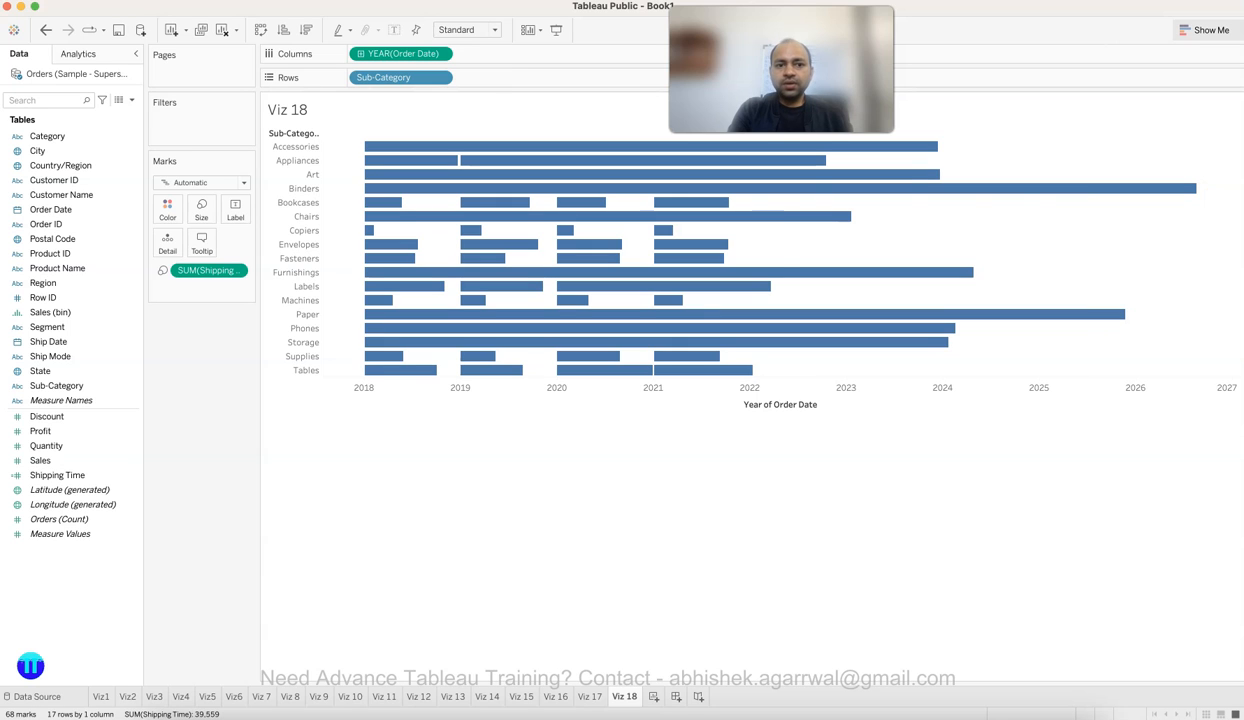
Fit the Gantt chart to Entire View and change Order Date on Columns from yearly level to Exact Date.
{"action": "left_click", "coordinate": [467, 29]}
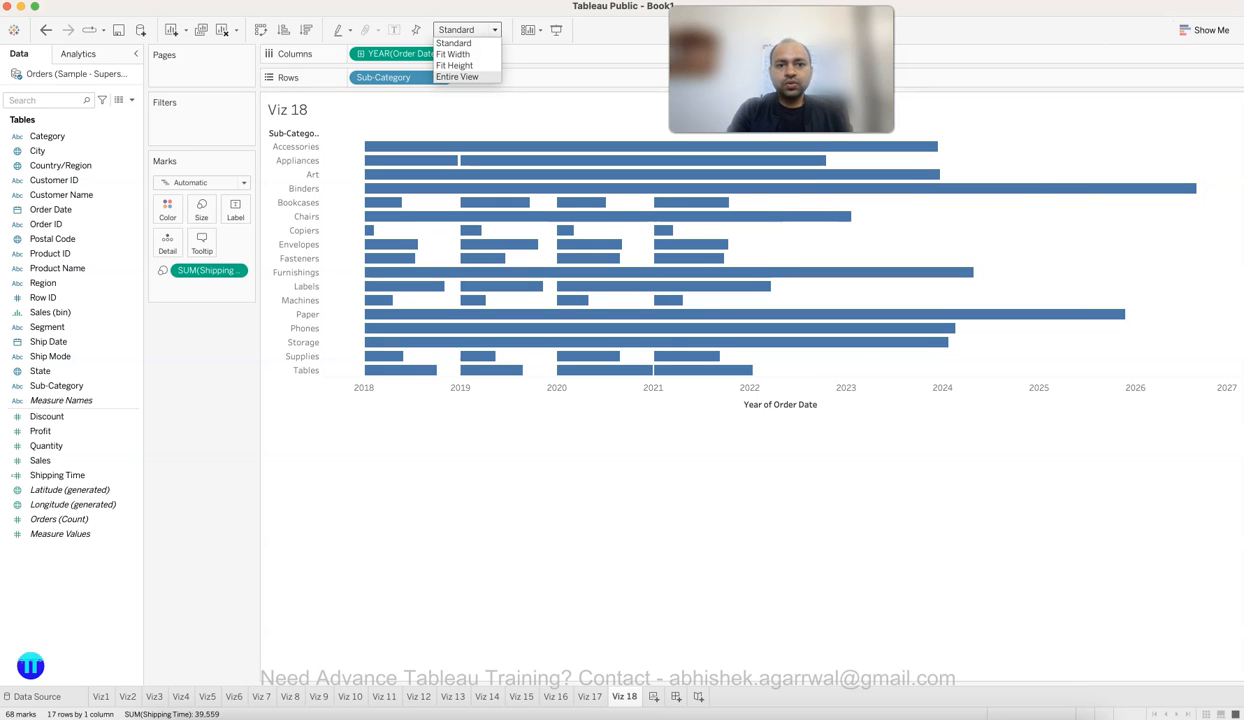
{"action": "left_click", "coordinate": [457, 77]}
{"action": "mouse_move", "coordinate": [482, 472]}
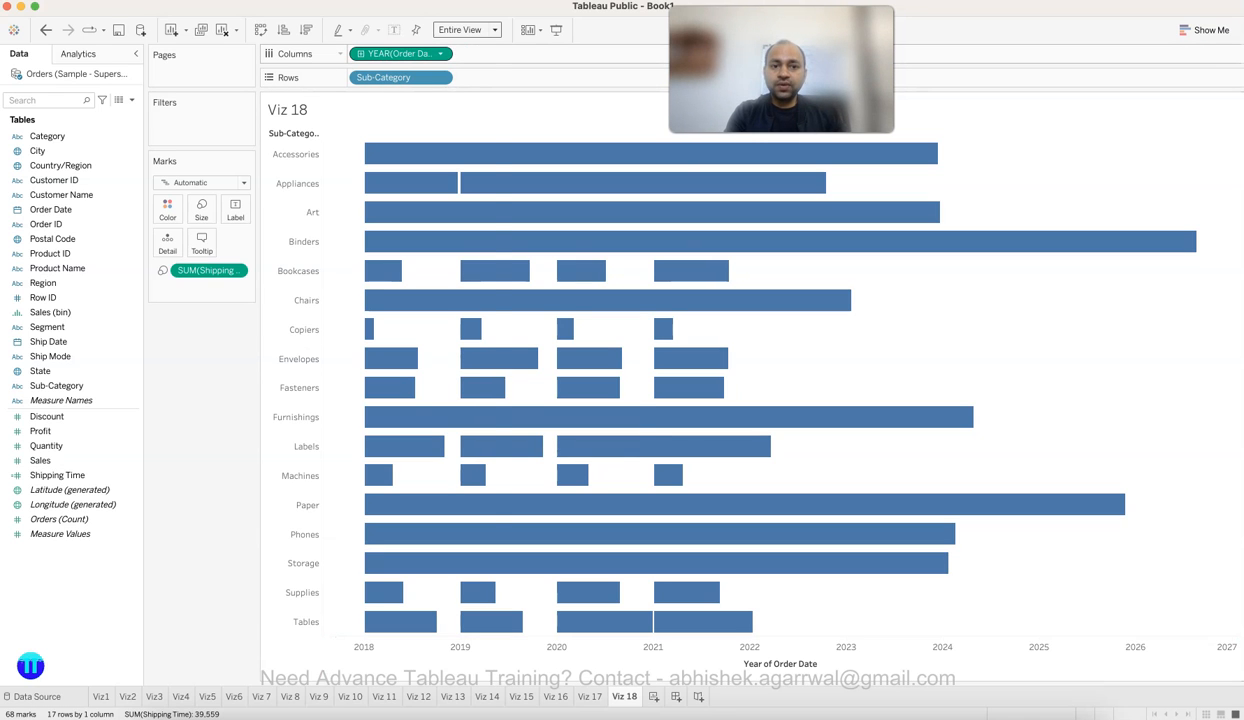
{"action": "left_click", "coordinate": [440, 53]}
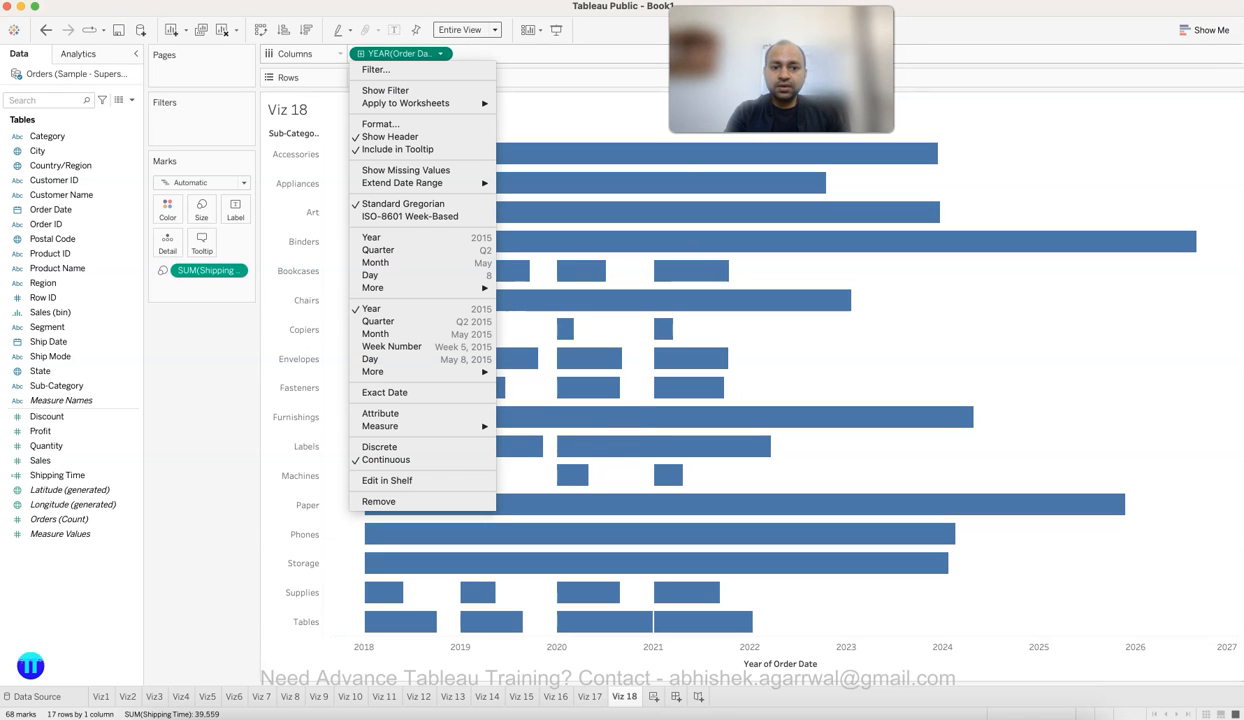
{"action": "left_click", "coordinate": [385, 392]}
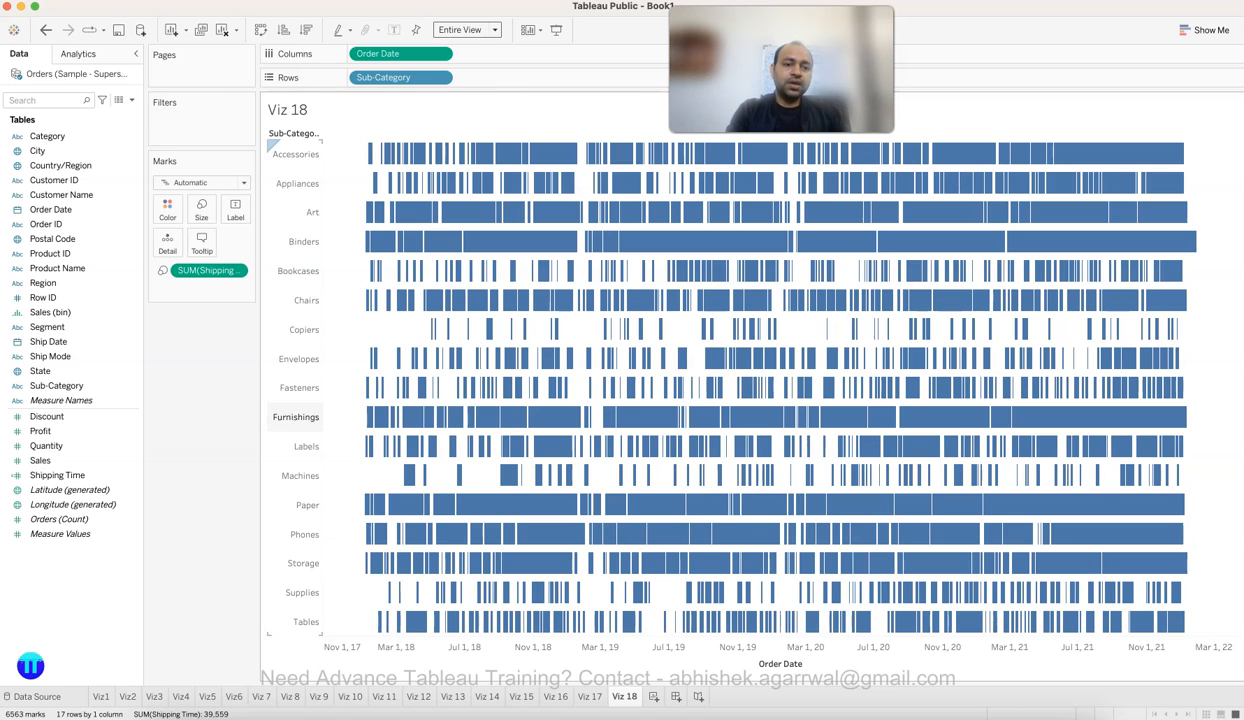
Encode the summed Shipping Time as mark color instead of size in the Viz 18 chart.
{"action": "mouse_move", "coordinate": [205, 270]}
{"action": "left_mouse_down"}
{"action": "mouse_move", "coordinate": [139, 222]}
{"action": "mouse_move", "coordinate": [167, 208]}
{"action": "left_mouse_up"}
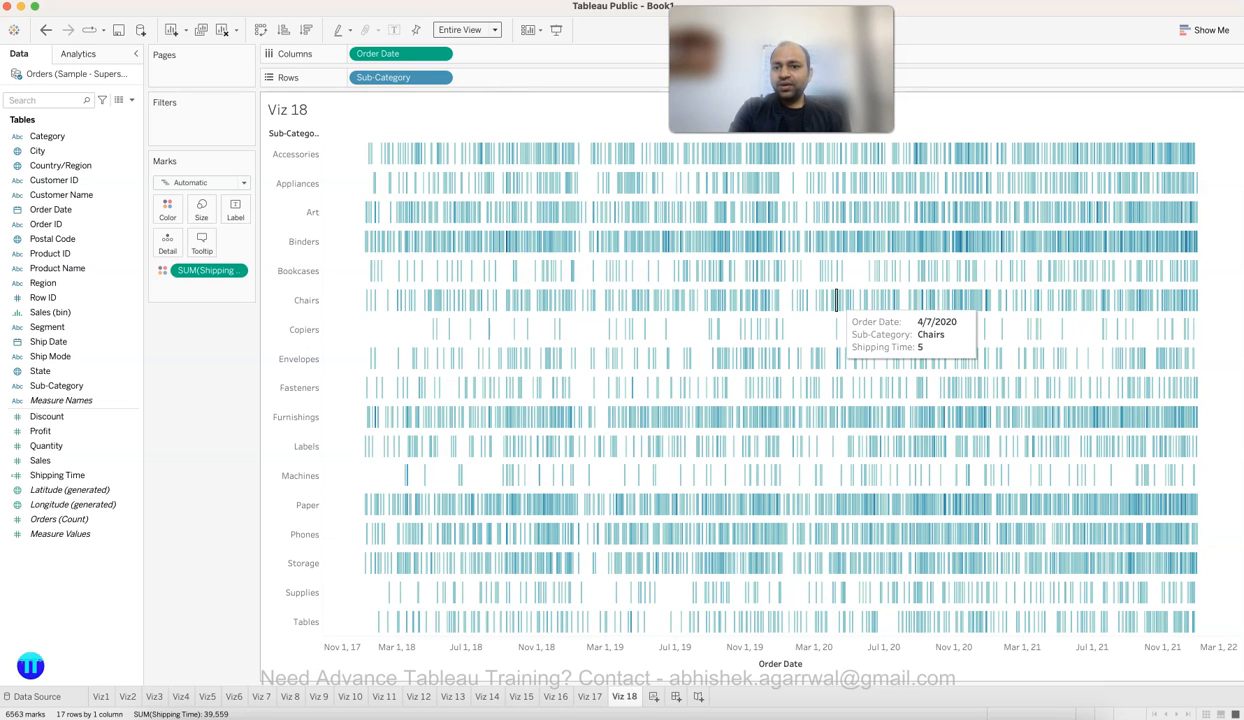
{"action": "mouse_move", "coordinate": [962, 248]}
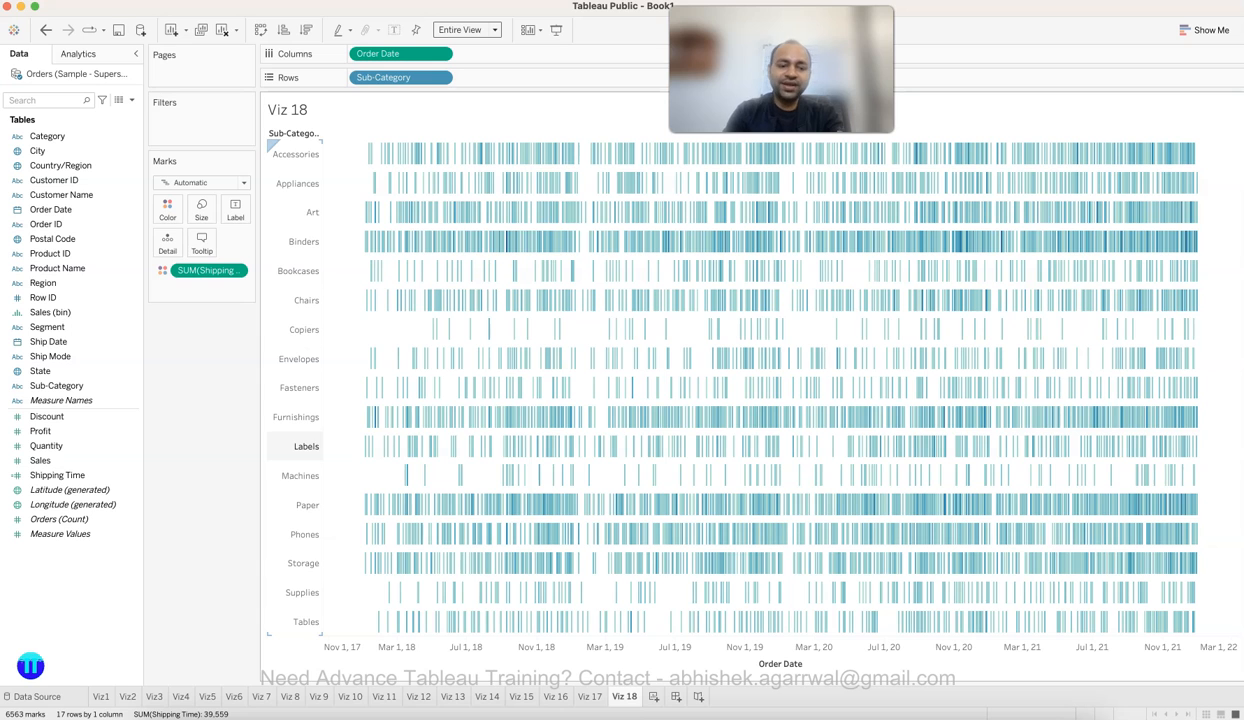
Switch to PowerPoint and advance to the slide asking whether sub-category sales are above or below average.
{"action": "left_click", "coordinate": [338, 713]}
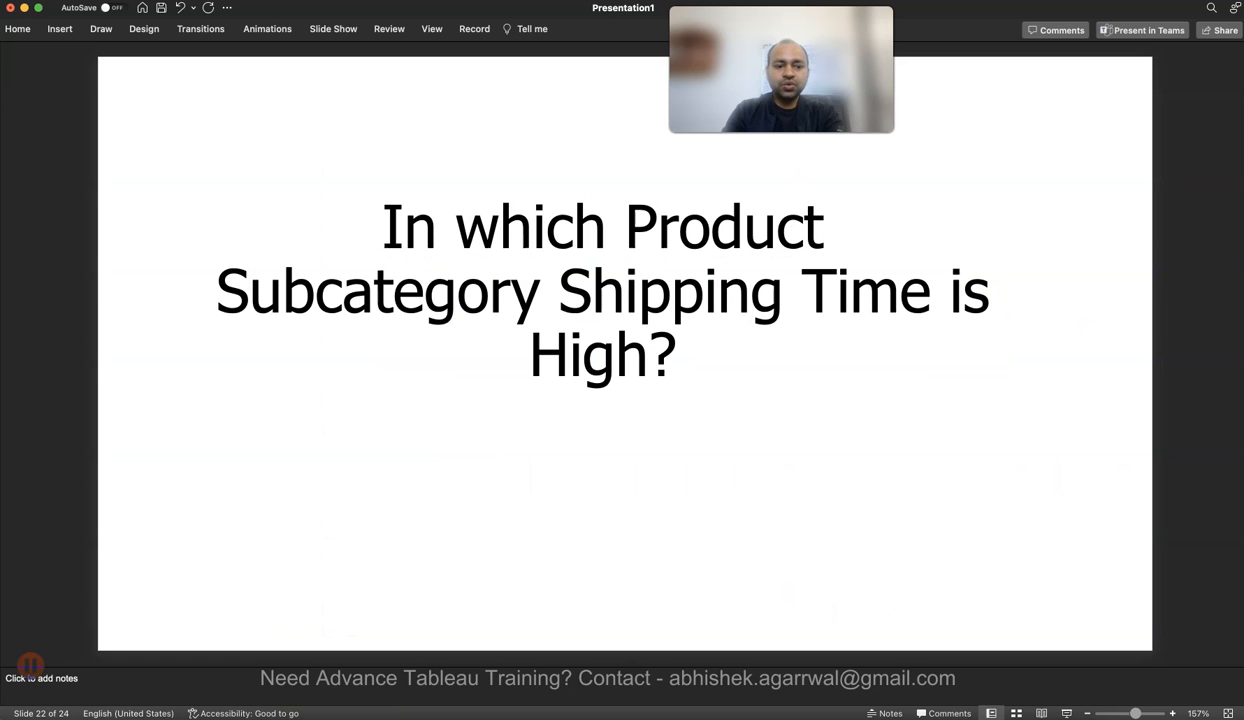
{"action": "key", "text": "Down"}
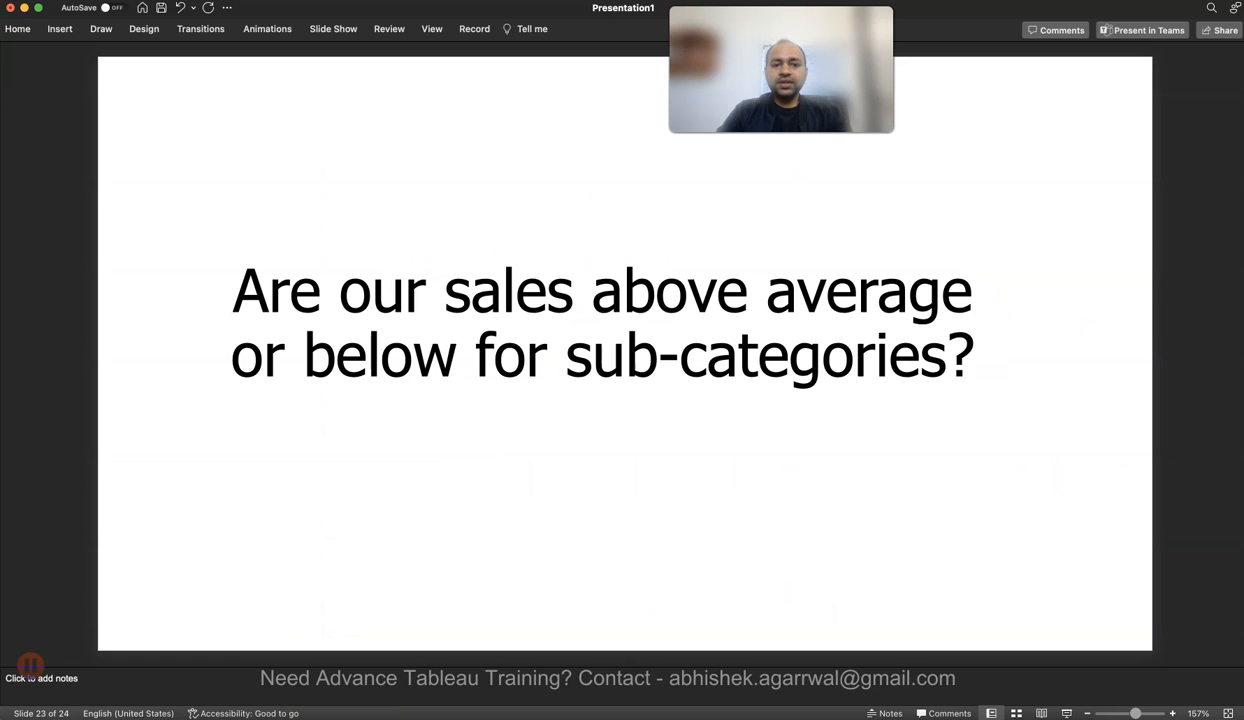
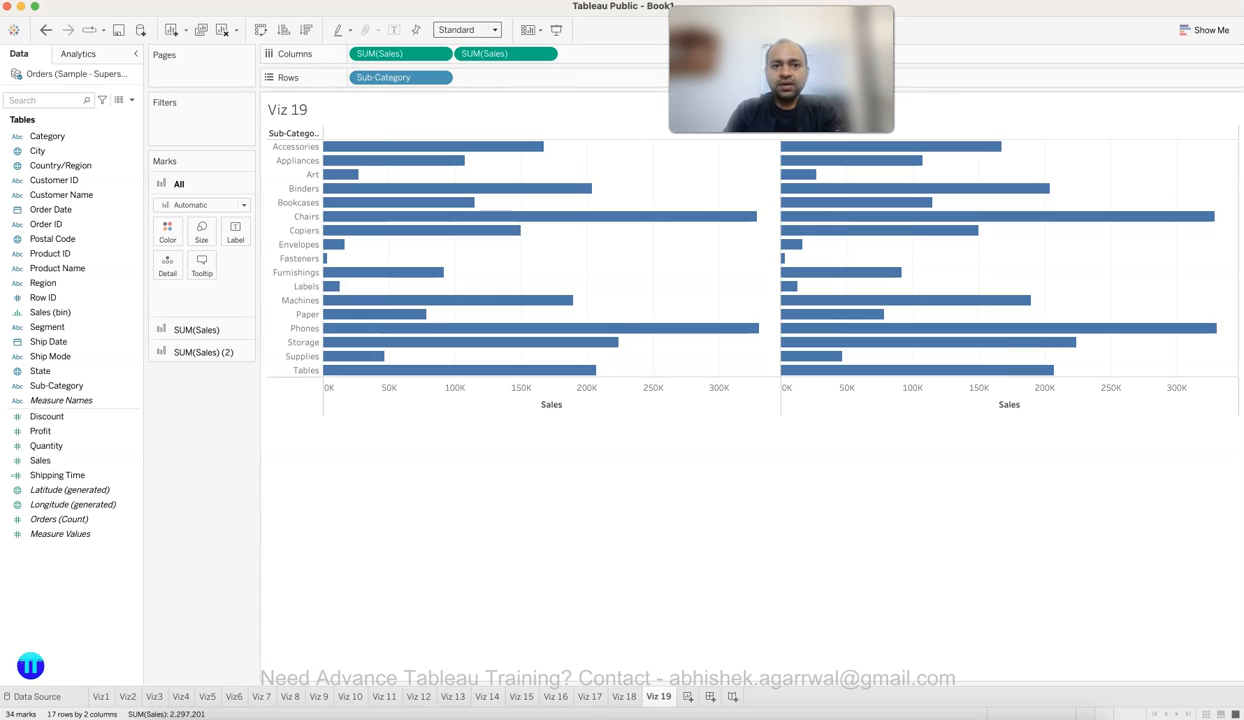
Fit Viz 19 to the entire view and change the second Sales measure's aggregation to Average.
{"action": "left_click", "coordinate": [455, 76]}
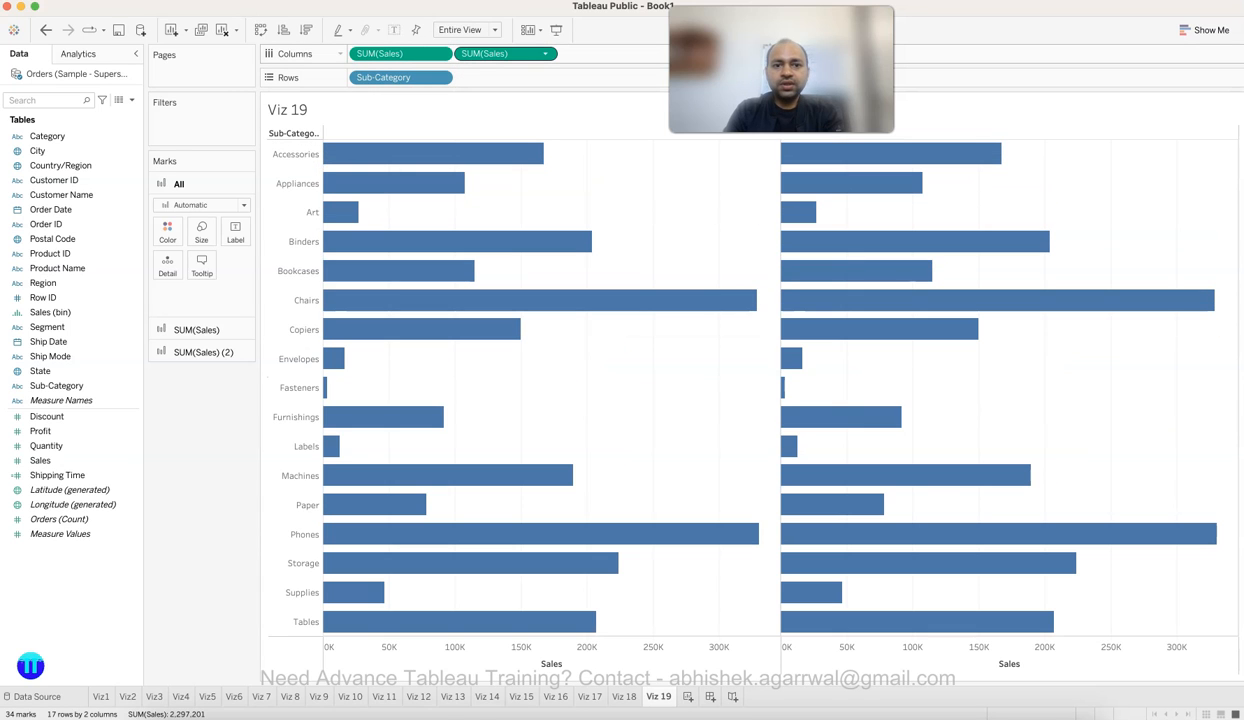
{"action": "left_click", "coordinate": [545, 53]}
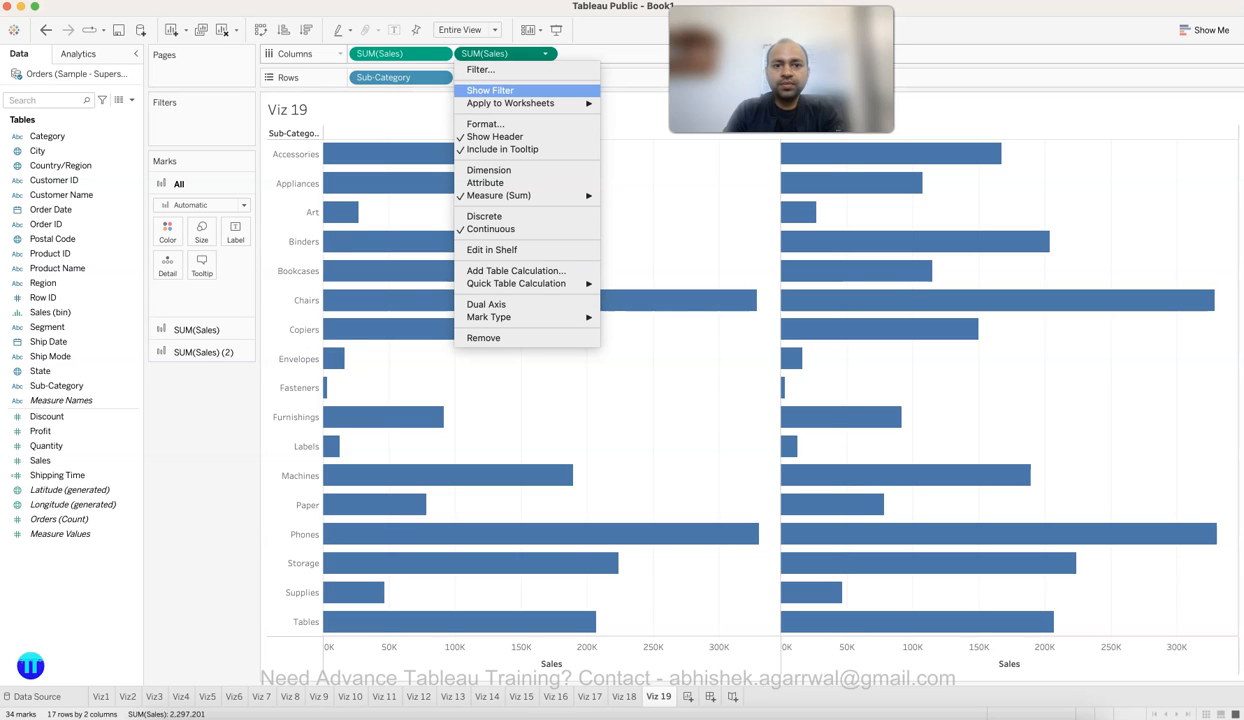
{"action": "mouse_move", "coordinate": [498, 195]}
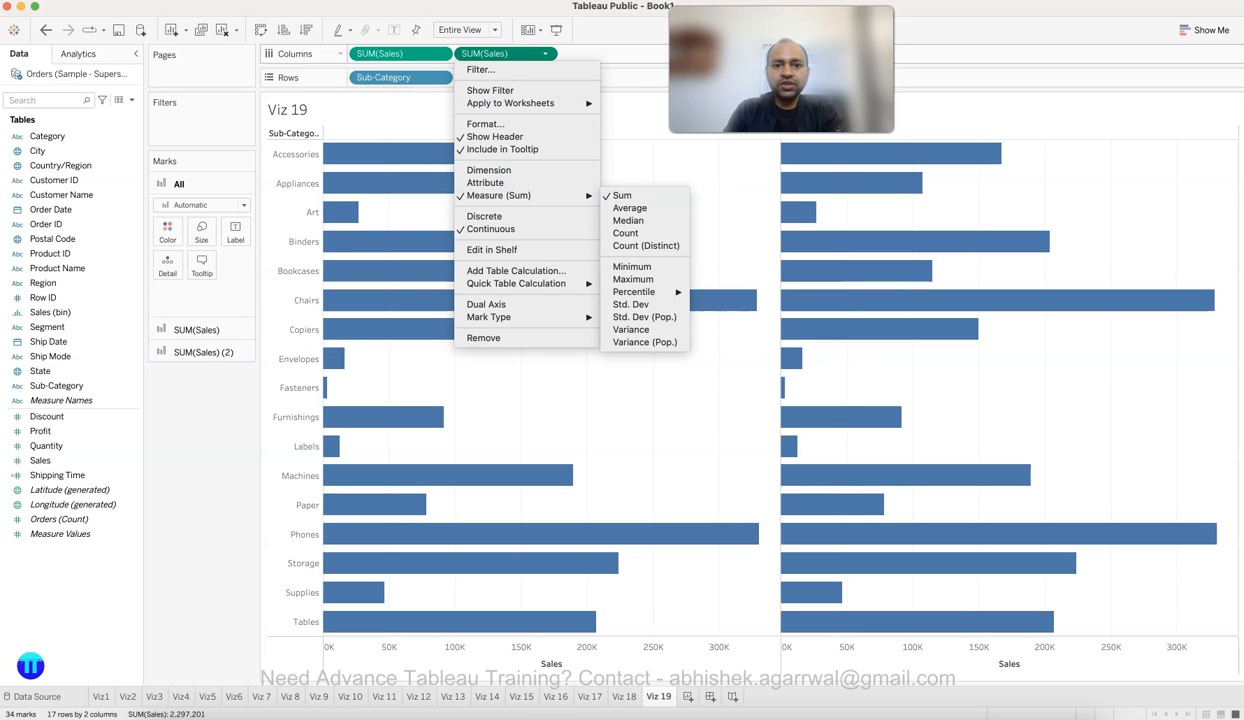
{"action": "left_click", "coordinate": [630, 208]}
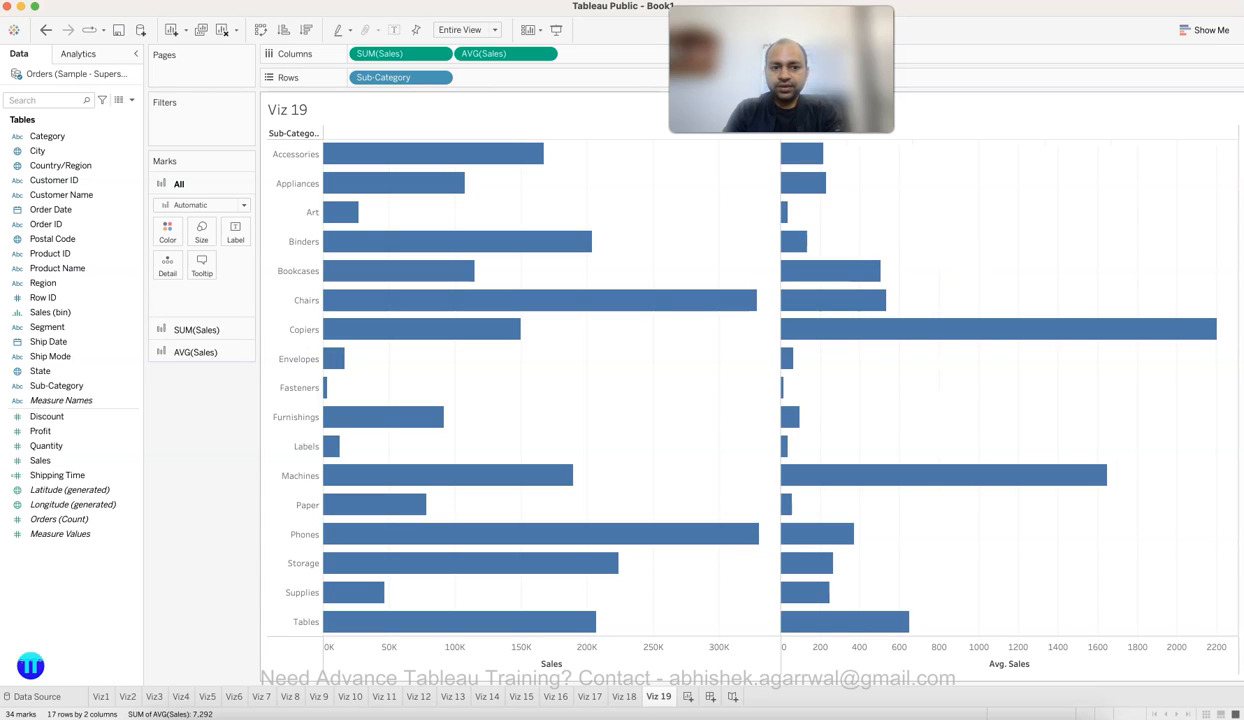
Show the average Sales marks as circles and color them orange.
{"action": "left_click", "coordinate": [195, 352]}
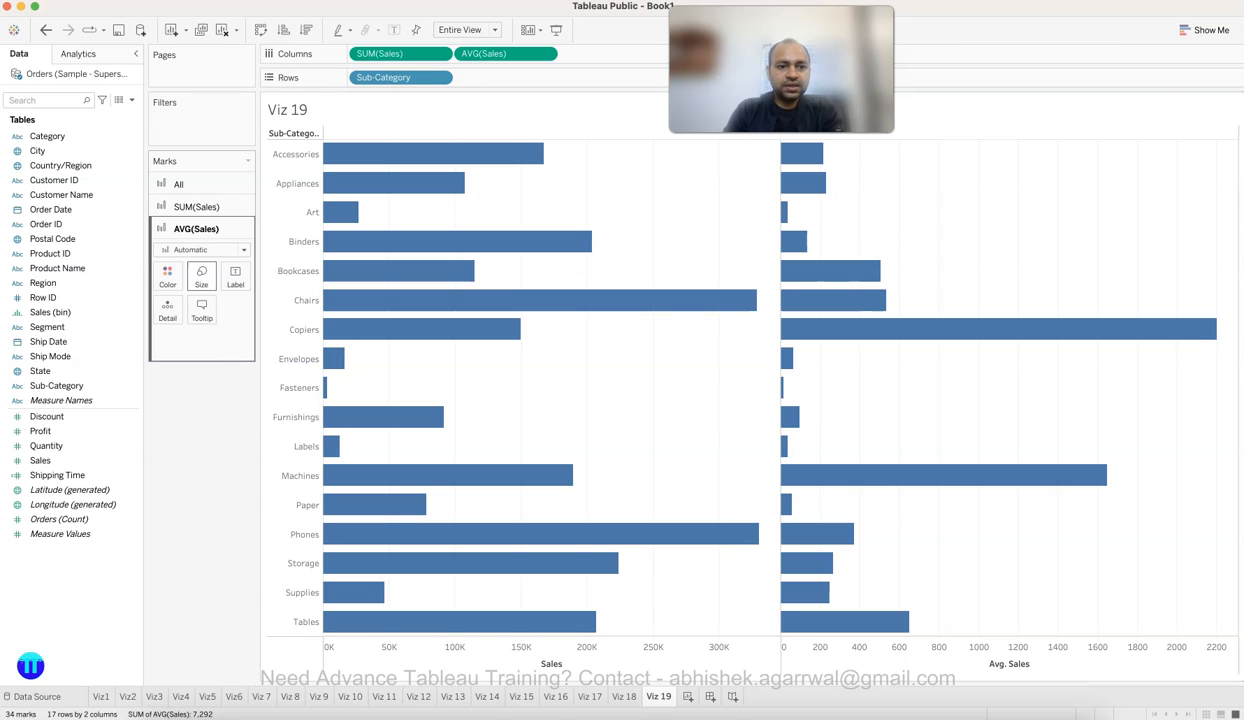
{"action": "left_click", "coordinate": [200, 249]}
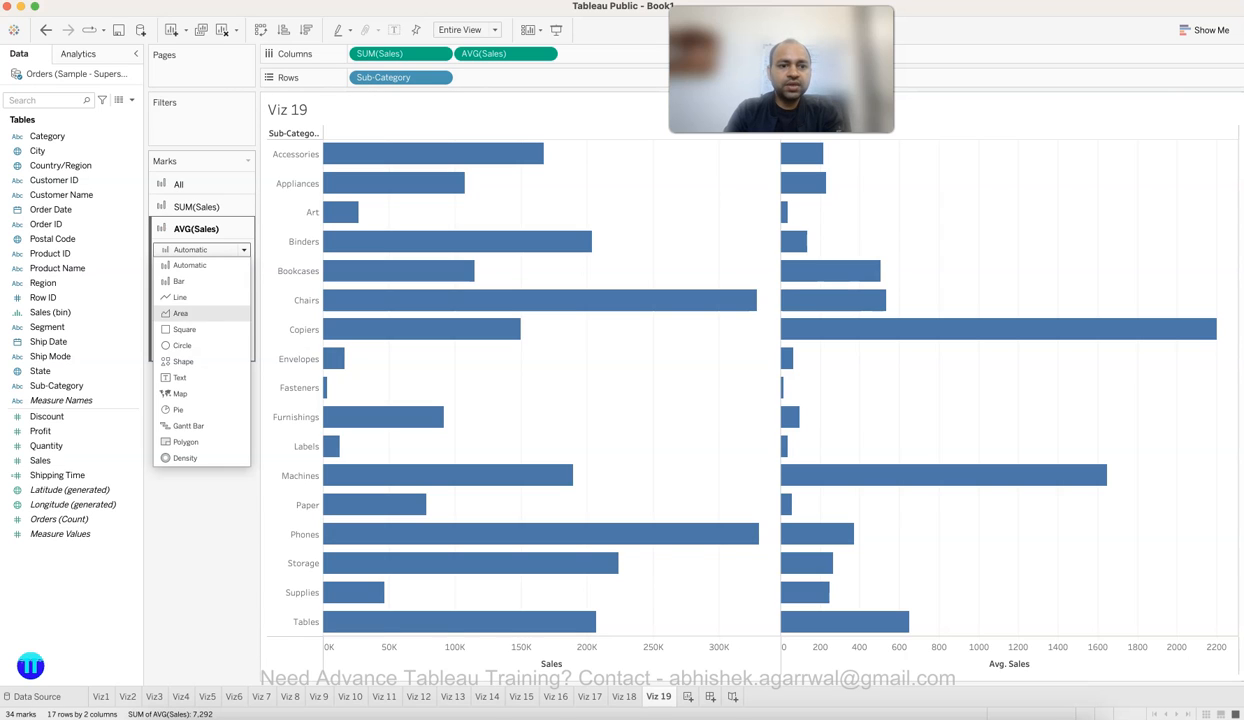
{"action": "left_click", "coordinate": [182, 345]}
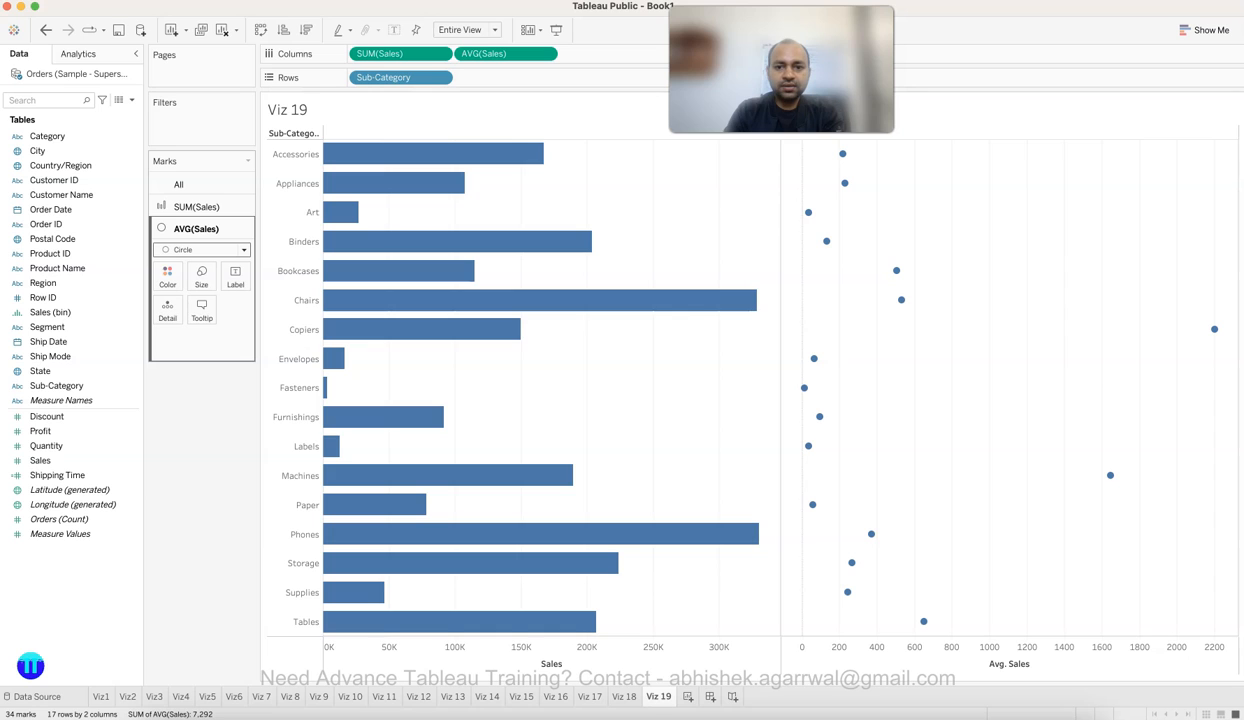
{"action": "left_click", "coordinate": [167, 276]}
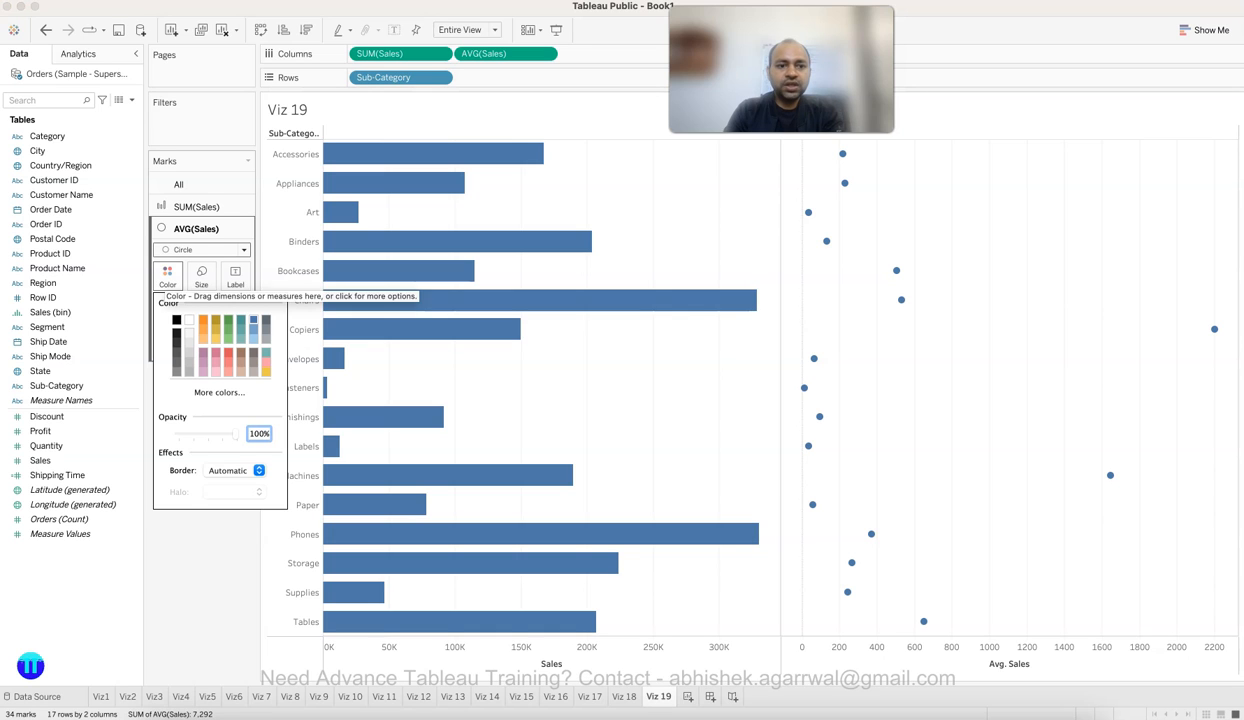
{"action": "left_click", "coordinate": [203, 321]}
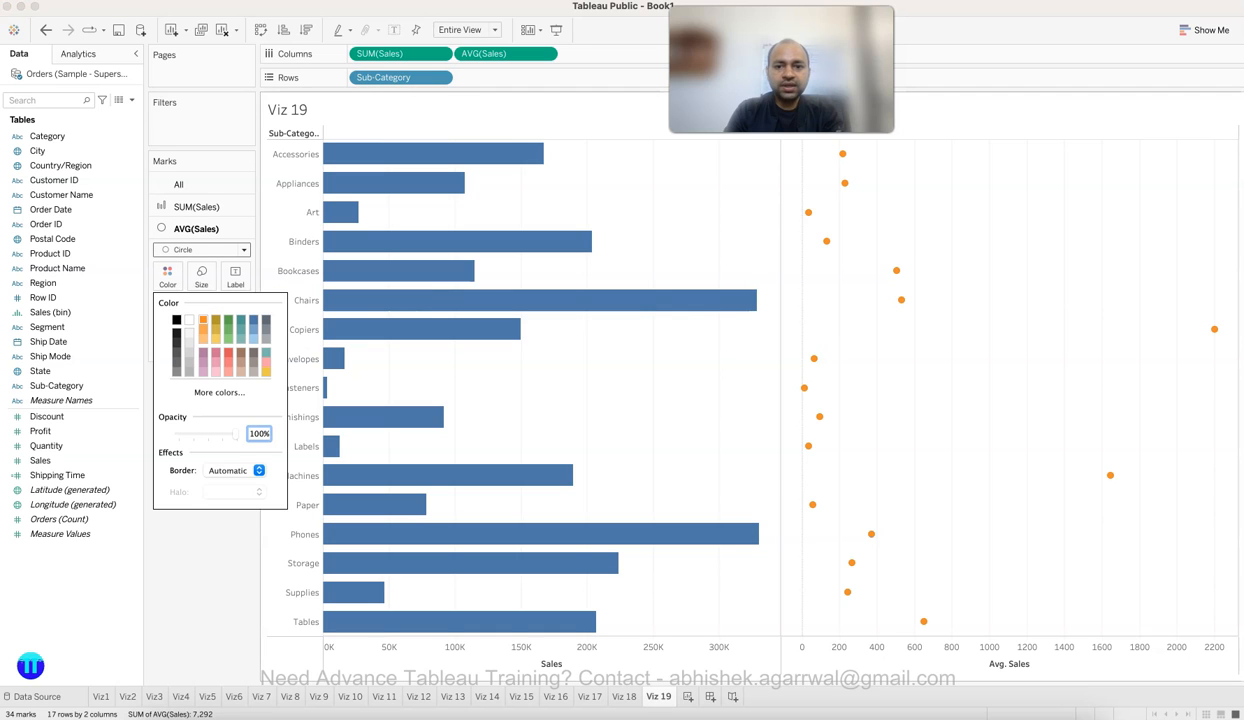
{"action": "key", "text": "Escape"}
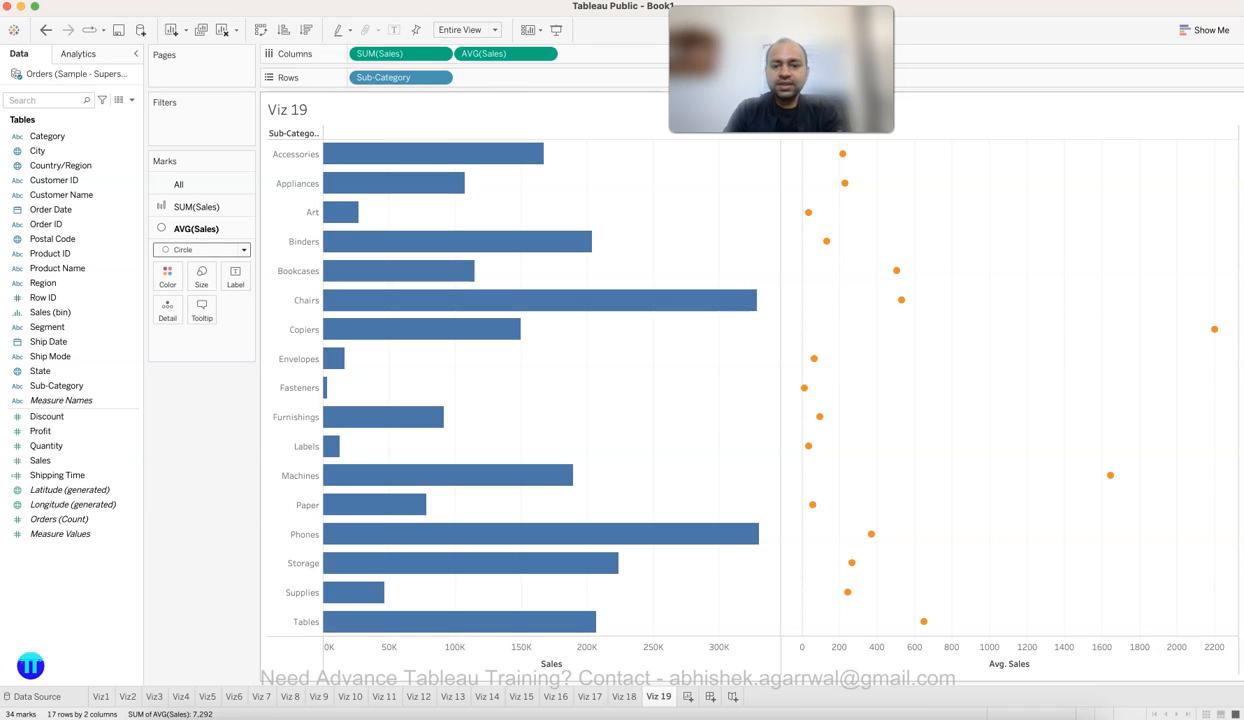
{"action": "mouse_move", "coordinate": [808, 212]}
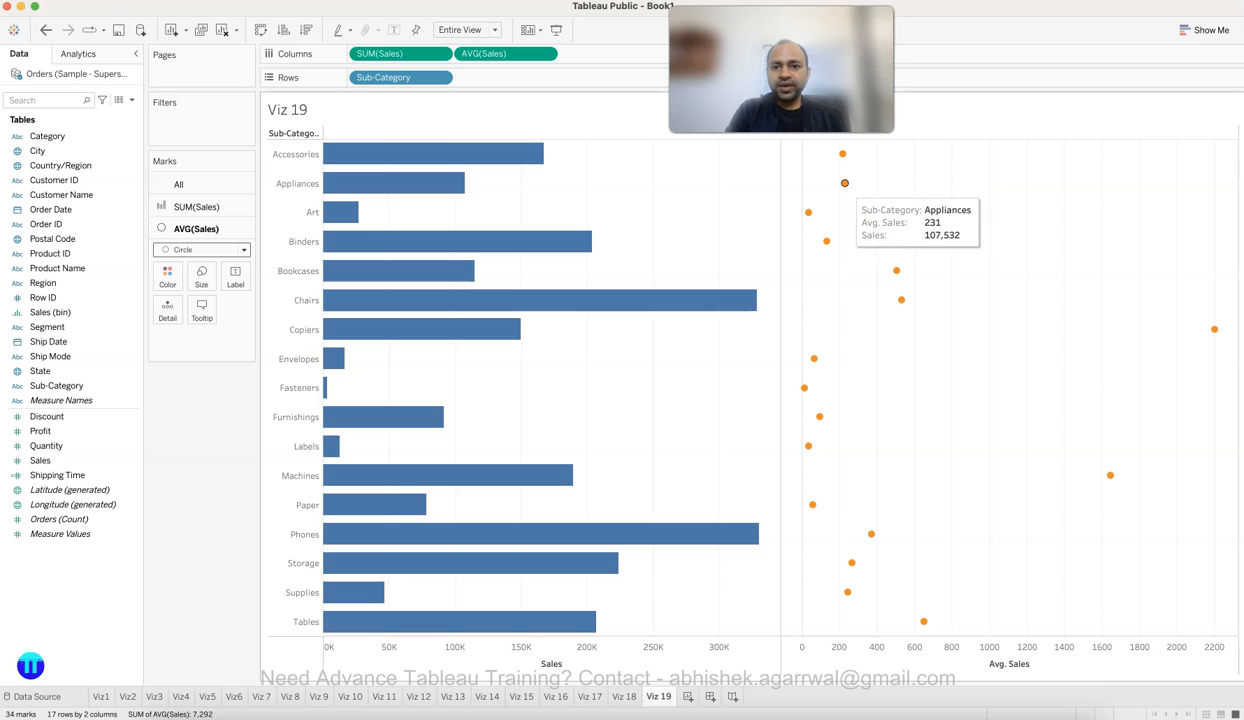
Combine average Sales with summed Sales on a dual axis and set the summed Sales marks to Bar.
{"action": "left_click", "coordinate": [545, 53]}
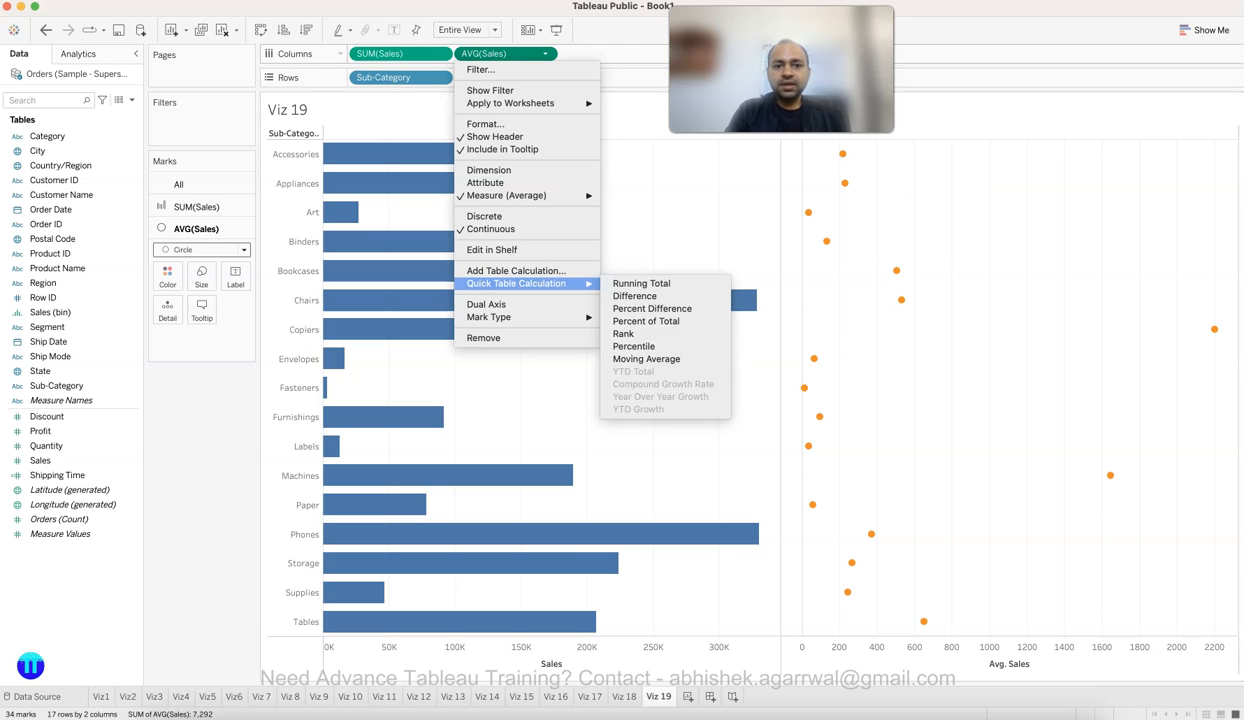
{"action": "left_click", "coordinate": [486, 304]}
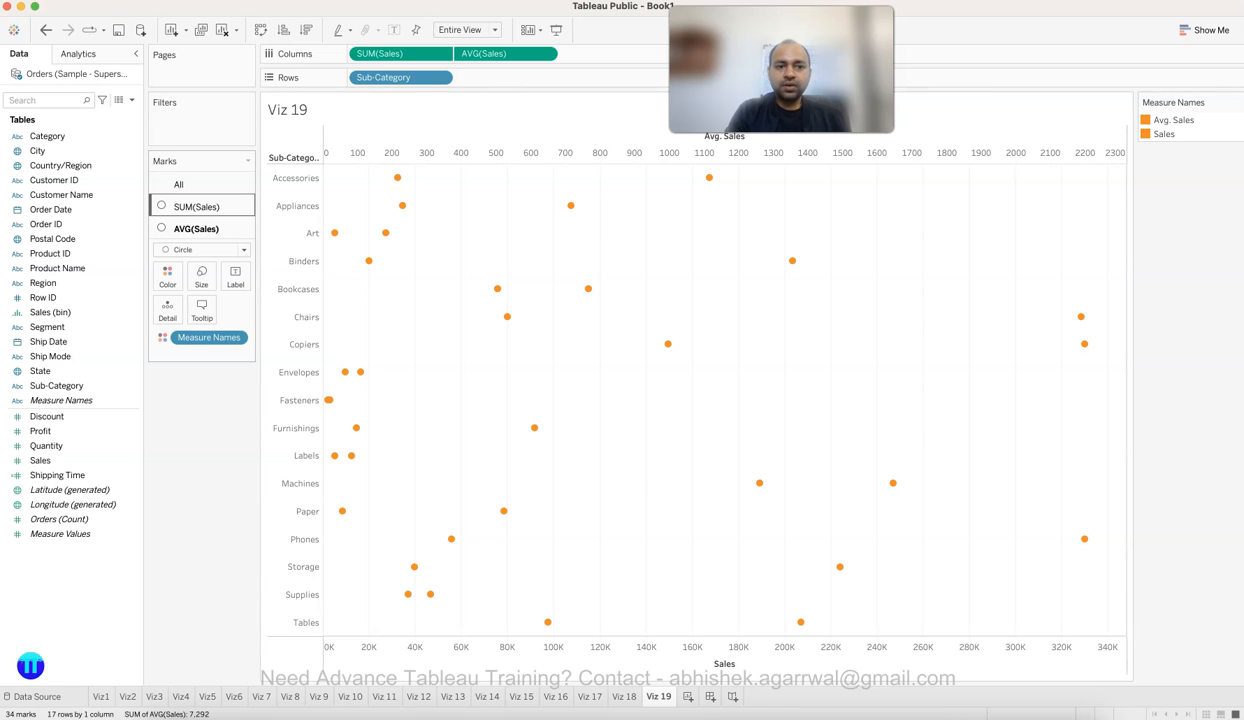
{"action": "left_click", "coordinate": [196, 206]}
{"action": "left_click", "coordinate": [200, 227]}
{"action": "left_click", "coordinate": [180, 258]}
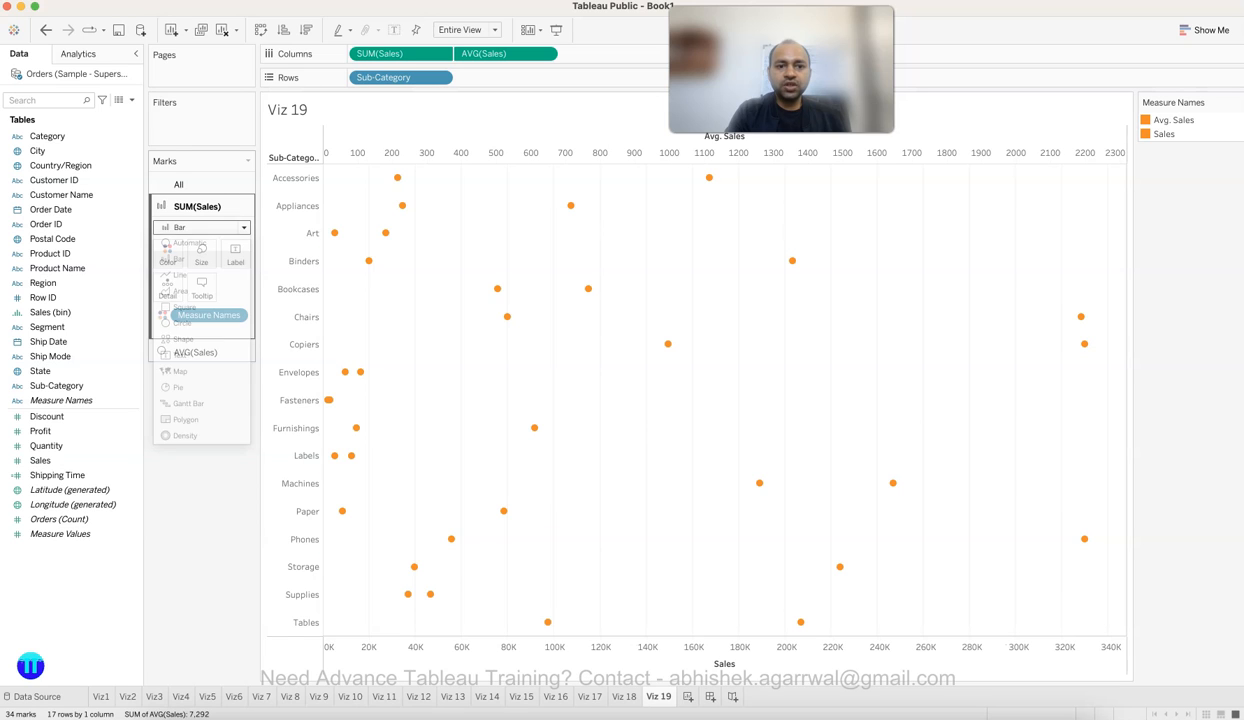
Assign blue to Sales in the Measure Names colors, using the Automatic palette.
{"action": "left_click", "coordinate": [167, 254]}
{"action": "left_click", "coordinate": [219, 300]}
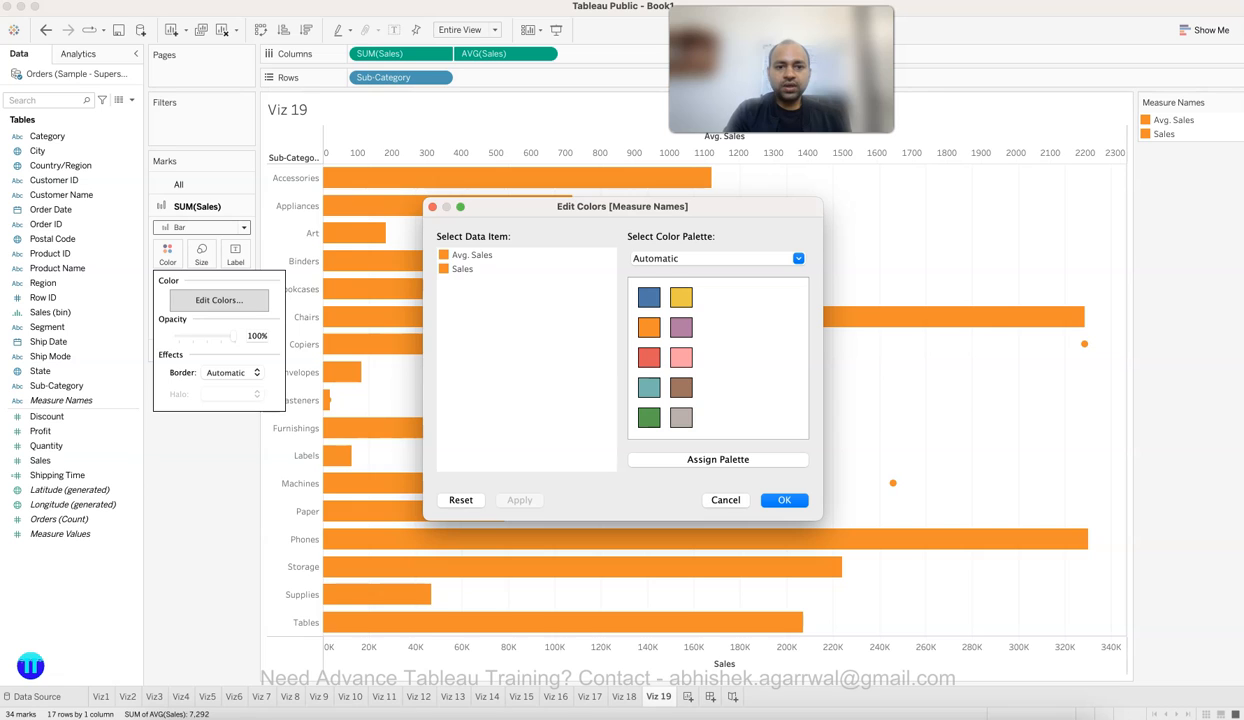
{"action": "left_click", "coordinate": [462, 269]}
{"action": "left_click", "coordinate": [649, 298]}
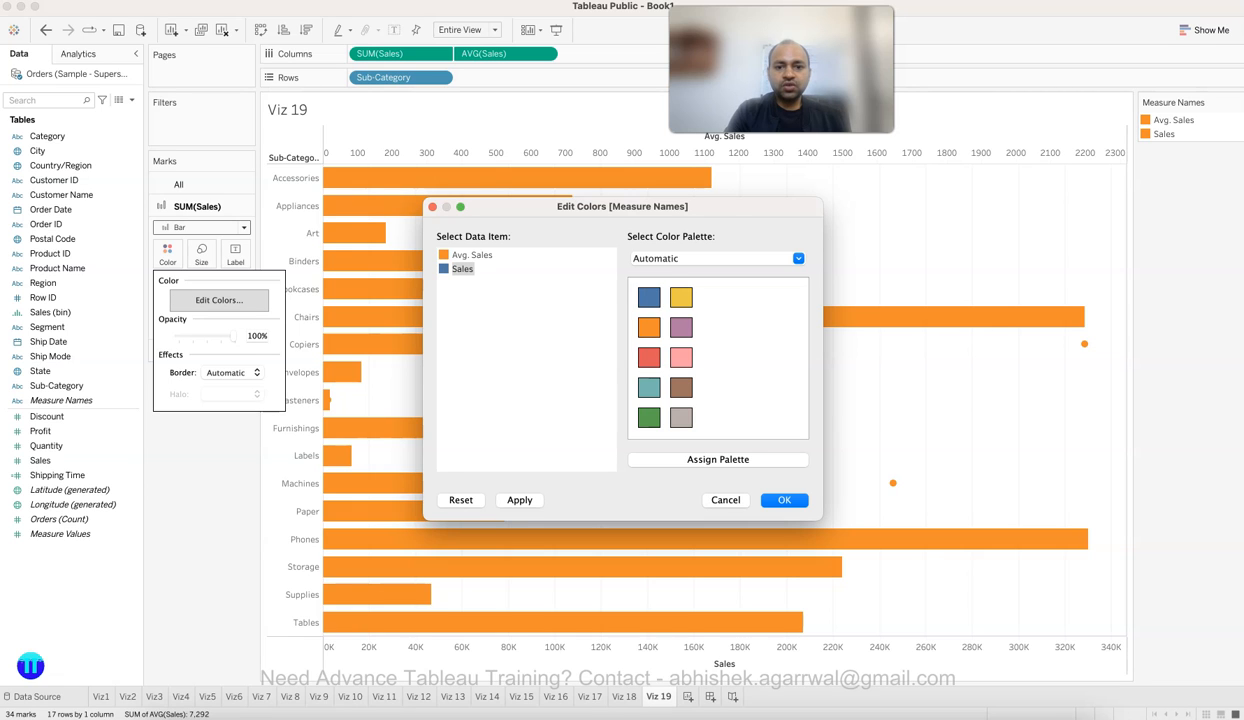
{"action": "left_click", "coordinate": [519, 500]}
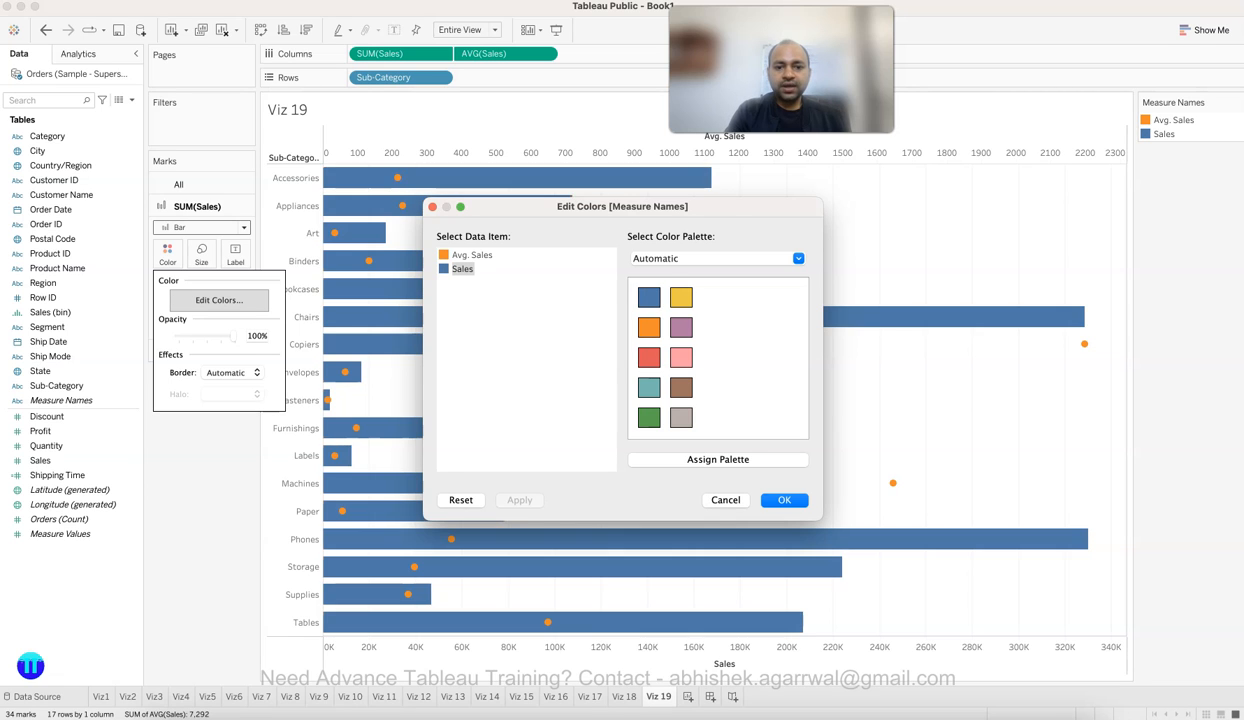
{"action": "left_click", "coordinate": [784, 500]}
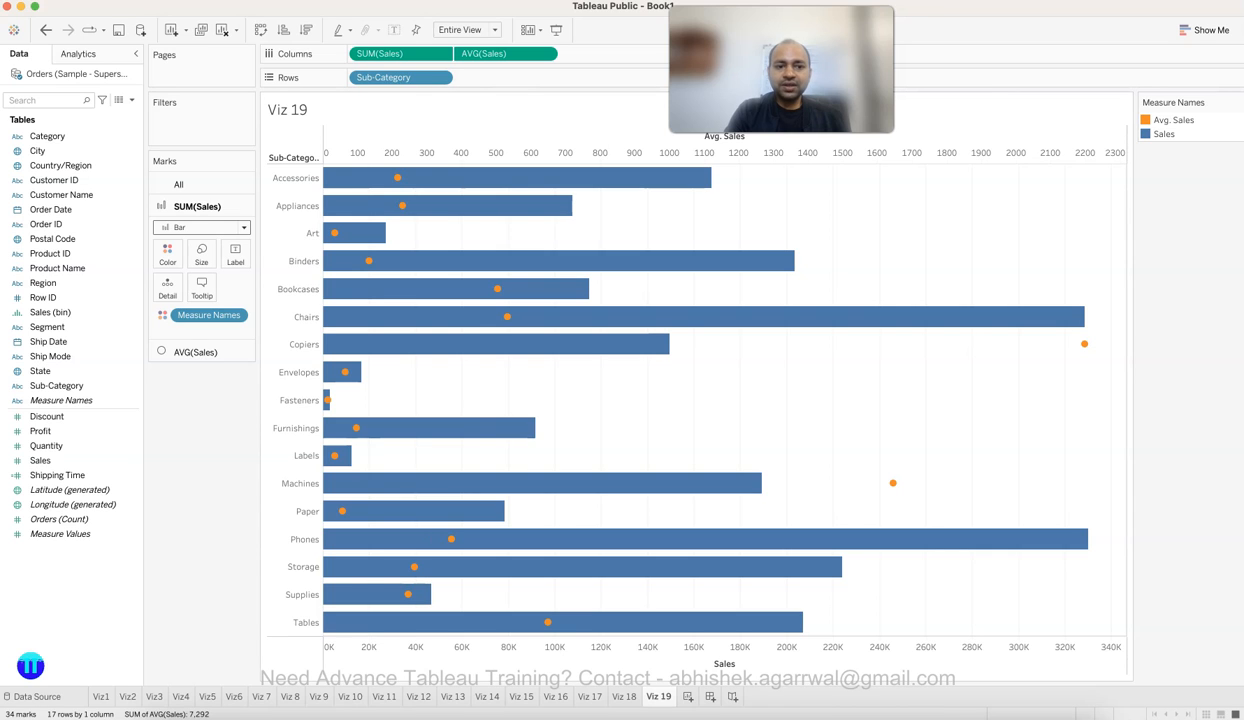
Synchronize the two Sales axes and check the sum and average values for sub-categories such as Accessories, Copiers and Machines.
{"action": "left_click", "coordinate": [195, 352]}
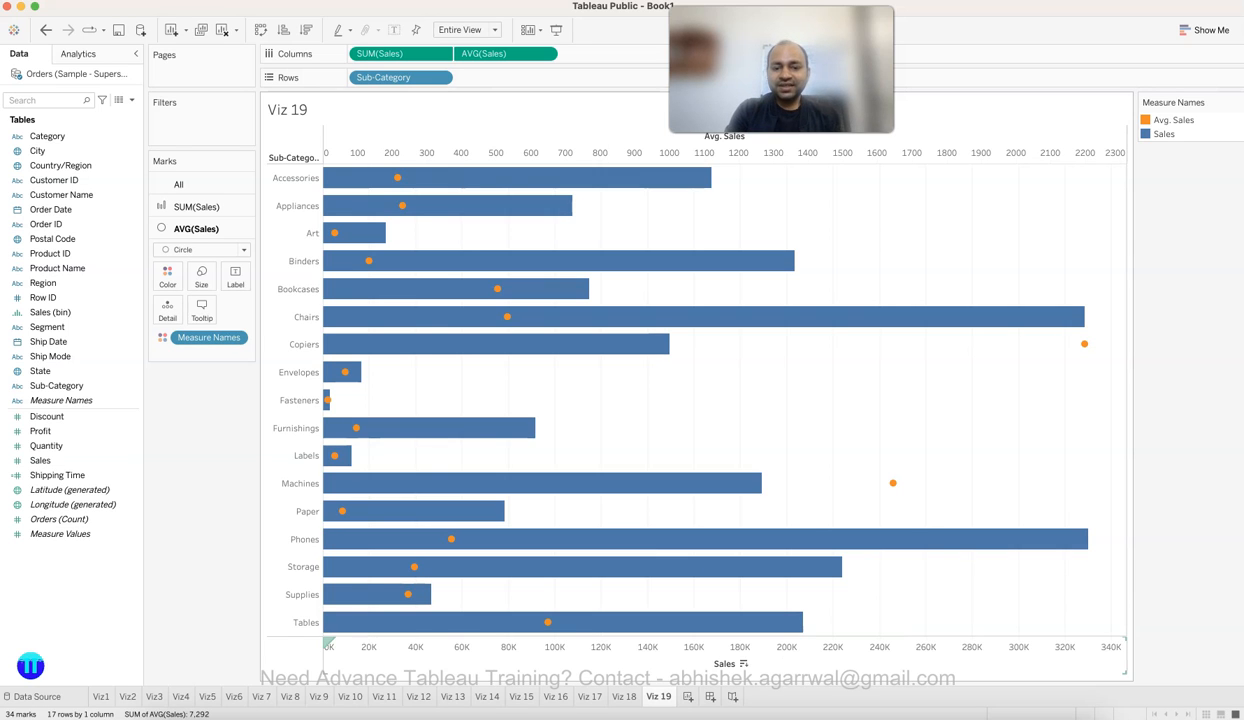
{"action": "right_click", "coordinate": [710, 648]}
{"action": "left_click", "coordinate": [757, 556]}
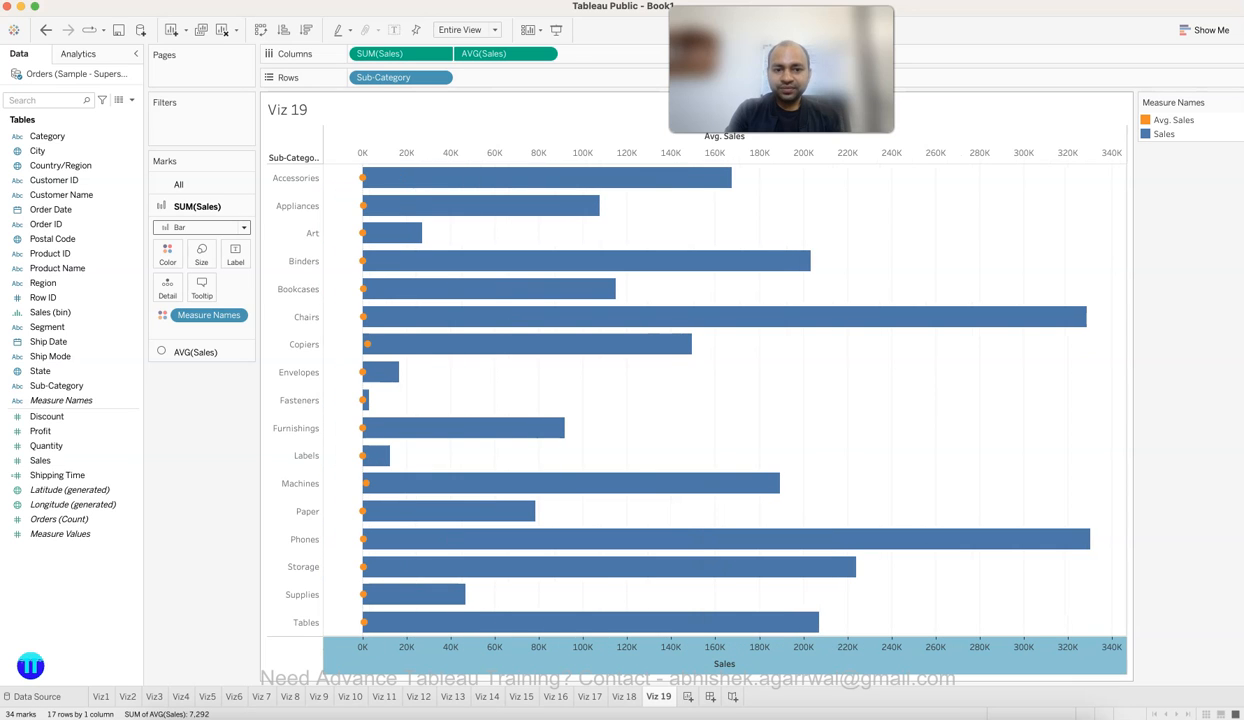
{"action": "mouse_move", "coordinate": [362, 178]}
{"action": "mouse_move", "coordinate": [450, 181]}
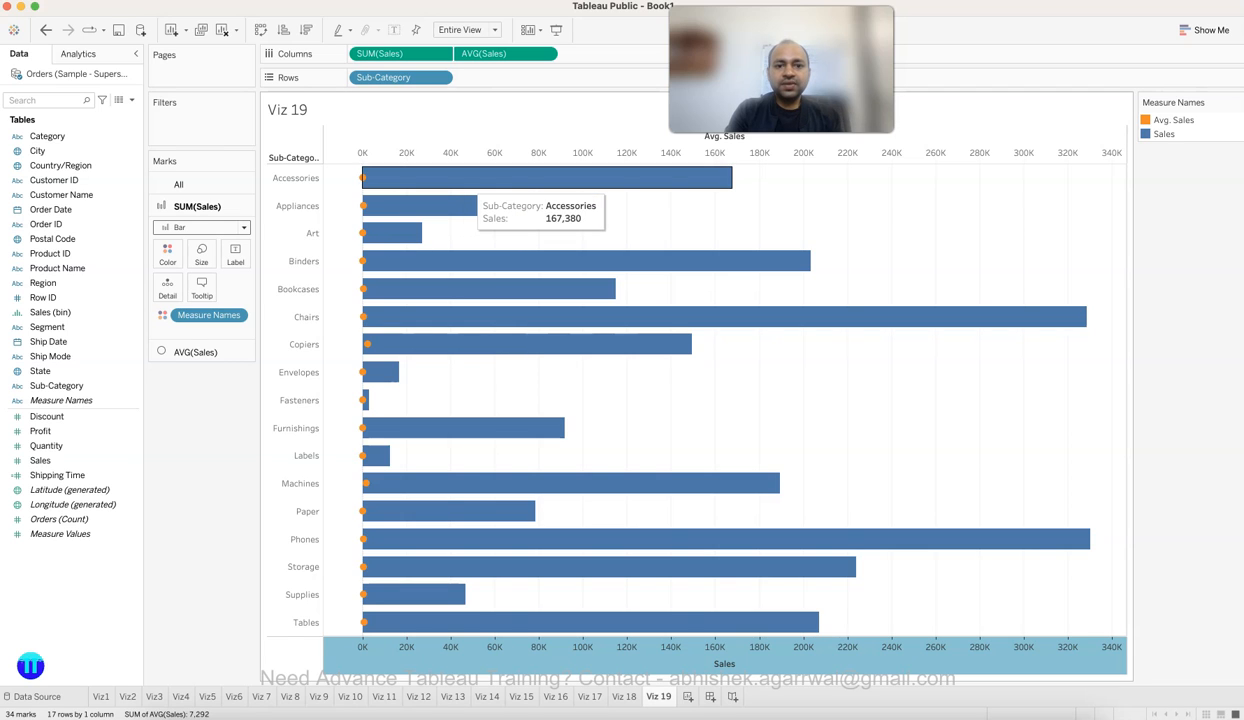
{"action": "mouse_move", "coordinate": [363, 205]}
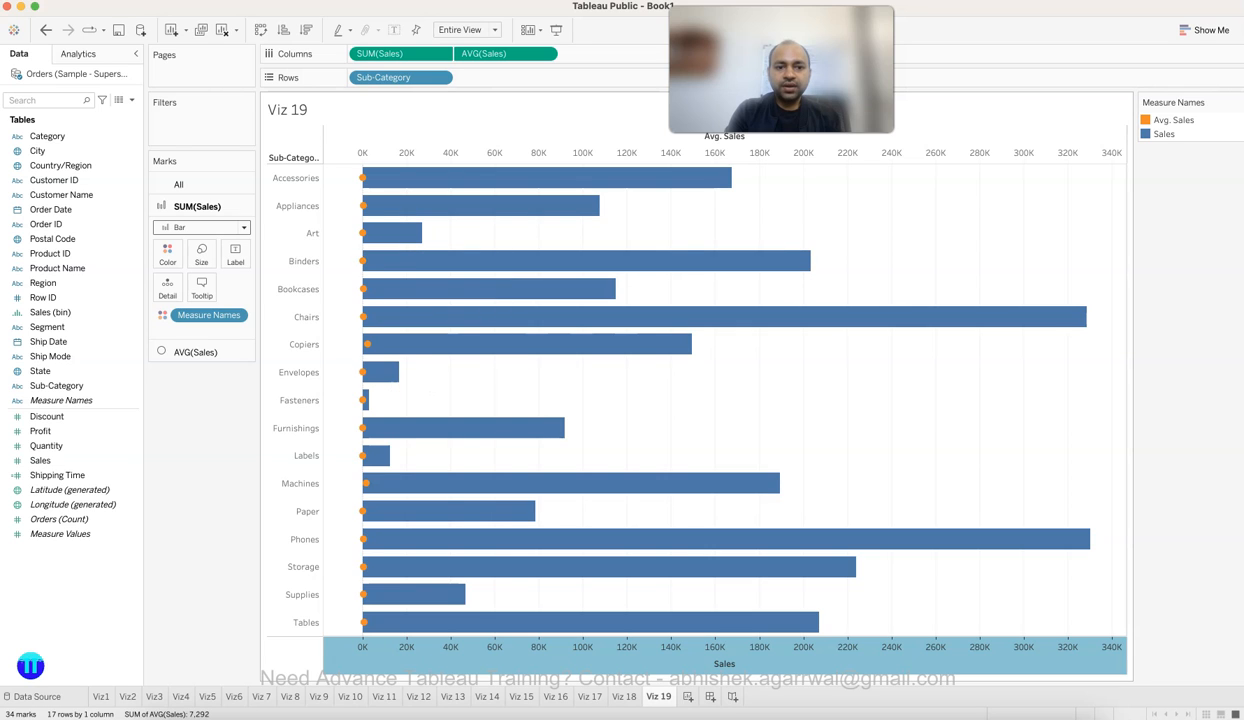
{"action": "mouse_move", "coordinate": [367, 344]}
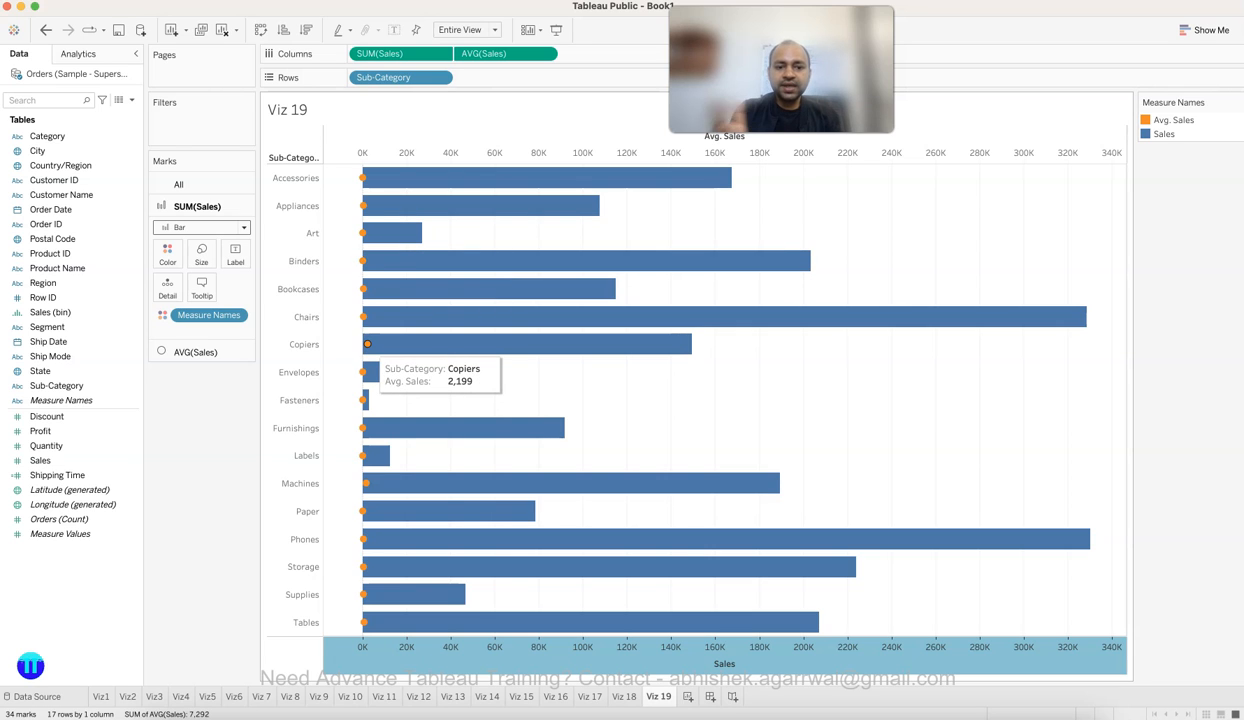
{"action": "mouse_move", "coordinate": [366, 483]}
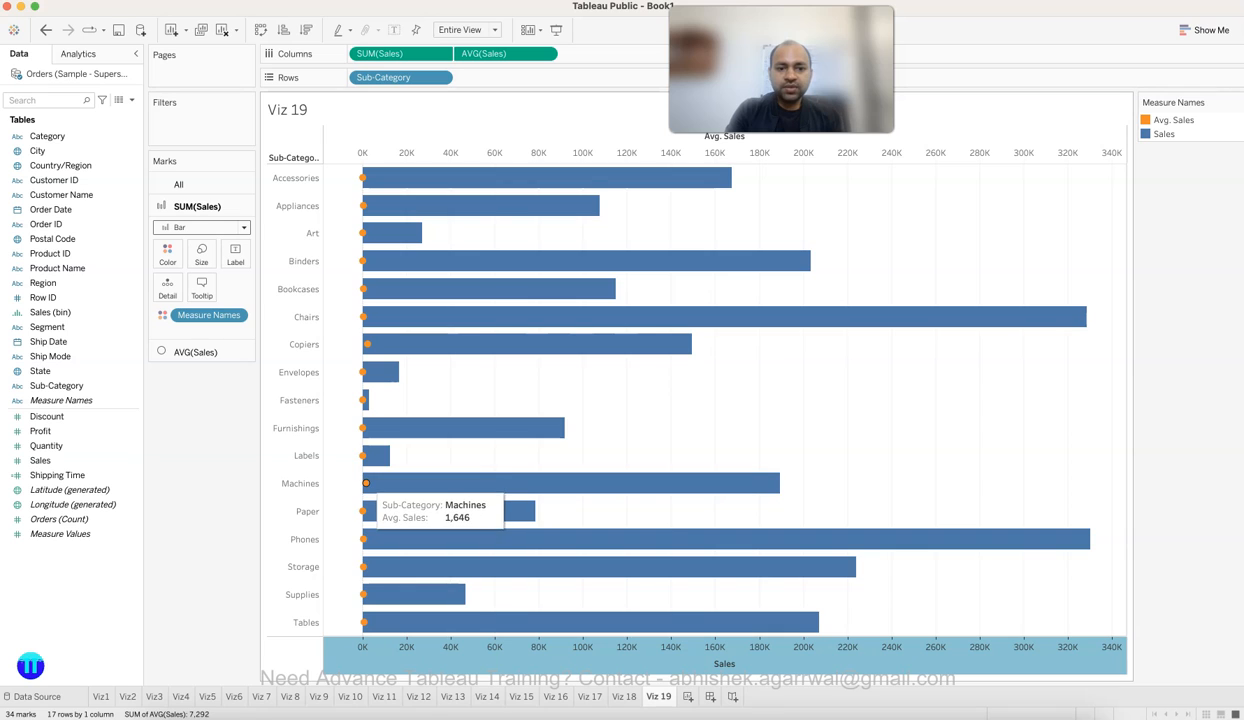
{"action": "mouse_move", "coordinate": [552, 480]}
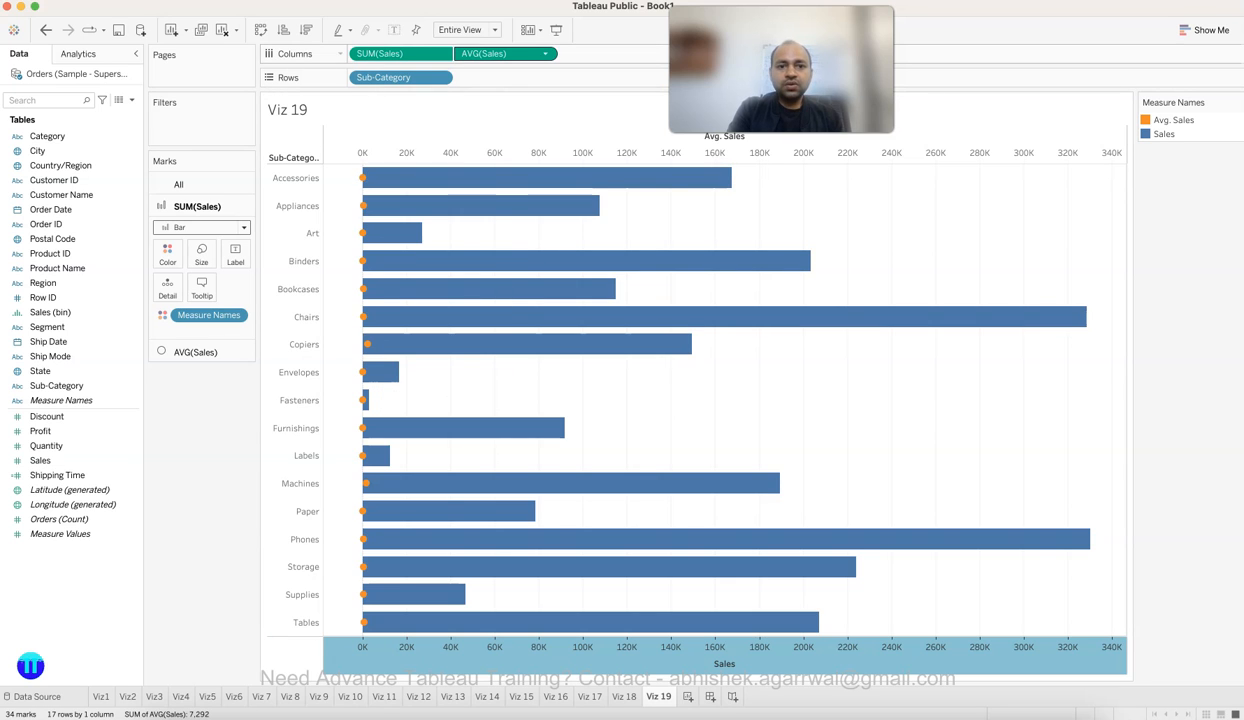
Try Median as the aggregation of the Sales measure shown as circles.
{"action": "left_click", "coordinate": [545, 53]}
{"action": "mouse_move", "coordinate": [520, 195]}
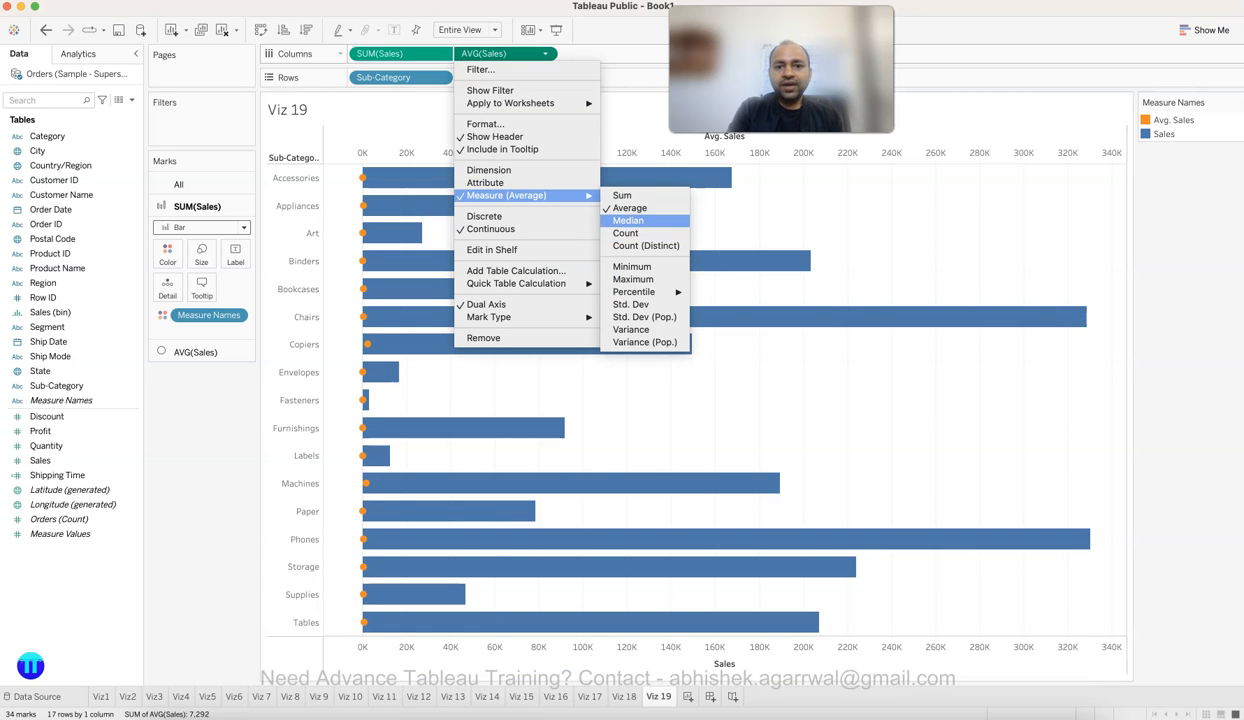
{"action": "left_click", "coordinate": [628, 220]}
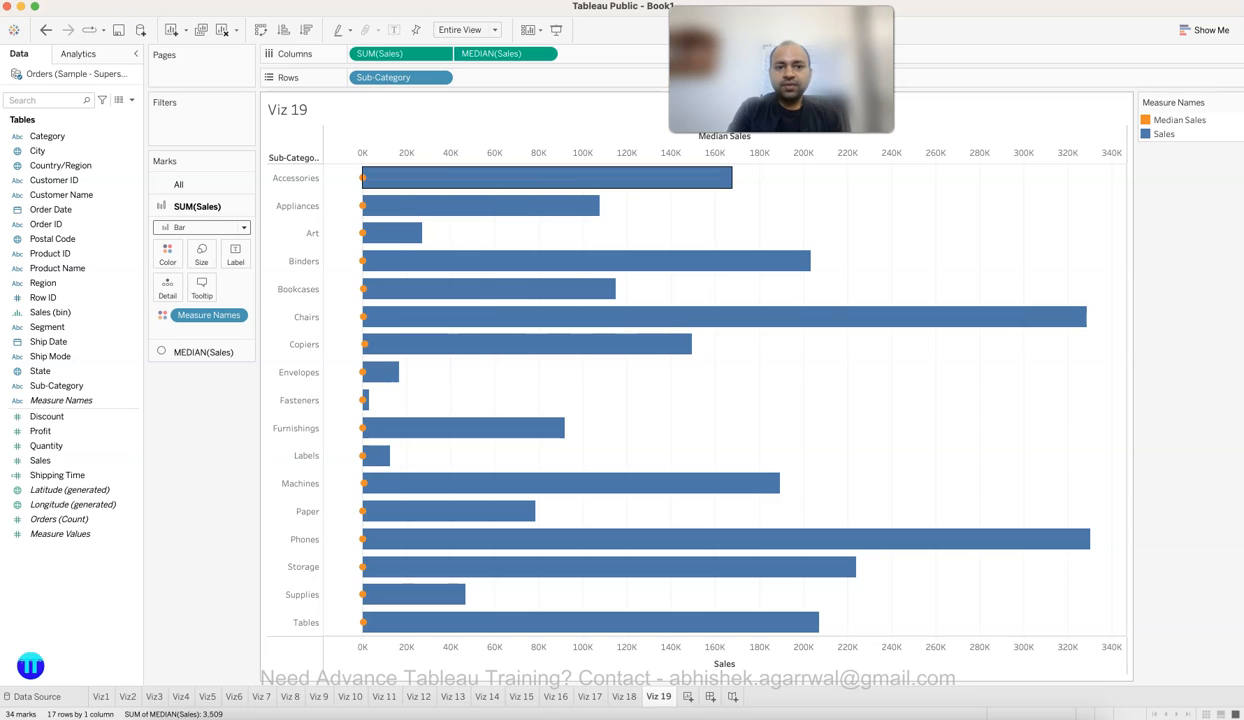
Set the aggregation of the Sales measure shown as circles to Maximum.
{"action": "left_click", "coordinate": [545, 53]}
{"action": "mouse_move", "coordinate": [520, 195]}
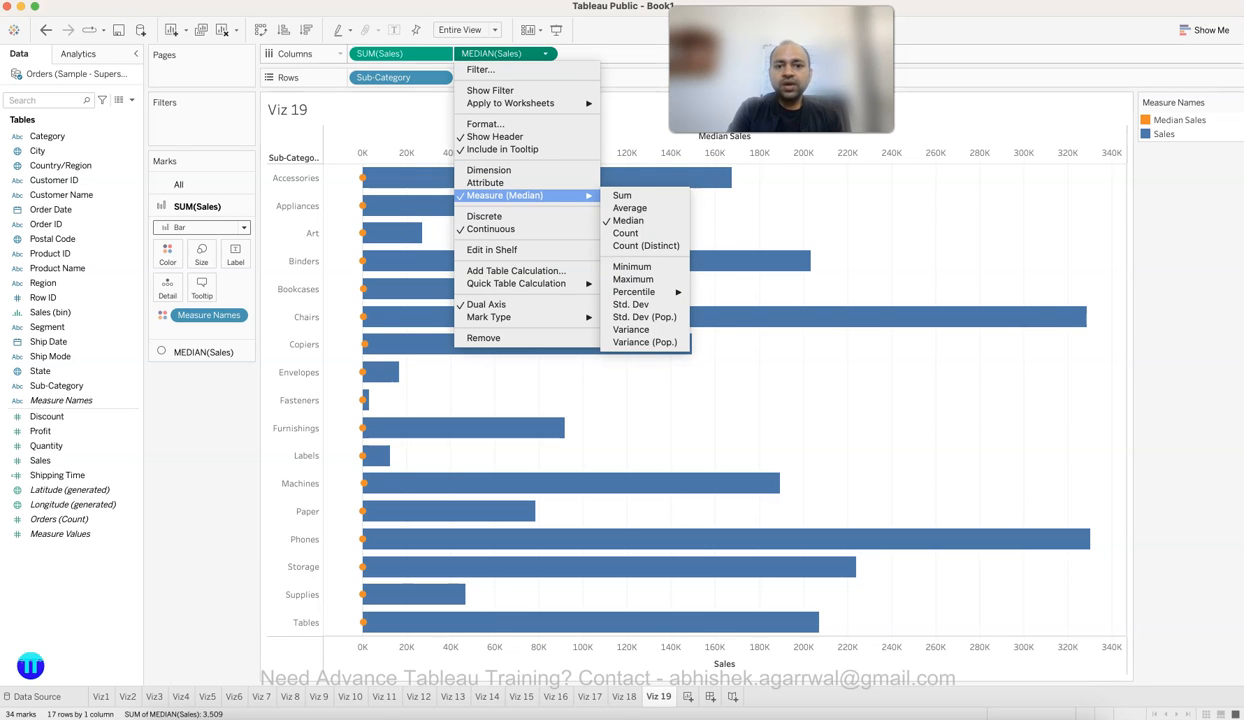
{"action": "left_click", "coordinate": [632, 279]}
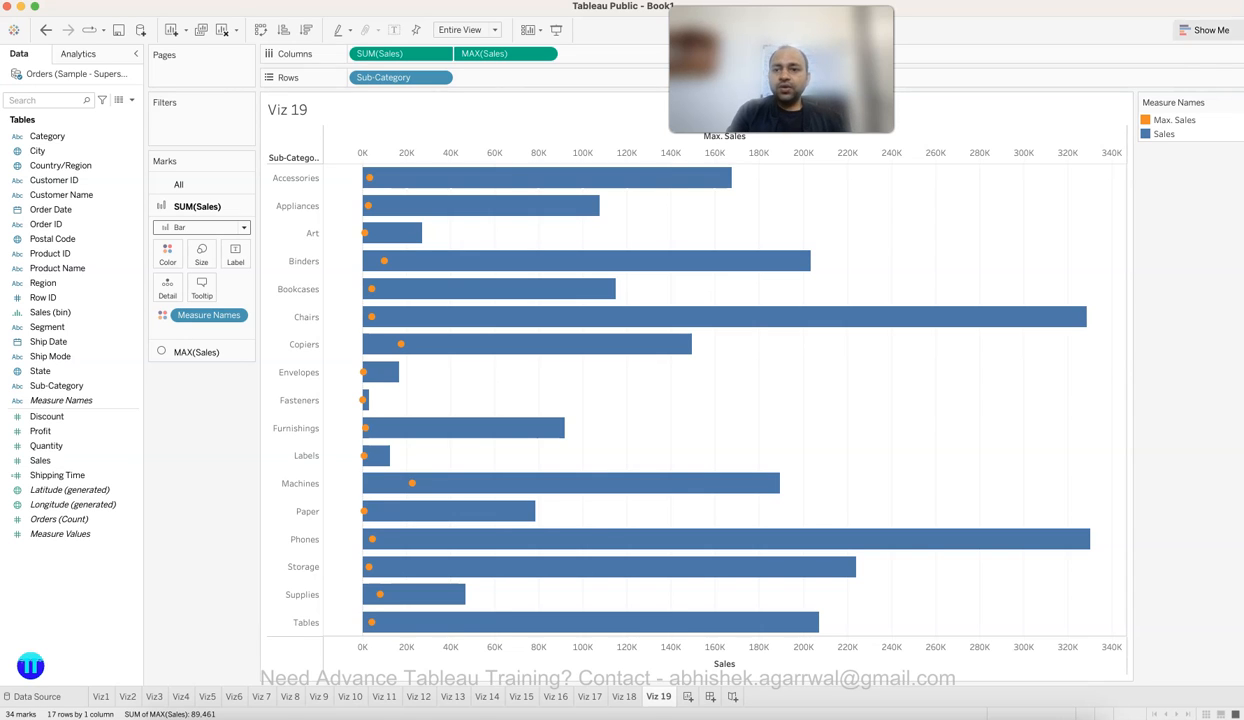
Convert the dual-axis Sales chart to a bullet graph and check the reference lines and bars for Art, Binders and Accessories.
{"action": "left_click", "coordinate": [1205, 30]}
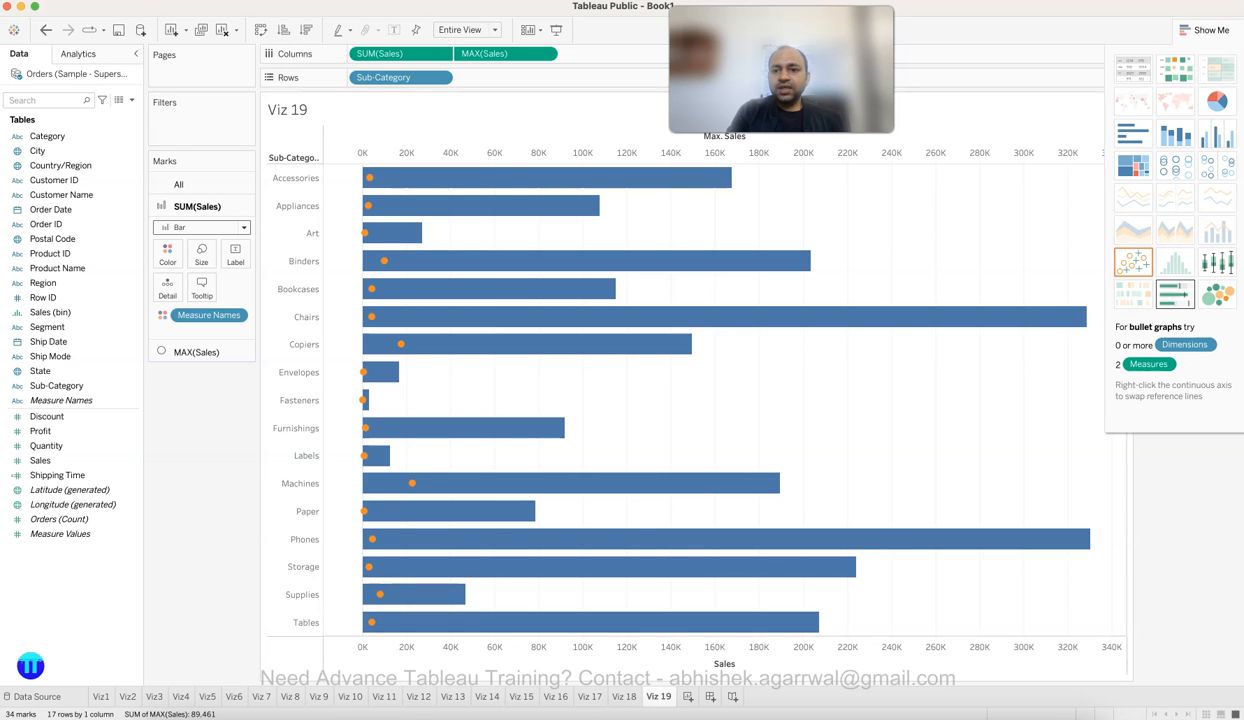
{"action": "left_click", "coordinate": [1175, 293]}
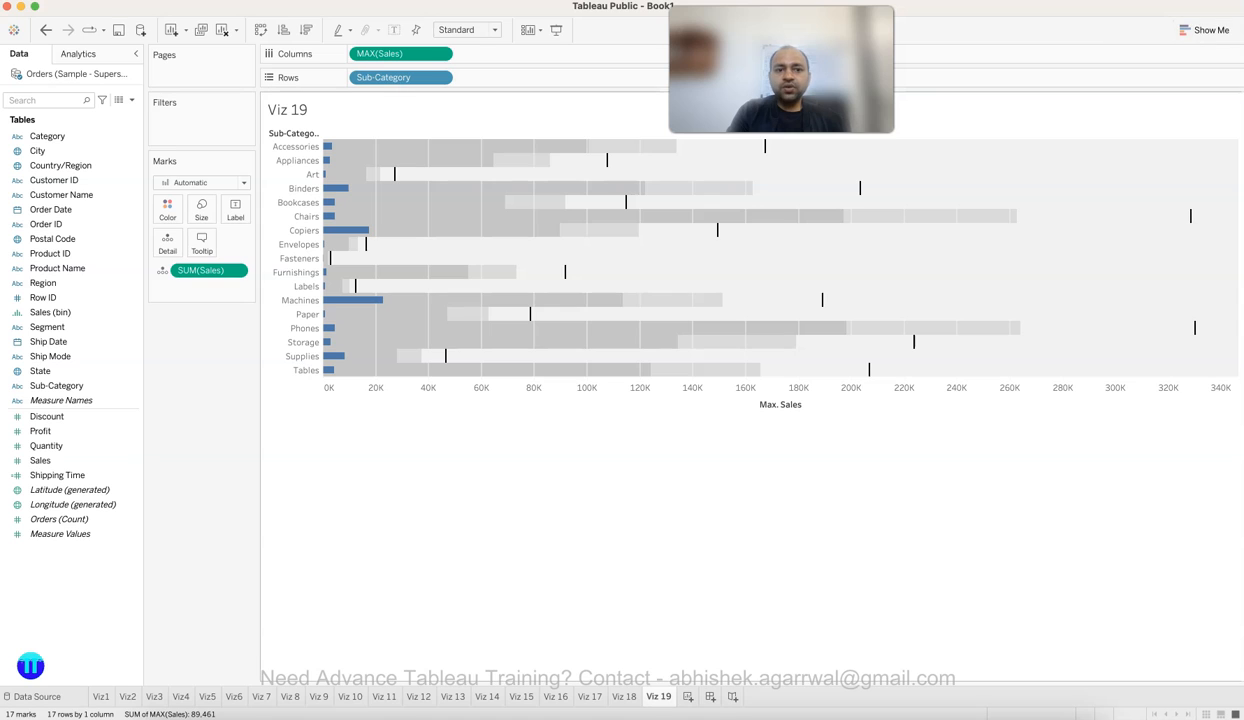
{"action": "mouse_move", "coordinate": [395, 175]}
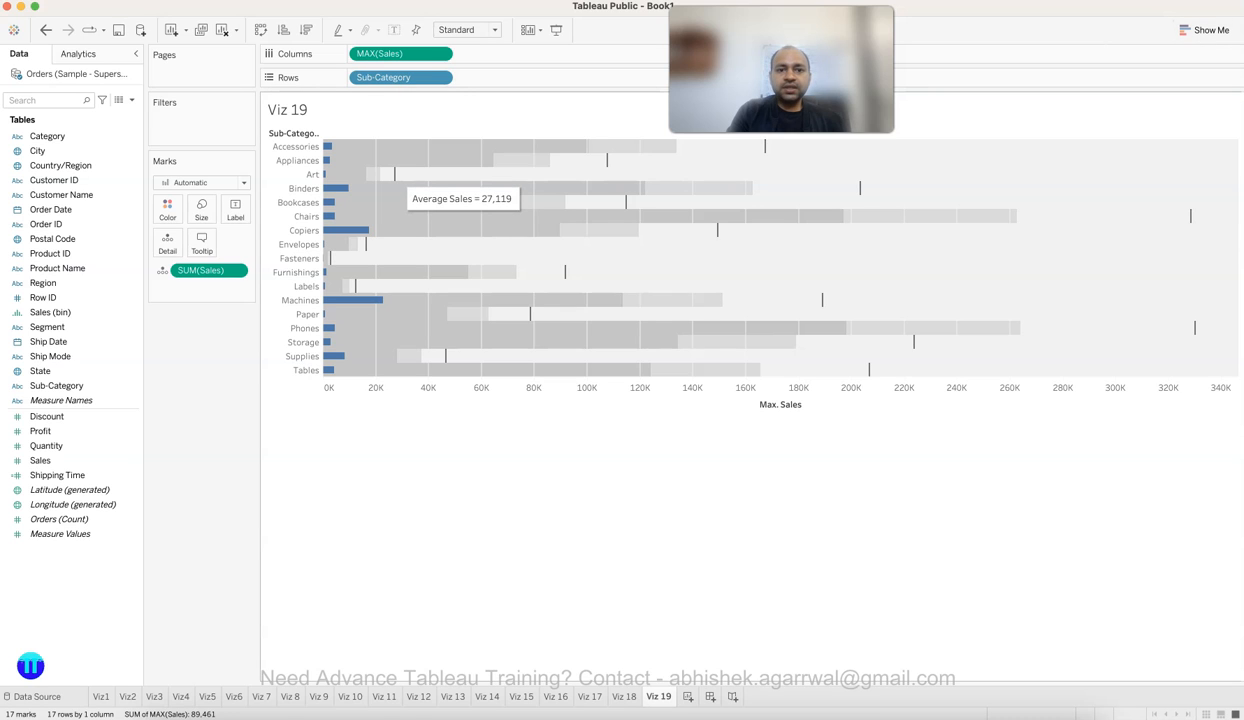
{"action": "mouse_move", "coordinate": [340, 189]}
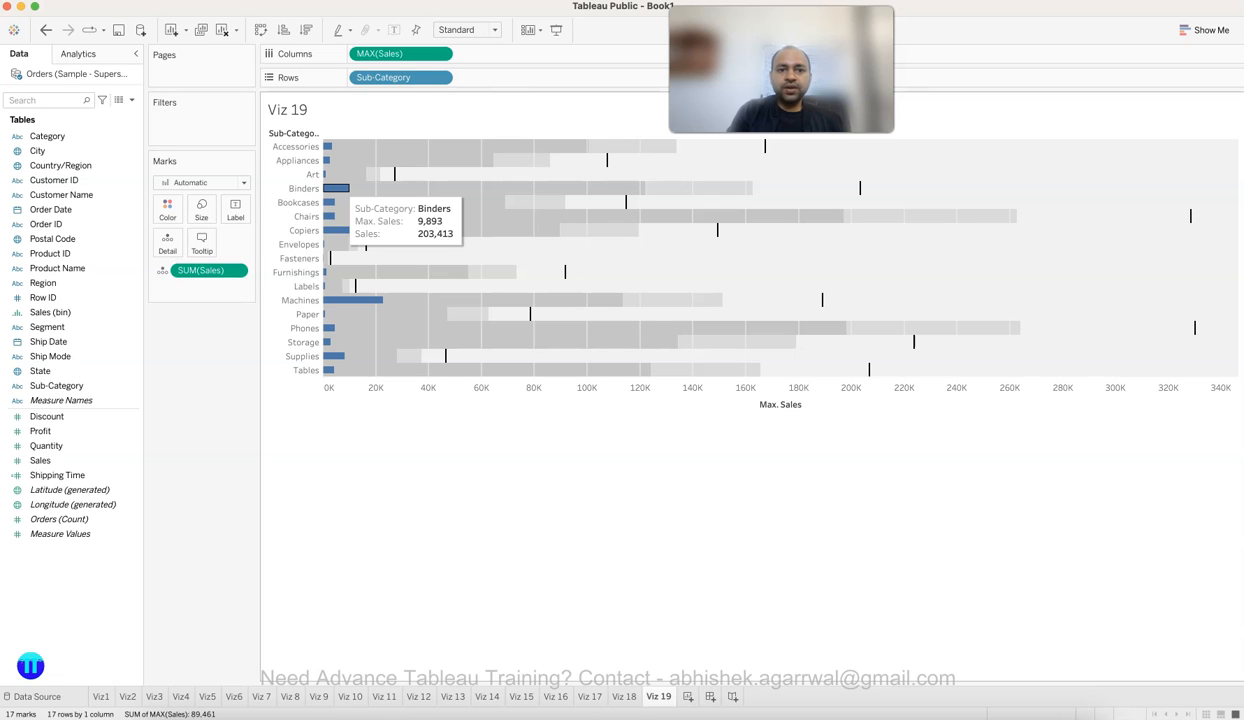
{"action": "mouse_move", "coordinate": [328, 147]}
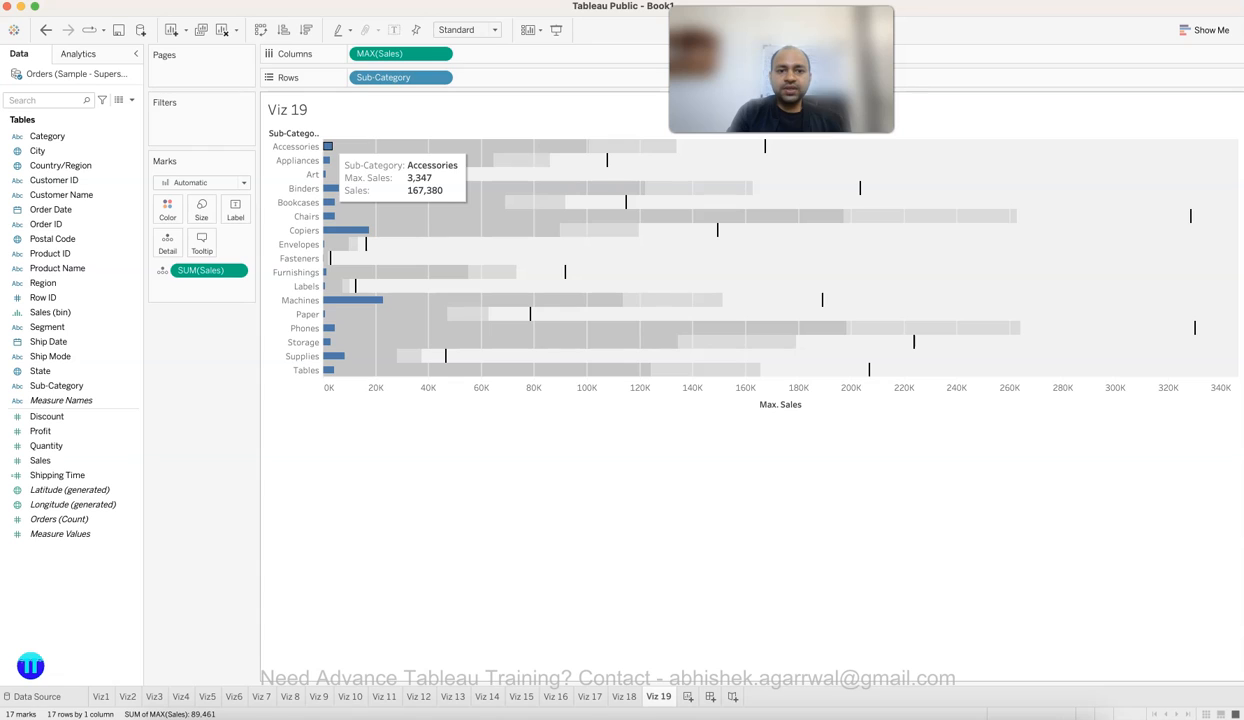
{"action": "mouse_move", "coordinate": [765, 148]}
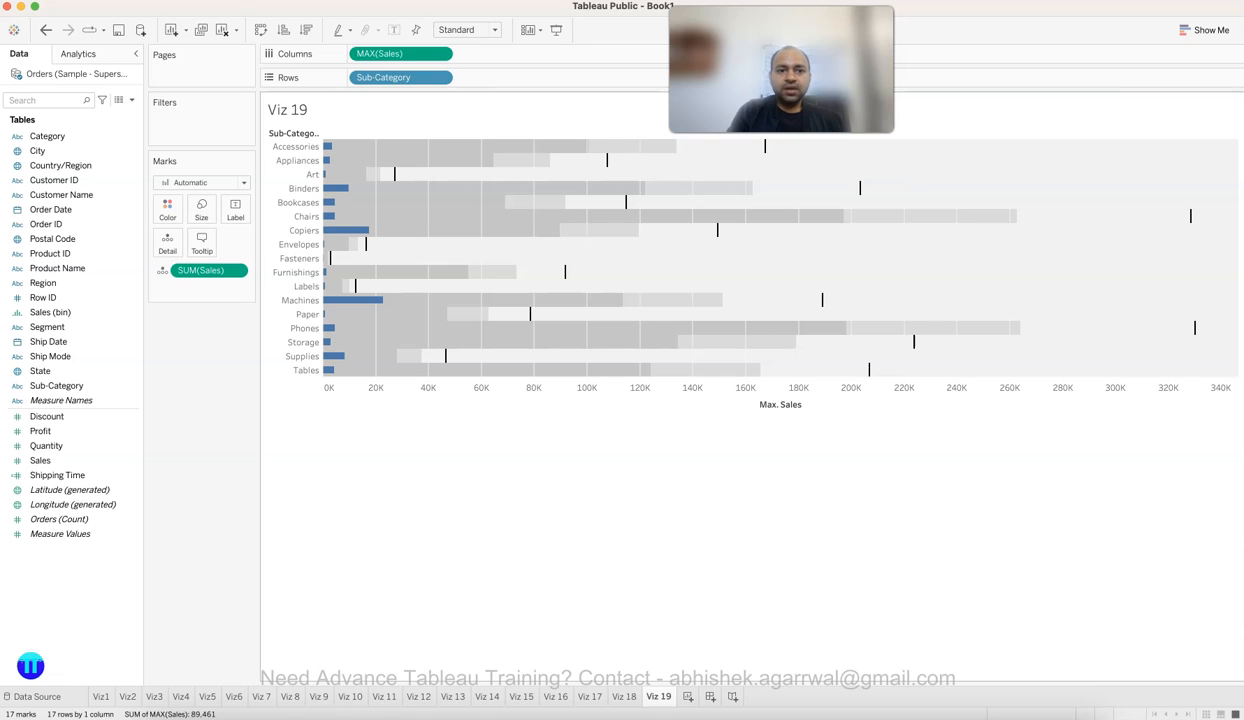
{"action": "mouse_move", "coordinate": [328, 146]}
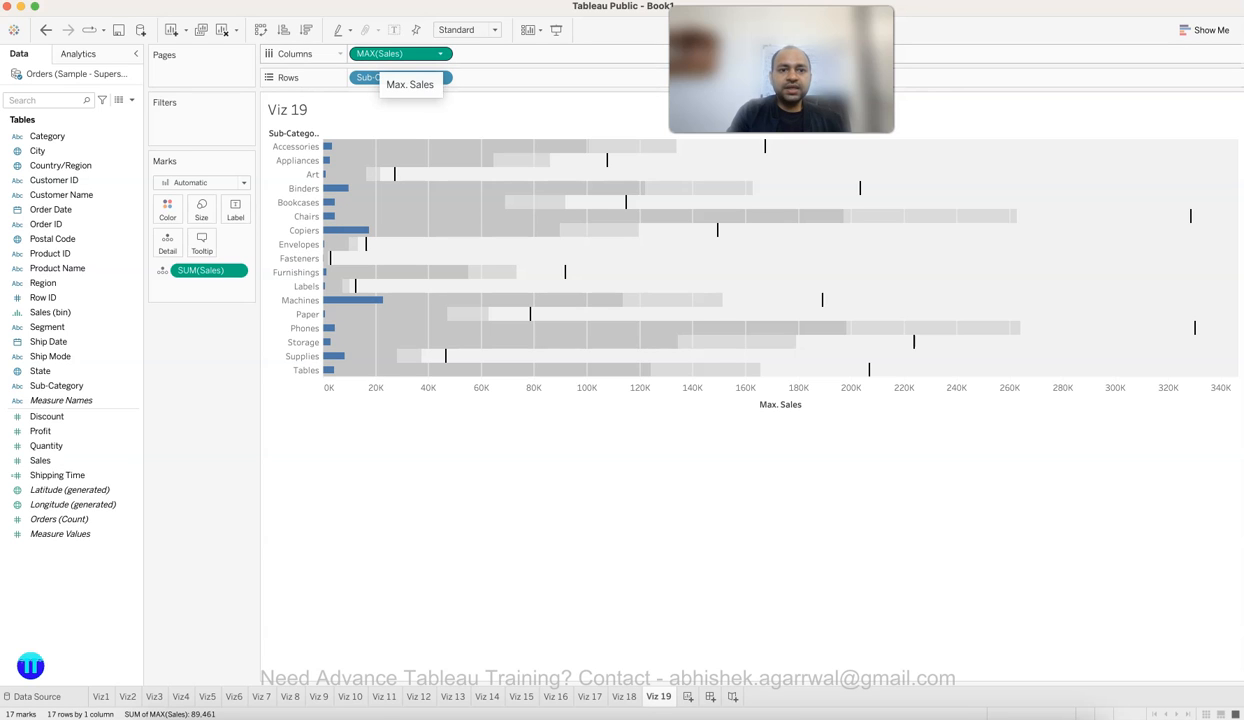
Try swapping the maximum and sum Sales measures between the columns and the detail mark, and undo the swap.
{"action": "mouse_move", "coordinate": [205, 270]}
{"action": "left_mouse_down"}
{"action": "mouse_move", "coordinate": [493, 76]}
{"action": "mouse_move", "coordinate": [497, 54]}
{"action": "left_mouse_up"}
{"action": "left_click_drag", "start_coordinate": [400, 53], "coordinate": [165, 268]}
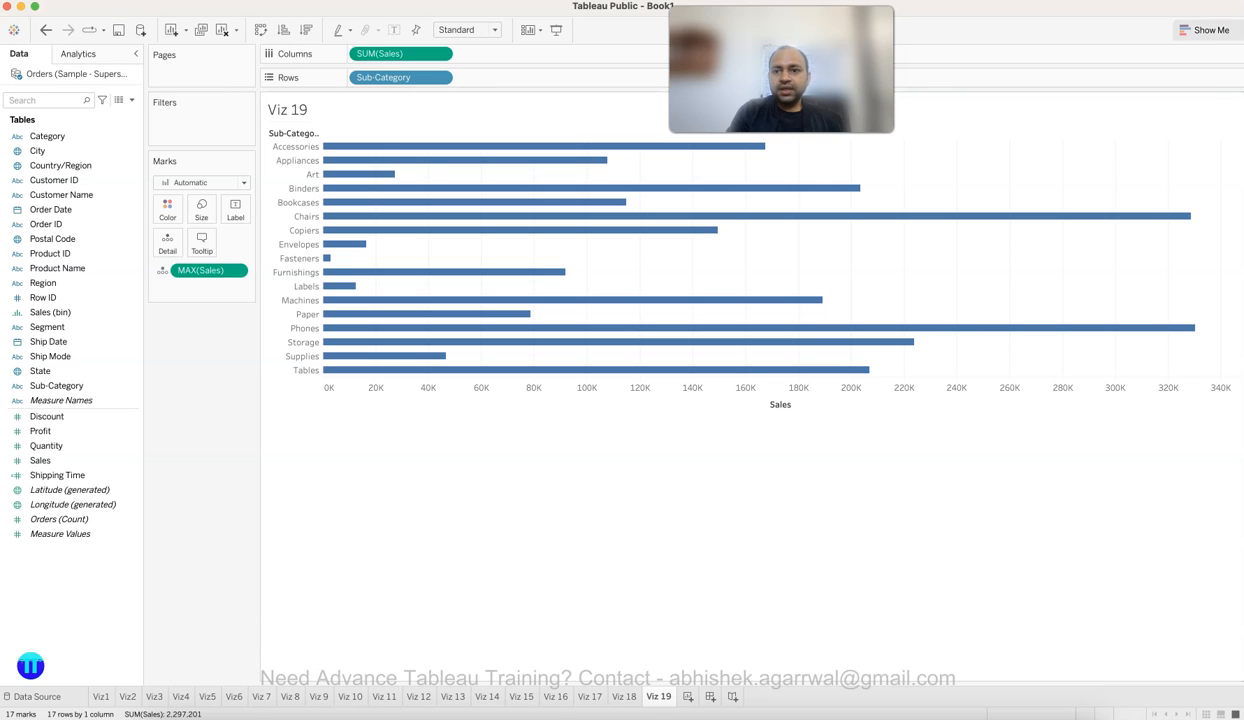
{"action": "left_click", "coordinate": [1205, 30]}
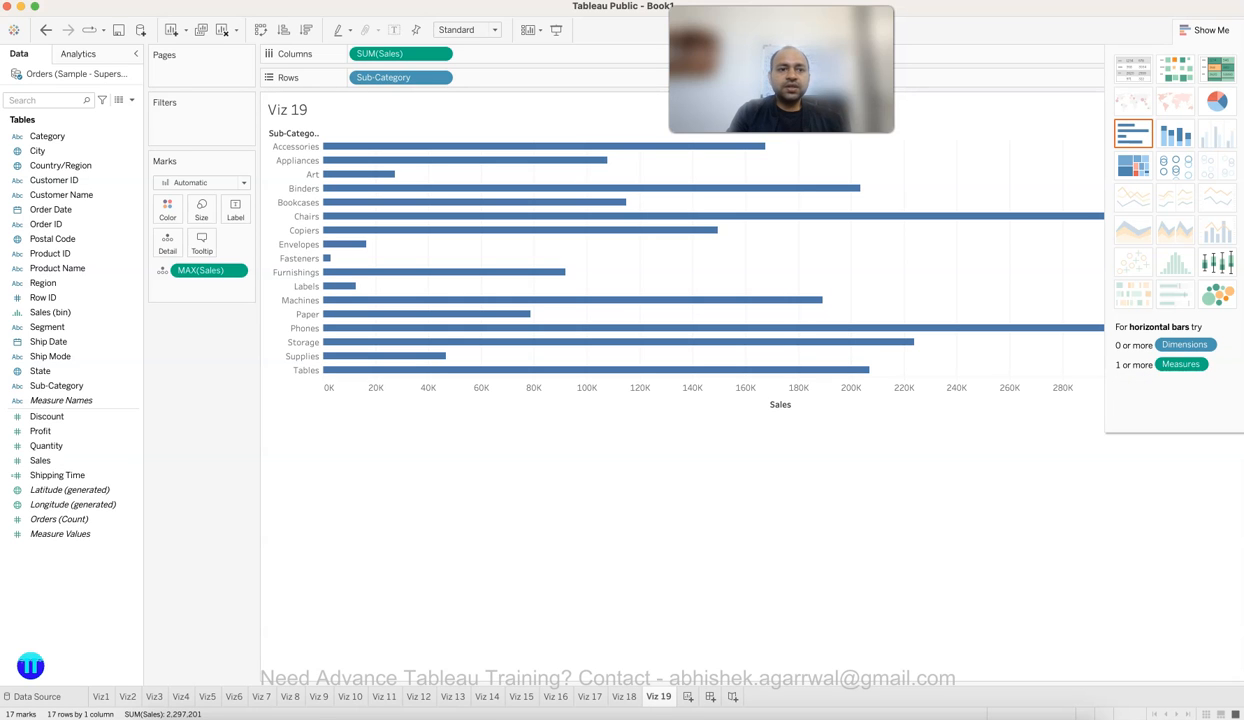
{"action": "left_click", "coordinate": [45, 30]}
{"action": "left_click", "coordinate": [45, 30]}
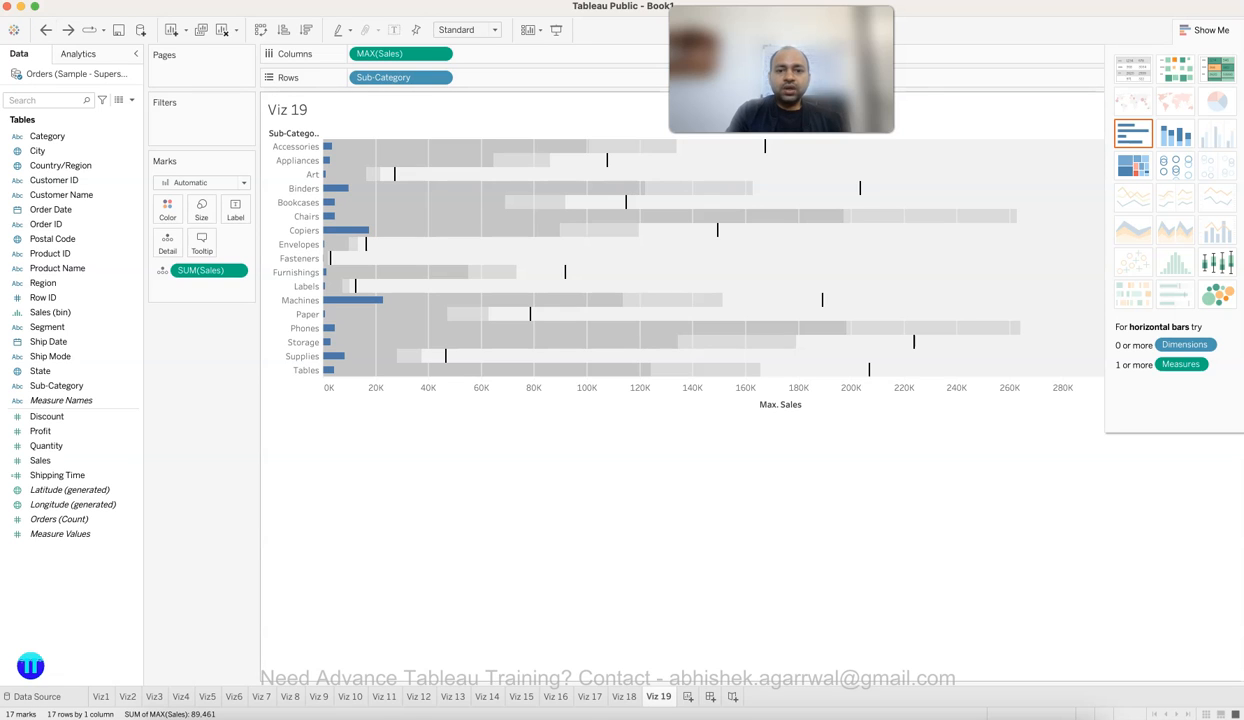
Examine the bullet graph's average line, 60% band and bar values for sub-categories such as Bookcases and Accessories.
{"action": "mouse_move", "coordinate": [565, 273]}
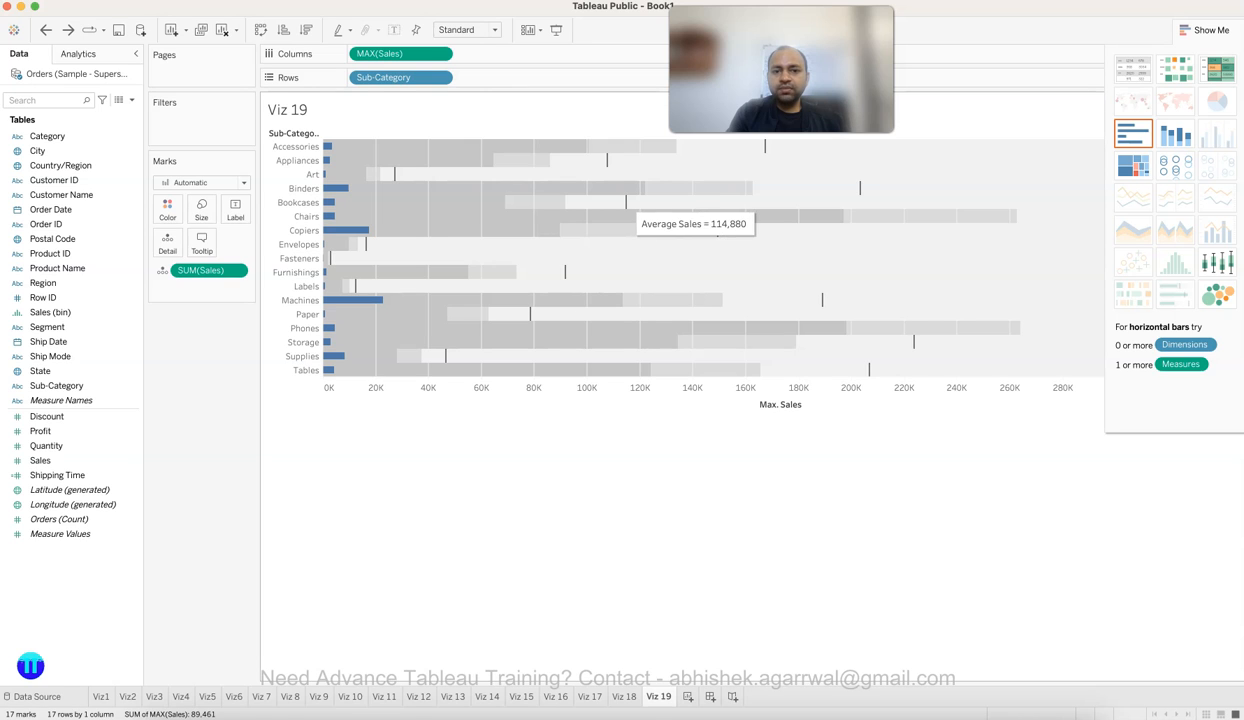
{"action": "mouse_move", "coordinate": [626, 200]}
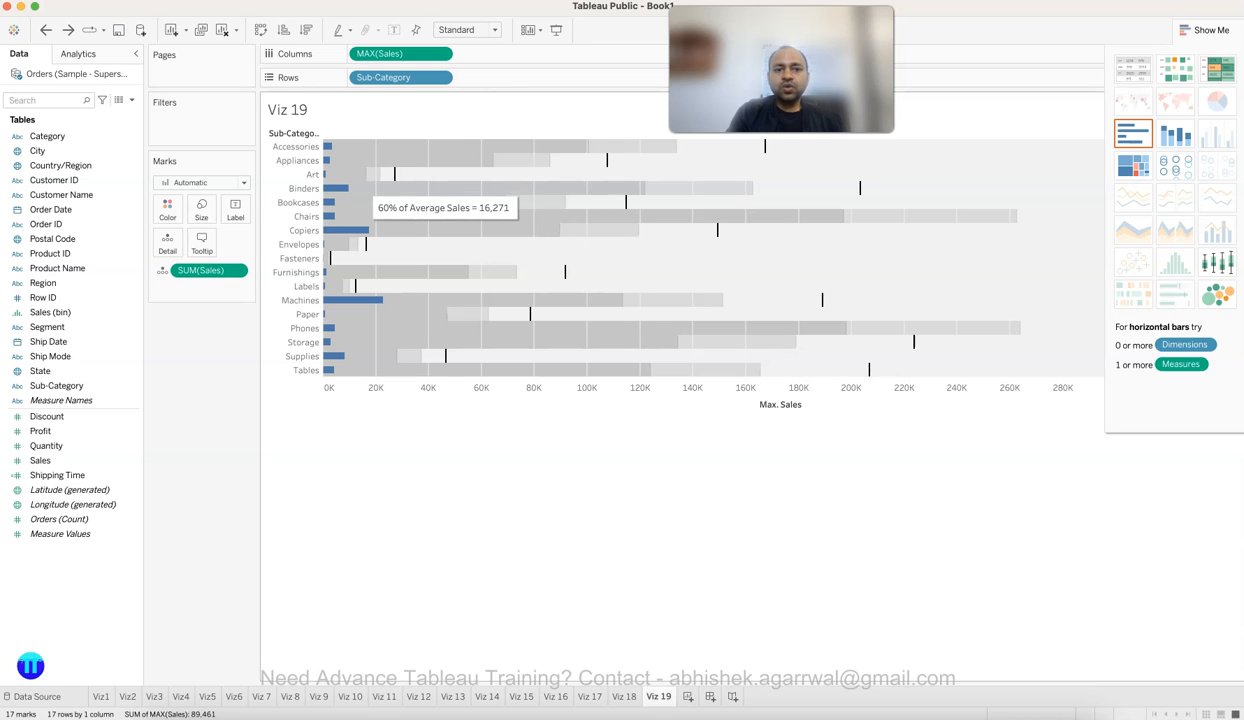
{"action": "mouse_move", "coordinate": [344, 188]}
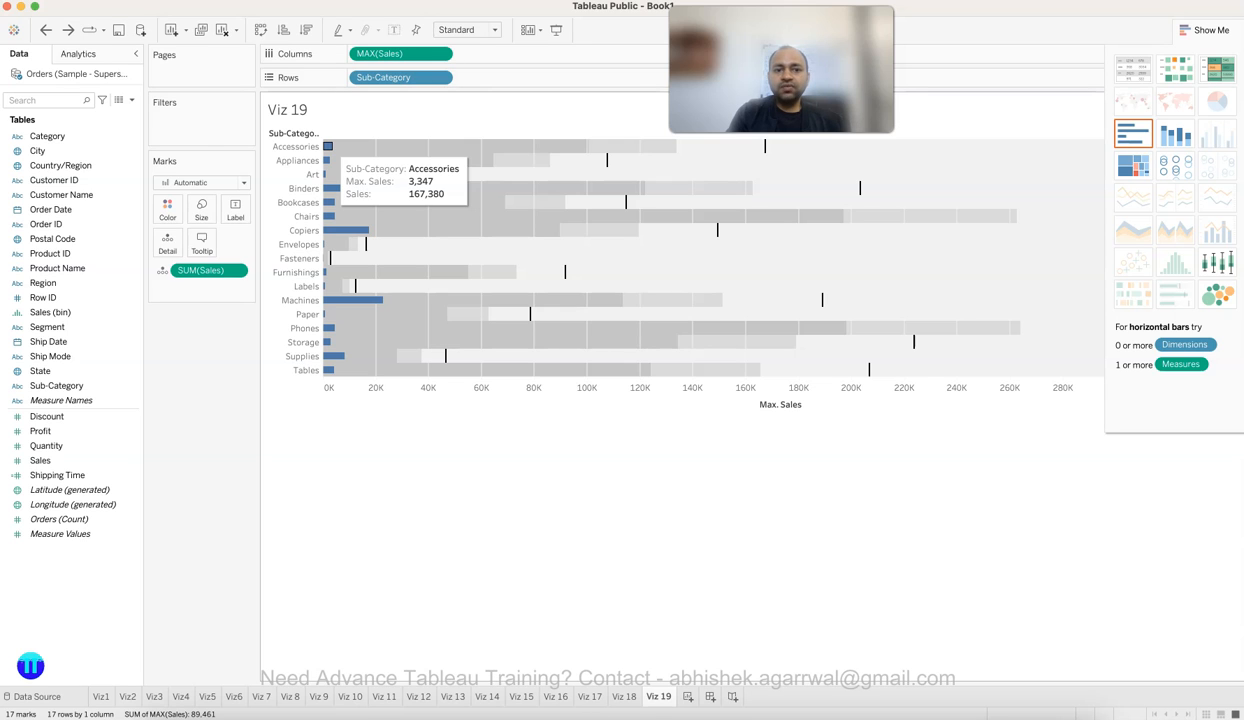
{"action": "mouse_move", "coordinate": [765, 148]}
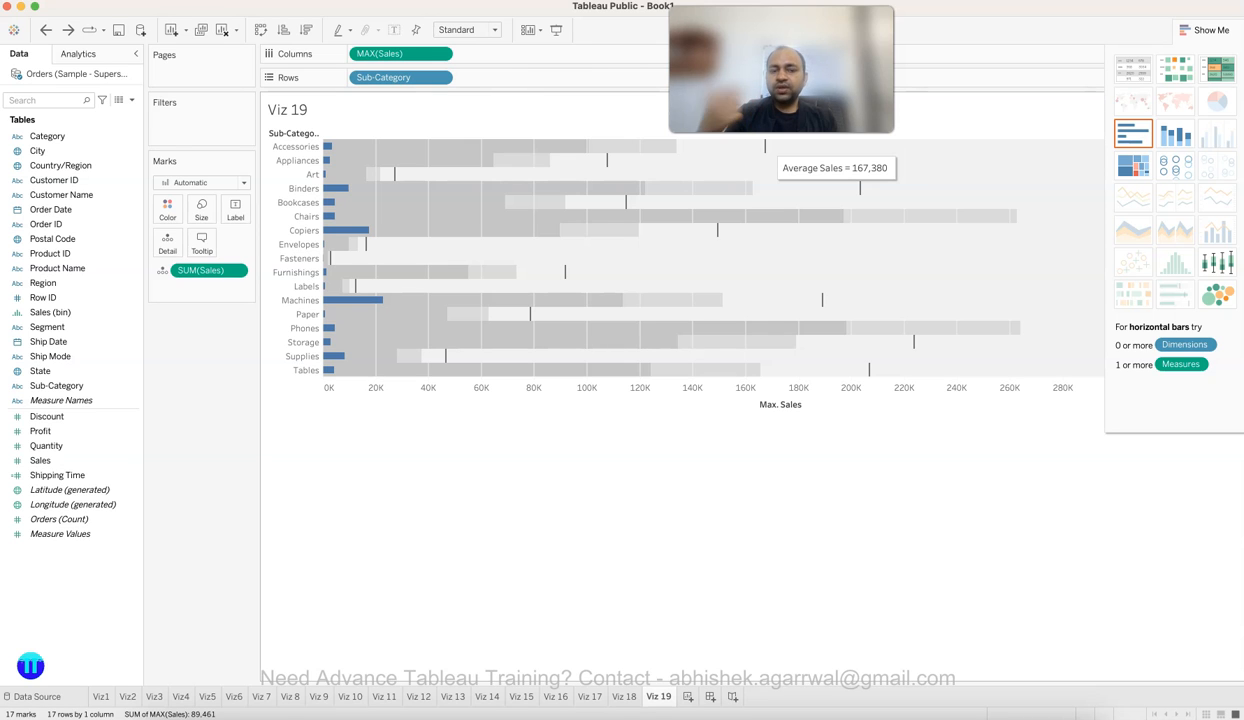
Clear the sheet by removing the sum of Sales, Sub-Category and the maximum of Sales.
{"action": "left_click_drag", "start_coordinate": [205, 269], "coordinate": [212, 350]}
{"action": "left_click_drag", "start_coordinate": [400, 77], "coordinate": [278, 225]}
{"action": "left_click_drag", "start_coordinate": [400, 53], "coordinate": [201, 423]}
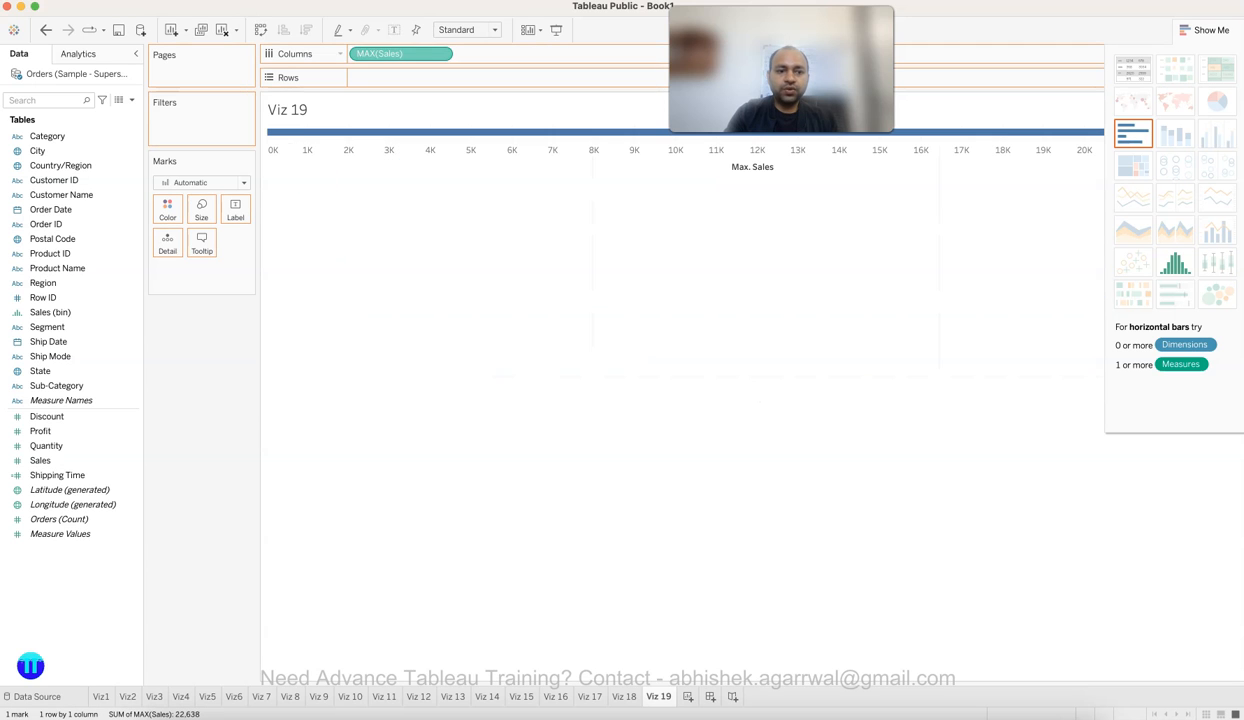
Build a bullet graph from Sales, Profit and Sub-Category and check the values for Appliances and Accessories.
{"action": "left_click", "coordinate": [60, 461]}
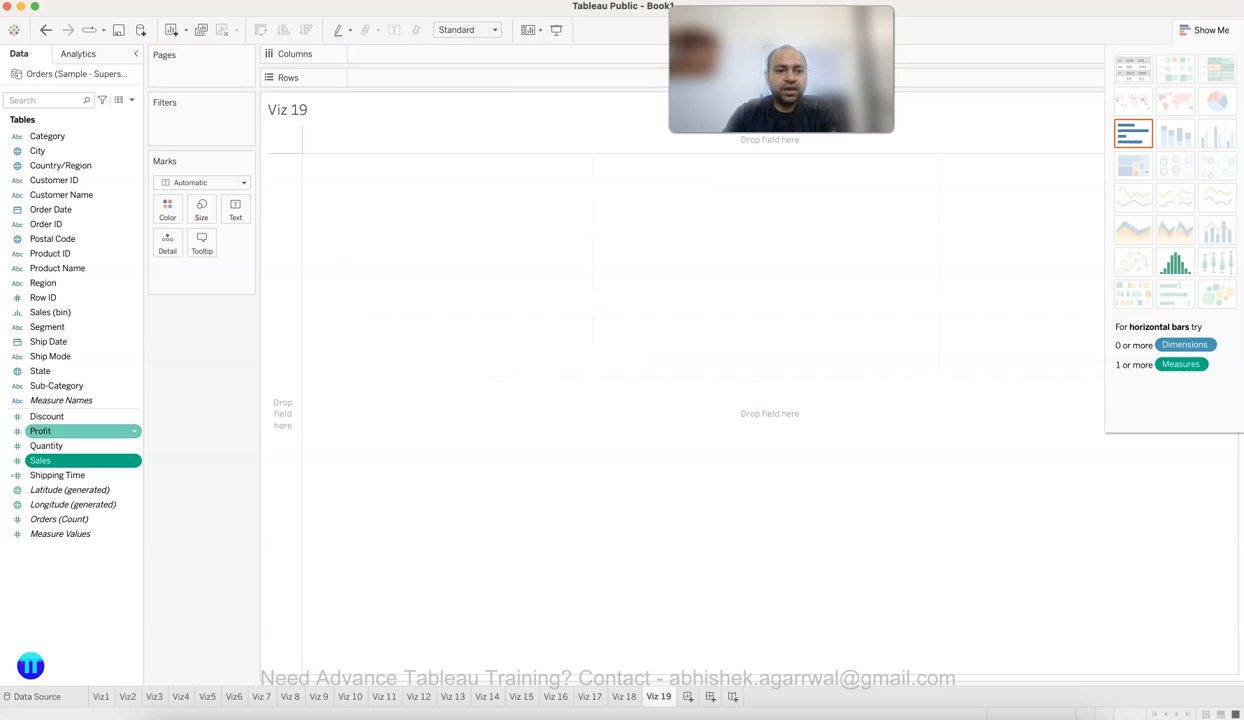
{"action": "left_click", "coordinate": [60, 431], "text": "super"}
{"action": "left_click", "coordinate": [60, 386], "text": "super"}
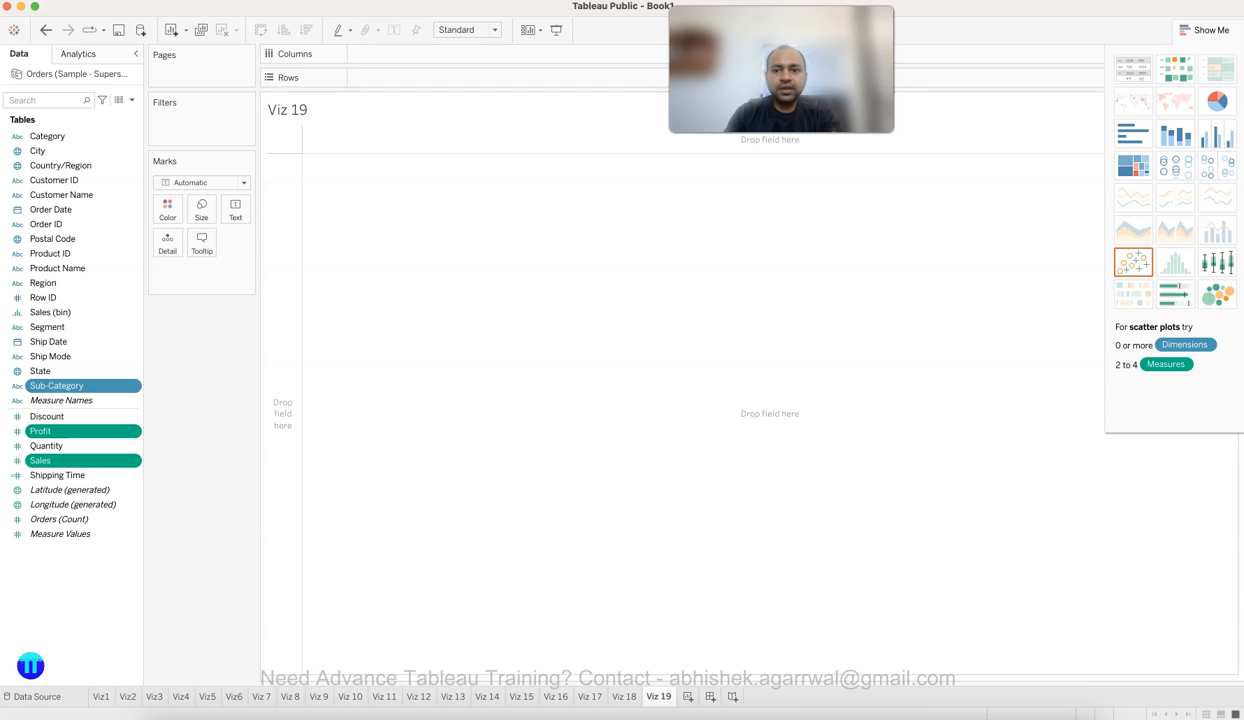
{"action": "left_click", "coordinate": [1217, 295]}
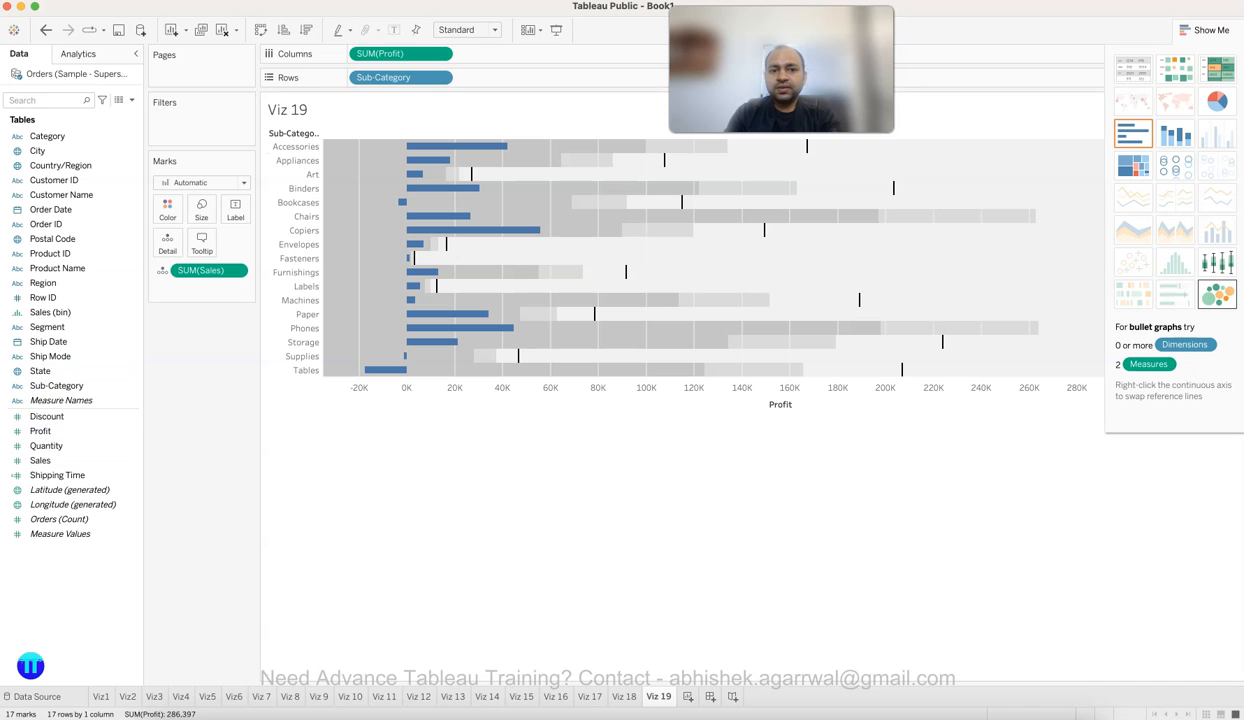
{"action": "left_click", "coordinate": [1205, 30]}
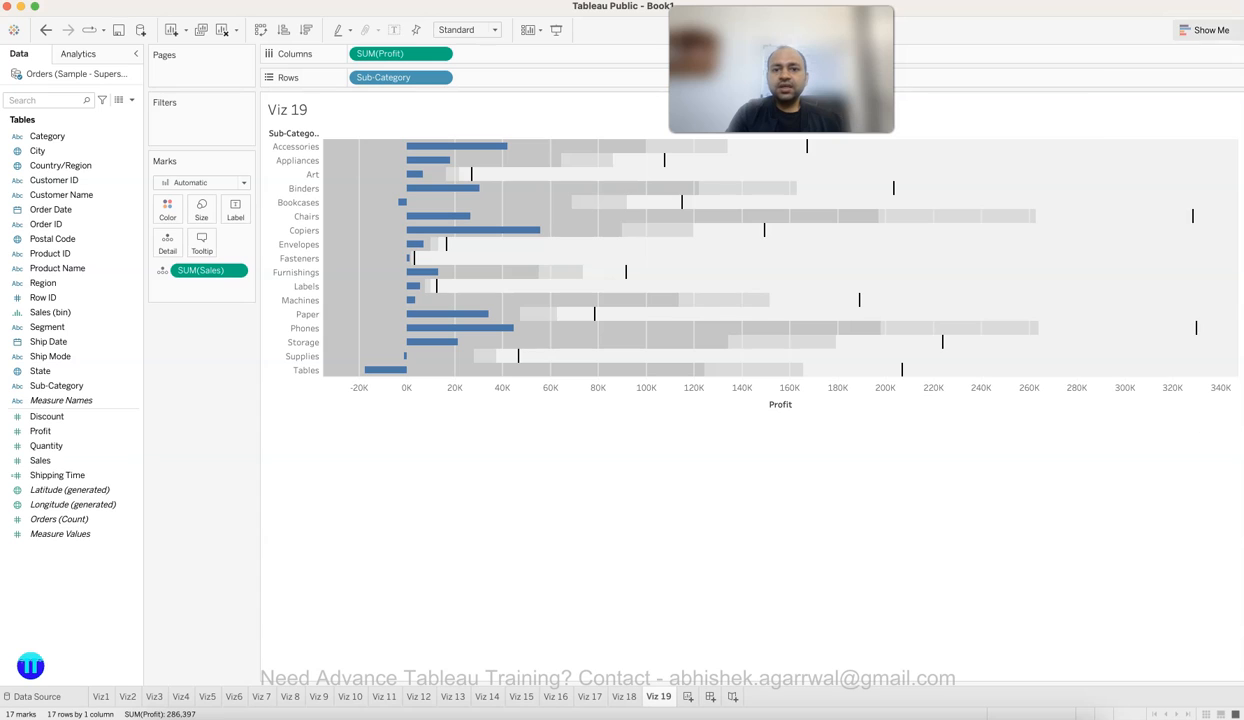
{"action": "mouse_move", "coordinate": [482, 148]}
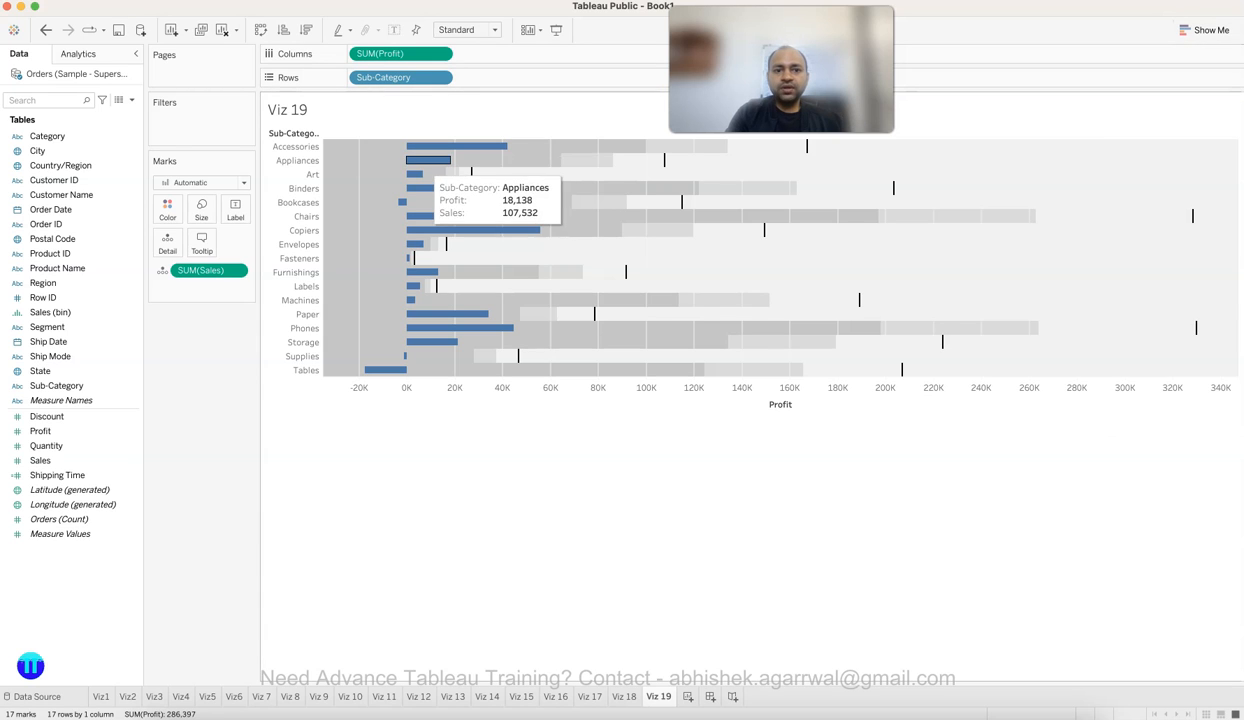
{"action": "mouse_move", "coordinate": [807, 148]}
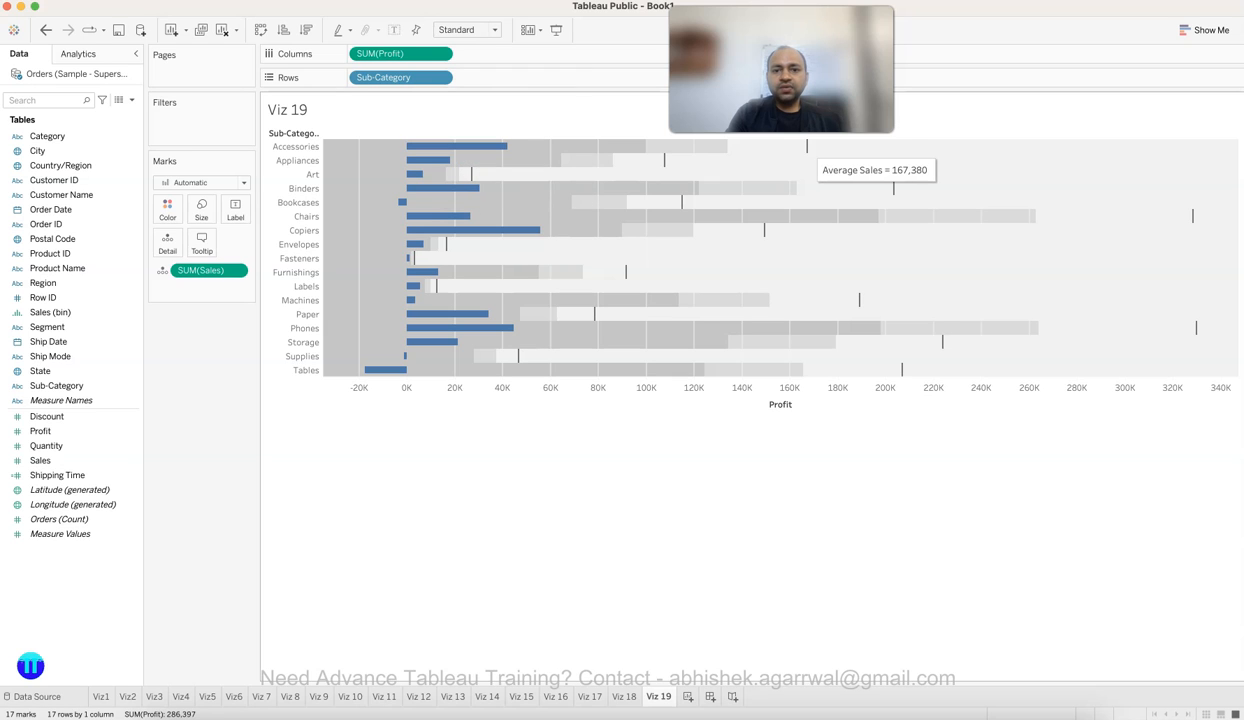
Try the bullet graph with rows and columns swapped, swap them back, and check the profit bars and average sales lines.
{"action": "left_click", "coordinate": [259, 30]}
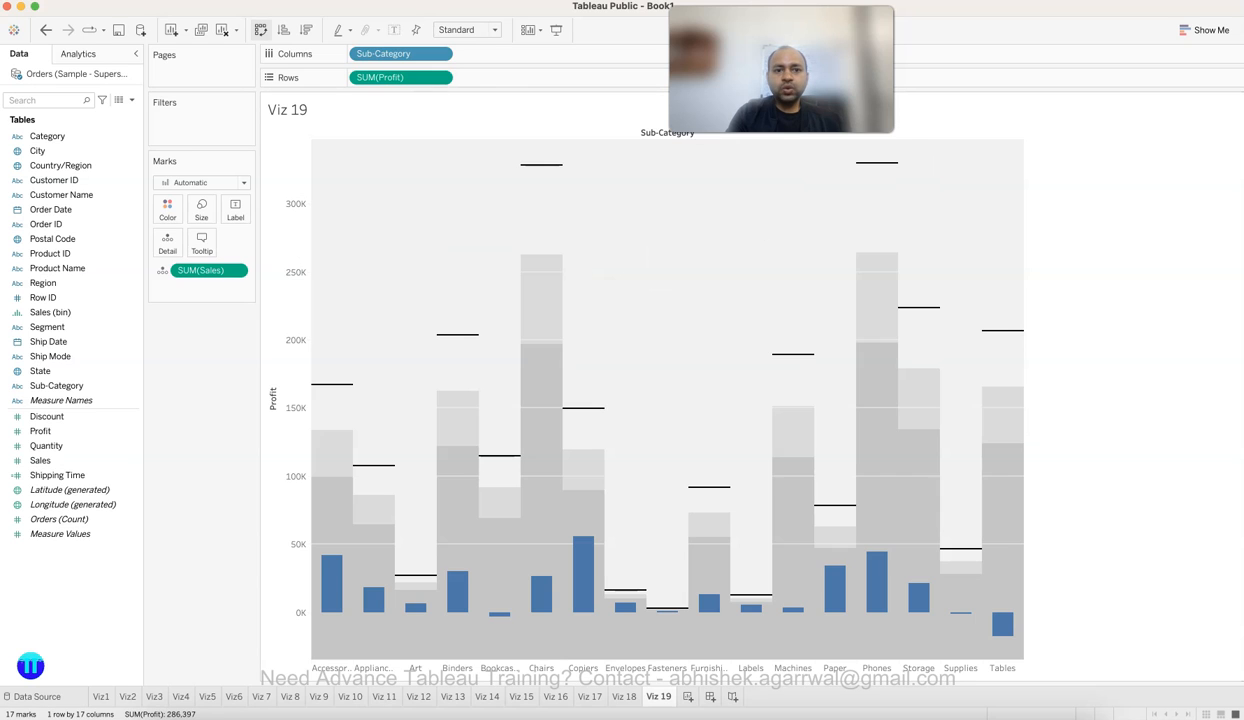
{"action": "left_click", "coordinate": [259, 30]}
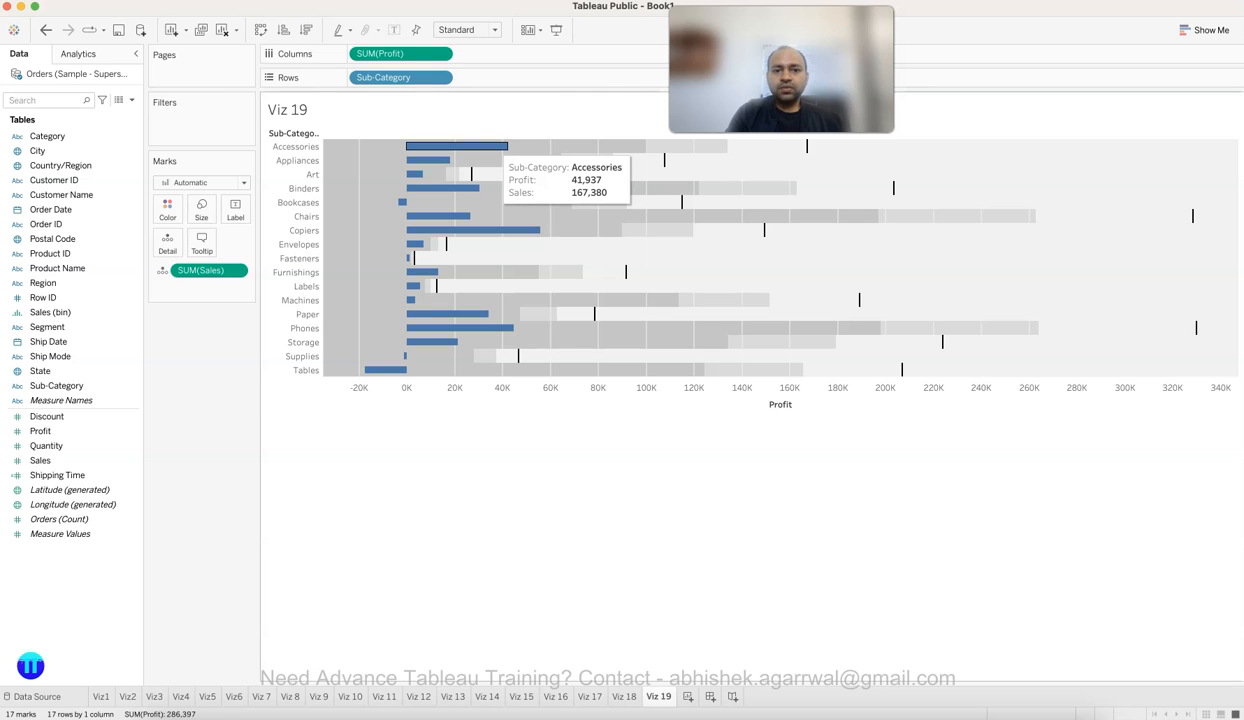
{"action": "mouse_move", "coordinate": [807, 147]}
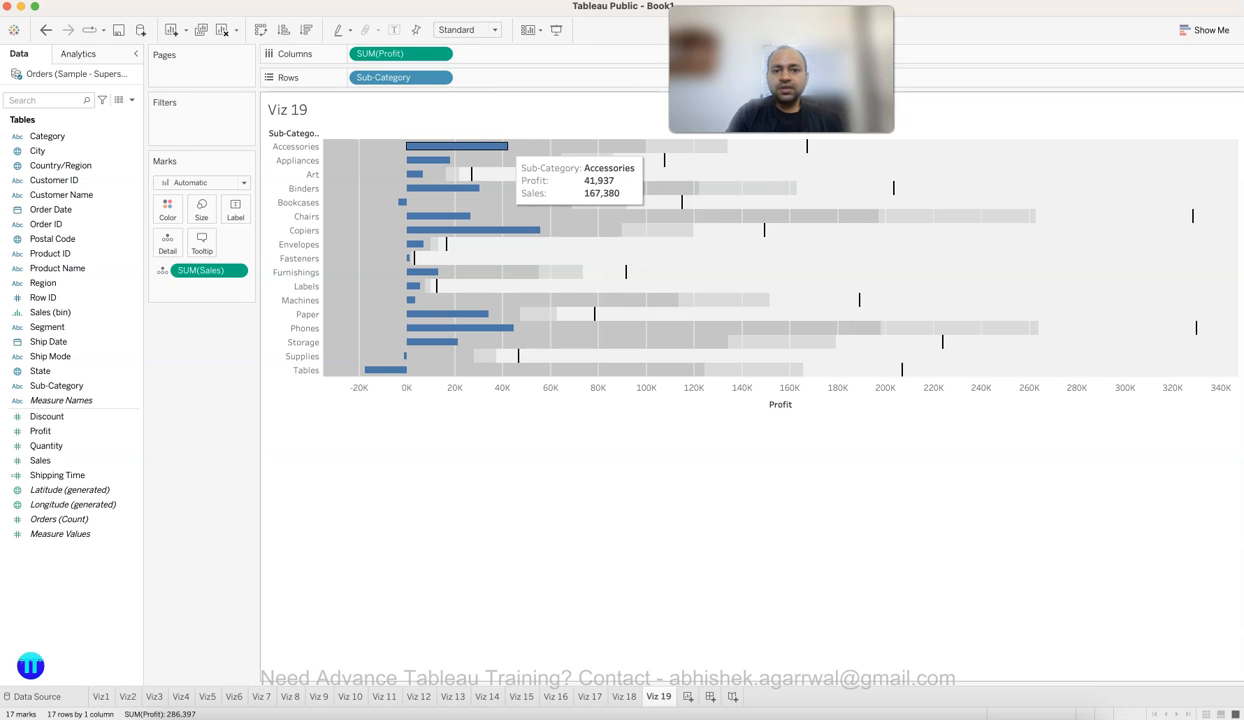
{"action": "mouse_move", "coordinate": [942, 340]}
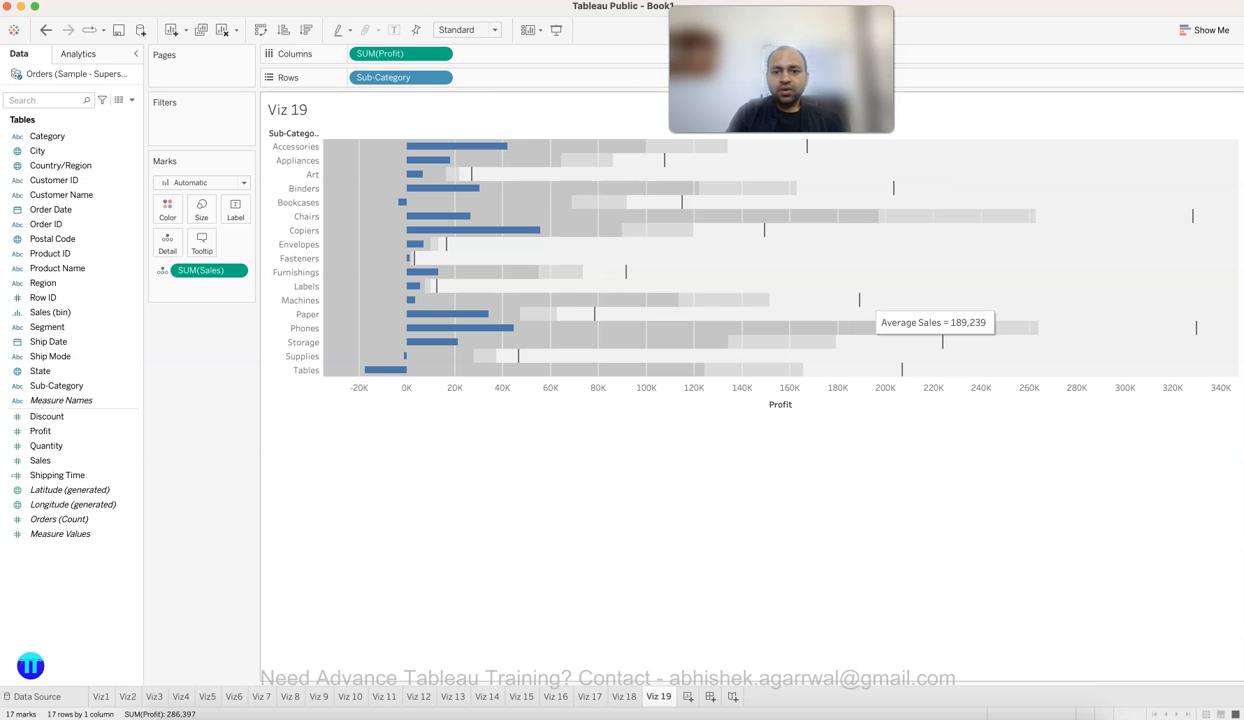
Try replacing Profit with Sales in the SUM expression of the columns measure.
{"action": "double_click", "coordinate": [400, 54]}
{"action": "left_click_drag", "start_coordinate": [424, 54], "coordinate": [384, 54]}
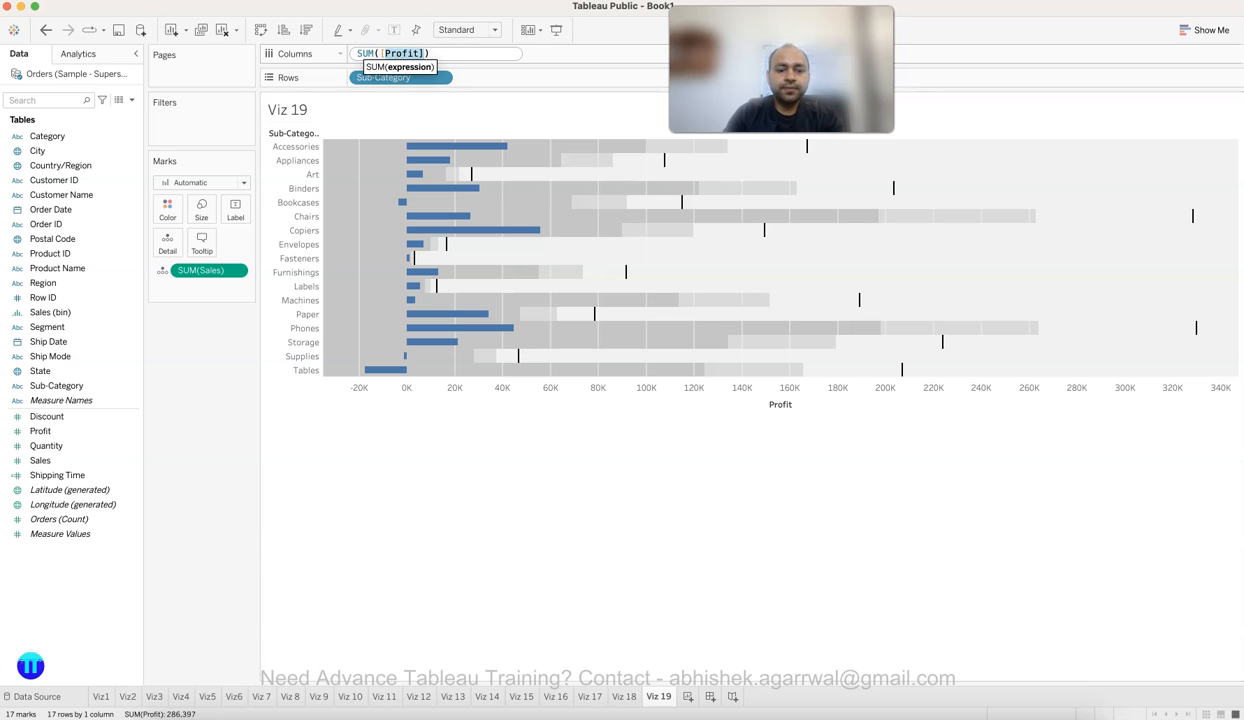
{"action": "key", "text": "Right"}
{"action": "key", "text": "Left"}
{"action": "key", "text": "BackSpace"}
{"action": "key", "text": "BackSpace"}
{"action": "key", "text": "BackSpace"}
{"action": "key", "text": "BackSpace"}
{"action": "key", "text": "BackSpace"}
{"action": "key", "text": "BackSpace"}
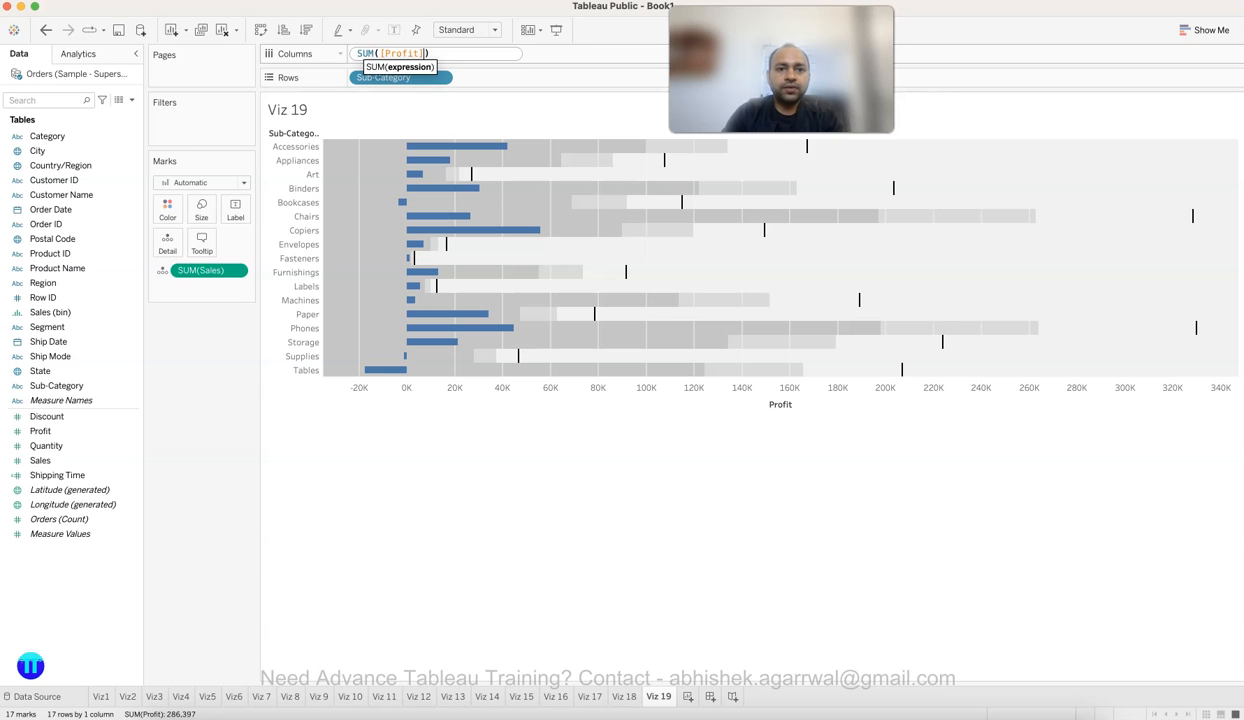
{"action": "type", "text": "Sales"}
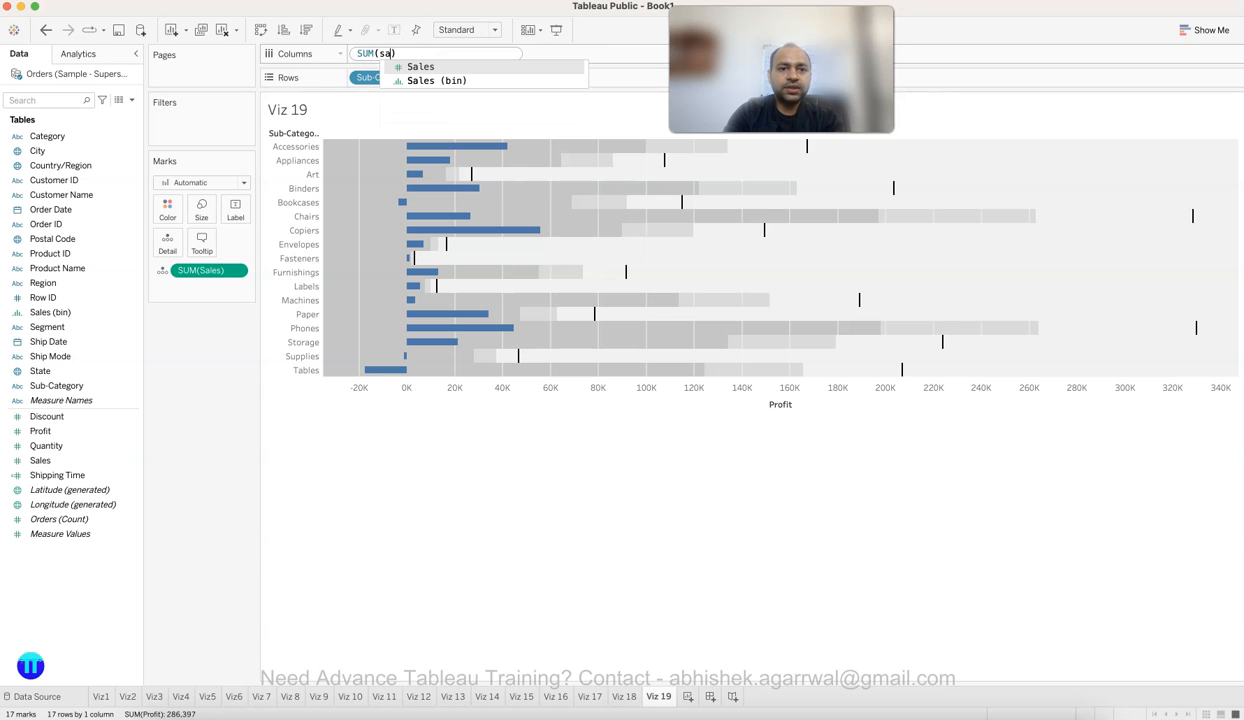
{"action": "key", "text": "Return"}
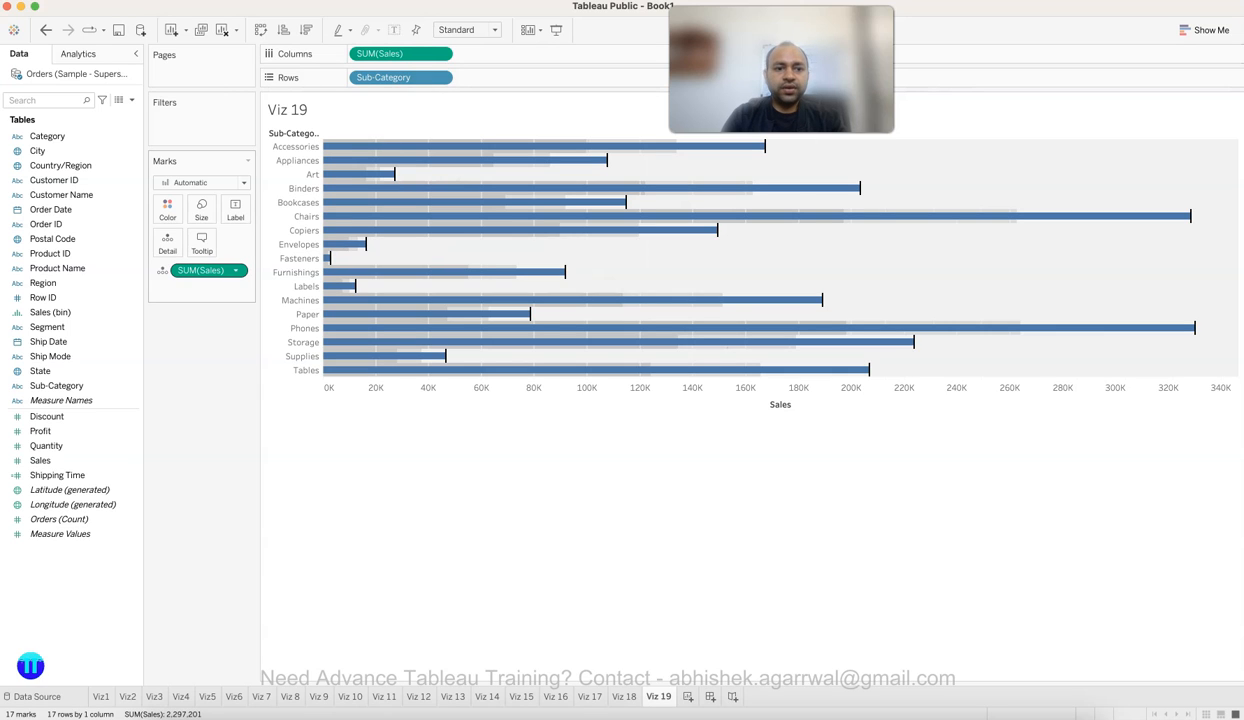
Try replacing Sales with Profit in the SUM expression of the detail measure.
{"action": "double_click", "coordinate": [203, 271]}
{"action": "key", "text": "Left"}
{"action": "key", "text": "Left"}
{"action": "key", "text": "shift+Left"}
{"action": "key", "text": "shift+Left"}
{"action": "key", "text": "shift+Left"}
{"action": "key", "text": "shift+Left"}
{"action": "key", "text": "shift+Left"}
{"action": "key", "text": "shift+Left"}
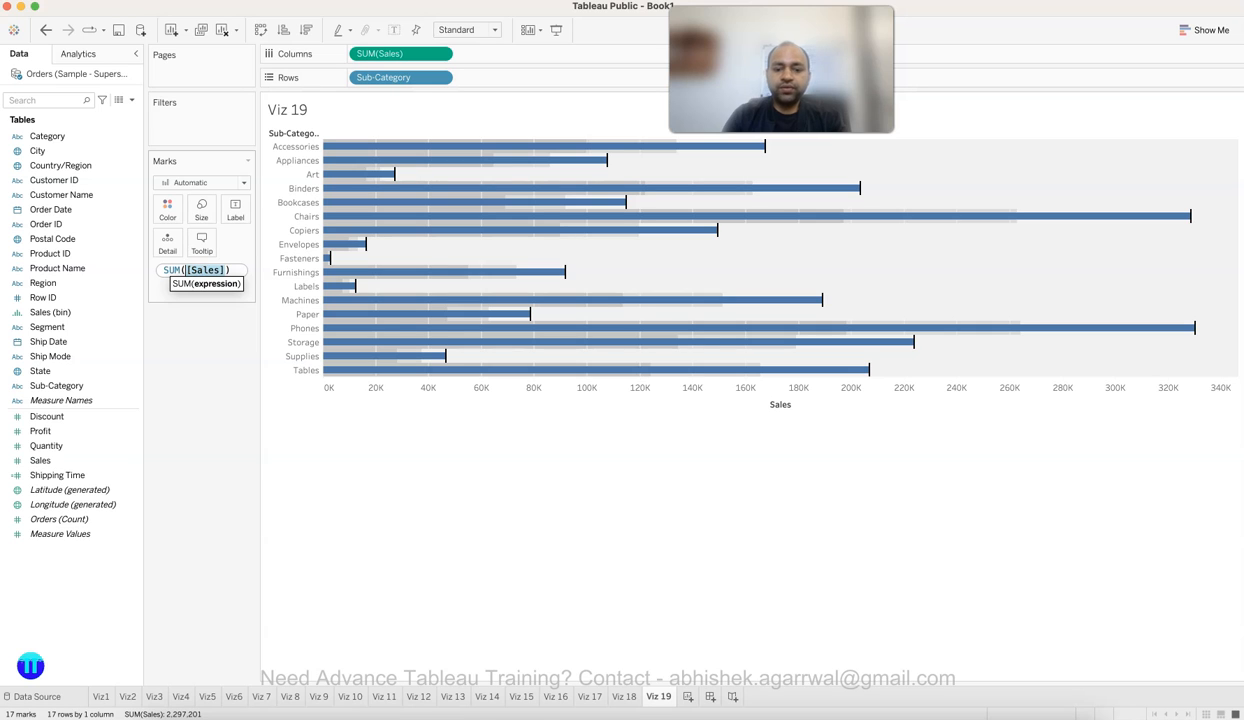
{"action": "type", "text": "profi"}
{"action": "key", "text": "Return"}
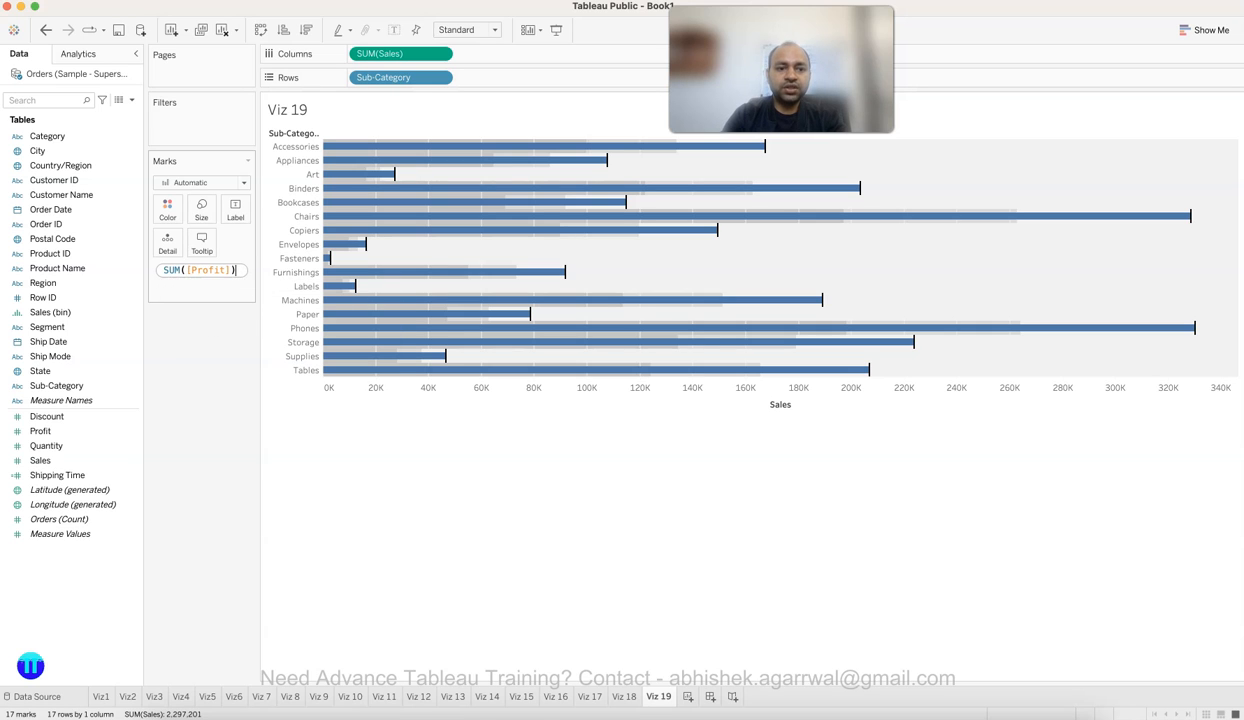
{"action": "key", "text": "Return"}
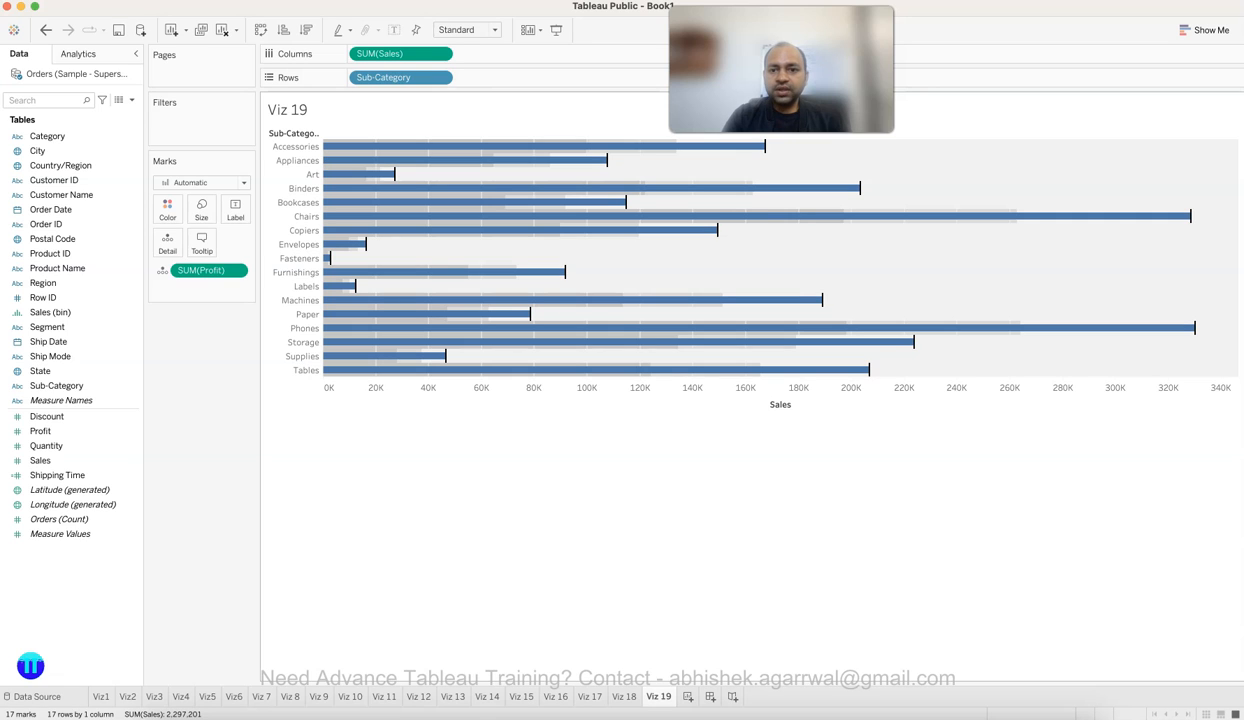
Look over the bars and undo the last two measure replacements in the bullet graph.
{"action": "mouse_move", "coordinate": [504, 314]}
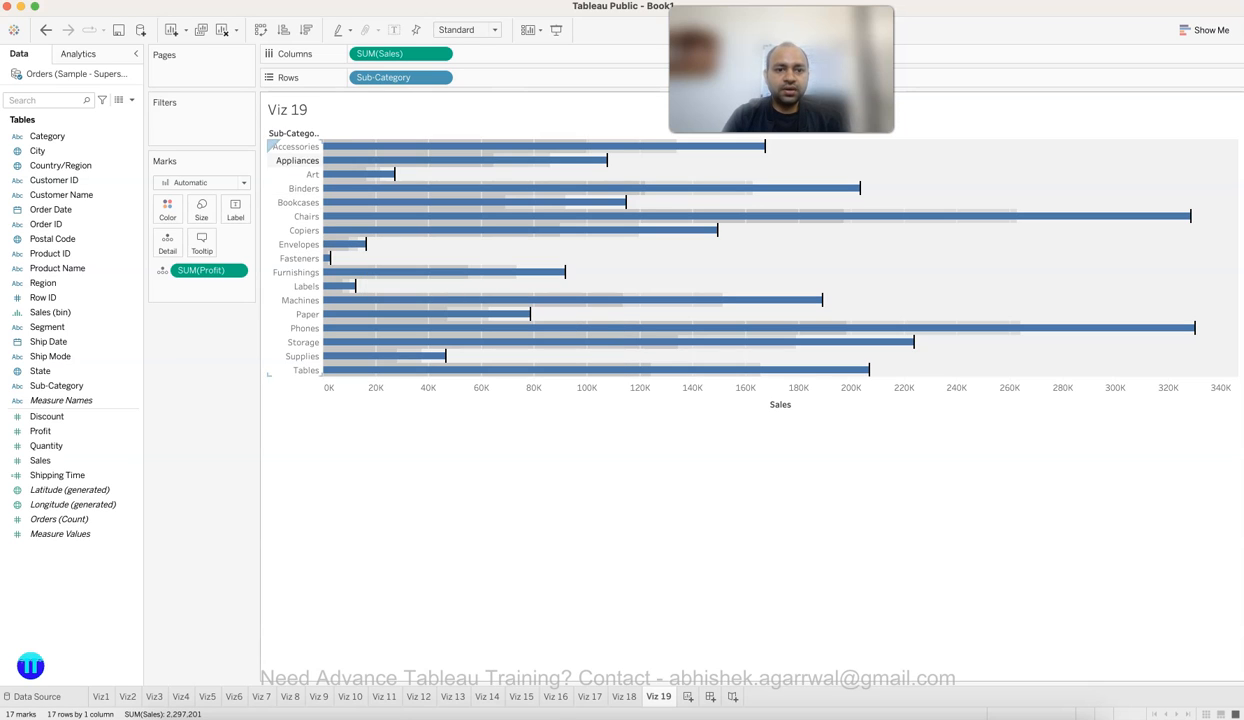
{"action": "mouse_move", "coordinate": [392, 177]}
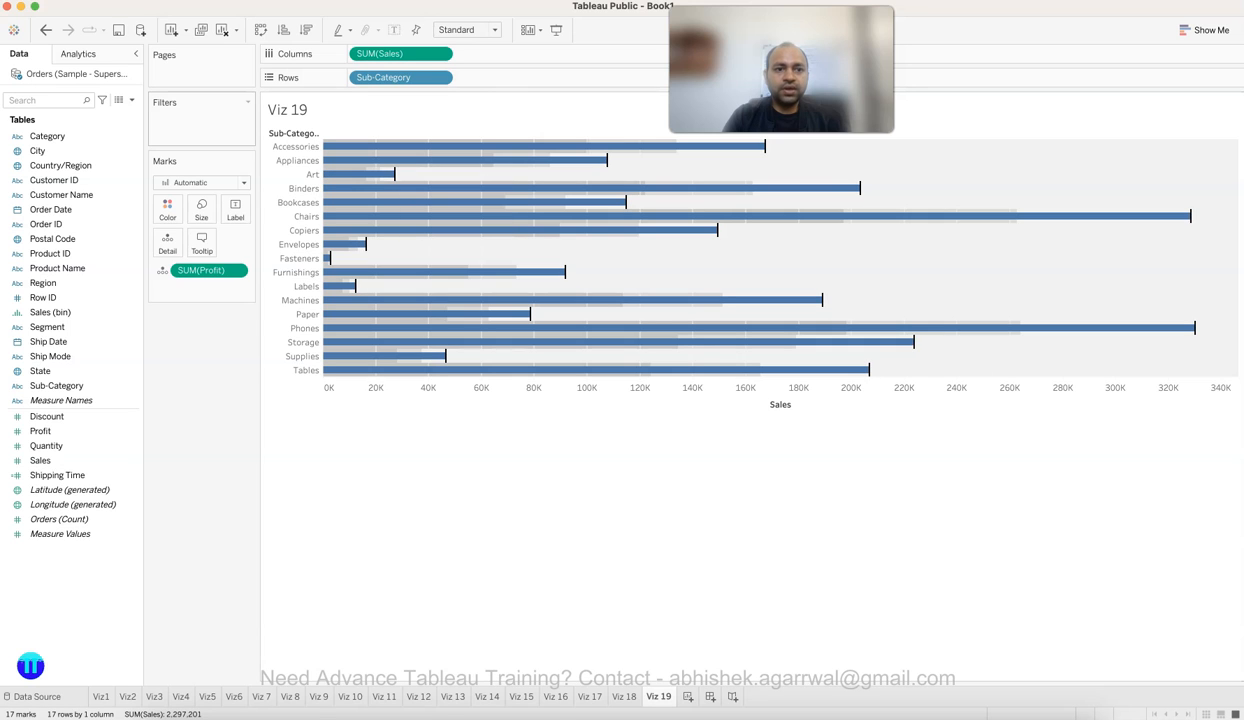
{"action": "left_click", "coordinate": [45, 29]}
{"action": "left_click", "coordinate": [45, 29]}
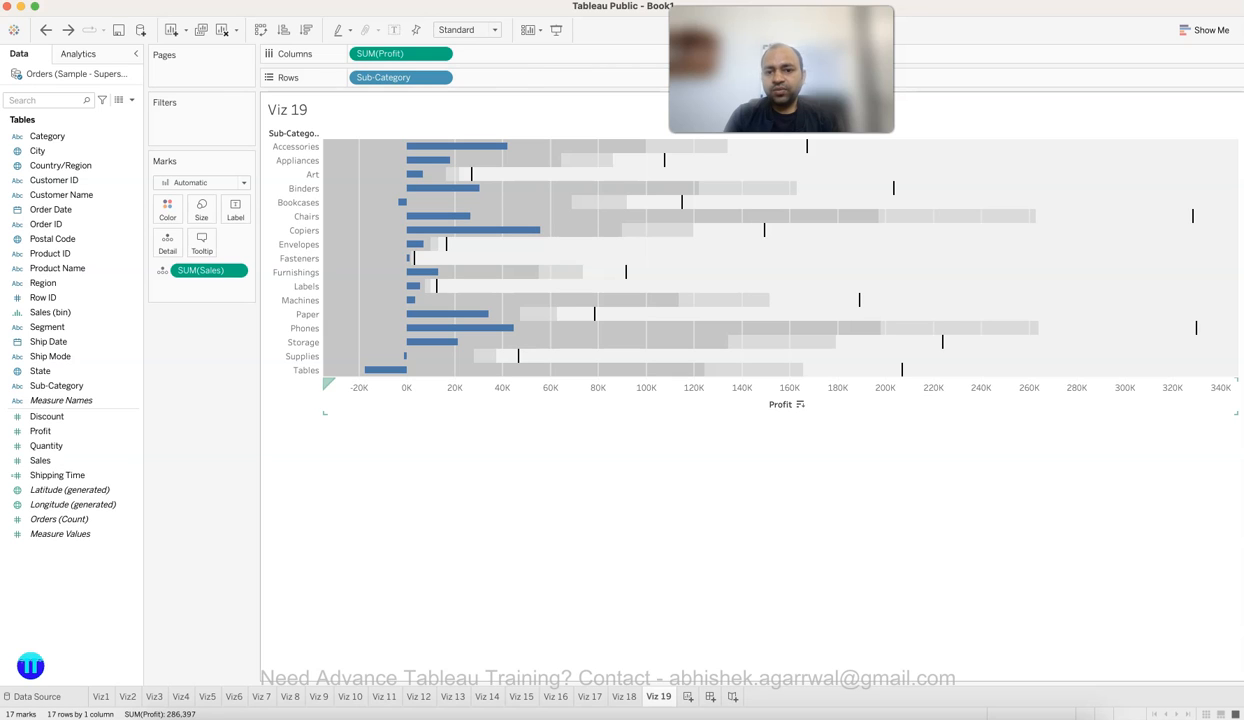
Fit the Viz 19 bullet graph to the entire view and check the suggested chart types.
{"action": "left_click", "coordinate": [467, 29]}
{"action": "left_click", "coordinate": [457, 76]}
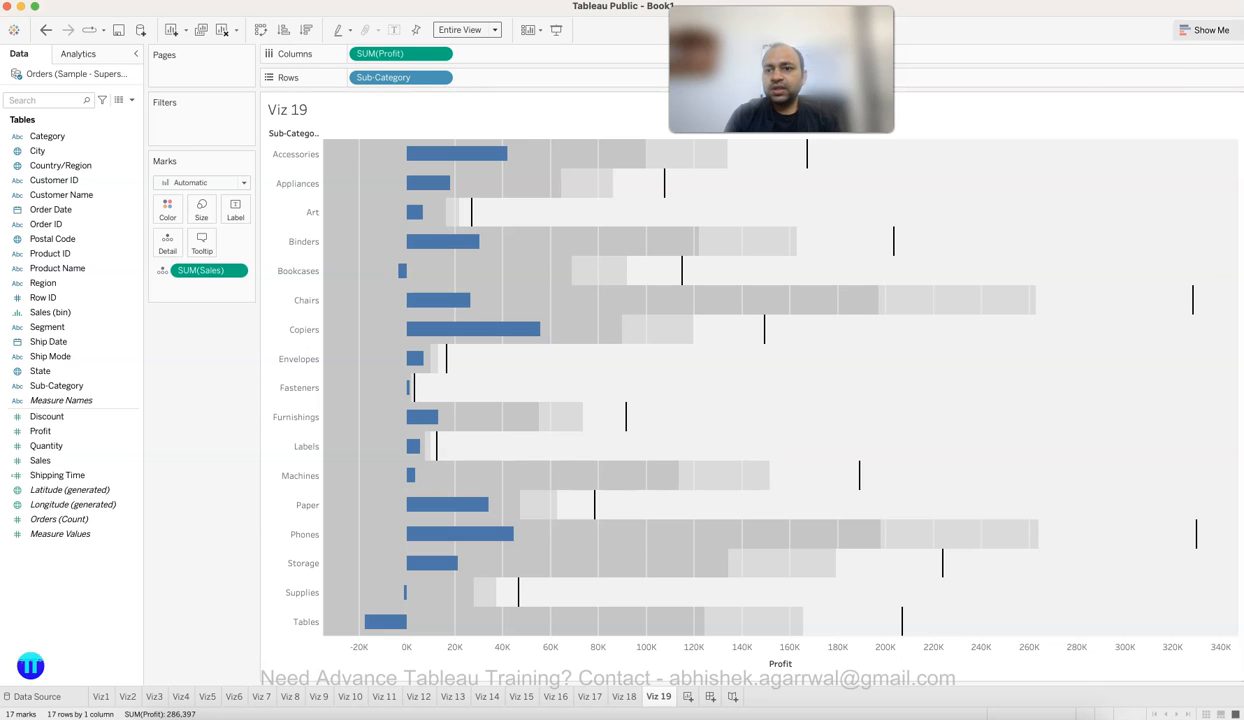
{"action": "left_click", "coordinate": [1204, 30]}
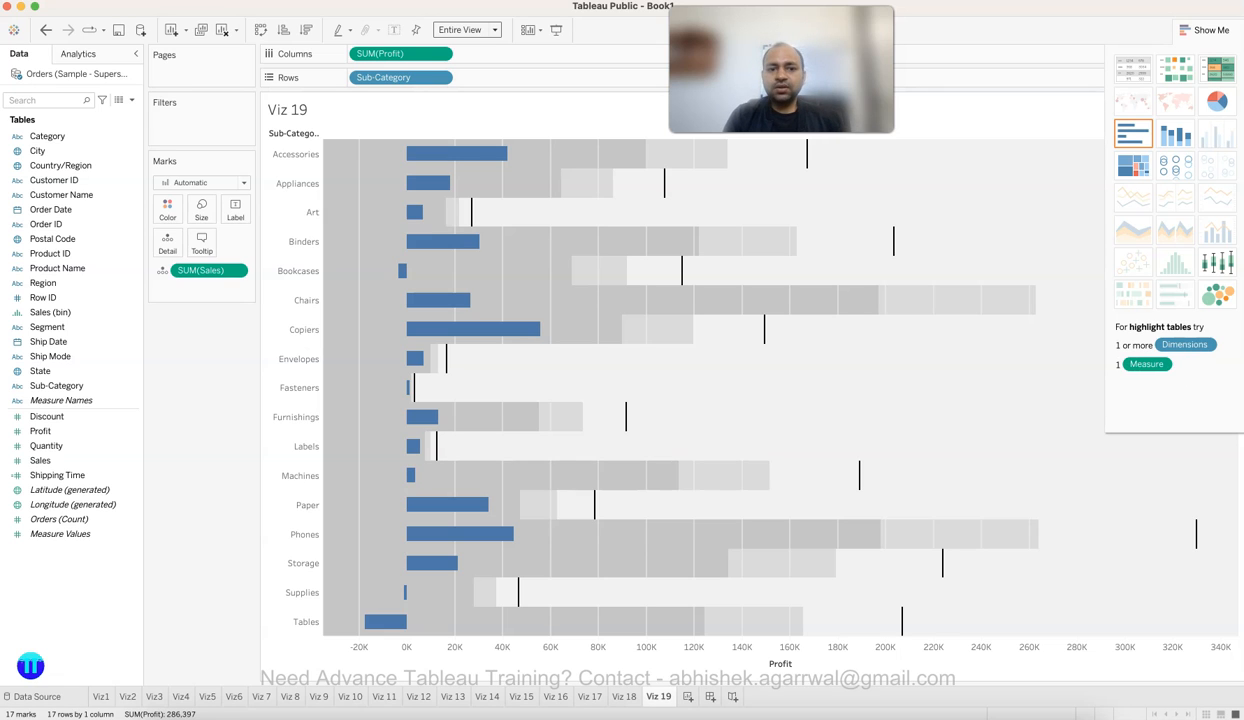
{"action": "left_click", "coordinate": [1204, 30]}
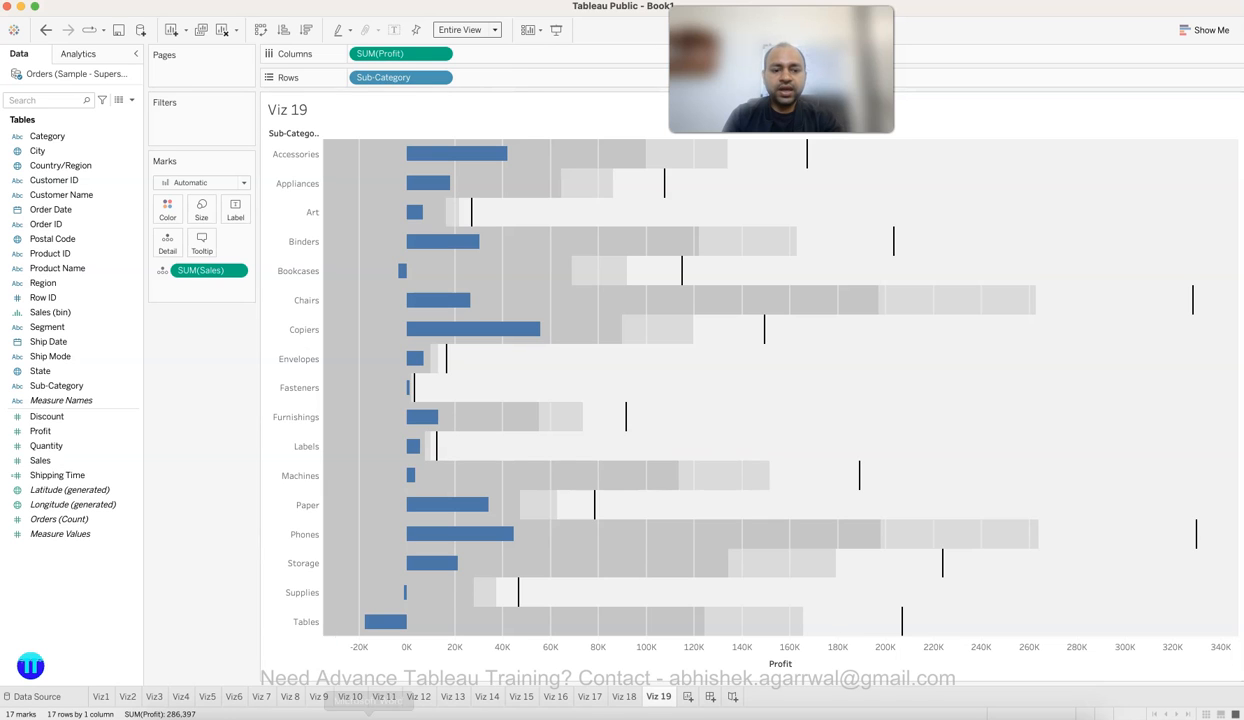
Switch to the PowerPoint deck, read the question on the following slide, and return to Tableau.
{"action": "left_click", "coordinate": [340, 714]}
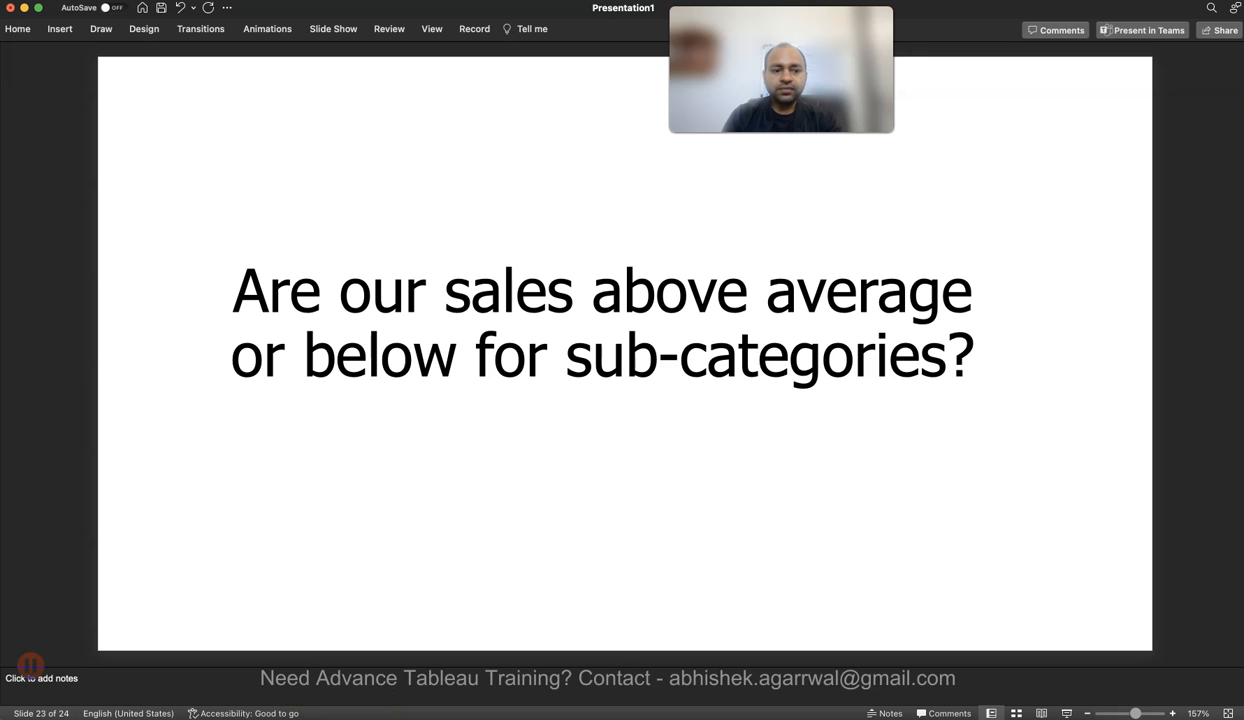
{"action": "key", "text": "Down"}
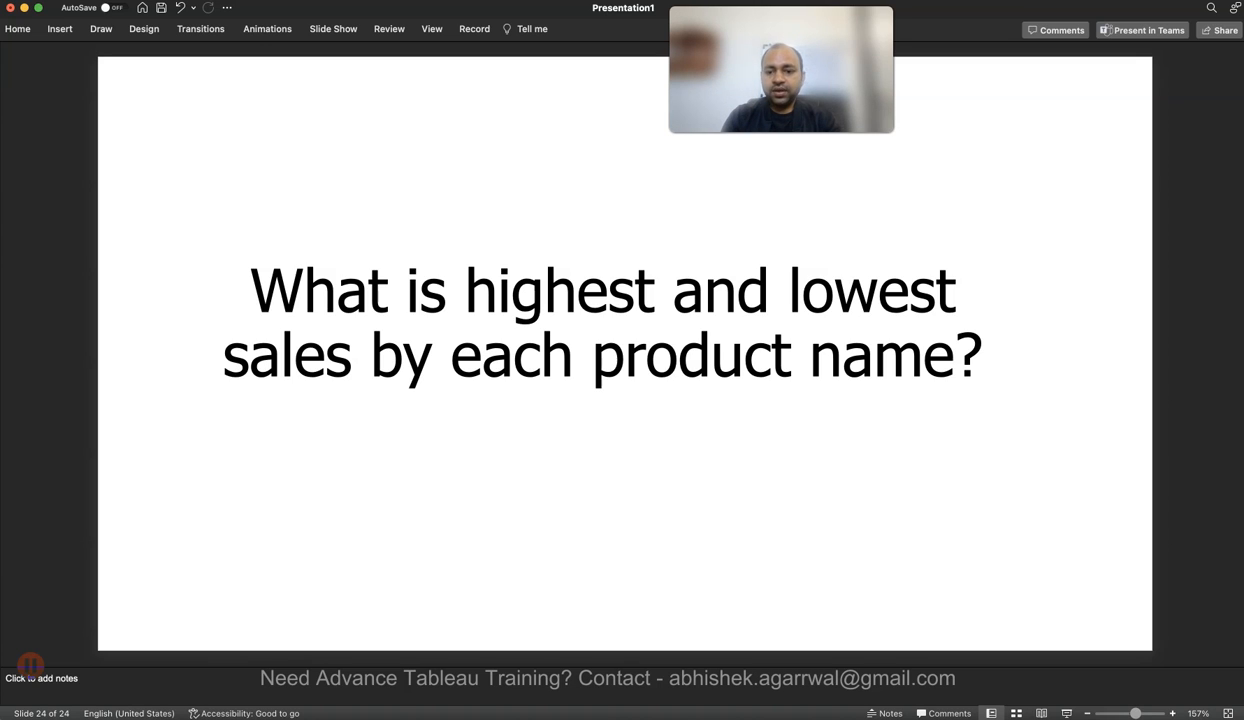
{"action": "left_click", "coordinate": [922, 713]}
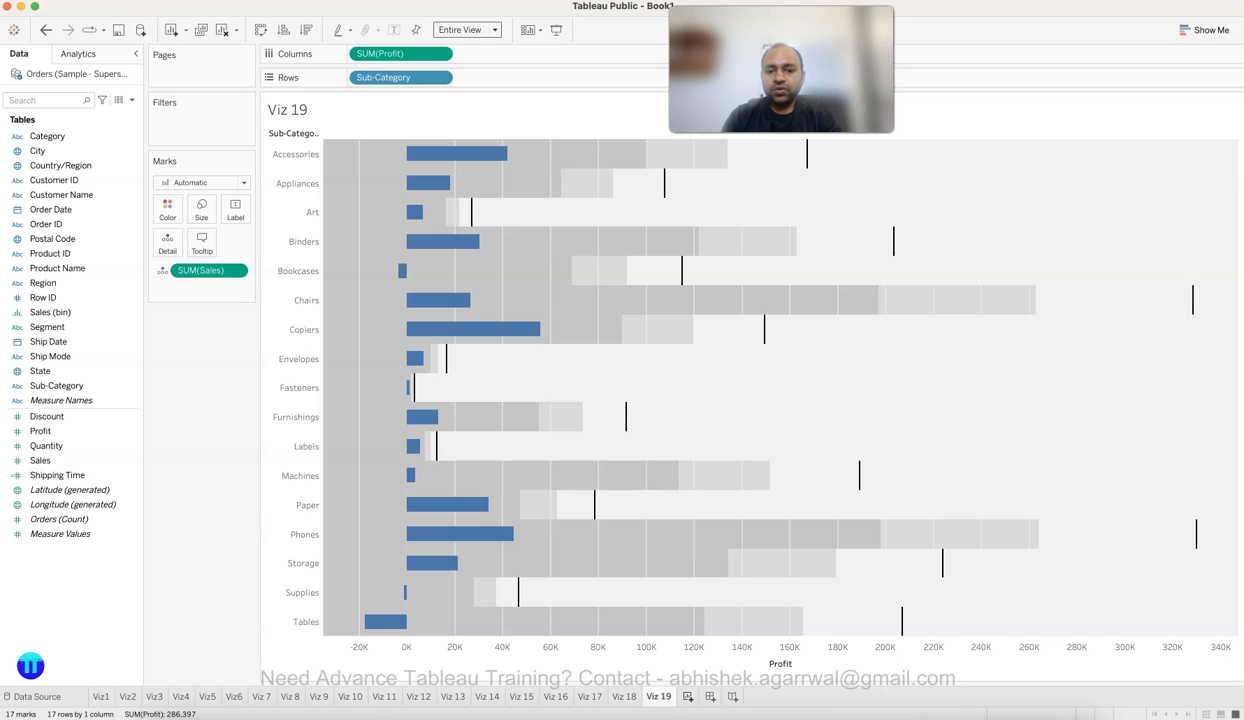
Add a new worksheet and name it Viz 20.
{"action": "left_click", "coordinate": [688, 697]}
{"action": "double_click", "coordinate": [689, 697]}
{"action": "type", "text": "Viz "}
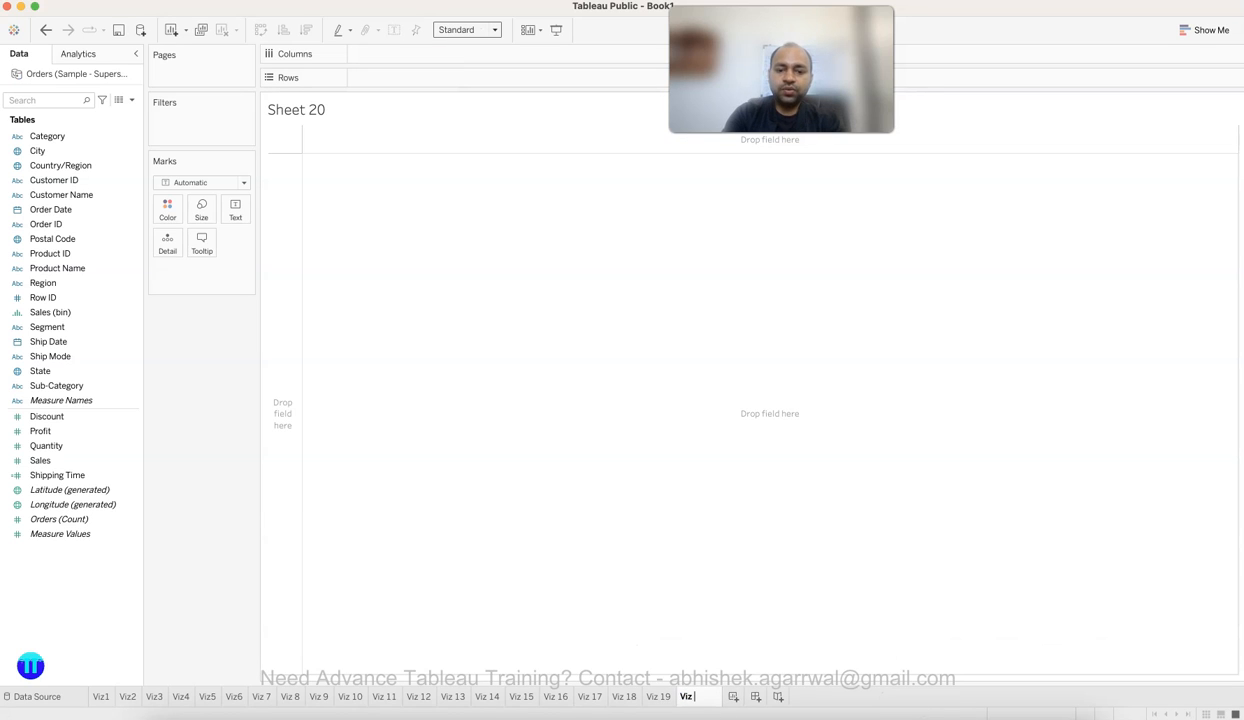
{"action": "type", "text": "20"}
{"action": "key", "text": "Return"}
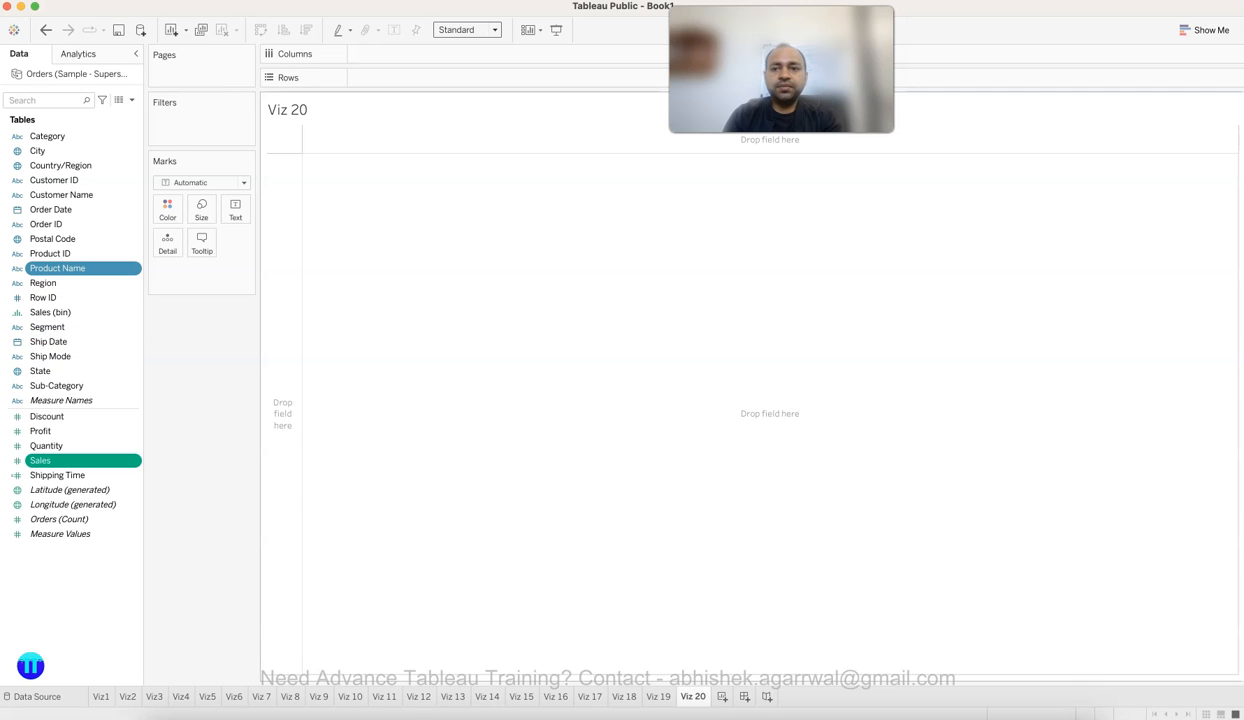
Build a packed bubbles chart from the selected Product Name and Sales fields.
{"action": "left_click", "coordinate": [1205, 30]}
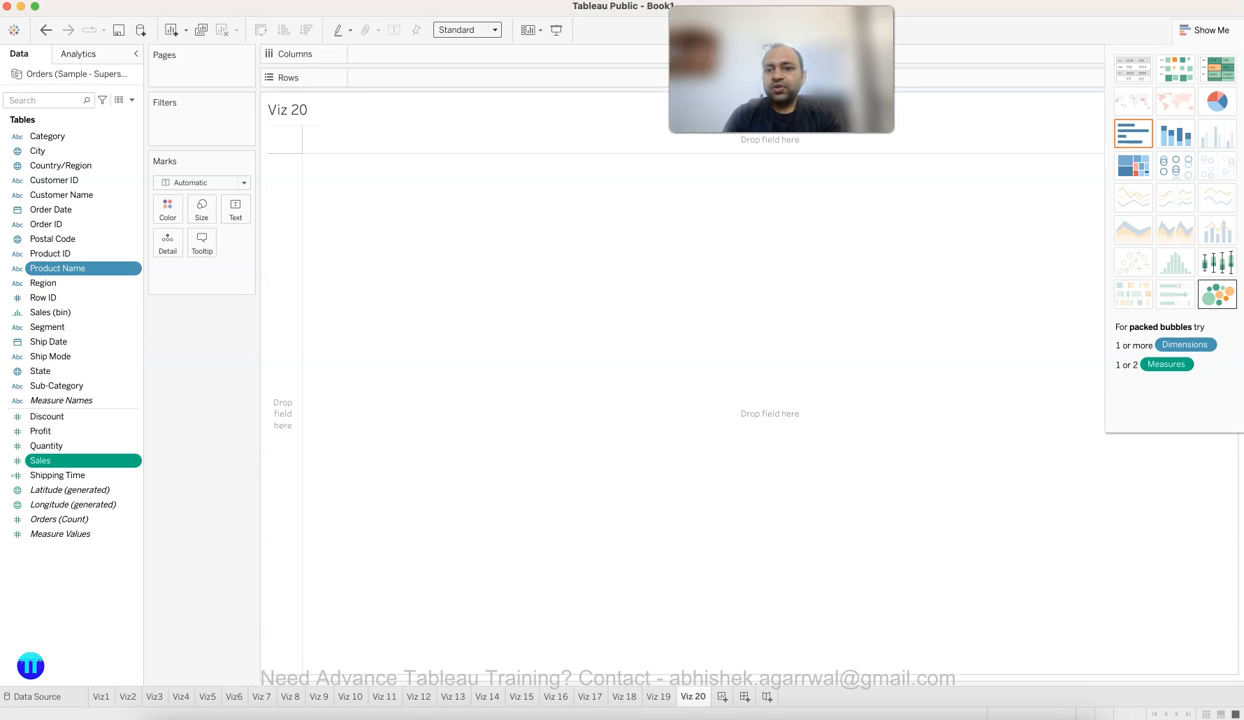
{"action": "left_click", "coordinate": [1217, 294]}
{"action": "left_click", "coordinate": [1205, 30]}
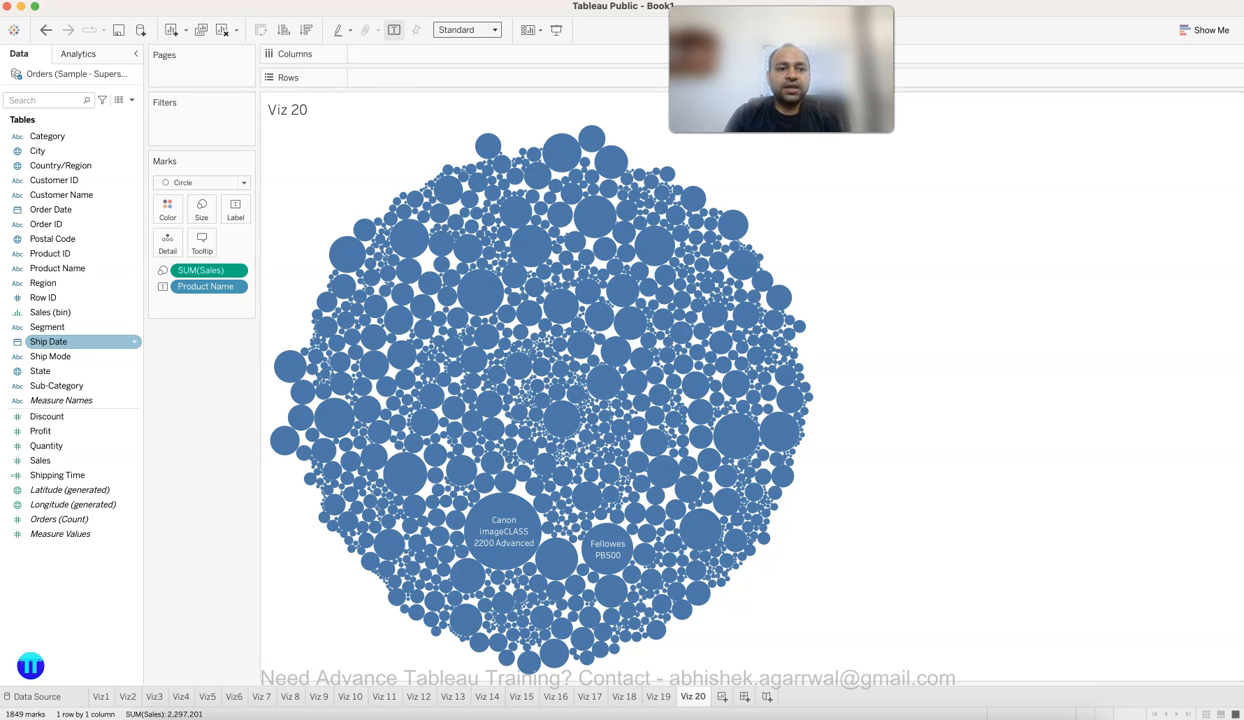
Color the product bubbles by Category and inspect the details of individual bubbles.
{"action": "left_click_drag", "start_coordinate": [60, 136], "coordinate": [167, 208]}
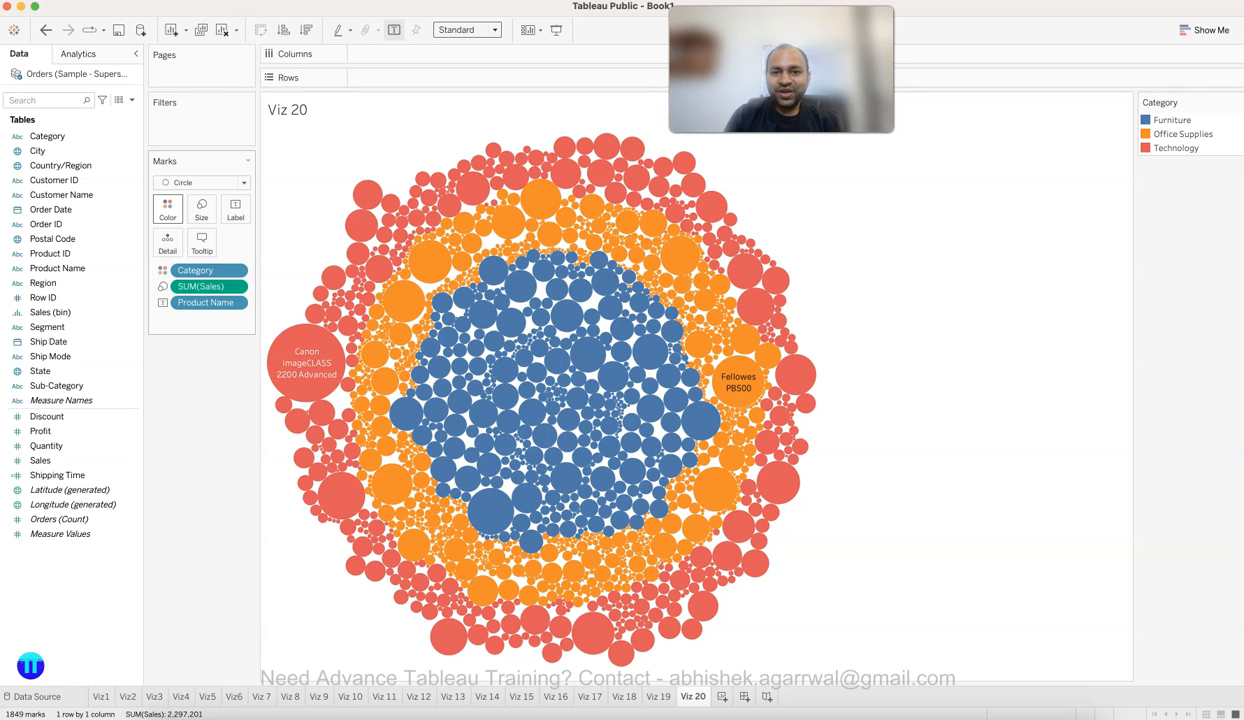
{"action": "mouse_move", "coordinate": [563, 380]}
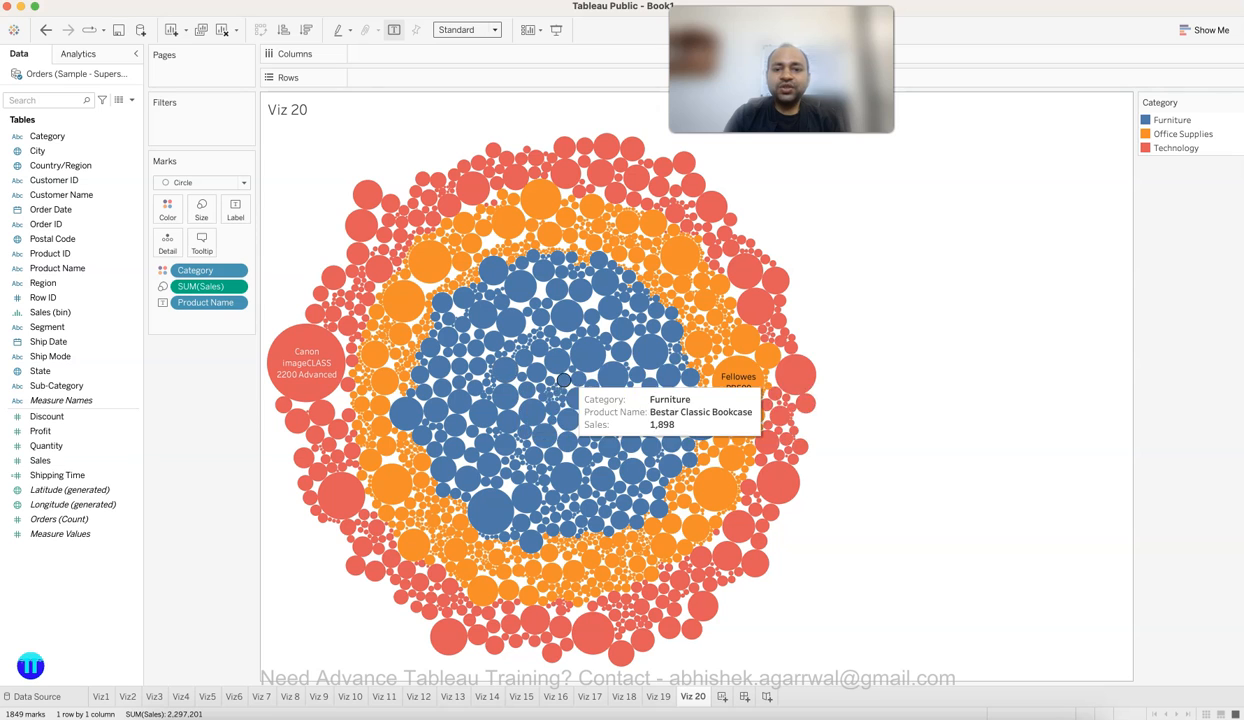
{"action": "mouse_move", "coordinate": [795, 376]}
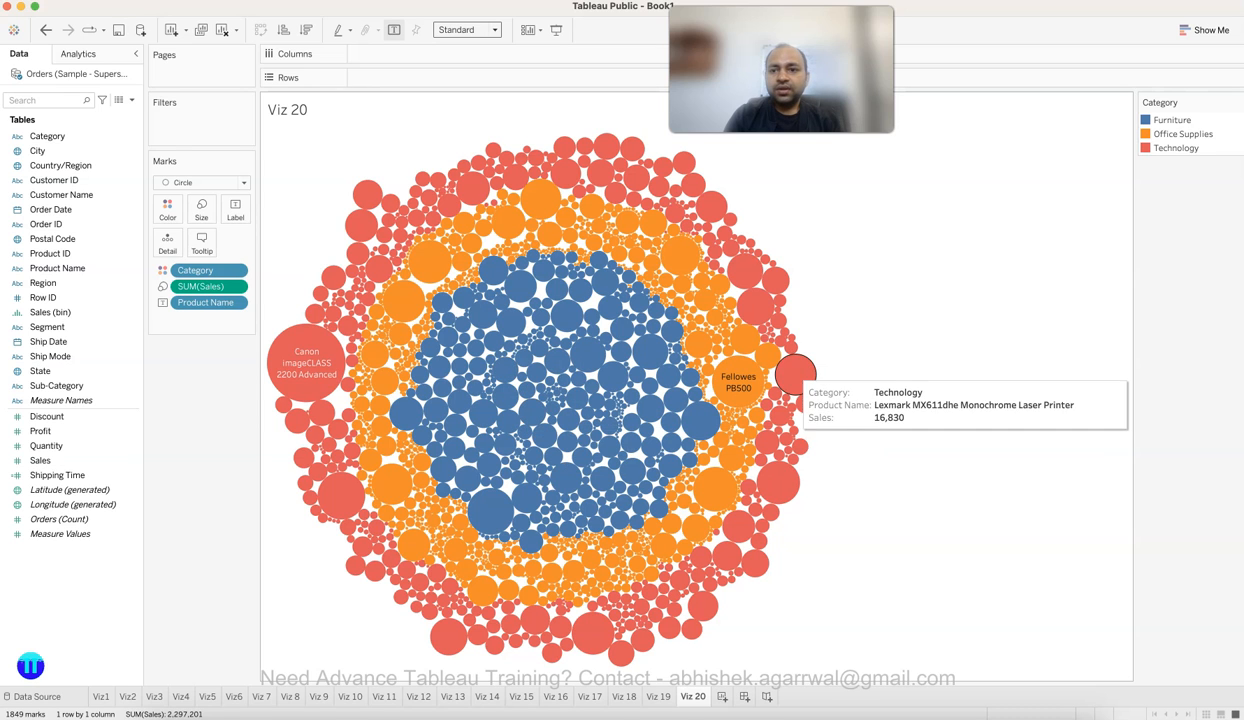
{"action": "mouse_move", "coordinate": [738, 382]}
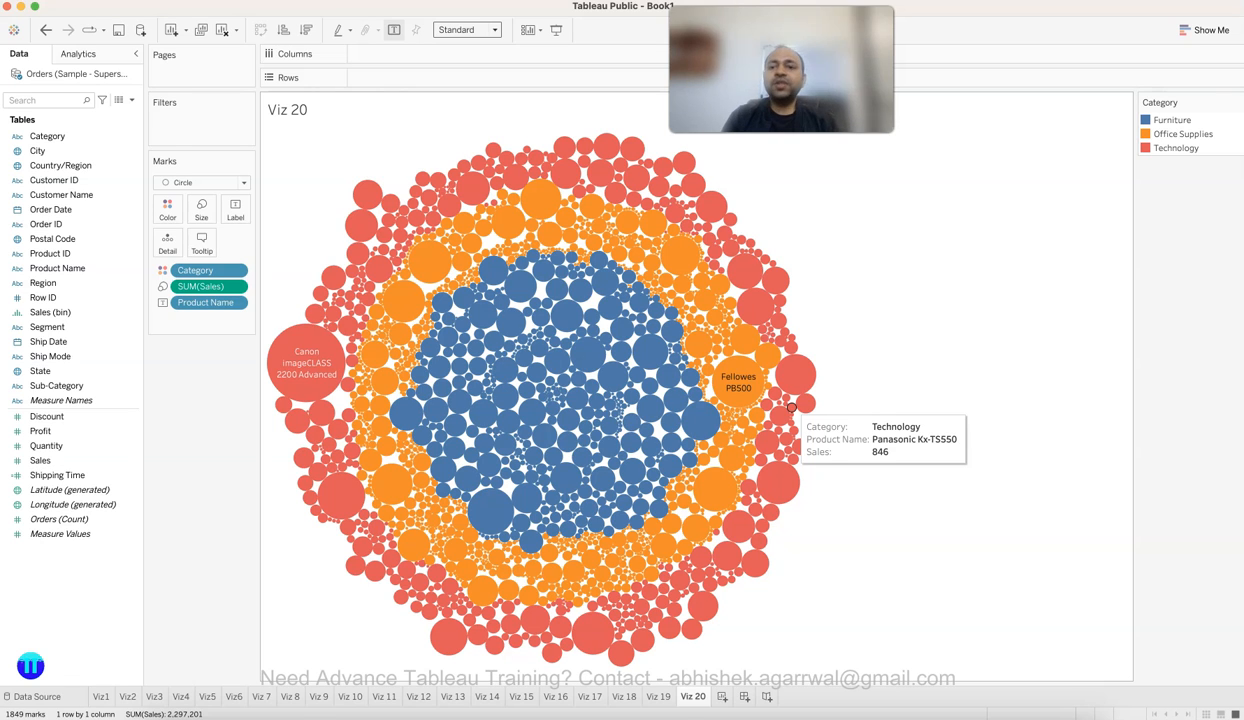
{"action": "left_click", "coordinate": [1205, 30]}
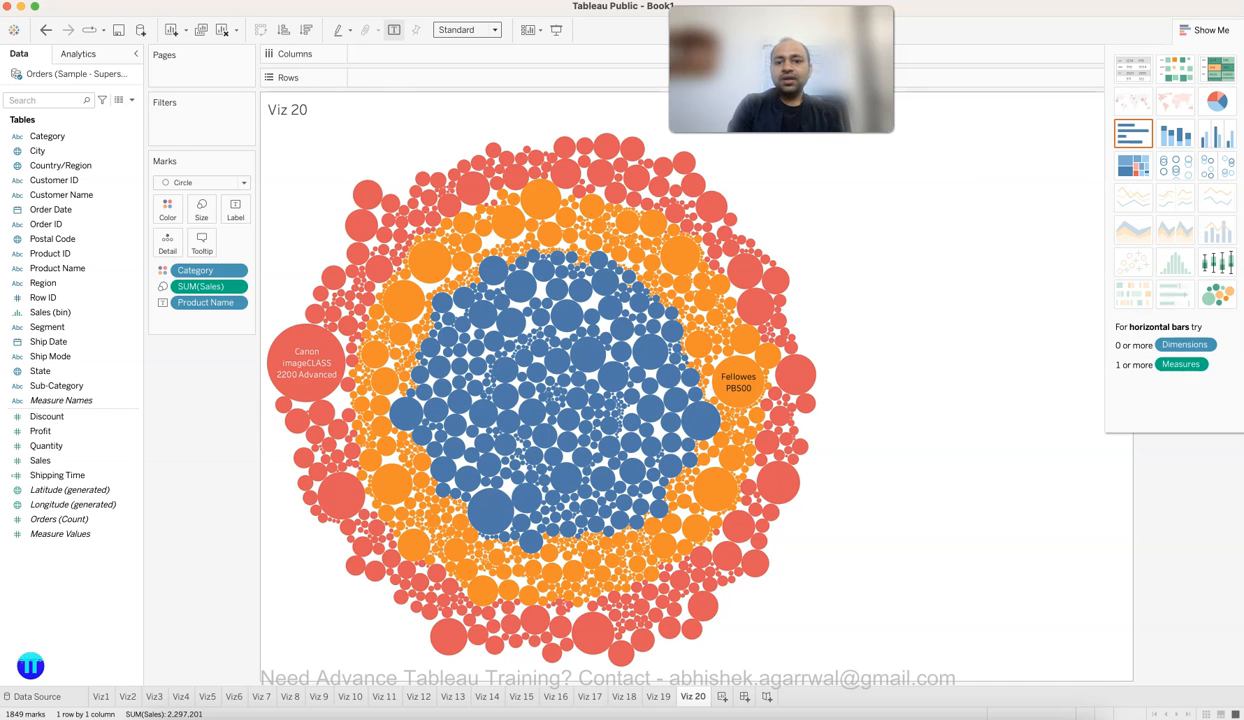
{"action": "left_click", "coordinate": [1205, 30]}
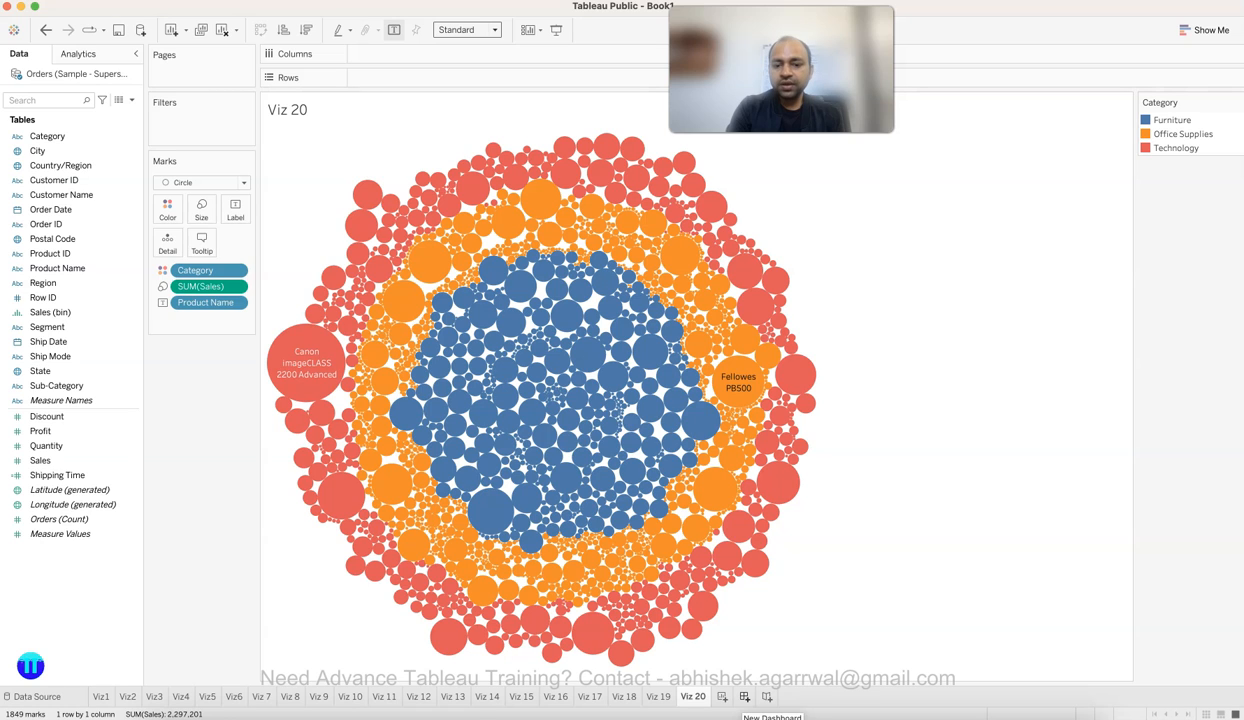
Create a new dashboard and look through the worksheets from Viz1 to Viz 10.
{"action": "left_click", "coordinate": [744, 697]}
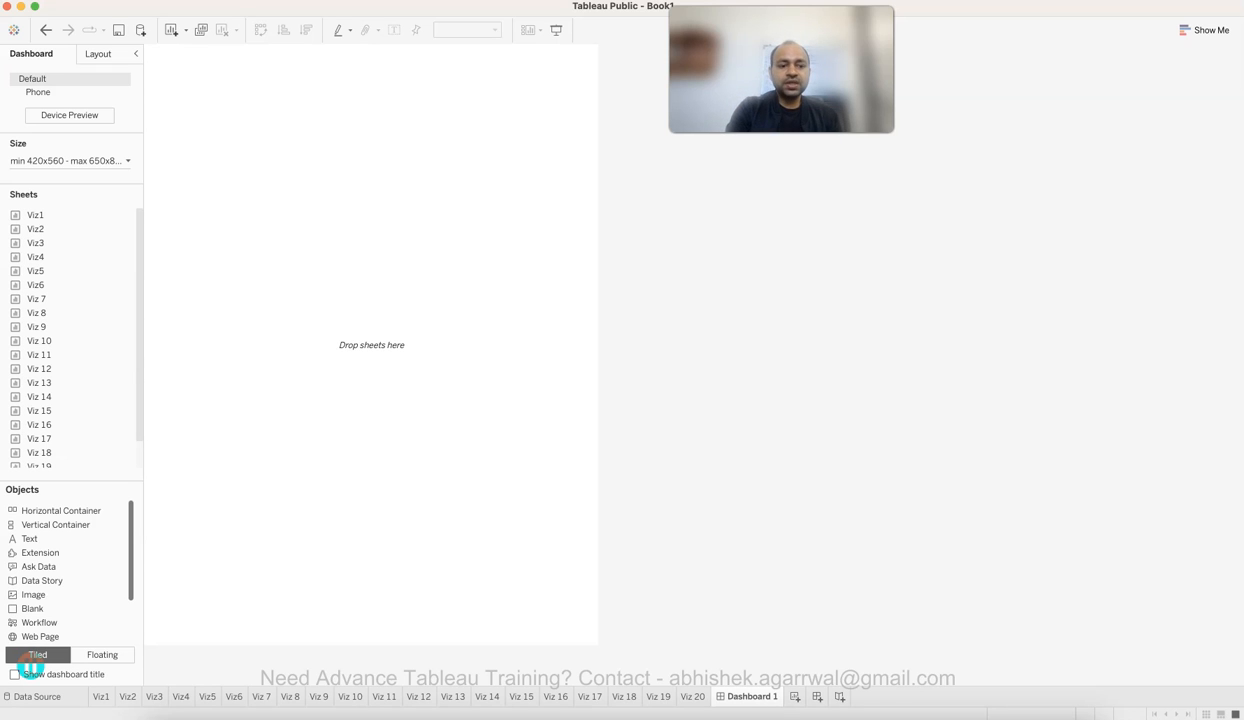
{"action": "left_click", "coordinate": [101, 697]}
{"action": "left_click", "coordinate": [128, 697]}
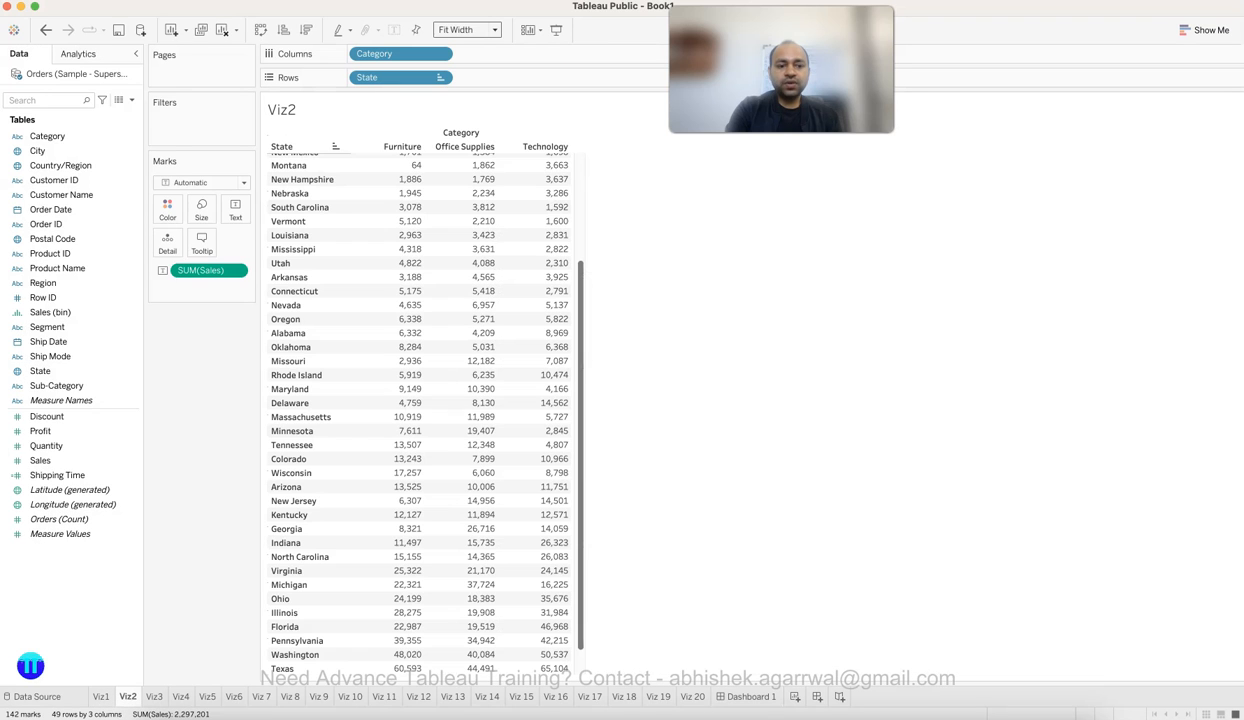
{"action": "left_click", "coordinate": [154, 697]}
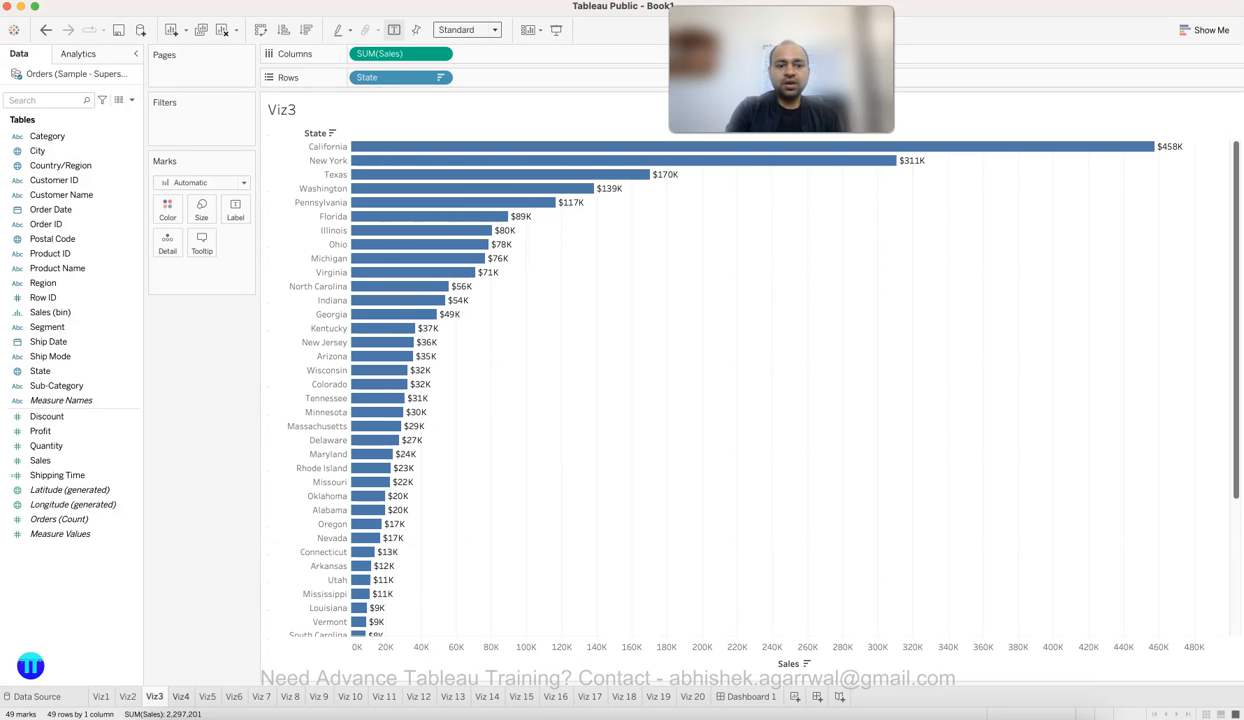
{"action": "left_click", "coordinate": [181, 697]}
{"action": "left_click", "coordinate": [207, 697]}
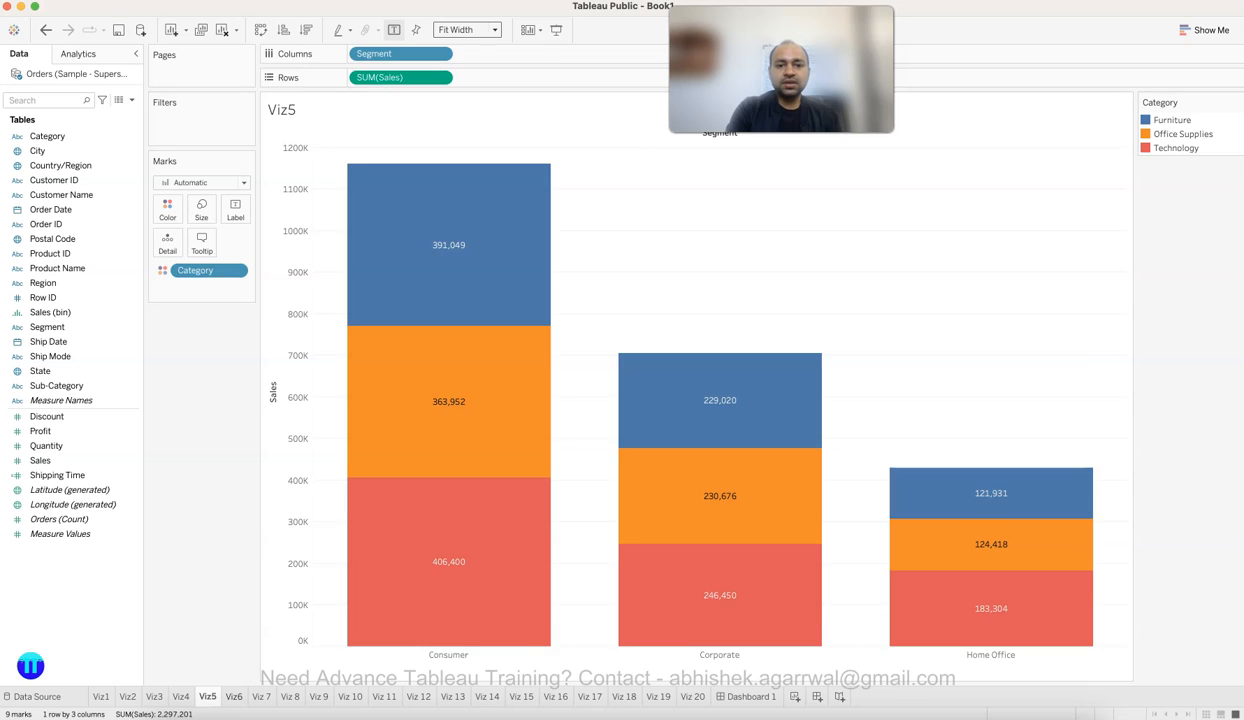
{"action": "left_click", "coordinate": [233, 697]}
{"action": "left_click", "coordinate": [261, 697]}
{"action": "left_click", "coordinate": [289, 697]}
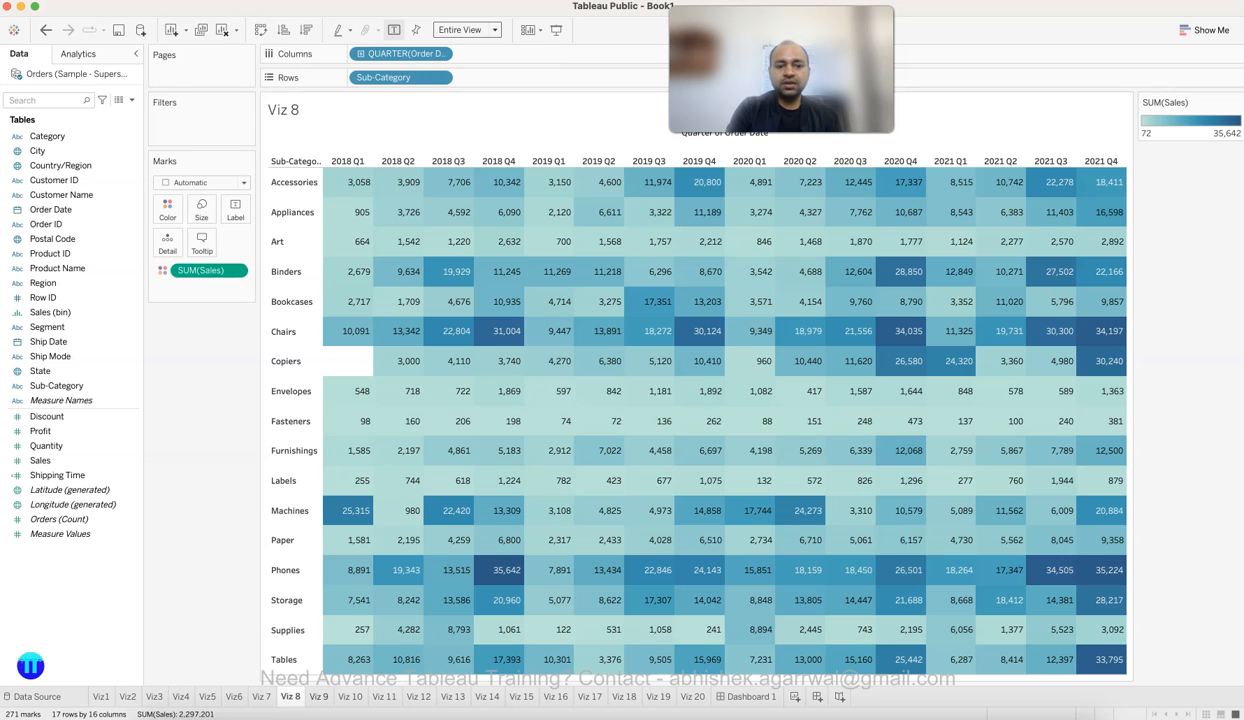
{"action": "left_click", "coordinate": [318, 697]}
{"action": "left_click", "coordinate": [350, 697]}
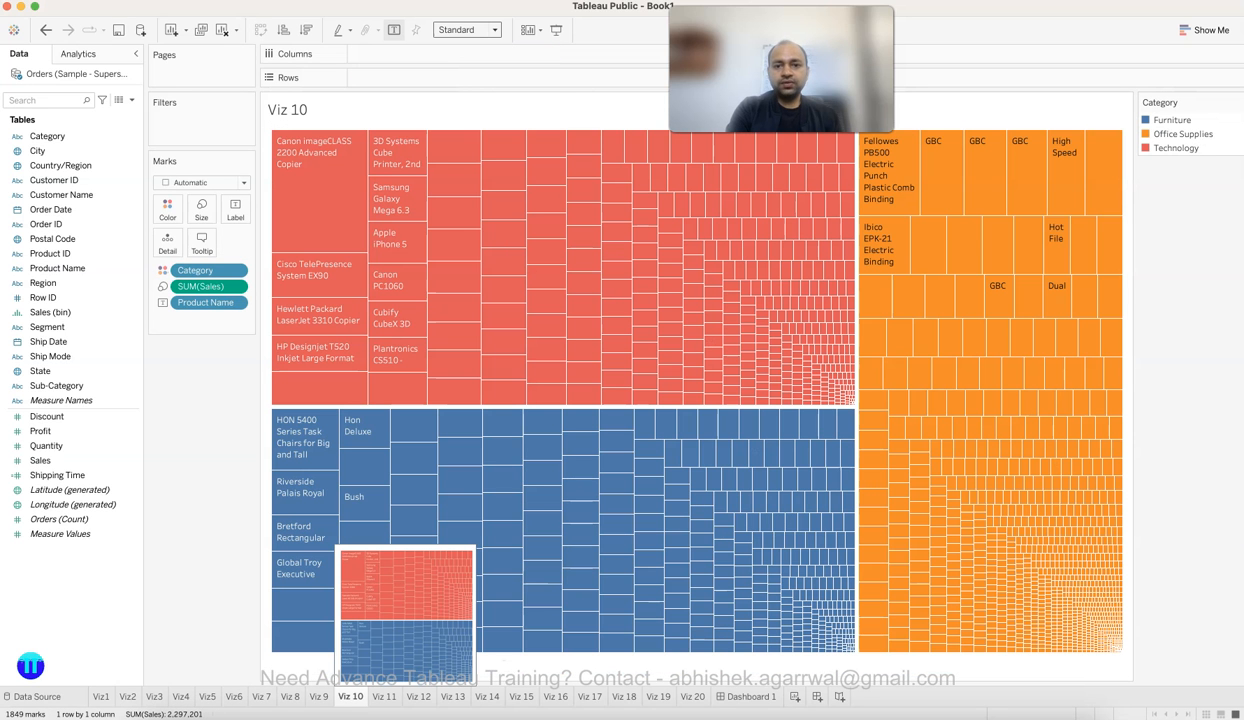
Return to Dashboard 1, try a minimum width of 720 px, and settle on 1200 px.
{"action": "left_click", "coordinate": [752, 697]}
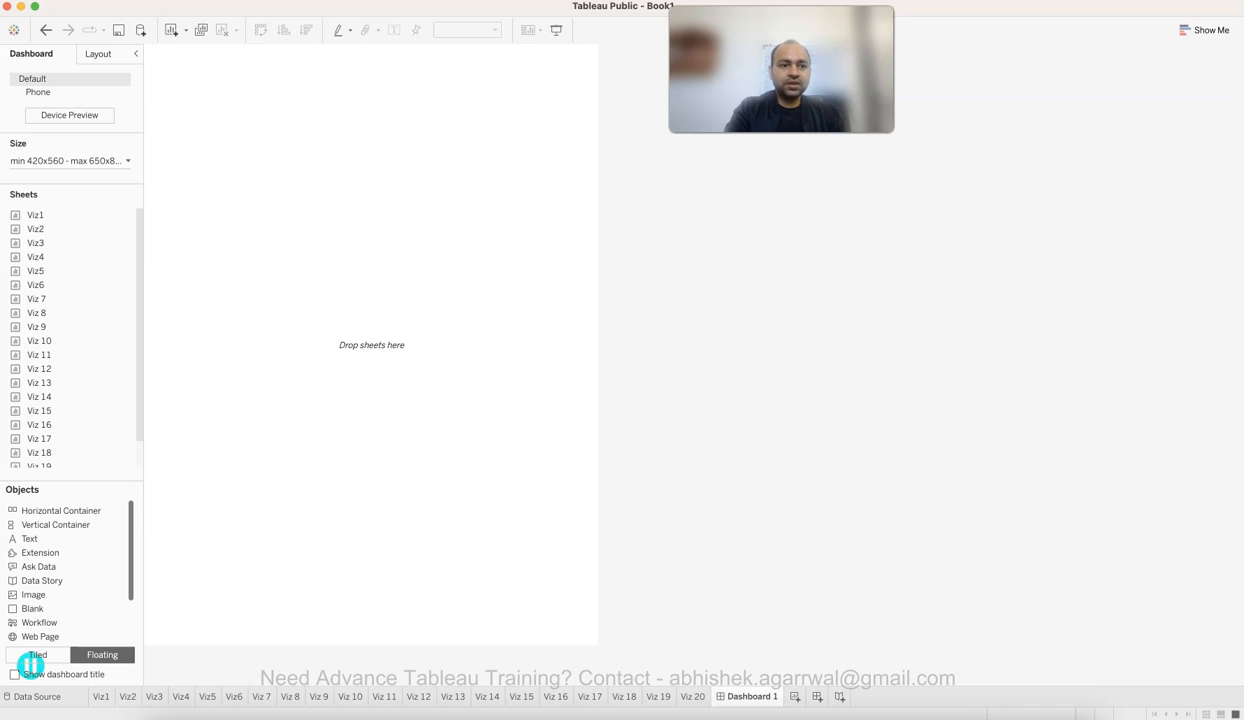
{"action": "left_click", "coordinate": [126, 161]}
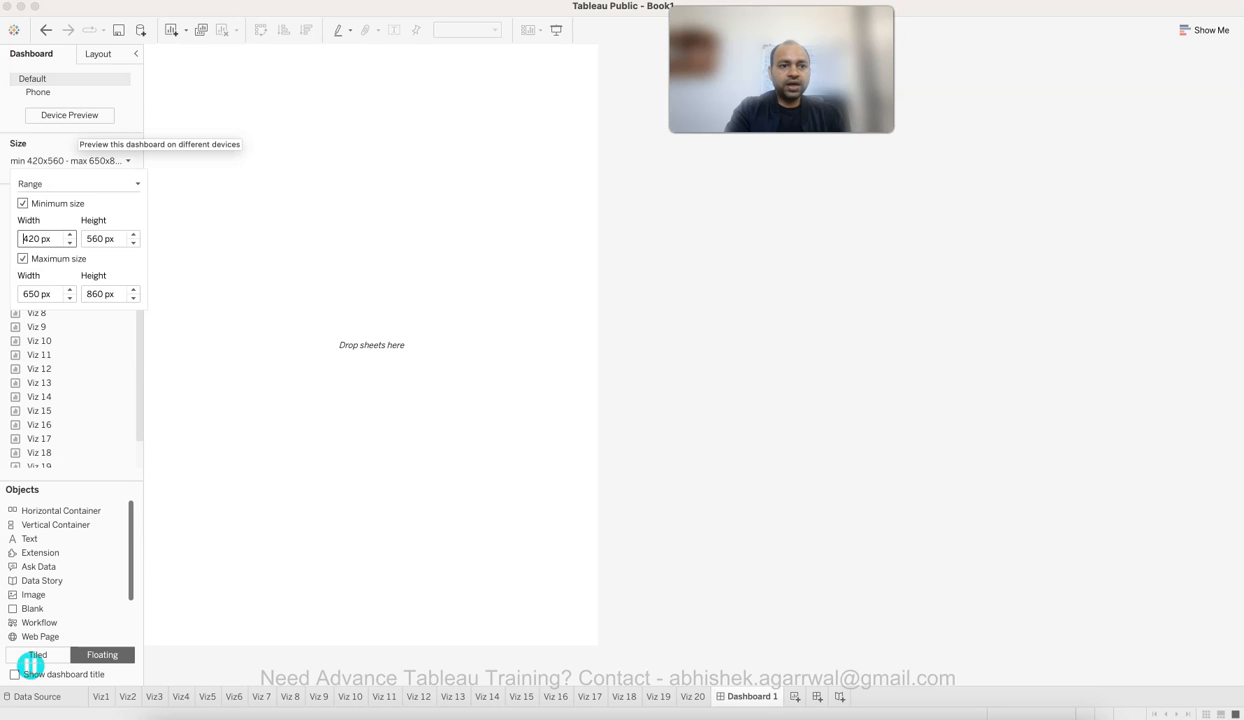
{"action": "left_click_drag", "start_coordinate": [22, 238], "coordinate": [44, 238]}
{"action": "type", "text": "7"}
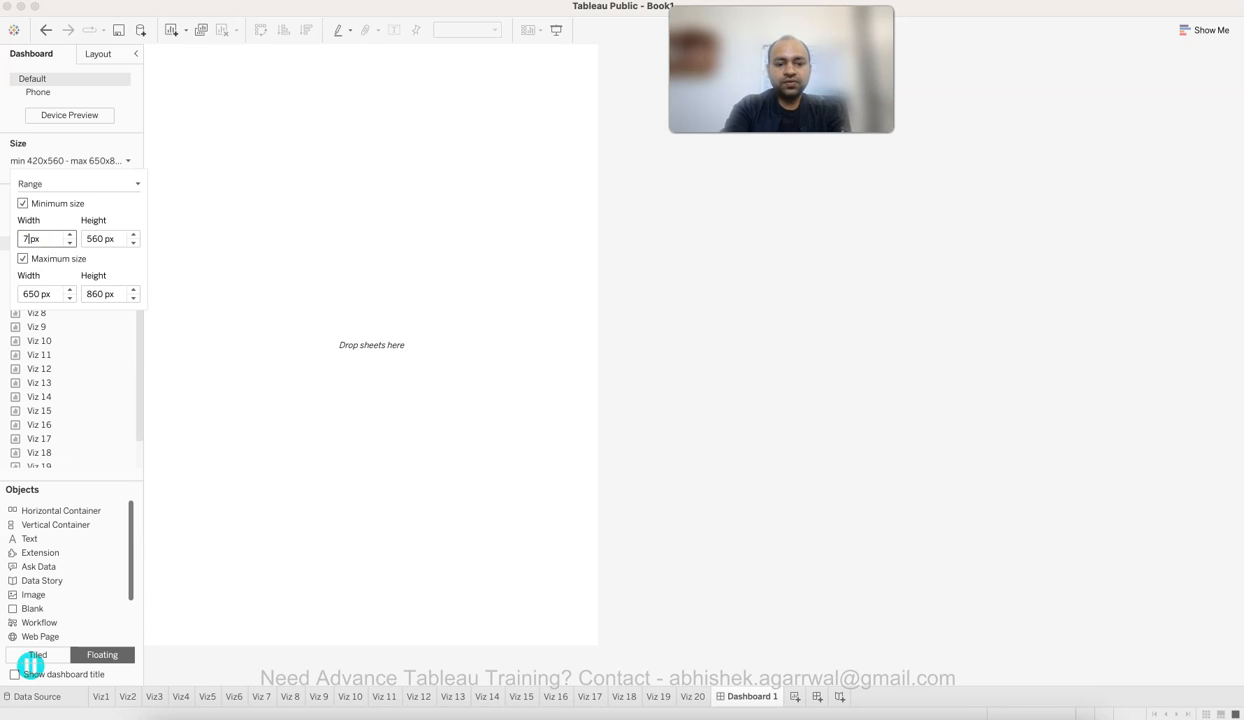
{"action": "type", "text": "20"}
{"action": "key", "text": "Tab"}
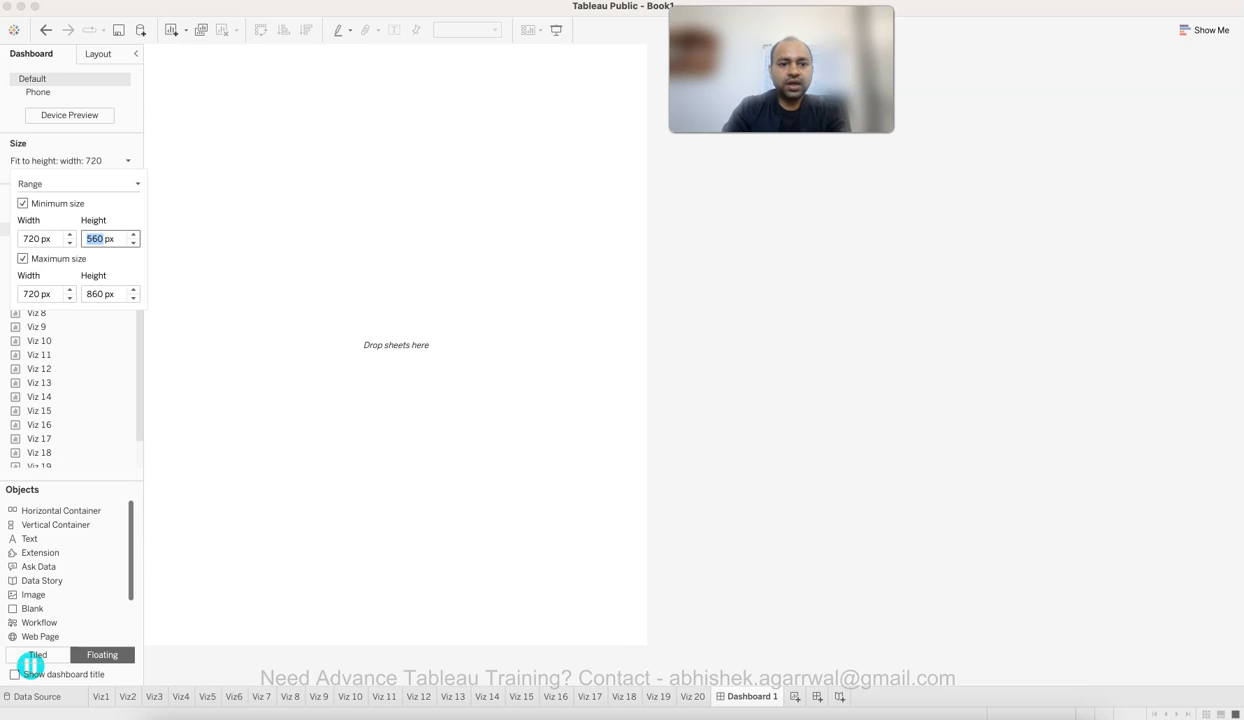
{"action": "left_click_drag", "start_coordinate": [50, 239], "coordinate": [21, 239]}
{"action": "type", "text": "1200"}
{"action": "key", "text": "Tab"}
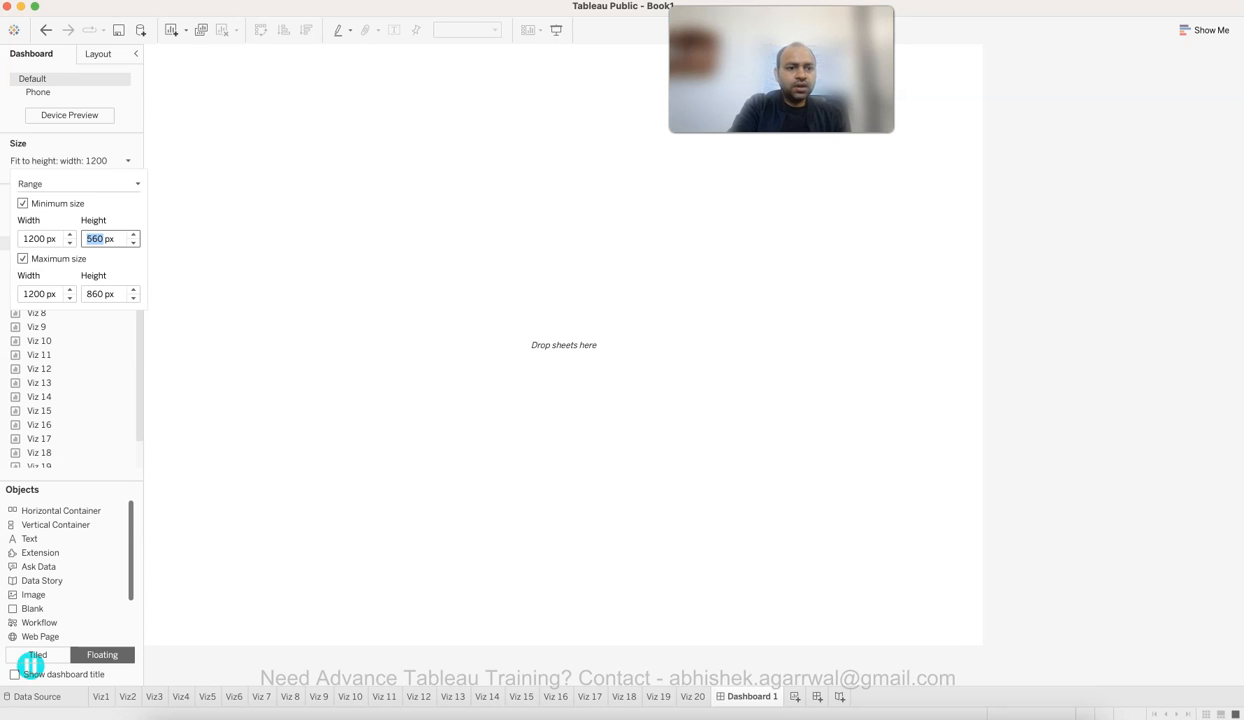
{"action": "key", "text": "Return"}
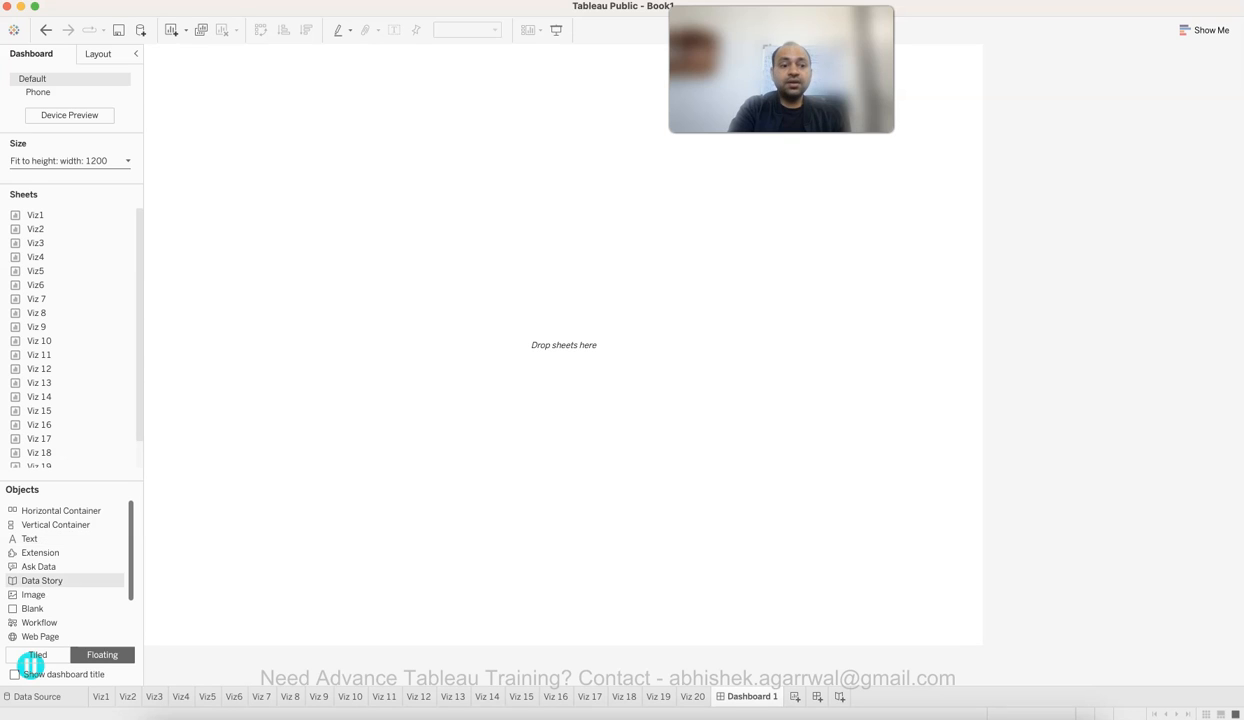
Add a text object near the top of the dashboard with the wording "Sales Overview Dashboard".
{"action": "left_click_drag", "start_coordinate": [29, 538], "coordinate": [393, 193]}
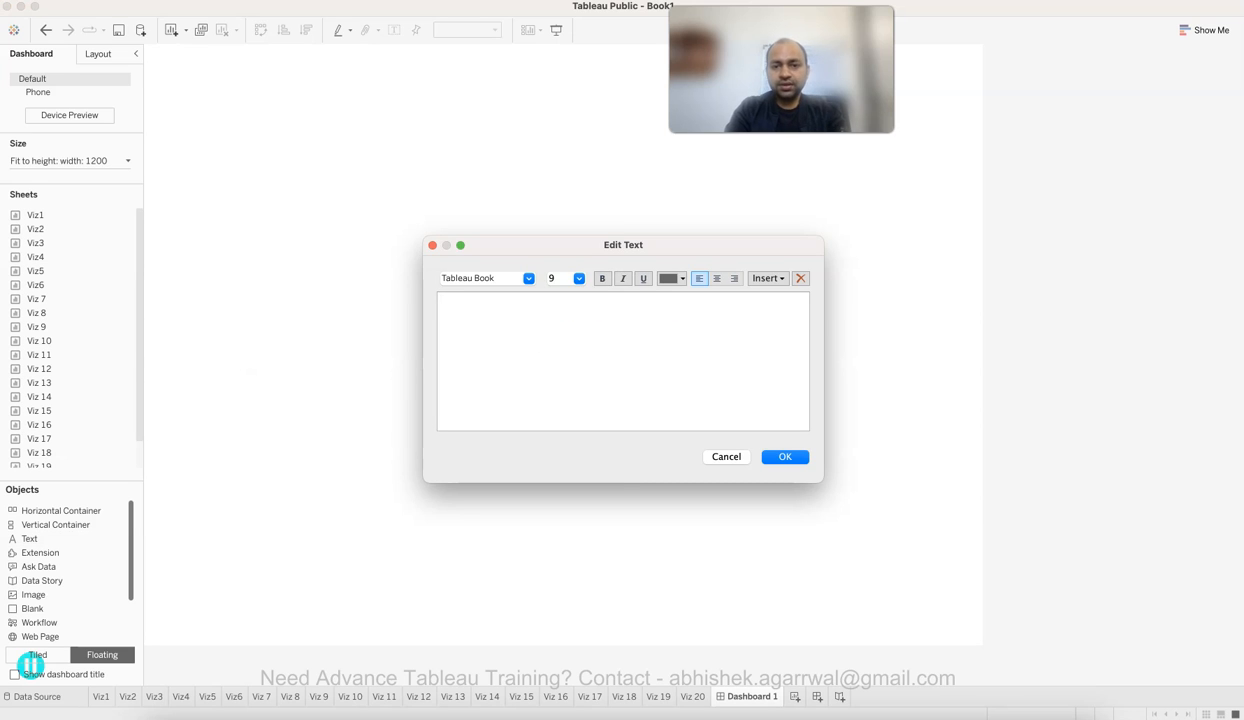
{"action": "type", "text": "Sales"}
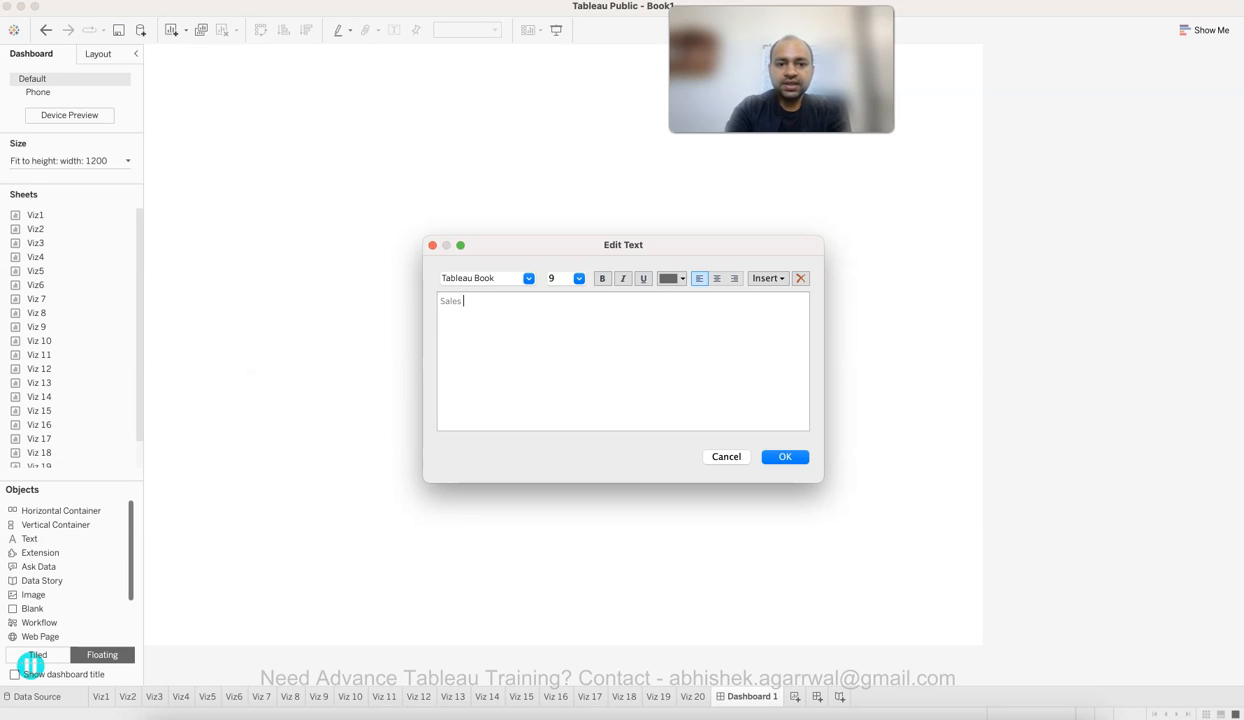
{"action": "type", "text": " Ov"}
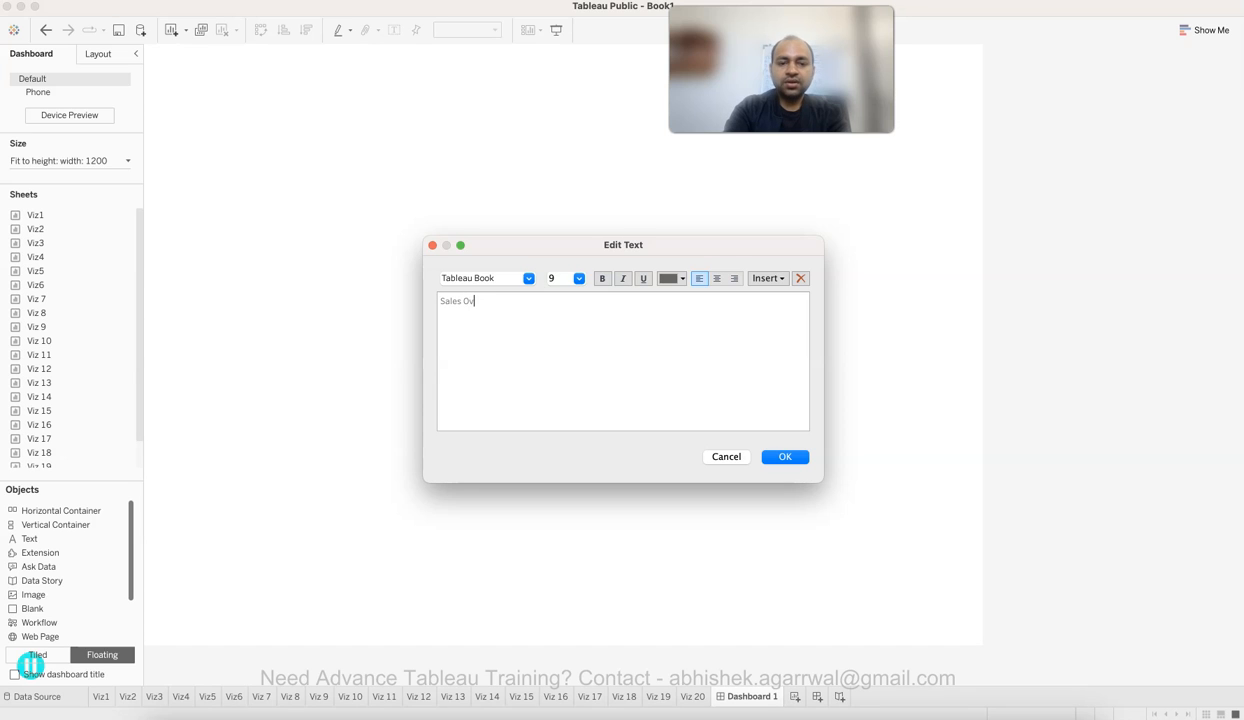
{"action": "type", "text": "erview Dashboard"}
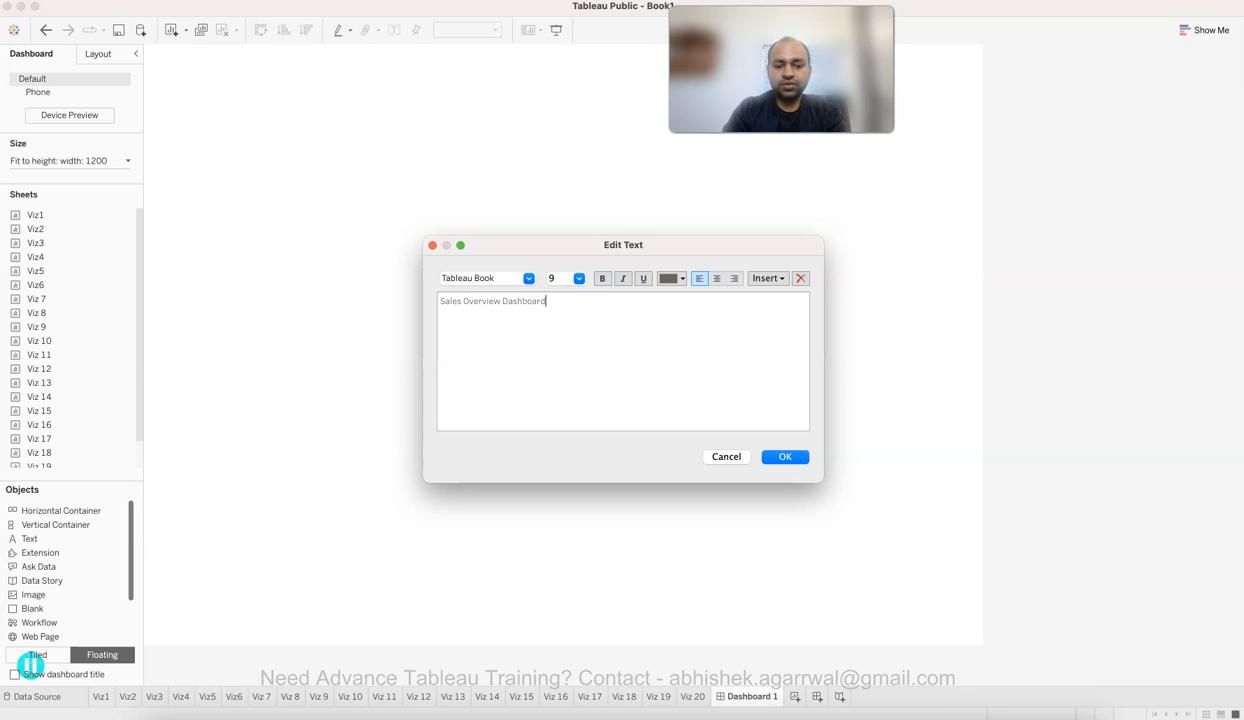
Format the "Sales Overview Dashboard" text in Tableau Bold at size 28 and apply it to the dashboard.
{"action": "key", "text": "super+a"}
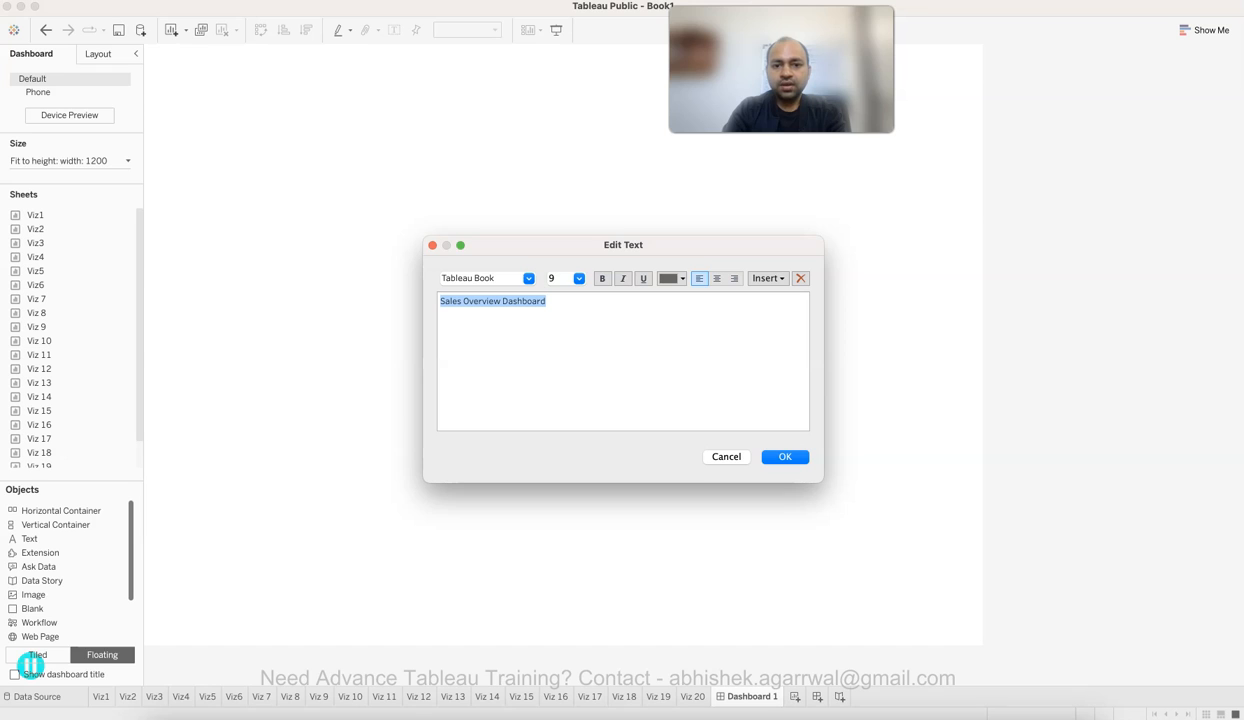
{"action": "left_click", "coordinate": [579, 279]}
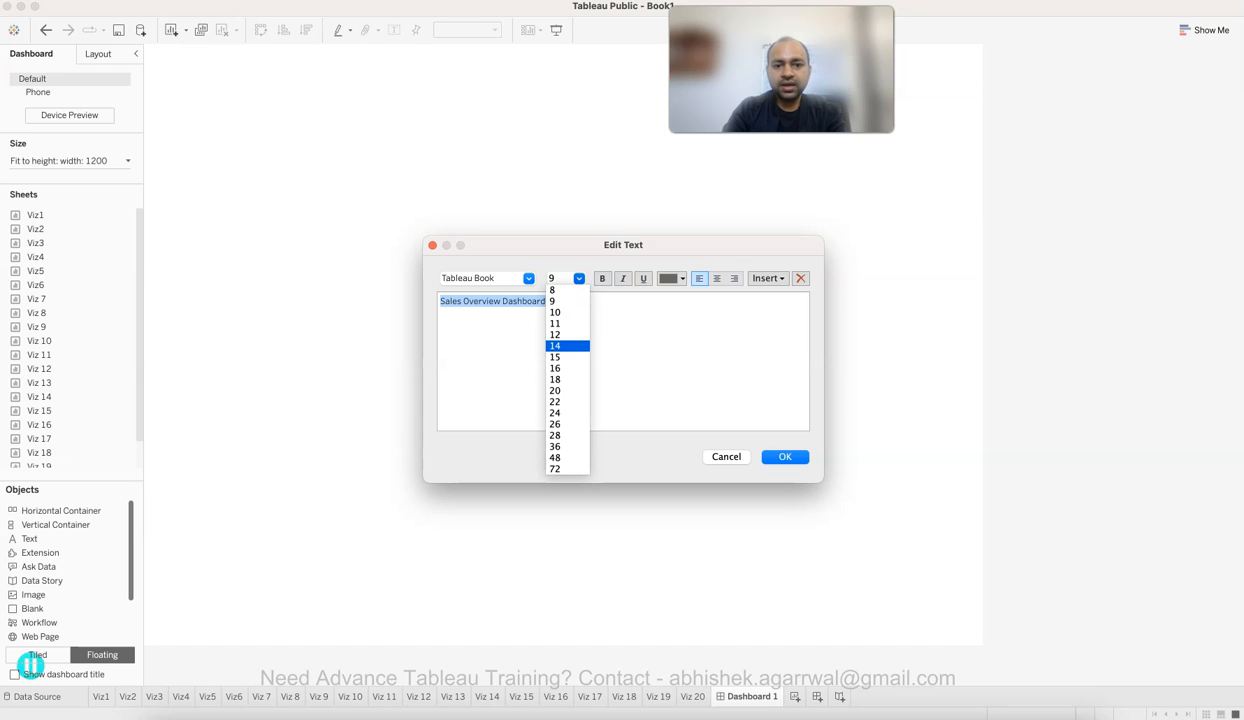
{"action": "left_click", "coordinate": [556, 368]}
{"action": "left_click", "coordinate": [549, 302]}
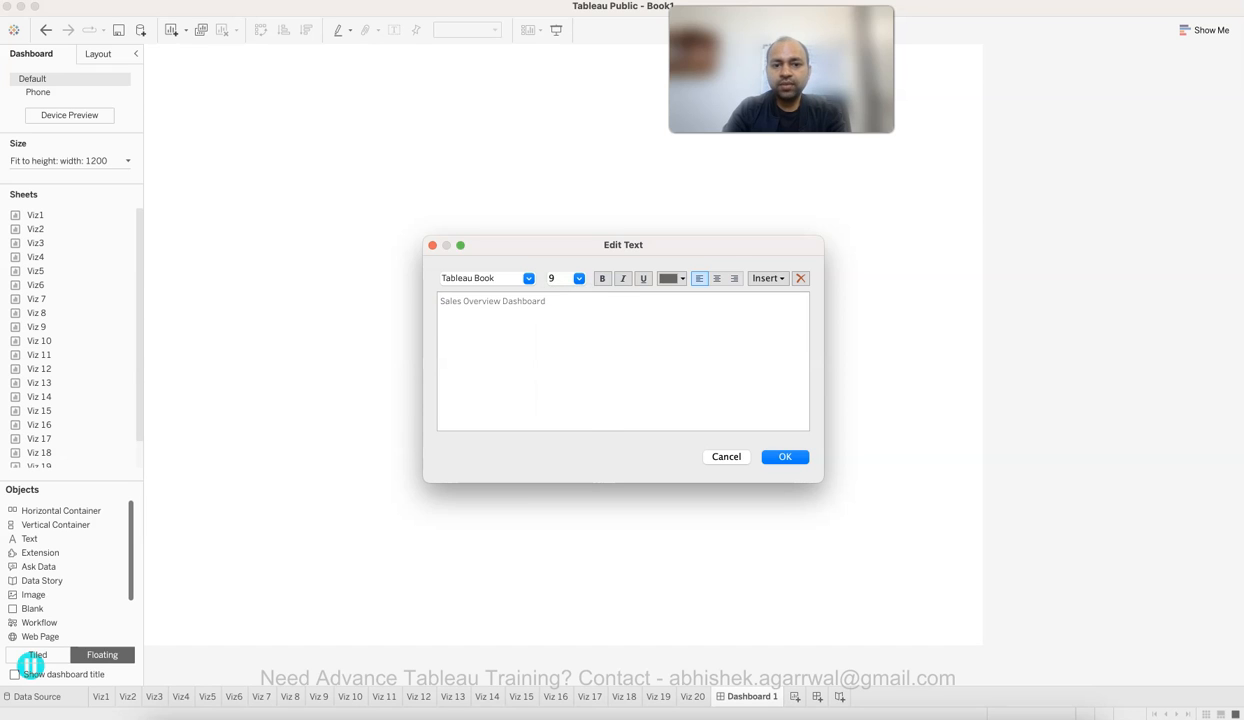
{"action": "key", "text": "super+a"}
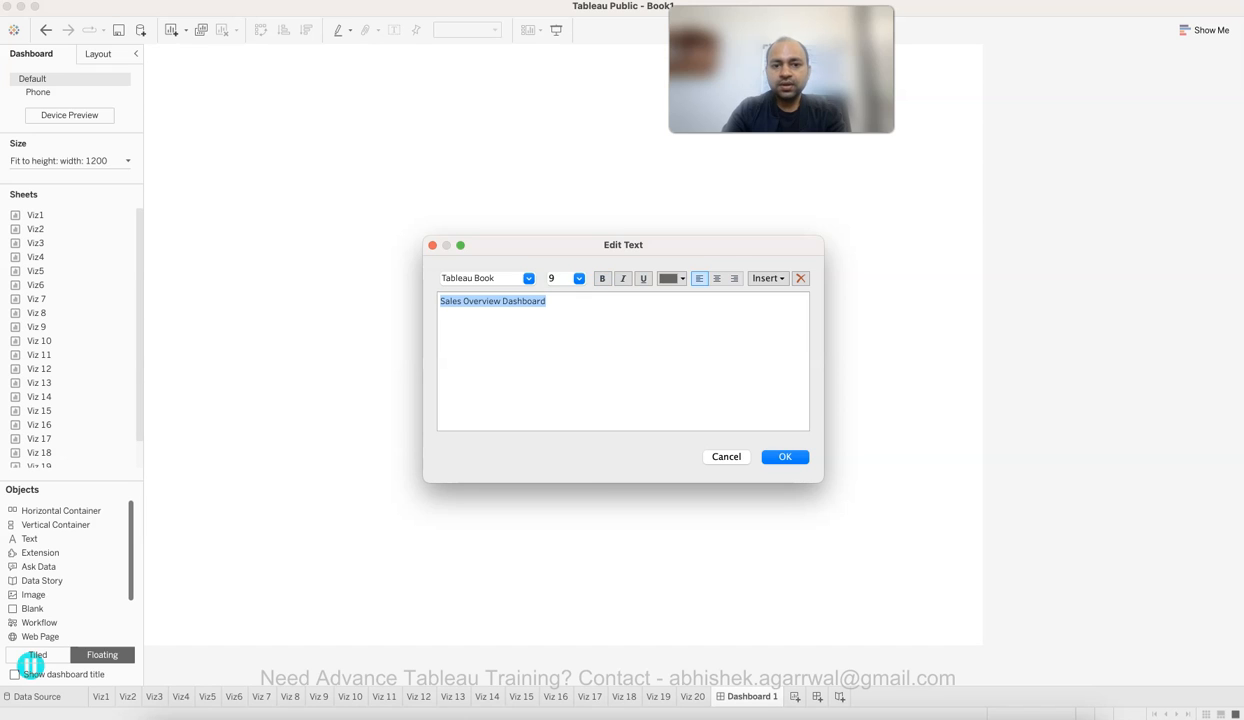
{"action": "left_click", "coordinate": [579, 279]}
{"action": "left_click", "coordinate": [555, 435]}
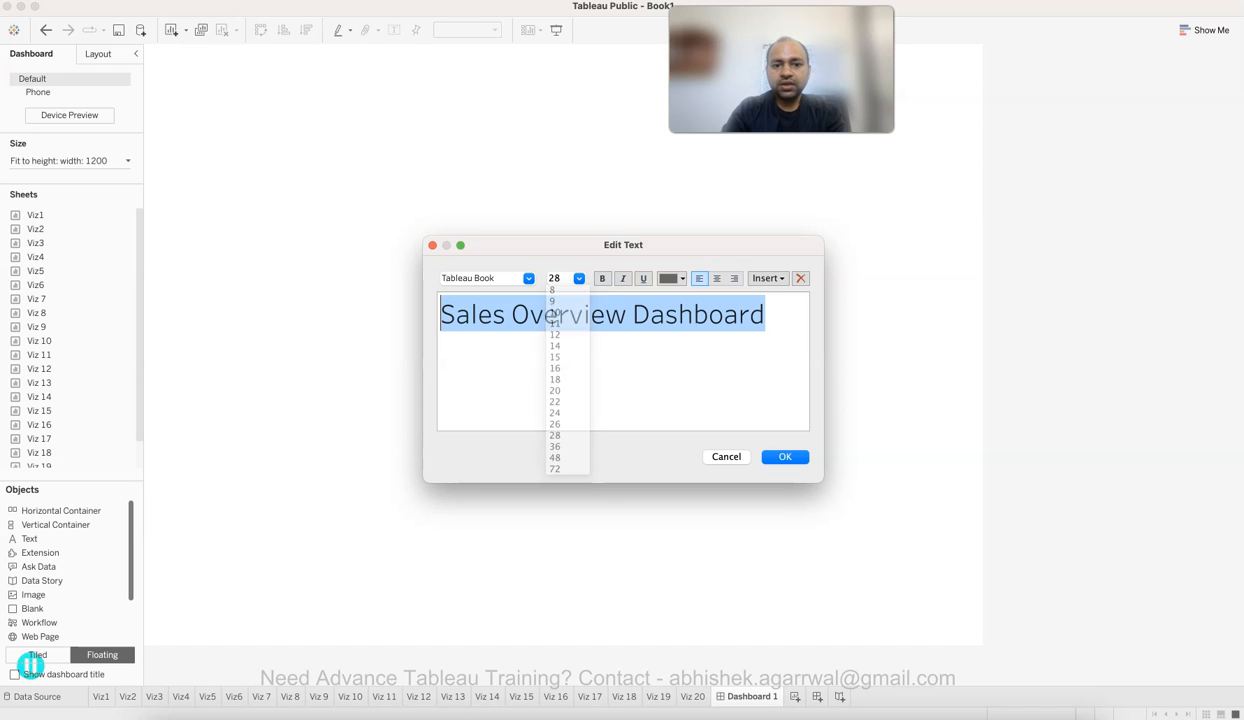
{"action": "left_click", "coordinate": [490, 279]}
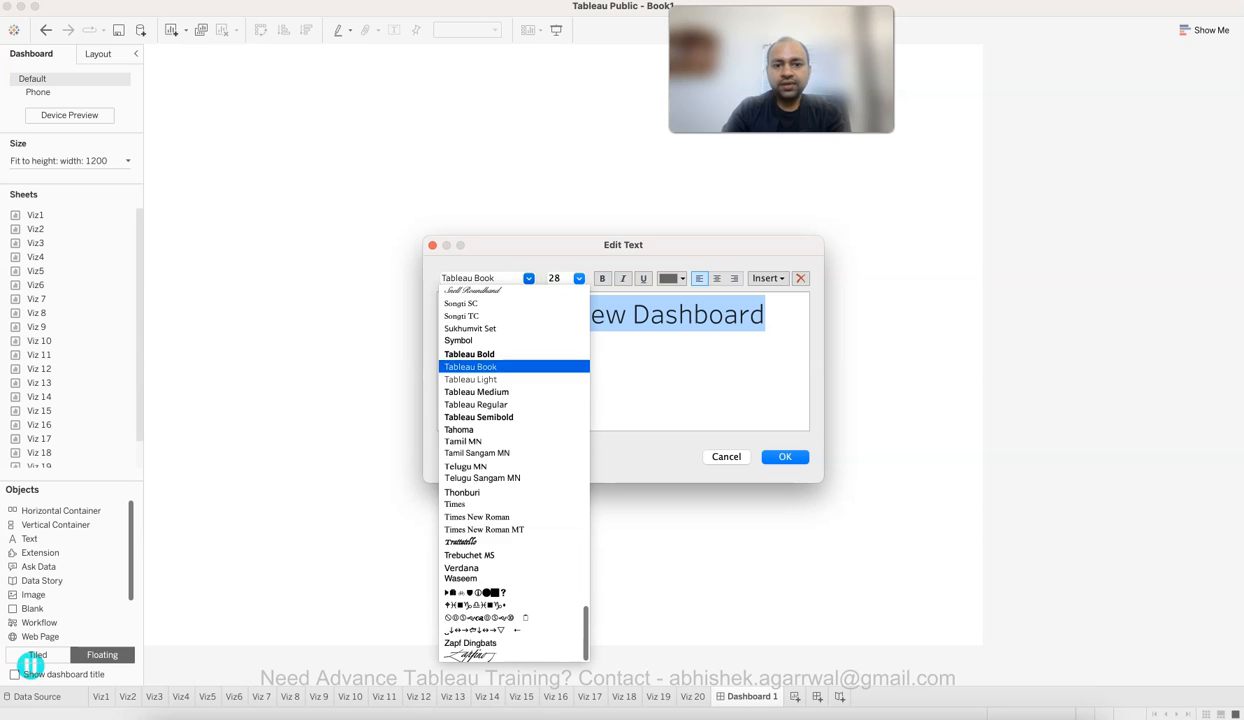
{"action": "left_click", "coordinate": [470, 344]}
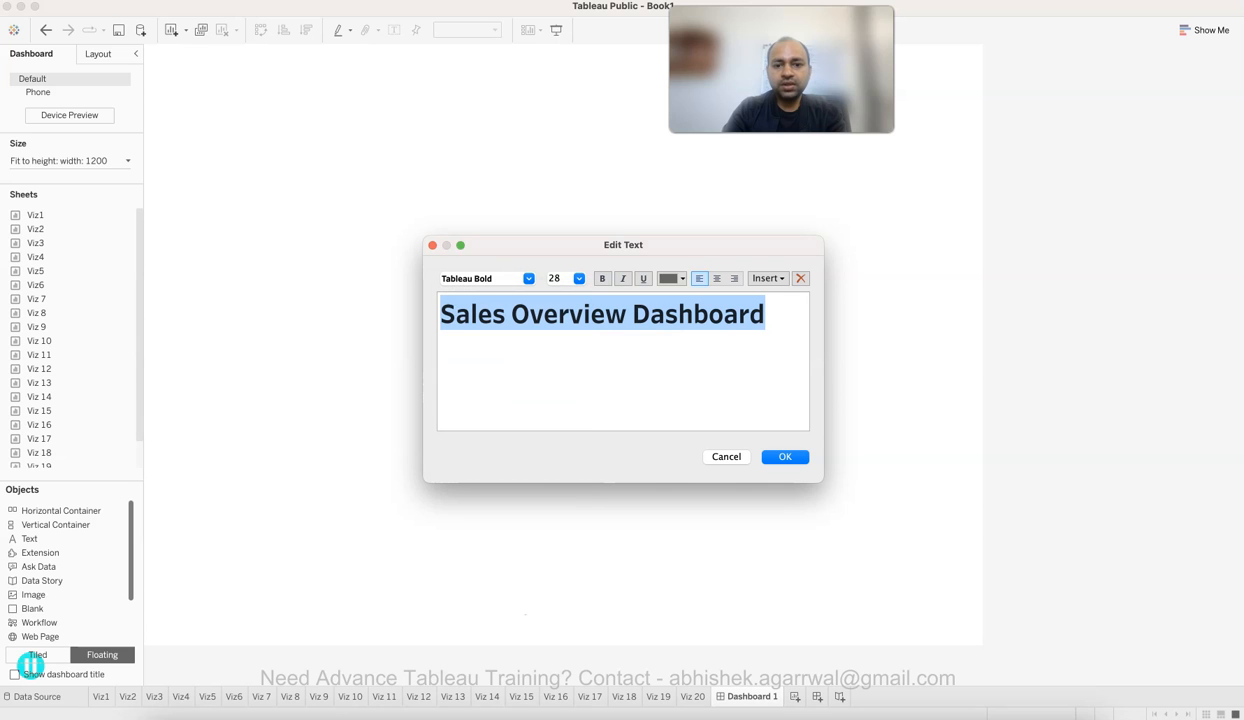
{"action": "key", "text": "Return"}
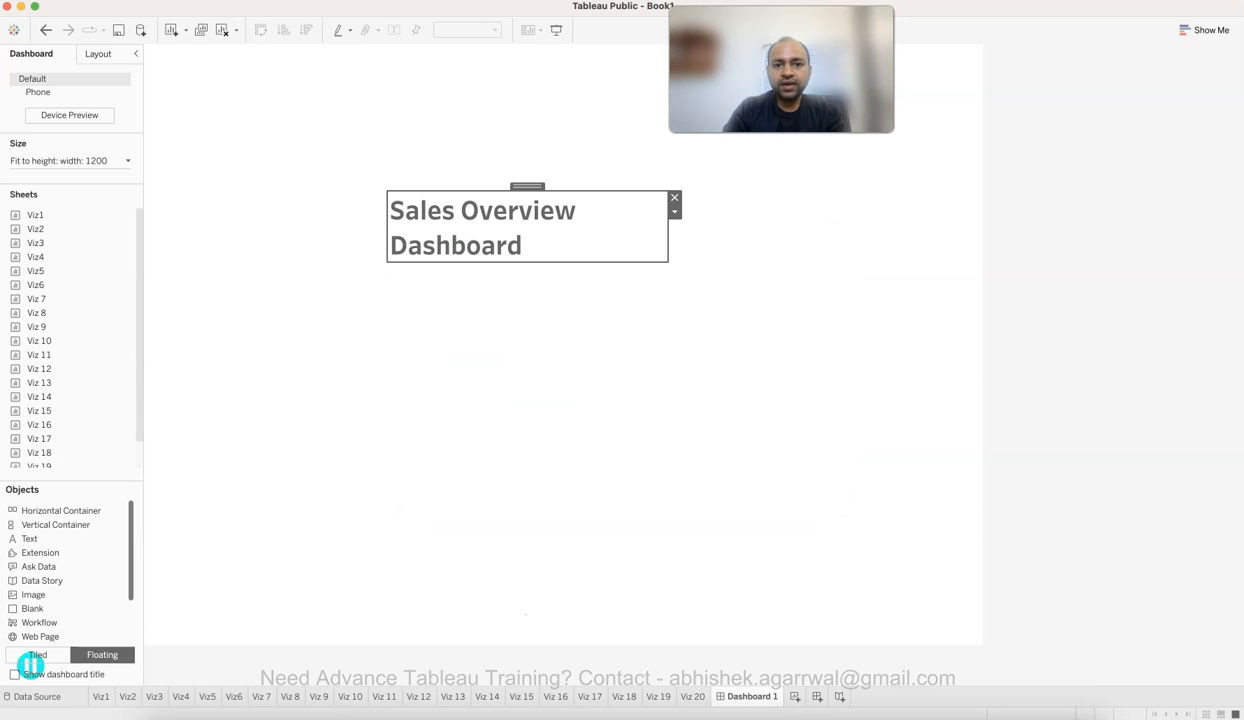
Resize the heading to about 694 by 56 px and place it in the dashboard's upper-left corner.
{"action": "left_click_drag", "start_coordinate": [668, 227], "coordinate": [873, 227]}
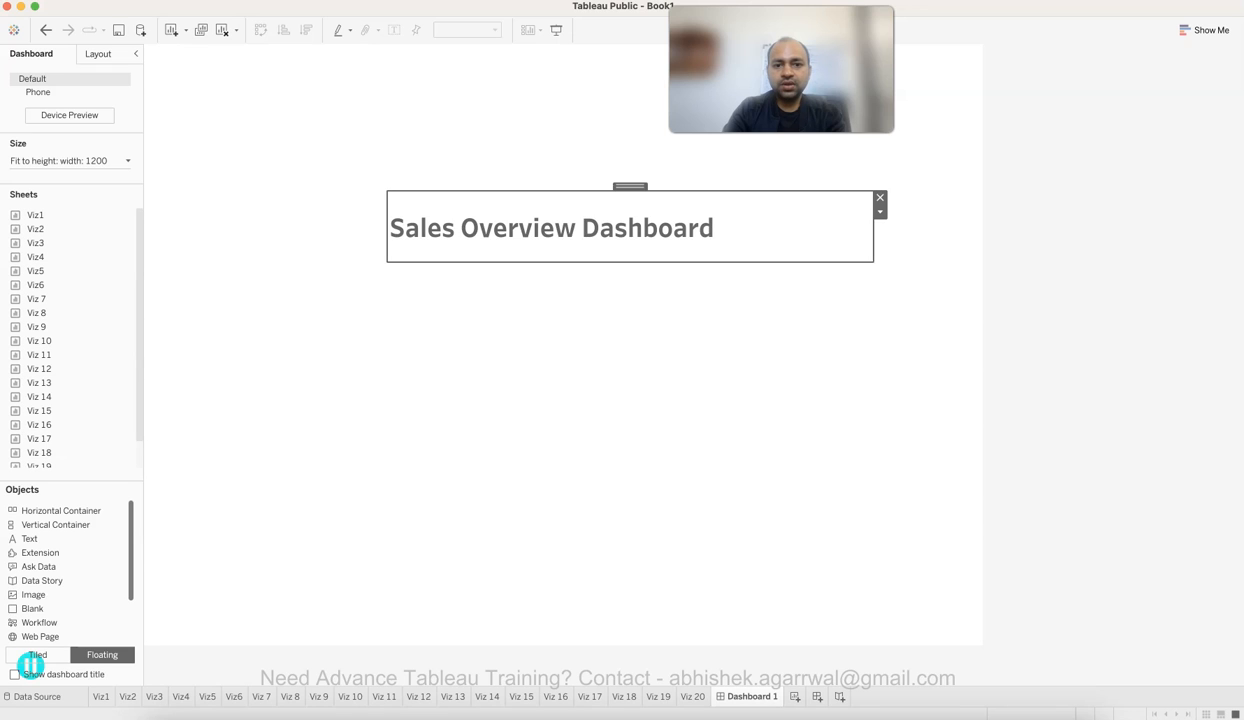
{"action": "left_click_drag", "start_coordinate": [630, 186], "coordinate": [394, 51]}
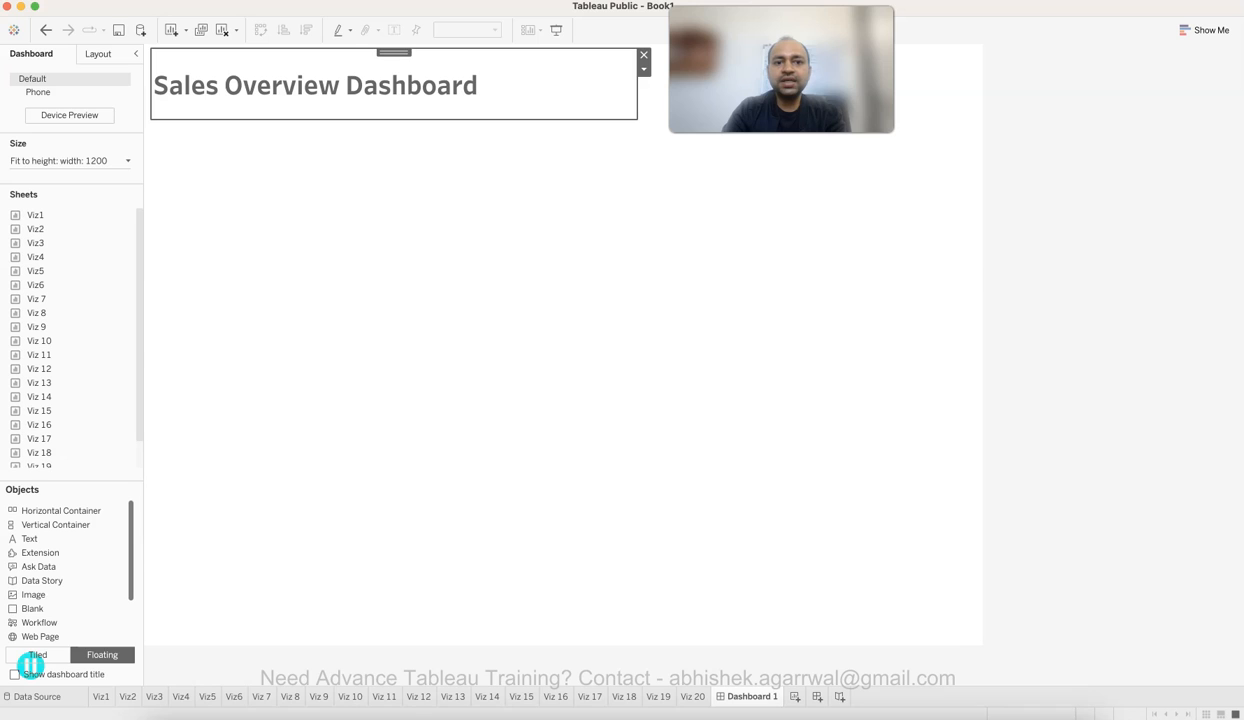
{"action": "left_click_drag", "start_coordinate": [394, 119], "coordinate": [394, 88]}
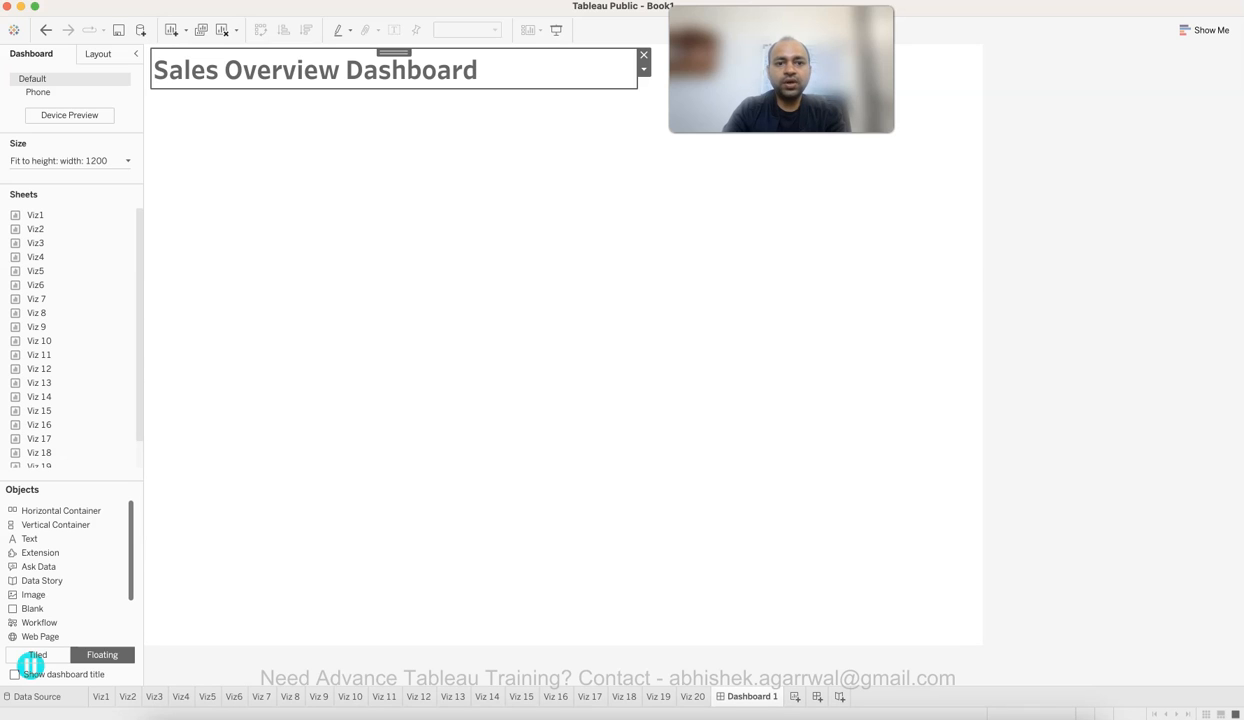
{"action": "left_click", "coordinate": [400, 135]}
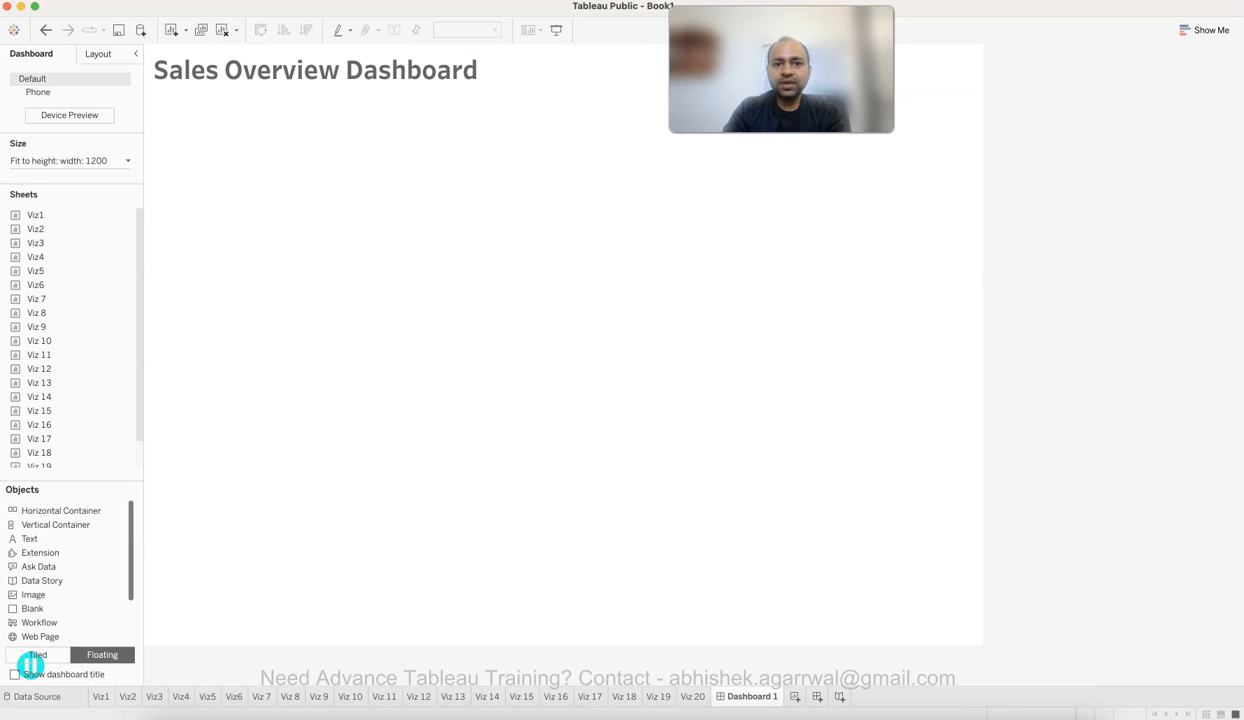
Try a light gray background behind the dashboard heading.
{"action": "left_click", "coordinate": [394, 70]}
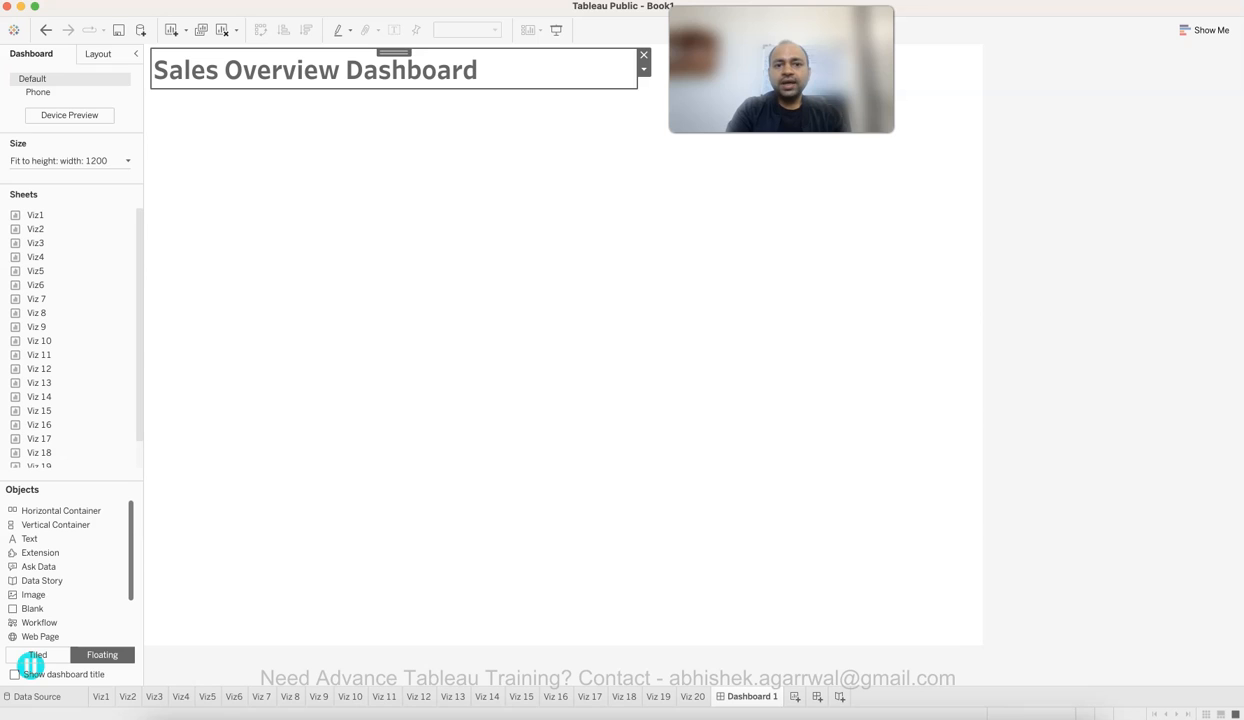
{"action": "left_click", "coordinate": [98, 54]}
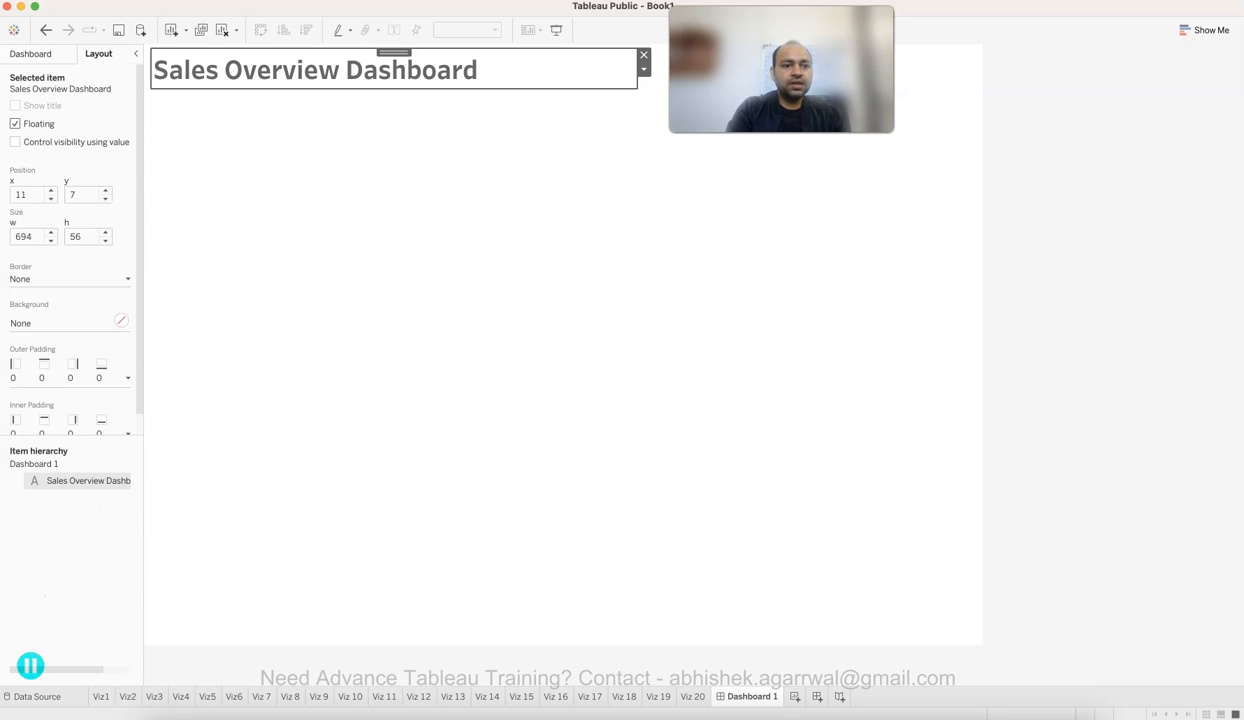
{"action": "left_click", "coordinate": [65, 322]}
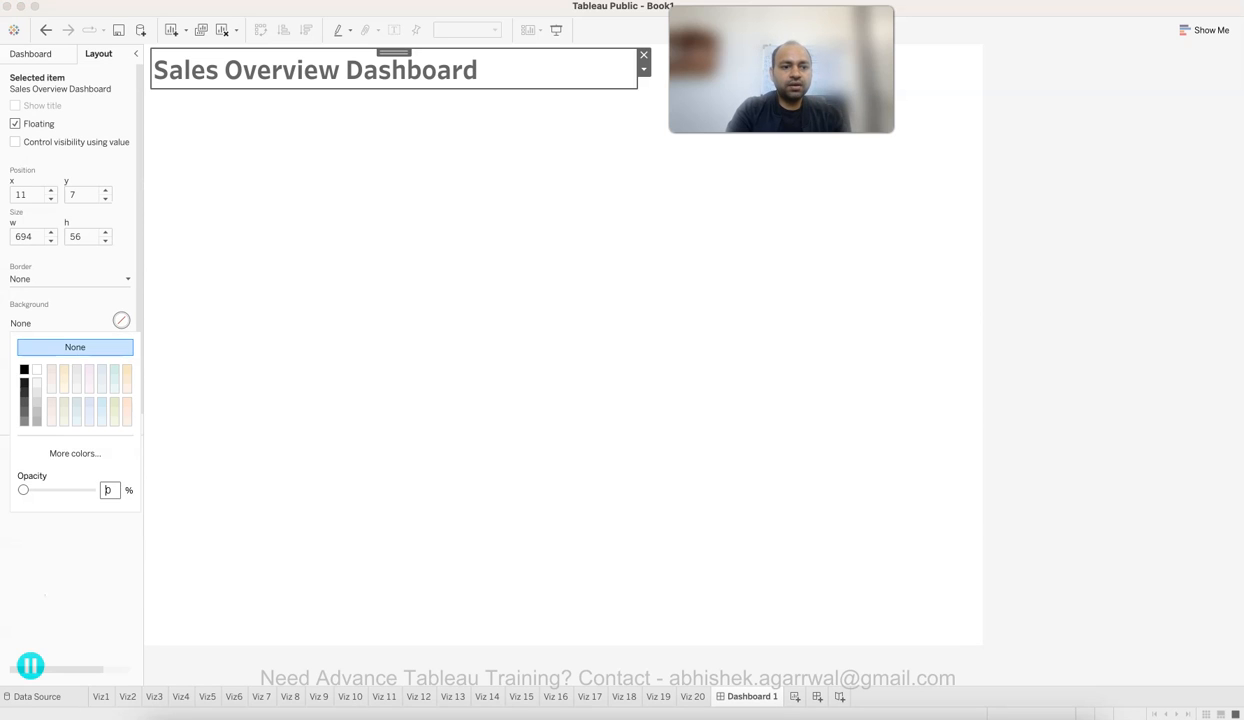
{"action": "left_click", "coordinate": [37, 382]}
{"action": "left_click", "coordinate": [380, 370]}
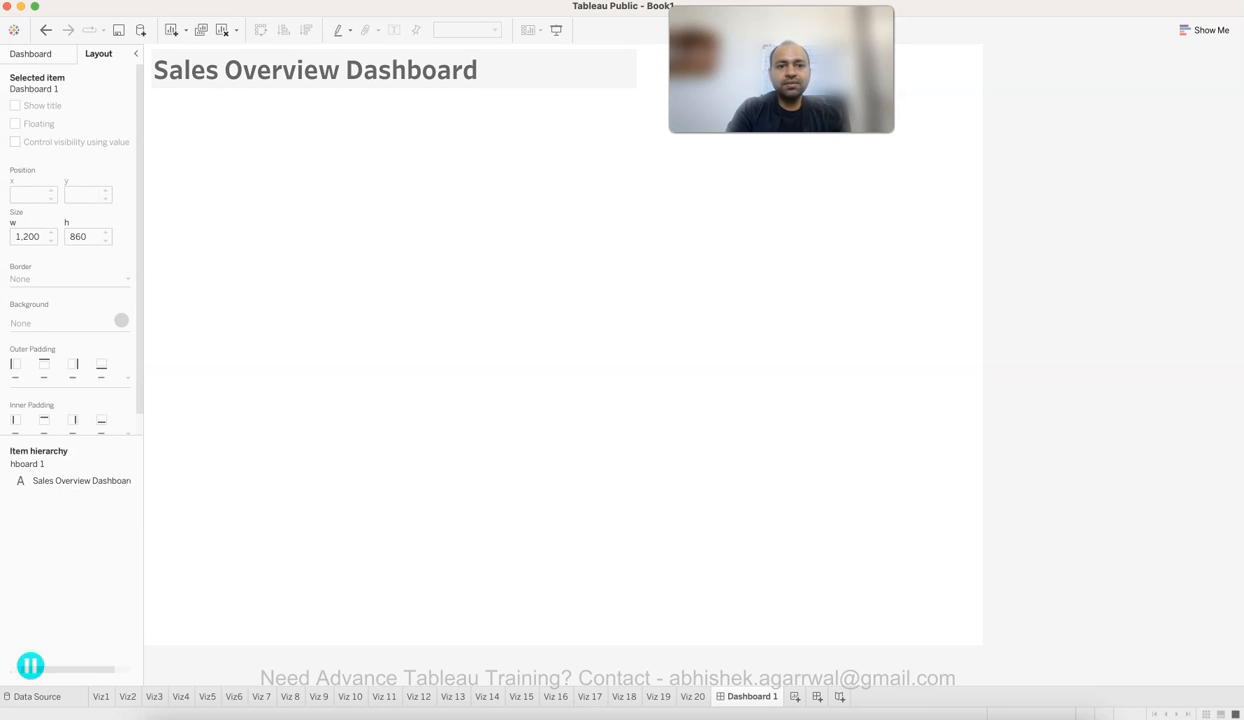
Try several pastel background colors on the dashboard heading, and reset its background to None.
{"action": "left_click", "coordinate": [394, 70]}
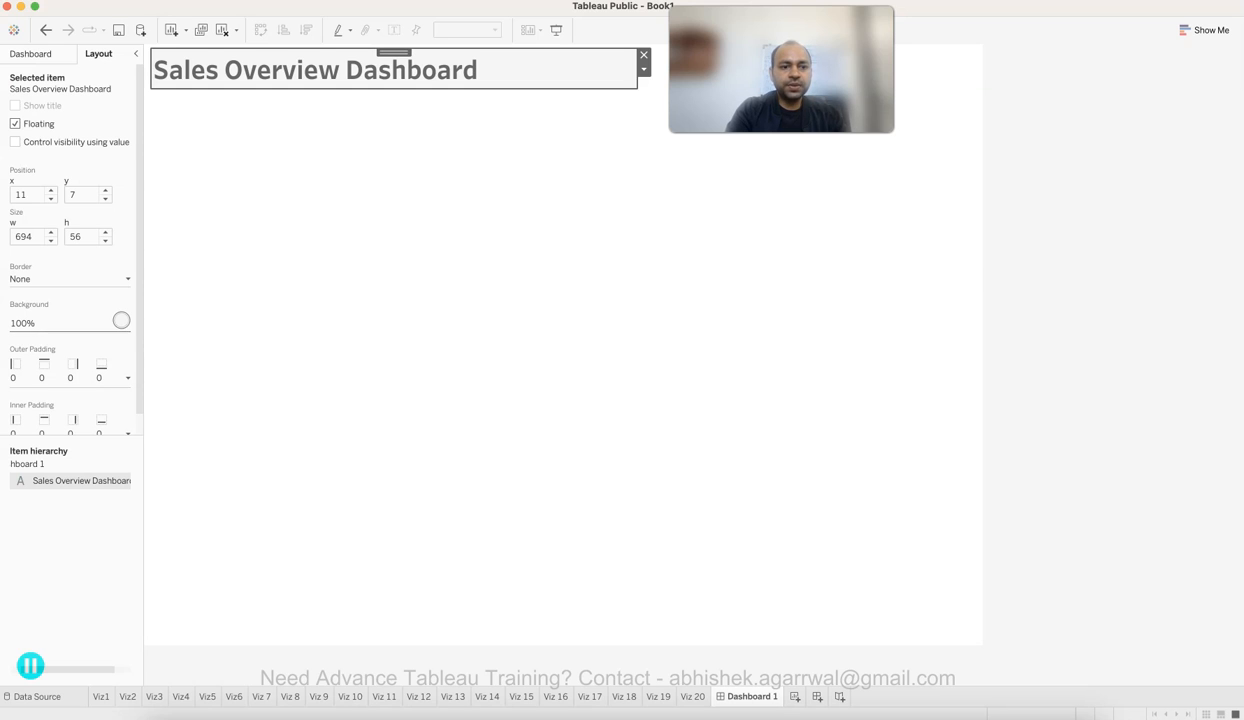
{"action": "left_click", "coordinate": [121, 320]}
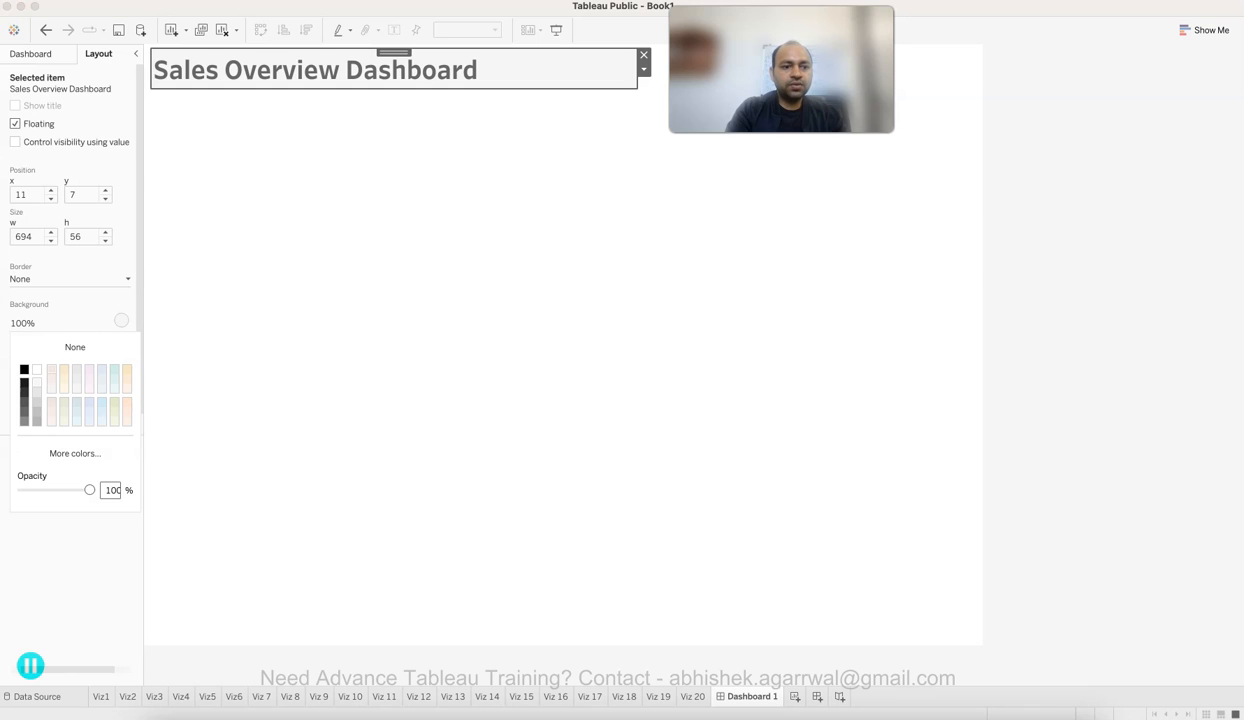
{"action": "left_click", "coordinate": [89, 370]}
{"action": "left_click", "coordinate": [115, 370]}
{"action": "left_click", "coordinate": [127, 370]}
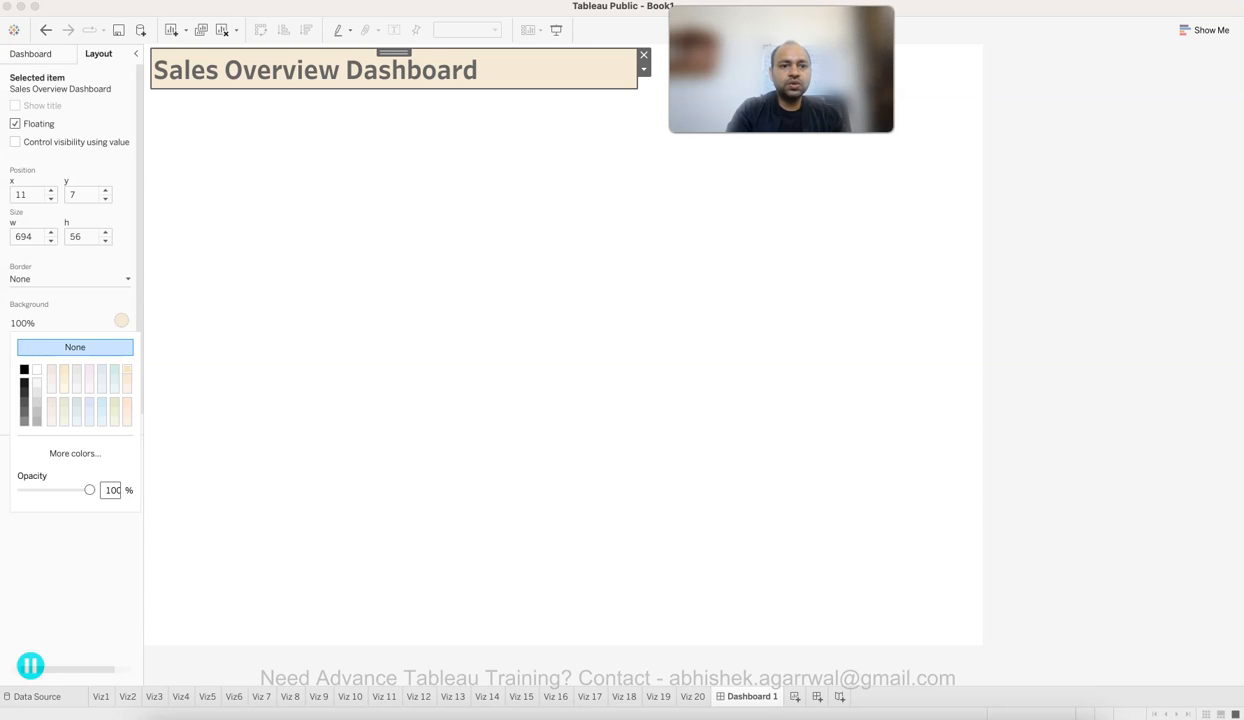
{"action": "left_click", "coordinate": [75, 346]}
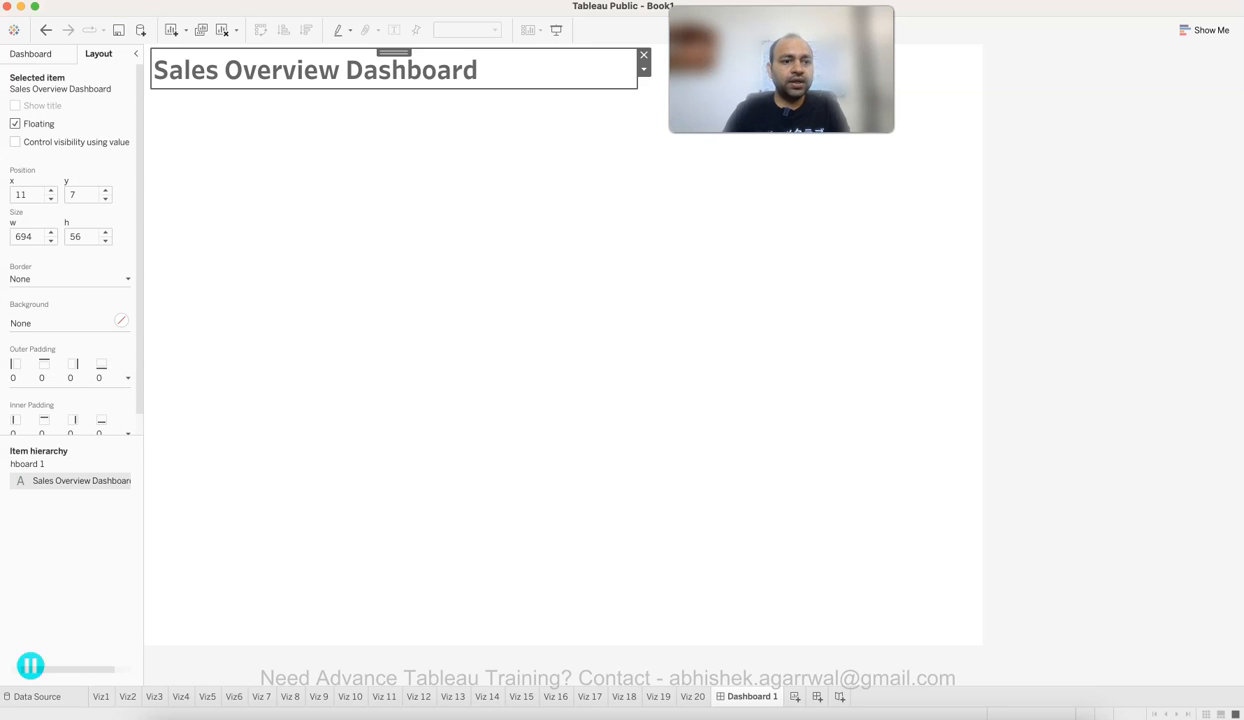
Add Viz3 to the dashboard as a floating sheet, enlarge it, and place it directly below the heading on the left side.
{"action": "left_click", "coordinate": [31, 54]}
{"action": "left_click", "coordinate": [420, 230]}
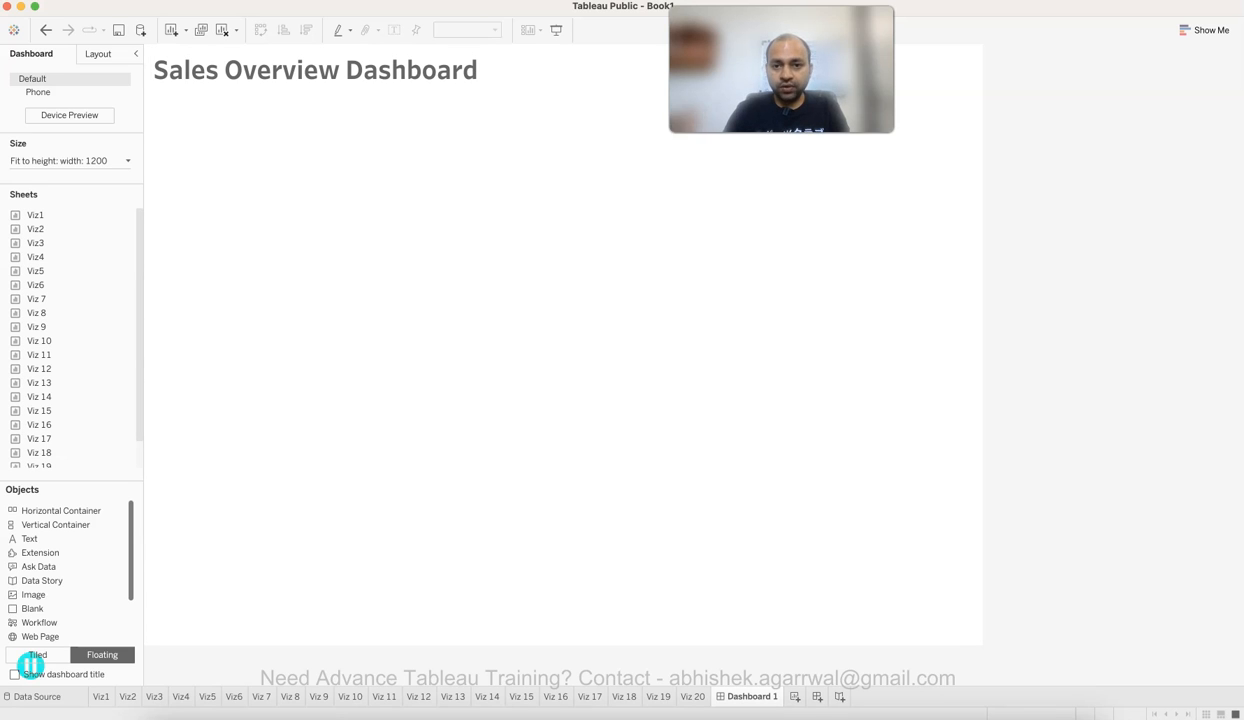
{"action": "mouse_move", "coordinate": [50, 215]}
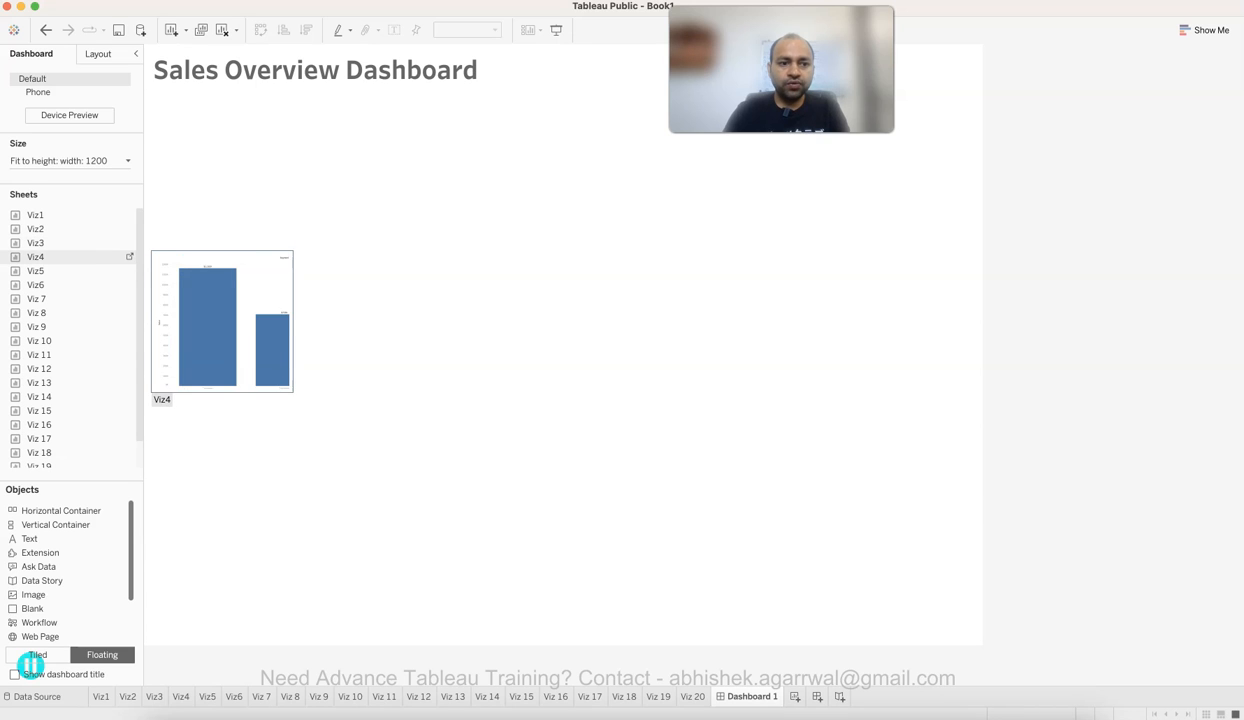
{"action": "mouse_move", "coordinate": [40, 299]}
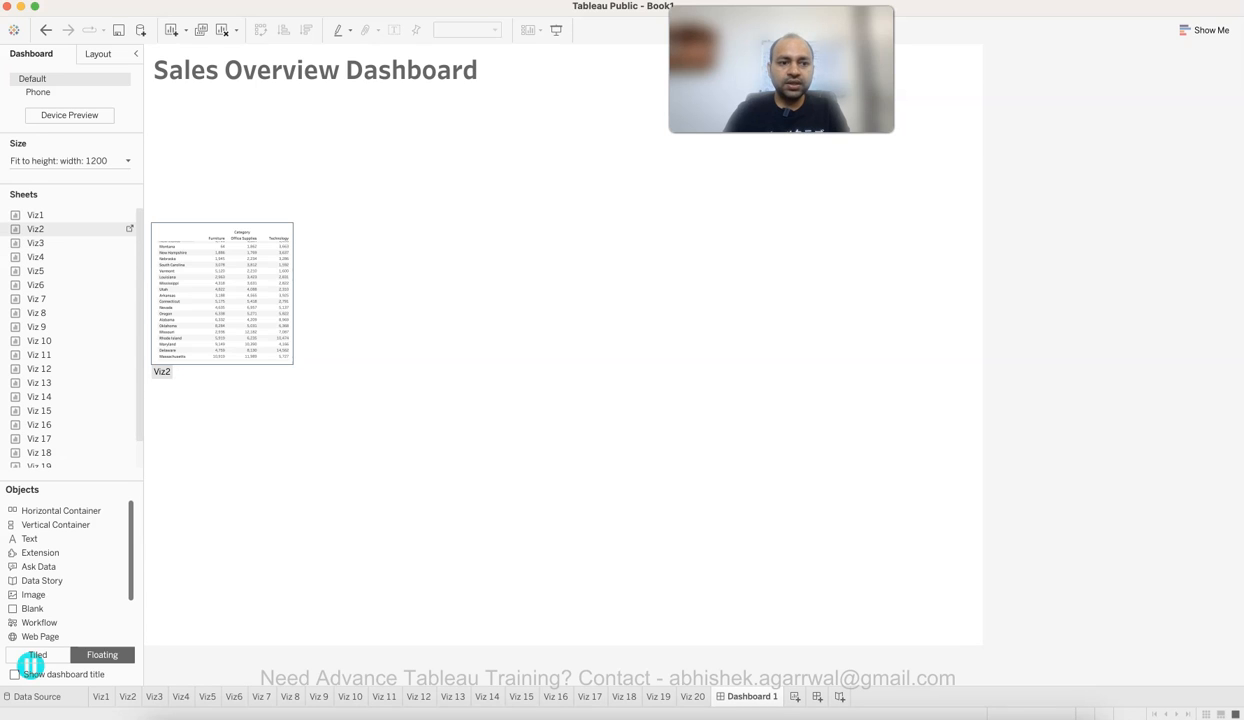
{"action": "left_click_drag", "start_coordinate": [35, 243], "coordinate": [228, 195]}
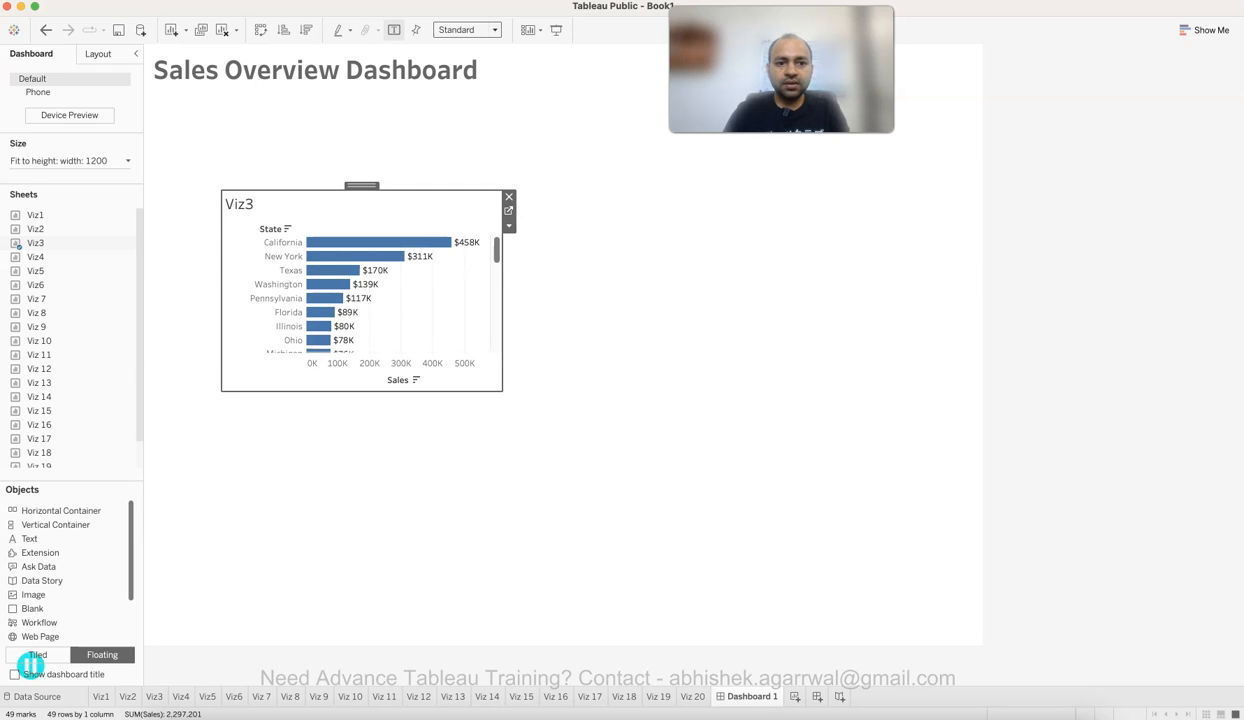
{"action": "left_click_drag", "start_coordinate": [502, 391], "coordinate": [717, 549]}
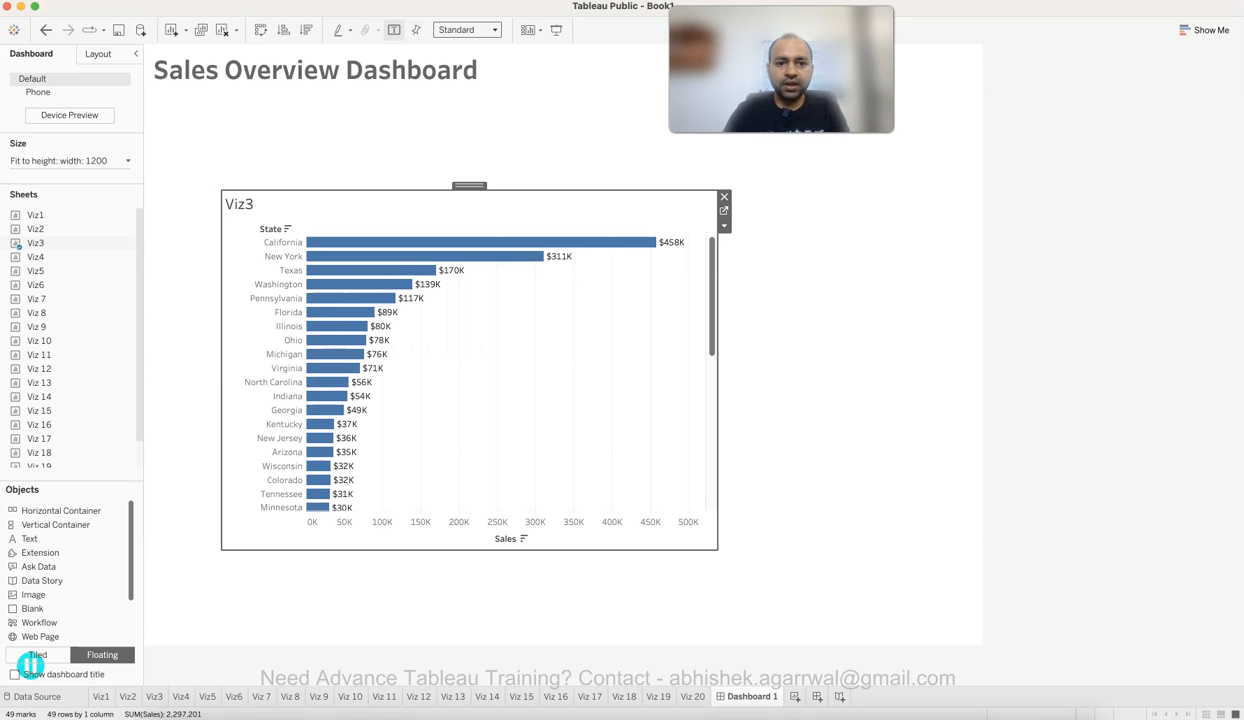
{"action": "left_click_drag", "start_coordinate": [469, 185], "coordinate": [401, 103]}
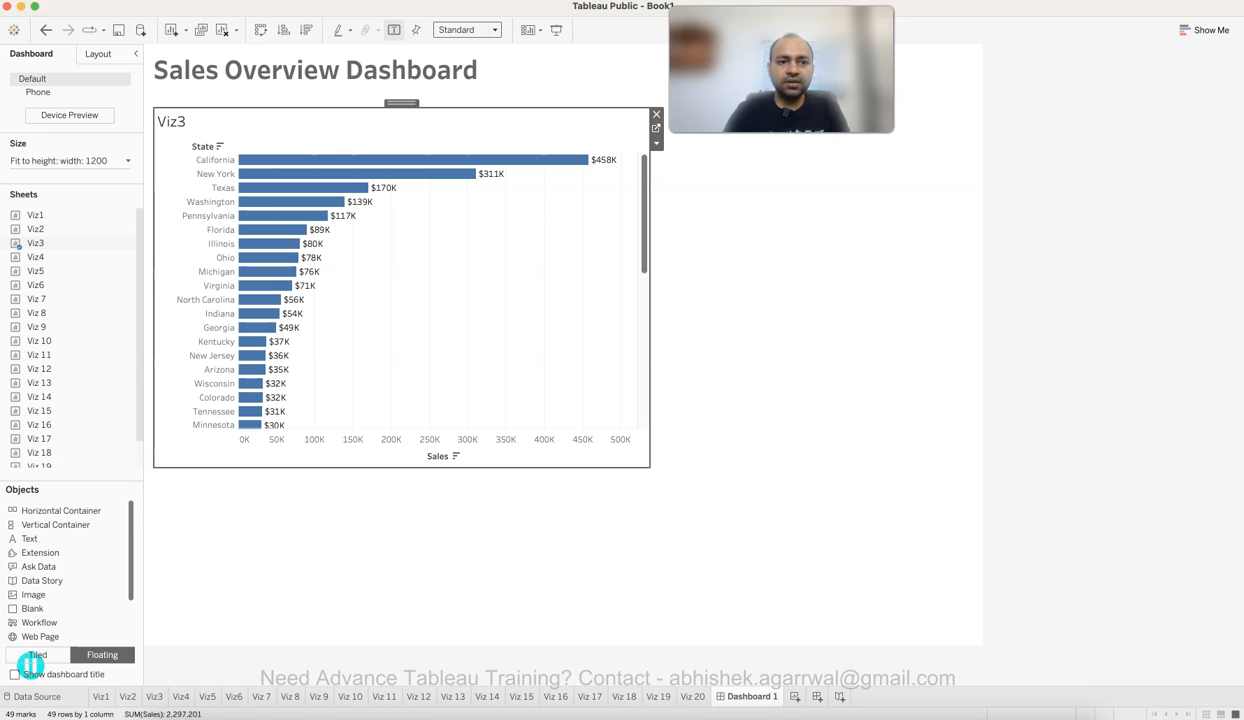
Replace the Viz3 chart title with "Sales by State" in Tableau Medium at size 12.
{"action": "double_click", "coordinate": [172, 122]}
{"action": "left_click", "coordinate": [426, 236]}
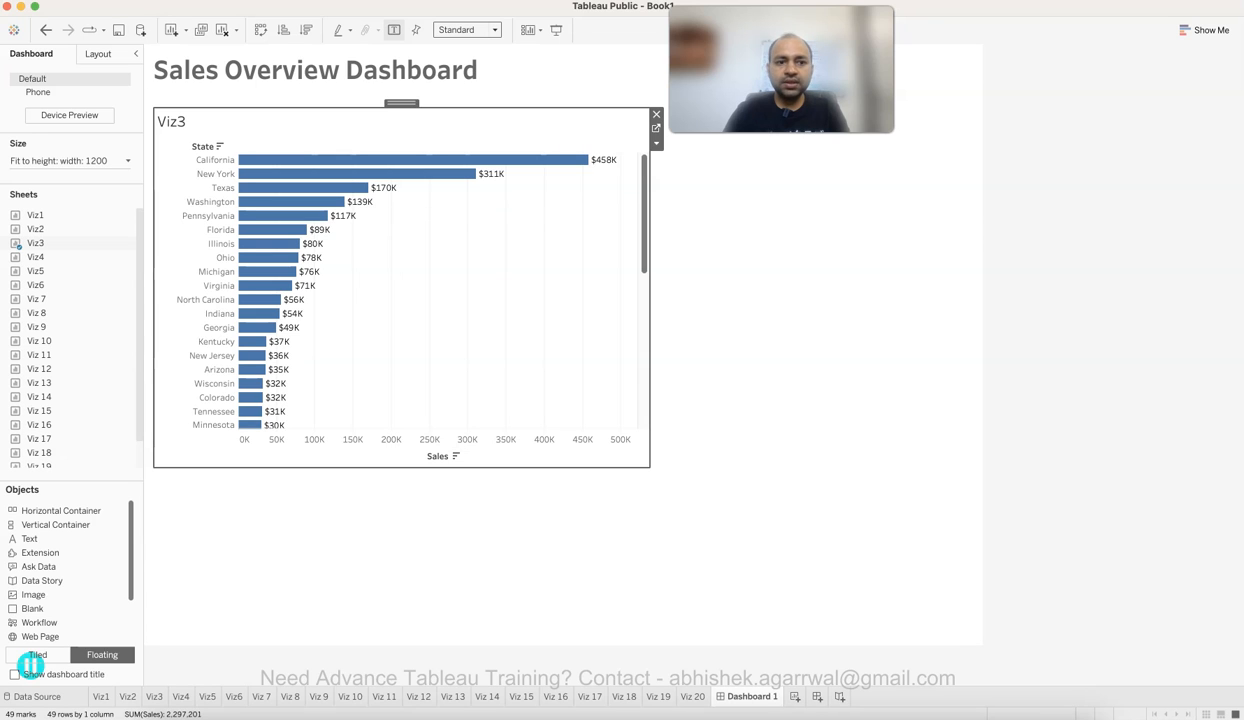
{"action": "double_click", "coordinate": [172, 122]}
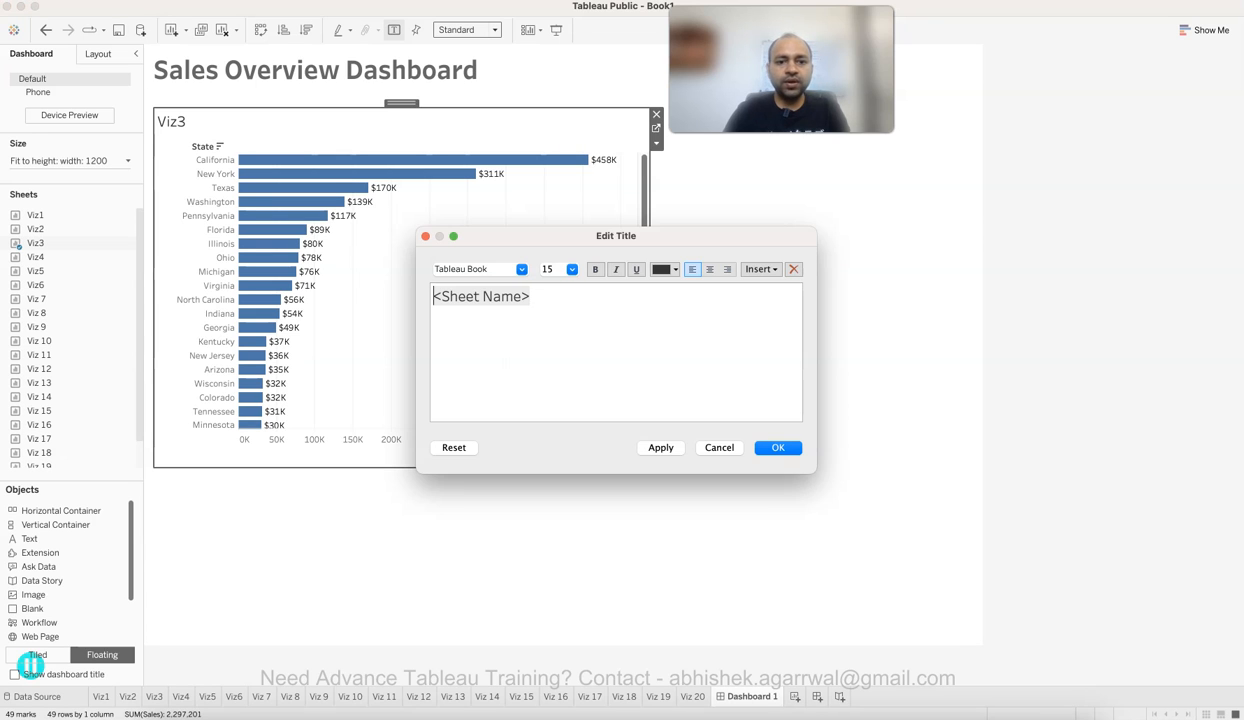
{"action": "key", "text": "super+a"}
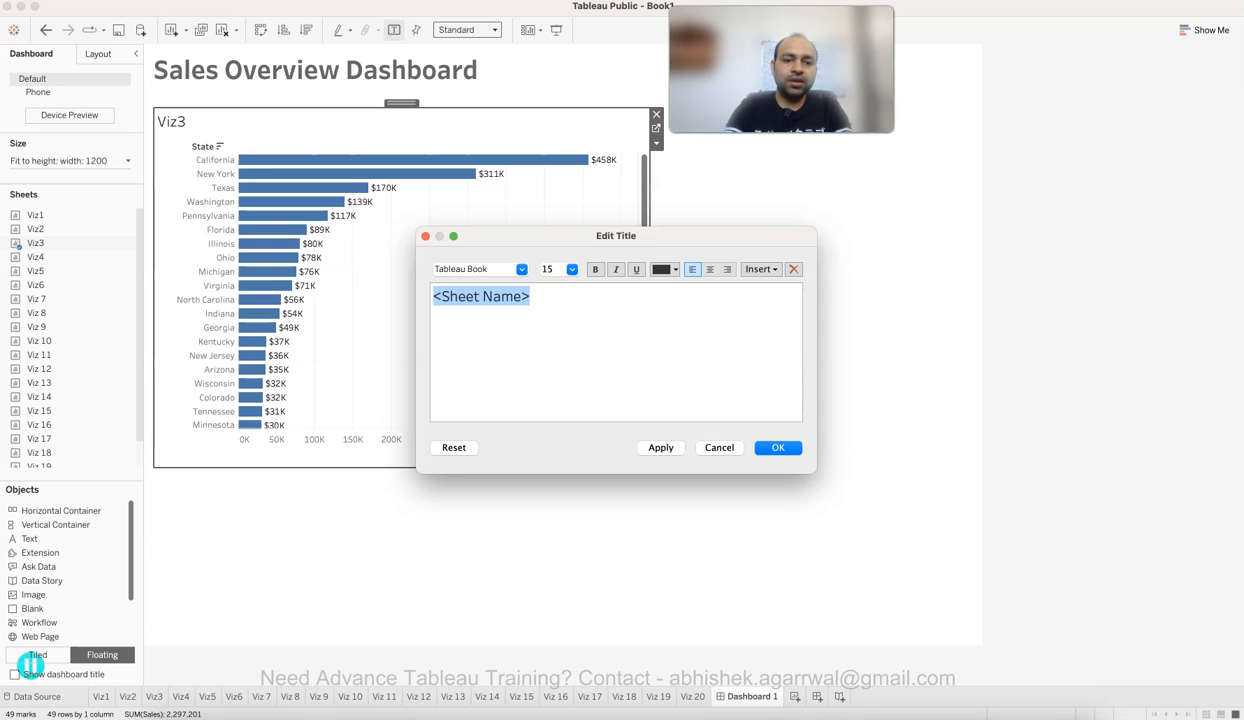
{"action": "type", "text": "Sales by State"}
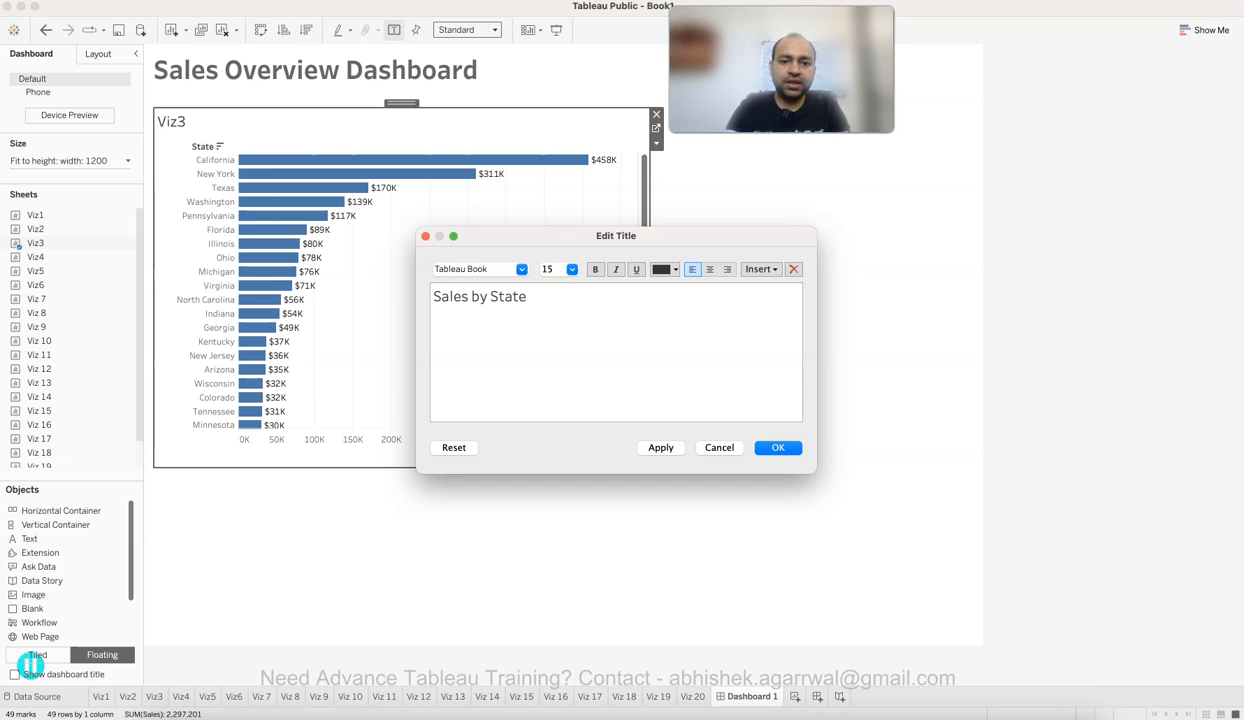
{"action": "key", "text": "super+a"}
{"action": "left_click", "coordinate": [560, 269]}
{"action": "left_click", "coordinate": [545, 317]}
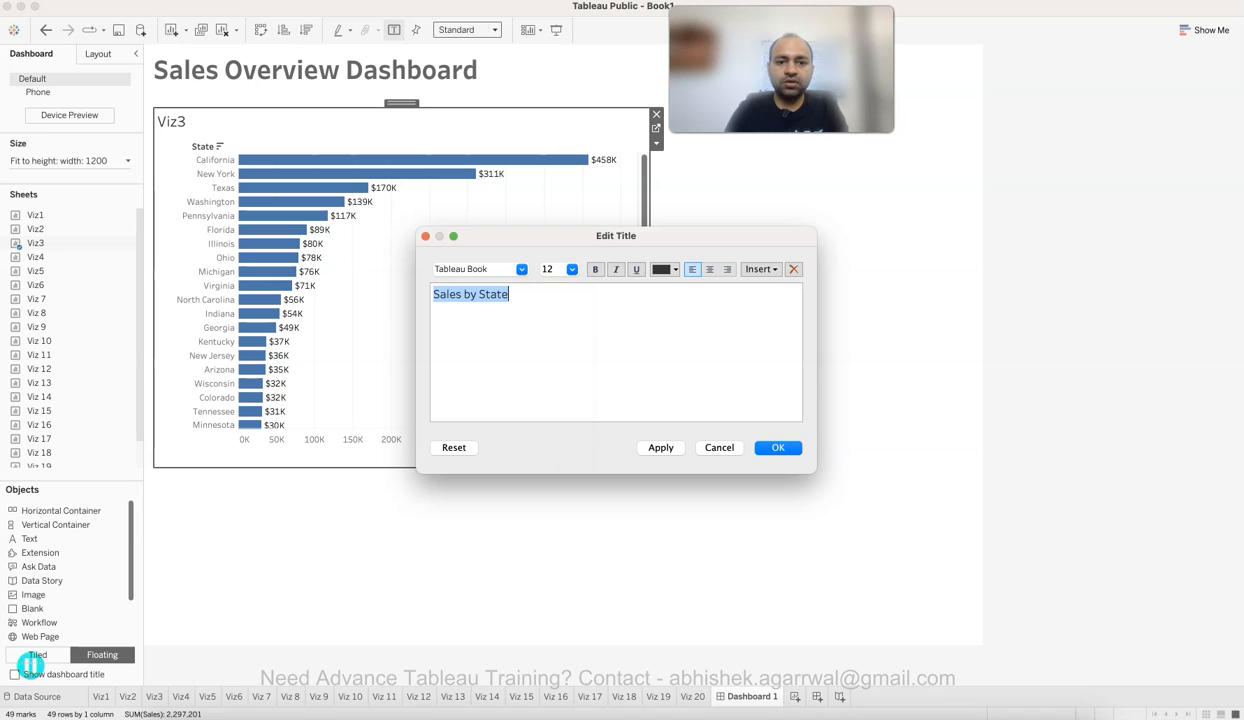
{"action": "left_click", "coordinate": [521, 269]}
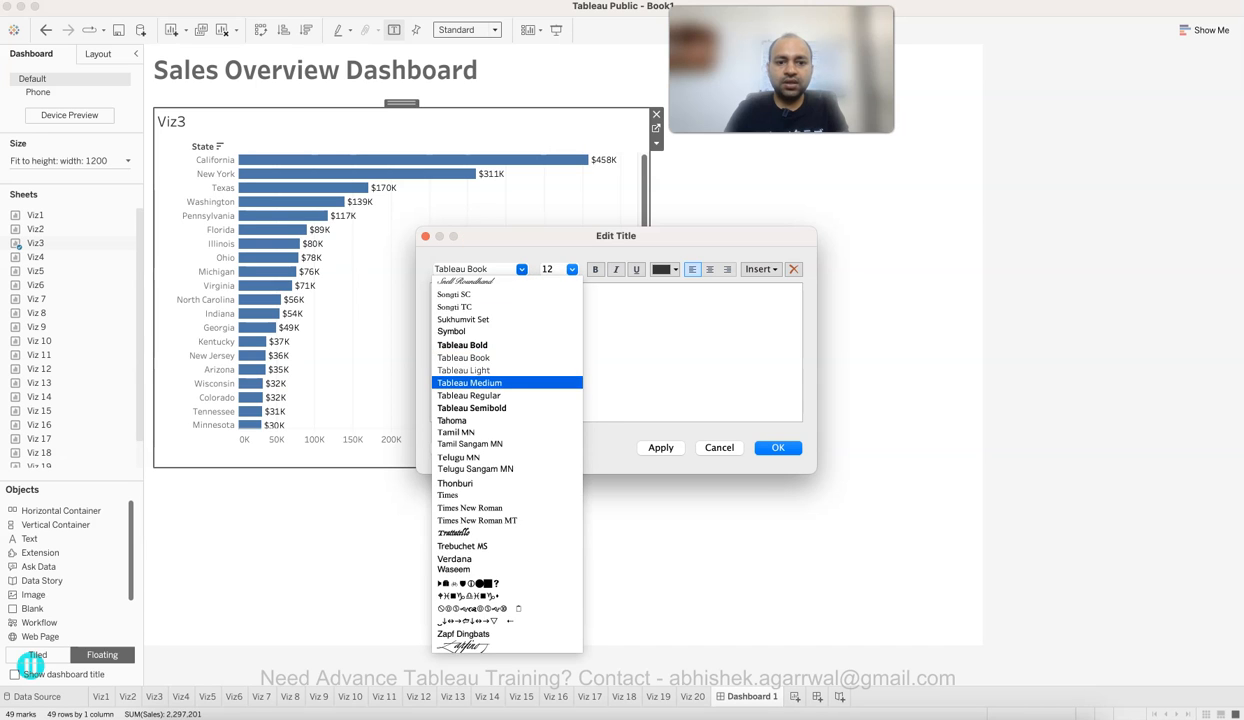
{"action": "left_click", "coordinate": [480, 382]}
{"action": "left_click", "coordinate": [660, 447]}
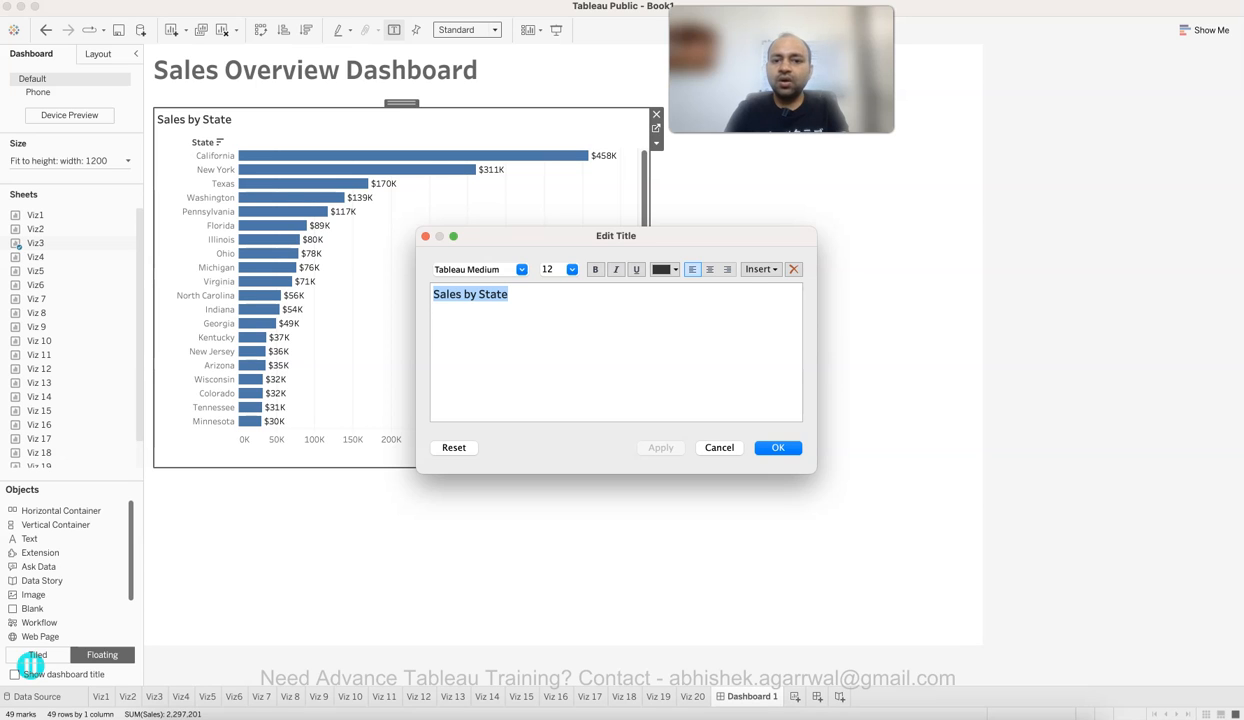
Color the "Sales by State" chart title dark gray.
{"action": "left_click", "coordinate": [665, 269]}
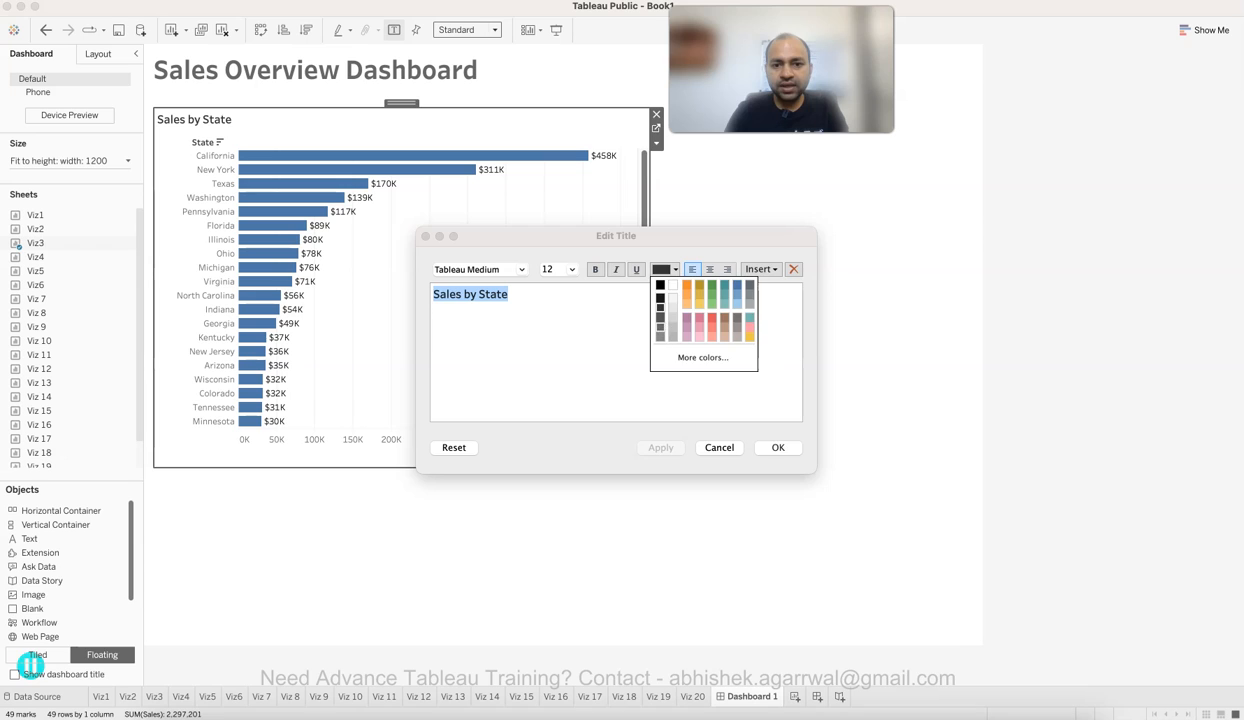
{"action": "left_click", "coordinate": [660, 326]}
{"action": "left_click", "coordinate": [660, 447]}
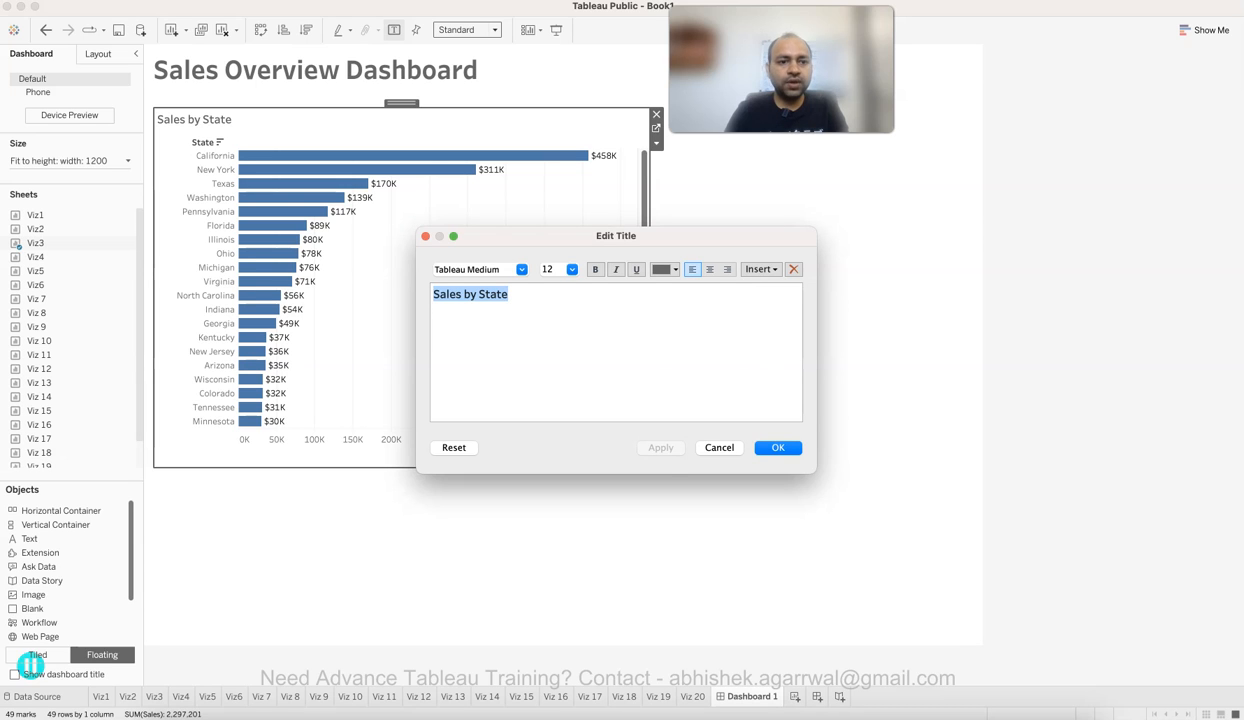
Accept the "Sales by State" title formatting and shrink the chart to less than half the dashboard's width and a shorter height.
{"action": "left_click", "coordinate": [778, 448]}
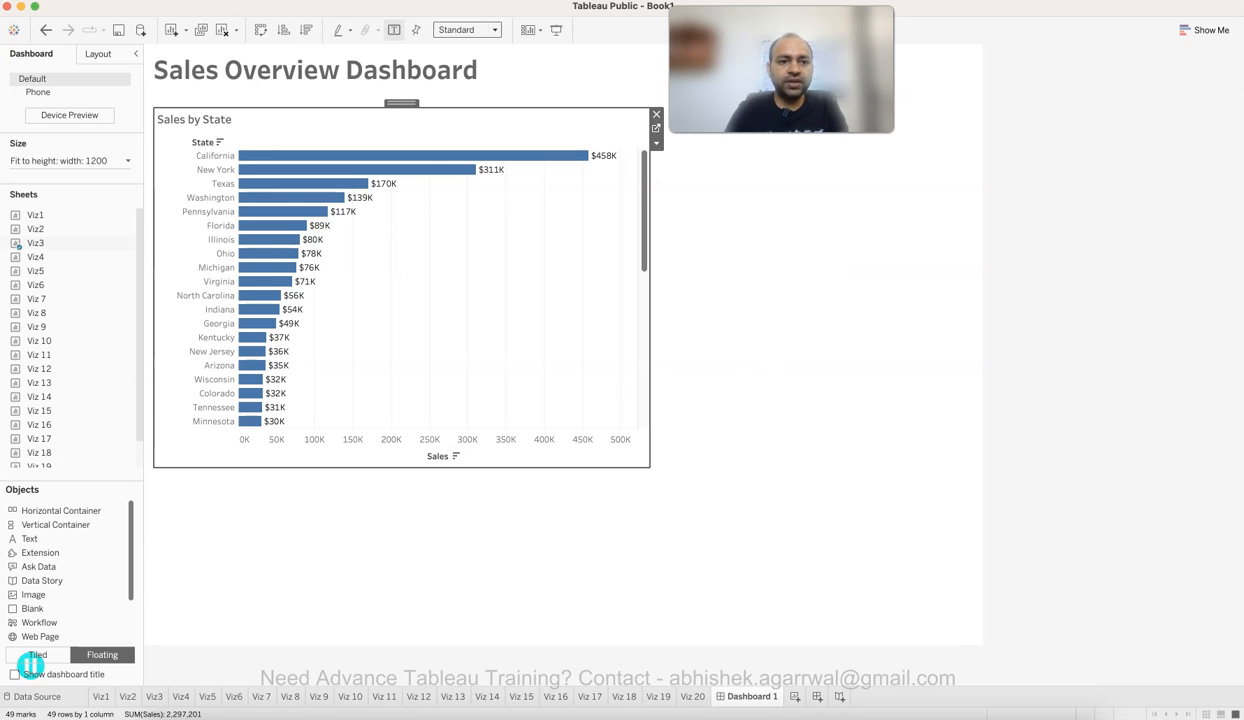
{"action": "left_click", "coordinate": [778, 448]}
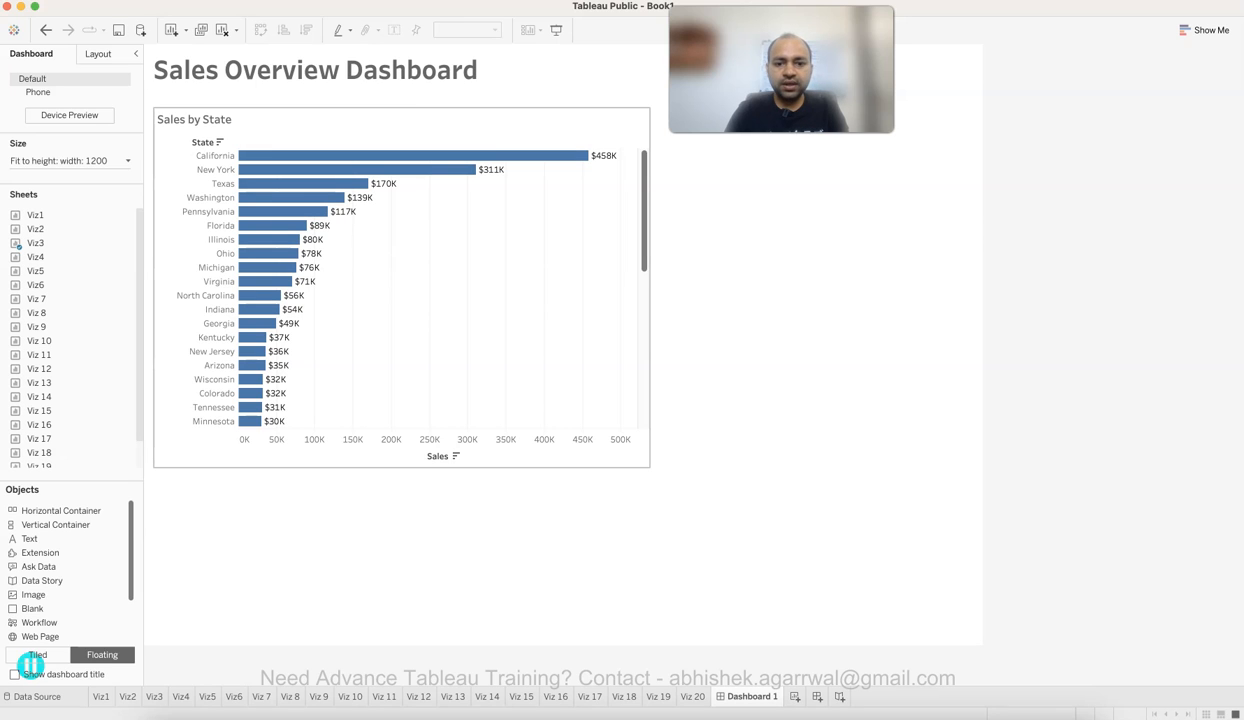
{"action": "left_click", "coordinate": [520, 290]}
{"action": "left_click_drag", "start_coordinate": [650, 290], "coordinate": [520, 290]}
{"action": "left_click_drag", "start_coordinate": [336, 467], "coordinate": [336, 358]}
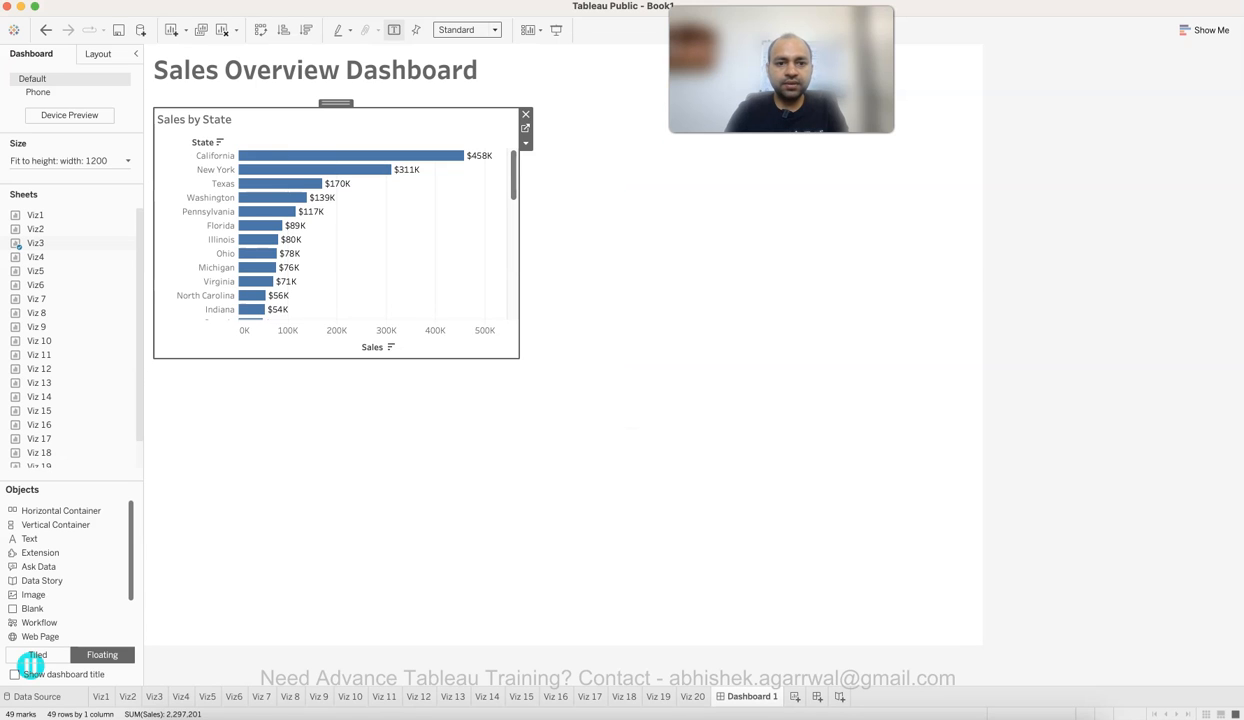
{"action": "scroll", "coordinate": [336, 232], "scroll_direction": "down", "scroll_amount": 10}
{"action": "scroll", "coordinate": [336, 232], "scroll_direction": "up", "scroll_amount": 10}
{"action": "key", "text": "Escape"}
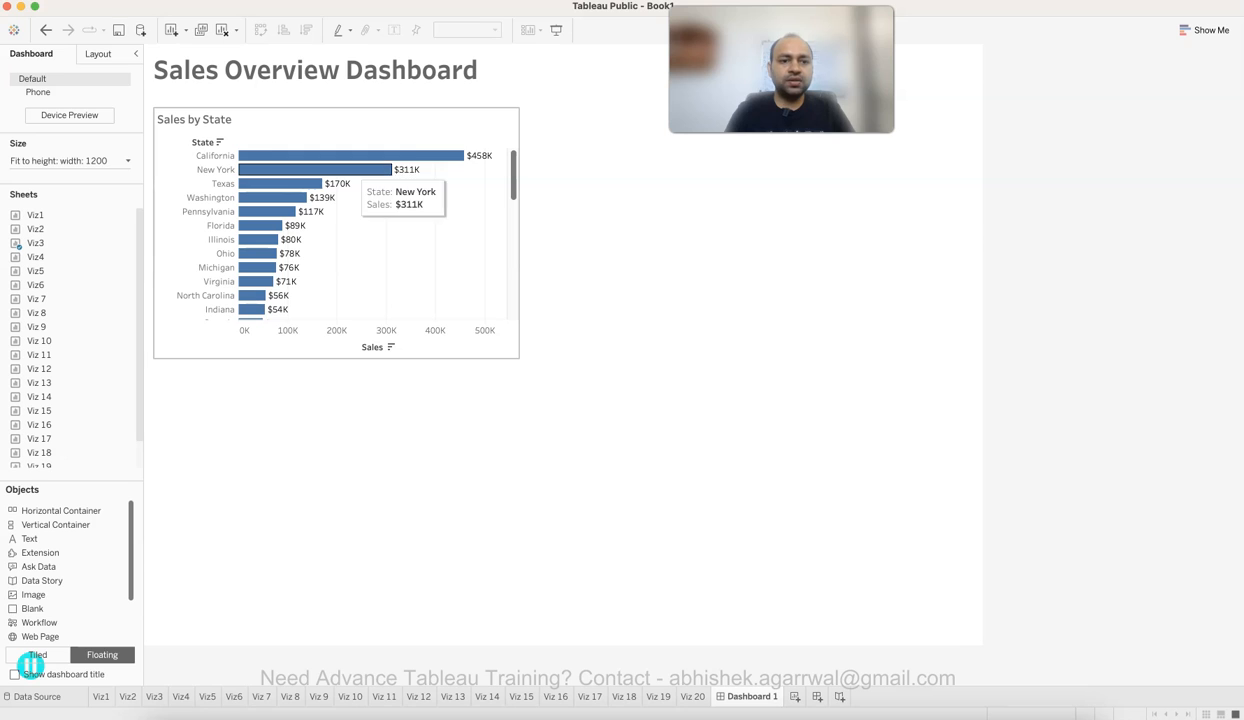
{"action": "left_click", "coordinate": [395, 215]}
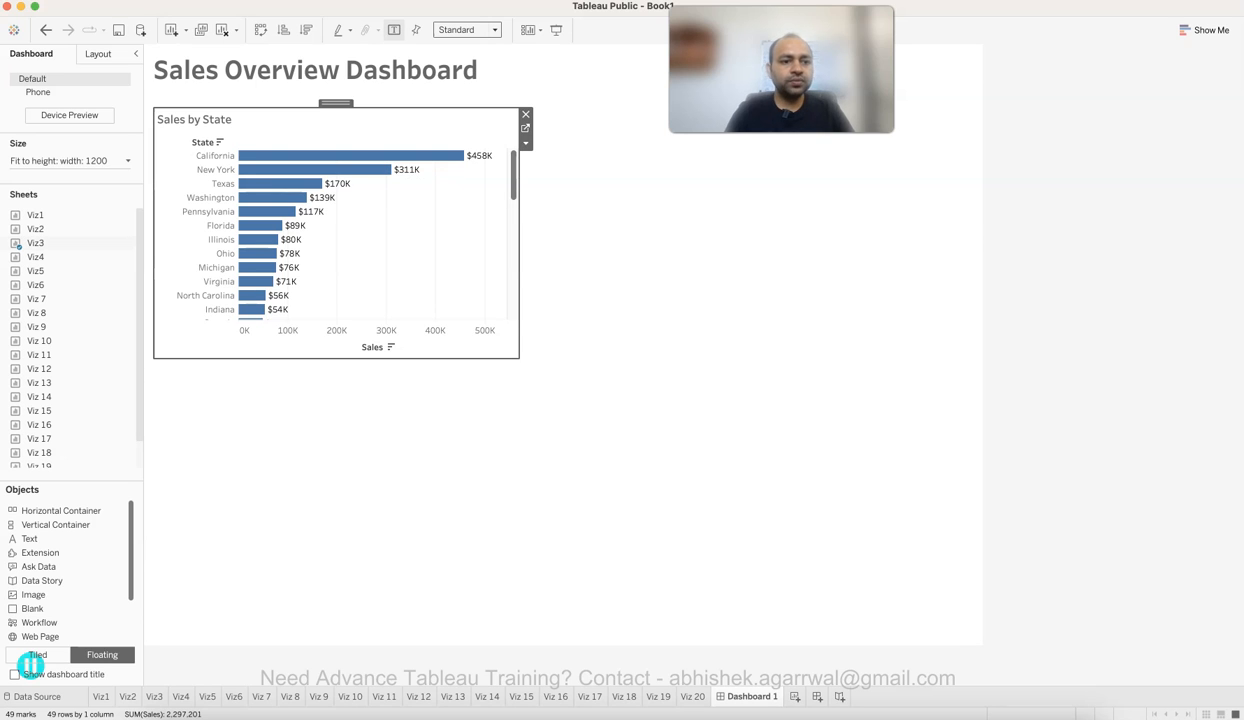
{"action": "key", "text": "Escape"}
Check the Viz 8 sheet, add it to the dashboard as a floating sheet, and stretch it across the full width below the Sales by State chart.
{"action": "mouse_move", "coordinate": [39, 369]}
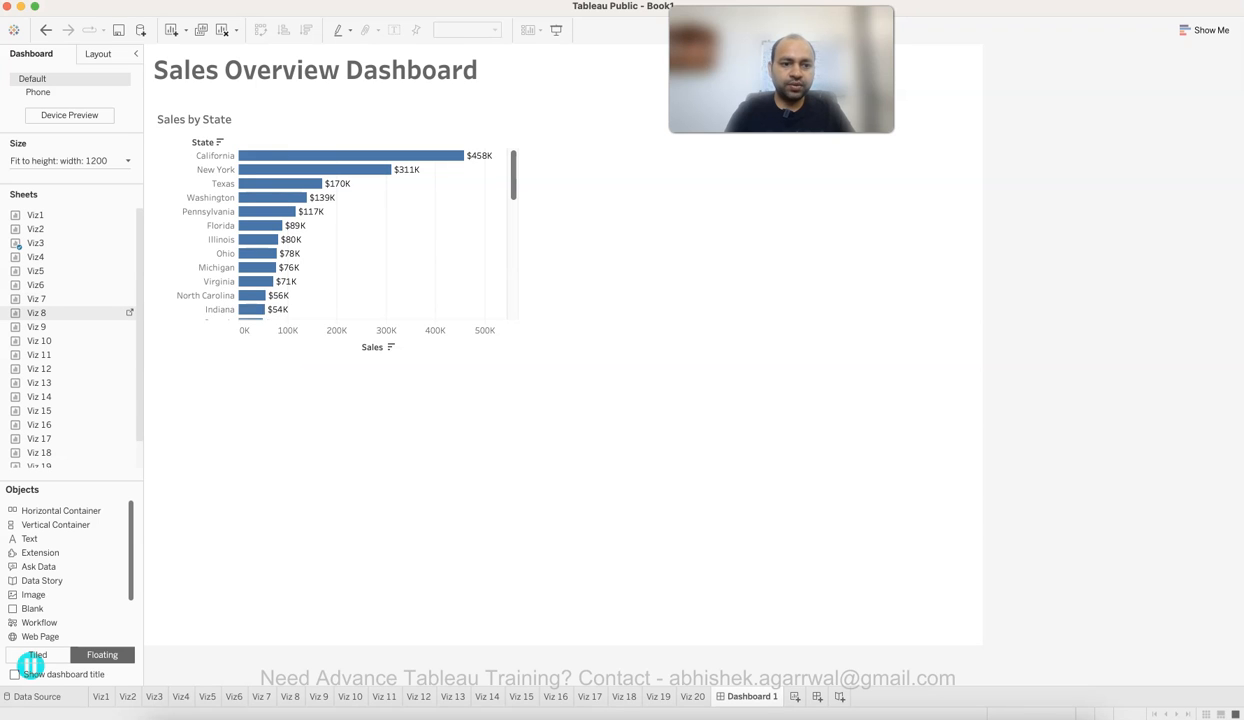
{"action": "left_click", "coordinate": [129, 312]}
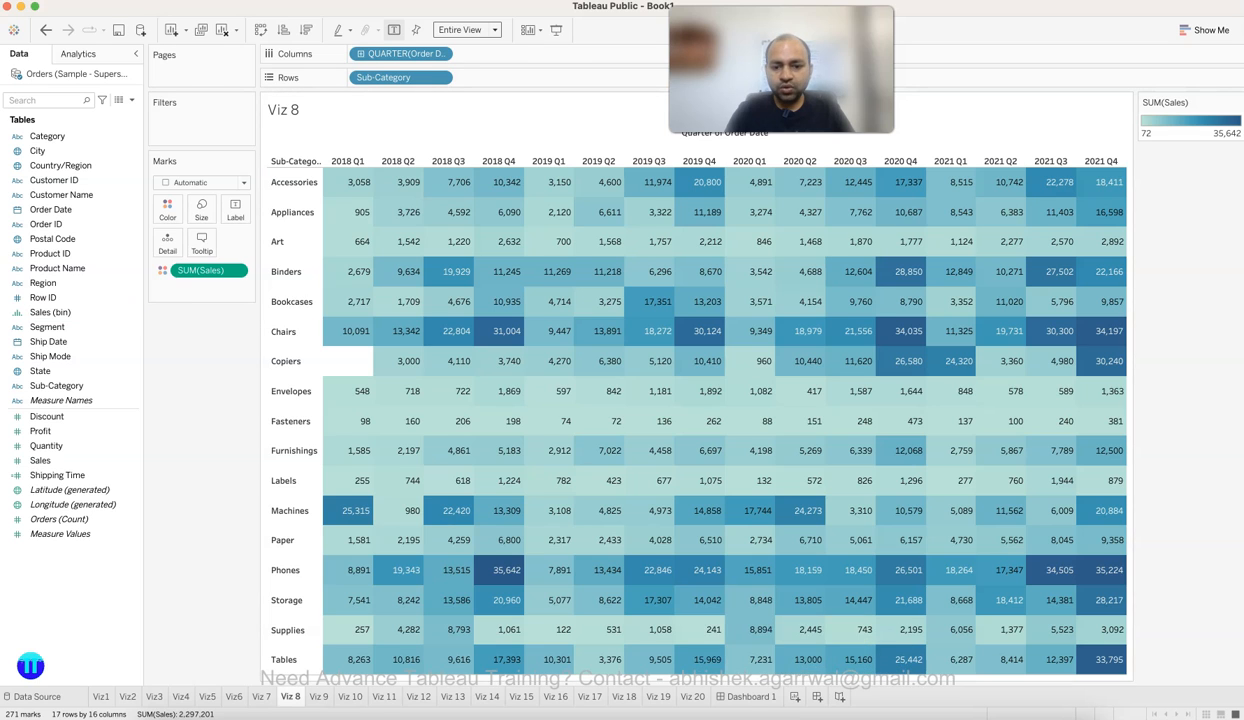
{"action": "left_click", "coordinate": [750, 696]}
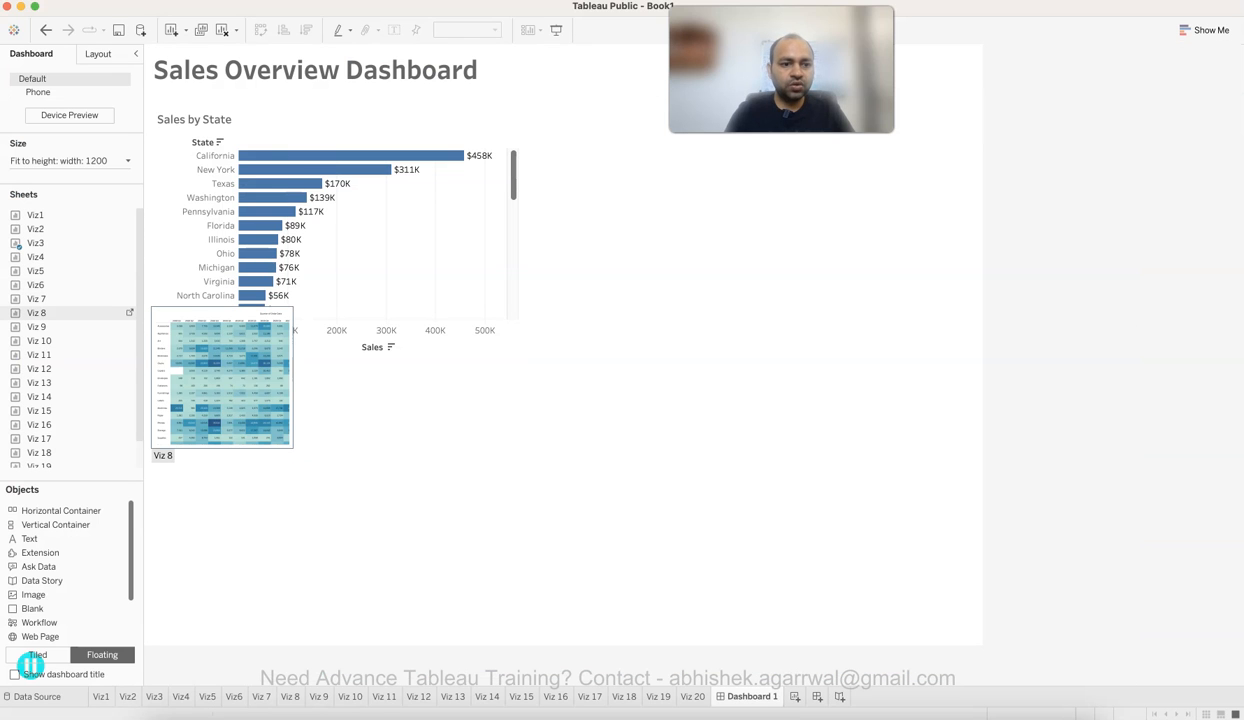
{"action": "left_click_drag", "start_coordinate": [37, 313], "coordinate": [569, 285]}
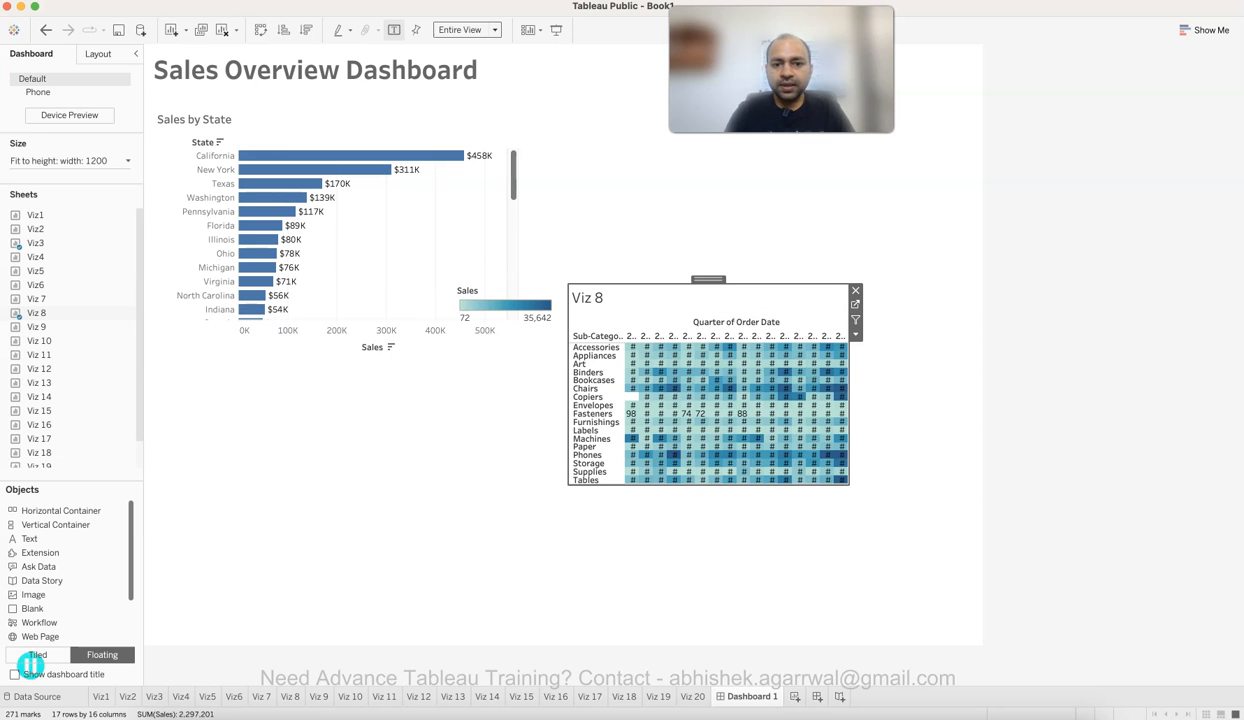
{"action": "left_click_drag", "start_coordinate": [849, 485], "coordinate": [951, 502]}
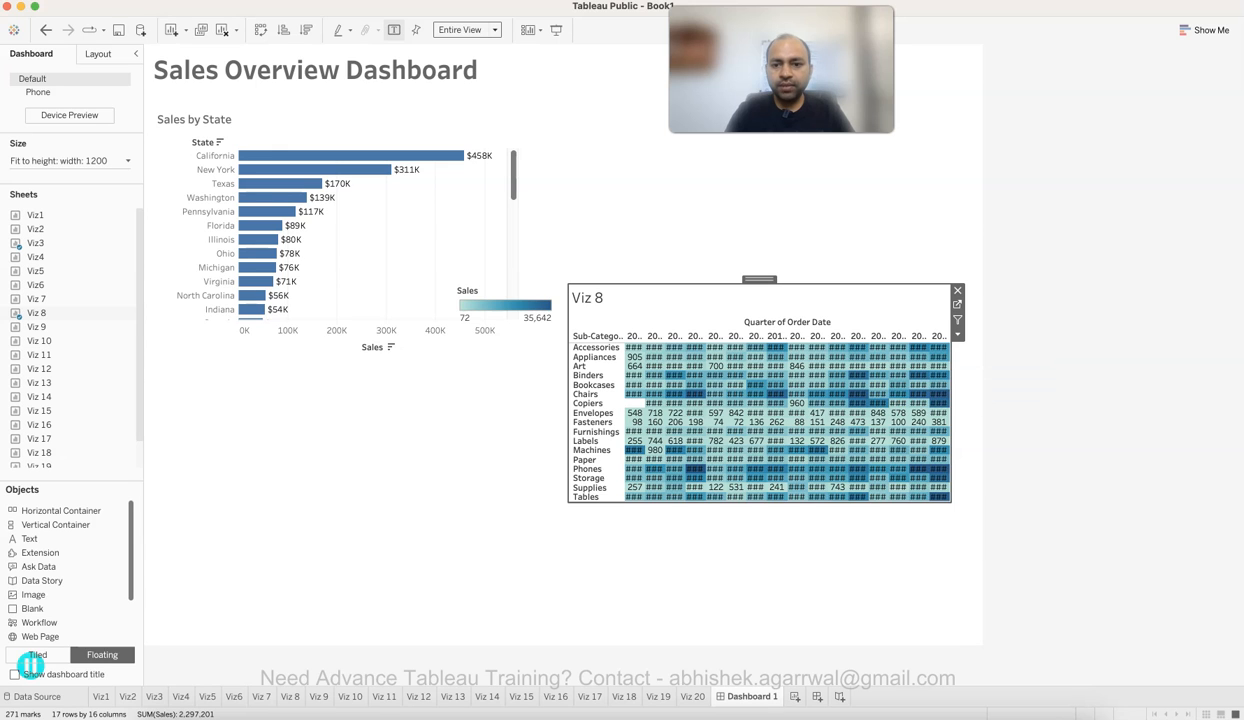
{"action": "left_click_drag", "start_coordinate": [951, 394], "coordinate": [981, 394]}
{"action": "left_click_drag", "start_coordinate": [774, 279], "coordinate": [355, 355]}
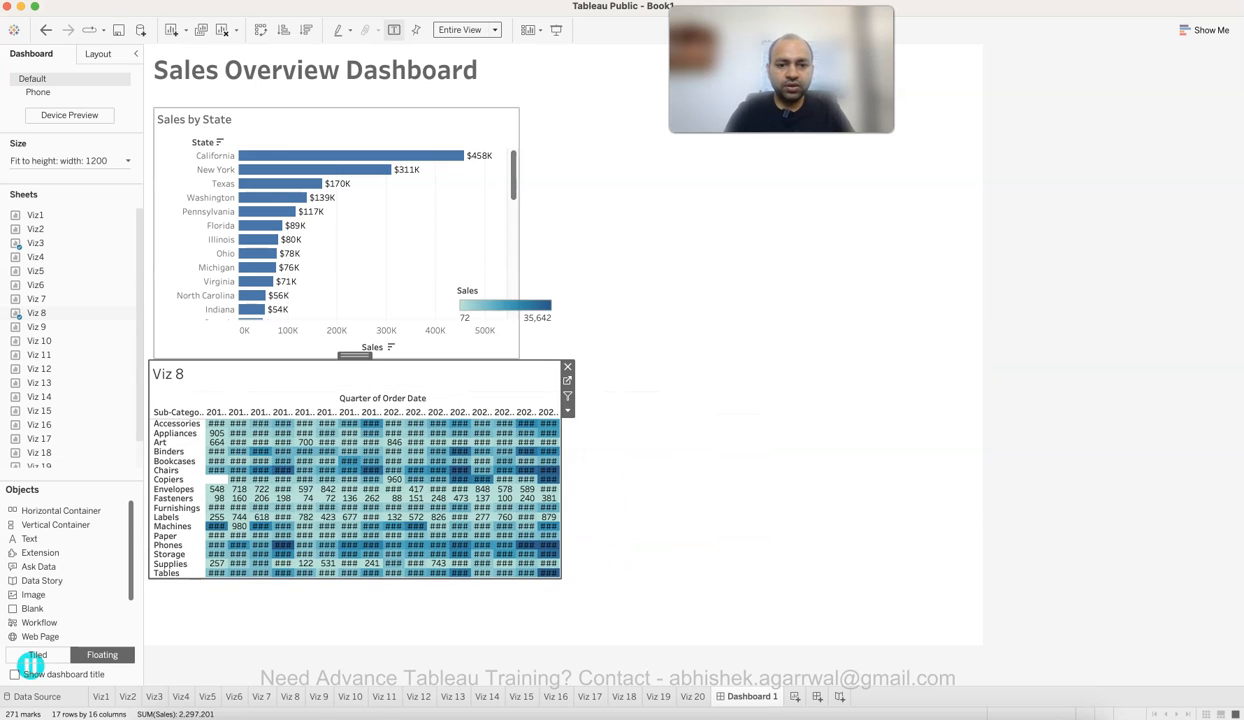
{"action": "left_click_drag", "start_coordinate": [561, 470], "coordinate": [978, 470]}
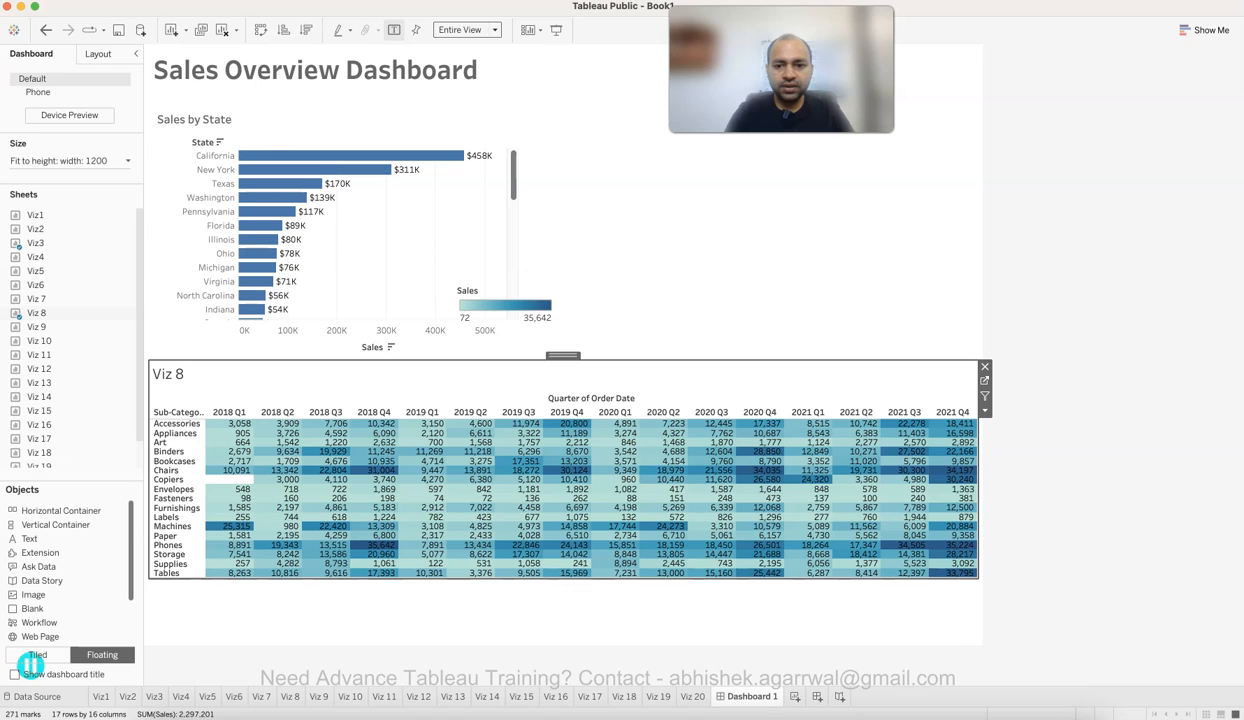
{"action": "left_click_drag", "start_coordinate": [400, 578], "coordinate": [400, 583]}
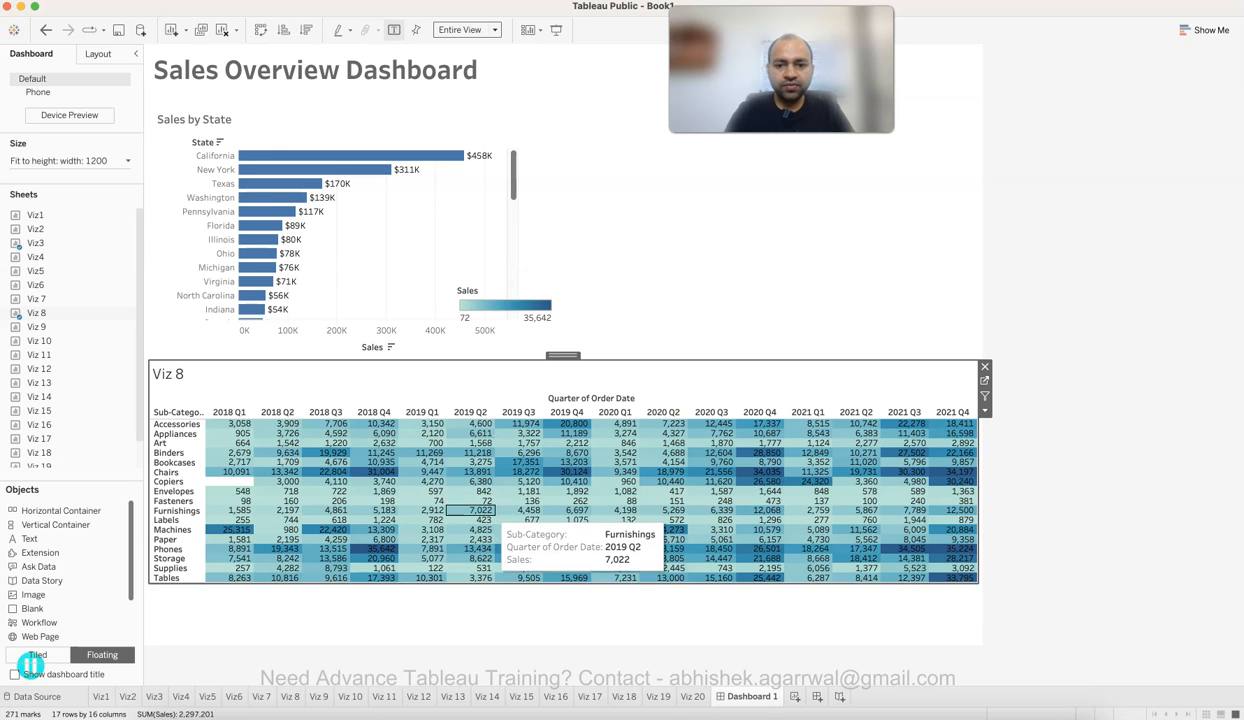
Replace the Viz 8 chart title with "Sales Heatmap by Subcategory and Quarter".
{"action": "double_click", "coordinate": [168, 374]}
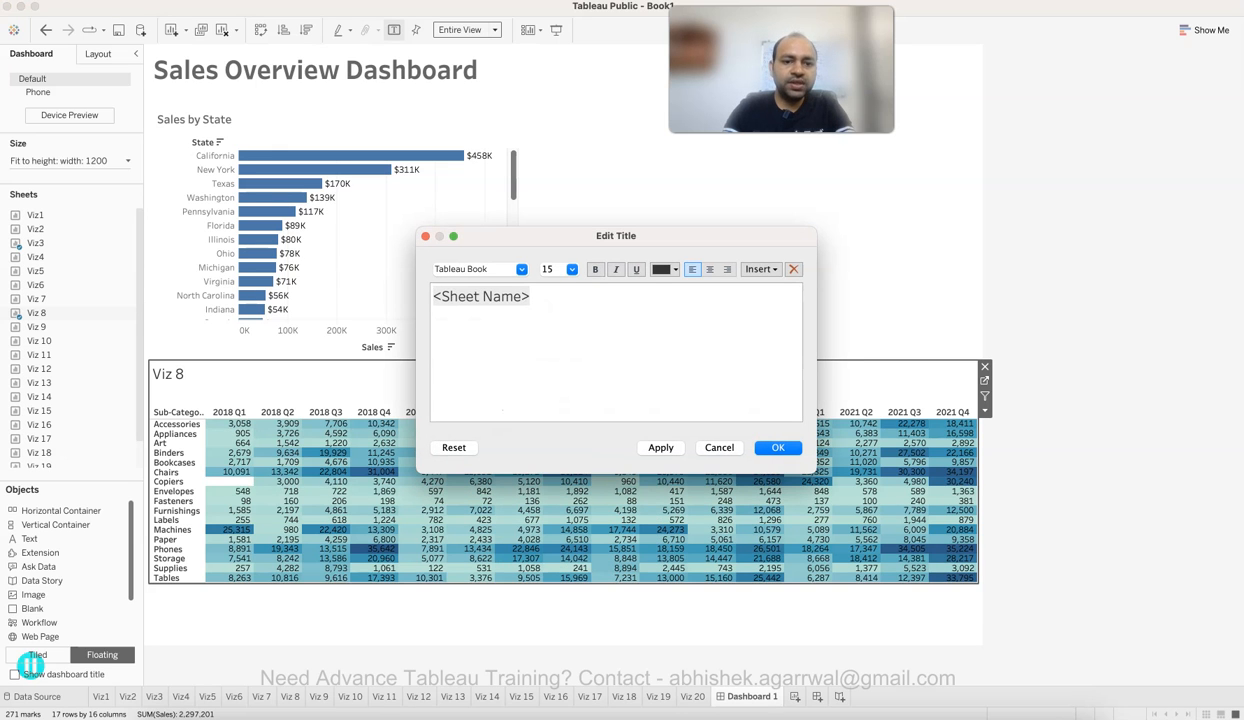
{"action": "key", "text": "super+a"}
{"action": "type", "text": "Sales Heatp"}
{"action": "key", "text": "BackSpace"}
{"action": "type", "text": "map by Subcatego"}
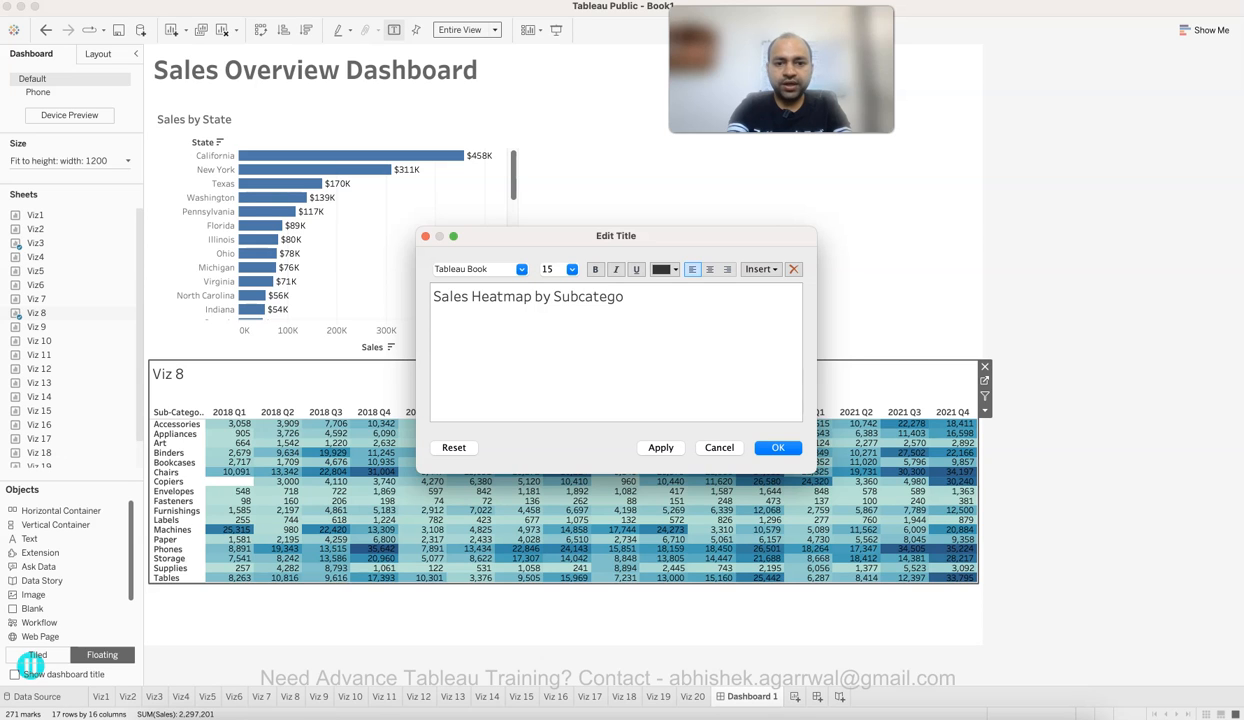
{"action": "type", "text": "ry and Quarter"}
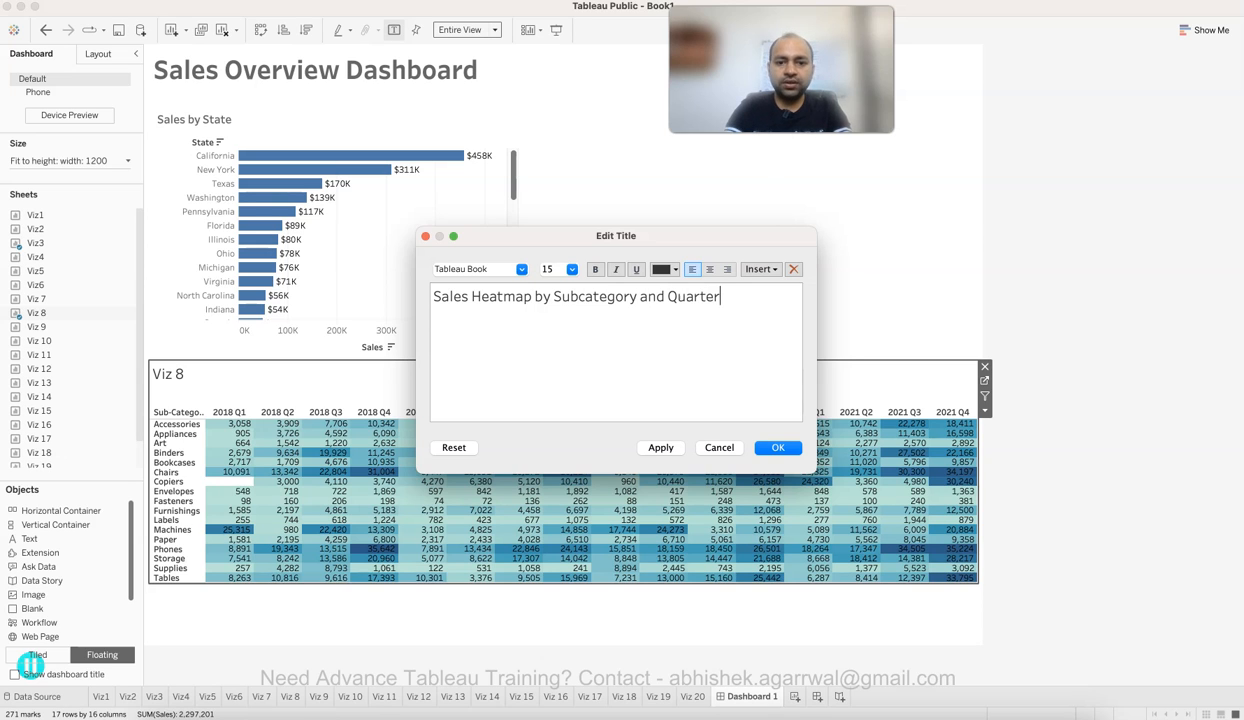
Format the heatmap title in Tableau Medium at size 12 and dark gray, and apply it.
{"action": "key", "text": "super+a"}
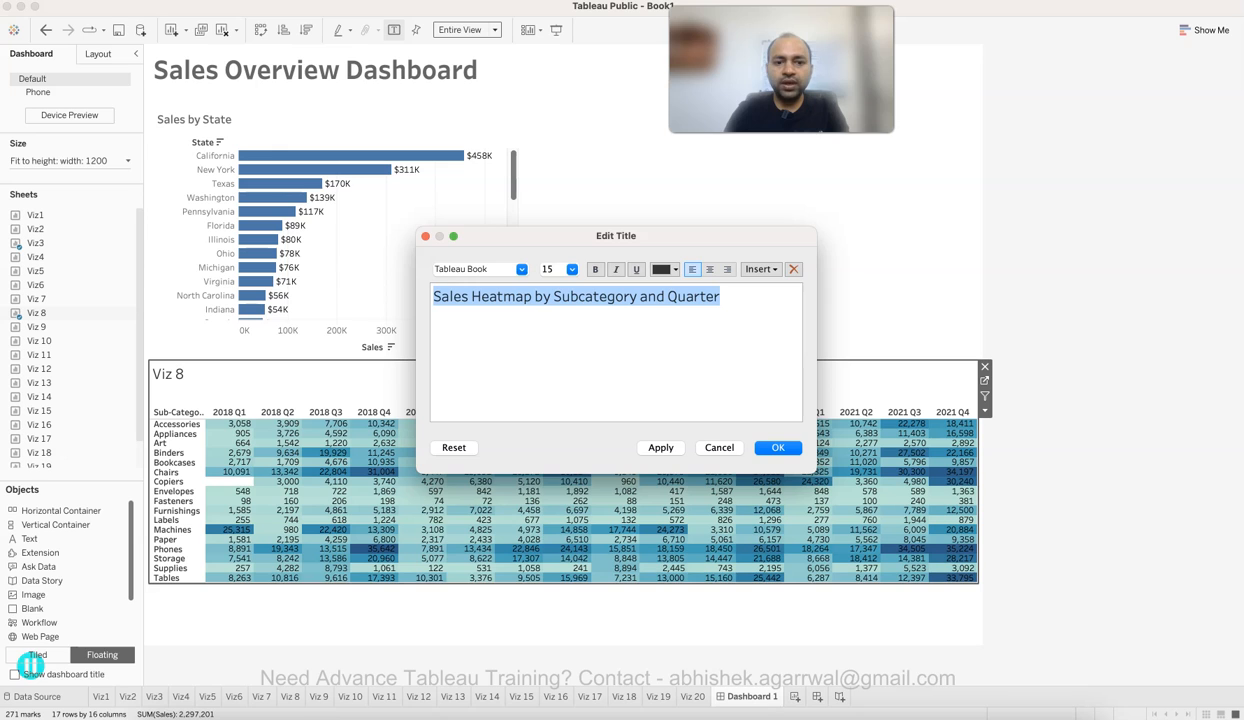
{"action": "left_click", "coordinate": [521, 269]}
{"action": "left_click", "coordinate": [500, 383]}
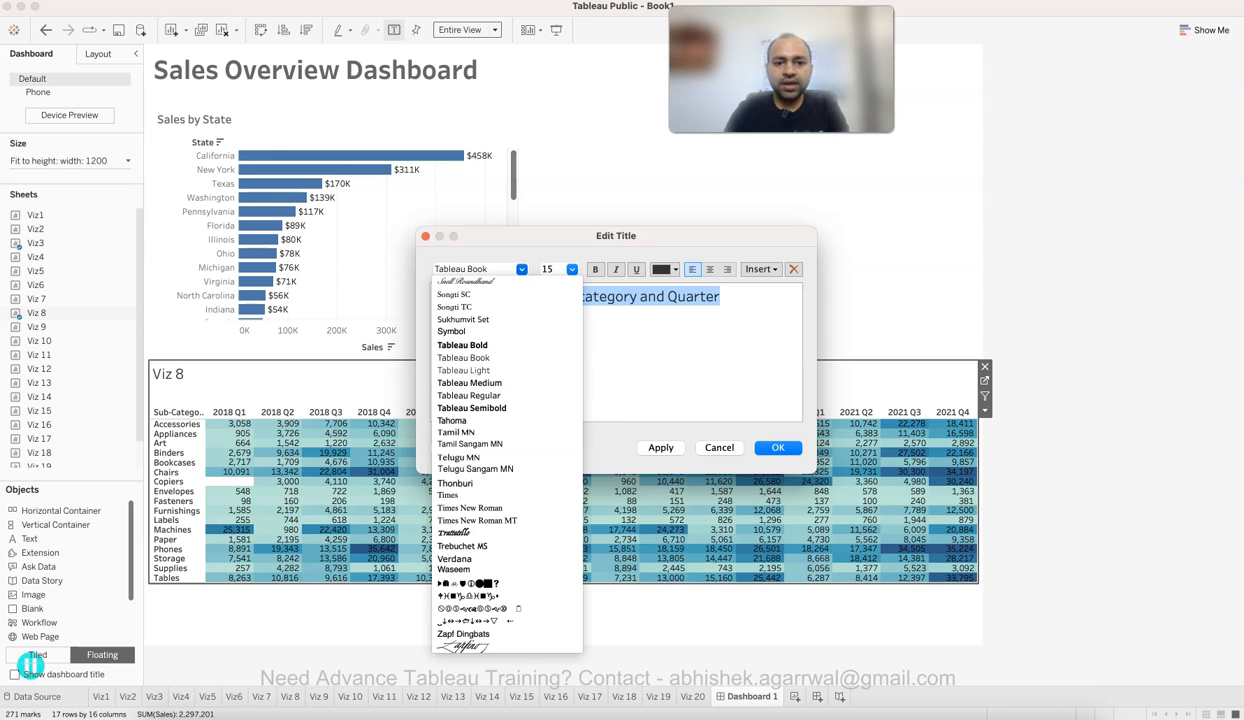
{"action": "left_click", "coordinate": [572, 269]}
{"action": "left_click", "coordinate": [572, 269]}
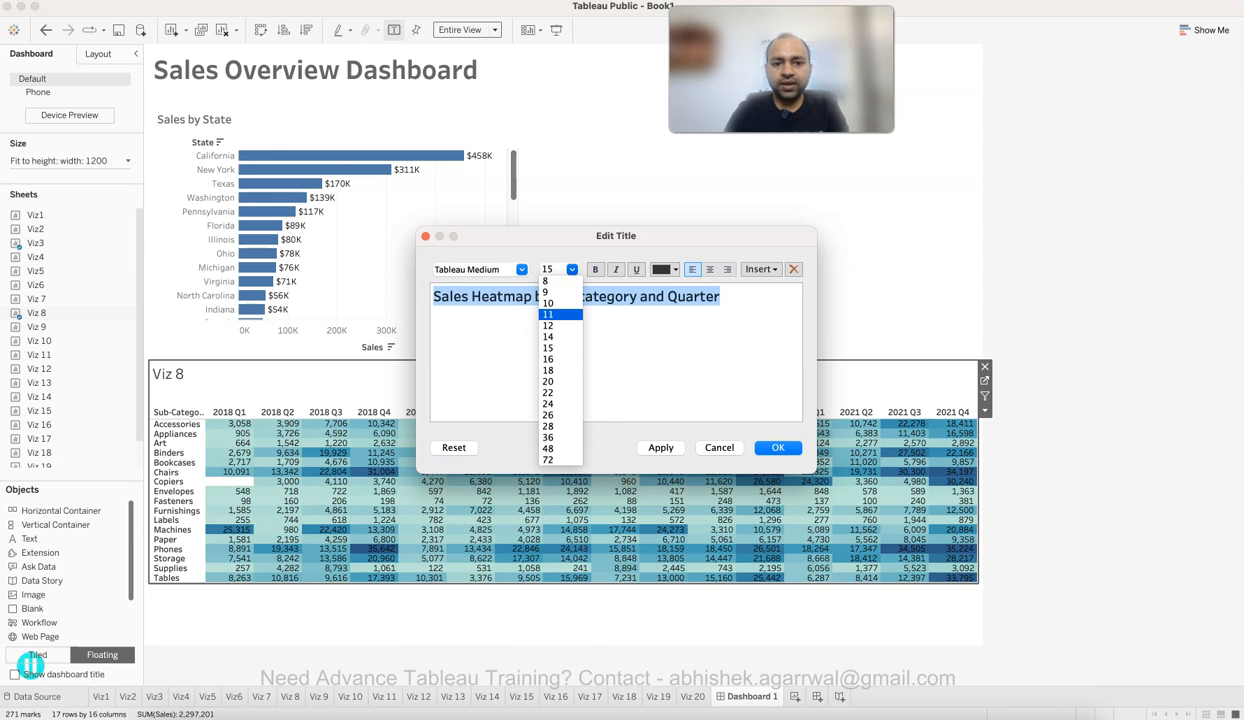
{"action": "left_click", "coordinate": [548, 312]}
{"action": "left_click", "coordinate": [668, 269]}
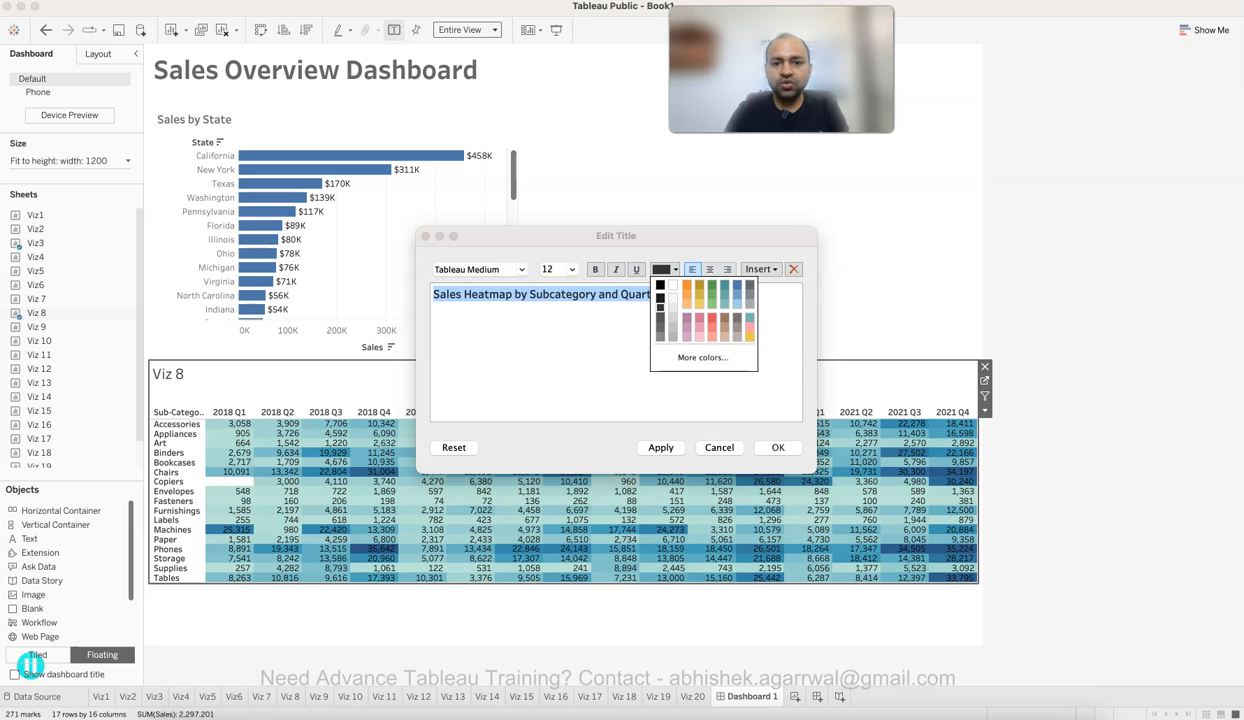
{"action": "left_click", "coordinate": [660, 327]}
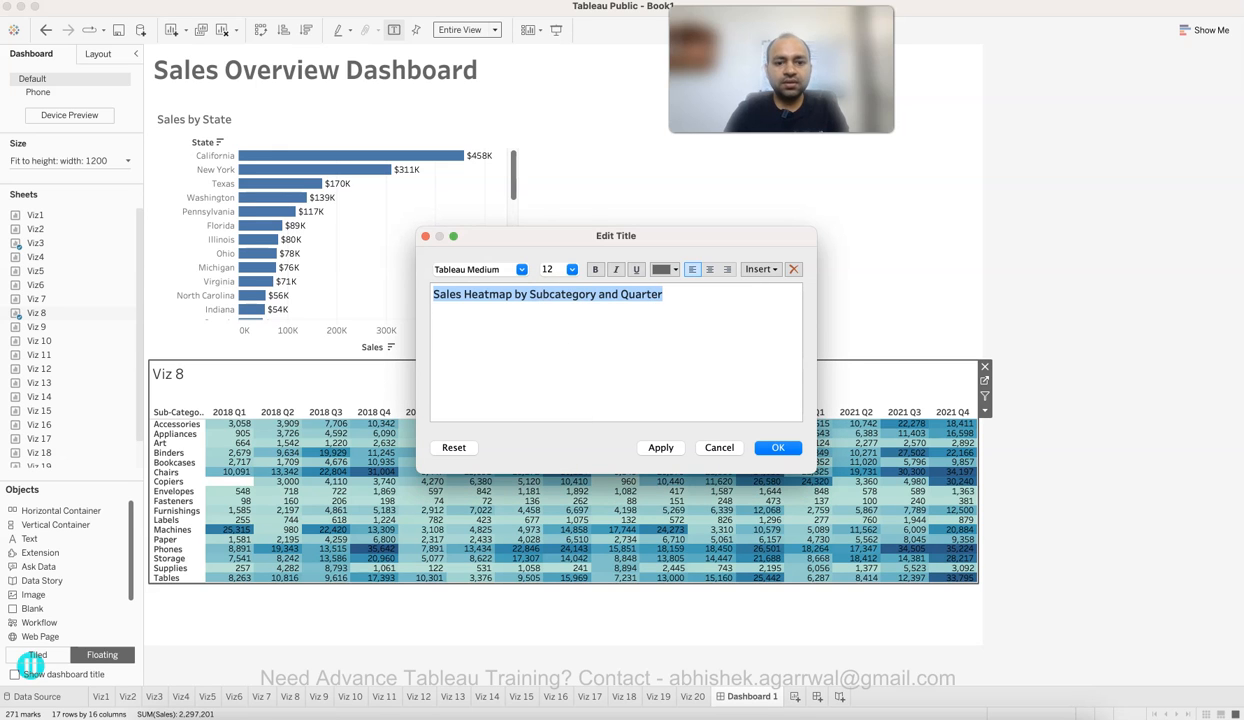
{"action": "left_click", "coordinate": [661, 448]}
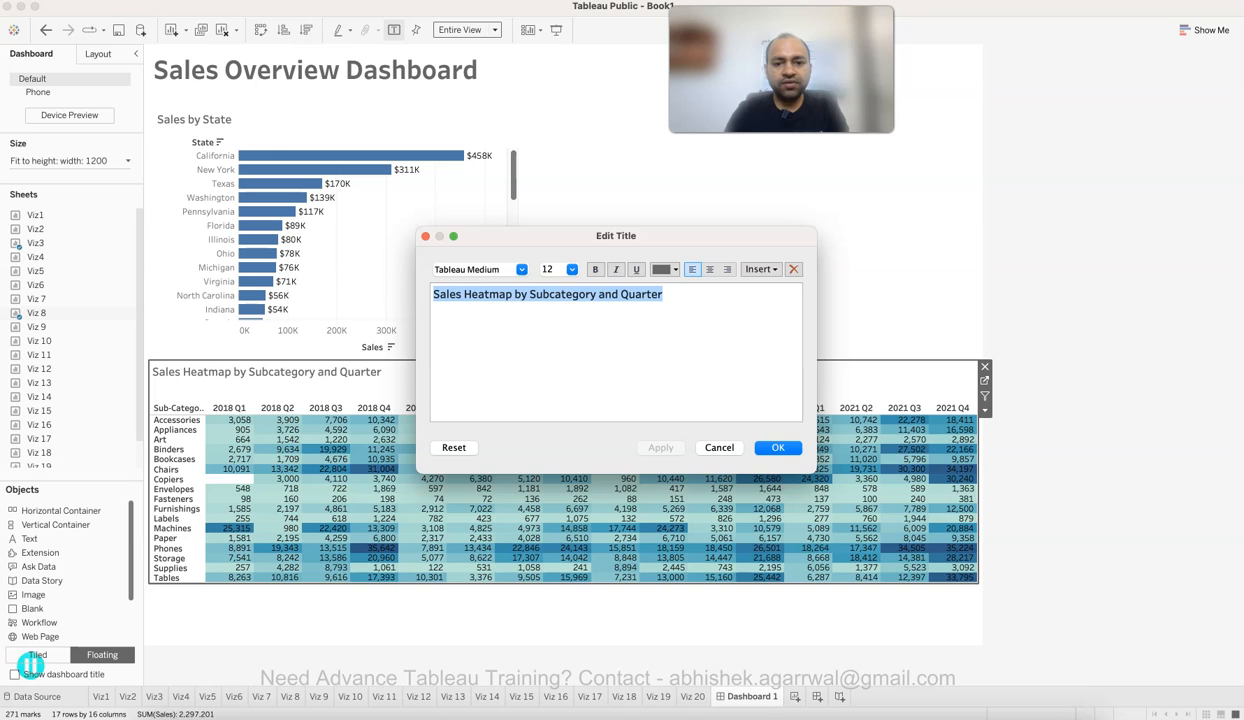
{"action": "left_click", "coordinate": [778, 447]}
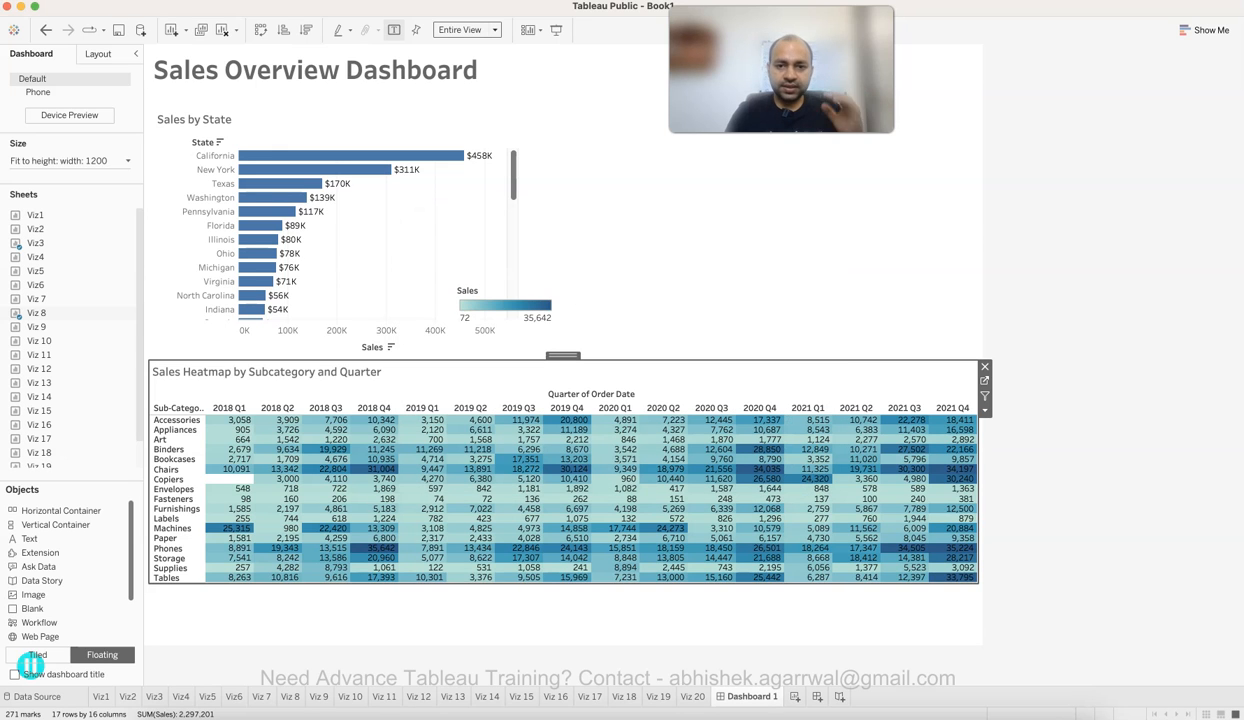
Move the Sales color legend off the bar chart to just above the heatmap's right end, level with the heatmap title.
{"action": "left_click", "coordinate": [752, 265]}
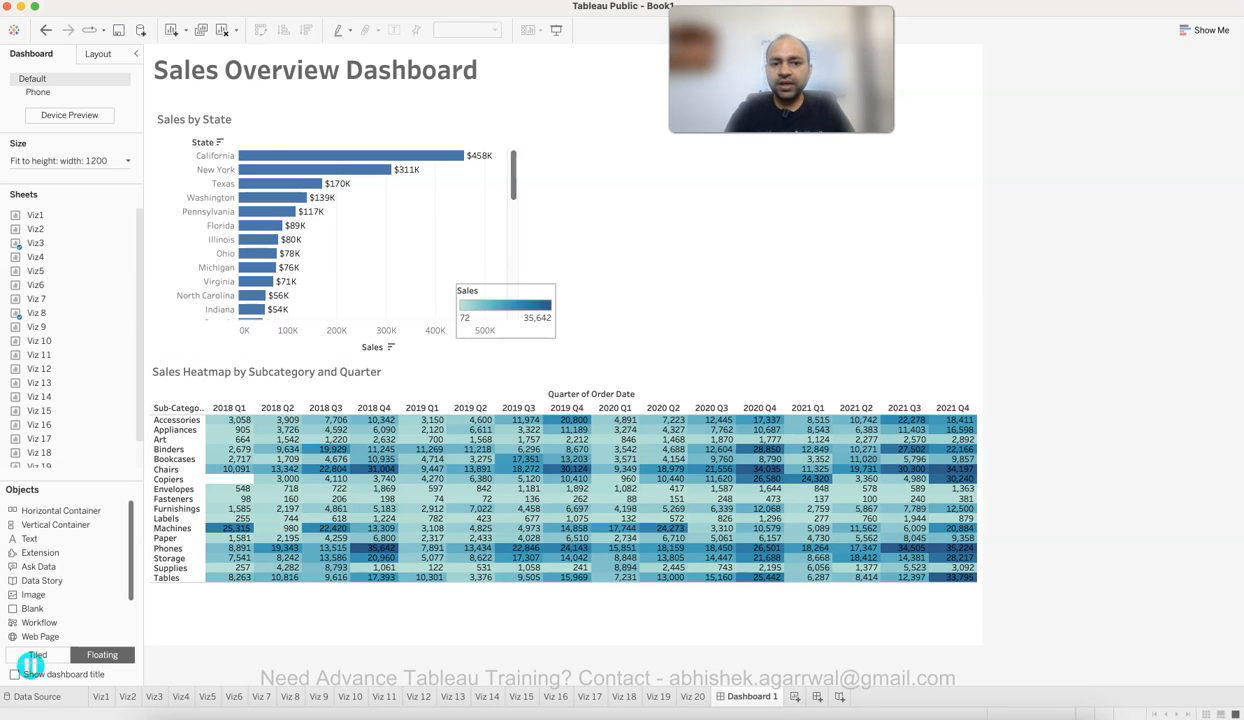
{"action": "left_click", "coordinate": [503, 292]}
{"action": "left_click_drag", "start_coordinate": [504, 279], "coordinate": [925, 361]}
{"action": "key", "text": "Escape"}
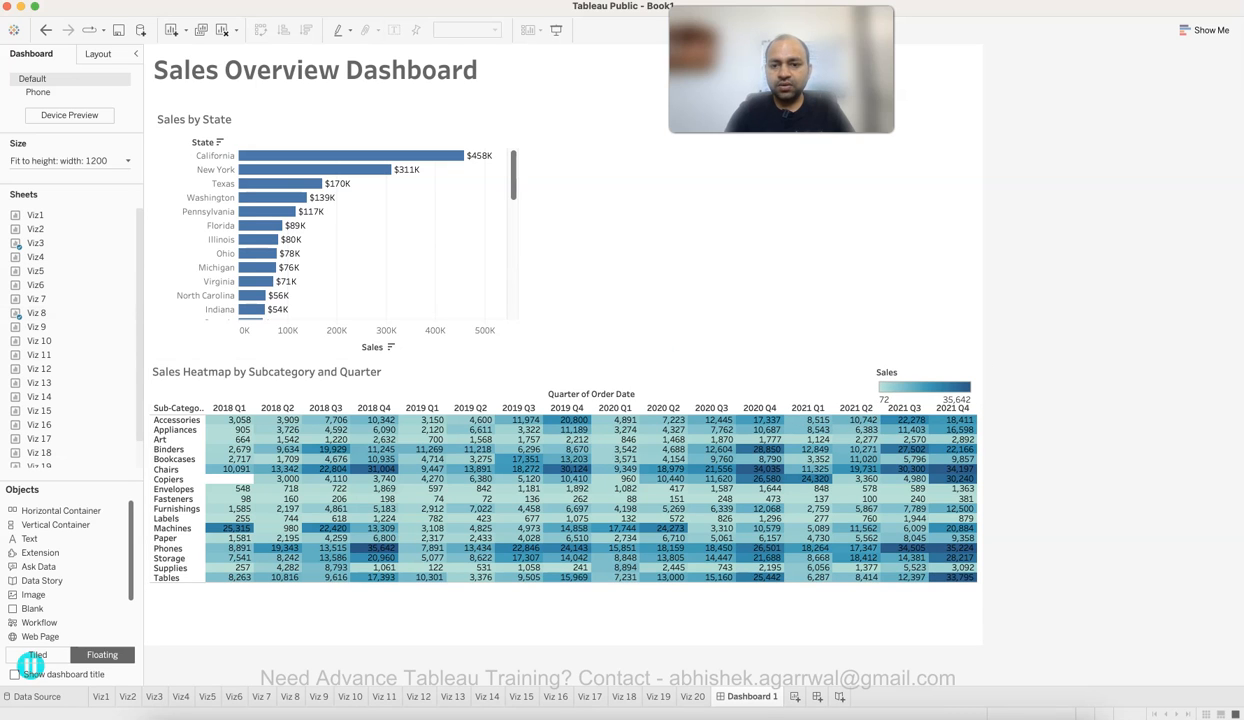
{"action": "left_click", "coordinate": [925, 374]}
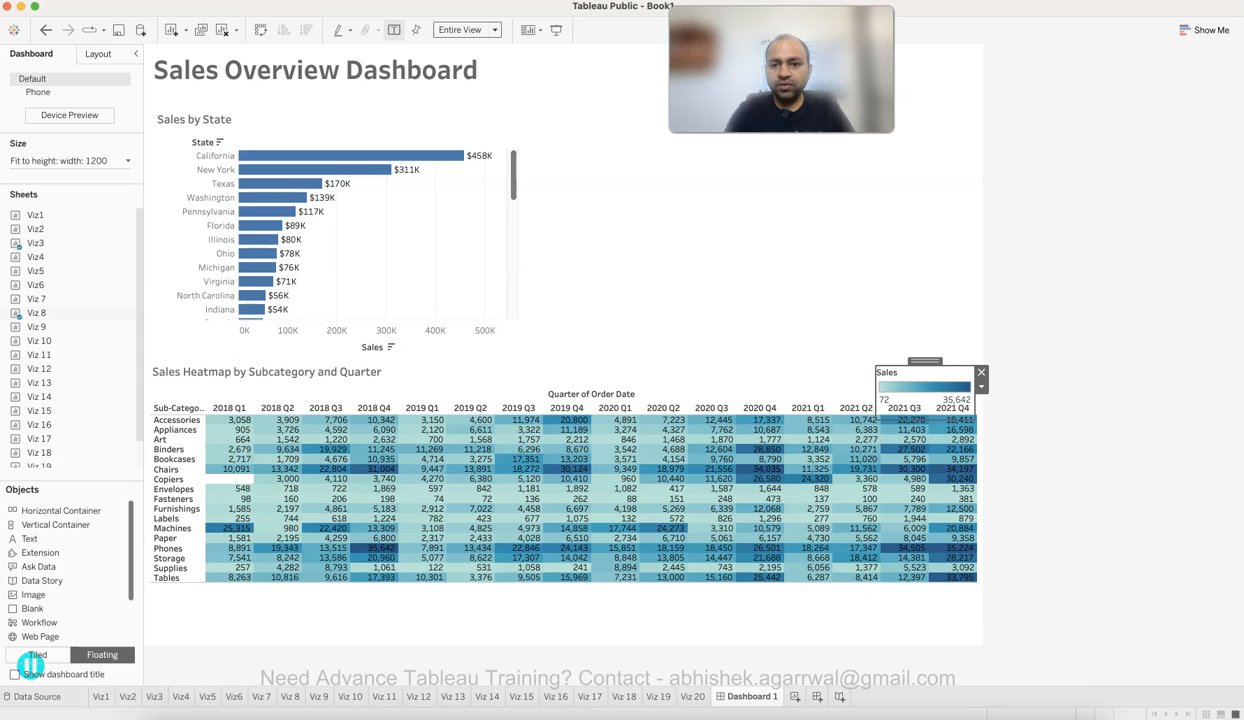
{"action": "left_click", "coordinate": [980, 370]}
{"action": "key", "text": "super+z"}
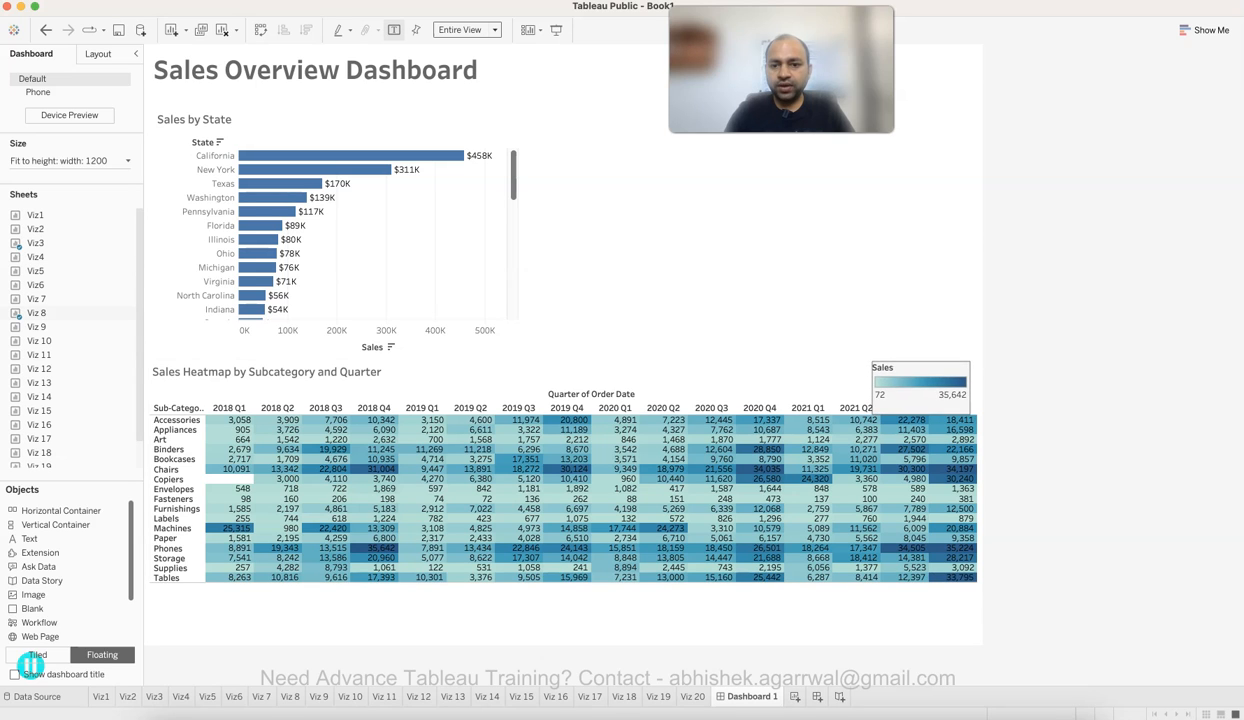
{"action": "key", "text": "Escape"}
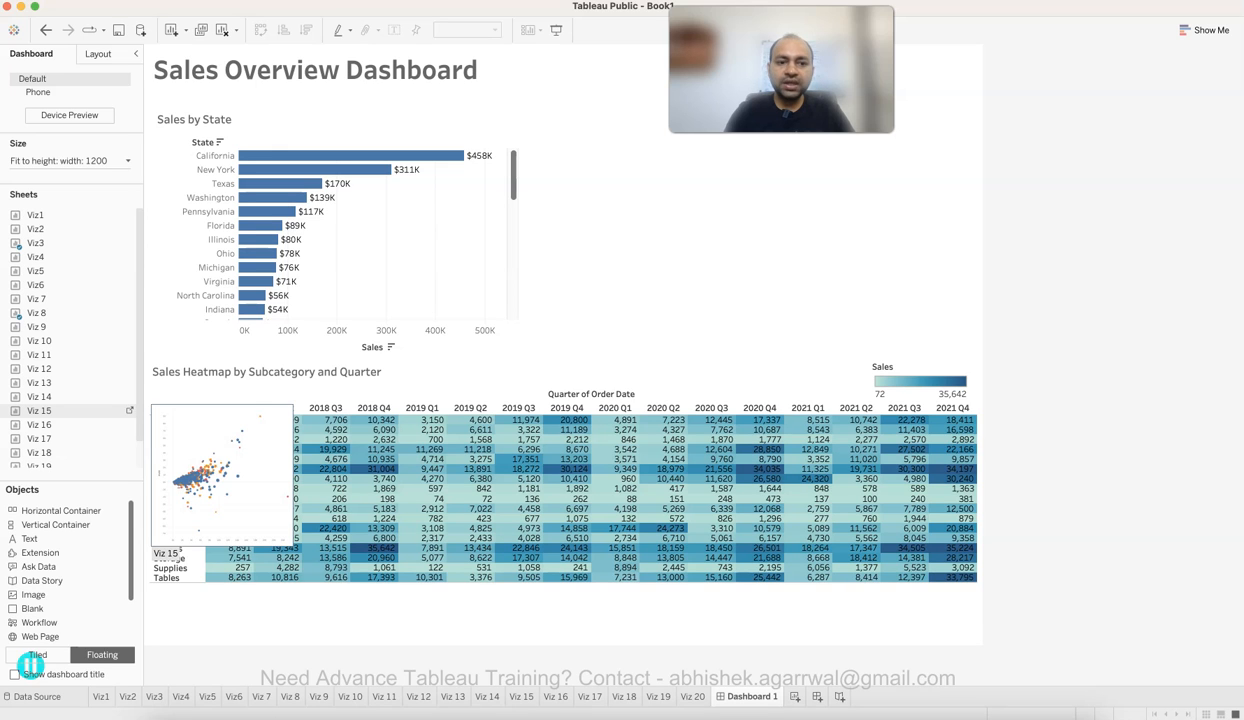
Add Viz 15 to the dashboard as a floating sheet and enlarge it to fill the space beside the Sales by State chart.
{"action": "left_click_drag", "start_coordinate": [40, 411], "coordinate": [541, 134]}
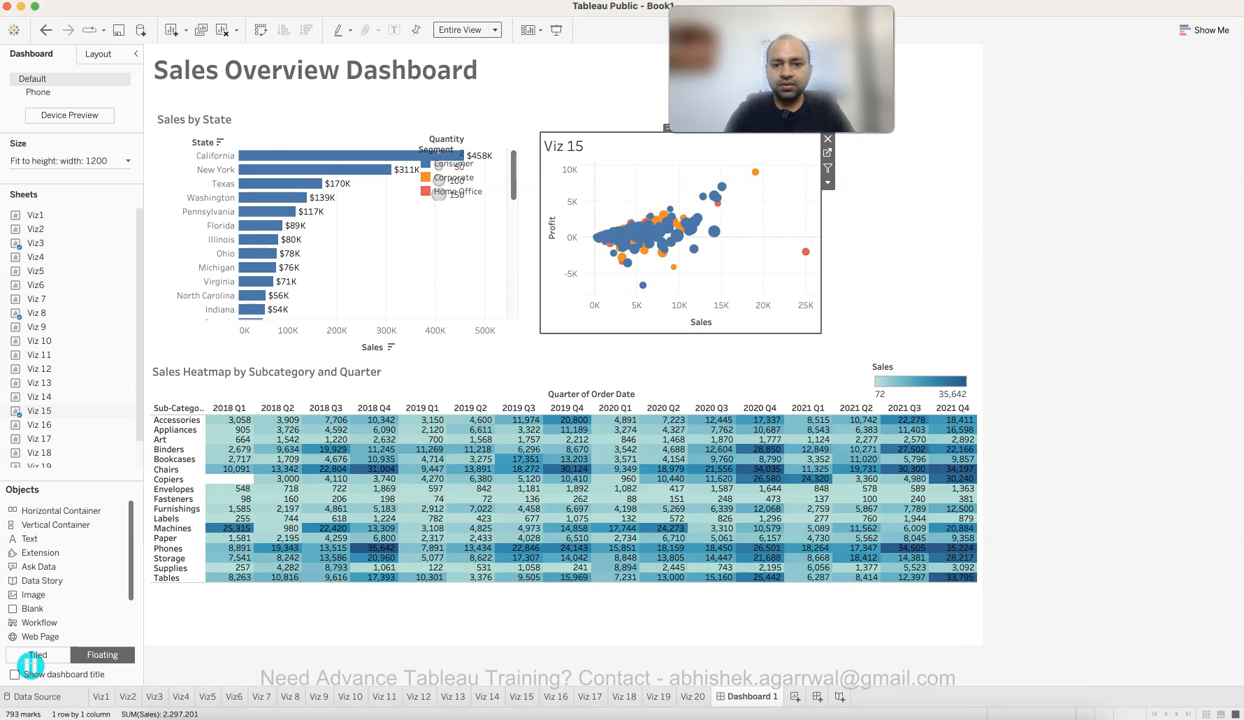
{"action": "left_click_drag", "start_coordinate": [821, 233], "coordinate": [968, 233]}
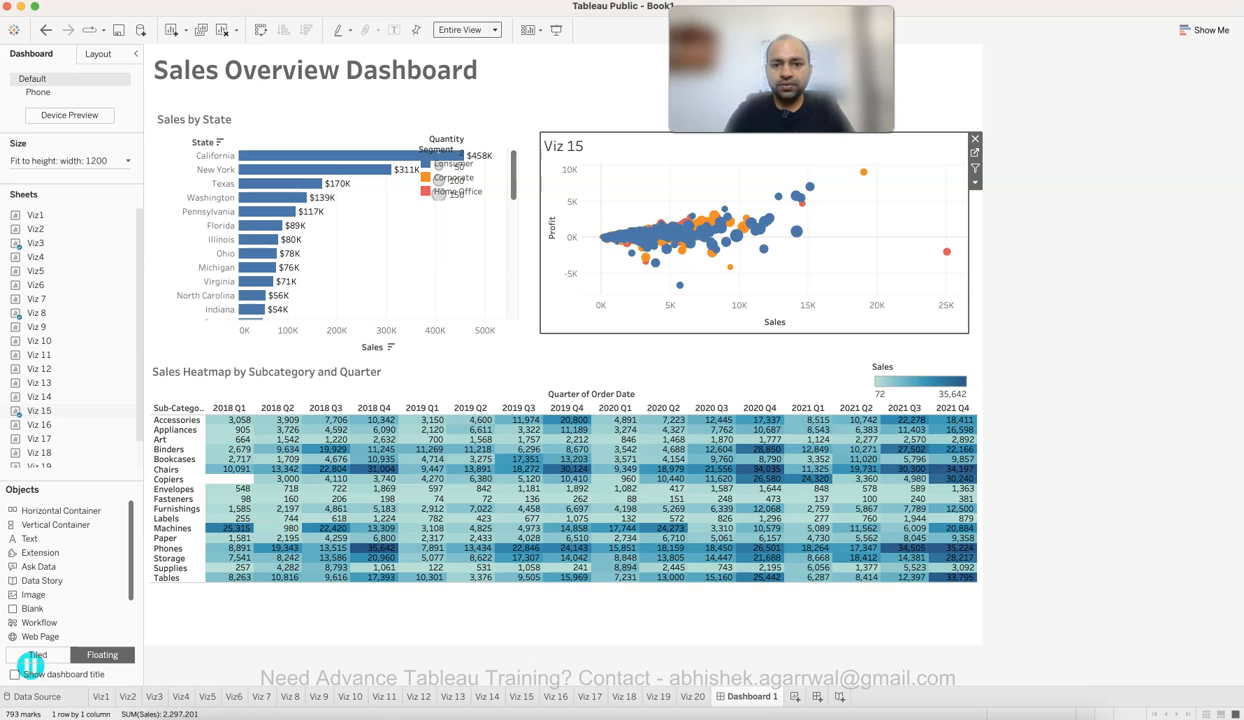
{"action": "left_click_drag", "start_coordinate": [754, 333], "coordinate": [754, 346]}
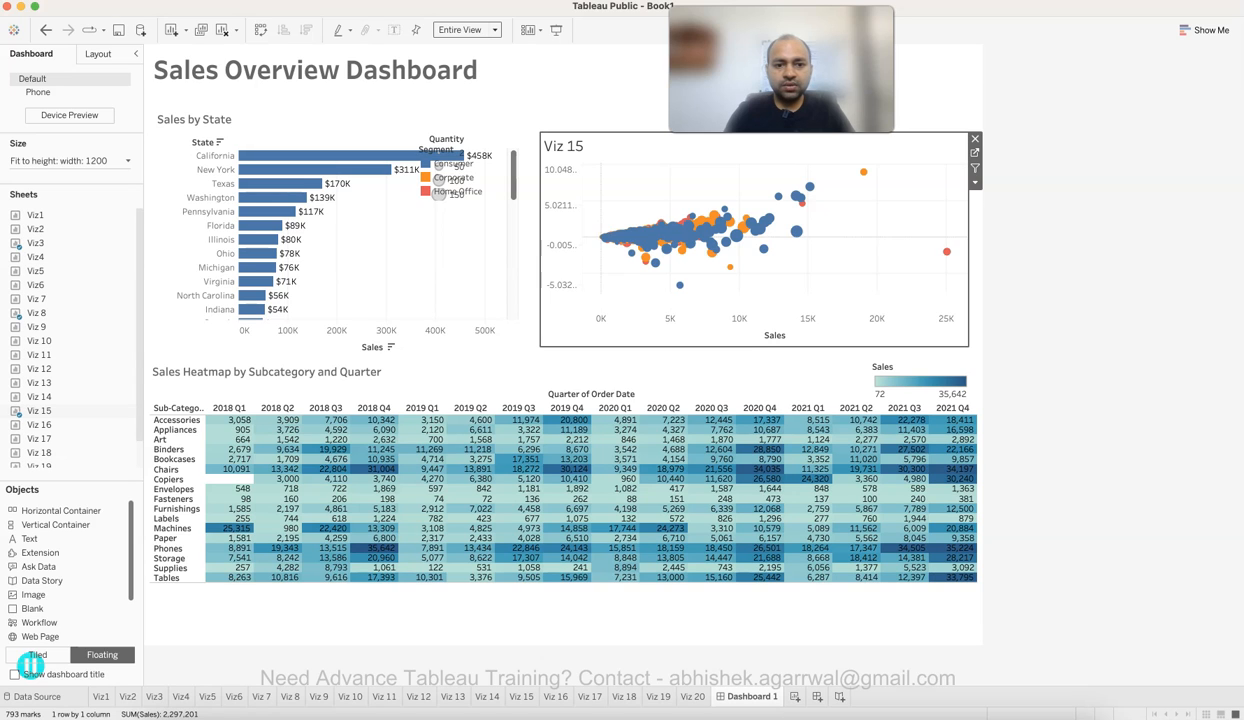
{"action": "left_click_drag", "start_coordinate": [754, 347], "coordinate": [754, 357]}
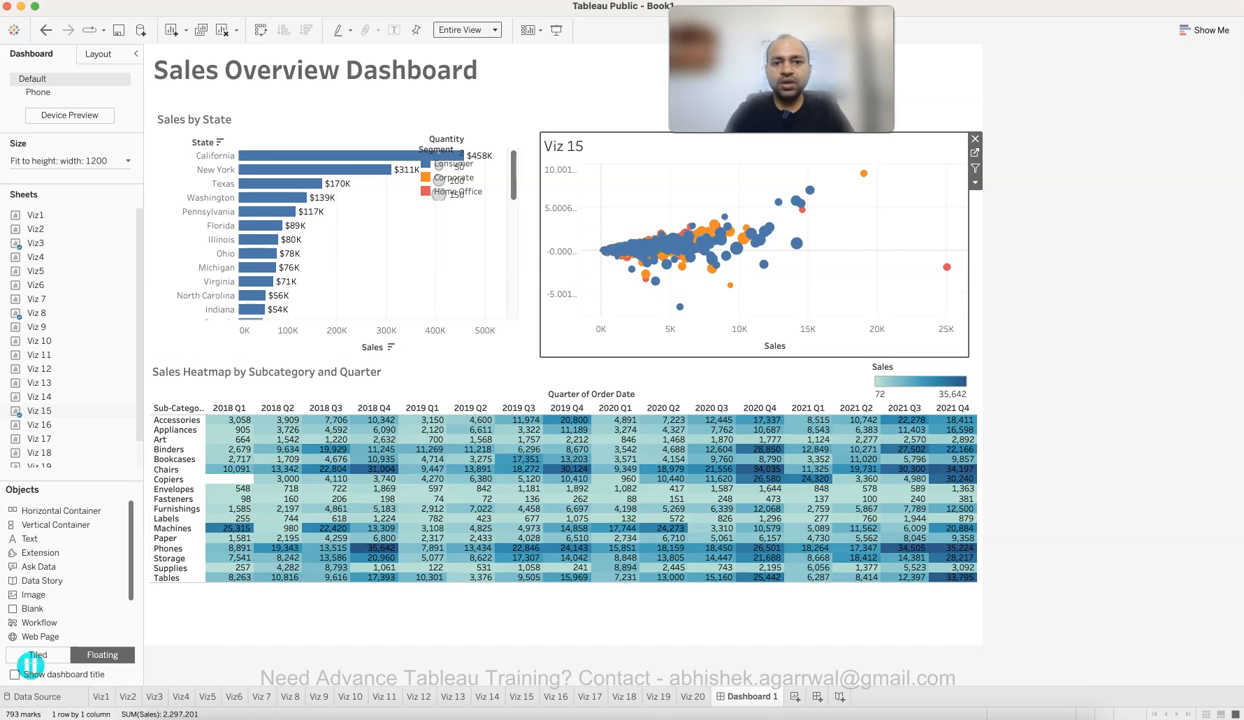
{"action": "left_click_drag", "start_coordinate": [754, 132], "coordinate": [754, 108]}
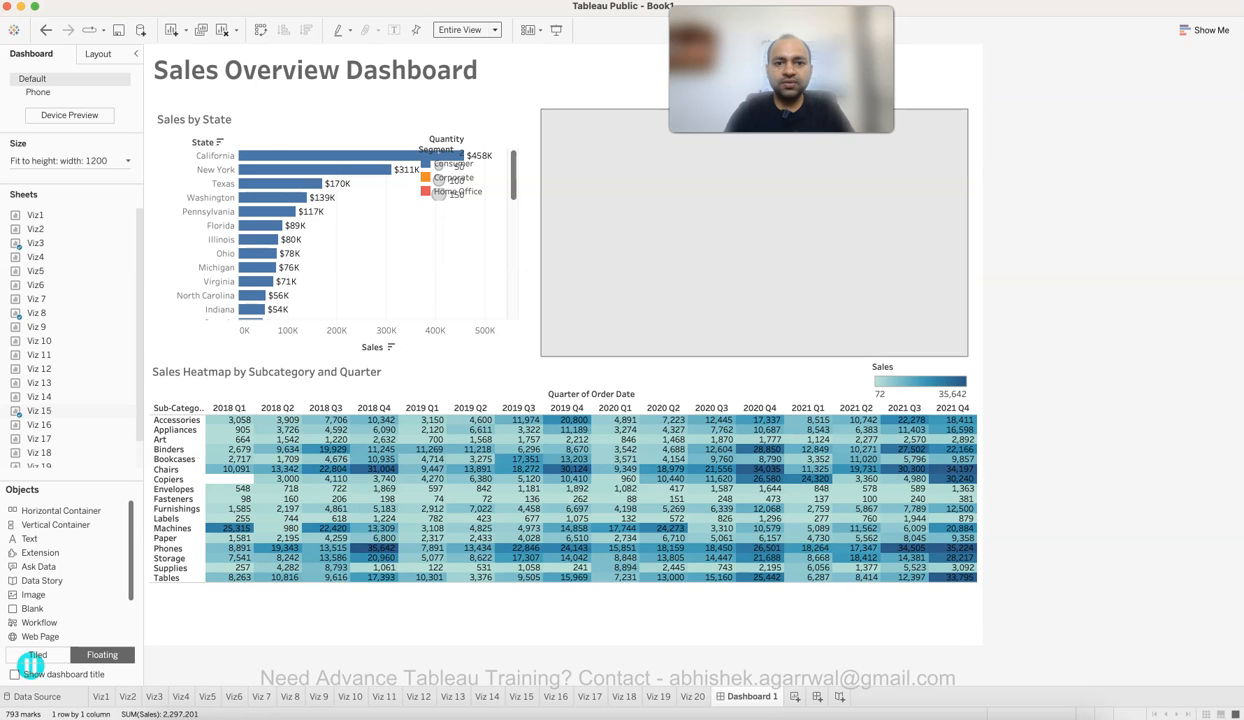
Replace the Viz 15 chart title with "Sales & Profit for Each Customer".
{"action": "double_click", "coordinate": [564, 121]}
{"action": "key", "text": "super+a"}
{"action": "type", "text": "Sales"}
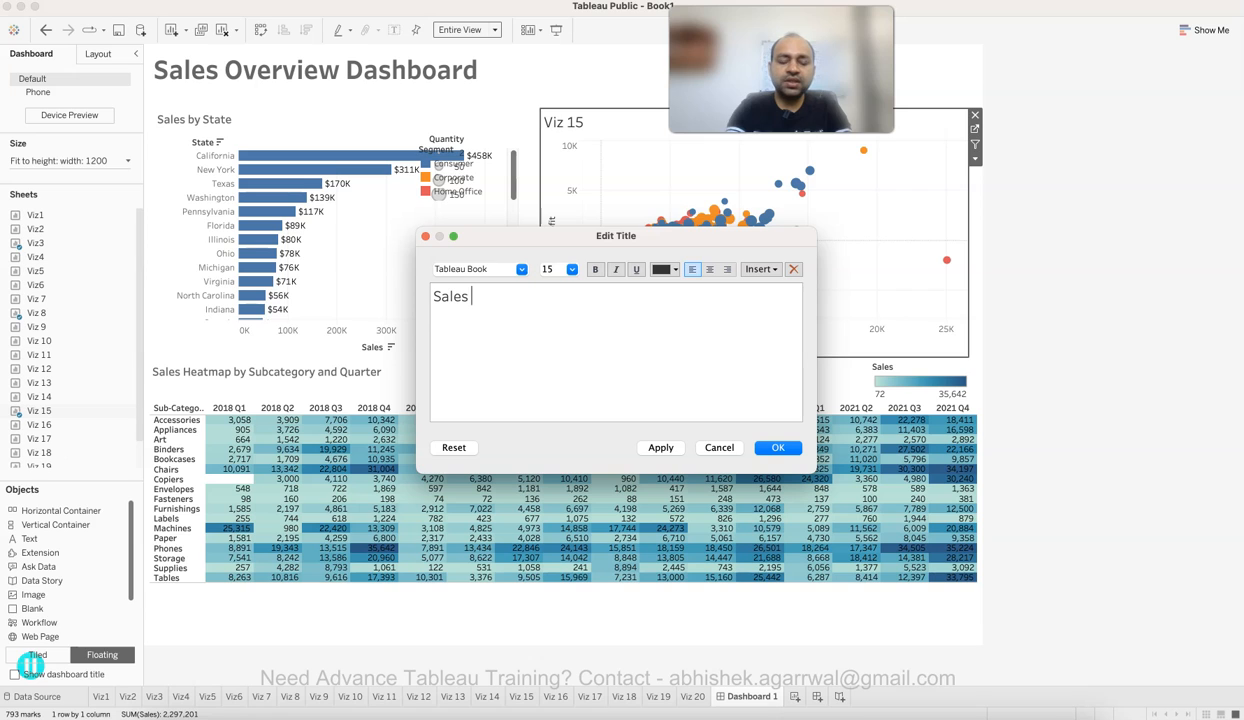
{"action": "type", "text": " & Profit for Each Customer"}
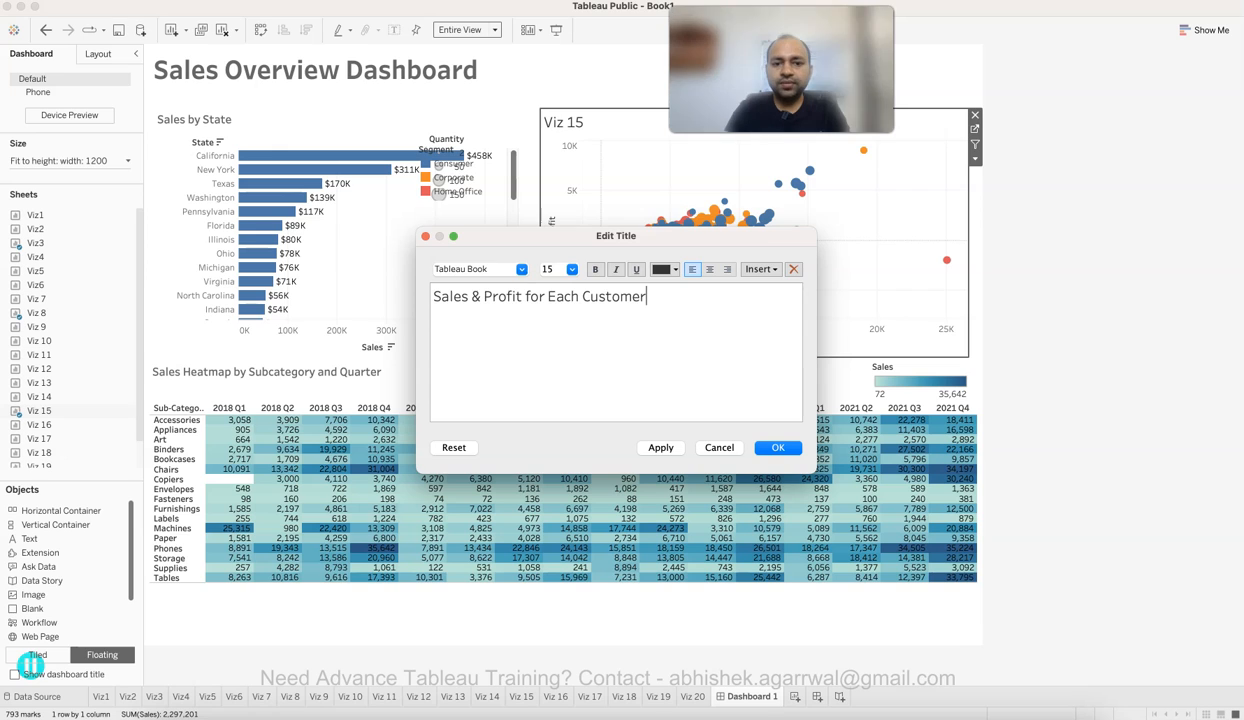
Format the scatter plot title in Tableau Medium at size 12 and dark gray, and apply it.
{"action": "key", "text": "super+a"}
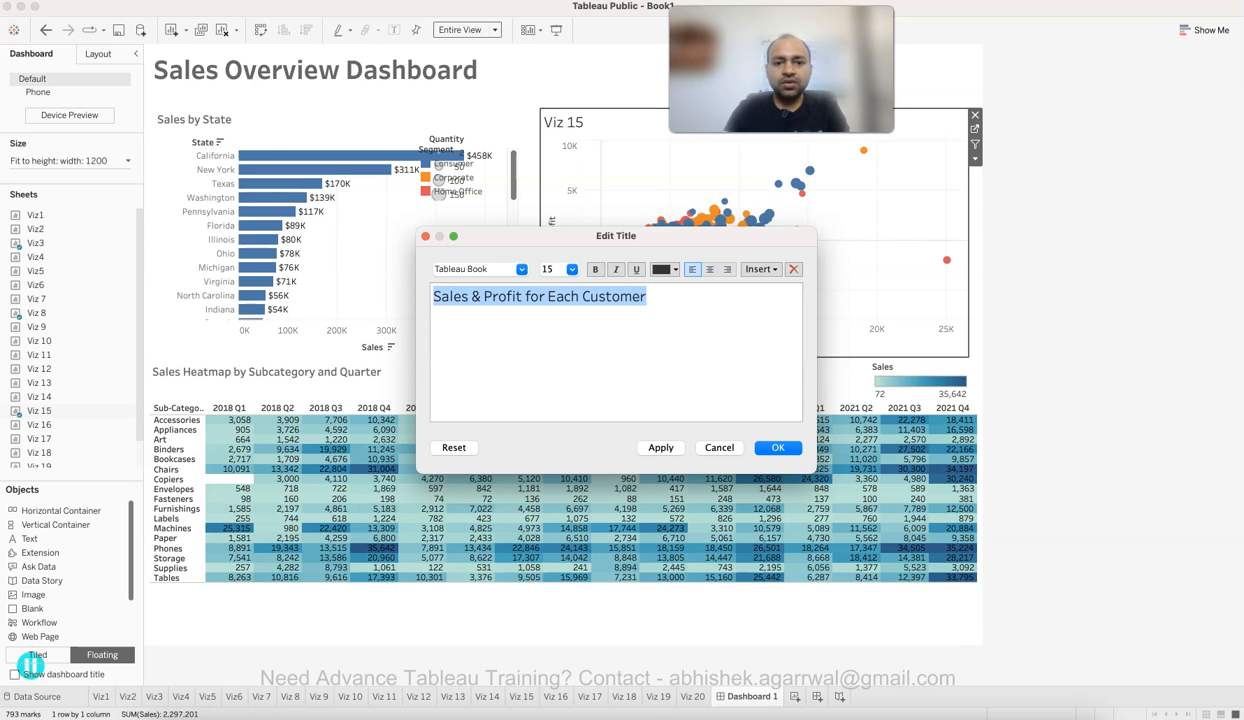
{"action": "left_click", "coordinate": [560, 269]}
{"action": "left_click", "coordinate": [545, 305]}
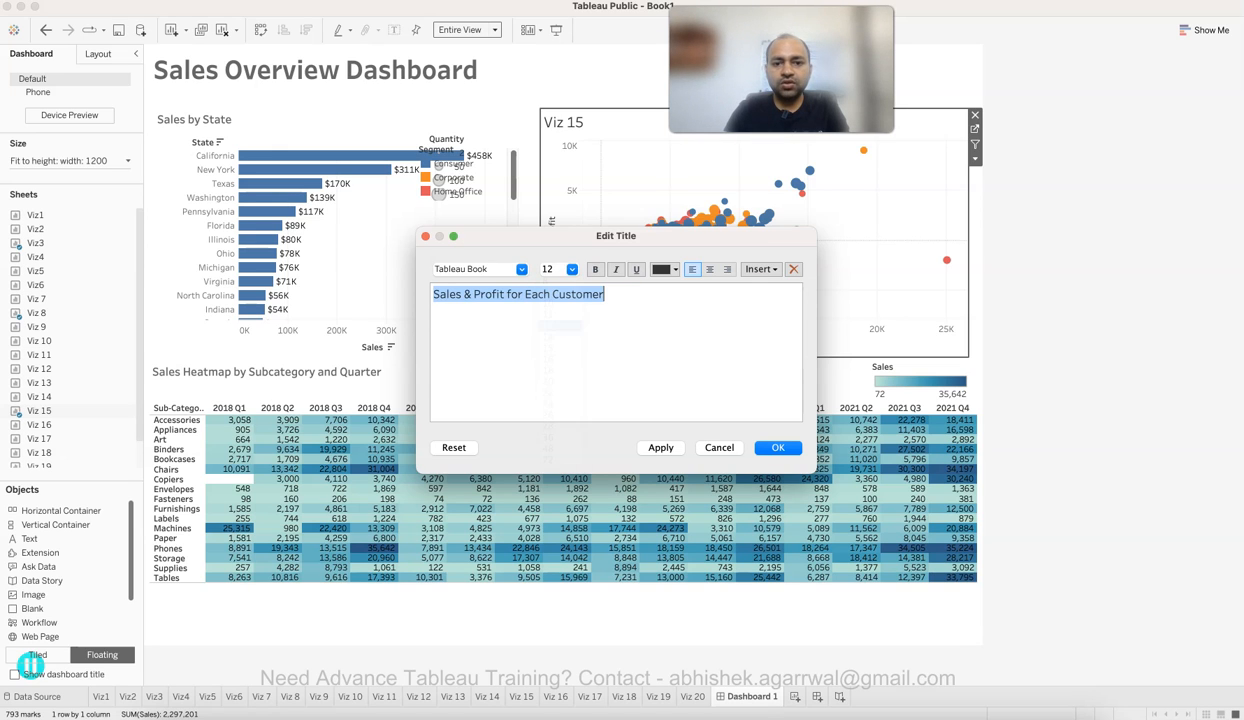
{"action": "left_click", "coordinate": [665, 269]}
{"action": "left_click", "coordinate": [660, 327]}
{"action": "left_click", "coordinate": [478, 269]}
{"action": "left_click", "coordinate": [490, 383]}
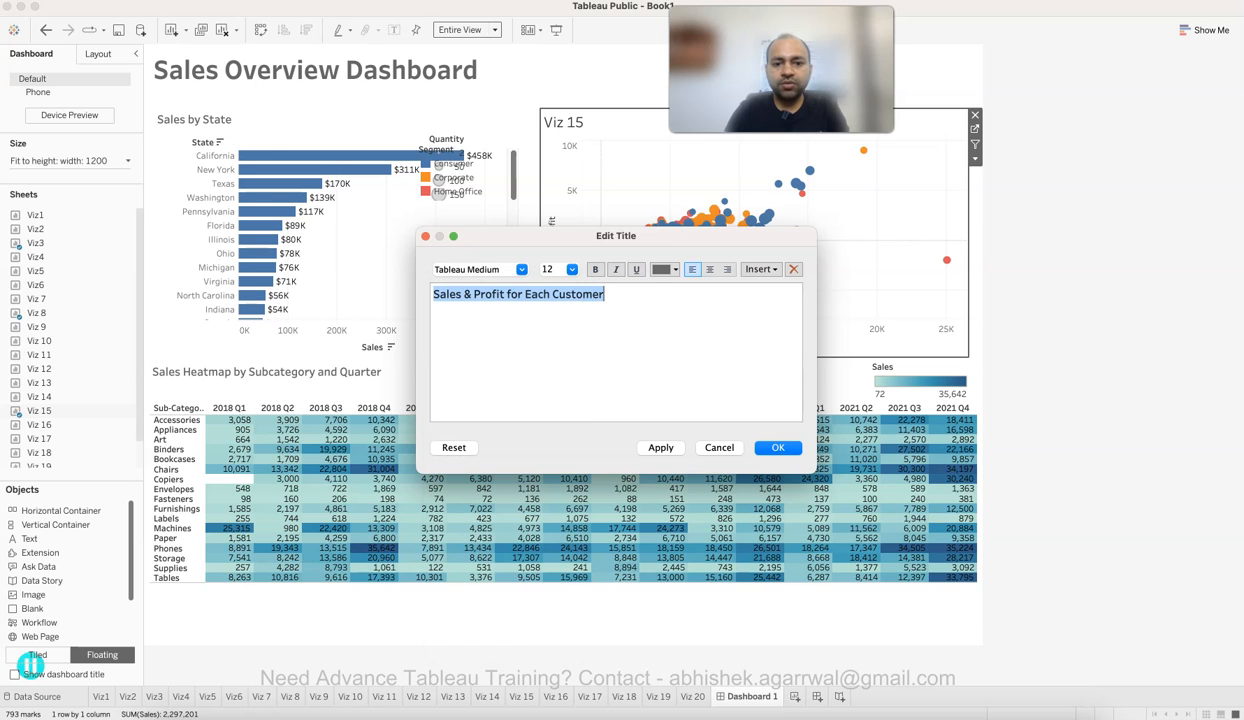
{"action": "left_click", "coordinate": [660, 447]}
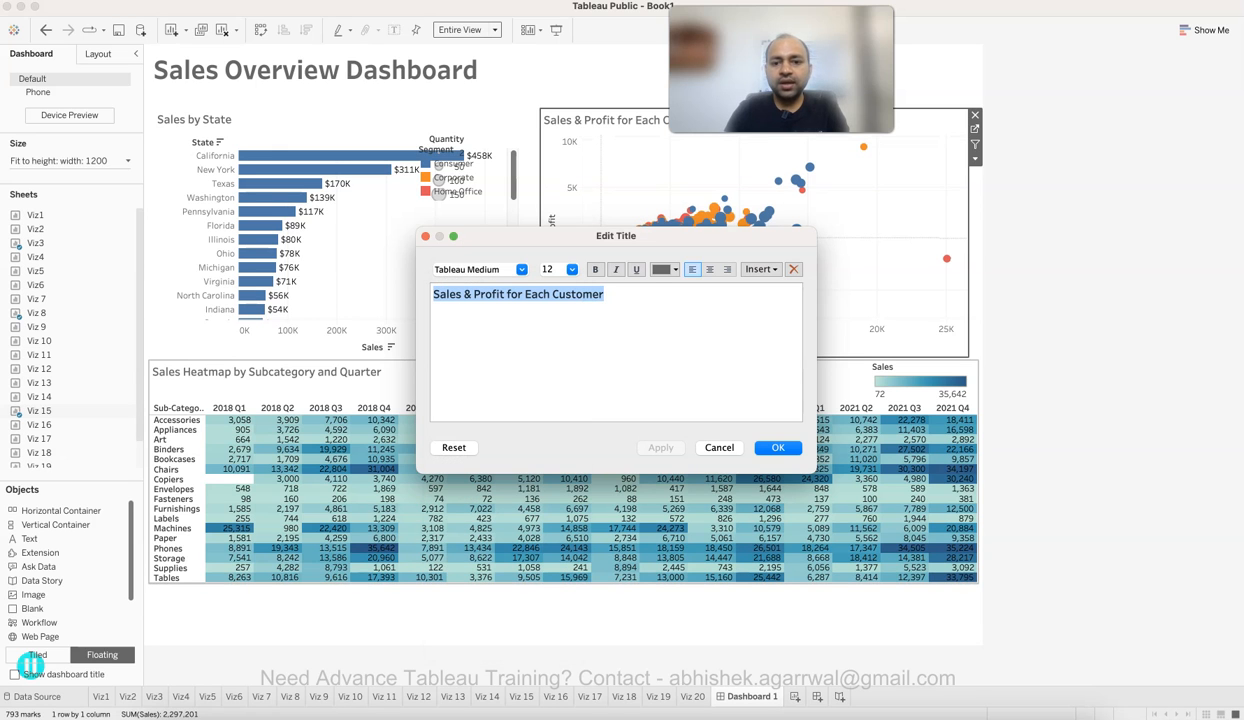
{"action": "left_click", "coordinate": [778, 447]}
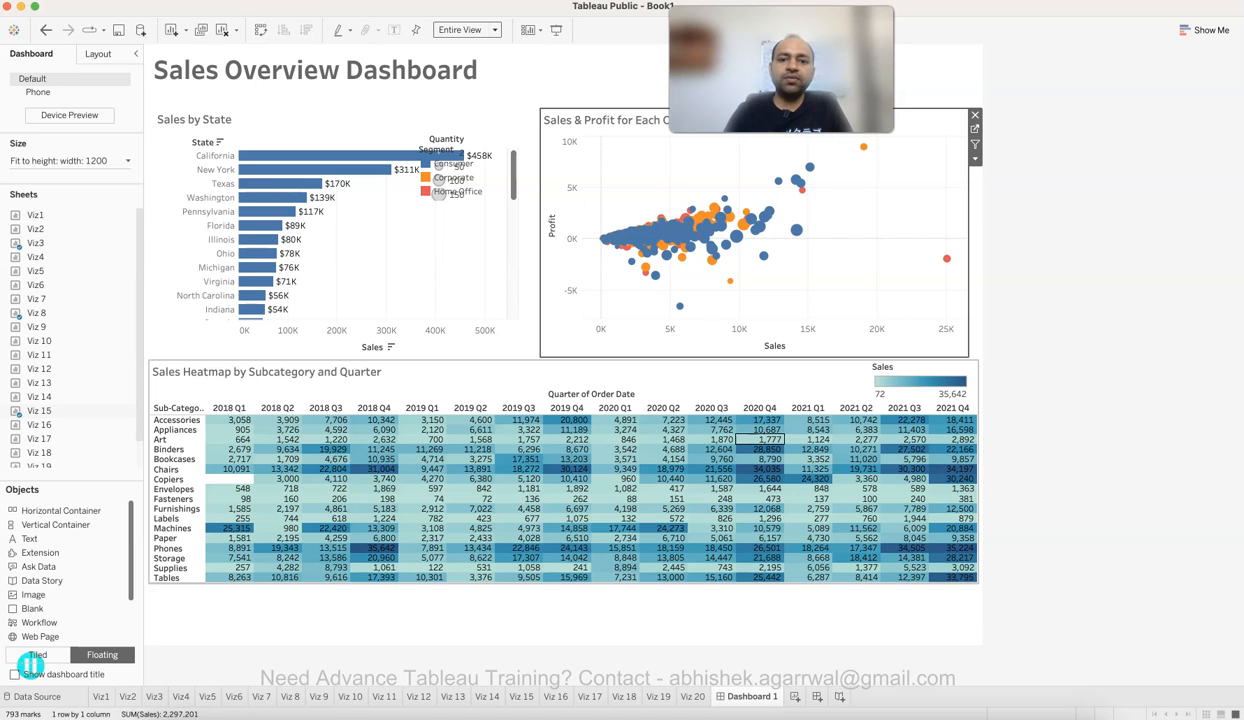
{"action": "left_click", "coordinate": [772, 613]}
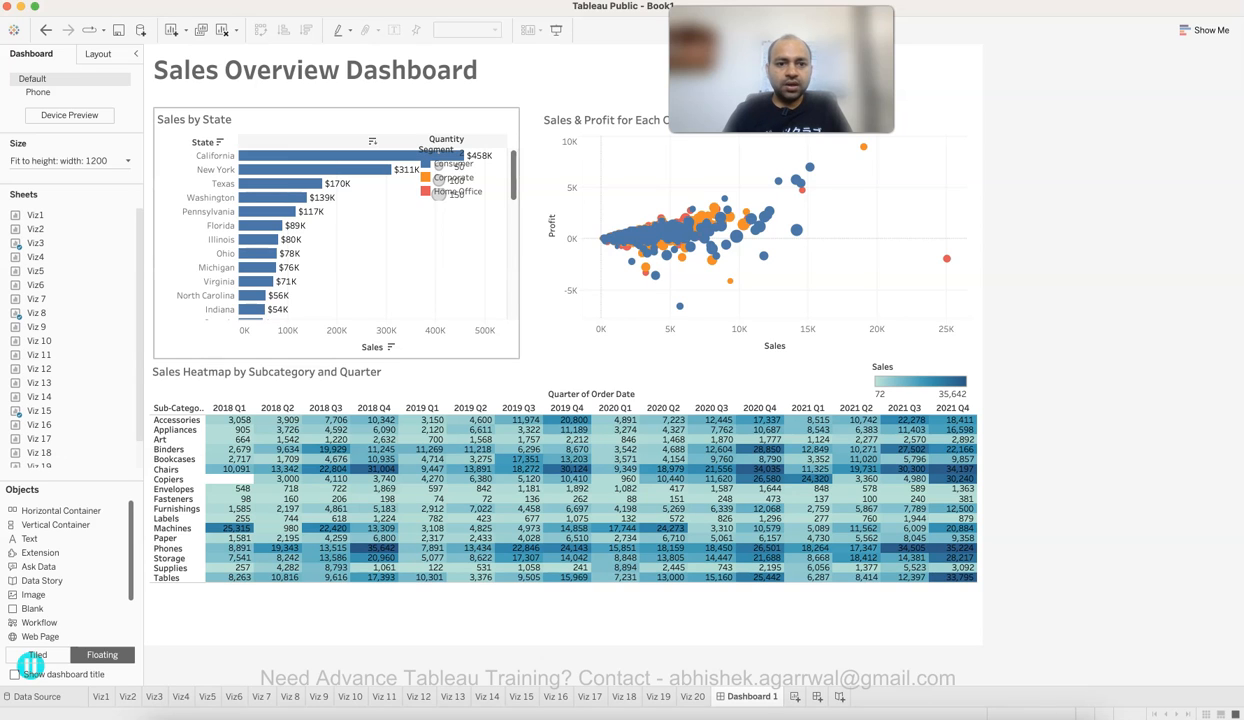
Move the Segment color legend to the scatter plot's upper-right corner and make it tall enough for all three segments.
{"action": "left_click", "coordinate": [495, 150]}
{"action": "left_click_drag", "start_coordinate": [494, 143], "coordinate": [924, 127]}
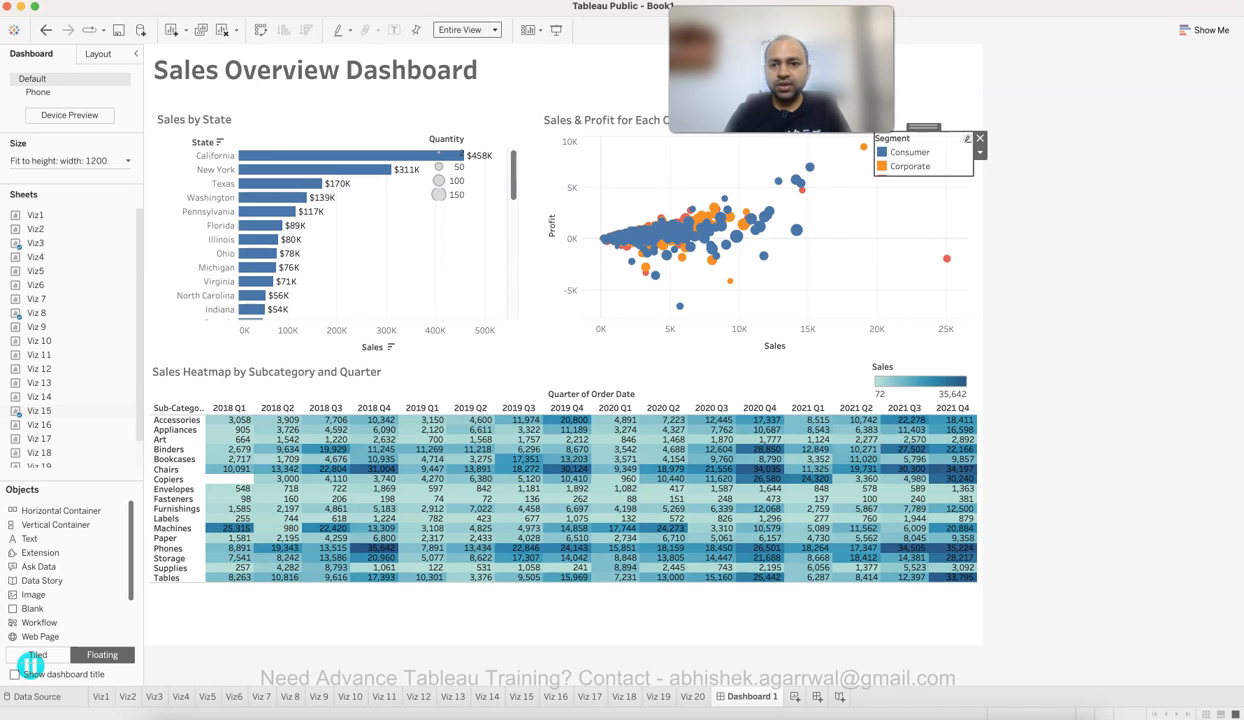
{"action": "left_click_drag", "start_coordinate": [924, 176], "coordinate": [924, 197]}
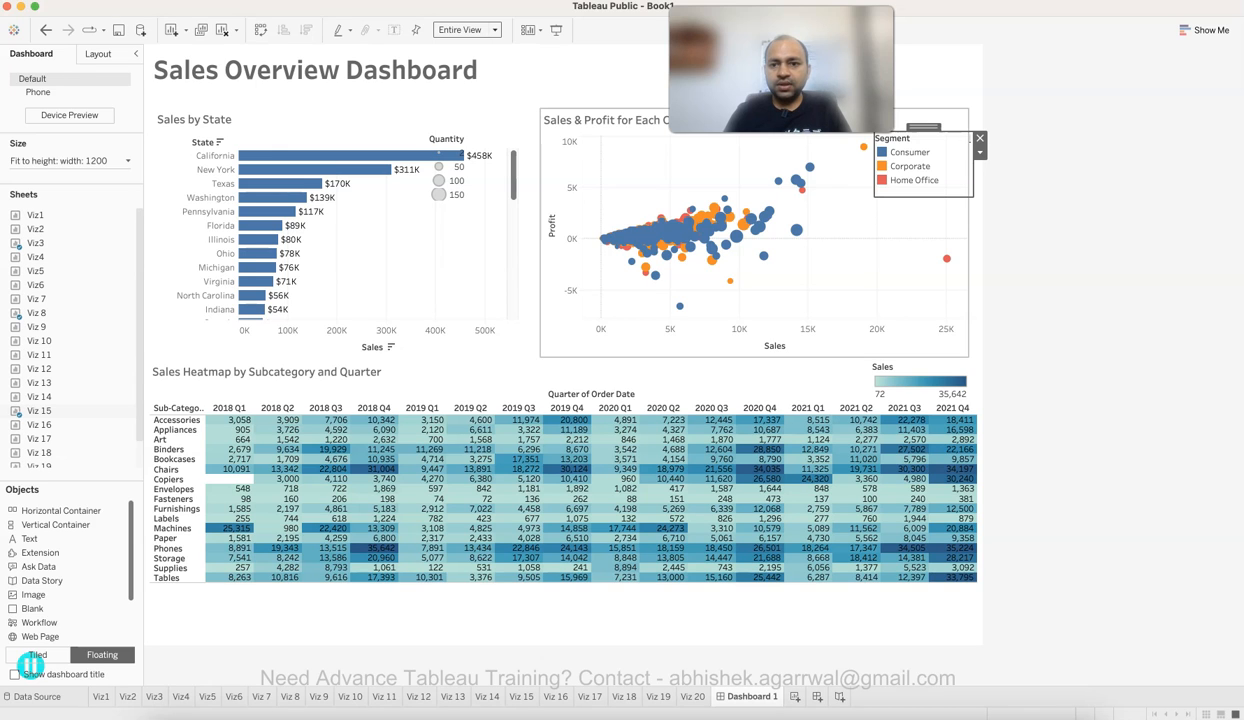
{"action": "left_click", "coordinate": [980, 139]}
{"action": "left_click_drag", "start_coordinate": [938, 120], "coordinate": [938, 116]}
{"action": "left_click", "coordinate": [1043, 148]}
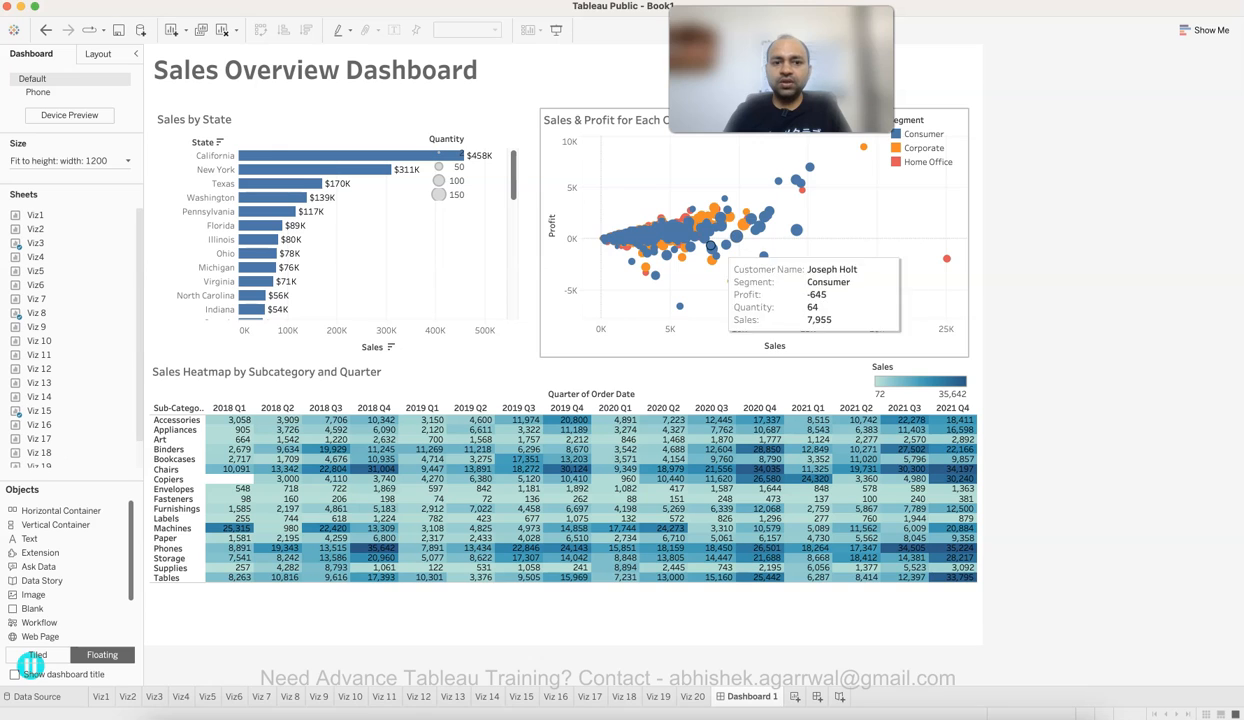
Take the Quantity size legend off the bar chart and remove it from the dashboard.
{"action": "left_click", "coordinate": [446, 178]}
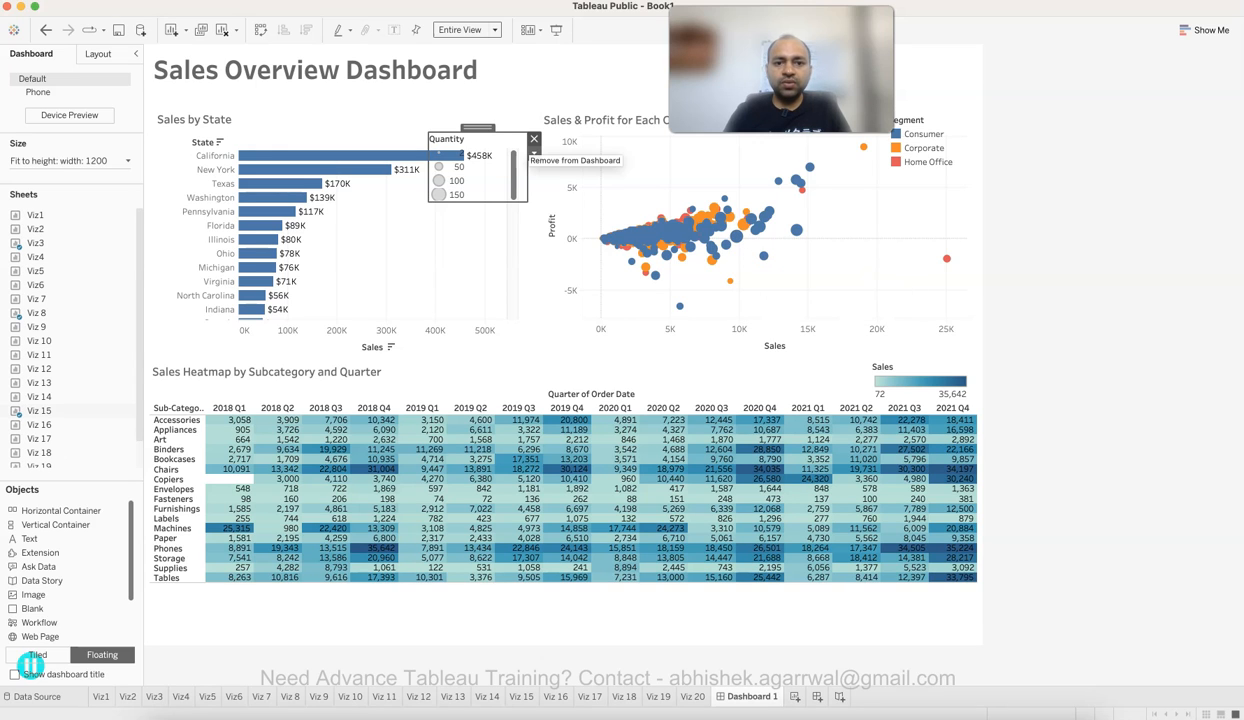
{"action": "left_click_drag", "start_coordinate": [478, 127], "coordinate": [928, 172]}
{"action": "left_click", "coordinate": [984, 183]}
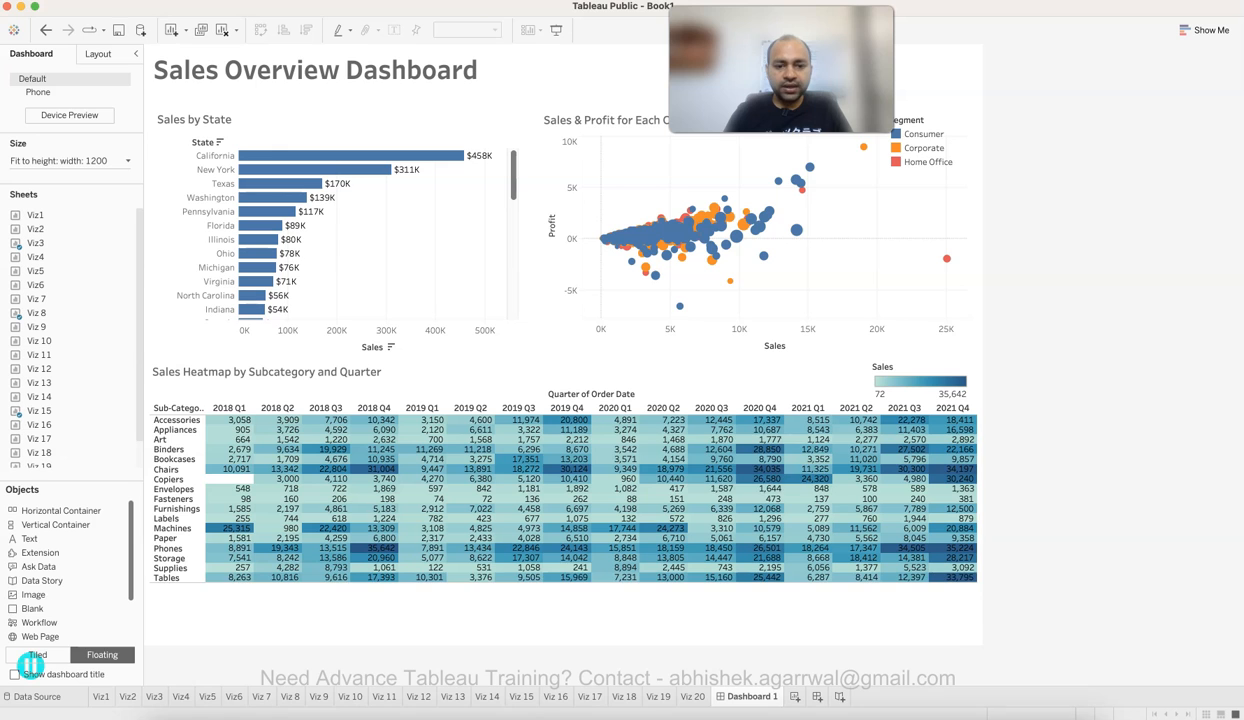
Extend the Sales Heatmap by Subcategory and Quarter downward to fill the empty space at the dashboard's bottom edge.
{"action": "left_click", "coordinate": [642, 383]}
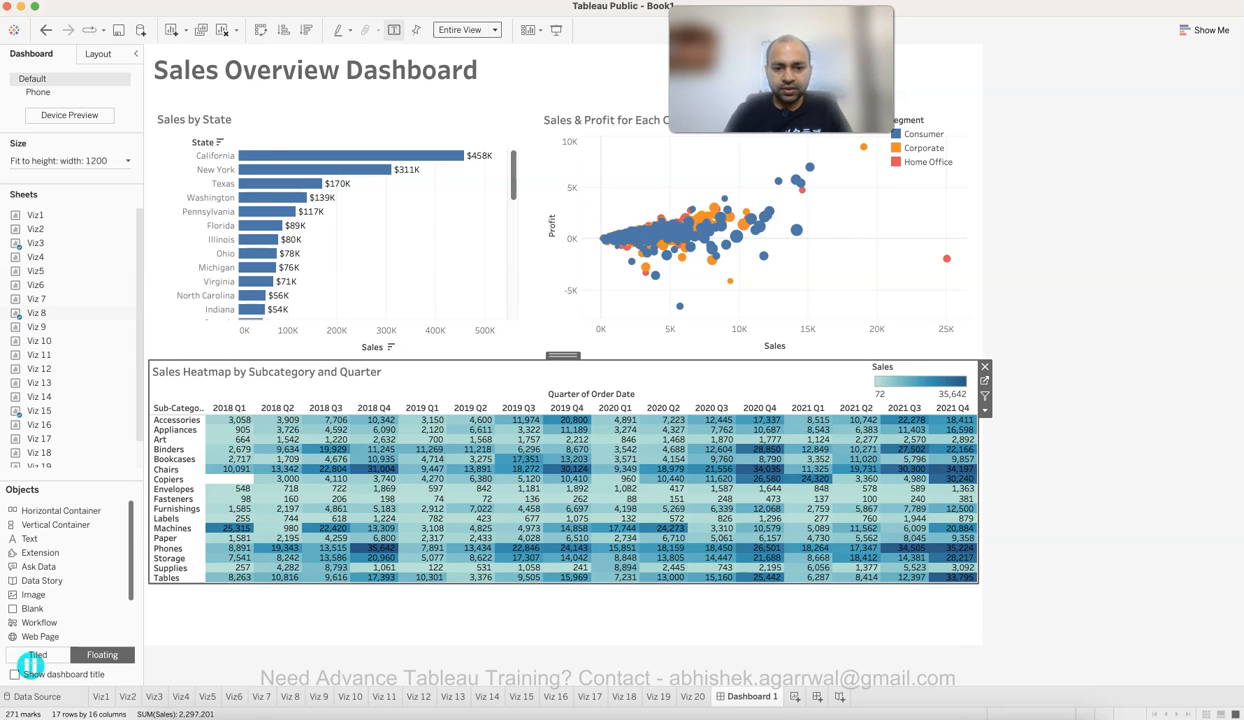
{"action": "left_click_drag", "start_coordinate": [563, 583], "coordinate": [563, 639]}
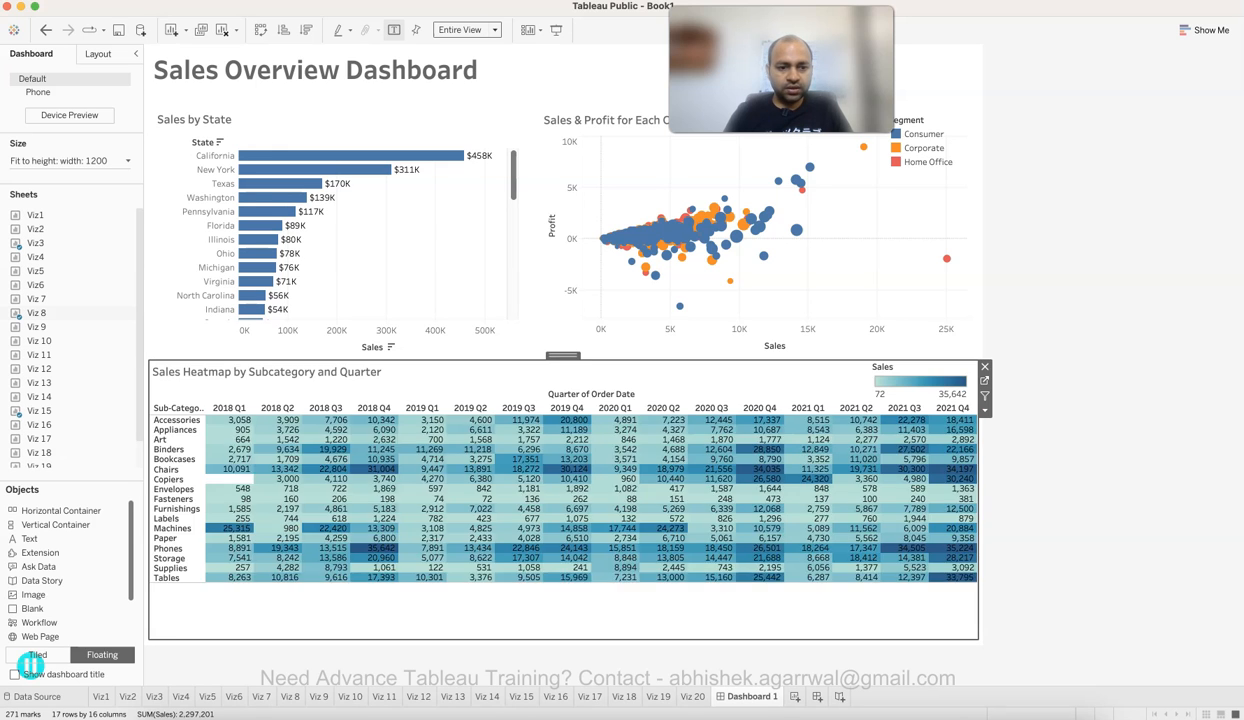
{"action": "left_click", "coordinate": [1082, 450]}
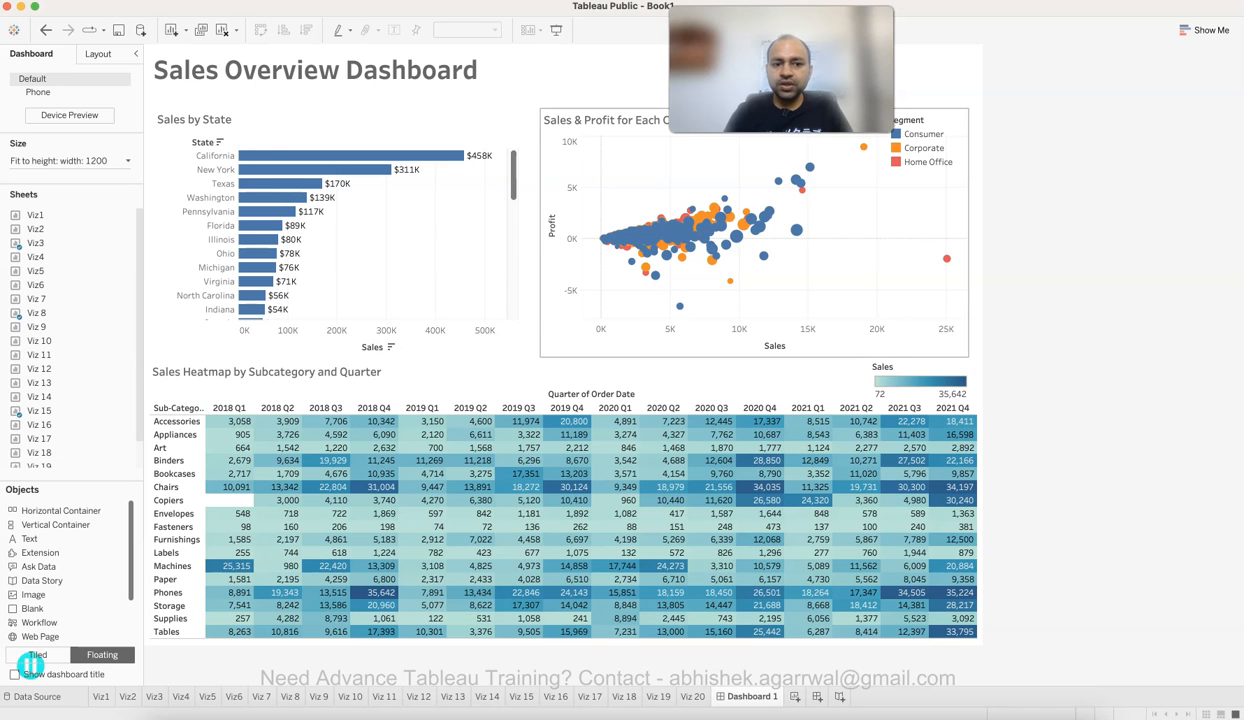
{"action": "left_click", "coordinate": [520, 374]}
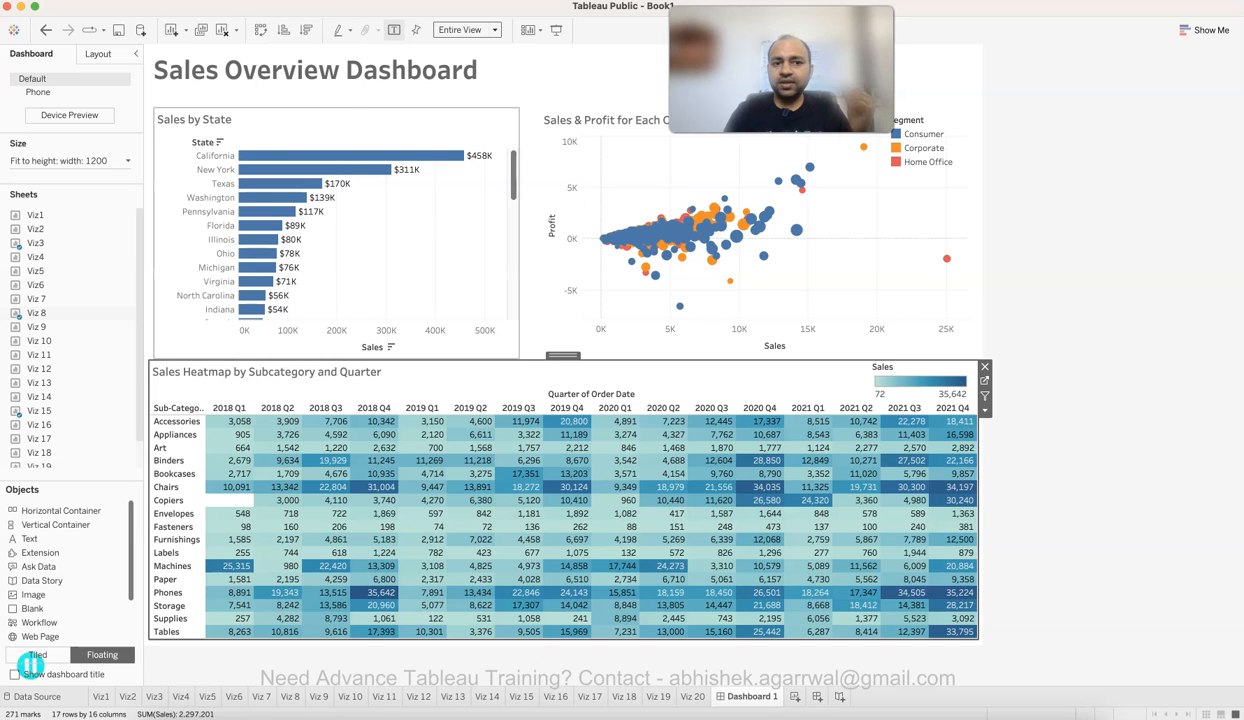
{"action": "left_click", "coordinate": [257, 124]}
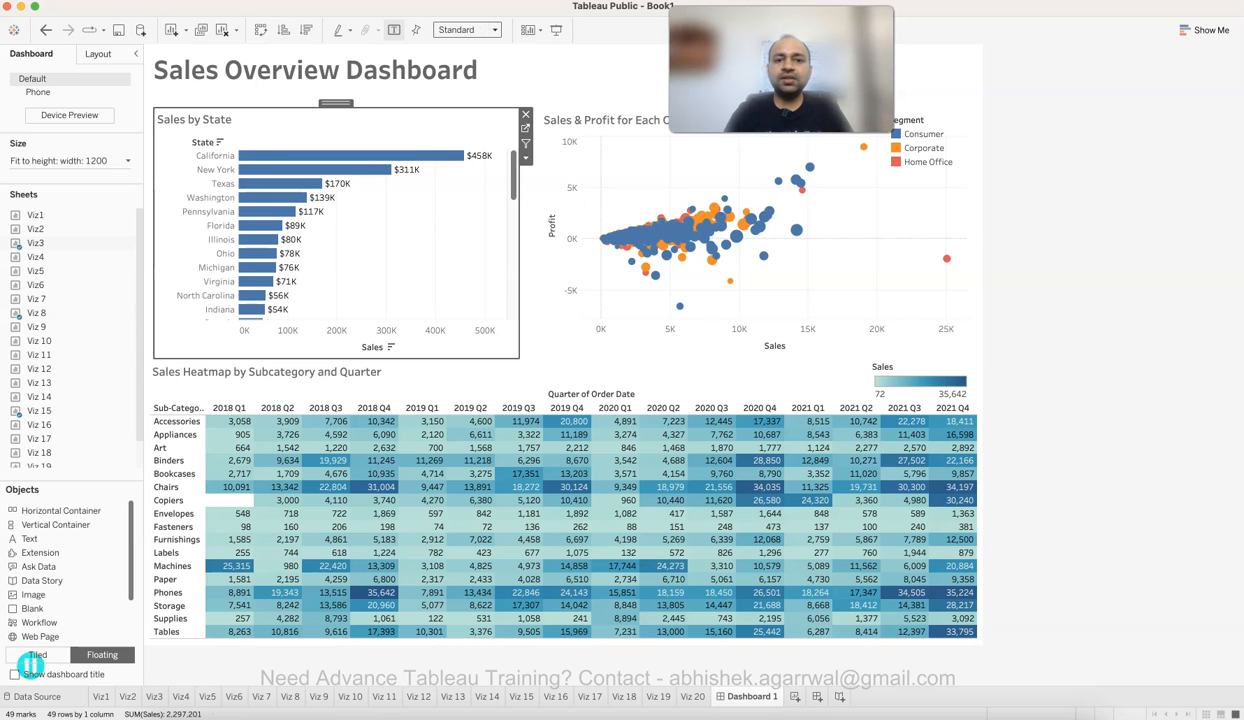
{"action": "left_click", "coordinate": [606, 122]}
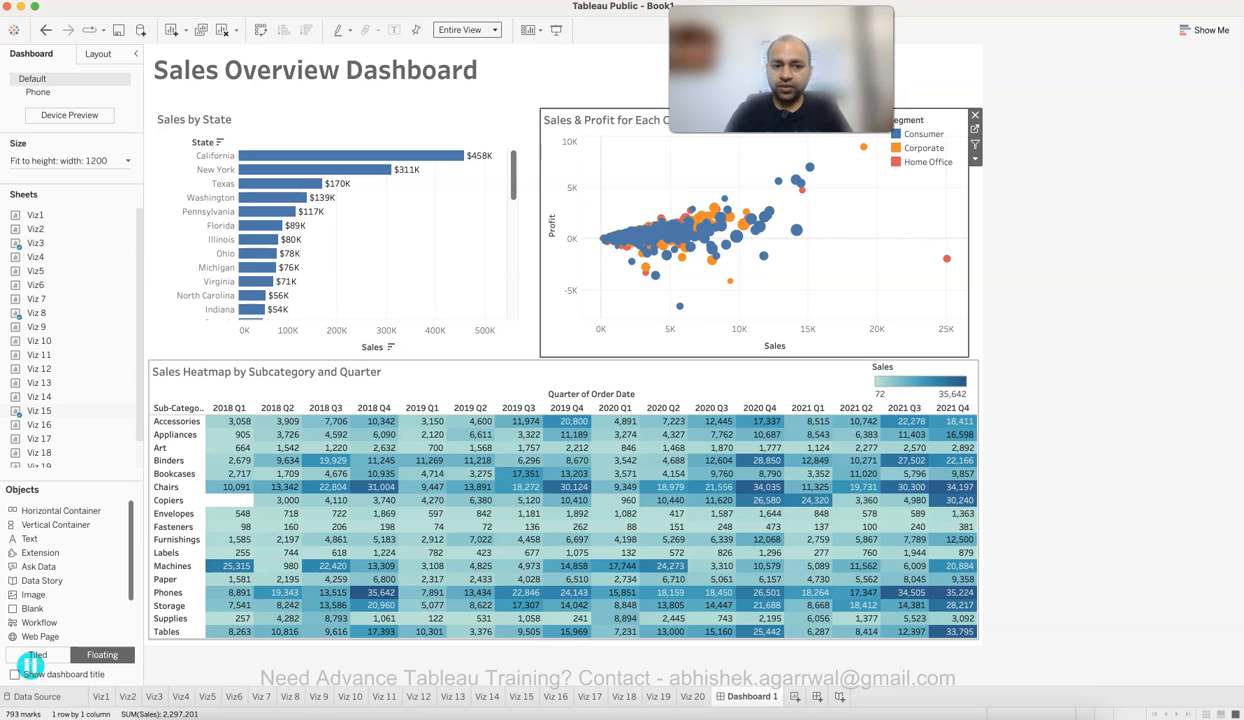
{"action": "left_click", "coordinate": [425, 373]}
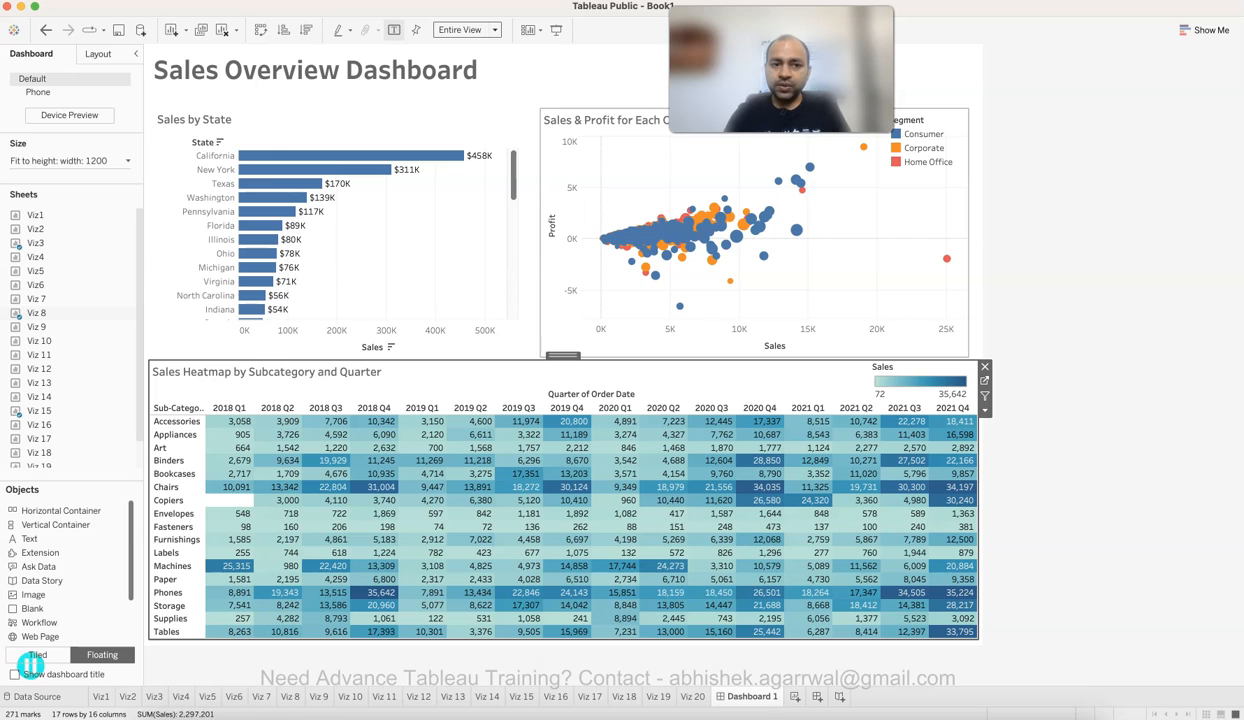
{"action": "left_click", "coordinate": [410, 240]}
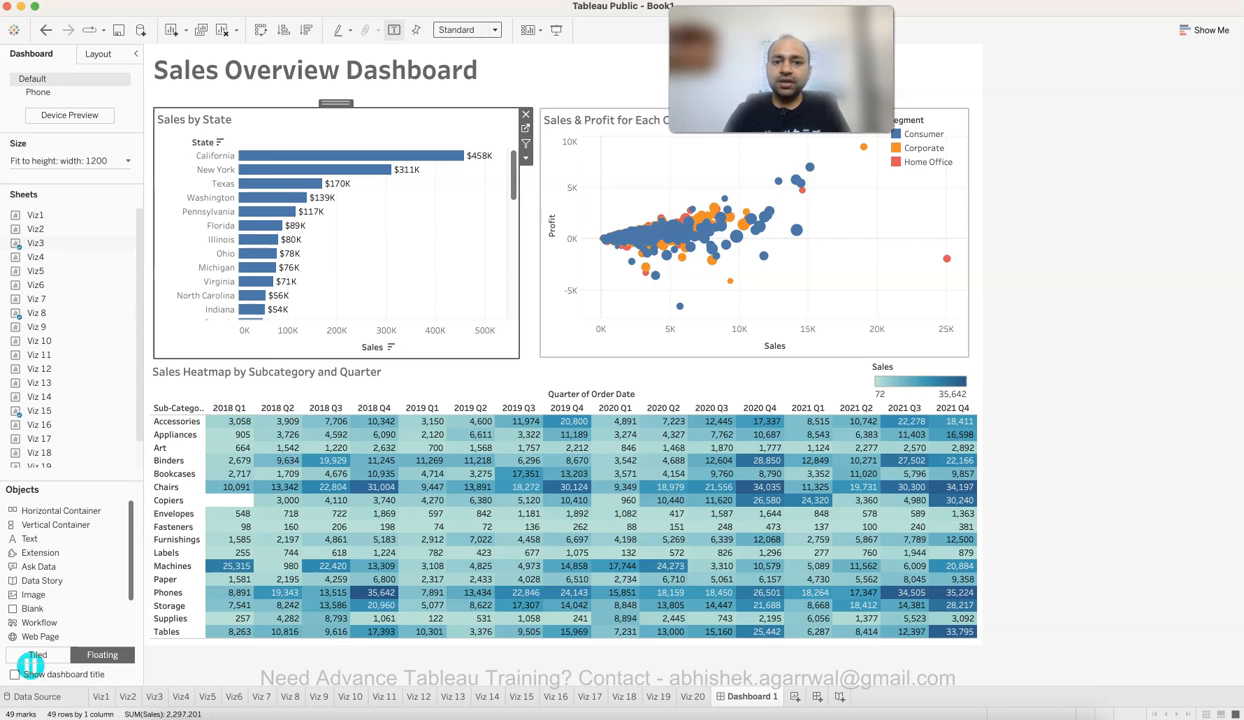
{"action": "left_click", "coordinate": [770, 280]}
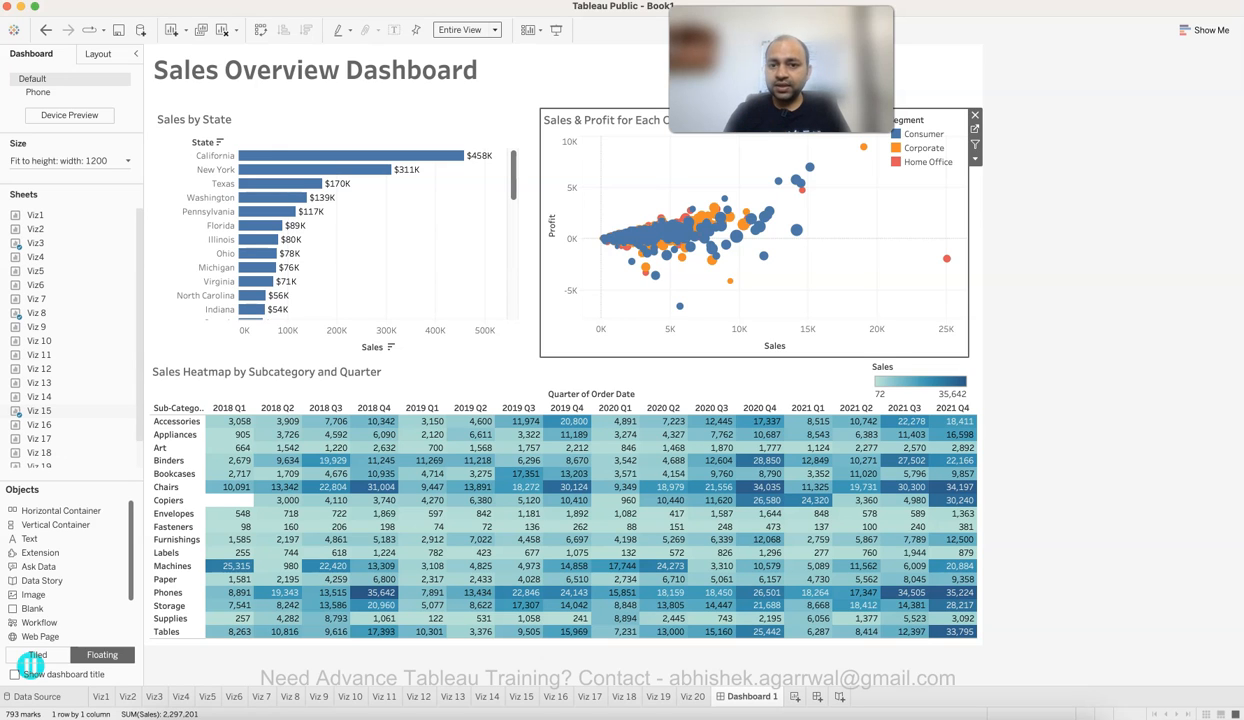
{"action": "left_click", "coordinate": [400, 225]}
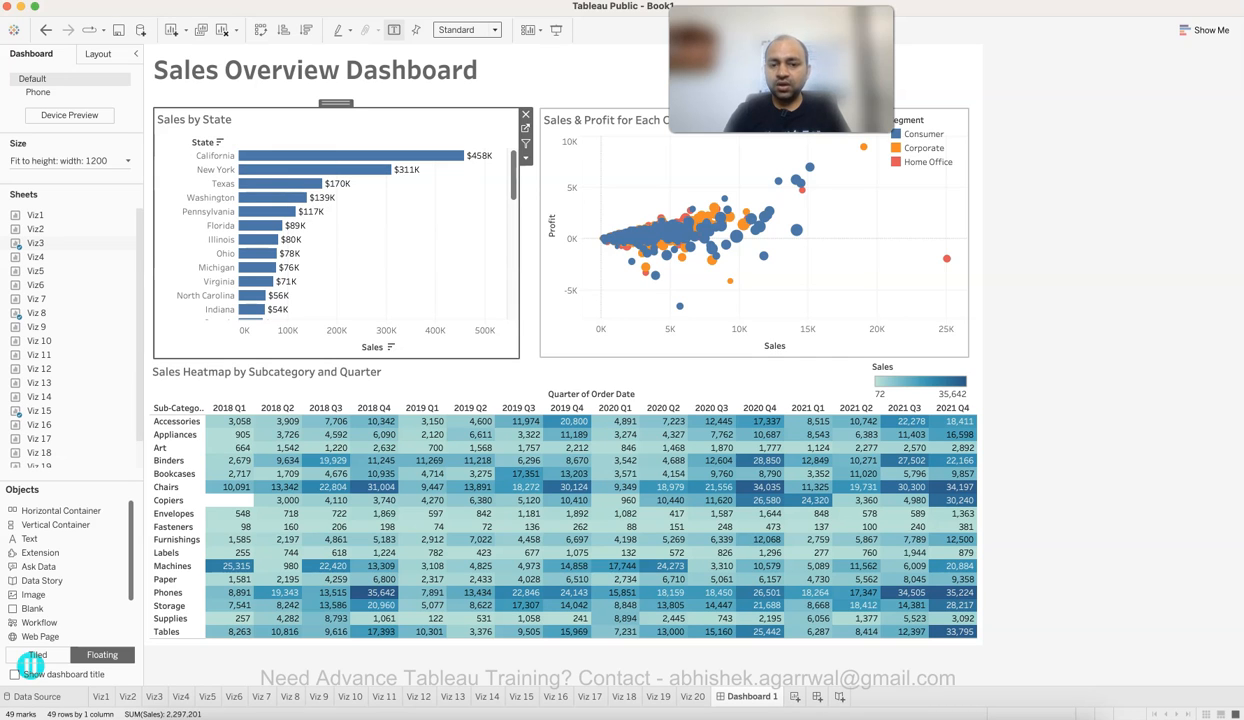
{"action": "left_click", "coordinate": [562, 374]}
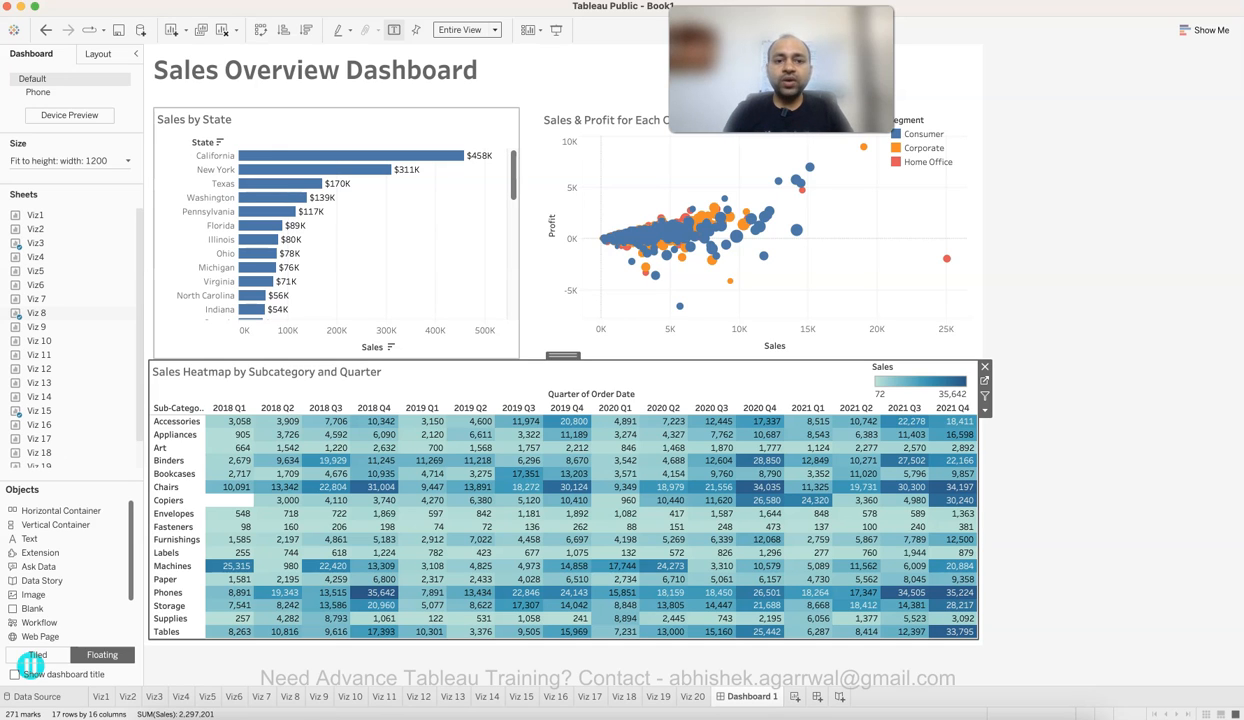
Open the Sales by State chart's own sheet and add a Category filter with Furniture, Office Supplies and Technology included.
{"action": "left_click", "coordinate": [412, 243]}
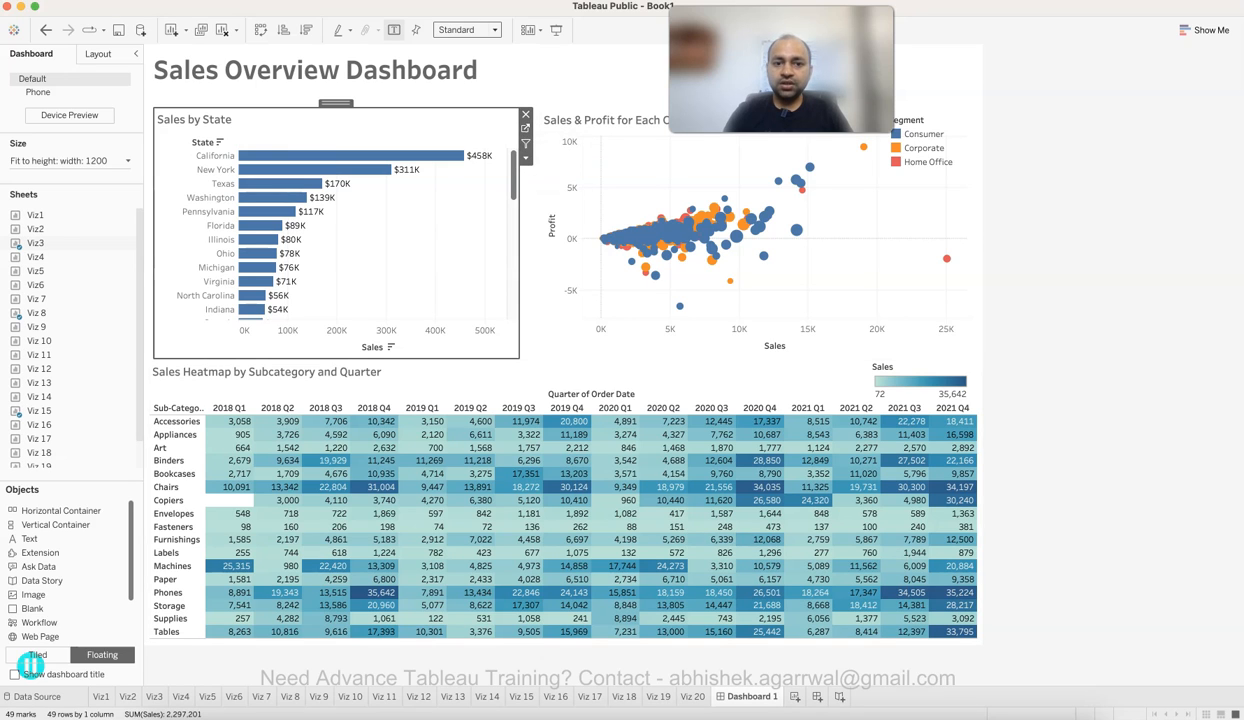
{"action": "left_click", "coordinate": [525, 128]}
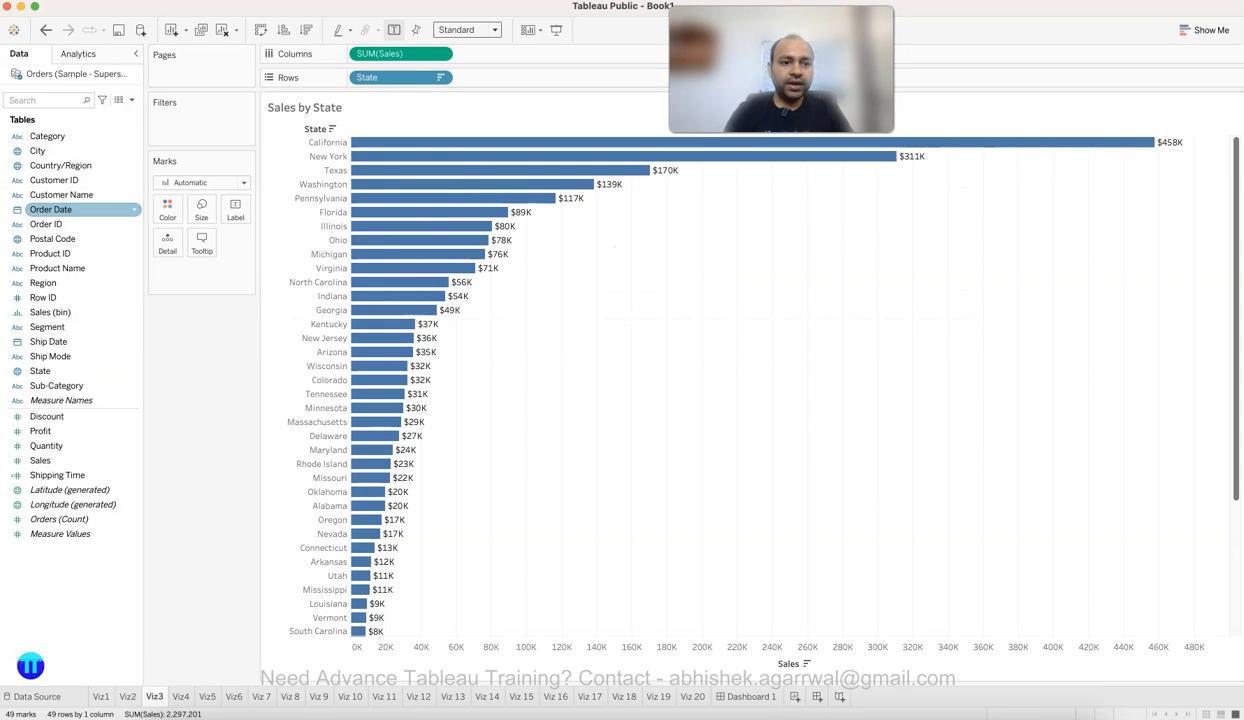
{"action": "left_click_drag", "start_coordinate": [47, 136], "coordinate": [170, 118]}
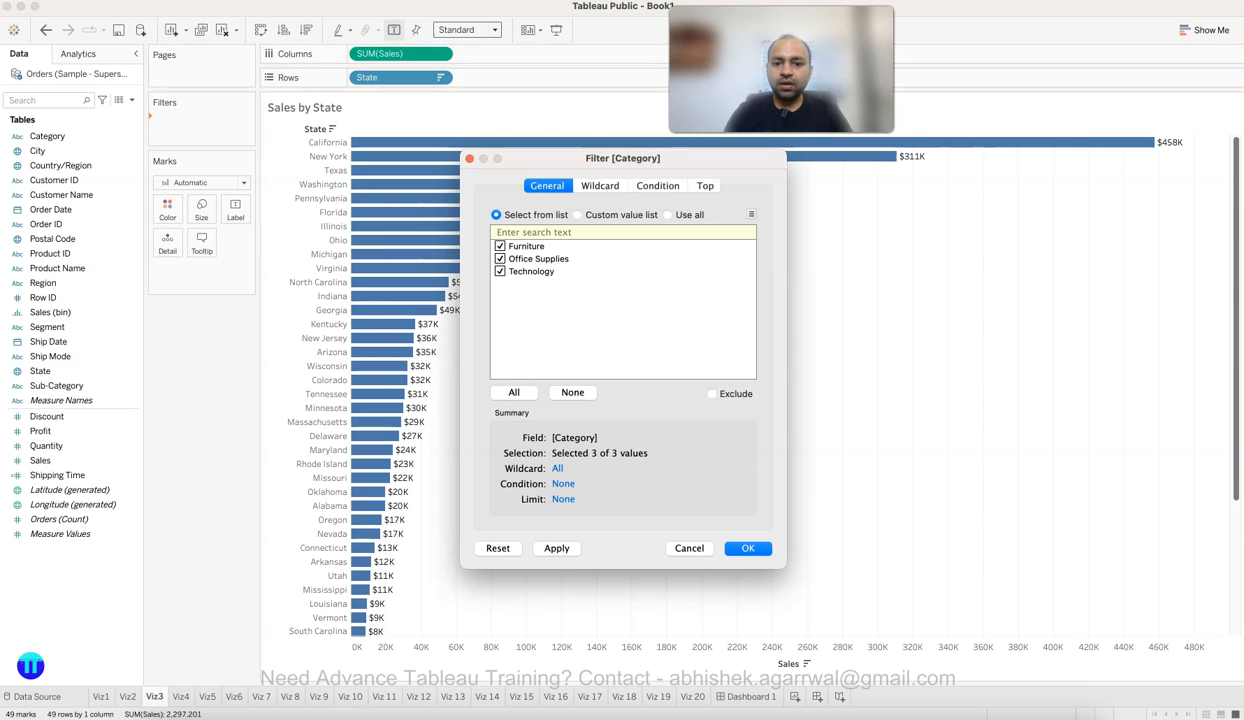
{"action": "key", "text": "Return"}
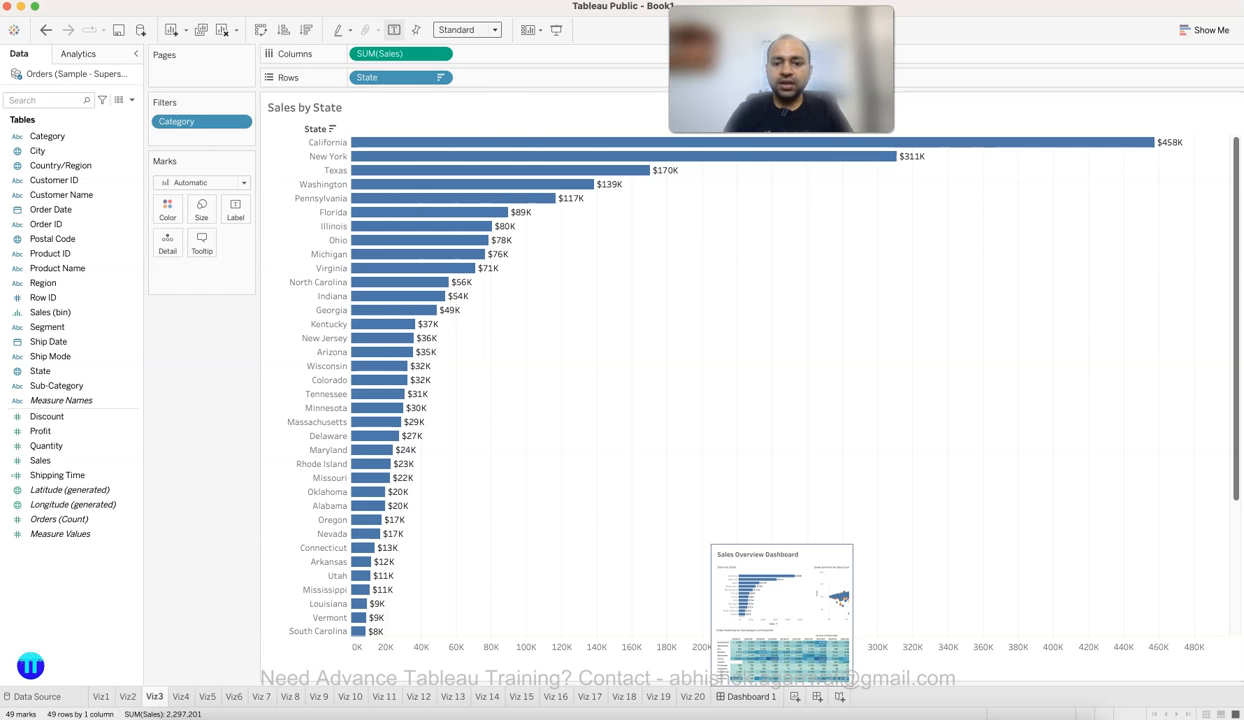
Show the Sales by State chart's Category filter on Dashboard 1 and move it up beside the dashboard heading.
{"action": "left_click", "coordinate": [750, 696]}
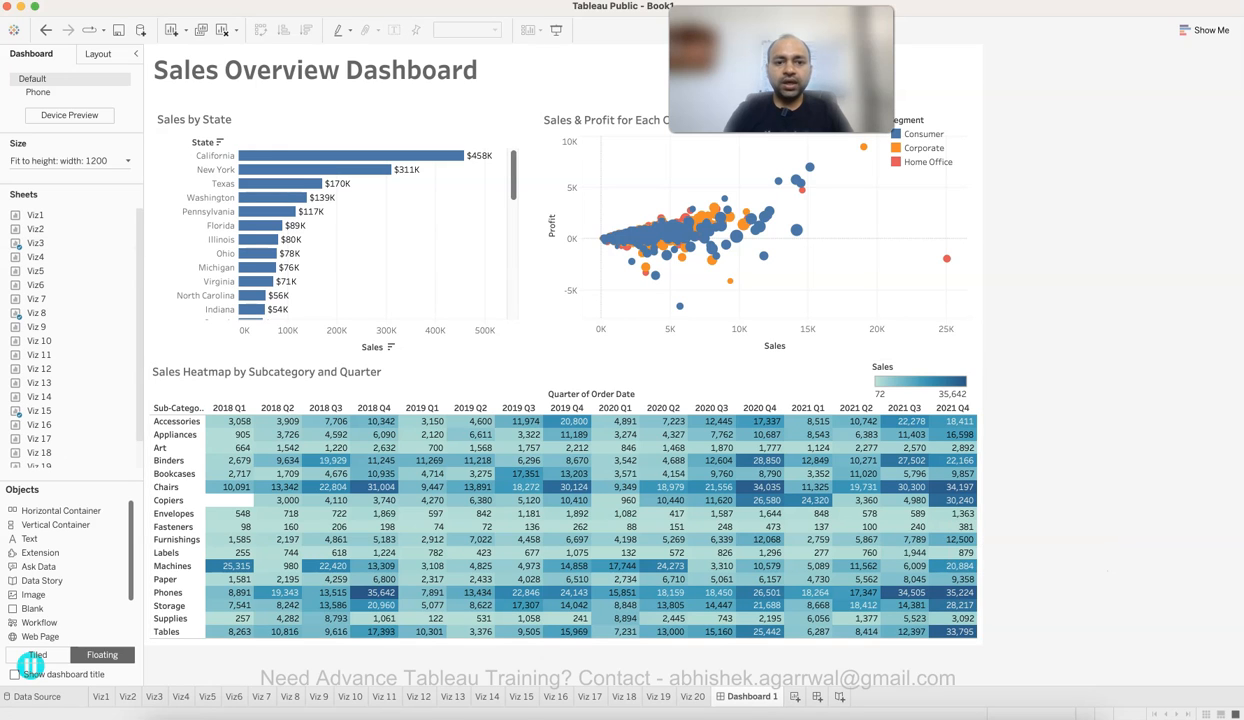
{"action": "left_click", "coordinate": [510, 160]}
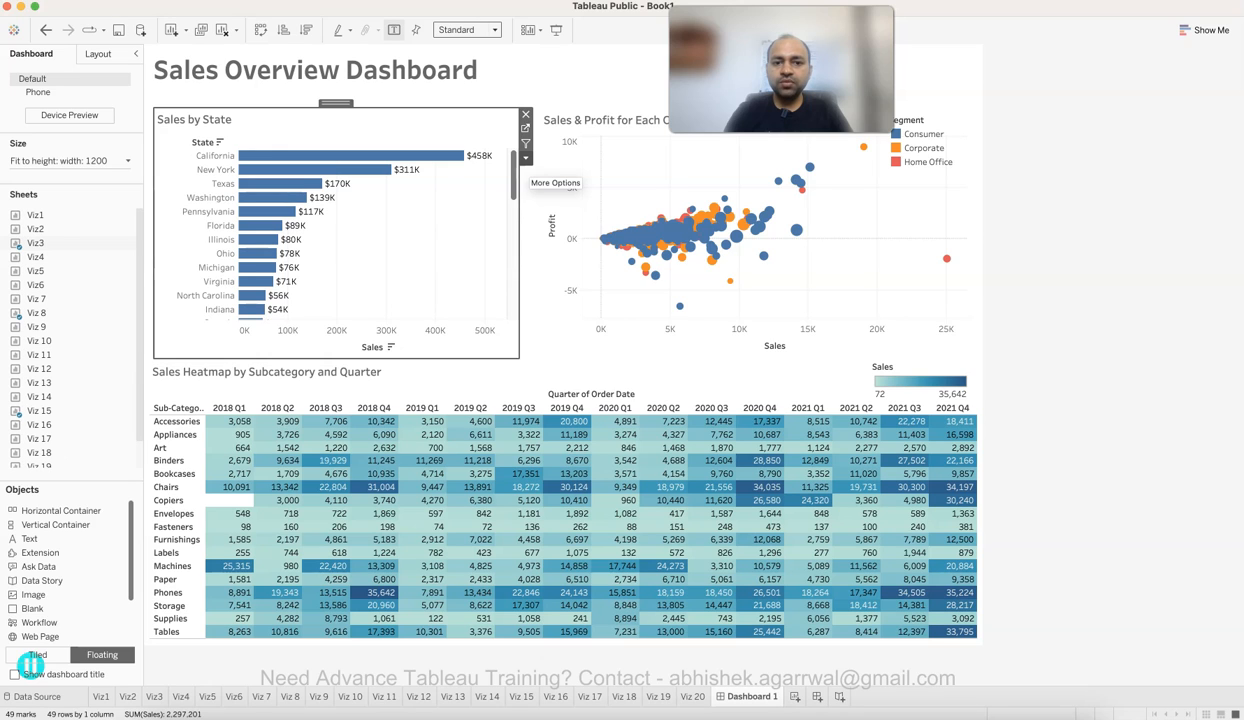
{"action": "left_click", "coordinate": [525, 158]}
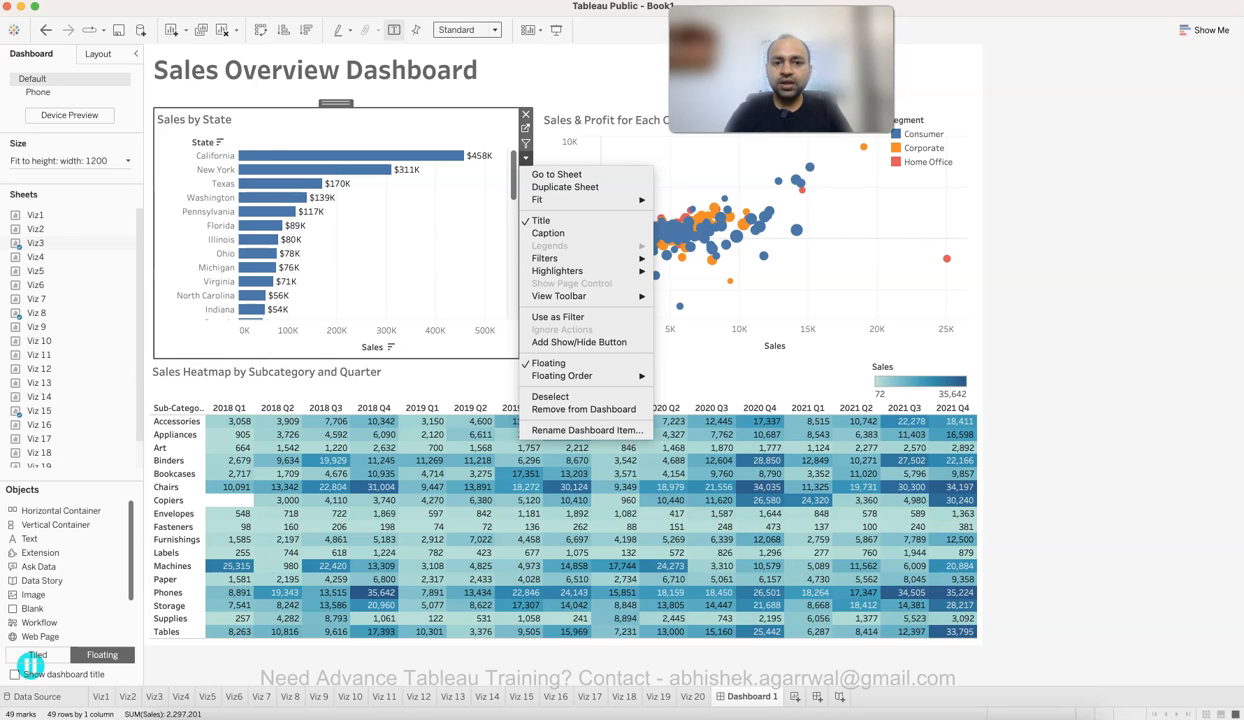
{"action": "mouse_move", "coordinate": [570, 258]}
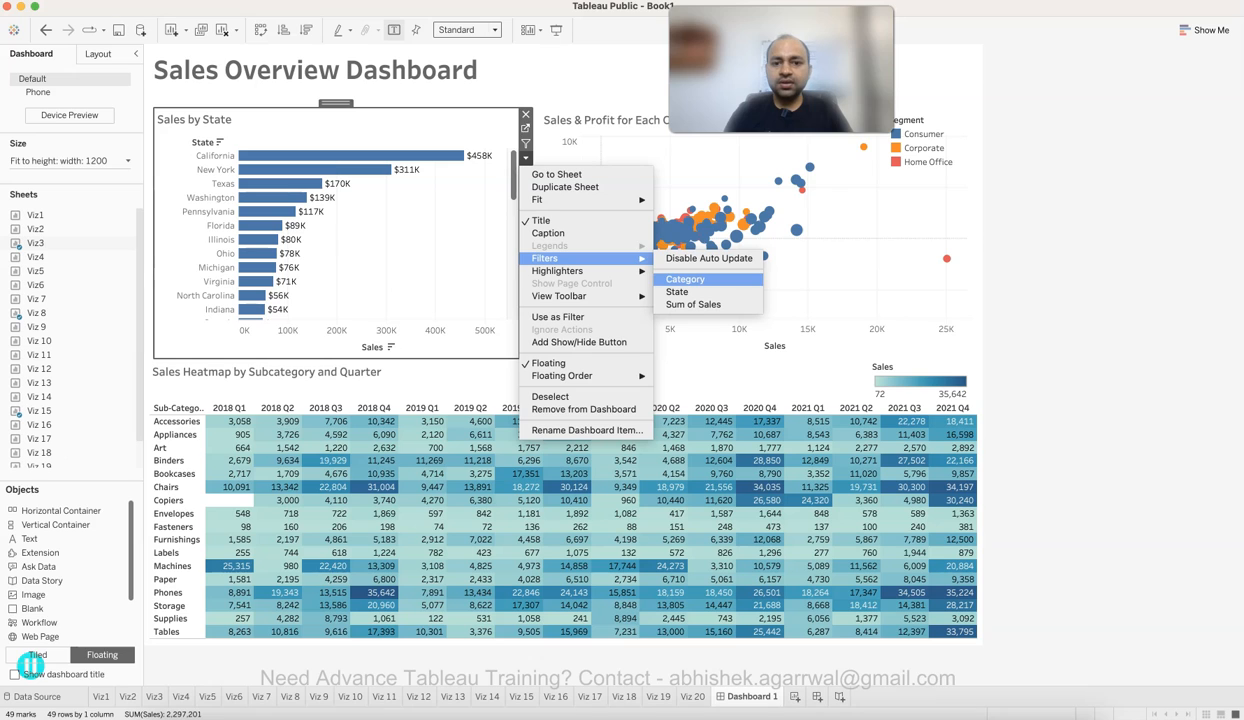
{"action": "left_click", "coordinate": [686, 279]}
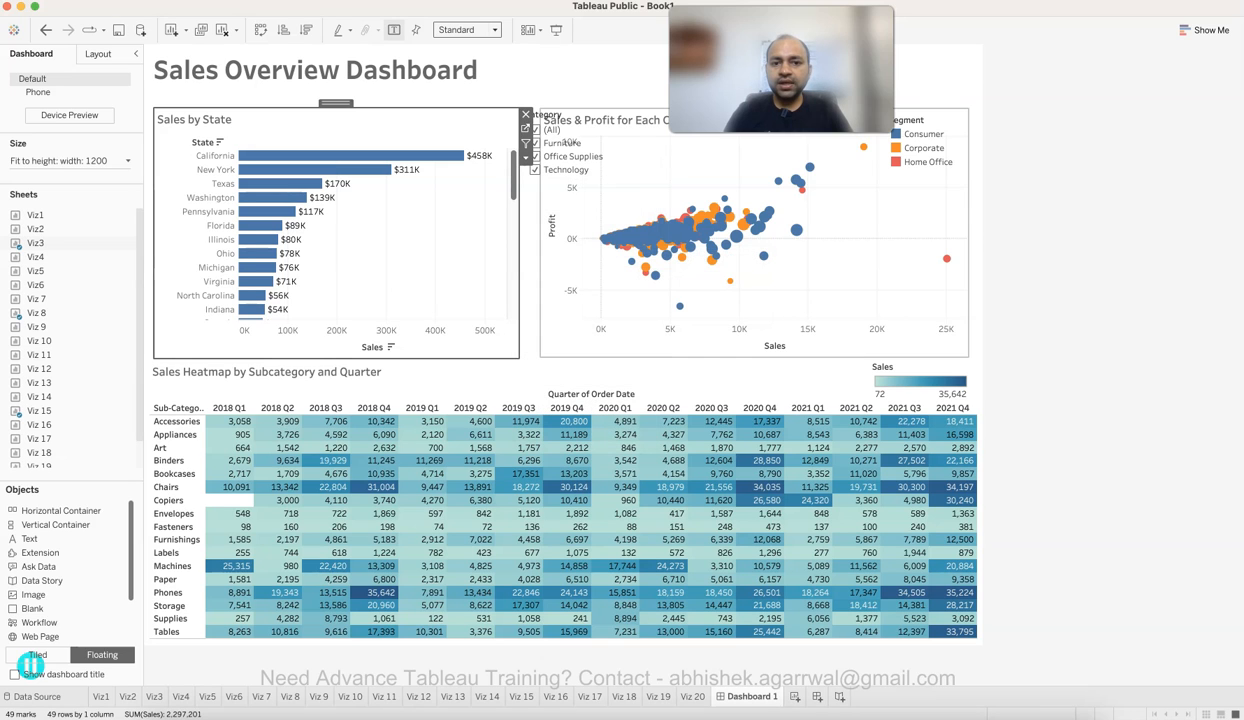
{"action": "left_click", "coordinate": [590, 116]}
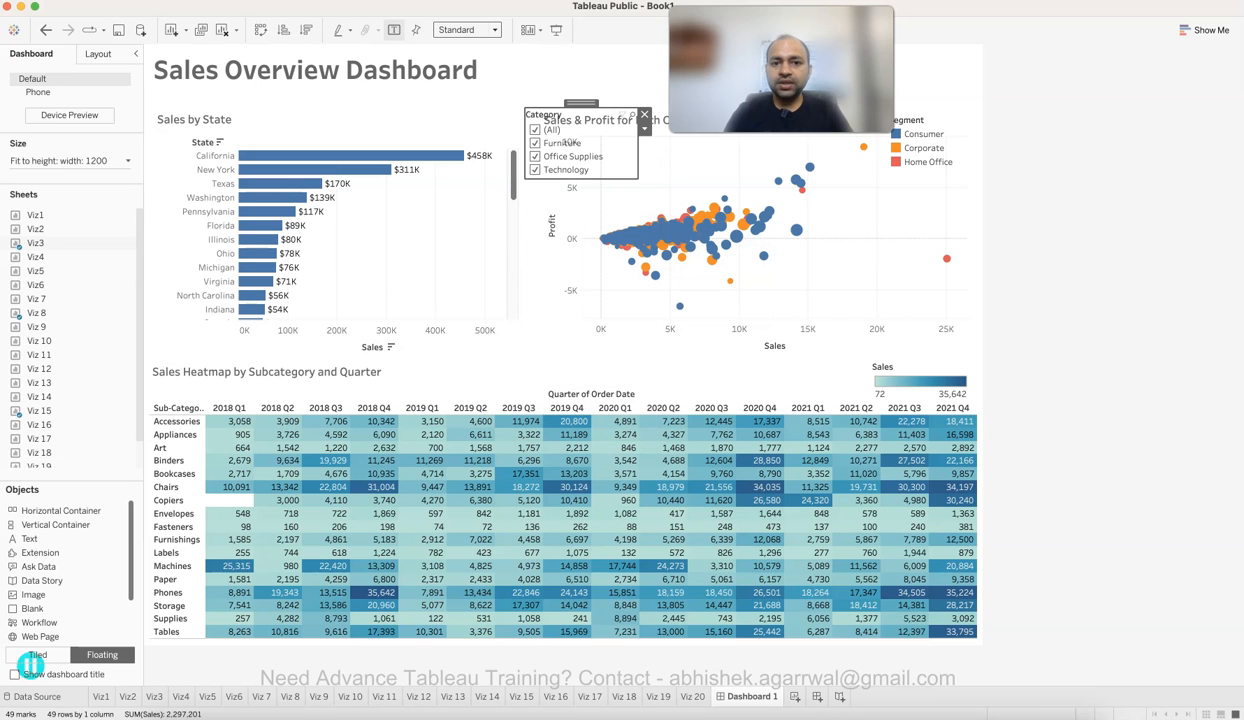
{"action": "left_click_drag", "start_coordinate": [605, 98], "coordinate": [569, 60]}
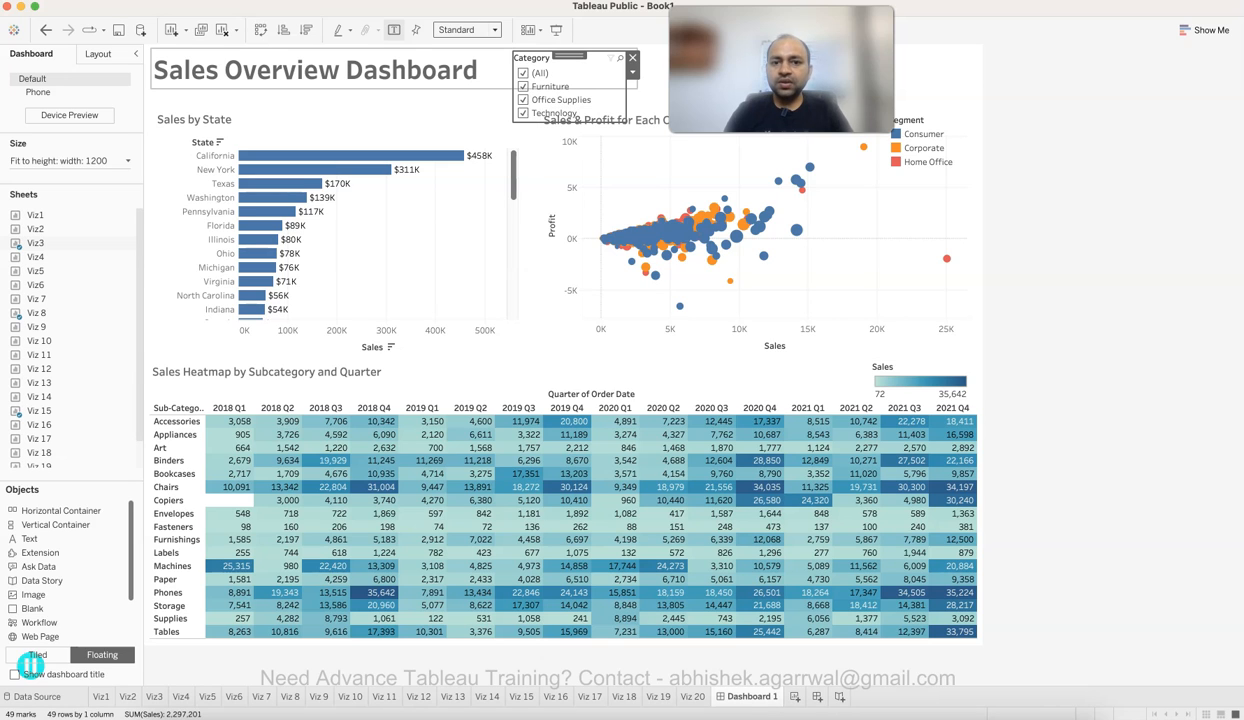
Change the Category filter's display style to a multiple-values dropdown, trying the single-value dropdown first.
{"action": "left_click", "coordinate": [632, 72]}
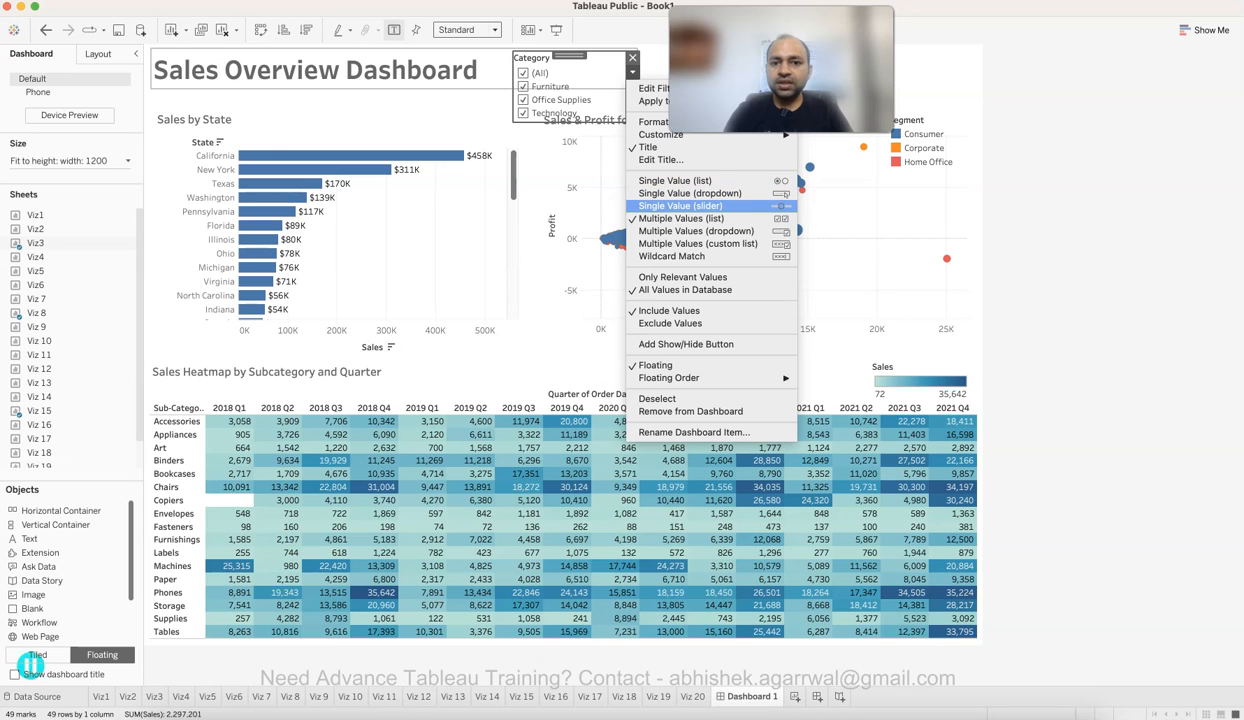
{"action": "left_click", "coordinate": [690, 193]}
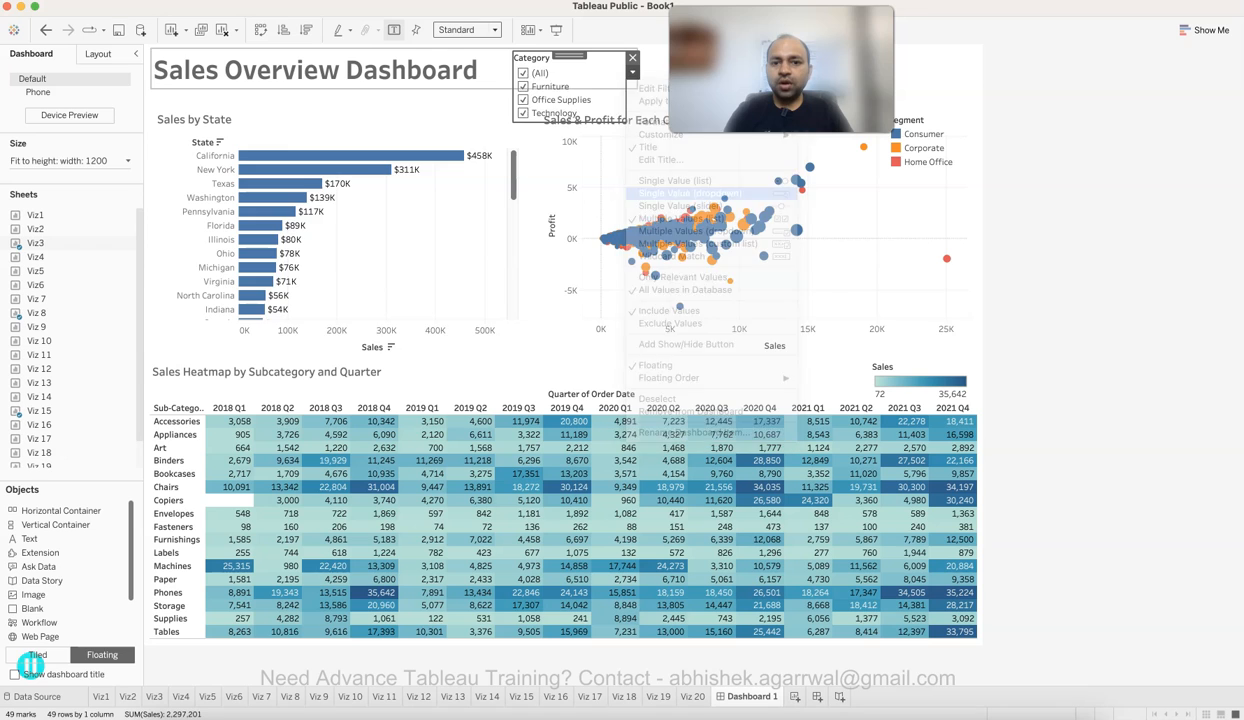
{"action": "left_click", "coordinate": [632, 73]}
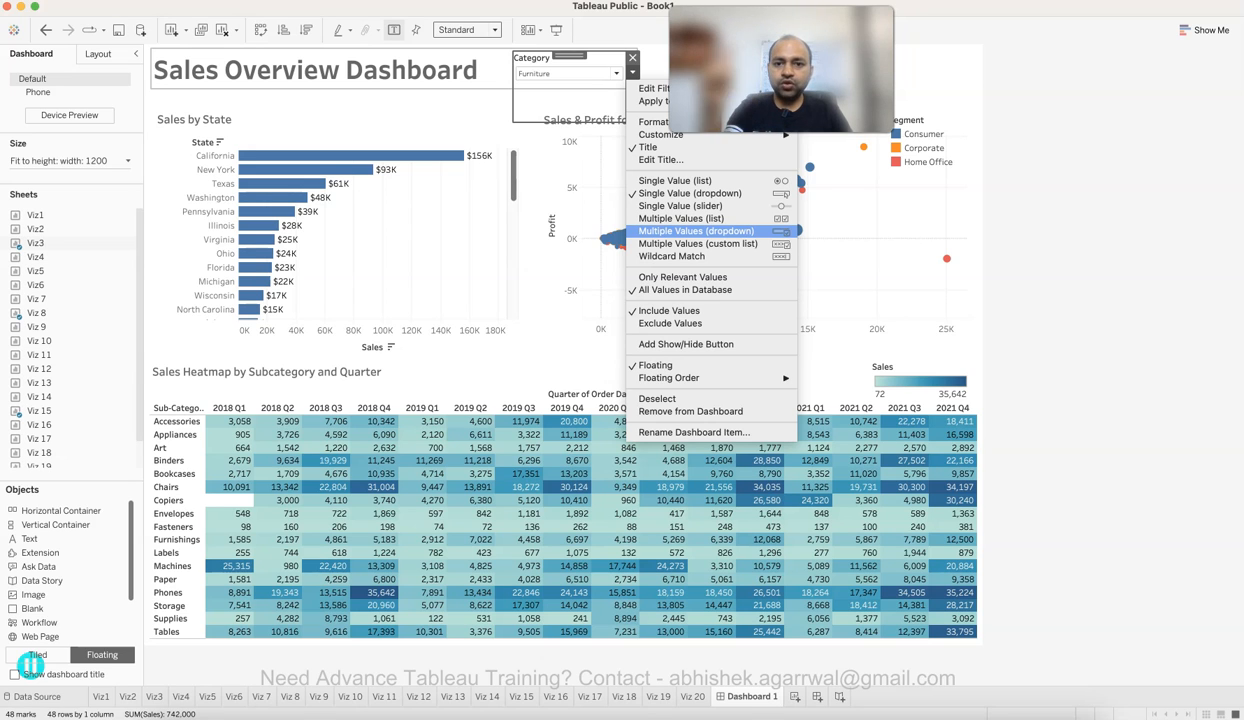
{"action": "left_click", "coordinate": [696, 231]}
Include all categories in the Category filter and shorten its box to fit the dropdown.
{"action": "left_click", "coordinate": [616, 74]}
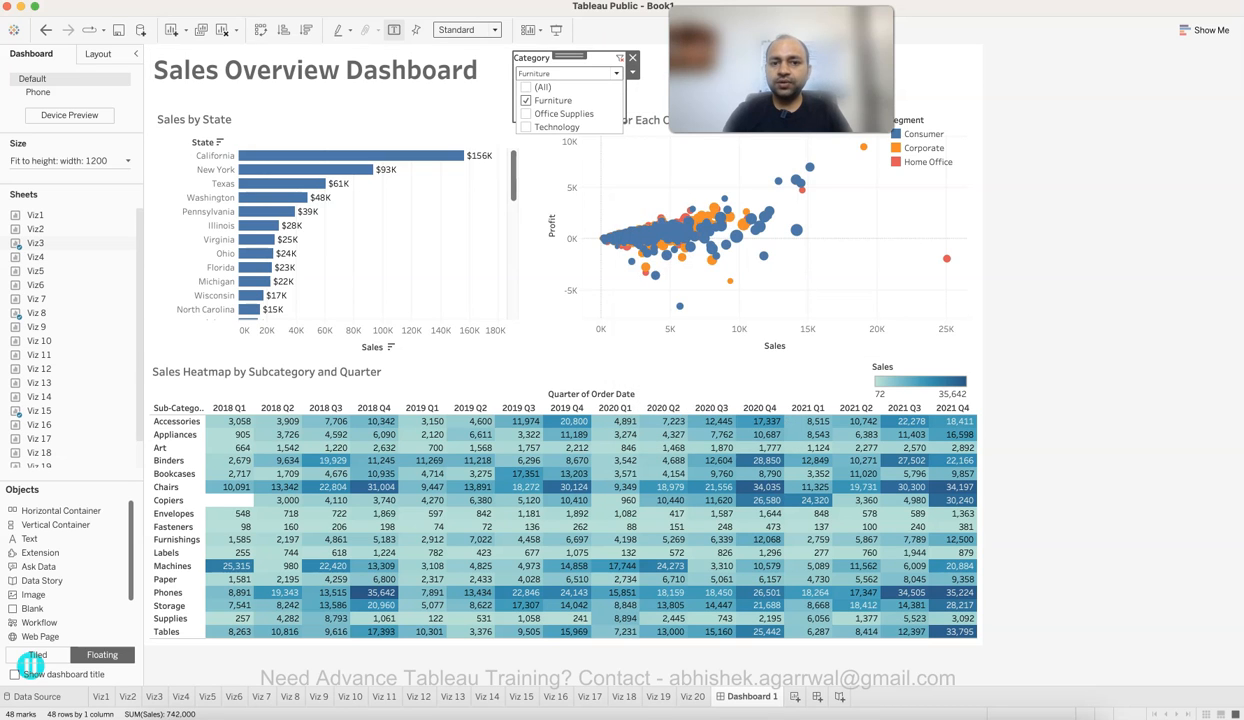
{"action": "left_click", "coordinate": [527, 87]}
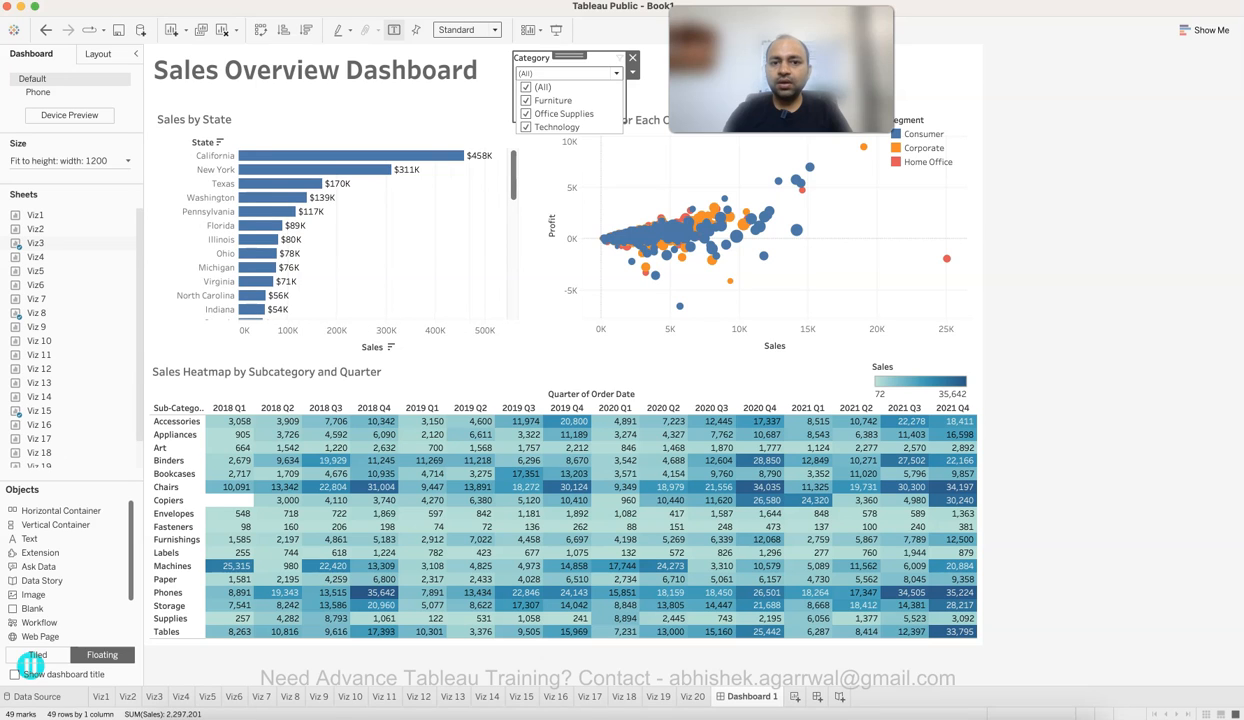
{"action": "left_click", "coordinate": [616, 74]}
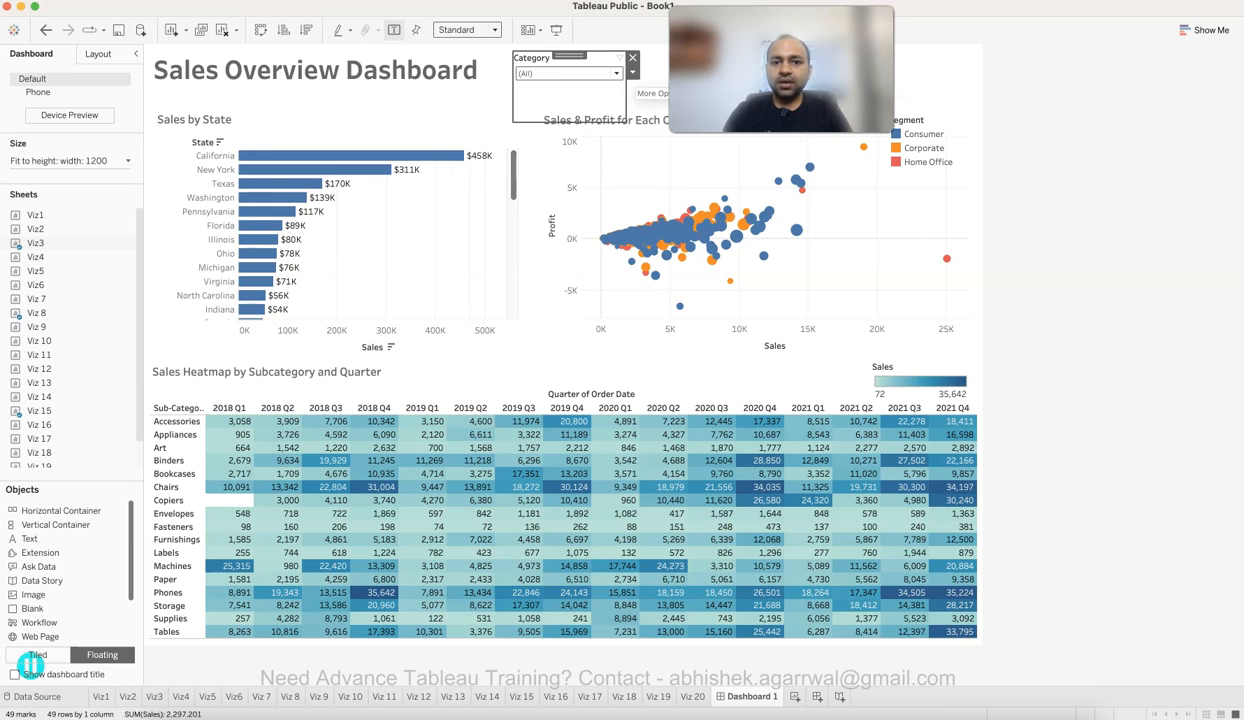
{"action": "left_click", "coordinate": [573, 101]}
{"action": "left_click_drag", "start_coordinate": [572, 122], "coordinate": [572, 94]}
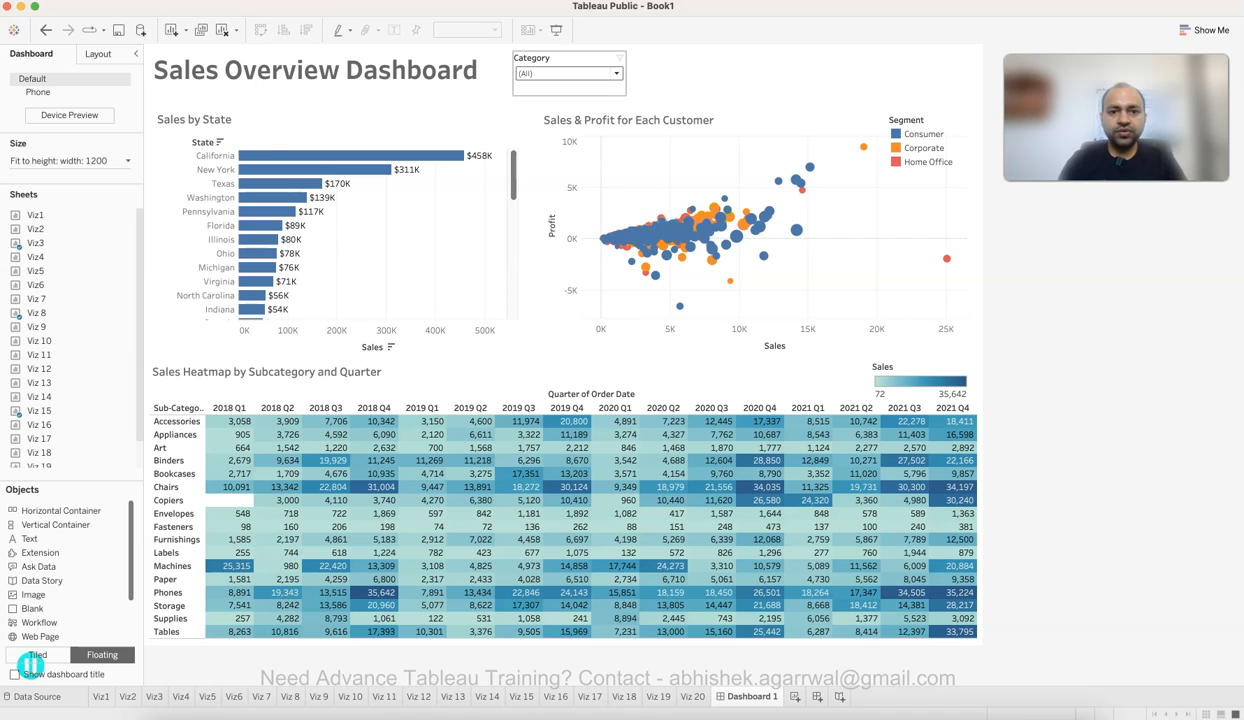
Restrict the Category filter to Furniture alone to check which charts it affects.
{"action": "left_click", "coordinate": [616, 74]}
{"action": "left_click", "coordinate": [526, 87]}
{"action": "left_click", "coordinate": [526, 100]}
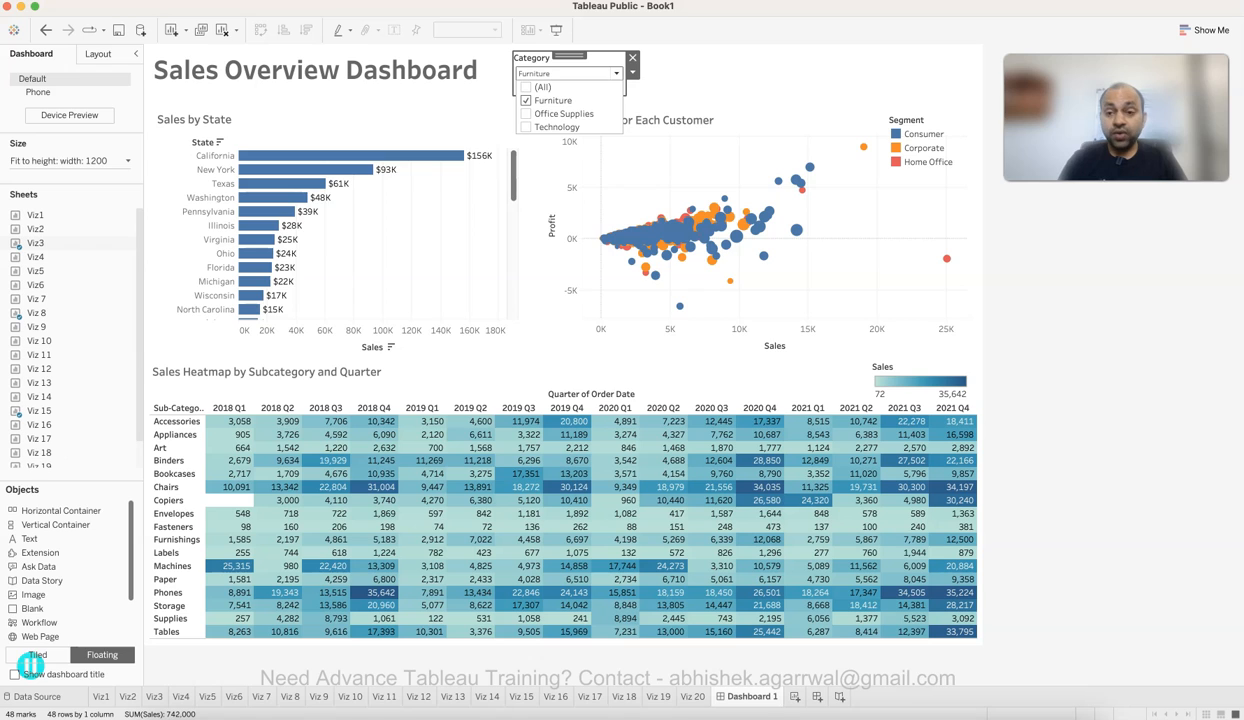
{"action": "key", "text": "Escape"}
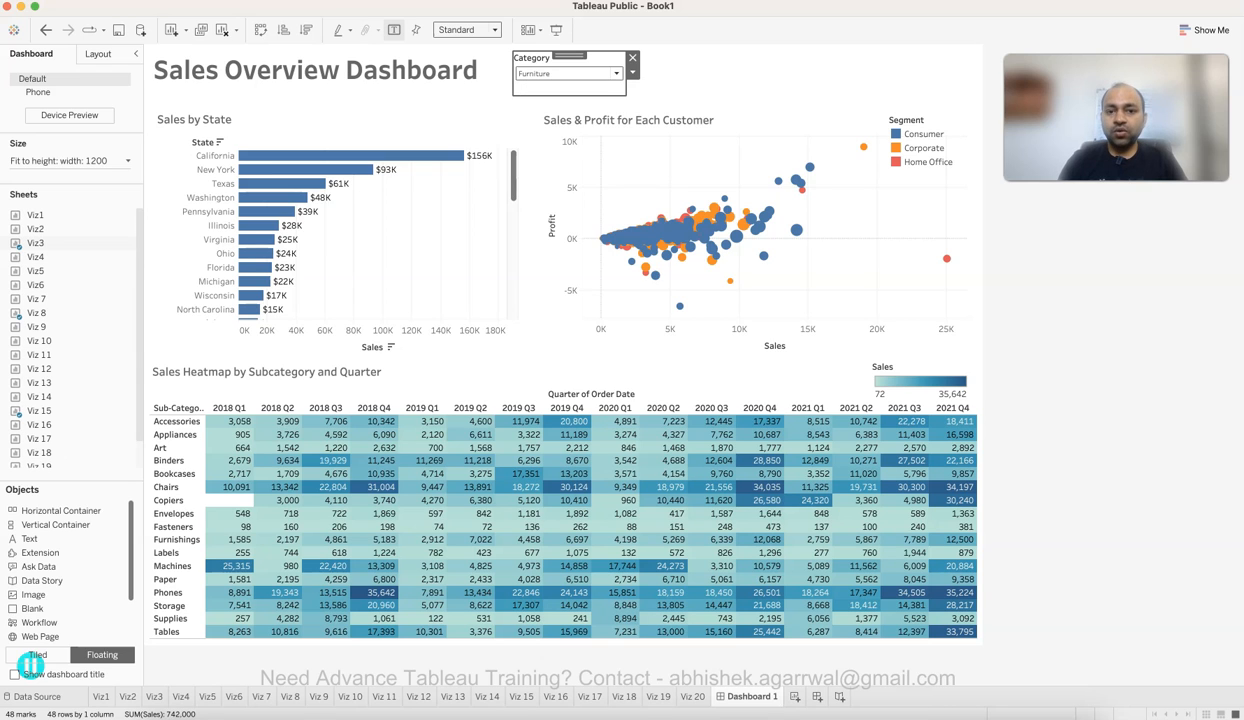
Apply the Category filter to all worksheets using this data source.
{"action": "left_click", "coordinate": [632, 72]}
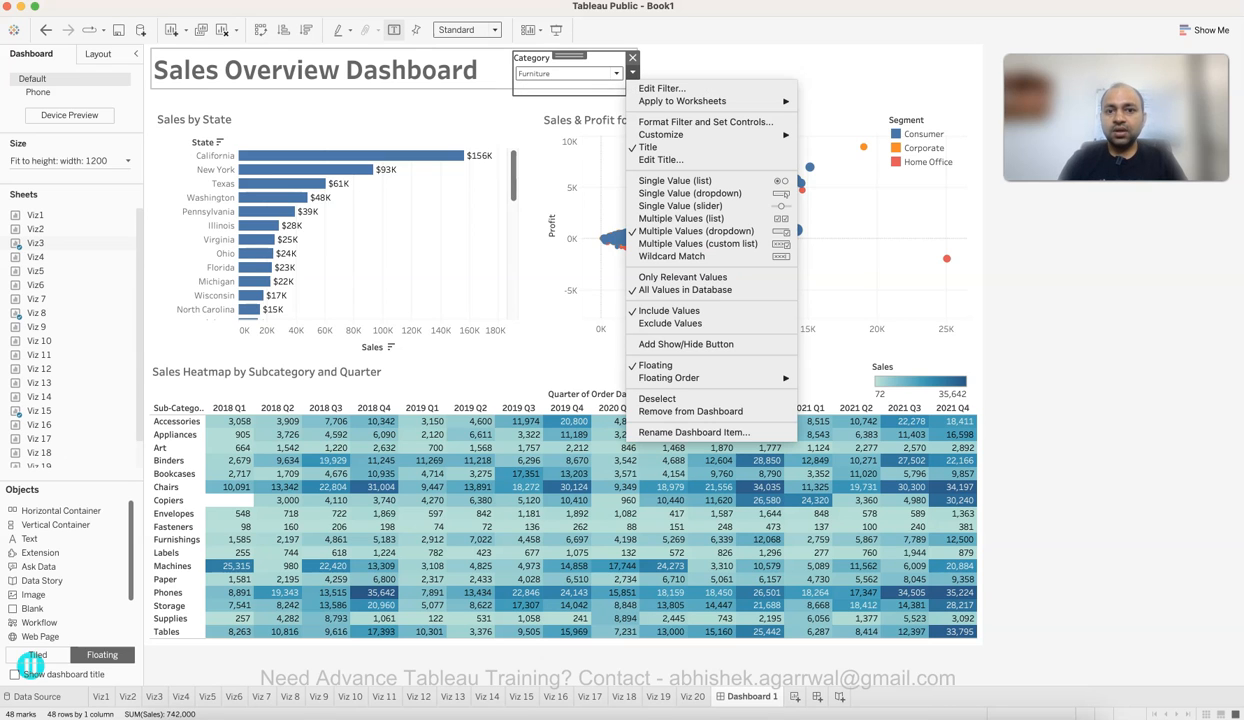
{"action": "mouse_move", "coordinate": [690, 101]}
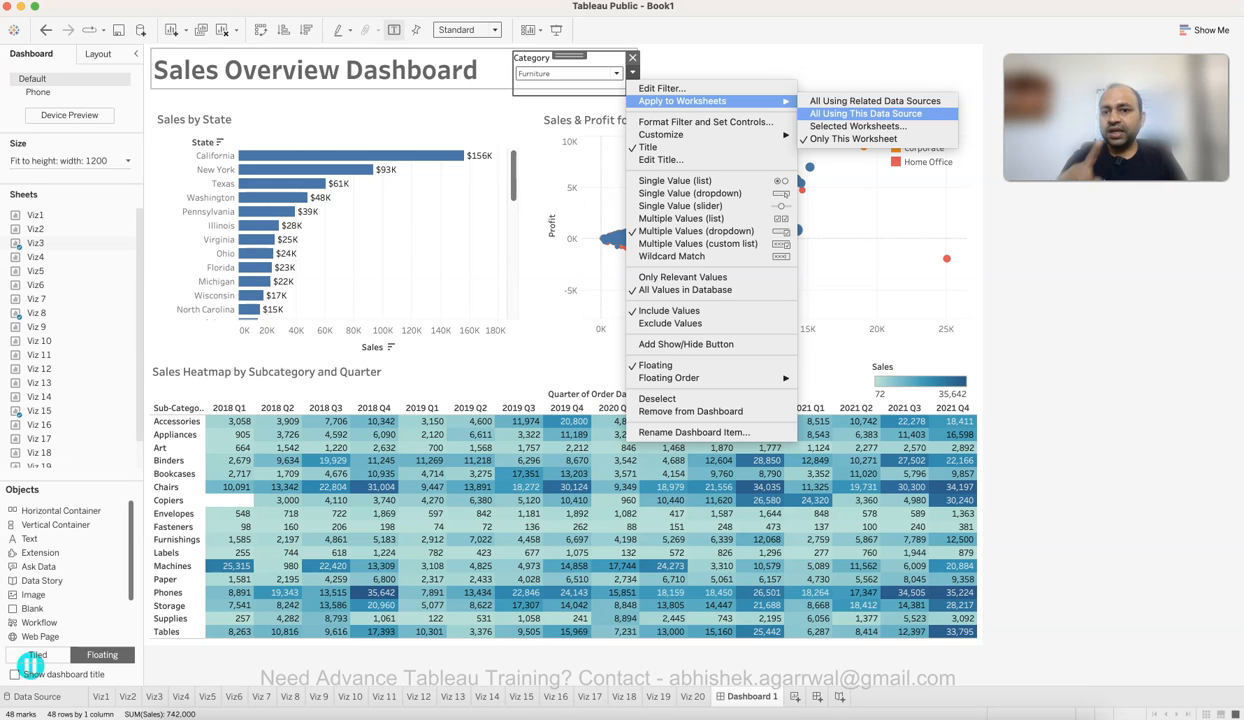
{"action": "left_click", "coordinate": [865, 113]}
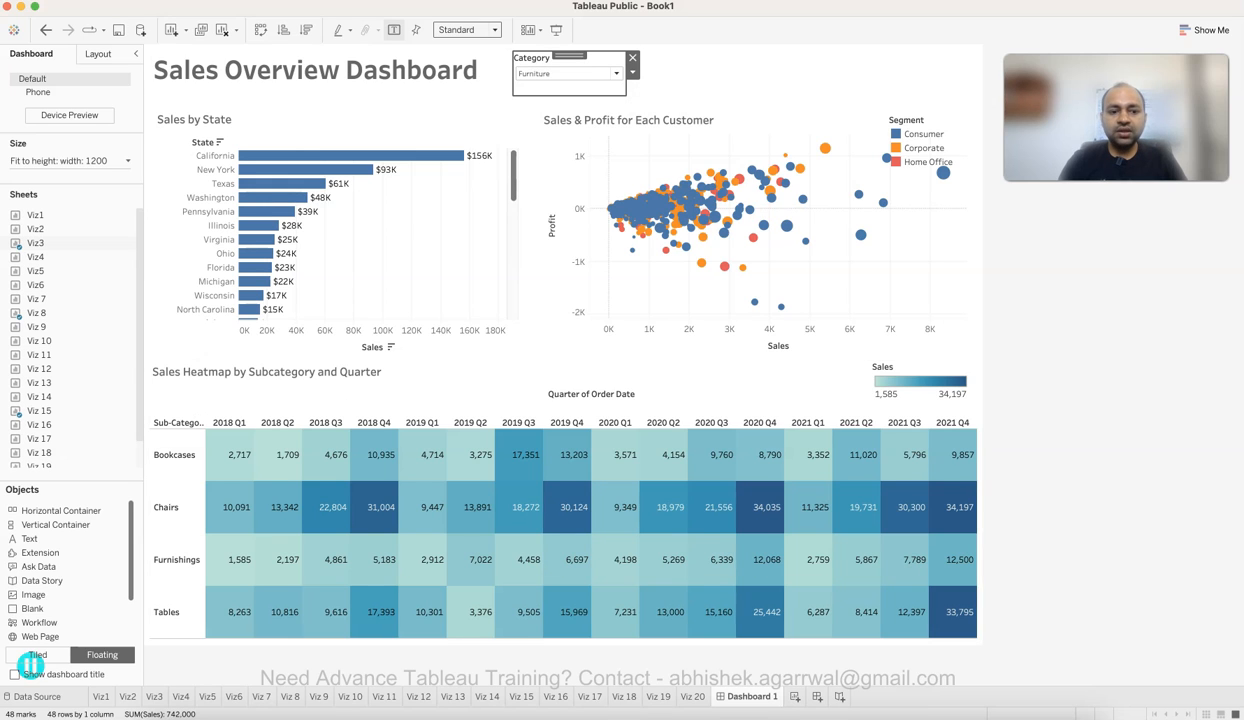
Test the Category filter with Office Supplies, with Technology, with both together and with all categories.
{"action": "left_click", "coordinate": [616, 74]}
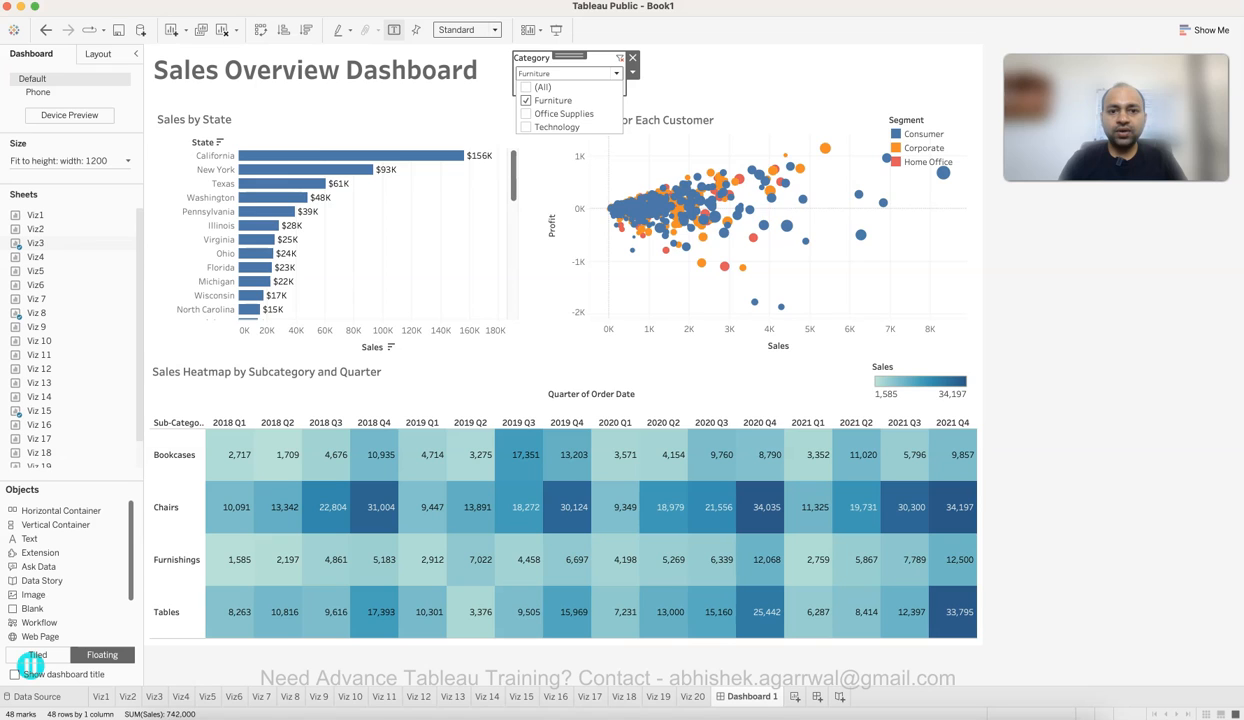
{"action": "left_click", "coordinate": [563, 113]}
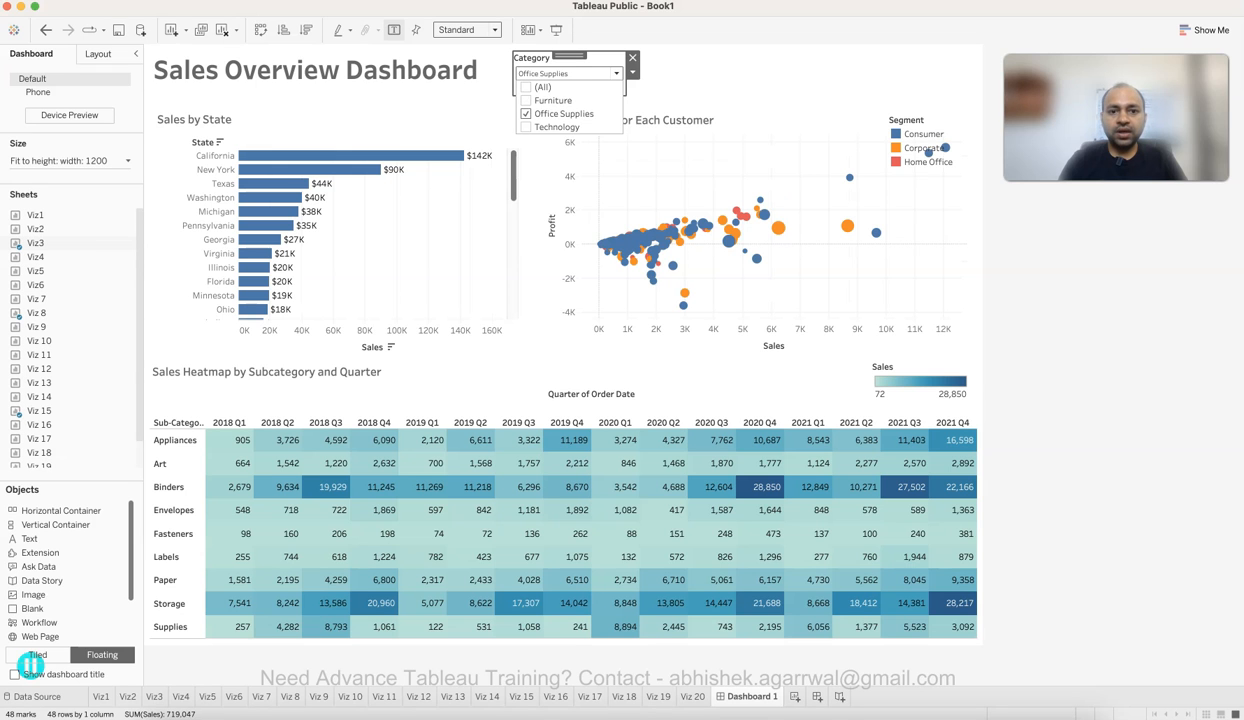
{"action": "left_click", "coordinate": [556, 127]}
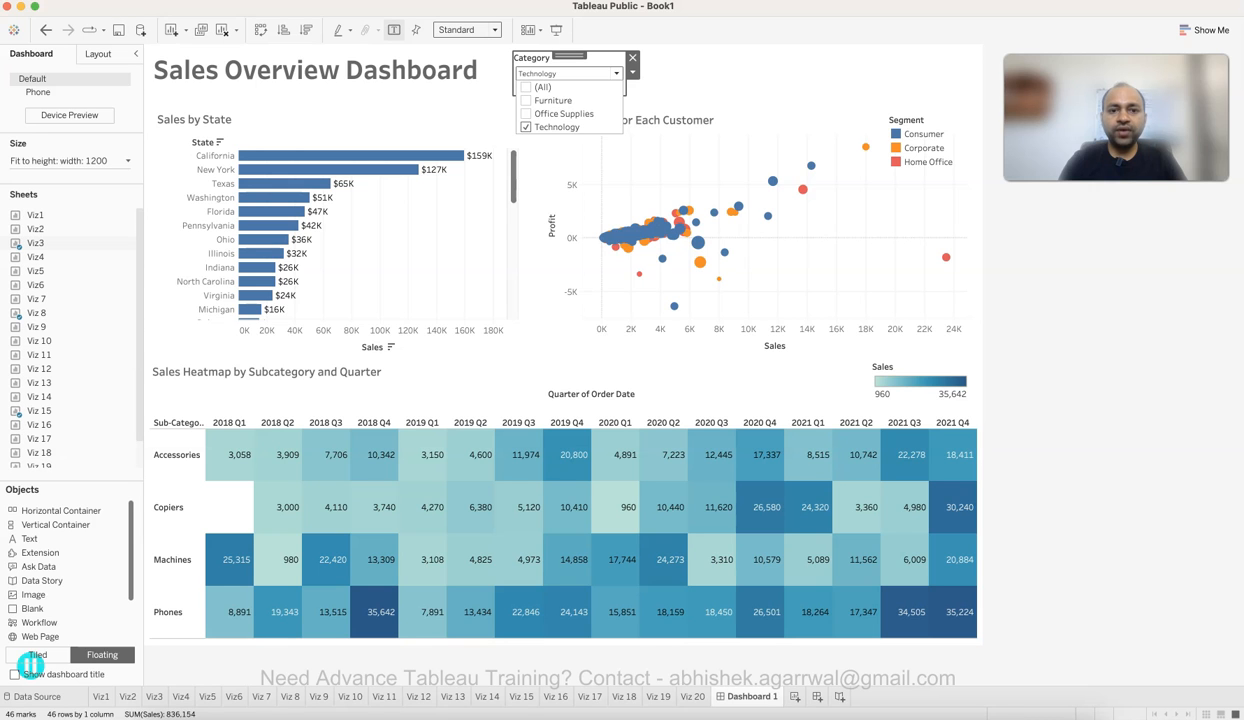
{"action": "left_click", "coordinate": [526, 114]}
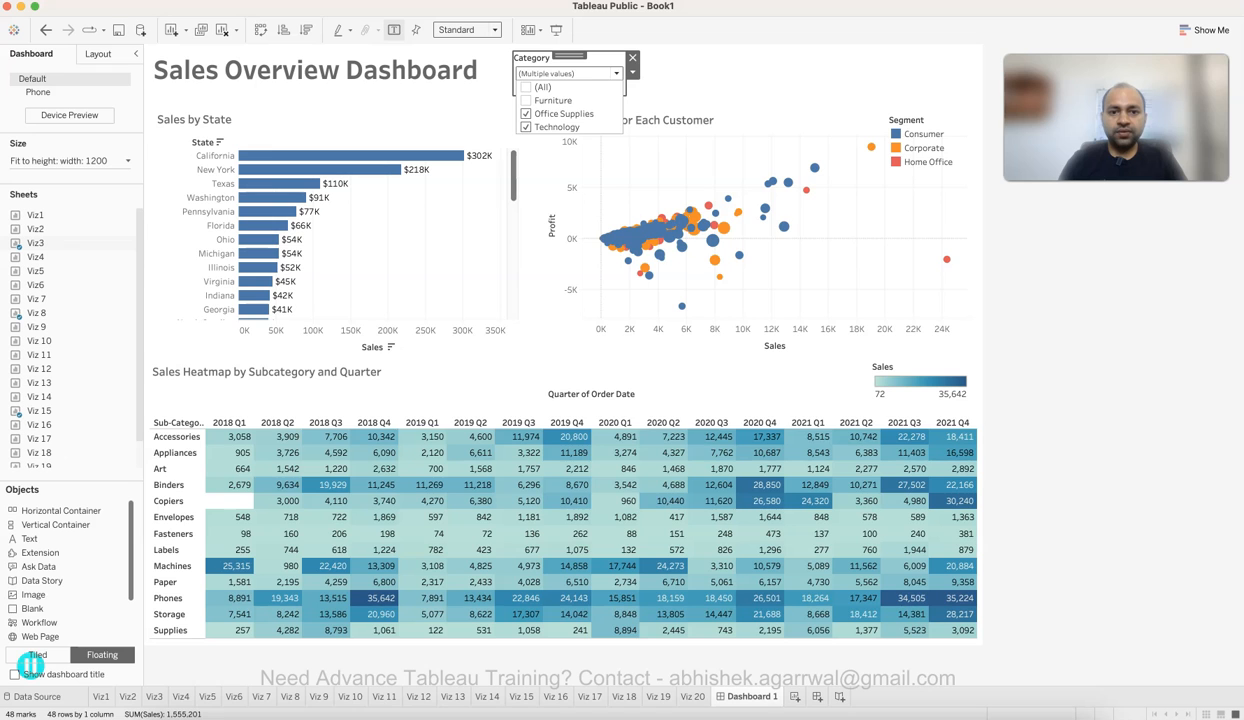
{"action": "left_click", "coordinate": [526, 88]}
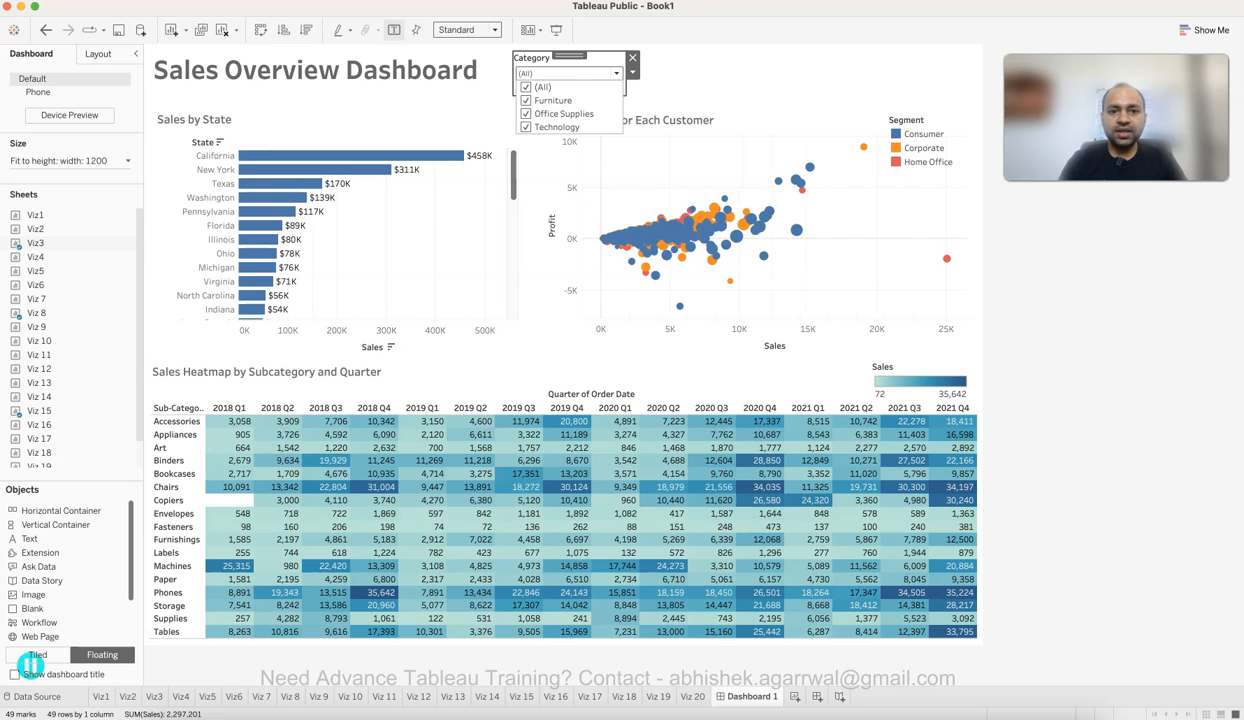
Limit the Category filter to Technology and Furniture.
{"action": "left_click", "coordinate": [556, 127]}
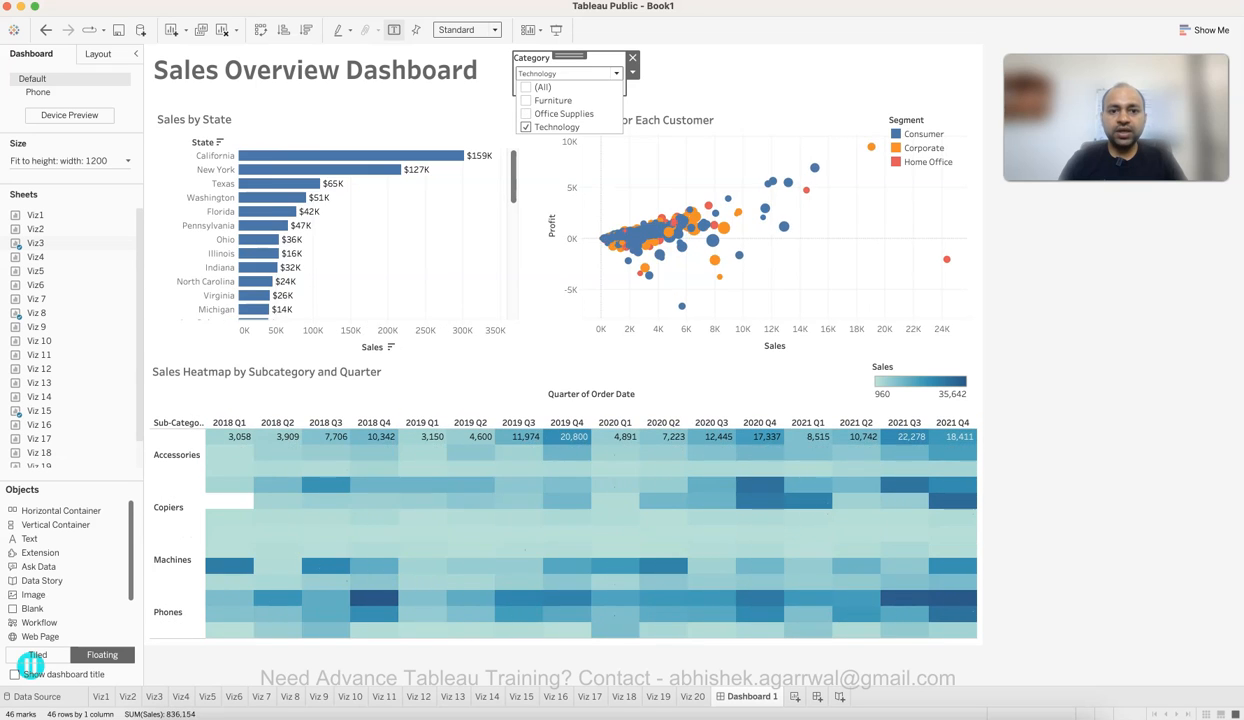
{"action": "left_click", "coordinate": [526, 101]}
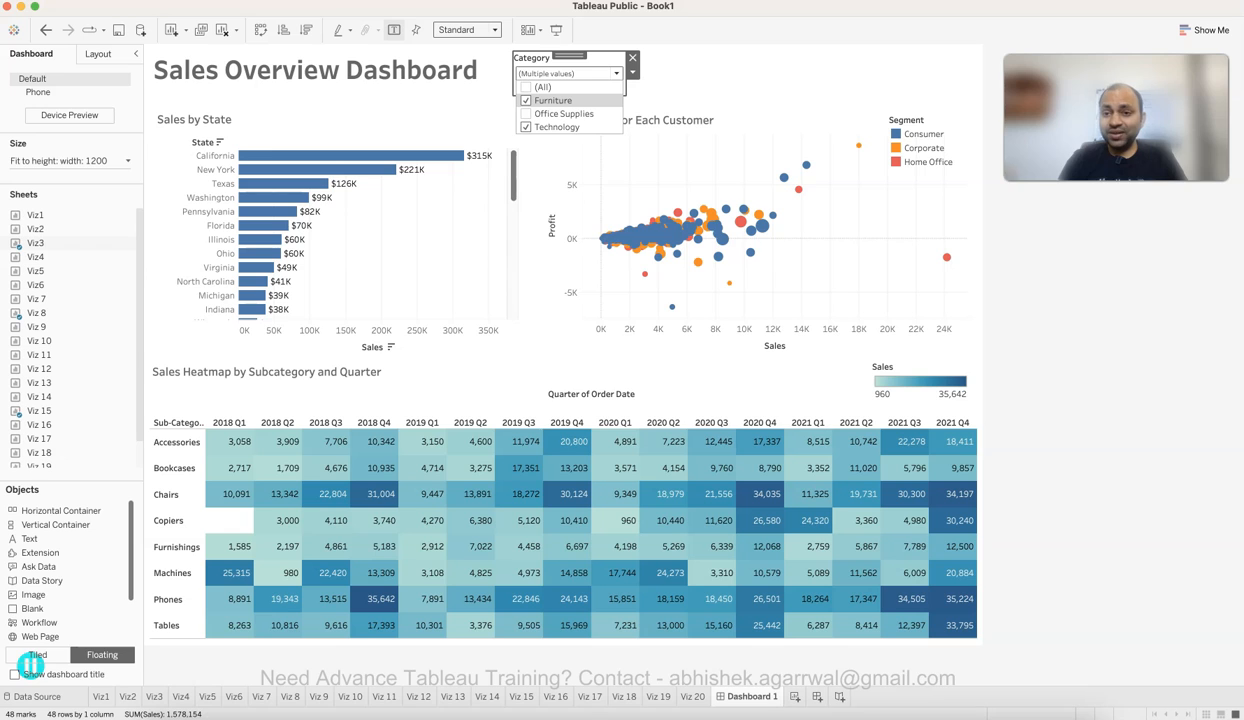
{"action": "key", "text": "Escape"}
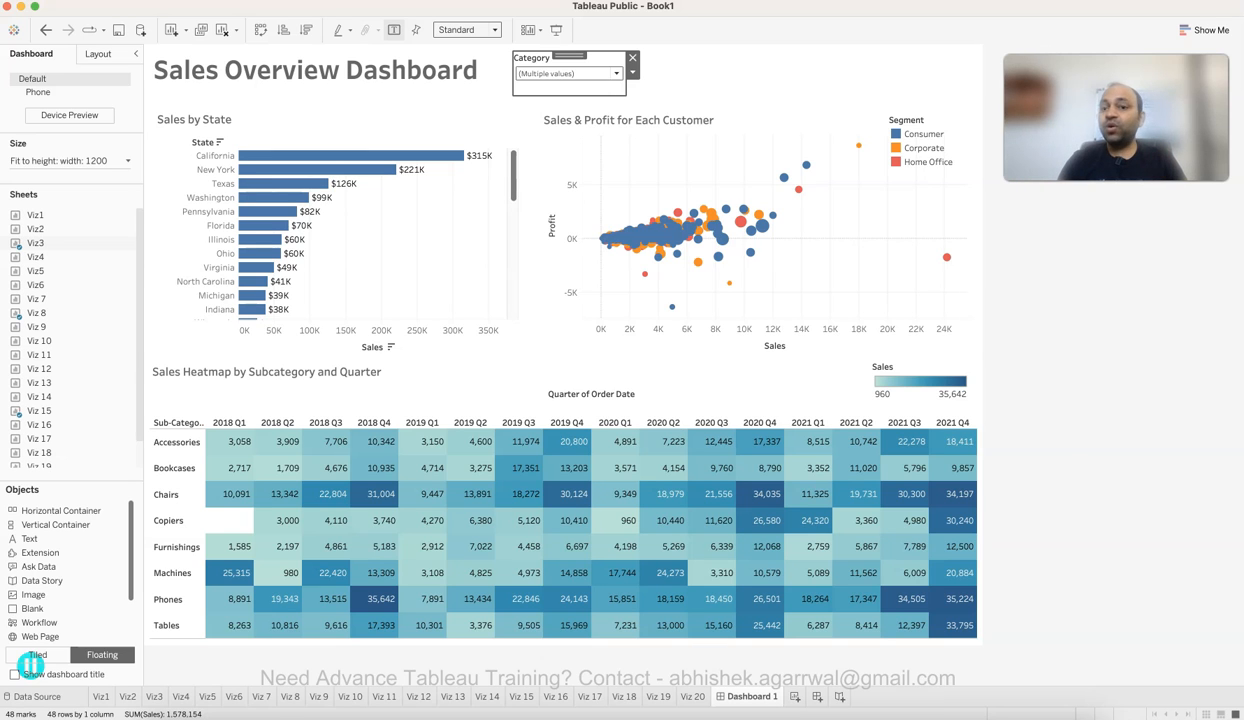
{"action": "key", "text": "Escape"}
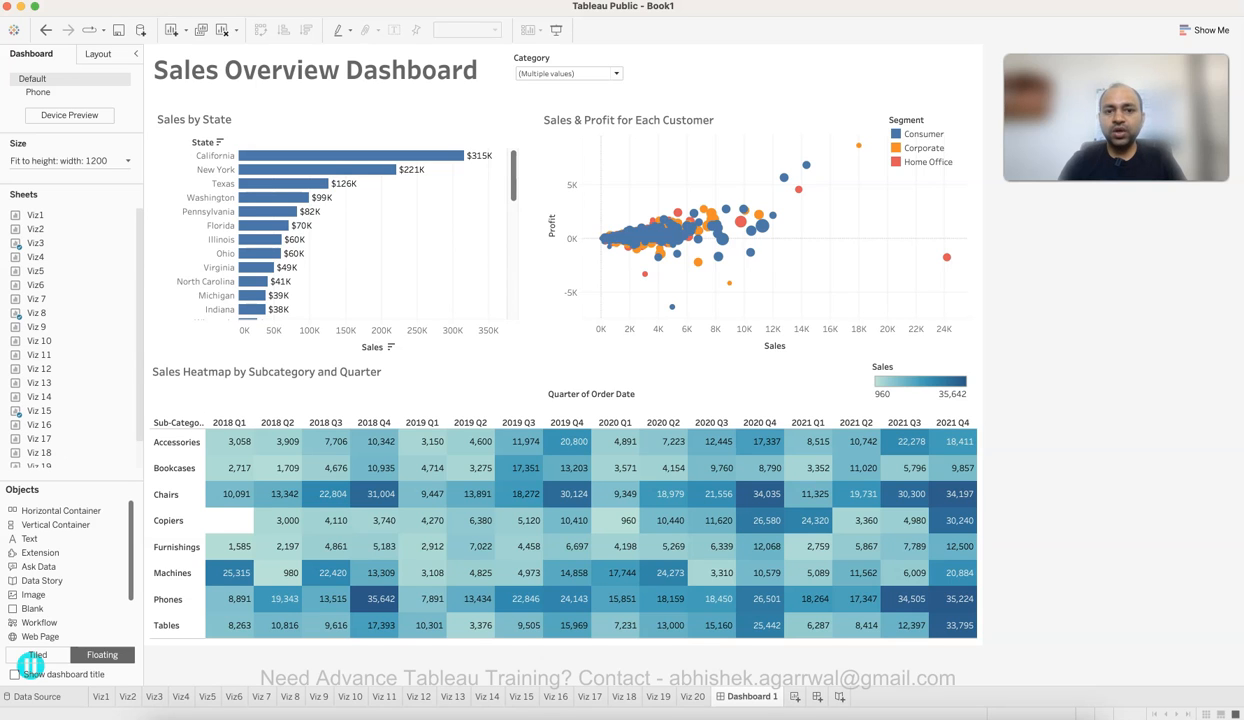
Give the Sales Overview Dashboard heading a light grey background at 100% opacity.
{"action": "left_click", "coordinate": [98, 54]}
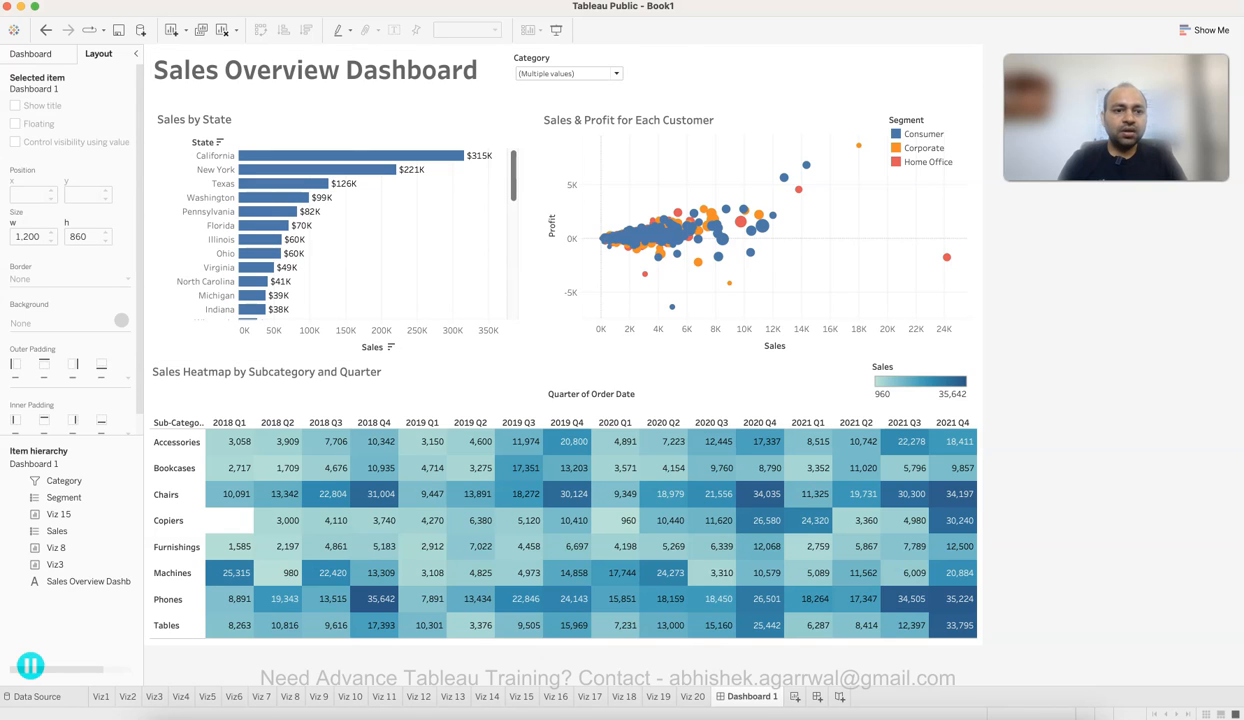
{"action": "left_click", "coordinate": [330, 71]}
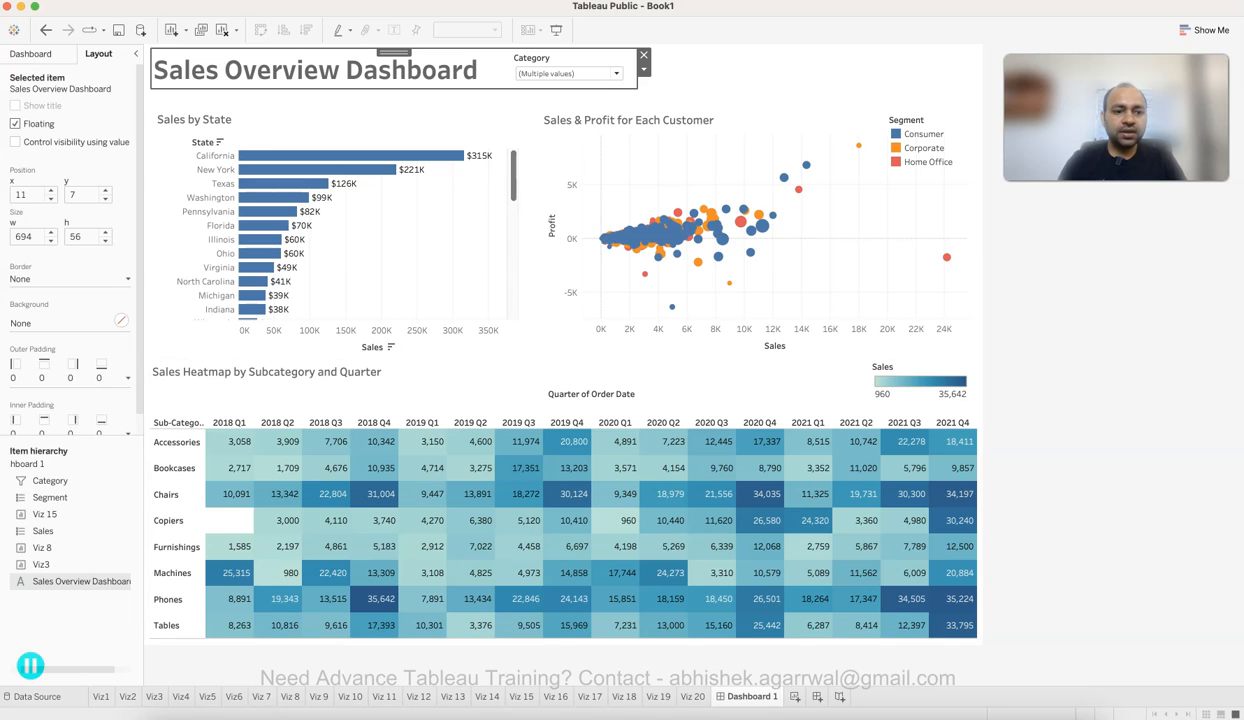
{"action": "left_click", "coordinate": [121, 320]}
{"action": "left_click", "coordinate": [121, 320]}
{"action": "left_click", "coordinate": [121, 320]}
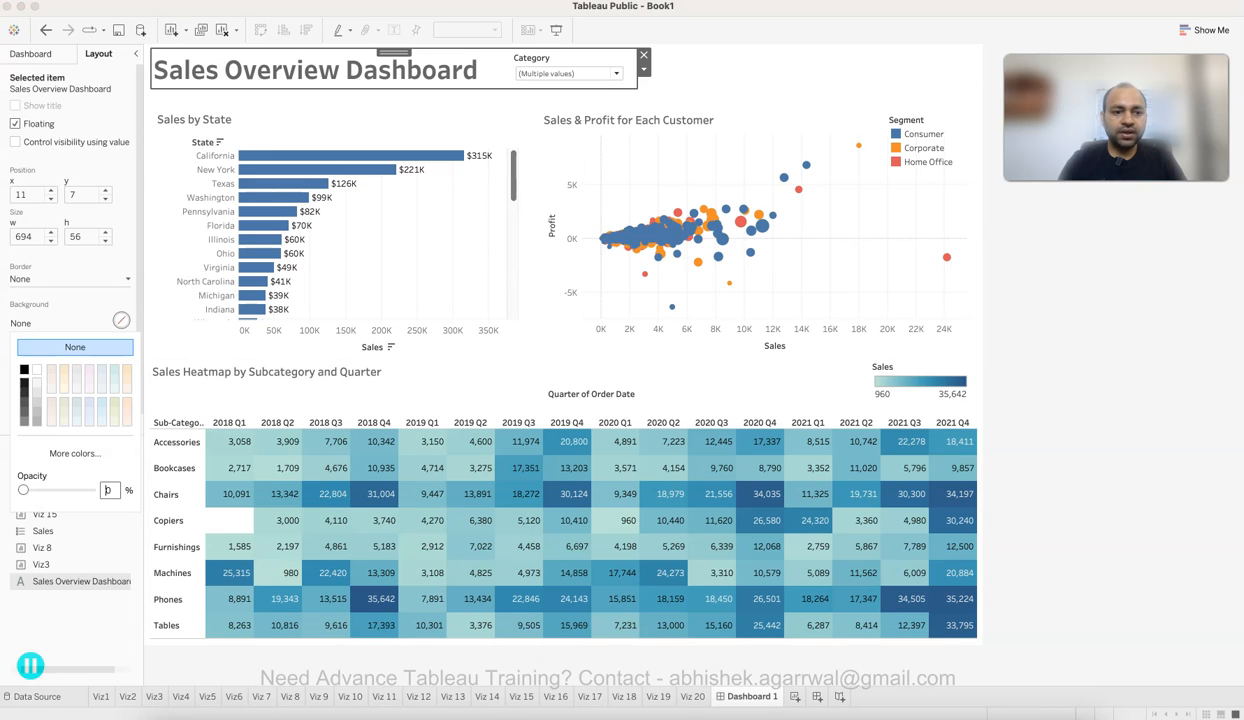
{"action": "left_click", "coordinate": [37, 381]}
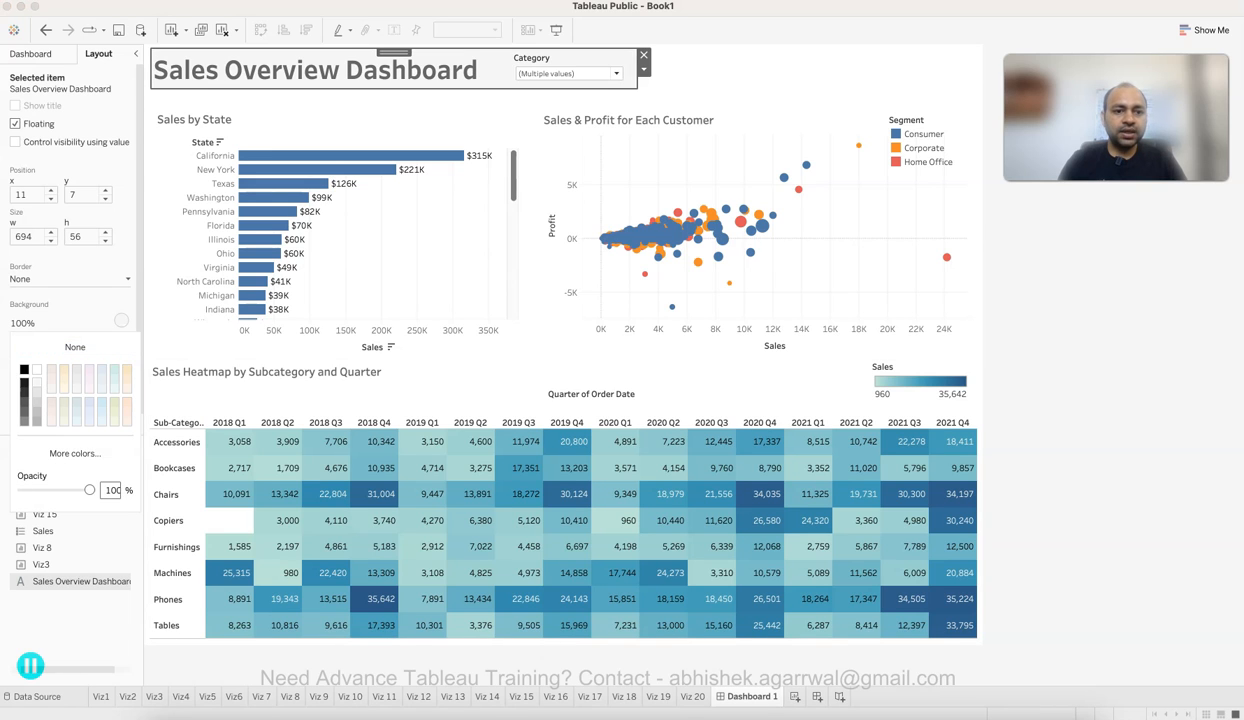
Apply the same light grey background to the Sales by State and Sales & Profit for Each Customer charts.
{"action": "left_click", "coordinate": [372, 131]}
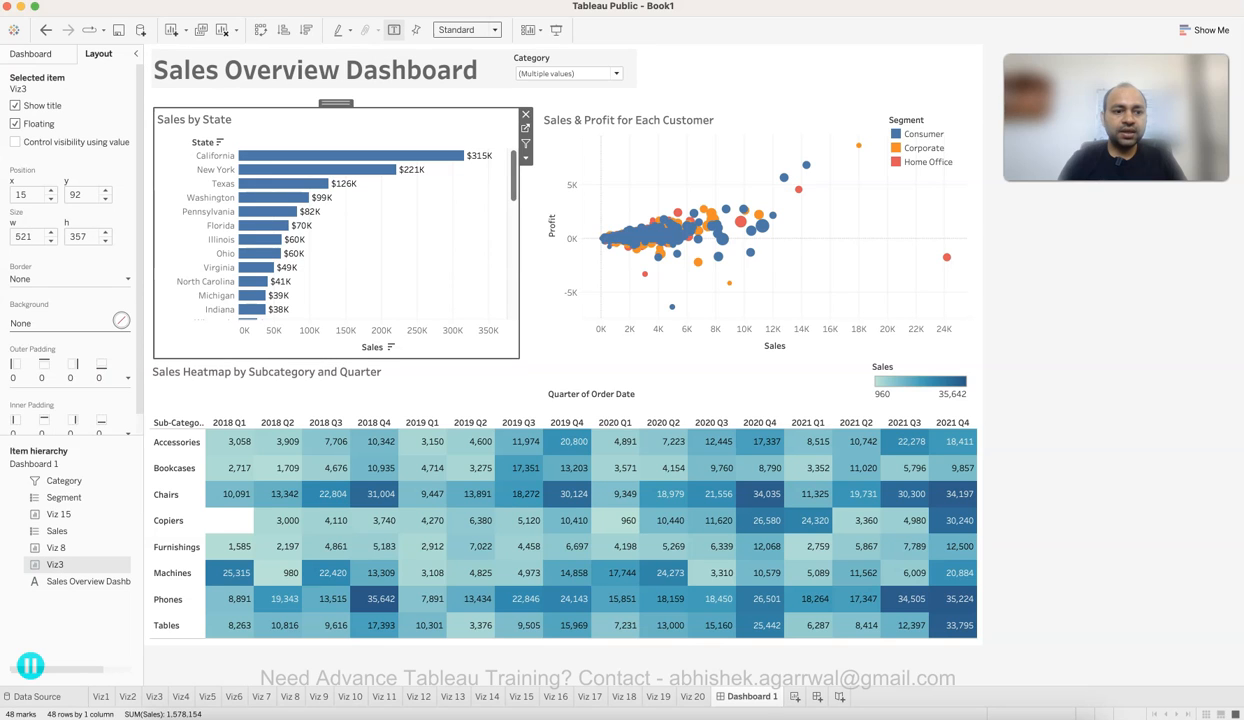
{"action": "left_click", "coordinate": [121, 320]}
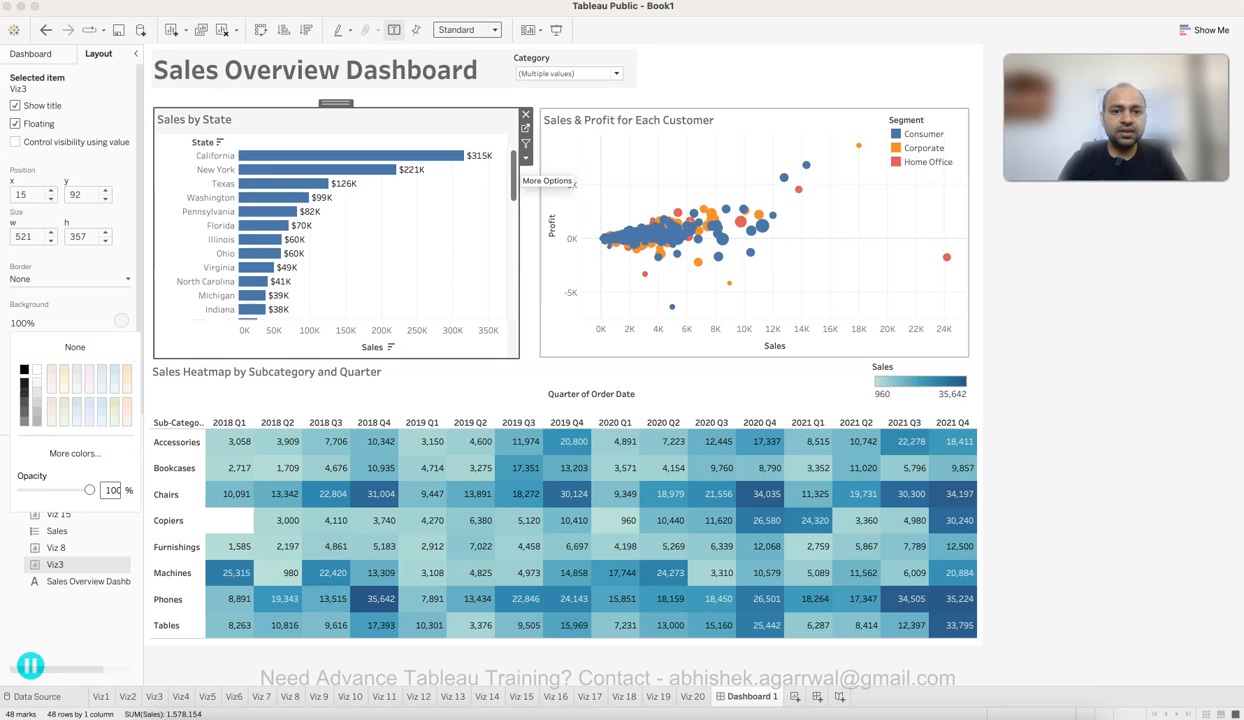
{"action": "left_click", "coordinate": [772, 122]}
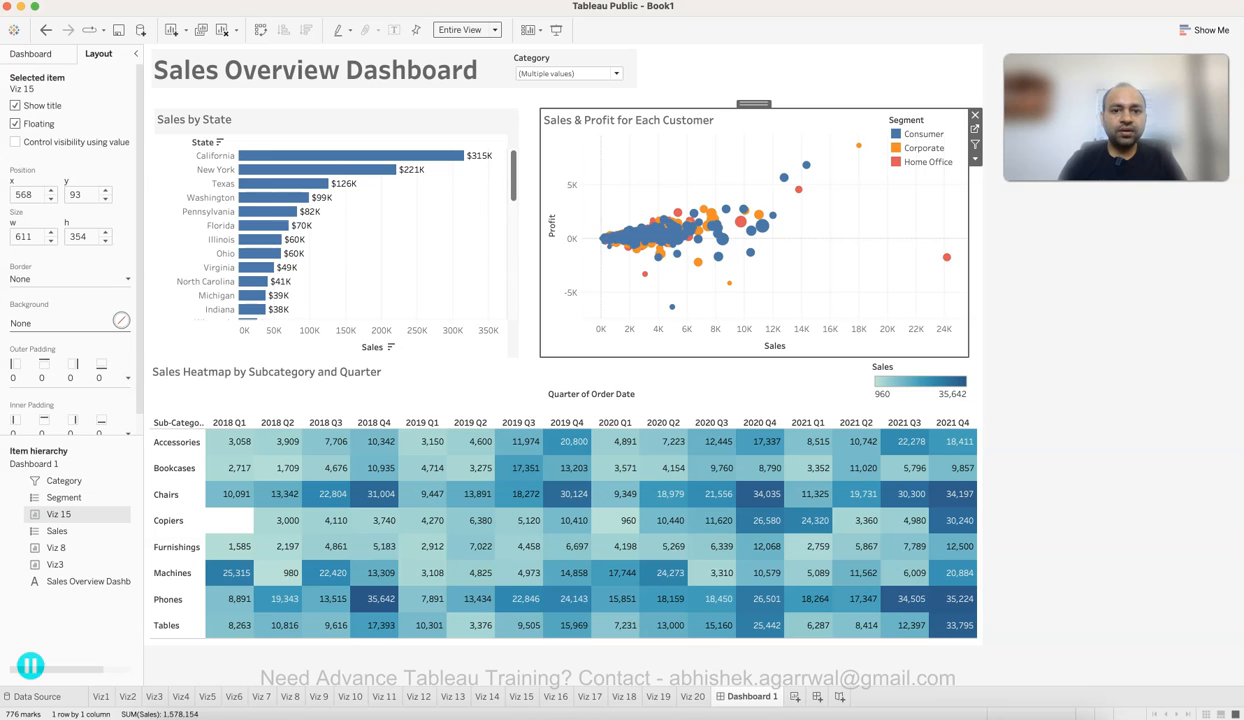
{"action": "left_click", "coordinate": [121, 320]}
{"action": "left_click", "coordinate": [36, 370]}
Set a light grey background at 100% opacity on the Sales Heatmap by Subcategory and Quarter.
{"action": "left_click", "coordinate": [572, 373]}
{"action": "left_click", "coordinate": [121, 320]}
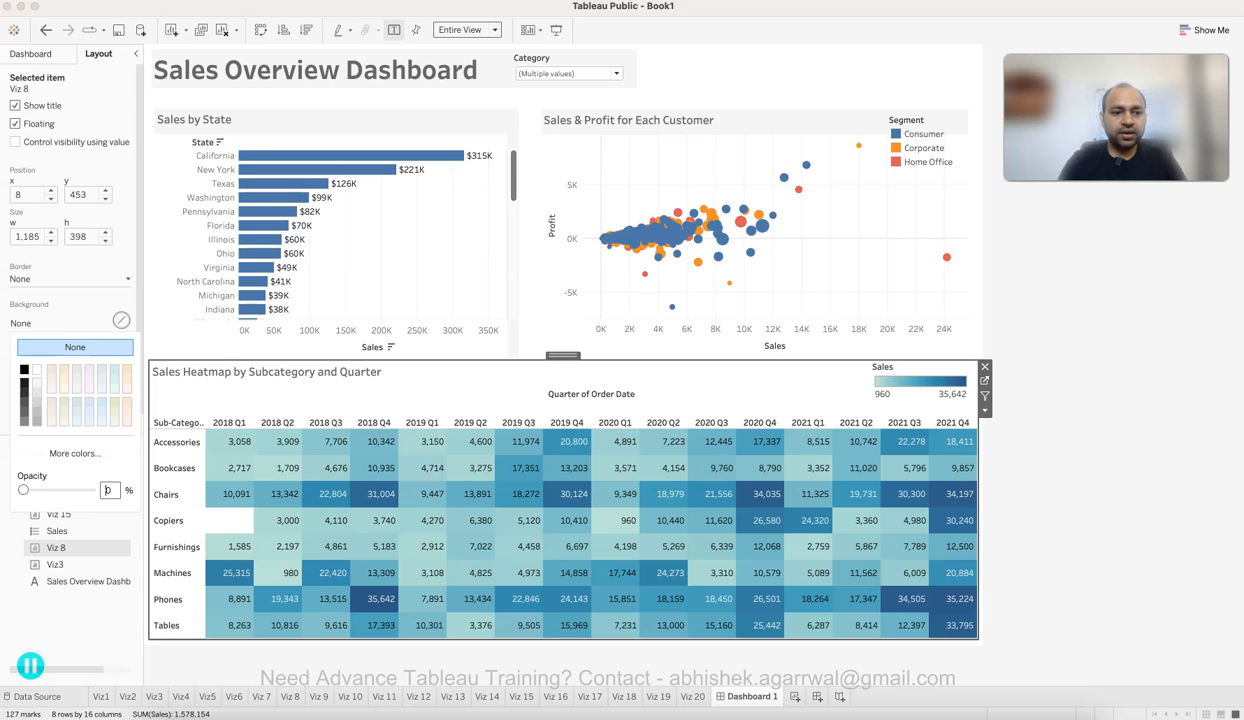
{"action": "left_click", "coordinate": [36, 370]}
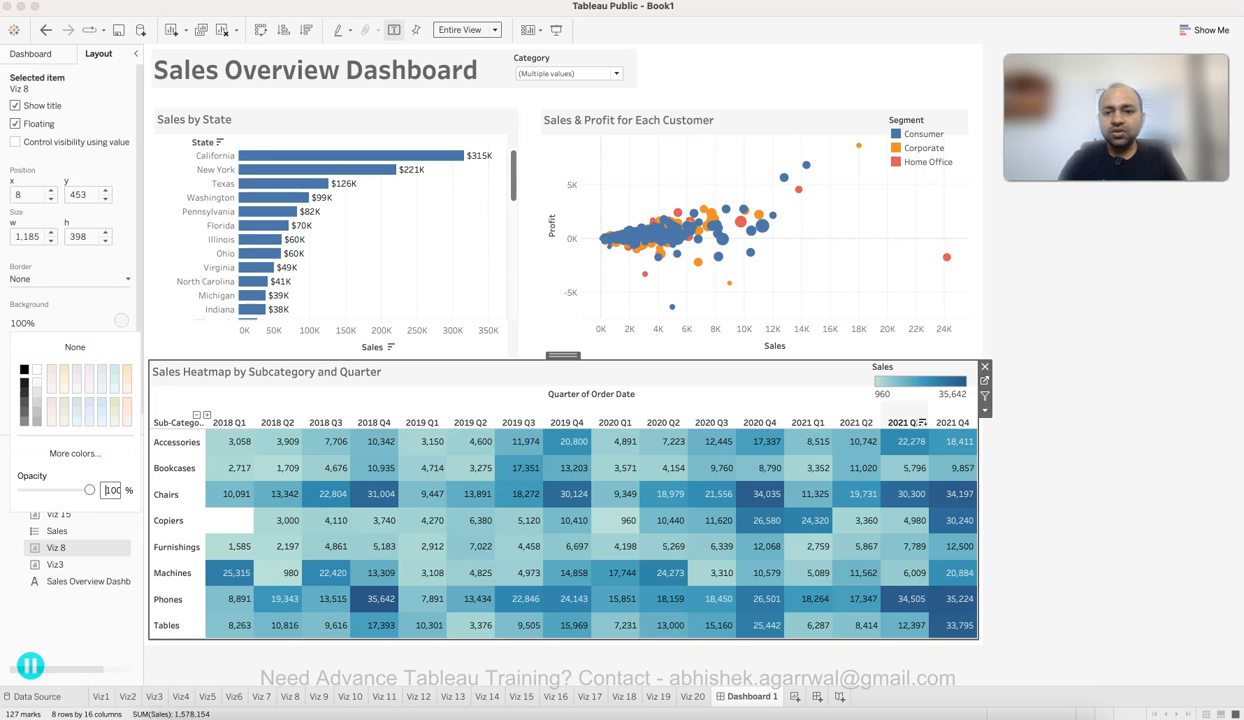
{"action": "left_click", "coordinate": [1075, 425]}
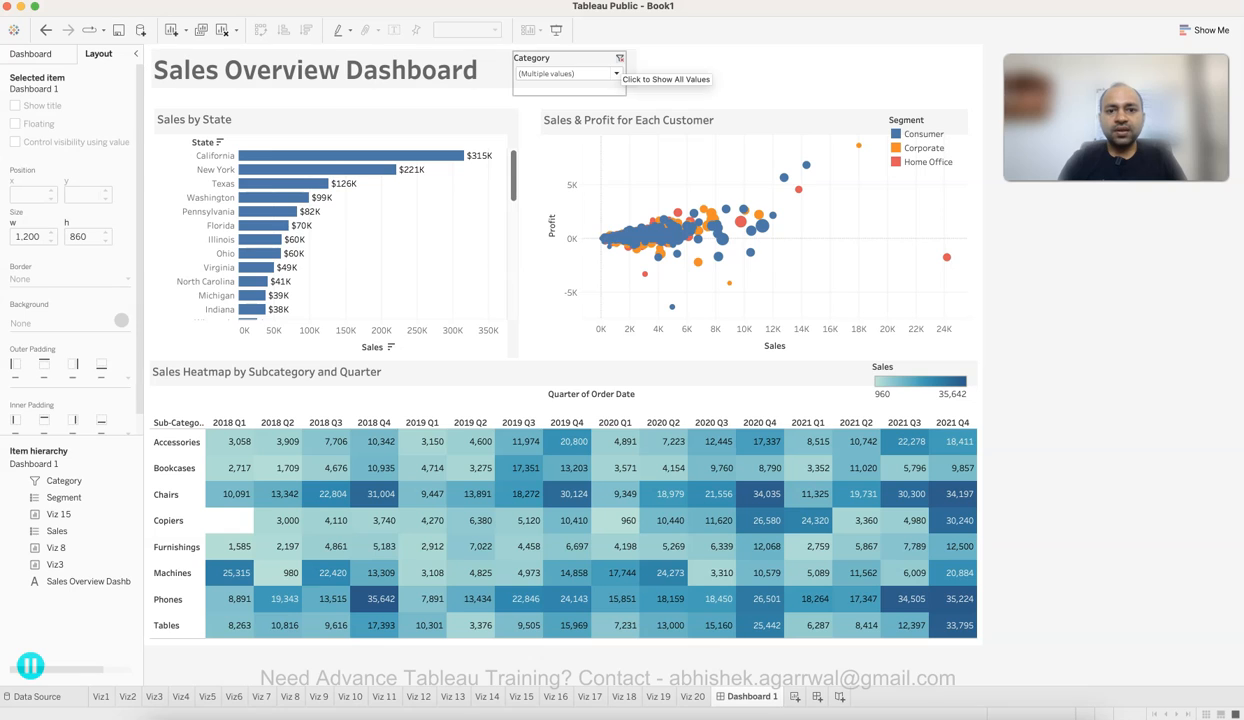
Widen the Sales Overview Dashboard heading box to about 1,179 px so its background spans the dashboard.
{"action": "left_click", "coordinate": [488, 72]}
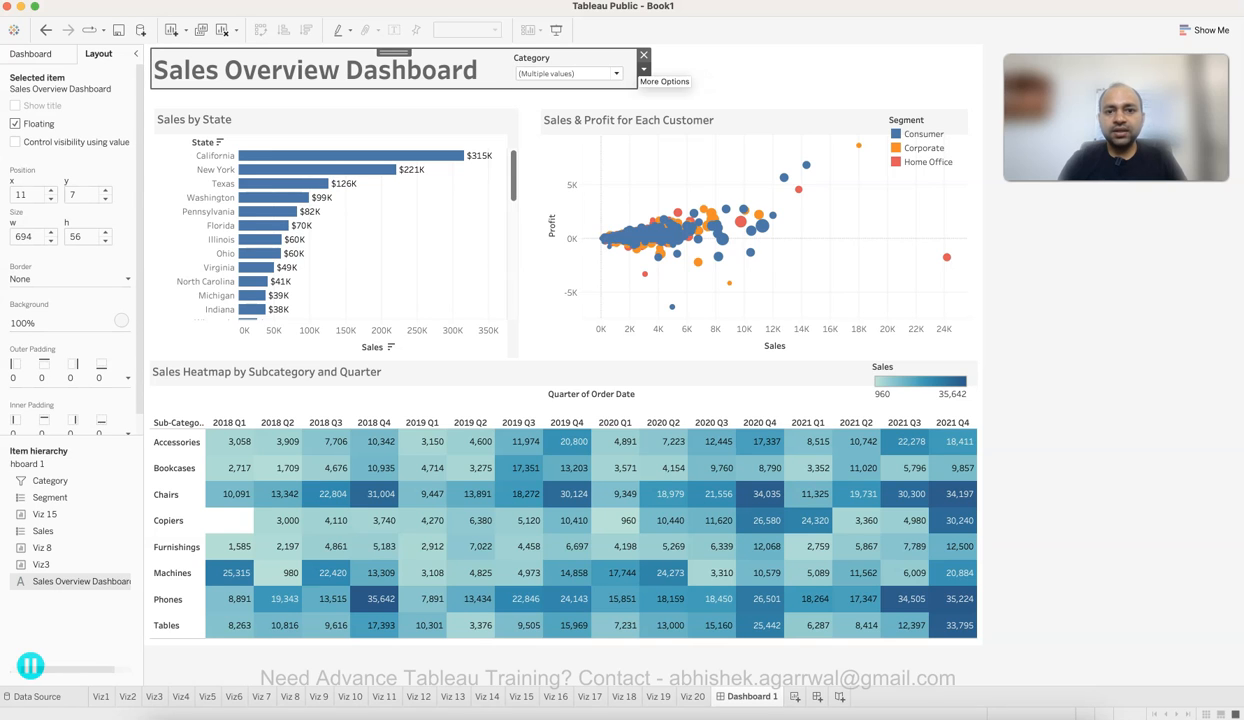
{"action": "left_click_drag", "start_coordinate": [638, 69], "coordinate": [976, 69]}
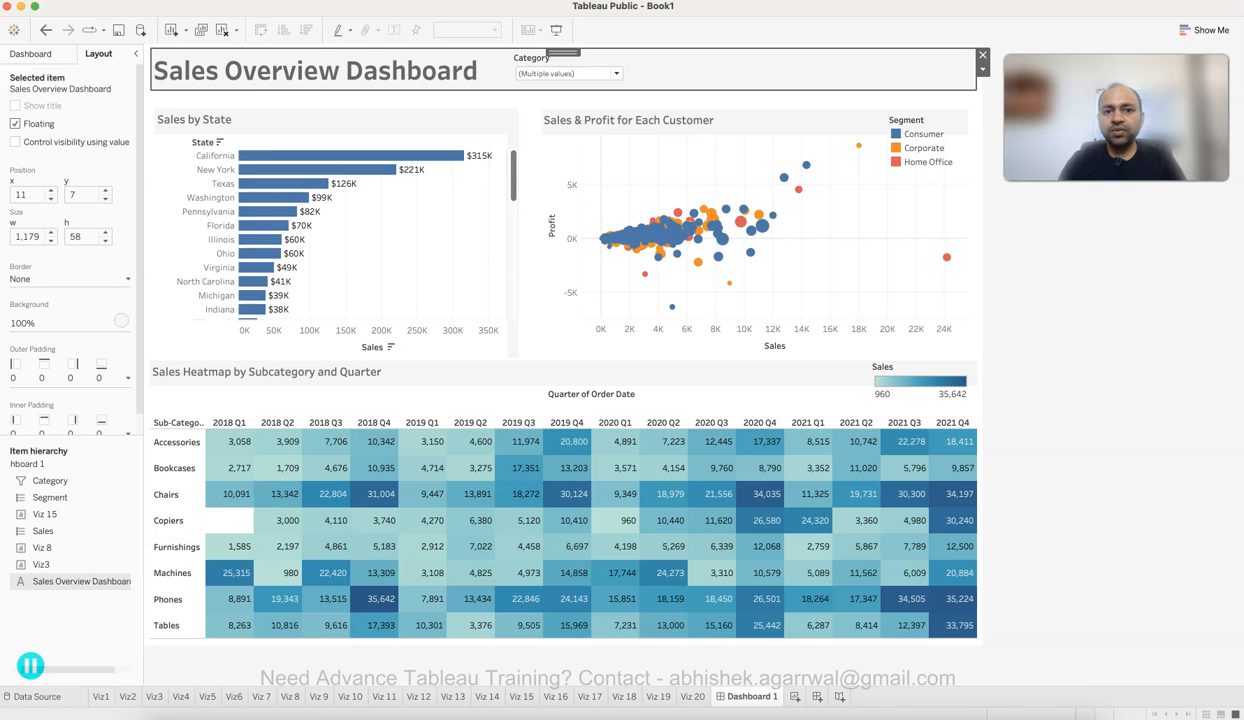
{"action": "left_click", "coordinate": [1053, 262]}
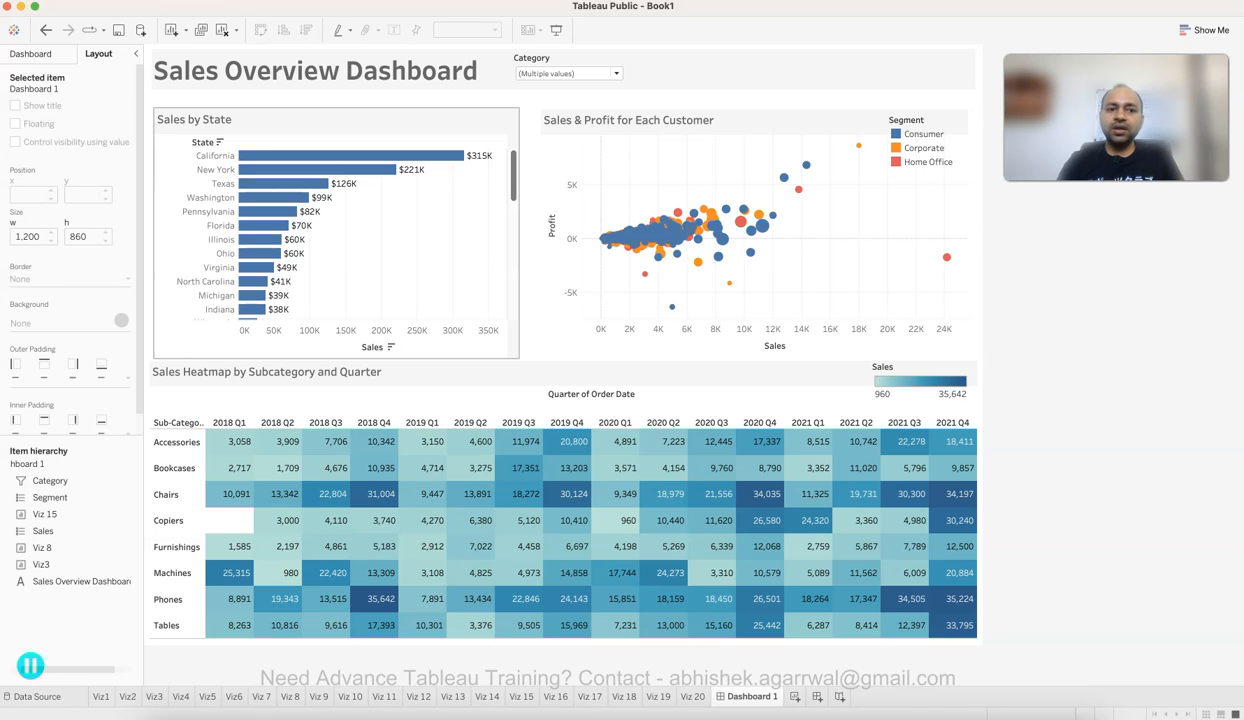
Set the Sales by State chart to act as a filter for the other dashboard charts.
{"action": "left_click", "coordinate": [400, 172]}
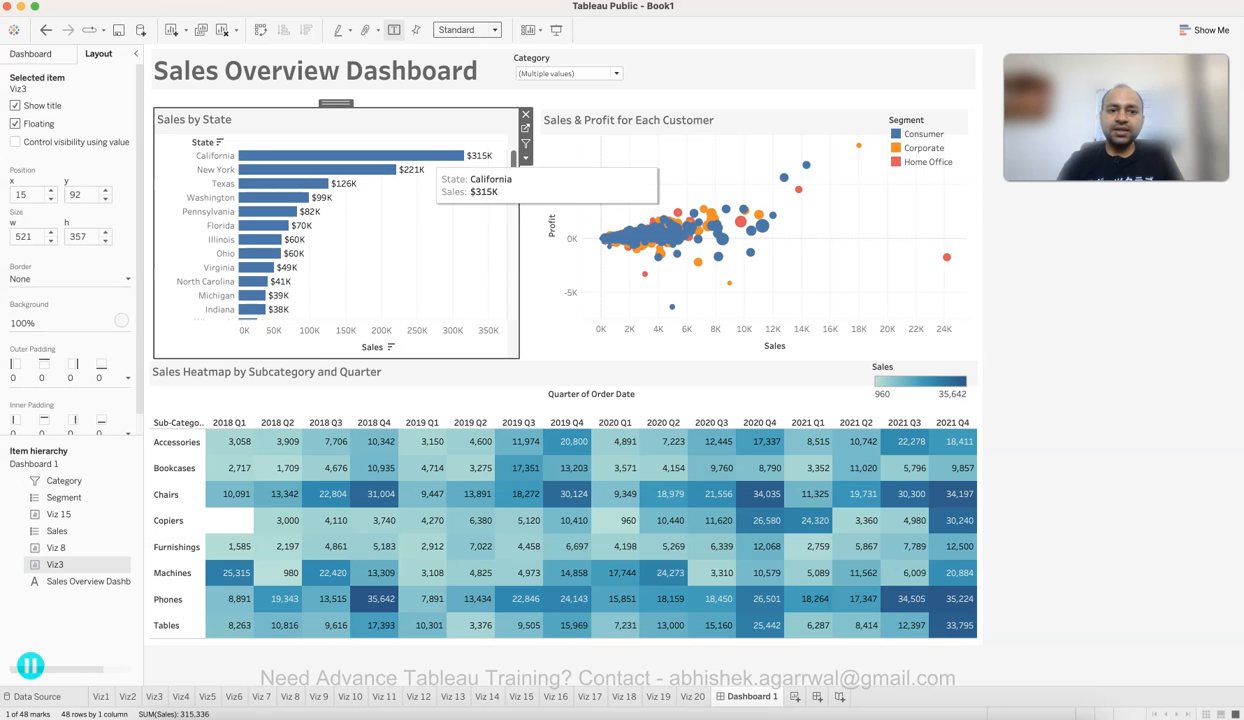
{"action": "left_click", "coordinate": [432, 157]}
{"action": "left_click", "coordinate": [430, 157]}
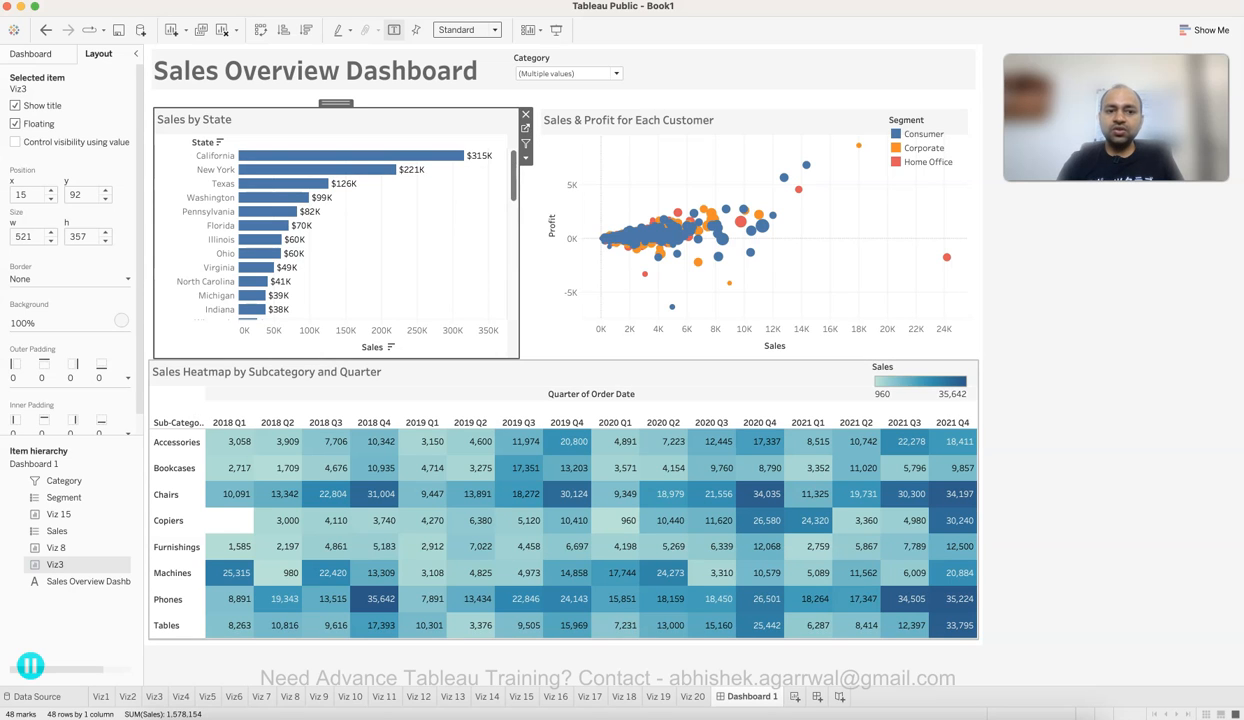
{"action": "left_click", "coordinate": [258, 211]}
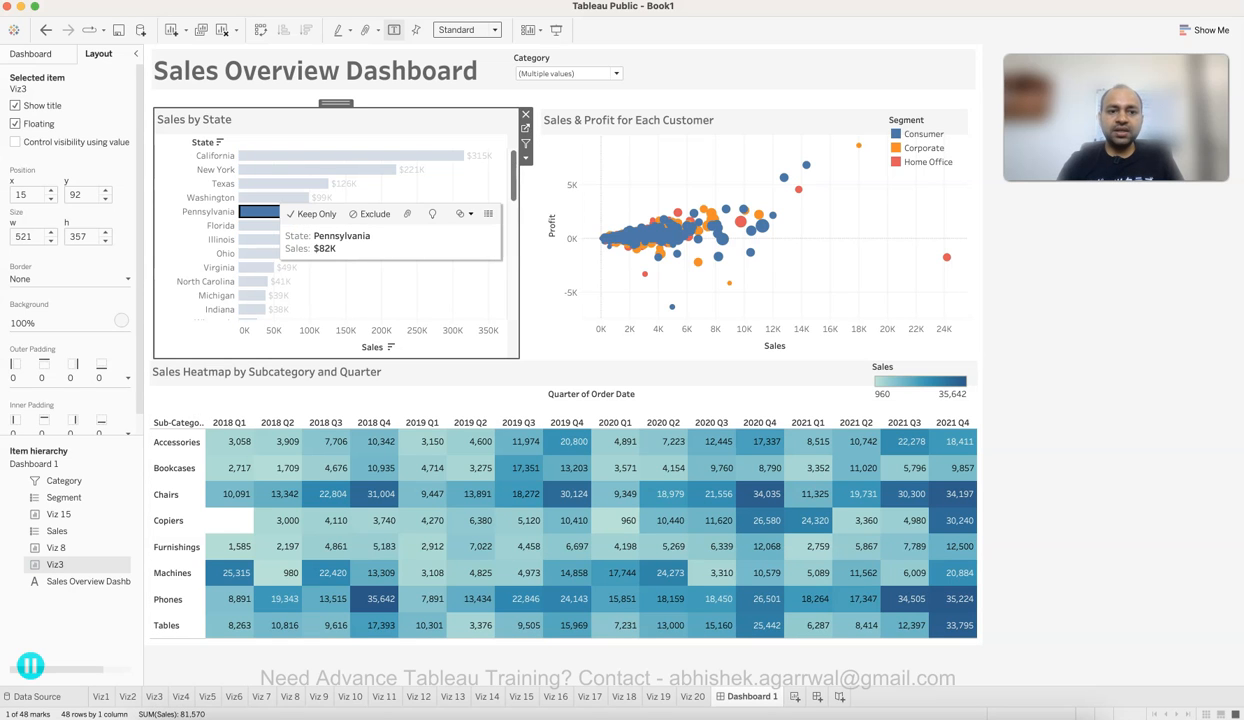
{"action": "left_click", "coordinate": [265, 212]}
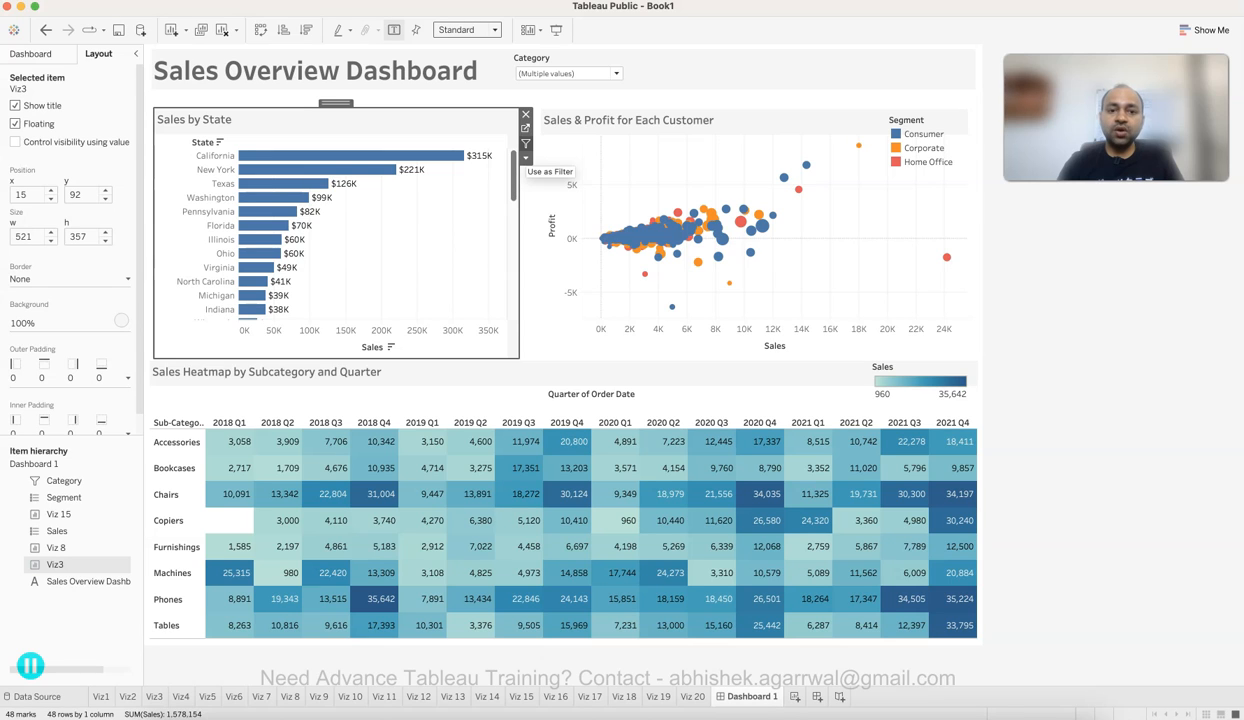
{"action": "left_click", "coordinate": [525, 143]}
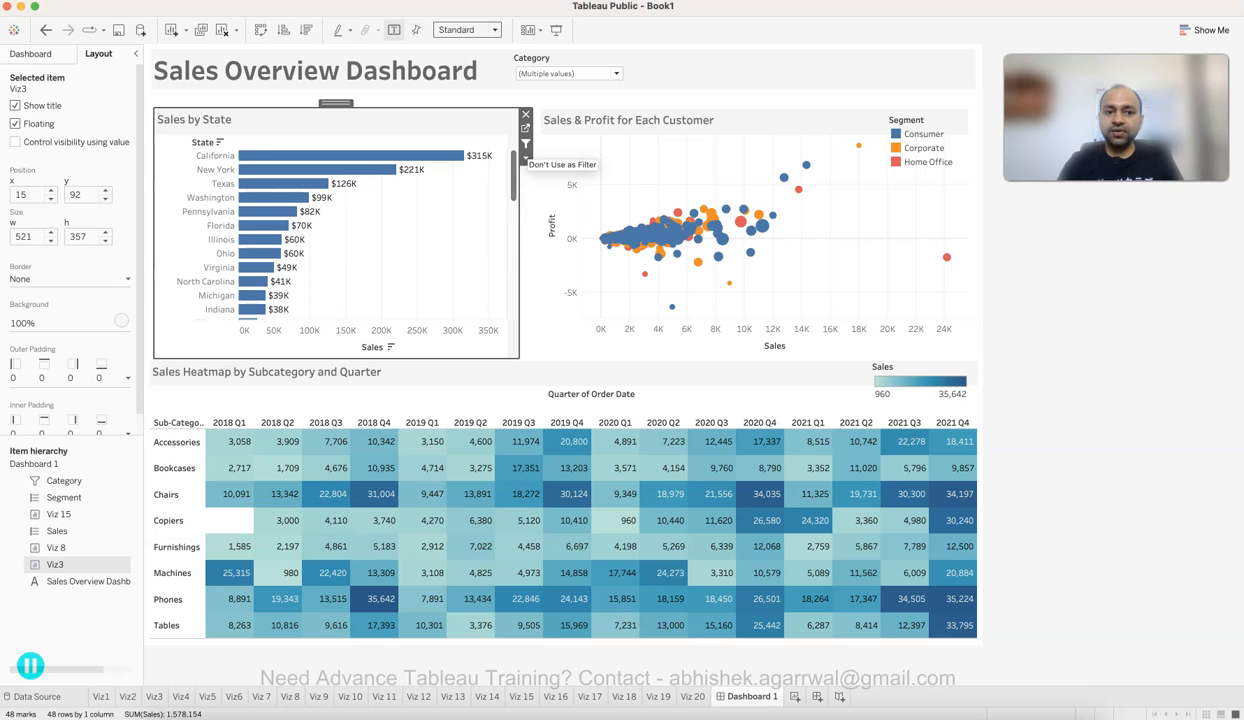
Test the state filter on the dashboard with Pennsylvania, Ohio, Michigan and Texas in turn.
{"action": "mouse_move", "coordinate": [288, 218]}
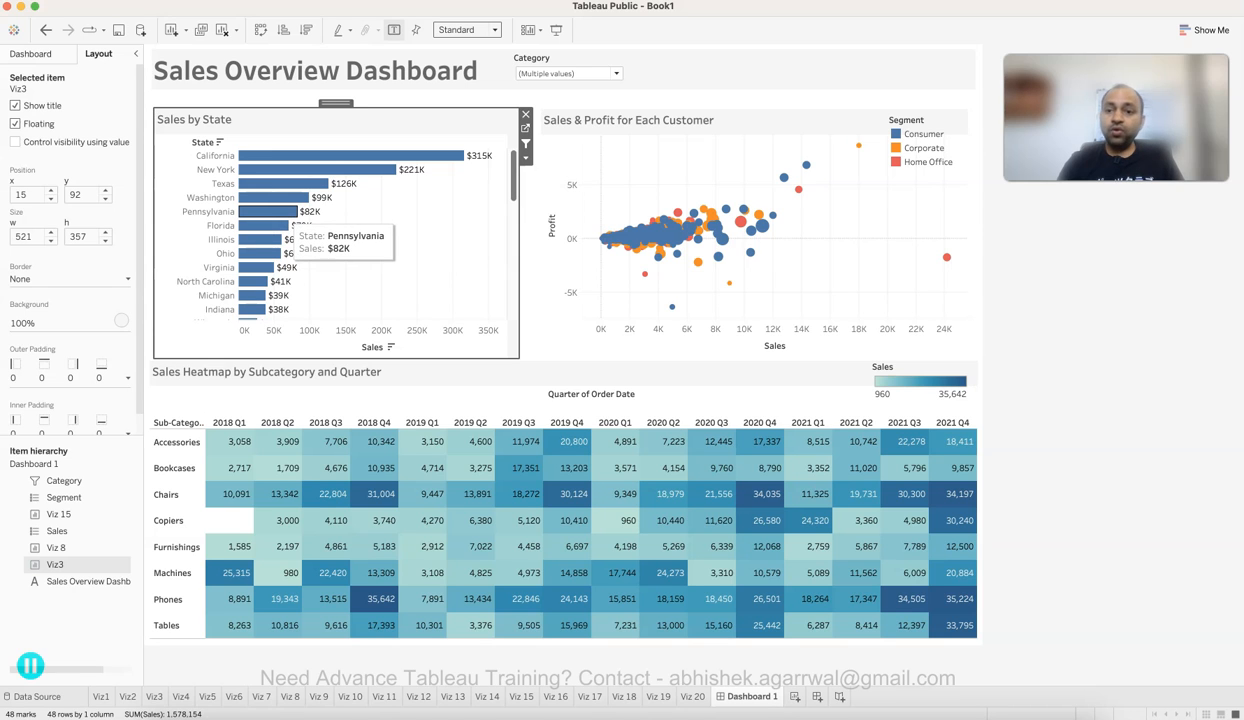
{"action": "left_click", "coordinate": [268, 211]}
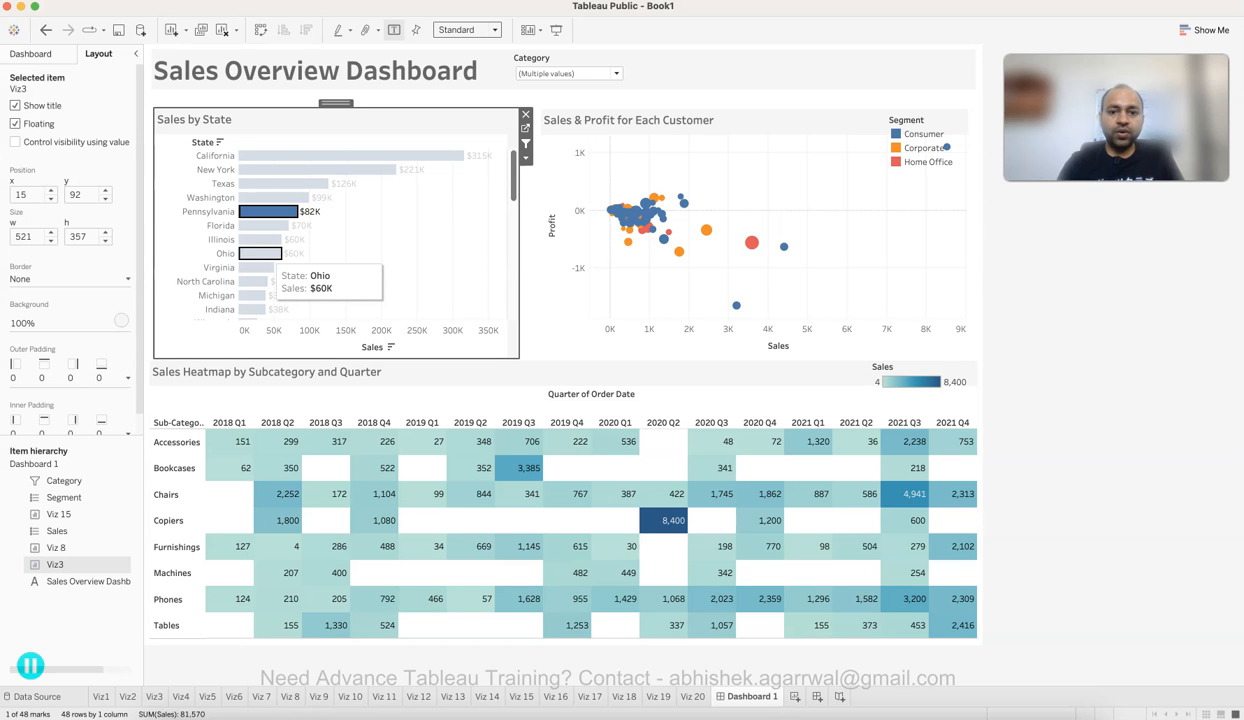
{"action": "left_click", "coordinate": [258, 254]}
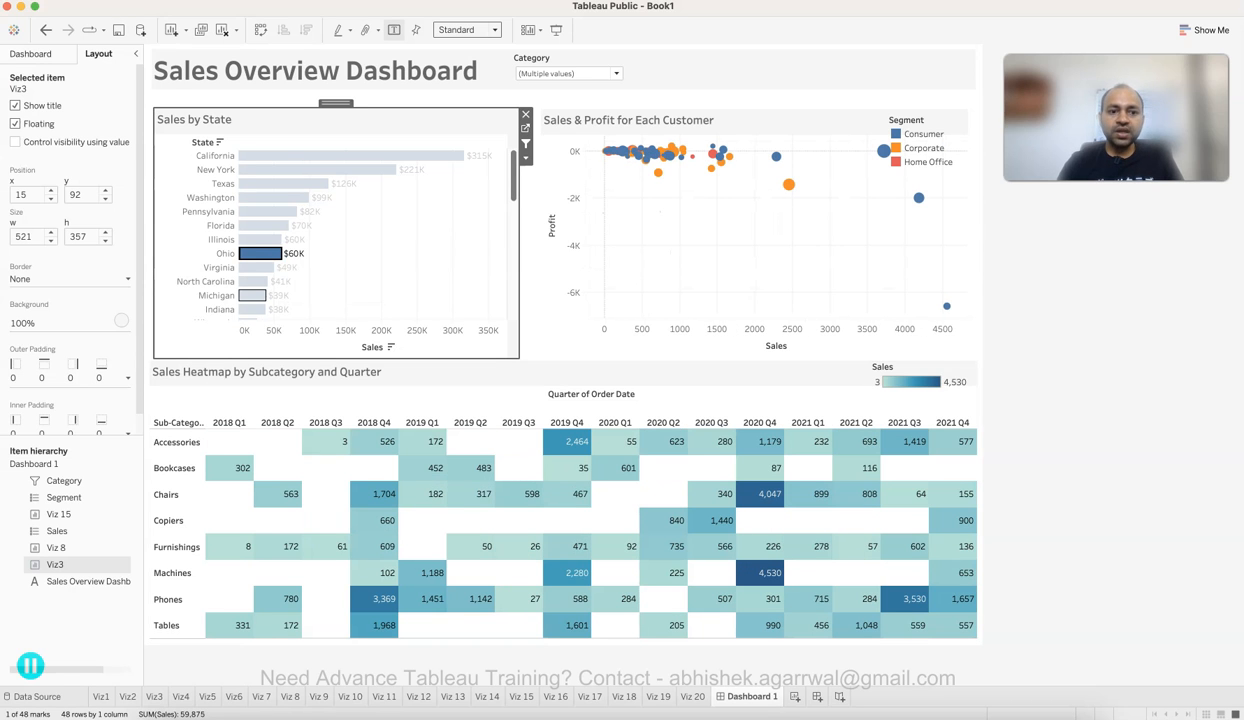
{"action": "left_click", "coordinate": [252, 295]}
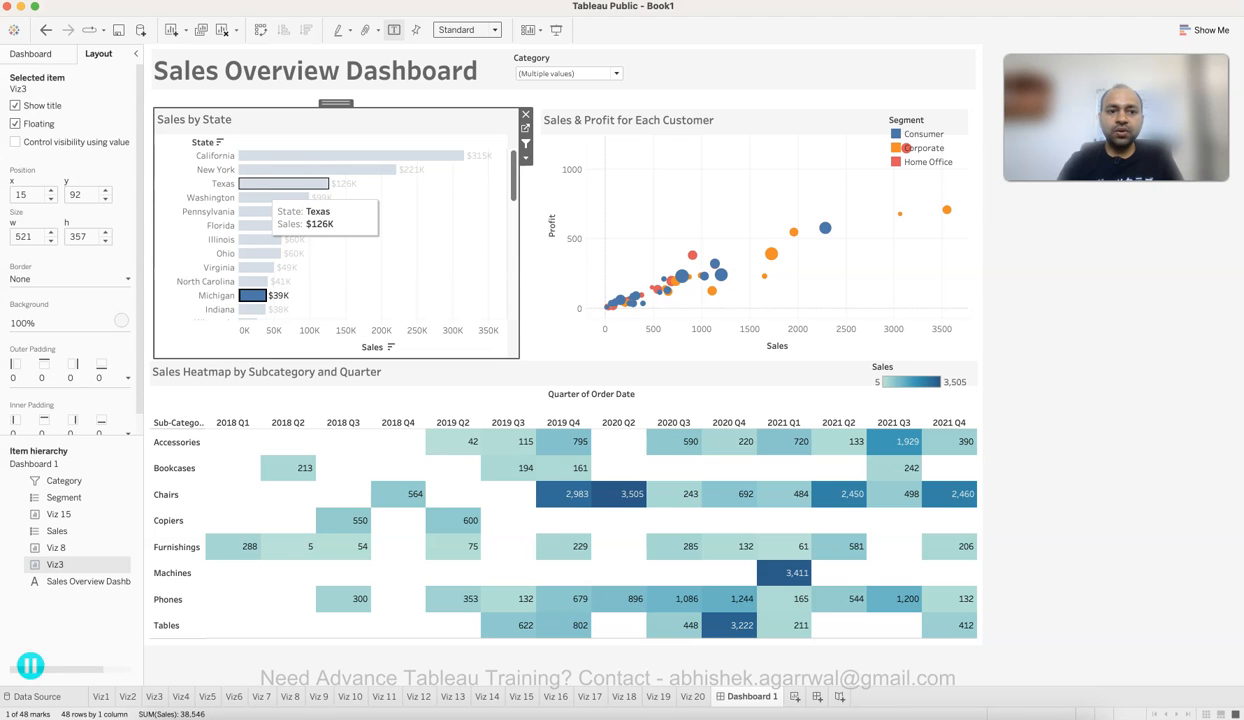
{"action": "left_click", "coordinate": [258, 184]}
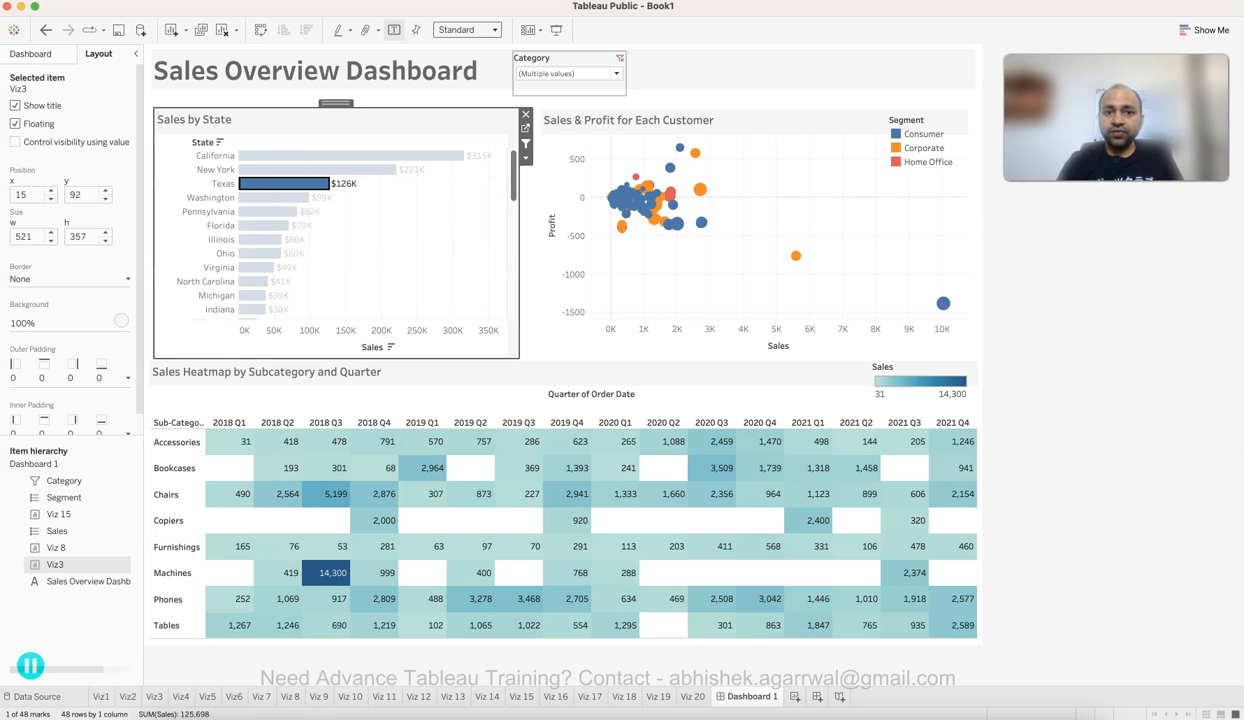
Filter the dashboard to Florida and examine the outlying points in the Sales & Profit for Each Customer chart.
{"action": "left_click", "coordinate": [605, 73]}
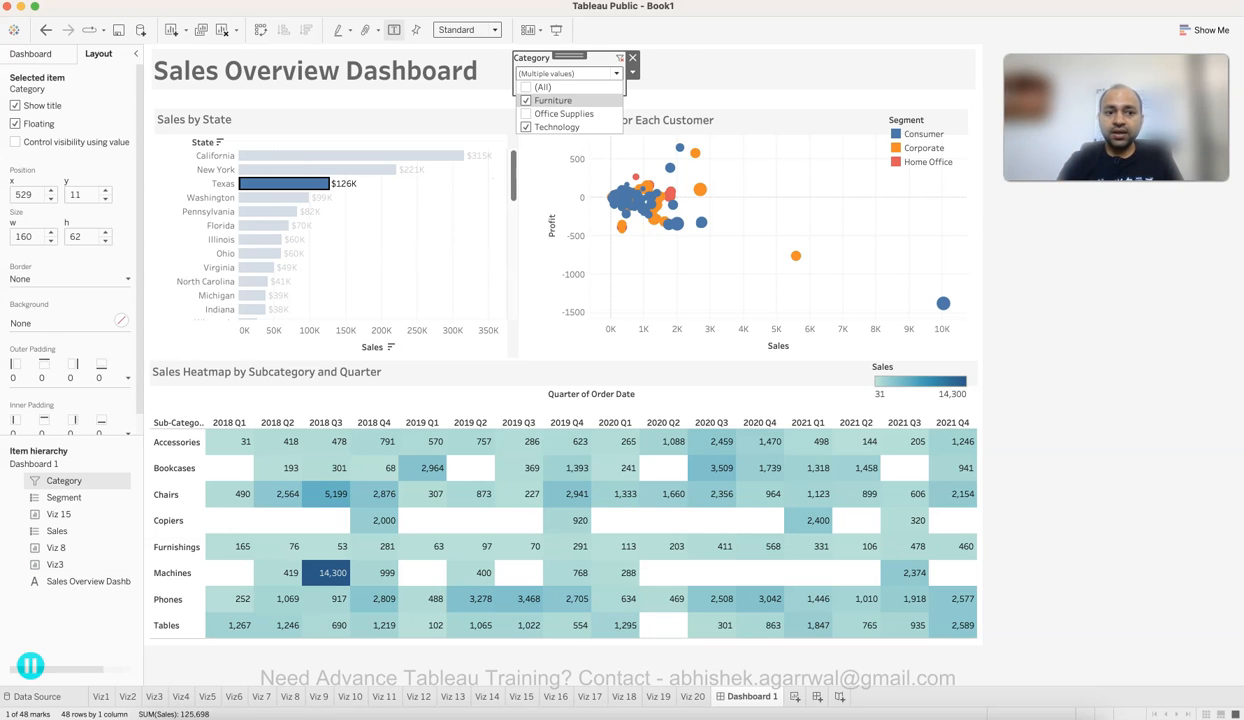
{"action": "left_click", "coordinate": [264, 225]}
{"action": "left_click", "coordinate": [264, 225]}
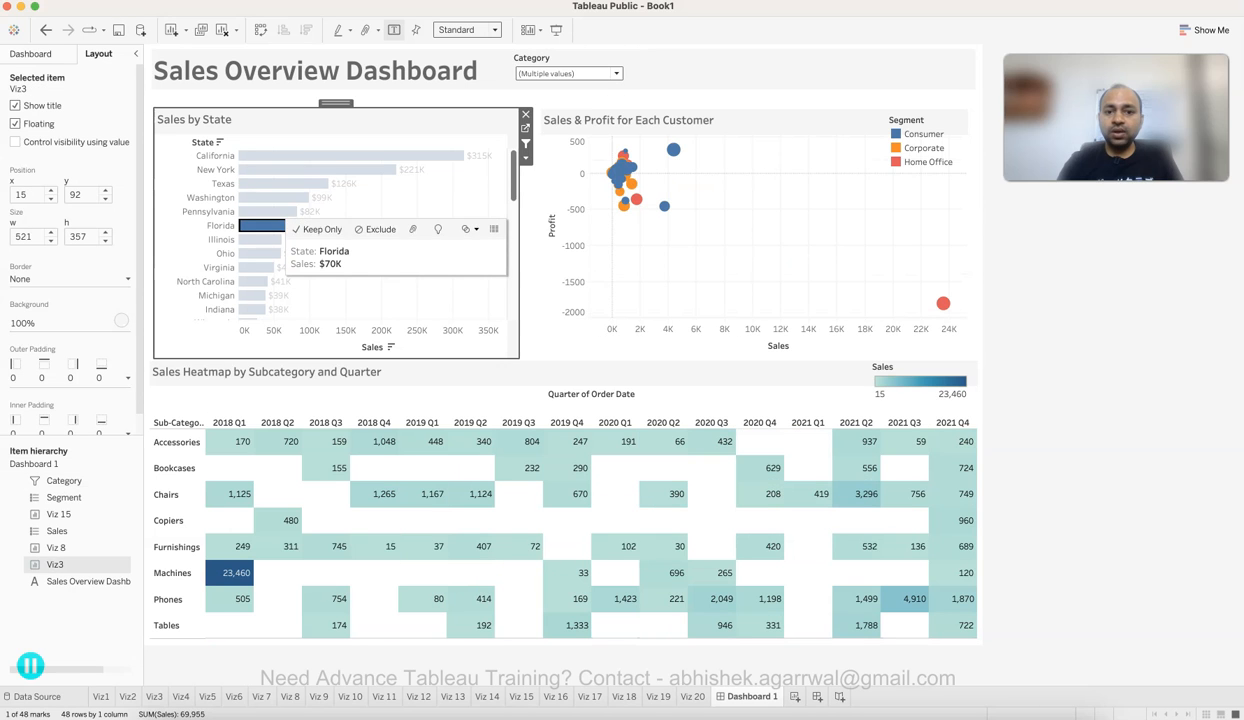
{"action": "left_click", "coordinate": [1065, 303]}
{"action": "mouse_move", "coordinate": [943, 303]}
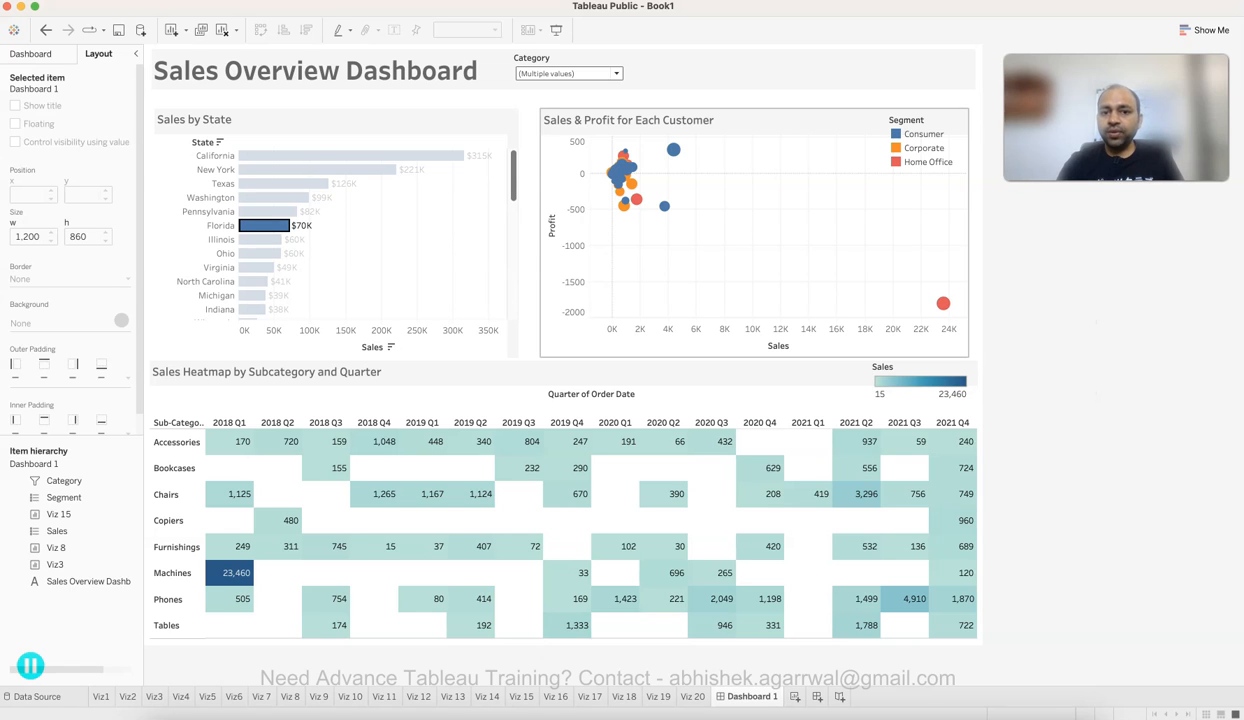
{"action": "mouse_move", "coordinate": [673, 150]}
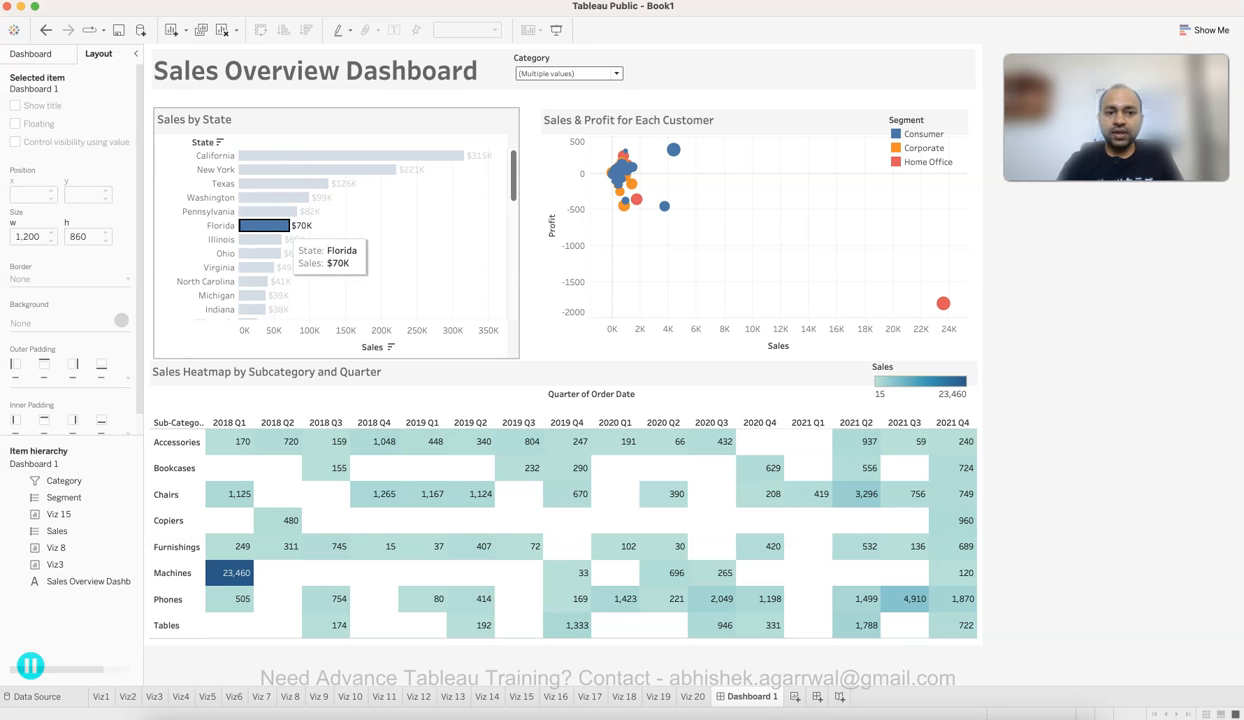
Clear the Florida selection and filter the dashboard to California.
{"action": "left_click", "coordinate": [283, 237]}
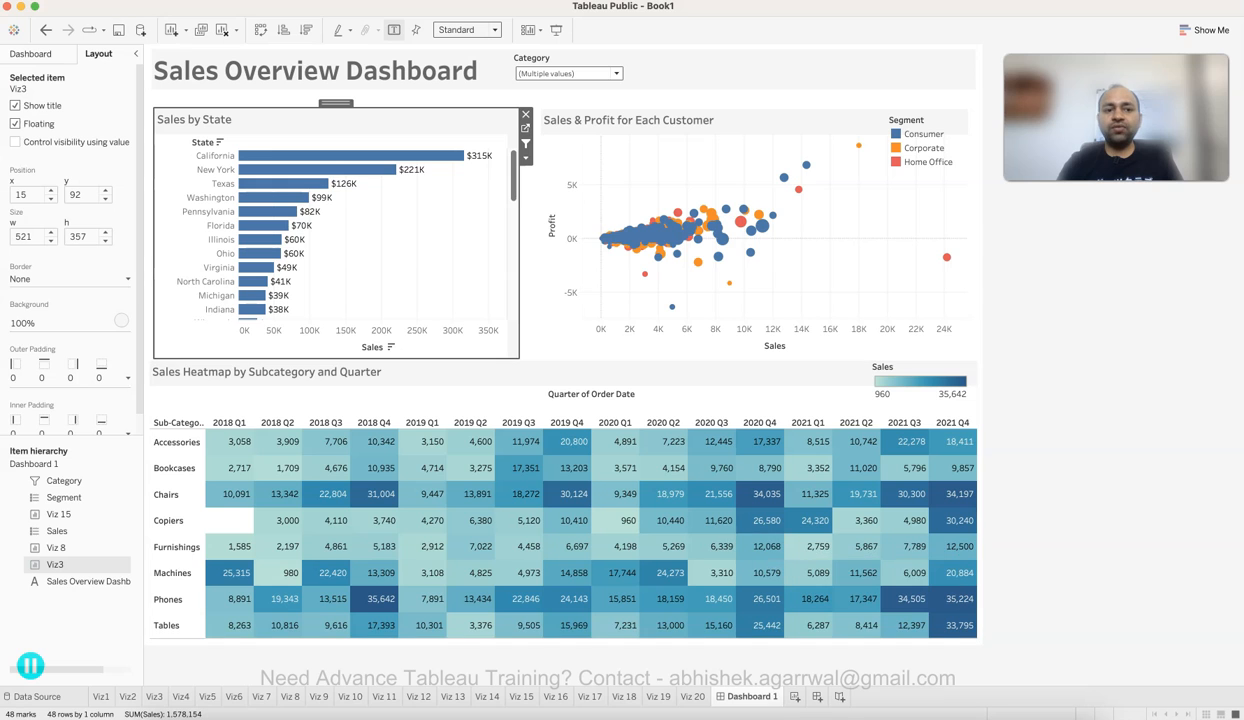
{"action": "left_click", "coordinate": [450, 156]}
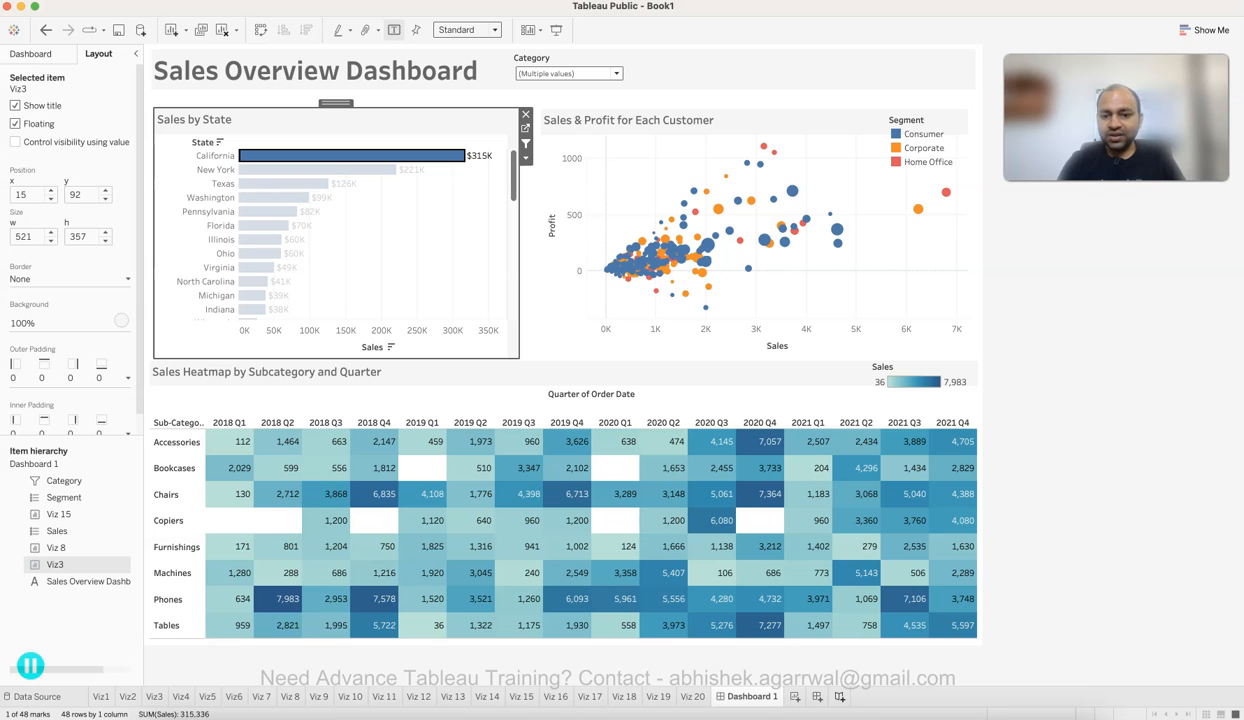
Create a new story and place the Viz4 sheet in its first story point.
{"action": "left_click", "coordinate": [839, 696]}
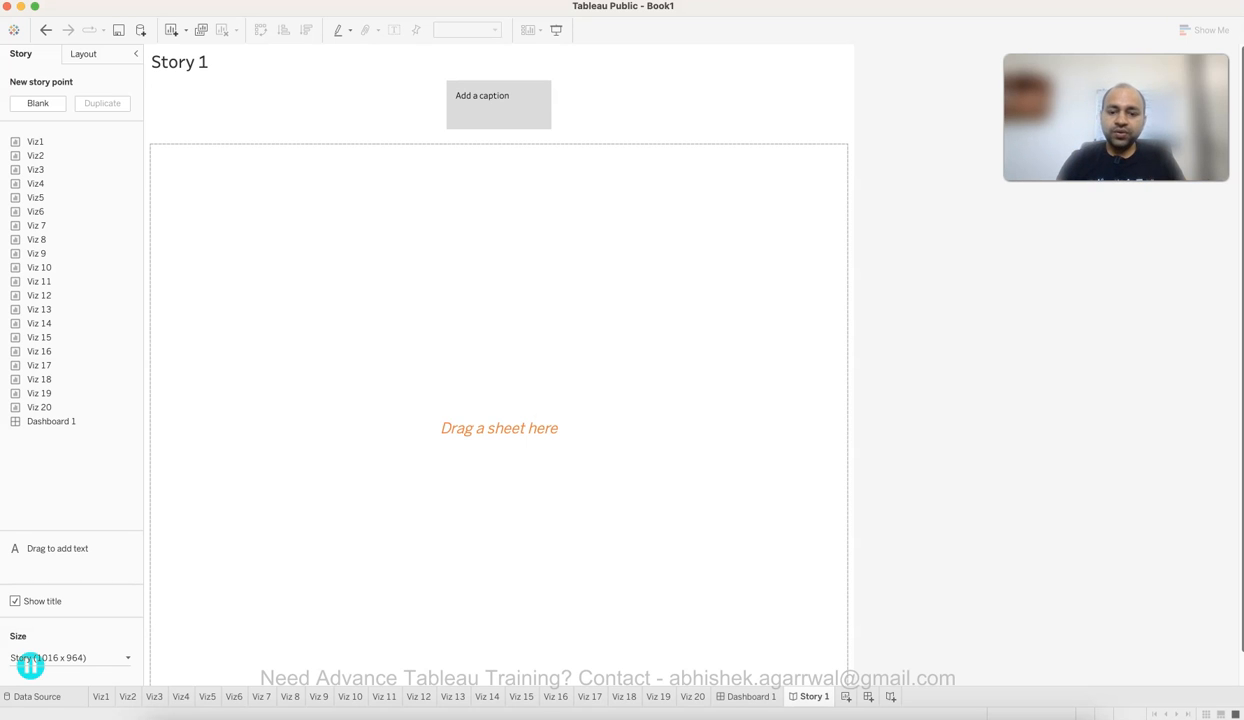
{"action": "left_click", "coordinate": [750, 696]}
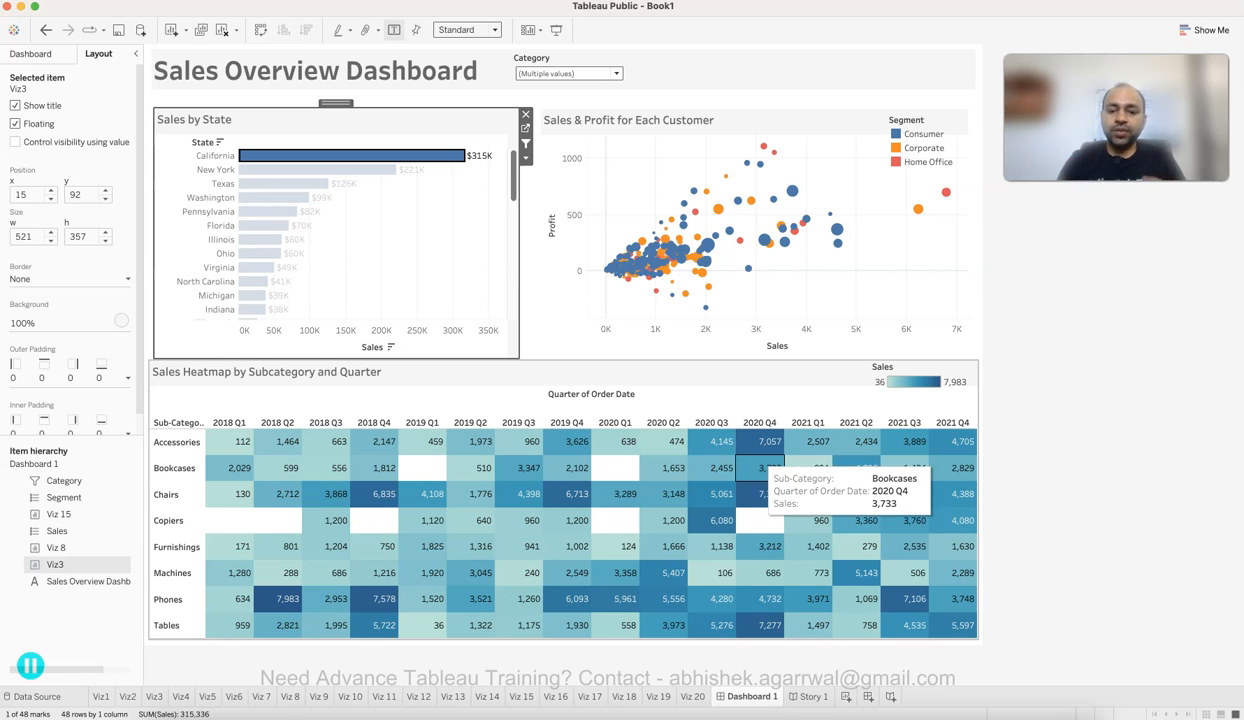
{"action": "left_click", "coordinate": [812, 696]}
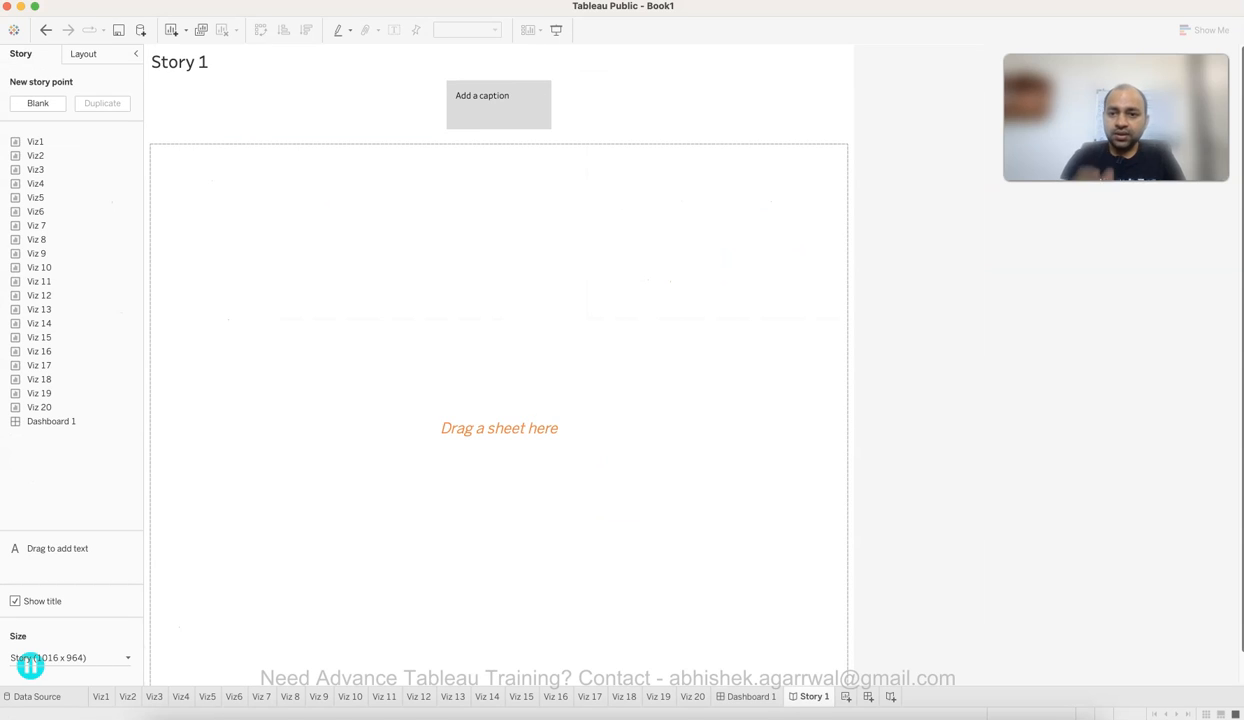
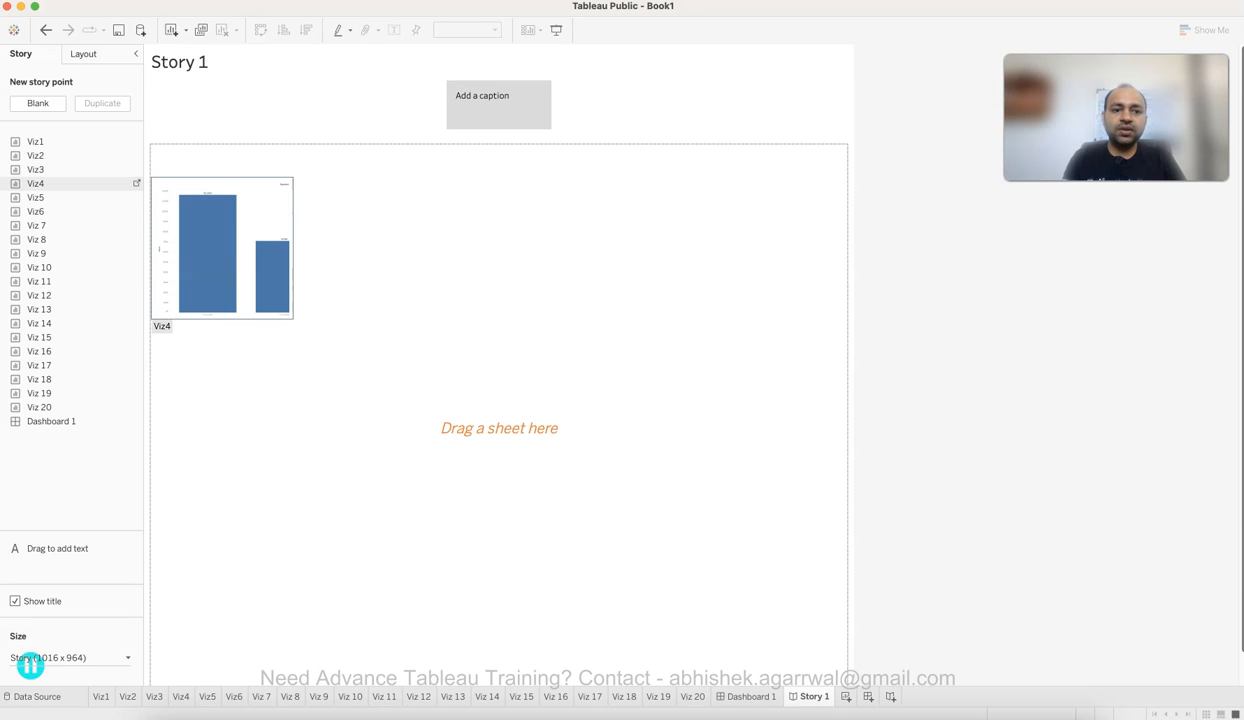
{"action": "left_click_drag", "start_coordinate": [36, 183], "coordinate": [395, 345]}
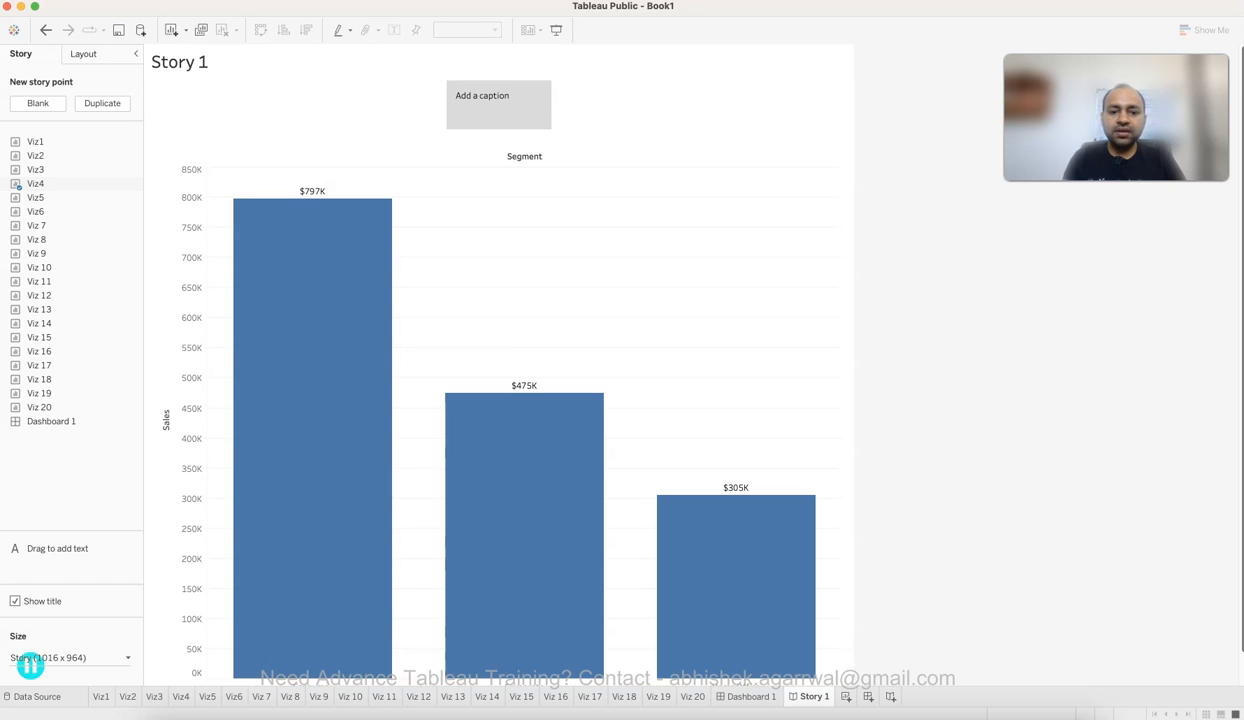
{"action": "scroll", "coordinate": [450, 460], "scroll_direction": "down", "scroll_amount": 2}
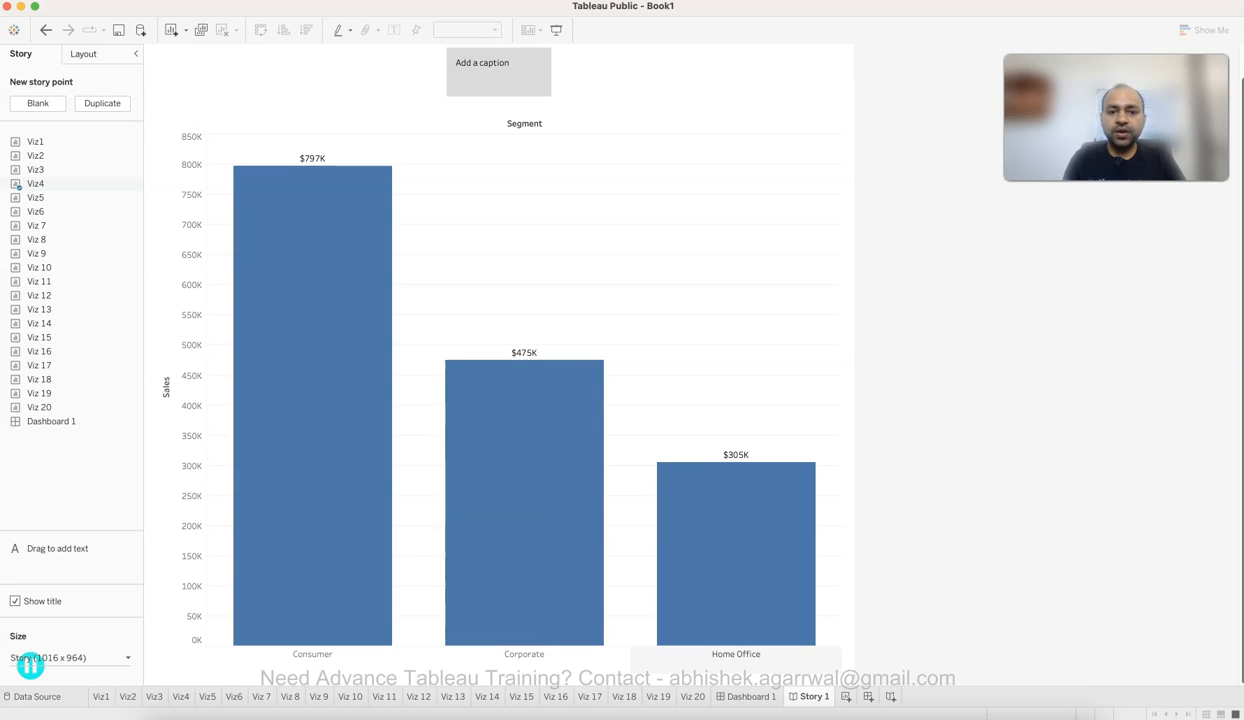
{"action": "scroll", "coordinate": [716, 640], "scroll_direction": "up", "scroll_amount": 2}
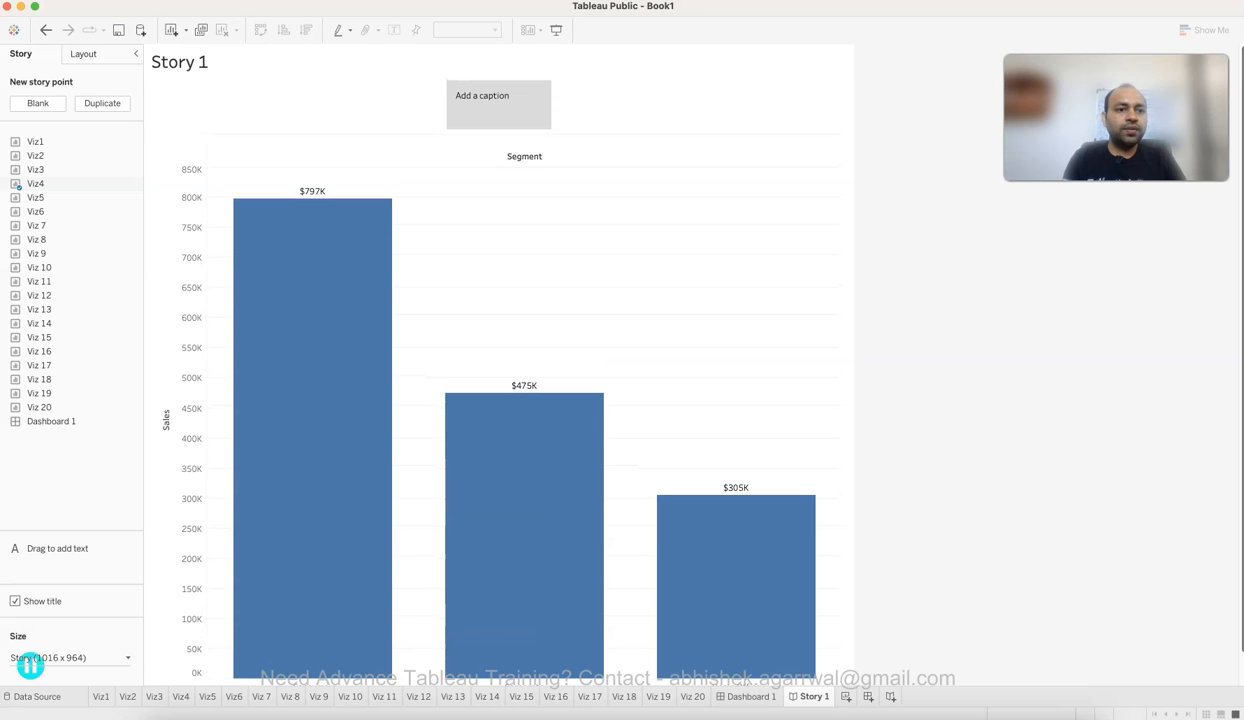
Caption the story point "What is the Sales by Each Segment?", denying the accessibility access request.
{"action": "double_click", "coordinate": [498, 104]}
{"action": "type", "text": "Wha tis the"}
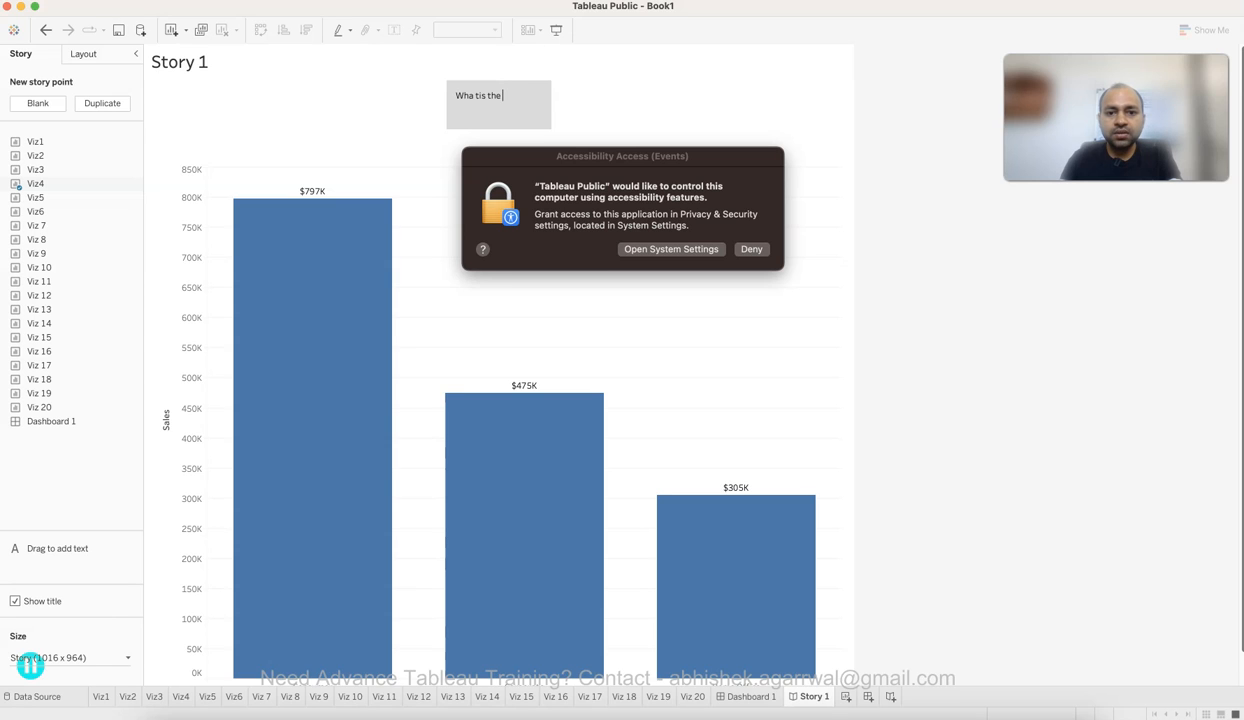
{"action": "left_click_drag", "start_coordinate": [622, 156], "coordinate": [760, 235]}
{"action": "left_click", "coordinate": [889, 328]}
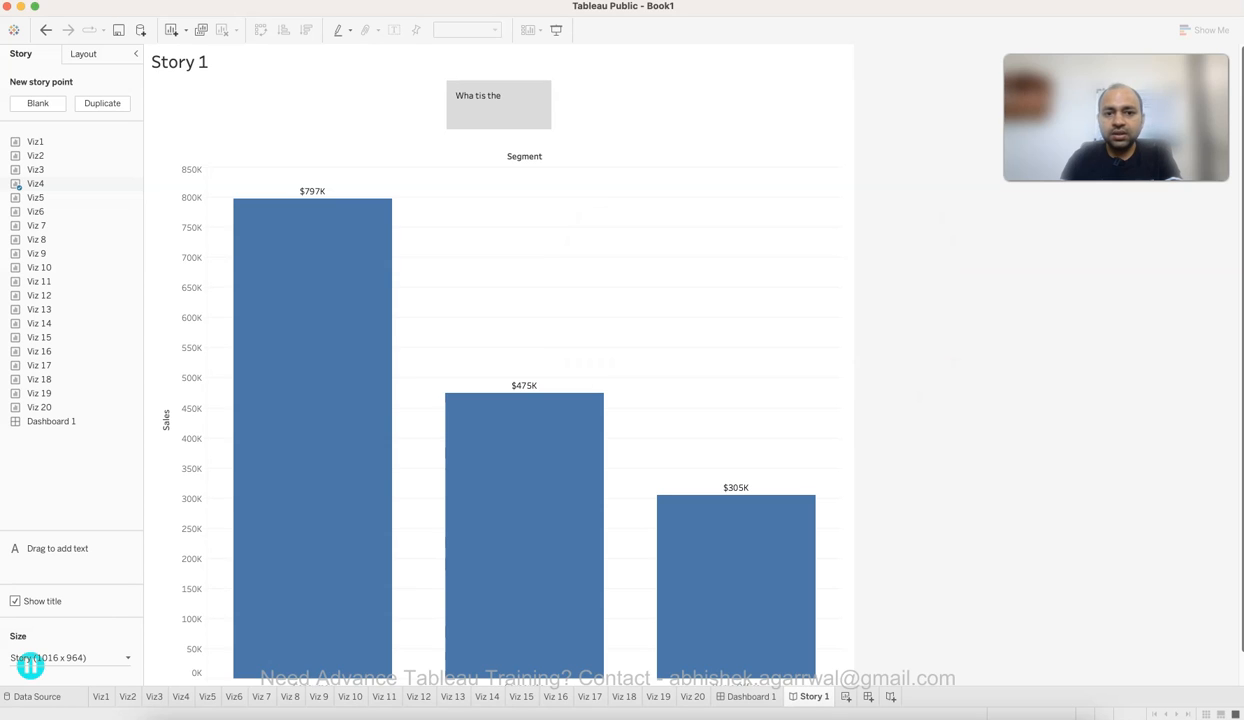
{"action": "key", "text": "BackSpace"}
{"action": "key", "text": "BackSpace"}
{"action": "key", "text": "BackSpace"}
{"action": "key", "text": "BackSpace"}
{"action": "key", "text": "BackSpace"}
{"action": "key", "text": "BackSpace"}
{"action": "key", "text": "BackSpace"}
{"action": "key", "text": "BackSpace"}
{"action": "type", "text": "t is the Sales by Each Segment?"}
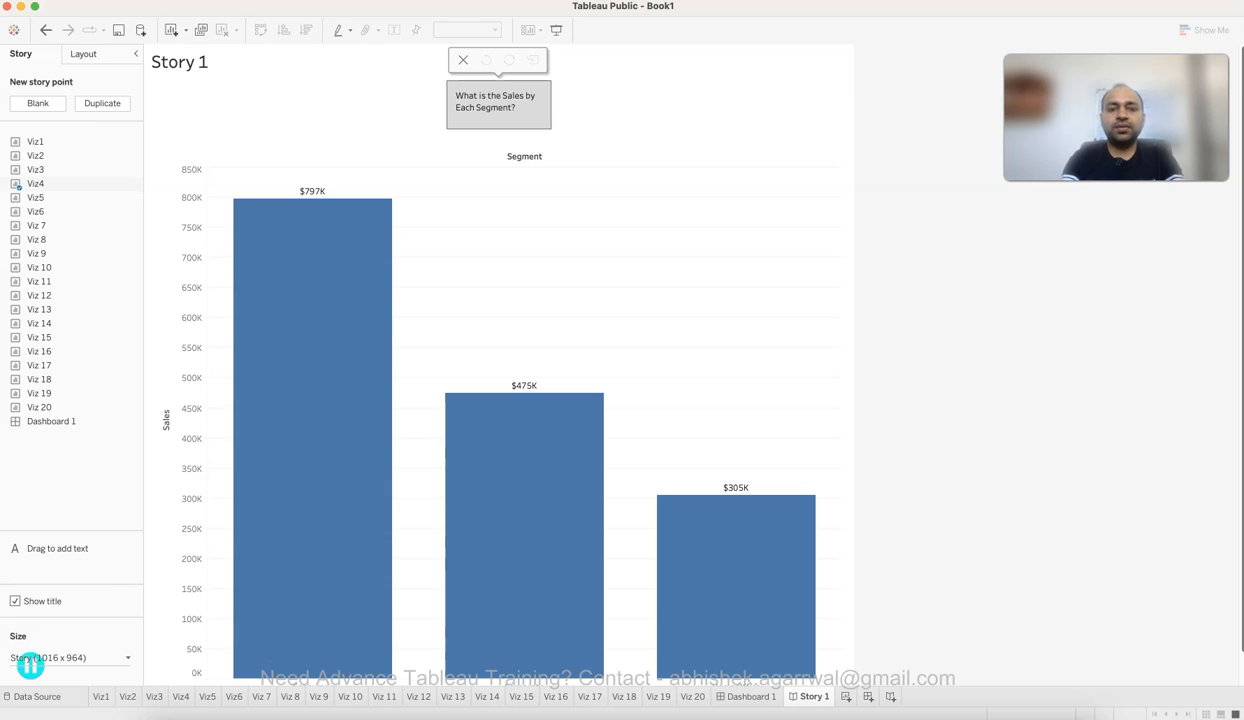
{"action": "left_click", "coordinate": [668, 291]}
Extend the story point's caption with "Why Home office is having lowest sales?" and read through the full caption.
{"action": "scroll", "coordinate": [755, 540], "scroll_direction": "down", "scroll_amount": 2}
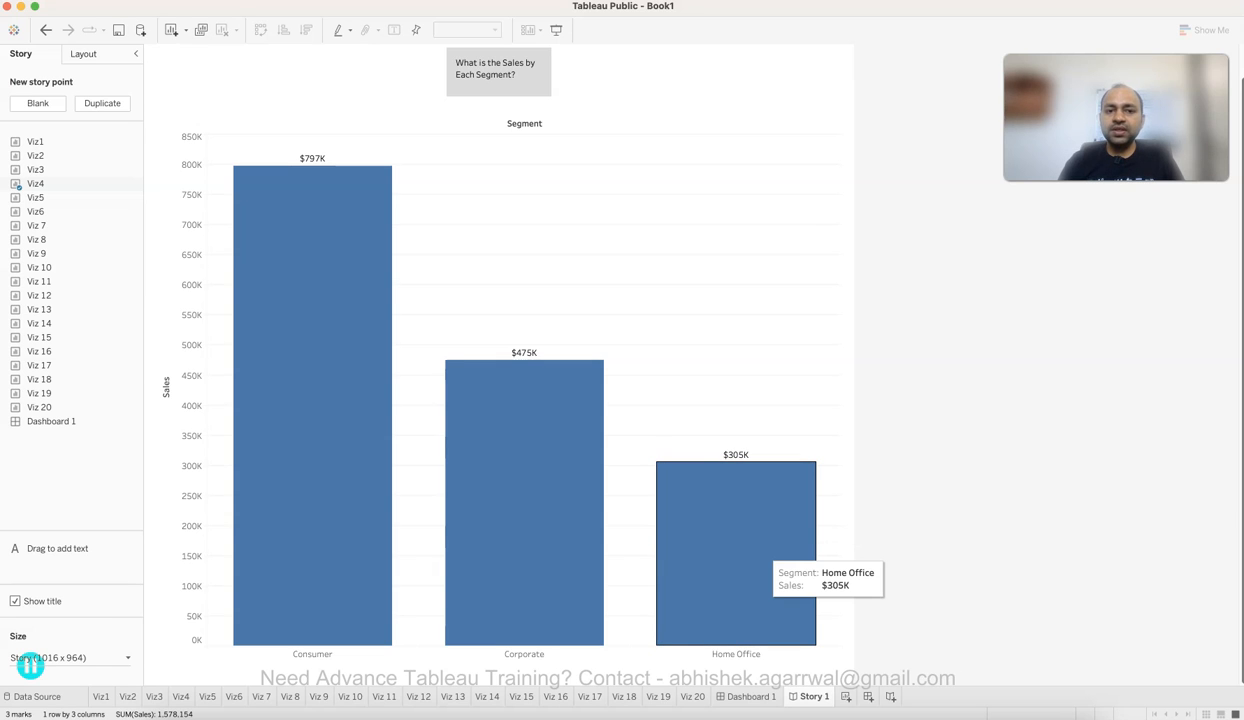
{"action": "left_click", "coordinate": [498, 73]}
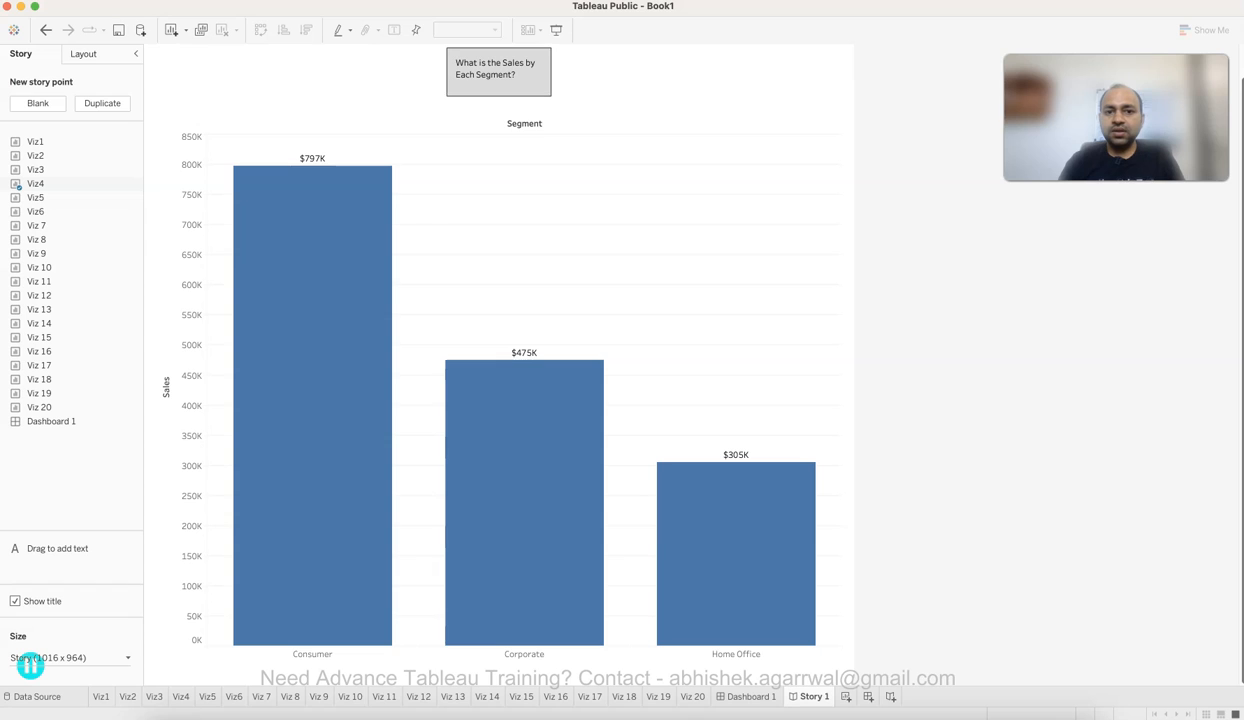
{"action": "type", "text": "Why Home is"}
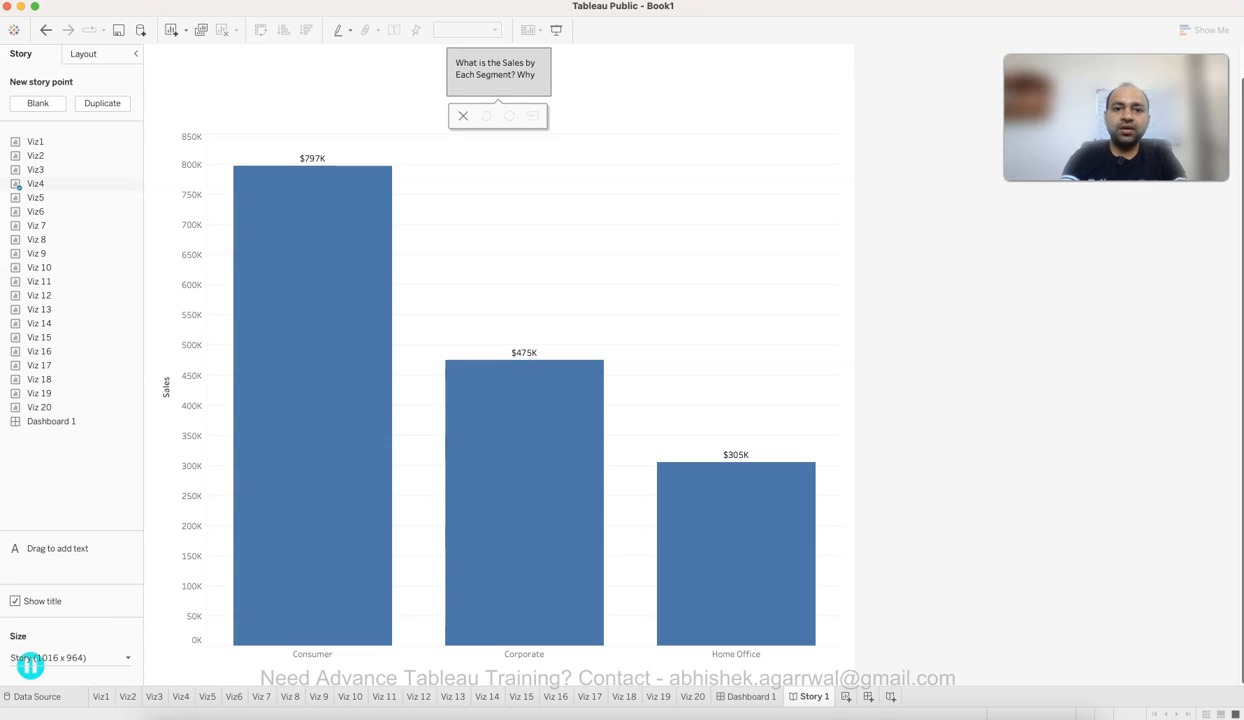
{"action": "key", "text": "BackSpace"}
{"action": "key", "text": "BackSpace"}
{"action": "type", "text": "office"}
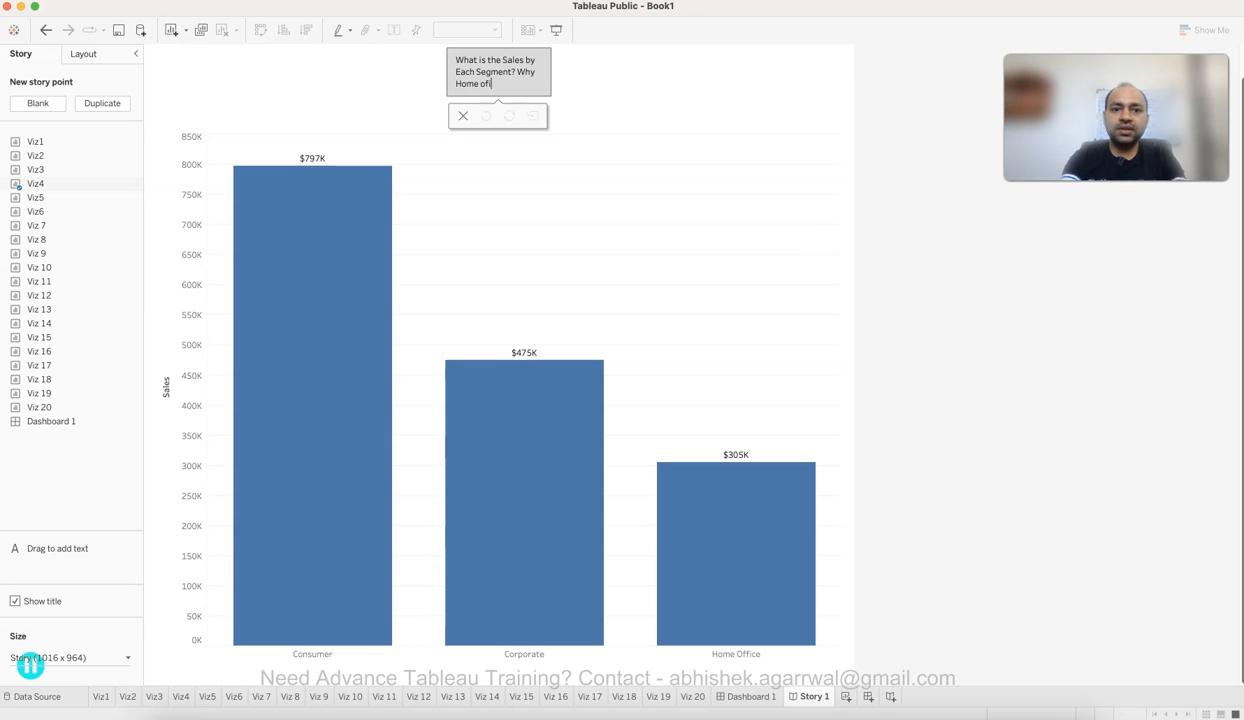
{"action": "type", "text": " is ha"}
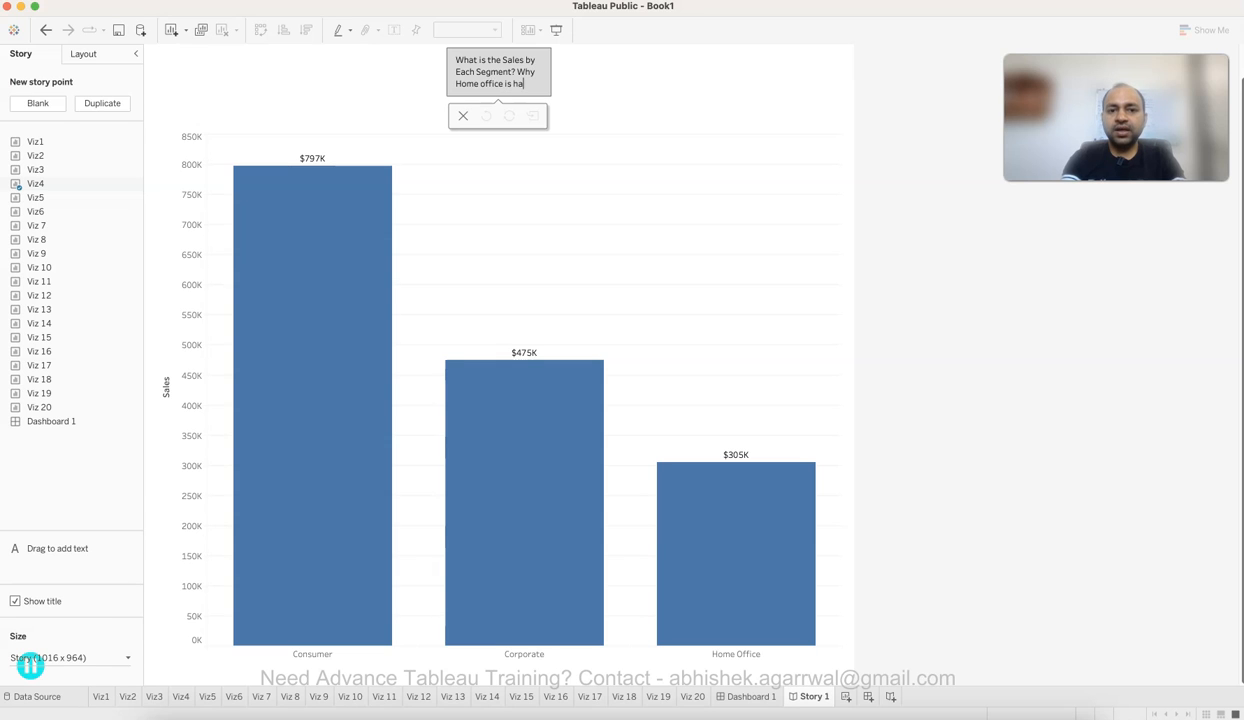
{"action": "type", "text": "ving low"}
{"action": "type", "text": "ers"}
{"action": "key", "text": "BackSpace"}
{"action": "key", "text": "BackSpace"}
{"action": "type", "text": "s"}
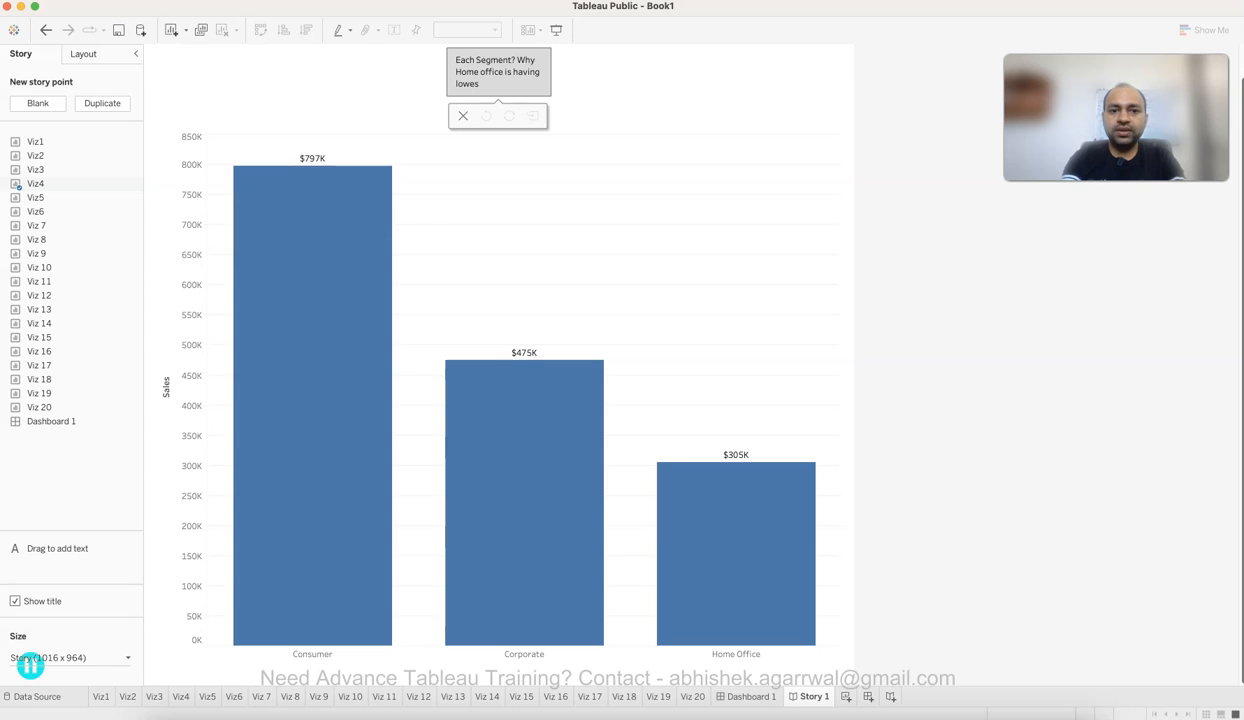
{"action": "type", "text": "t sales?"}
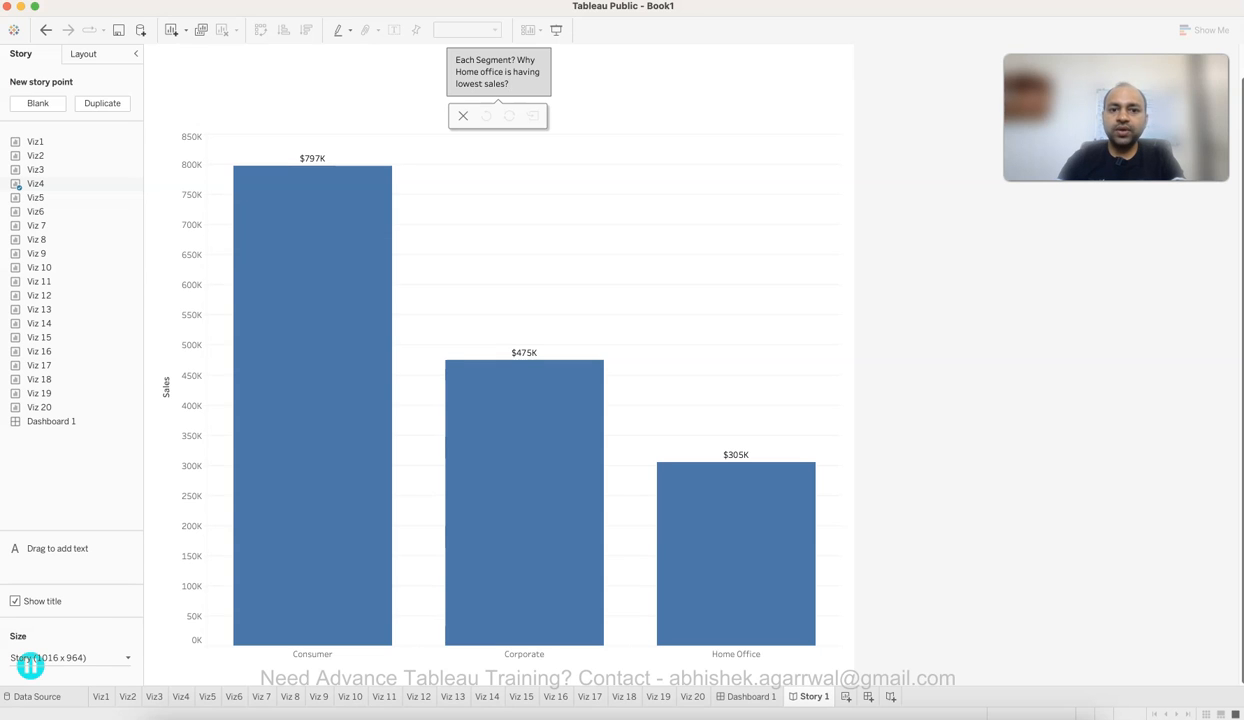
{"action": "left_click", "coordinate": [650, 85]}
{"action": "scroll", "coordinate": [498, 72], "scroll_direction": "down", "scroll_amount": 1}
{"action": "scroll", "coordinate": [498, 72], "scroll_direction": "down", "scroll_amount": 1}
{"action": "scroll", "coordinate": [498, 72], "scroll_direction": "up", "scroll_amount": 2}
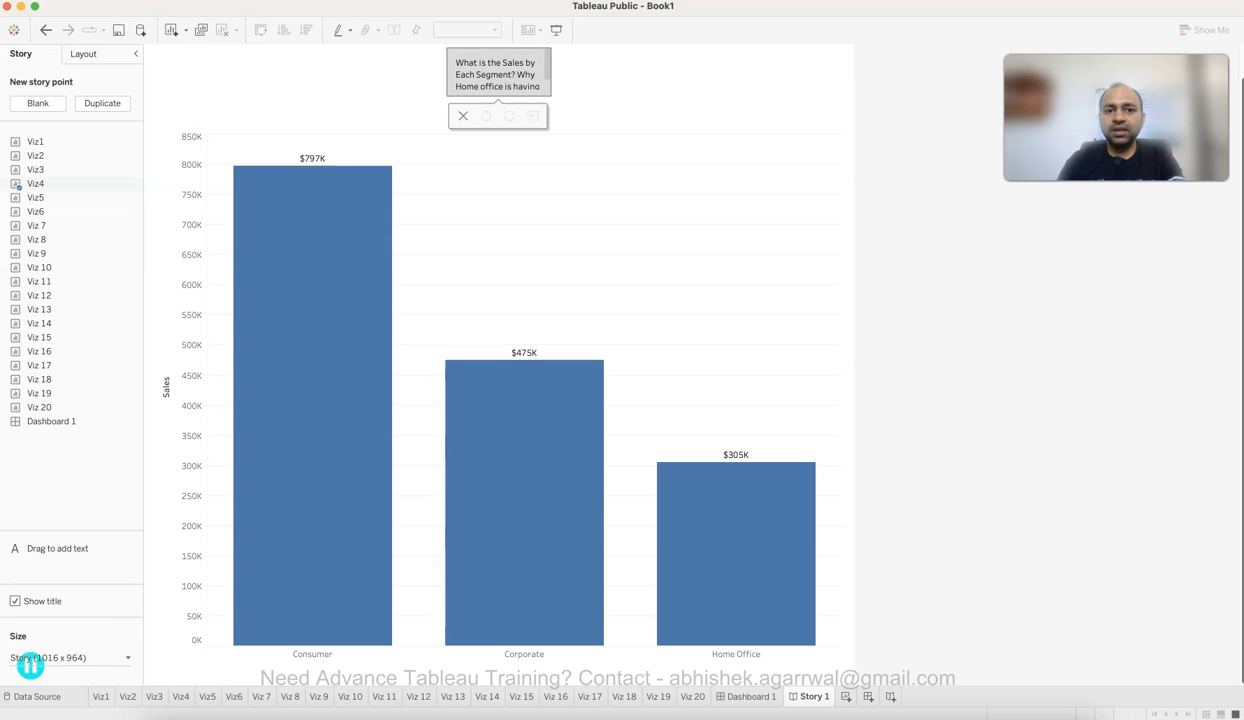
{"action": "scroll", "coordinate": [498, 72], "scroll_direction": "down", "scroll_amount": 1}
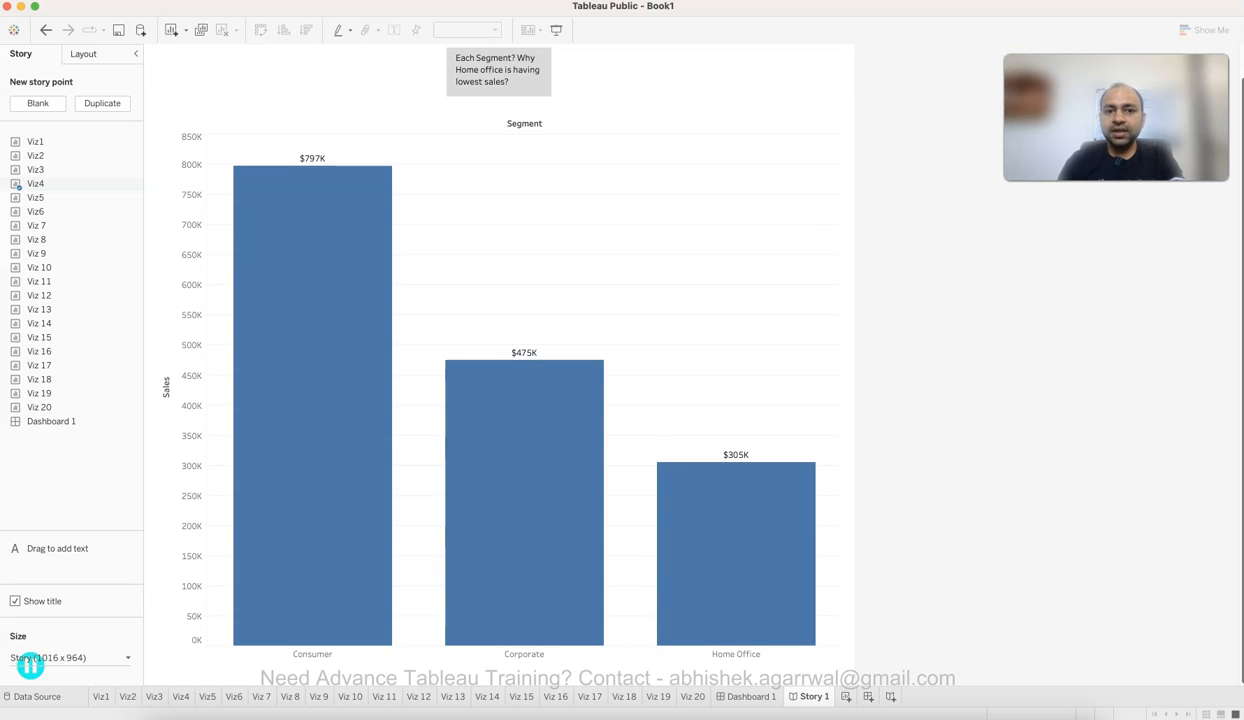
Add a blank second story point captioned "Does home office always have lower sate?".
{"action": "scroll", "coordinate": [498, 90], "scroll_direction": "up", "scroll_amount": 1}
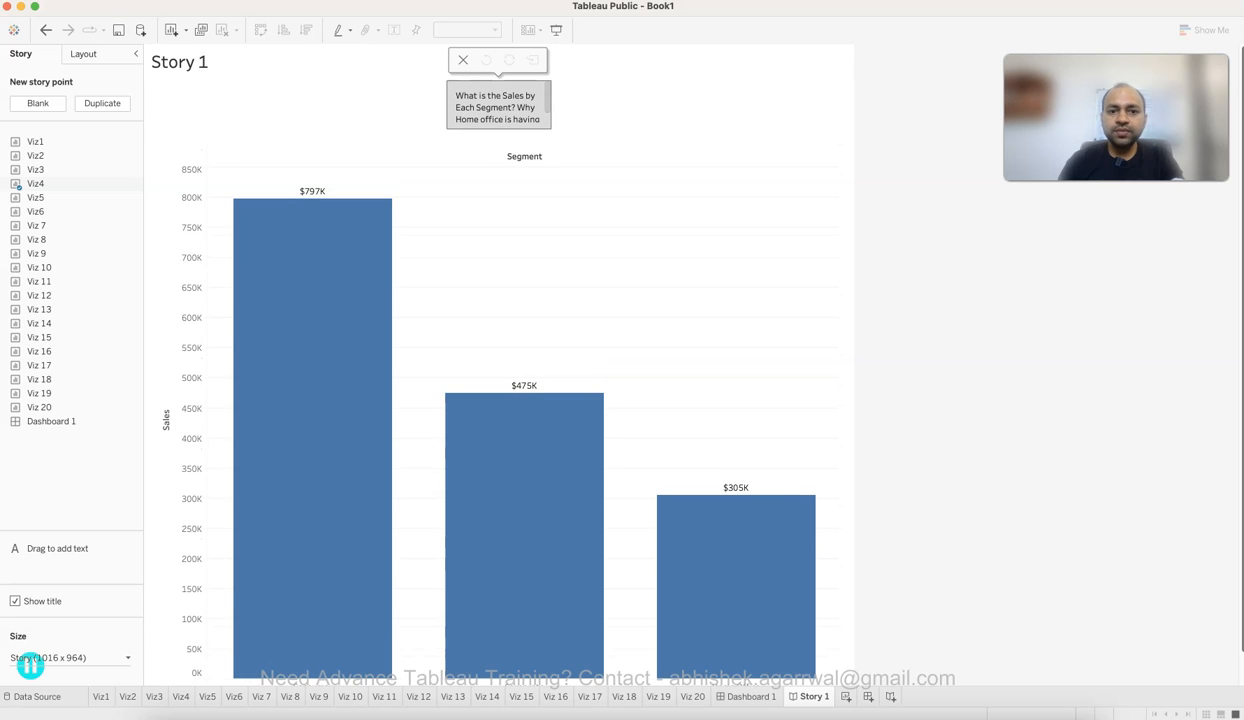
{"action": "mouse_move", "coordinate": [498, 105]}
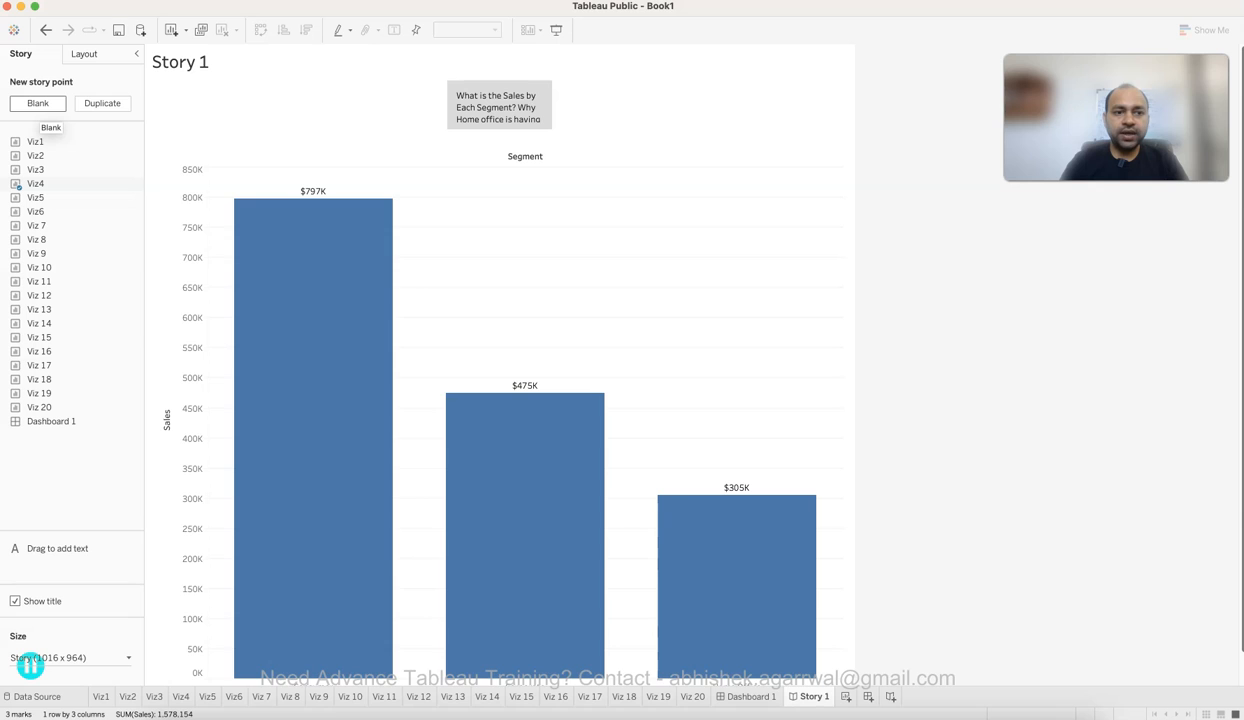
{"action": "left_click", "coordinate": [38, 103]}
{"action": "double_click", "coordinate": [552, 104]}
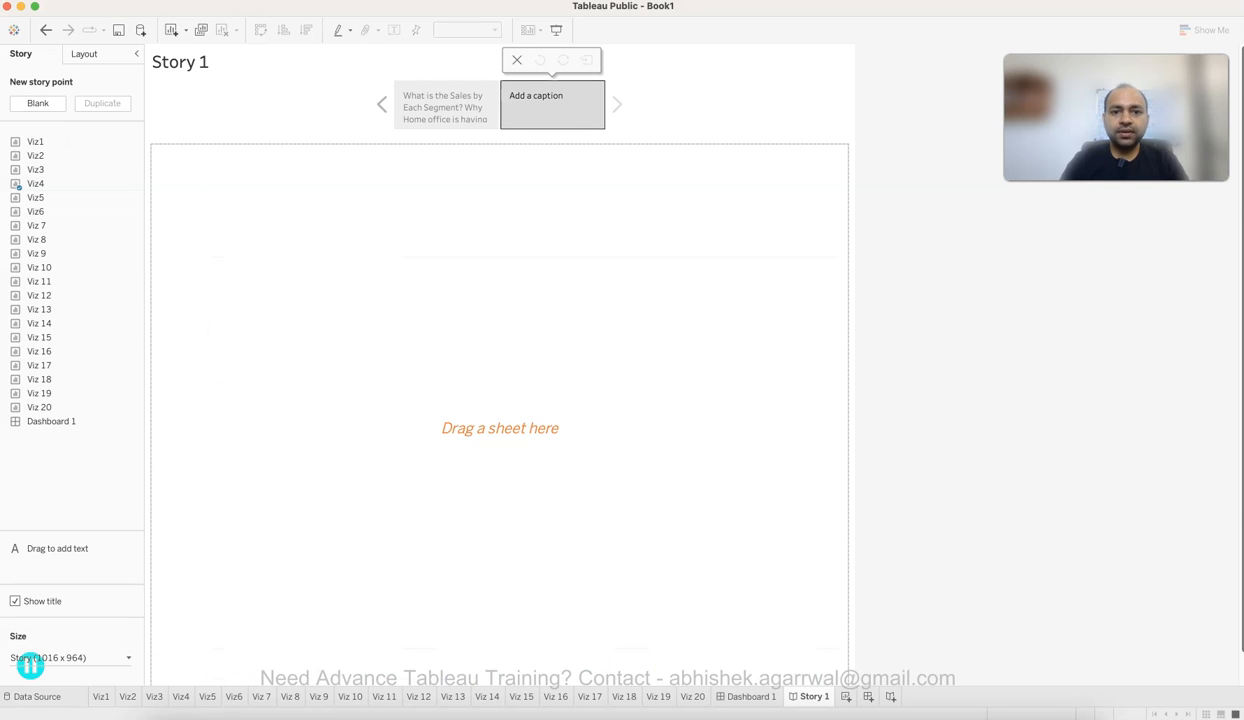
{"action": "type", "text": "Does home office always have"}
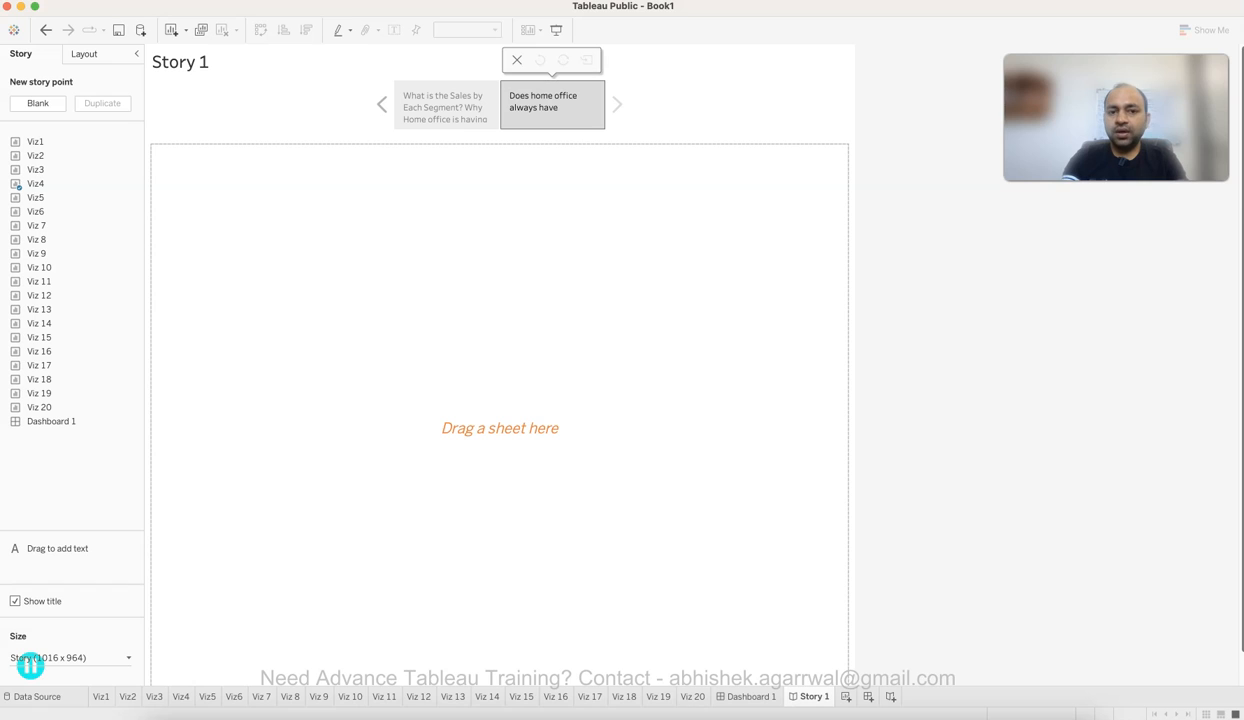
{"action": "type", "text": " lower sate?"}
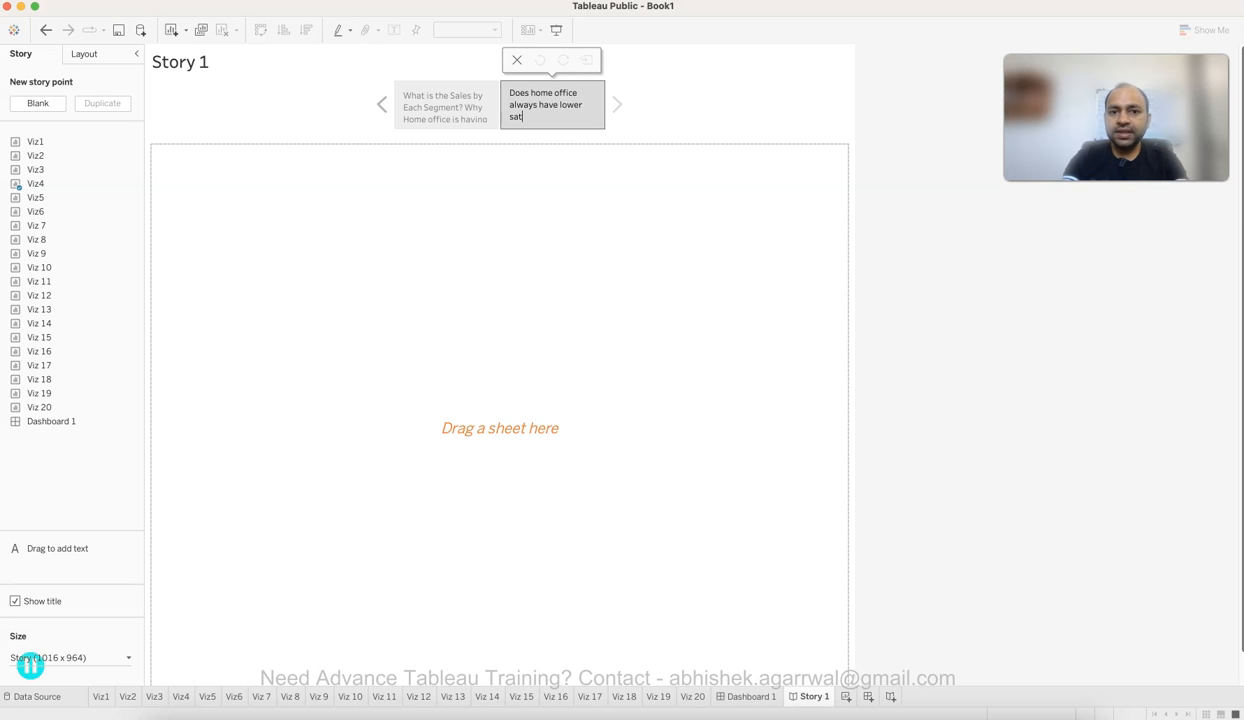
{"action": "key", "text": "Return"}
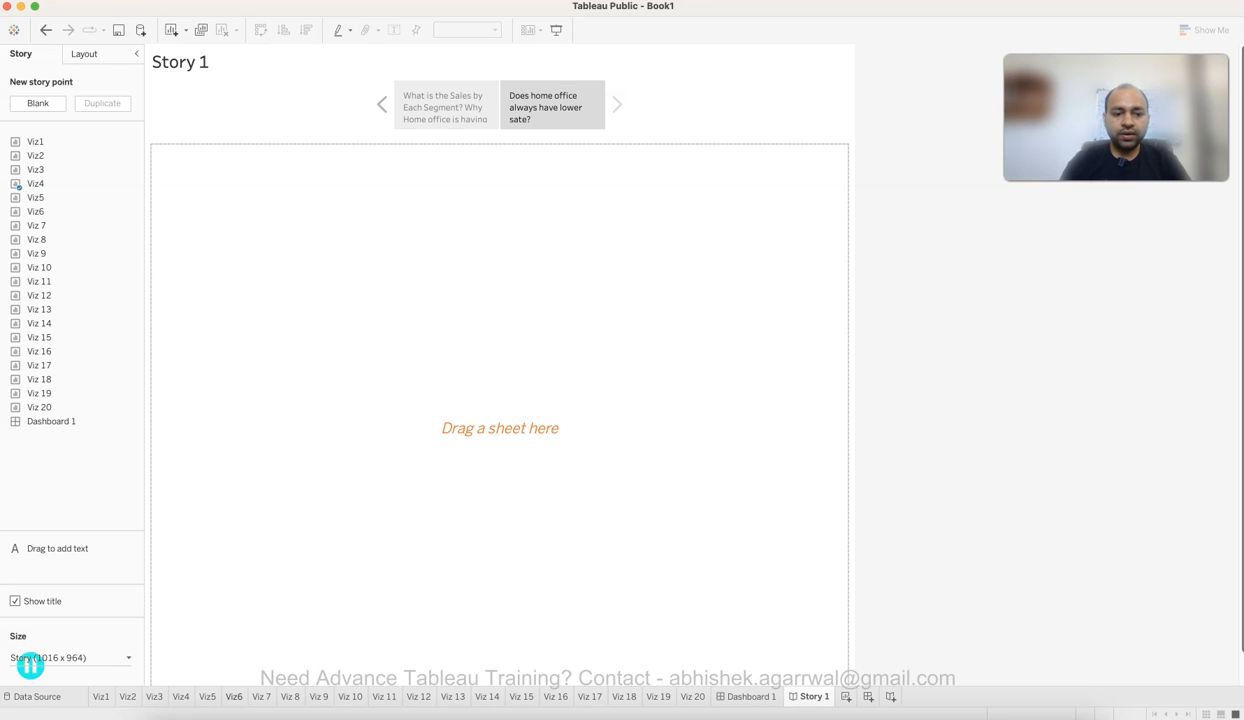
Review the Viz6 and Viz5 sheets, and duplicate the Viz4 sheet.
{"action": "left_click", "coordinate": [234, 697]}
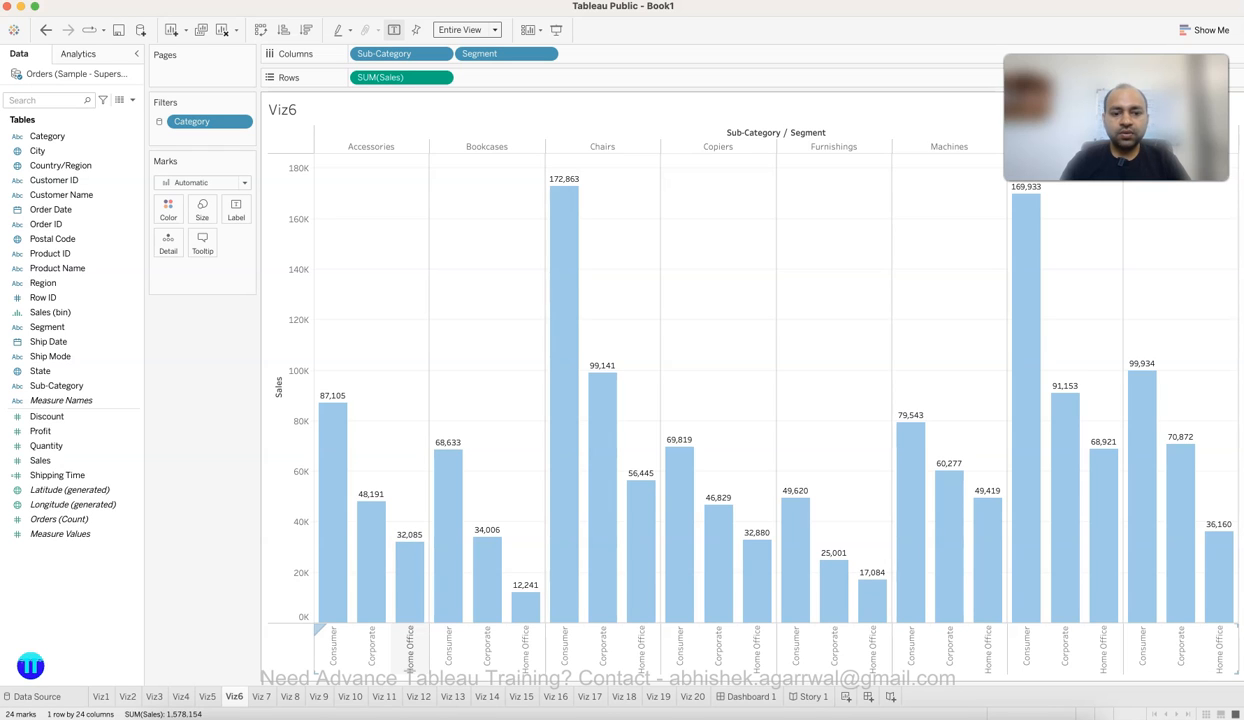
{"action": "left_click", "coordinate": [207, 697]}
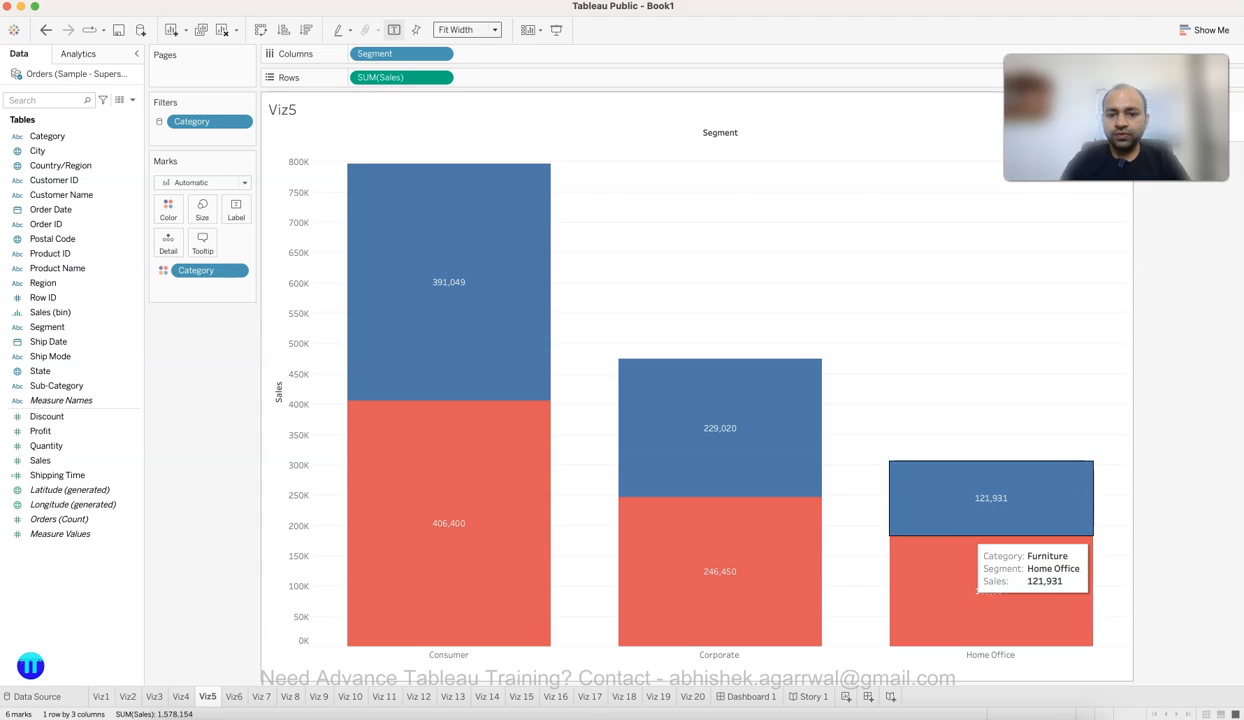
{"action": "left_click", "coordinate": [181, 697]}
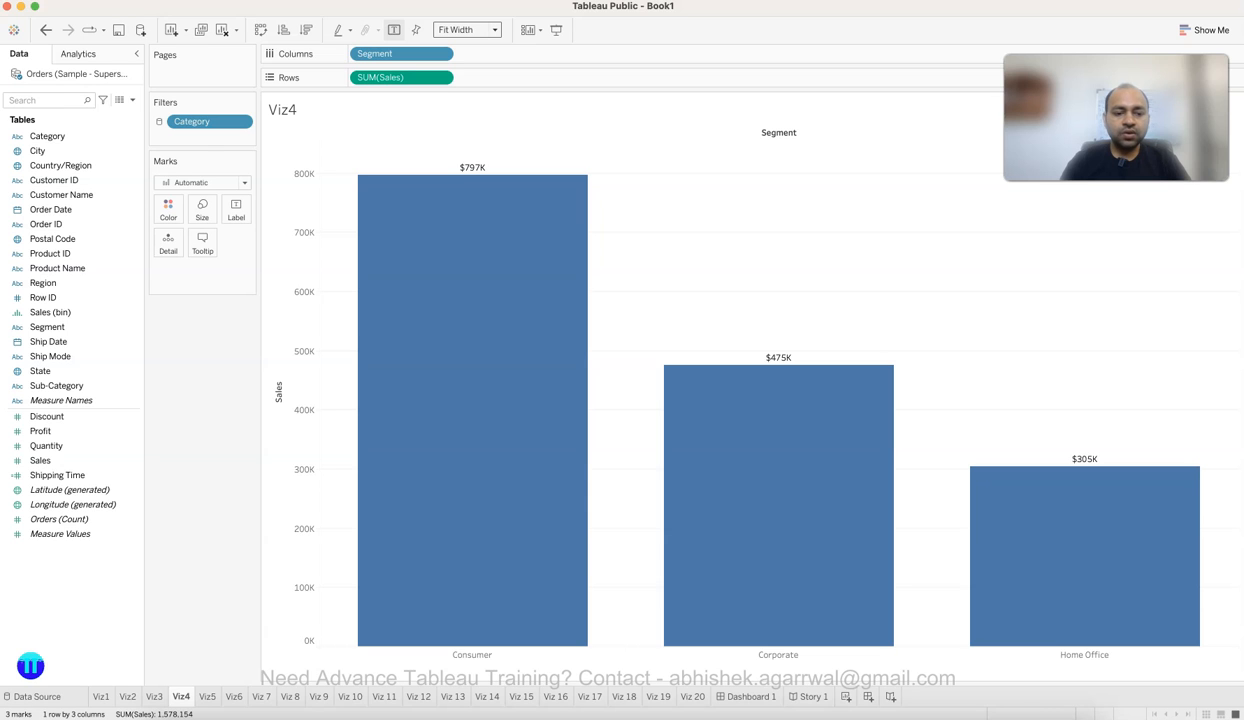
{"action": "right_click", "coordinate": [181, 697]}
{"action": "left_click", "coordinate": [216, 561]}
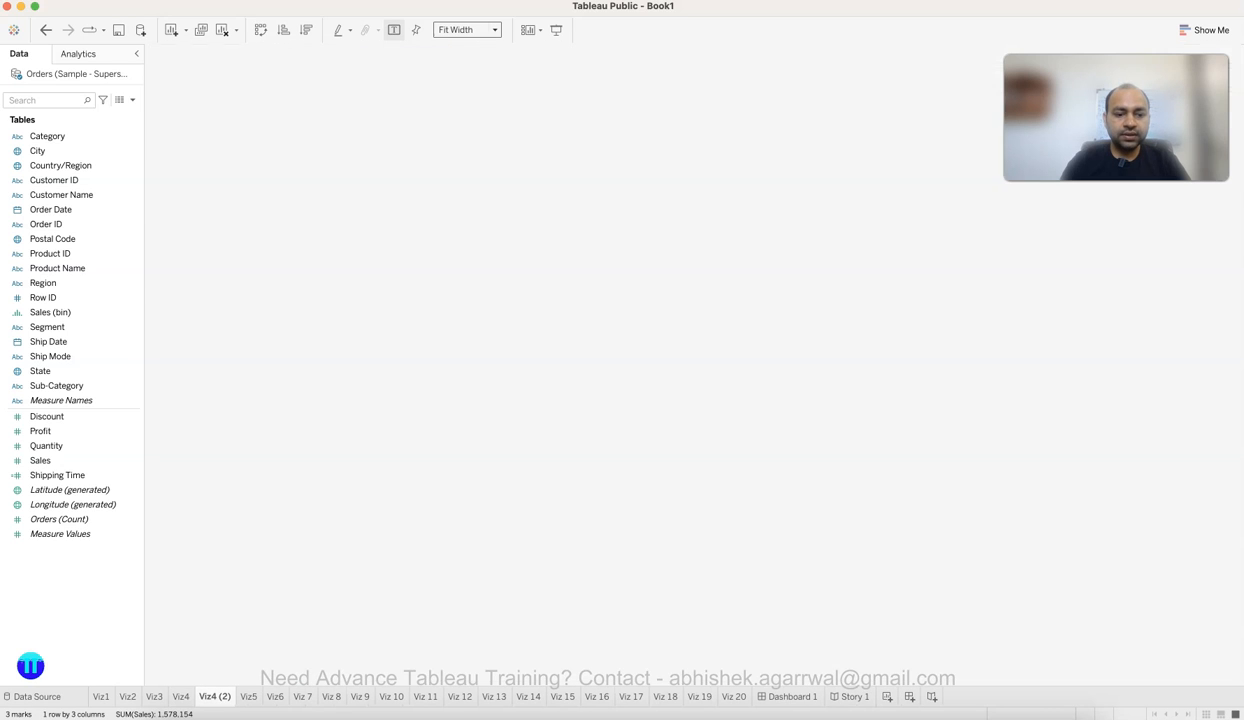
On the Viz4 (2) sheet, add the year of Order Date to the columns, nested after Segment.
{"action": "right_click", "coordinate": [184, 697]}
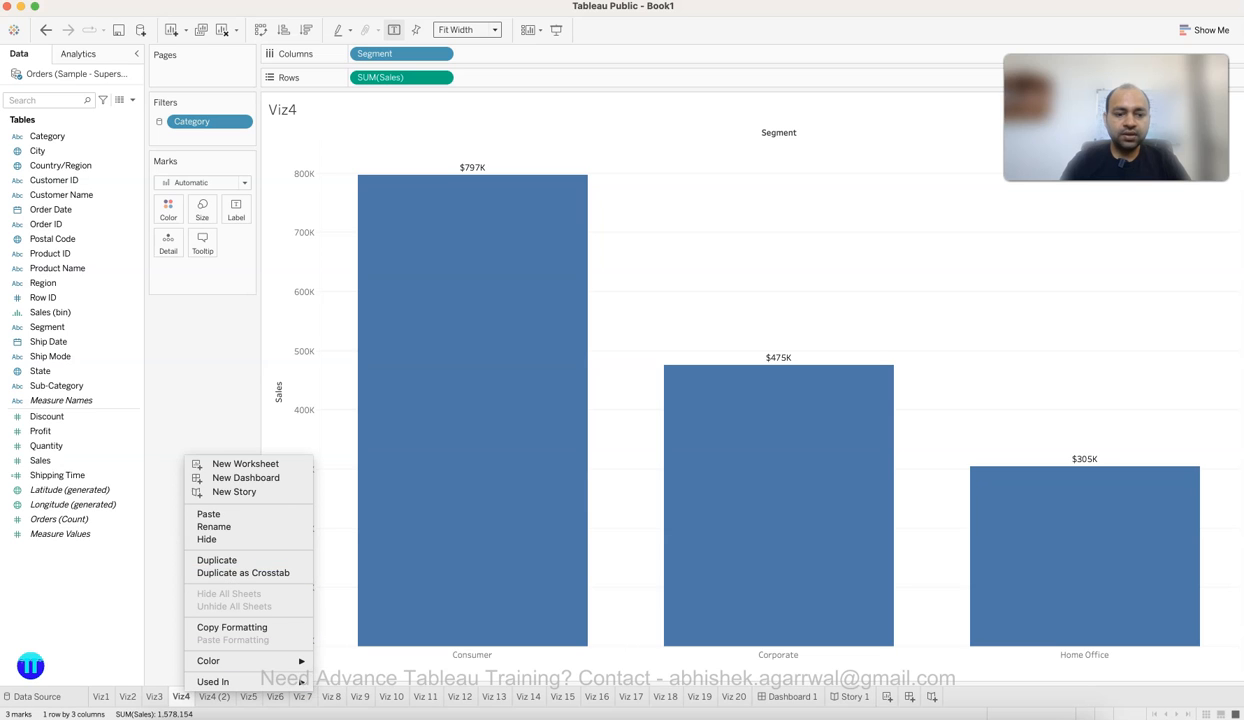
{"action": "left_click", "coordinate": [214, 697]}
{"action": "left_click", "coordinate": [214, 697]}
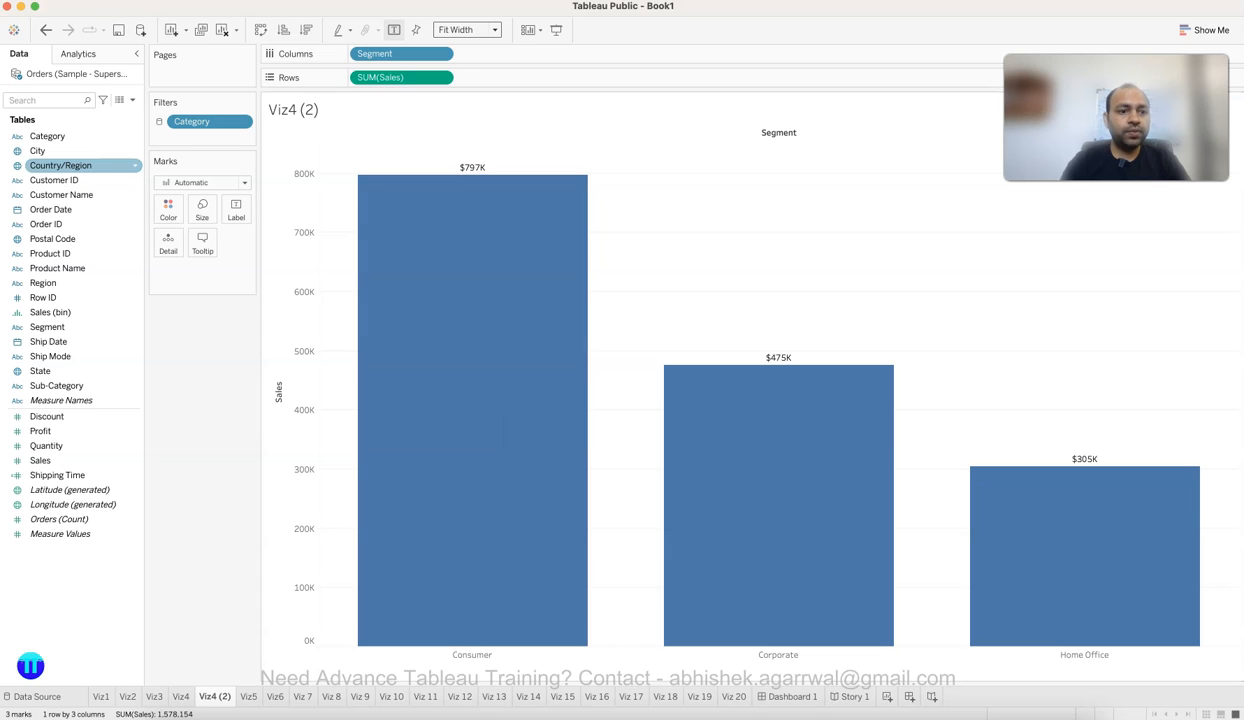
{"action": "left_click_drag", "start_coordinate": [60, 209], "coordinate": [362, 53]}
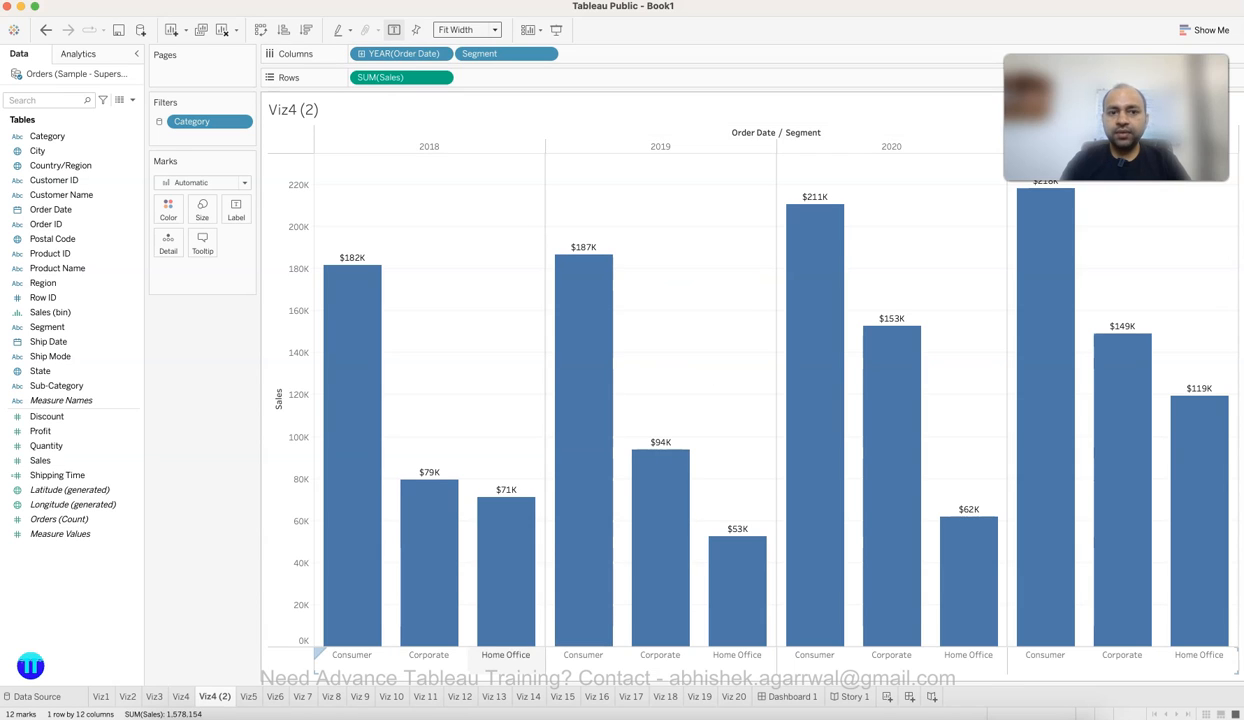
{"action": "left_click_drag", "start_coordinate": [403, 53], "coordinate": [585, 53]}
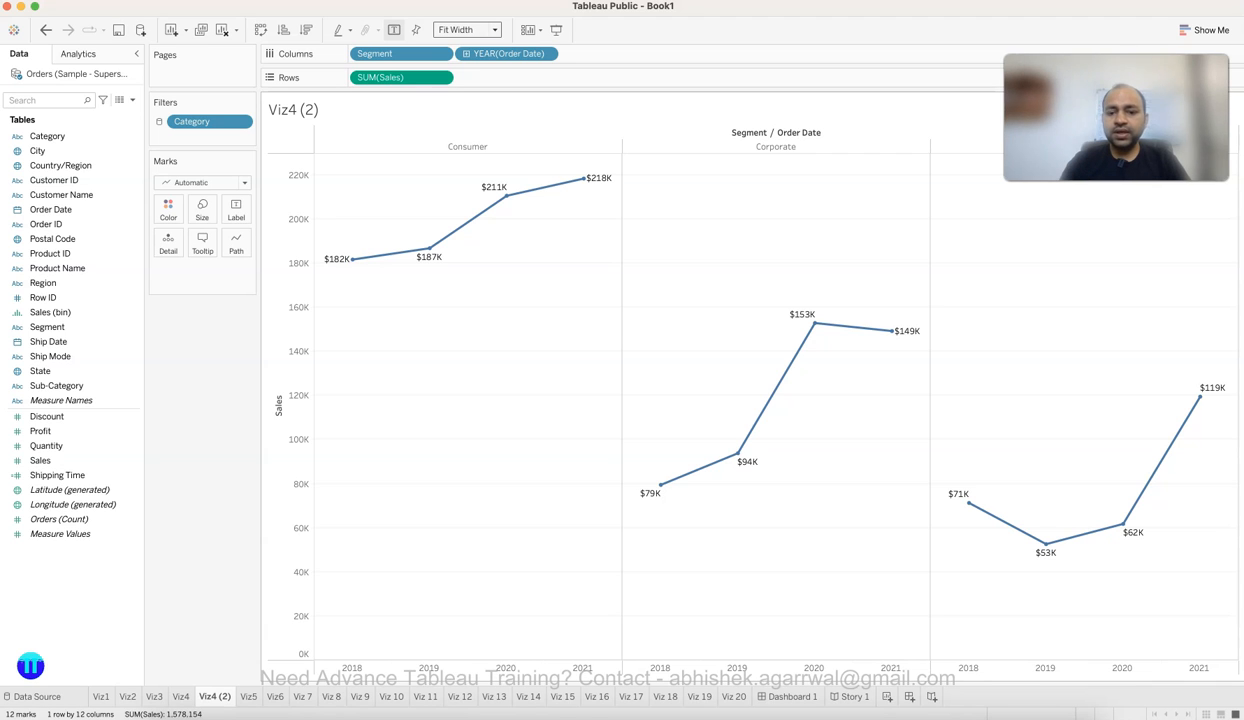
Place the Viz4 (2) sheet in Story 1's second story point and compare it with the first point.
{"action": "left_click", "coordinate": [850, 697]}
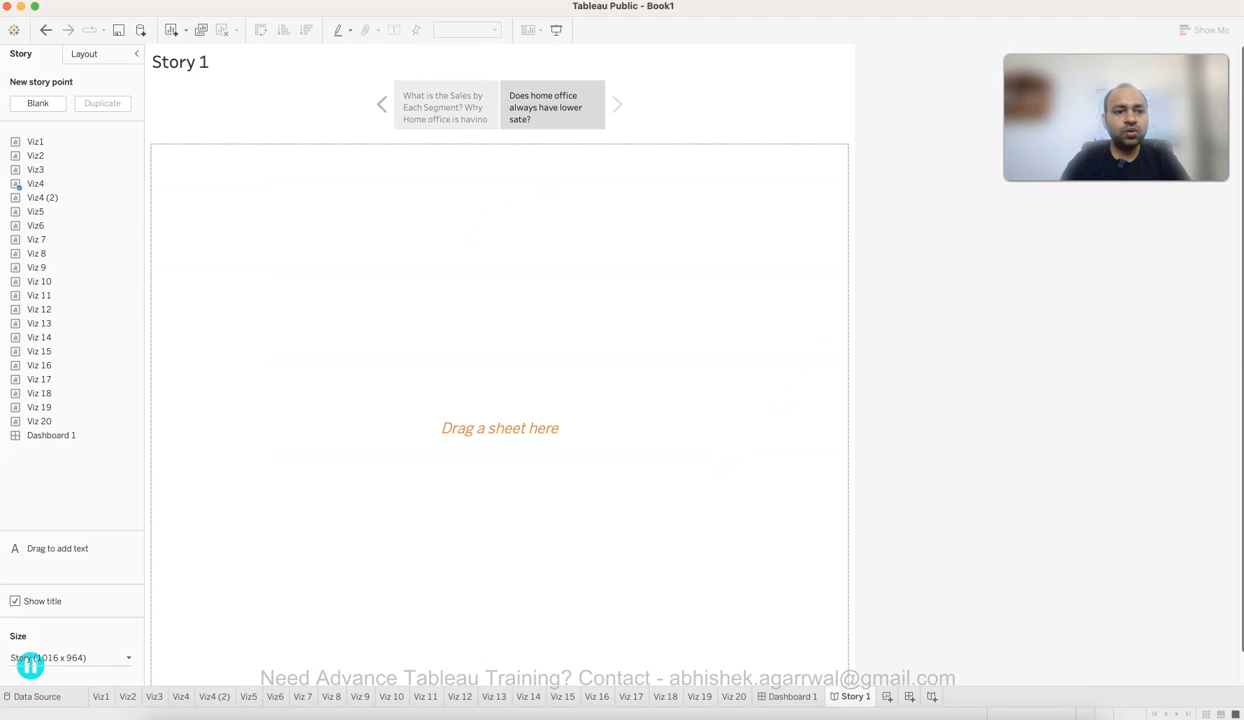
{"action": "left_click_drag", "start_coordinate": [42, 197], "coordinate": [480, 420]}
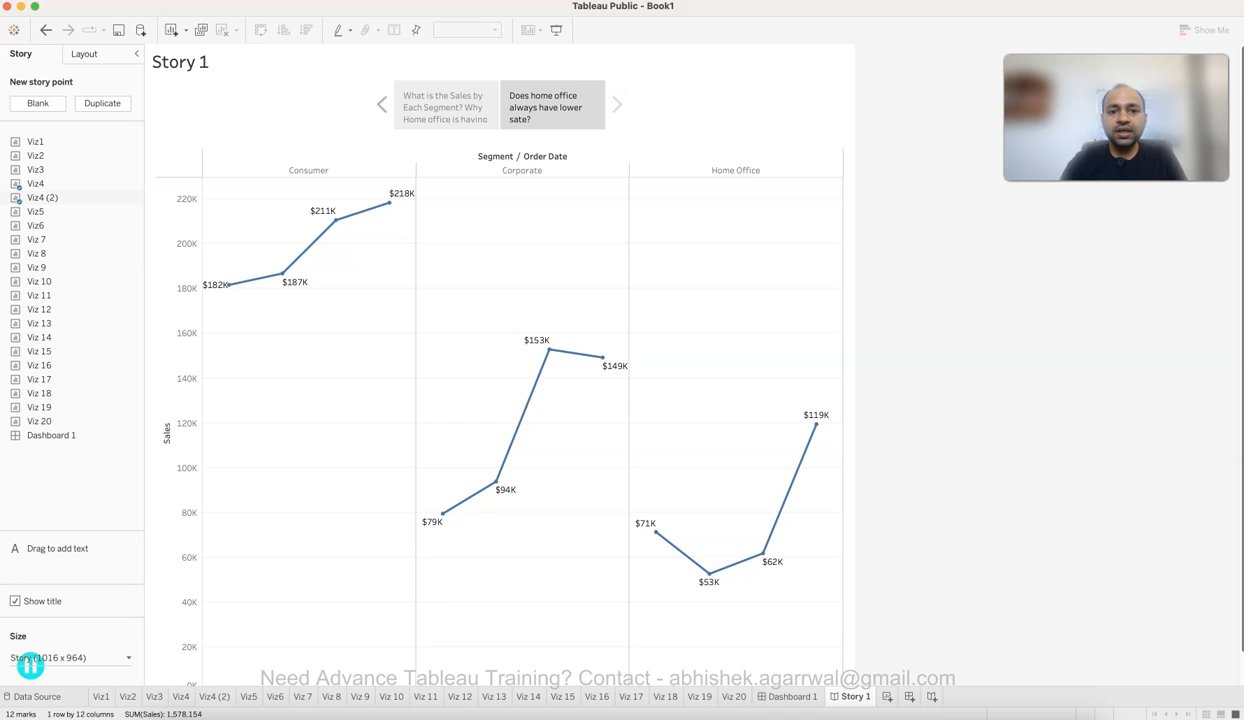
{"action": "left_click", "coordinate": [446, 106]}
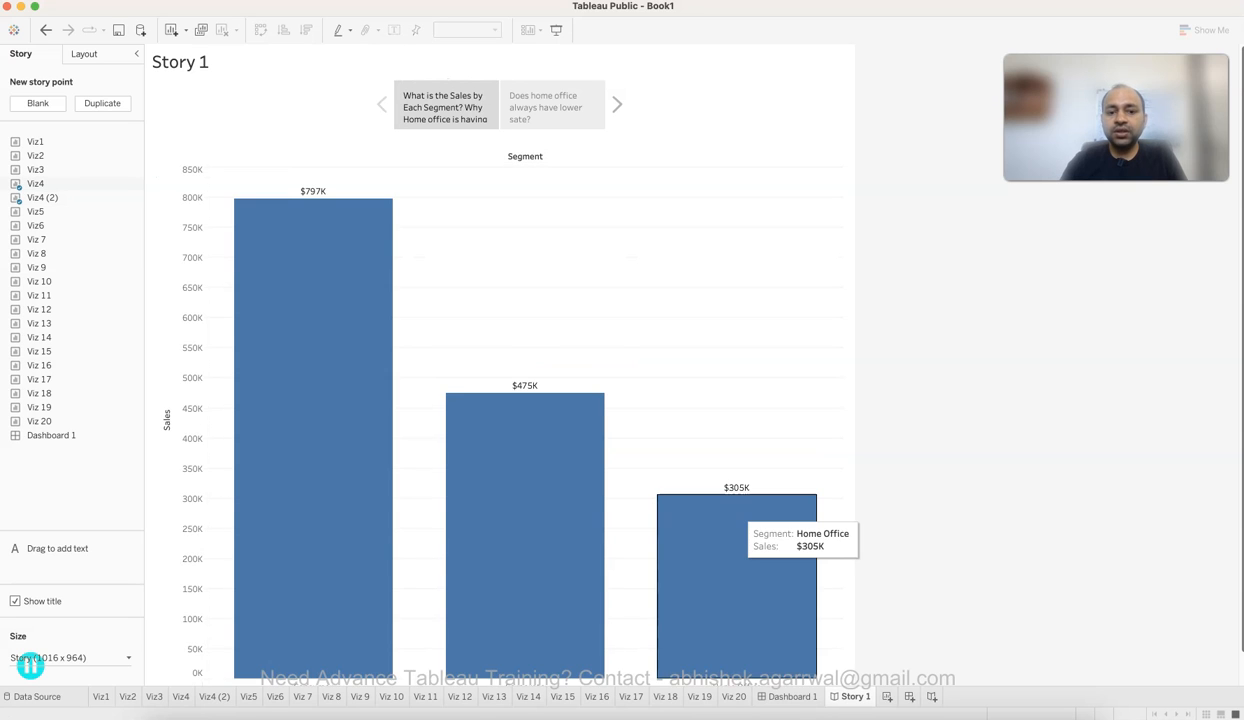
{"action": "scroll", "coordinate": [745, 520], "scroll_direction": "down", "scroll_amount": 1}
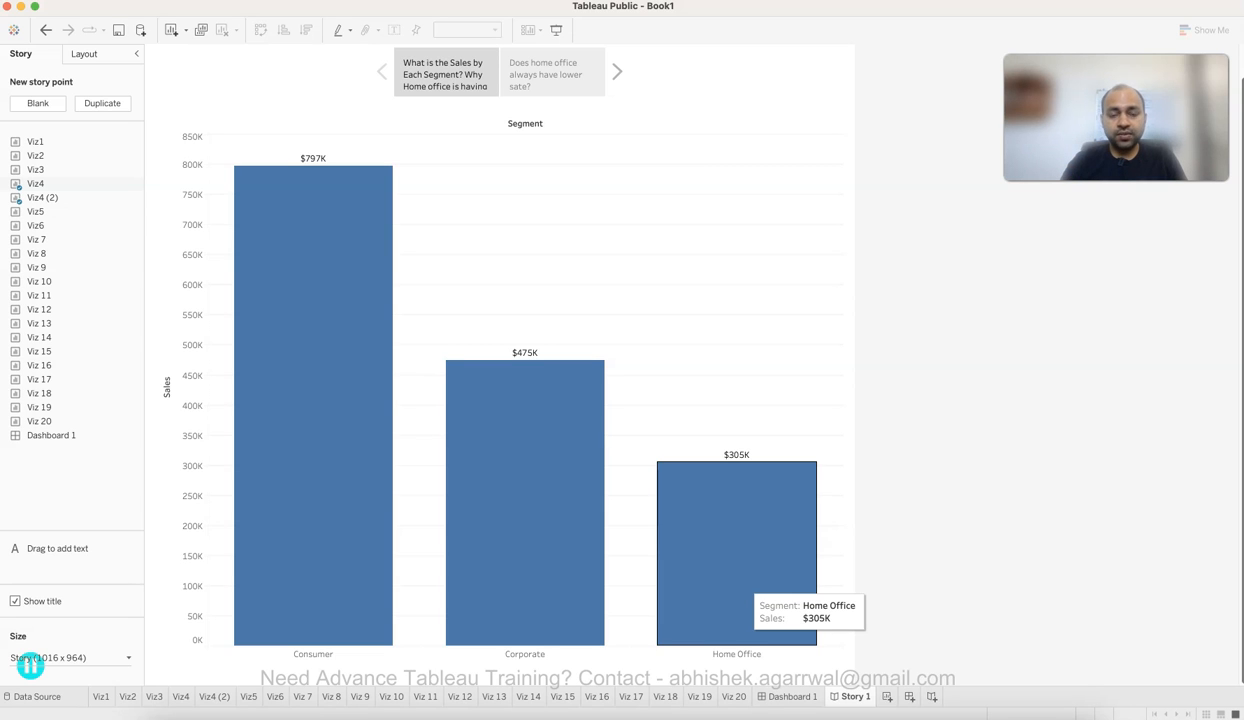
{"action": "left_click", "coordinate": [548, 75]}
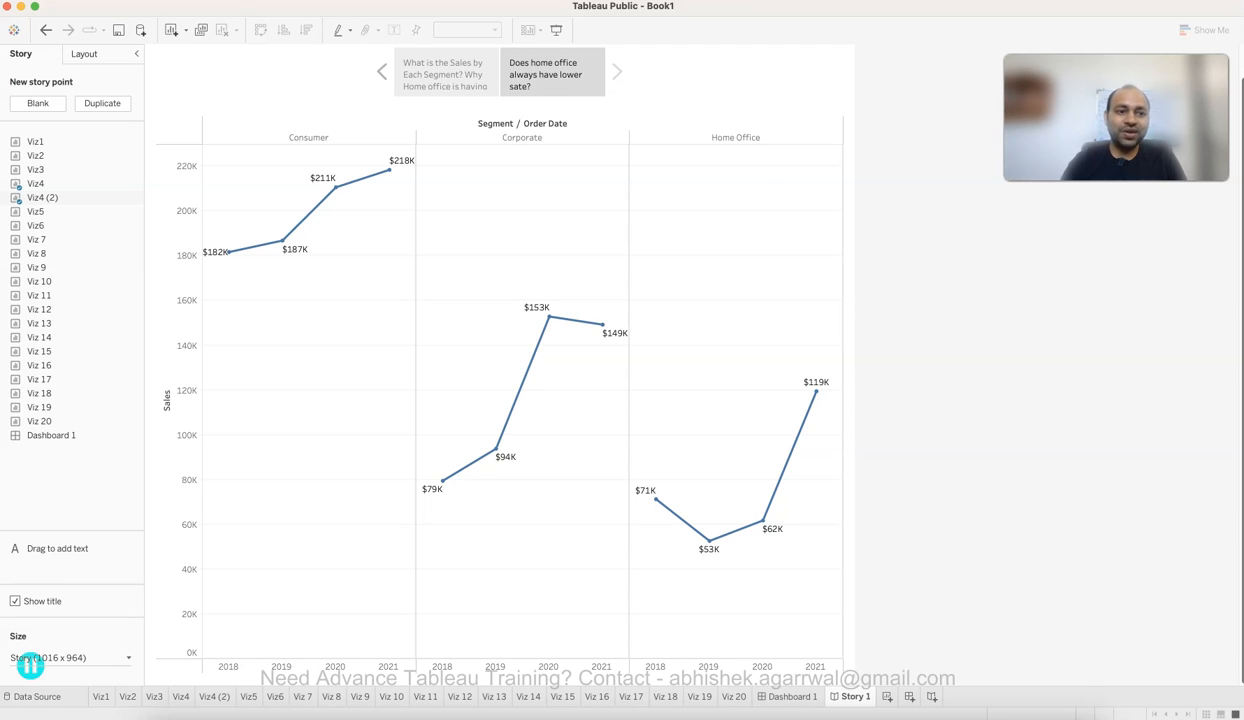
Add a blank third story point captioned "Best and Worst Performing Sub Product Cateogry in Hoem Office".
{"action": "left_click", "coordinate": [38, 104]}
{"action": "left_click", "coordinate": [605, 72]}
{"action": "type", "text": "Best and Wors"}
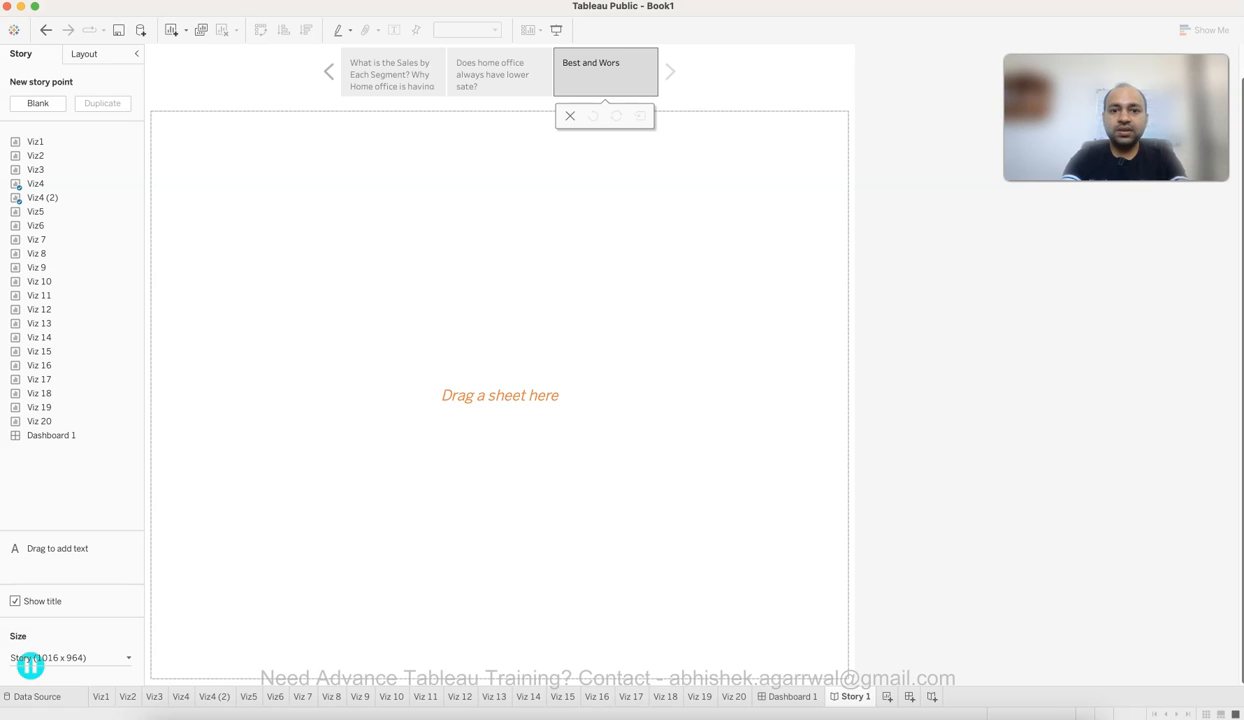
{"action": "type", "text": "t Performing"}
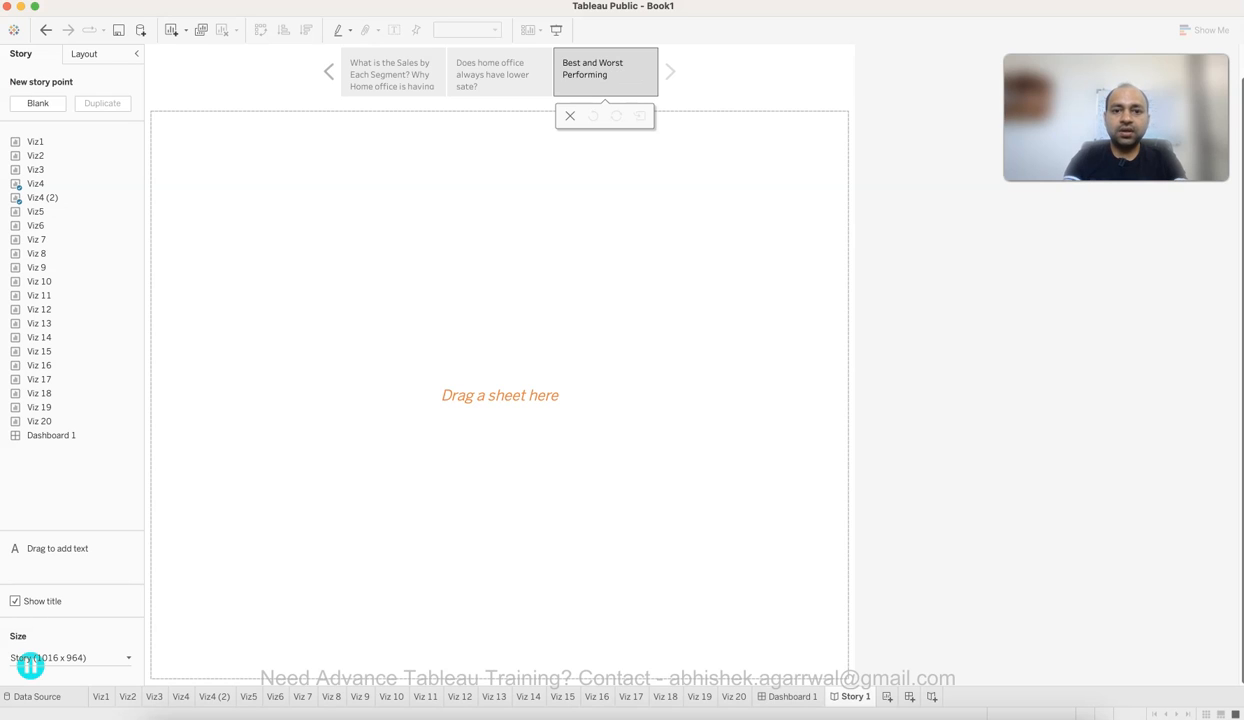
{"action": "type", "text": "Sub Product Catego"}
{"action": "type", "text": "ry in Hoem"}
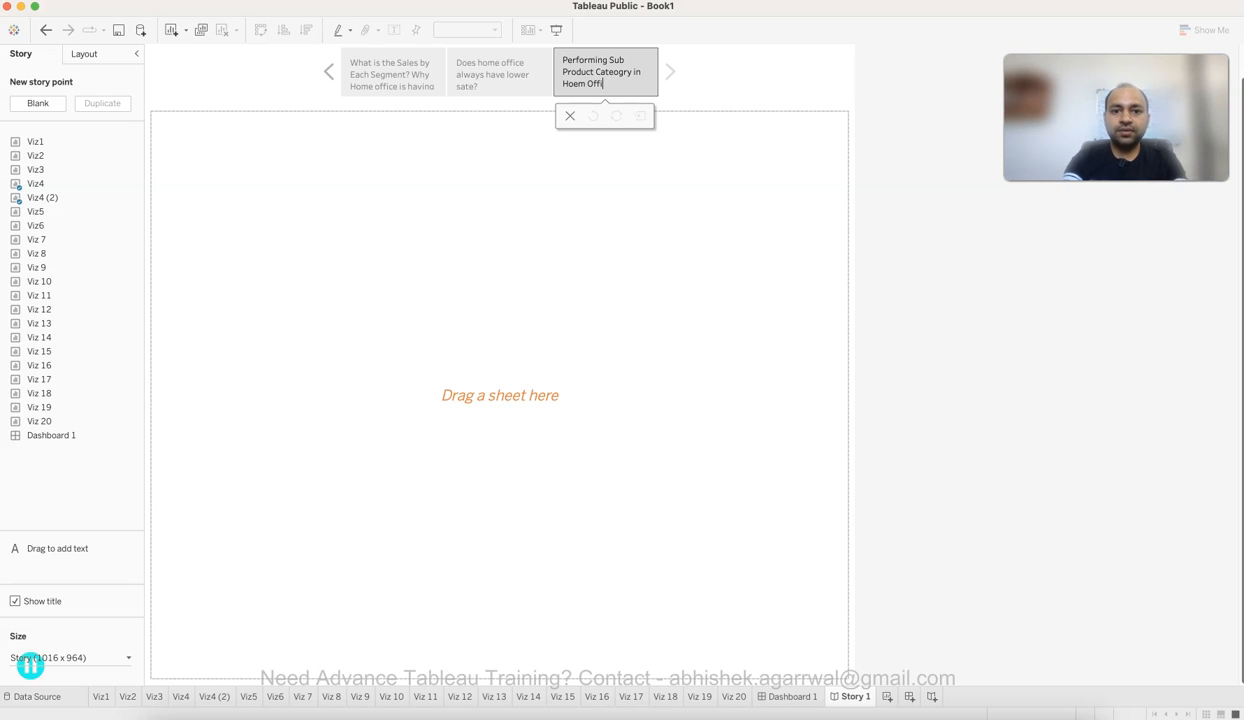
{"action": "type", "text": "Office"}
{"action": "key", "text": "Return"}
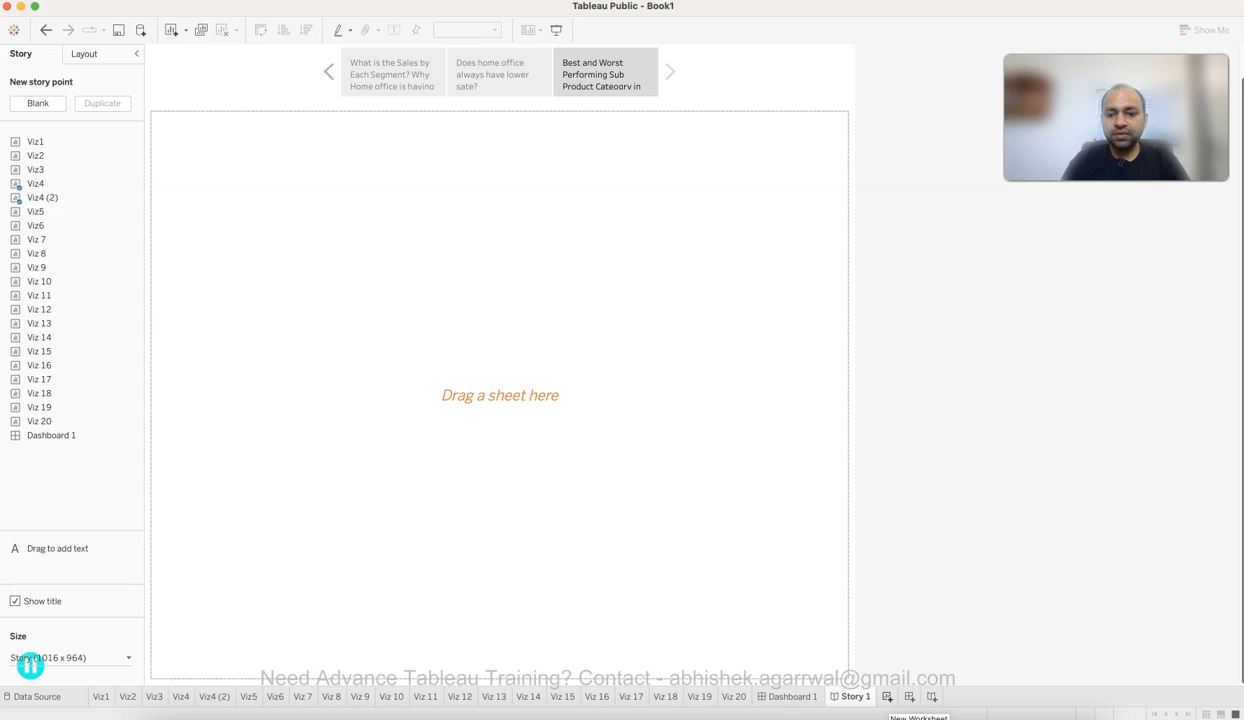
Create a new worksheet and filter it to the Home Office segment.
{"action": "left_click", "coordinate": [887, 696]}
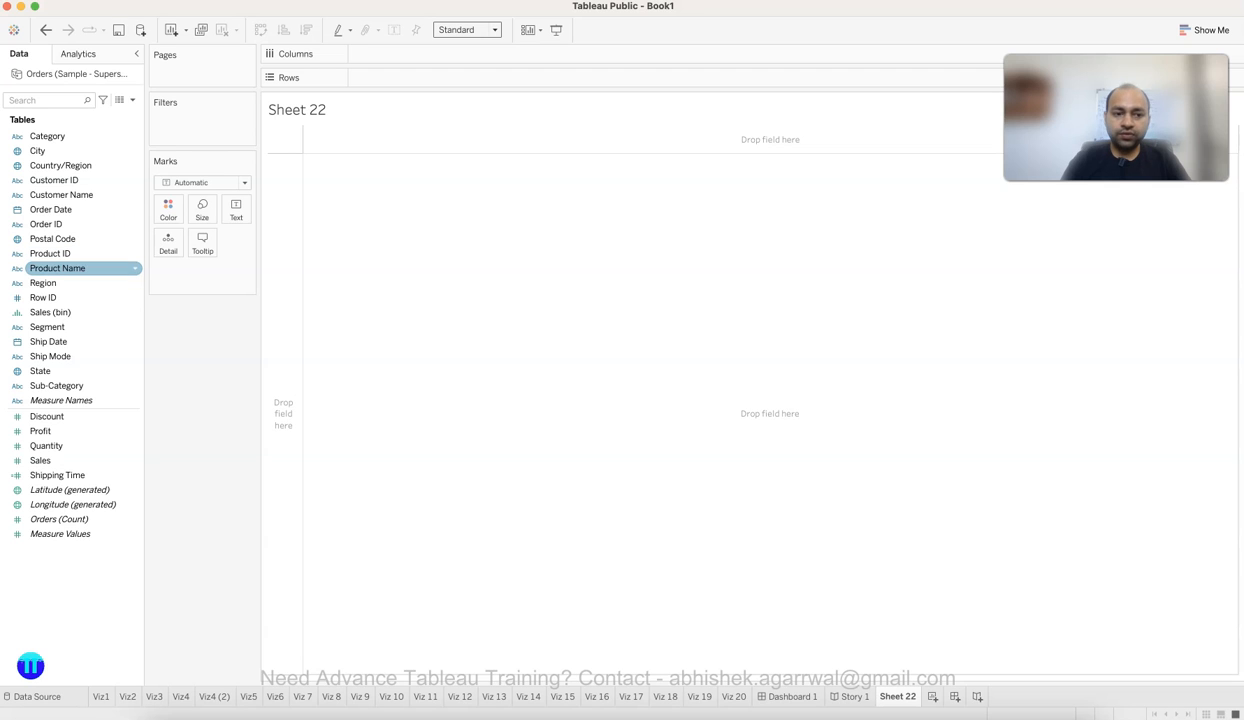
{"action": "left_click_drag", "start_coordinate": [60, 327], "coordinate": [198, 118]}
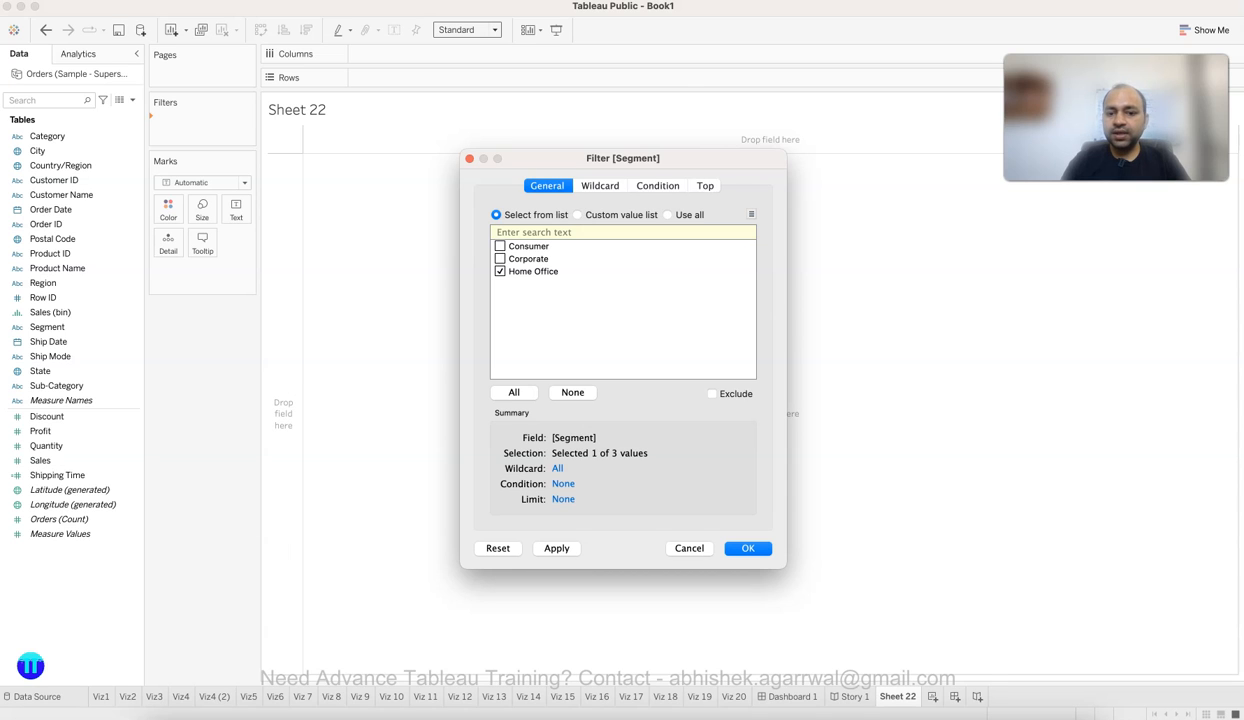
{"action": "left_click", "coordinate": [745, 547]}
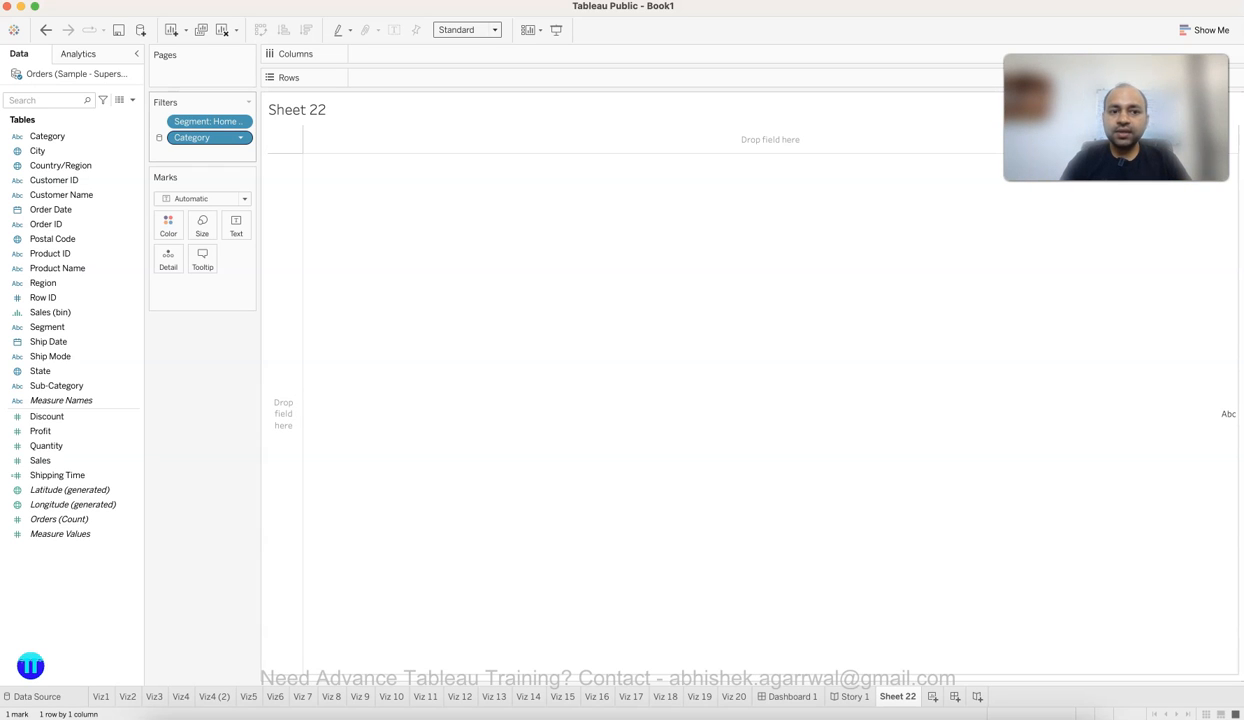
Set the Category filter on Dashboard 1 to all categories and return to Sheet 22.
{"action": "mouse_move", "coordinate": [205, 137]}
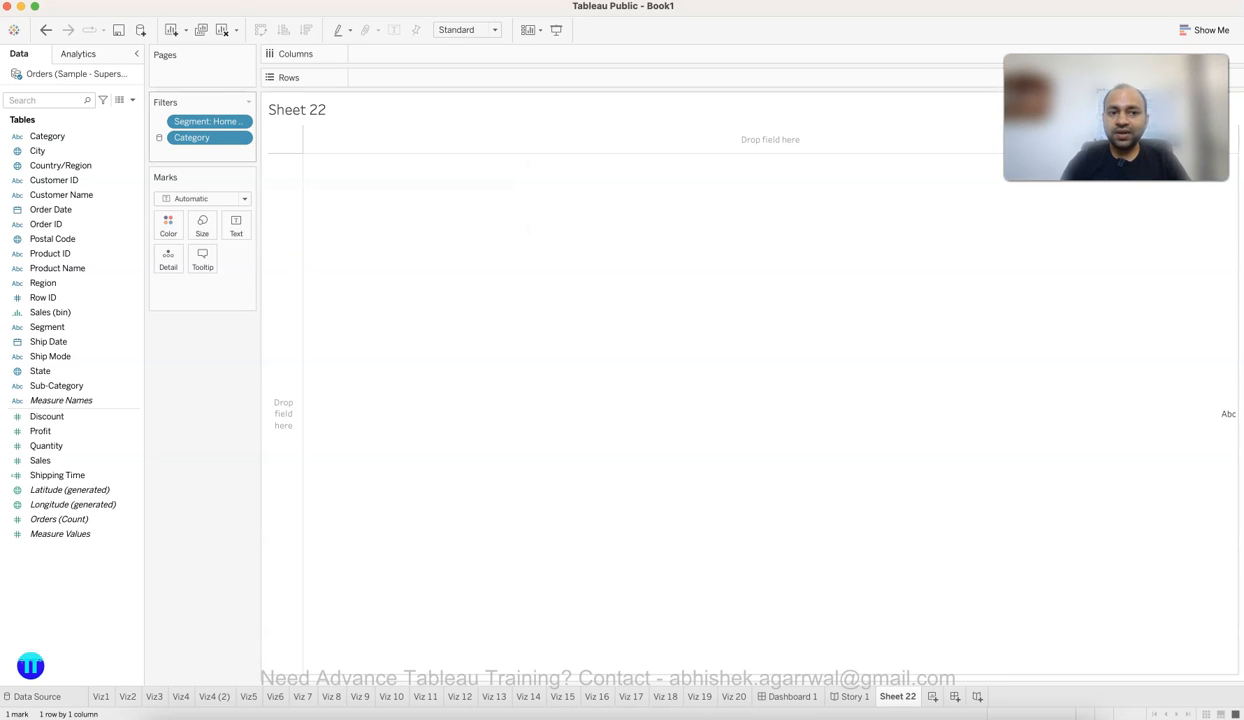
{"action": "mouse_move", "coordinate": [159, 138]}
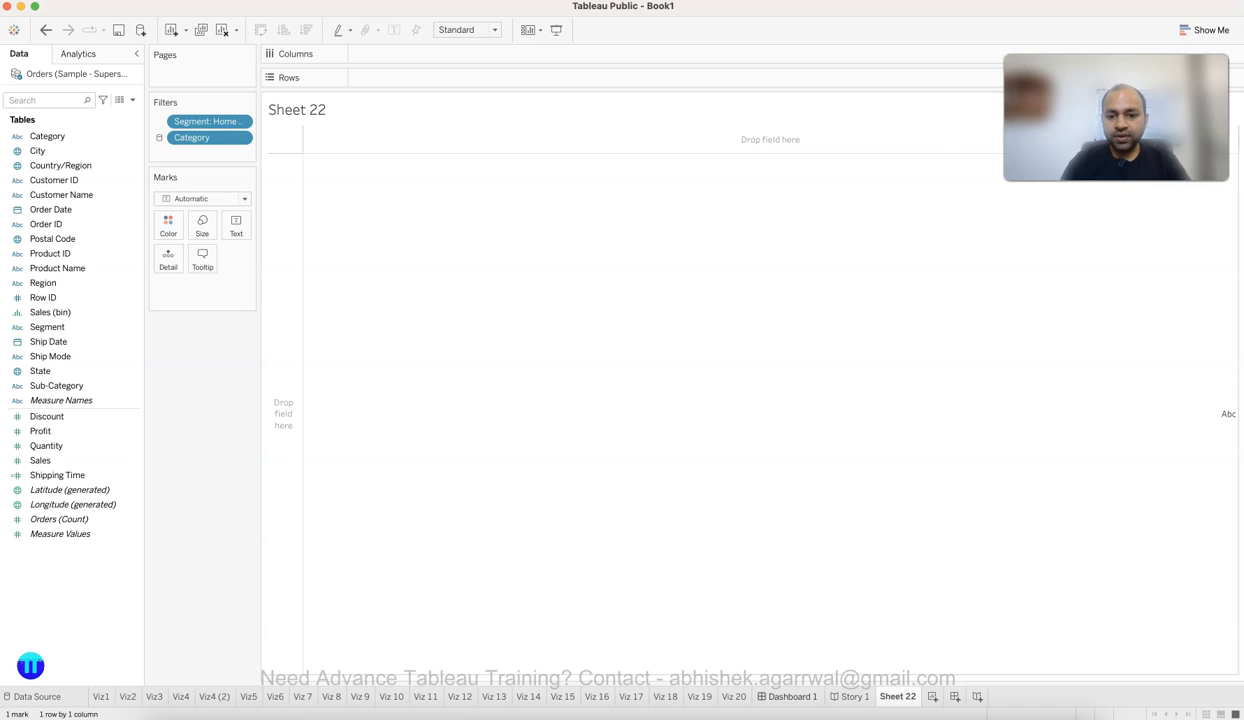
{"action": "left_click", "coordinate": [786, 696]}
{"action": "left_click", "coordinate": [569, 73]}
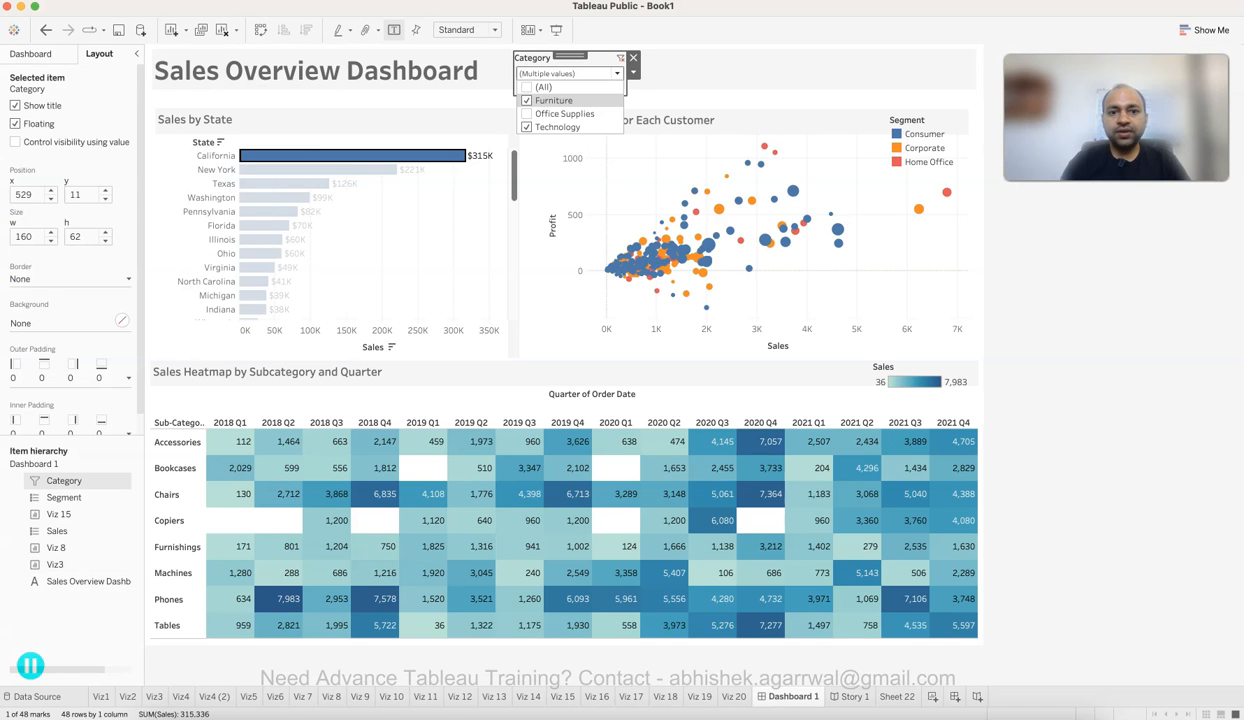
{"action": "left_click", "coordinate": [527, 87]}
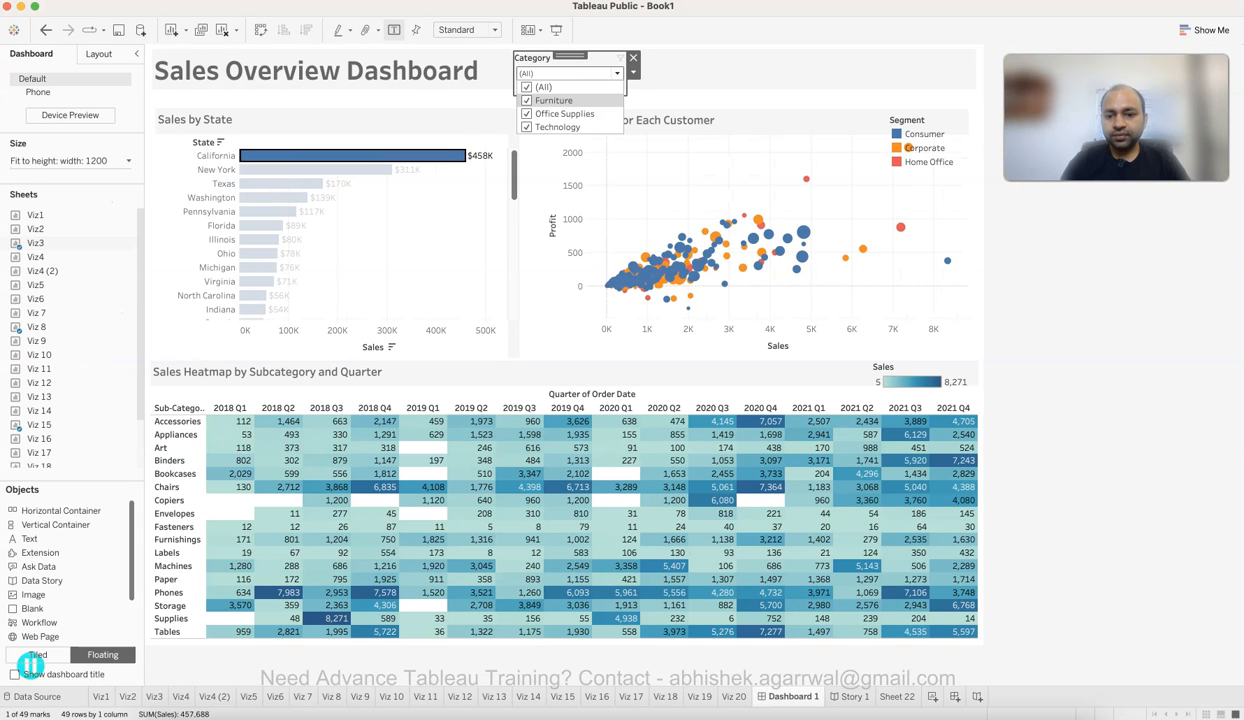
{"action": "left_click", "coordinate": [897, 696]}
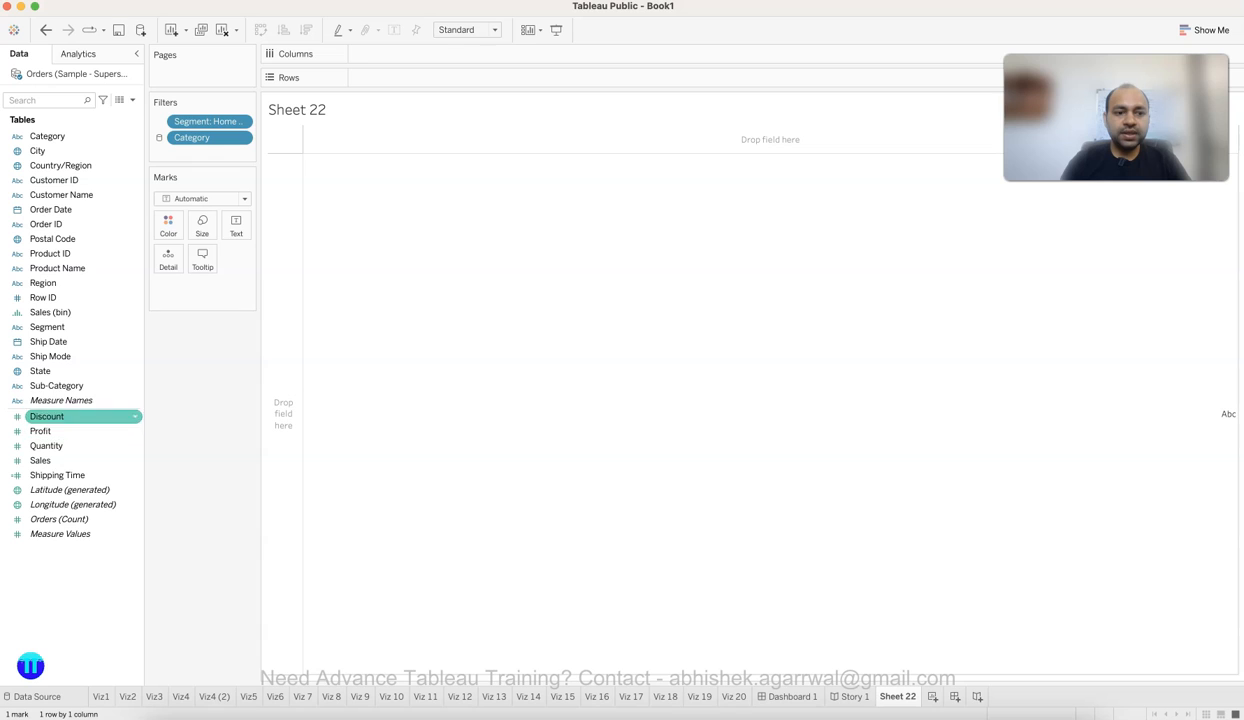
Chart Sales by Sub-Category on Sheet 22 as bars and swap rows and columns to make them vertical.
{"action": "left_click_drag", "start_coordinate": [56, 385], "coordinate": [398, 77]}
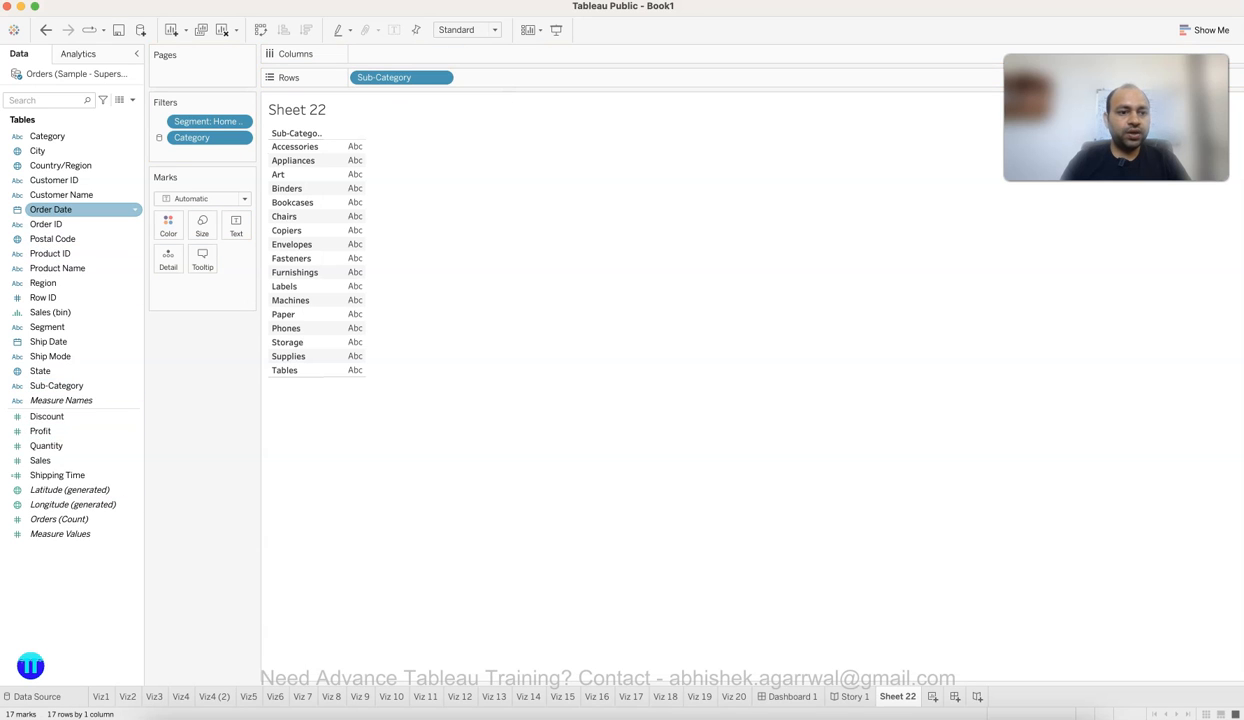
{"action": "left_click_drag", "start_coordinate": [40, 460], "coordinate": [318, 224]}
{"action": "left_click", "coordinate": [1200, 30]}
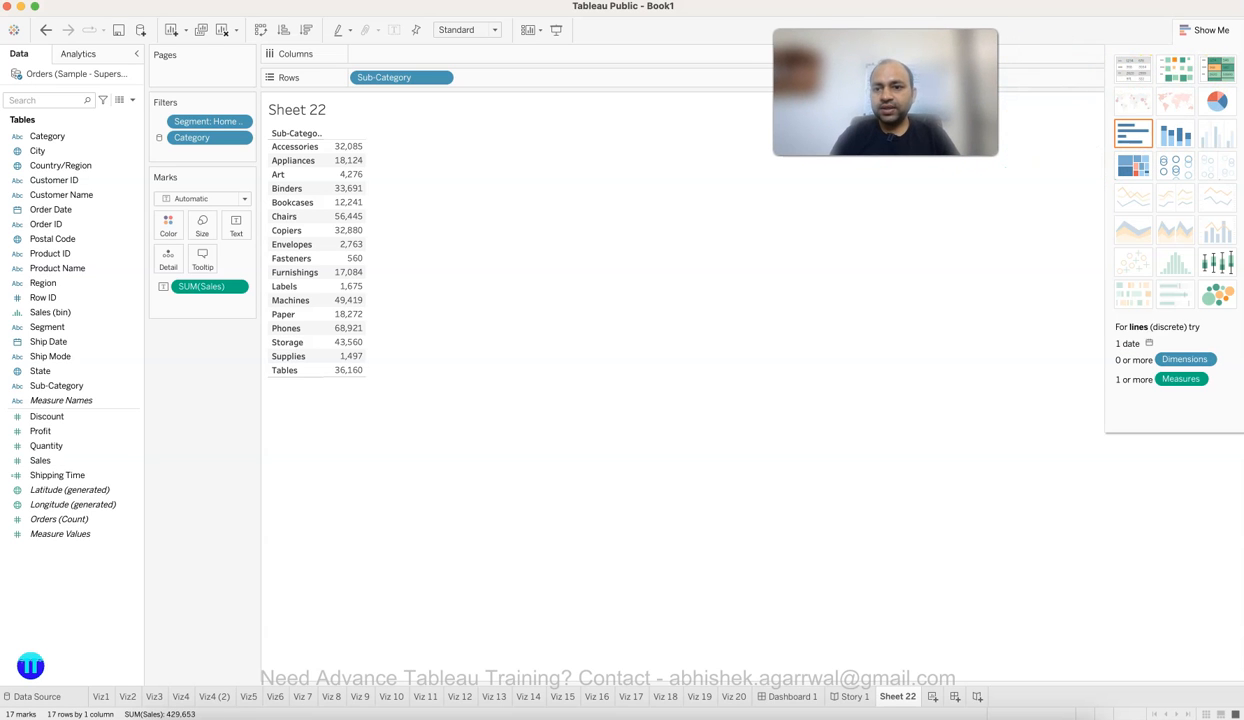
{"action": "left_click", "coordinate": [1133, 133]}
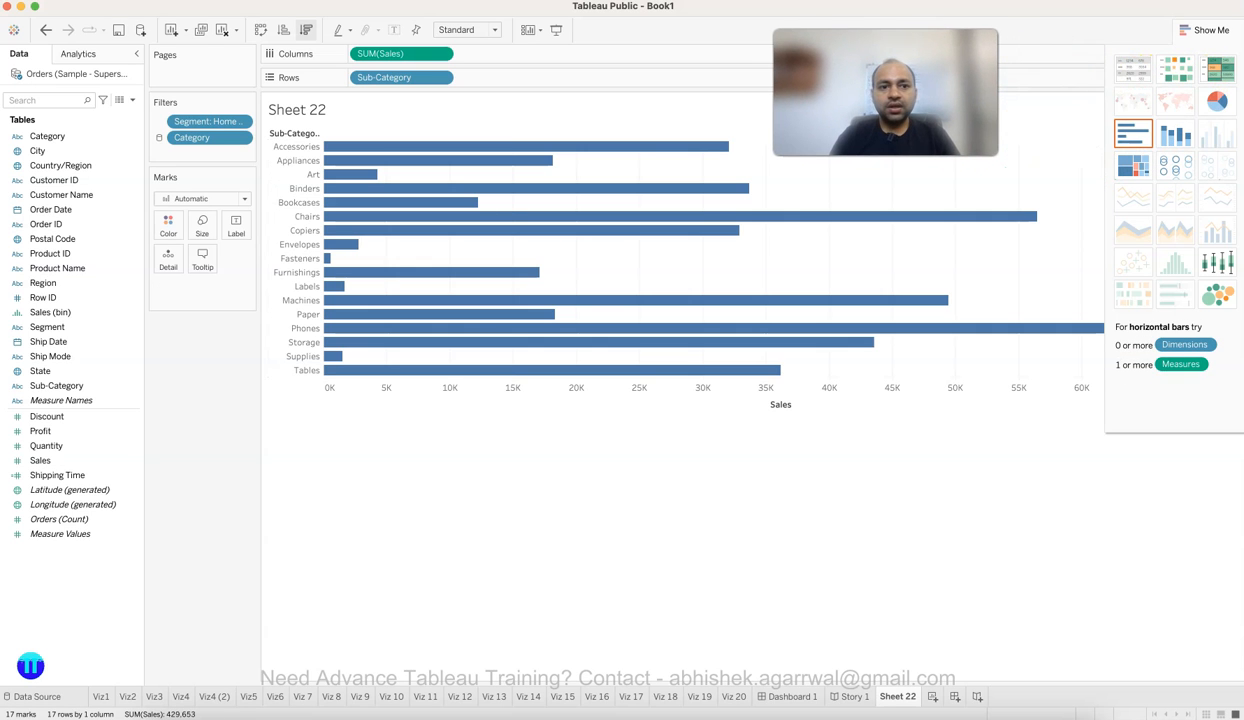
{"action": "left_click", "coordinate": [260, 29]}
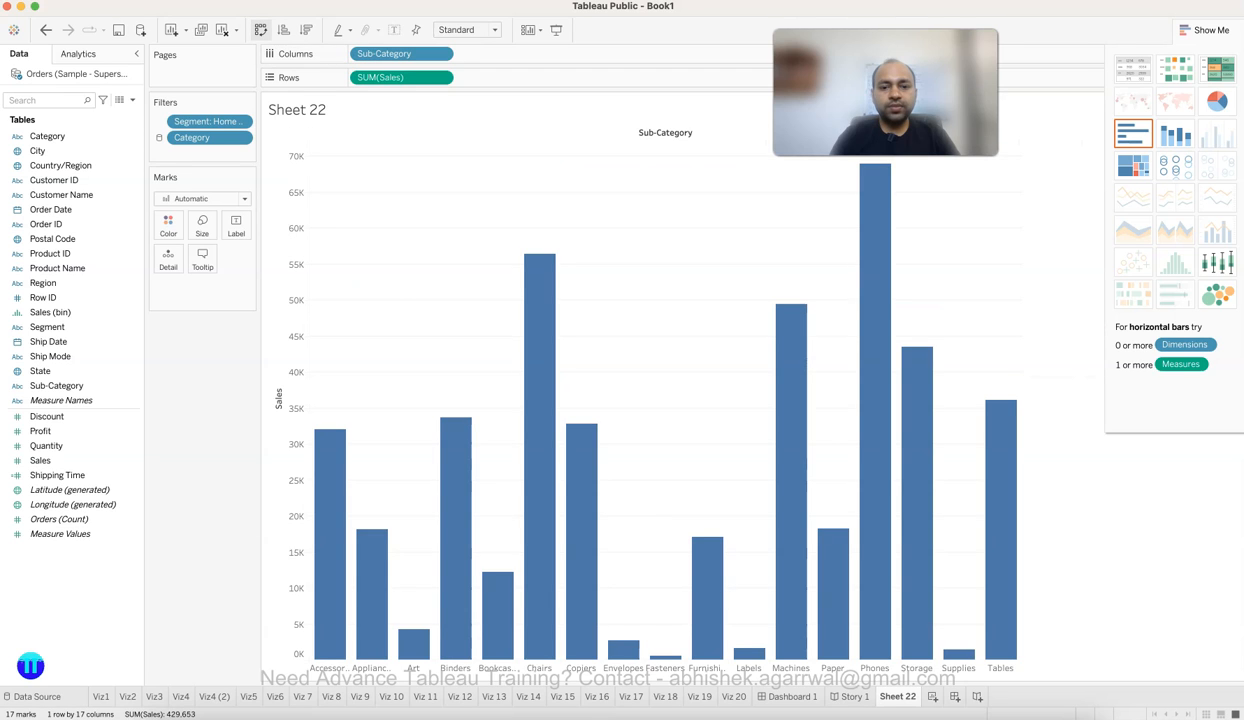
Sort the Sub-Category bars on Sheet 22 by Sales in descending order and show mark labels on them.
{"action": "left_click", "coordinate": [306, 29]}
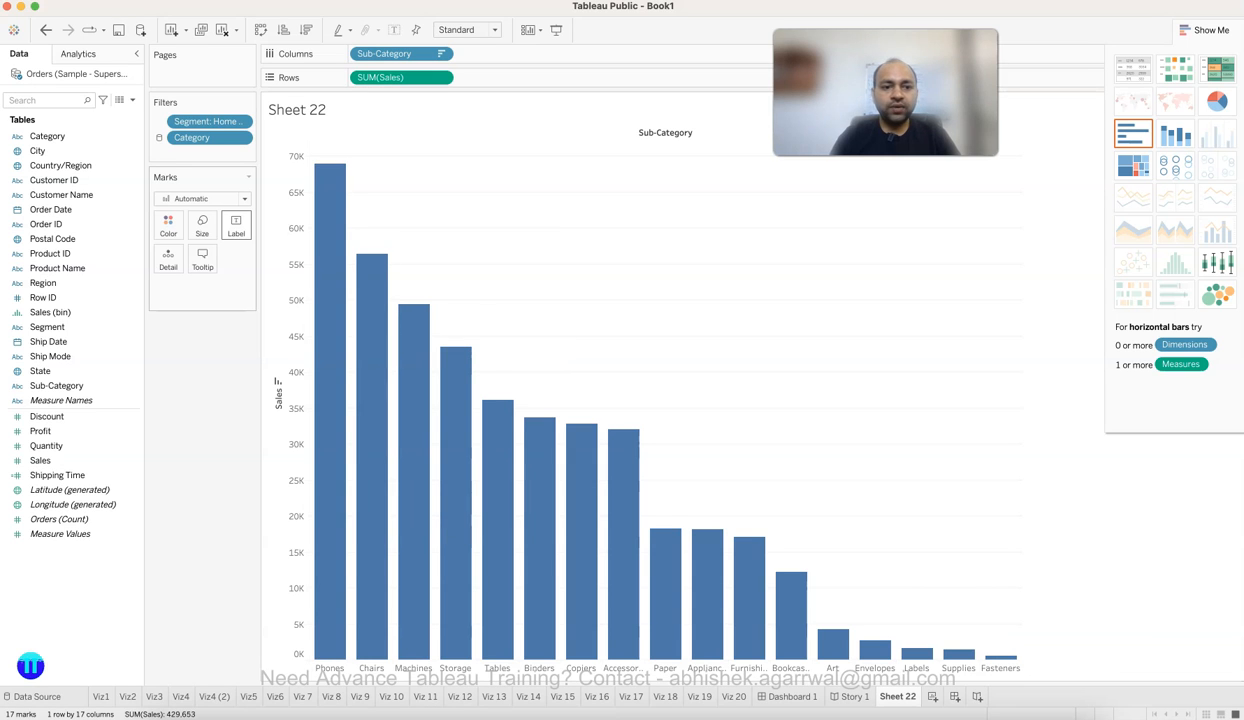
{"action": "left_click", "coordinate": [236, 225]}
{"action": "left_click", "coordinate": [271, 257]}
{"action": "left_click", "coordinate": [700, 335]}
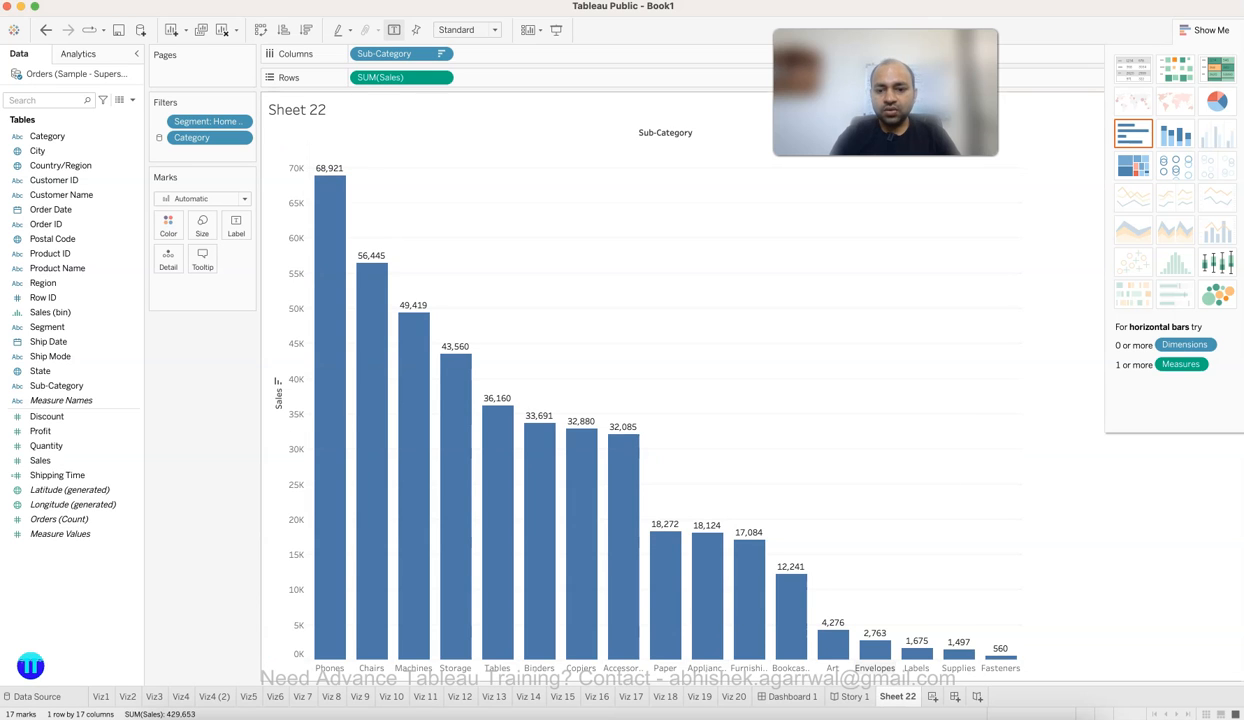
Place Sheet 22 in the third story point of Story 1 and check its full caption.
{"action": "left_click", "coordinate": [850, 696]}
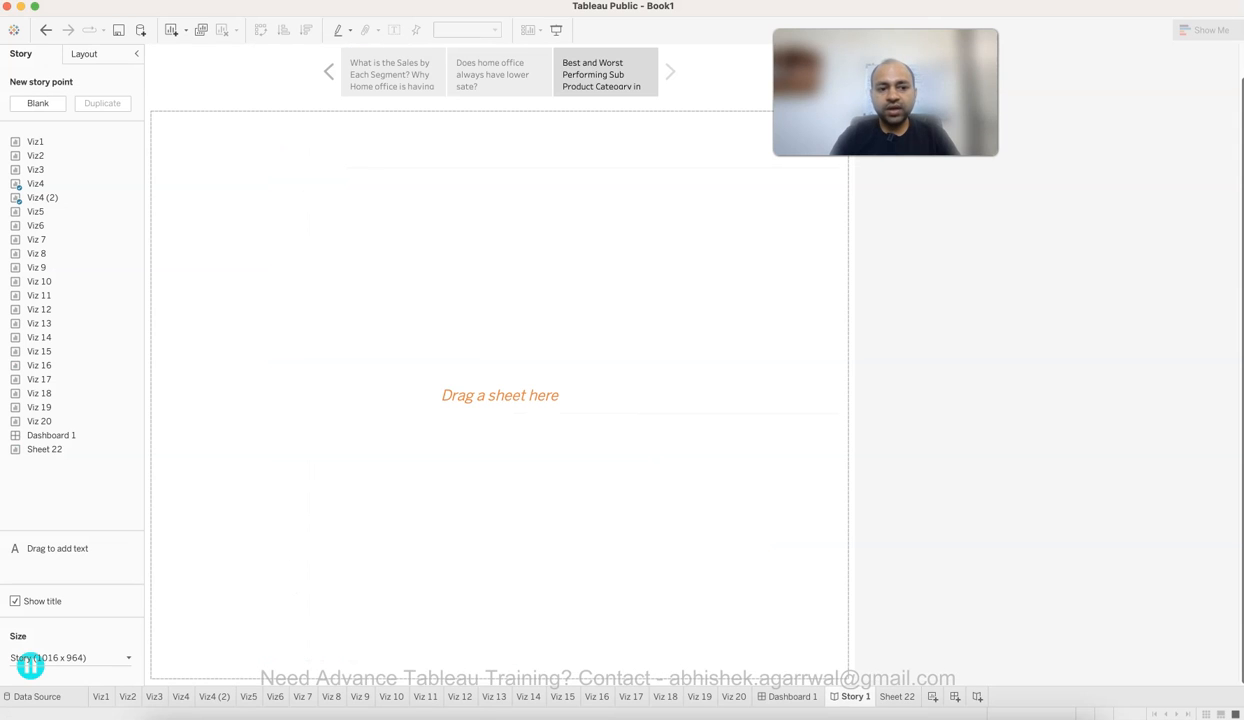
{"action": "left_click_drag", "start_coordinate": [46, 449], "coordinate": [310, 400]}
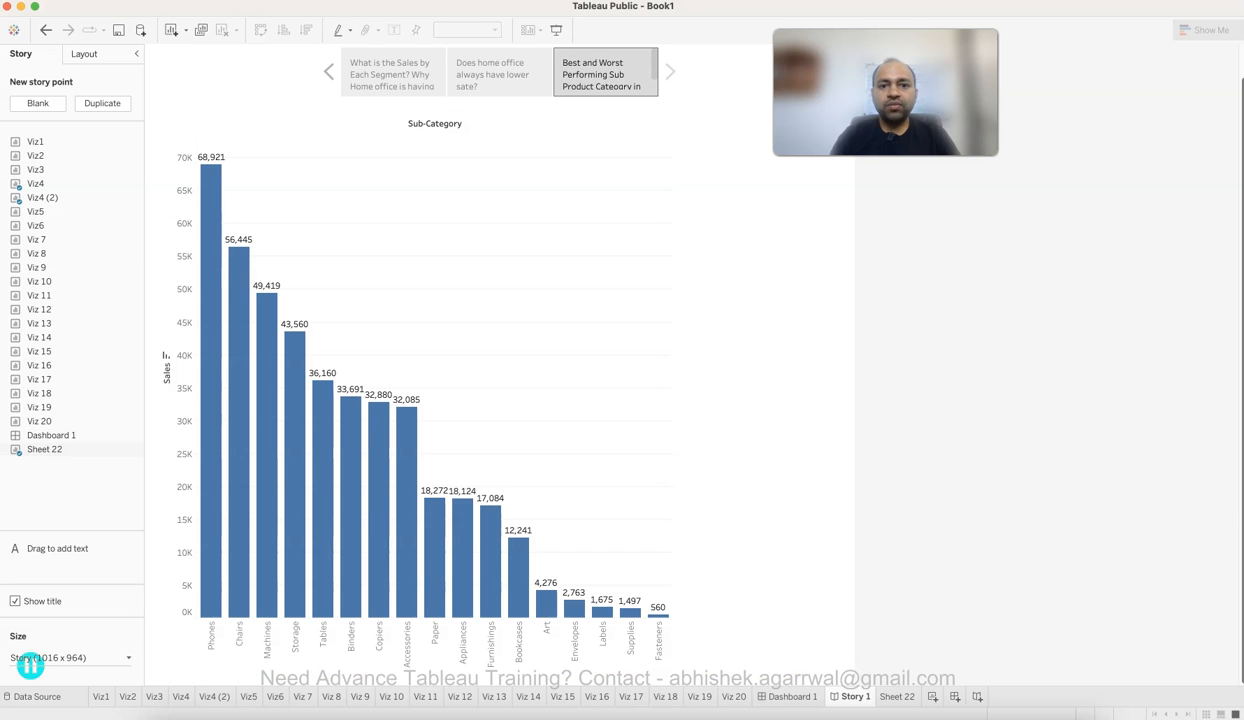
{"action": "mouse_move", "coordinate": [605, 80]}
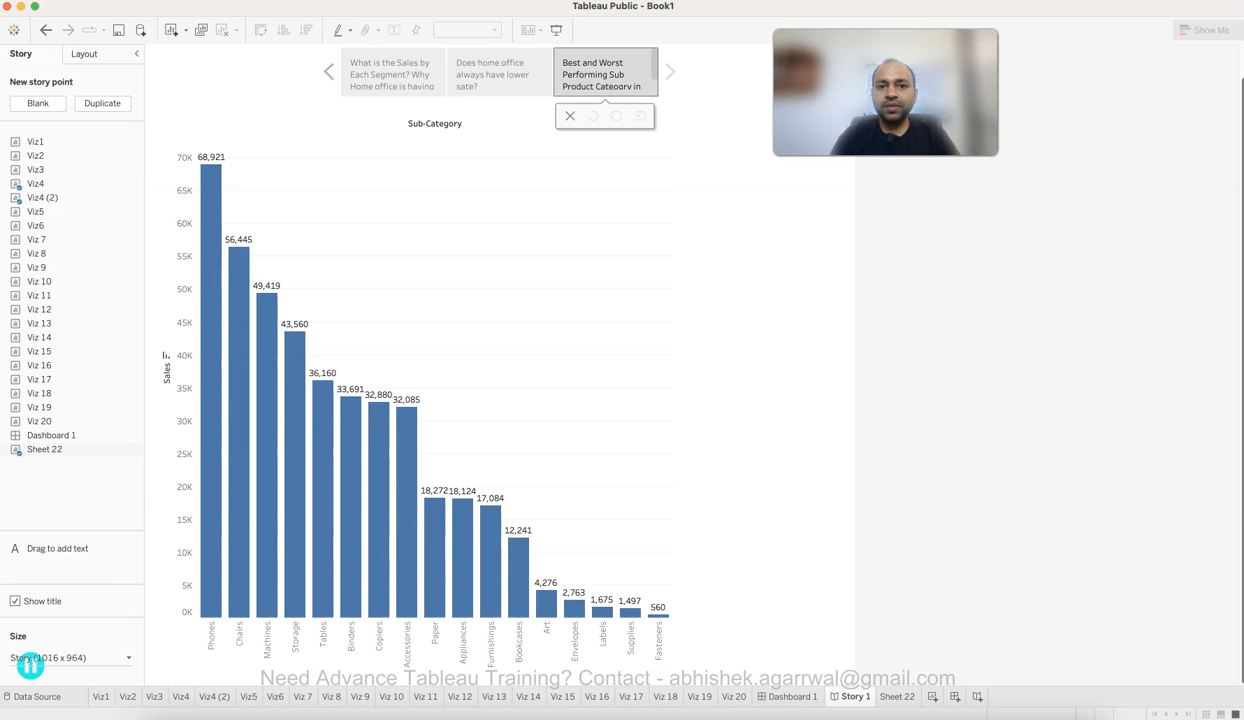
{"action": "scroll", "coordinate": [605, 75], "scroll_direction": "down", "scroll_amount": 1}
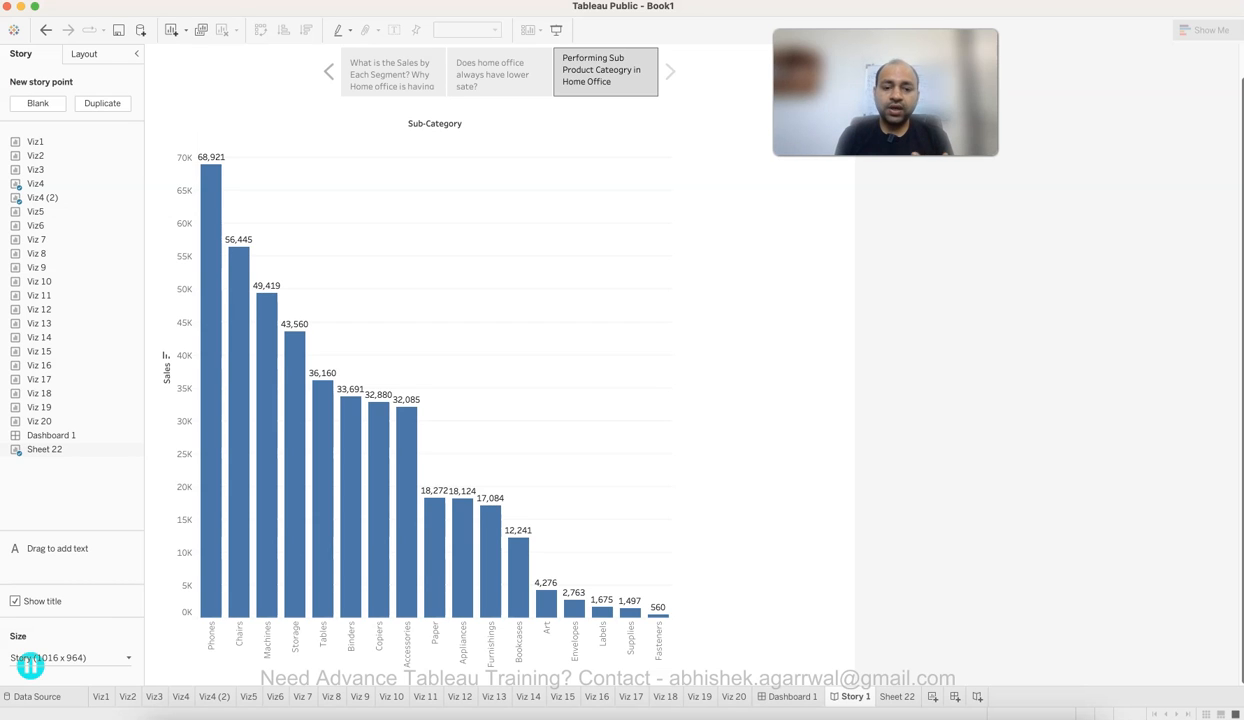
Review the first story point and correct the second story point's caption to "Does home office always have lower sale?".
{"action": "left_click", "coordinate": [393, 73]}
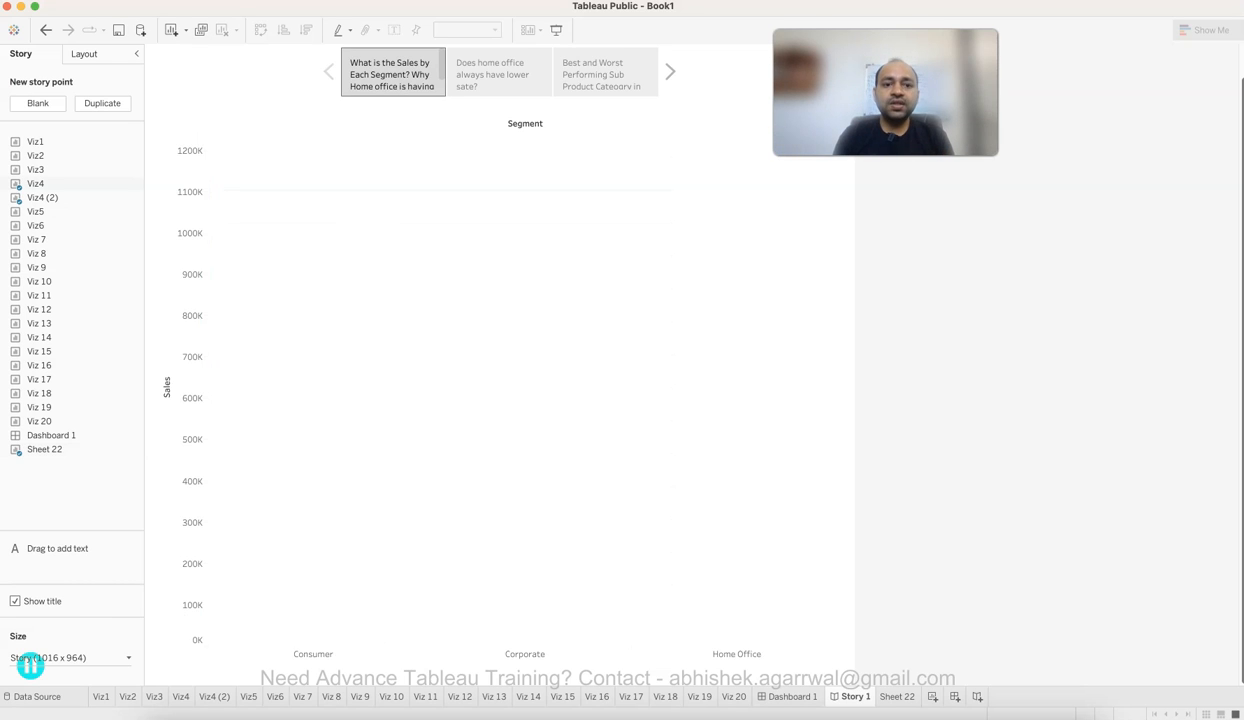
{"action": "scroll", "coordinate": [393, 73], "scroll_direction": "down", "scroll_amount": 1}
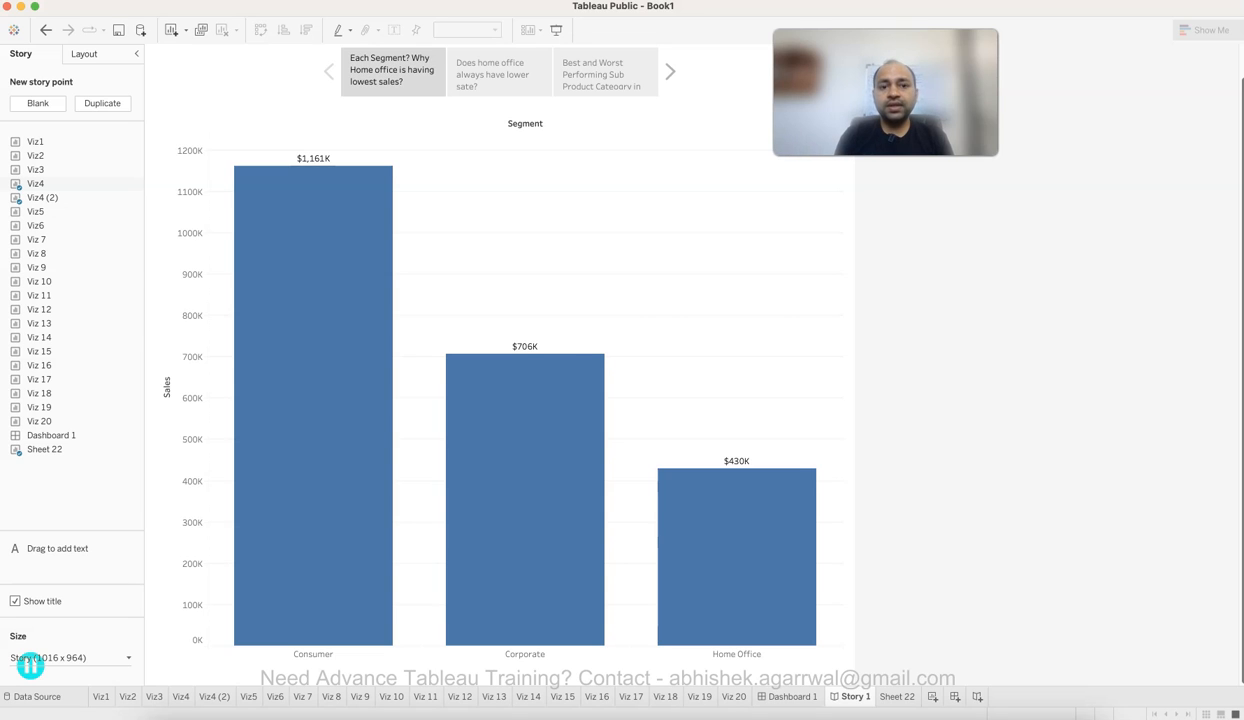
{"action": "left_click", "coordinate": [495, 74]}
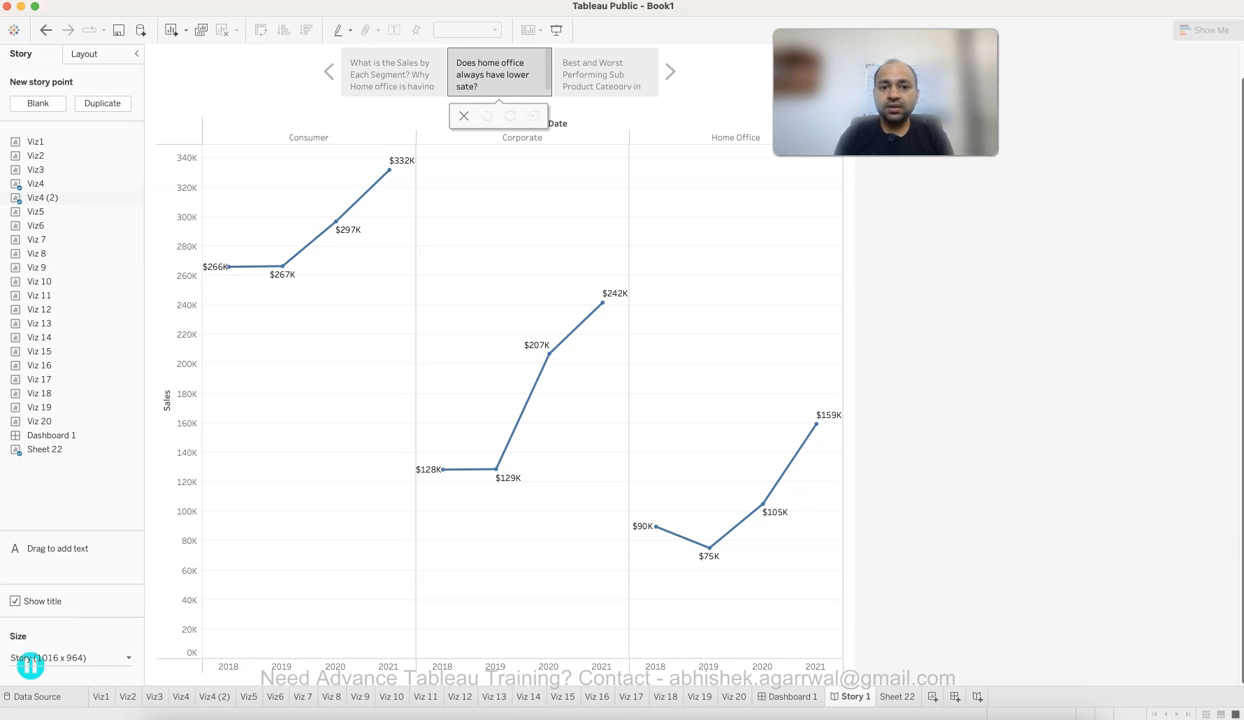
{"action": "left_click", "coordinate": [461, 84]}
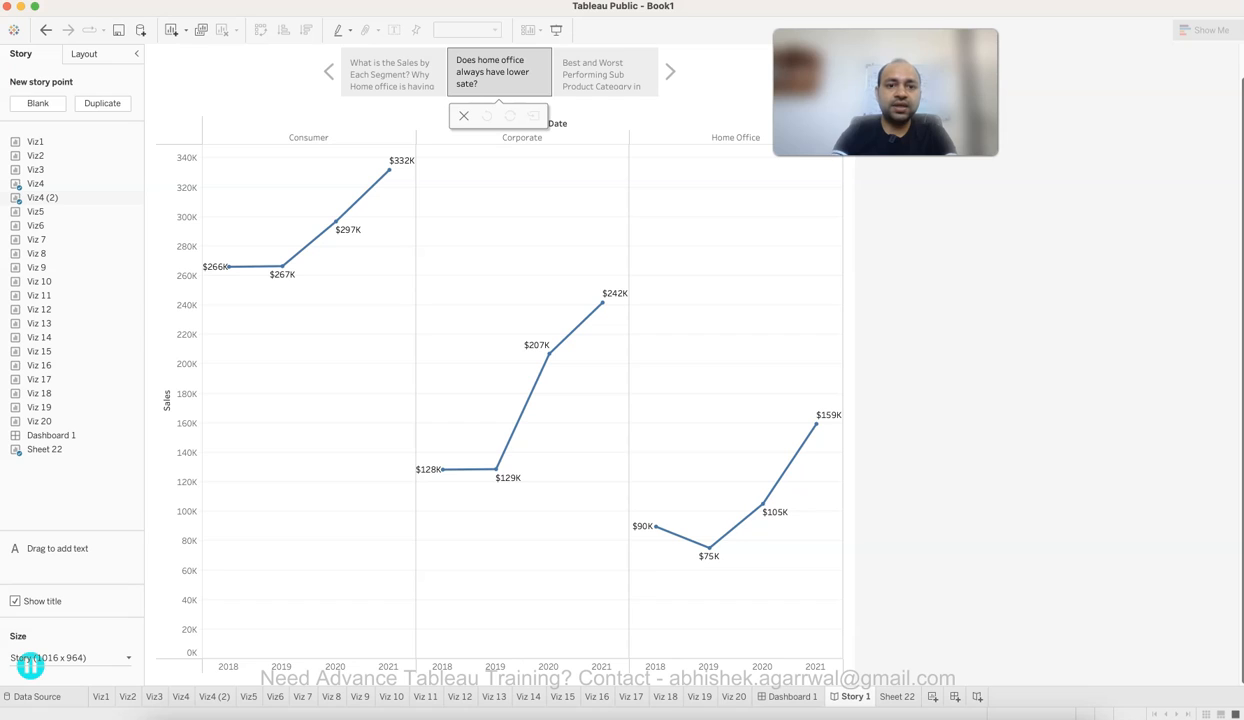
{"action": "key", "text": "BackSpace"}
{"action": "type", "text": "l"}
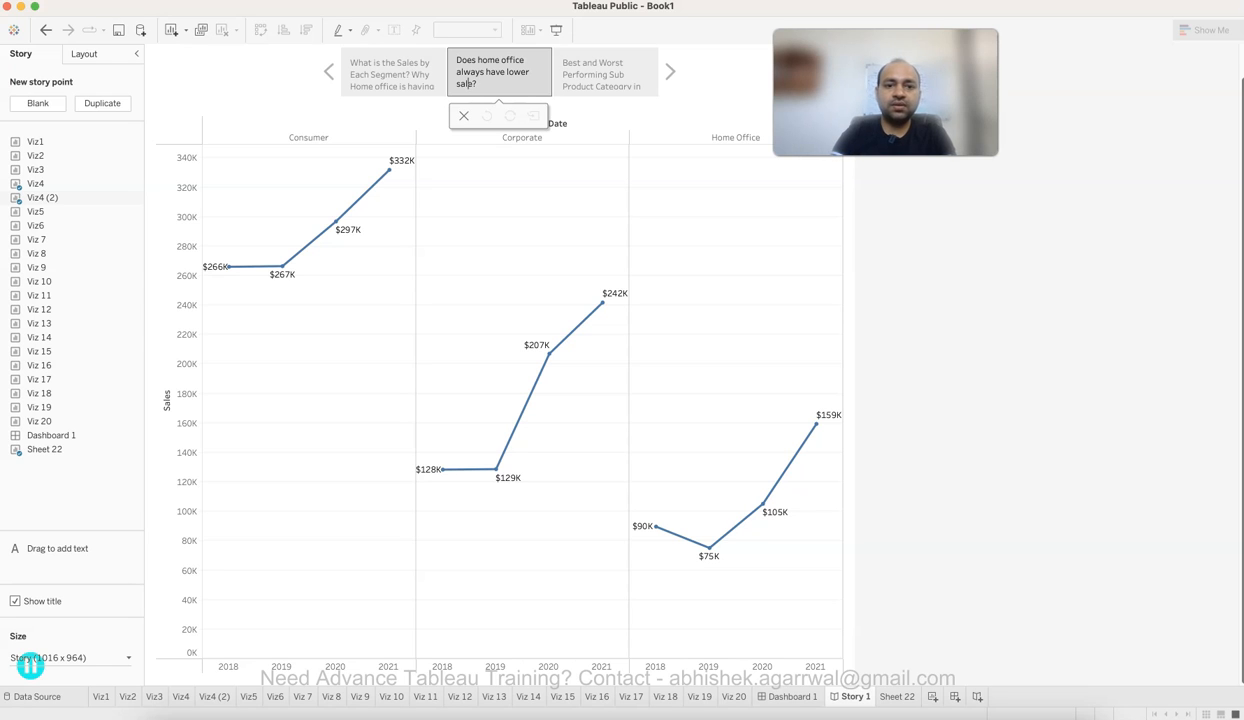
{"action": "left_click", "coordinate": [512, 224]}
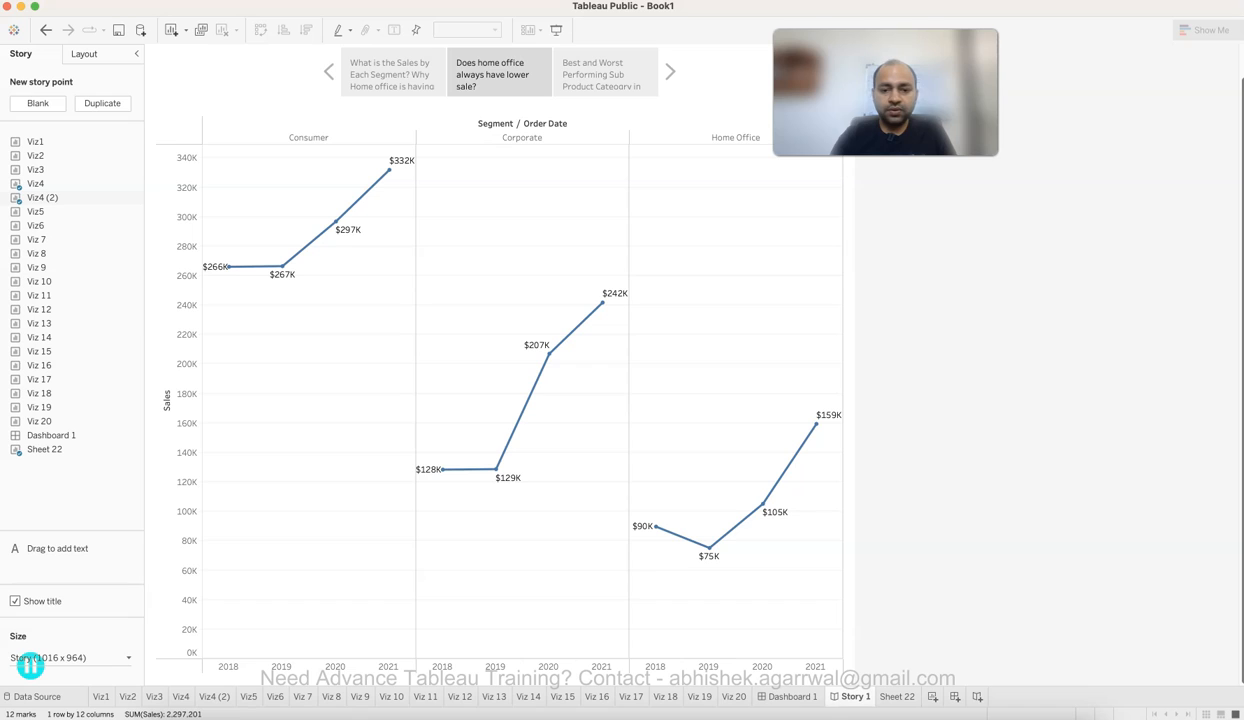
Examine the Home Office yearly sales trend and go through the story points again, finishing on the third one.
{"action": "mouse_move", "coordinate": [660, 527]}
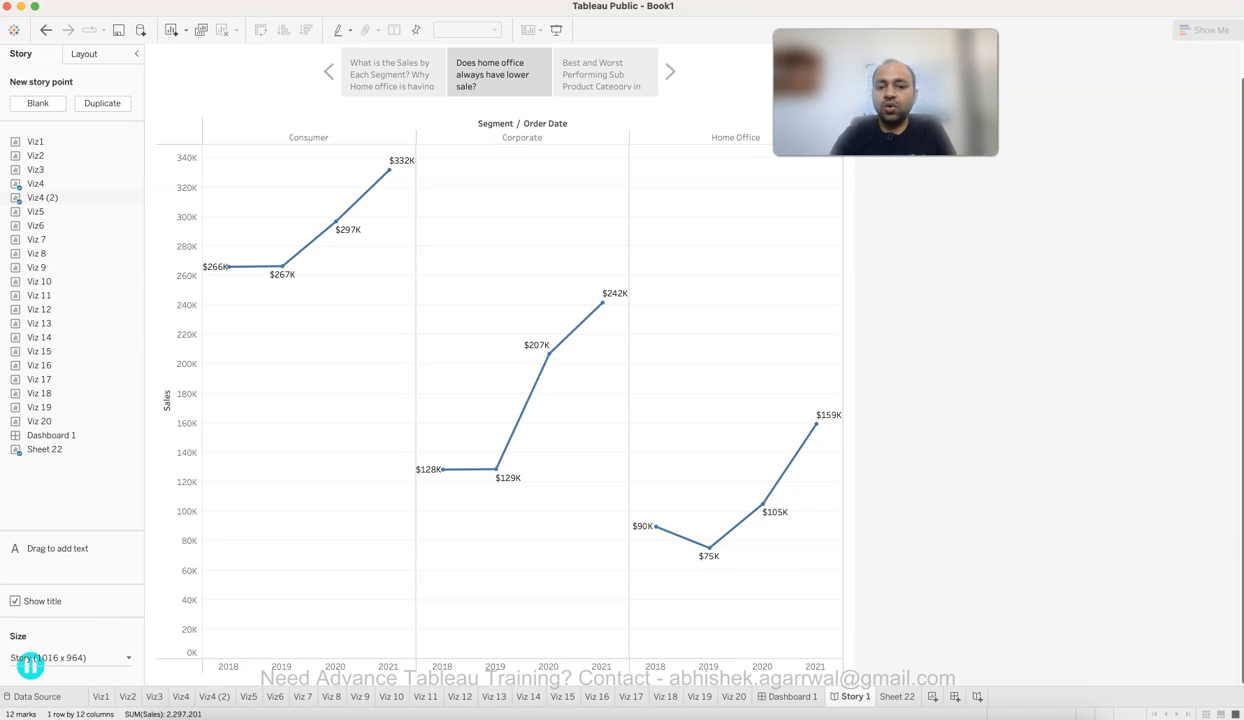
{"action": "mouse_move", "coordinate": [709, 549]}
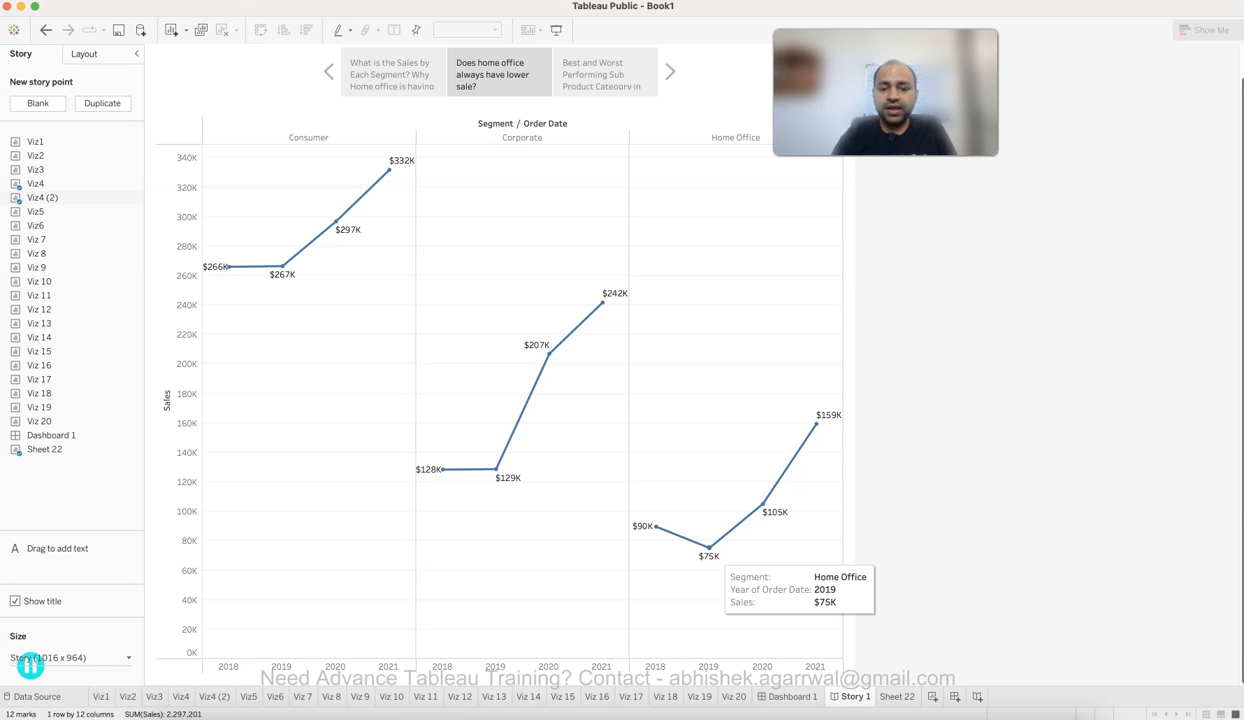
{"action": "mouse_move", "coordinate": [816, 423]}
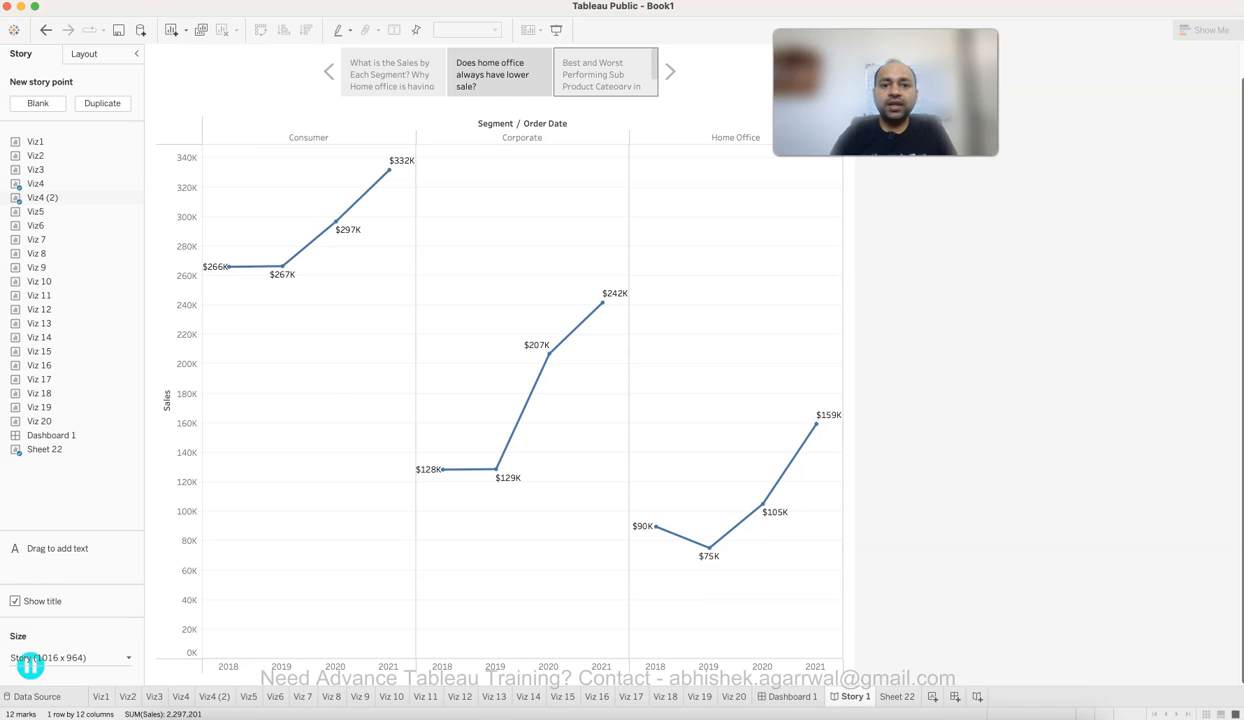
{"action": "left_click", "coordinate": [606, 75]}
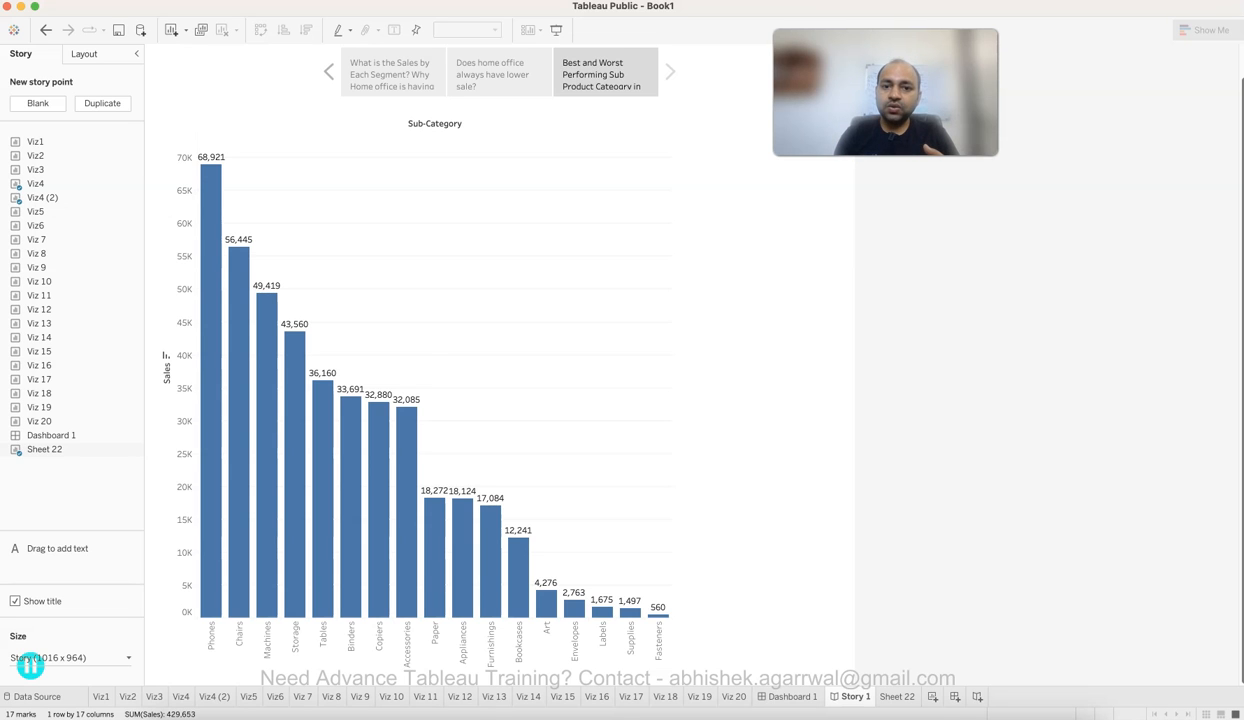
{"action": "left_click", "coordinate": [391, 74]}
{"action": "left_click", "coordinate": [498, 74]}
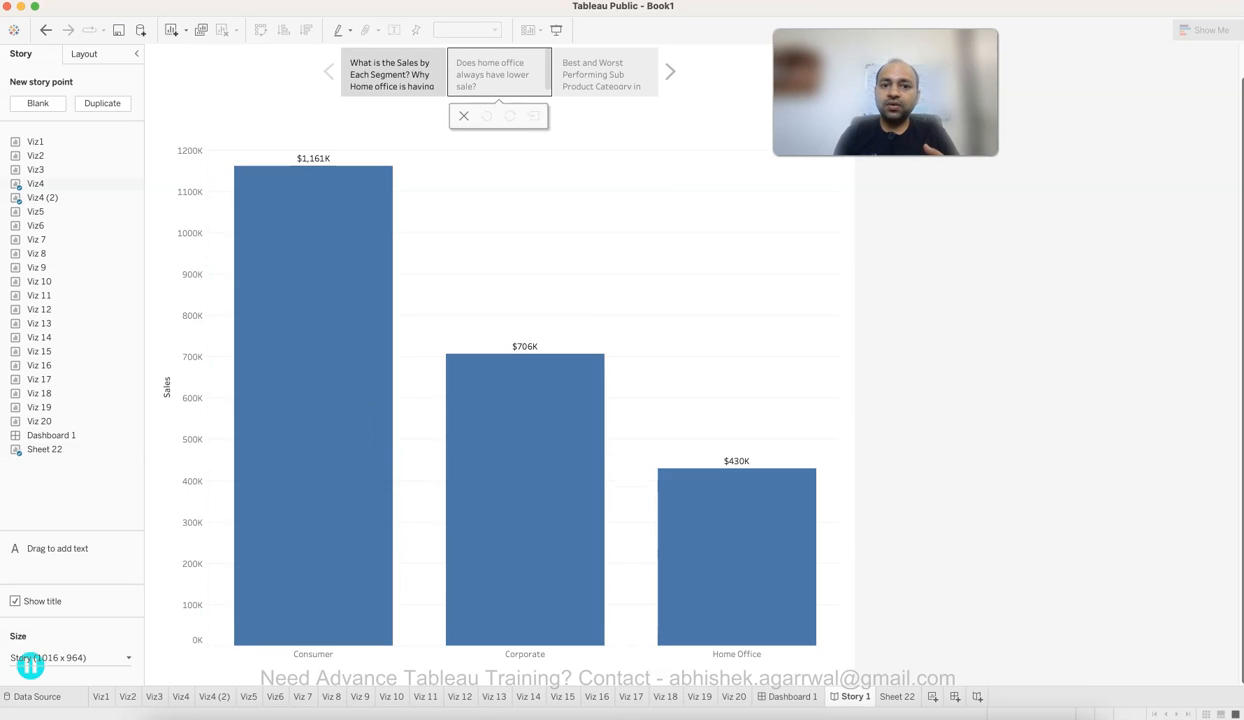
{"action": "left_click", "coordinate": [604, 74]}
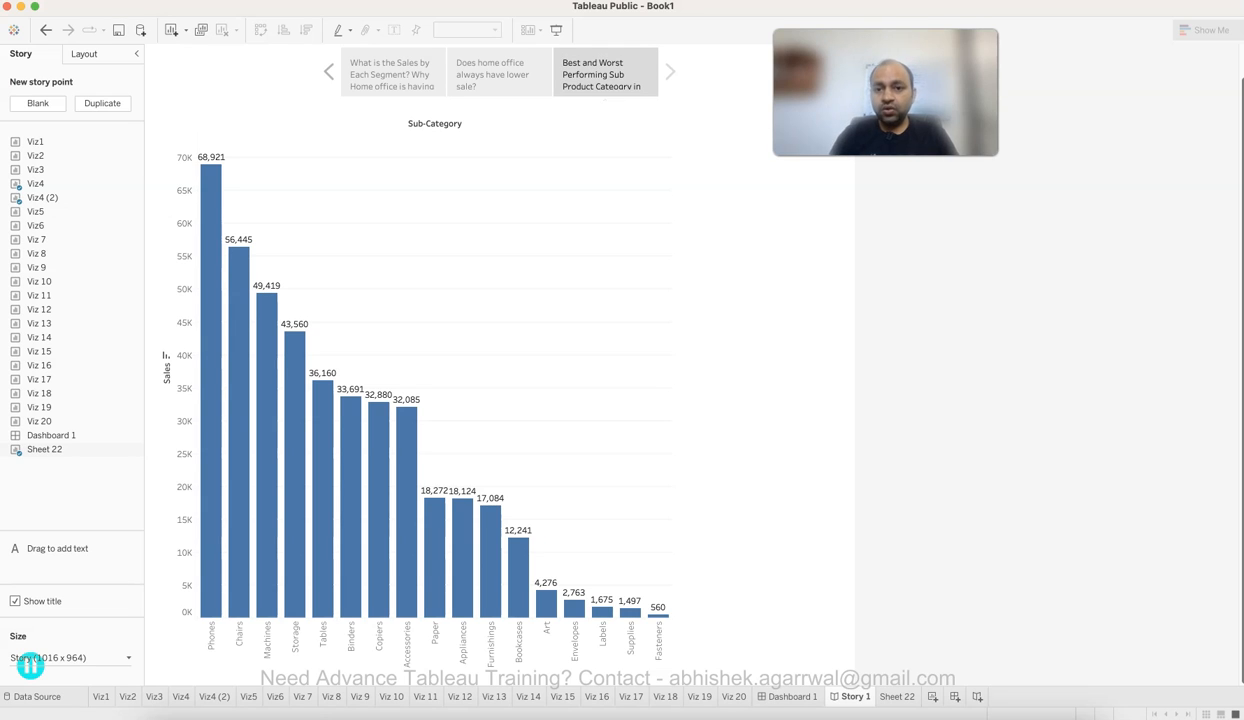